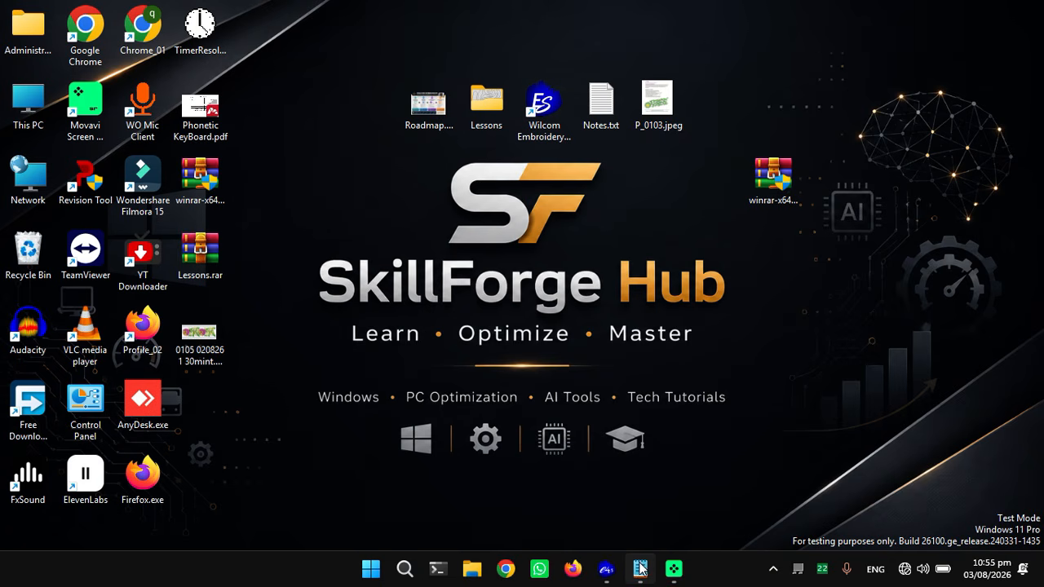
- Bring up the Notes.txt lesson outline and remove one blank line above the Advance Tips heading
click(640, 572)
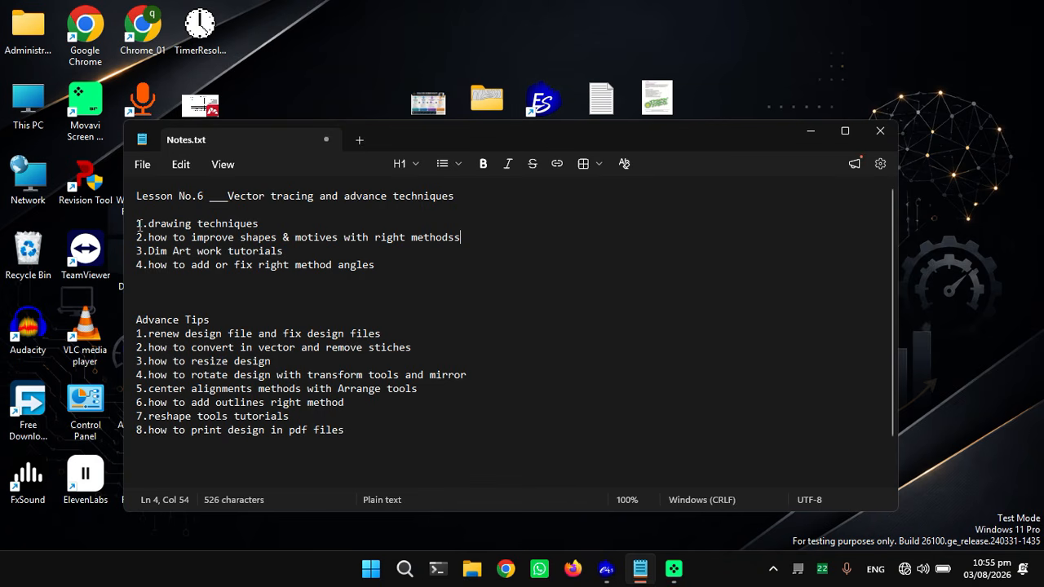
drag(137, 224, 375, 266)
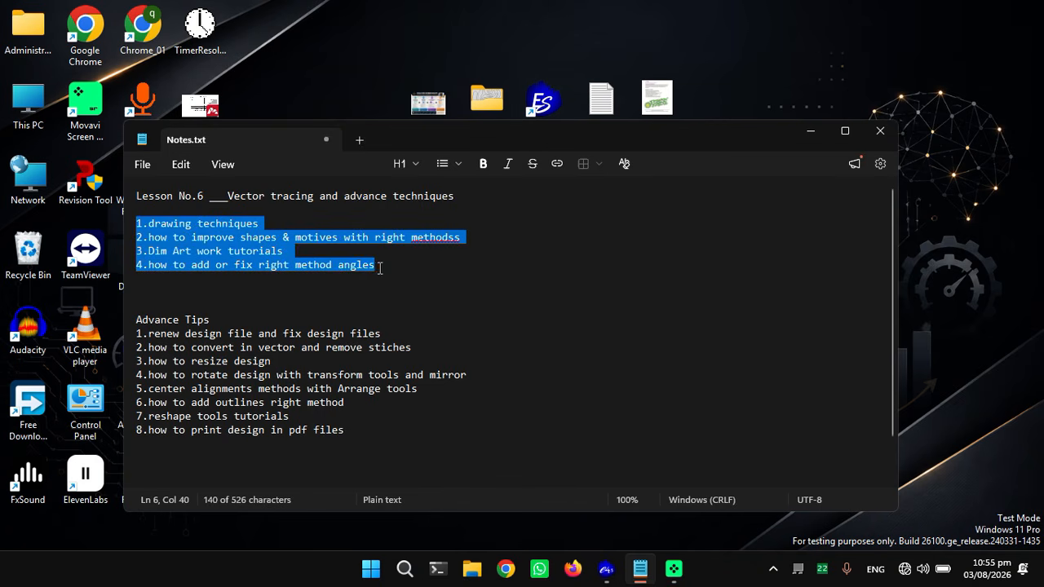
click(163, 295)
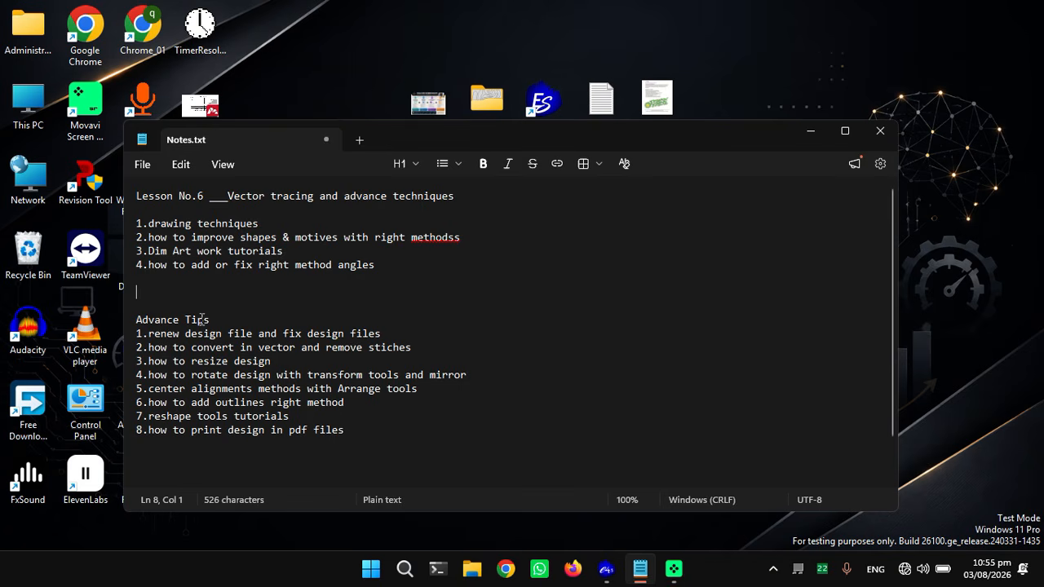
click(145, 317)
click(140, 309)
key(BackSpace)
click(233, 301)
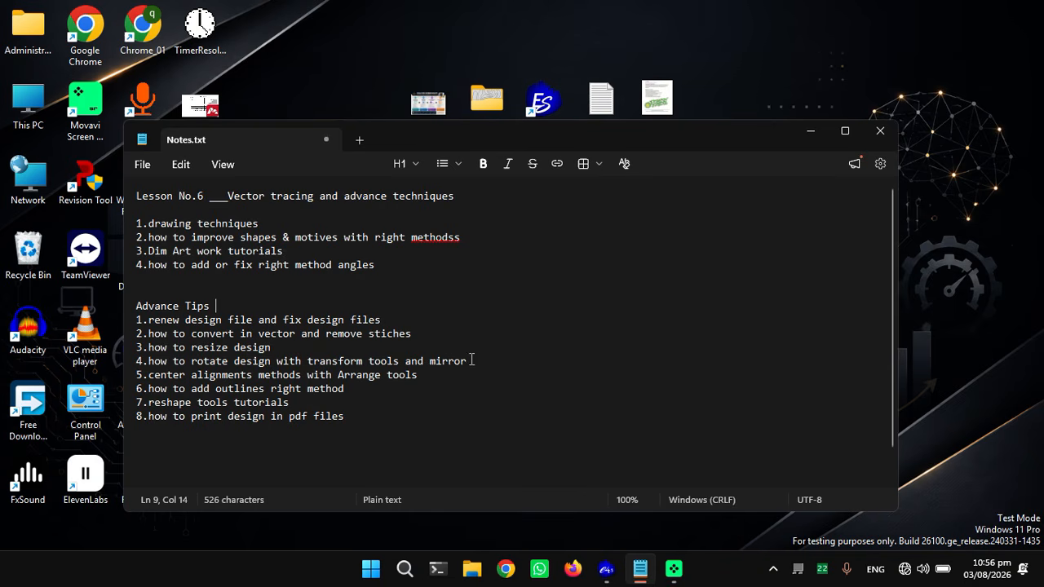
- Review the Advance Tips list in the notes, from rotating designs to printing PDF files, and put the notes away
click(480, 363)
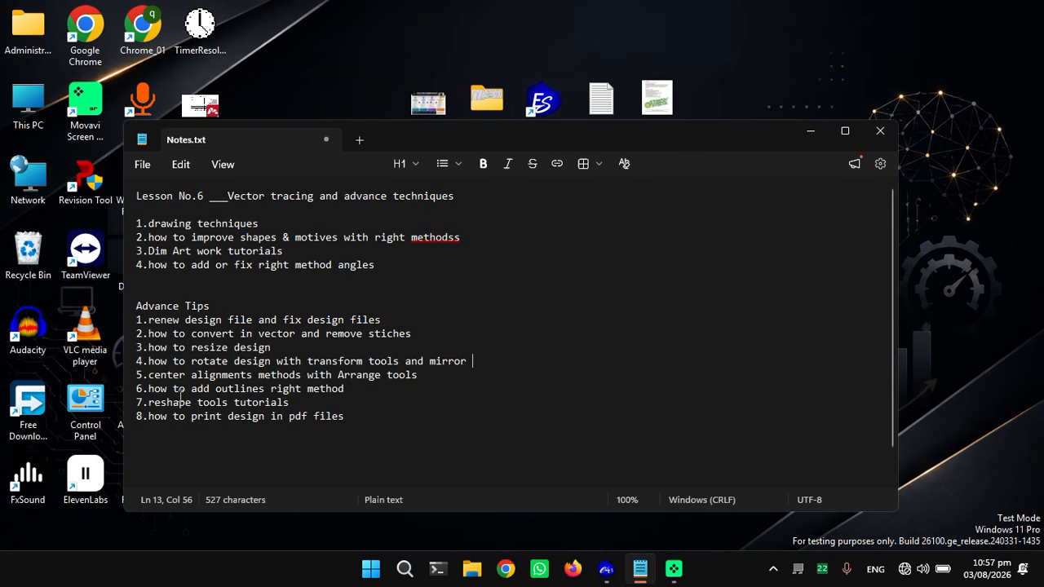
click(427, 380)
drag(337, 374, 443, 381)
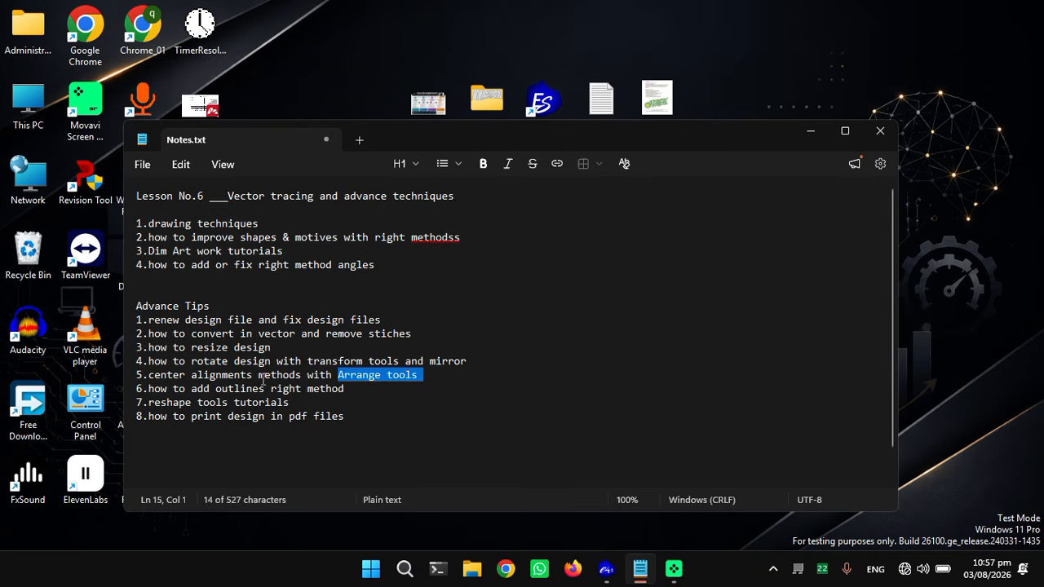
click(440, 417)
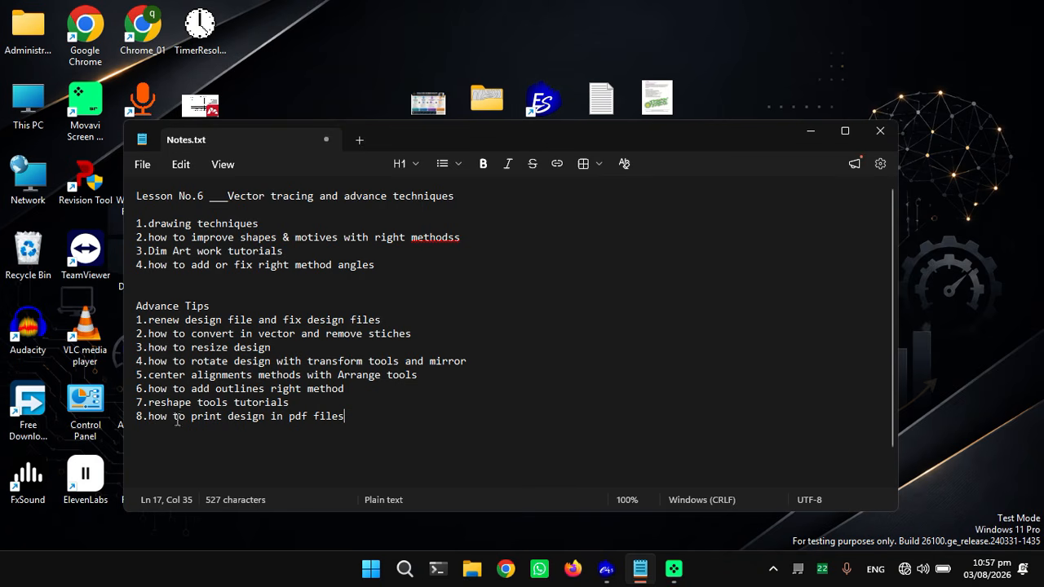
click(310, 403)
click(348, 417)
drag(139, 196, 401, 423)
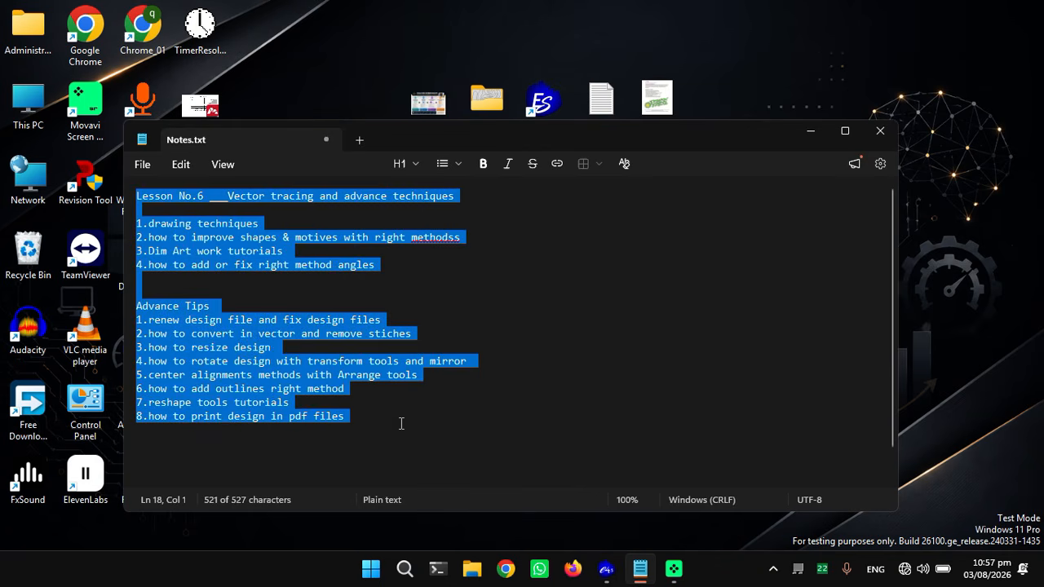
click(494, 332)
click(811, 131)
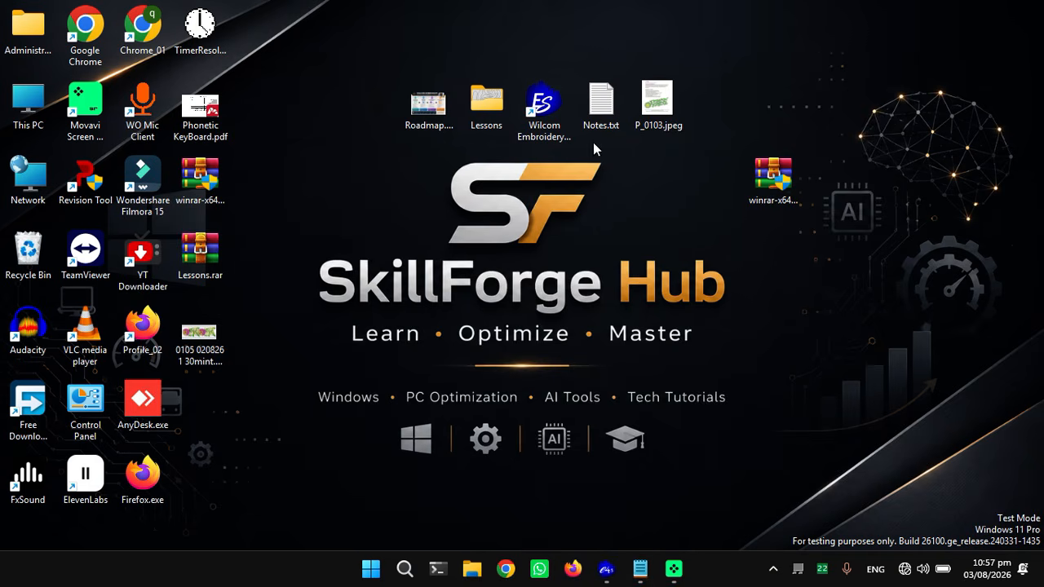
- Open 0106.jpg from the Module 1 folder in Lessons and examine its circular flower artwork up close
double_click(486, 102)
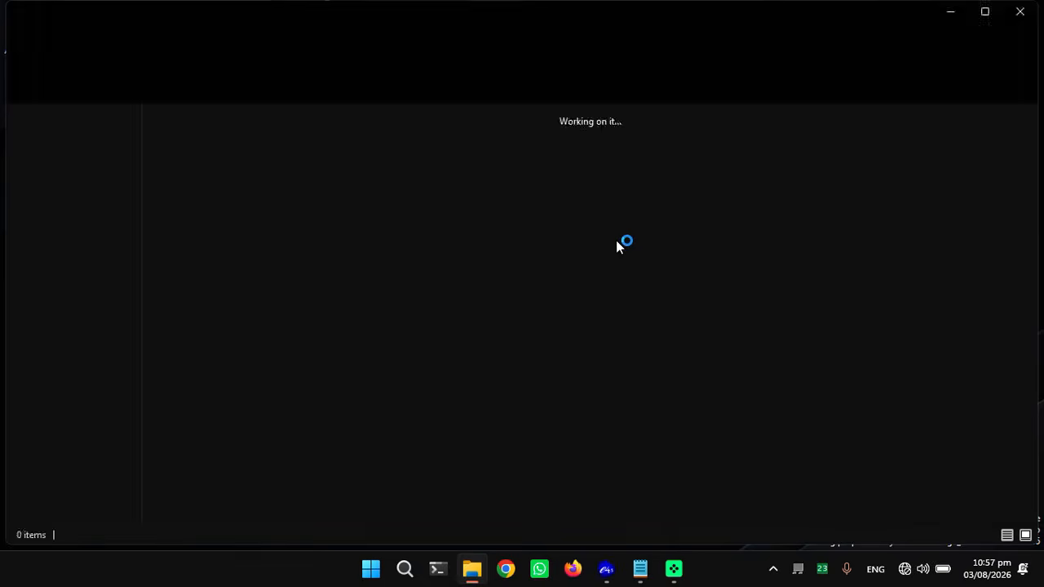
double_click(323, 237)
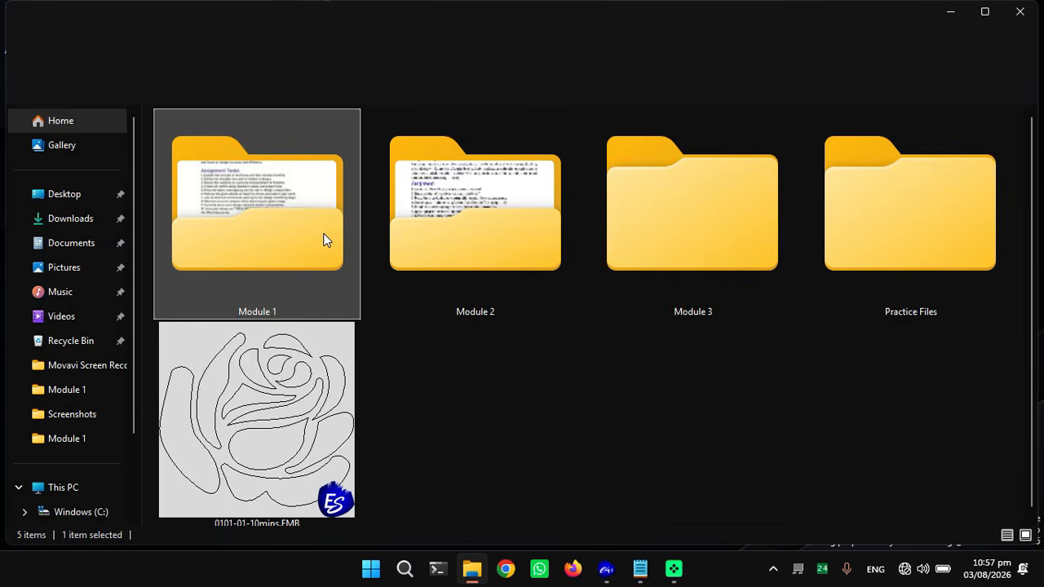
double_click(490, 458)
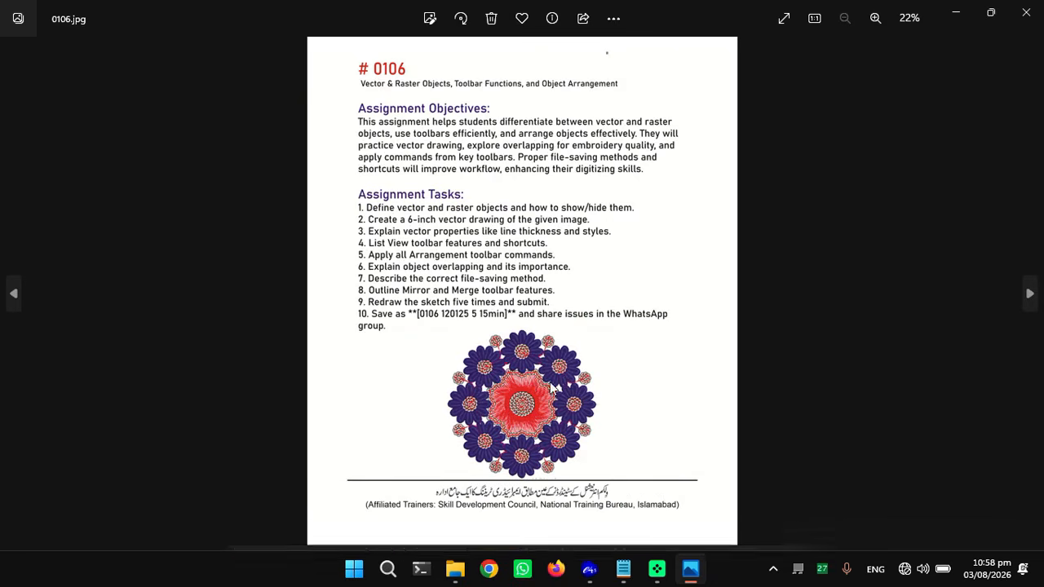
scroll(526, 396, up, 3)
drag(530, 390, 522, 285)
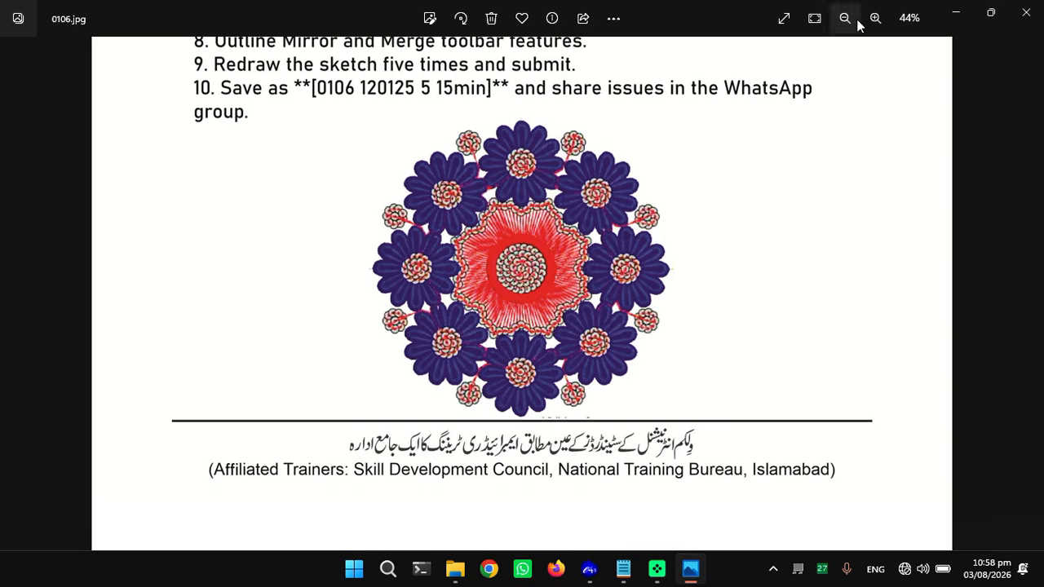
click(948, 9)
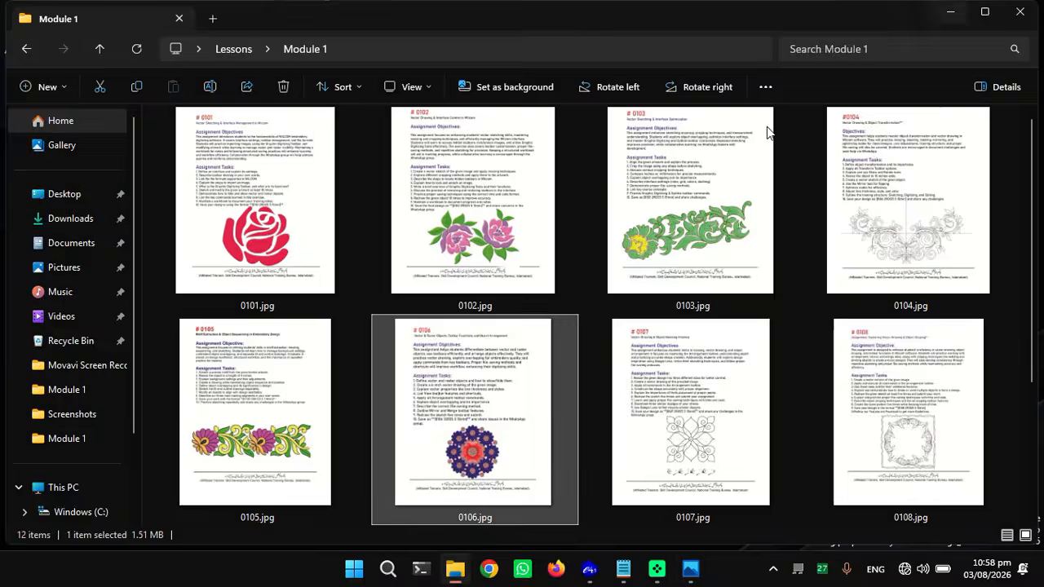
click(959, 11)
- Return to the lesson notes and go over the arrange, transform, angle and shape topics once more
click(623, 568)
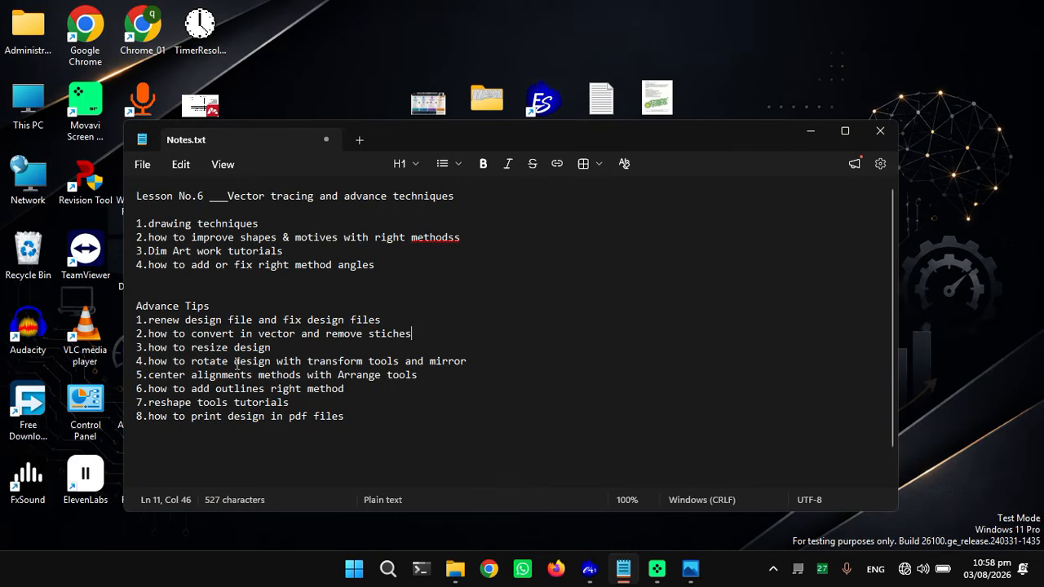
drag(288, 375, 381, 375)
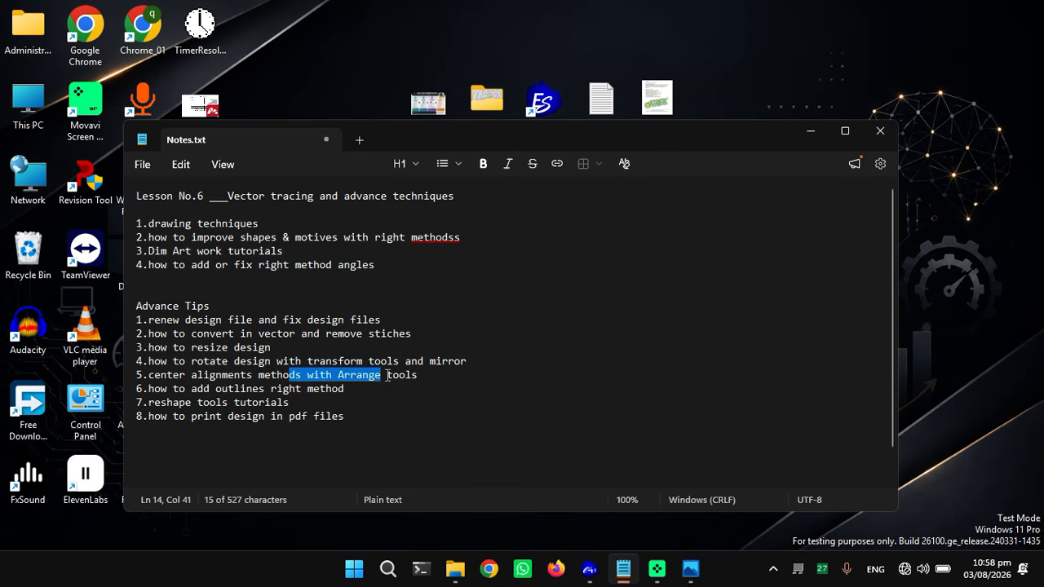
click(344, 362)
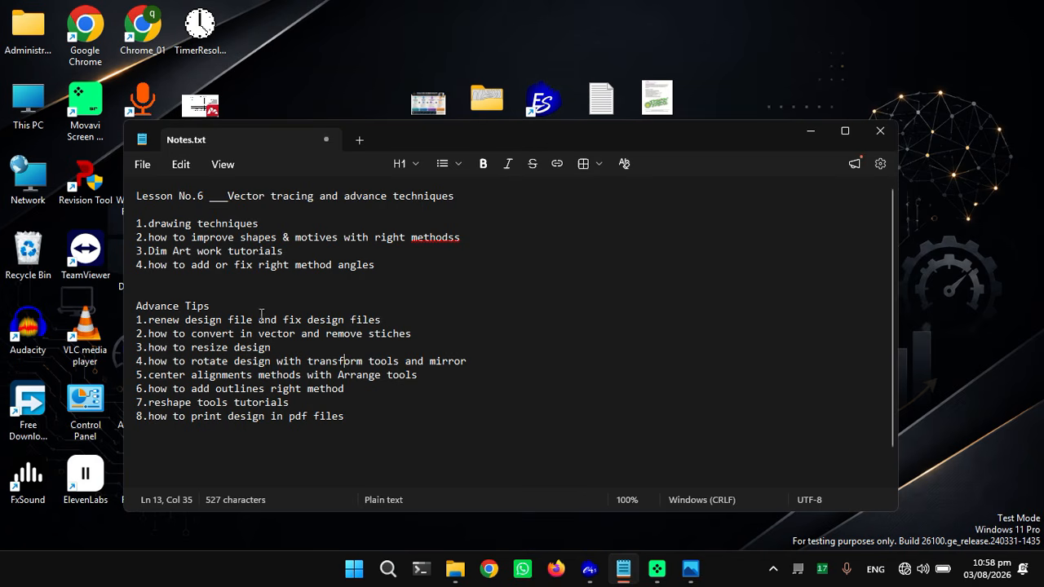
click(295, 269)
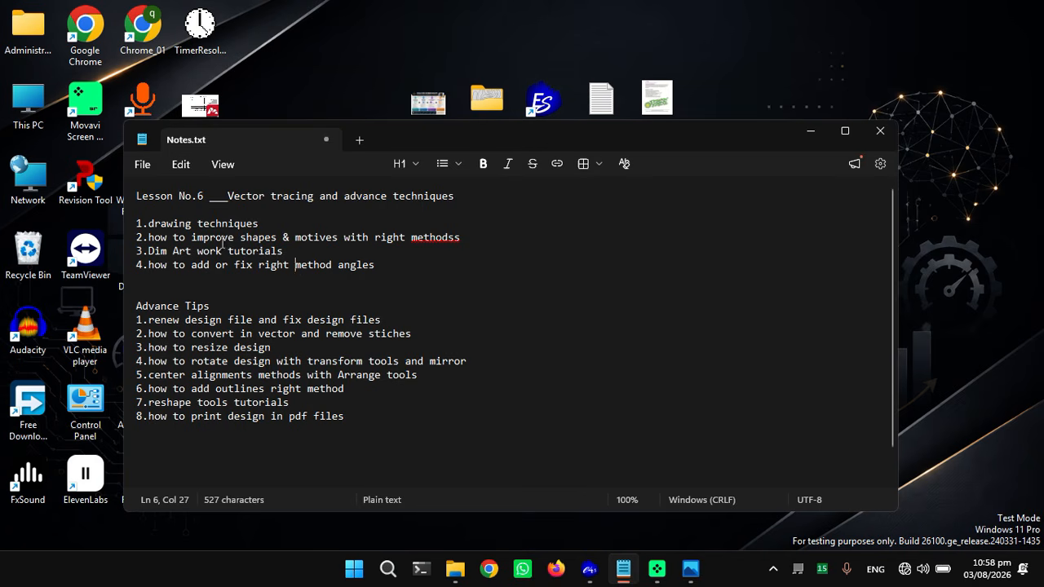
click(235, 237)
click(810, 130)
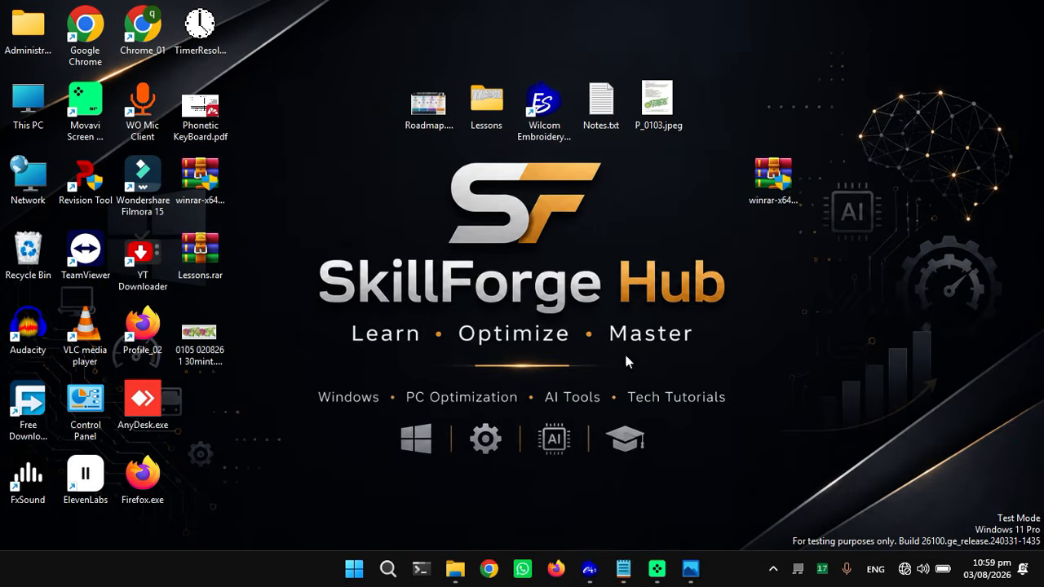
- Switch to Wilcom EmbroideryStudio and look over the Module 1 images offered for graphic import
click(590, 568)
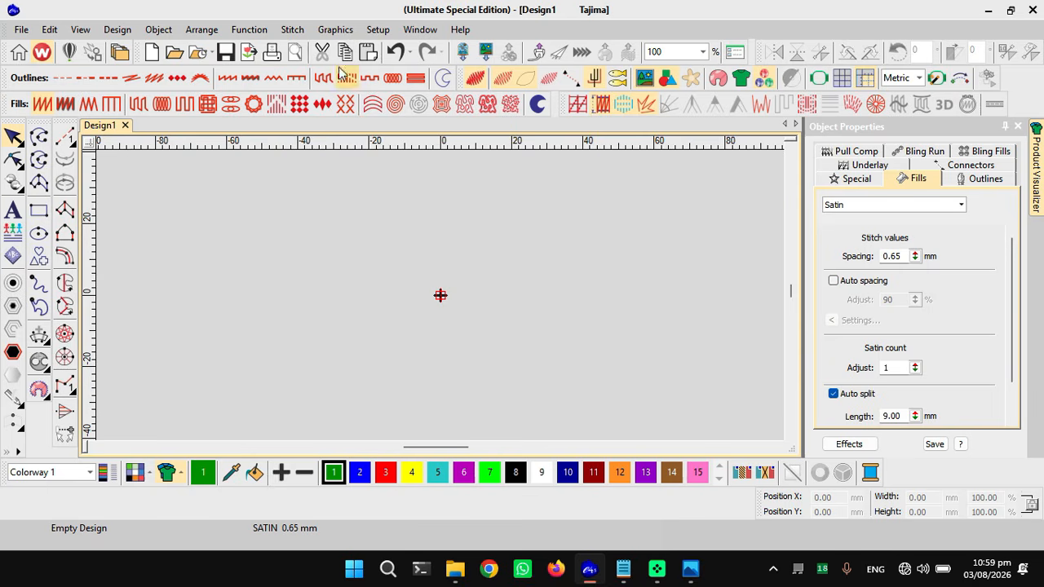
click(333, 29)
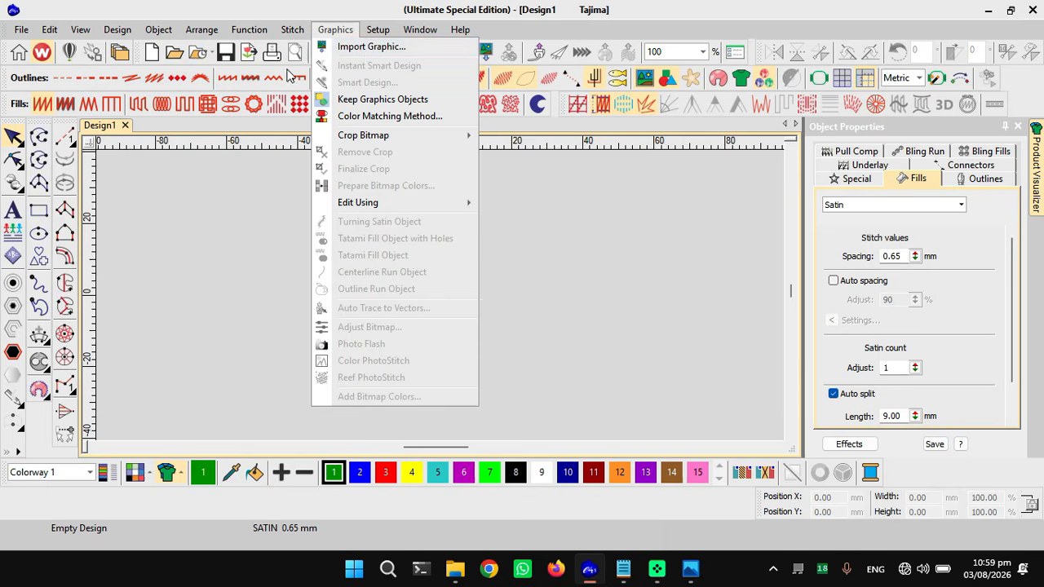
click(303, 170)
click(329, 31)
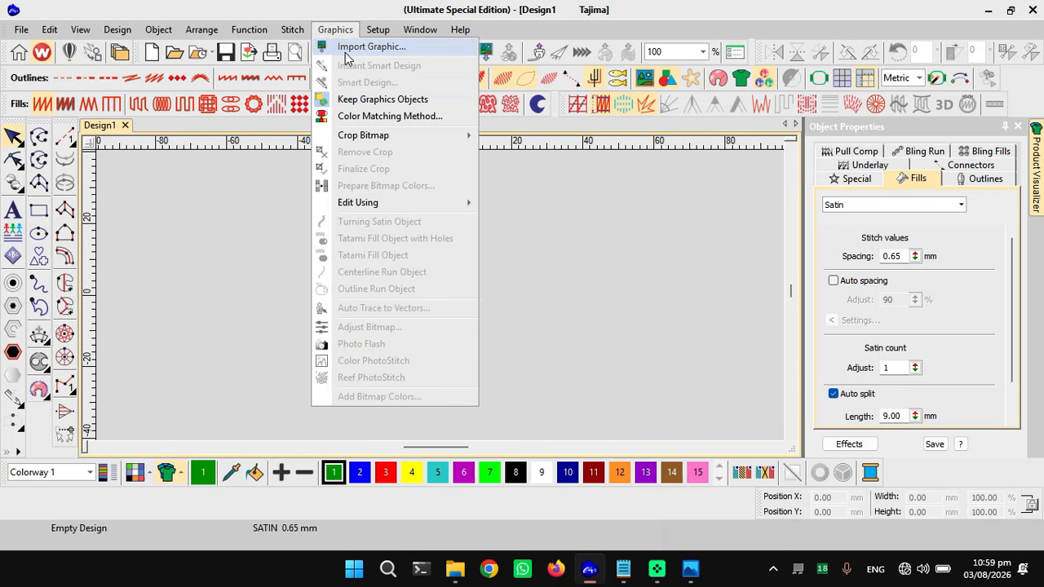
click(342, 50)
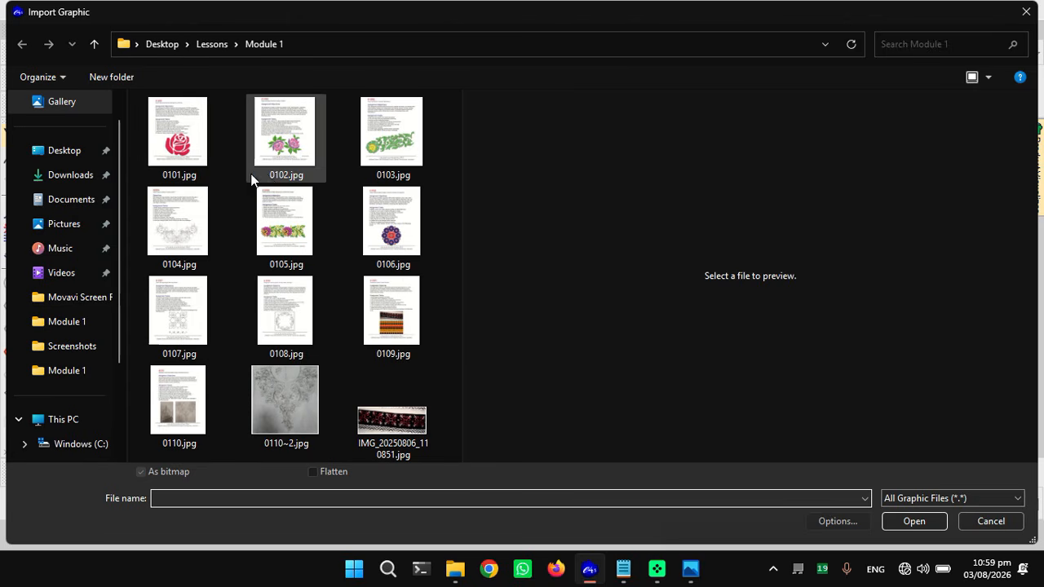
click(990, 521)
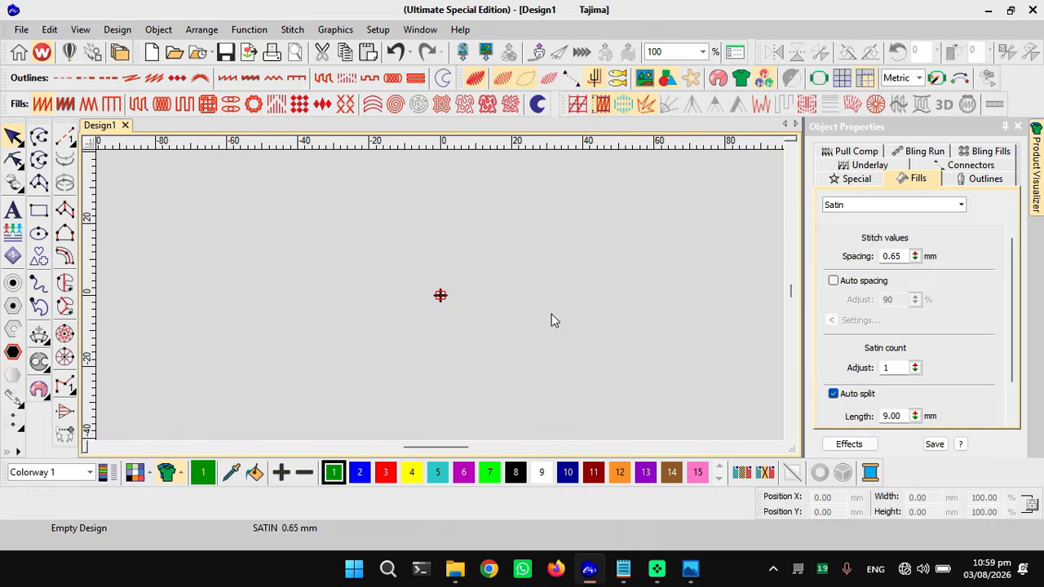
click(21, 30)
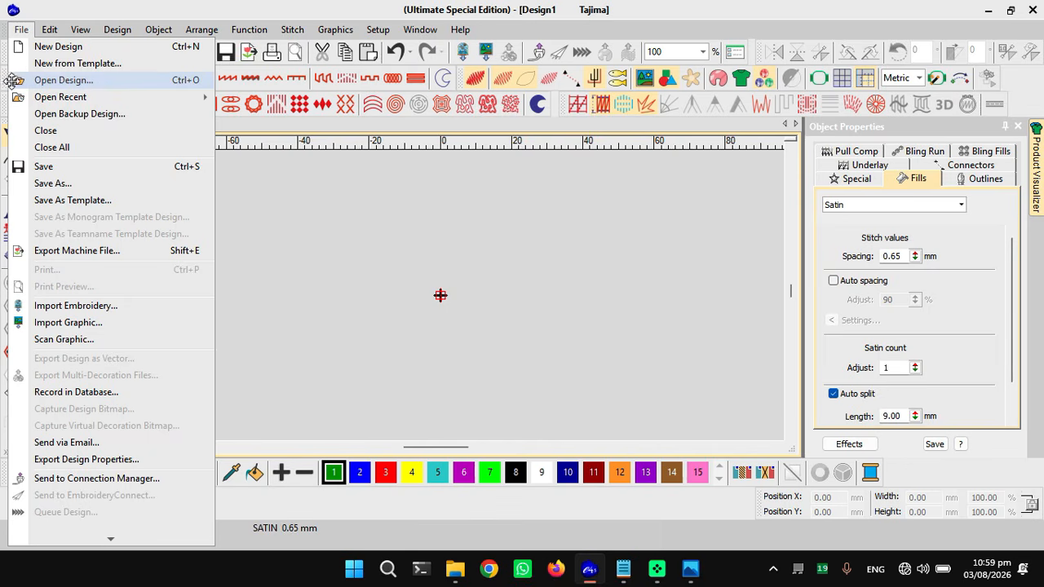
mouse_move(343, 34)
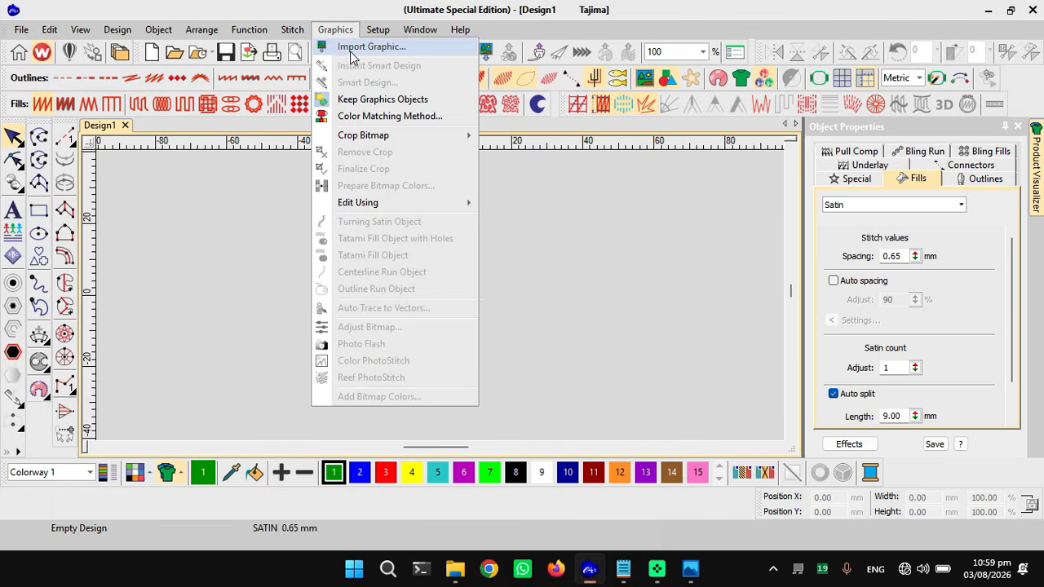
click(546, 202)
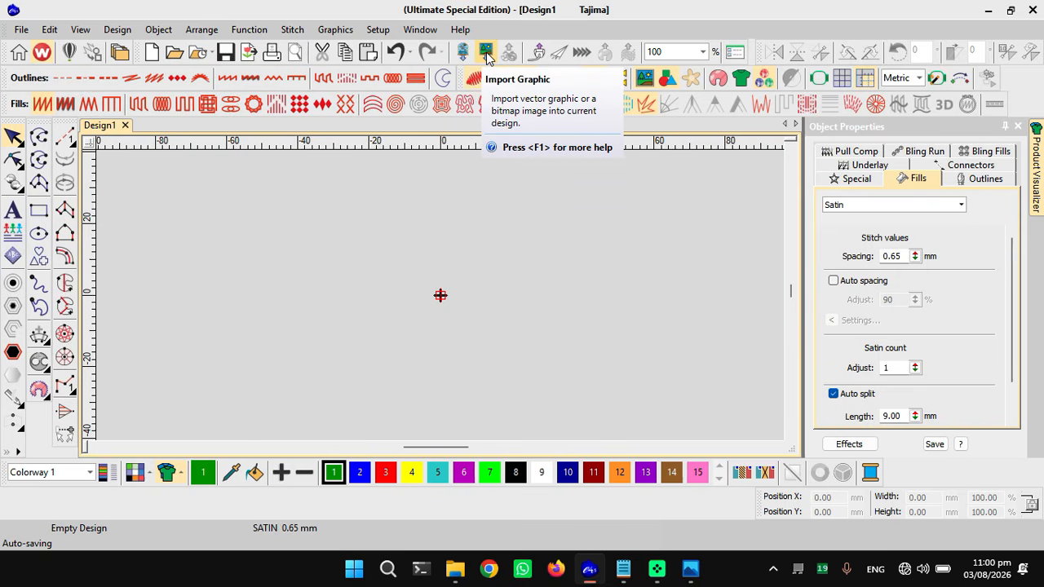
click(21, 29)
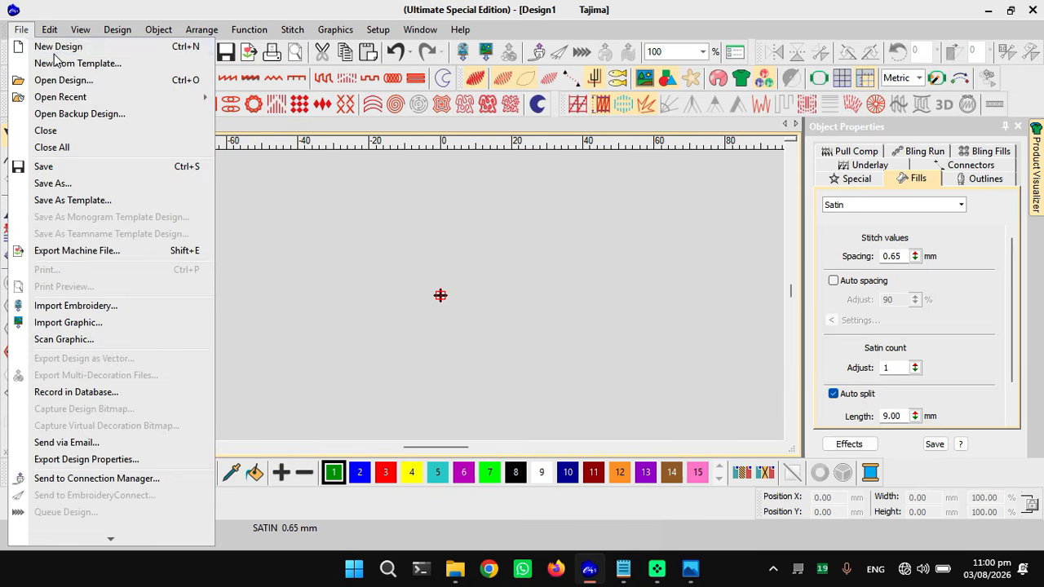
click(59, 83)
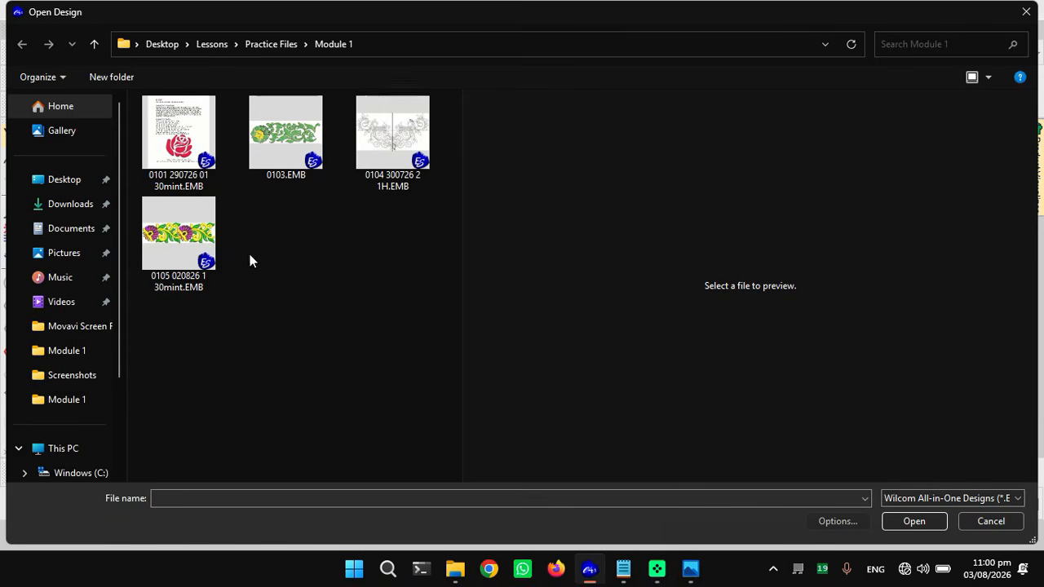
double_click(181, 249)
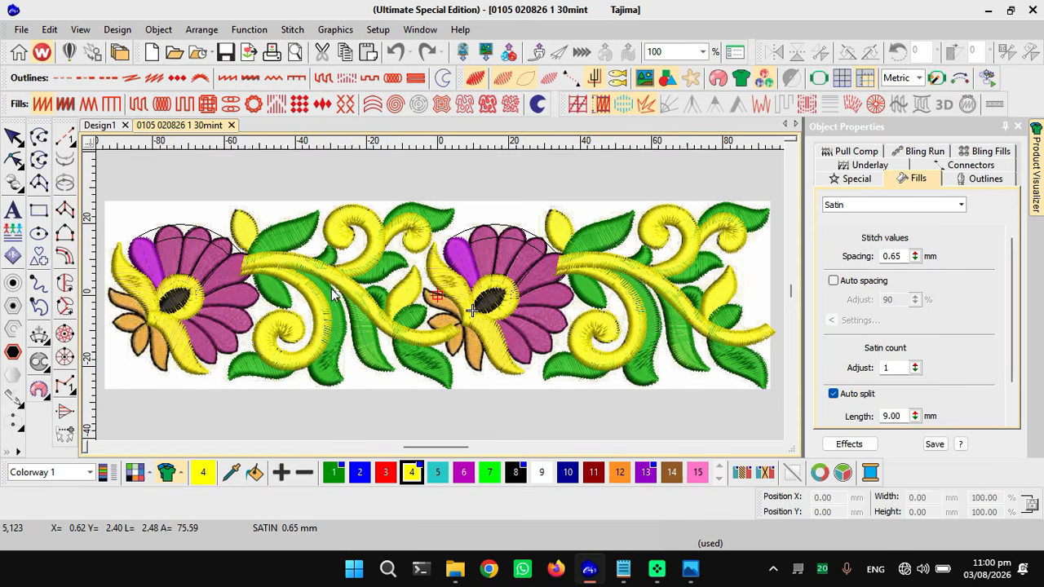
scroll(343, 302, up, 2)
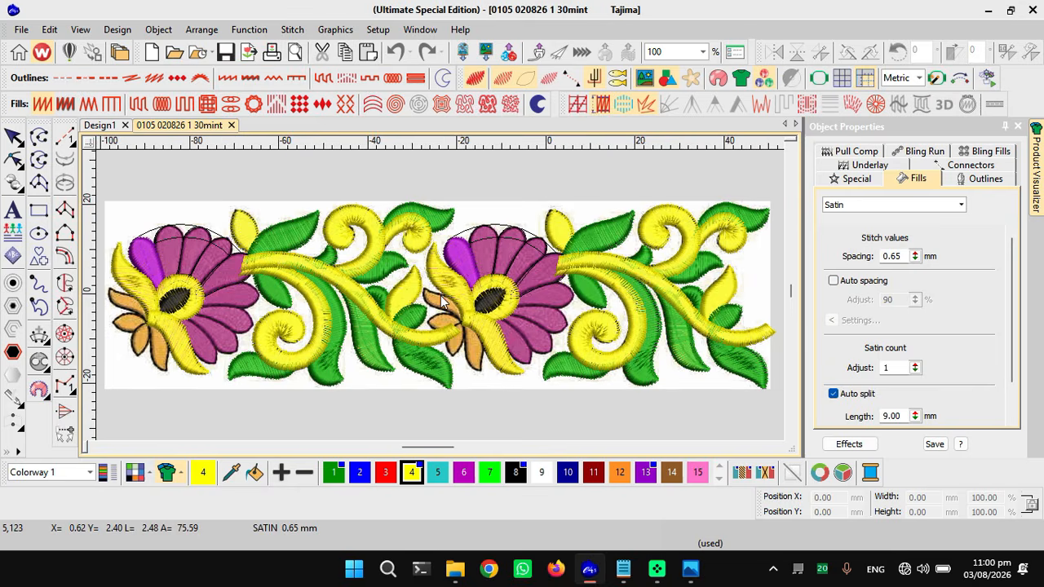
scroll(512, 341, down, 1)
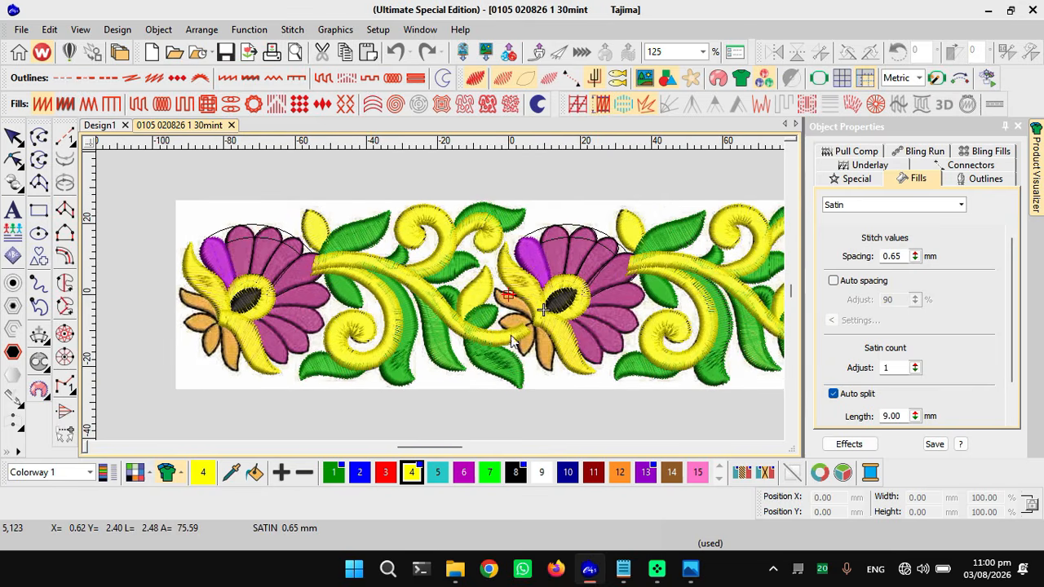
- Resize the entire floral border design proportionally to a width of 7 mm
key(ctrl+a)
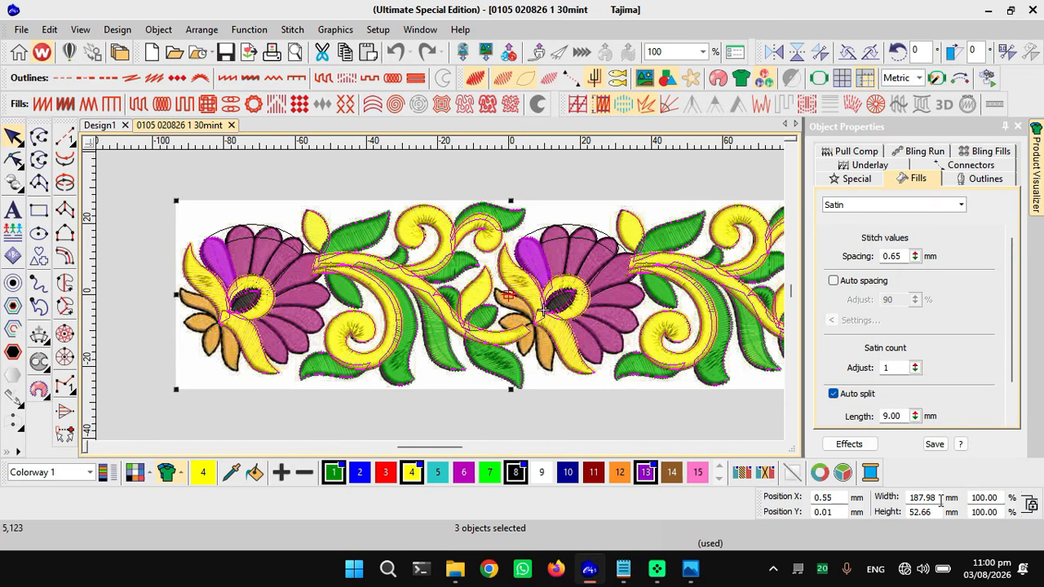
click(921, 498)
text(7)
key(Return)
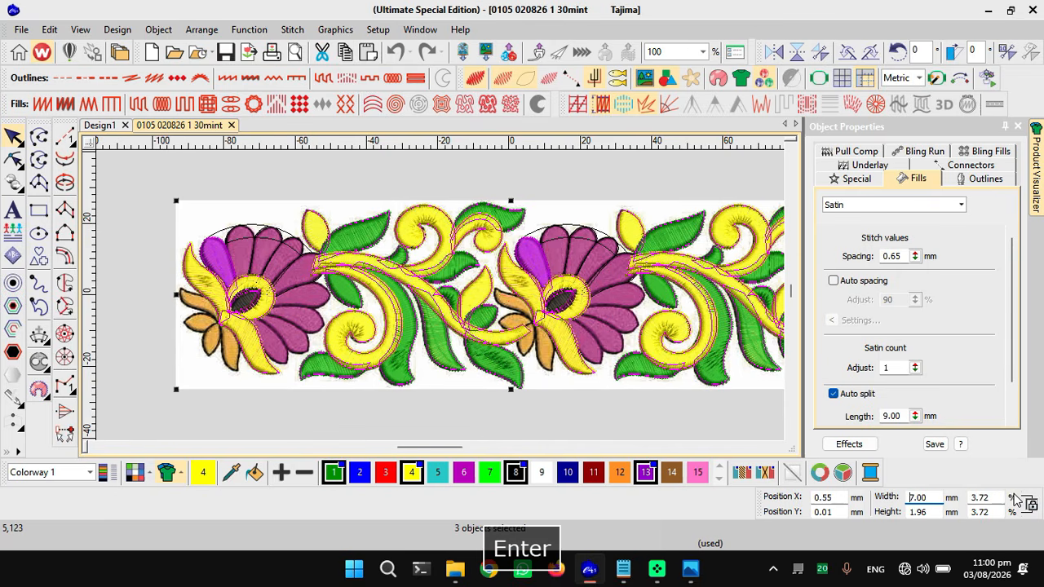
scroll(489, 297, up, 10)
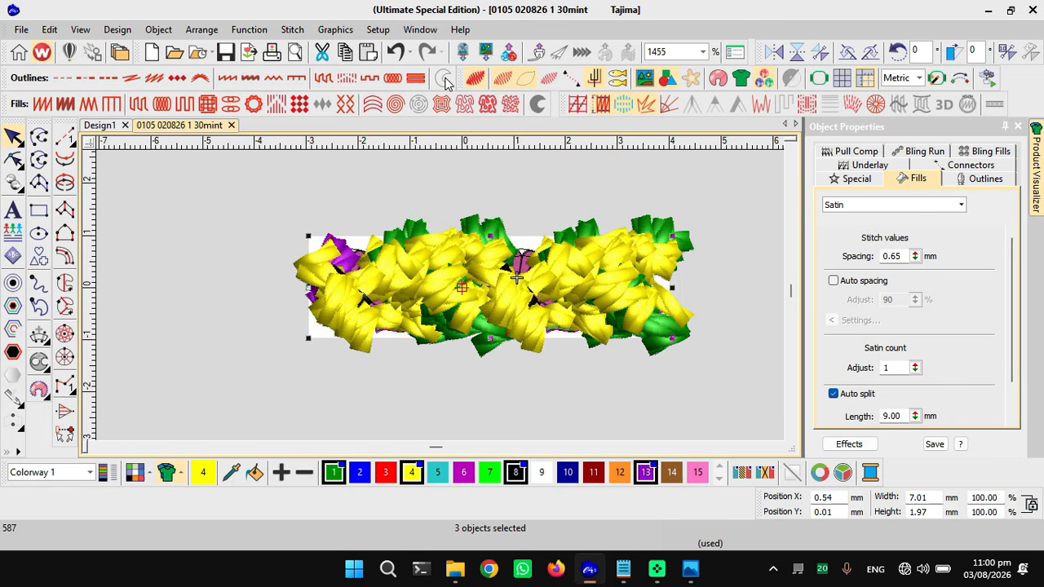
- Ungroup the whole floral border design down to its individual objects, then clear the selection
click(446, 181)
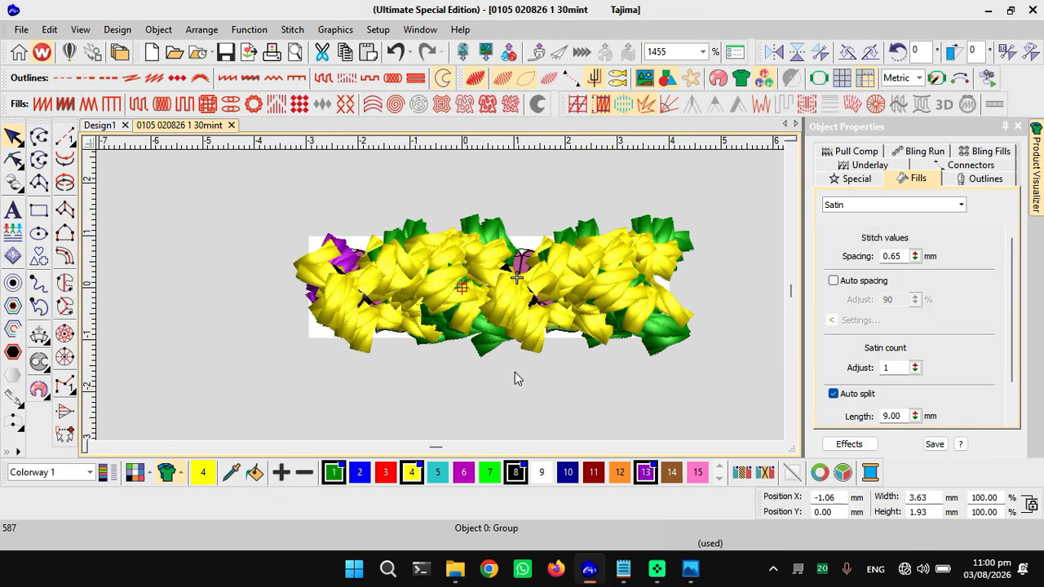
key(ctrl+a)
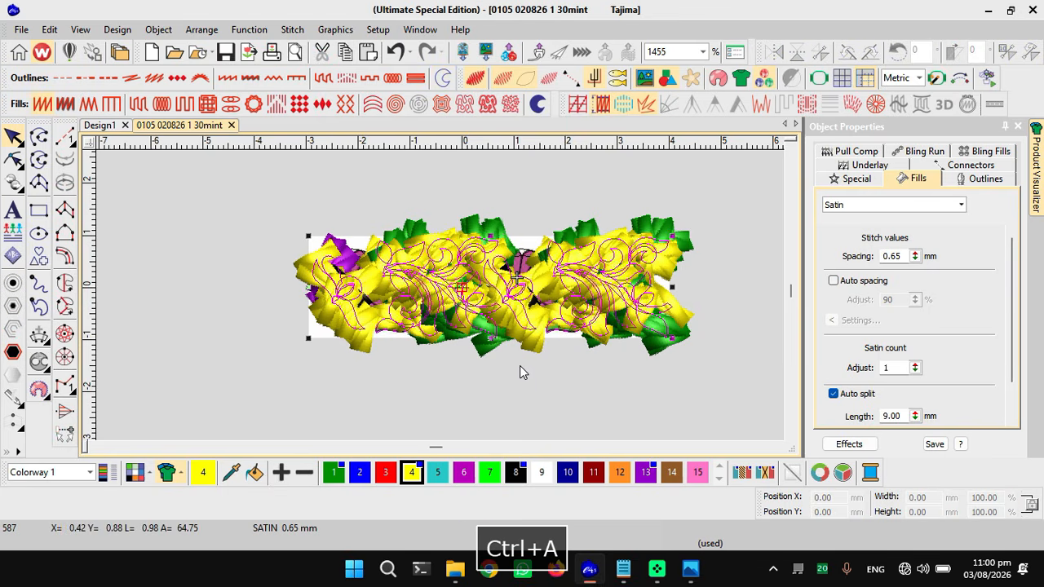
key(ctrl+u)
key(ctrl+a)
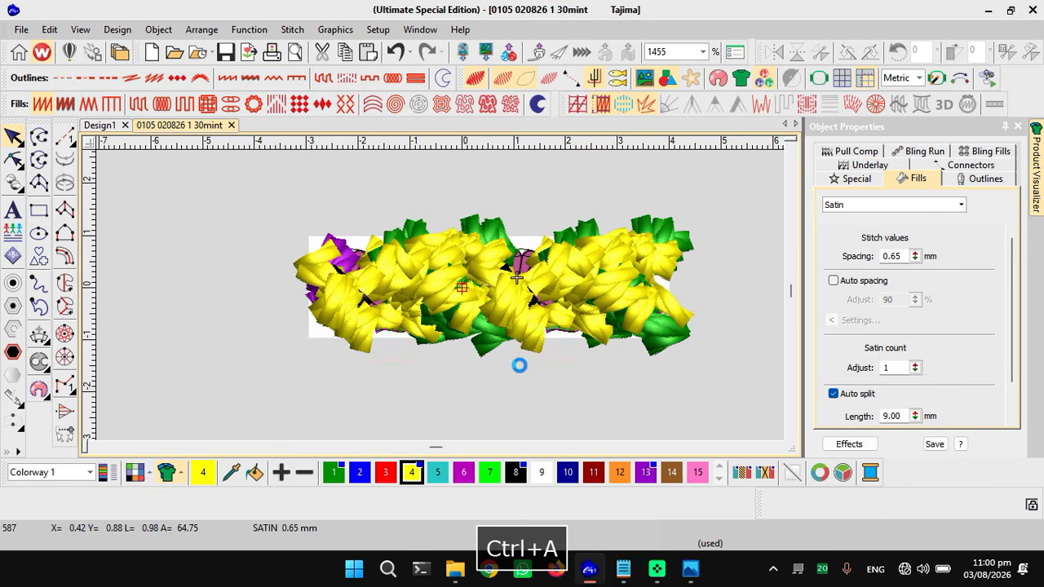
key(ctrl+u)
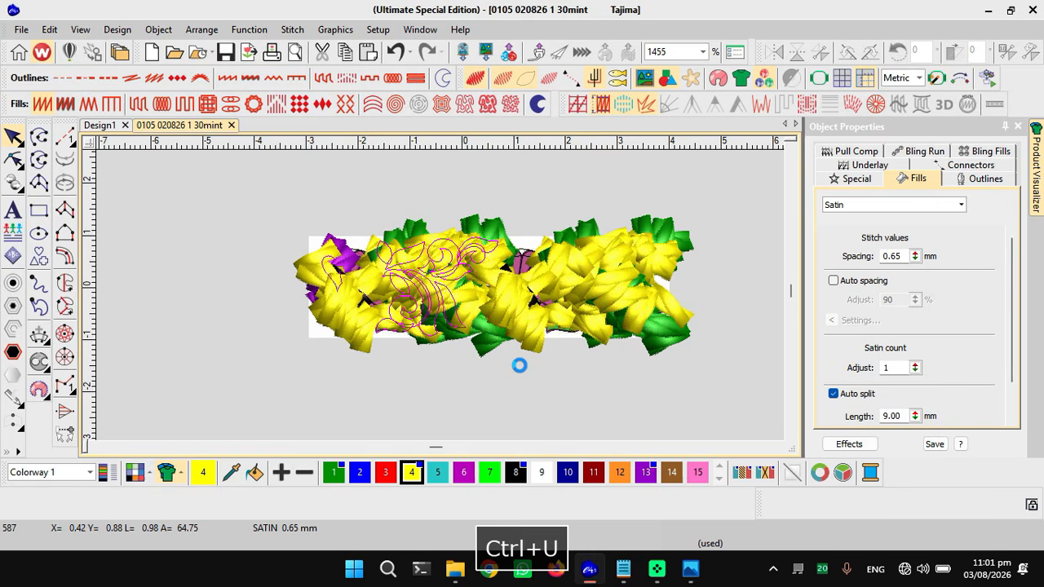
key(ctrl+a)
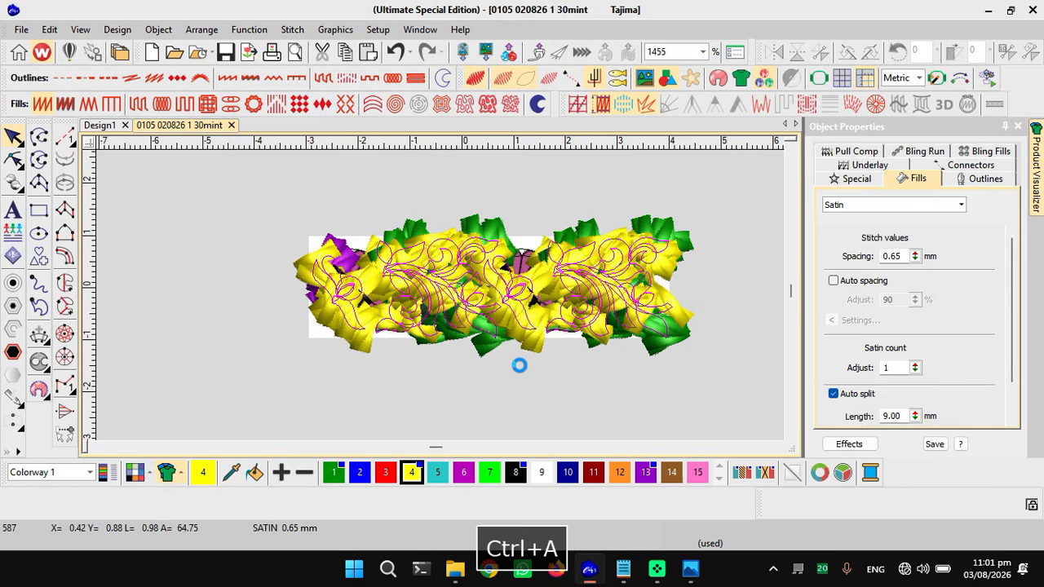
key(Escape)
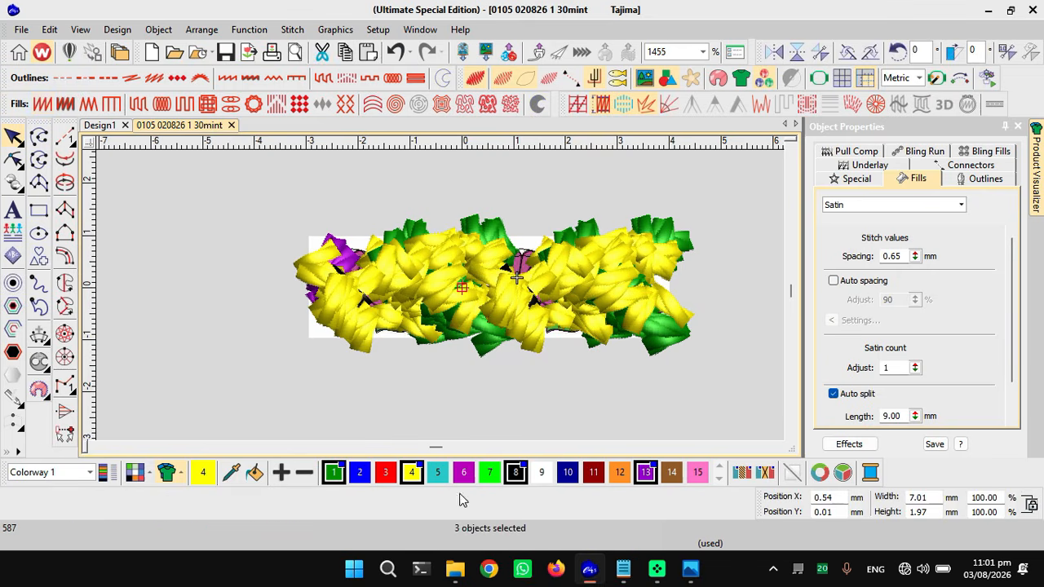
key(Escape)
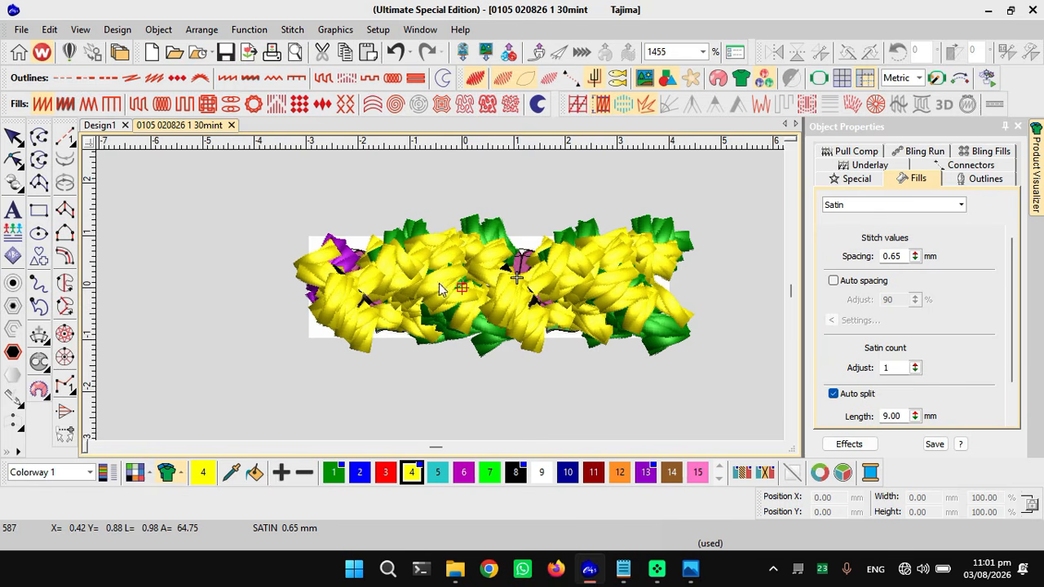
- Hide the background picture and convert all of the border's embroidery objects to vectors
key(d)
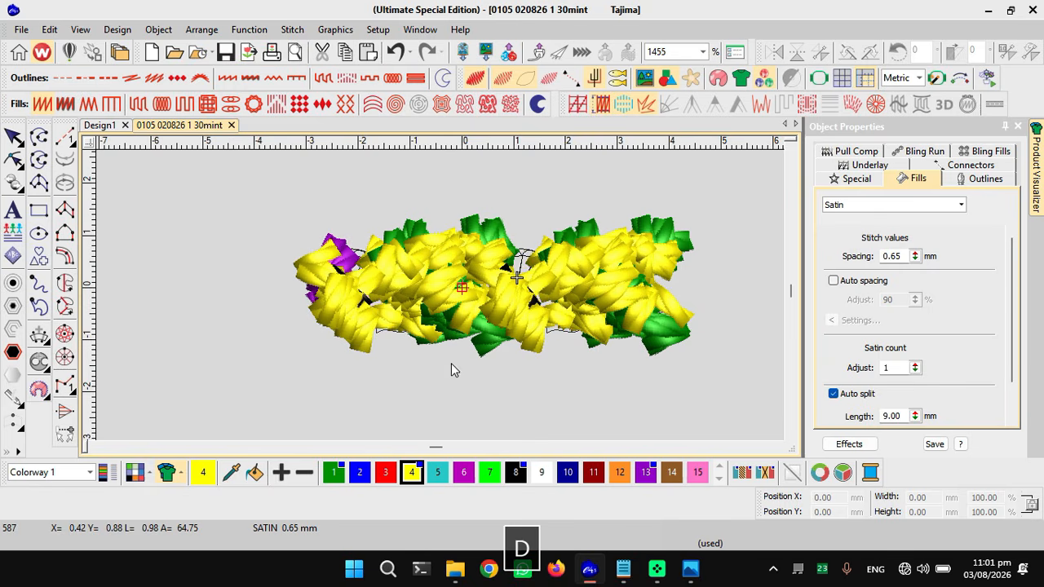
key(ctrl+a)
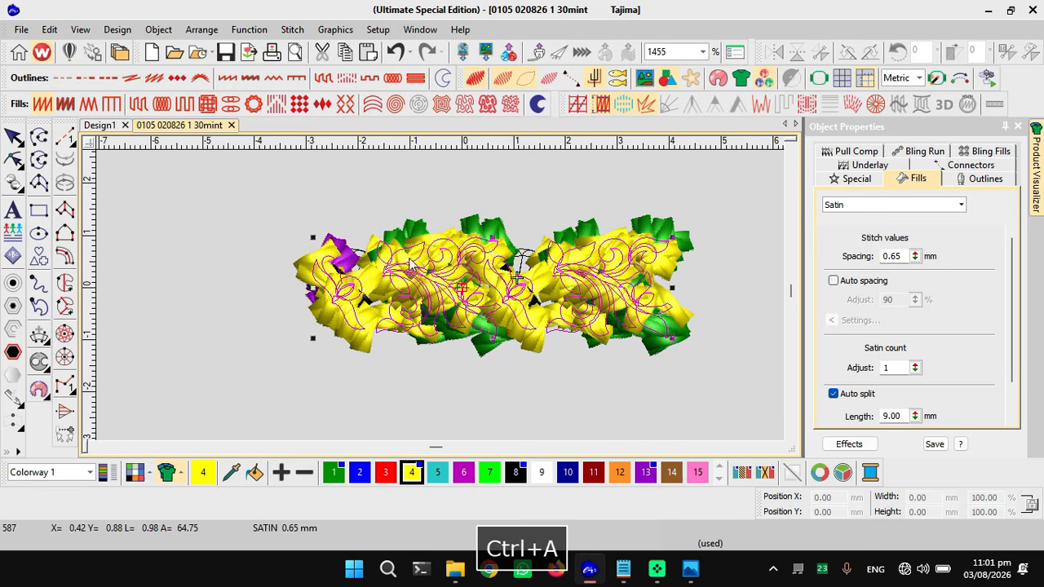
click(443, 78)
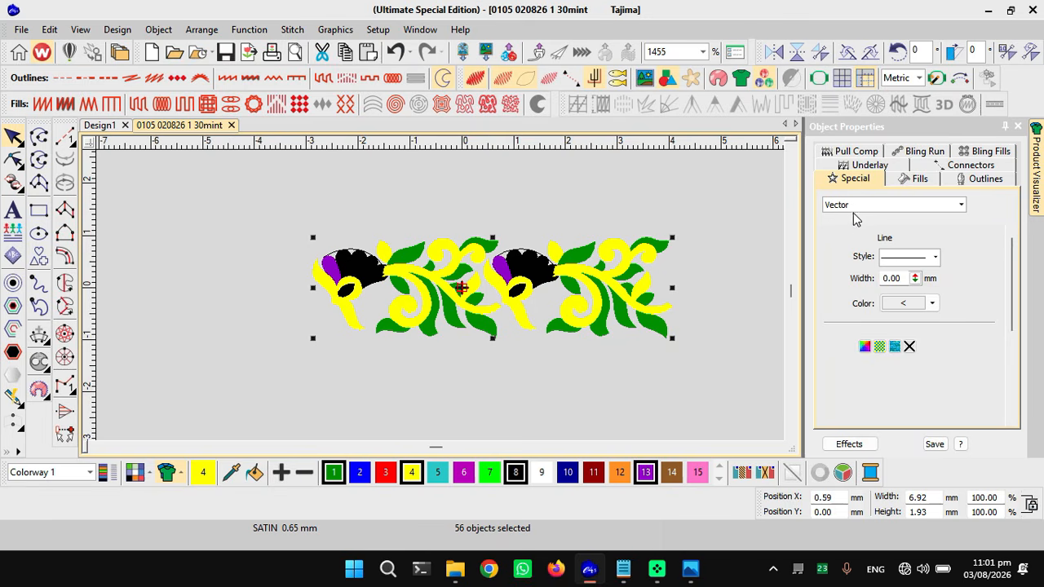
- Set the line color of all the vectors to black and give them no fill
click(905, 305)
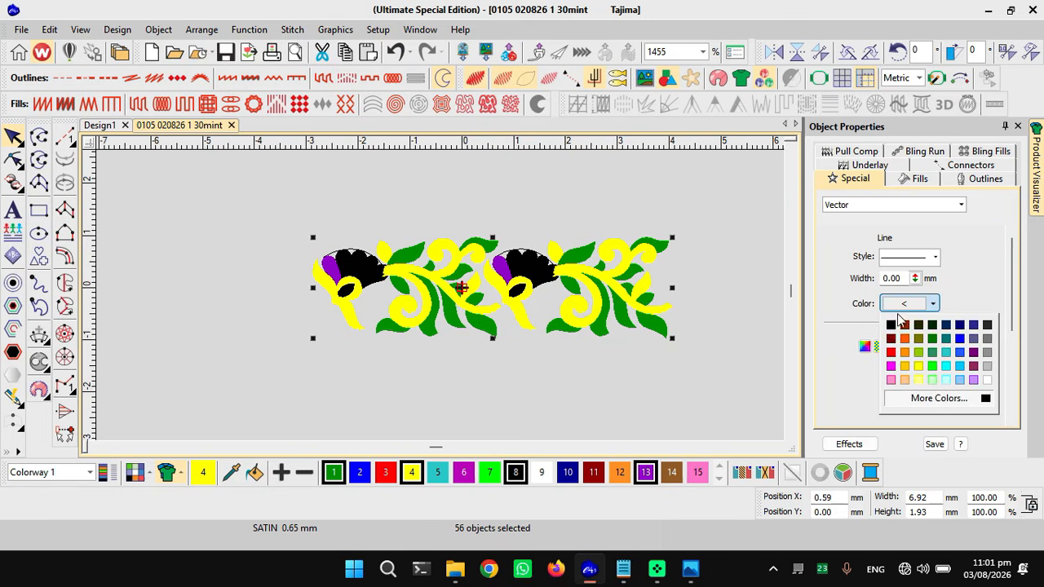
click(891, 325)
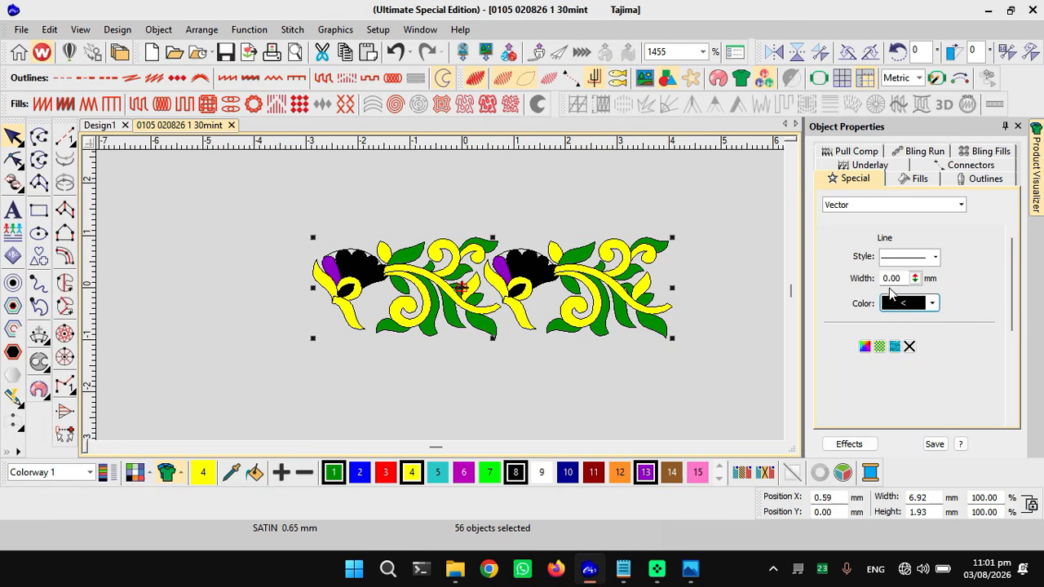
click(909, 346)
- Try a dark olive line color on the unfilled vectors and set it back to black
click(908, 307)
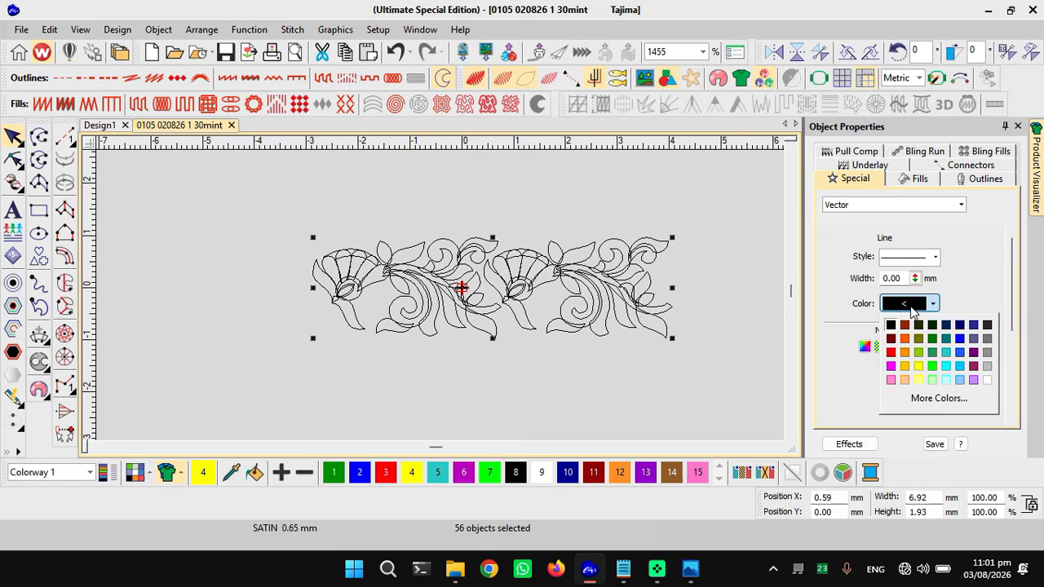
click(908, 306)
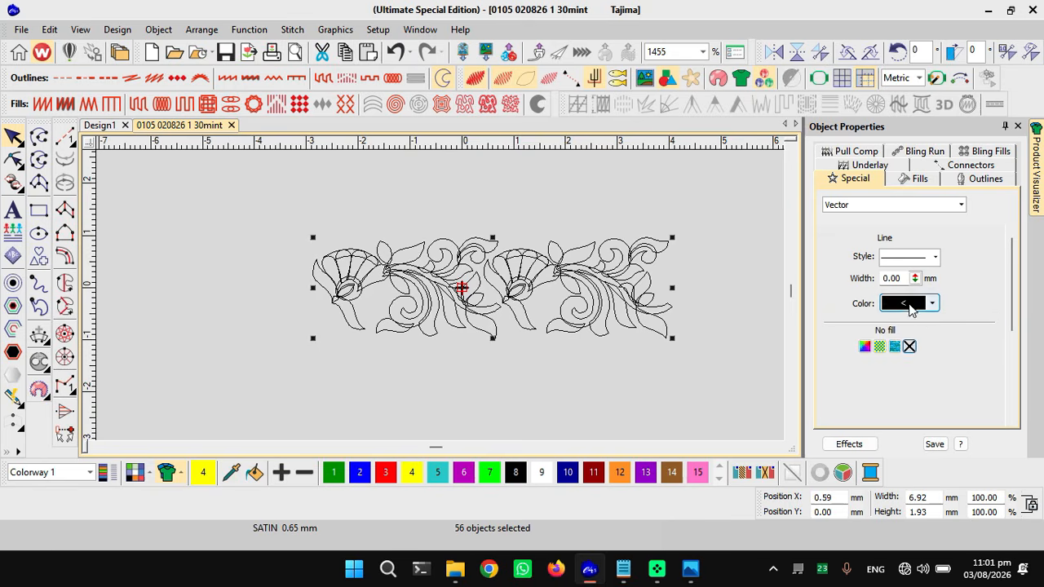
click(908, 348)
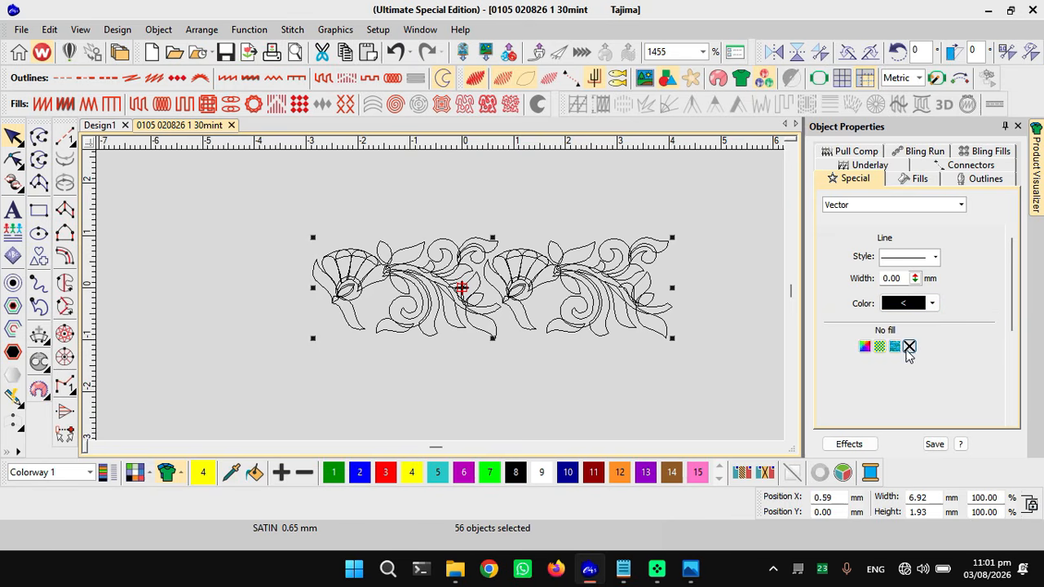
click(907, 304)
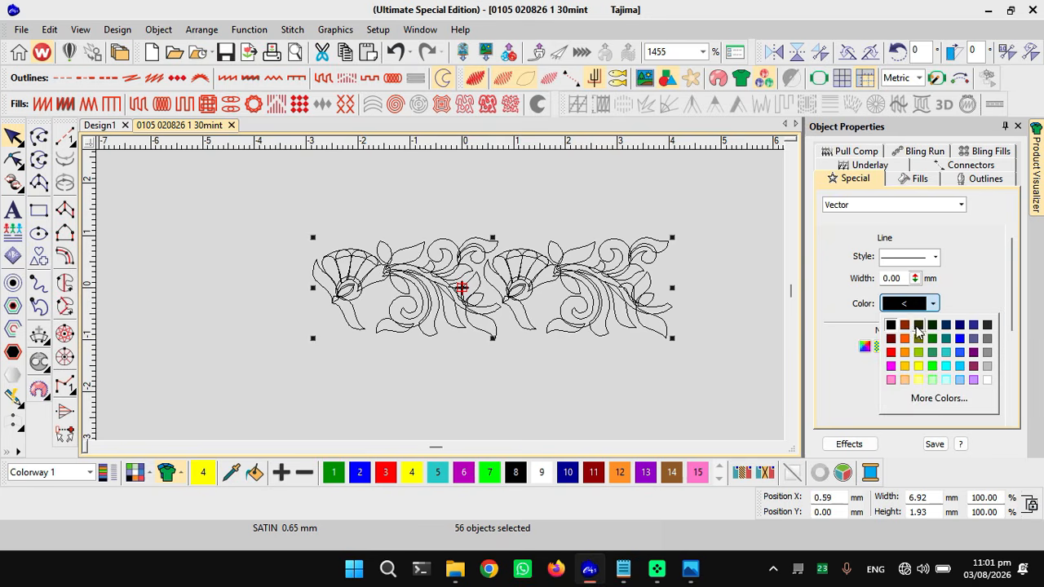
click(900, 326)
click(888, 308)
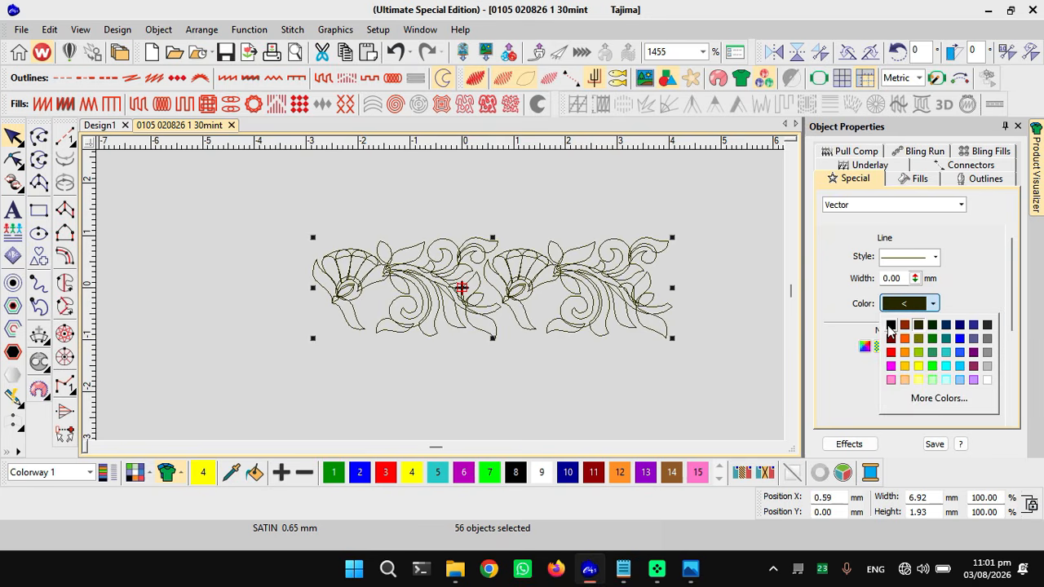
click(883, 323)
- Turn the pointed leaf vector above the first stem into a Complex Fill with a drawn stitch angle of about 113°
scroll(496, 287, up, 1)
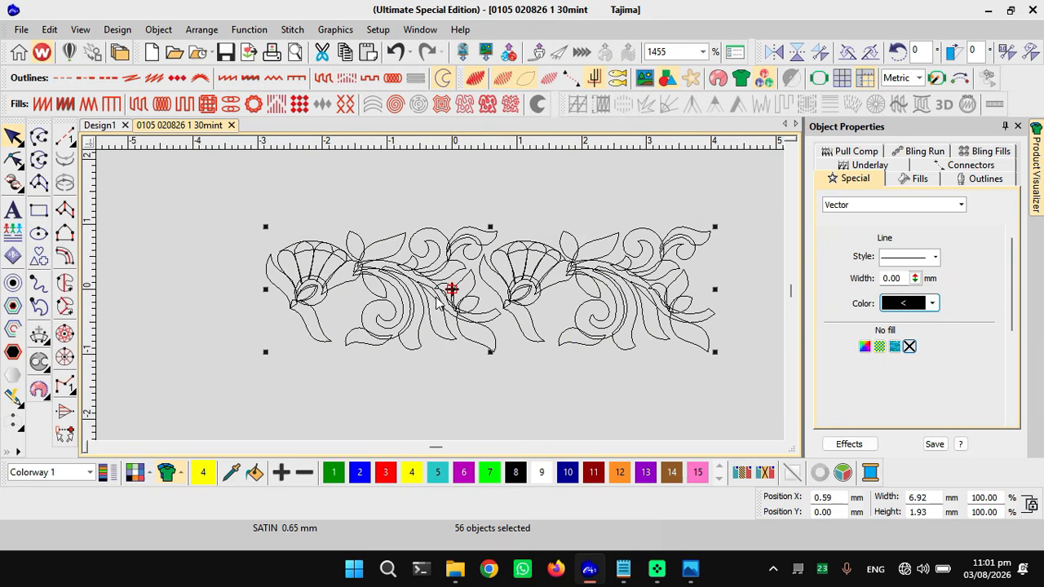
scroll(443, 278, up, 1)
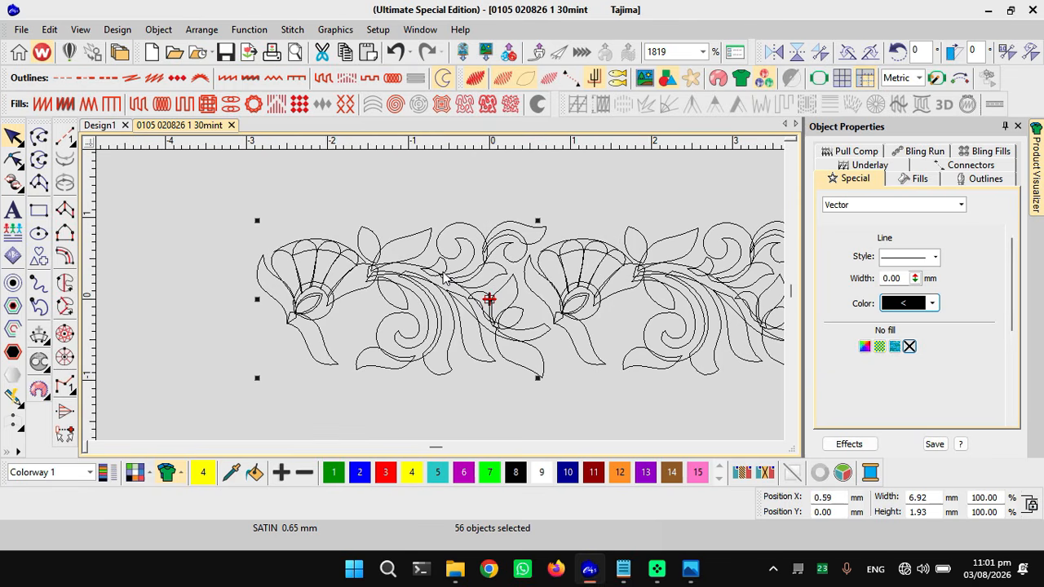
key(Escape)
scroll(440, 295, up, 1)
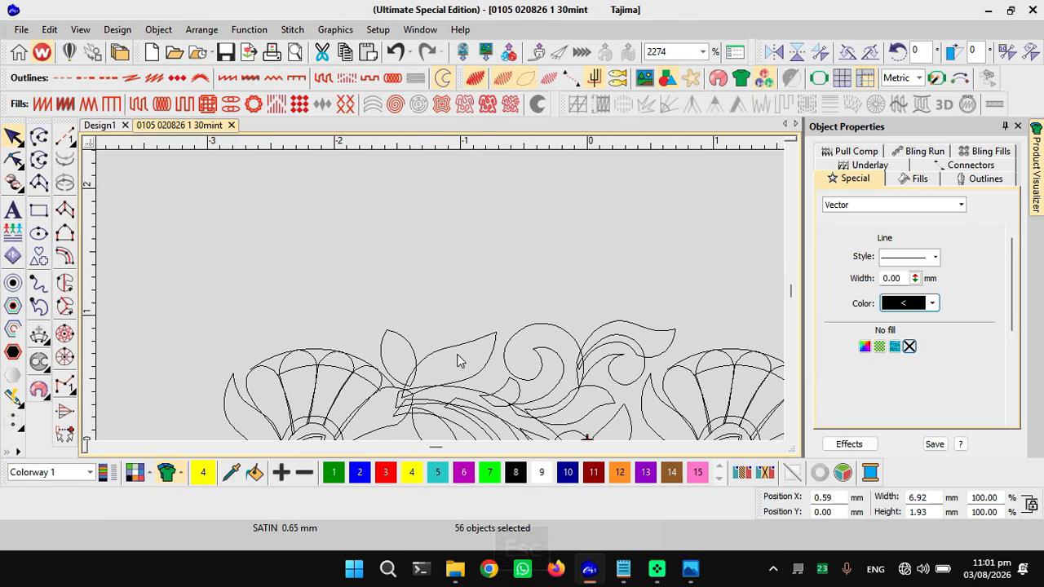
click(440, 296)
scroll(440, 295, down, 2)
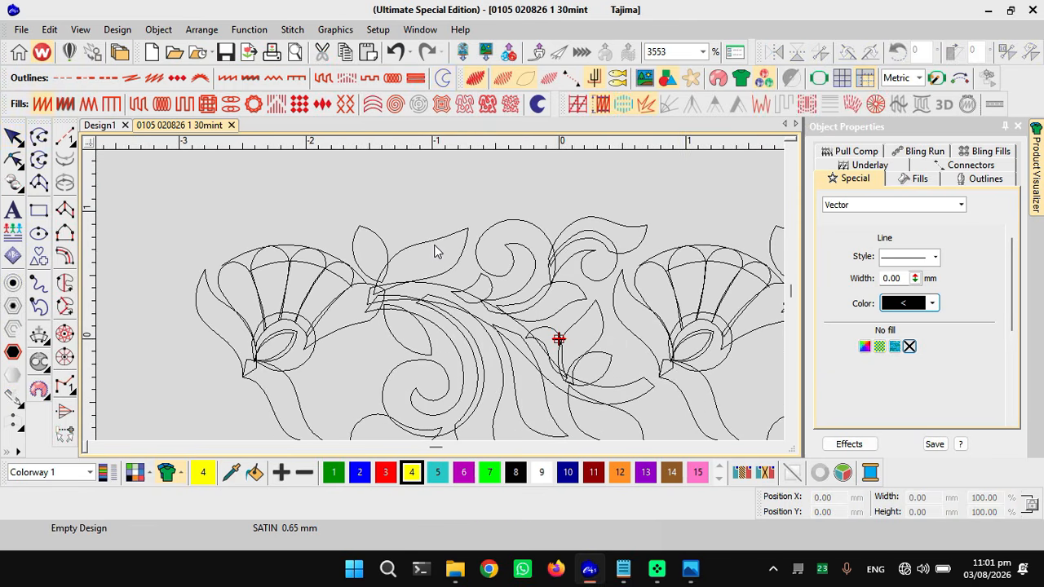
click(436, 249)
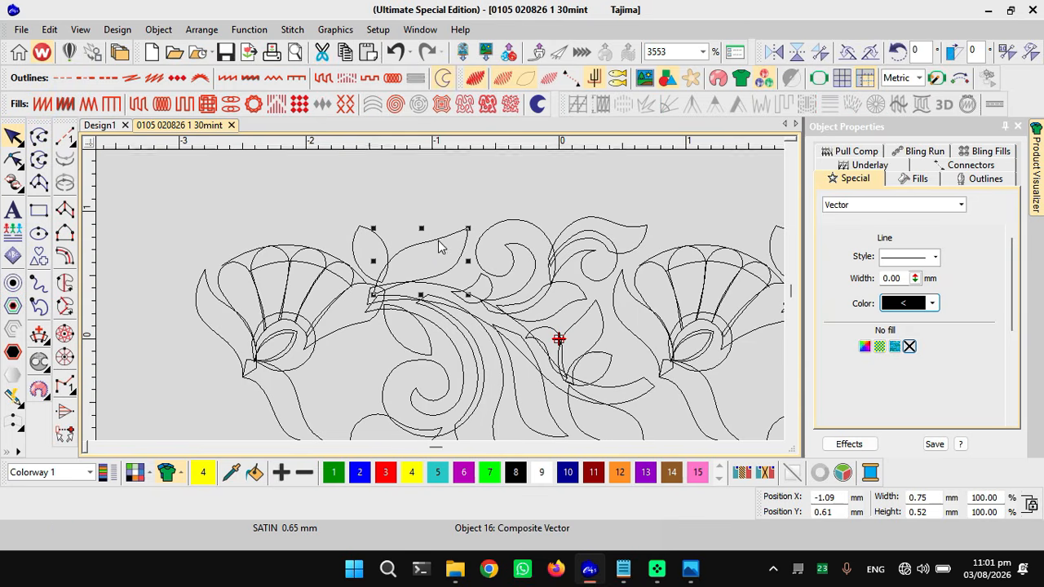
click(68, 283)
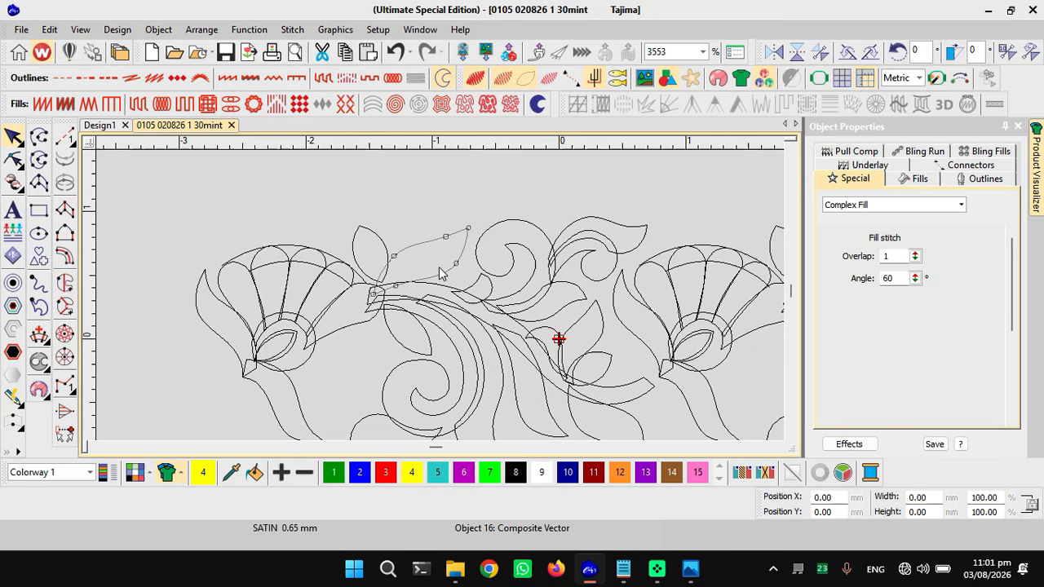
click(407, 230)
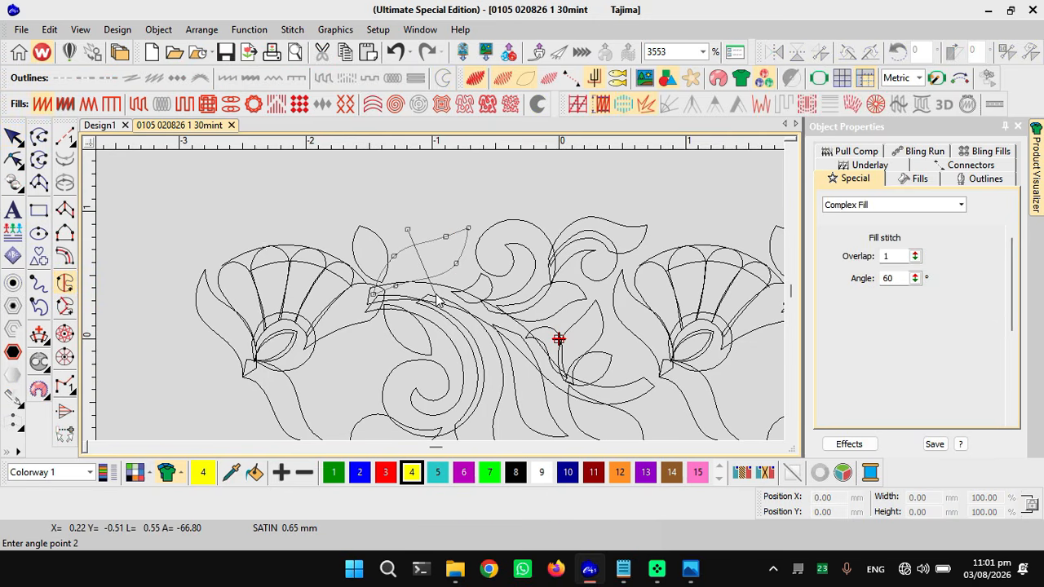
click(437, 300)
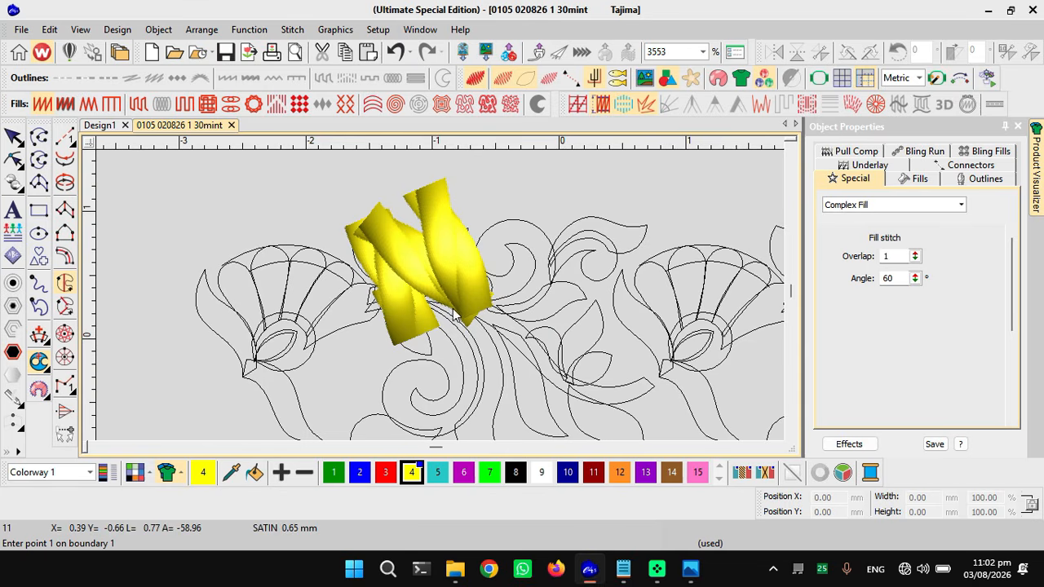
scroll(440, 295, down, 3)
scroll(439, 301, down, 2)
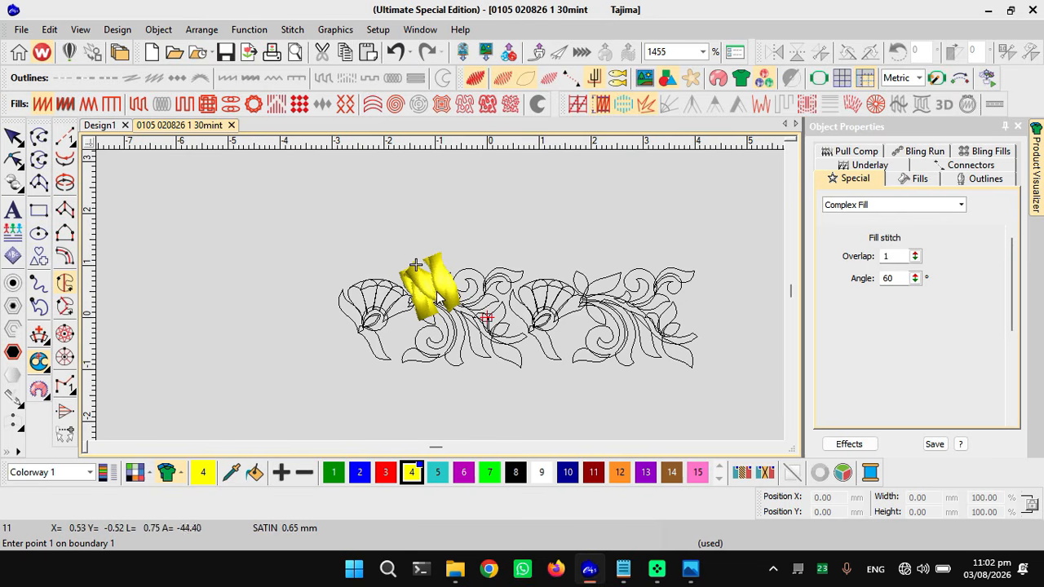
key(Escape)
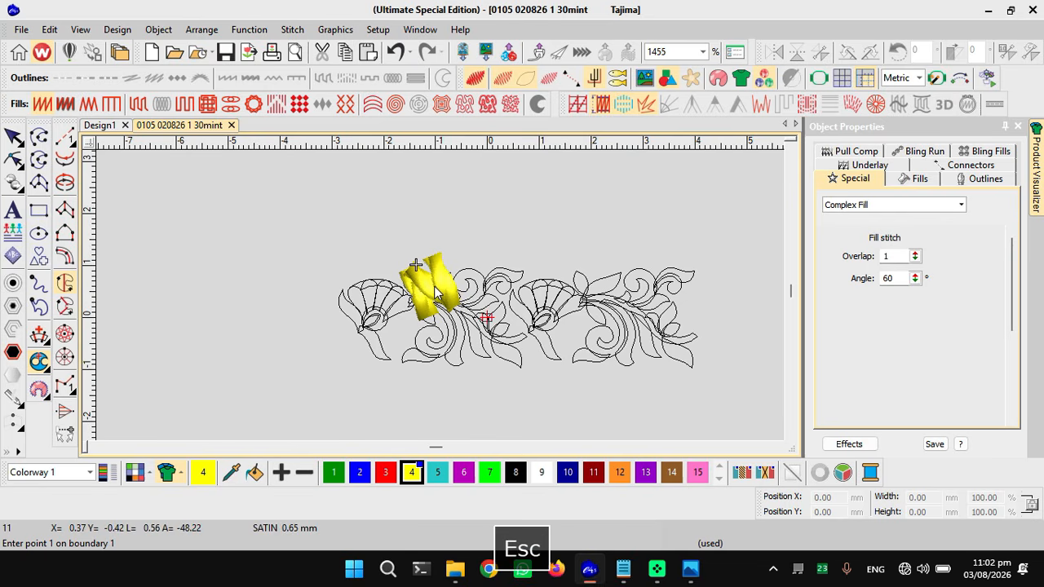
- Turn the small leaf vector below the first spiral into Complex Turning, with entry and exit points near its middle and two drawn angle lines, nominal angle about 126°
click(455, 314)
scroll(450, 310, up, 2)
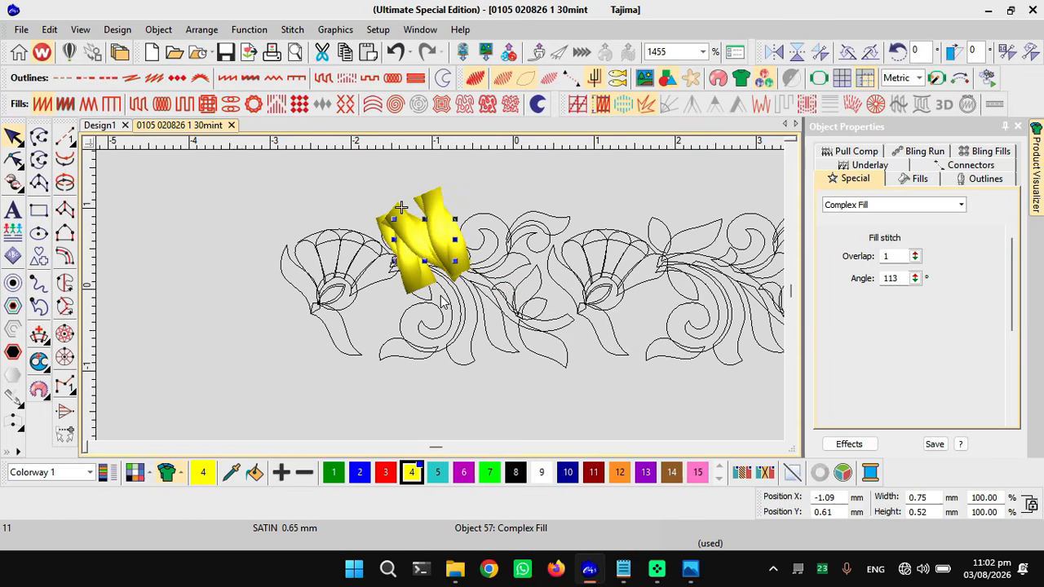
click(394, 347)
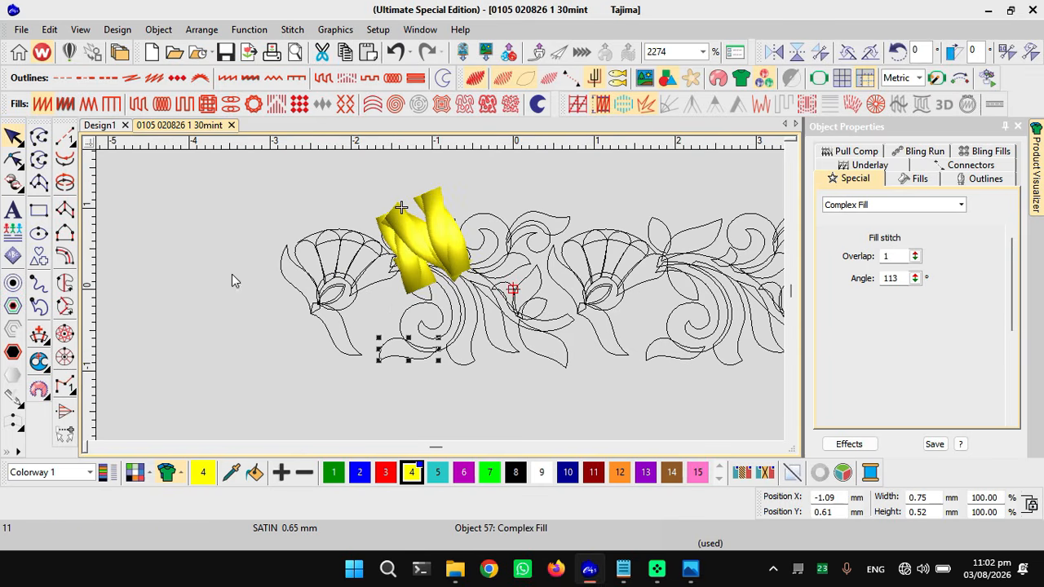
click(65, 306)
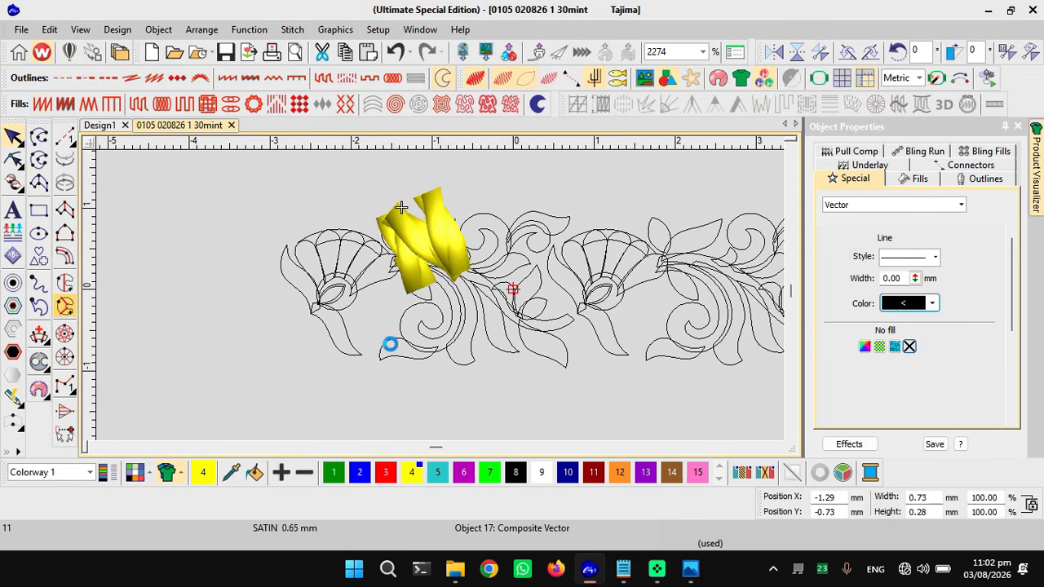
click(65, 282)
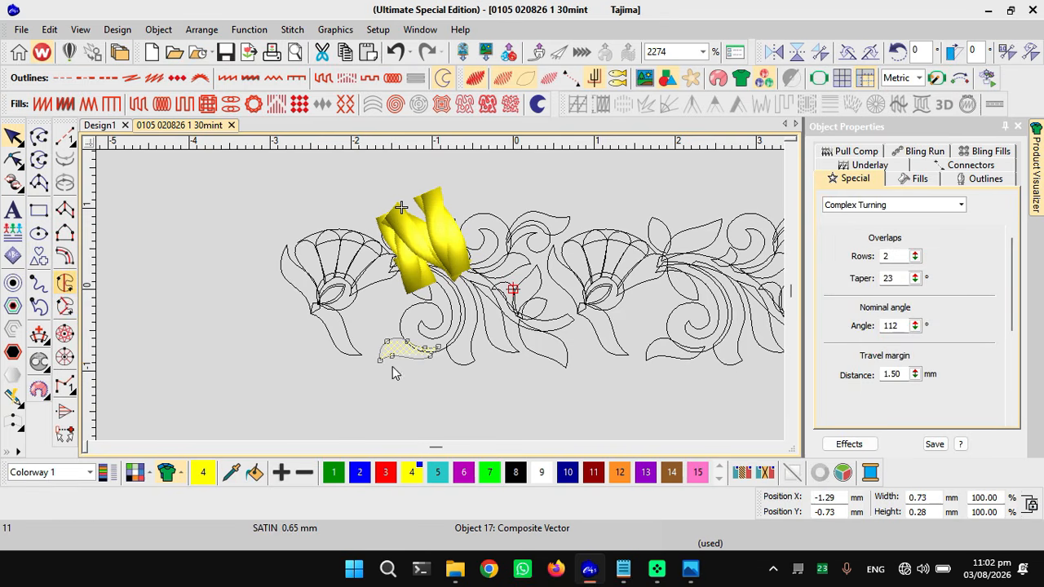
scroll(400, 352, up, 5)
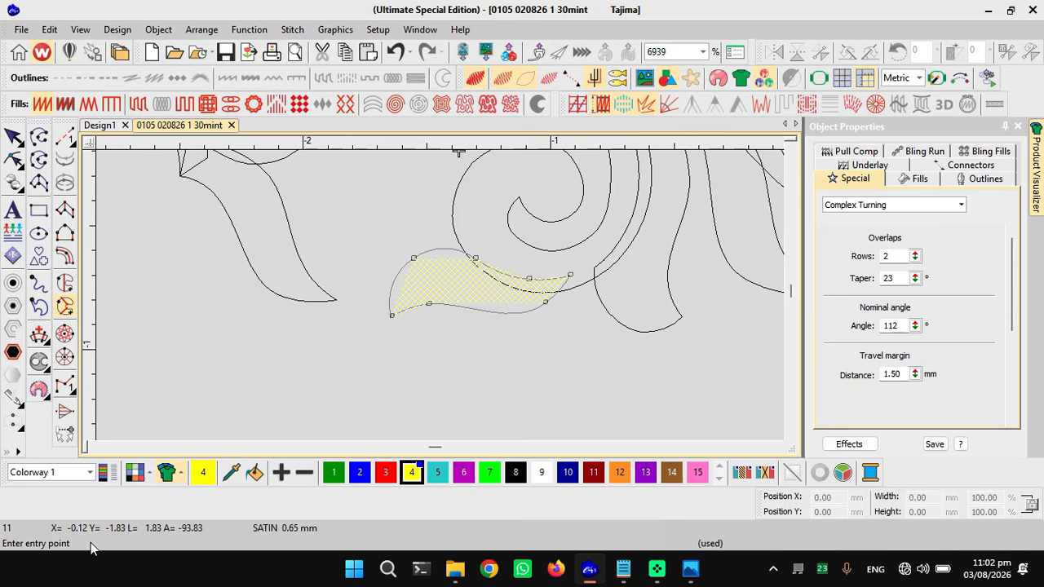
click(481, 288)
click(485, 287)
click(395, 251)
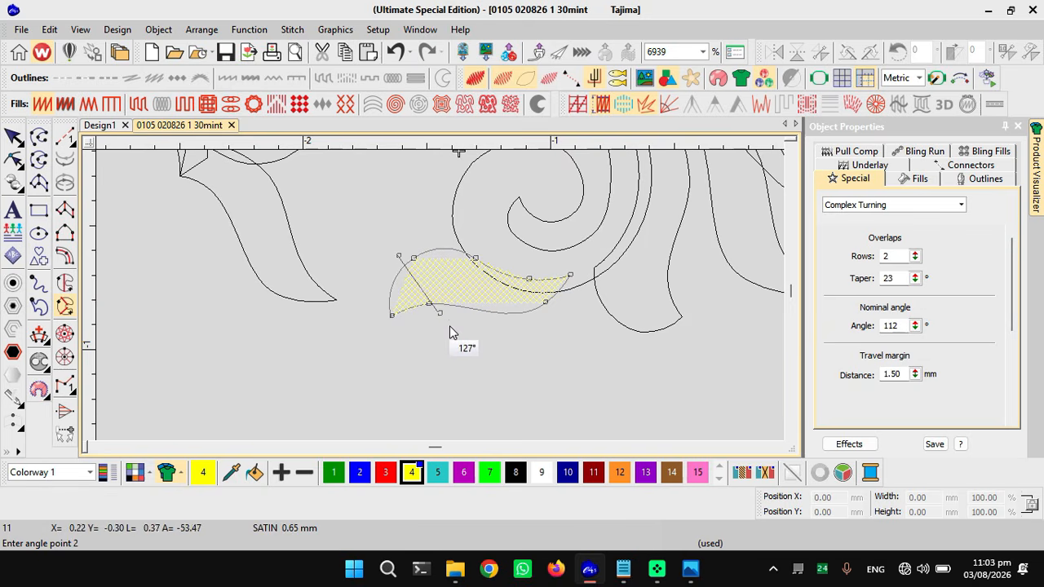
click(450, 325)
click(530, 259)
click(582, 342)
key(space)
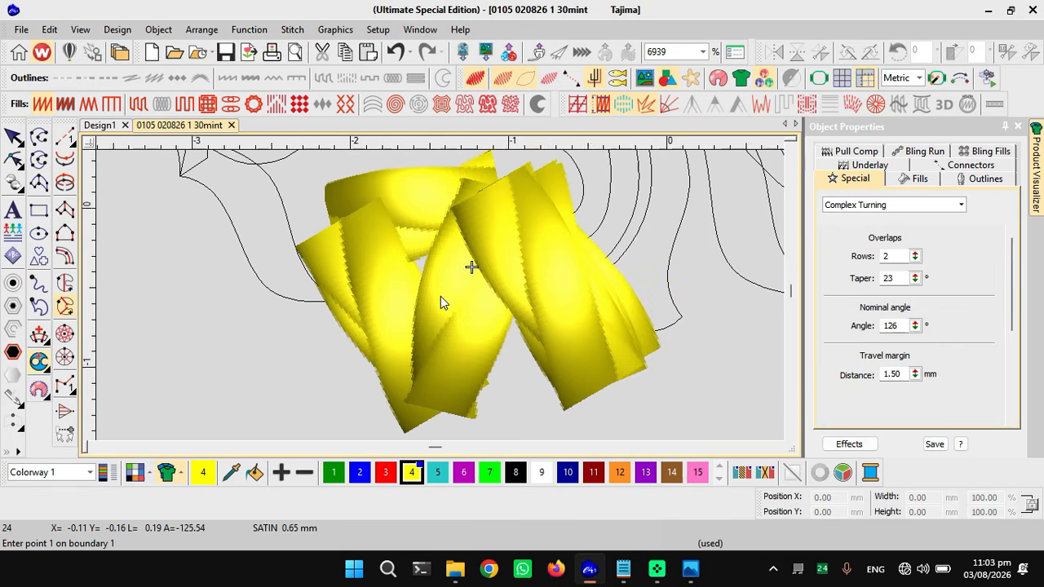
scroll(440, 296, down, 4)
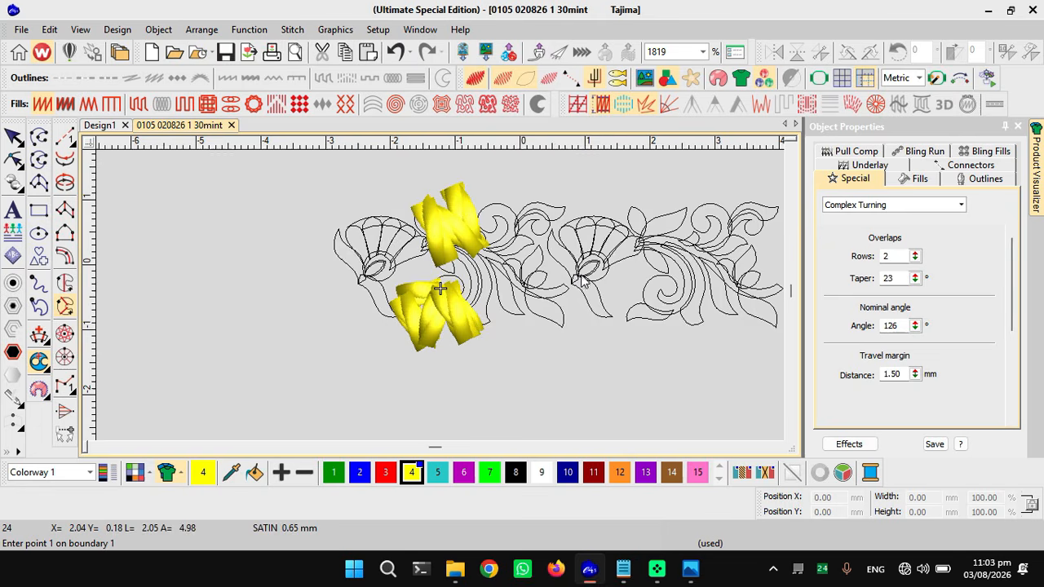
- Show the hidden background bitmap behind the vectors and unlock it
scroll(607, 277, down, 2)
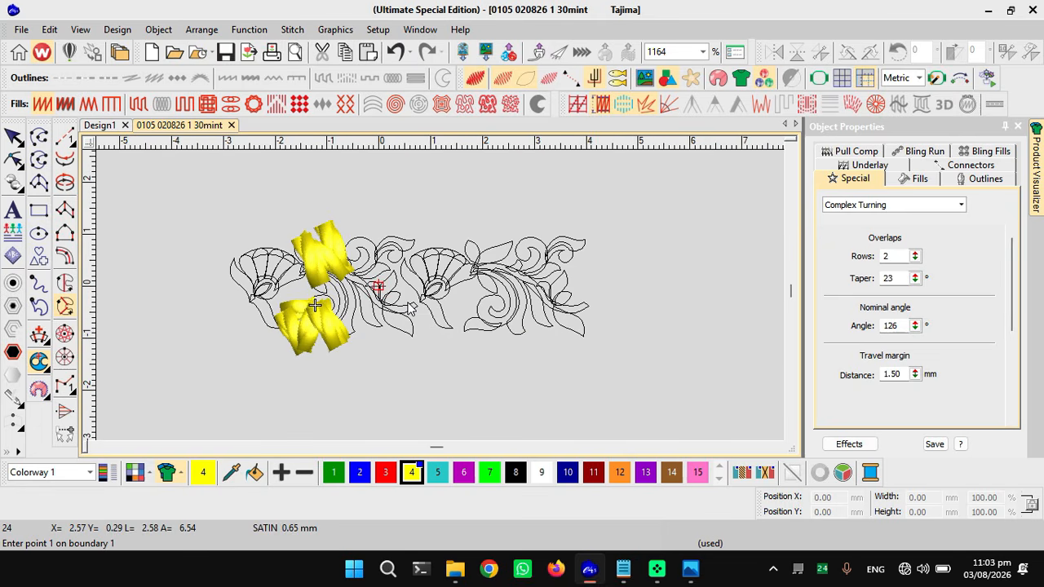
scroll(408, 312, up, 1)
key(d)
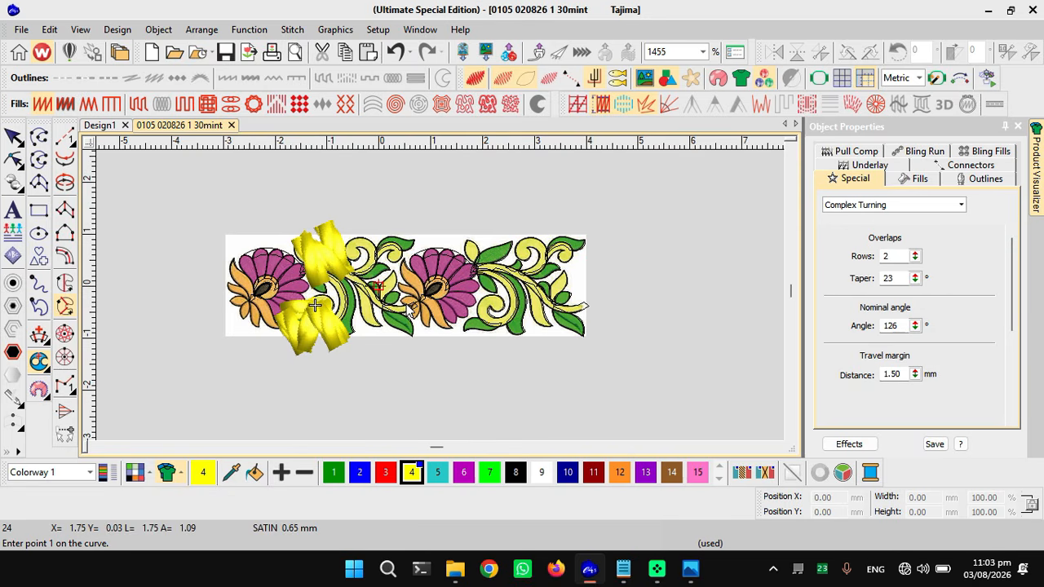
key(shift+k)
- Resize all the objects together with the bitmap to a width of 330 mm
key(ctrl+a)
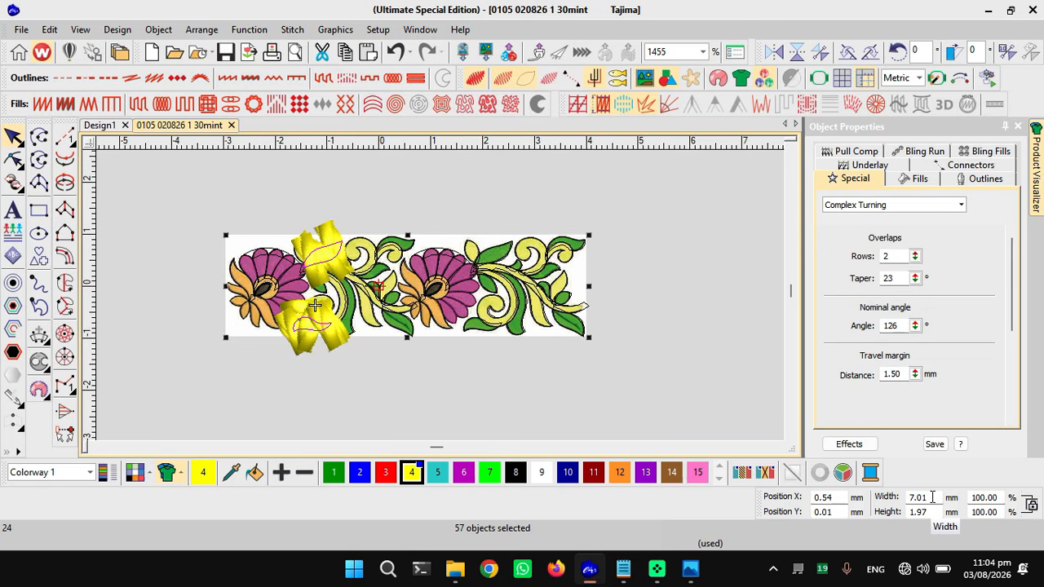
drag(932, 496, 894, 503)
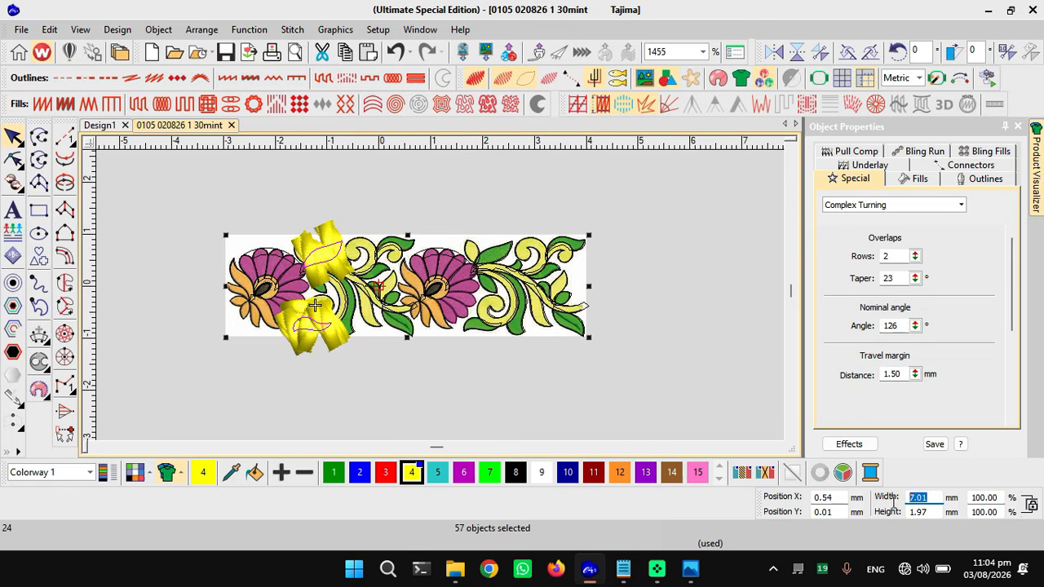
text(33)
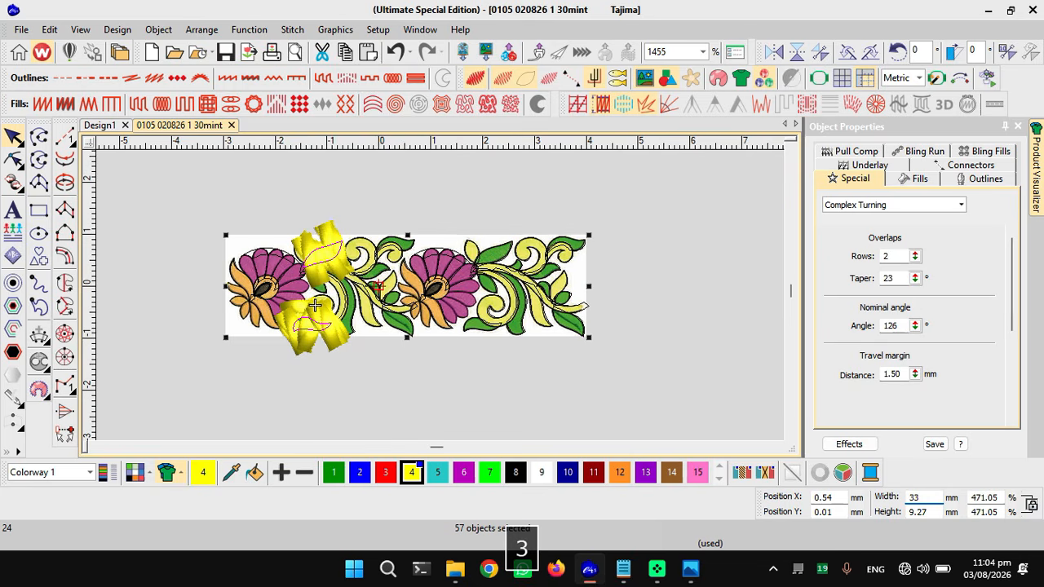
text(0)
key(Return)
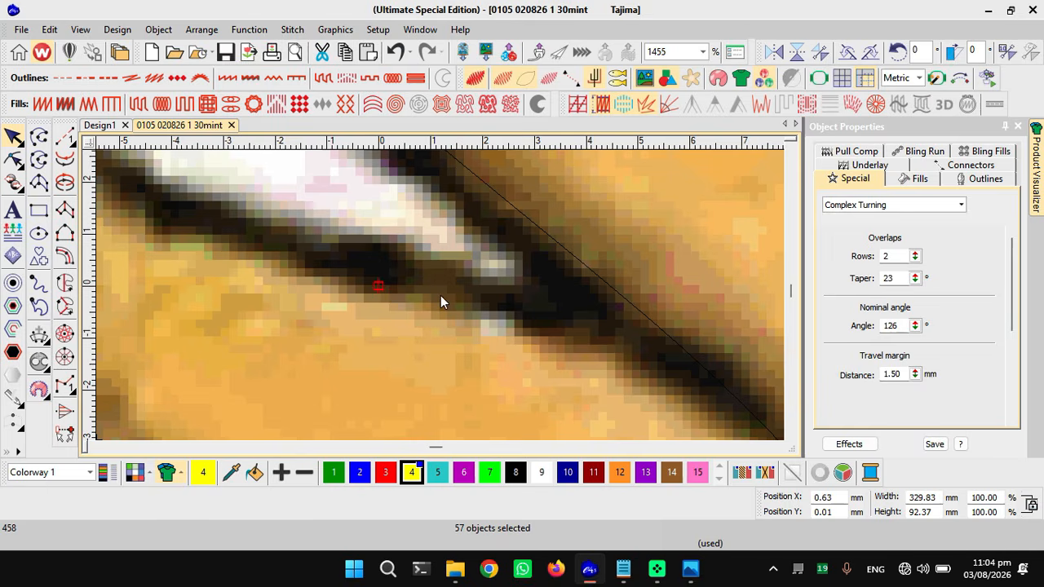
- Lock the resized background bitmap in place and hide it so only the vectors and filled leaves show
scroll(441, 301, down, 4)
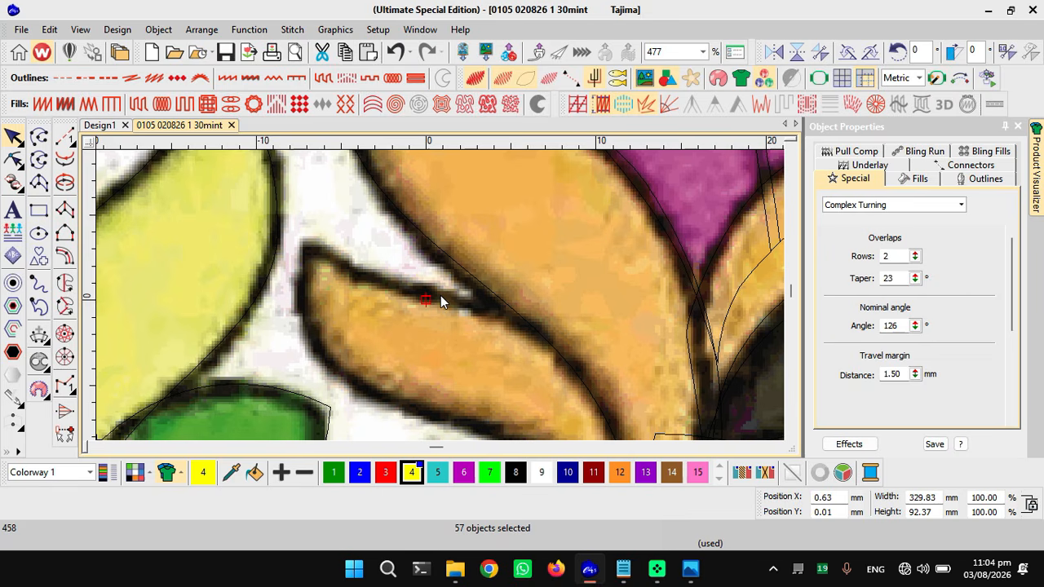
key(1)
key(F2)
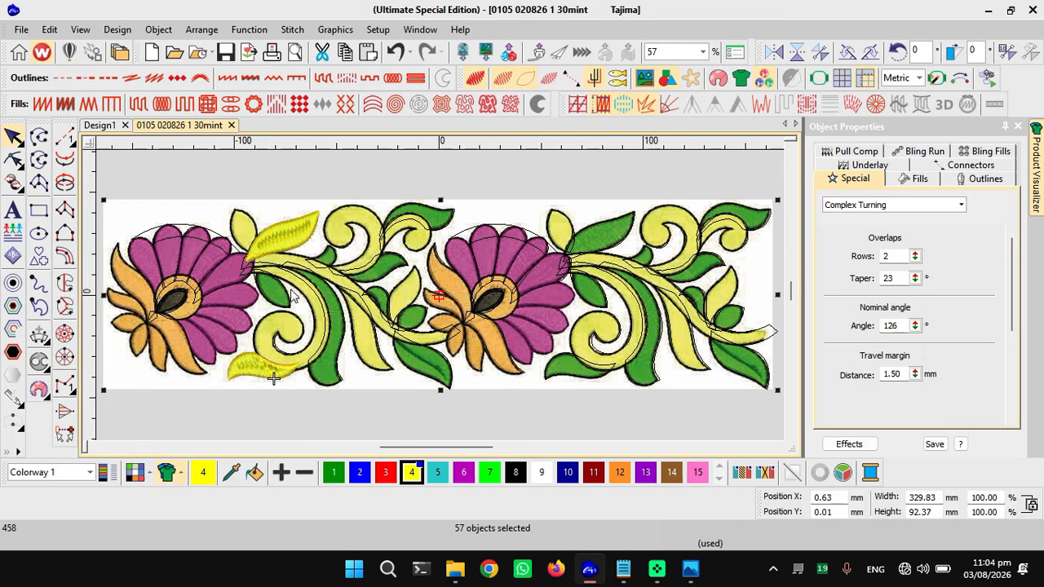
click(252, 377)
key(Escape)
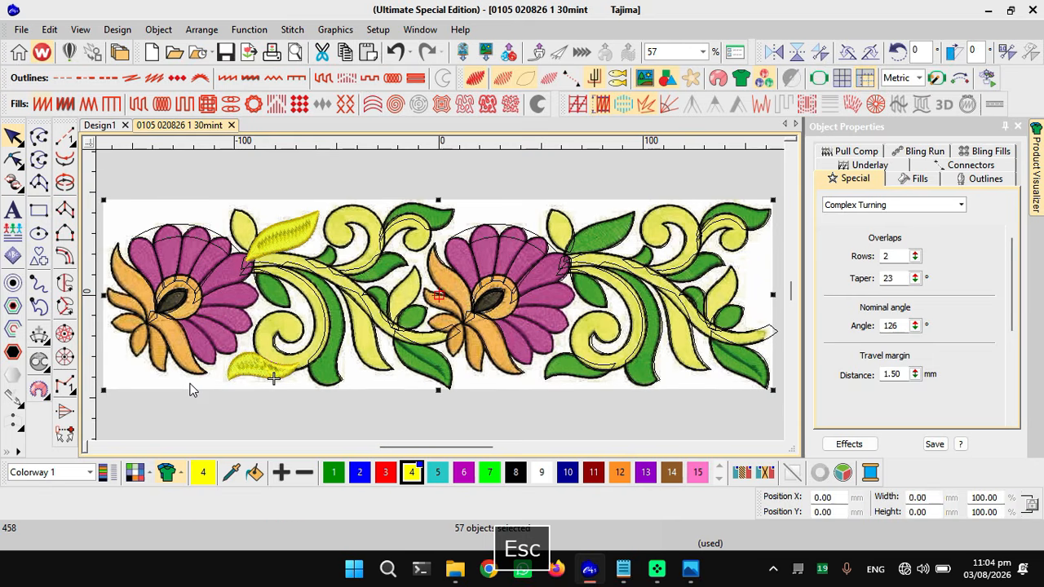
click(186, 384)
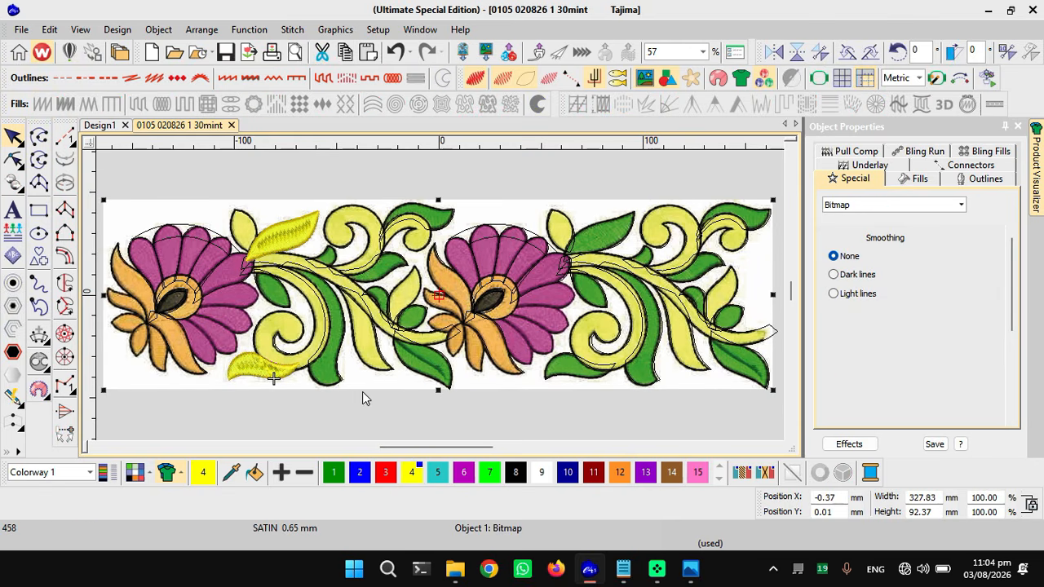
key(k)
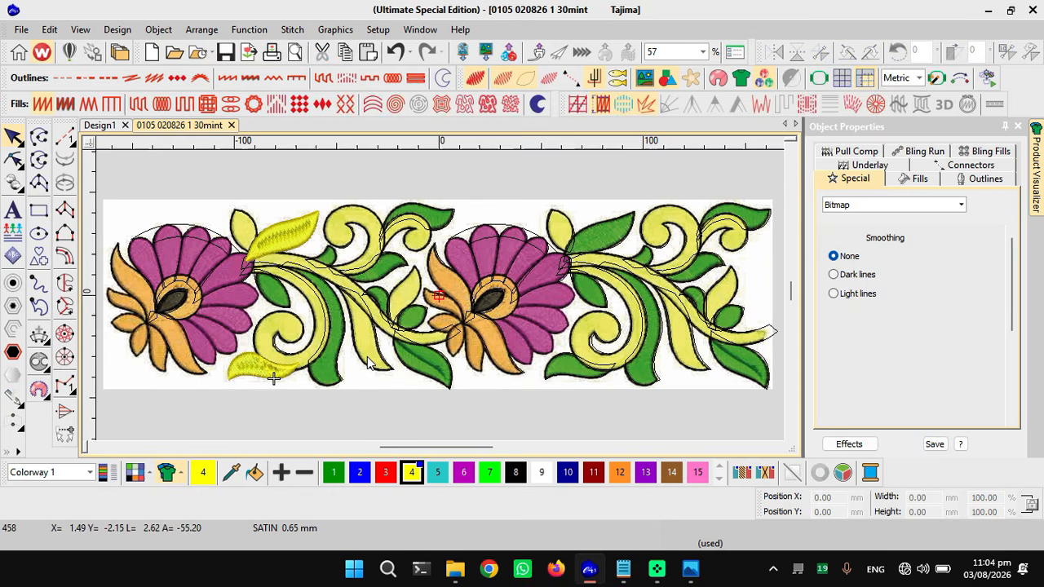
key(d)
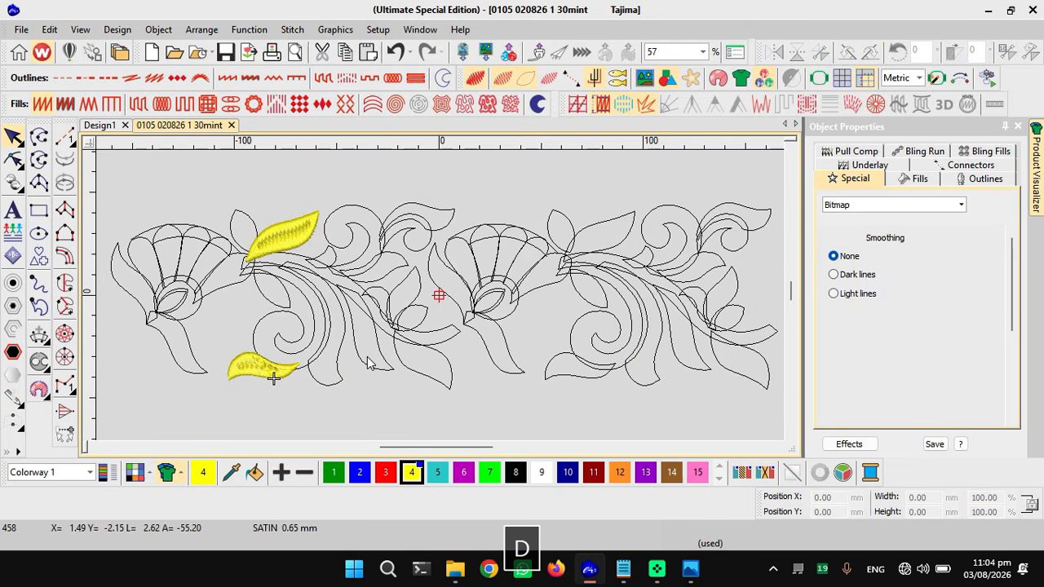
key(d)
key(d)
- Convert all the objects, including the two filled leaves, to vectors with no fill and a black line color
key(ctrl+a)
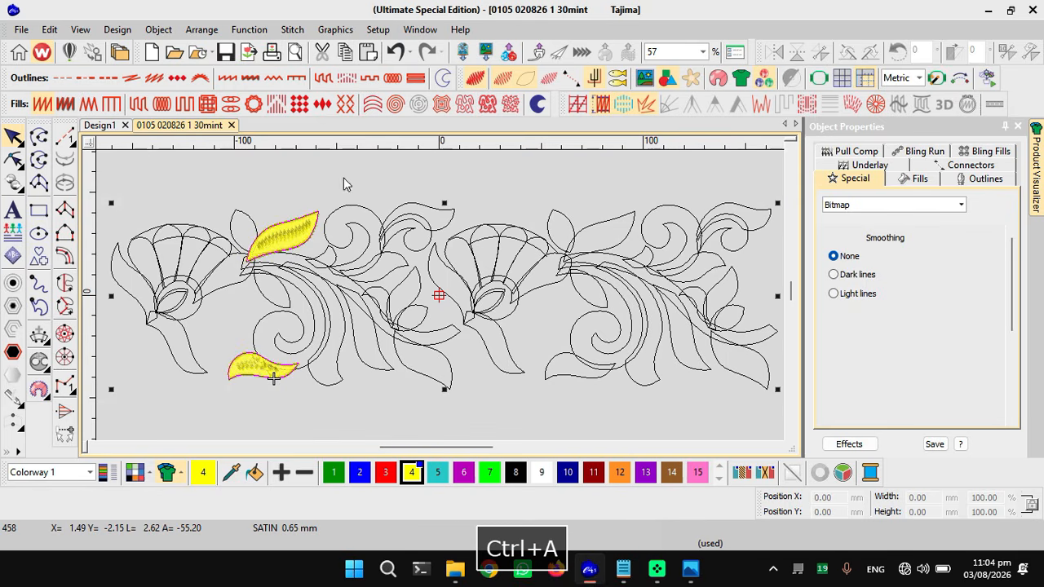
click(445, 83)
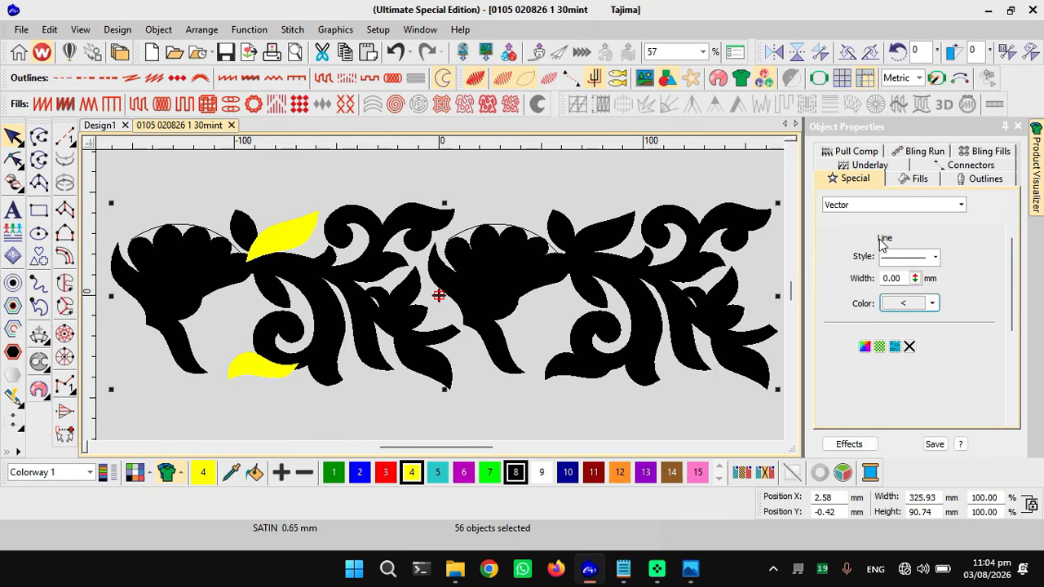
click(909, 346)
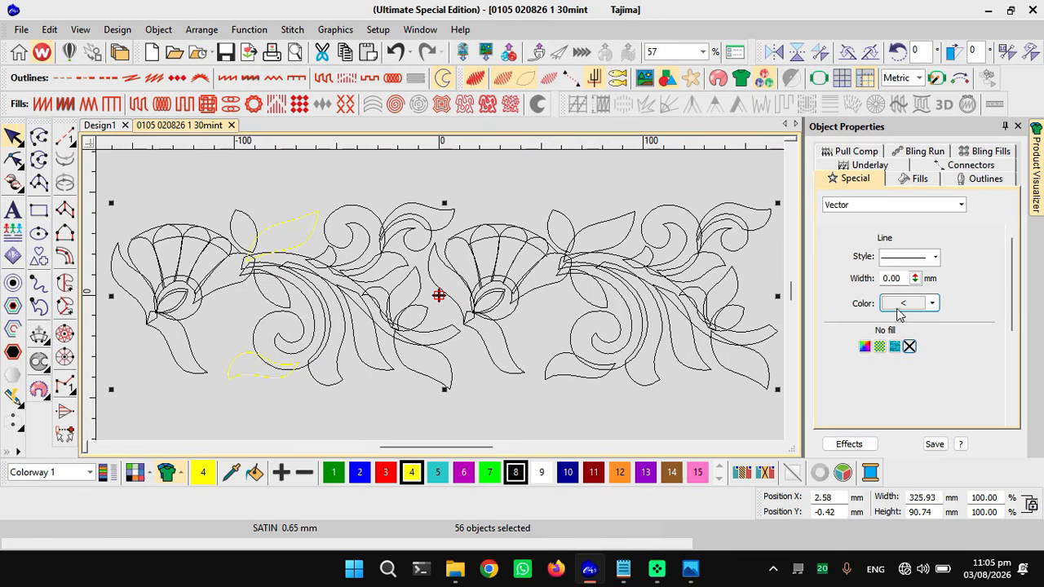
click(913, 305)
click(905, 325)
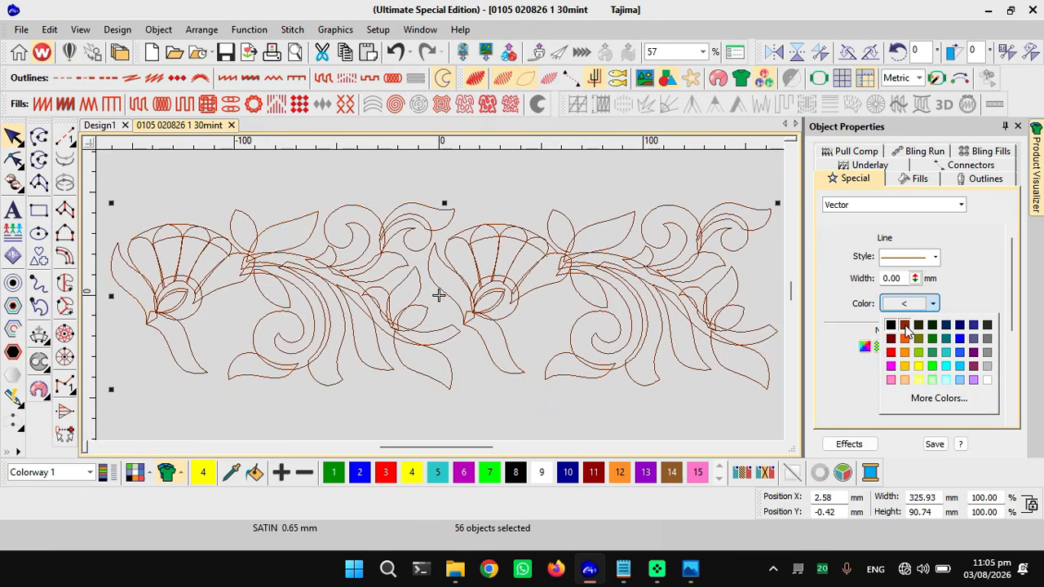
click(913, 305)
click(891, 326)
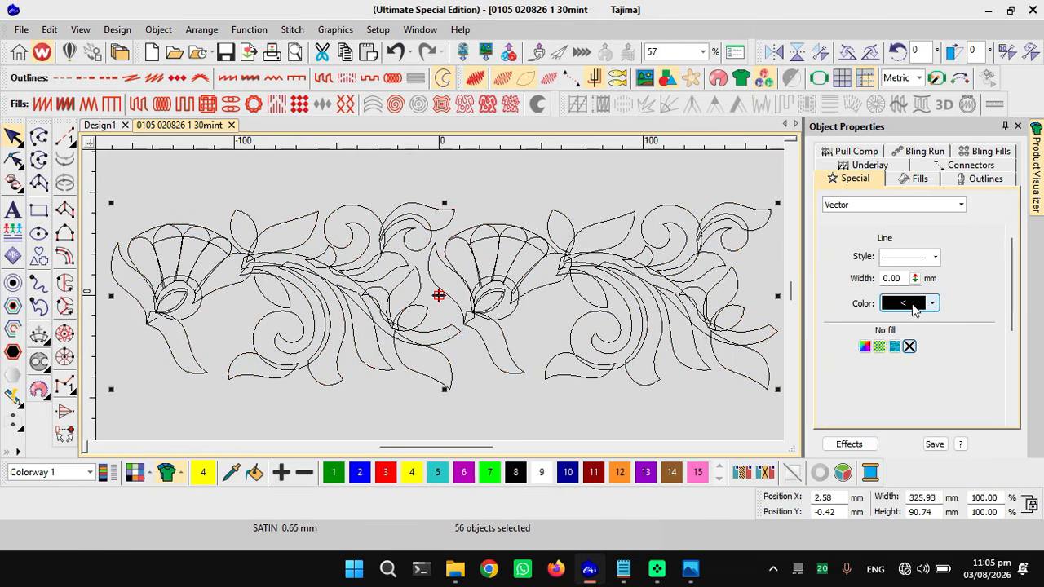
click(914, 304)
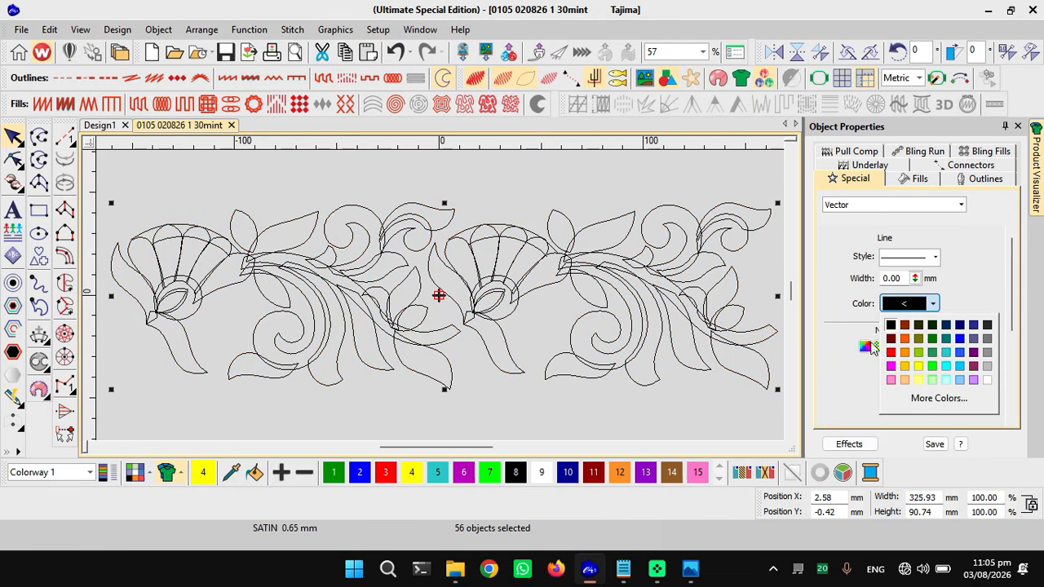
click(848, 315)
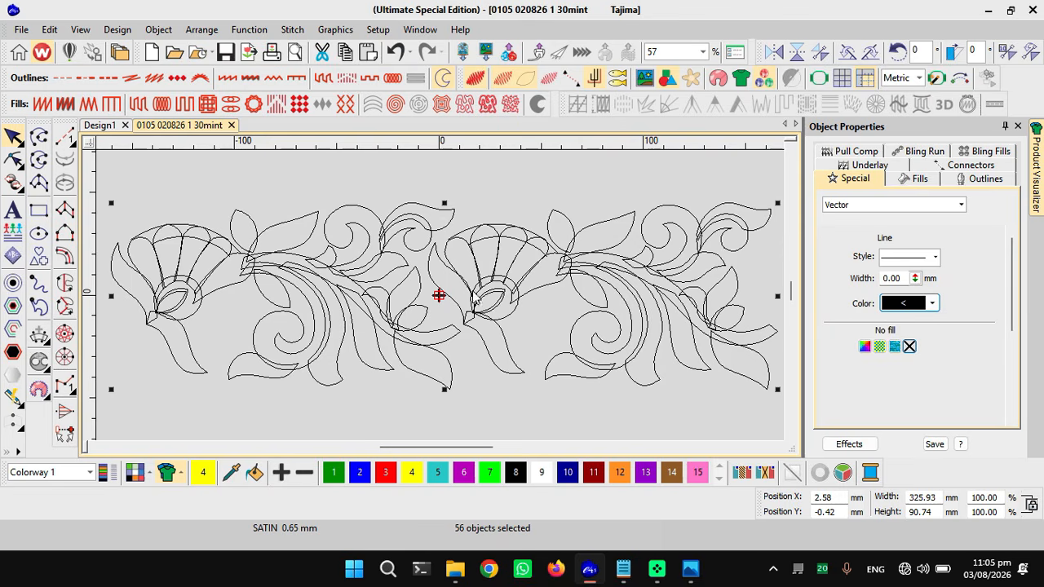
- Try turning the small upright leaf vector beside the first flower into a Complex Fill, and undo it
scroll(475, 298, down, 1)
scroll(442, 301, up, 1)
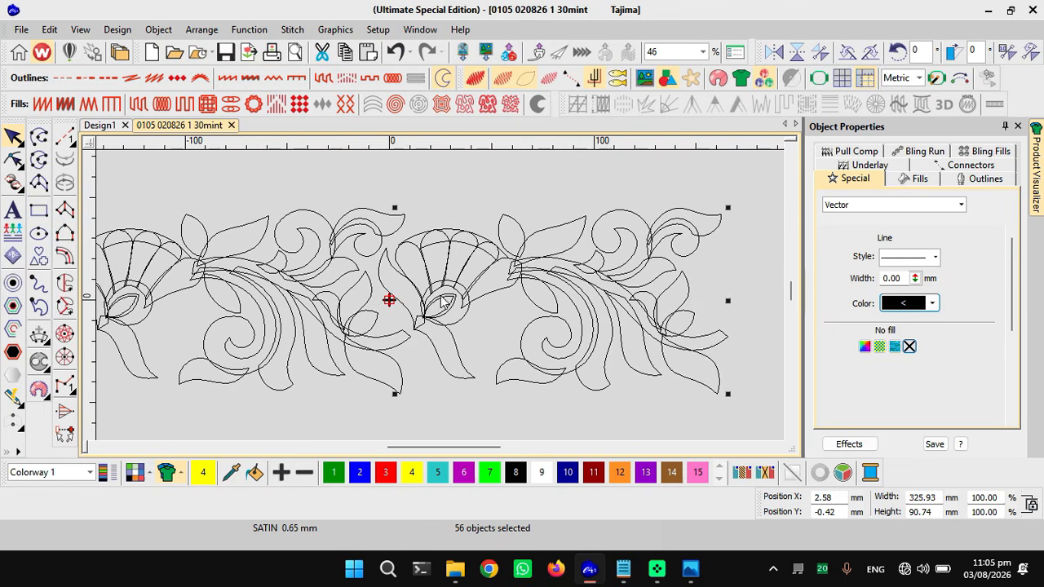
scroll(380, 307, down, 1)
scroll(424, 300, up, 1)
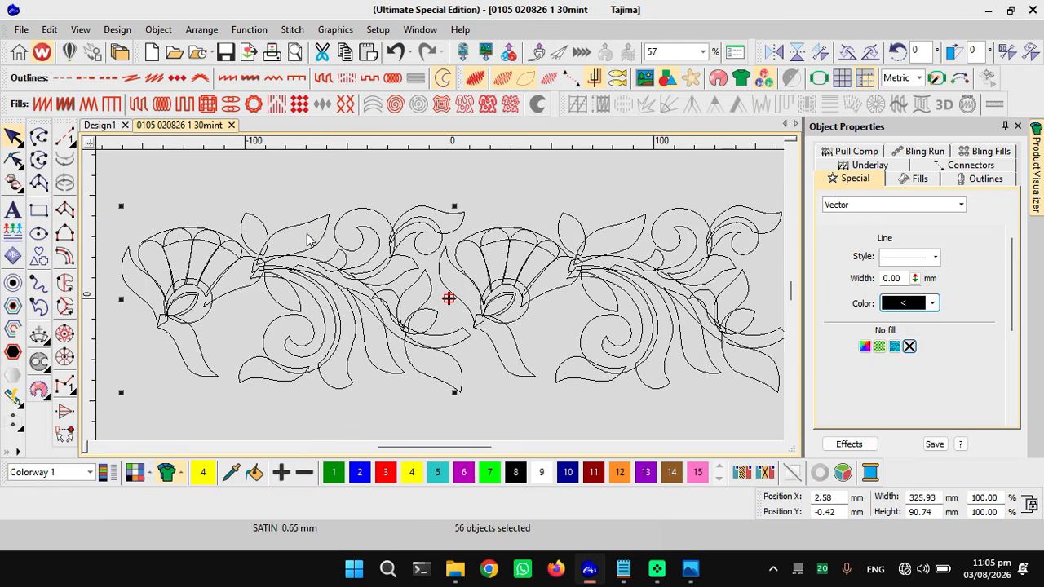
scroll(308, 238, up, 1)
click(389, 287)
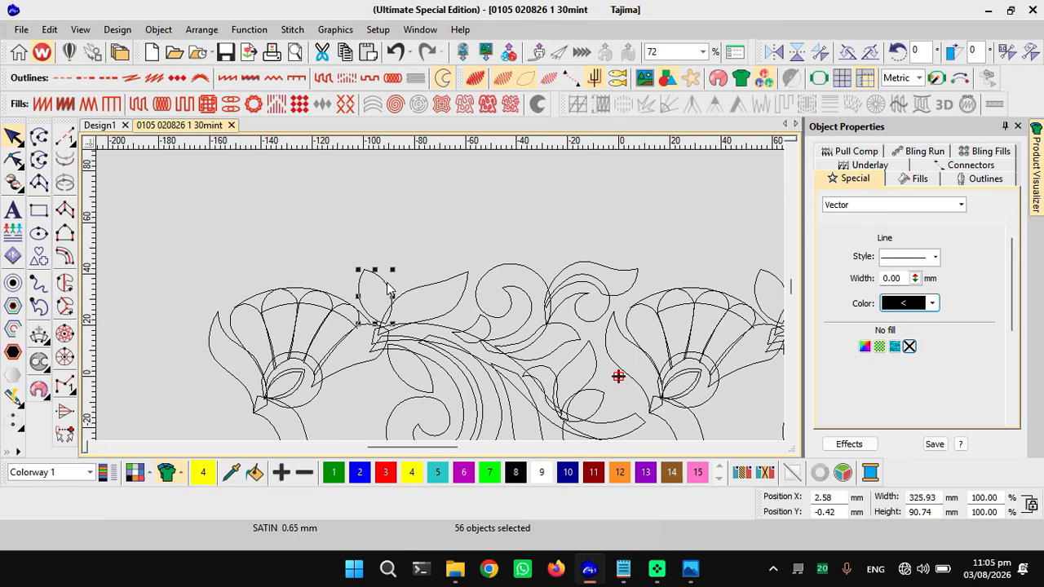
click(65, 283)
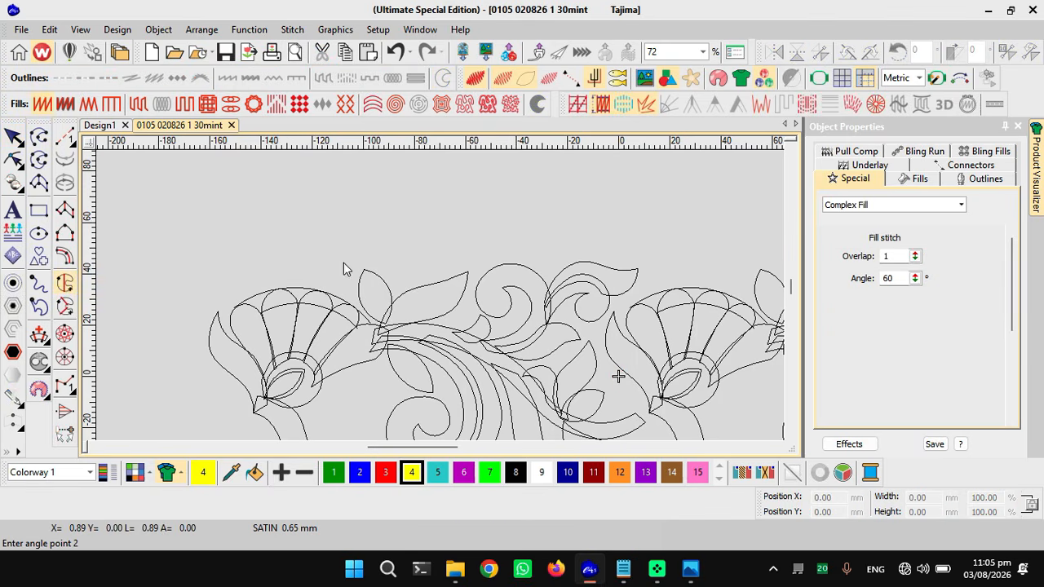
key(Return)
scroll(397, 326, down, 1)
scroll(433, 300, up, 1)
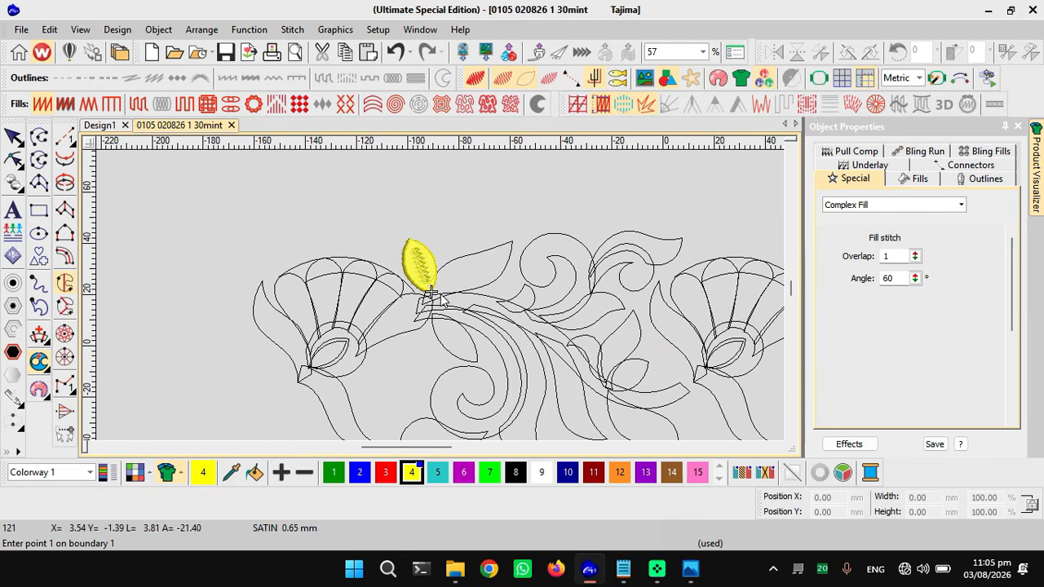
key(ctrl+z)
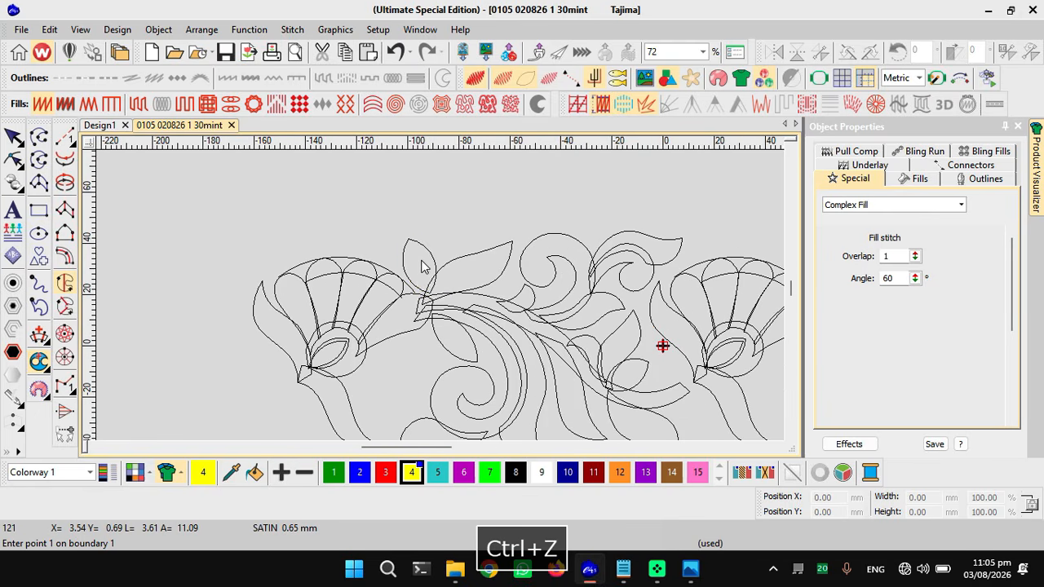
key(Escape)
click(431, 258)
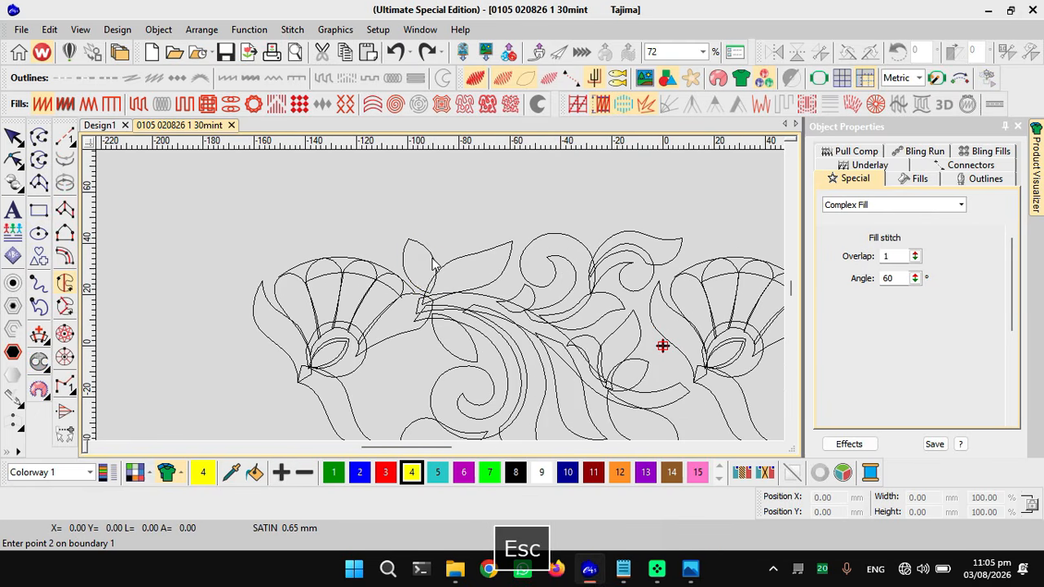
key(Escape)
key(Escape)
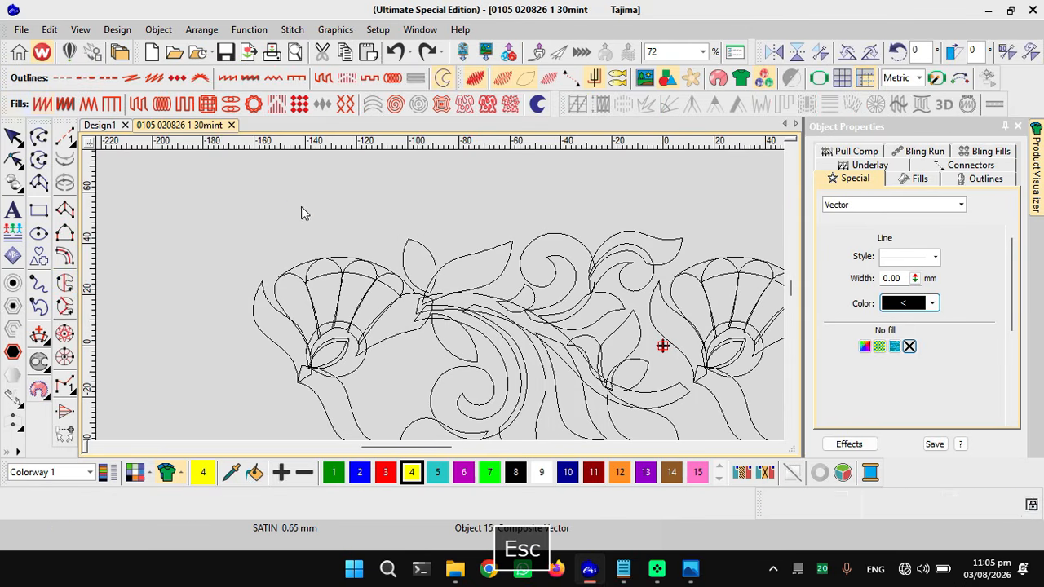
click(163, 259)
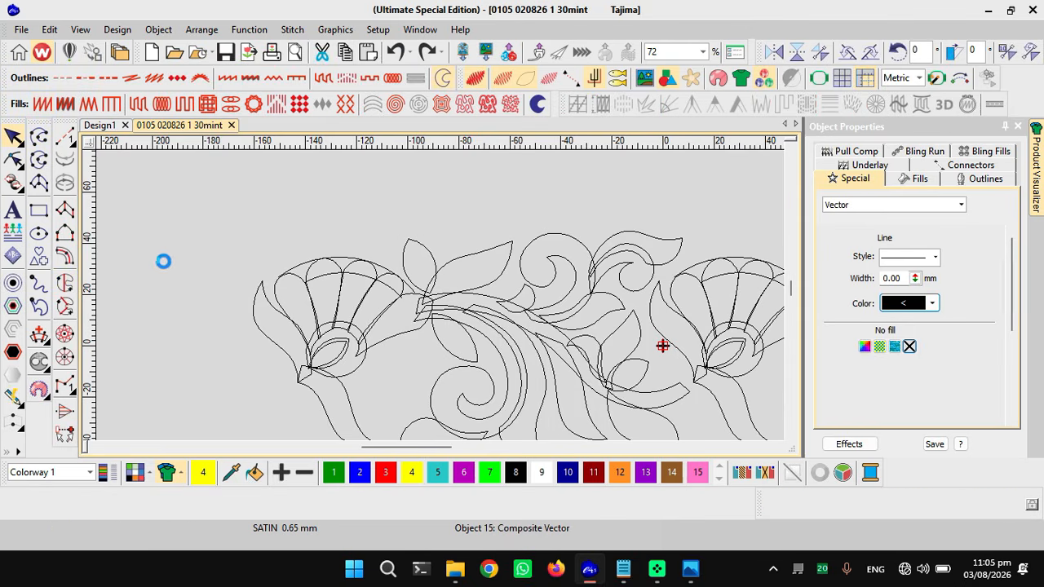
key(Return)
click(269, 231)
click(358, 203)
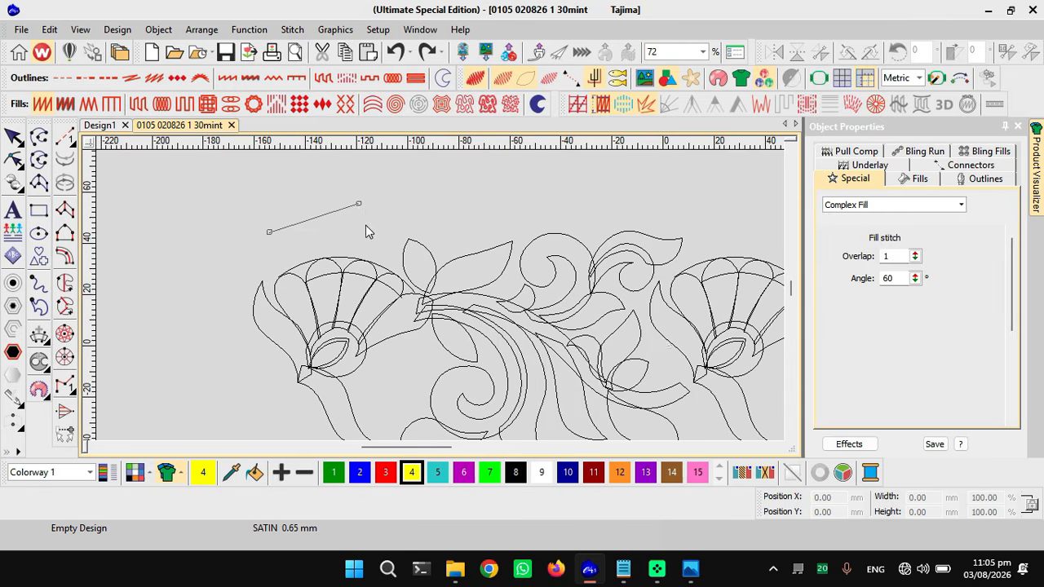
click(358, 228)
click(283, 237)
click(414, 190)
click(429, 192)
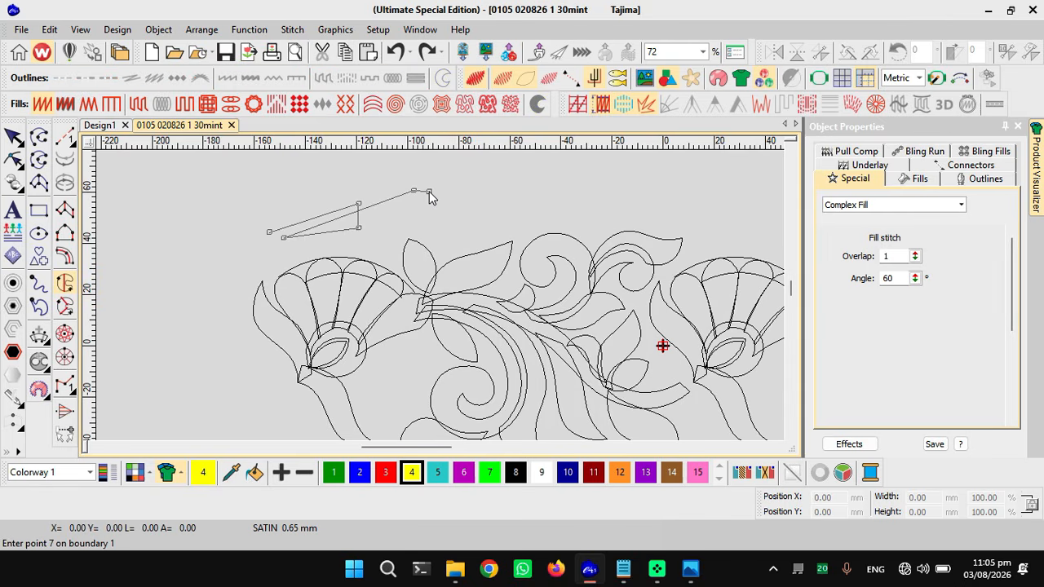
scroll(429, 192, up, 2)
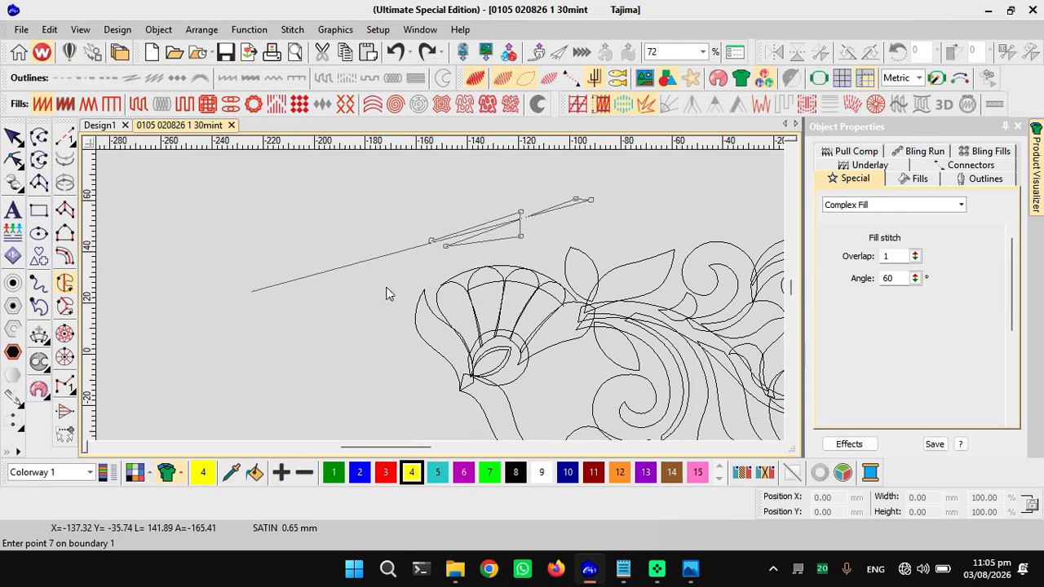
scroll(560, 250, down, 2)
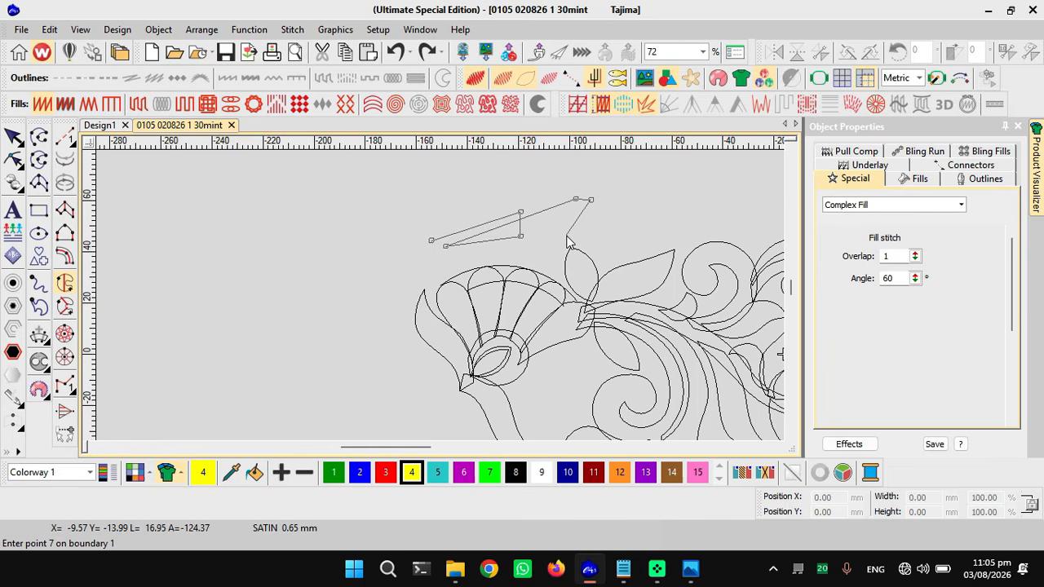
key(Escape)
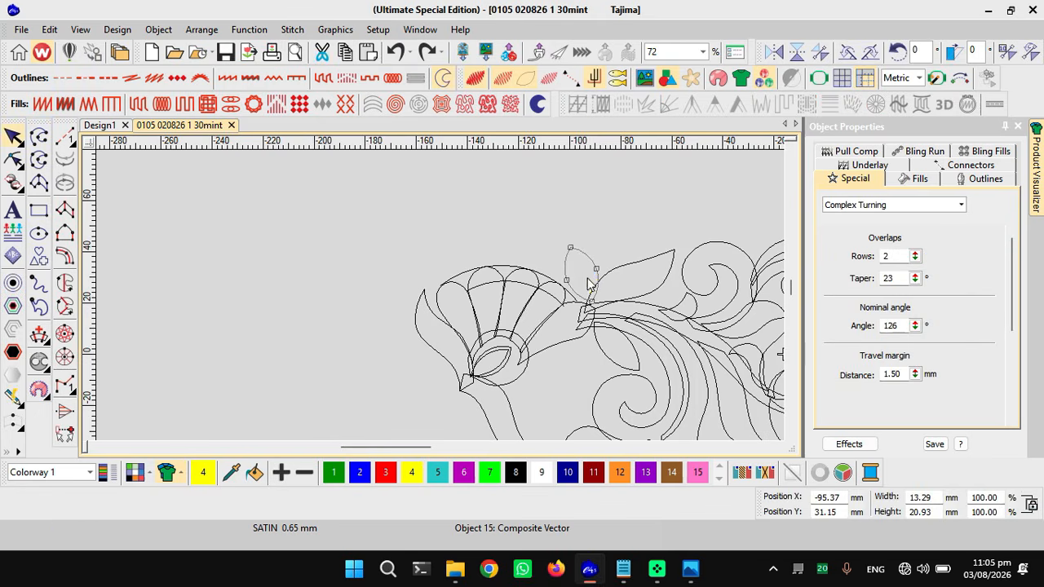
- Fill the small upright leaf vector with Complex Turning, entering at its base, with one angle line of about 24° across the middle
scroll(443, 308, up, 2)
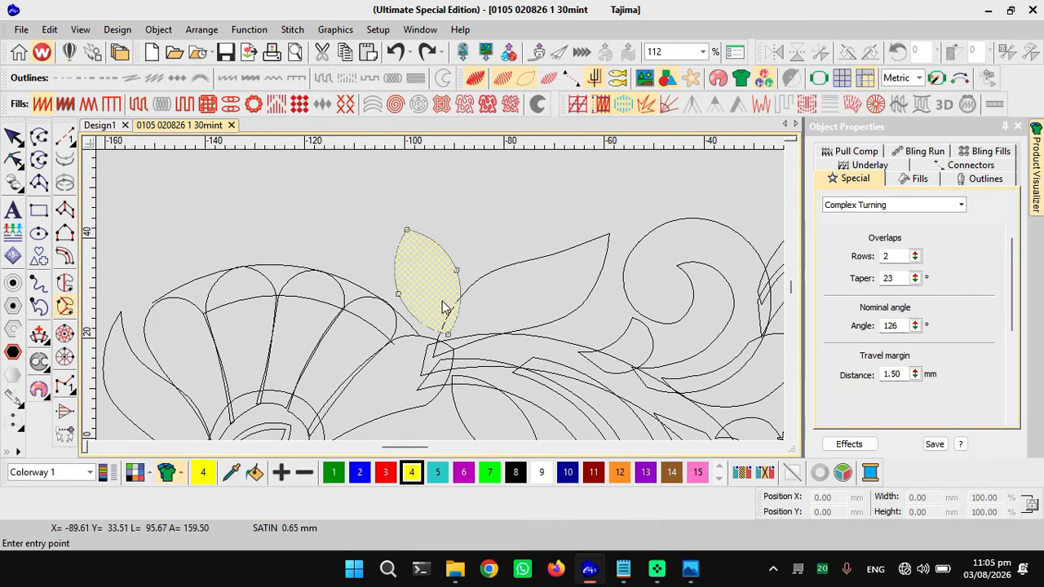
scroll(440, 304, up, 2)
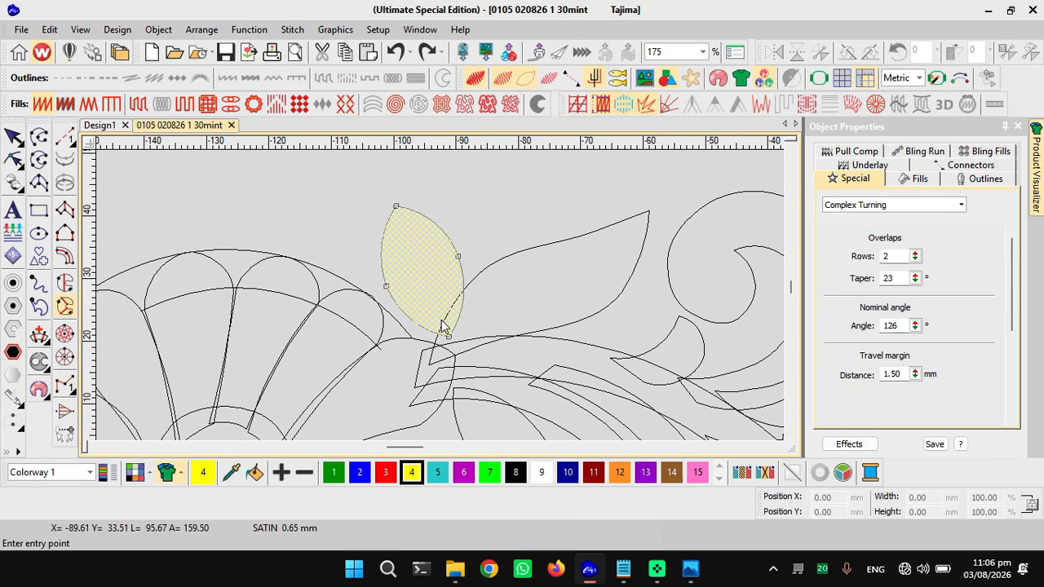
click(447, 331)
click(446, 331)
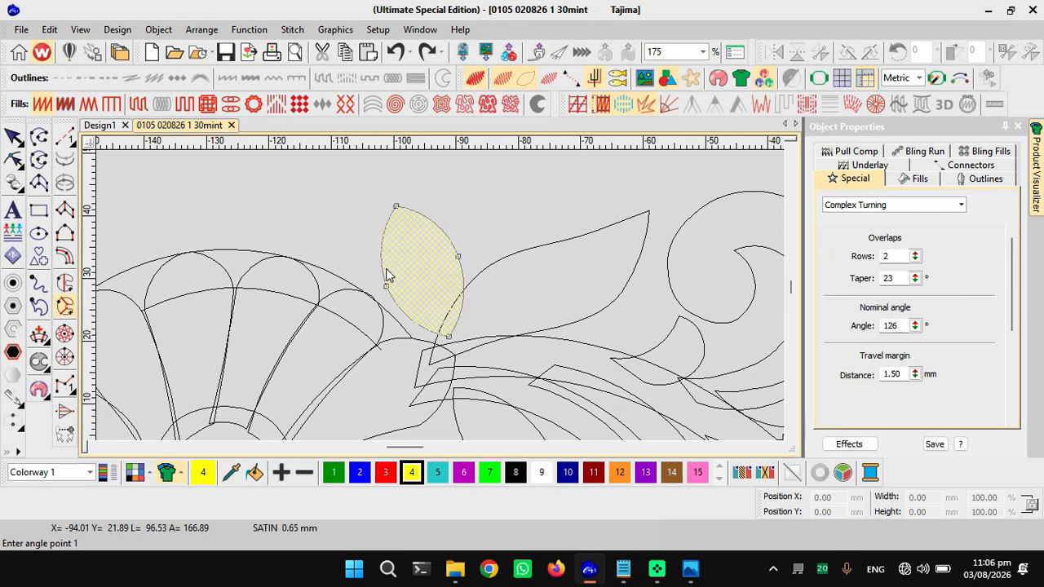
click(373, 291)
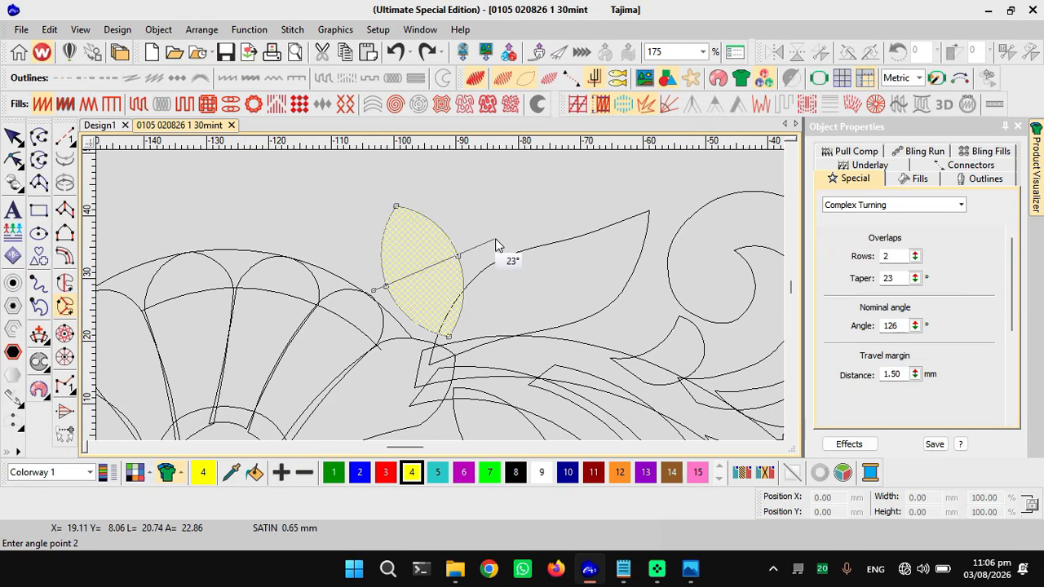
click(497, 245)
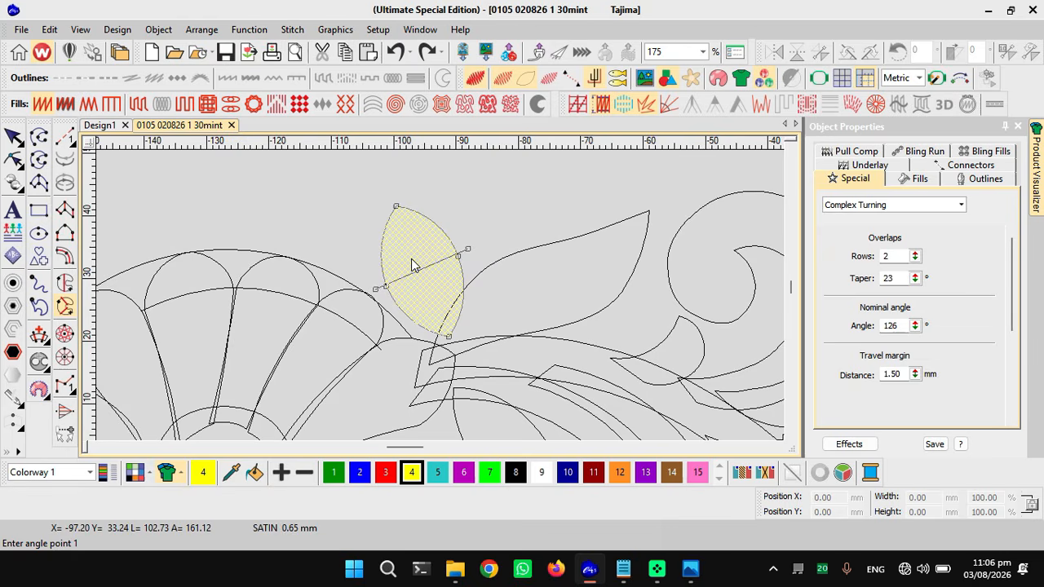
key(space)
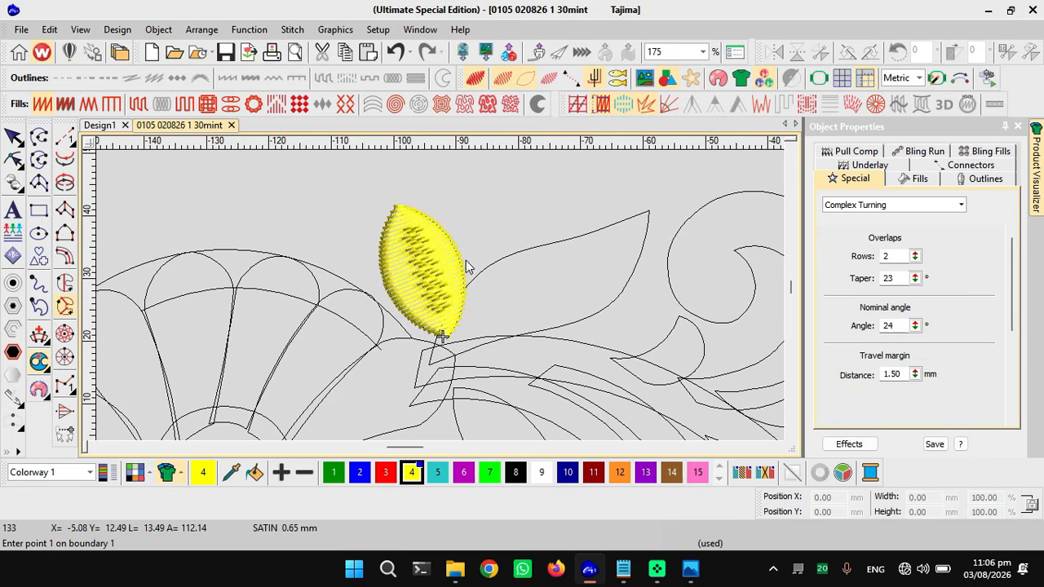
scroll(433, 264, down, 3)
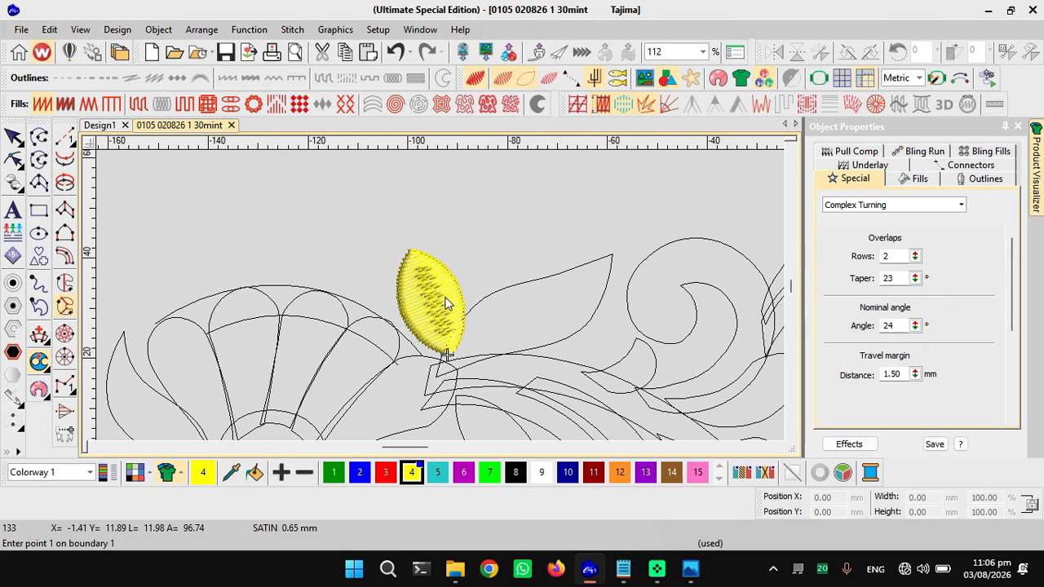
click(436, 304)
key(Escape)
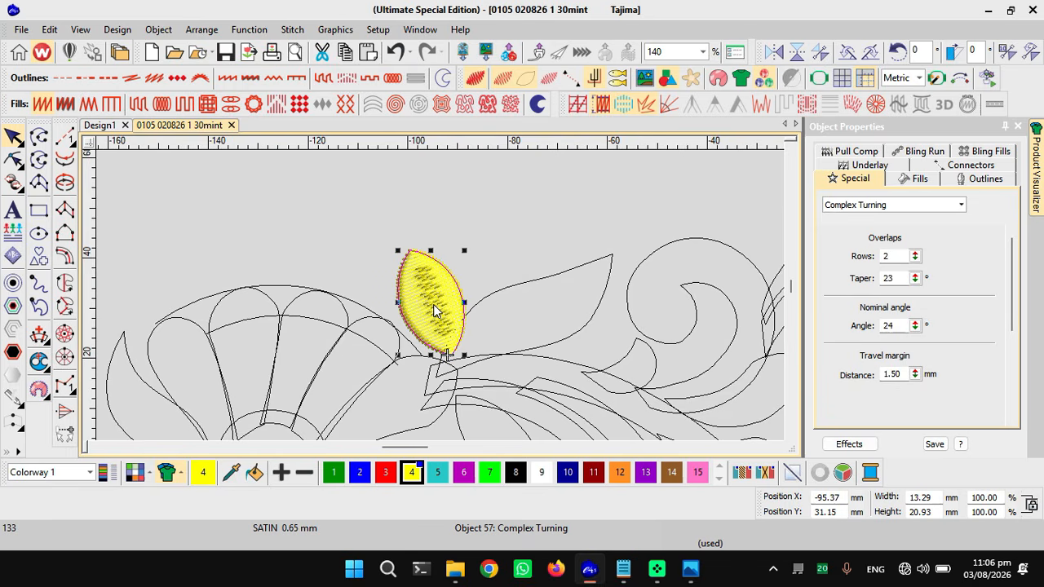
- Try keeping a pasted copy of the filled leaf beside its restored vector, and delete that copy
key(ctrl+c)
key(ctrl+z)
key(ctrl+v)
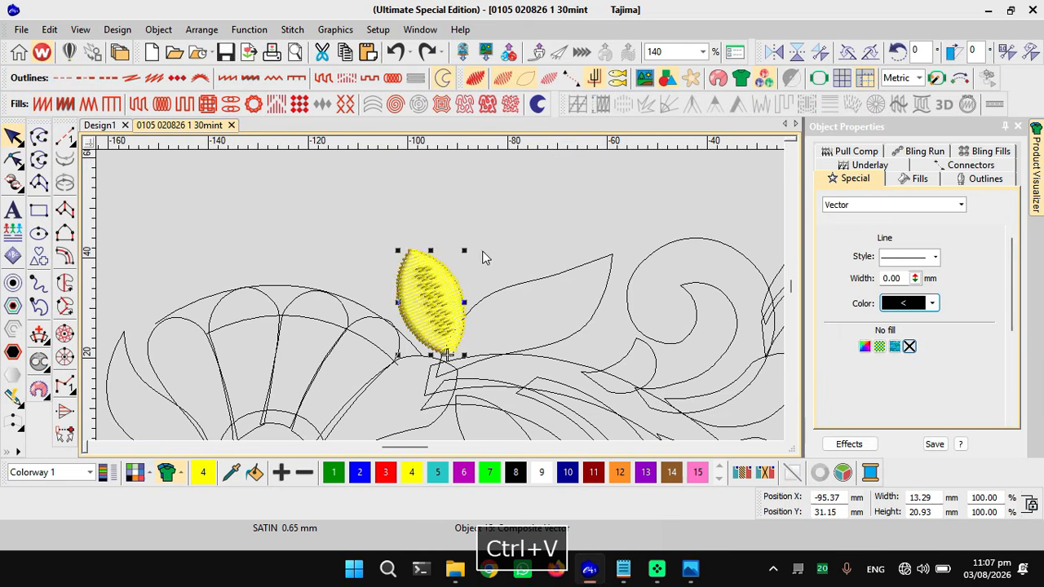
click(615, 211)
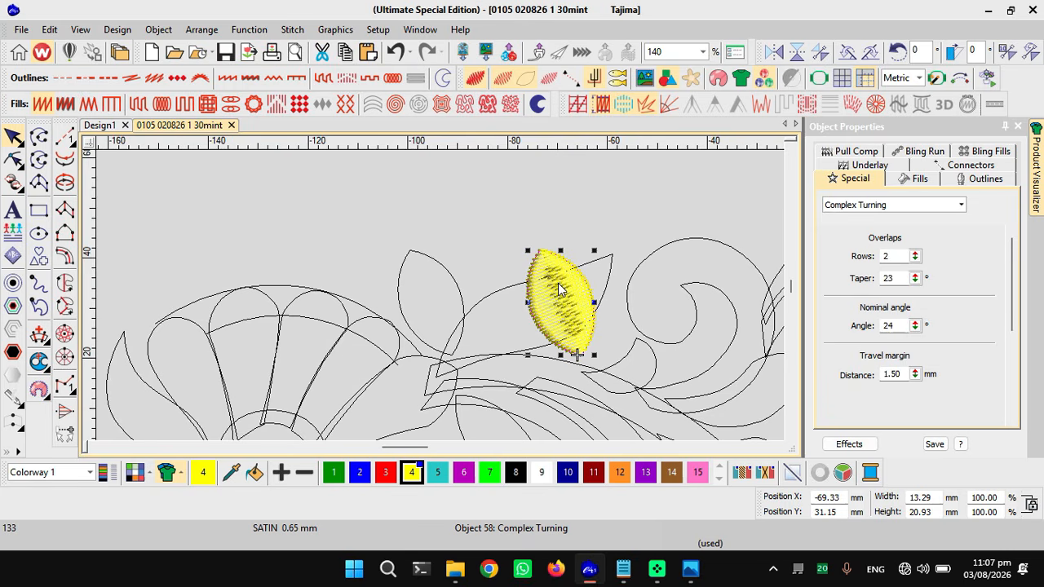
key(Delete)
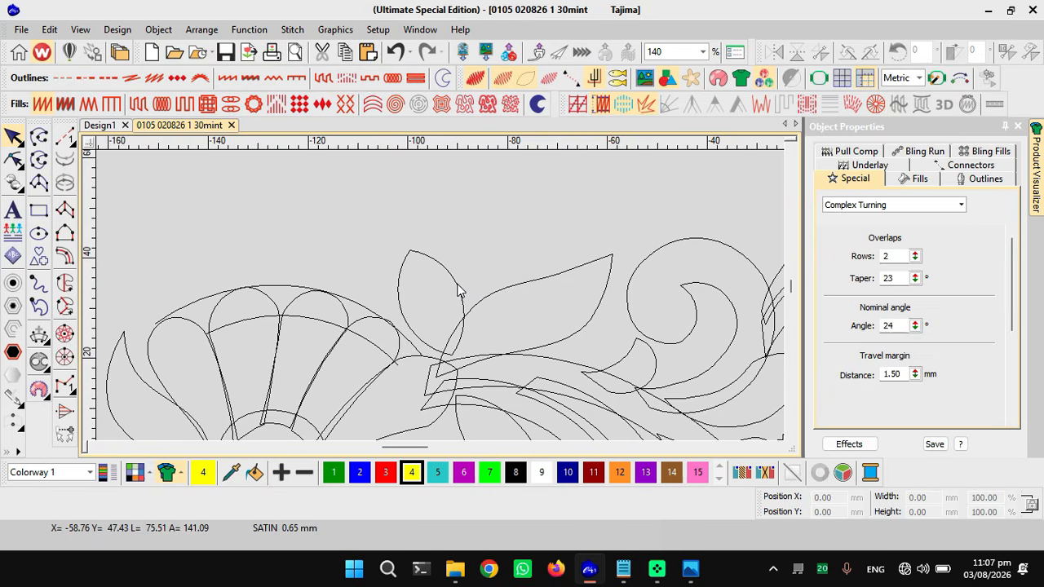
- Fill the upright leaf vector with Complex Turning using the default entry and exit points and one angle line of about 24° across the middle
click(459, 291)
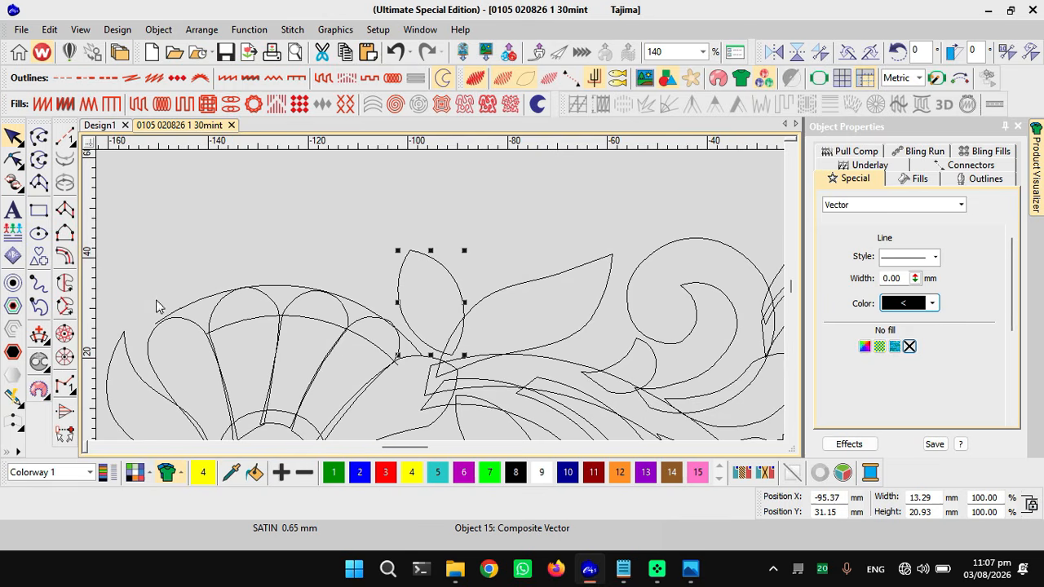
click(67, 305)
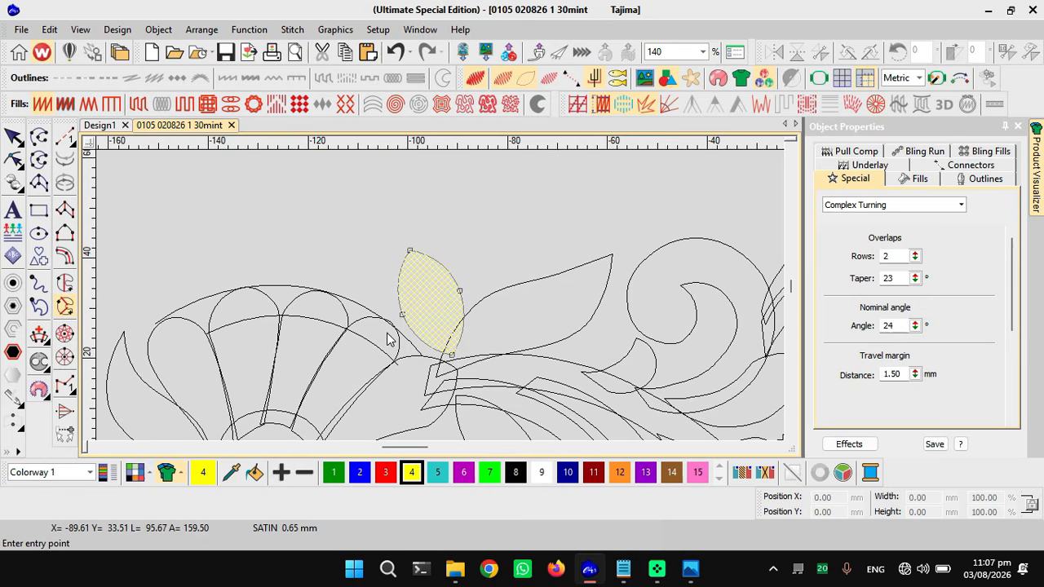
key(Return)
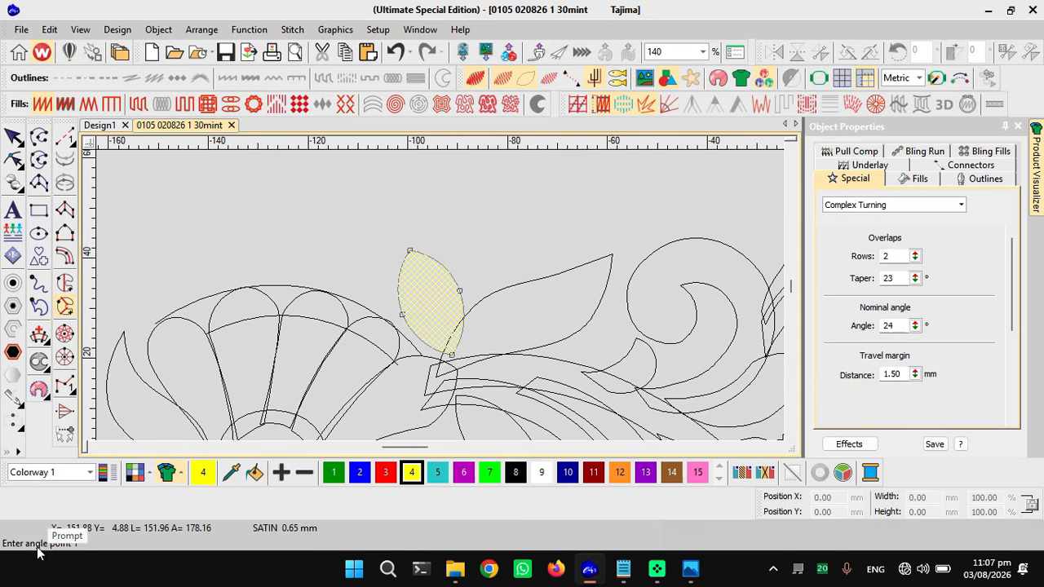
click(392, 322)
click(481, 285)
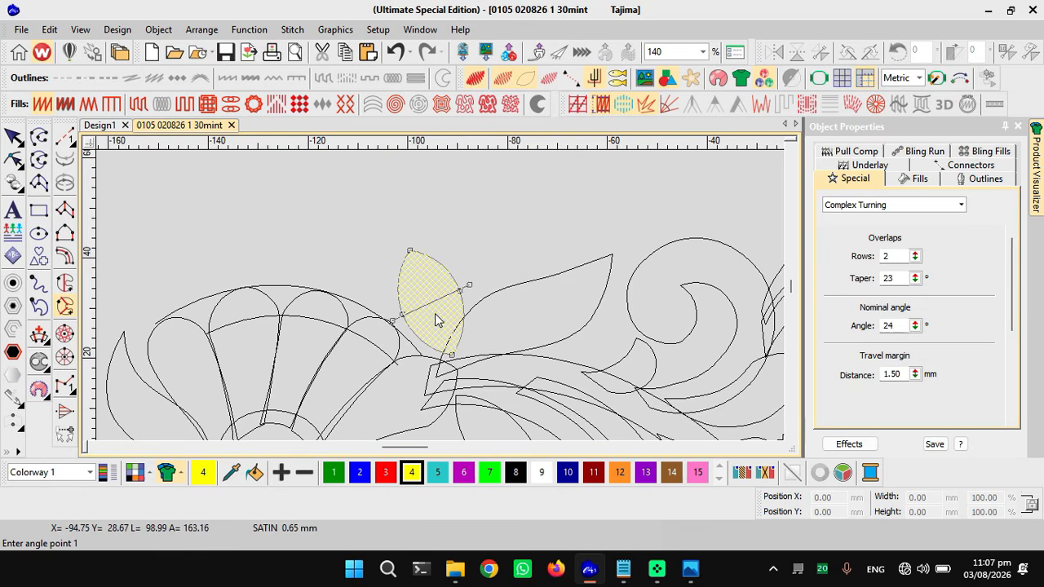
key(space)
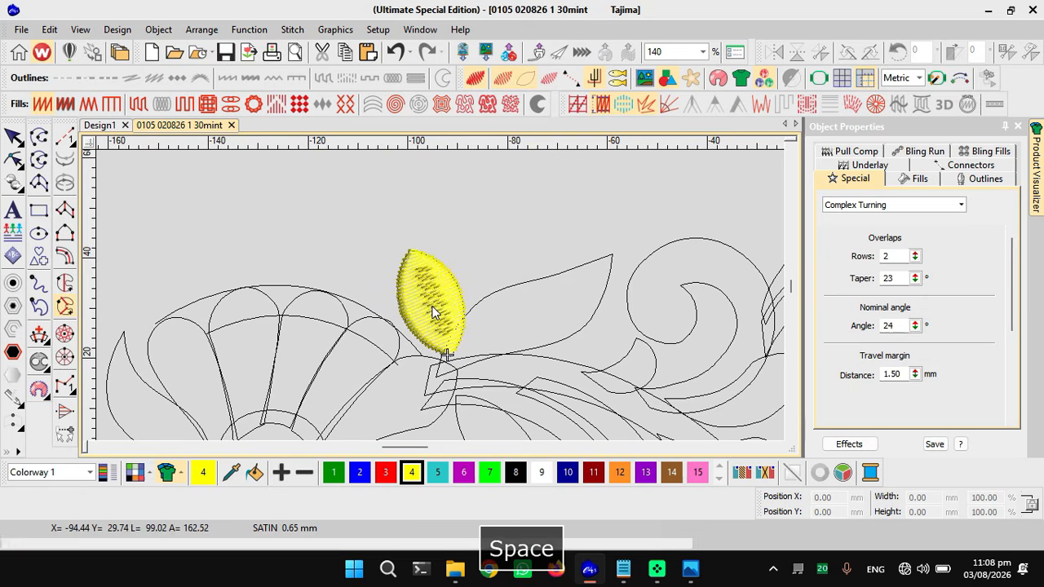
key(Escape)
key(Escape)
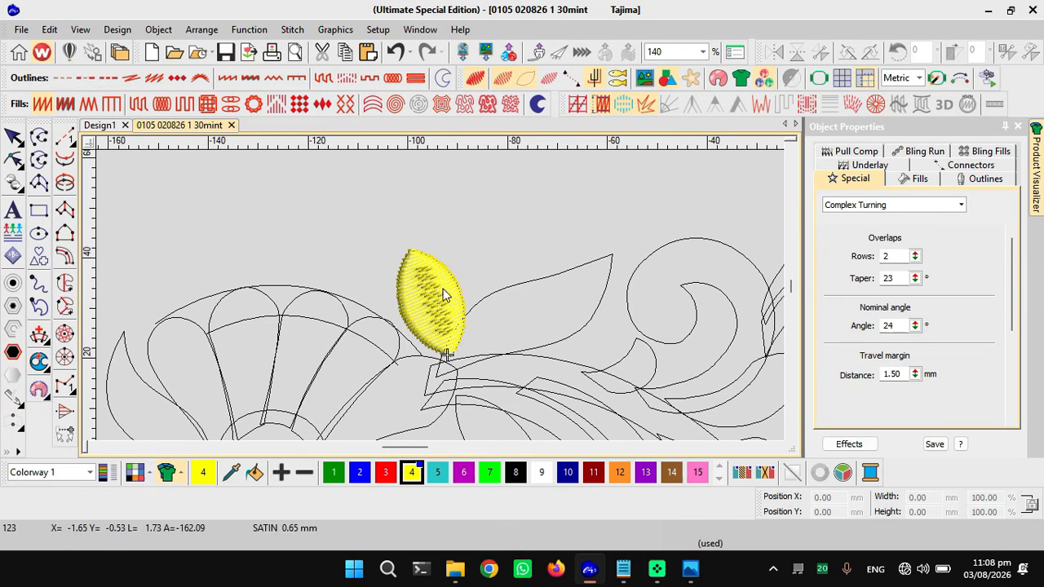
- Place a duplicate of the filled leaf above and right of the original, at about X -79, Y 39 mm, and cut it
click(427, 301)
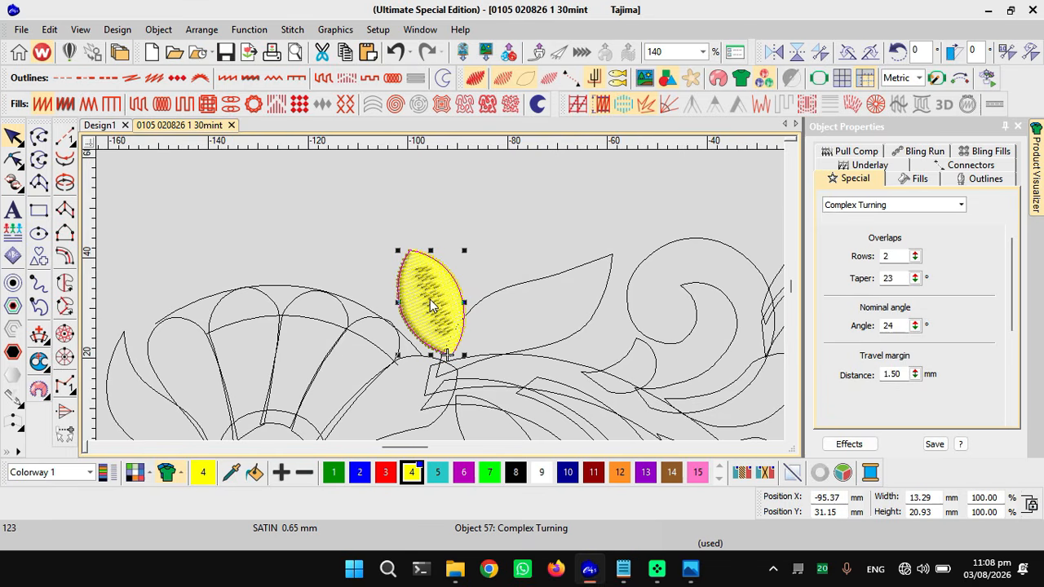
key(ctrl+d)
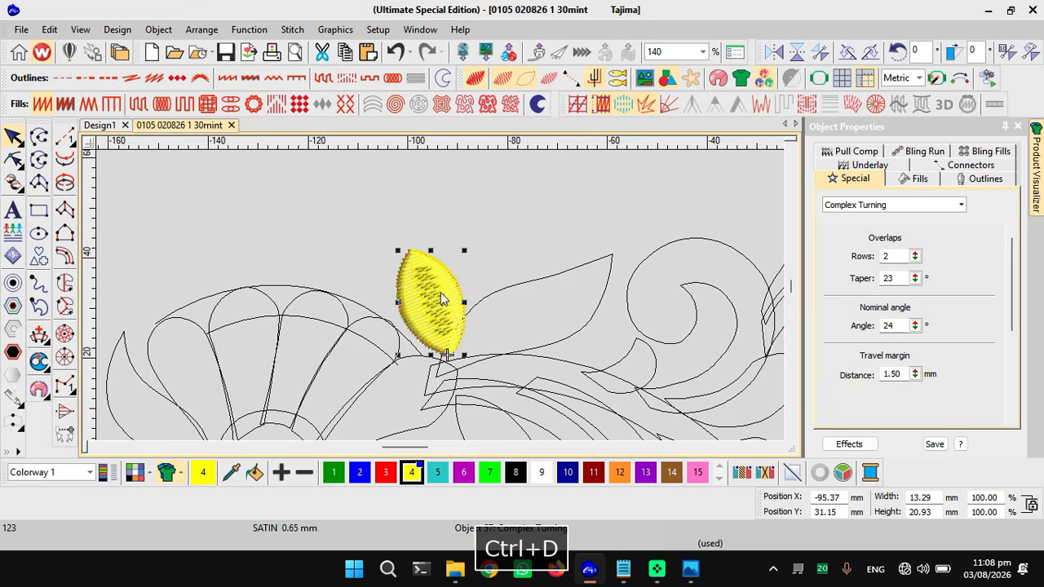
key(Right)
key(Right)
key(Right)
key(Right)
key(Right)
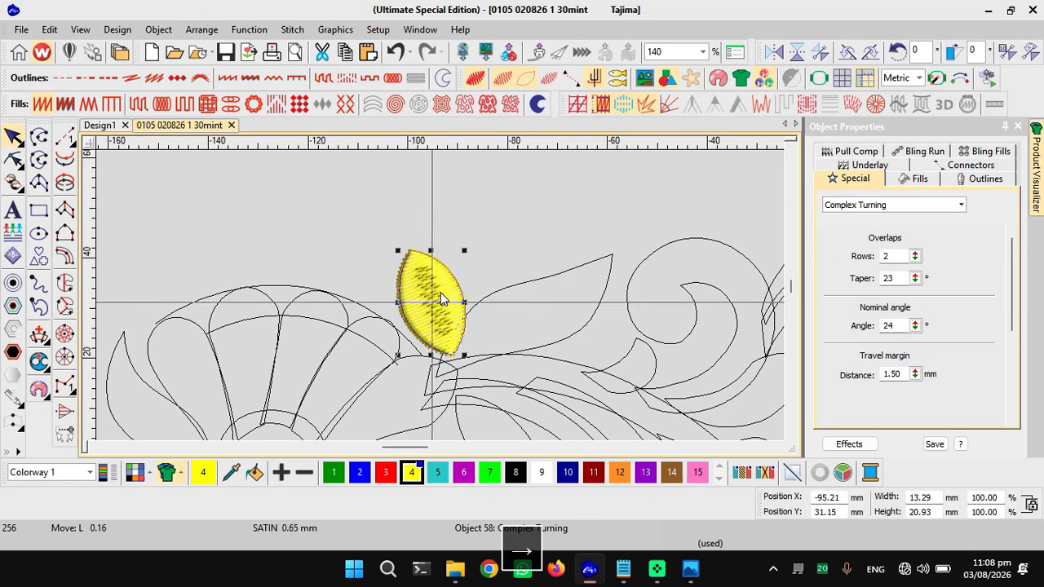
drag(440, 293, 508, 253)
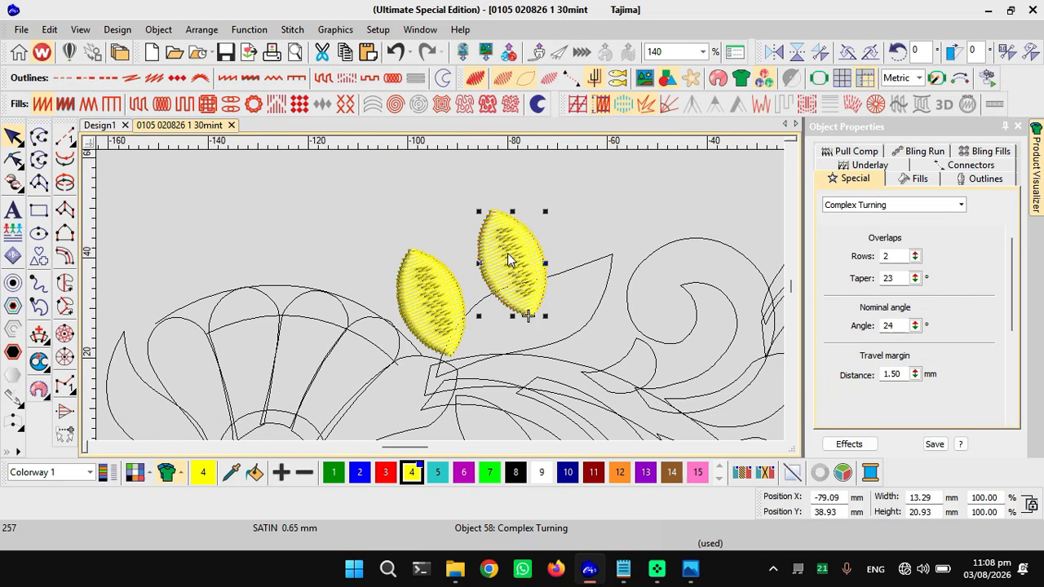
key(ctrl+x)
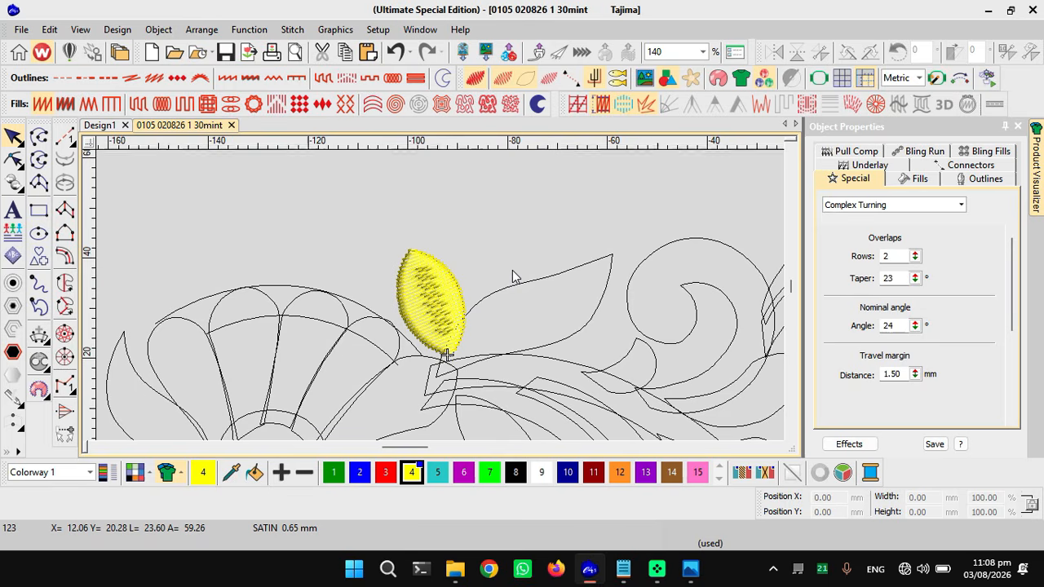
- Undo the duplication and the Complex Turning fill back to the plain, unselected leaf vector
key(ctrl+z)
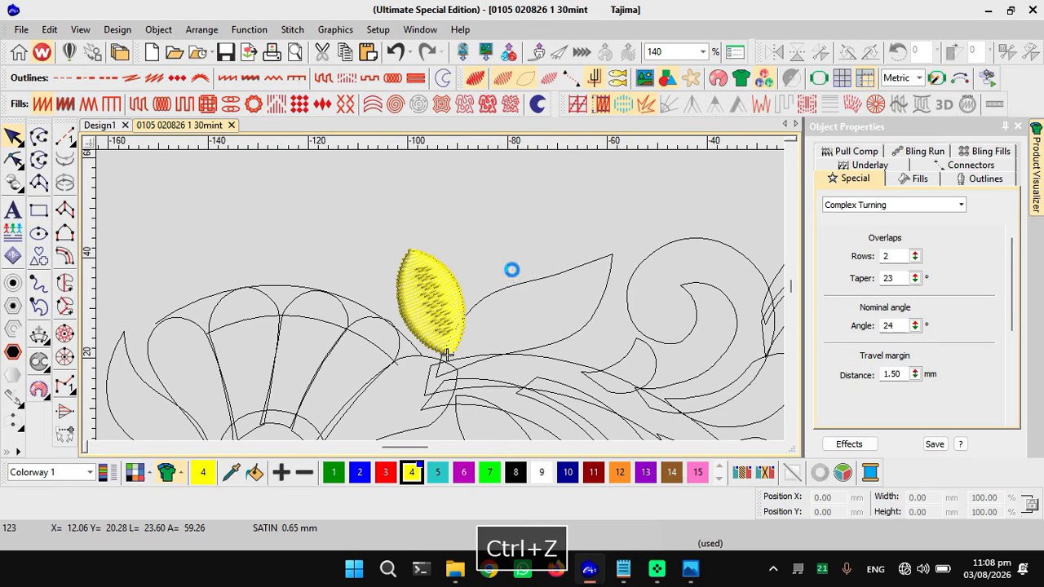
key(ctrl+z)
key(ctrl+z)
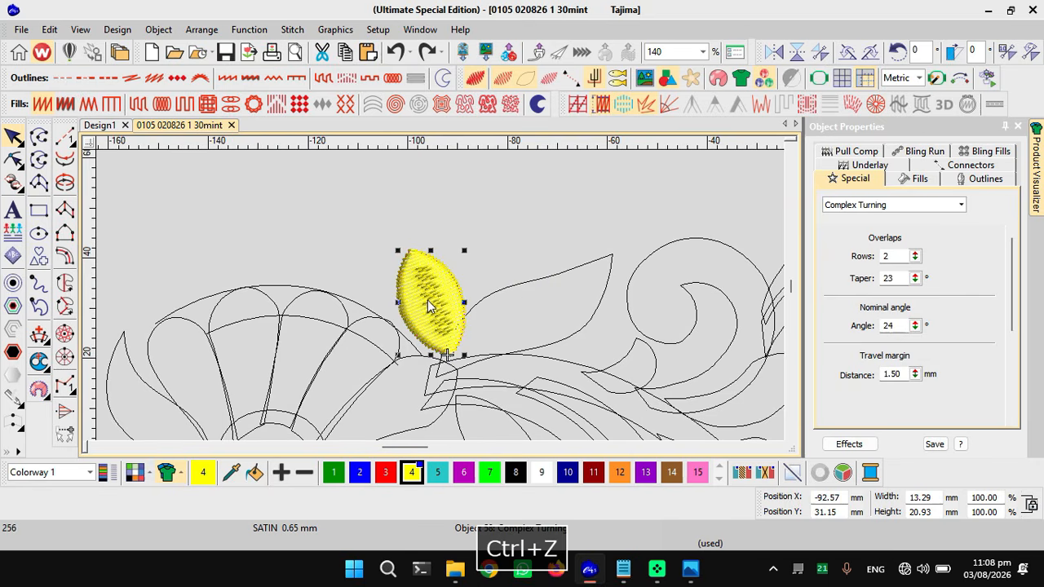
key(ctrl+z)
key(ctrl+z)
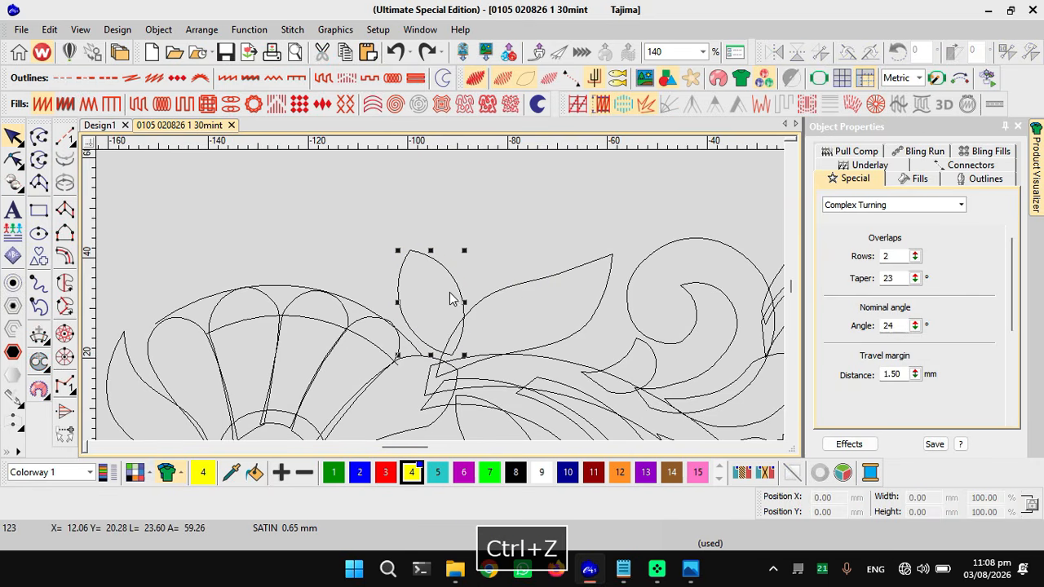
key(ctrl+z)
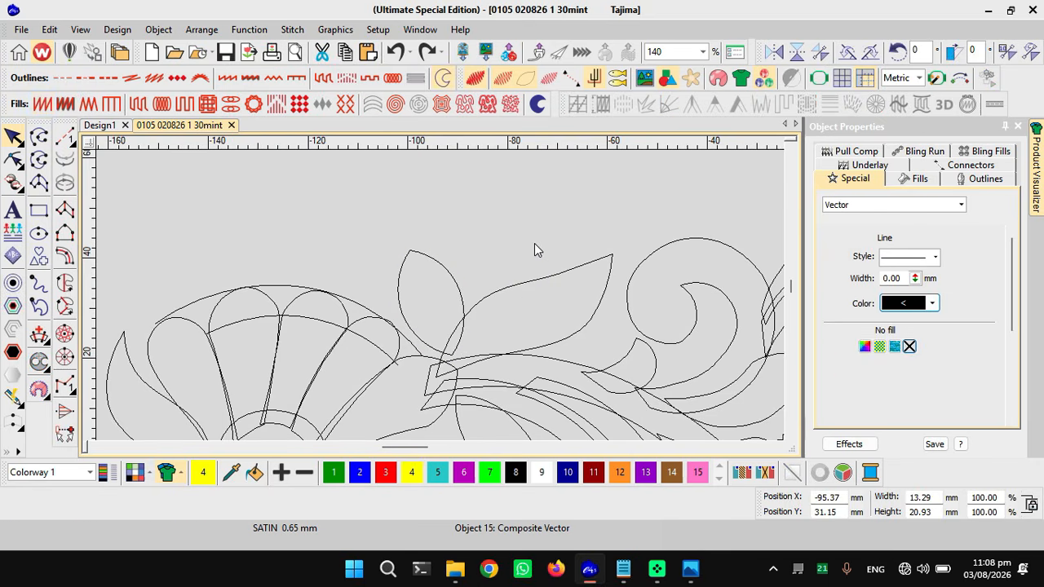
key(ctrl+z)
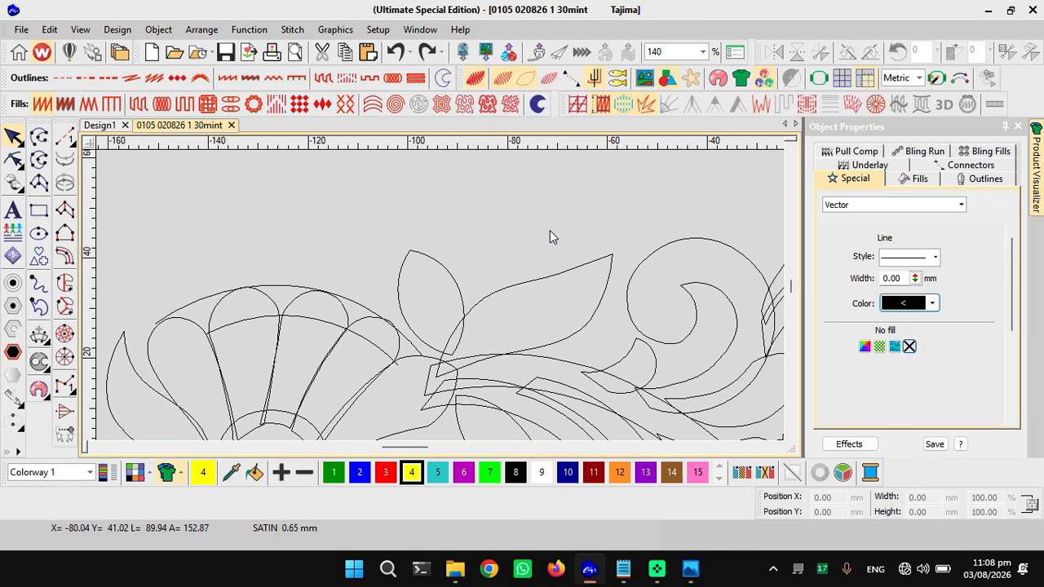
- Paste the cut filled leaf and center it vertically and horizontally on the original upright leaf vector
key(ctrl+v)
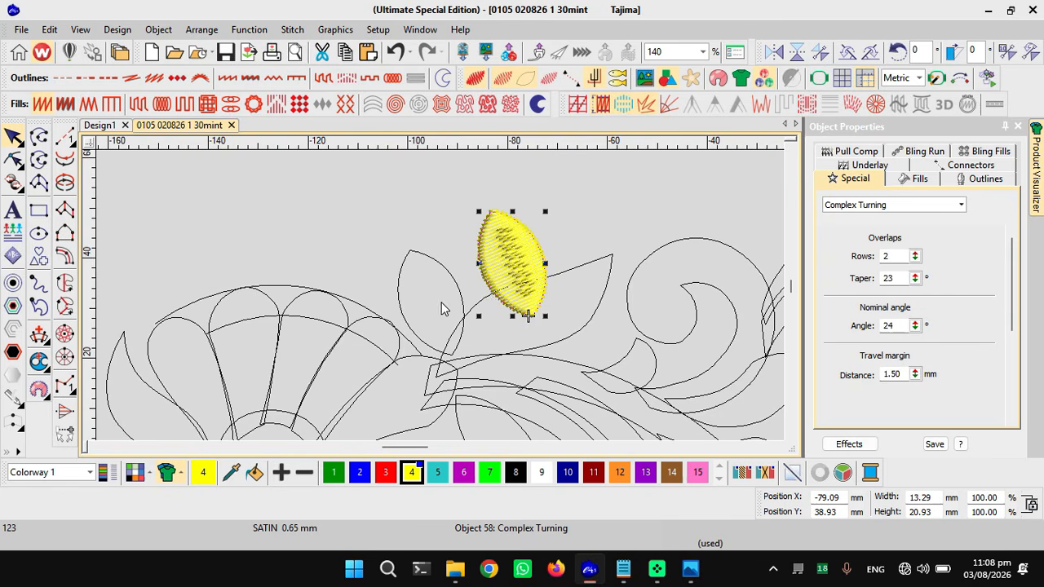
scroll(442, 303, down, 2)
scroll(442, 303, up, 1)
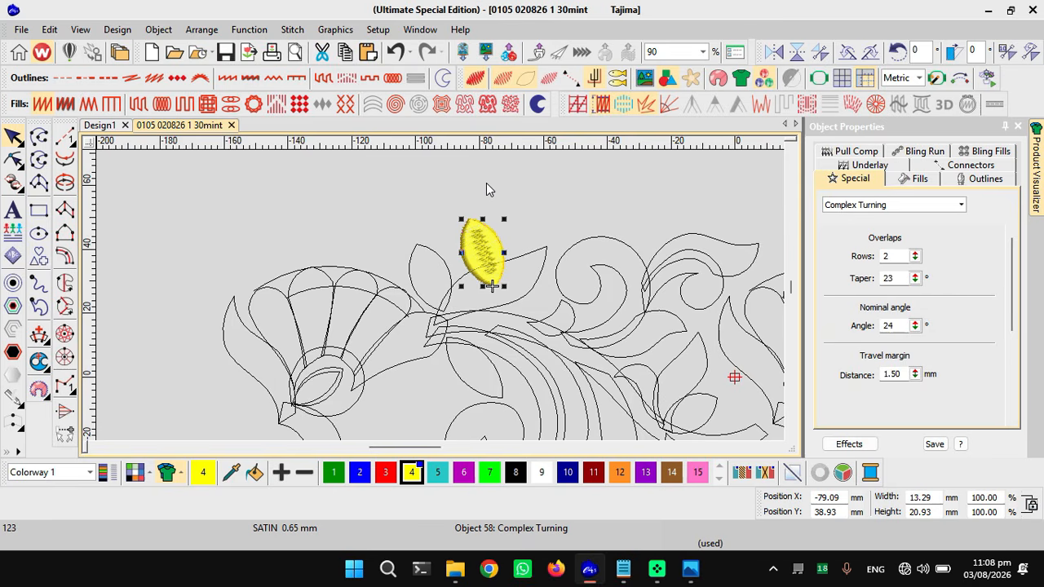
scroll(457, 259, up, 3)
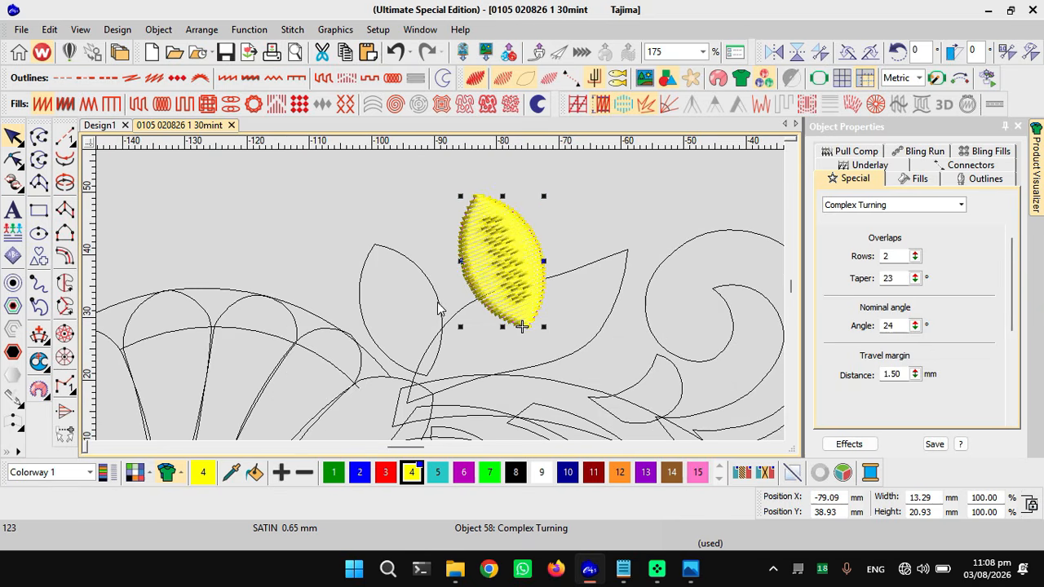
scroll(438, 310, down, 1)
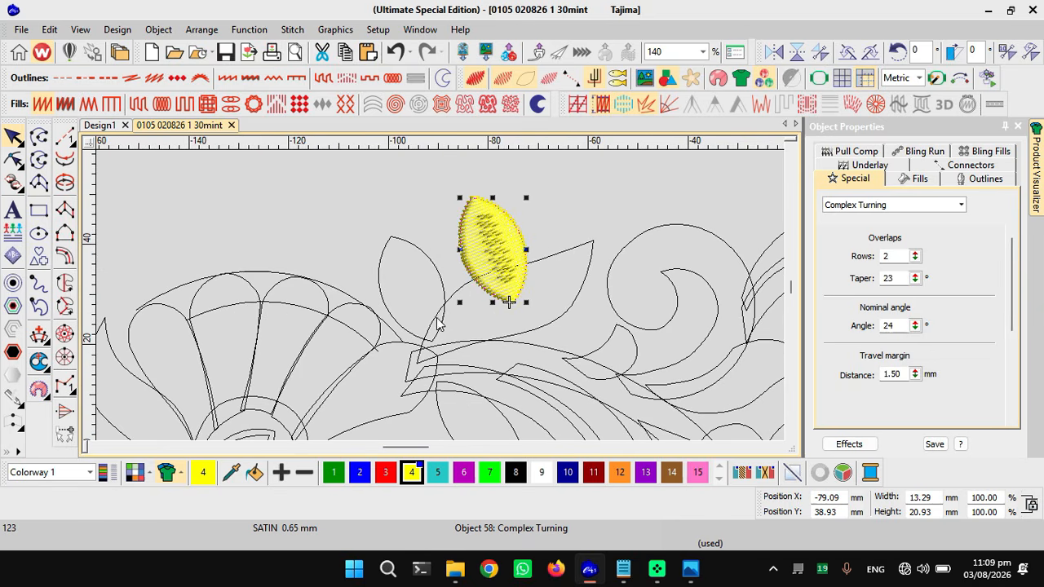
scroll(461, 299, up, 2)
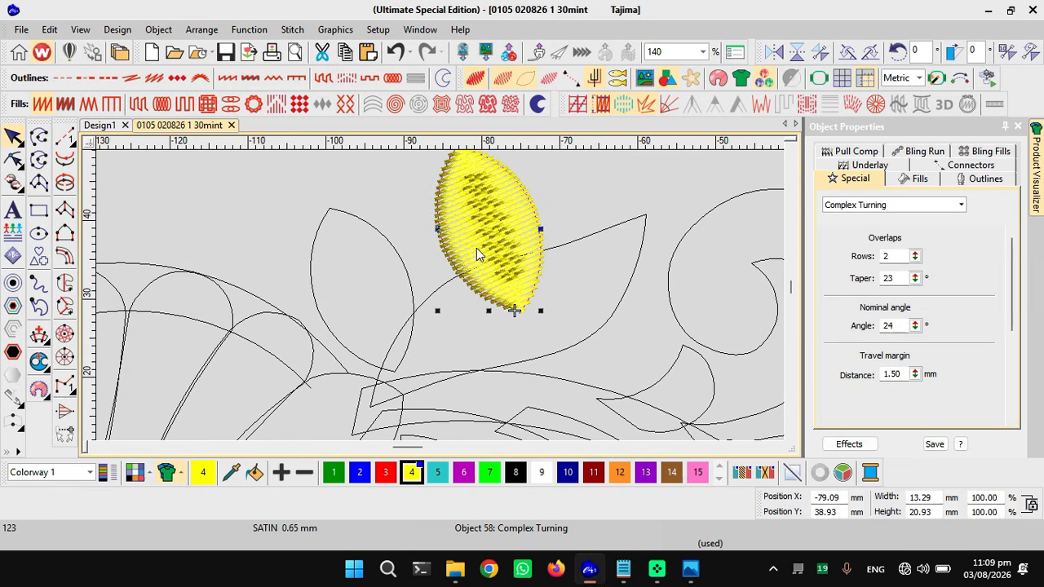
ctrl+click(385, 279)
key(ctrl+w)
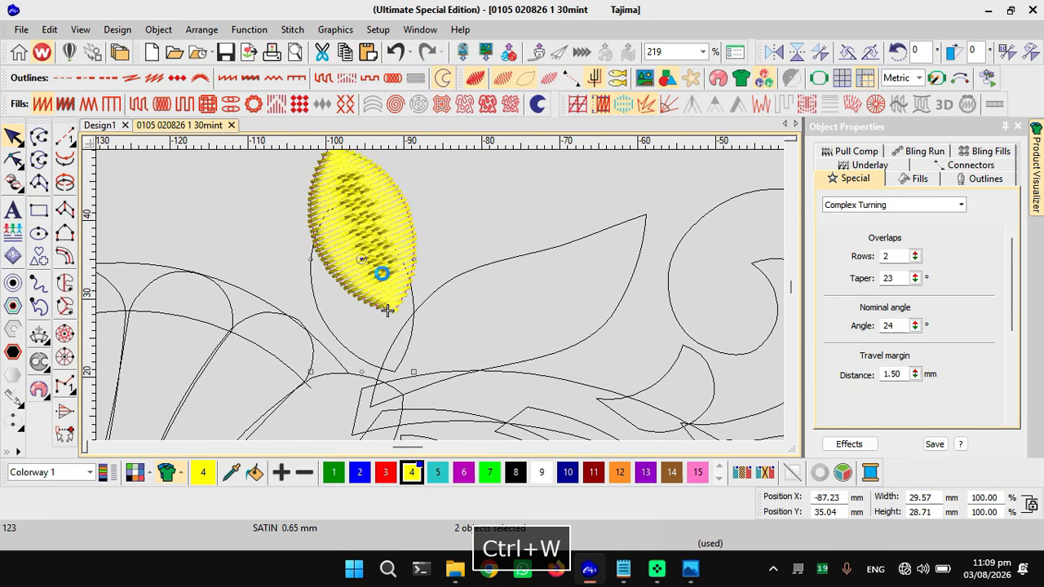
key(shift+w)
key(Escape)
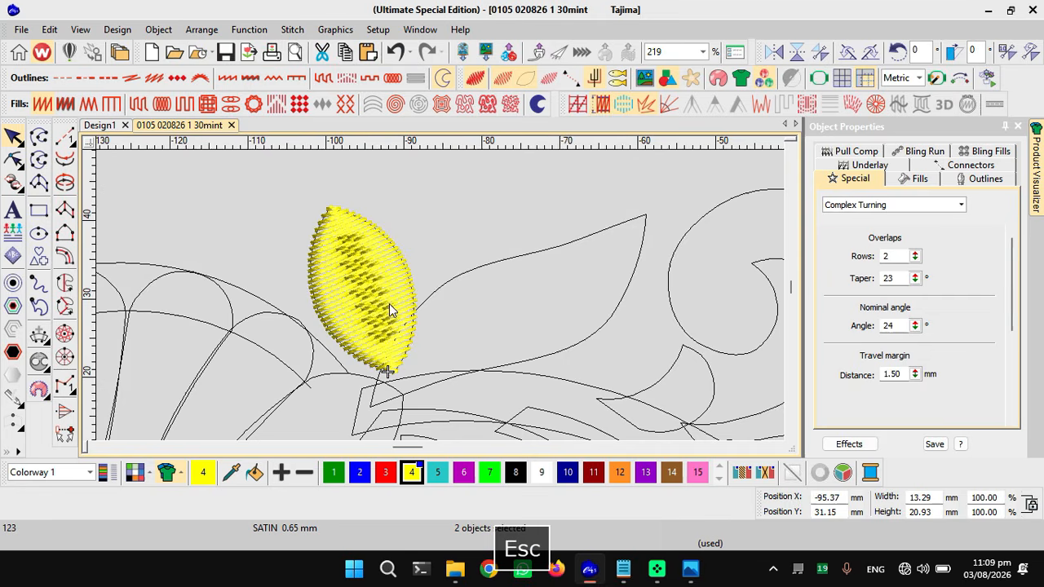
scroll(389, 303, down, 2)
scroll(524, 372, up, 2)
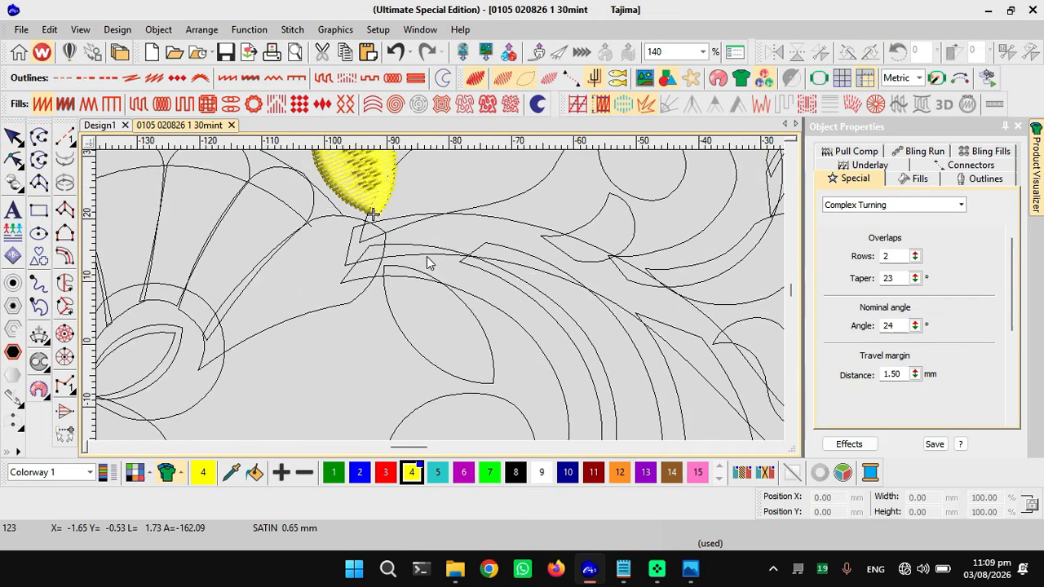
- Move the filled leaf onto the slanted leaf outline below, tilt it to match, and enlarge it to about 16.8 × 20.1 mm
scroll(432, 281, down, 1)
drag(391, 210, 457, 359)
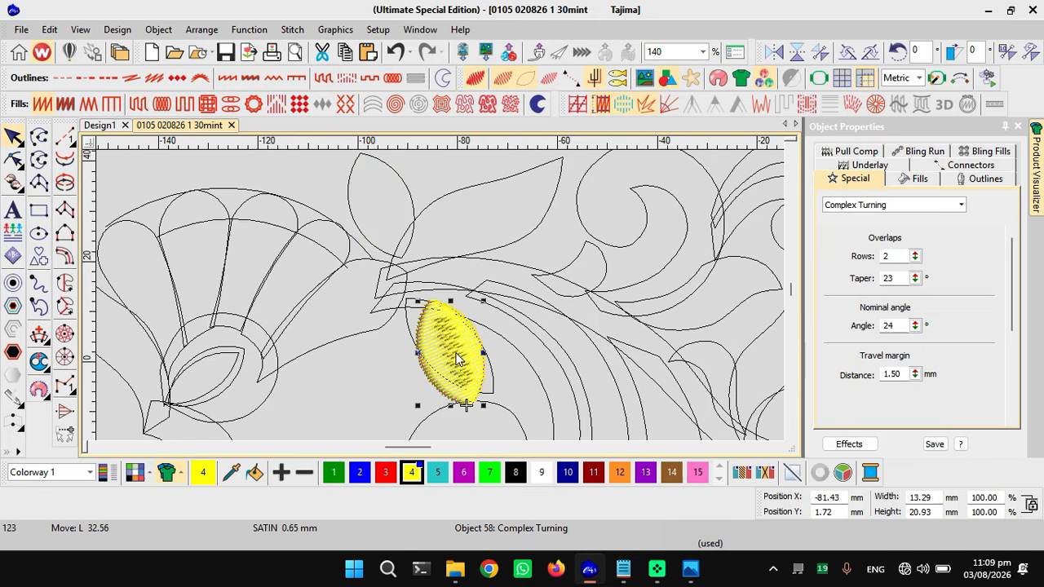
scroll(458, 358, up, 1)
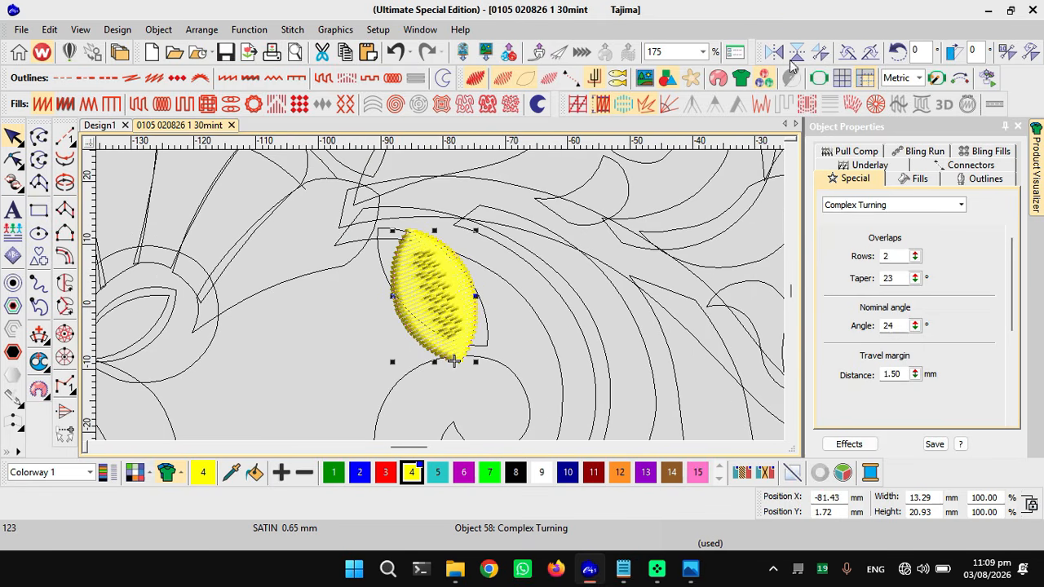
click(847, 51)
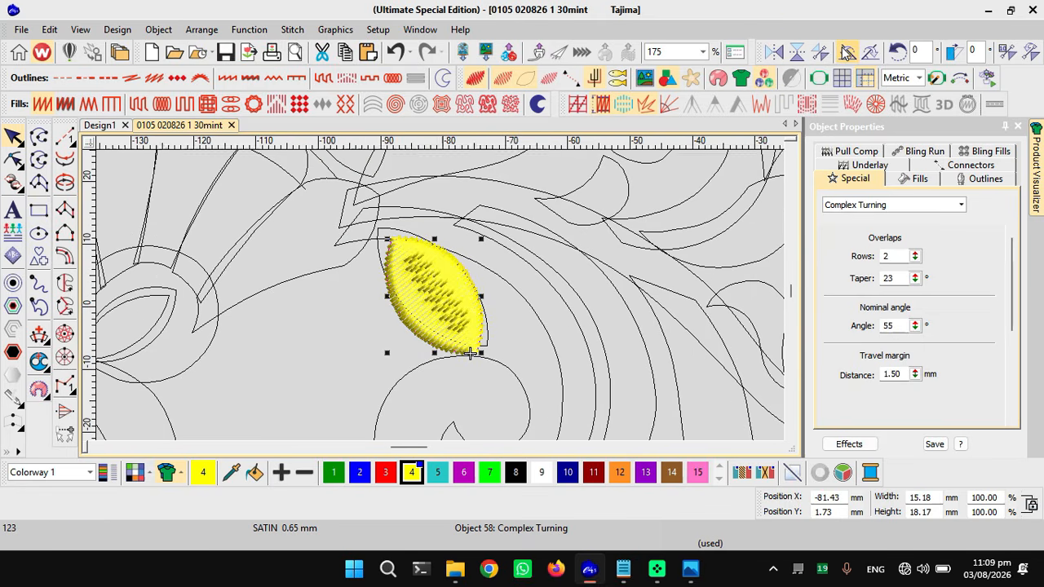
drag(439, 299, 424, 294)
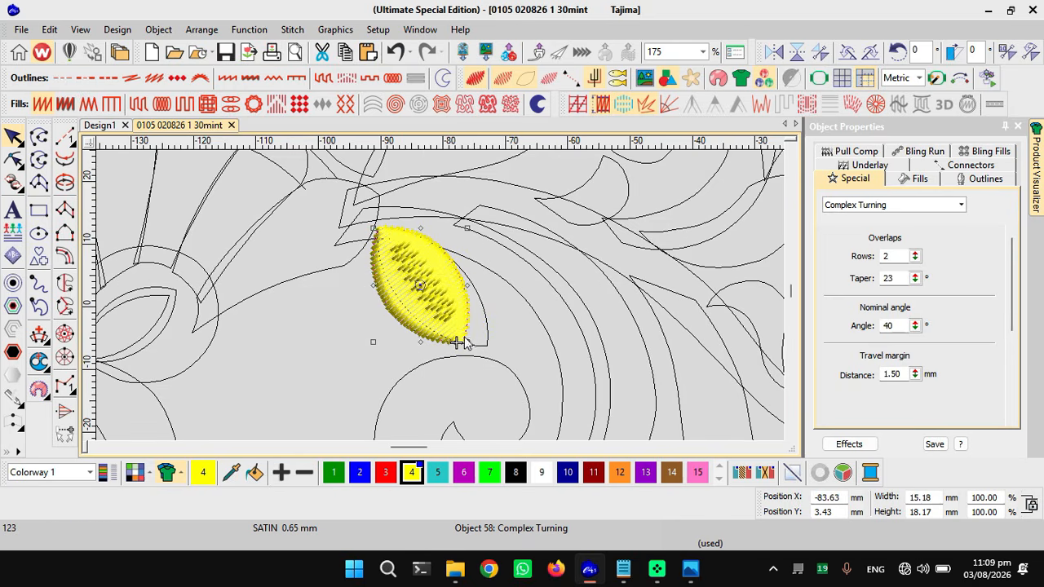
drag(459, 342, 478, 356)
- Rotate the leaf fill about 6°, turn it upright to narrow it to about 11.1 mm, and tilt it back onto the slanted outline
click(450, 321)
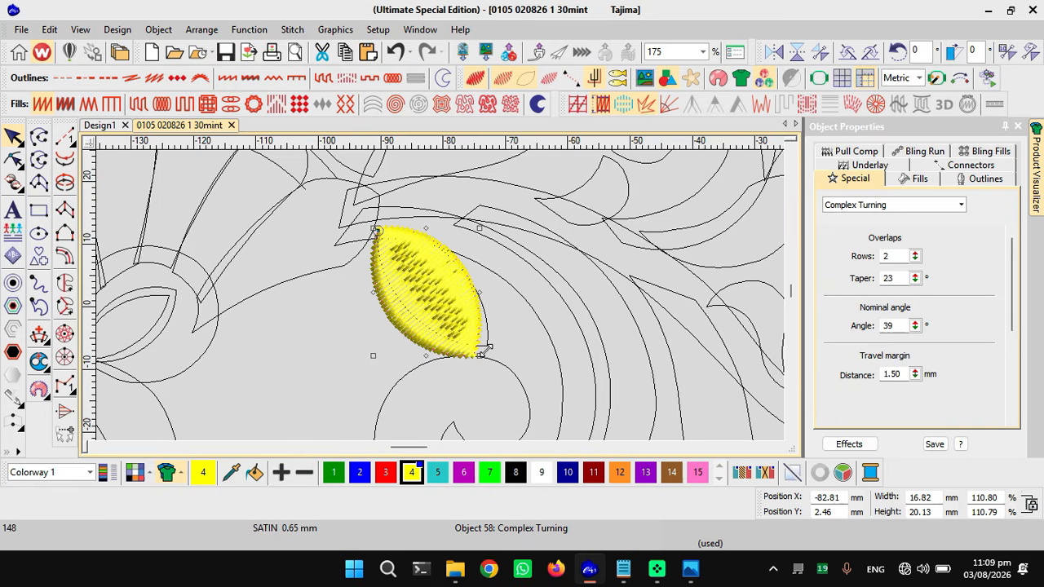
drag(479, 352, 490, 346)
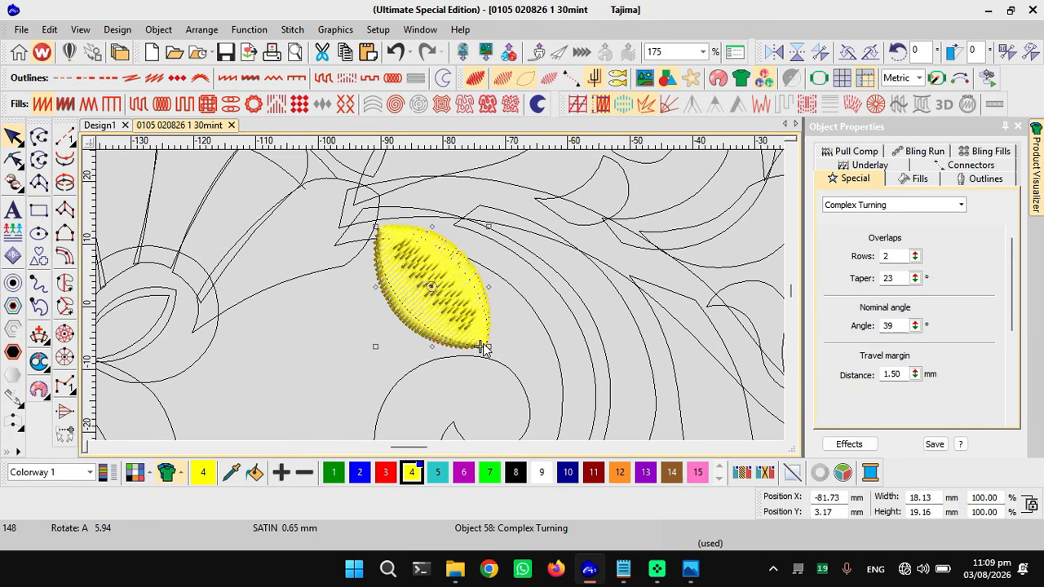
click(467, 278)
click(869, 53)
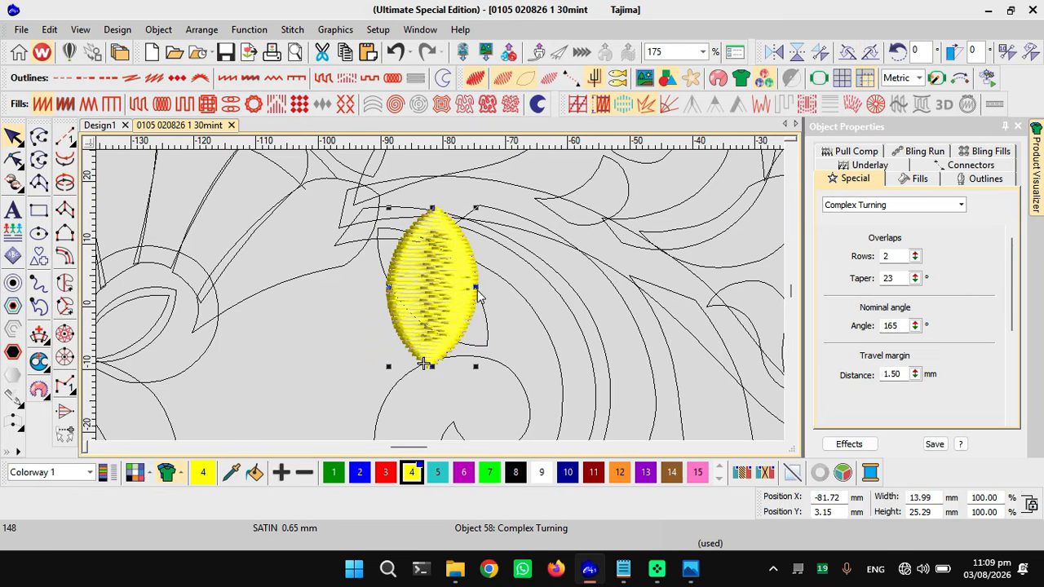
drag(476, 287, 458, 290)
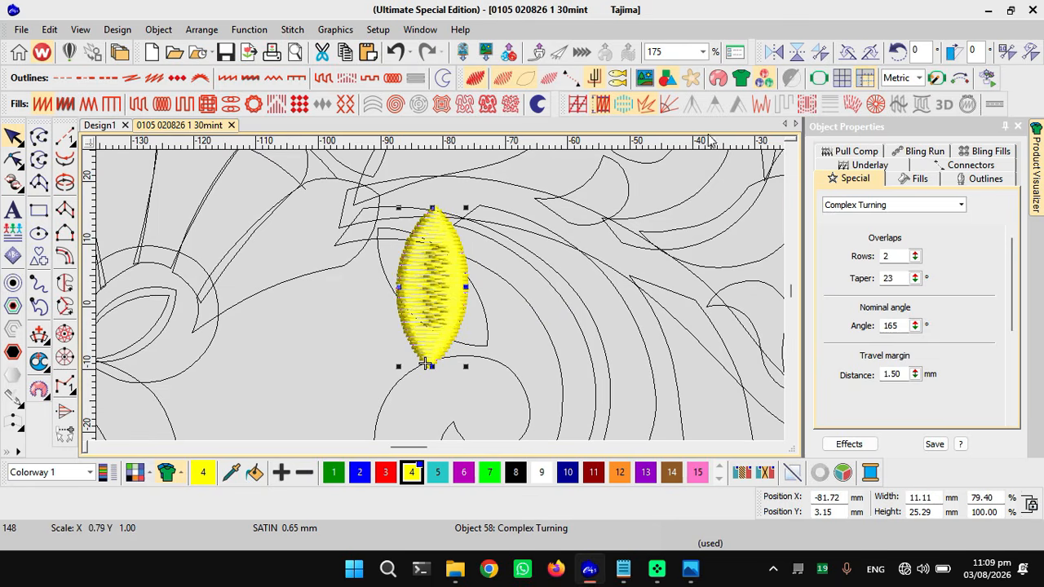
click(853, 53)
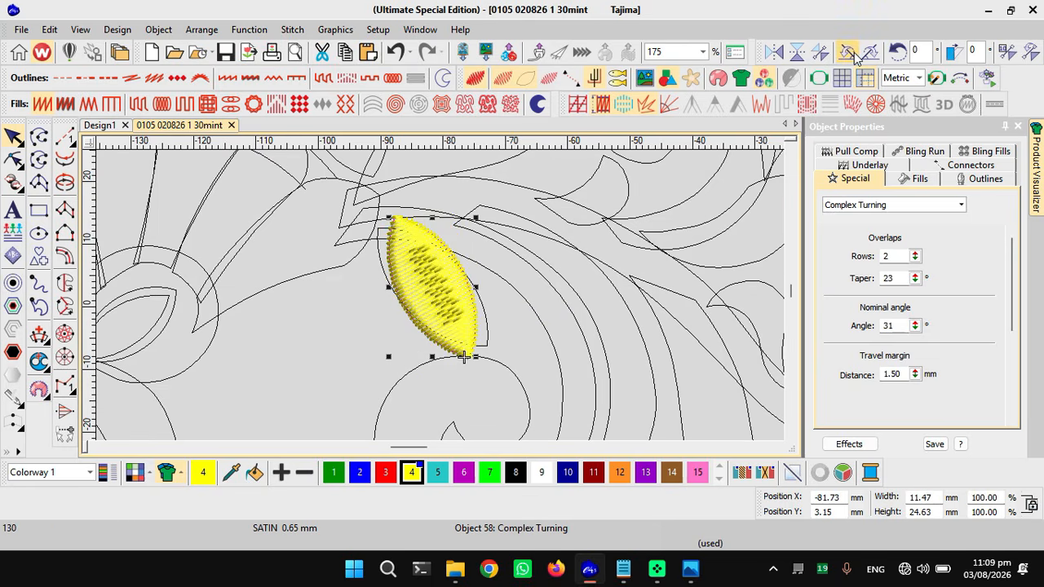
key(Escape)
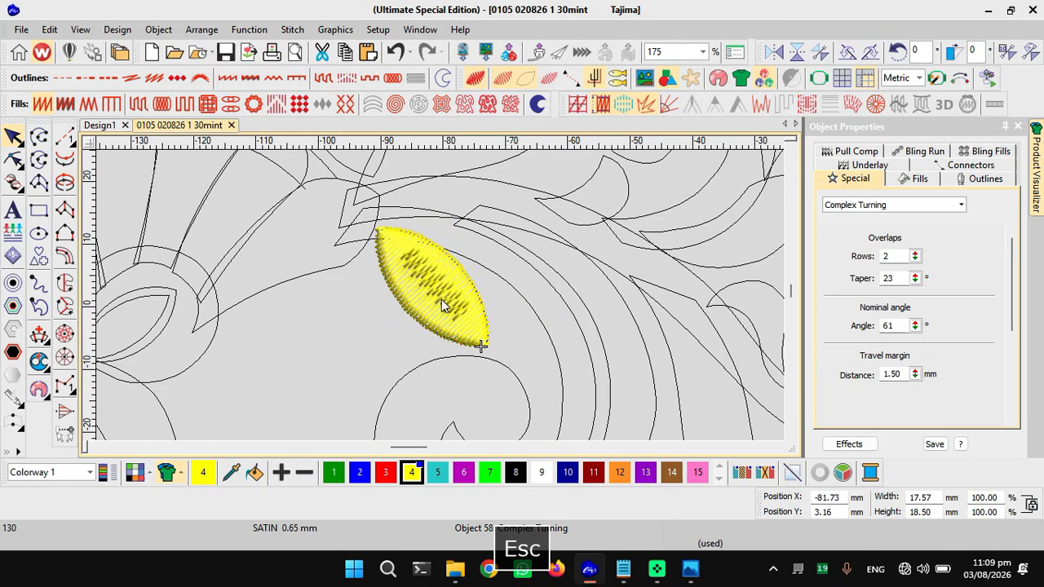
key(s)
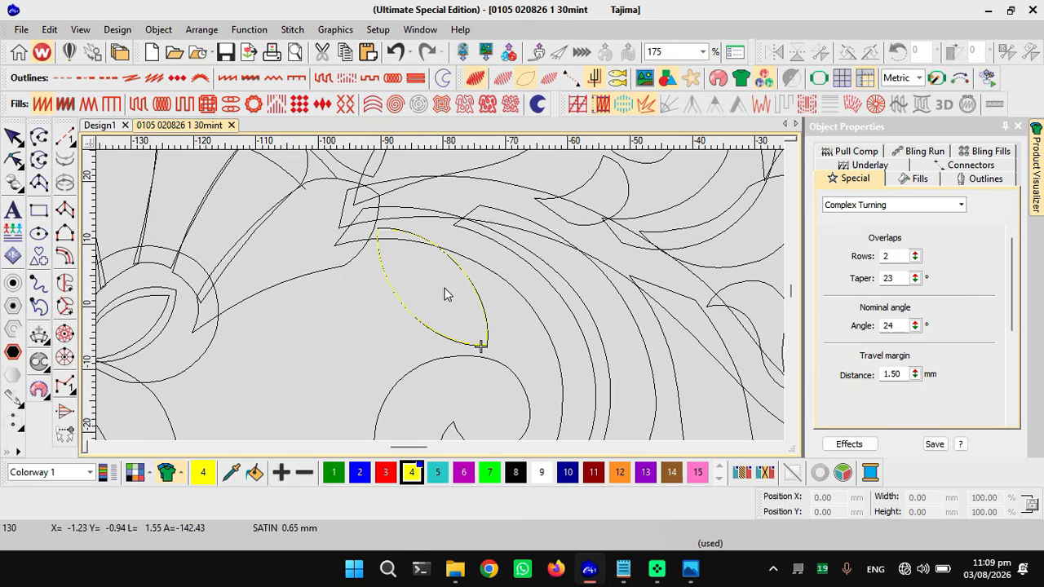
key(s)
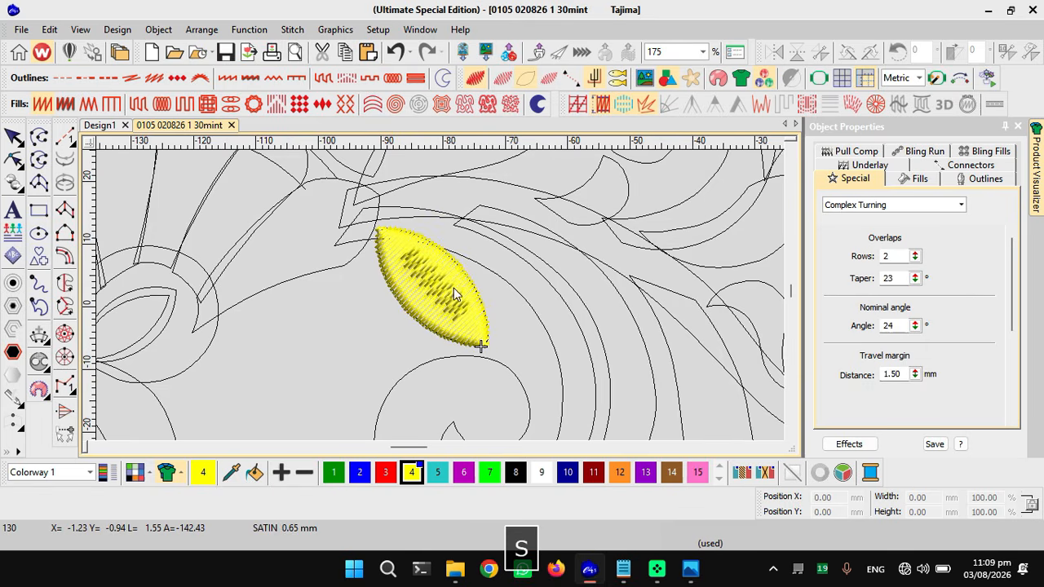
- Cut the fitted leaf fill from the slanted leaf outline
scroll(445, 299, down, 2)
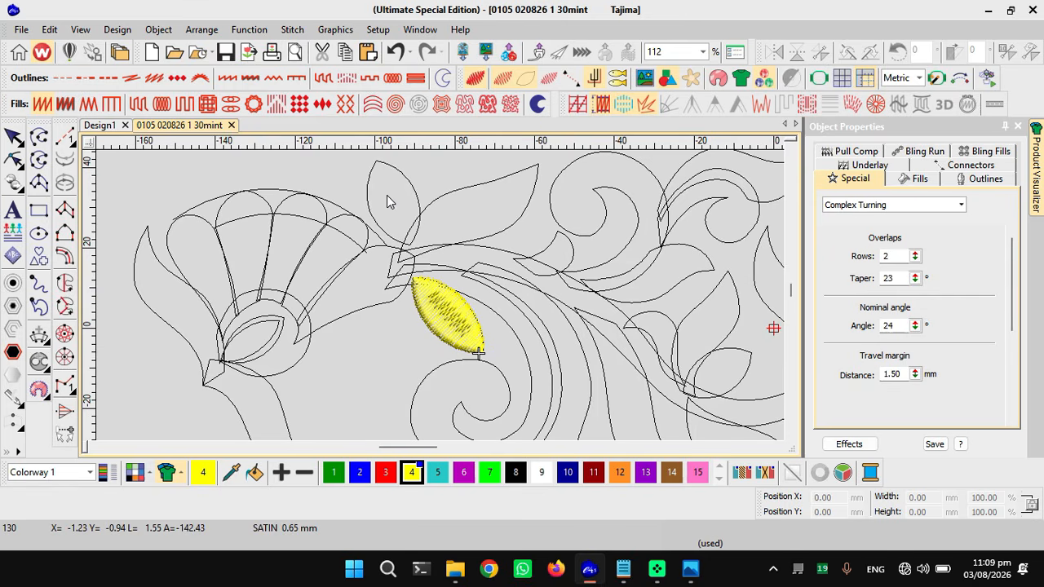
click(452, 322)
key(ctrl+x)
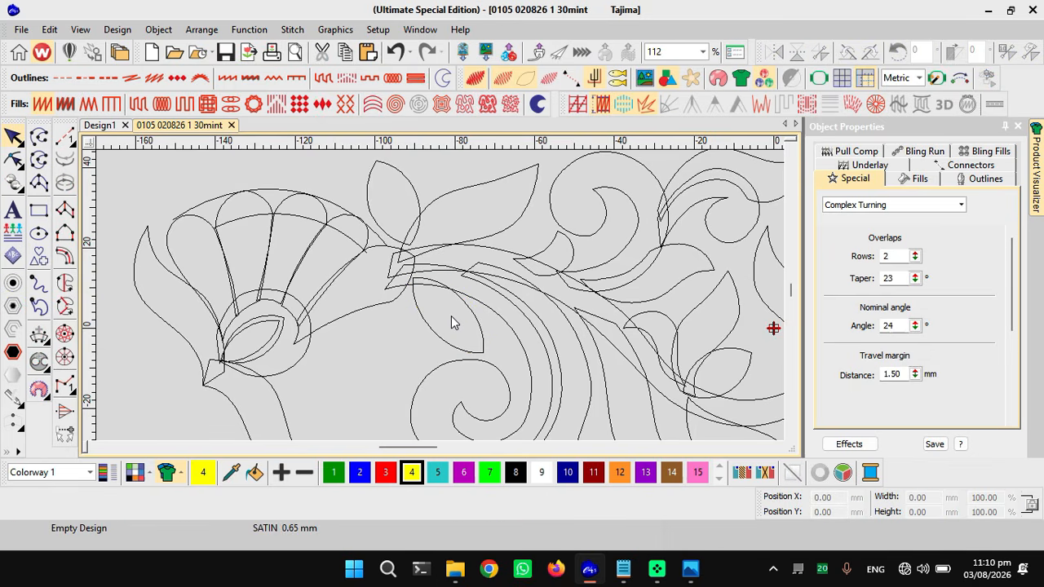
- Undo the cut and fitting edits back to the filled upright leaf, and paste the fitted leaf onto the slanted outline
key(ctrl+z)
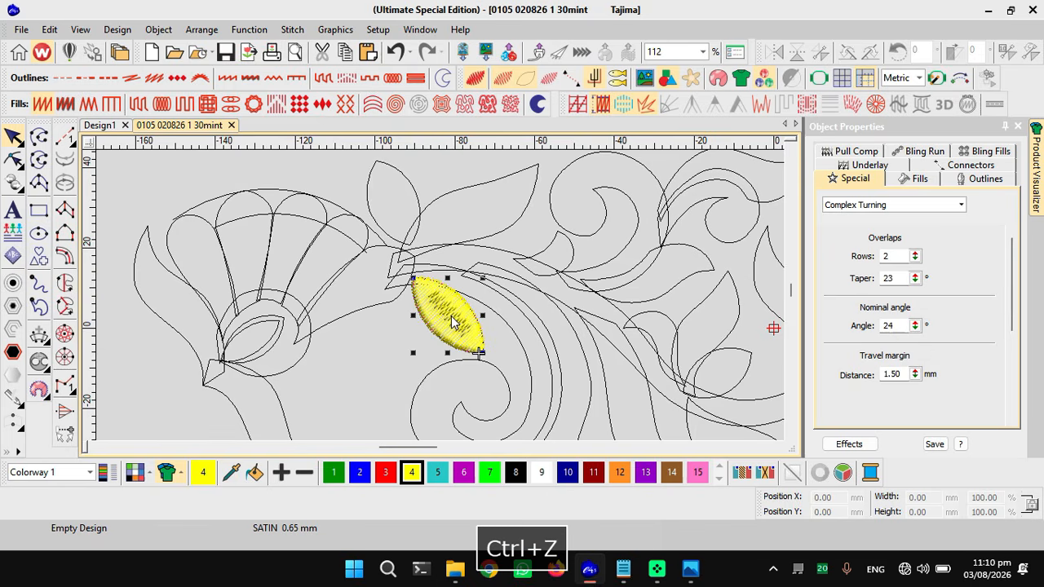
key(ctrl+z)
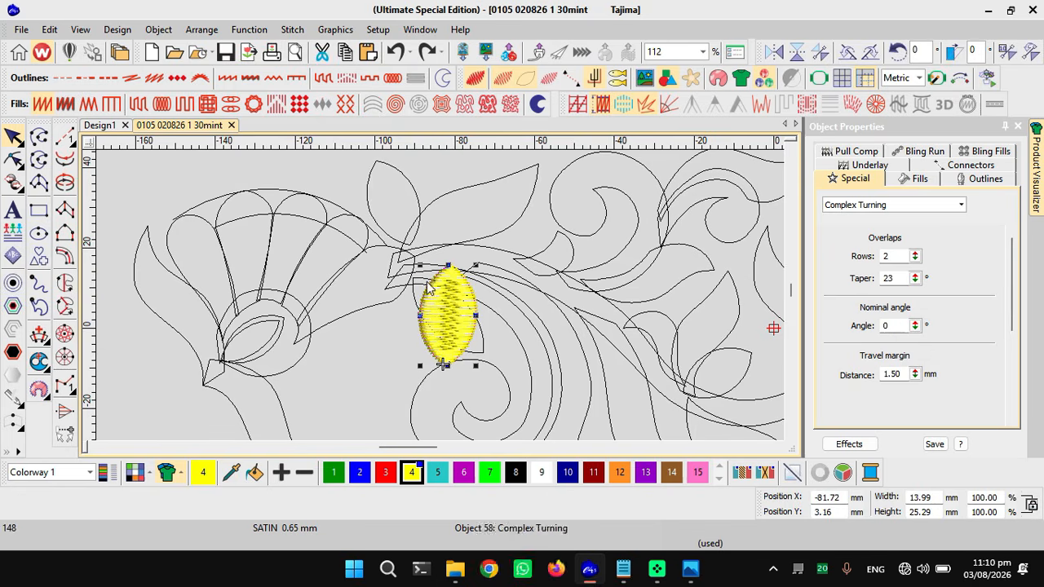
key(ctrl+z)
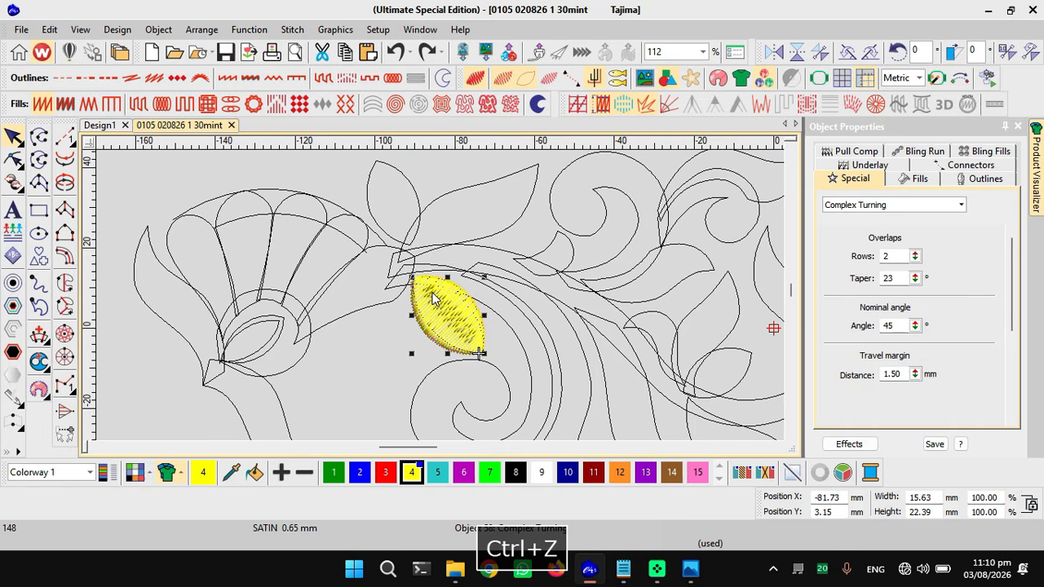
key(ctrl+z)
key(ctrl+z)
key(ctrl+z)
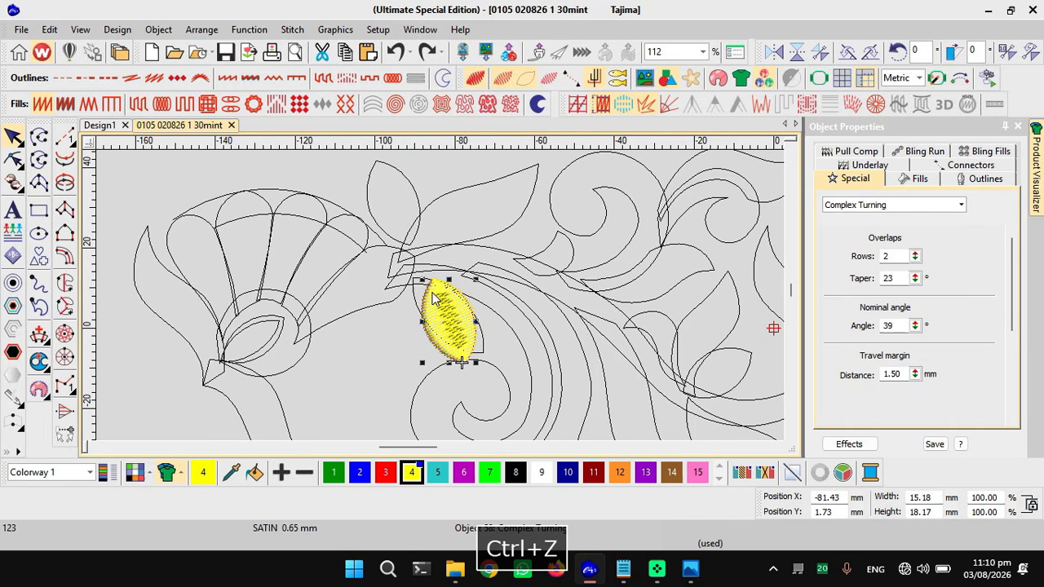
key(ctrl+z)
key(ctrl+z)
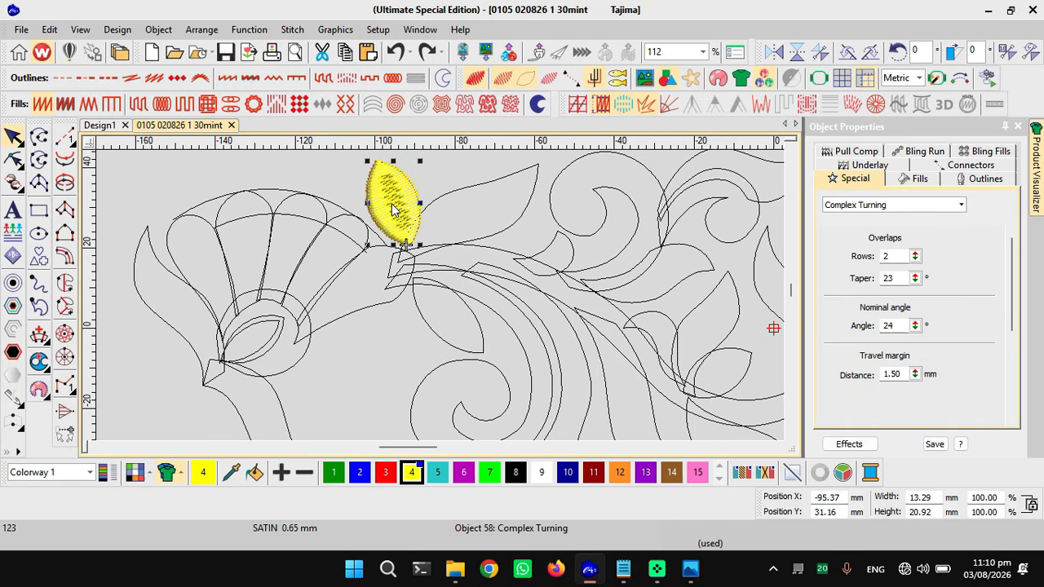
key(ctrl+v)
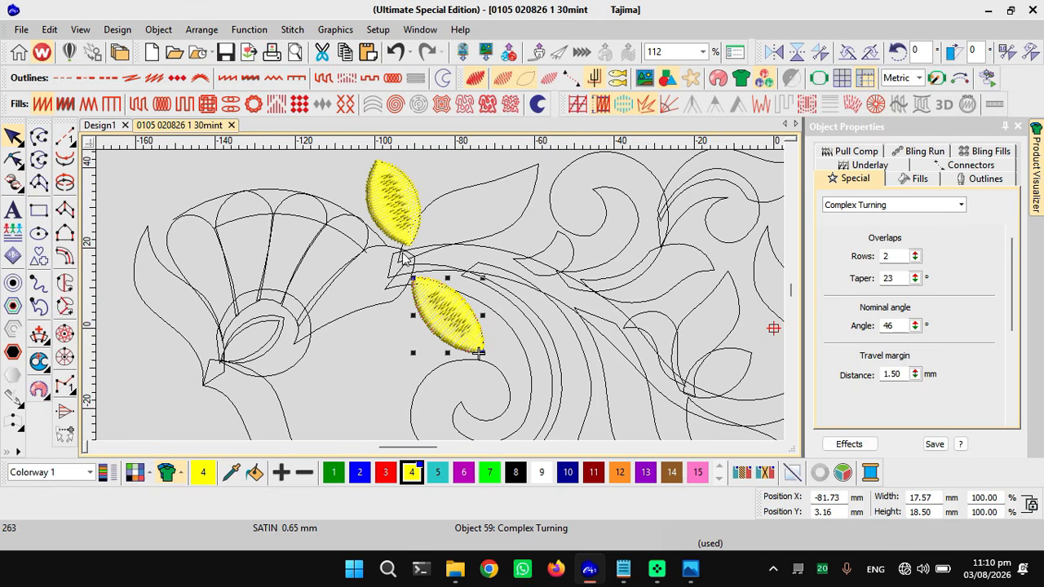
- Examine the satin stitch fills across the whole floral border, close up around the flower and main stem and in full view
scroll(402, 254, down, 3)
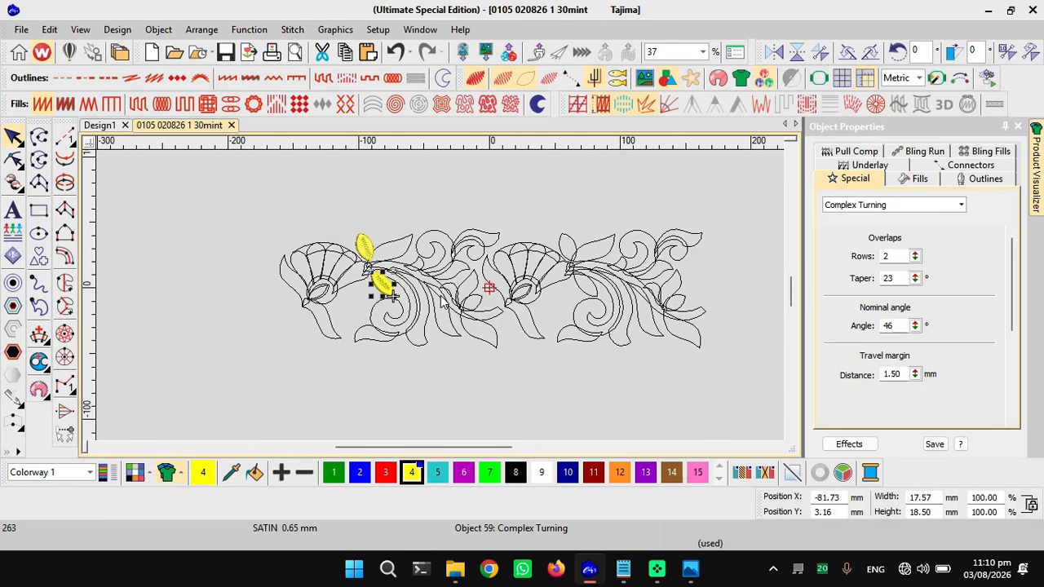
scroll(442, 302, up, 1)
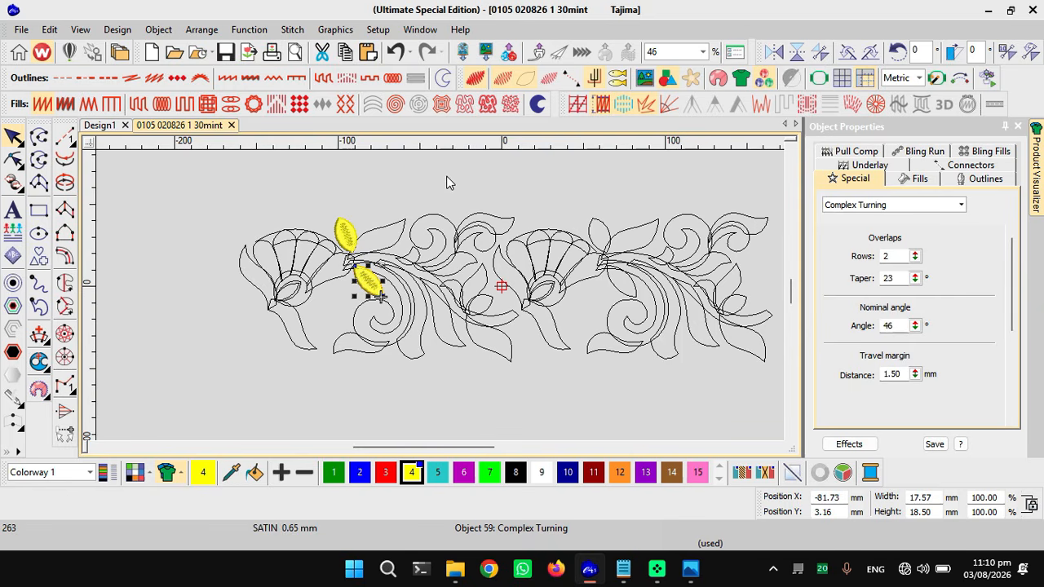
key(ctrl+a)
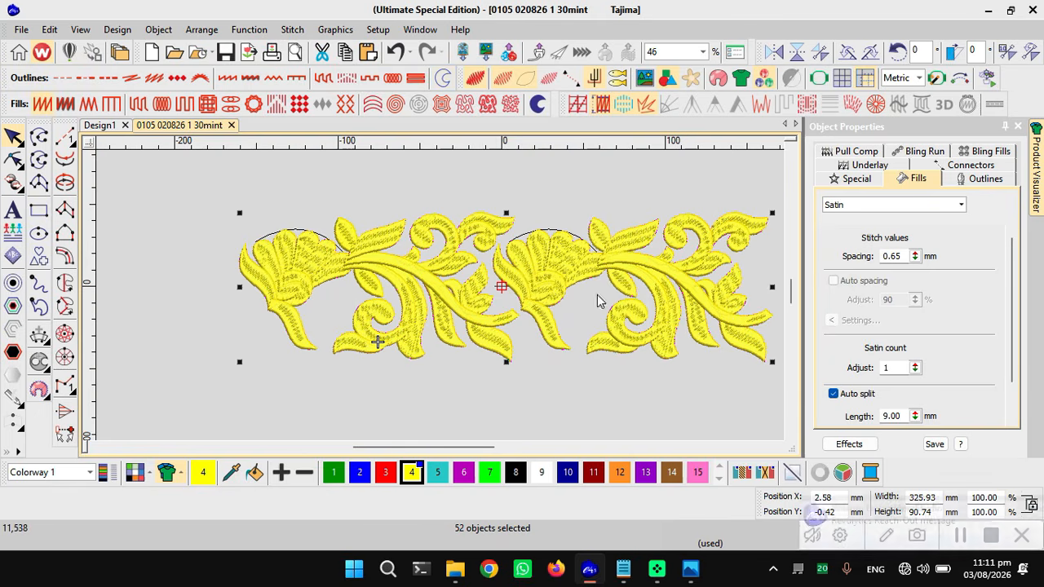
scroll(441, 295, up, 2)
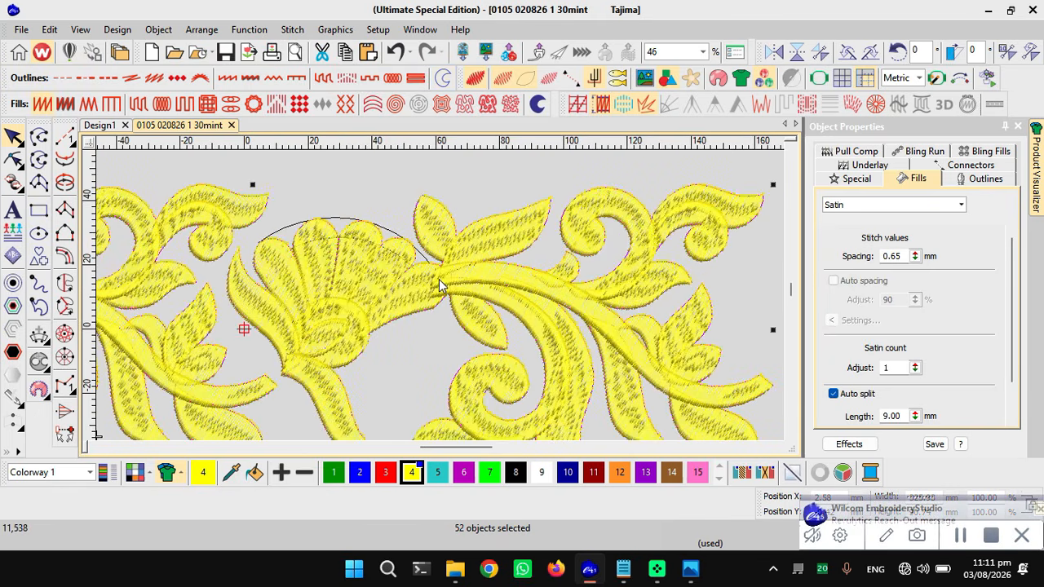
scroll(439, 285, up, 1)
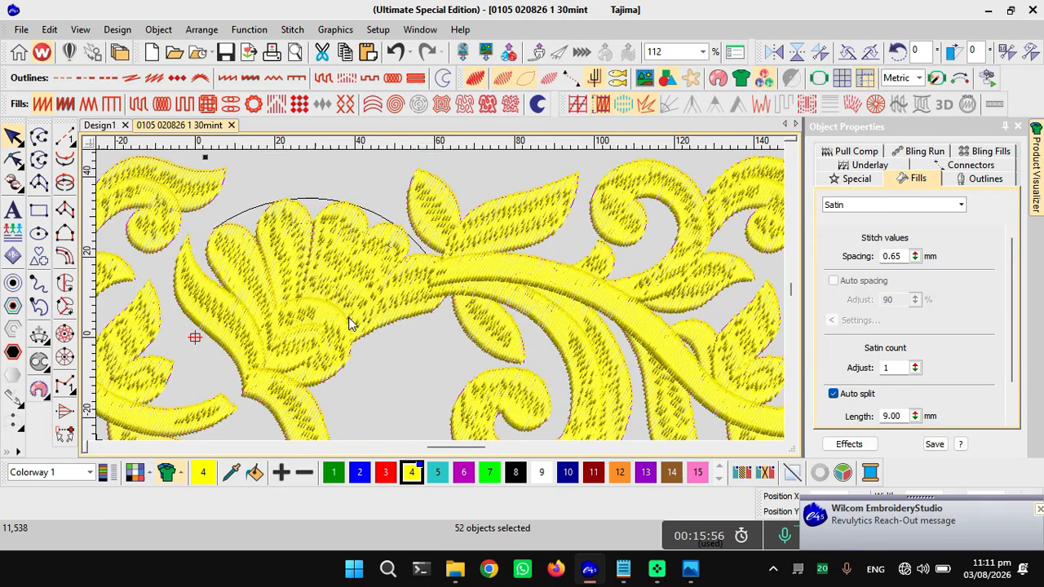
scroll(426, 292, down, 1)
scroll(456, 300, down, 1)
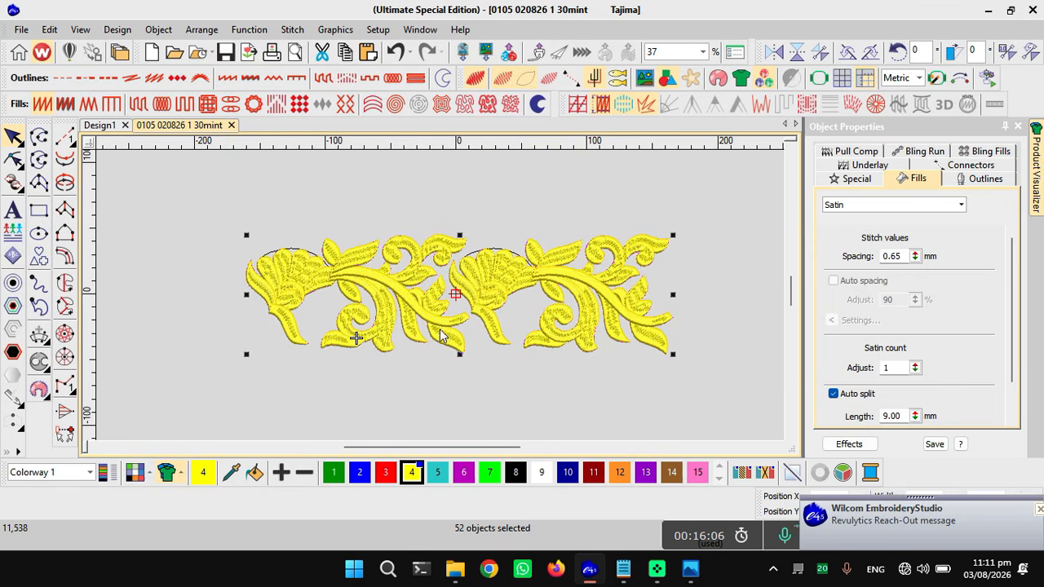
- Convert every object in the border to a vector and set the vectors to no fill
key(ctrl+a)
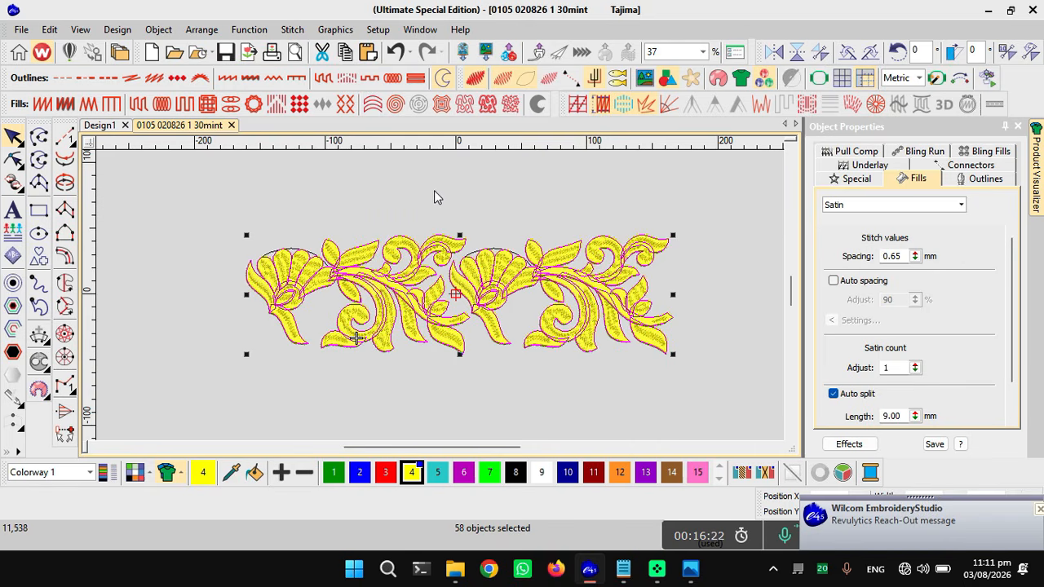
click(449, 81)
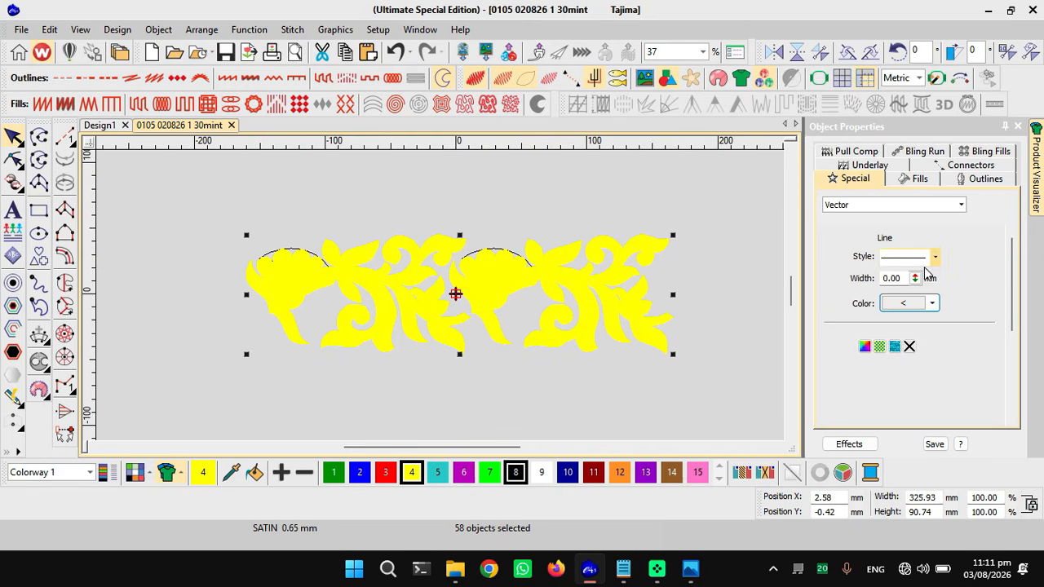
click(911, 349)
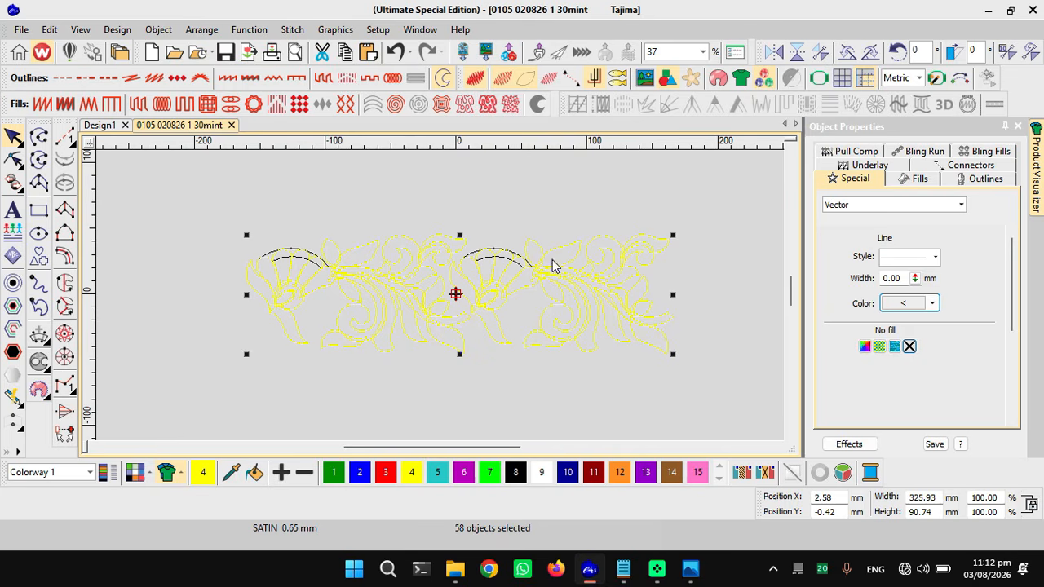
- Set the line color of all border vectors to black
click(915, 308)
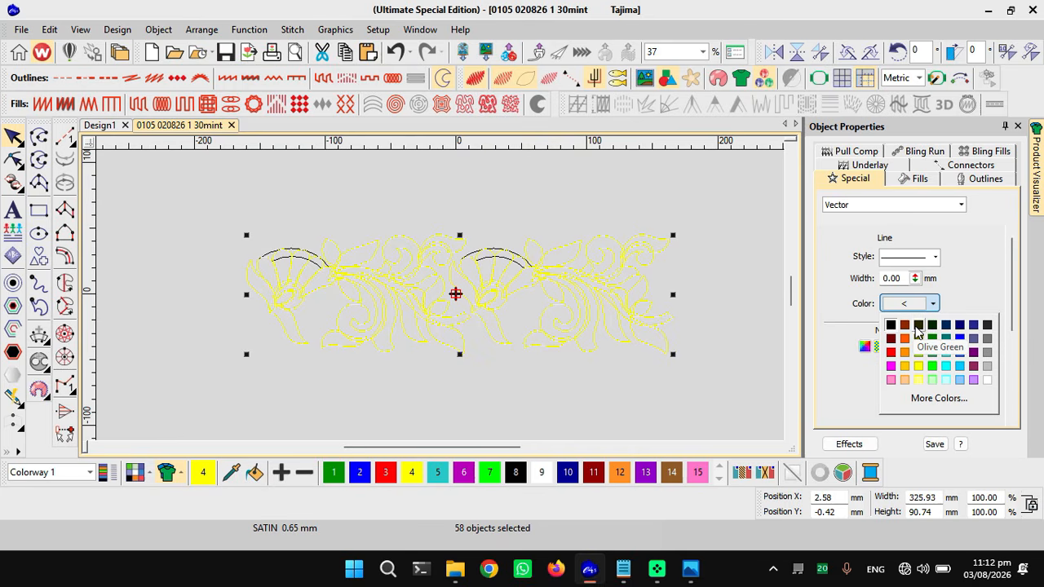
click(916, 326)
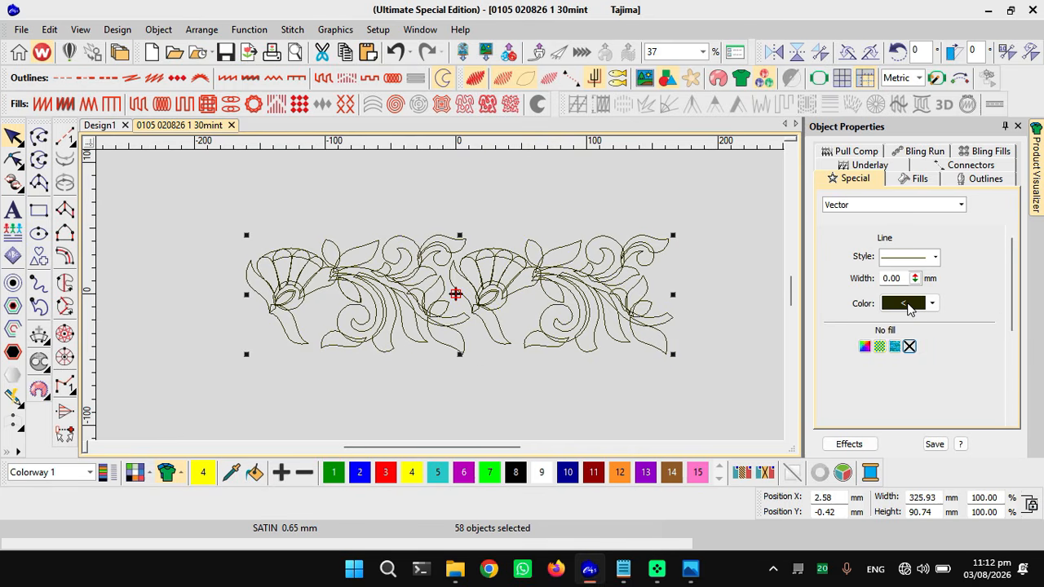
click(908, 303)
click(891, 324)
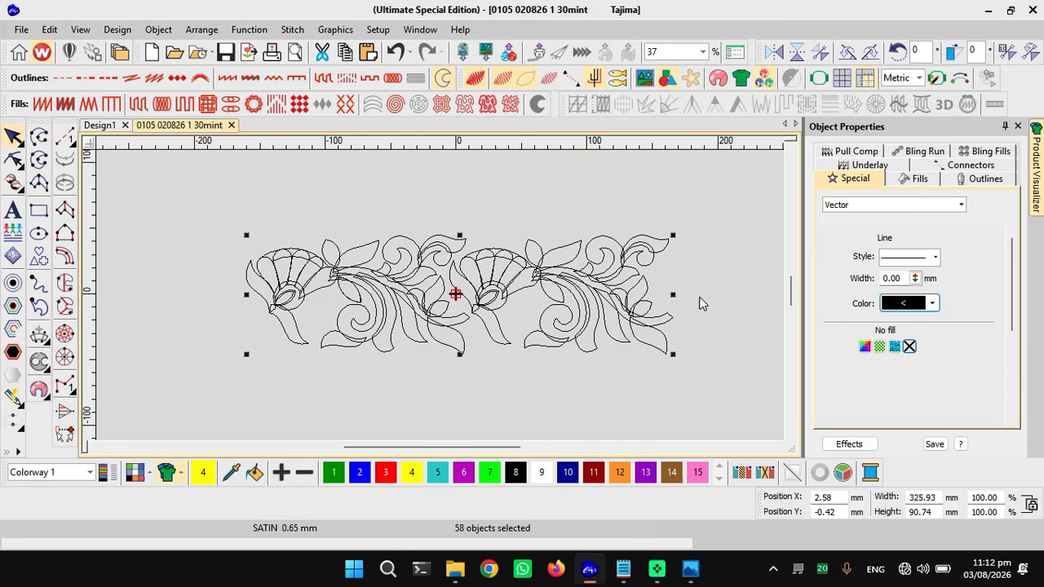
- Clear the border selection and select only the long leaf vector beside the first flower's upright leaf
click(320, 373)
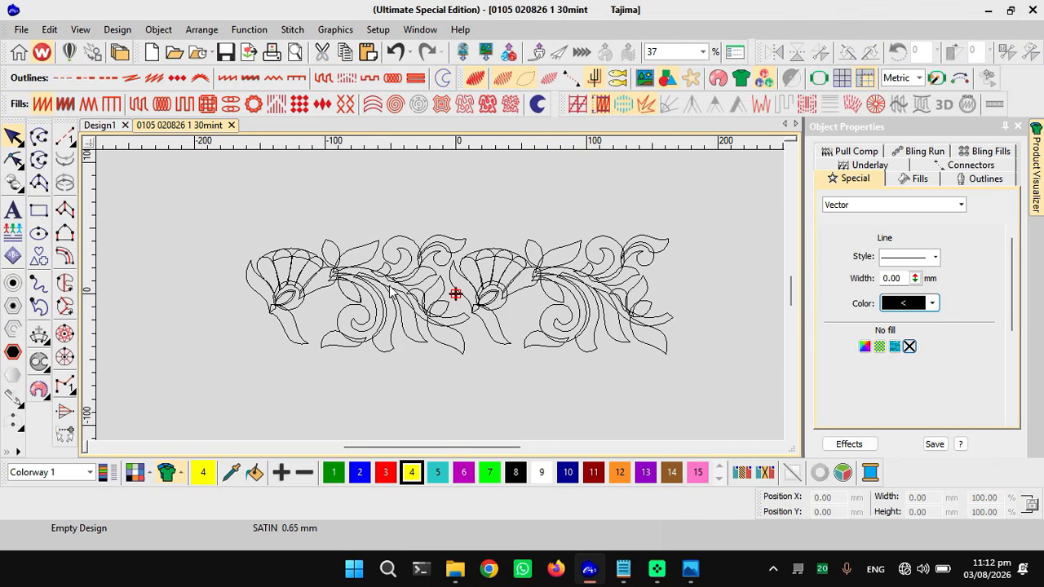
scroll(440, 302, up, 2)
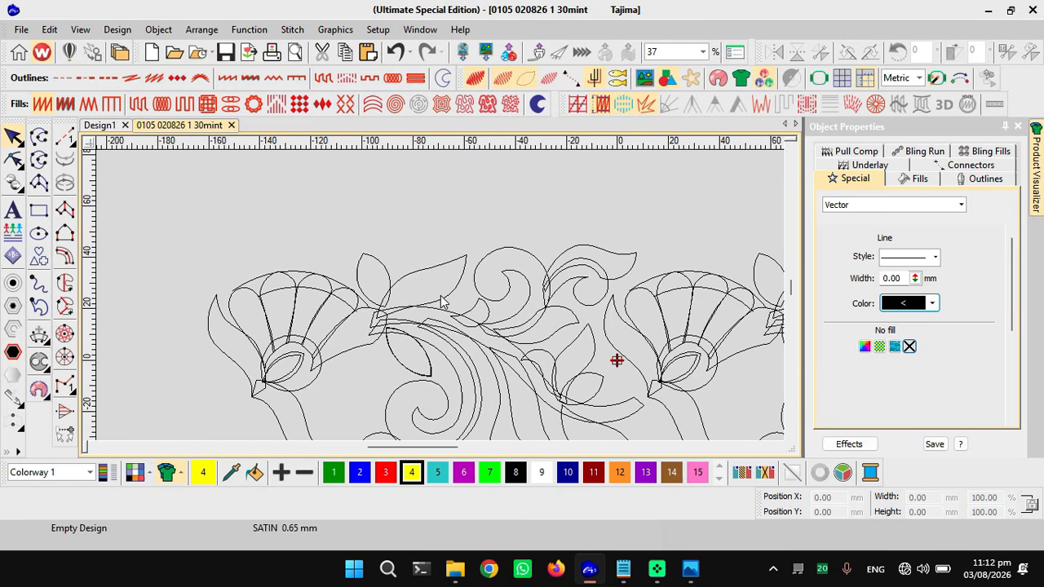
click(446, 306)
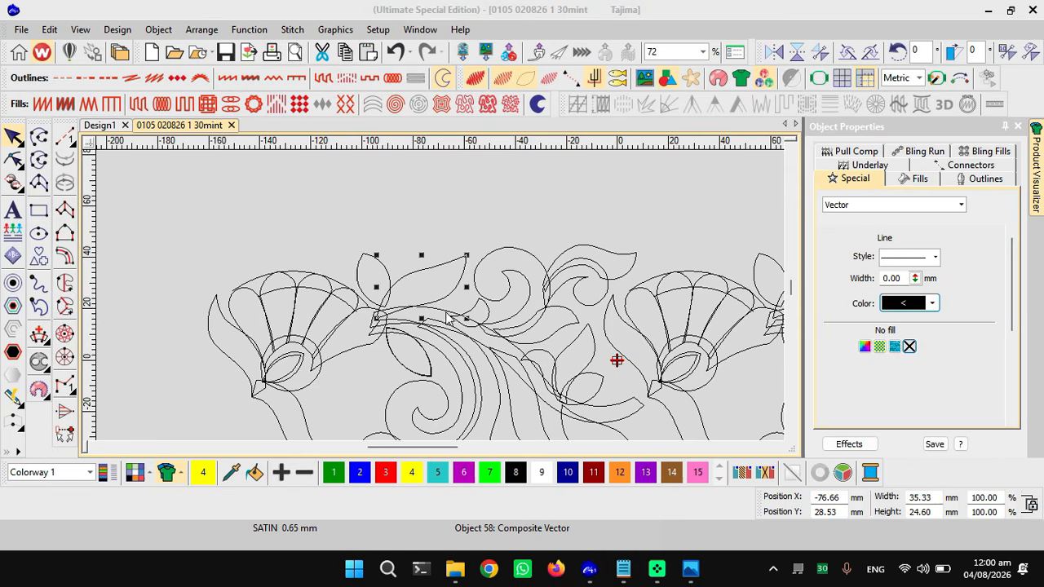
- Clear the long leaf's selection and display the reference artwork behind the border vectors
scroll(408, 285, down, 2)
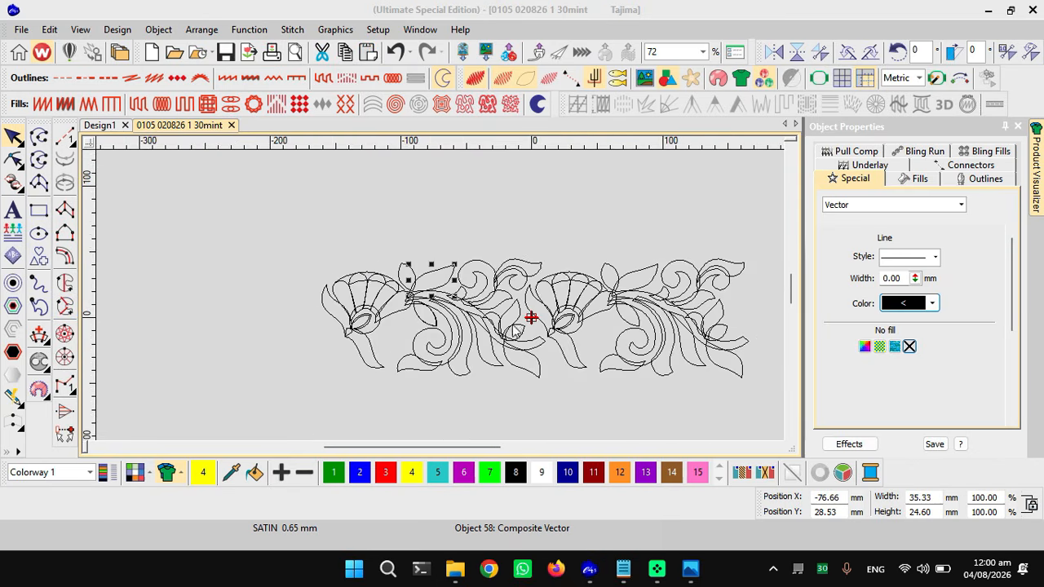
scroll(534, 322, up, 1)
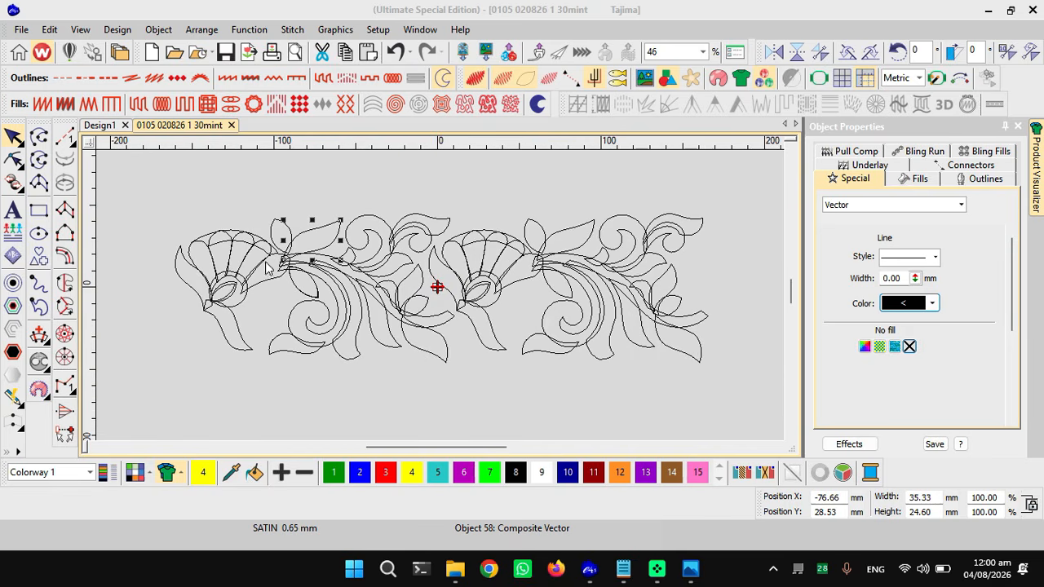
click(287, 372)
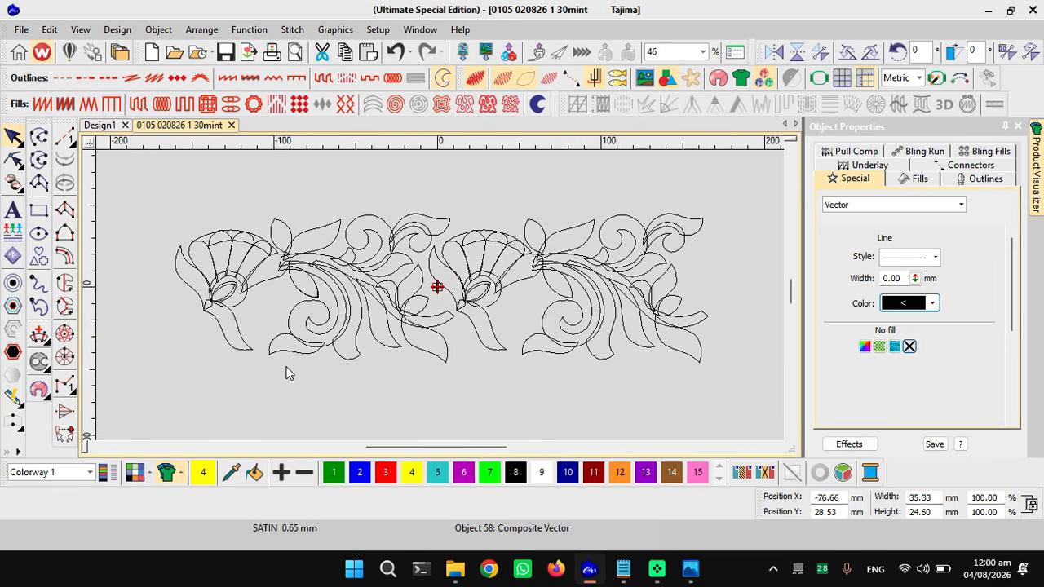
key(d)
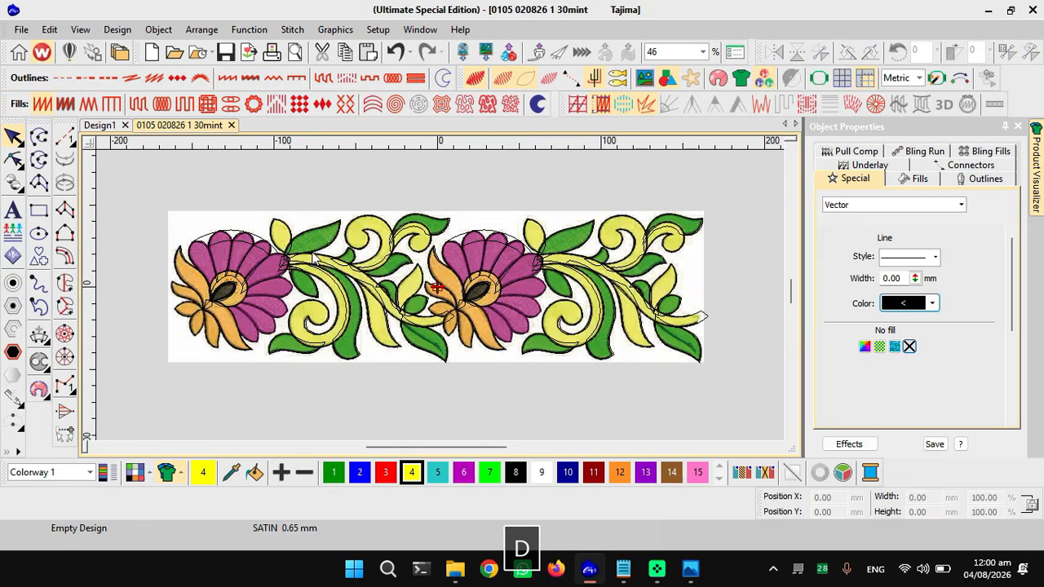
- Fill the long leaf beside the first flower's upright leaf with Complex Turning, using one angle line near its tip and one near its base
scroll(445, 300, up, 1)
scroll(461, 300, up, 1)
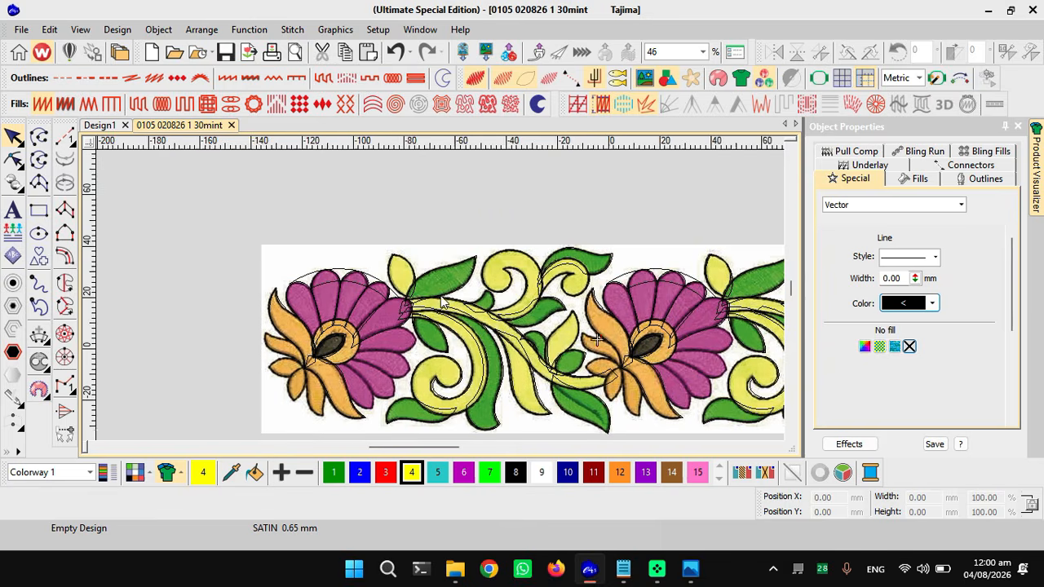
scroll(444, 300, up, 1)
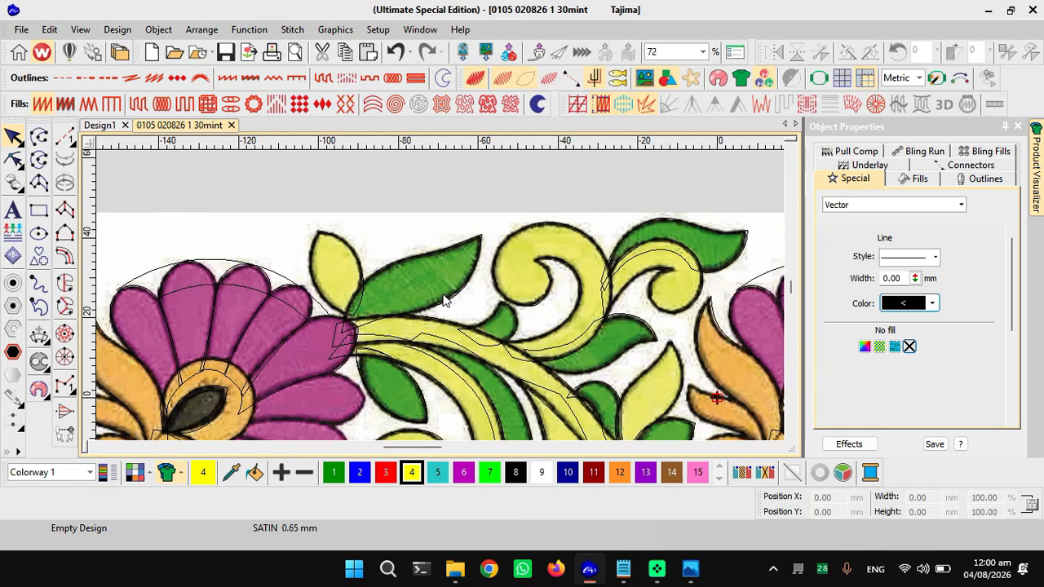
scroll(444, 300, up, 1)
scroll(454, 259, up, 1)
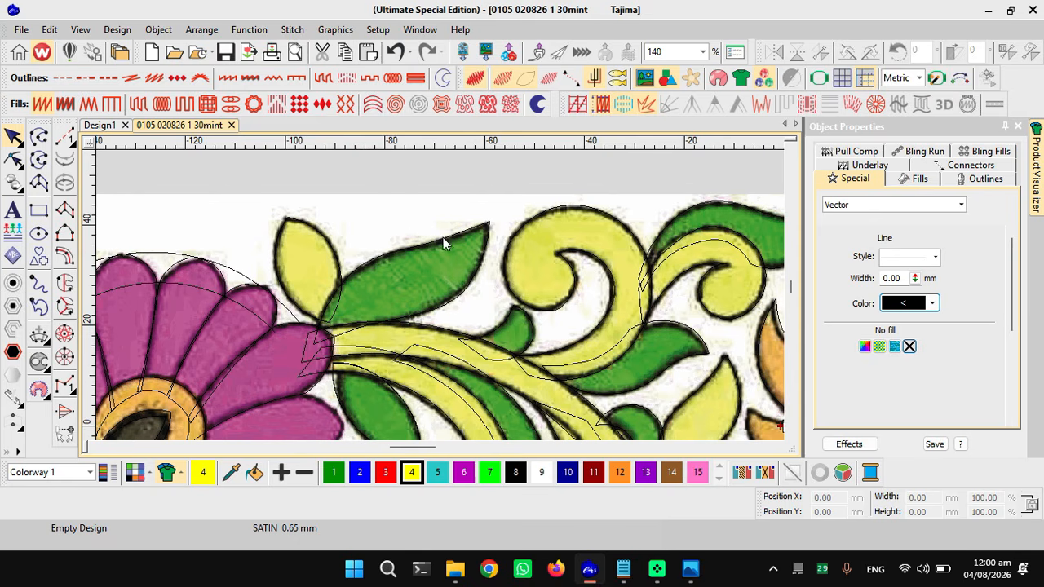
click(408, 258)
click(423, 246)
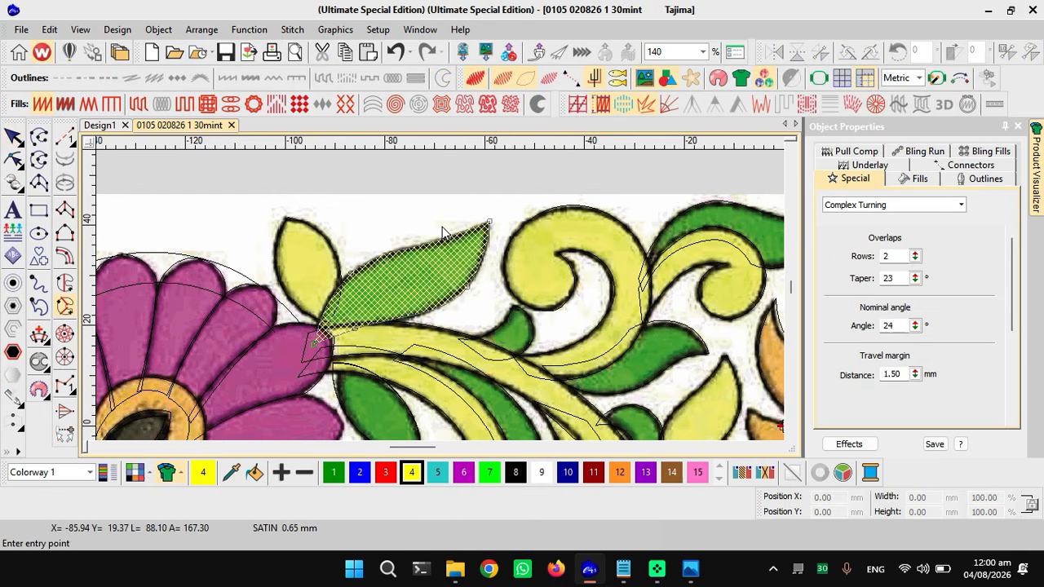
key(Return)
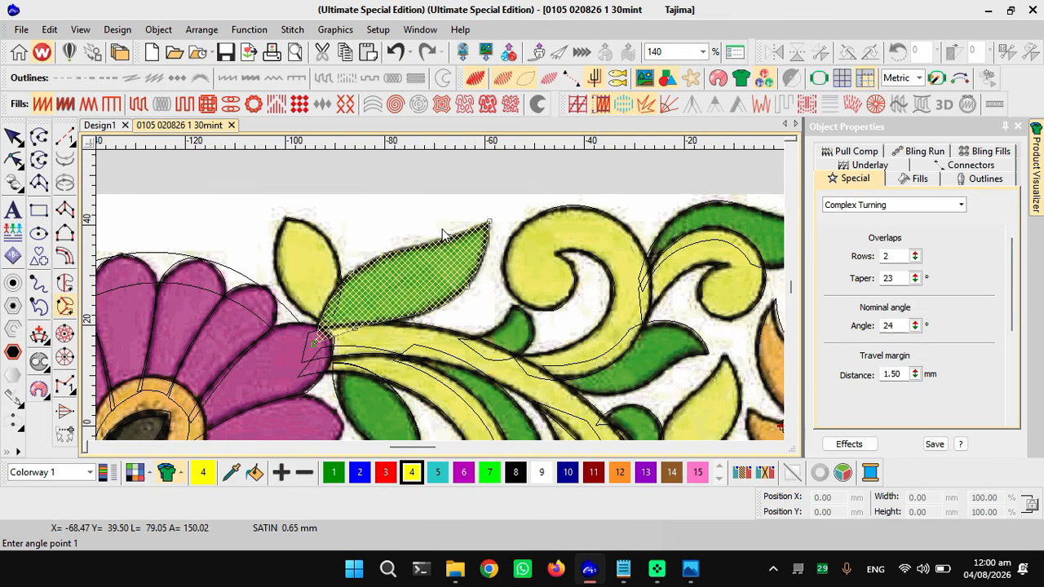
click(442, 230)
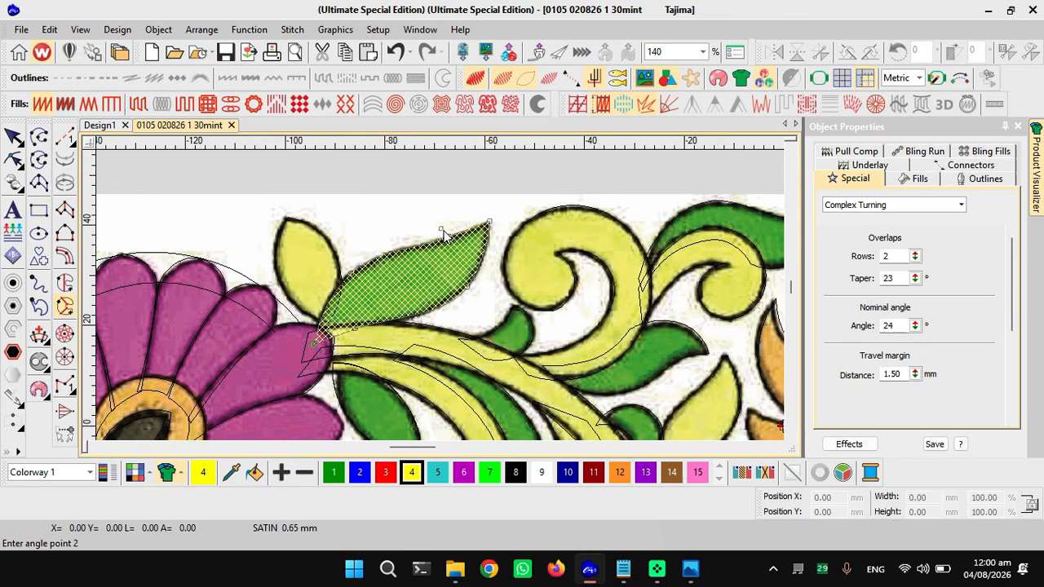
click(491, 296)
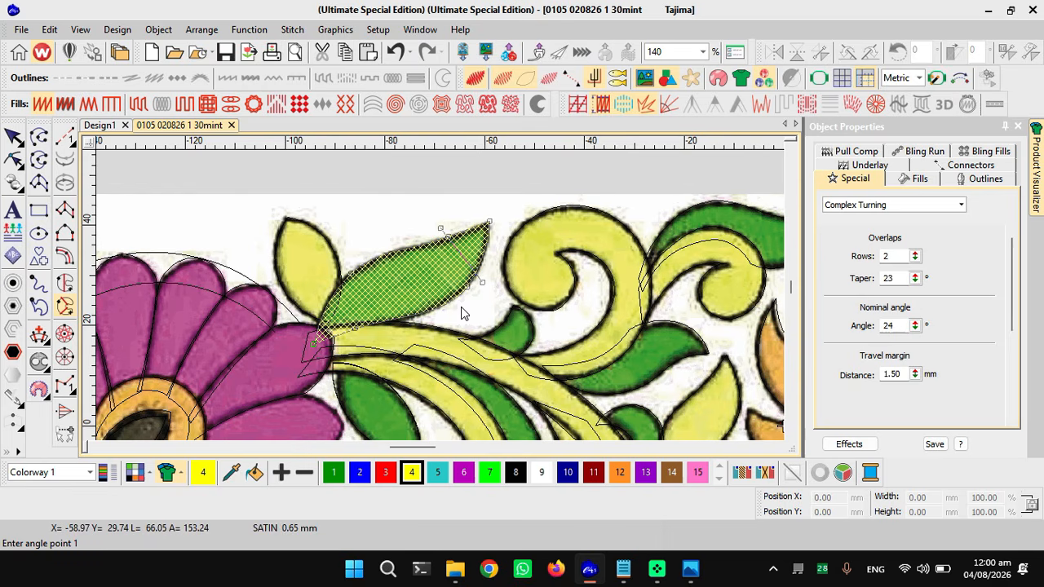
click(299, 314)
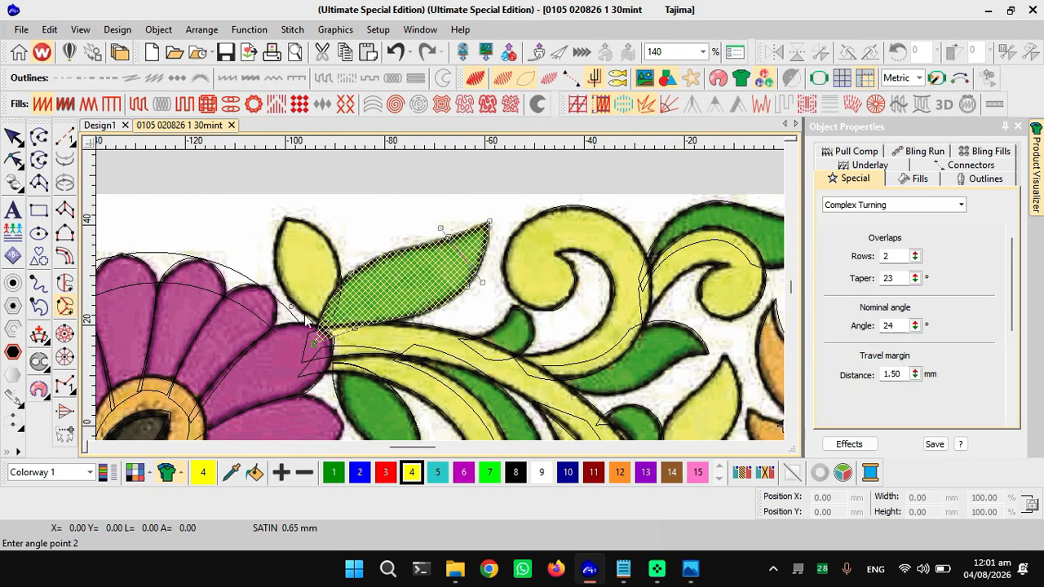
click(378, 362)
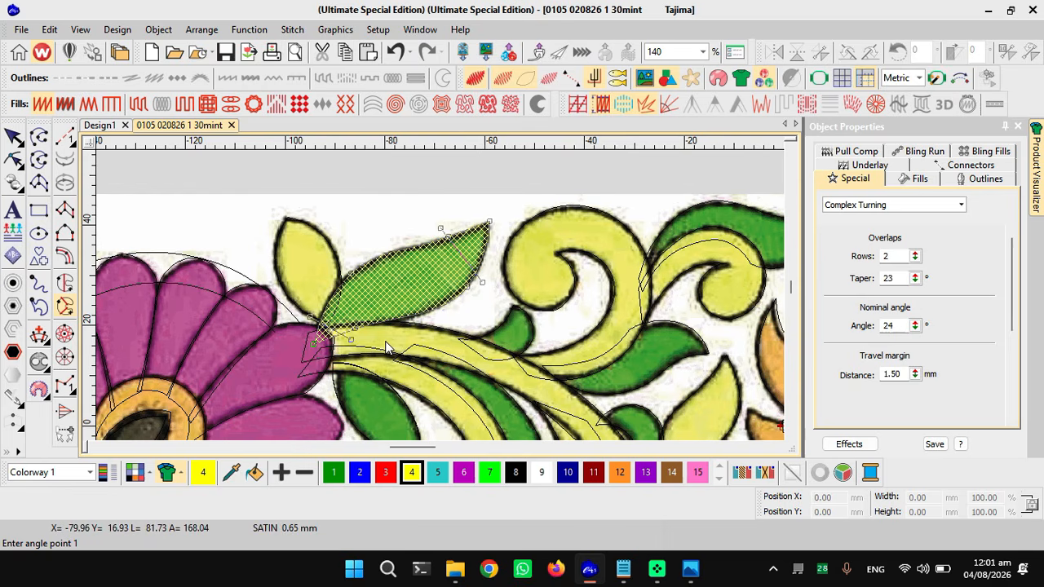
key(space)
- Hide the reference artwork and turn off the realistic stitch view to show the long leaf's plain stitch lines
scroll(440, 301, up, 2)
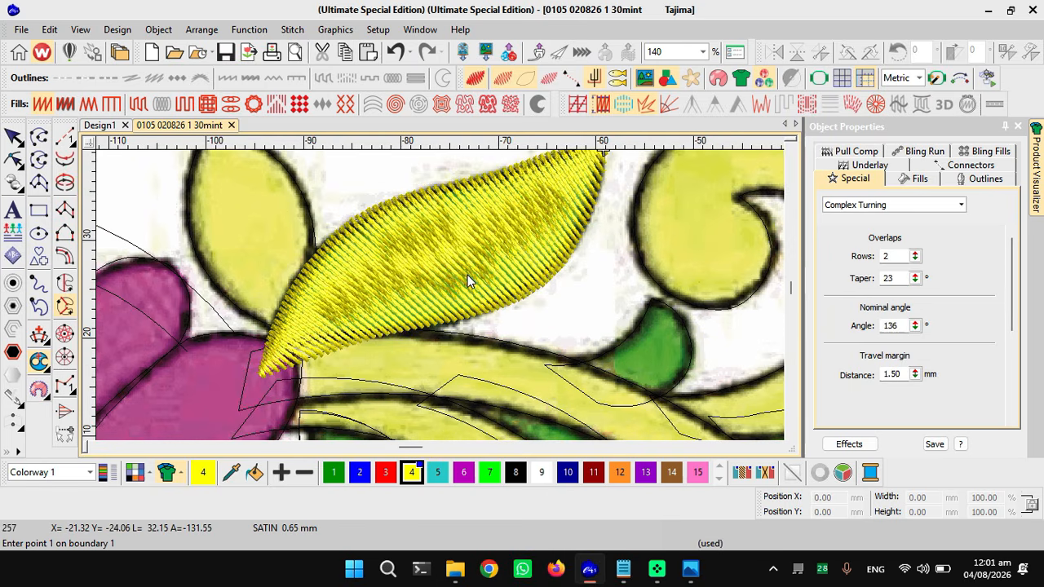
key(d)
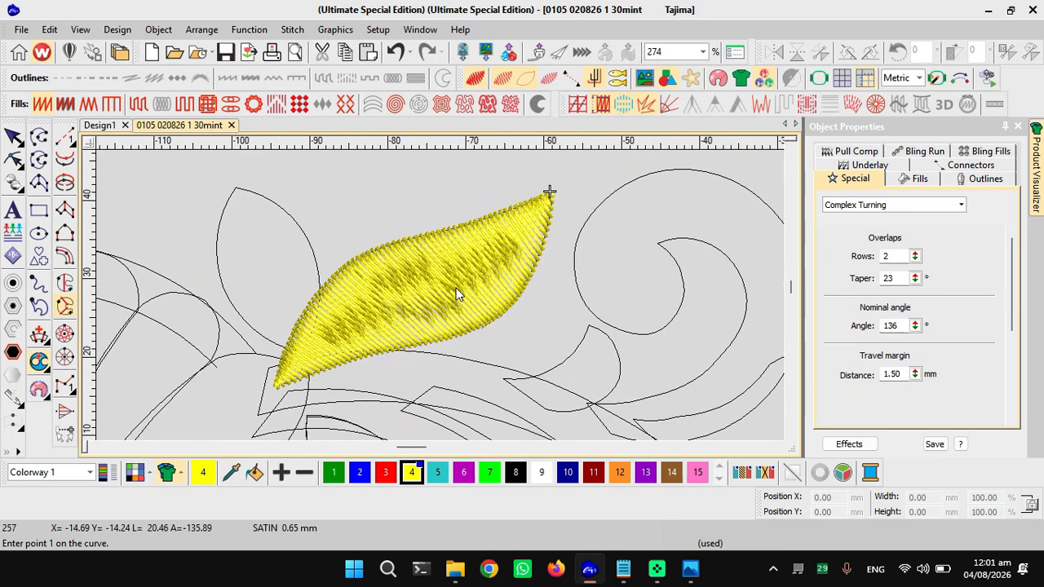
key(t)
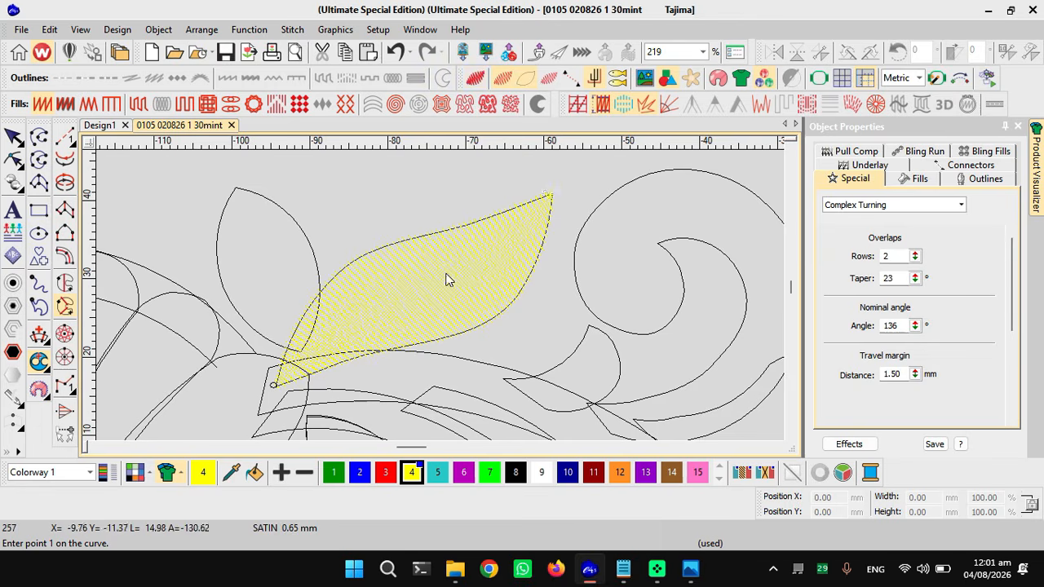
scroll(440, 299, up, 2)
scroll(440, 301, down, 1)
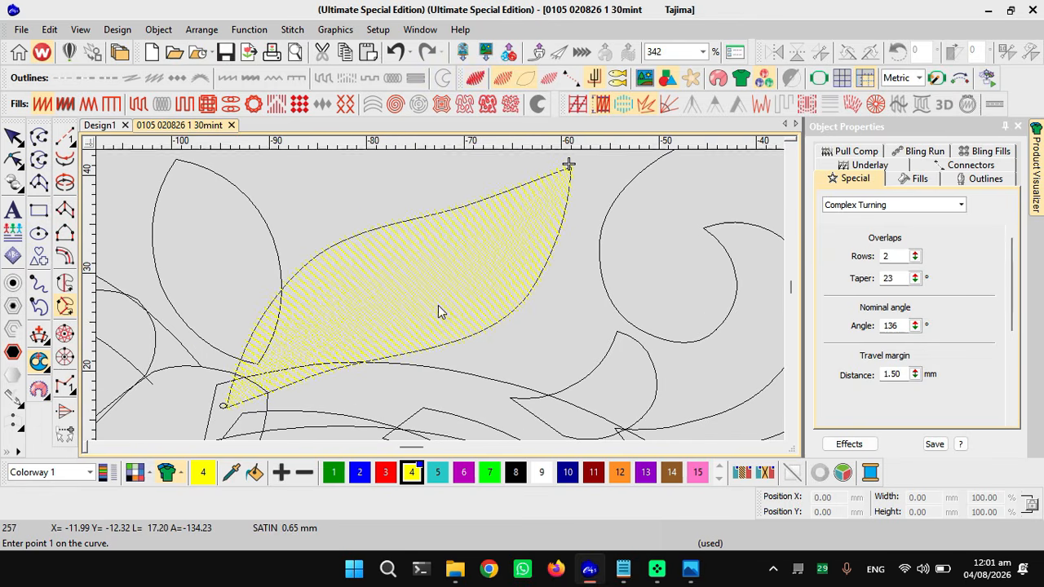
- Set the design background color to dark gray and inspect the long leaf's stitch lines against it
click(151, 478)
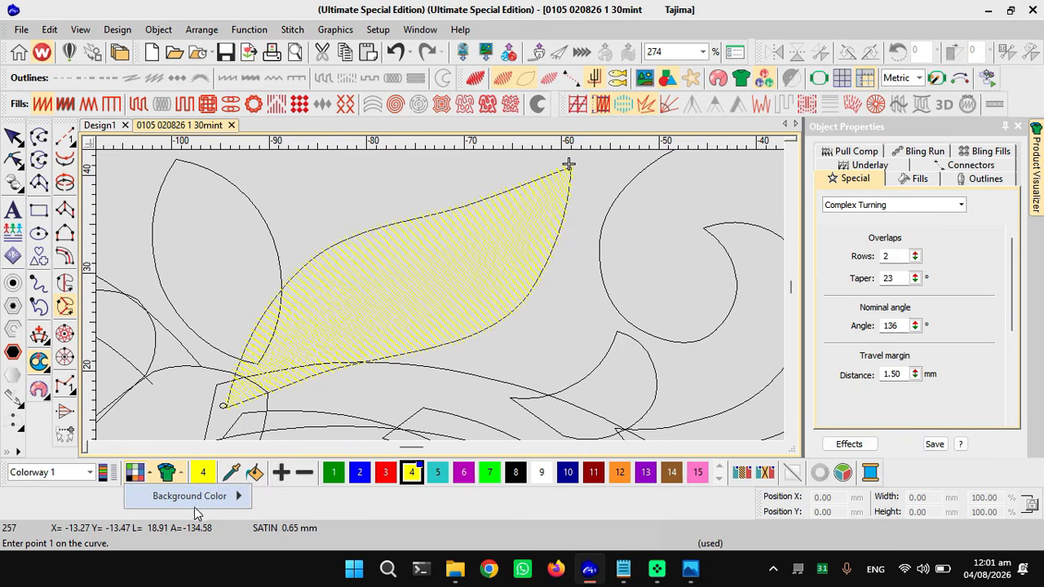
mouse_move(199, 499)
click(357, 487)
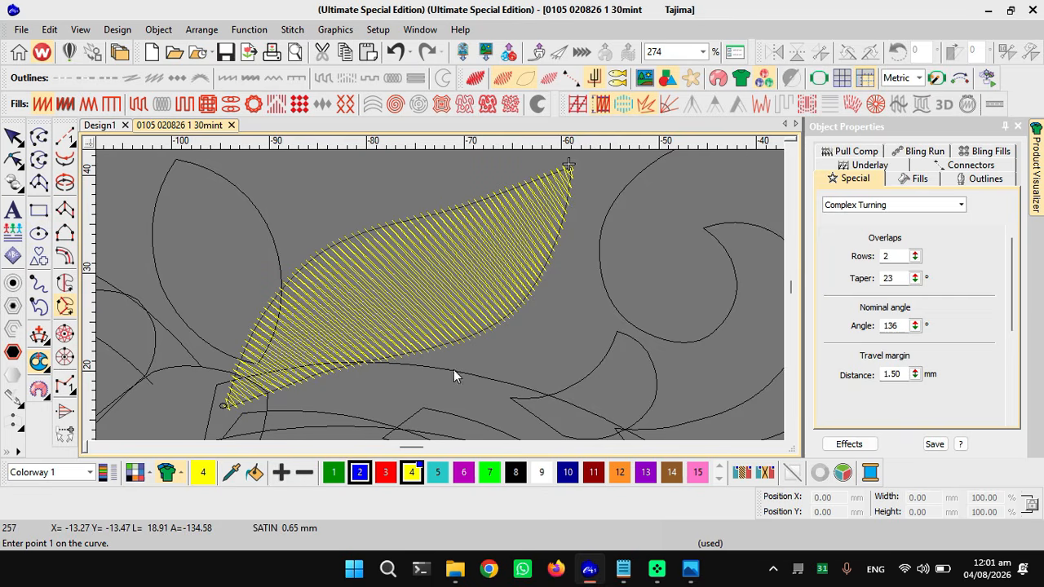
scroll(473, 290, up, 2)
scroll(452, 259, down, 3)
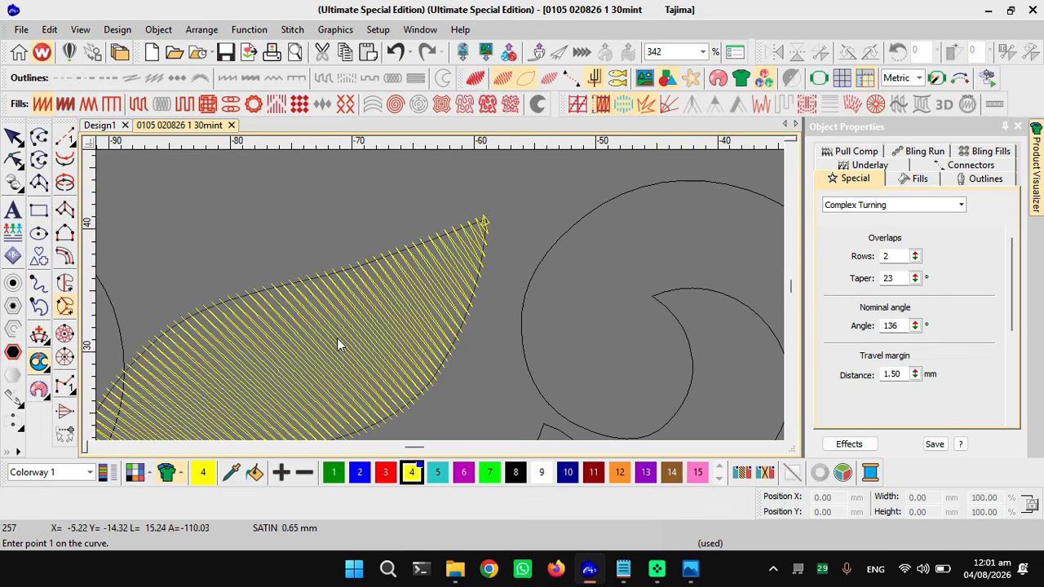
scroll(383, 326, down, 3)
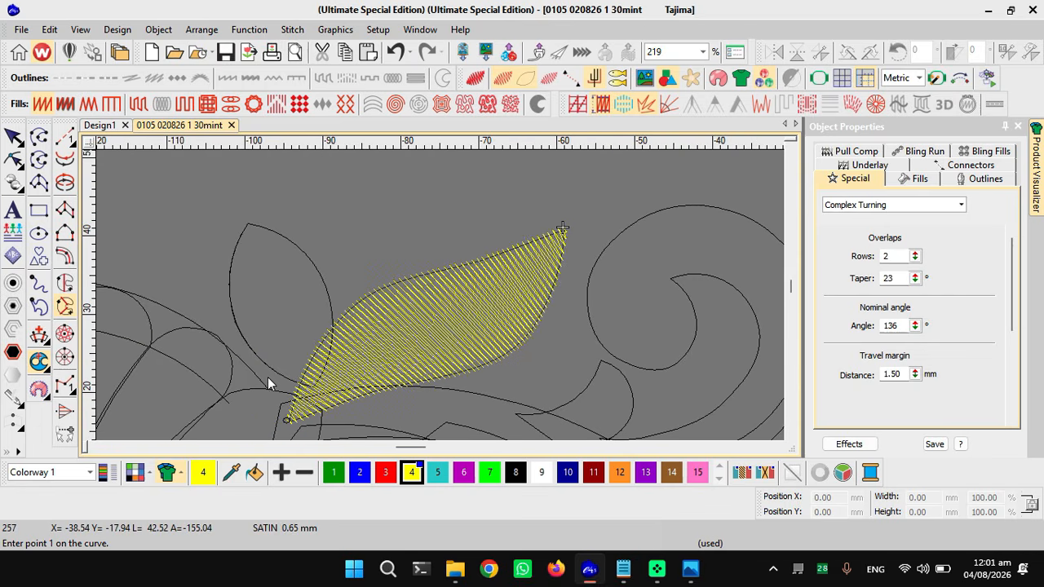
- Reshape the long leaf by slightly adjusting its stitch angle lines near the base and near the tip
key(h)
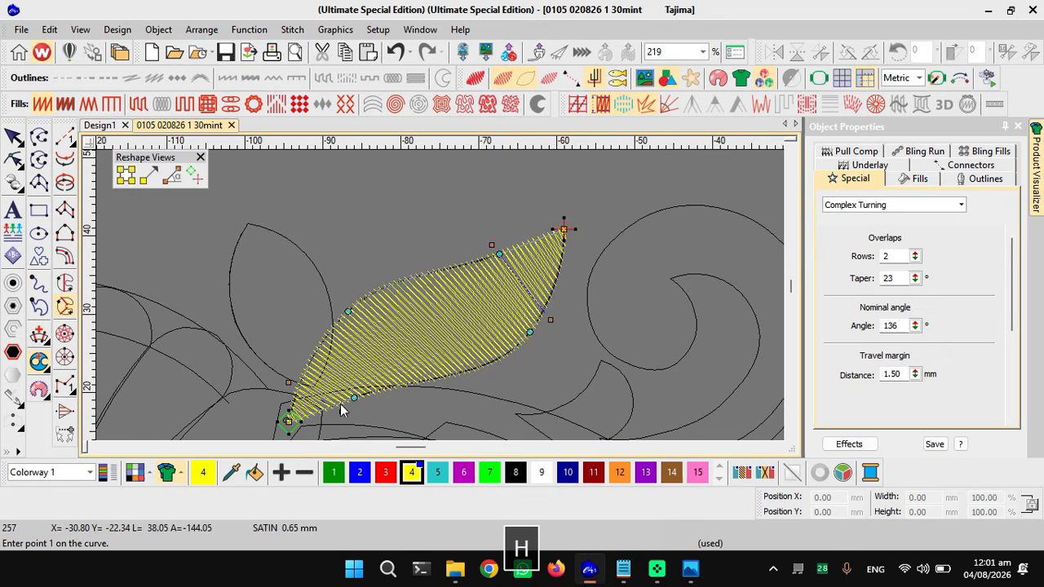
drag(296, 380, 291, 377)
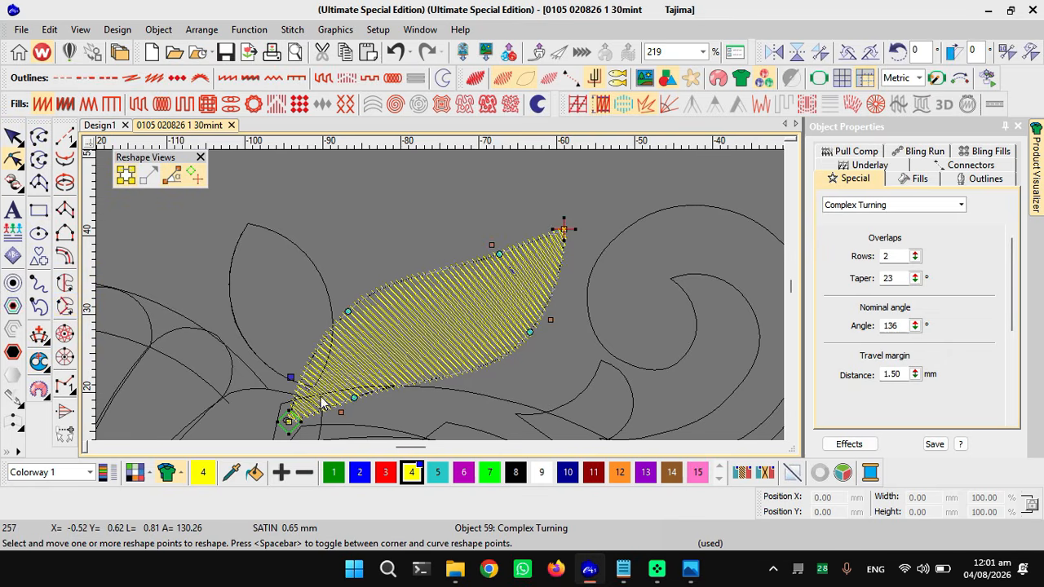
drag(551, 319, 554, 314)
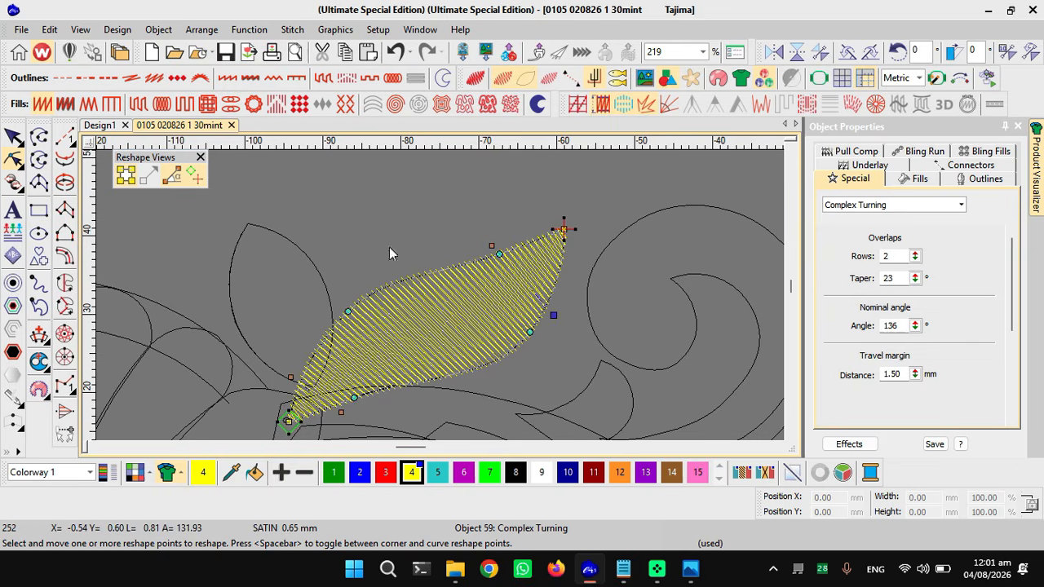
scroll(440, 295, down, 2)
scroll(445, 305, up, 1)
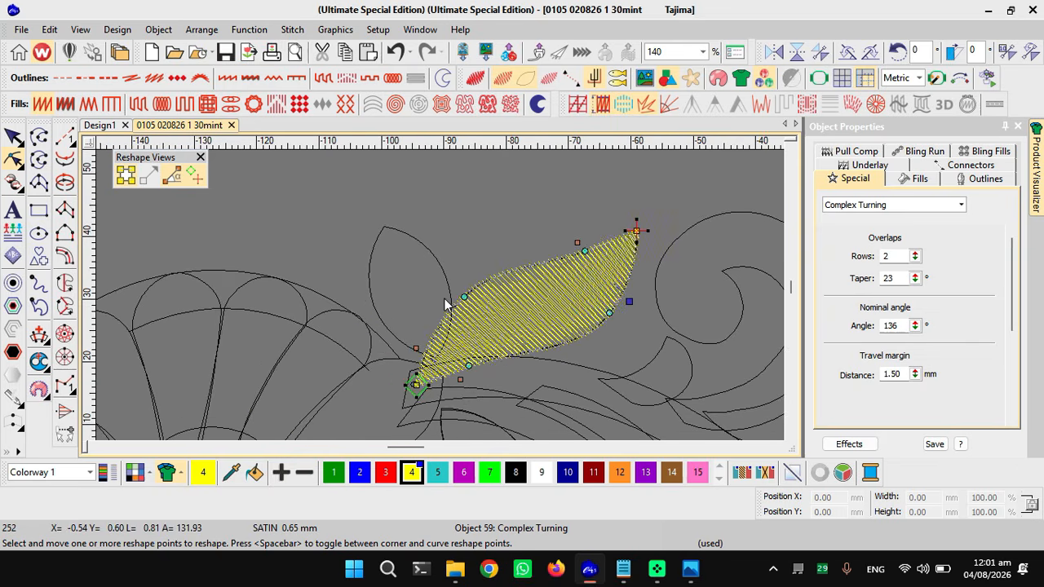
- Fill the first flower's upright leaf vector with Complex Turning, using a single angle line of about 26° across its middle
key(d)
click(438, 269)
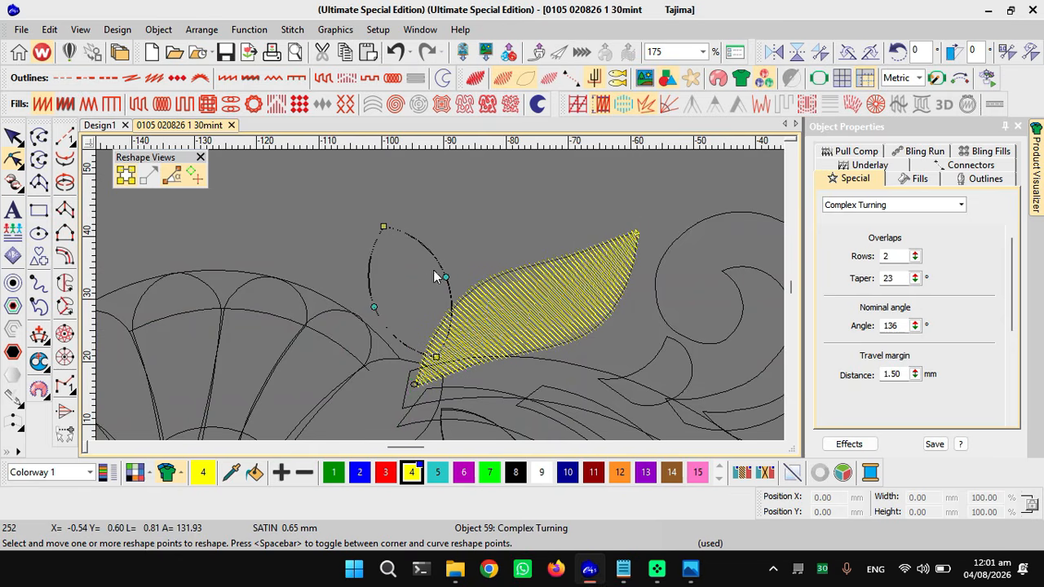
click(64, 305)
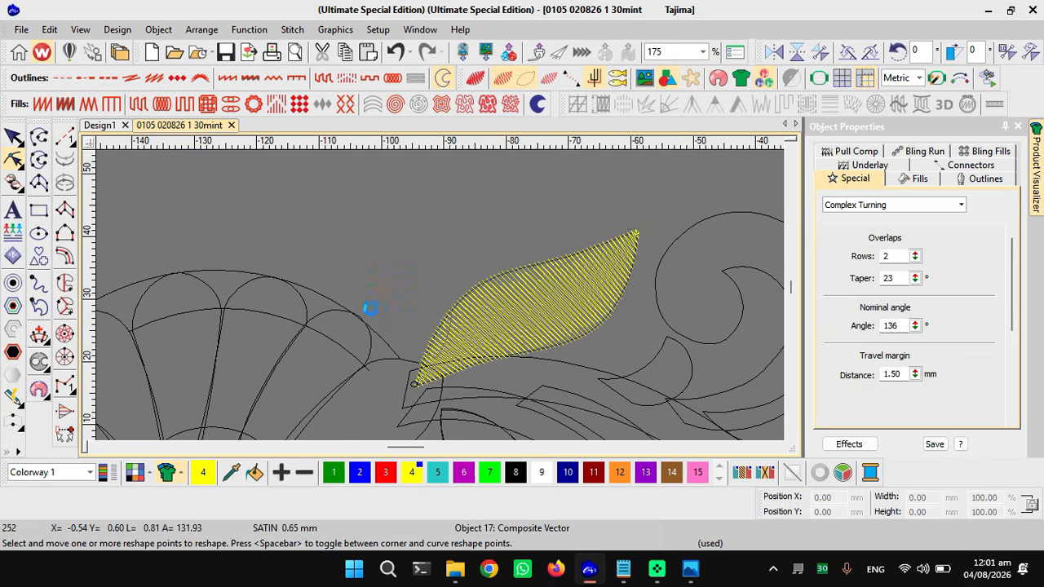
click(388, 300)
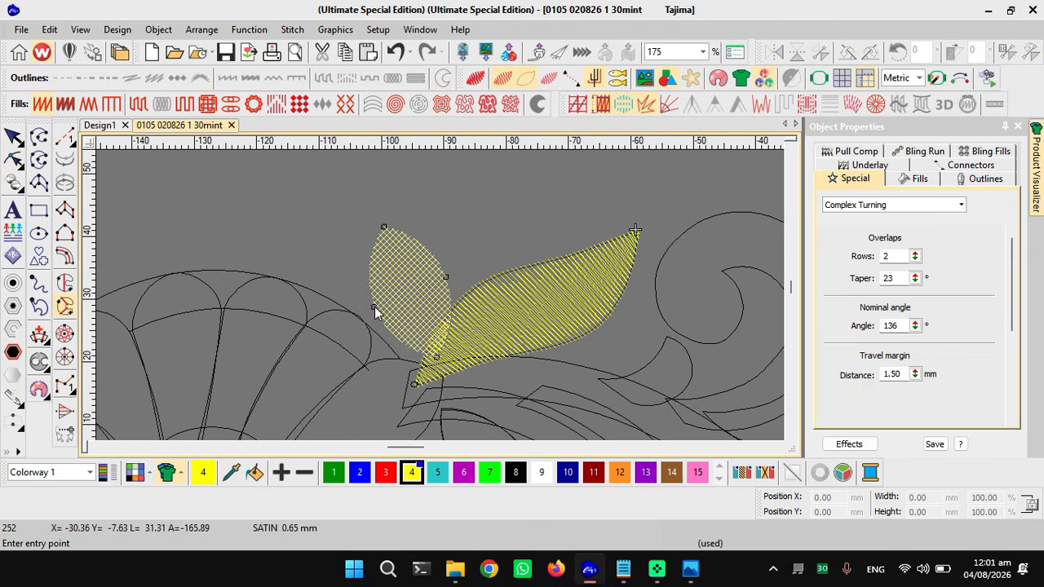
key(Return)
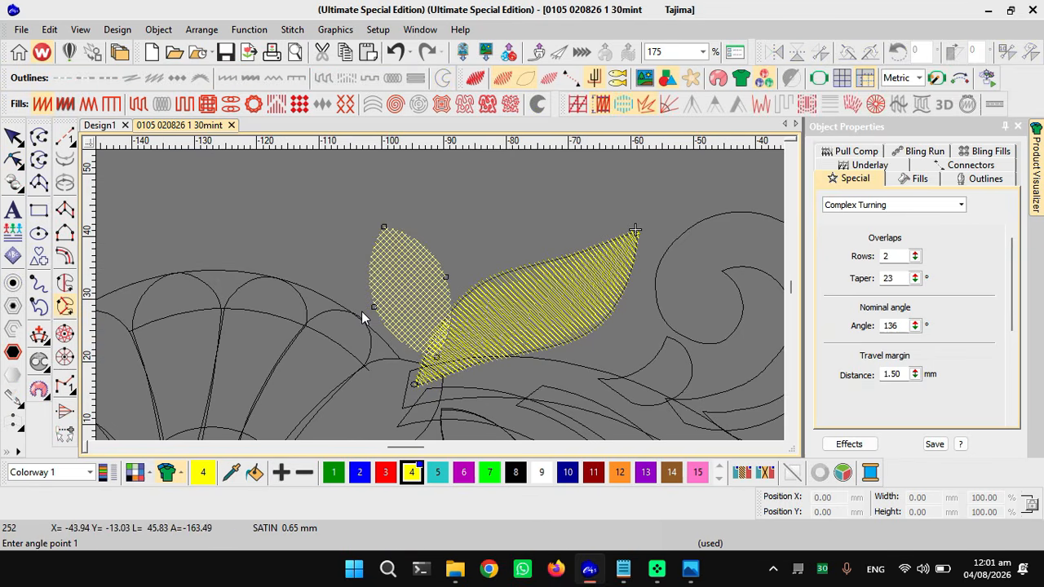
click(362, 310)
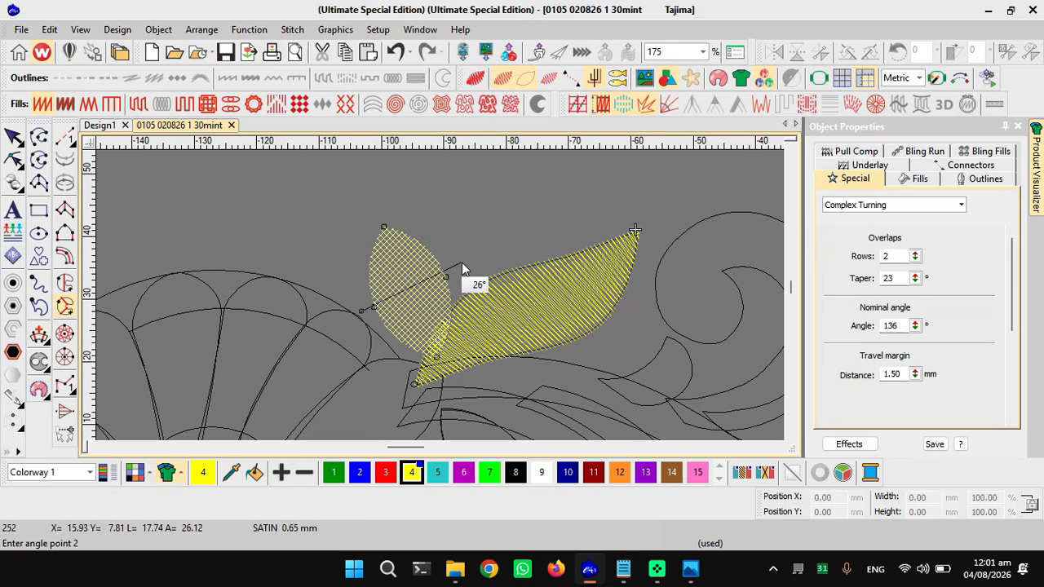
click(463, 262)
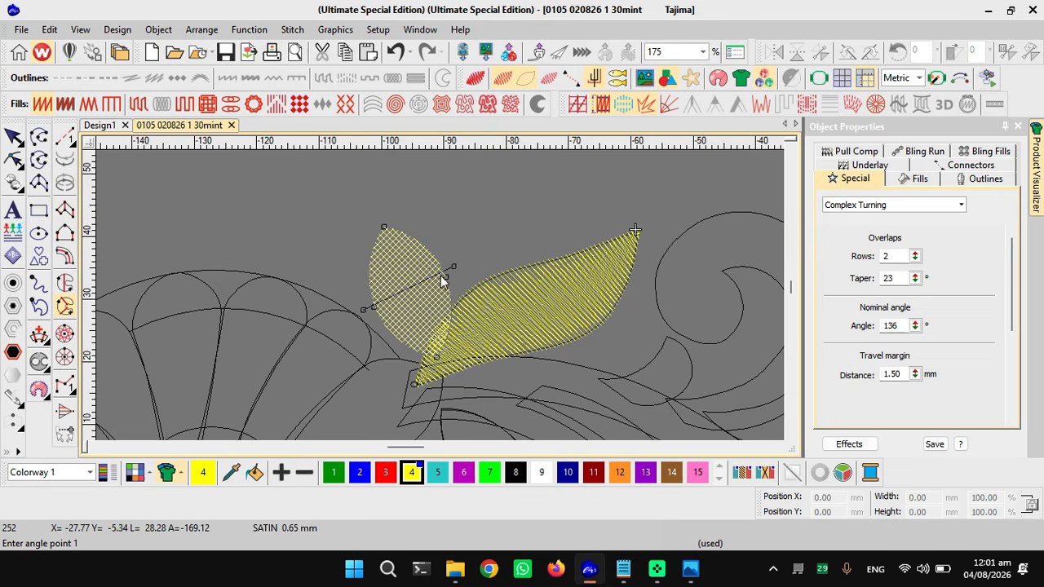
key(space)
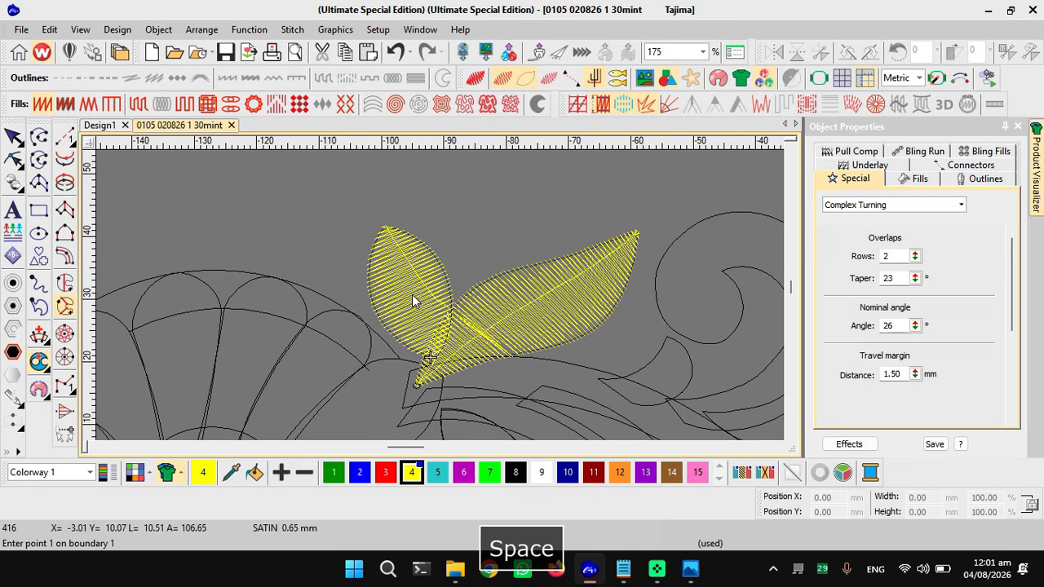
- Turn on the realistic stitch view, examine the two filled leaves where they overlap, and leave the fill tool
key(t)
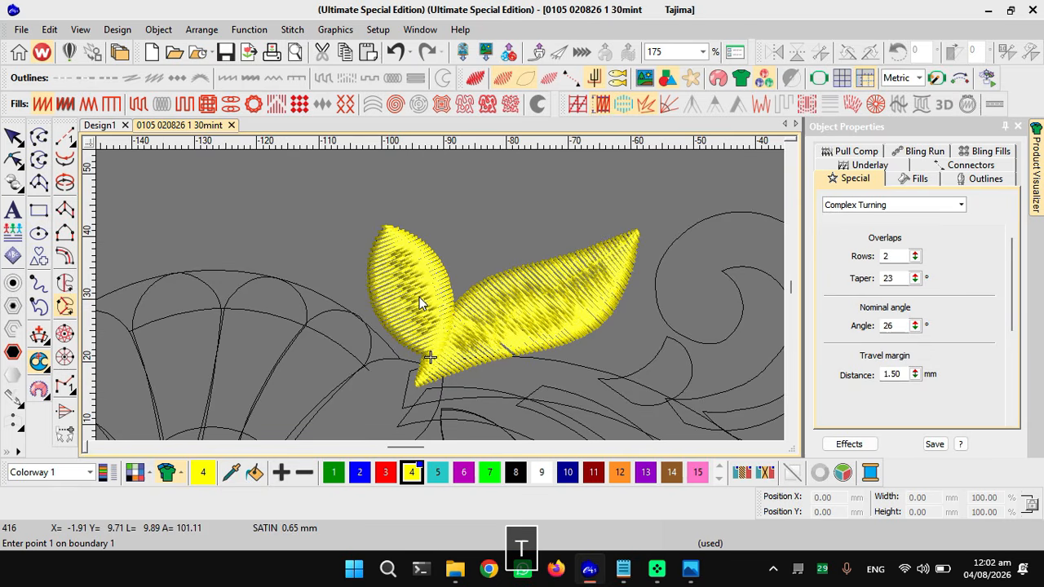
scroll(440, 295, down, 2)
scroll(448, 312, up, 3)
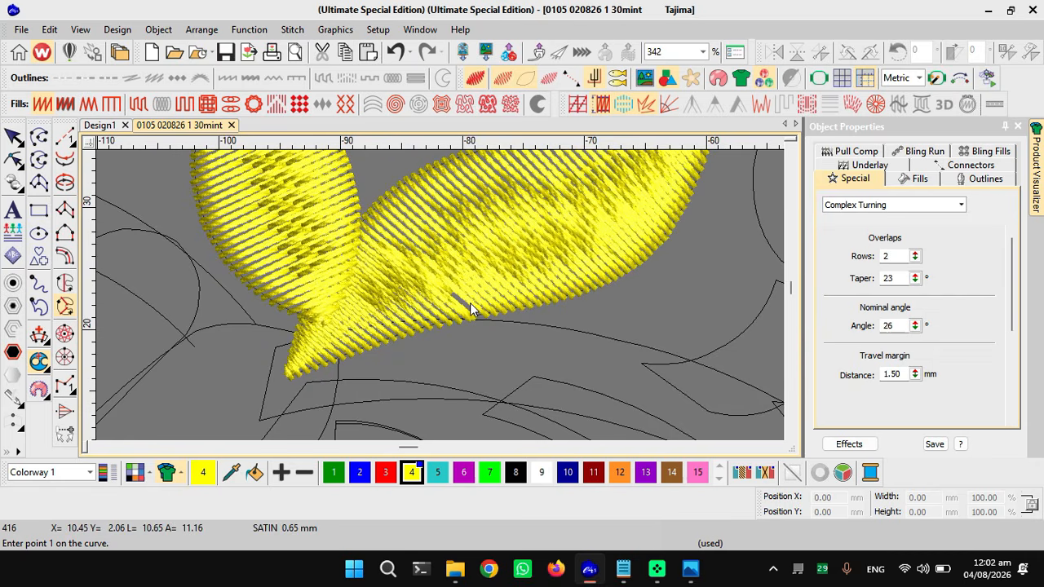
key(Escape)
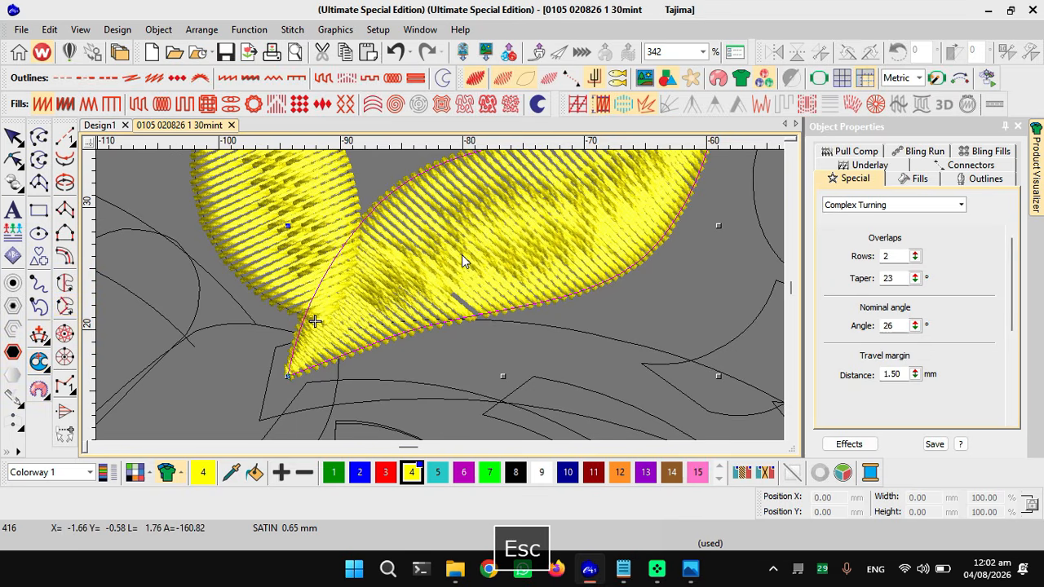
- Reshape the long leaf by adjusting its stitch angle line near the base
key(h)
drag(361, 247, 337, 282)
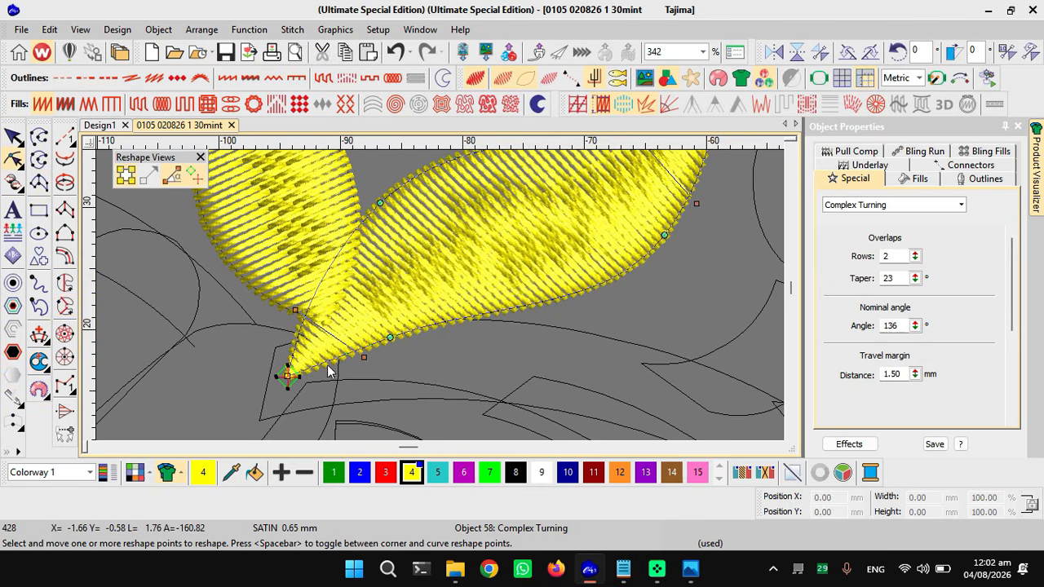
scroll(442, 296, down, 2)
scroll(471, 292, up, 1)
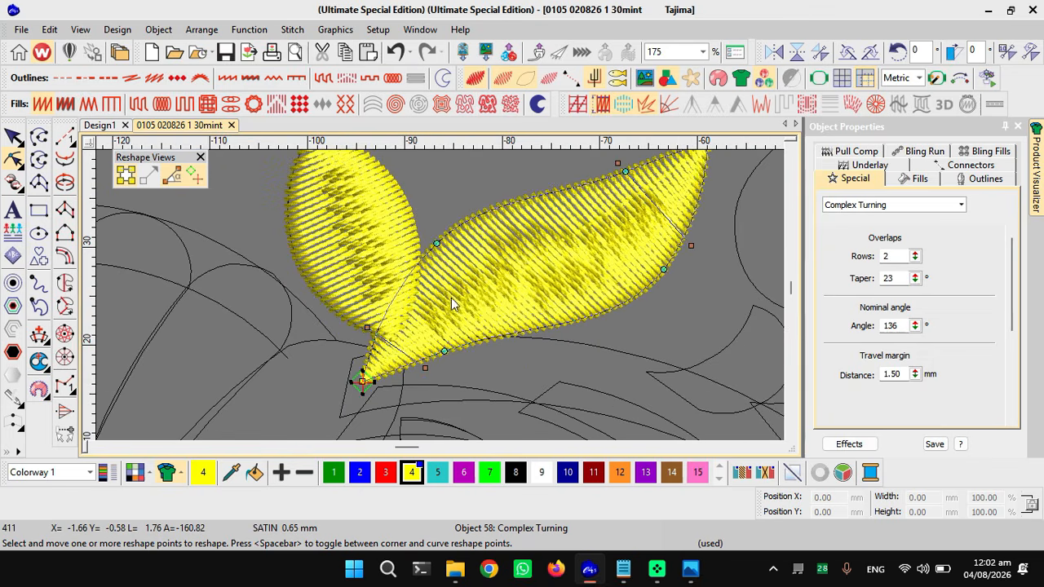
key(Escape)
scroll(440, 301, down, 1)
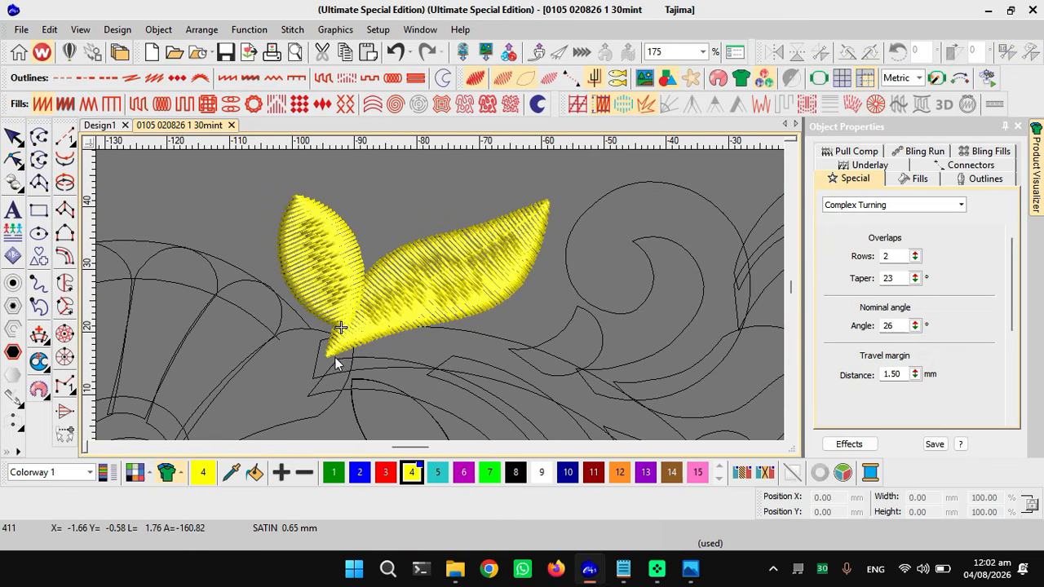
- Compare the two filled leaves with the floral artwork by showing and hiding the background picture
key(d)
scroll(451, 301, down, 1)
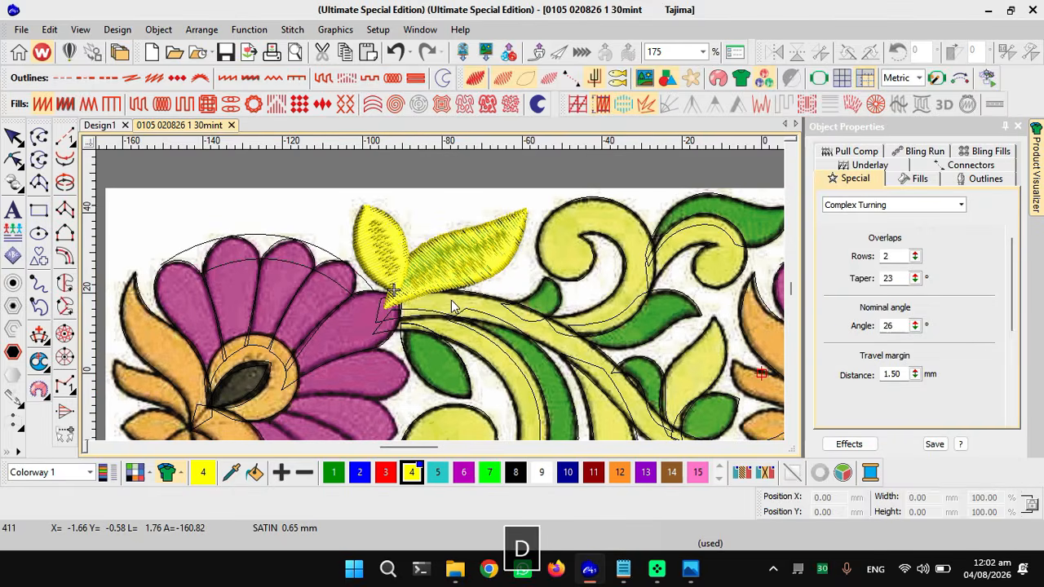
scroll(504, 314, down, 1)
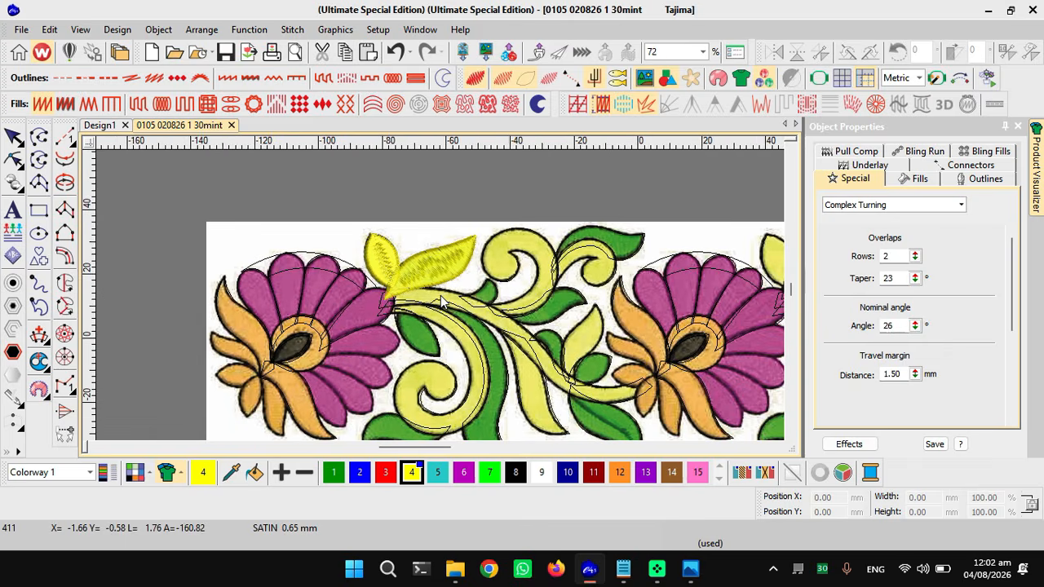
scroll(440, 295, up, 1)
scroll(426, 298, up, 2)
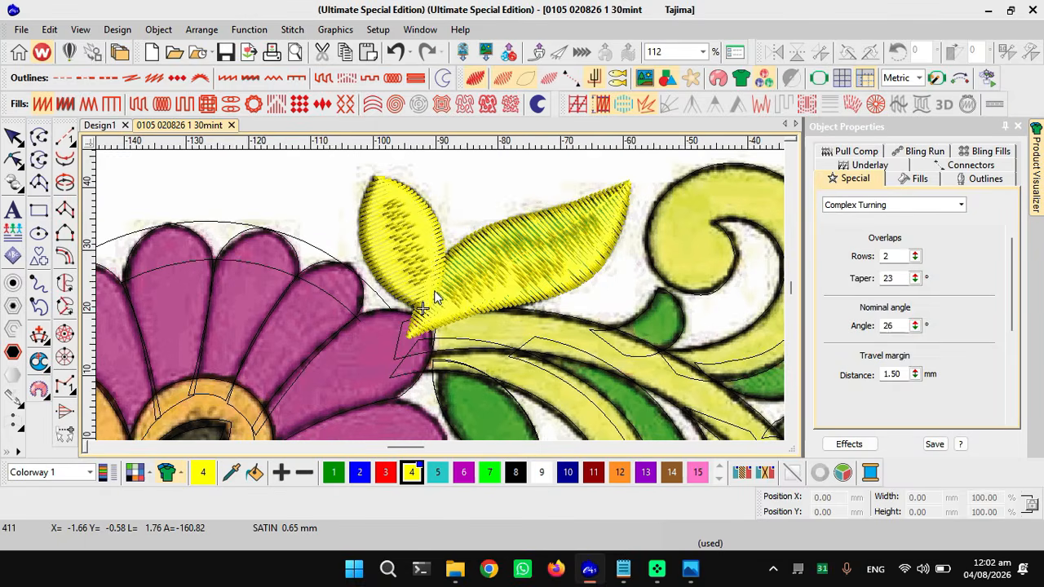
key(d)
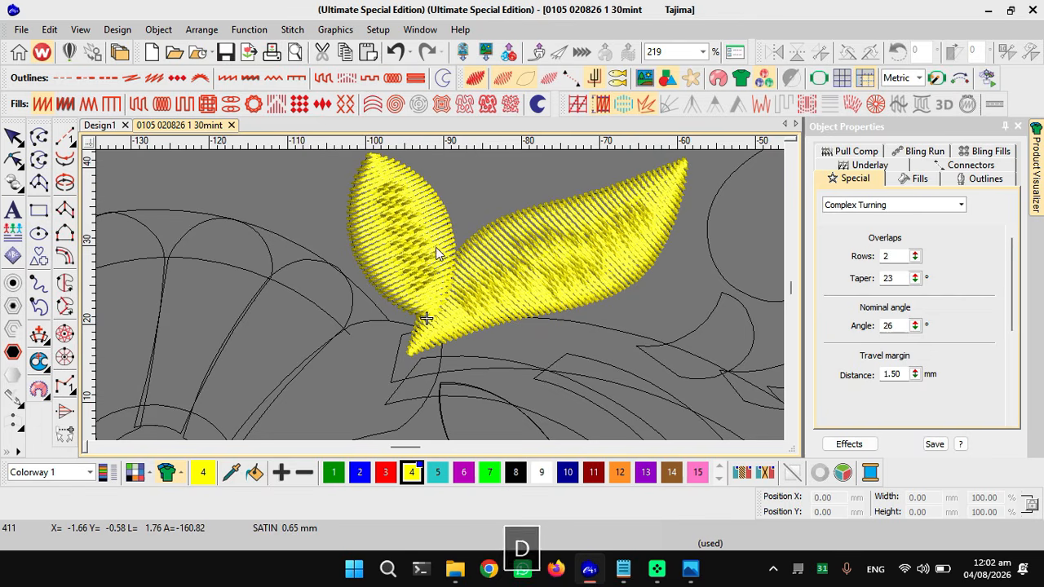
- Color the long leaf with green color 1, leaving the upright leaf in yellow color 4
click(438, 245)
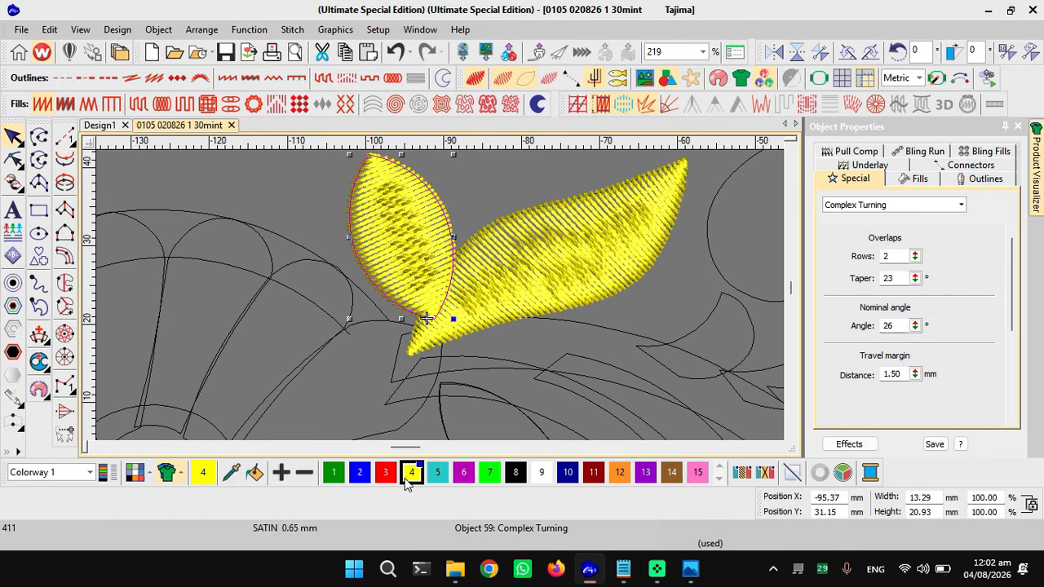
click(385, 472)
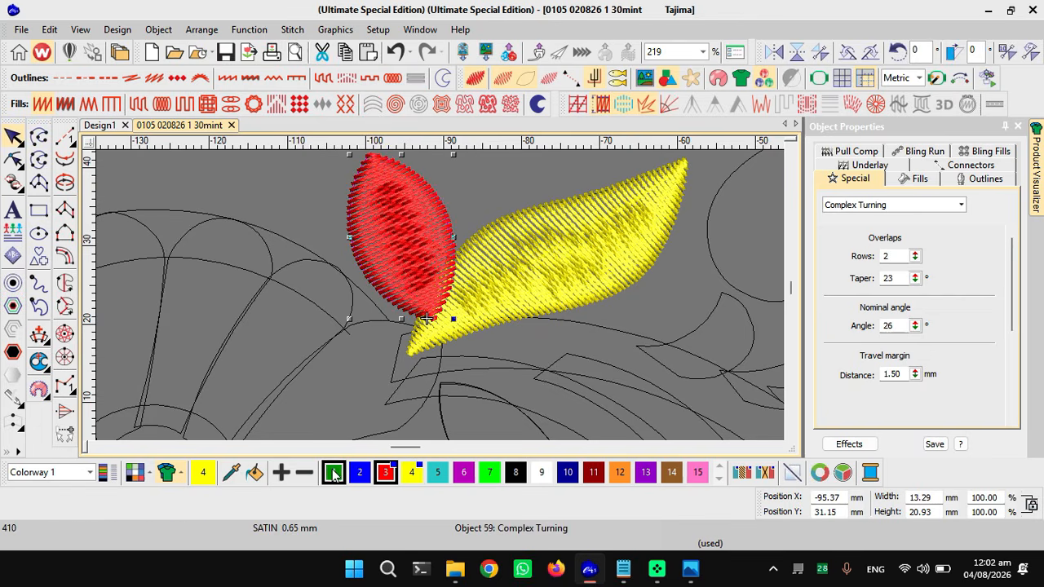
key(d)
key(s)
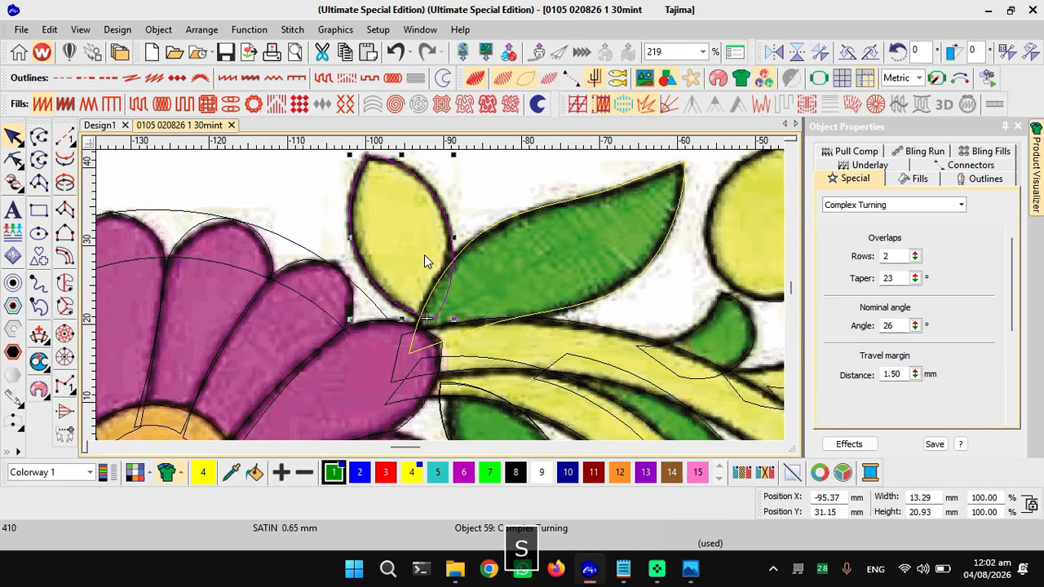
key(s)
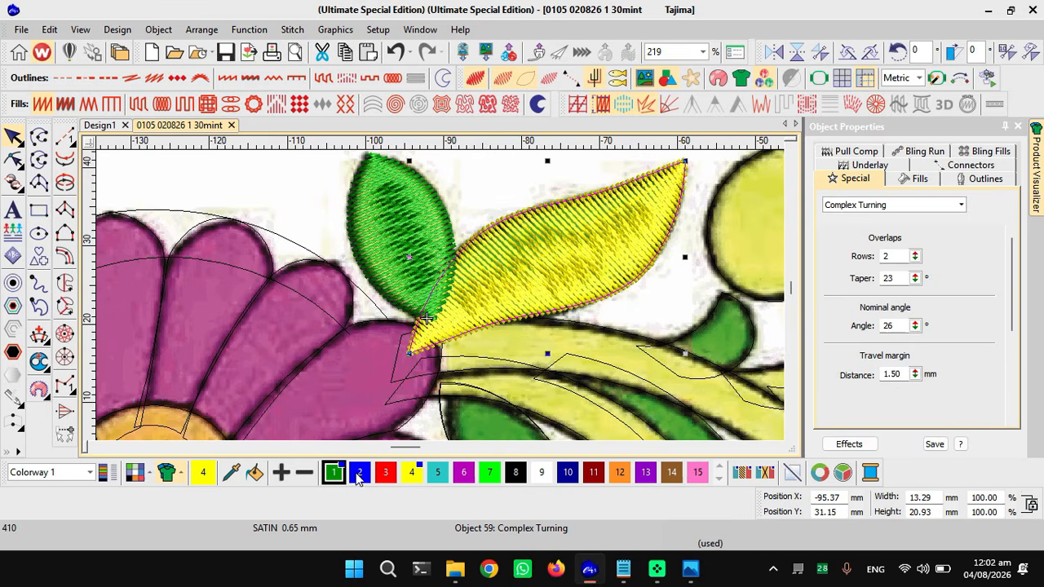
click(421, 307)
click(441, 304)
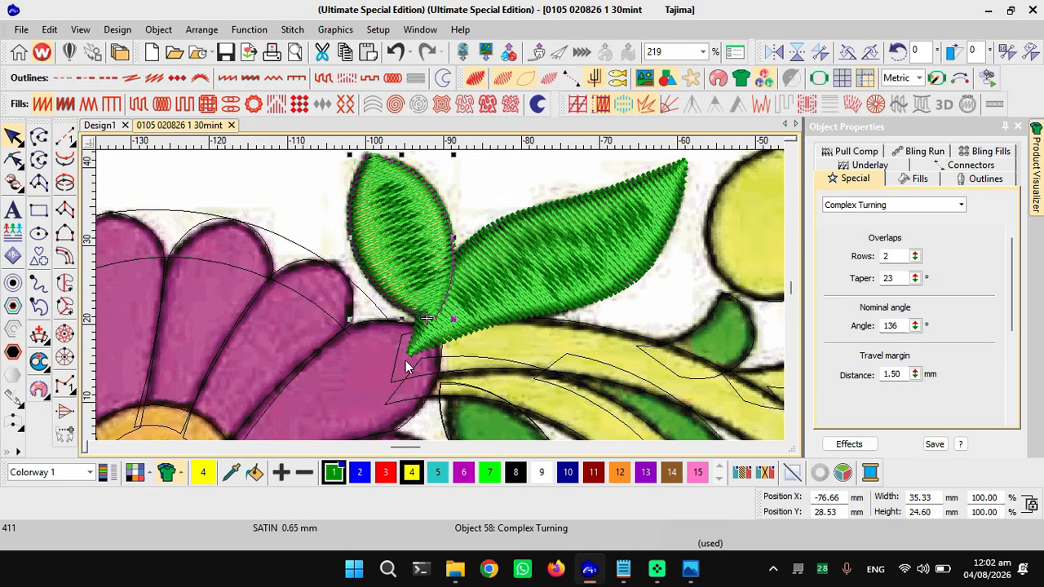
key(Escape)
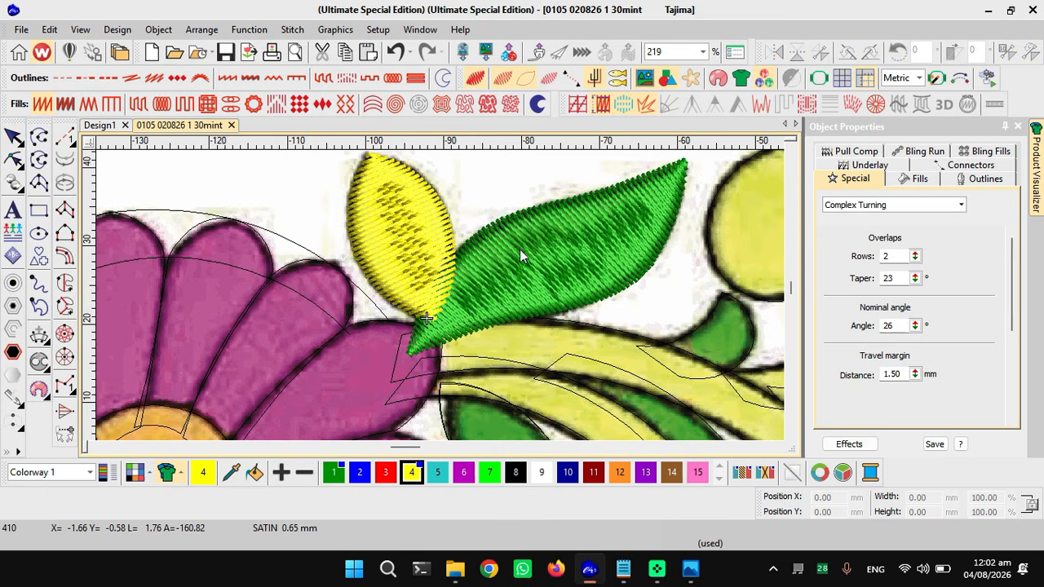
- Try moving the upright leaf to the start of the stitching sequence by cutting and pasting it, and undo the move
click(403, 231)
key(ctrl+x)
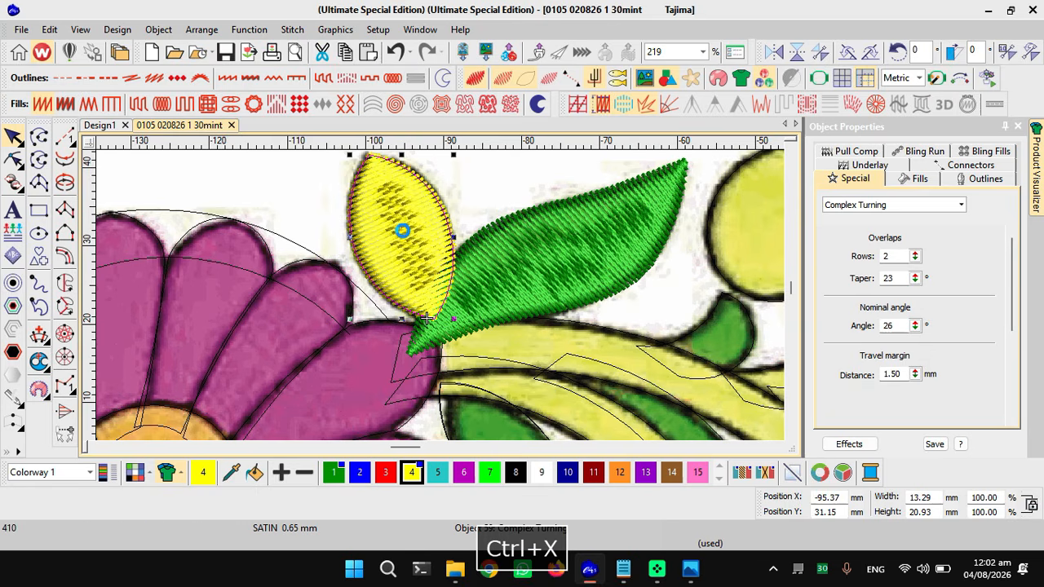
key(Home)
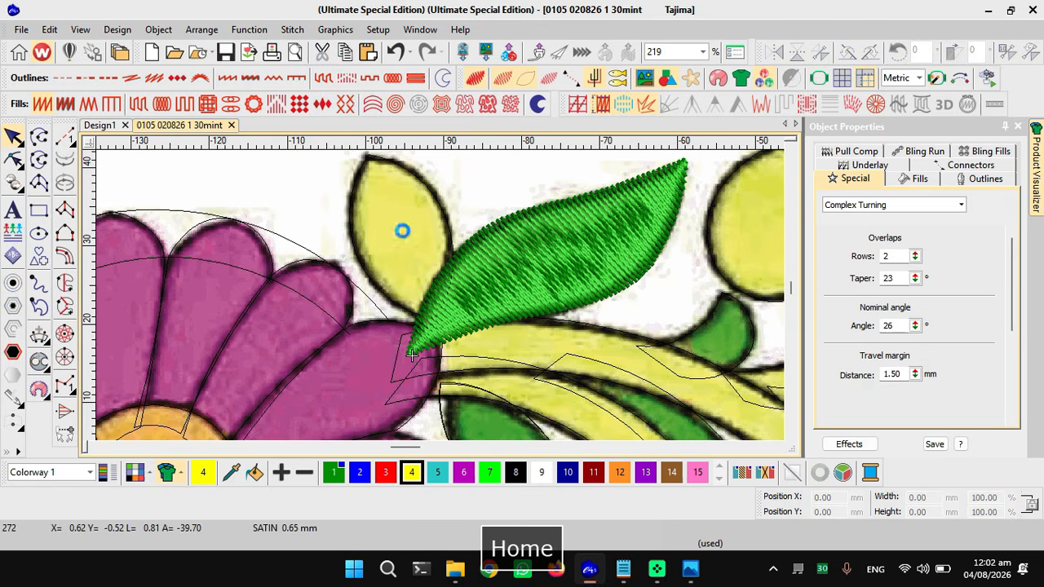
key(ctrl+v)
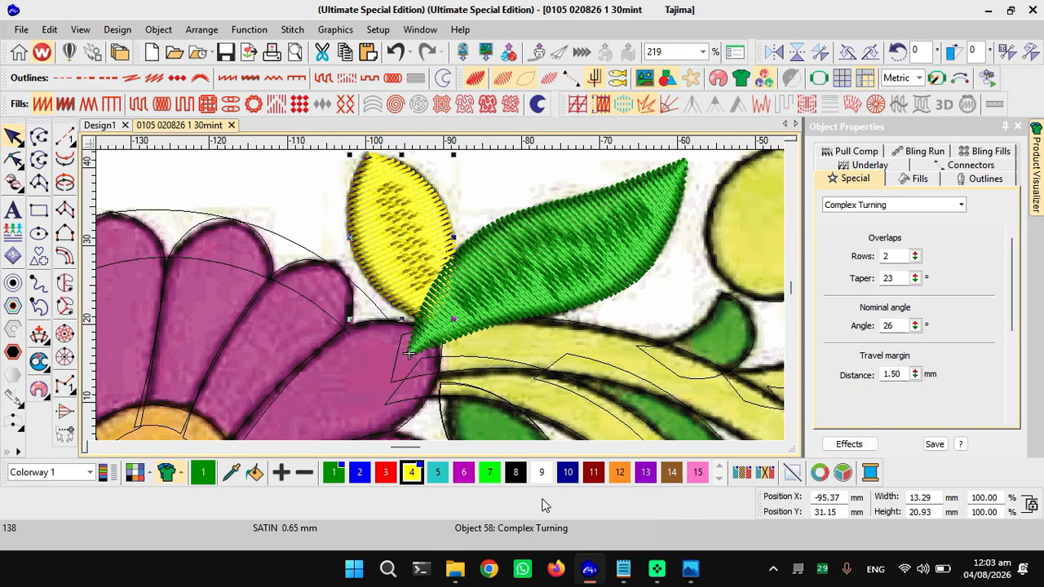
key(End)
key(Escape)
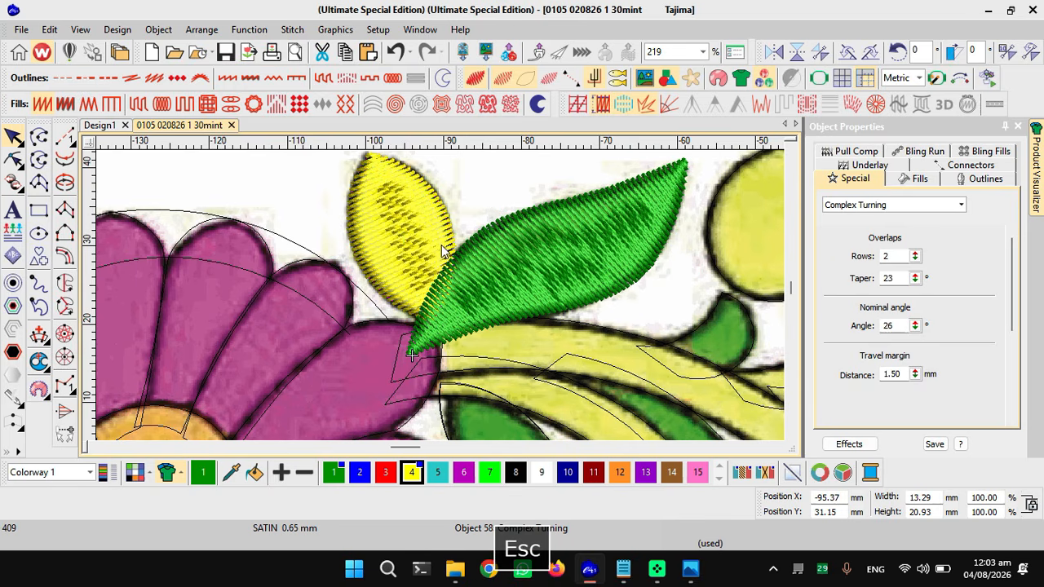
key(ctrl+z)
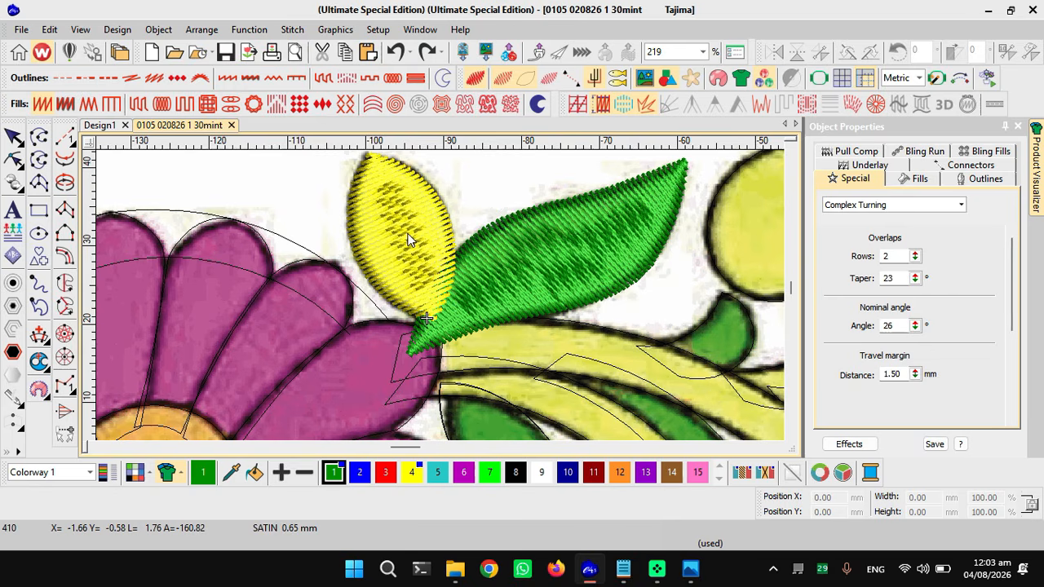
- Cut the green long leaf and paste it back so it stitches after the upright leaf and overlaps its base
click(543, 272)
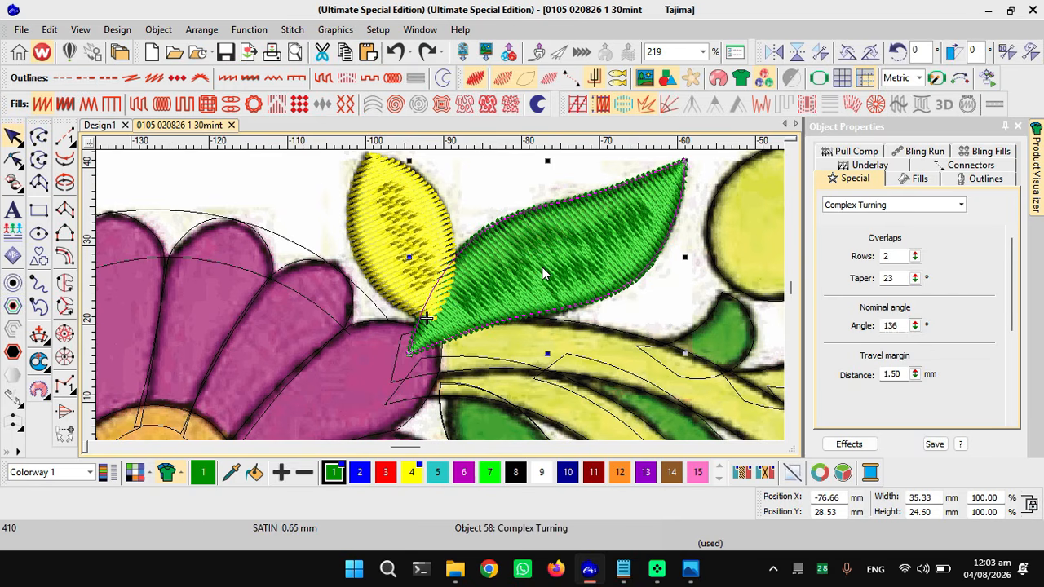
key(ctrl+x)
key(ctrl+v)
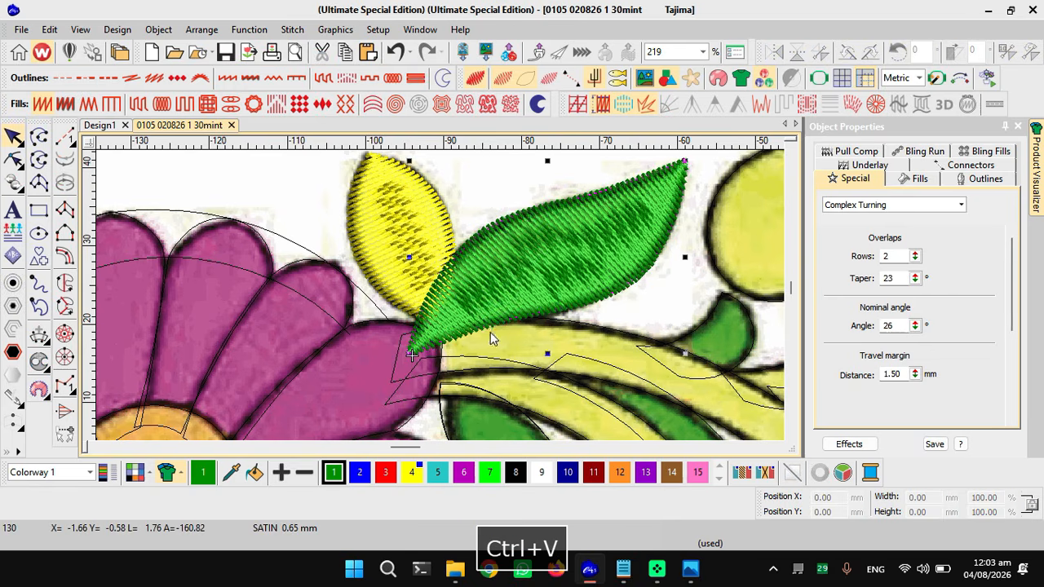
scroll(473, 318, down, 1)
scroll(449, 288, down, 1)
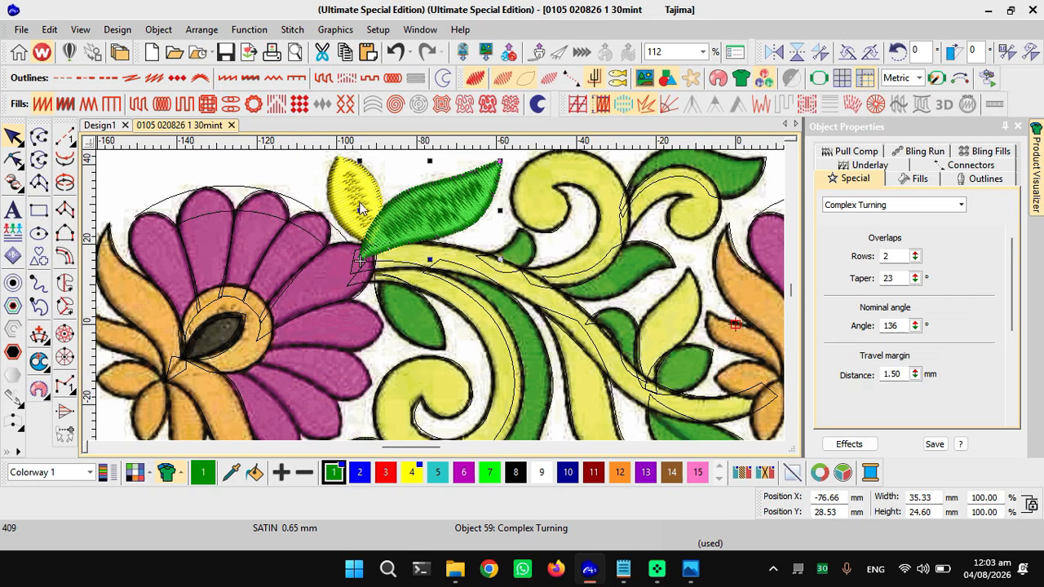
scroll(380, 271, down, 3)
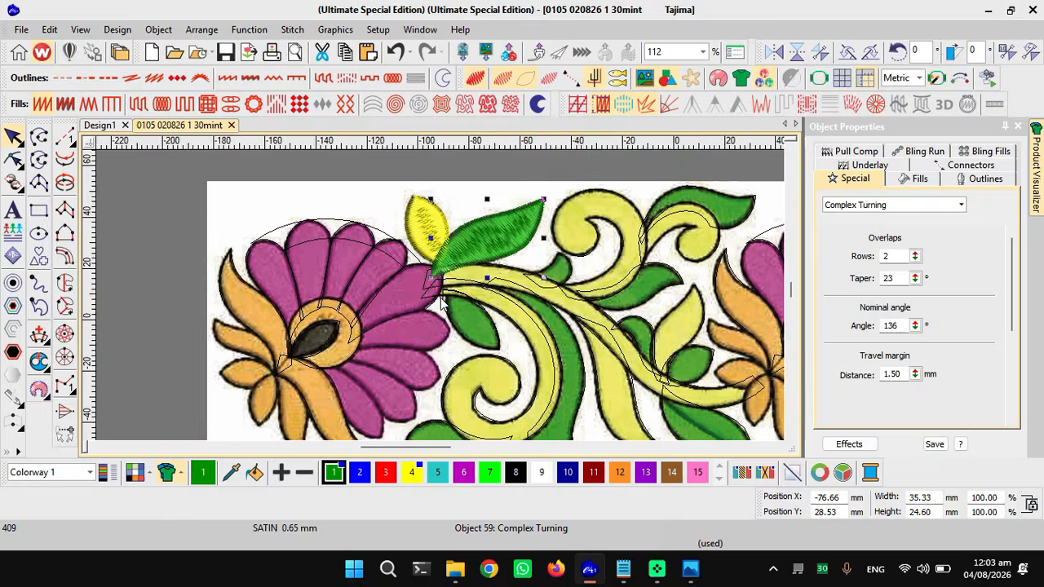
scroll(441, 302, up, 4)
scroll(441, 303, up, 1)
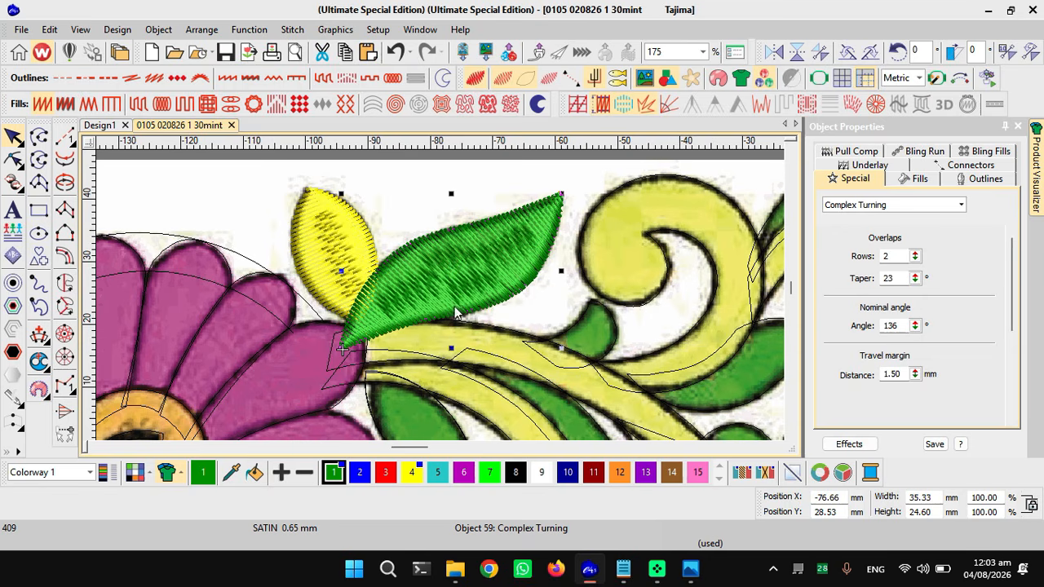
scroll(444, 303, down, 3)
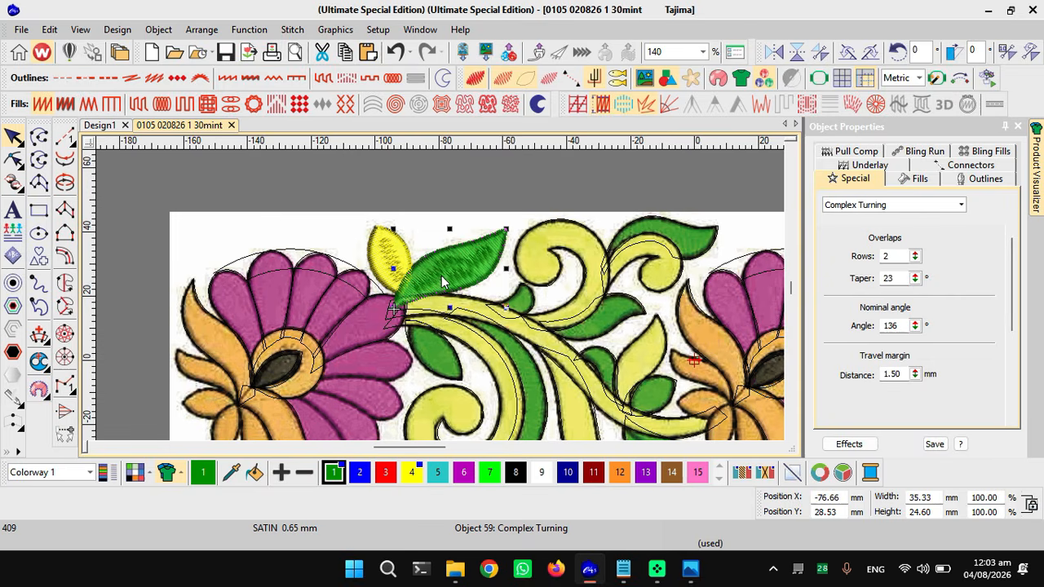
scroll(441, 285, up, 5)
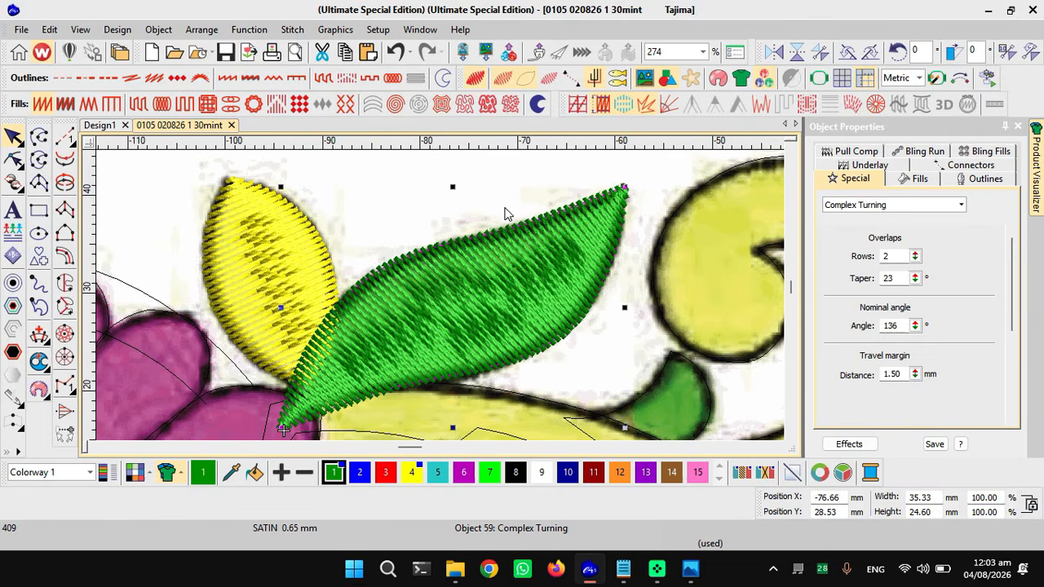
- Convert the green long leaf to a vector with no fill and a black outline
click(444, 79)
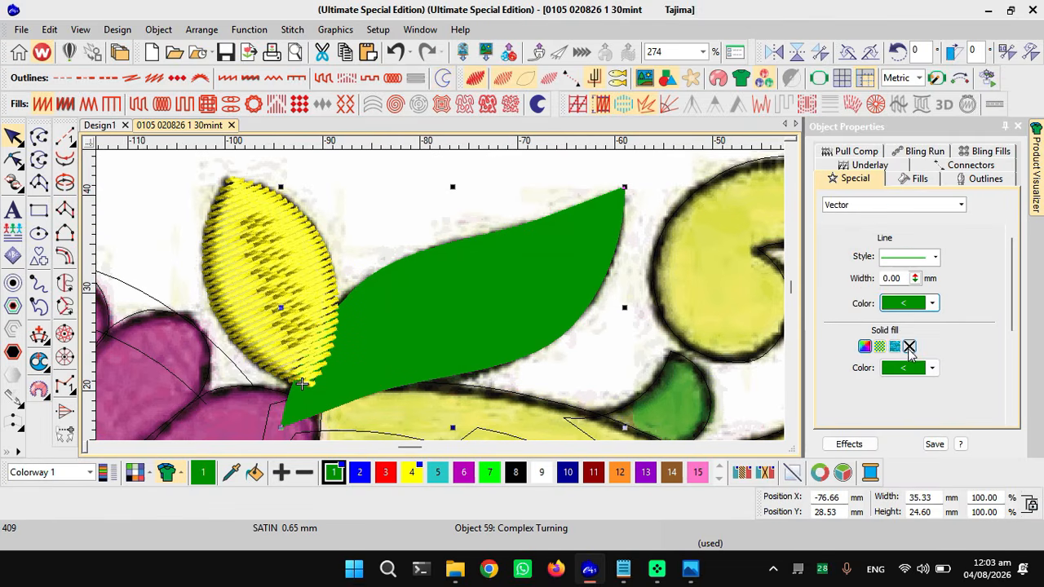
click(909, 347)
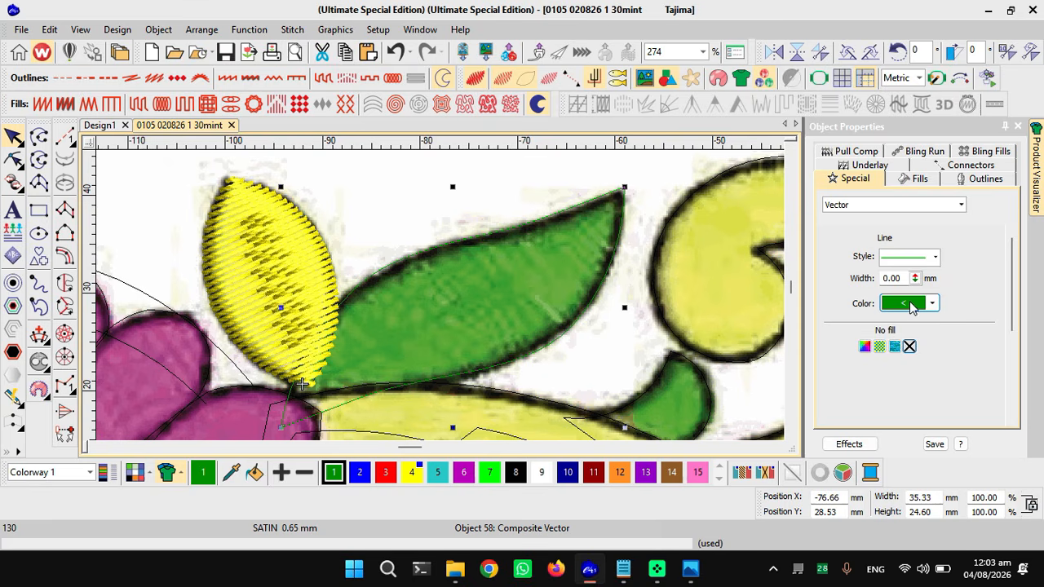
click(932, 303)
click(889, 325)
key(Escape)
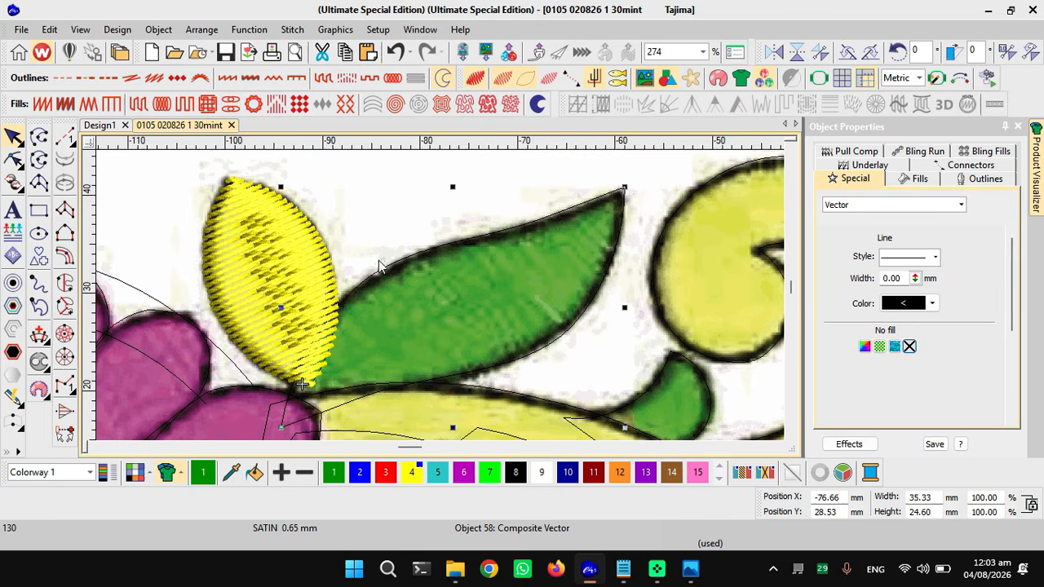
click(65, 306)
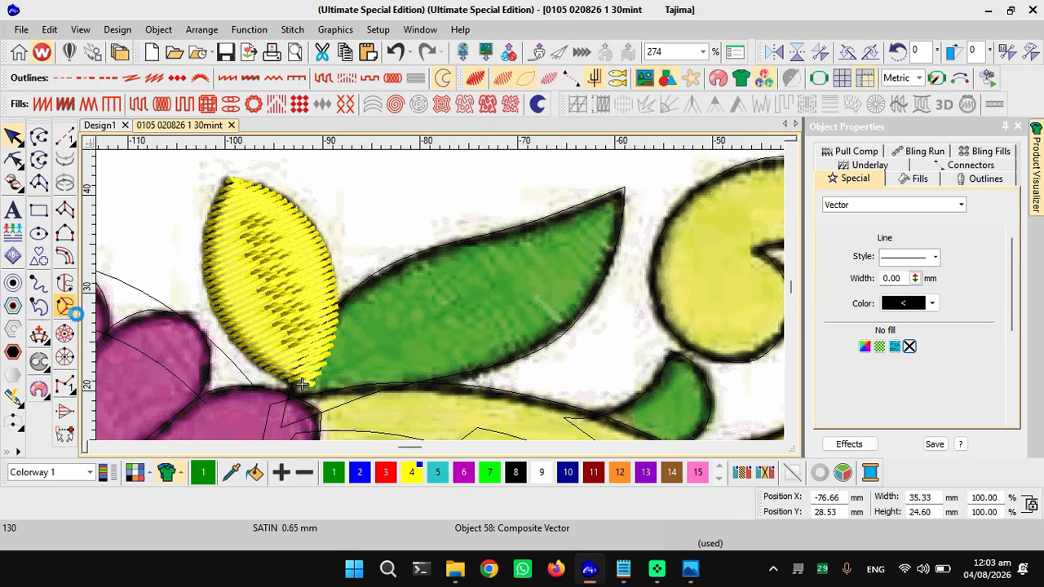
click(471, 289)
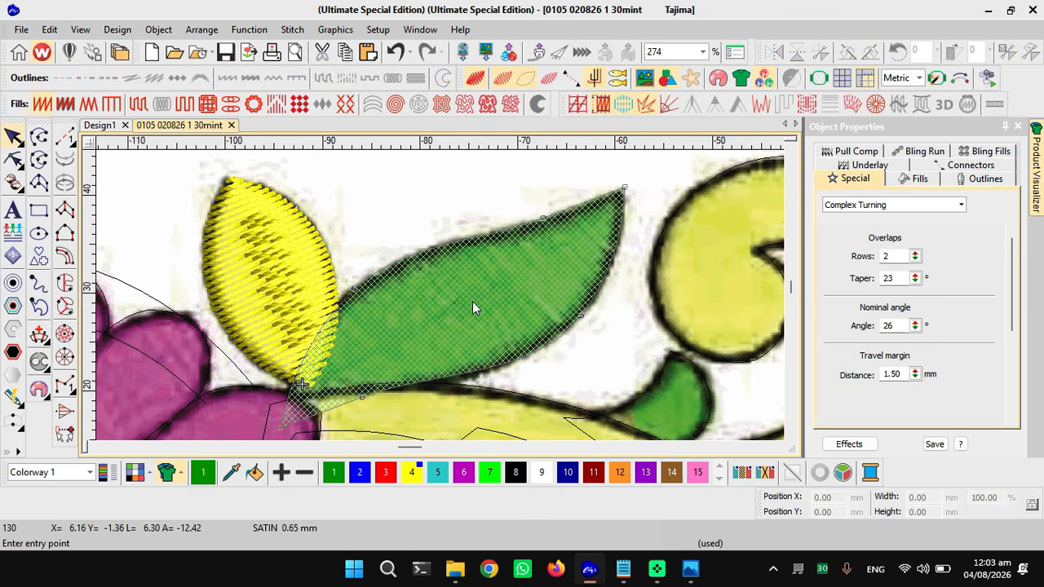
key(d)
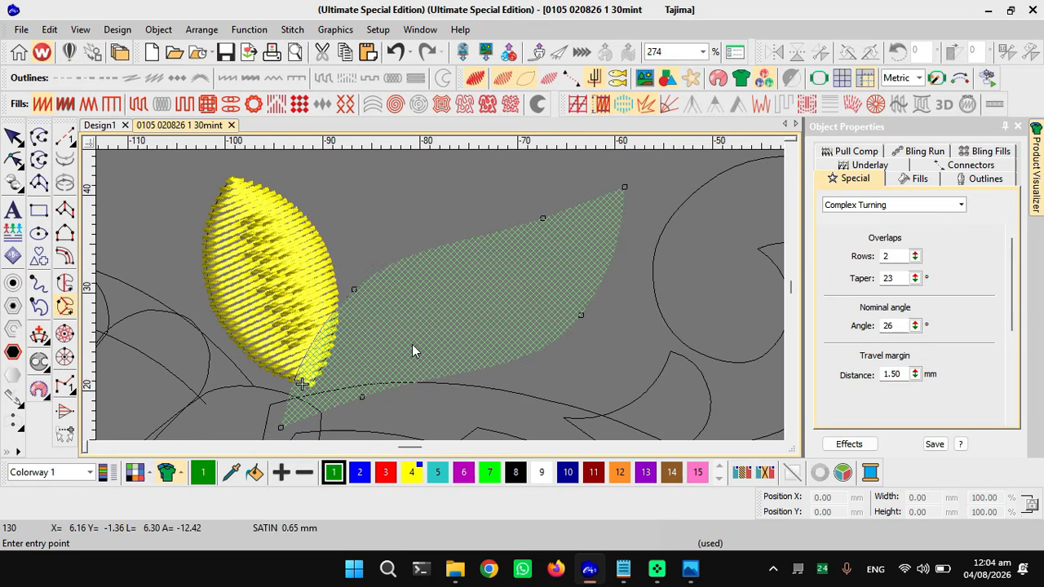
scroll(412, 349, down, 5)
key(d)
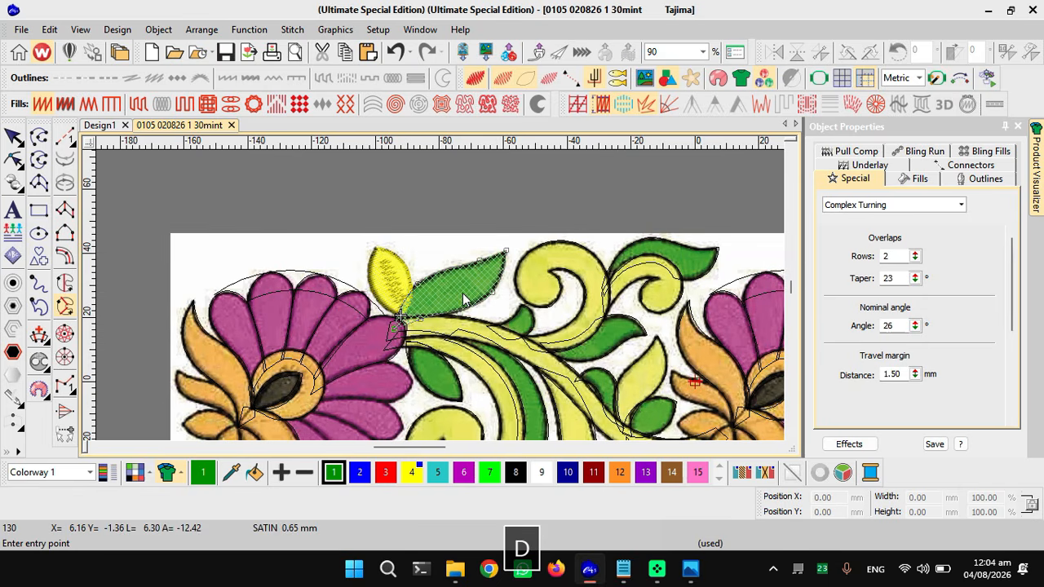
key(Escape)
scroll(501, 308, down, 4)
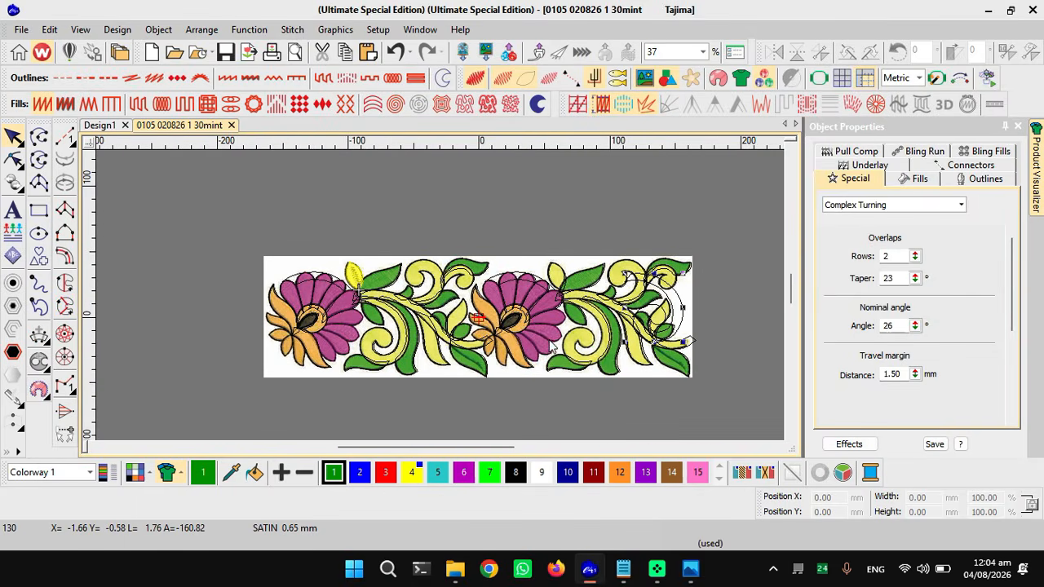
key(ctrl+z)
key(Escape)
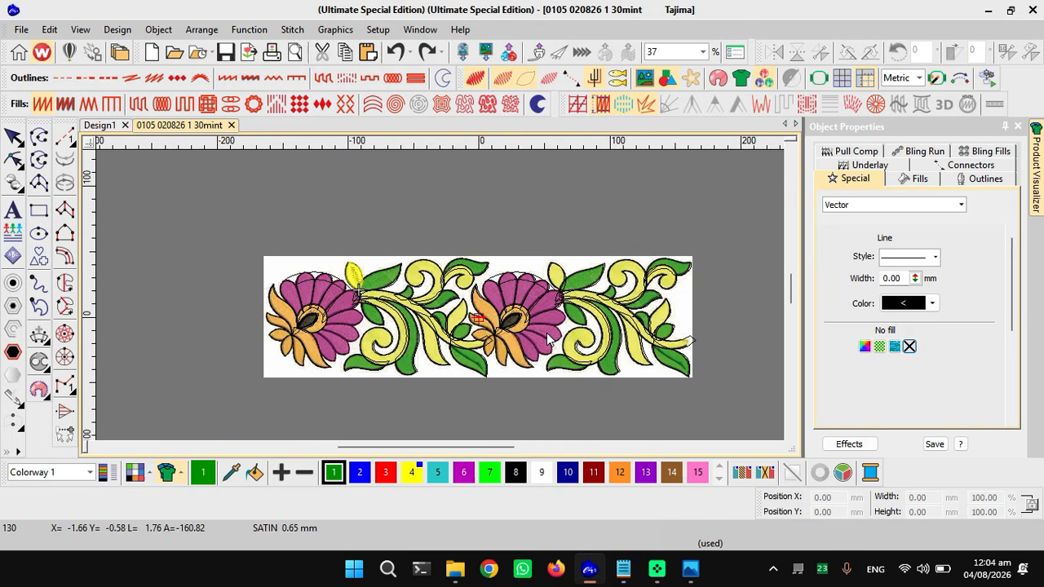
- Unlock the background artwork, group the entire design with it, and undo a trial move of the group
key(shift+k)
key(ctrl+a)
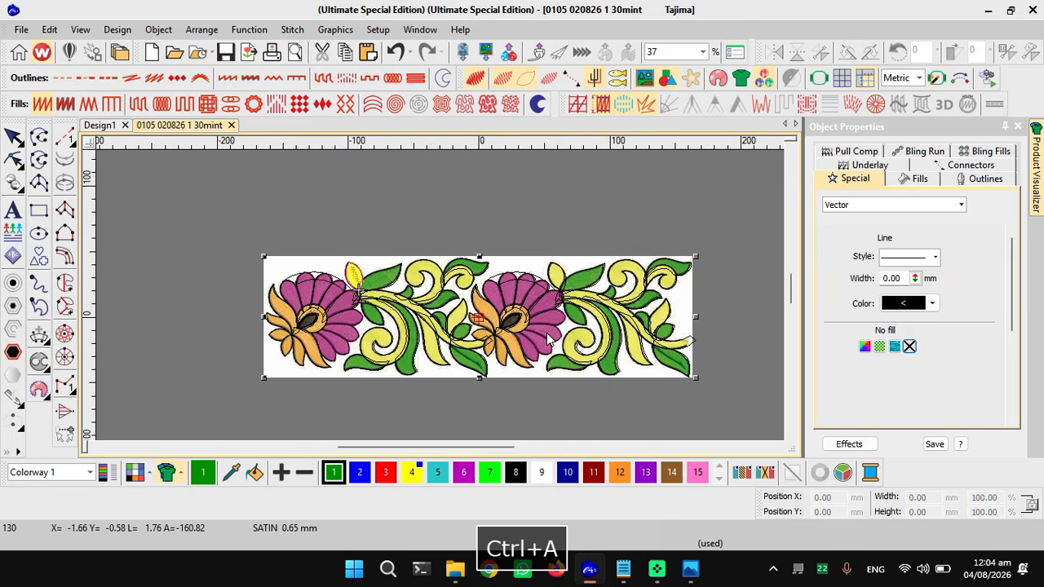
scroll(443, 303, down, 2)
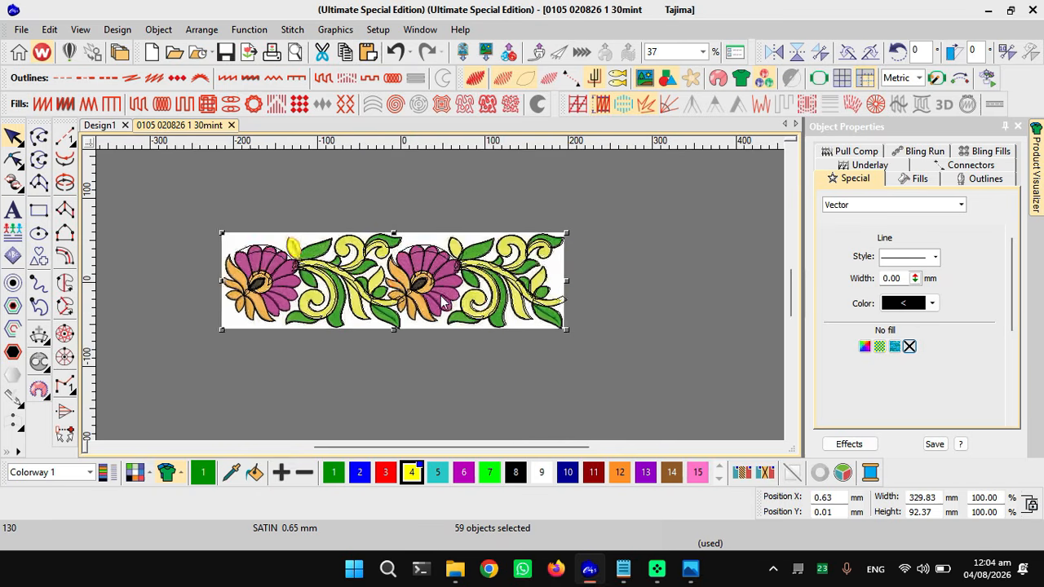
key(ctrl+g)
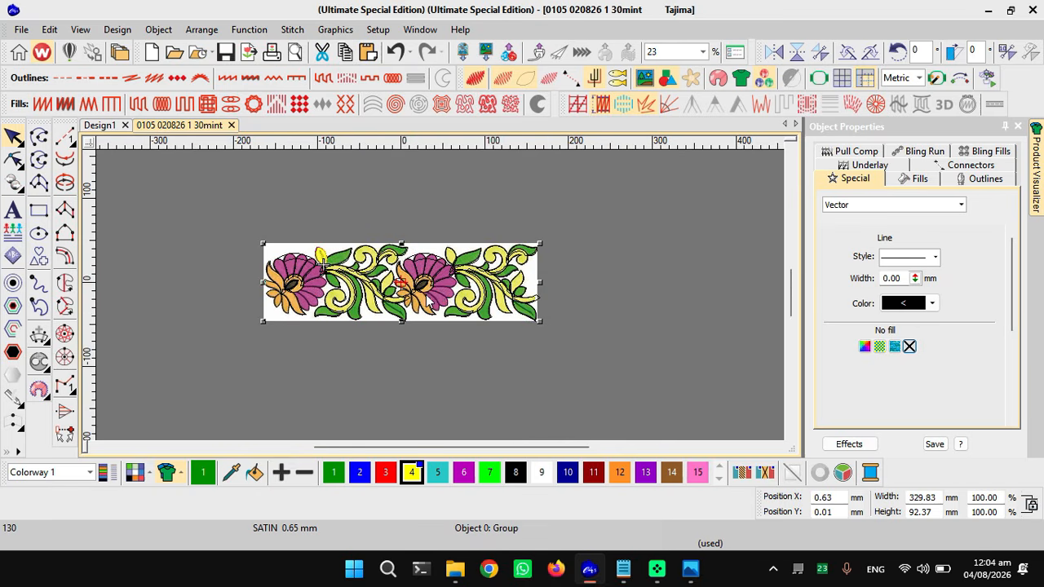
drag(424, 301, 599, 302)
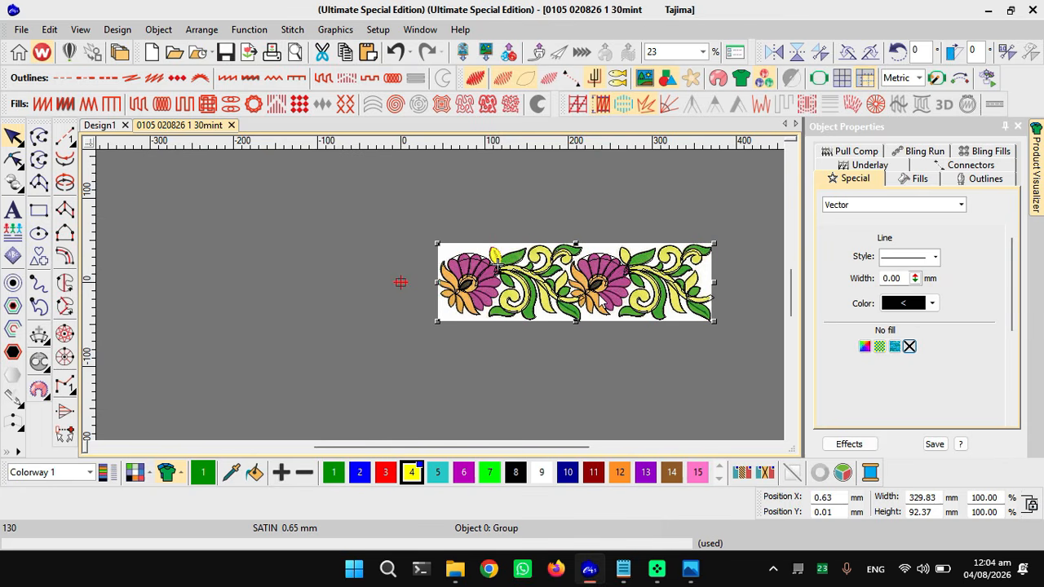
key(ctrl+z)
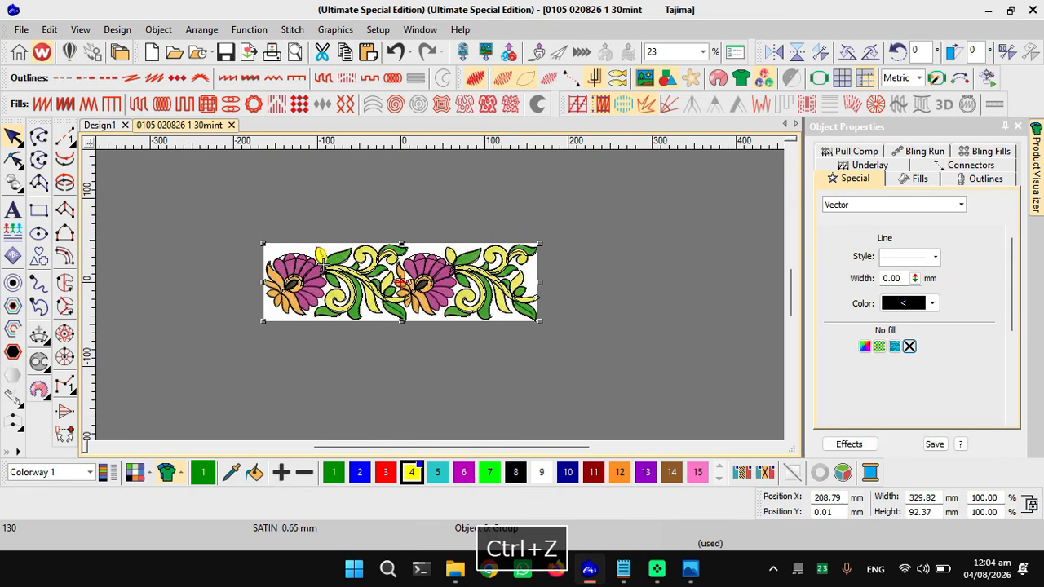
- Cut the whole grouped design and paste it into a new blank design
key(Escape)
key(ctrl+a)
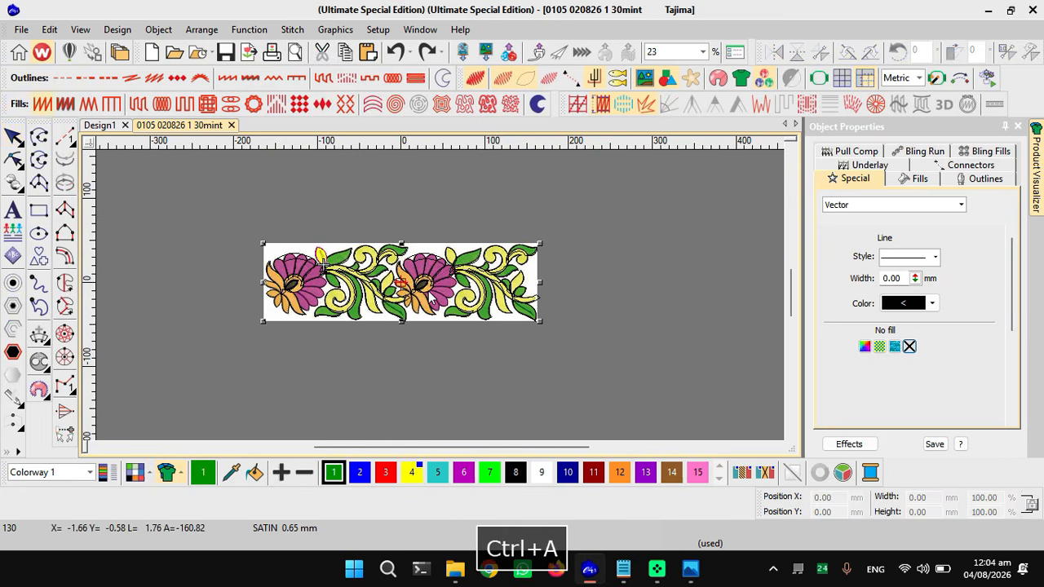
key(ctrl+x)
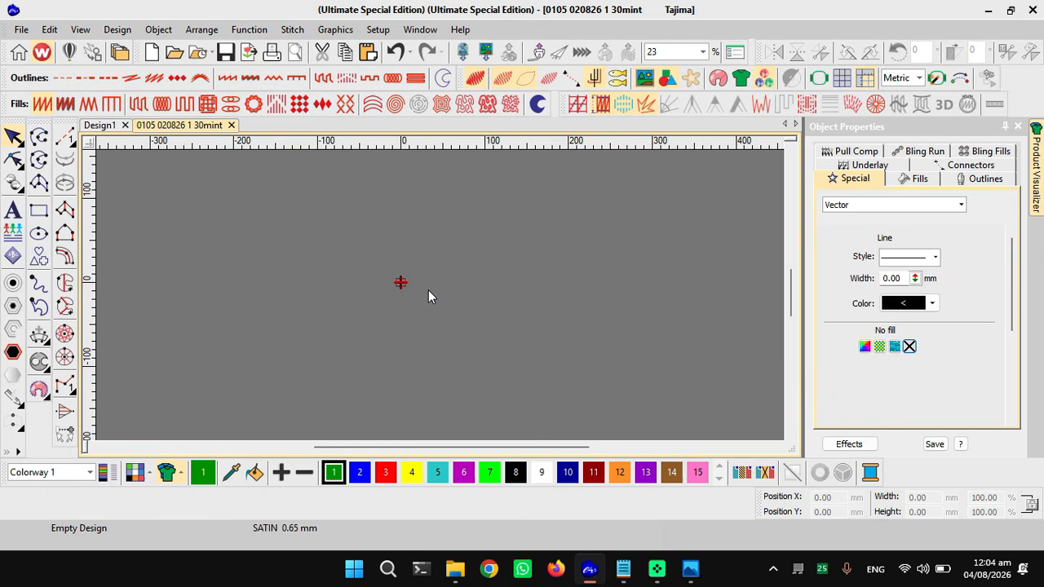
key(ctrl+n)
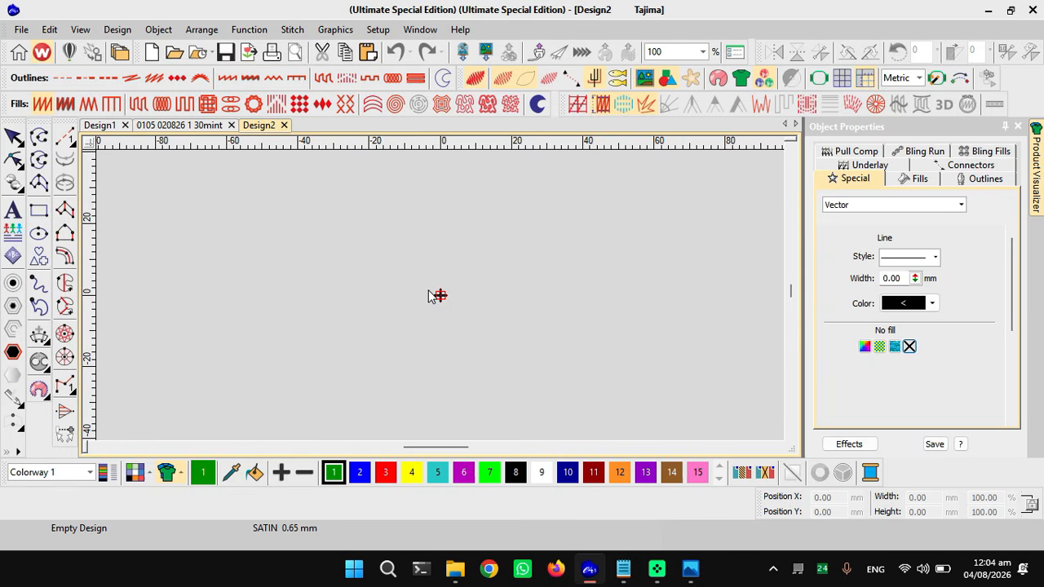
key(ctrl+v)
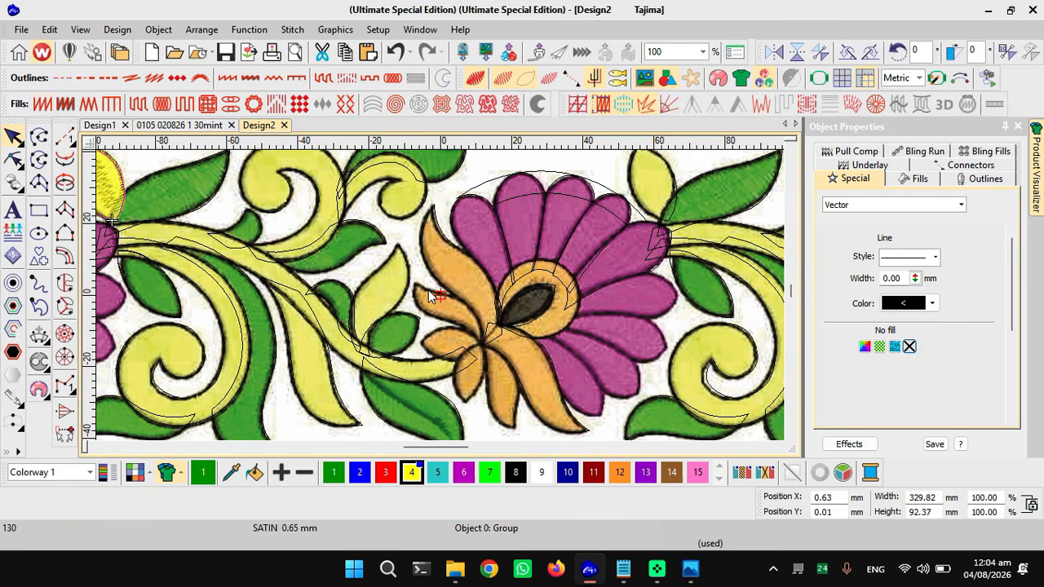
key(F2)
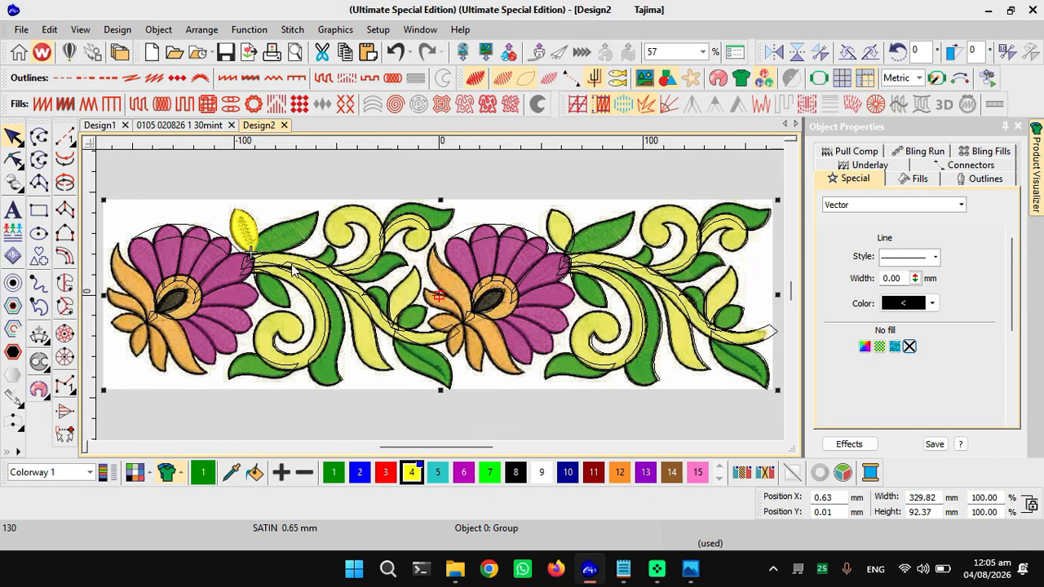
scroll(283, 256, up, 2)
scroll(445, 292, up, 2)
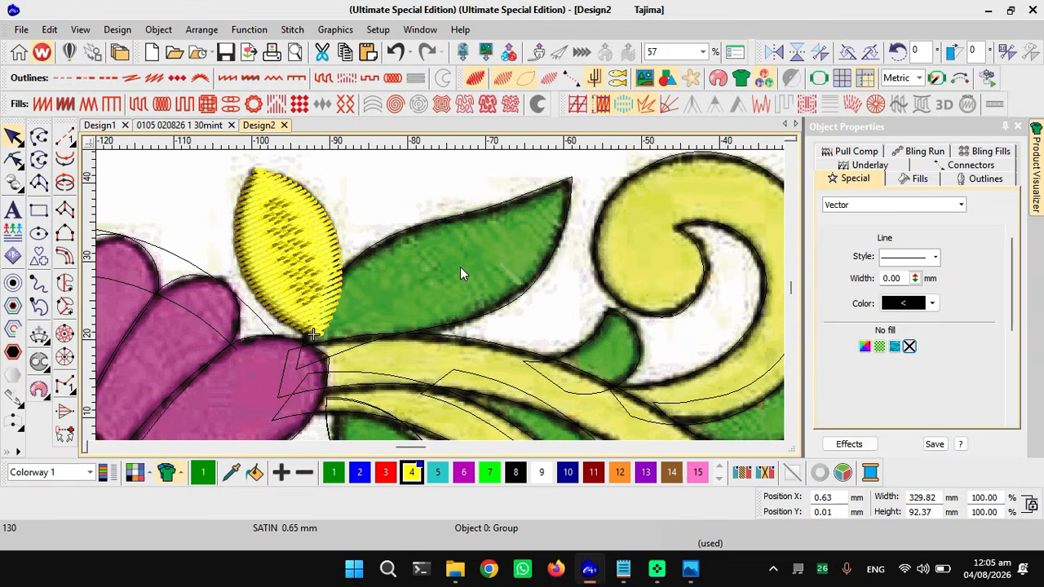
click(190, 125)
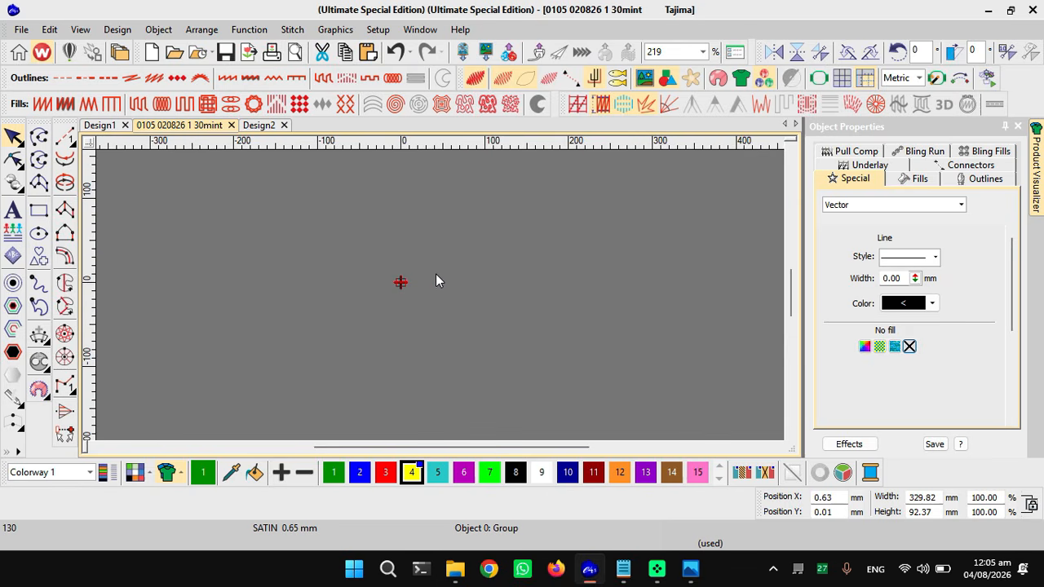
key(F2)
key(ctrl+z)
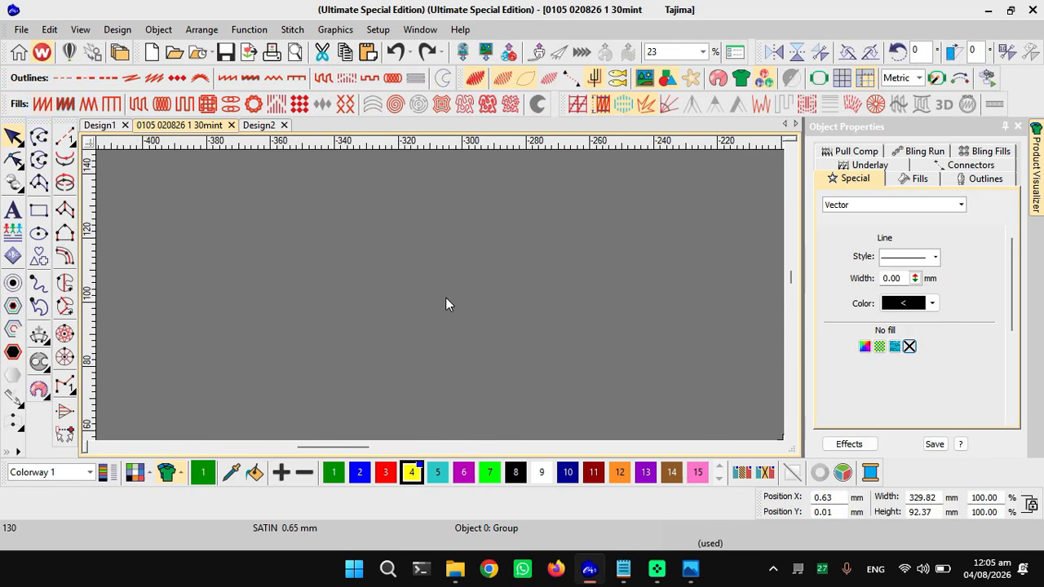
key(F2)
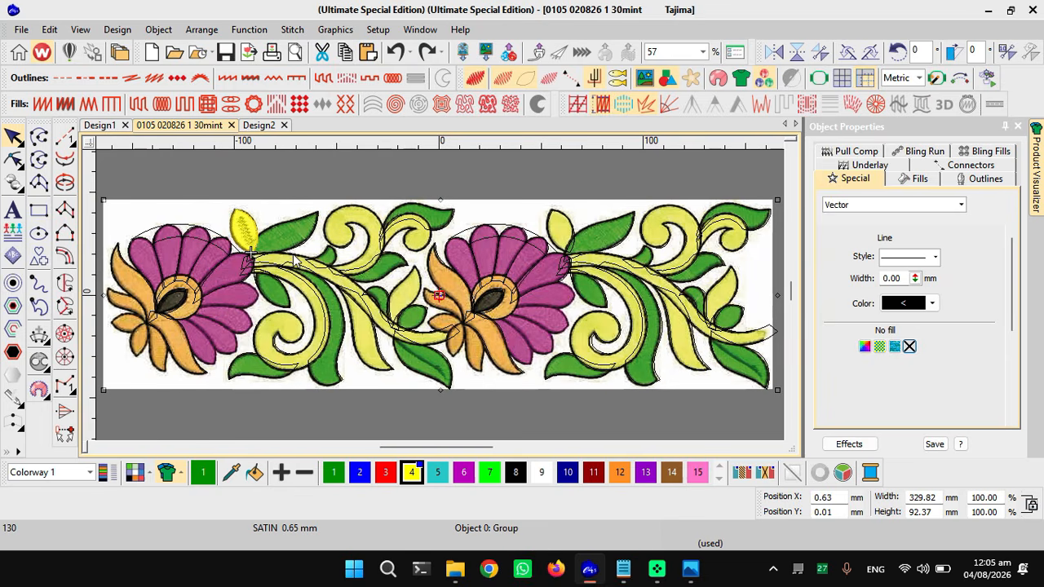
- Ungroup the design and start converting the long leaf's vector outline to a Complex Turning fill
key(ctrl+u)
click(281, 257)
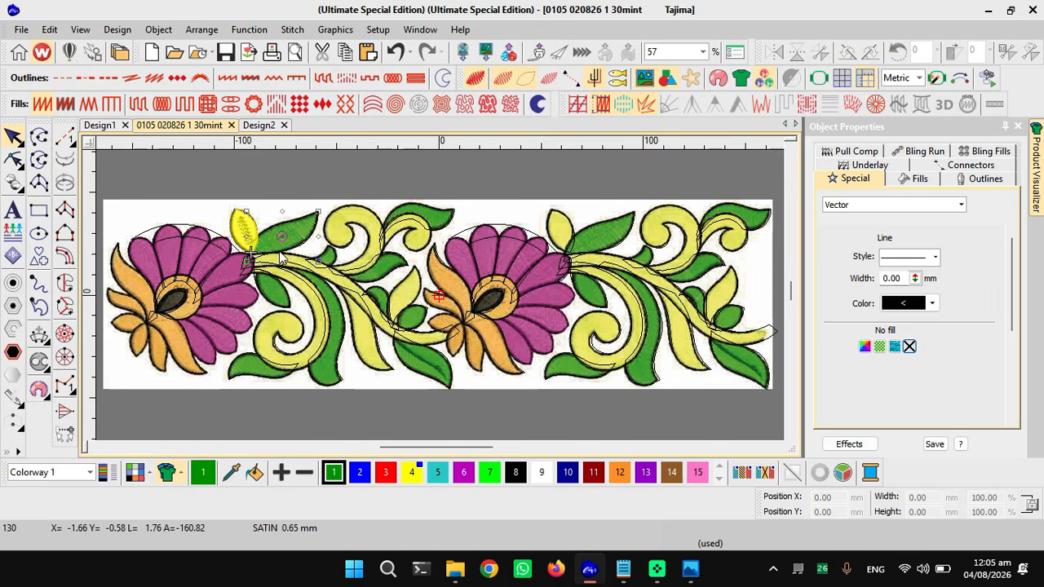
click(70, 303)
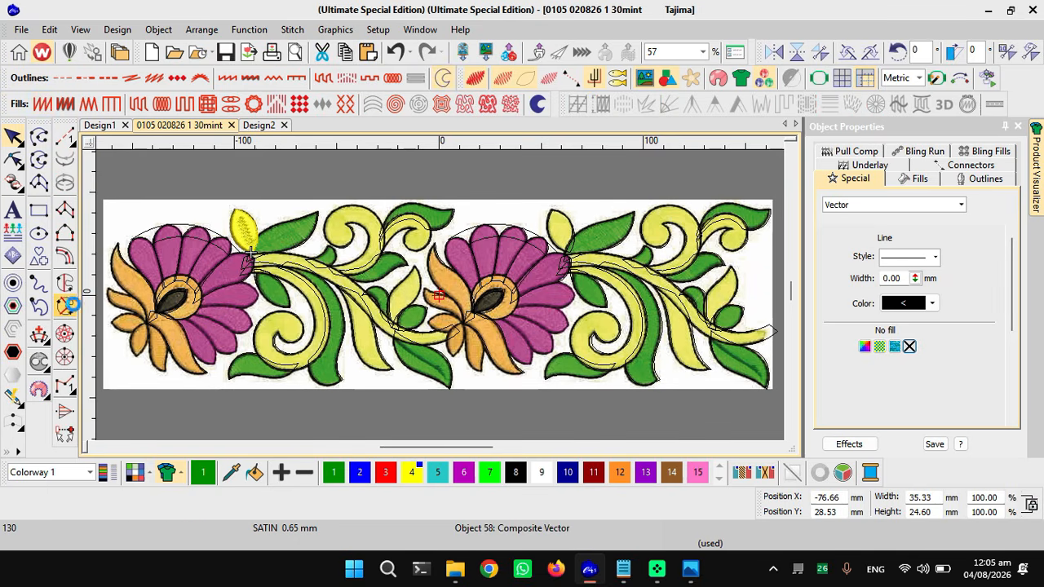
click(285, 254)
scroll(286, 253, up, 2)
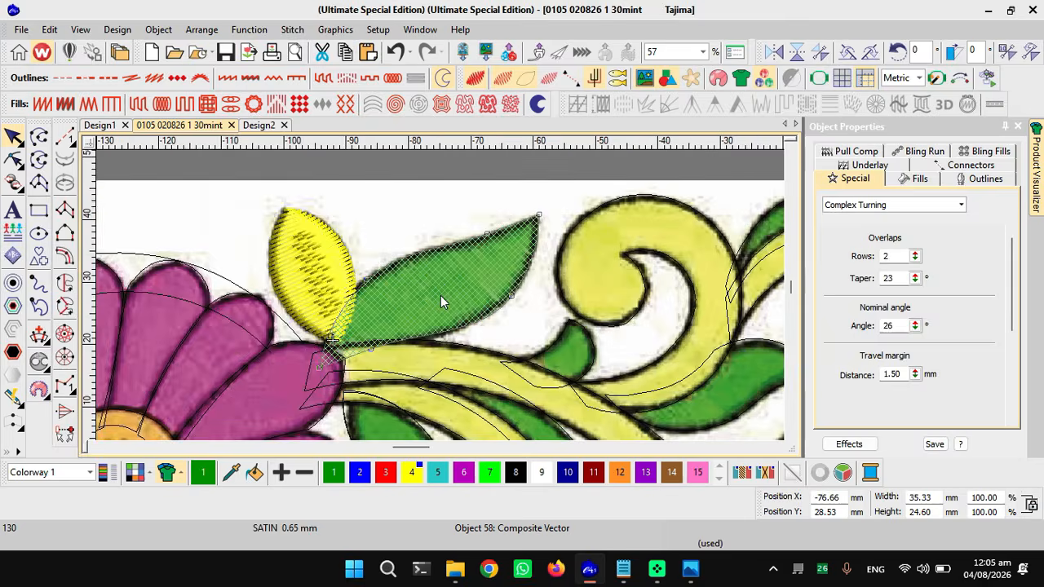
scroll(440, 295, up, 3)
- Hide the background artwork and view the border's vector outlines on their own
key(d)
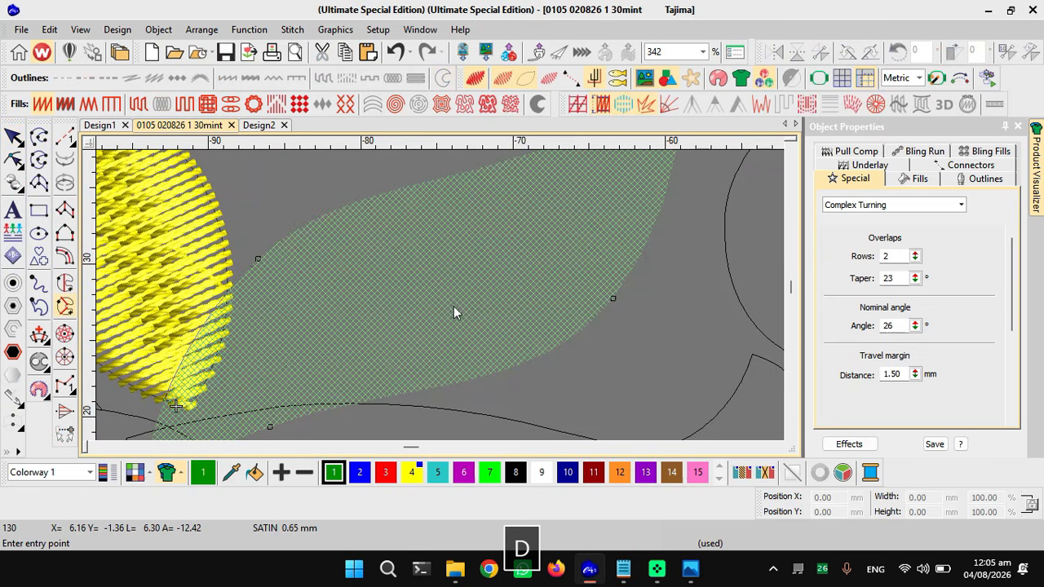
scroll(433, 290, down, 2)
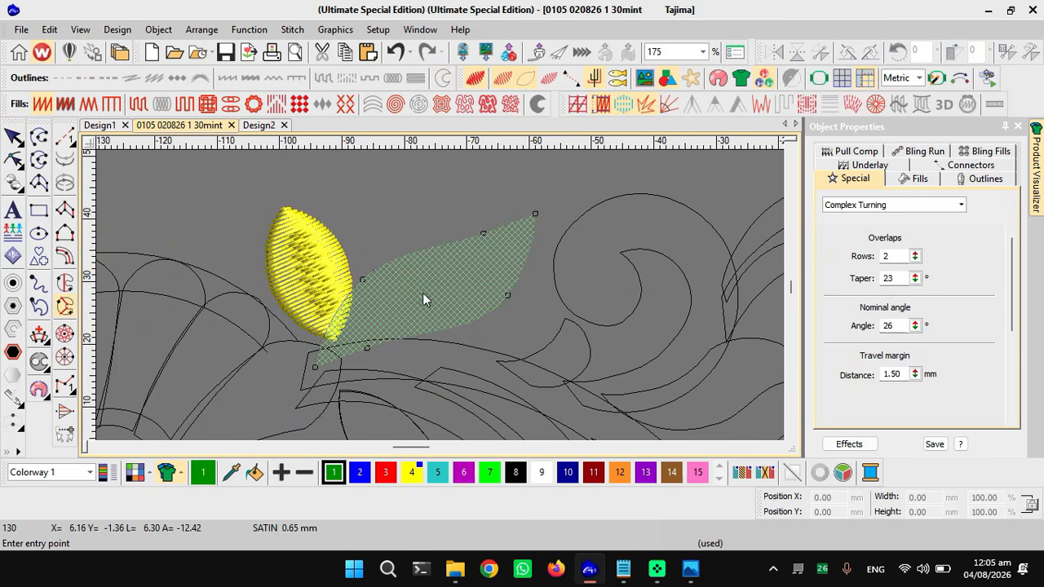
scroll(441, 296, down, 2)
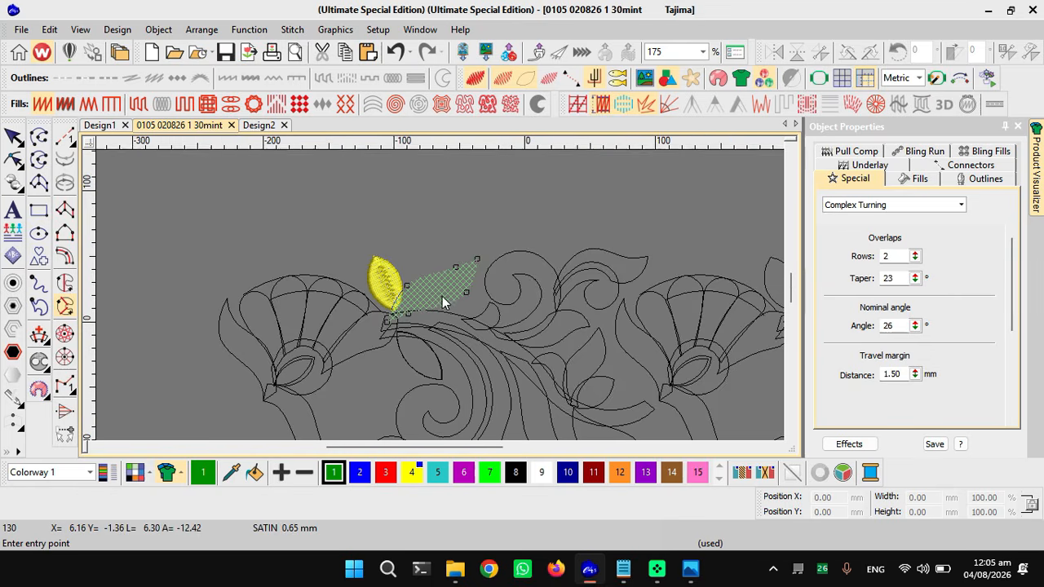
scroll(440, 295, down, 2)
scroll(440, 295, up, 1)
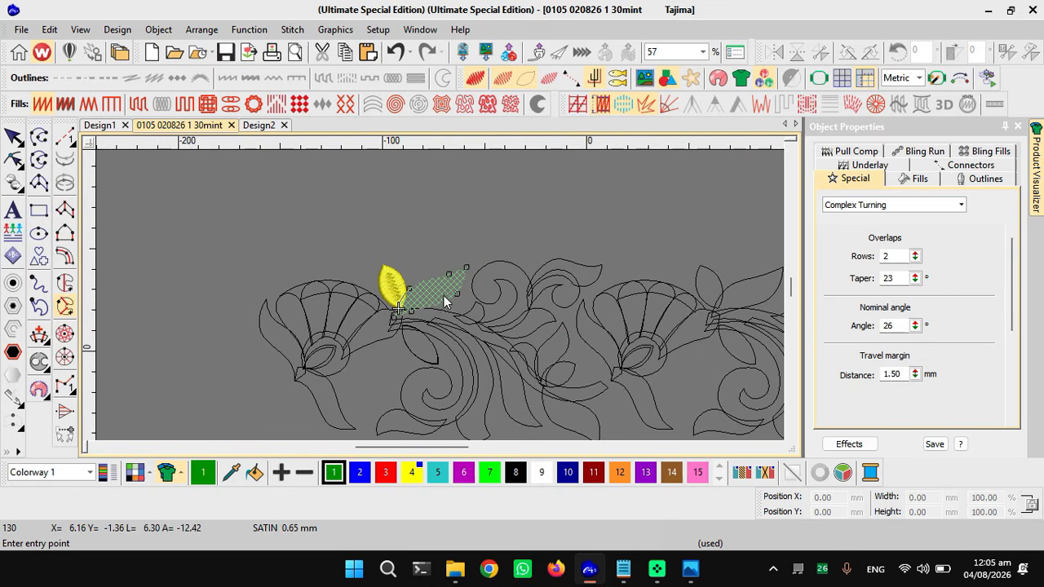
middle_click(361, 228)
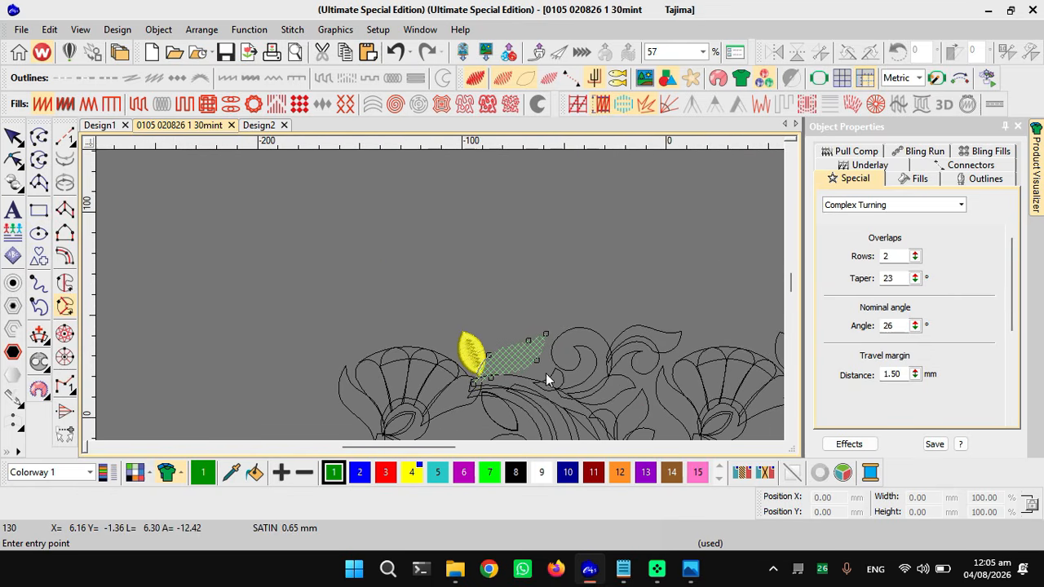
middle_click(576, 380)
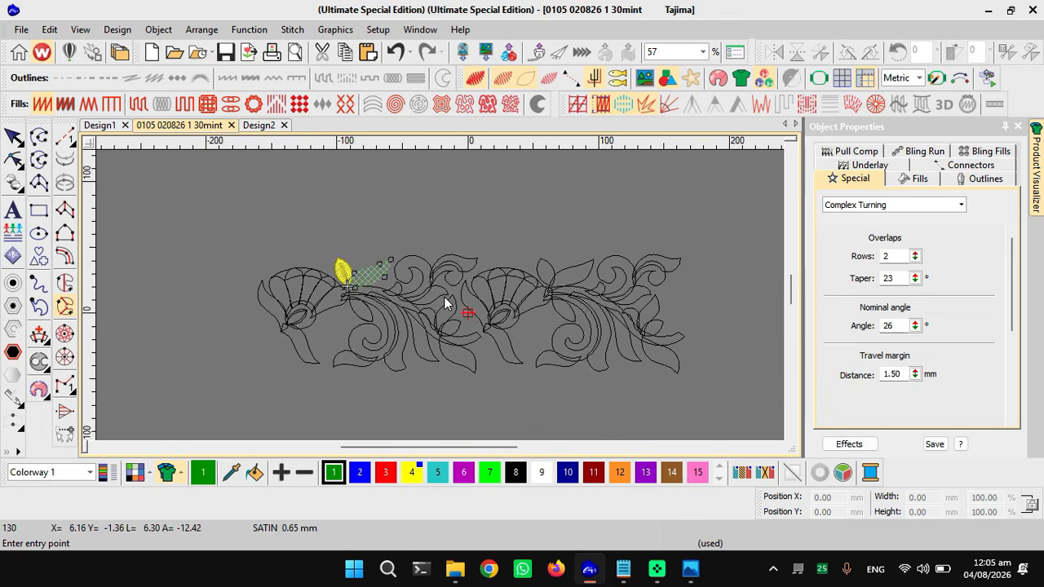
scroll(445, 296, up, 1)
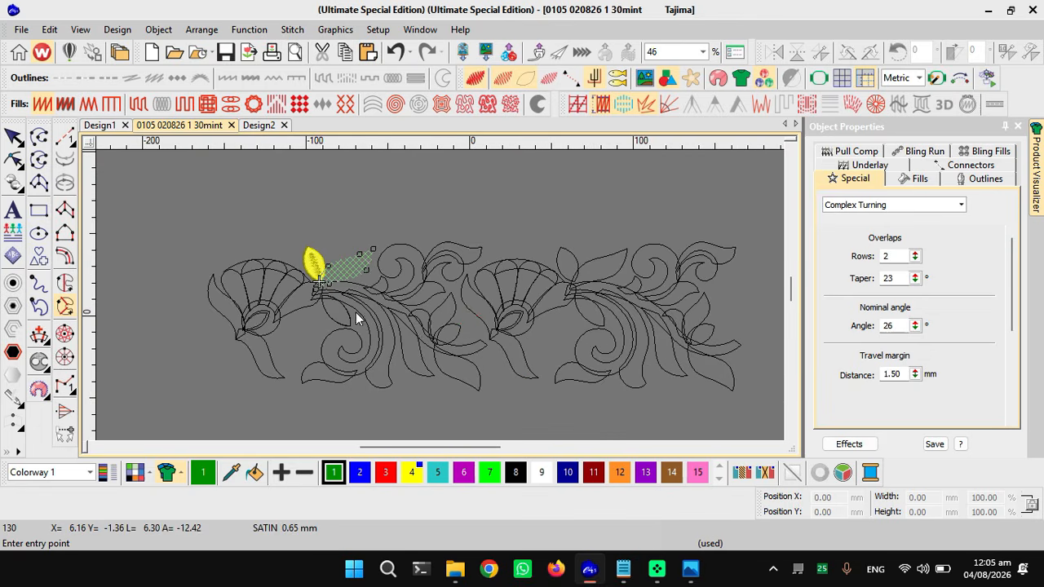
- Switch to Design2, start saving the pasted copy and cancel, then close it without saving
key(ctrl+Tab)
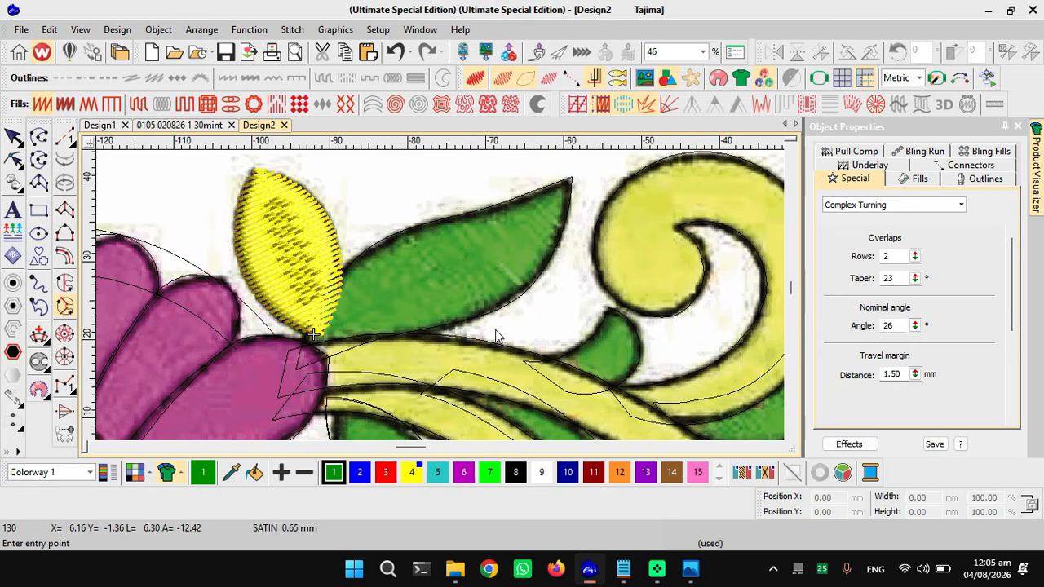
click(495, 329)
scroll(475, 306, down, 3)
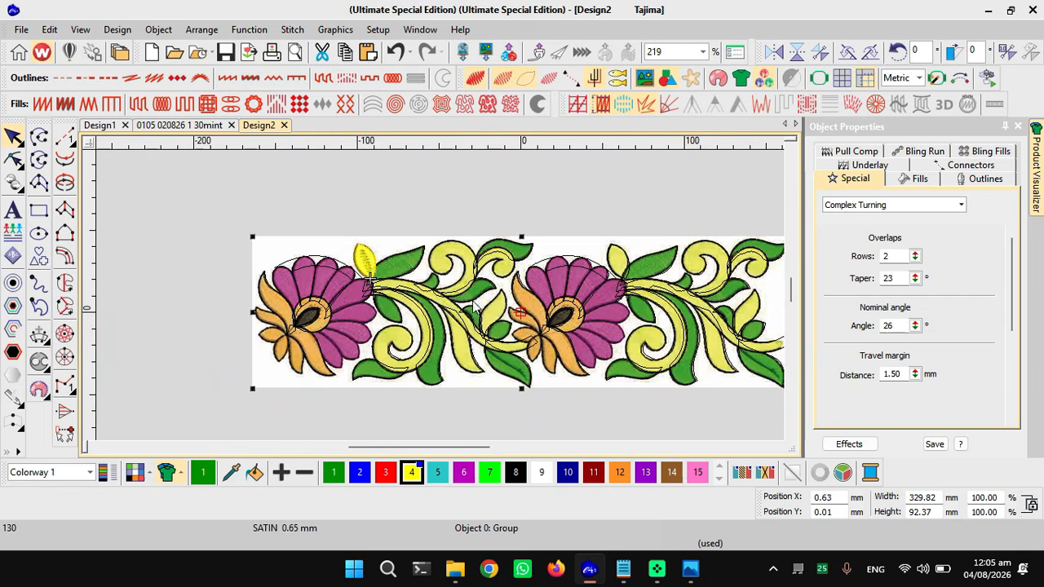
scroll(475, 307, down, 1)
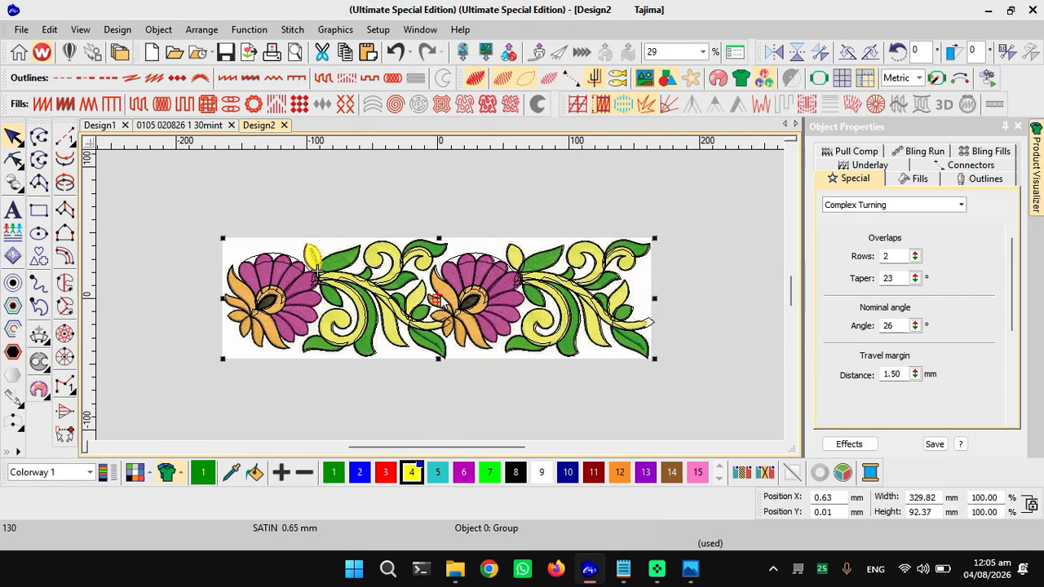
key(ctrl+s)
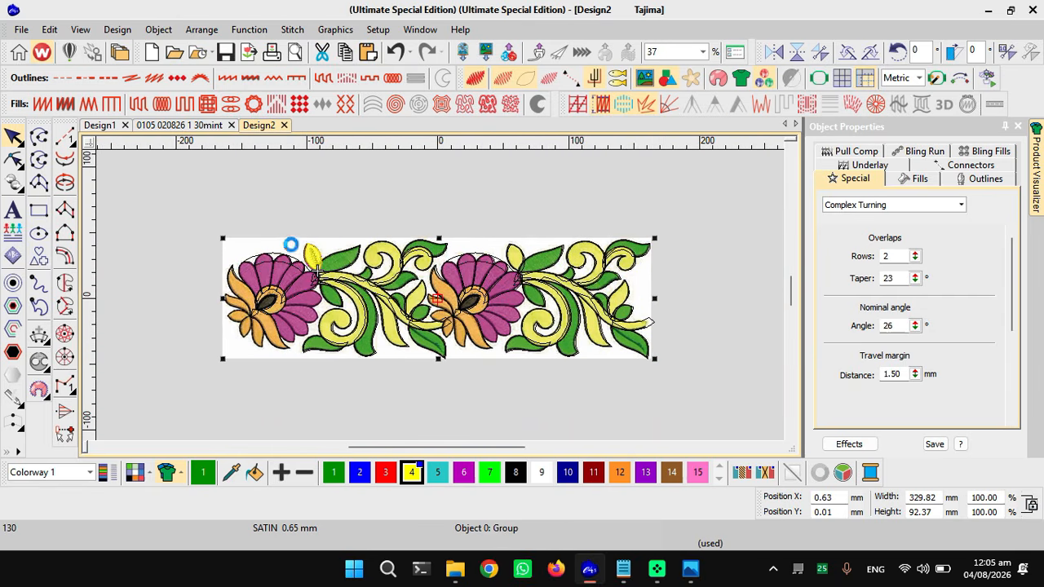
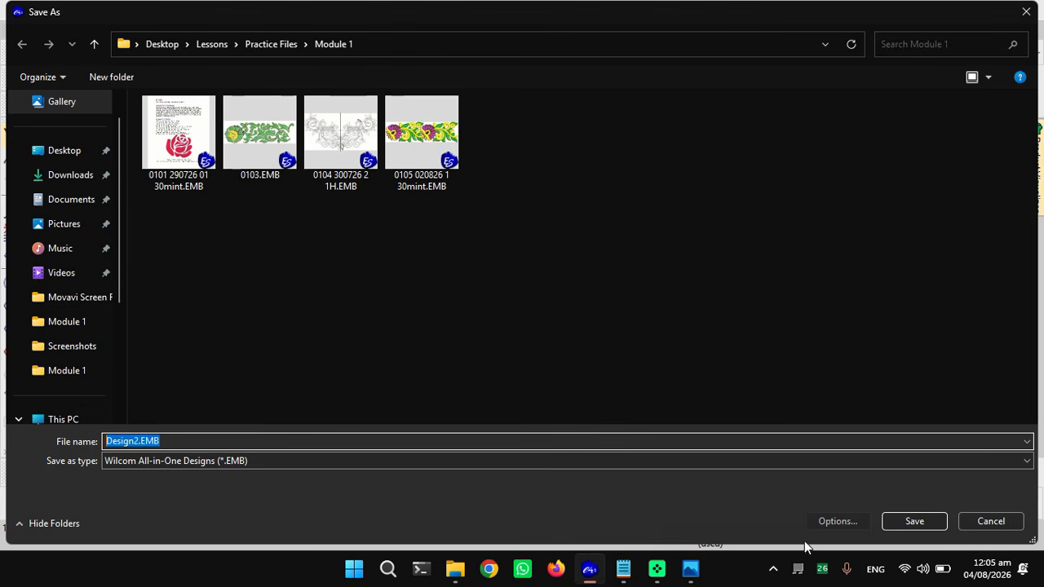
click(990, 521)
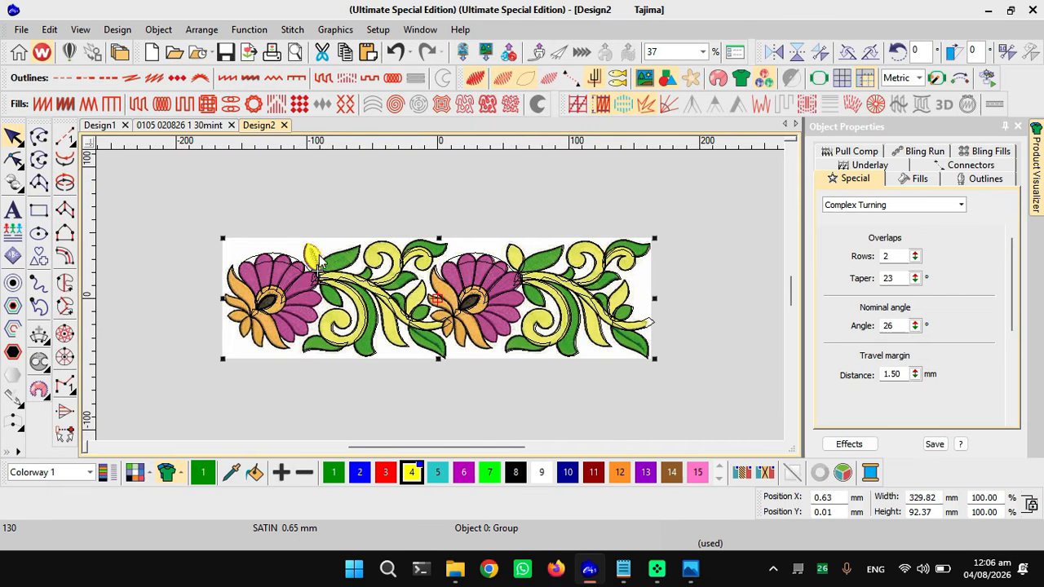
click(284, 125)
click(526, 315)
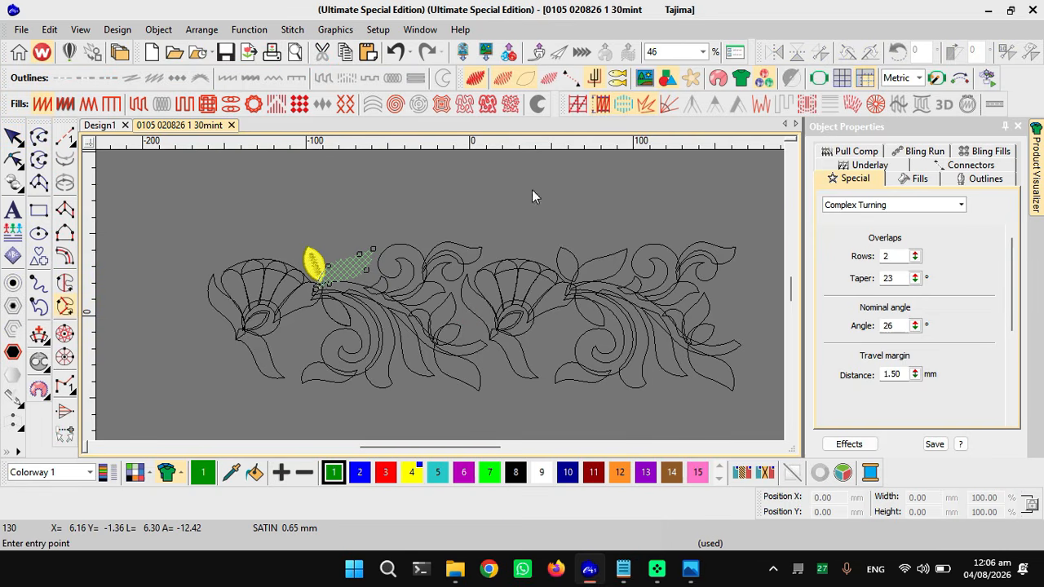
middle_click(380, 223)
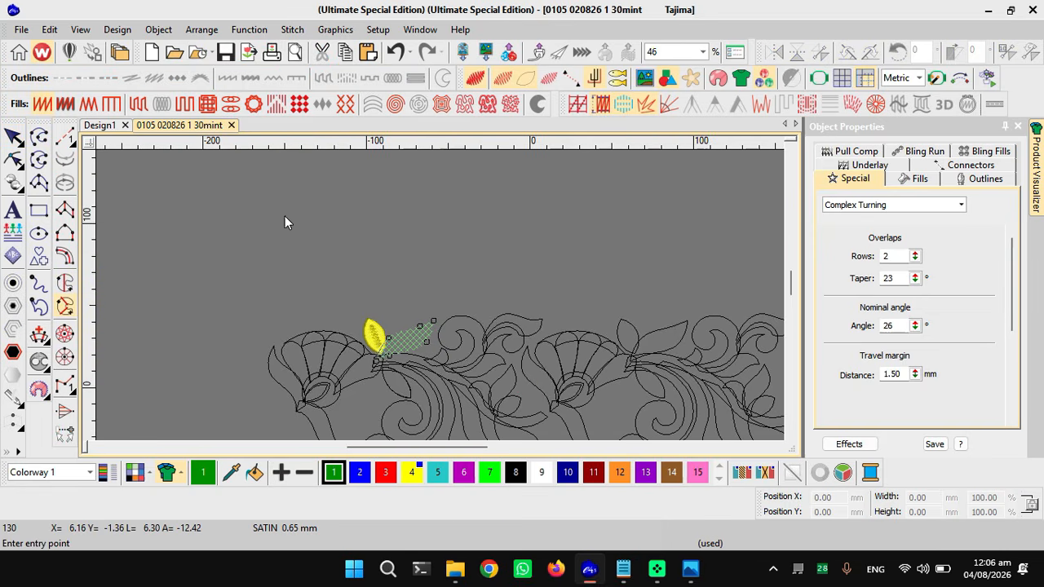
scroll(420, 349, up, 4)
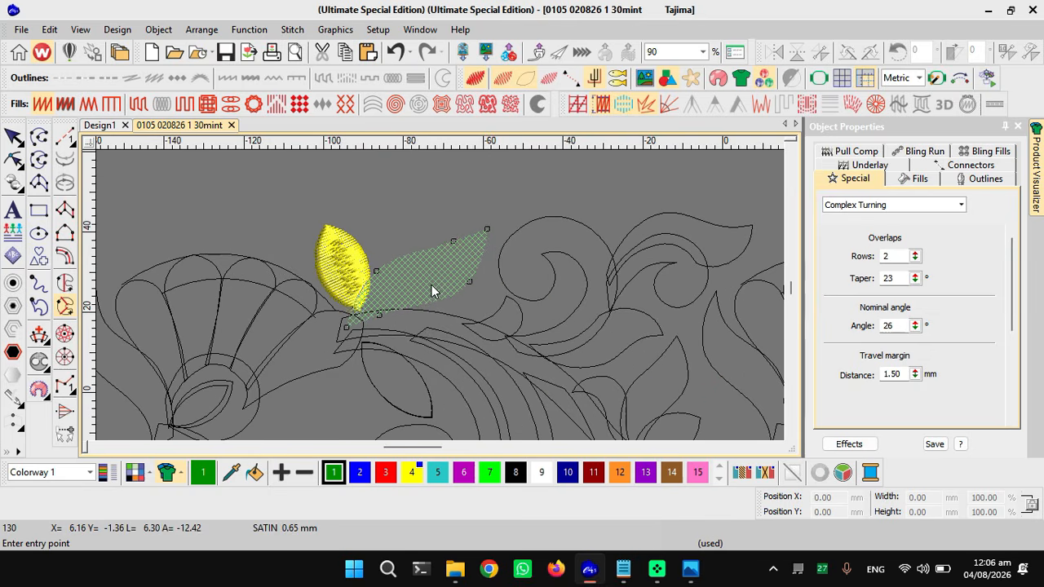
key(Return)
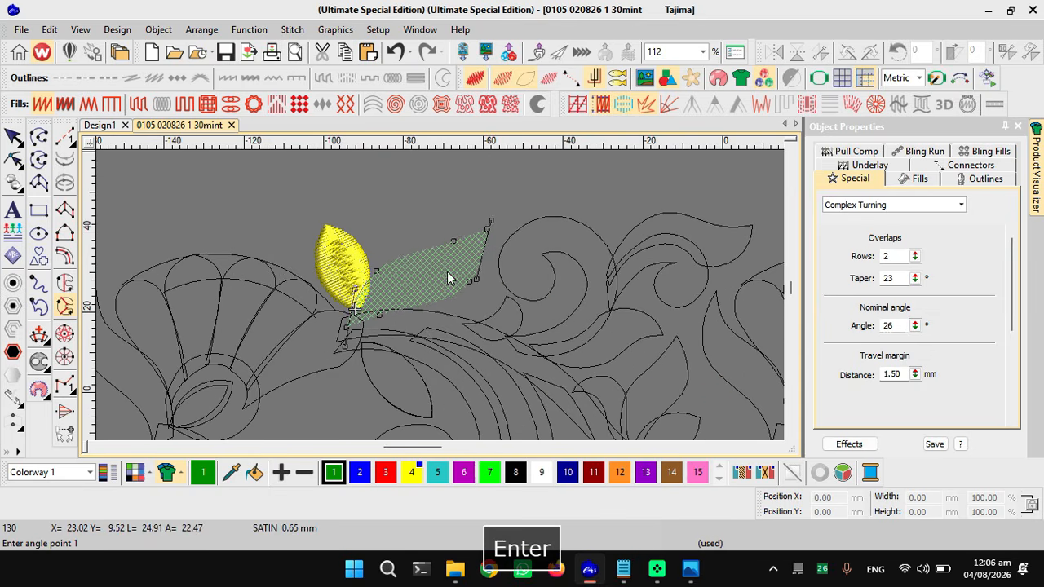
key(Return)
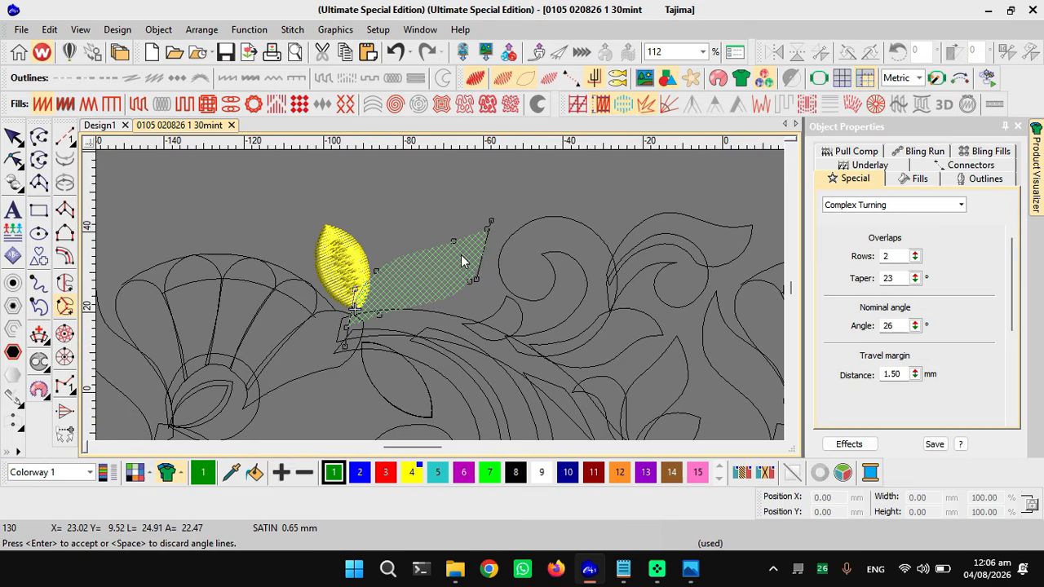
scroll(458, 269, up, 1)
key(ctrl+h)
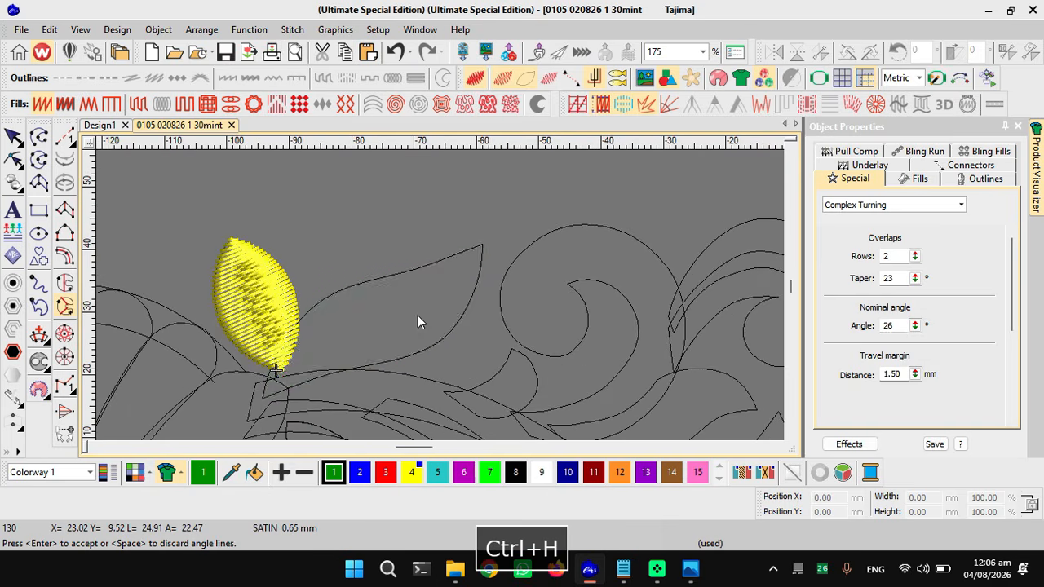
key(Return)
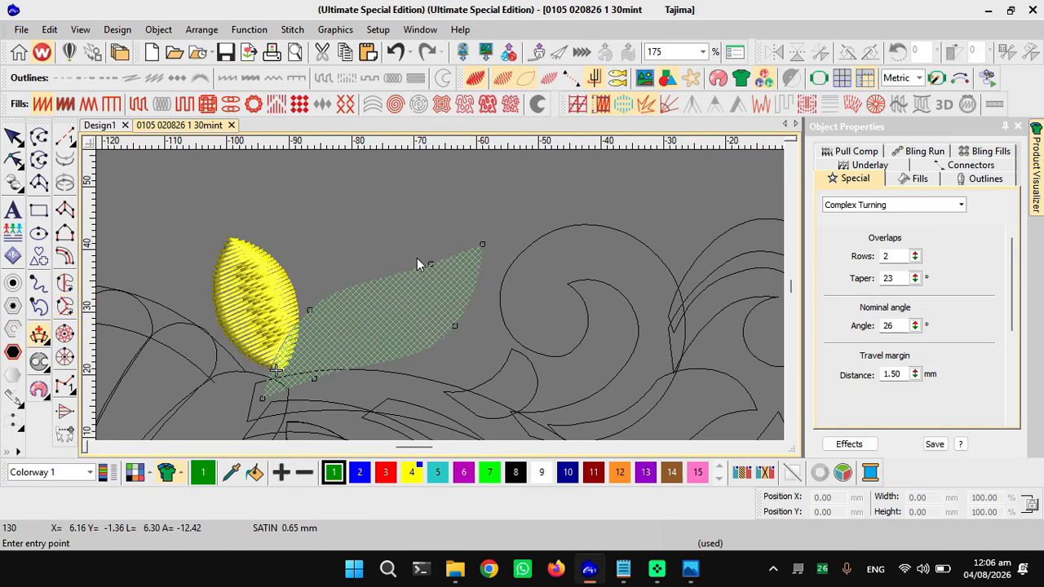
key(Return)
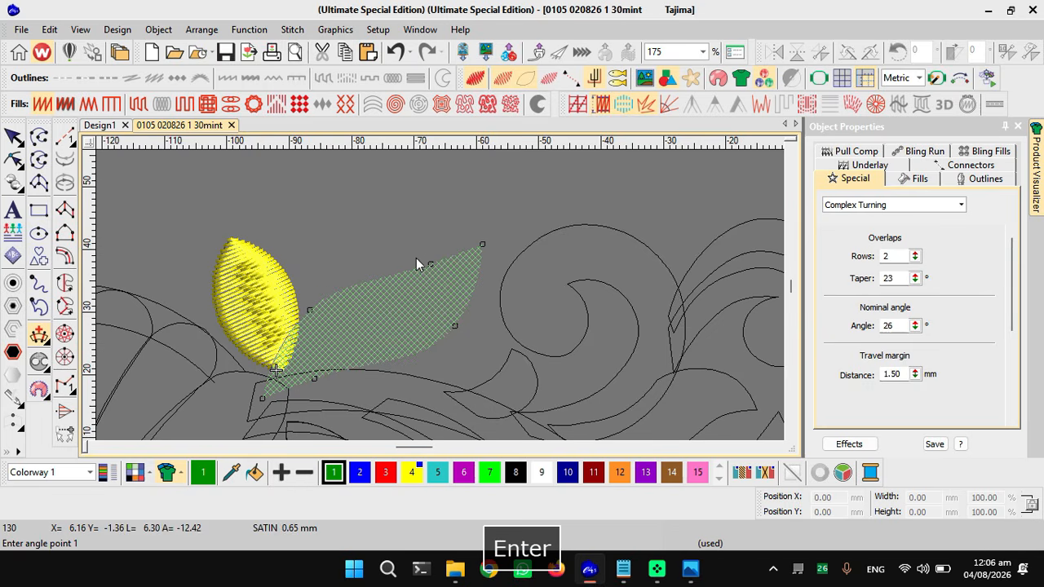
key(Return)
key(Return)
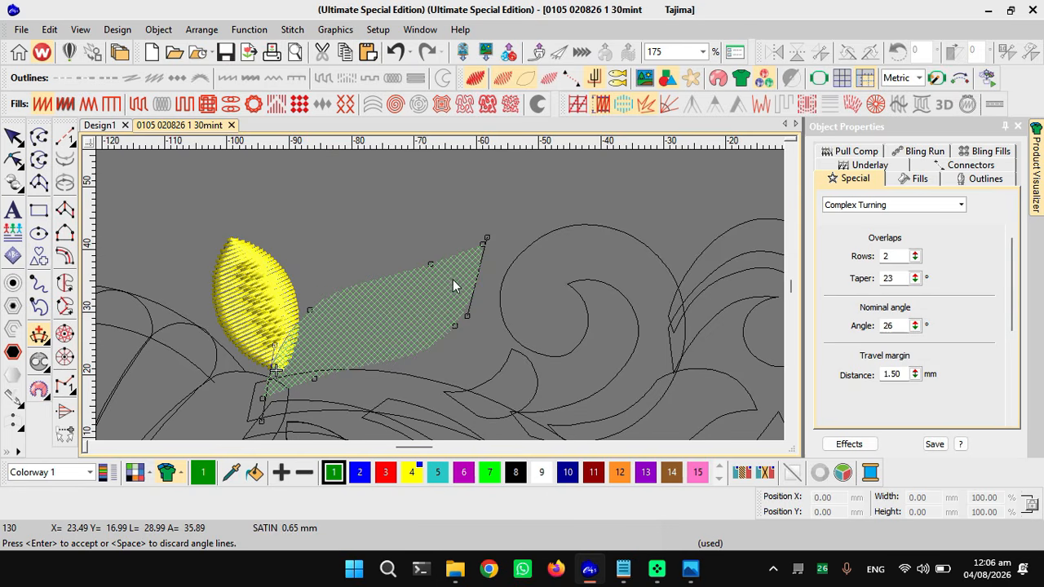
- Convert the long leaf outline to a Complex Turning fill, placing angle lines by hand across its tip and base
key(ctrl+h)
key(Return)
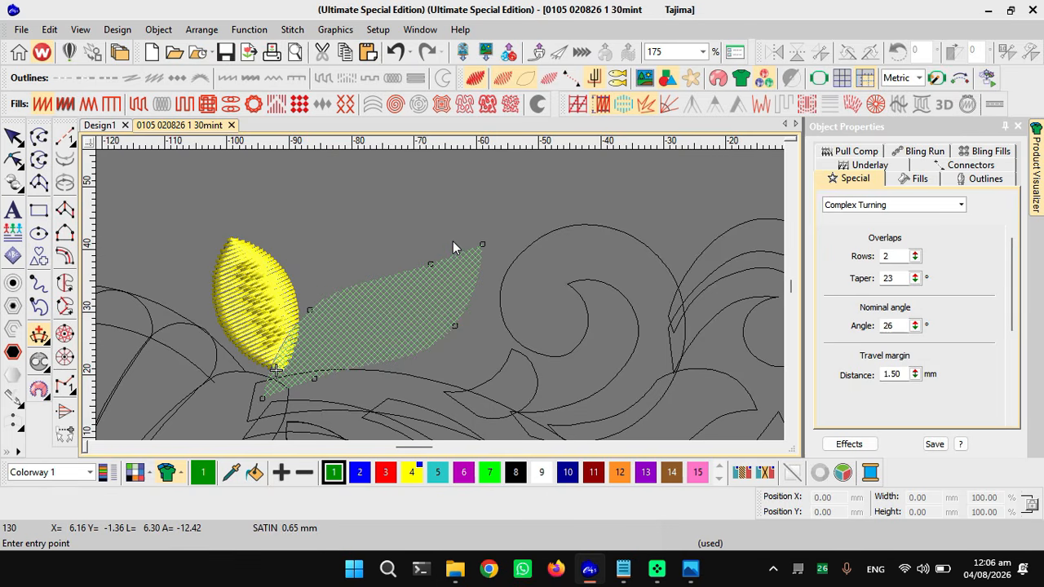
click(452, 240)
click(480, 301)
click(447, 245)
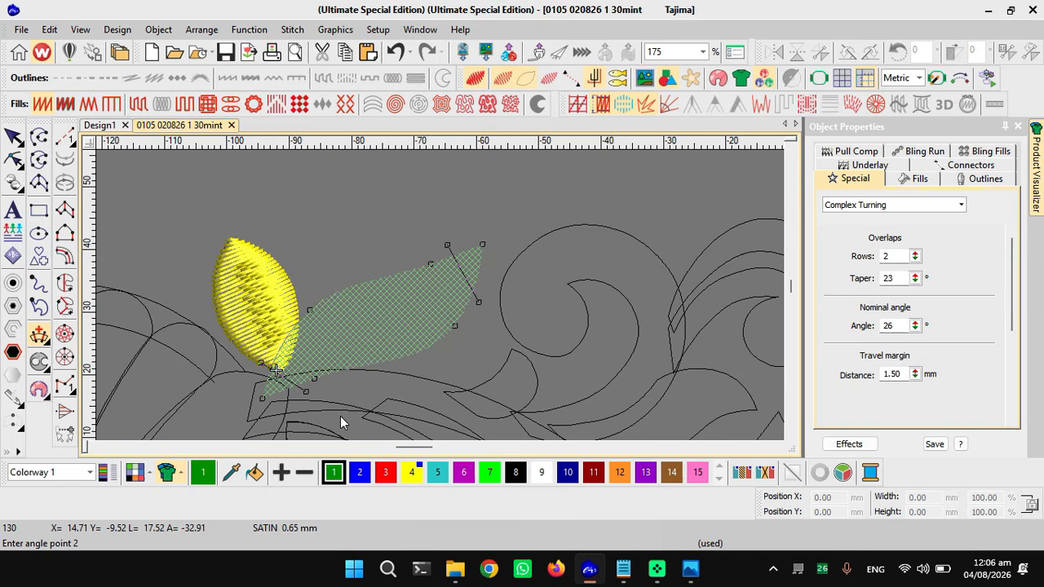
key(space)
key(Escape)
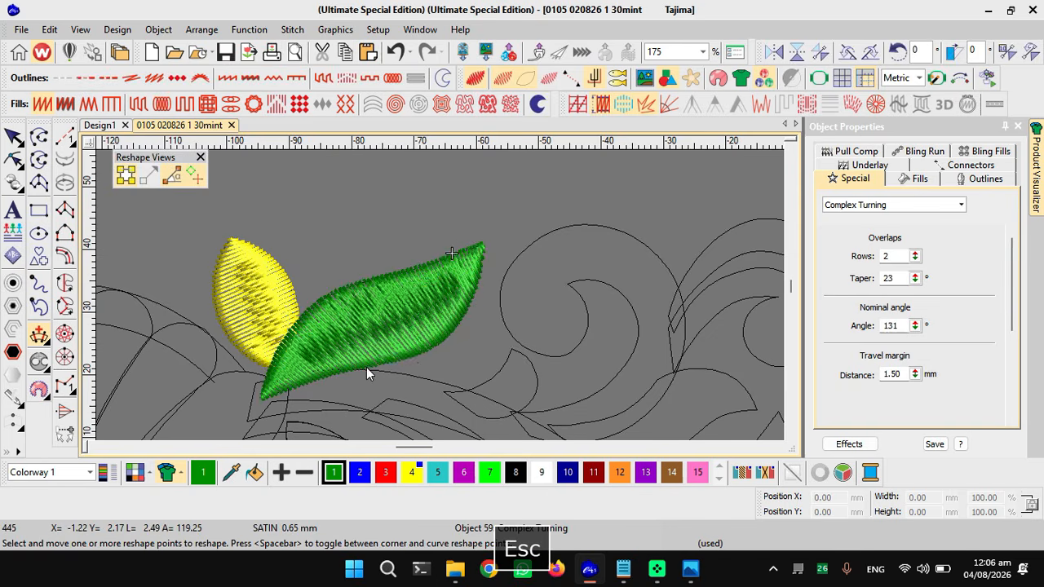
scroll(440, 295, down, 2)
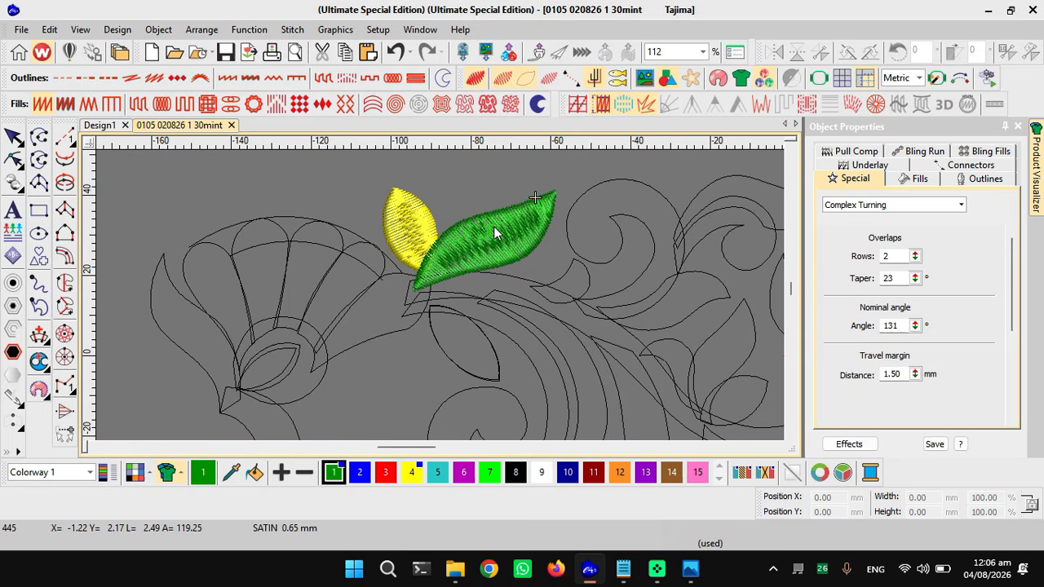
scroll(440, 295, up, 2)
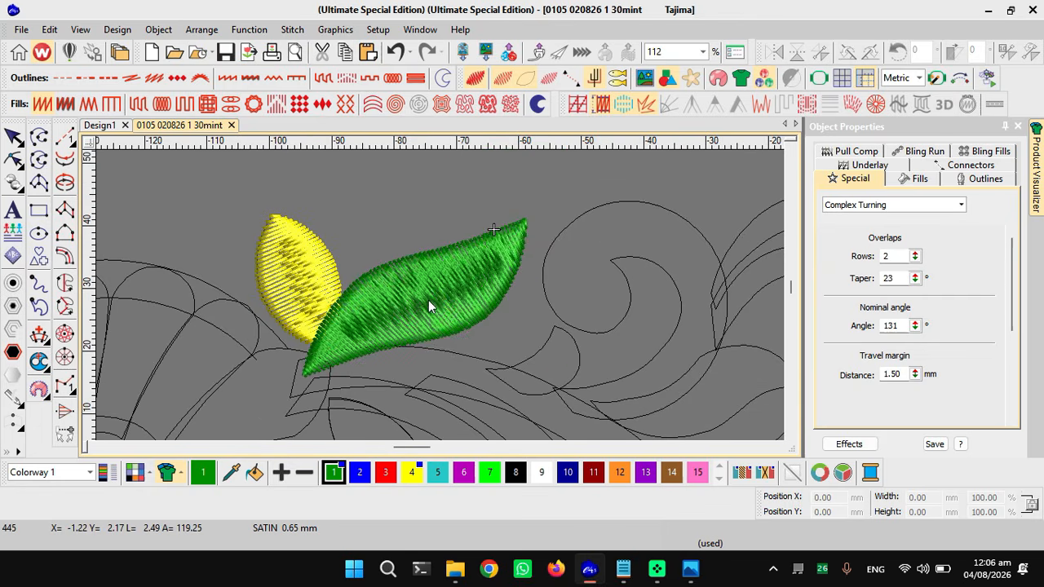
- Duplicate the green leaf fill and turn the duplicate into a vector outline with a black line and no fill
key(ctrl+z)
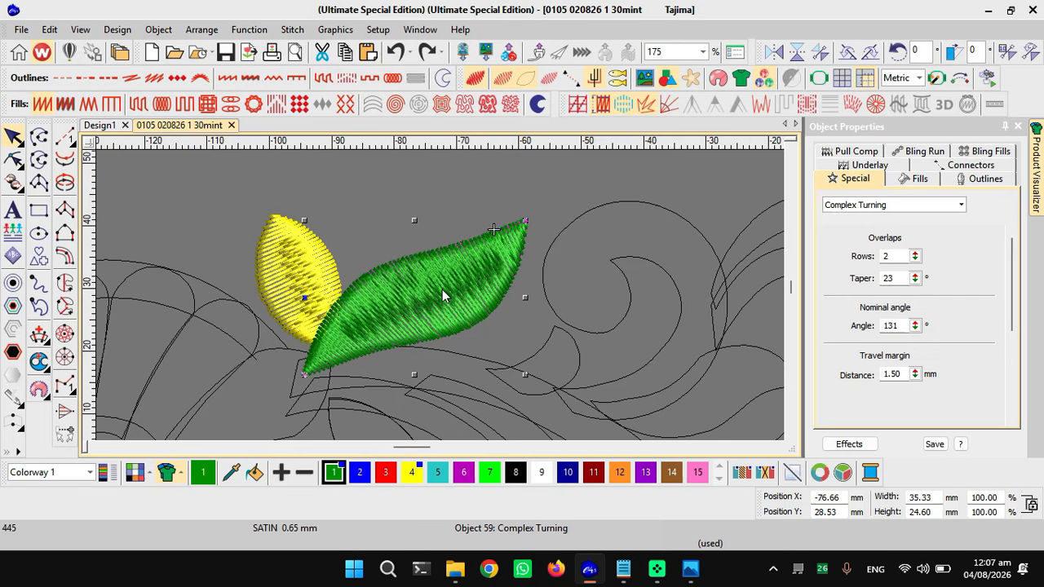
key(ctrl+d)
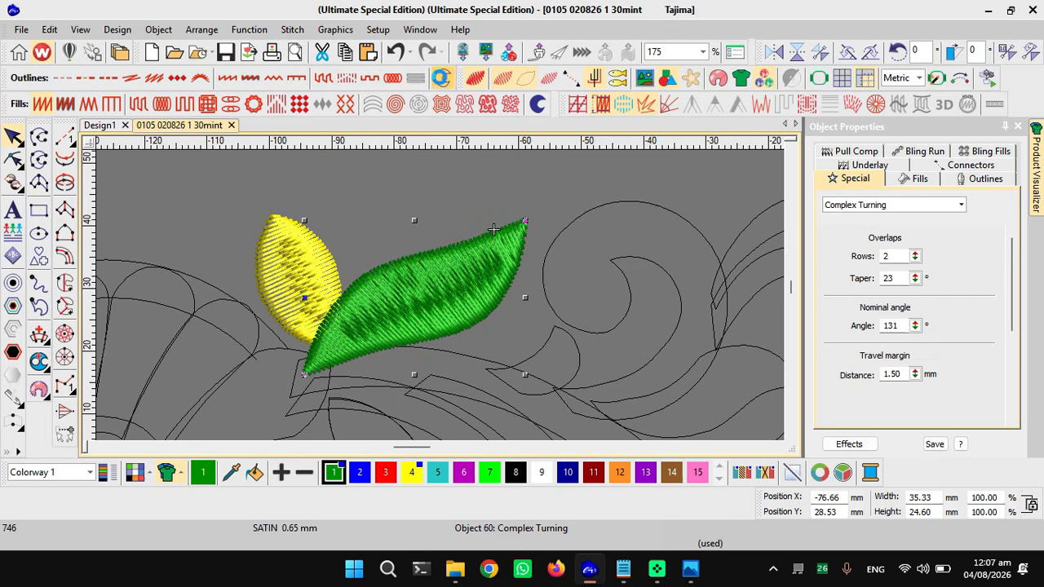
click(441, 78)
click(905, 314)
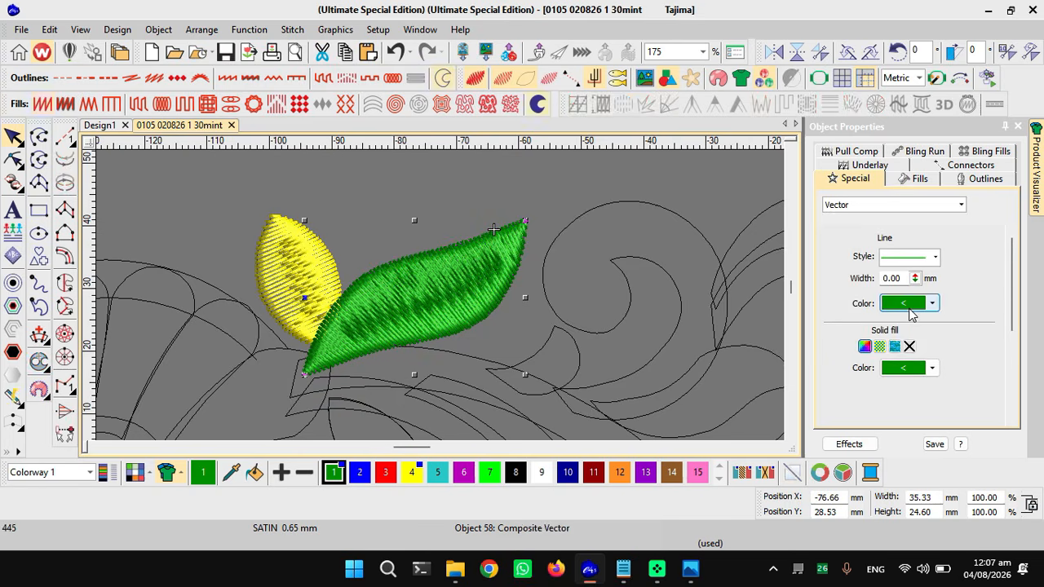
click(909, 306)
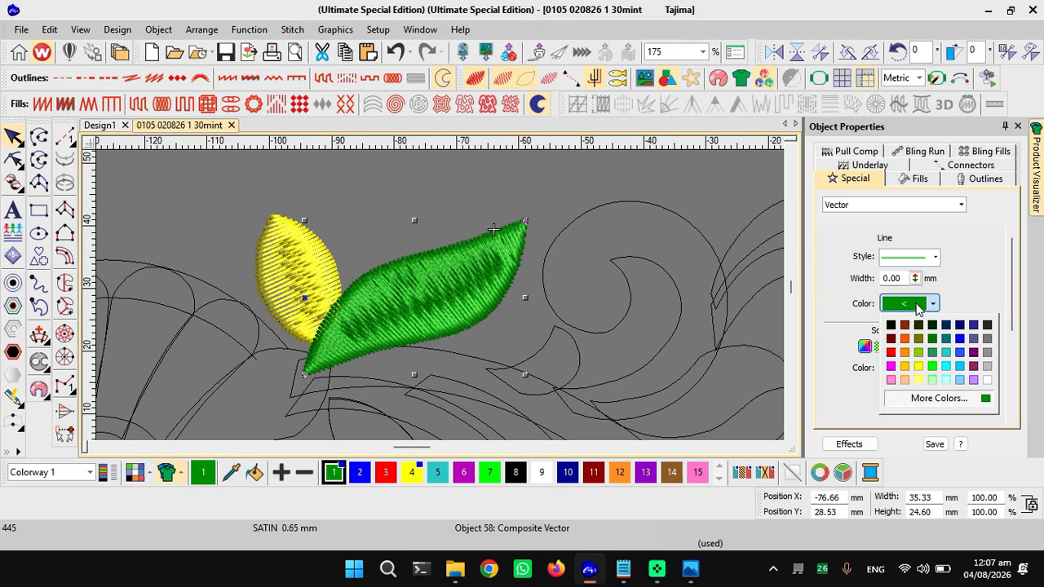
click(906, 341)
click(909, 345)
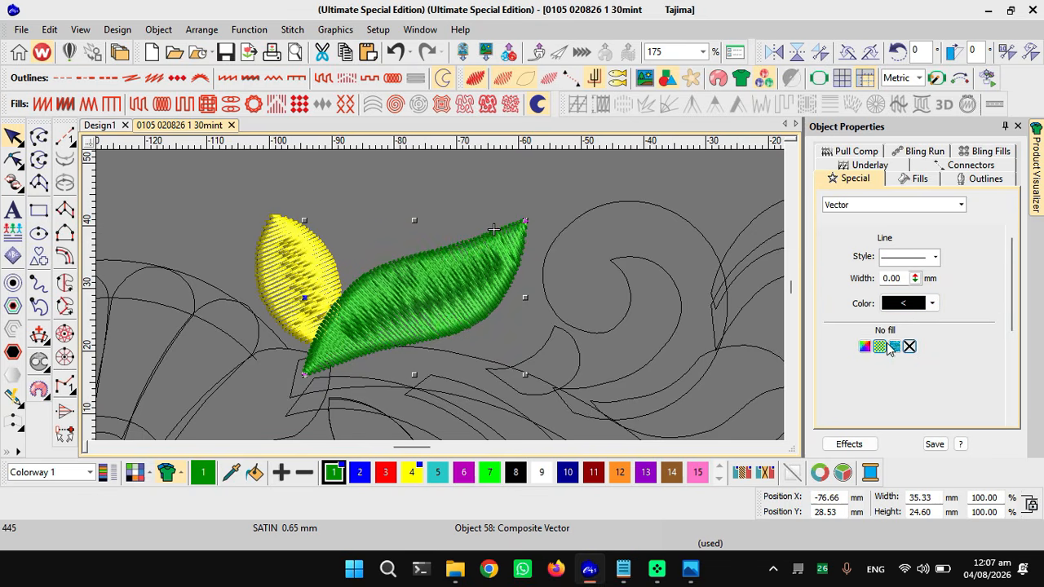
- Move the green leaf fill off its outline, then undo the move and deselect
drag(448, 280, 684, 238)
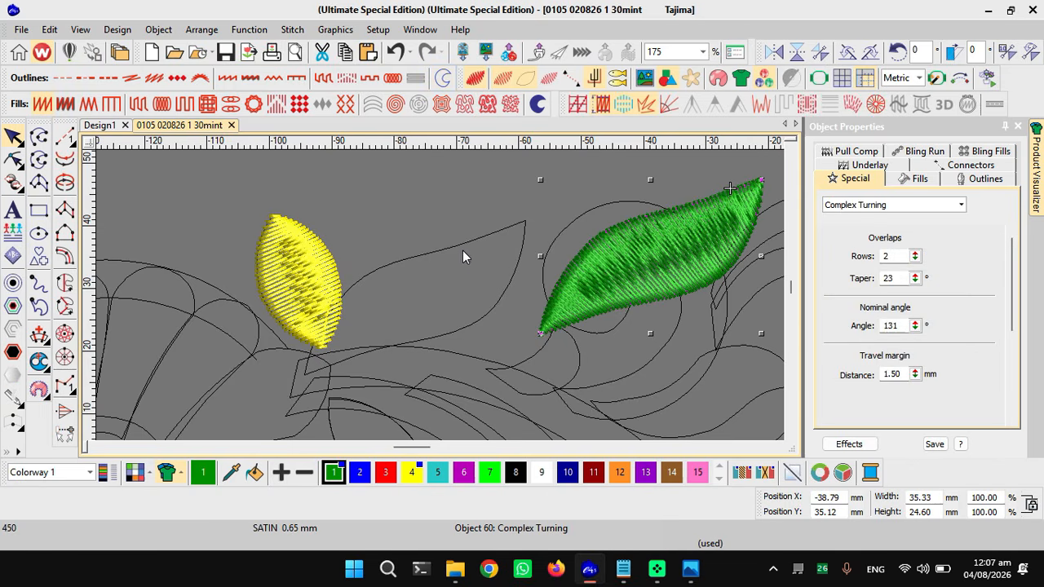
key(ctrl+z)
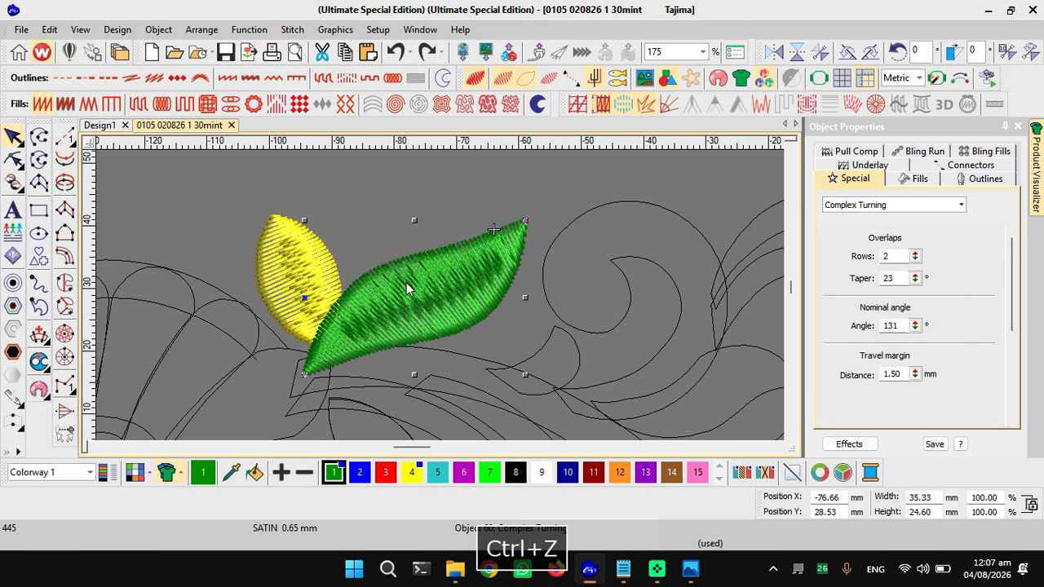
key(Escape)
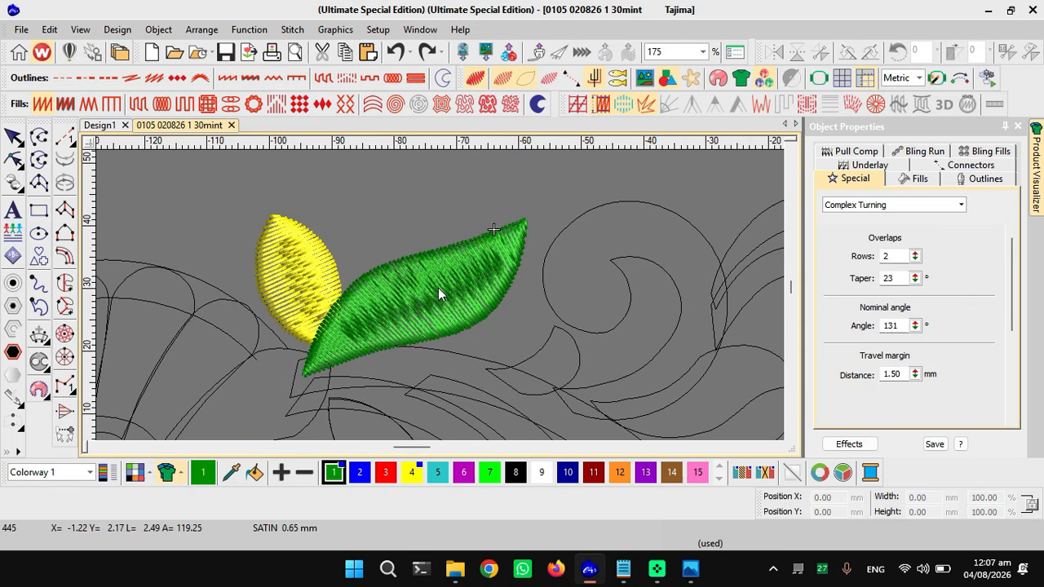
- Move the flower centre's leaf outline and surrounding circle aside separately, then undo both moves
scroll(372, 291, down, 2)
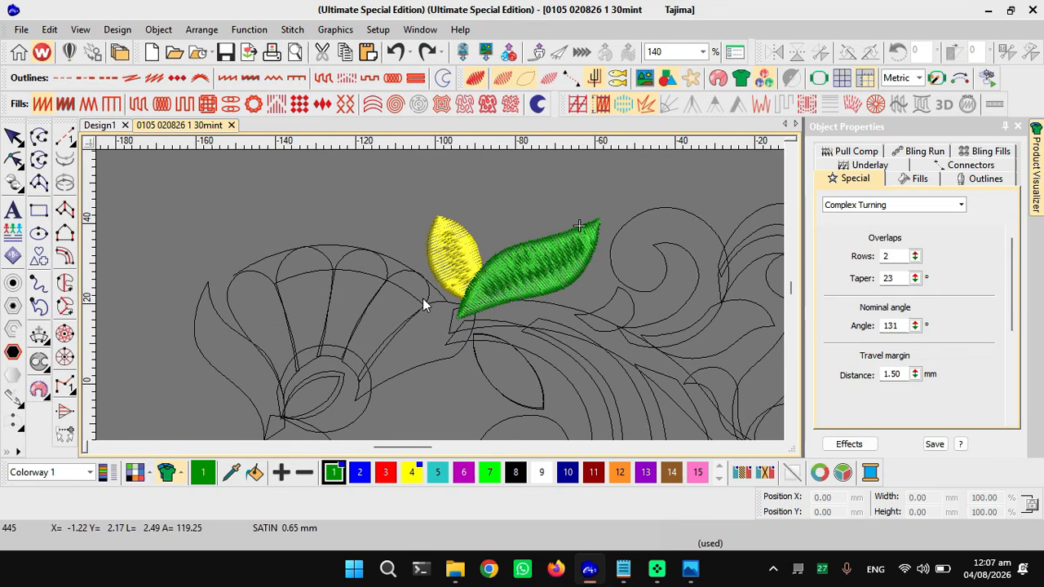
scroll(399, 318, down, 1)
scroll(391, 341, up, 1)
scroll(437, 295, up, 1)
key(Escape)
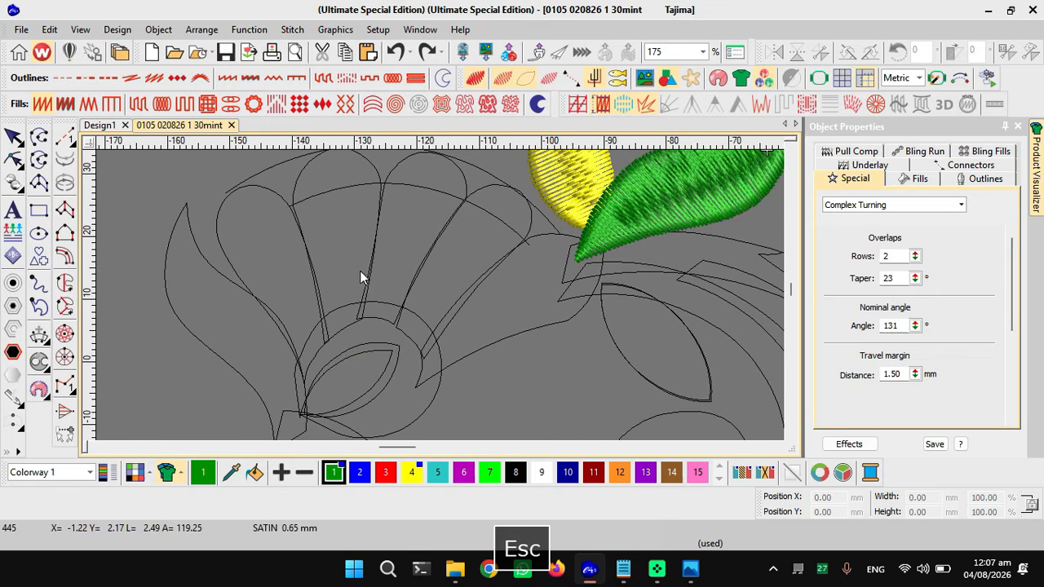
click(272, 193)
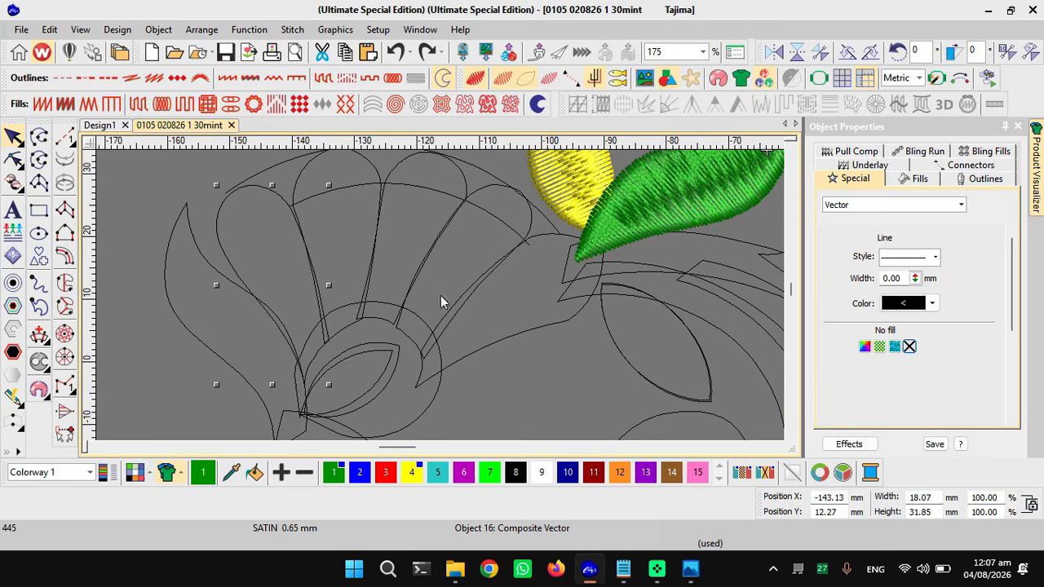
scroll(440, 301, up, 2)
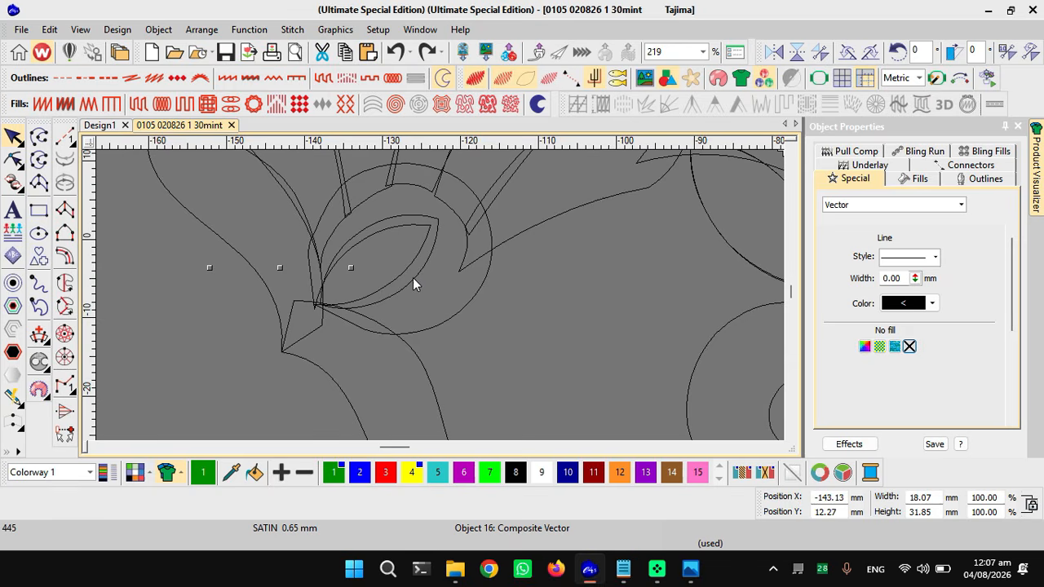
scroll(412, 279, down, 2)
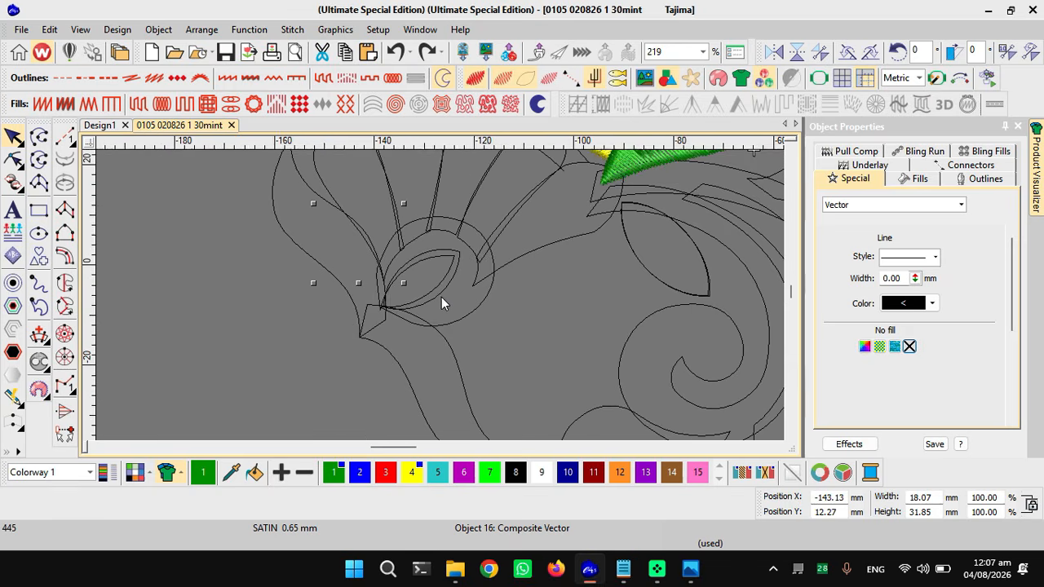
scroll(441, 297, down, 3)
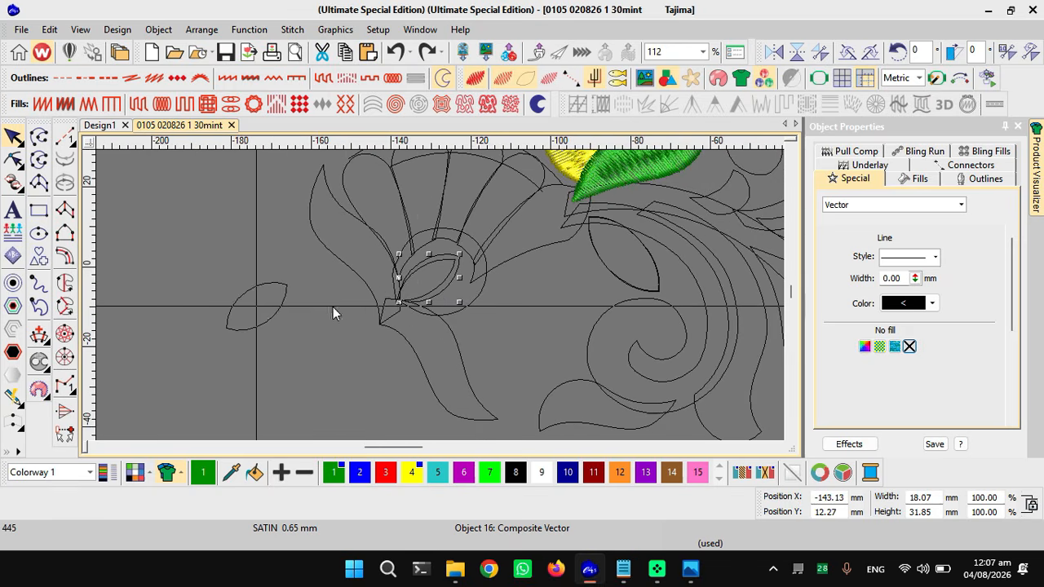
click(435, 297)
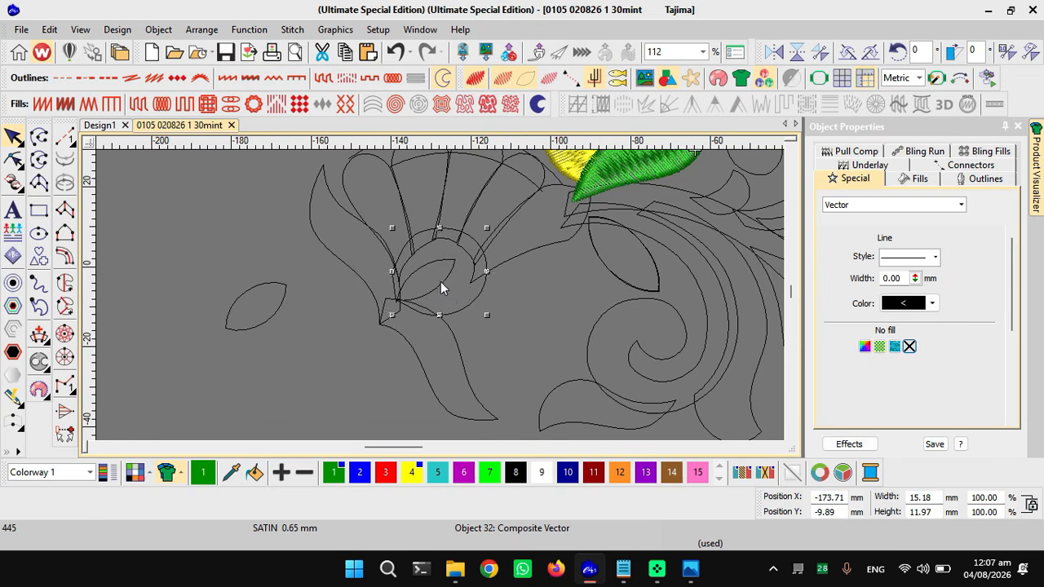
drag(440, 288, 333, 300)
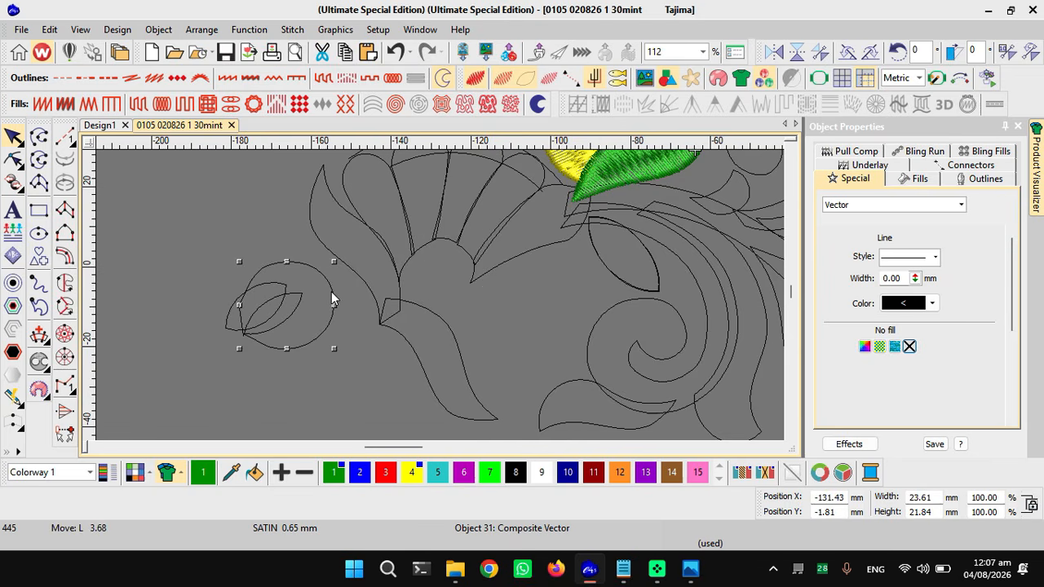
key(ctrl+z)
key(ctrl+z)
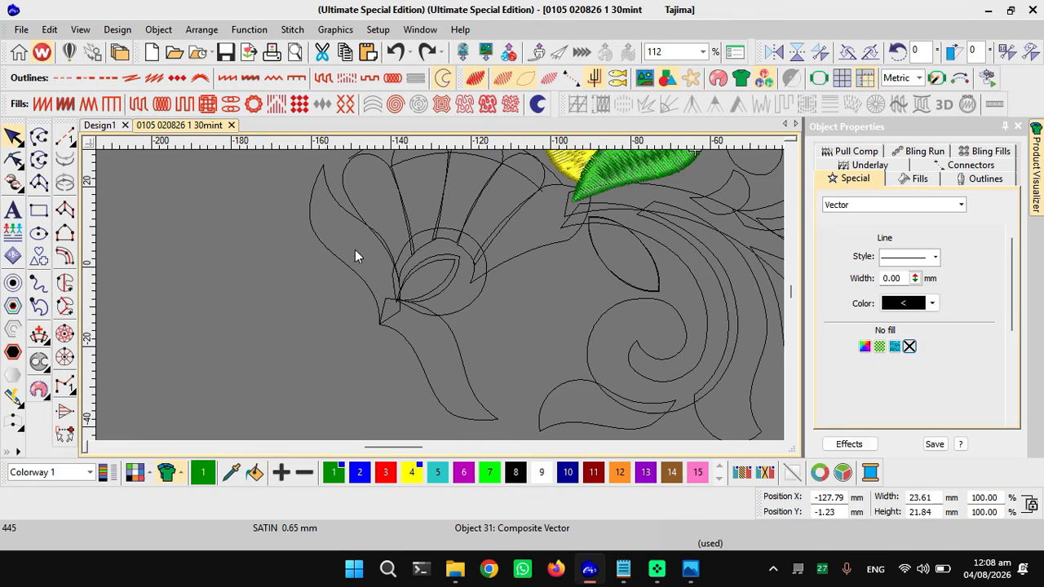
- Select the flower centre's circle and leaf outlines together and move them about 49 mm left, clear of the flower
click(386, 235)
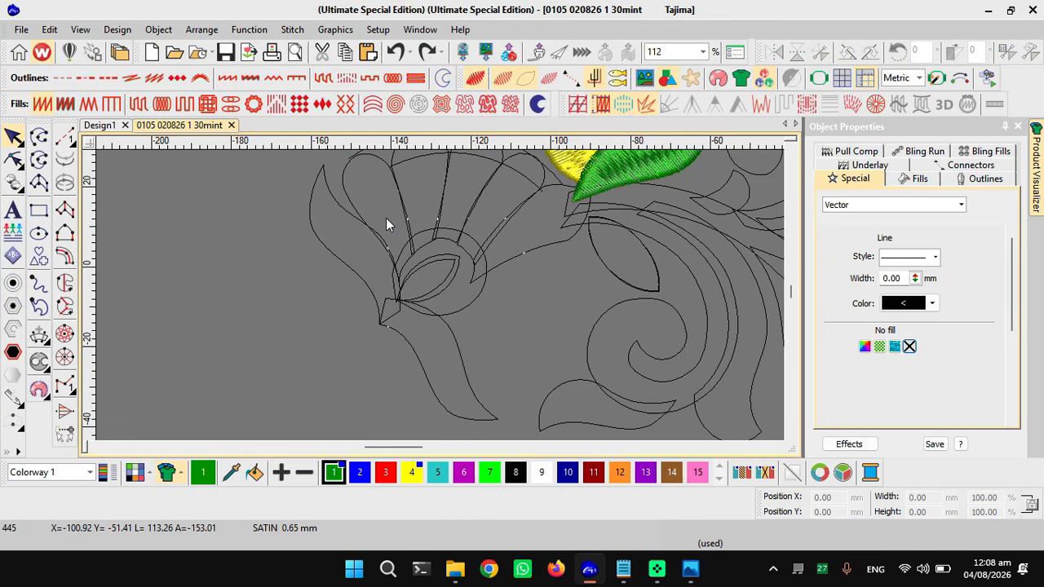
click(396, 244)
drag(330, 363, 140, 349)
scroll(245, 316, up, 1)
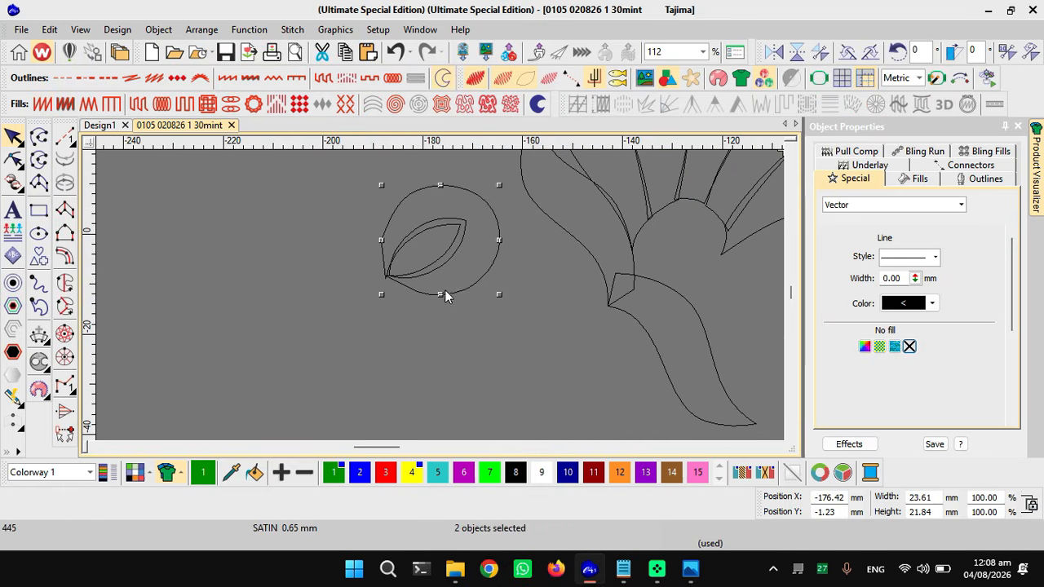
- Move the larger leaf outline down and left out of the circle, leaving the circle and its inner leaf in place
key(Escape)
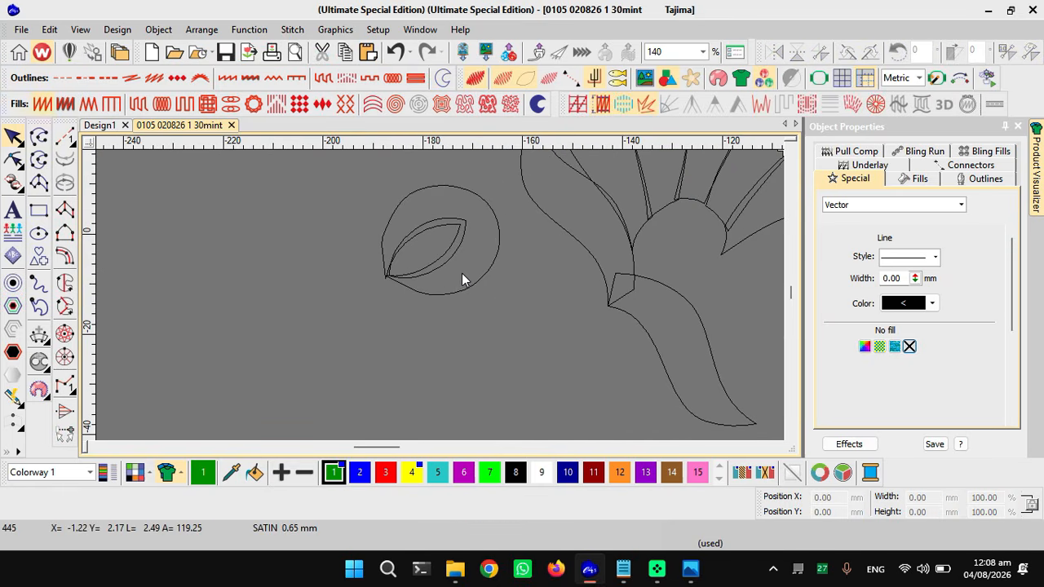
drag(450, 259, 325, 300)
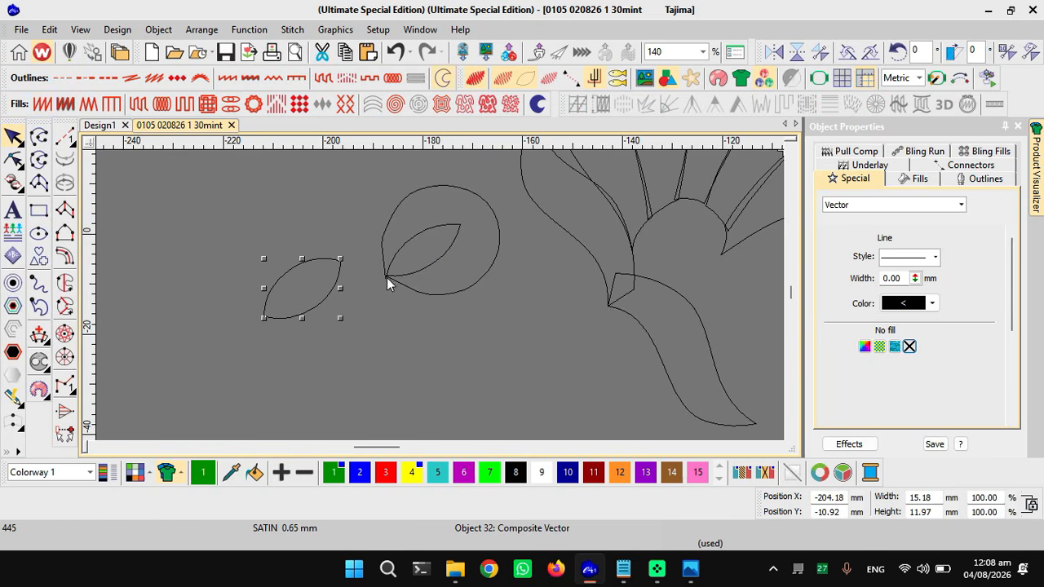
scroll(391, 277, up, 1)
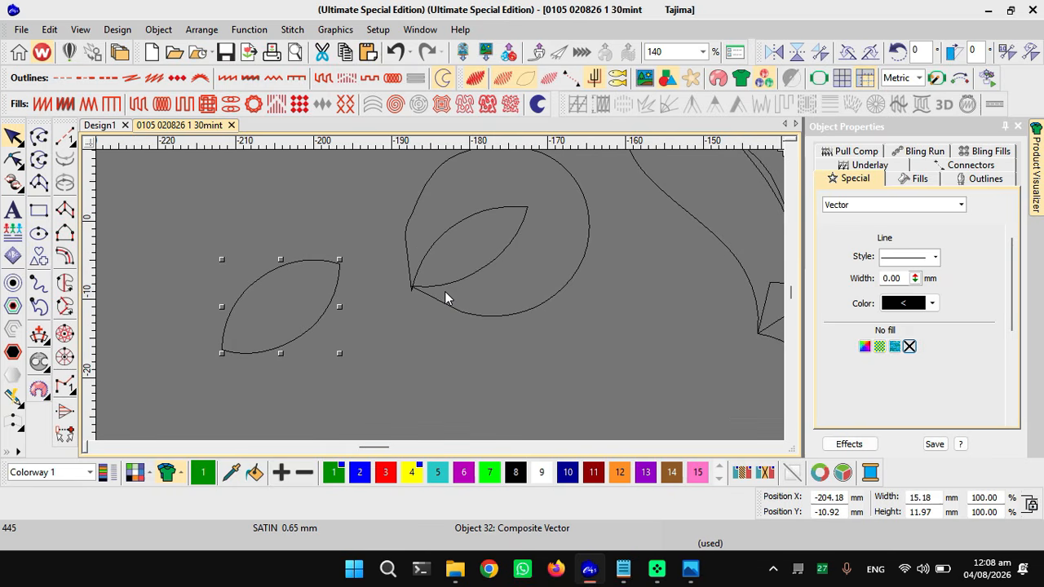
- Try moving the tip point of the circle-and-leaf outline away from its corner in Reshape, then undo the change
click(438, 287)
key(h)
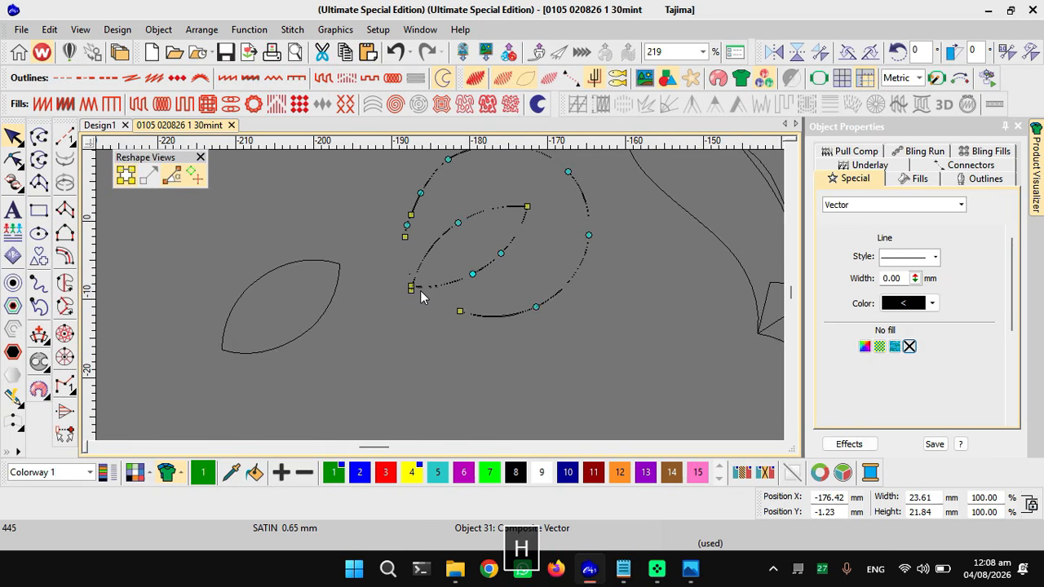
drag(415, 286, 428, 314)
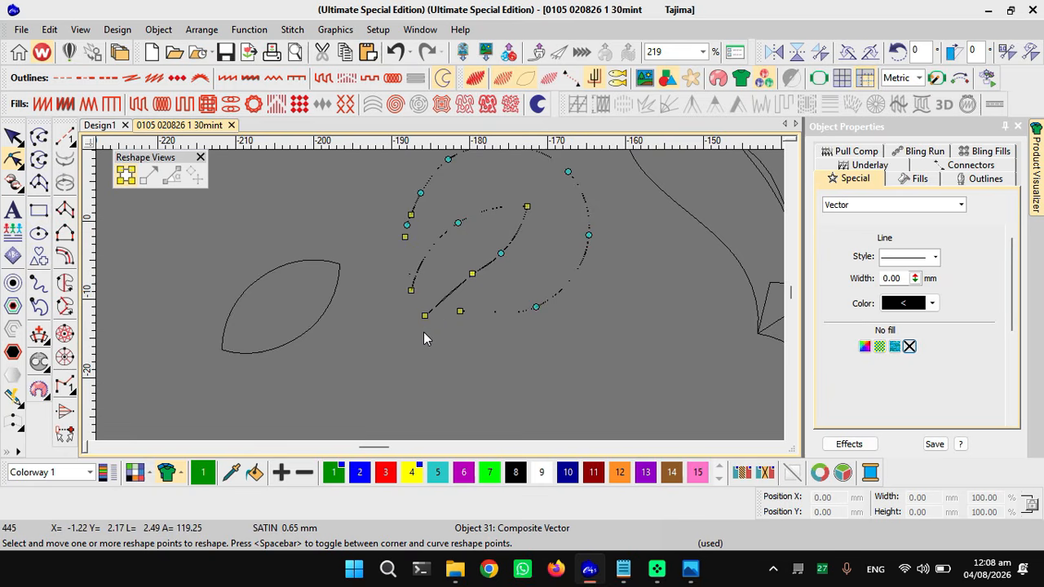
key(Escape)
key(Escape)
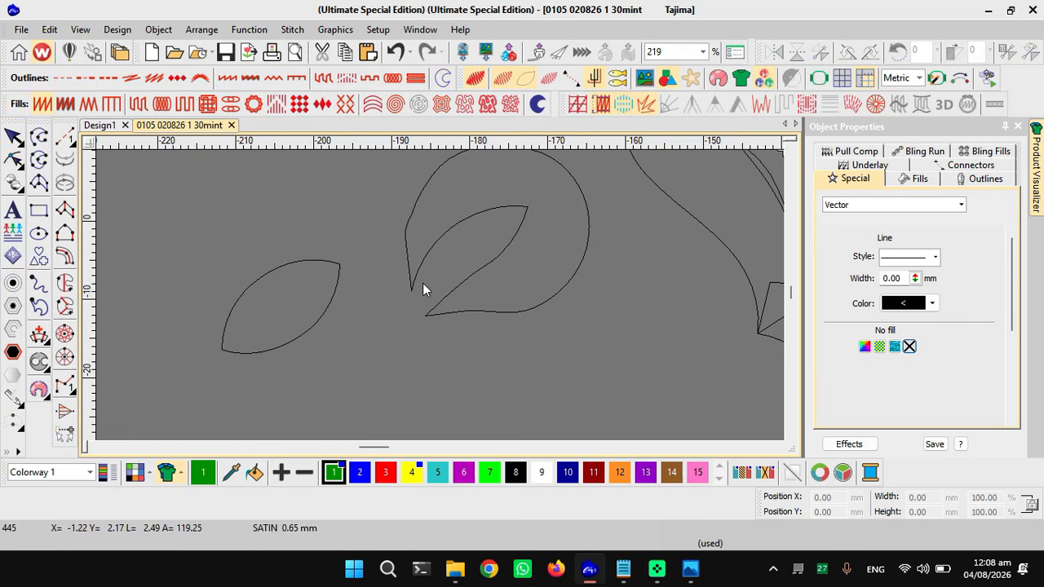
key(ctrl+z)
key(Escape)
- Draw a trial stitch-filled circle beside the leaf outlines, delete it, and cancel the second circle
scroll(486, 241, up, 1)
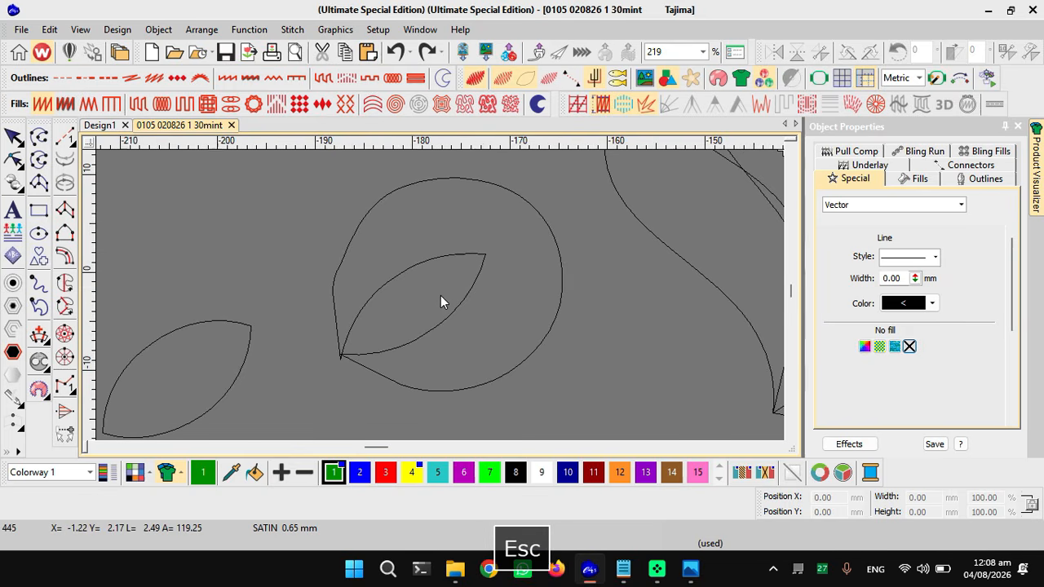
scroll(440, 296, up, 1)
scroll(383, 316, up, 1)
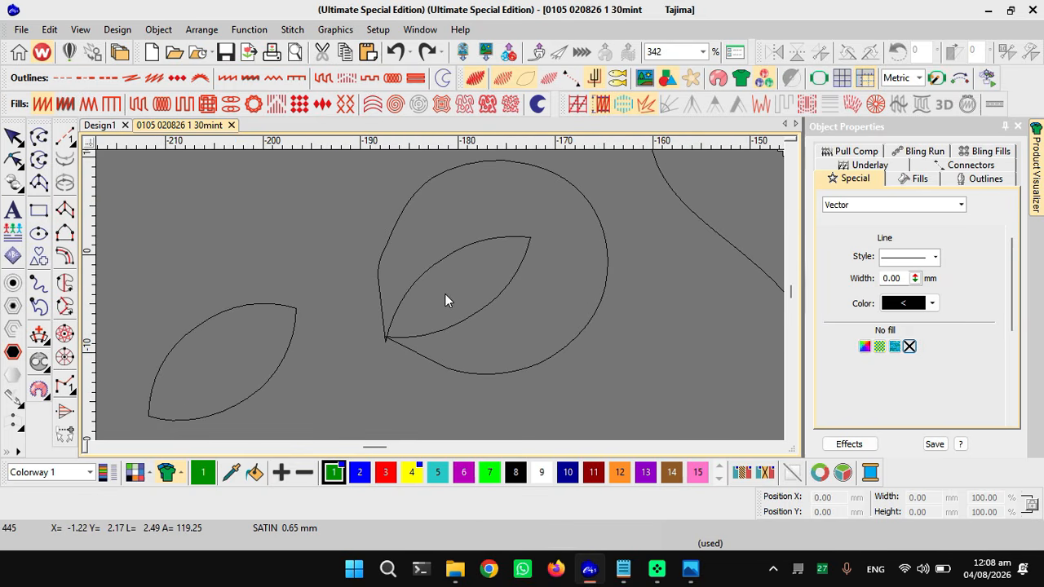
scroll(441, 297, down, 1)
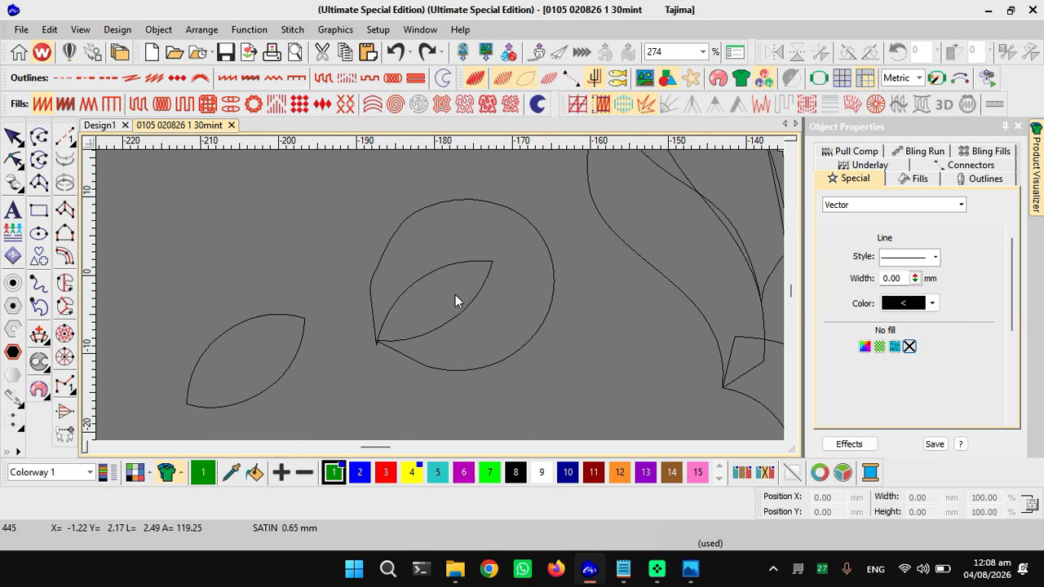
scroll(455, 295, down, 1)
click(65, 232)
scroll(258, 278, down, 1)
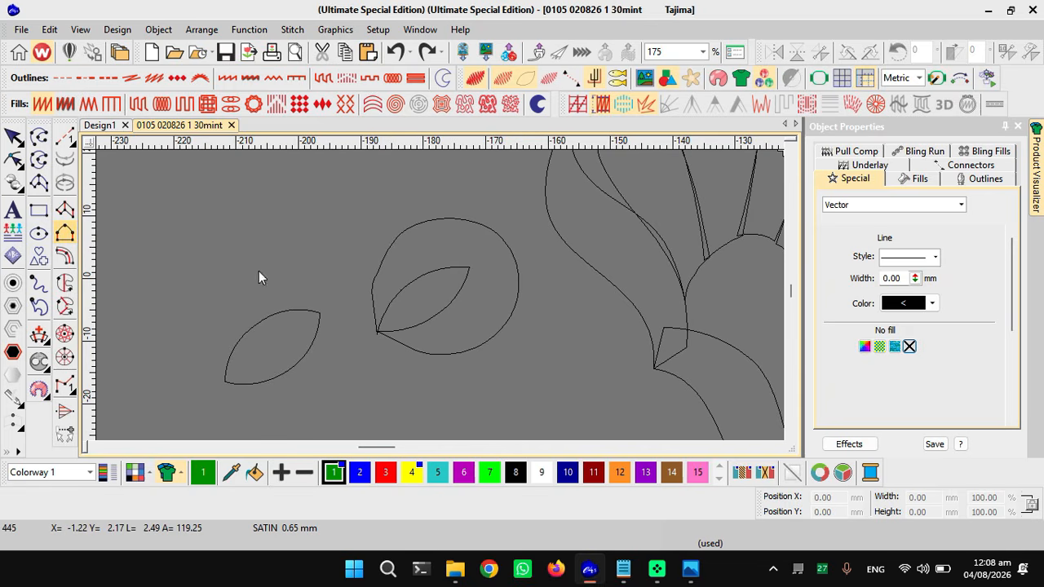
click(322, 246)
key(space)
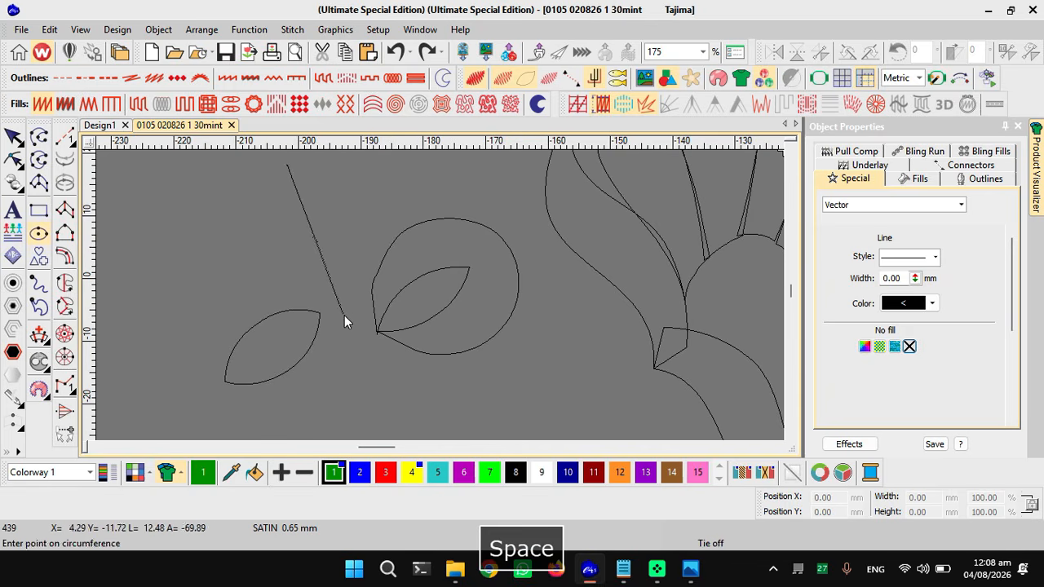
key(space)
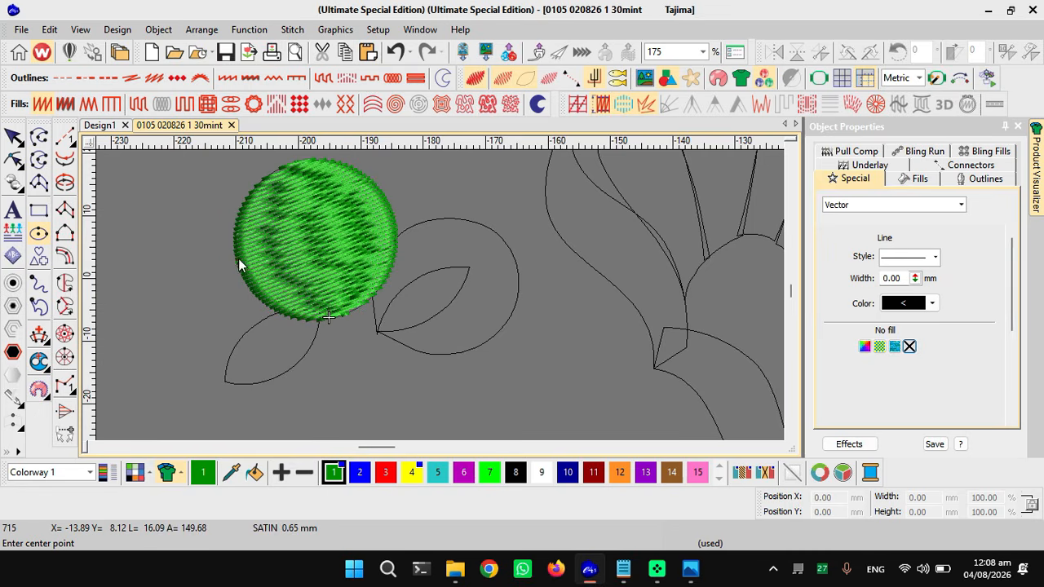
click(327, 254)
key(Delete)
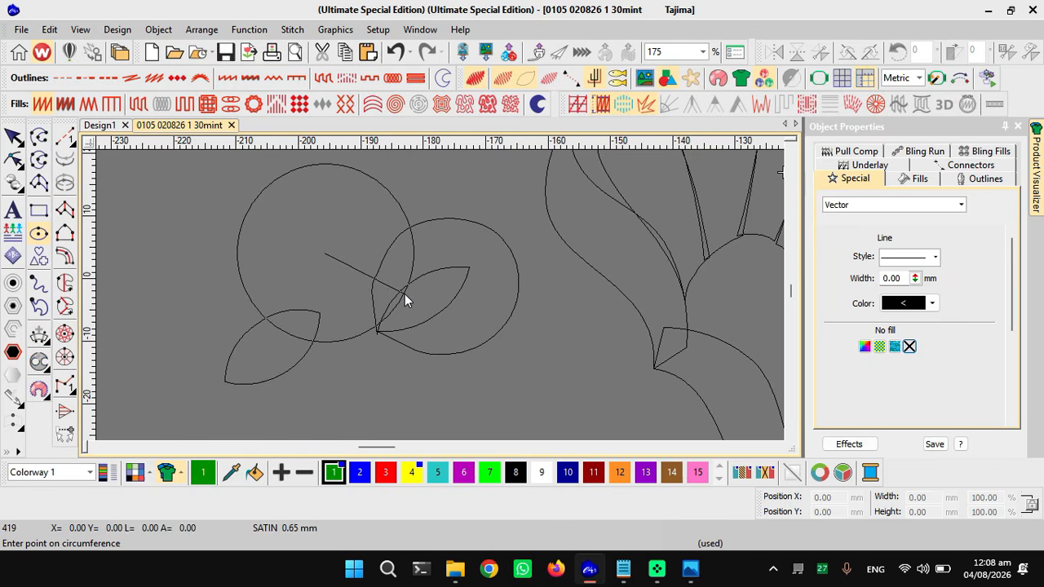
key(Escape)
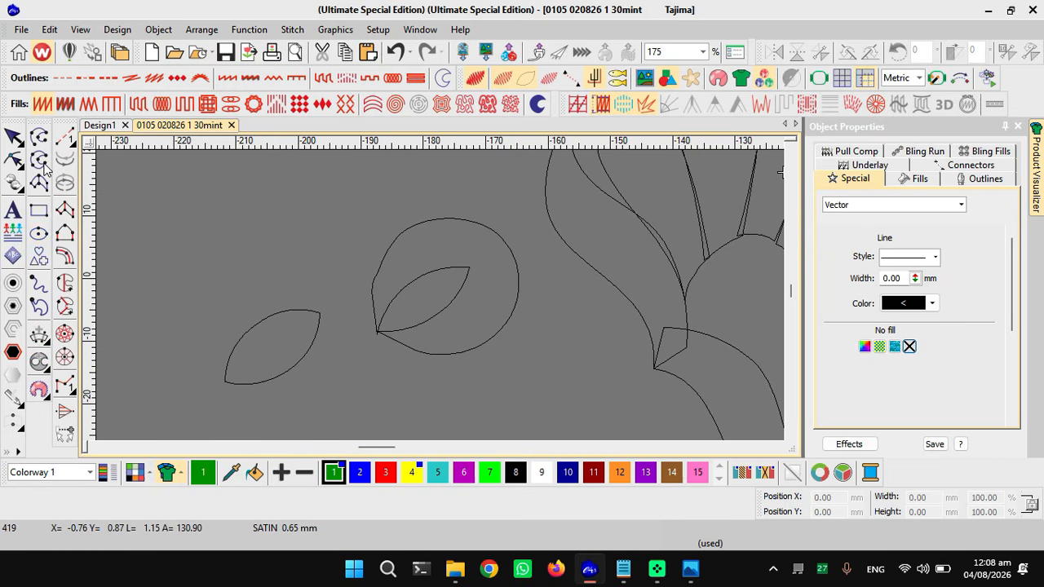
- Start a Complex Fill and trace the inner leaf outline from its lower tip around both curved sides back to the tip
click(39, 161)
scroll(434, 297, up, 3)
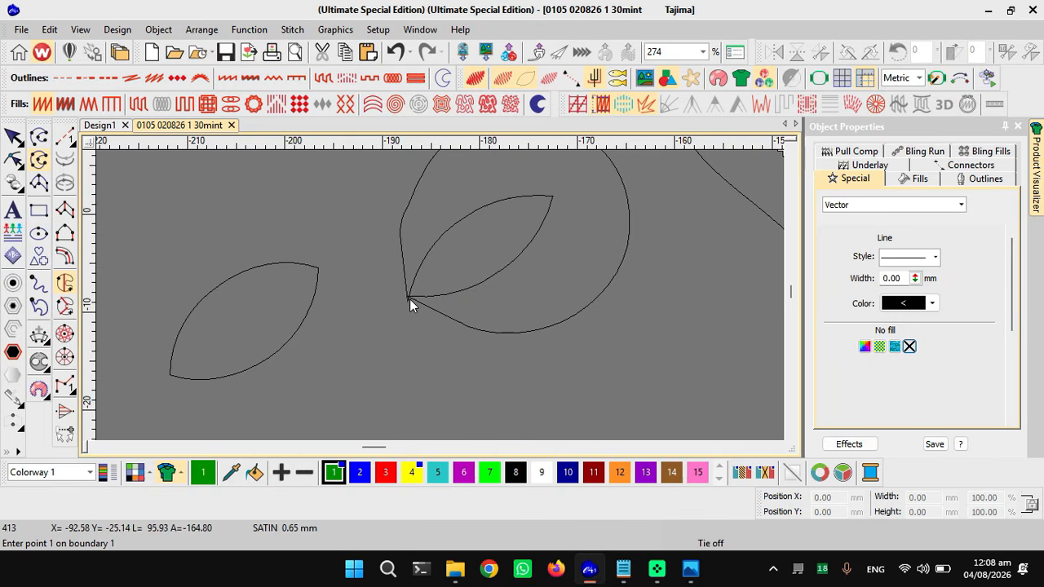
click(408, 297)
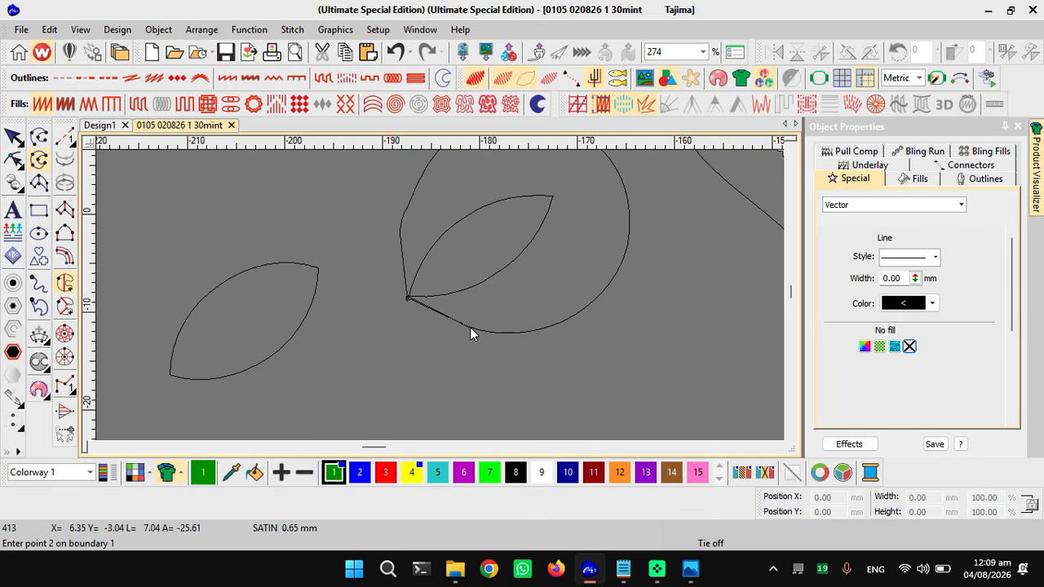
click(483, 281)
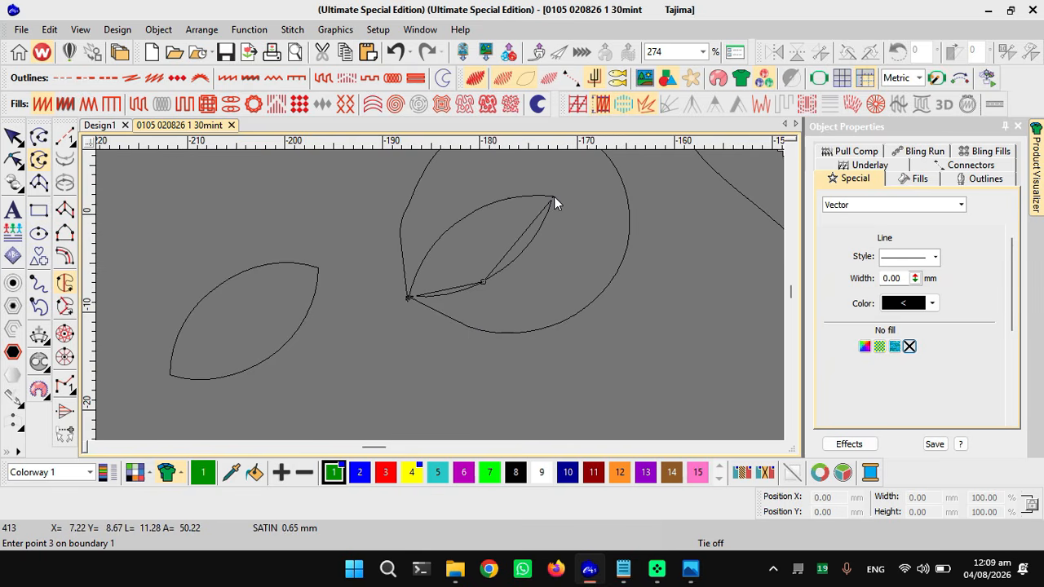
click(553, 197)
click(469, 213)
click(408, 297)
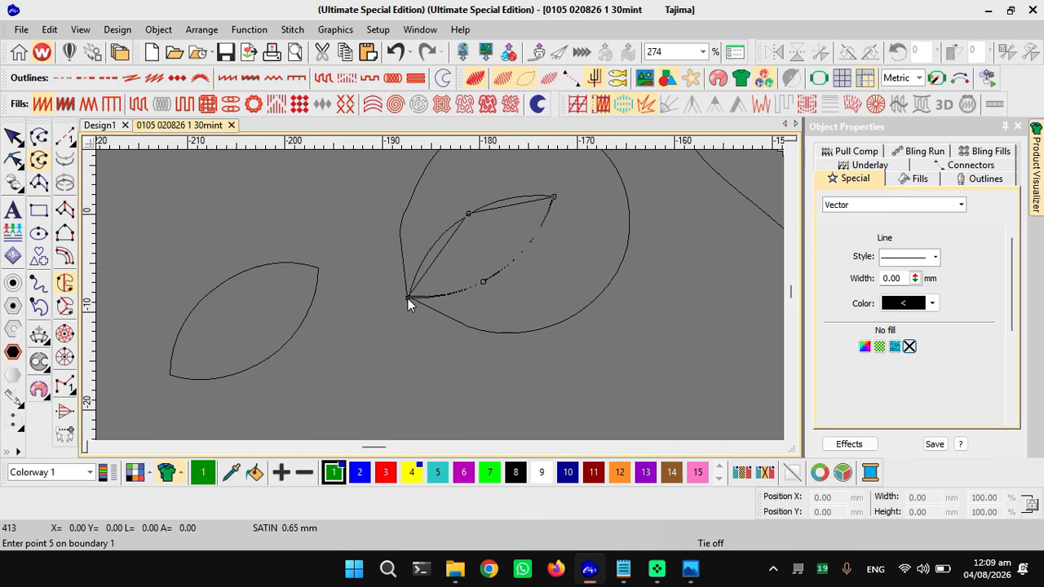
- Continue the Complex Fill boundary from the tip around the outer circle outline and generate the fill with the leaf left open
click(398, 230)
scroll(441, 294, down, 2)
scroll(441, 294, up, 1)
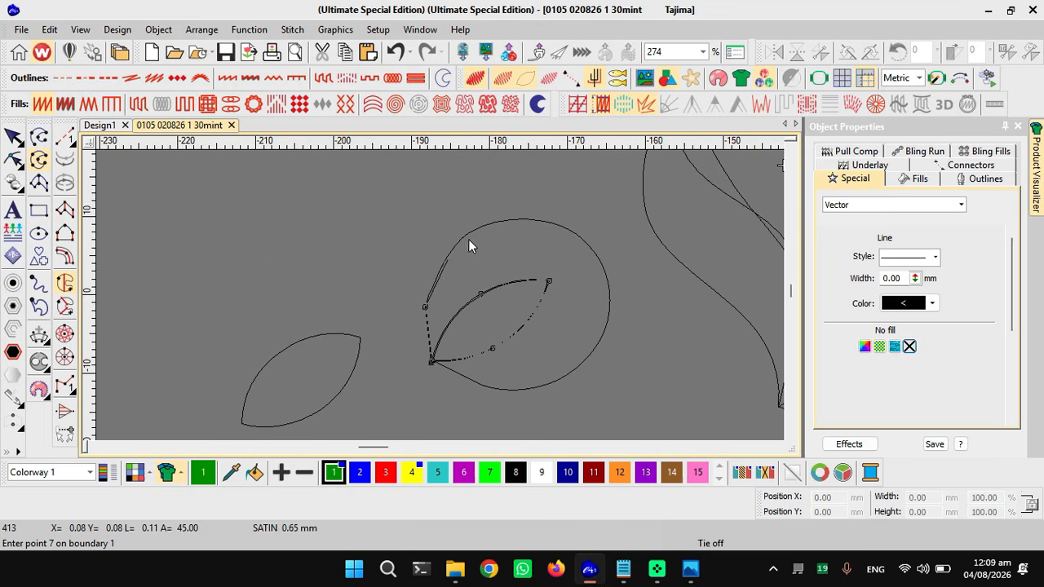
click(486, 225)
click(552, 223)
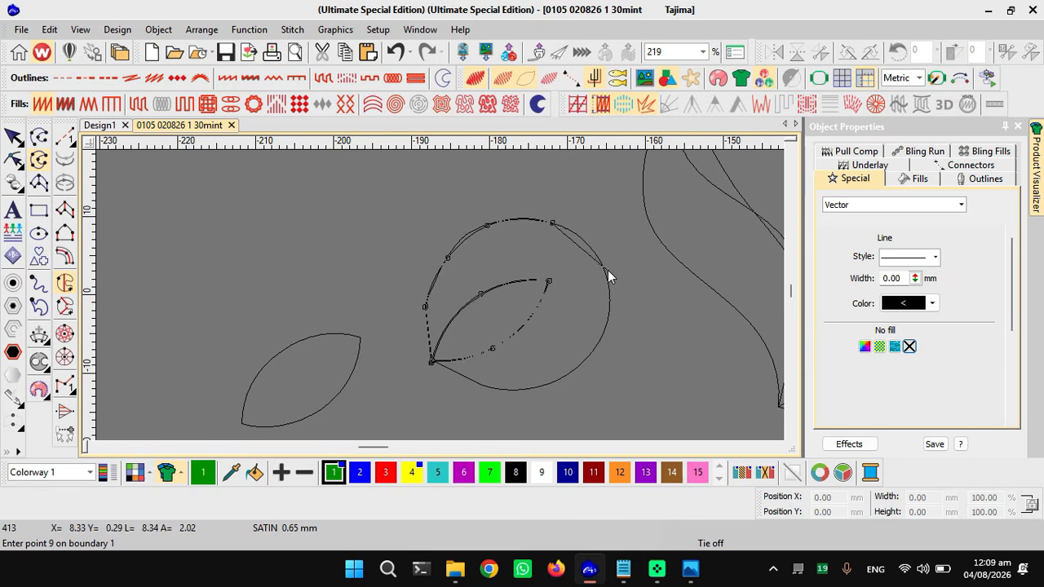
click(605, 267)
click(613, 298)
click(607, 328)
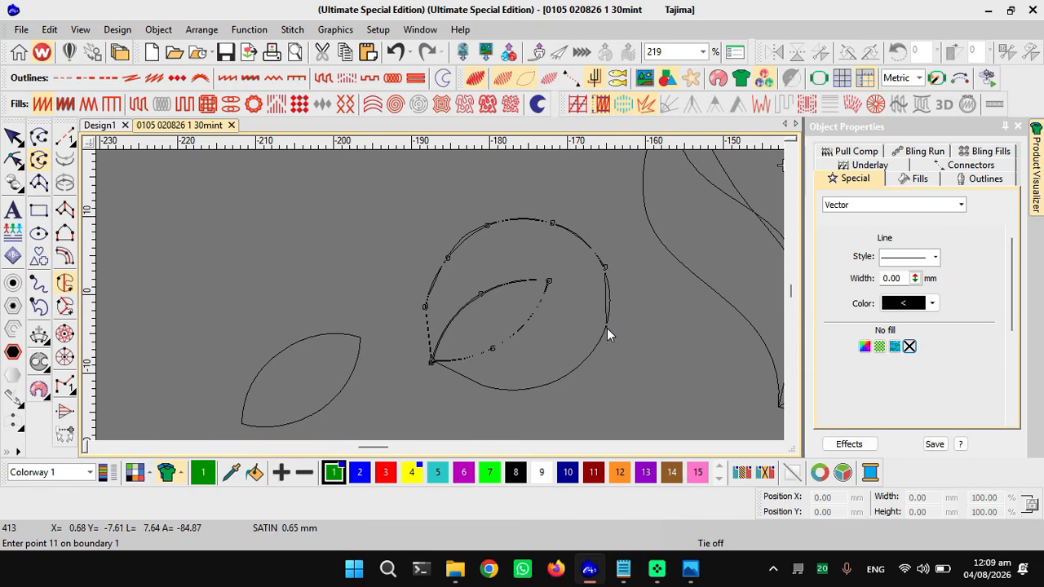
click(548, 386)
click(467, 380)
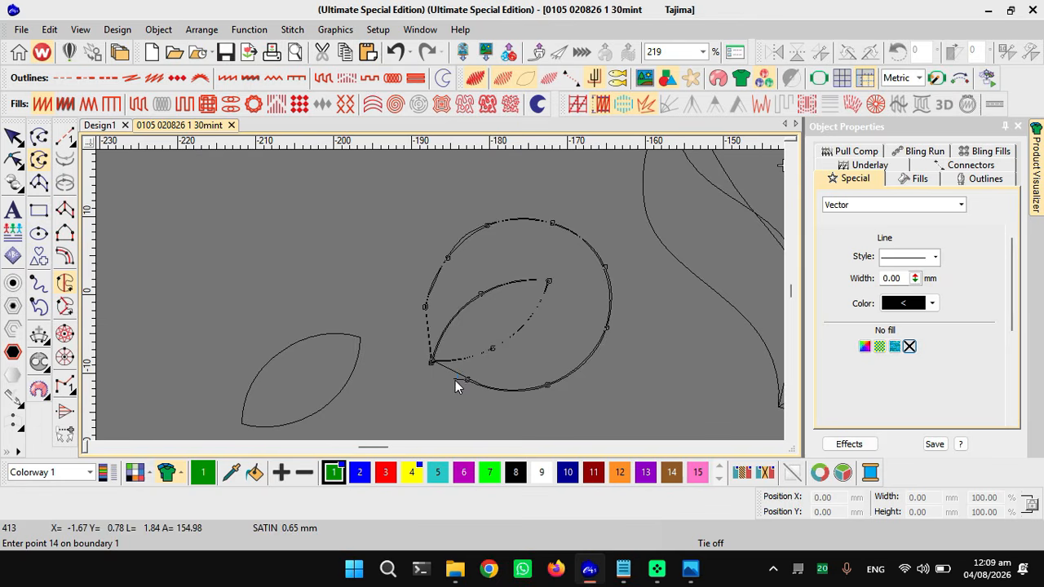
key(space)
key(Escape)
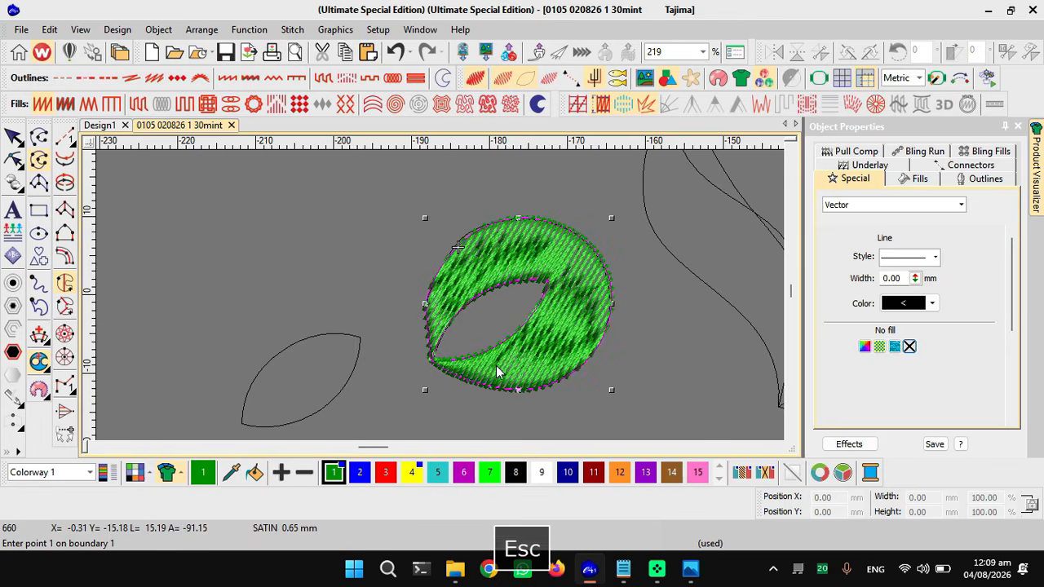
key(Escape)
- Clear the trial angle lines and add stitch angles across the lower tip, left and right sides of the ring to produce a turning fill
key(ctrl+h)
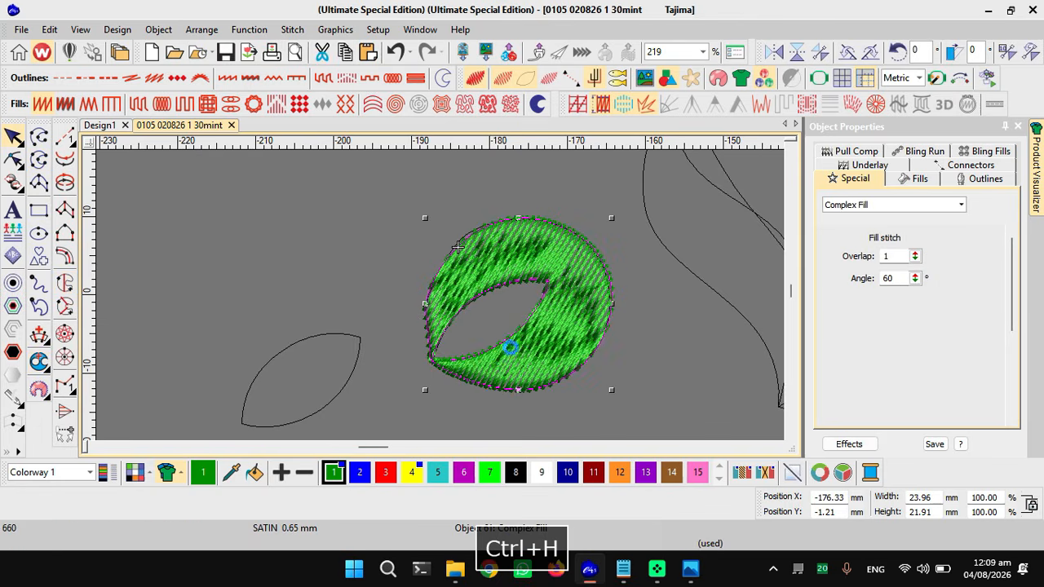
key(a)
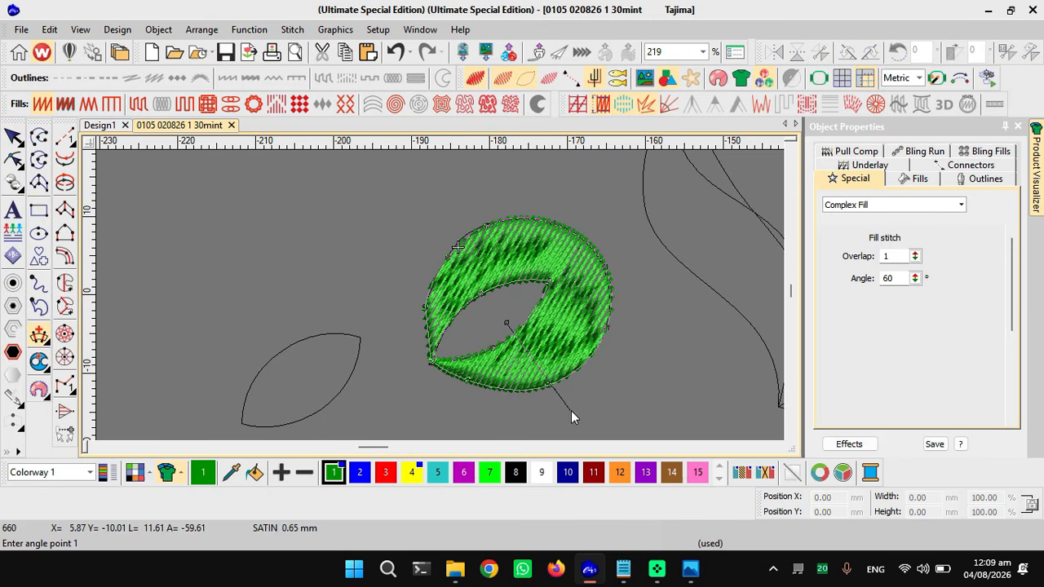
click(533, 292)
click(629, 250)
click(506, 303)
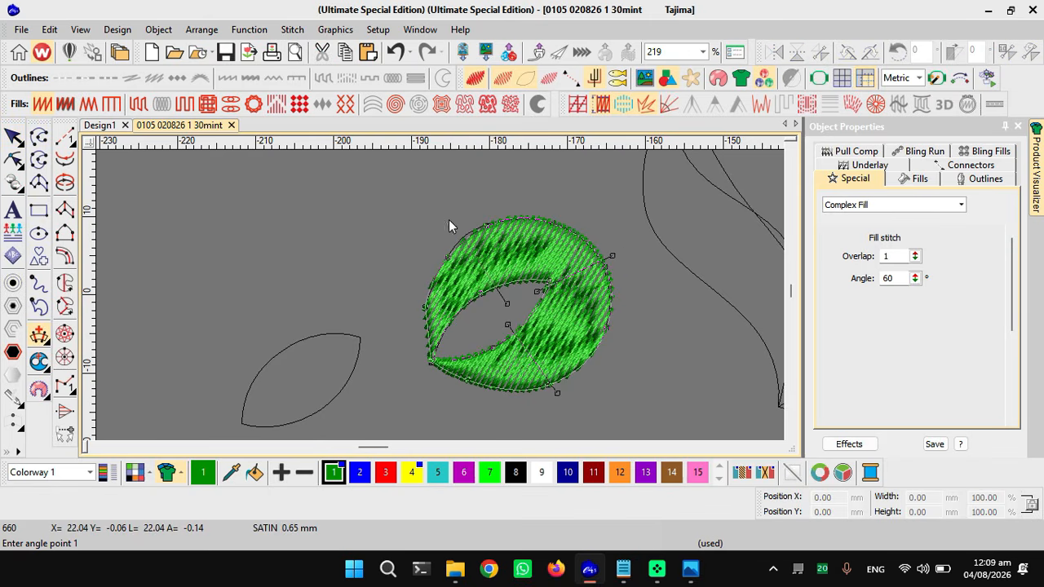
click(493, 211)
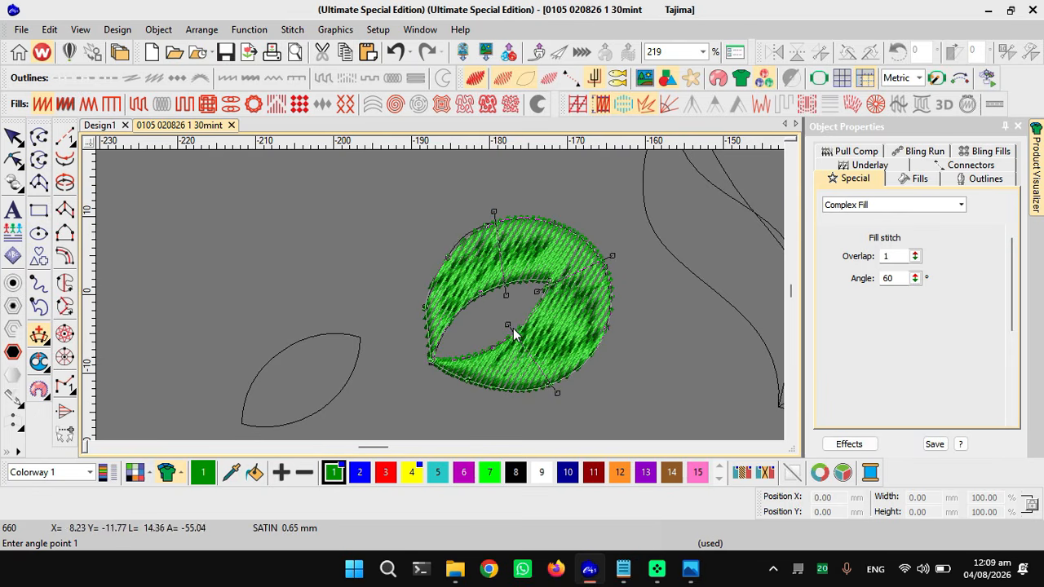
key(BackSpace)
key(BackSpace)
key(BackSpace)
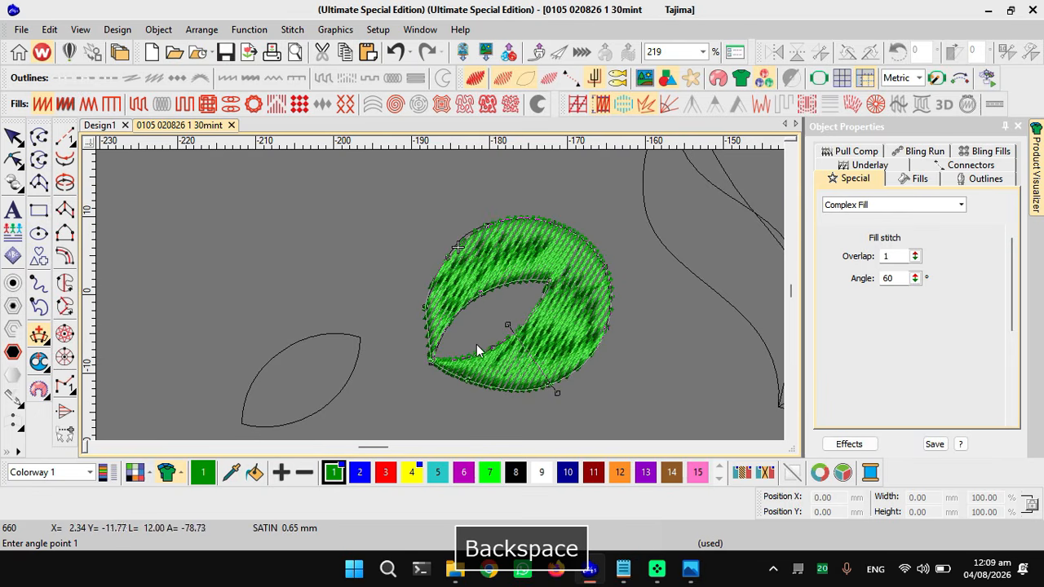
key(BackSpace)
click(462, 353)
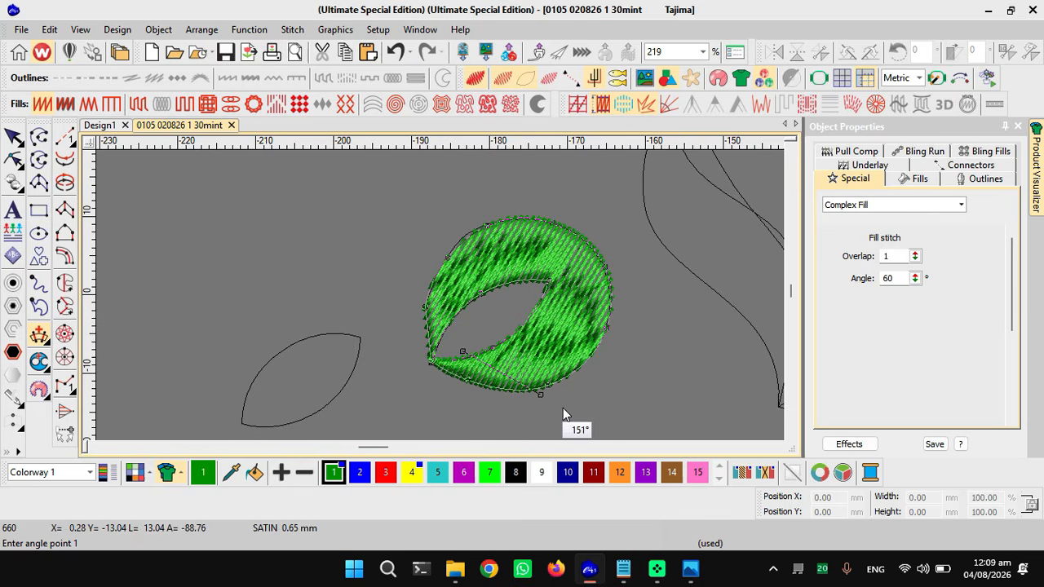
click(457, 328)
click(458, 207)
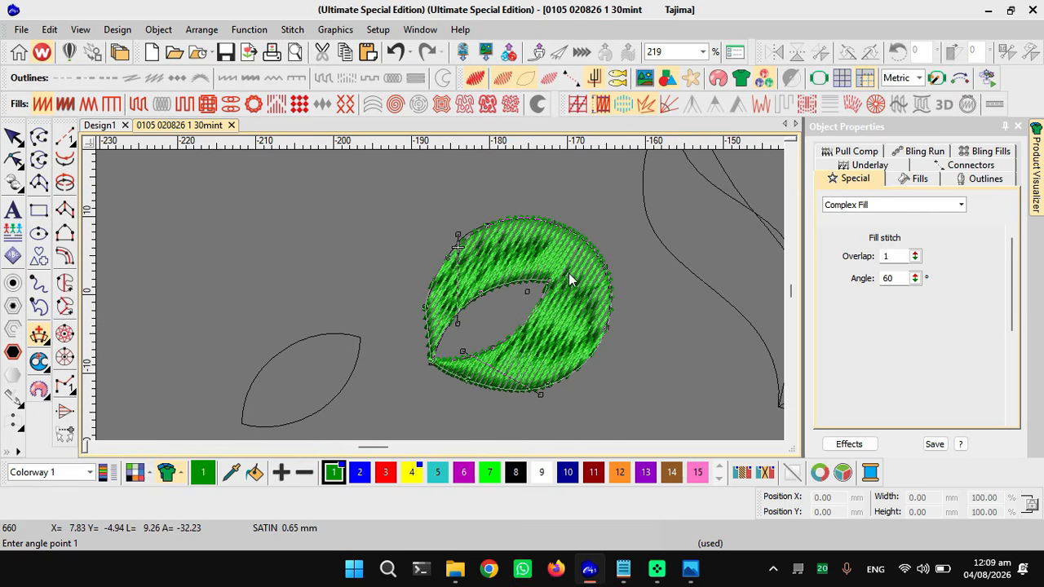
key(space)
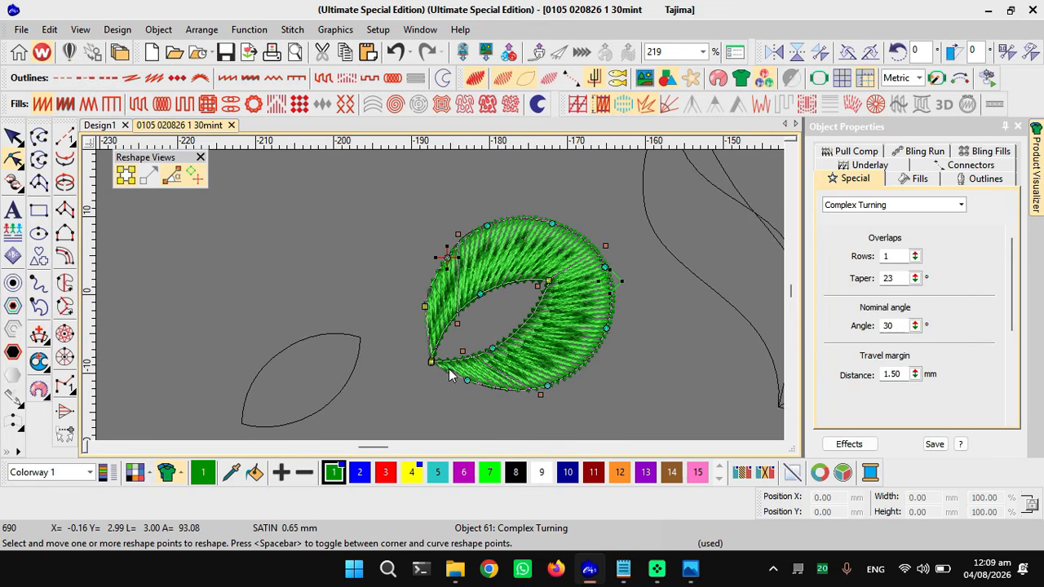
- Reshape the ring fill's tip by pulling its overlapping corner points apart and bringing them back together at the outline's corner
scroll(431, 302, up, 2)
mouse_move(414, 283)
mouse_down()
mouse_move(416, 319)
mouse_move(414, 279)
mouse_move(400, 279)
mouse_up()
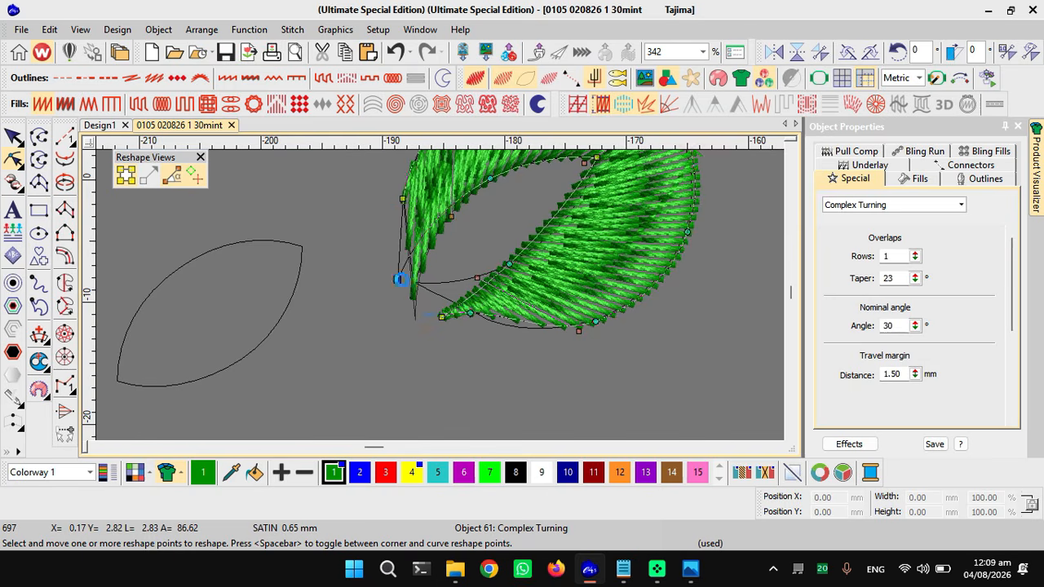
click(441, 317)
drag(441, 317, 413, 285)
key(Escape)
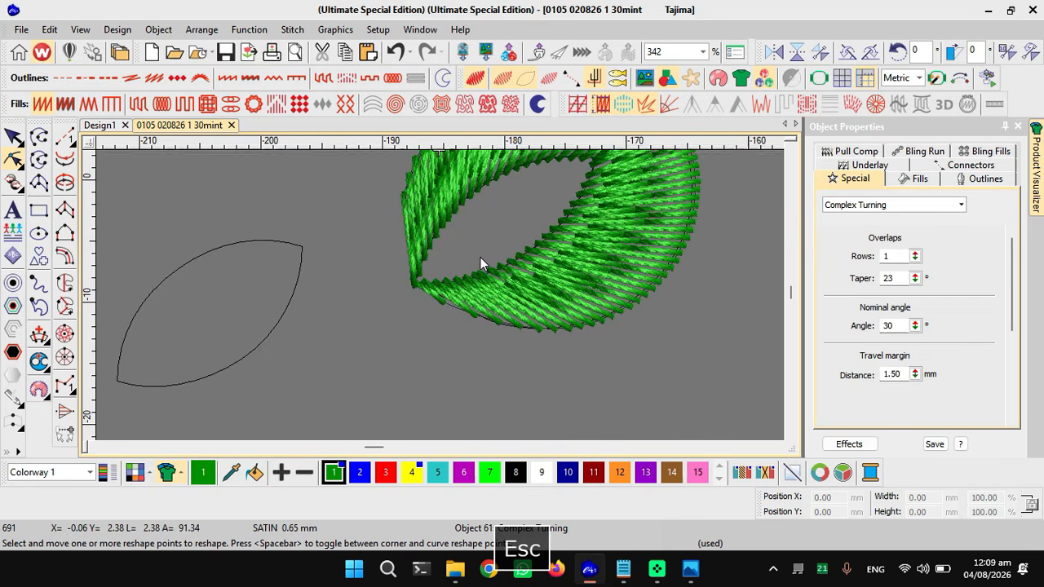
- Convert the separate leaf outline to a Complex Turning fill at about 128° and move it about 12 mm right against the ring fill
scroll(479, 257, down, 2)
click(315, 343)
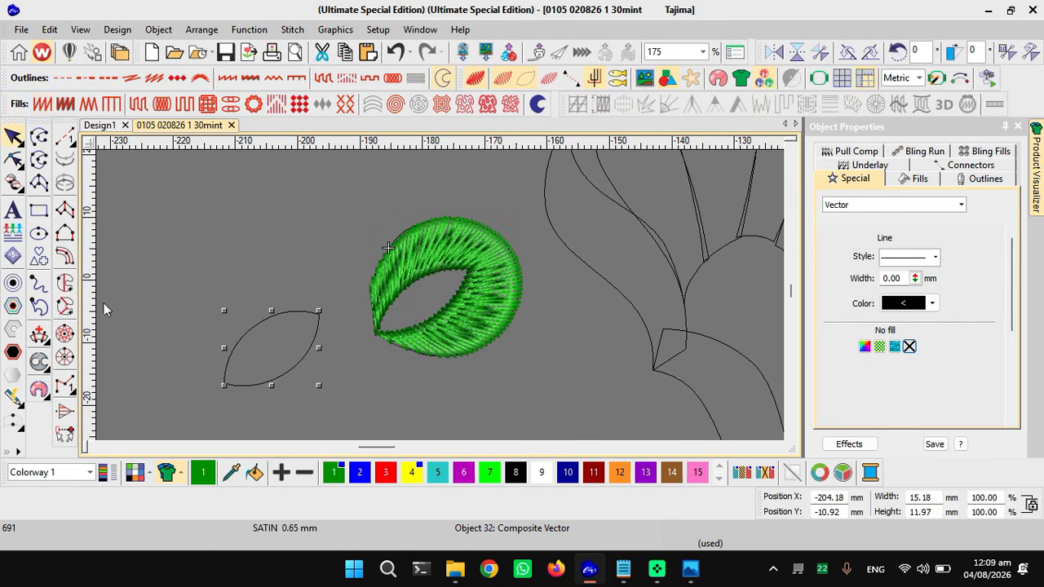
click(65, 309)
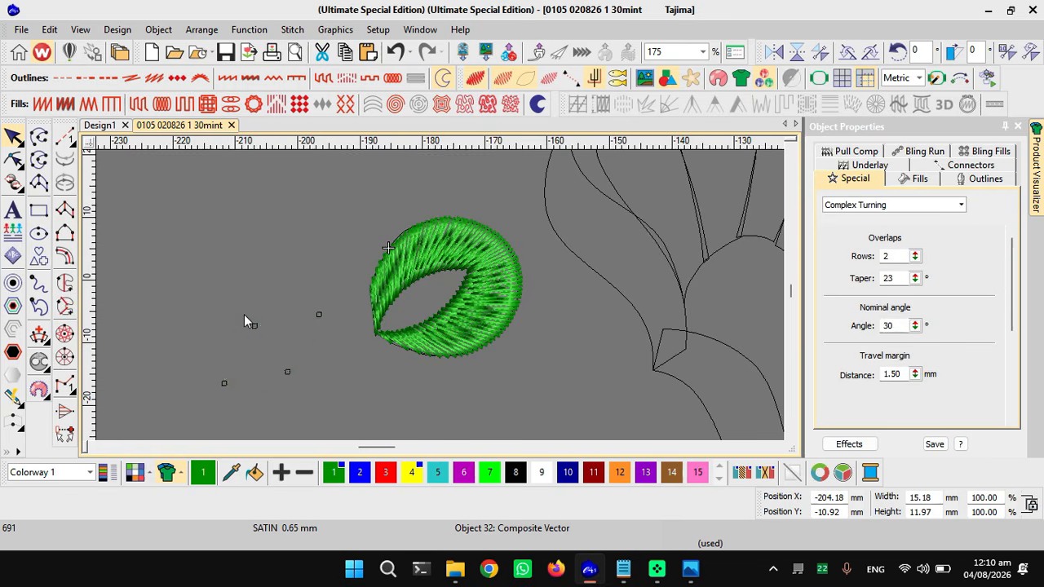
click(303, 403)
key(space)
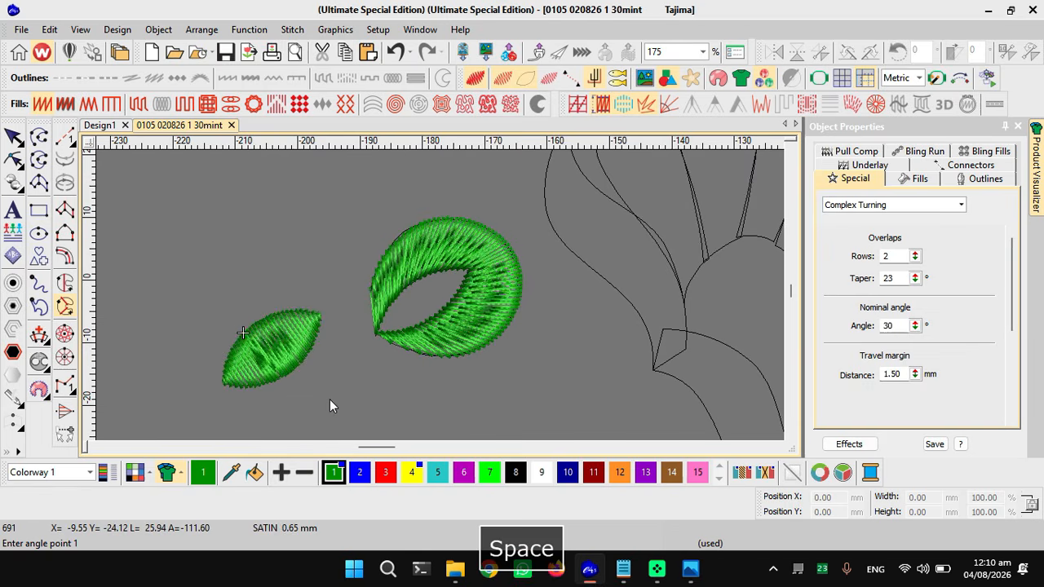
key(Escape)
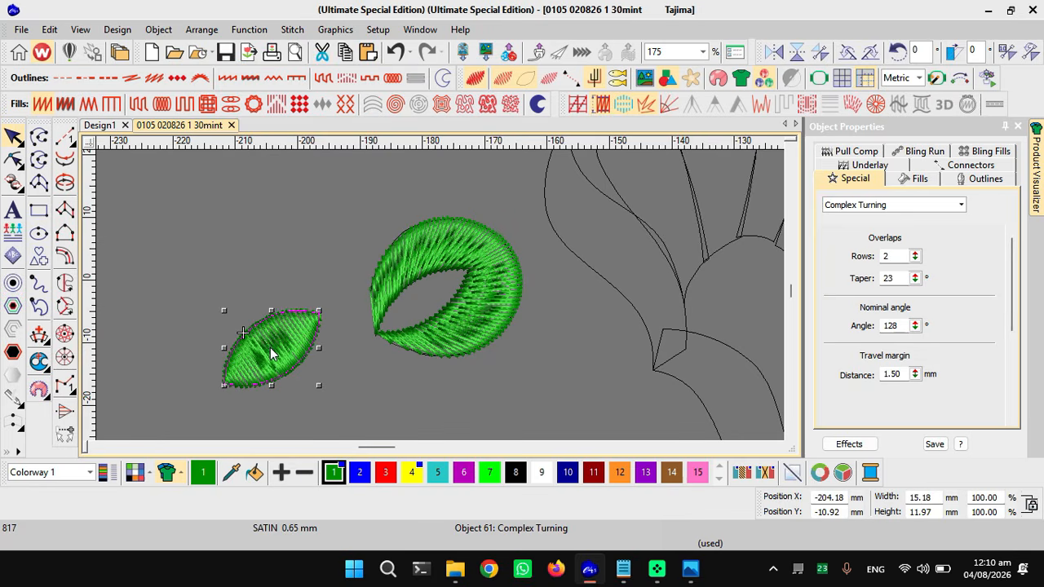
drag(291, 352, 364, 348)
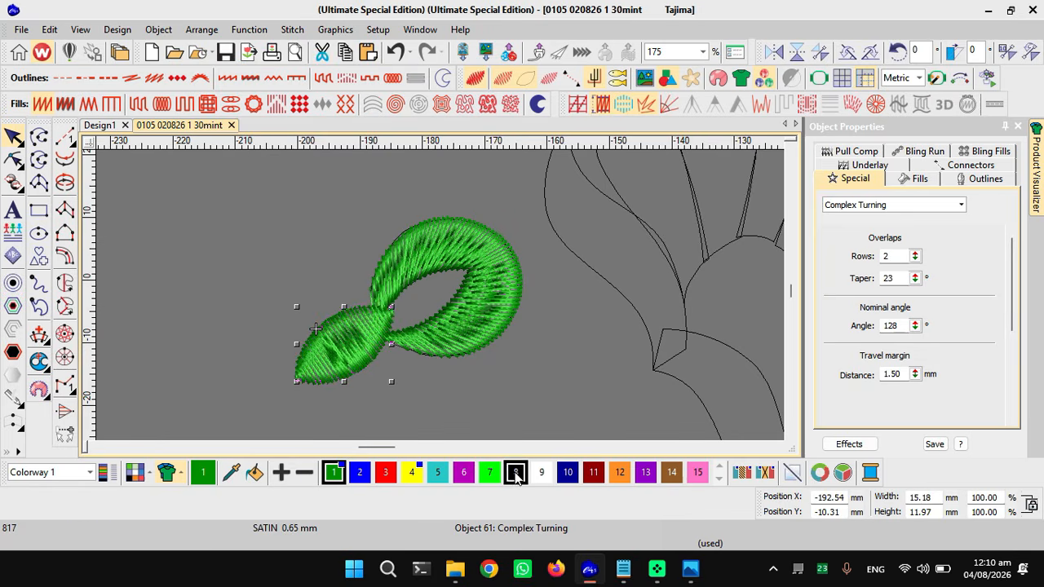
- Recolor the leaf fill to black, color 8, move it about 13 mm right and 7 mm up into the ring's opening, and deselect it
click(515, 472)
mouse_move(424, 317)
mouse_down()
mouse_move(434, 302)
mouse_move(422, 304)
mouse_move(423, 327)
mouse_up()
scroll(458, 295, down, 3)
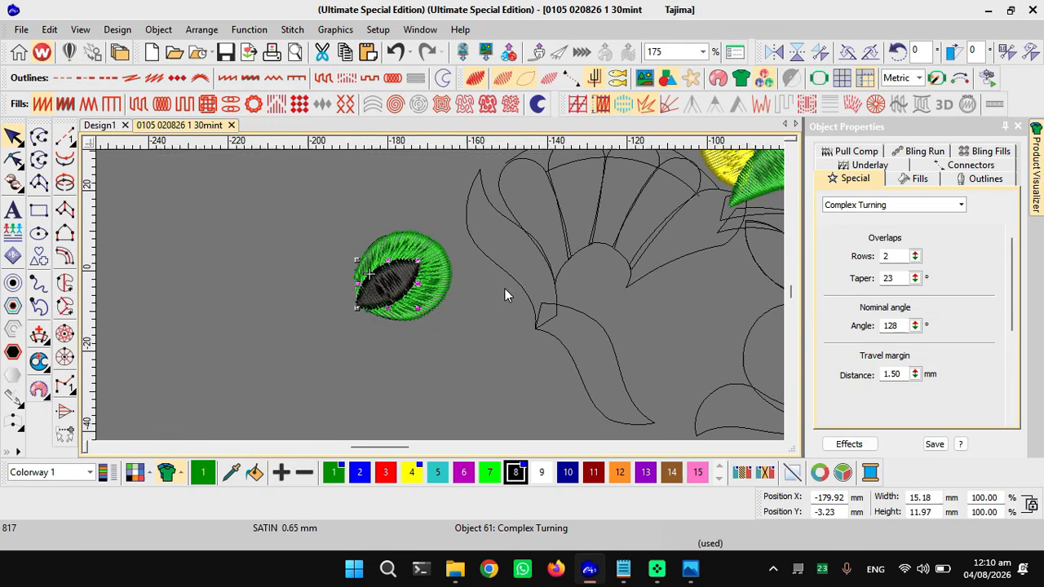
scroll(472, 287, up, 2)
scroll(459, 299, up, 1)
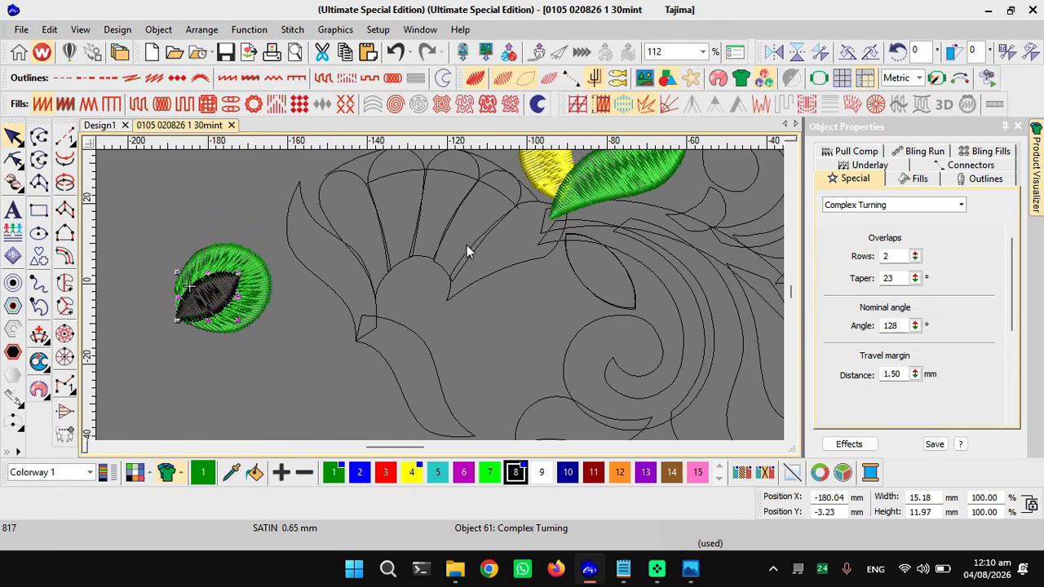
key(Escape)
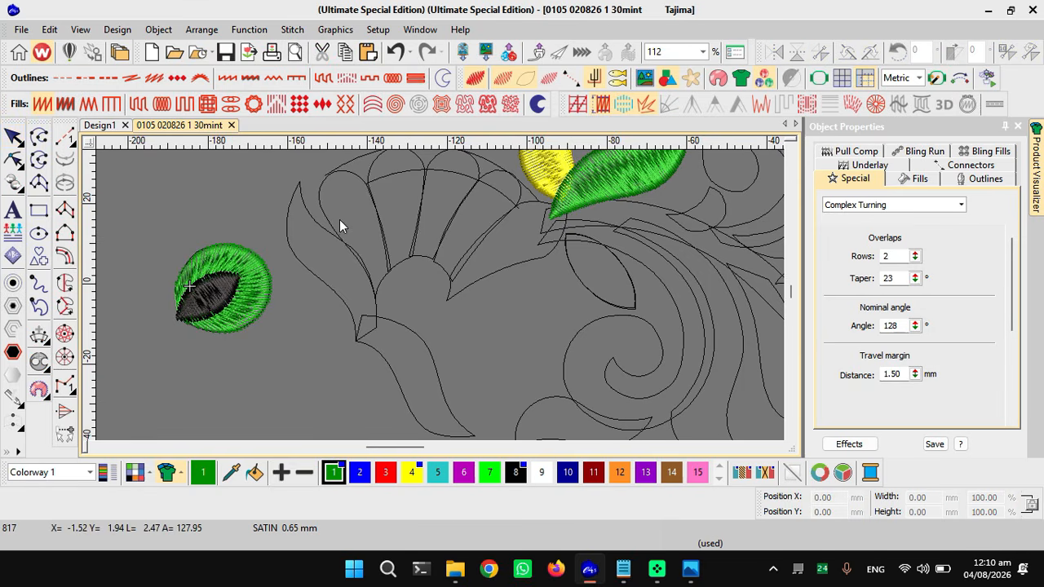
- Generate a green Complex Turning fill at about 24° from the leftmost petal outline of the fan-shaped flower
click(308, 253)
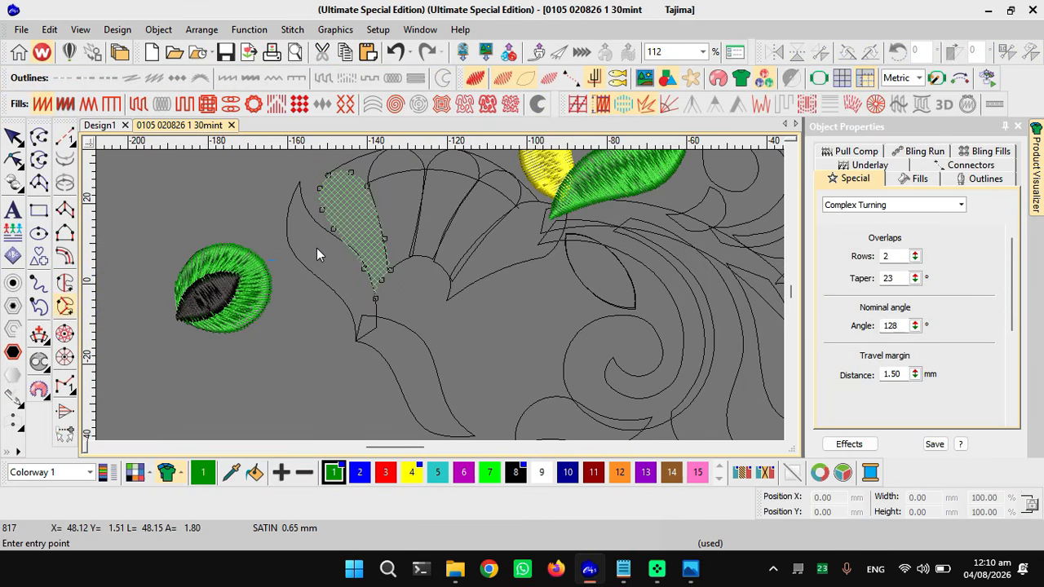
double_click(317, 247)
key(space)
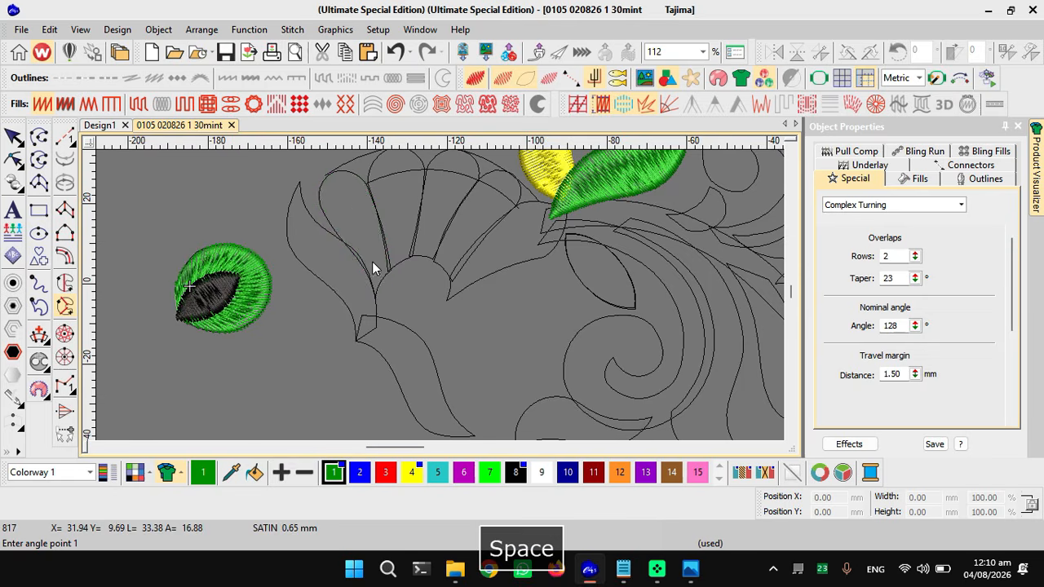
scroll(440, 295, up, 3)
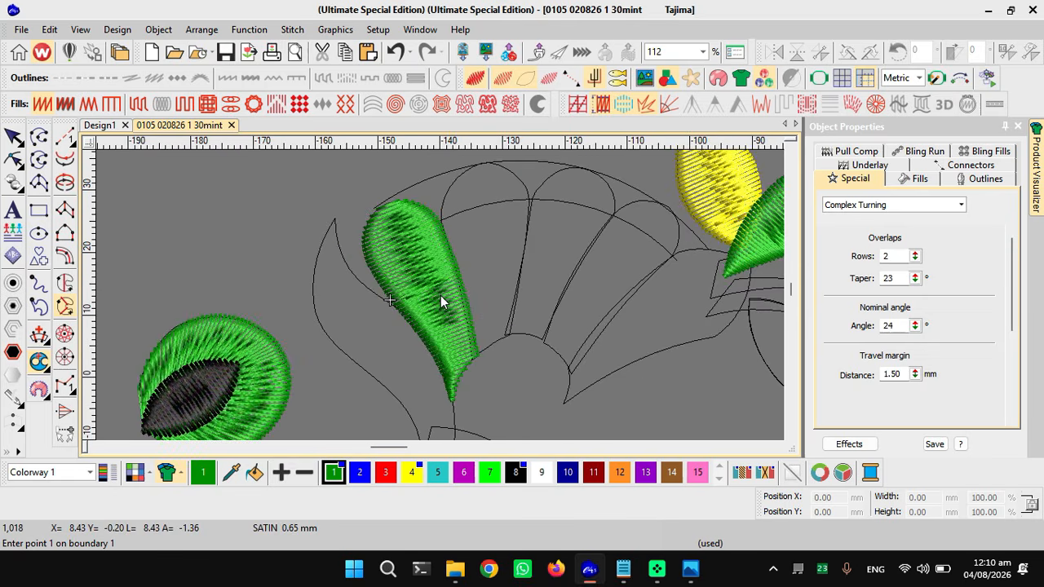
scroll(463, 300, up, 1)
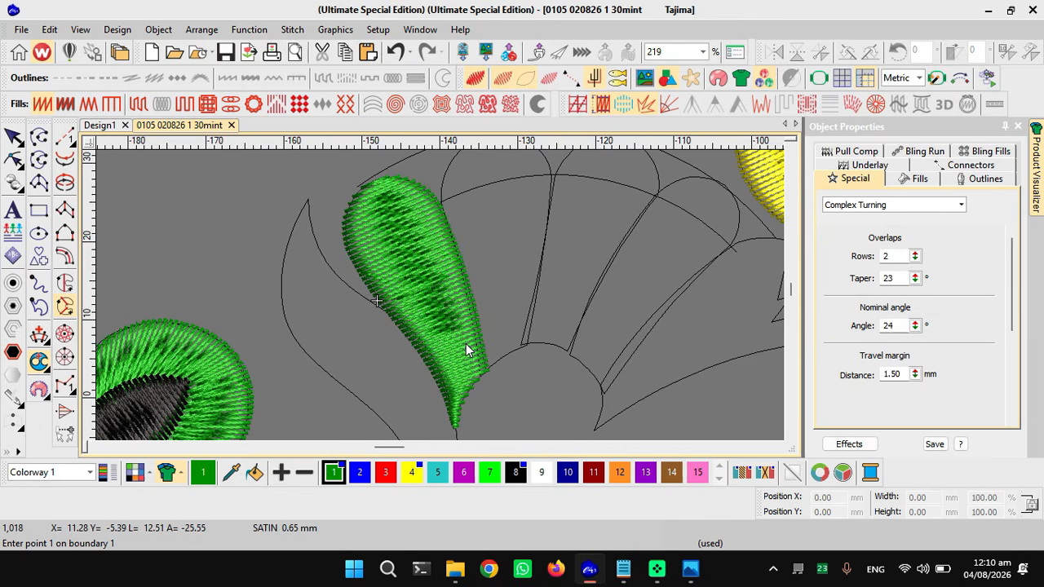
key(Escape)
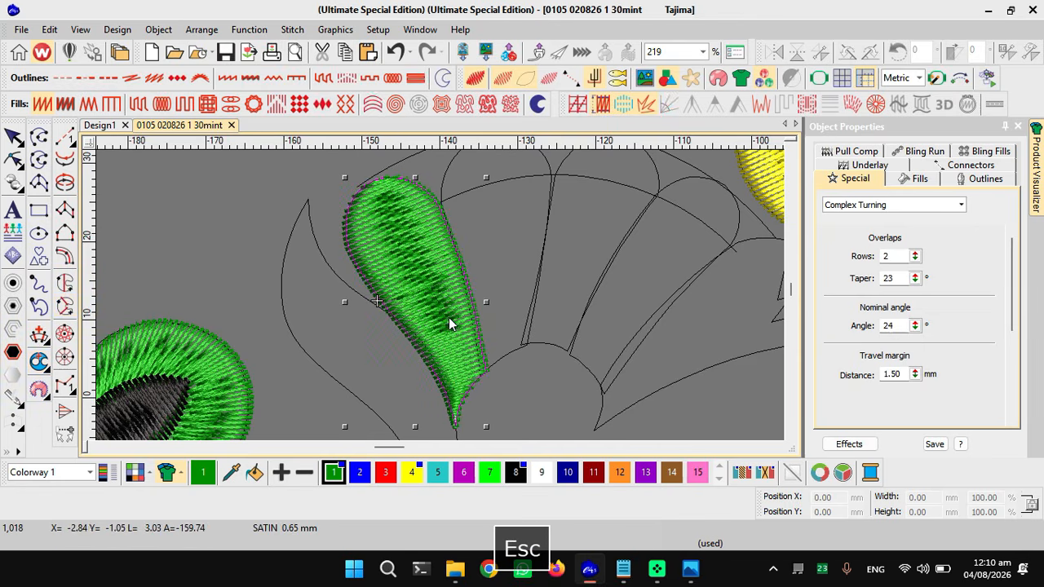
- Reshape the petal fill by adding a second stitch angle across its narrow lower part and slightly raising the upper angle line's right end
key(ctrl+h)
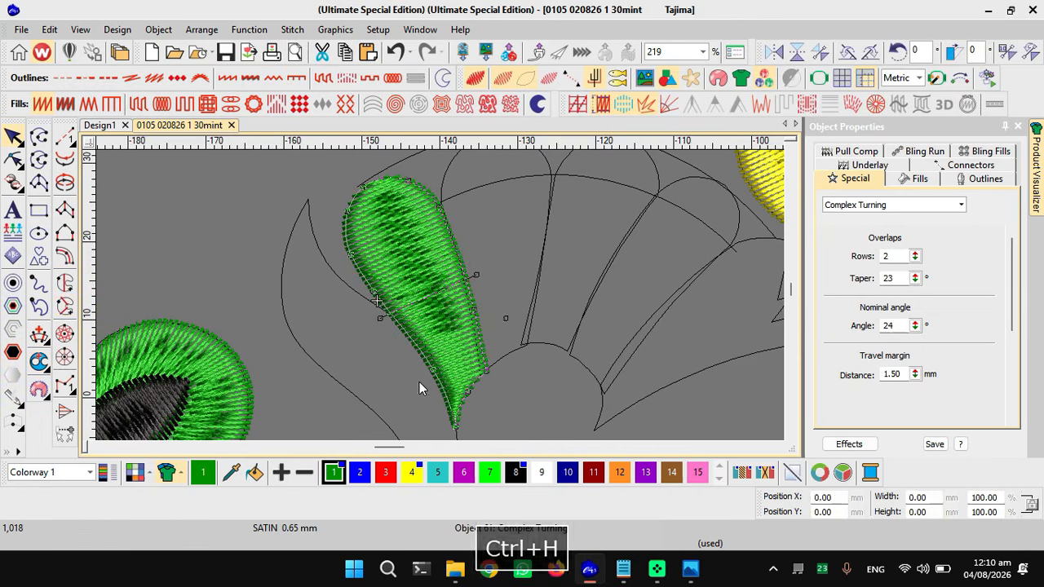
key(space)
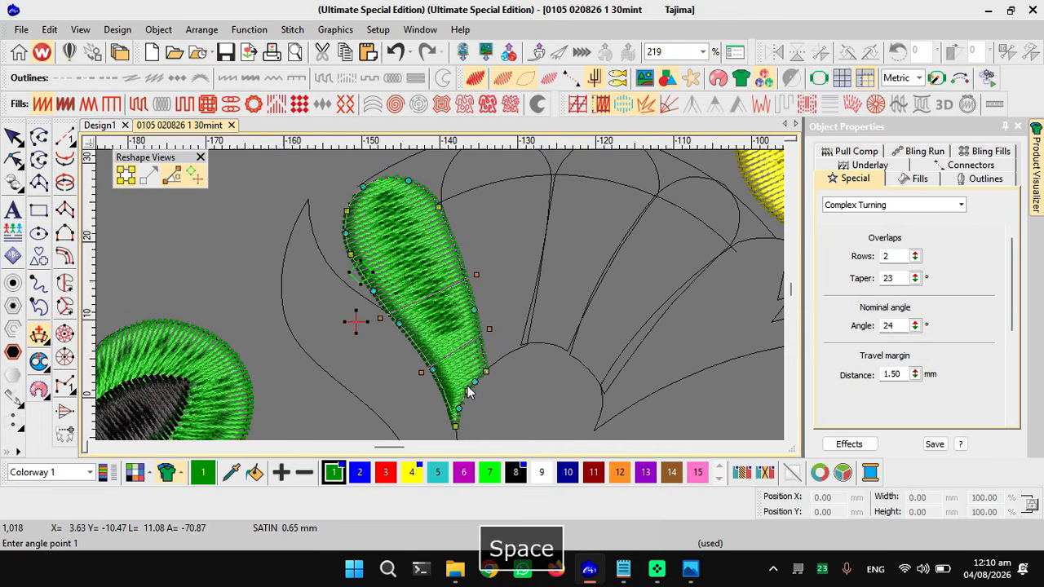
drag(476, 275, 475, 267)
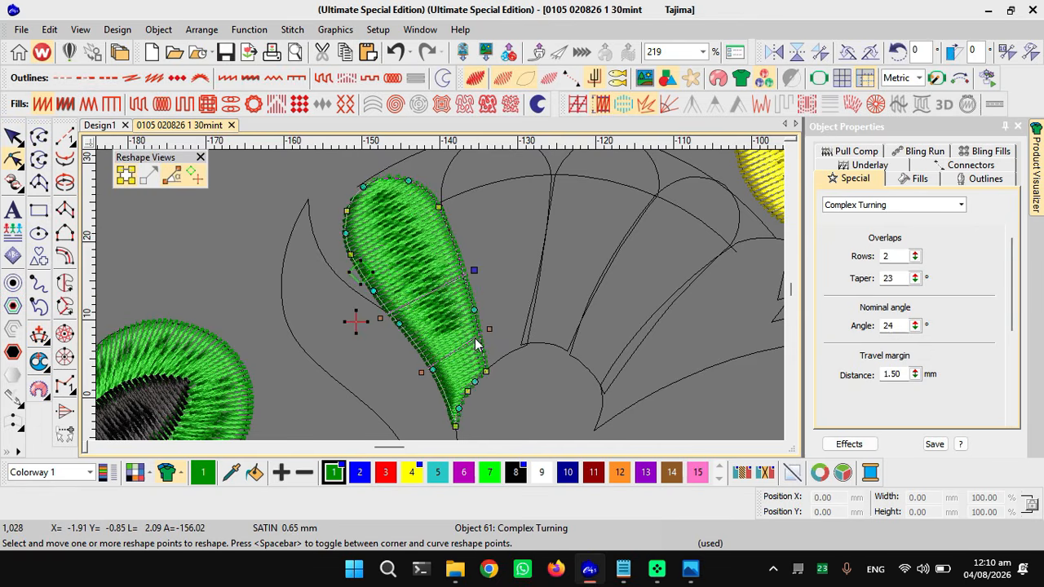
- Add a trial stitch angle line just below the lower one on the petal and delete it
key(Escape)
key(h)
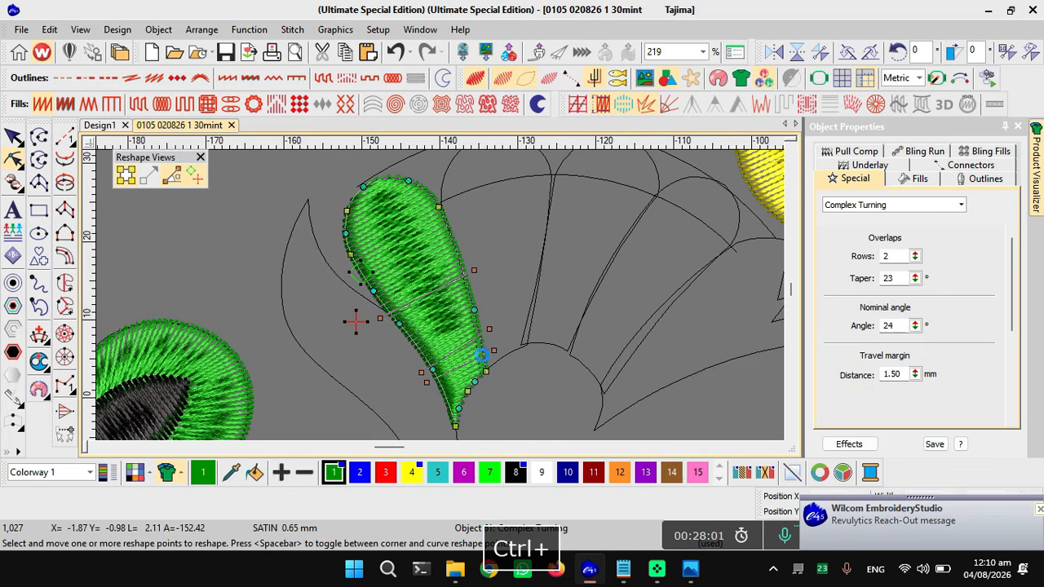
ctrl+click(494, 350)
click(493, 350)
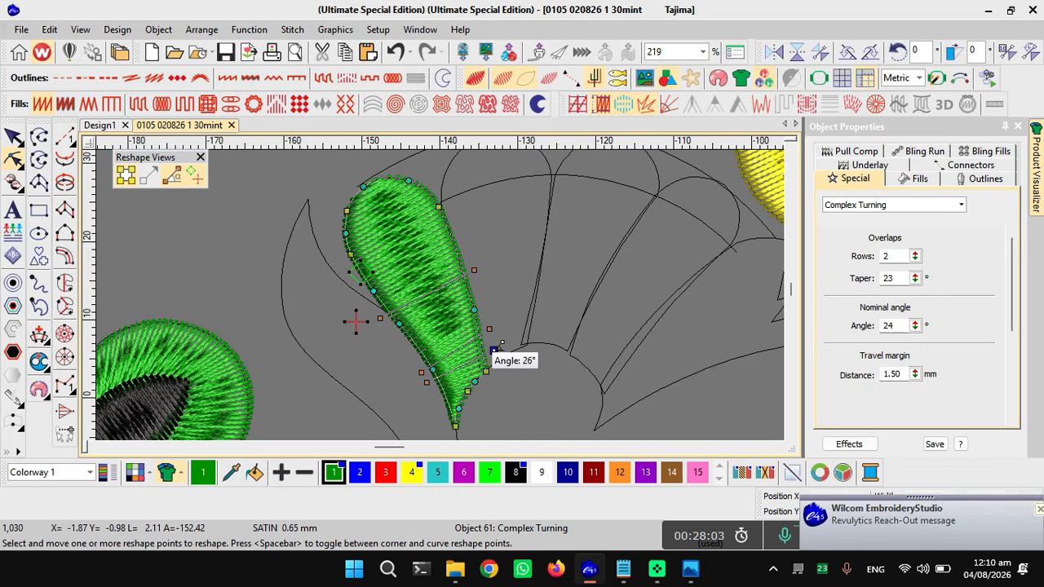
key(Delete)
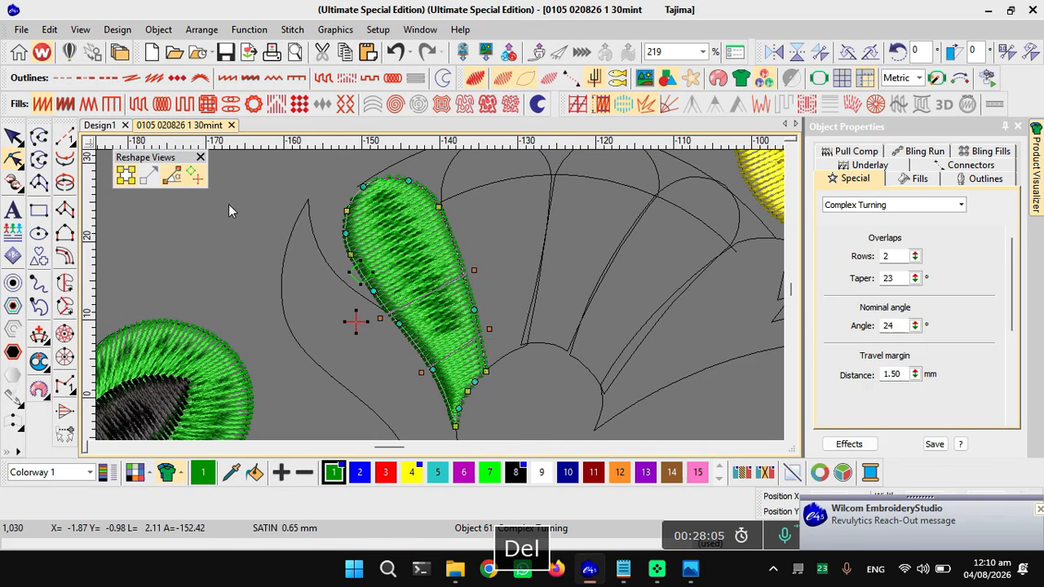
- Move the Reshape Views palette closer to the petal and hide the fill's reshape nodes, leaving the angle handles shown
drag(157, 165, 173, 208)
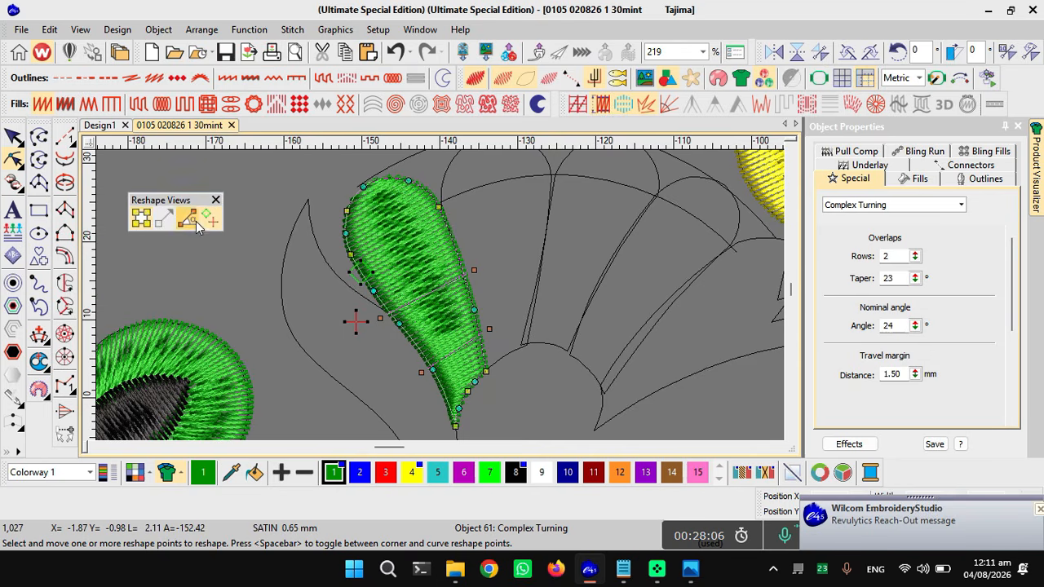
click(141, 227)
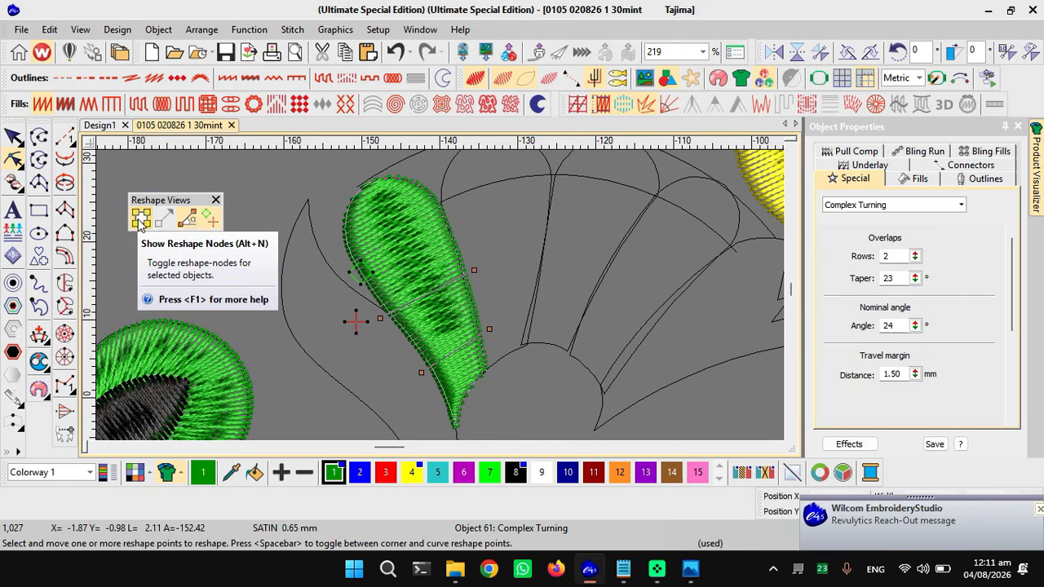
- Show the green petal's reshape nodes and angle lines, and move its entry and exit points to the narrow lower end
click(140, 220)
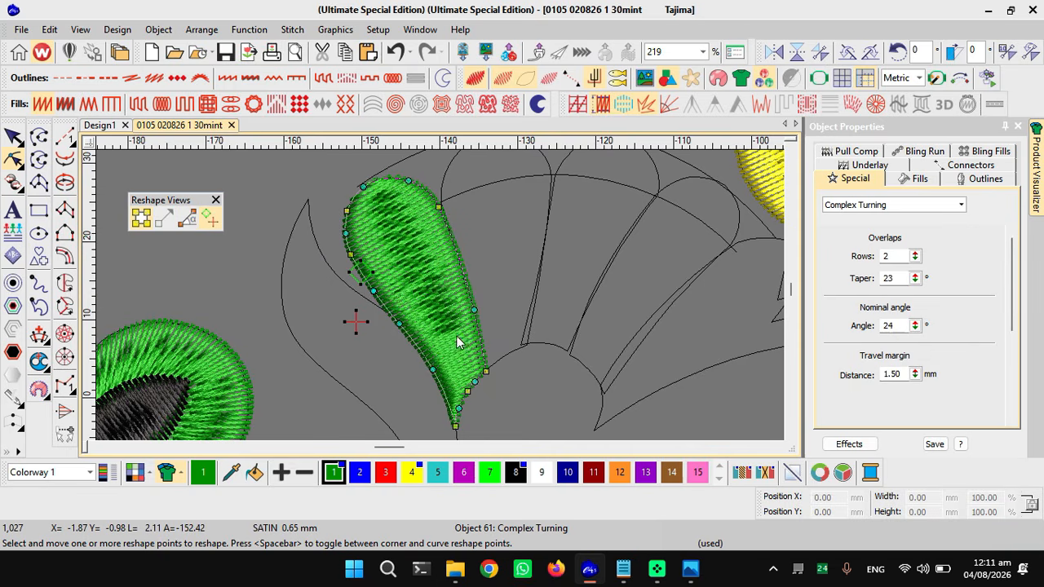
click(197, 225)
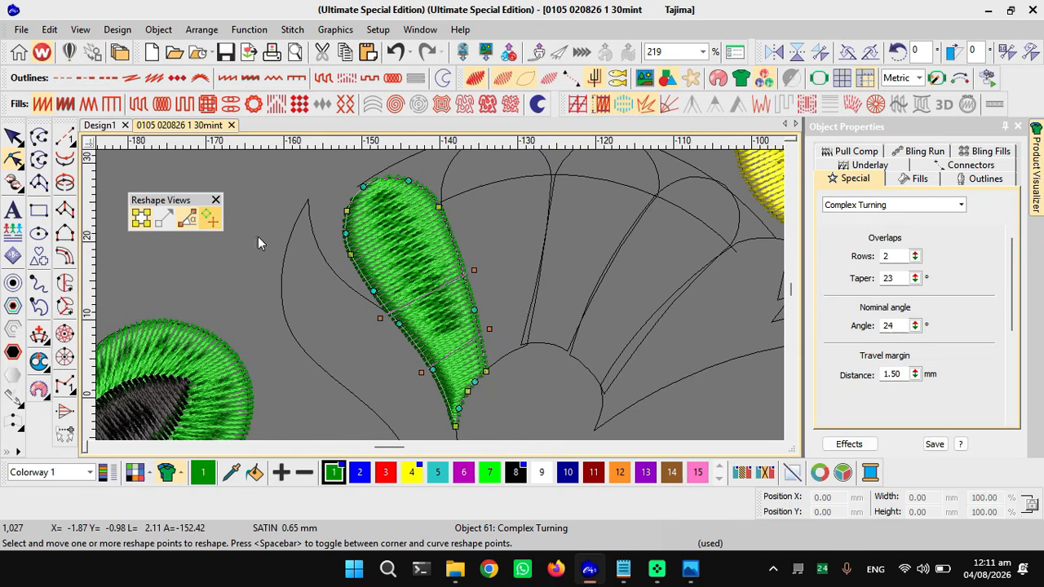
click(209, 218)
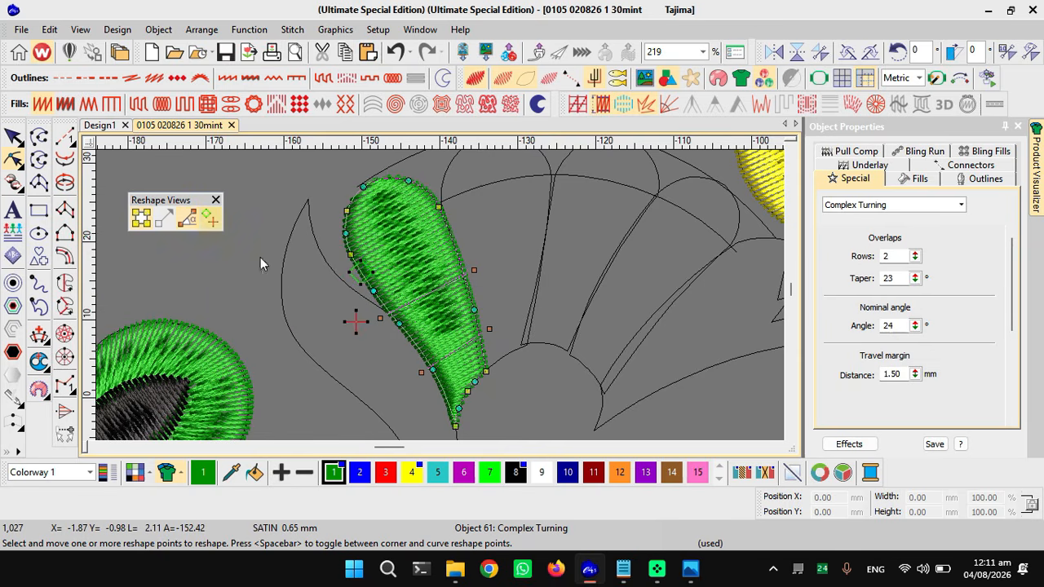
mouse_move(354, 318)
mouse_down()
mouse_move(447, 418)
mouse_move(489, 392)
mouse_move(495, 366)
mouse_up()
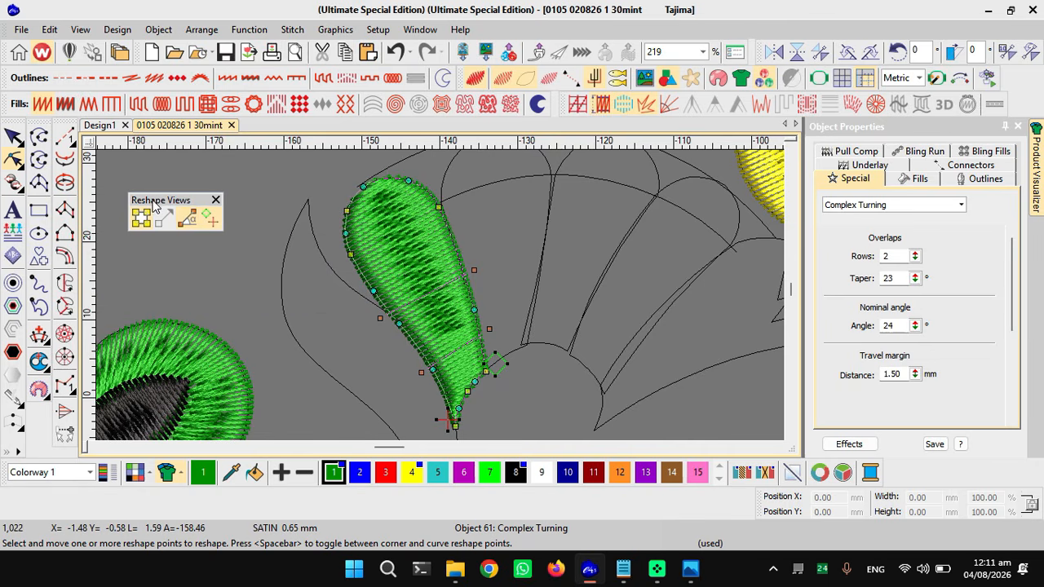
click(140, 222)
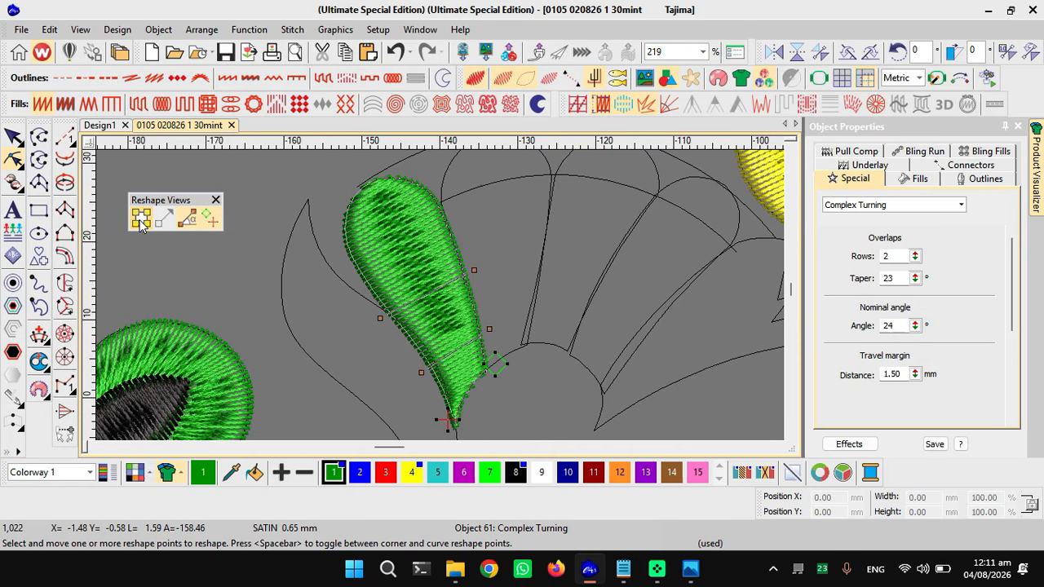
click(140, 222)
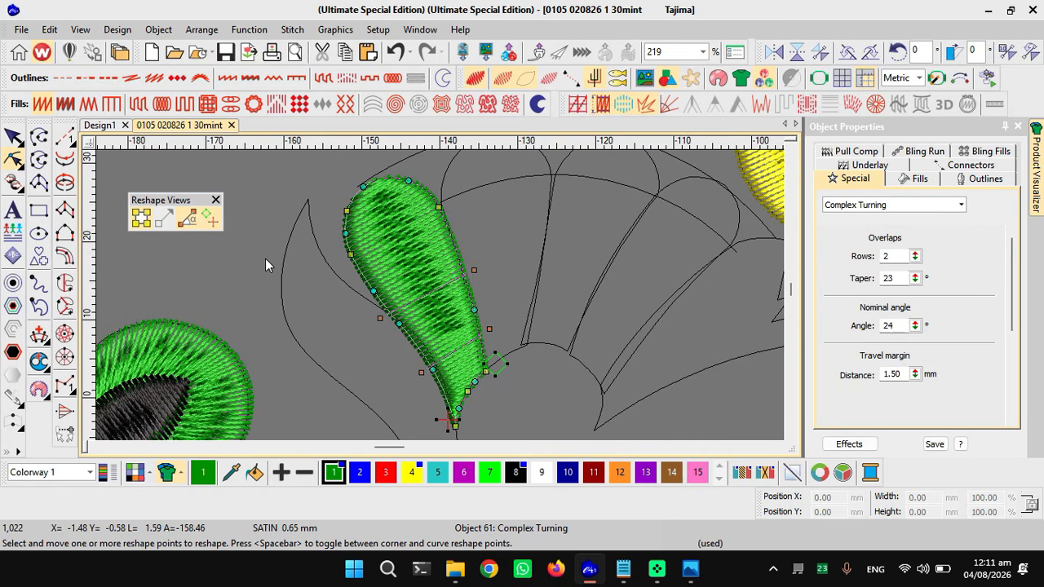
scroll(553, 285, down, 3)
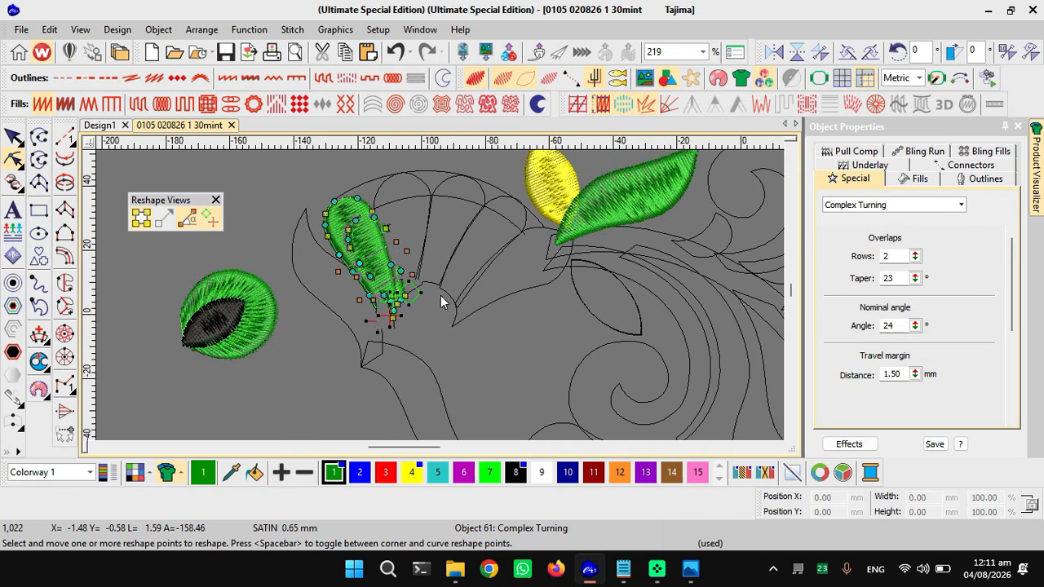
scroll(441, 302, down, 3)
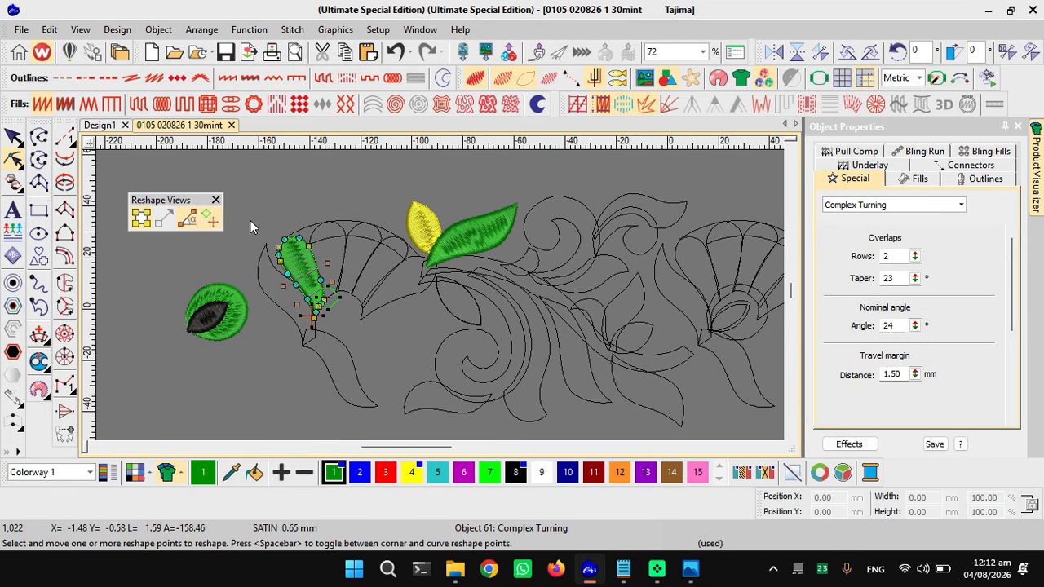
click(231, 125)
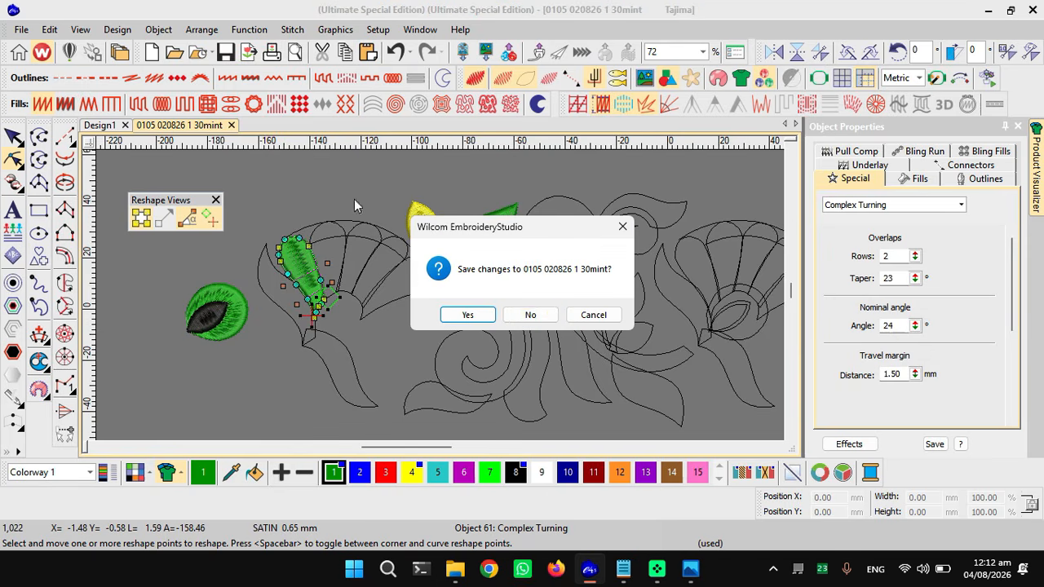
click(531, 316)
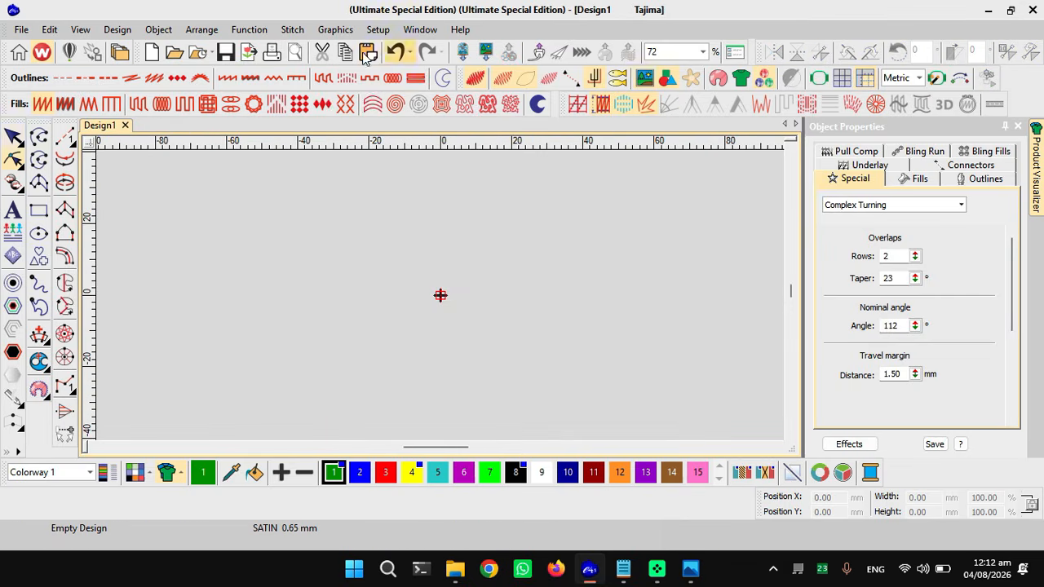
- Import the graphic 0106.jpg from the Module 1 folder into the empty Design1
click(336, 30)
click(358, 45)
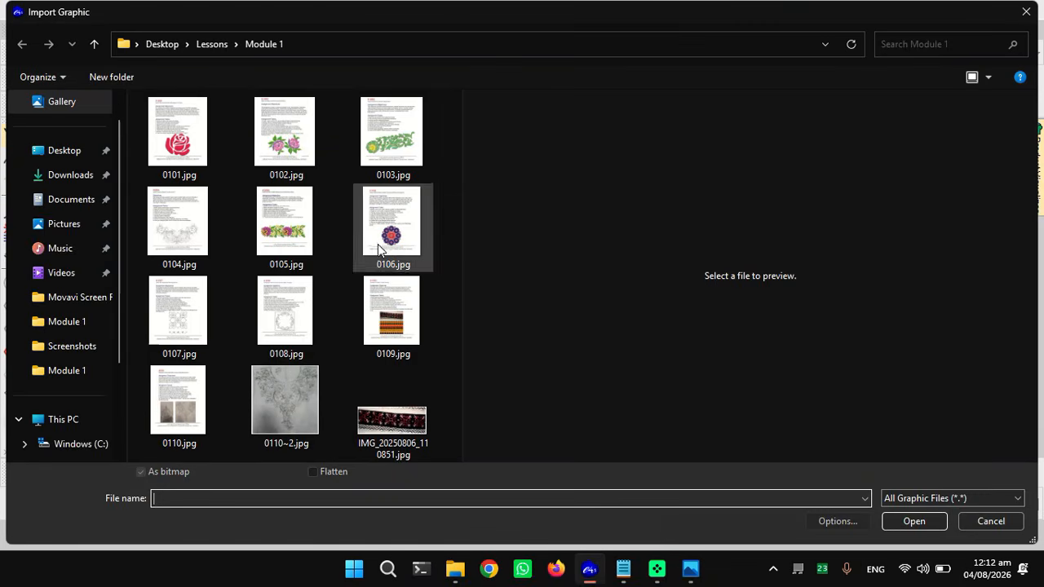
click(379, 238)
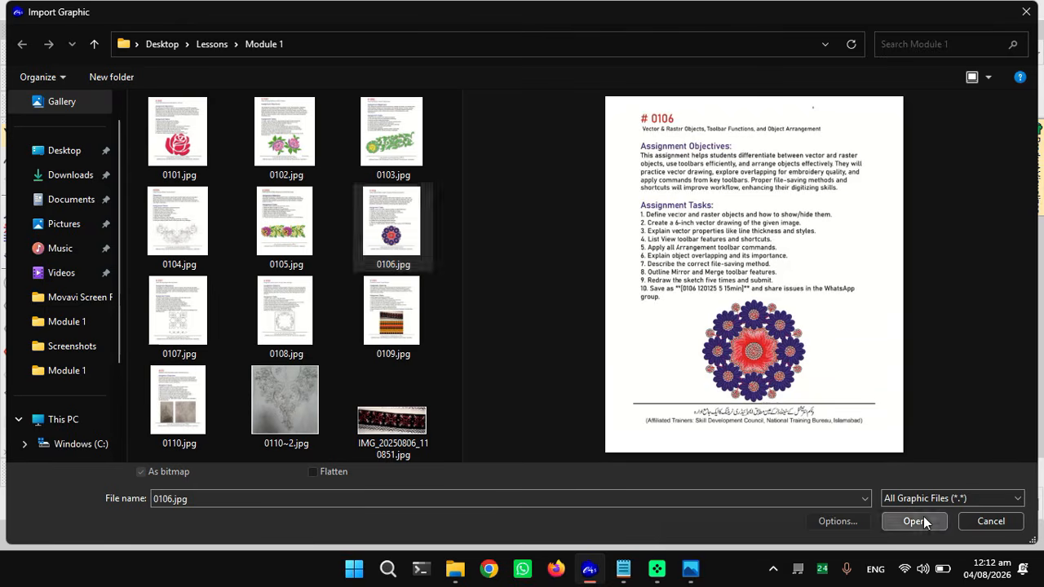
click(923, 519)
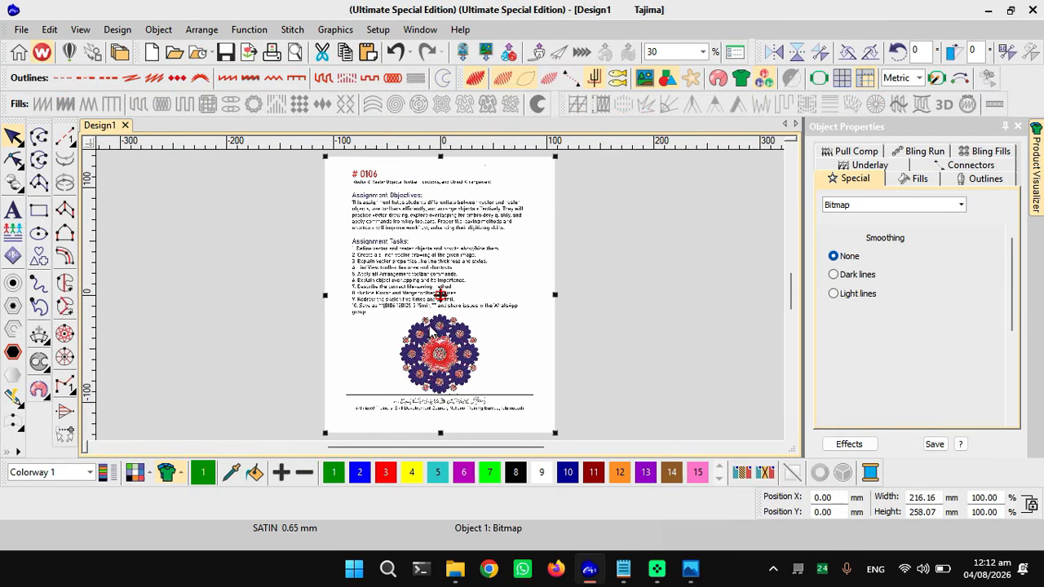
- Place two horizontal and two vertical guides framing the round flower motif on the assignment sheet
scroll(430, 330, up, 2)
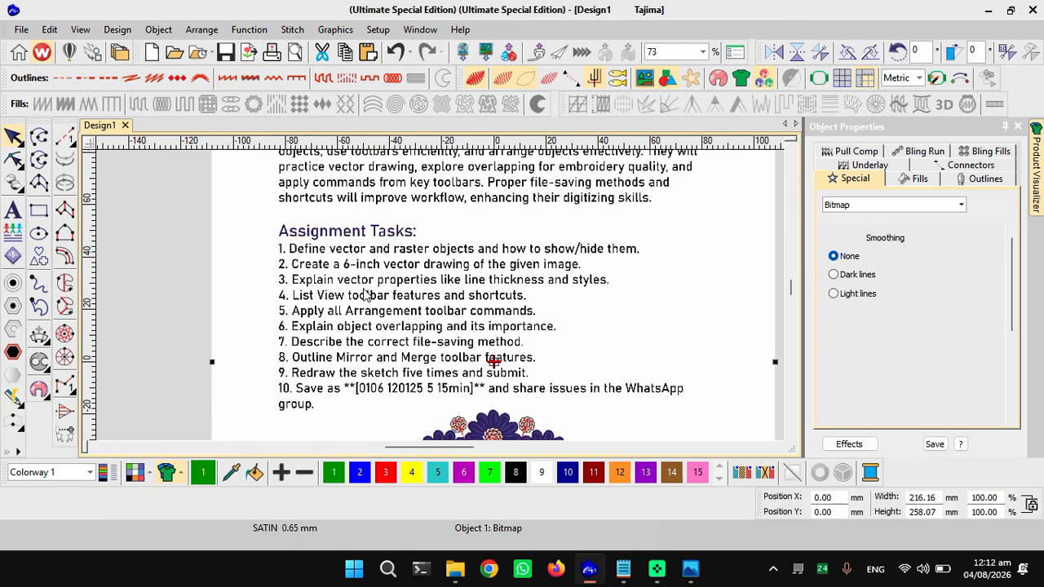
scroll(448, 307, down, 1)
scroll(449, 308, down, 1)
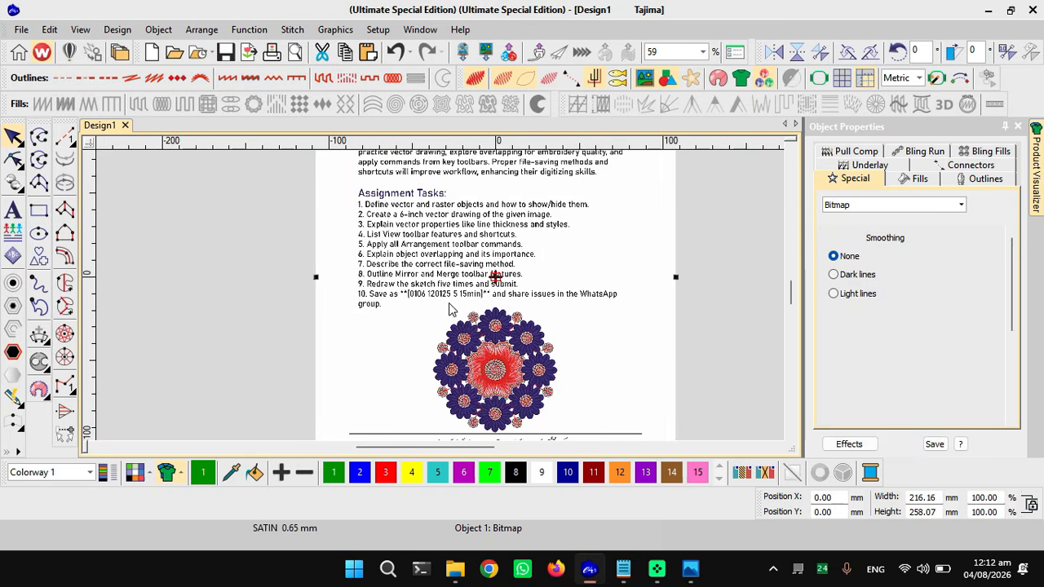
scroll(446, 308, up, 1)
scroll(446, 305, up, 1)
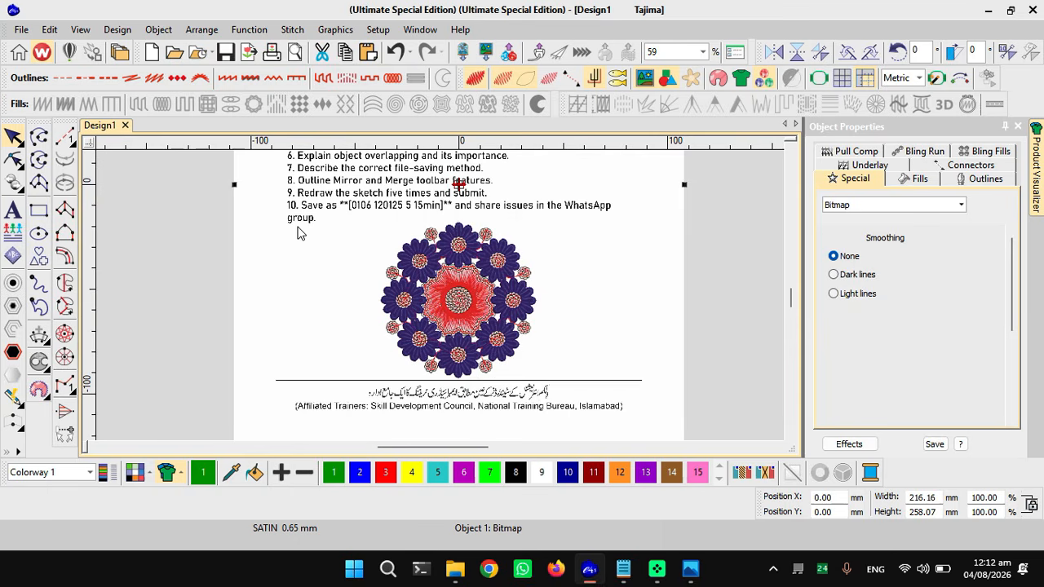
drag(87, 232, 92, 380)
mouse_move(403, 147)
mouse_down()
mouse_move(373, 173)
mouse_move(373, 159)
mouse_up()
mouse_move(563, 150)
mouse_down()
mouse_move(558, 163)
mouse_move(538, 159)
mouse_up()
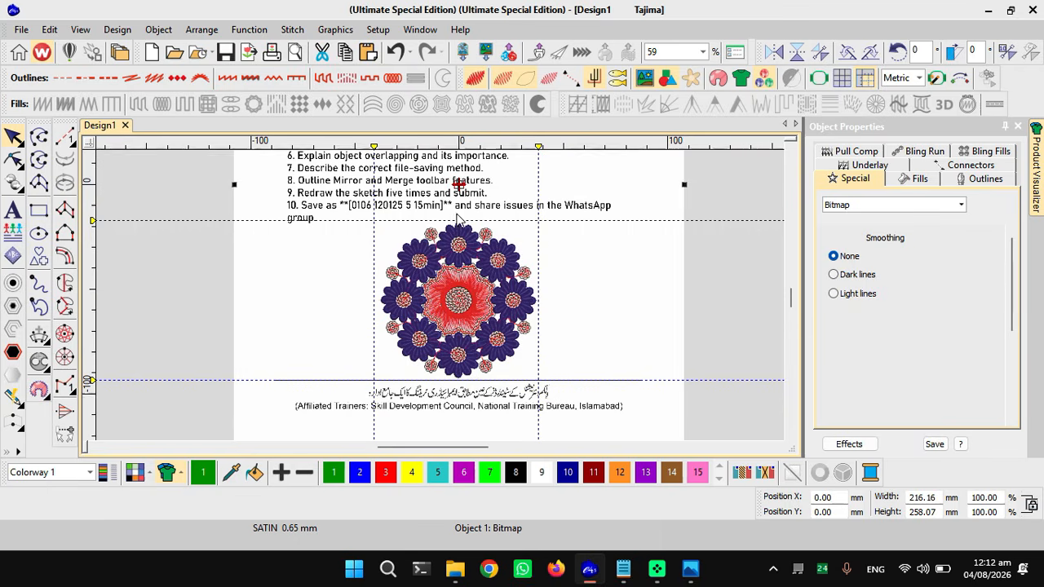
- Crop the bitmap to a rectangle along the guides around the flower motif and finalize the crop
scroll(448, 261, down, 3)
scroll(444, 287, up, 1)
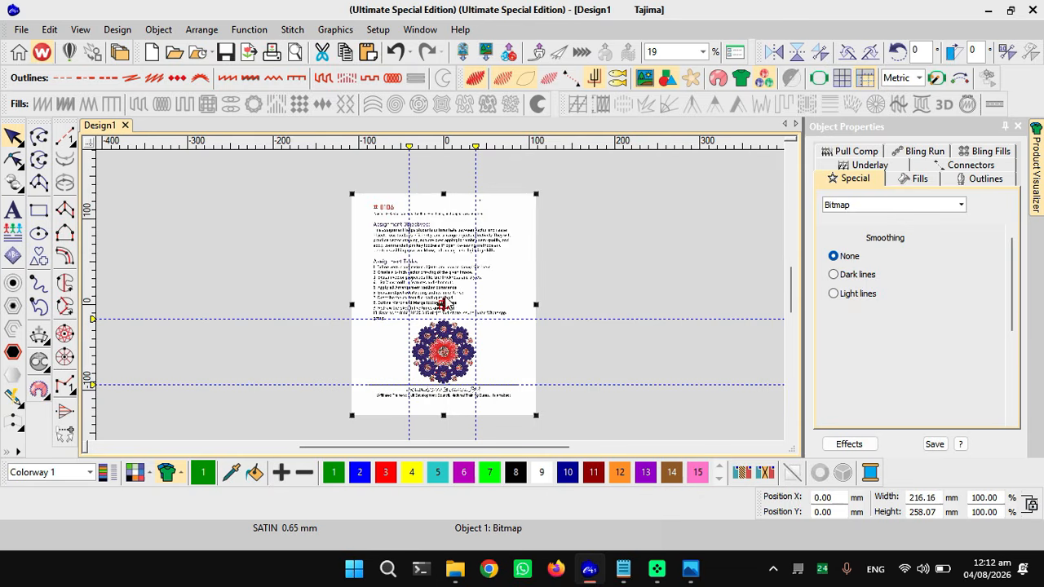
click(313, 245)
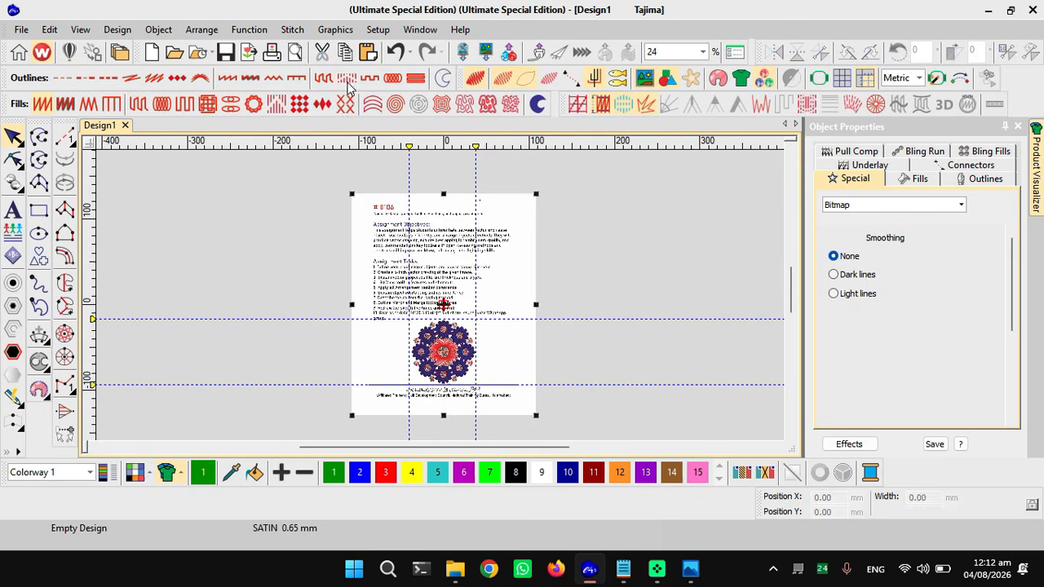
click(335, 30)
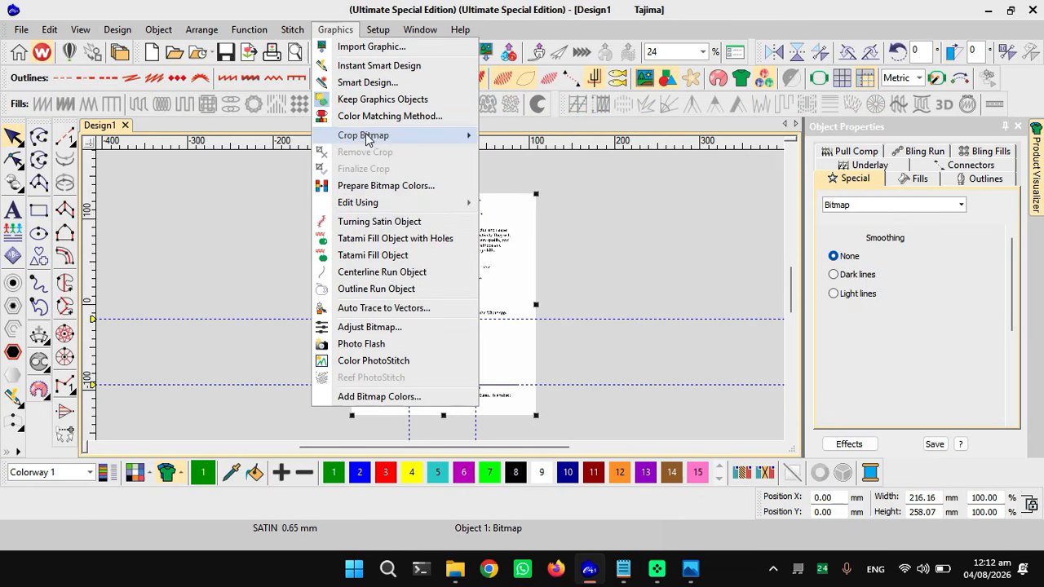
mouse_move(367, 135)
click(521, 156)
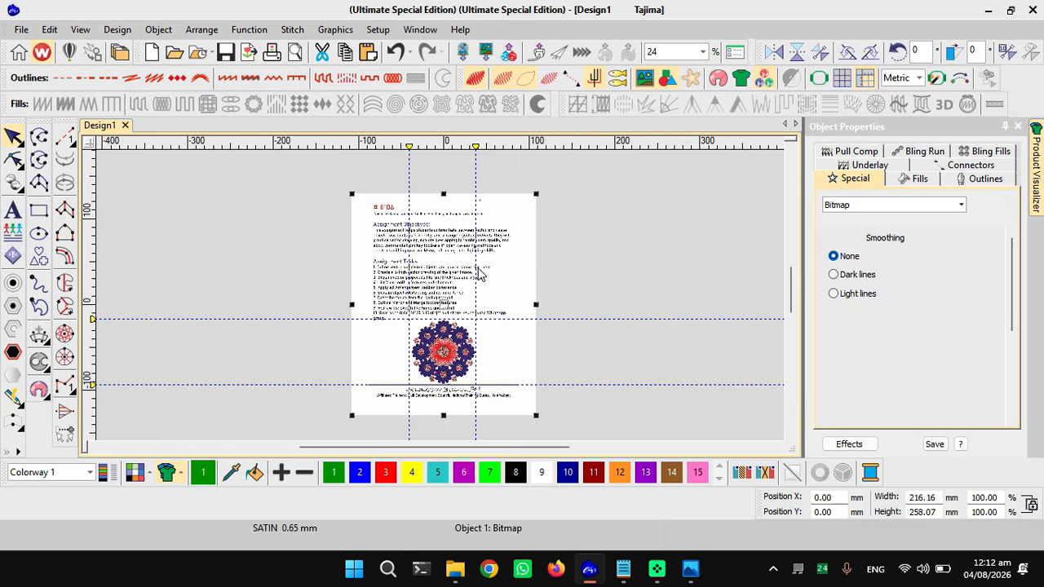
scroll(422, 342, up, 2)
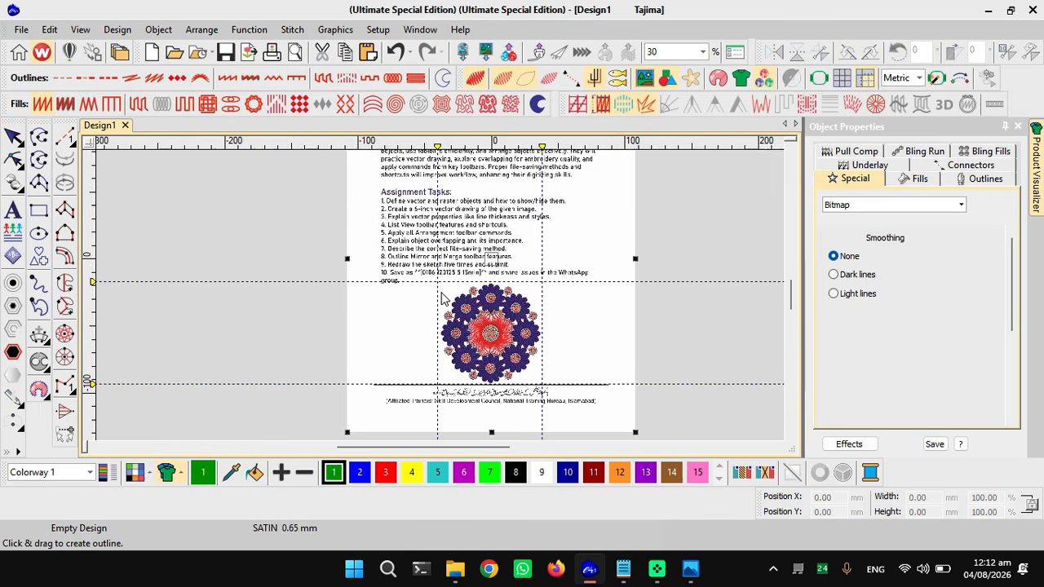
scroll(442, 295, up, 2)
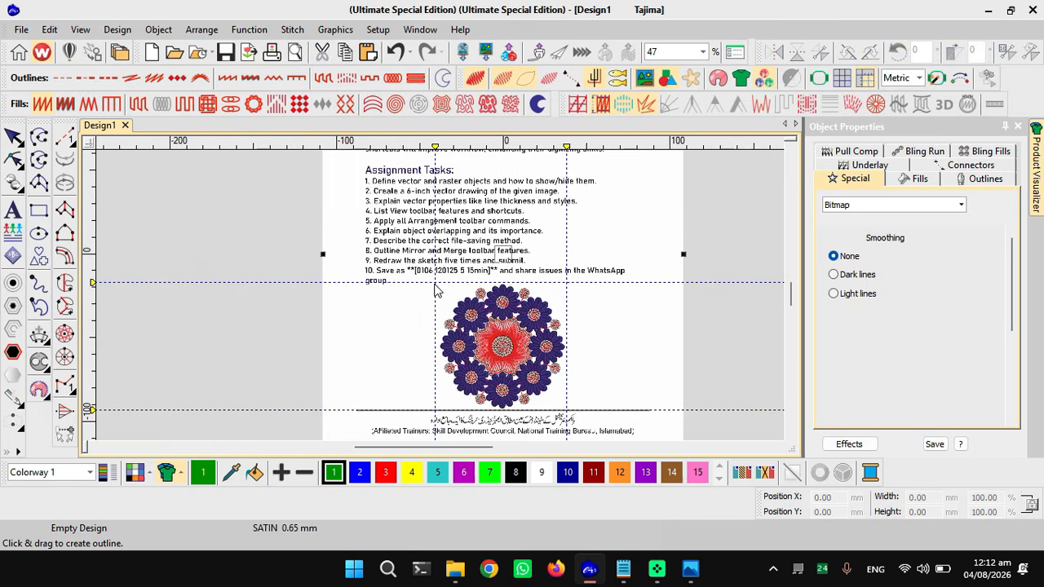
drag(434, 283, 569, 417)
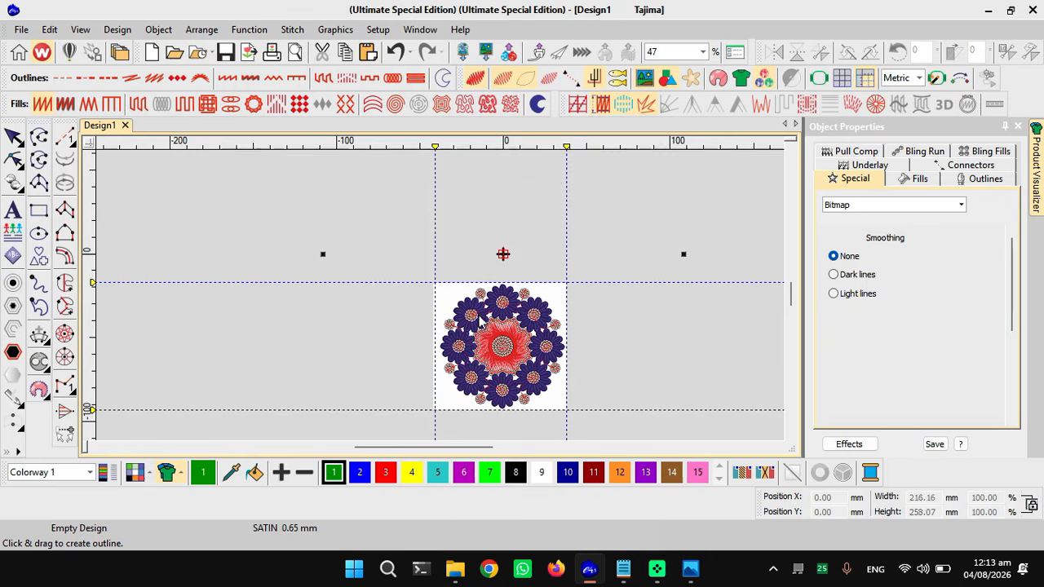
click(335, 29)
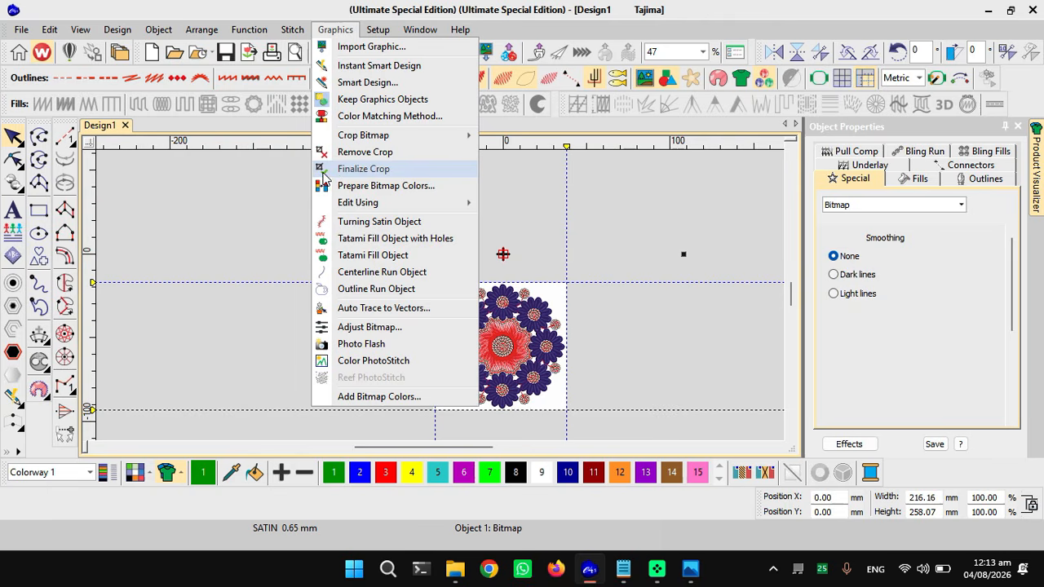
click(369, 169)
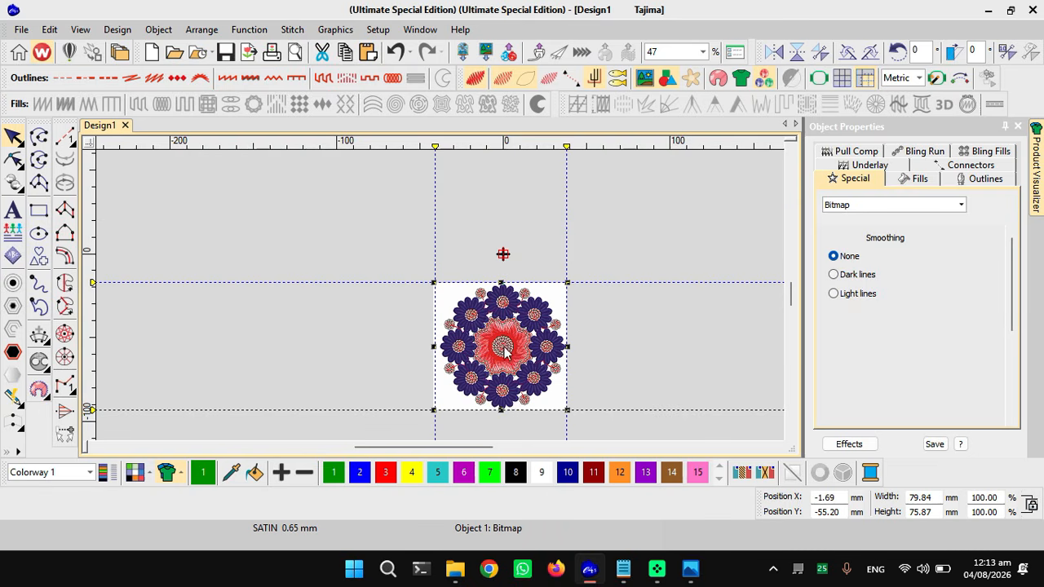
- Set the cropped bitmap's position to X 0 and Y 0
double_click(844, 503)
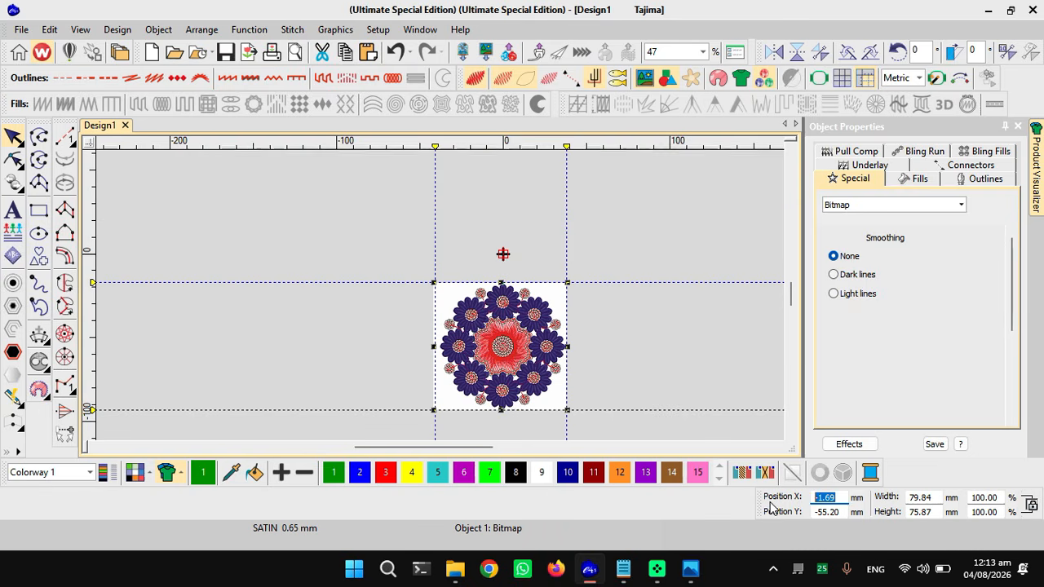
text(0)
key(Return)
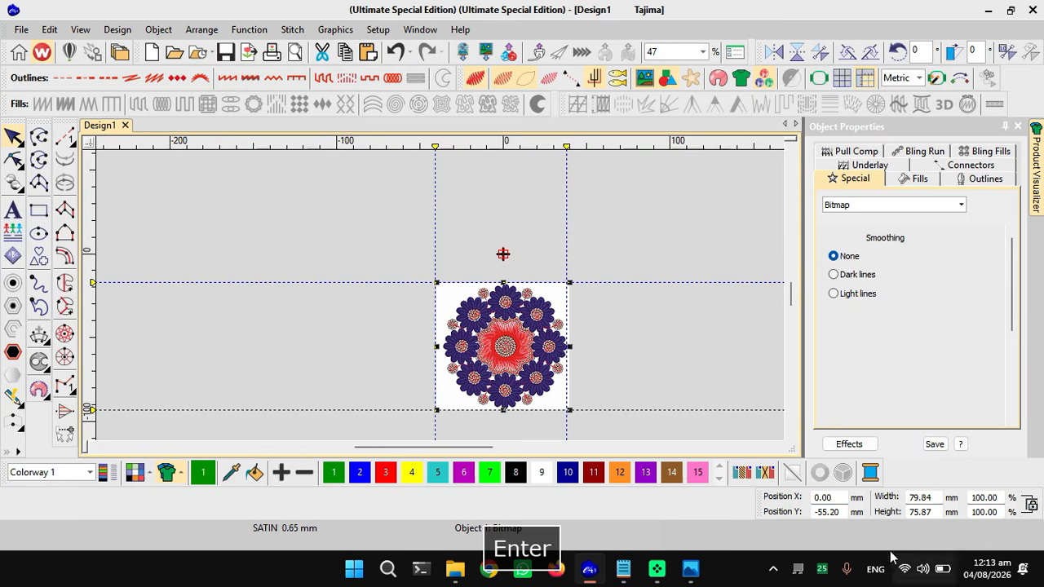
double_click(827, 512)
text(0)
key(Return)
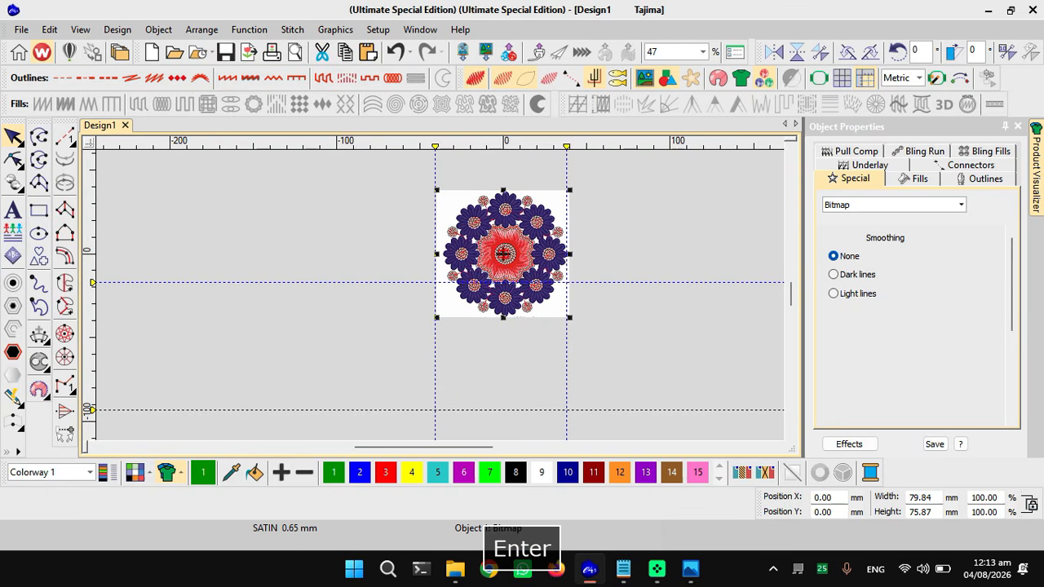
- Move the two vertical guides to align with the outer left and right petals of the flower motif
scroll(475, 254, up, 2)
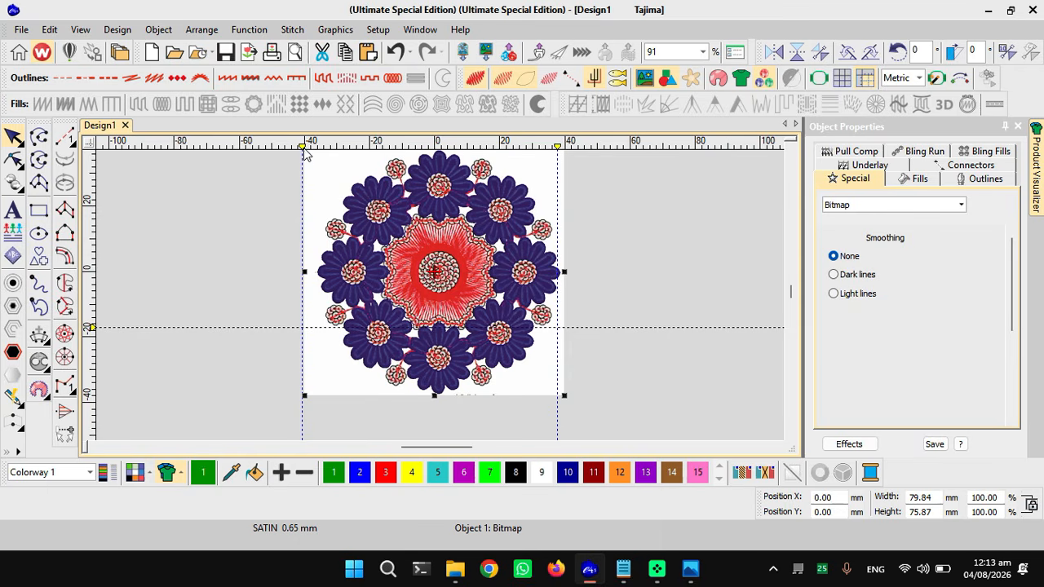
drag(305, 153, 319, 153)
scroll(564, 281, up, 2)
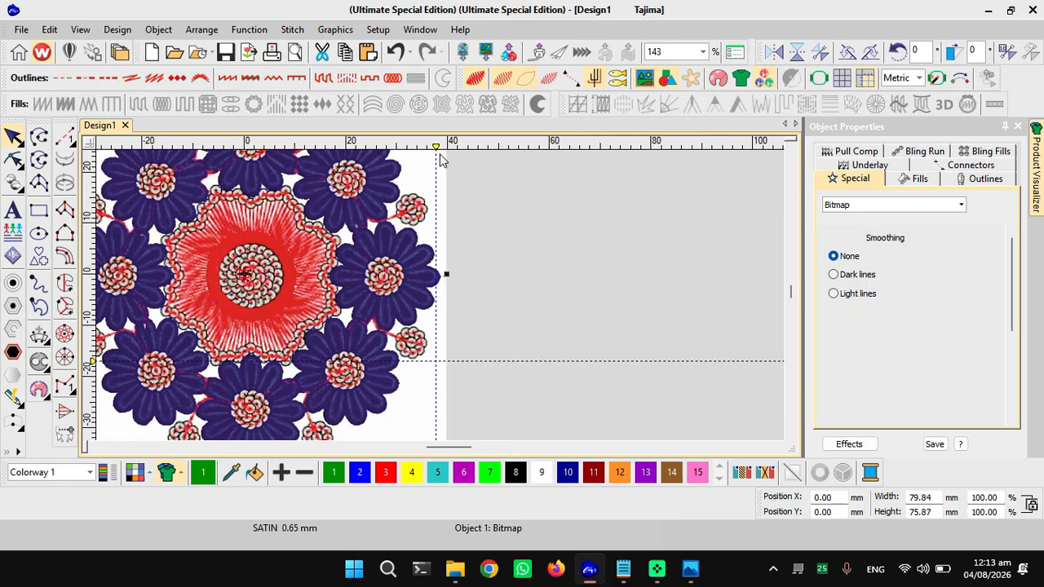
drag(442, 156, 443, 158)
scroll(373, 226, down, 3)
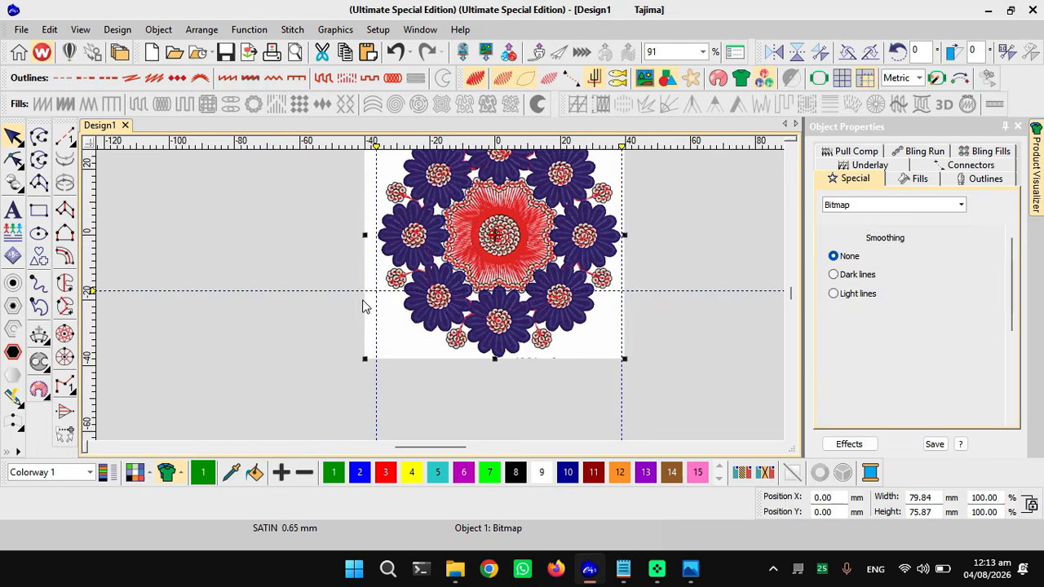
scroll(424, 298, up, 3)
scroll(437, 269, down, 5)
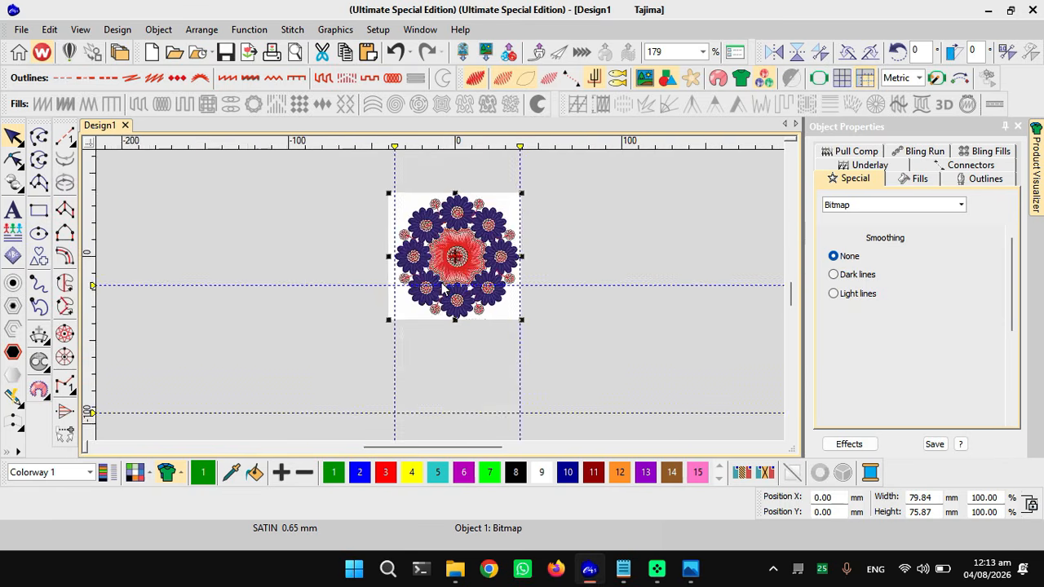
scroll(440, 285, up, 1)
scroll(443, 301, up, 3)
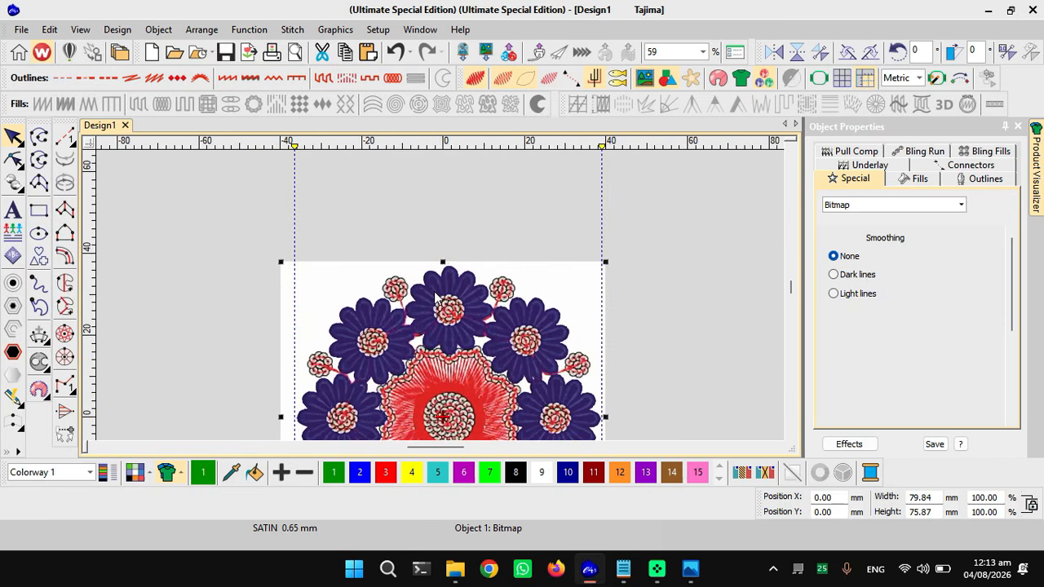
scroll(361, 291, down, 3)
scroll(260, 353, down, 1)
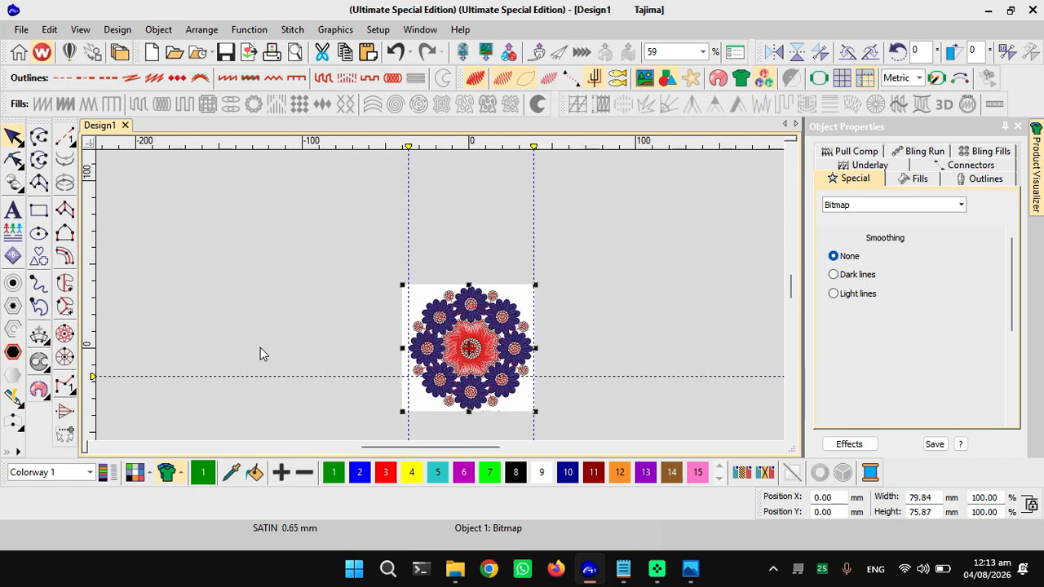
- Align a horizontal guide with the tip of the uppermost petal of the flower motif
drag(108, 379, 119, 285)
scroll(418, 308, up, 4)
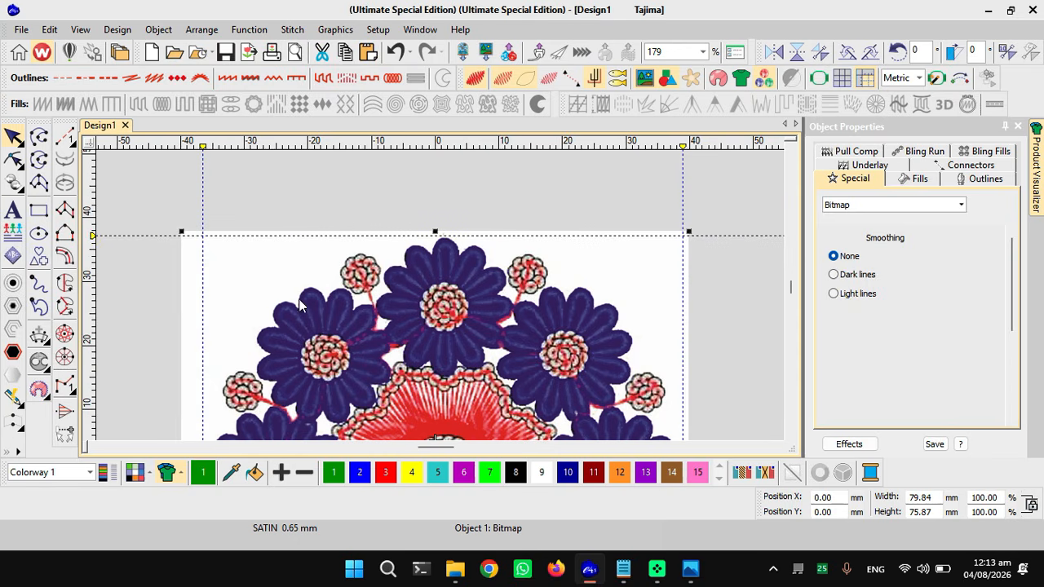
scroll(447, 302, down, 1)
scroll(446, 305, down, 3)
scroll(445, 312, up, 1)
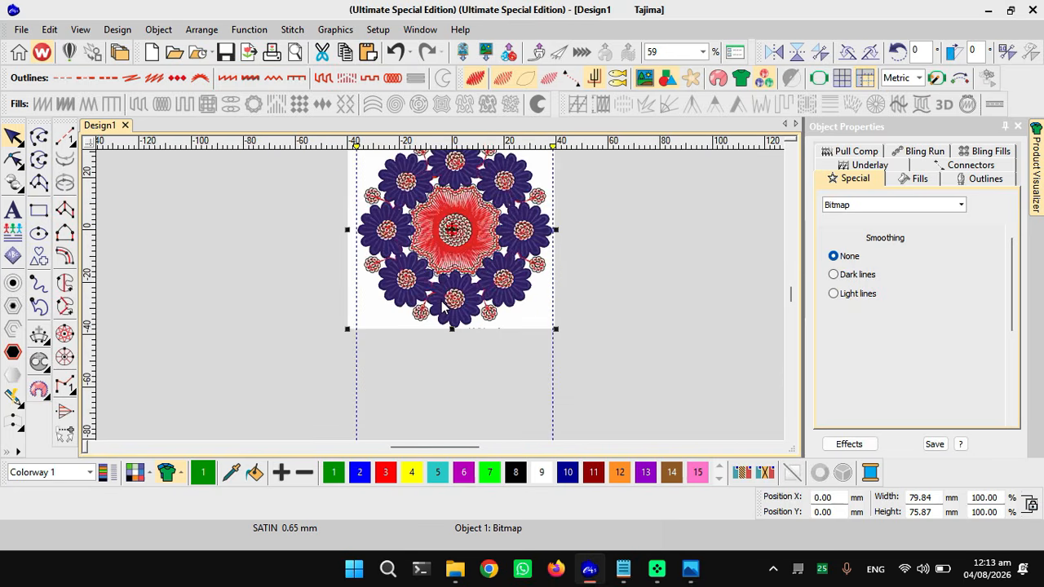
scroll(441, 317, up, 1)
scroll(440, 317, down, 2)
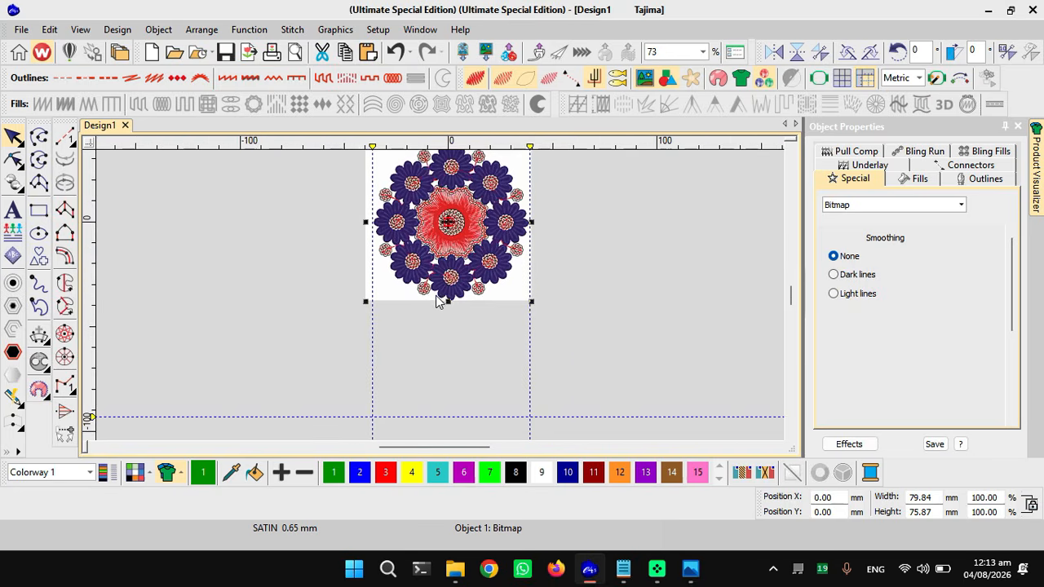
scroll(446, 293, down, 1)
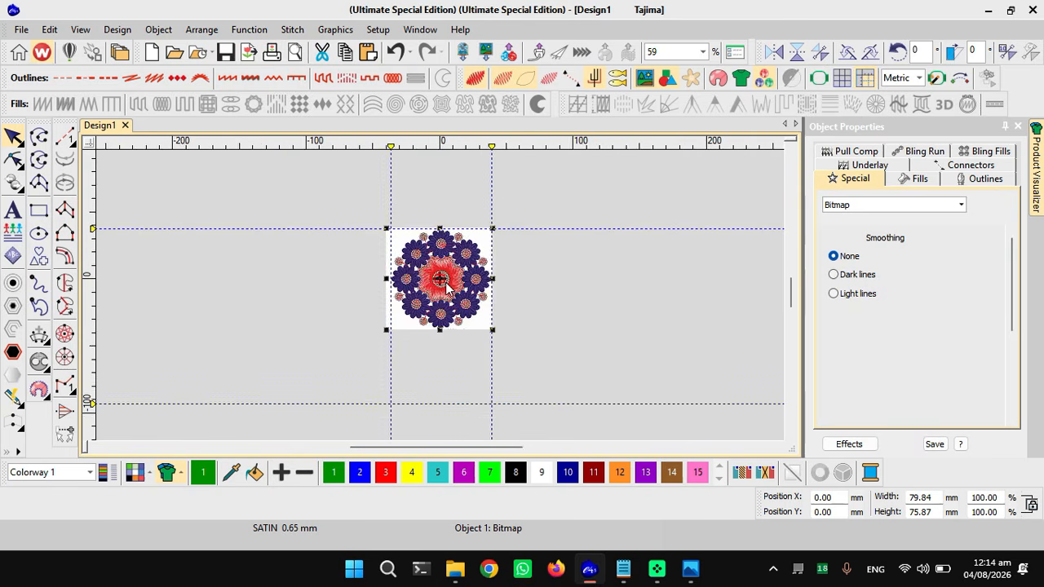
scroll(445, 285, up, 1)
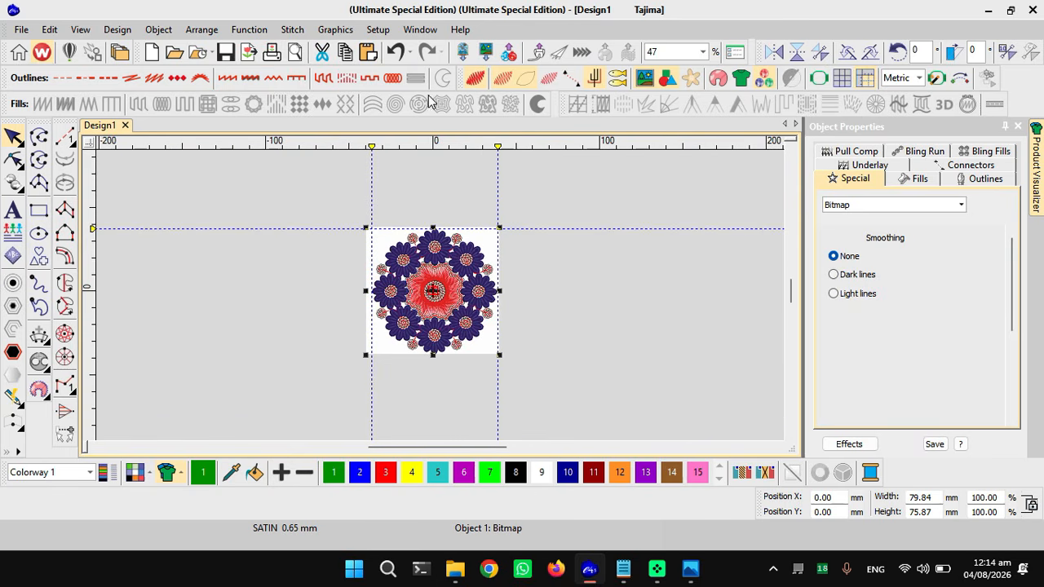
- Crop the bitmap to a rectangle from the upper-left guide intersection to the flower motif's lower-right extent
click(335, 30)
click(612, 240)
click(445, 277)
click(335, 29)
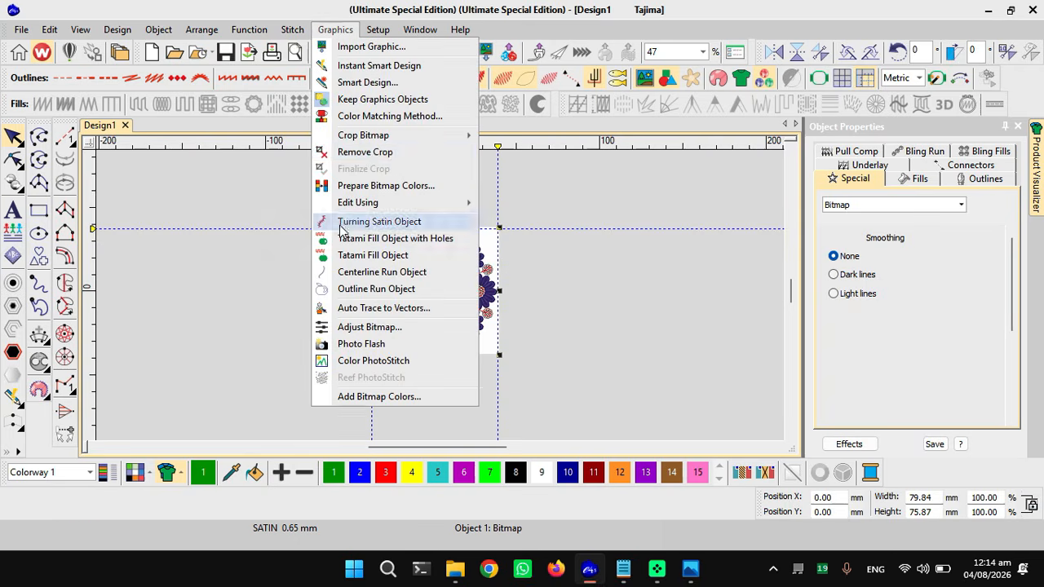
click(486, 172)
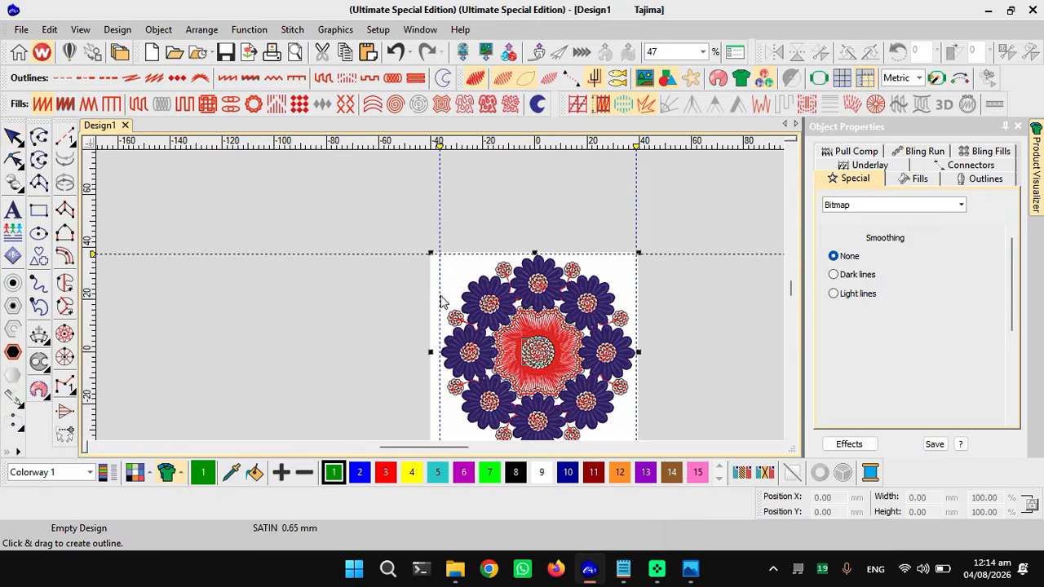
scroll(440, 302, up, 4)
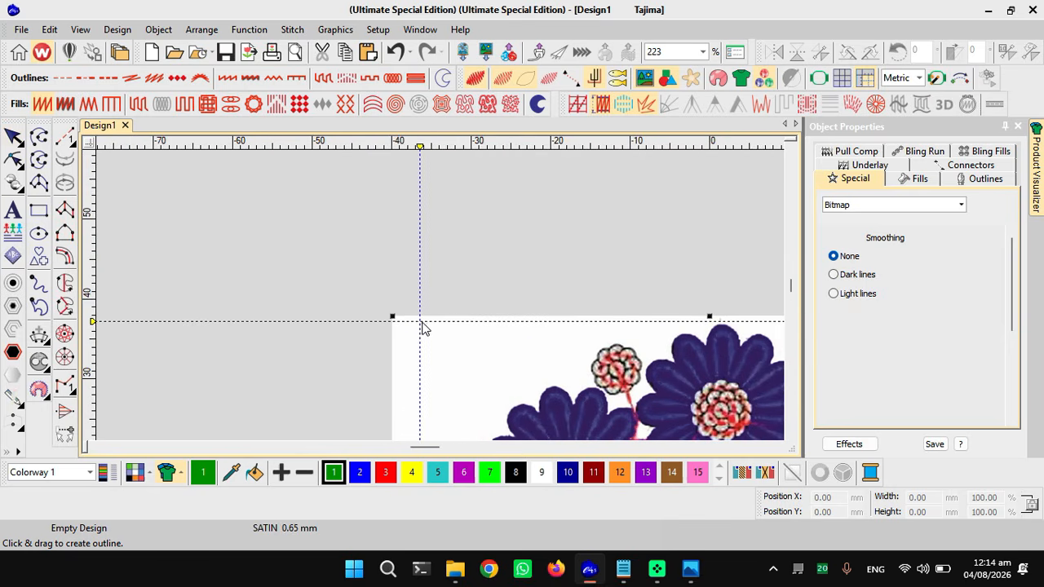
scroll(457, 318, down, 2)
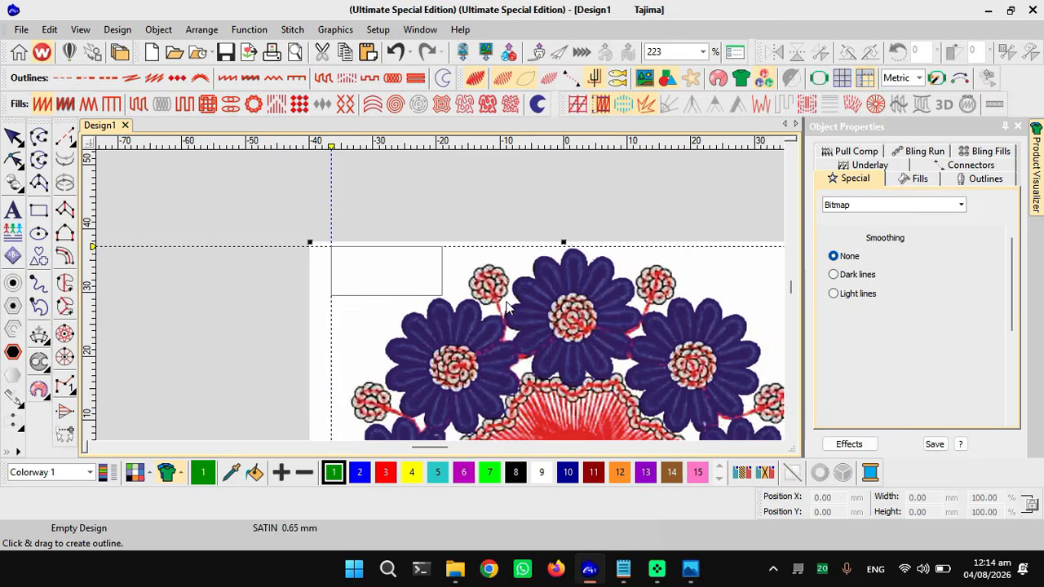
scroll(462, 304, down, 3)
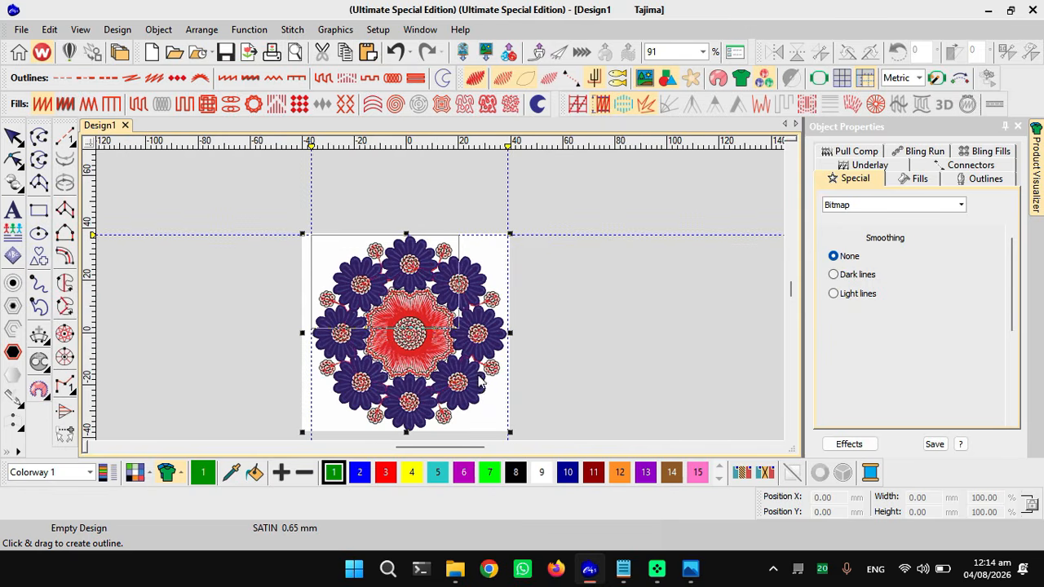
scroll(444, 304, up, 2)
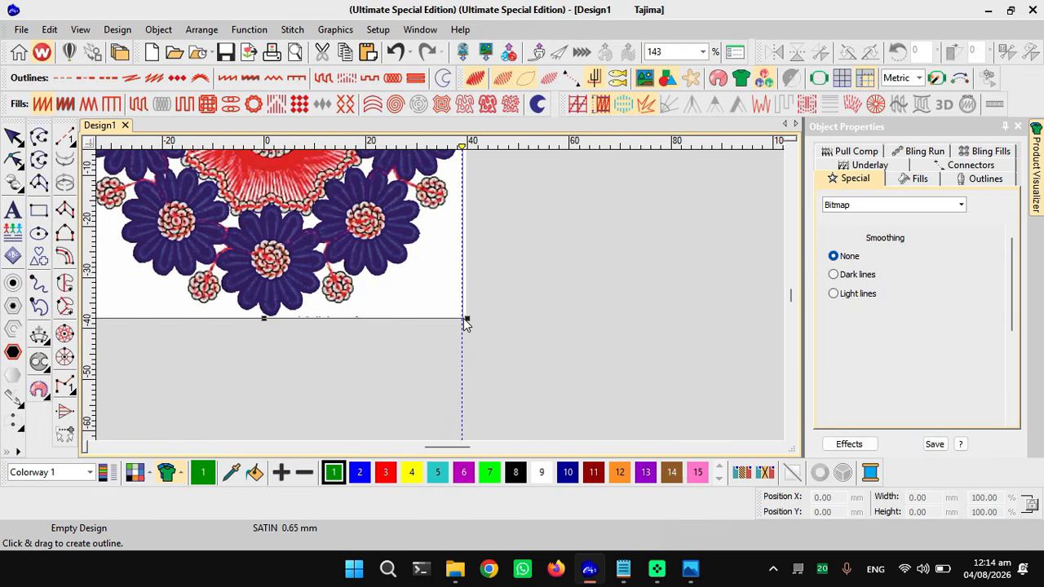
drag(464, 317, 461, 316)
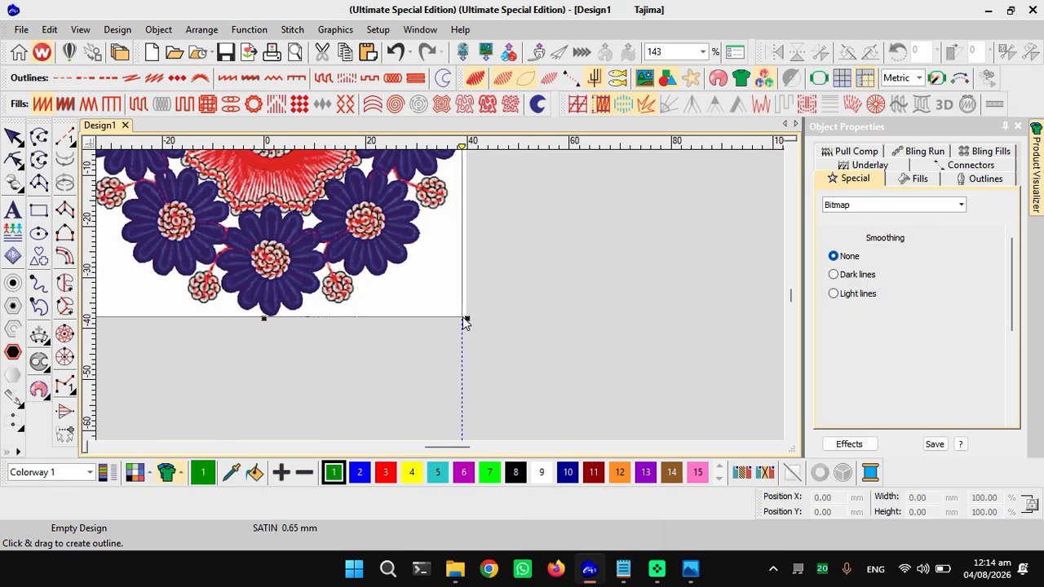
drag(462, 316, 462, 317)
key(Escape)
scroll(256, 186, down, 4)
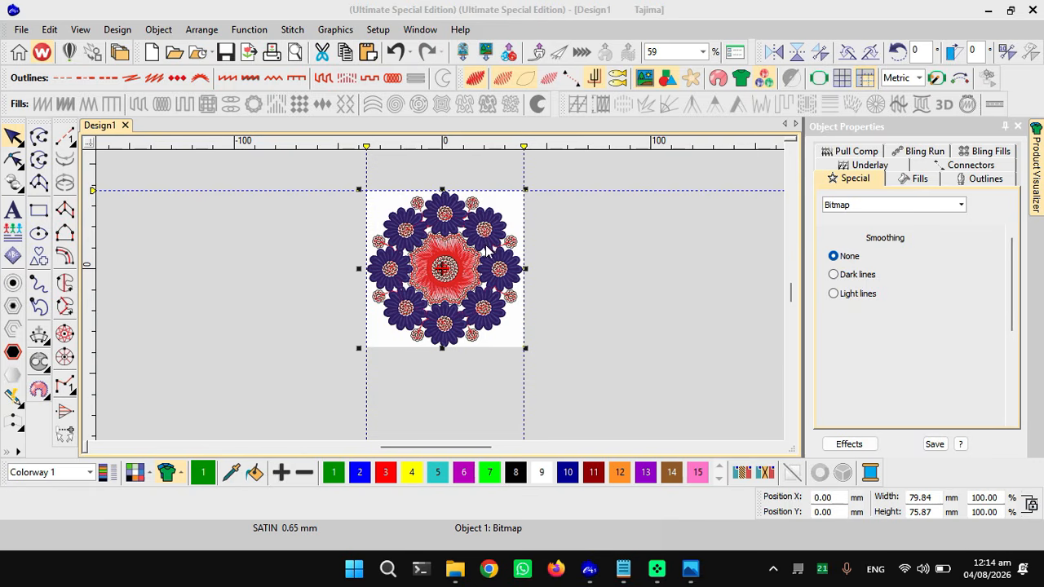
- Finalize the rectangular crop of the flower bitmap
click(335, 29)
click(350, 166)
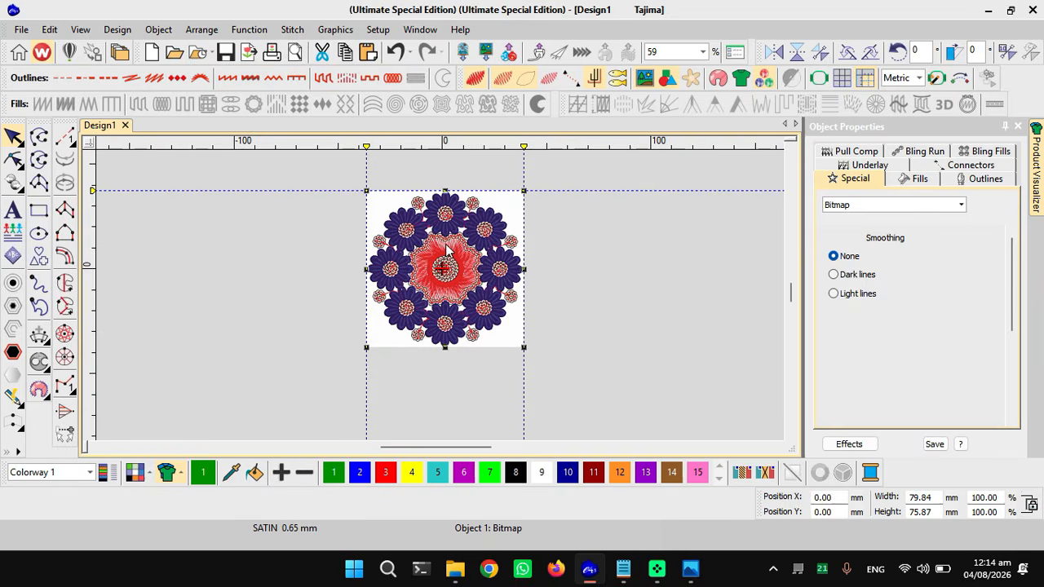
scroll(449, 251, up, 3)
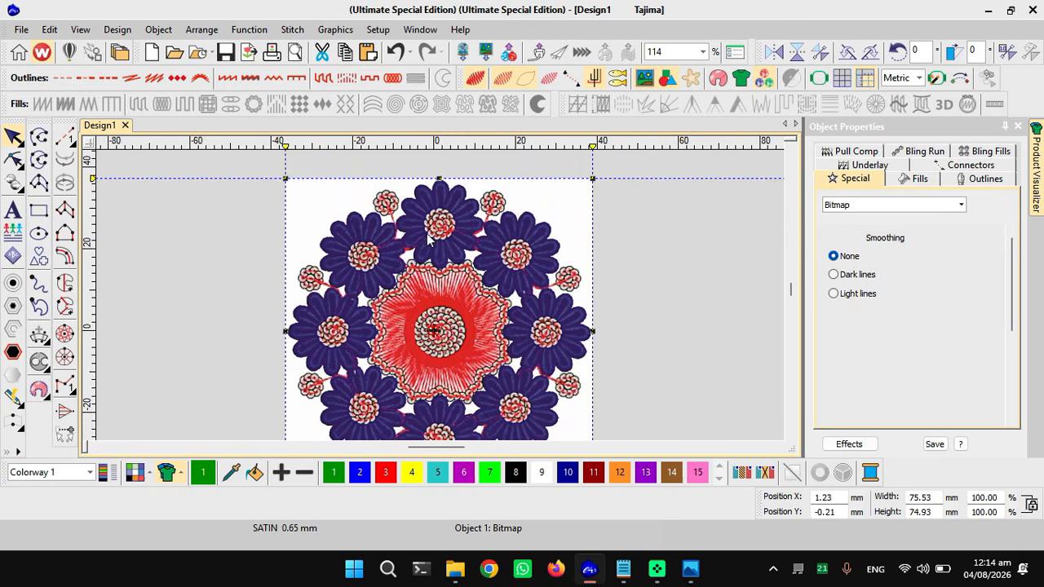
scroll(431, 319, down, 2)
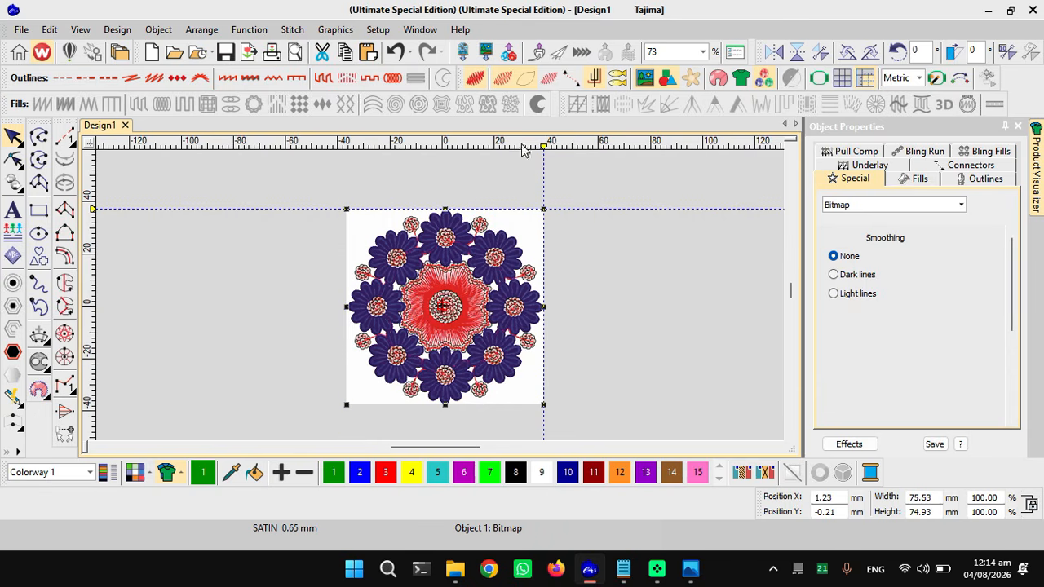
- Remove the remaining vertical and horizontal guides from the design area
drag(544, 146, 504, 141)
drag(95, 209, 97, 551)
scroll(246, 400, down, 2)
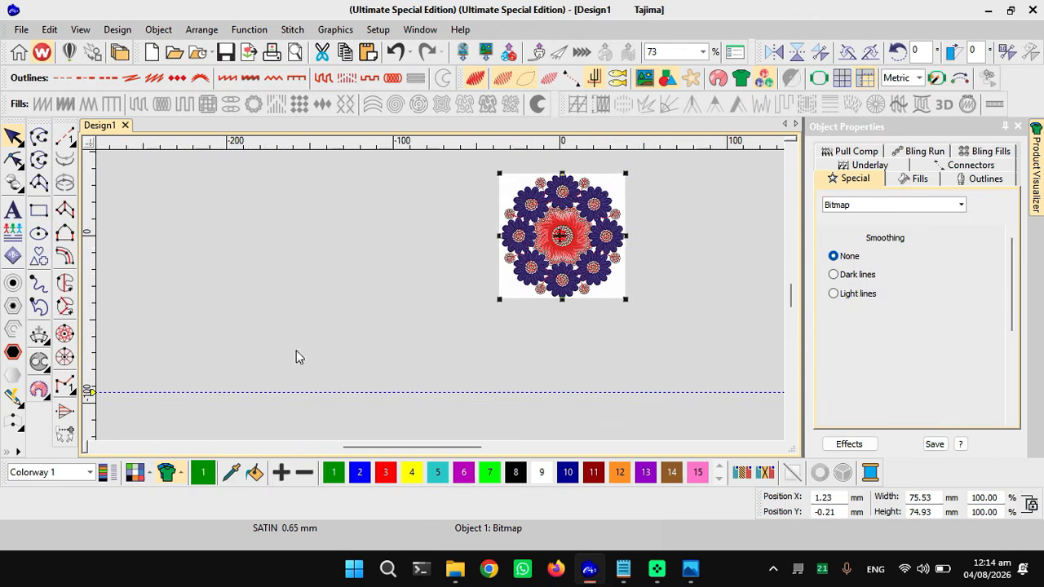
scroll(296, 357, down, 1)
drag(89, 368, 377, 371)
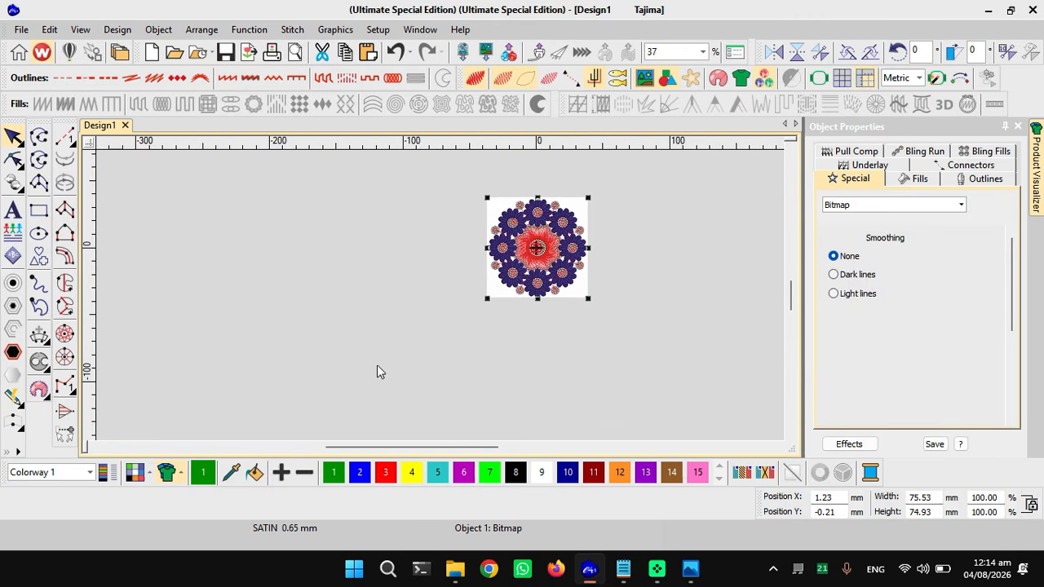
- Examine the cropped motif's outer flowers, small circles and red centre
scroll(542, 281, up, 1)
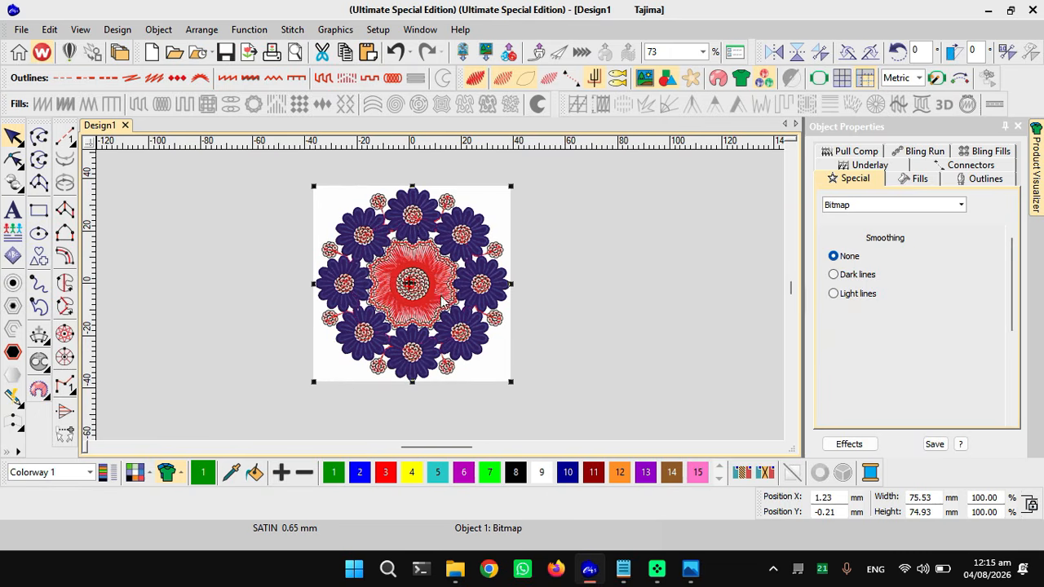
scroll(445, 302, up, 1)
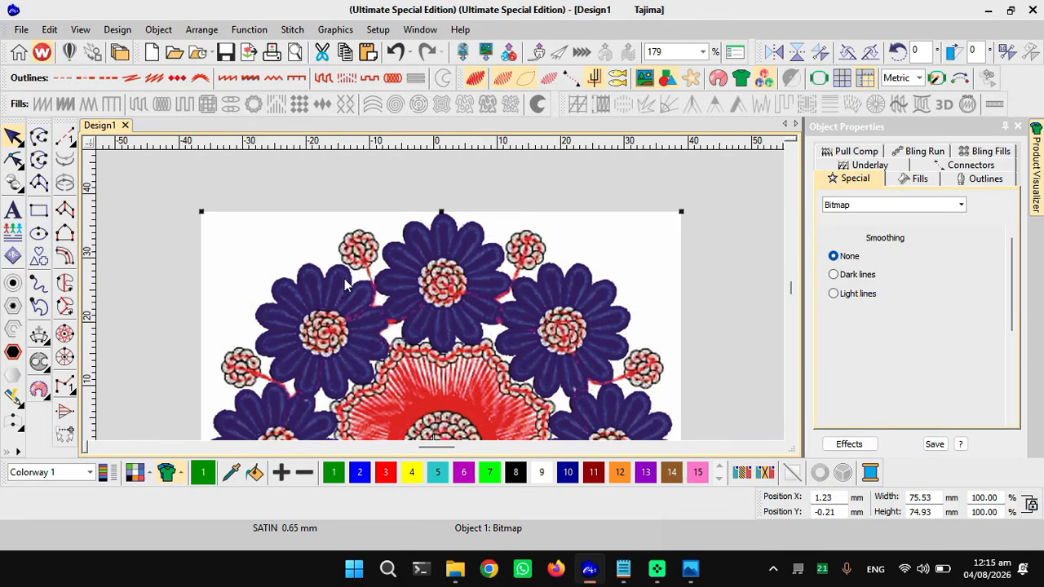
scroll(346, 283, down, 1)
scroll(446, 298, up, 1)
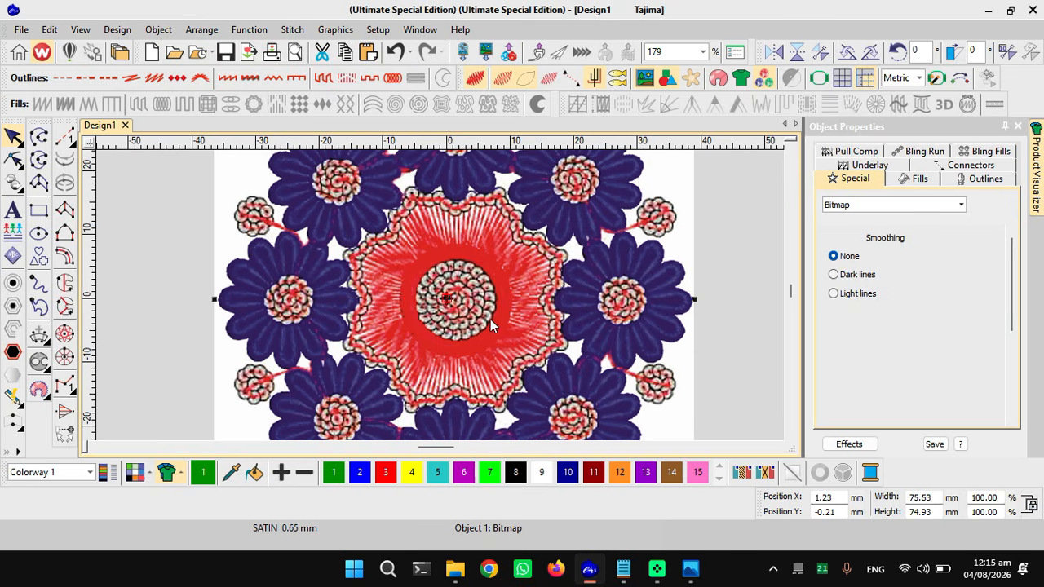
scroll(443, 300, down, 2)
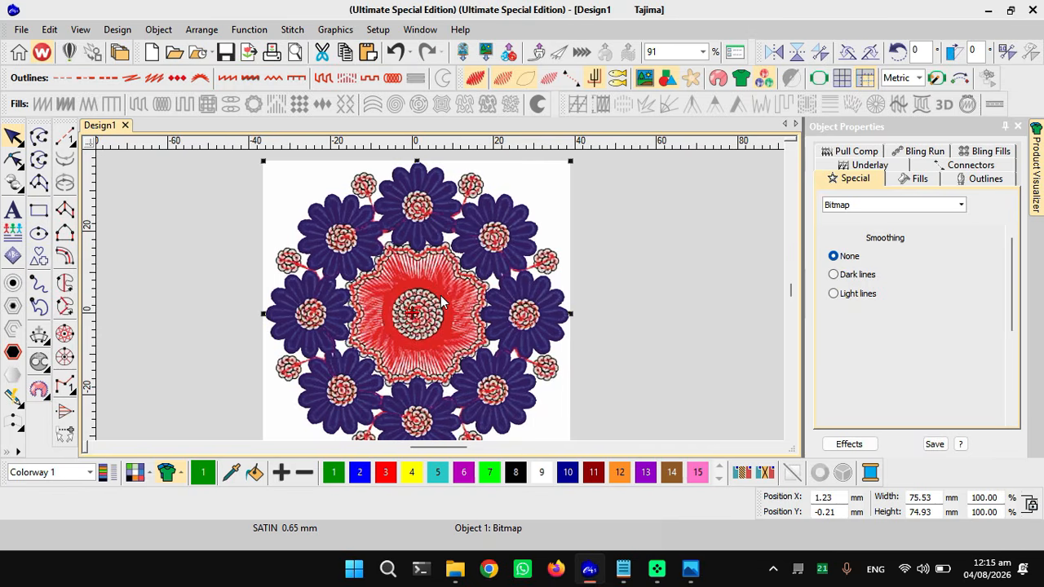
scroll(456, 314, up, 1)
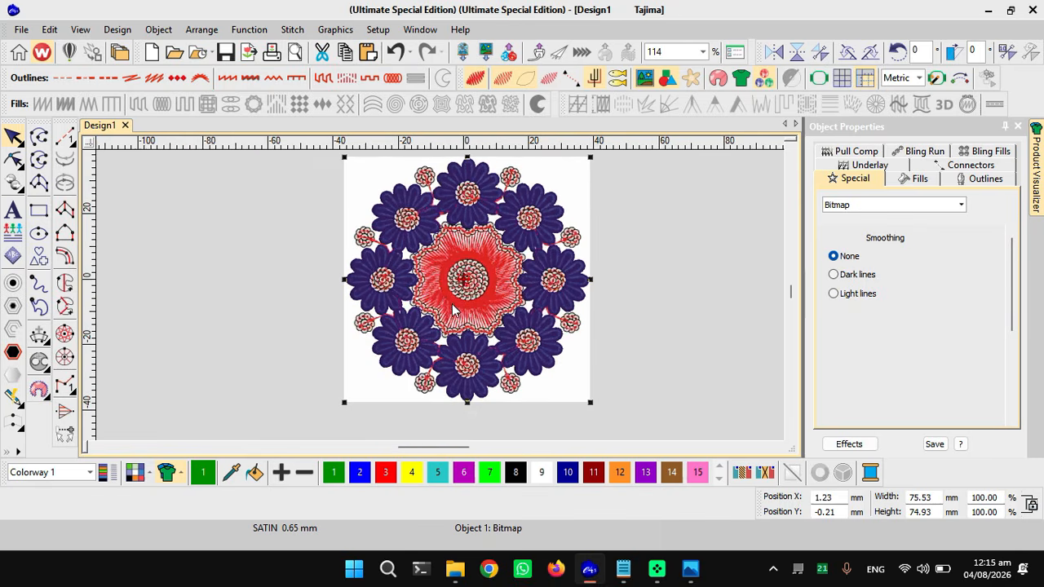
scroll(359, 326, down, 2)
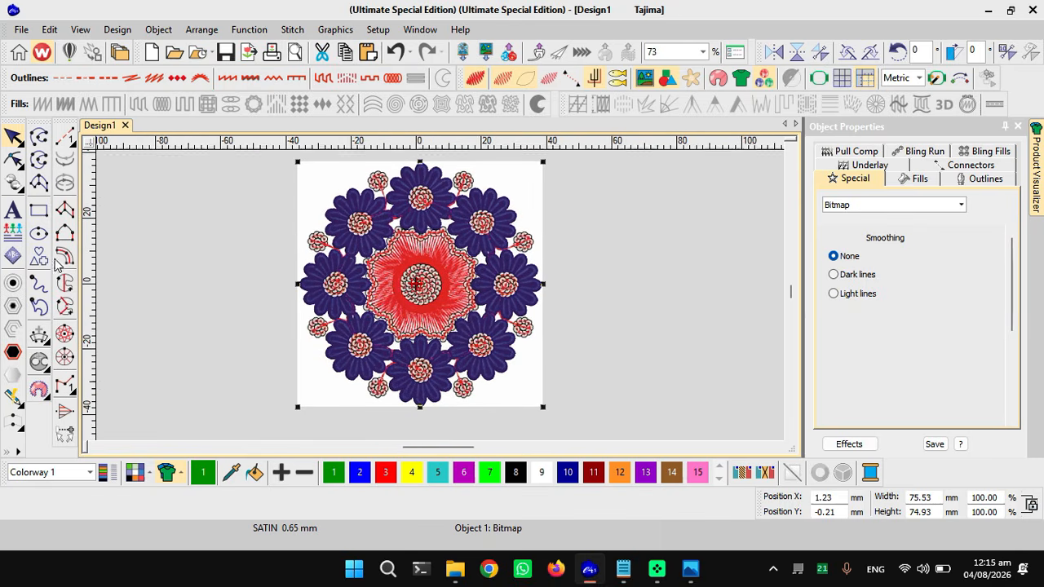
scroll(420, 290, up, 1)
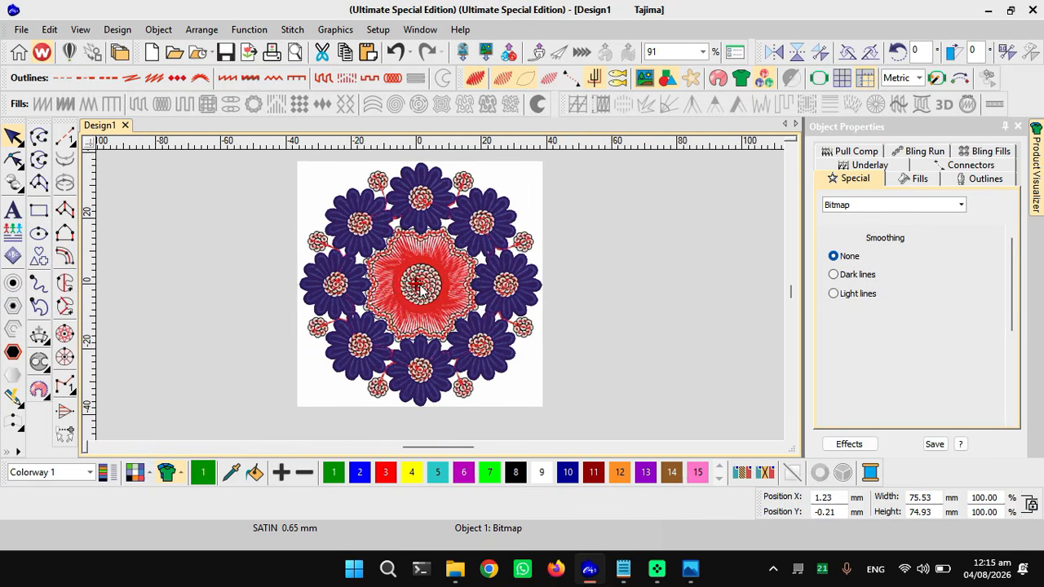
- Draw a circle about 76 mm in diameter, centred on the motif and enclosing all its flowers
key(c)
click(421, 284)
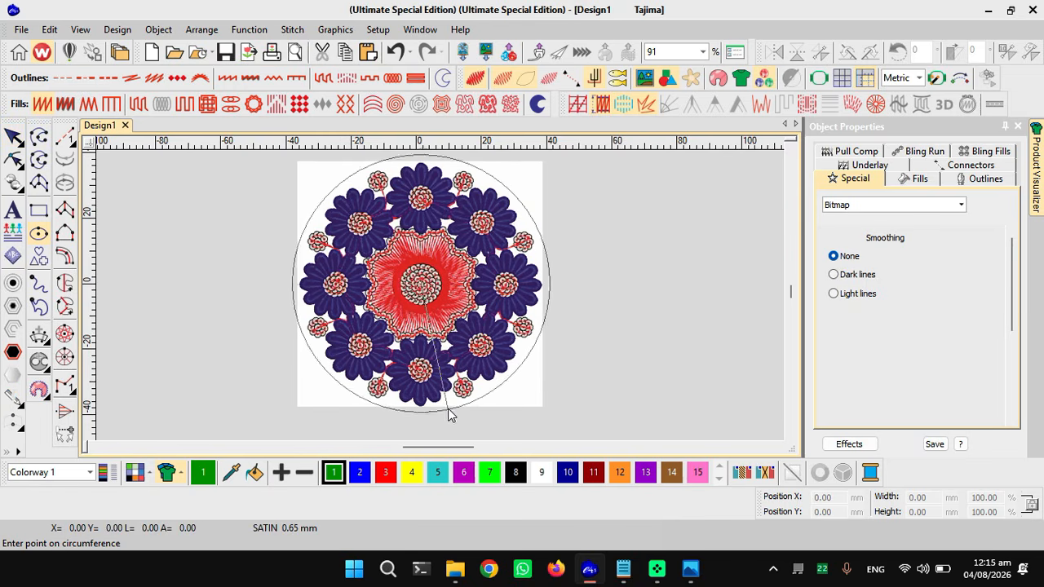
click(446, 410)
key(space)
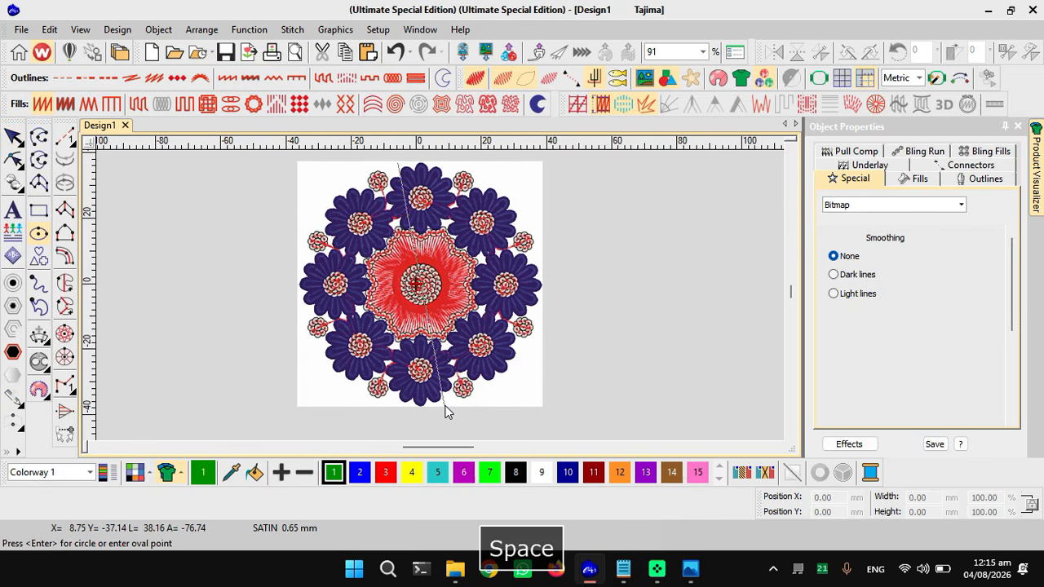
key(Escape)
key(Escape)
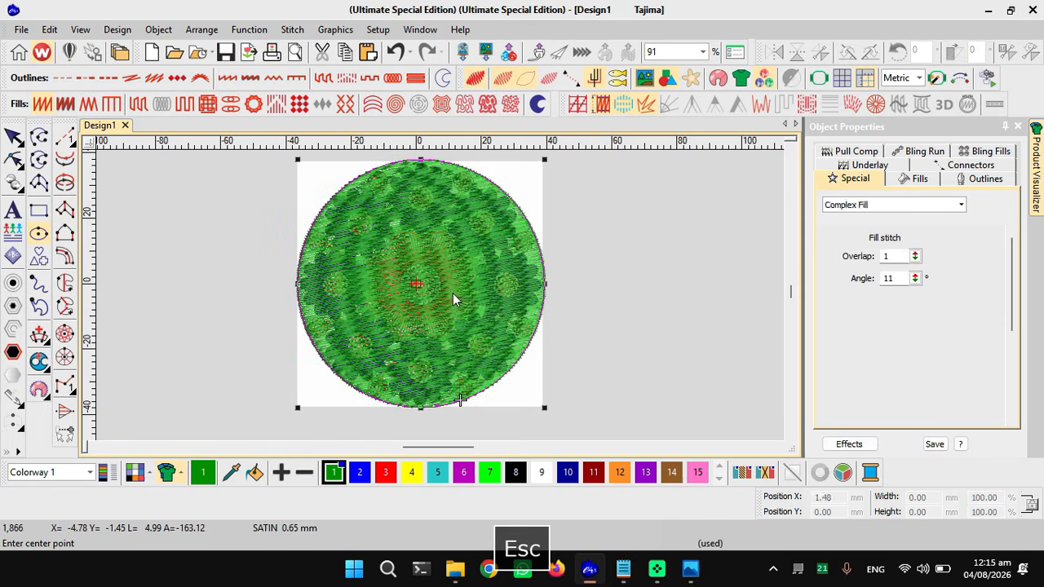
- Convert the enclosing circle to a vector outline with a black line and no fill
click(440, 77)
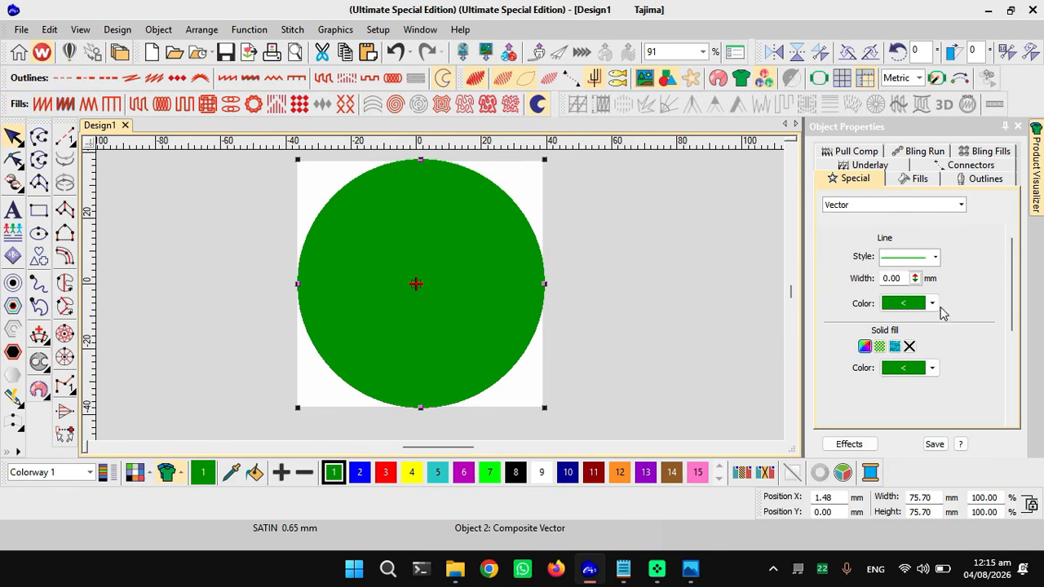
click(931, 302)
click(897, 347)
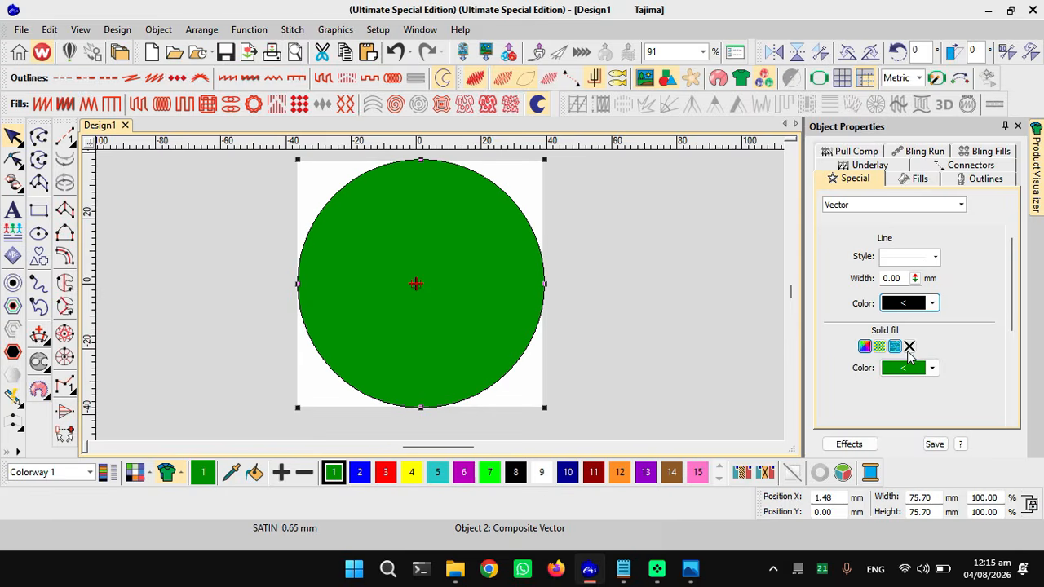
click(909, 347)
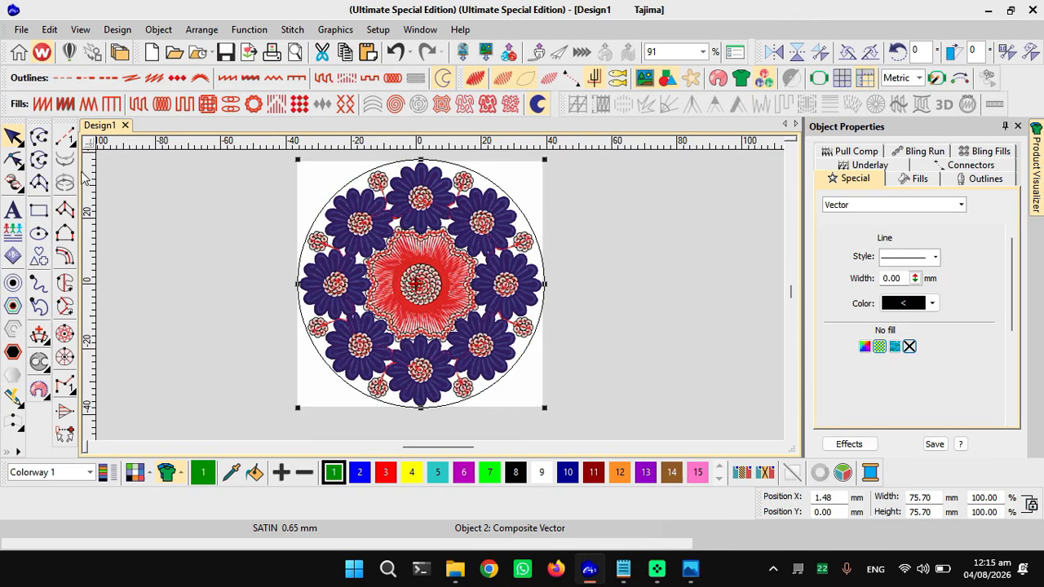
click(41, 231)
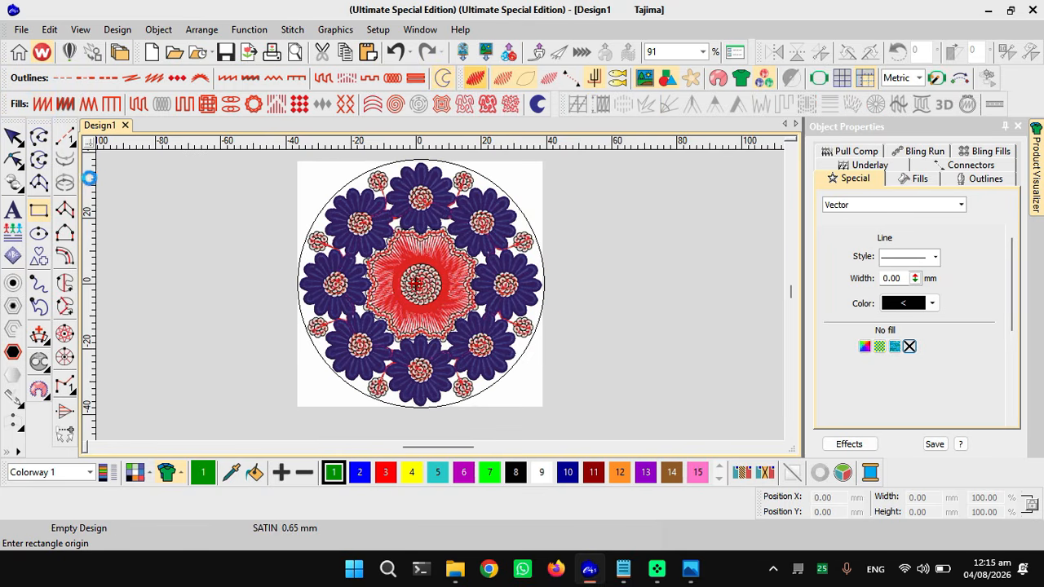
click(43, 185)
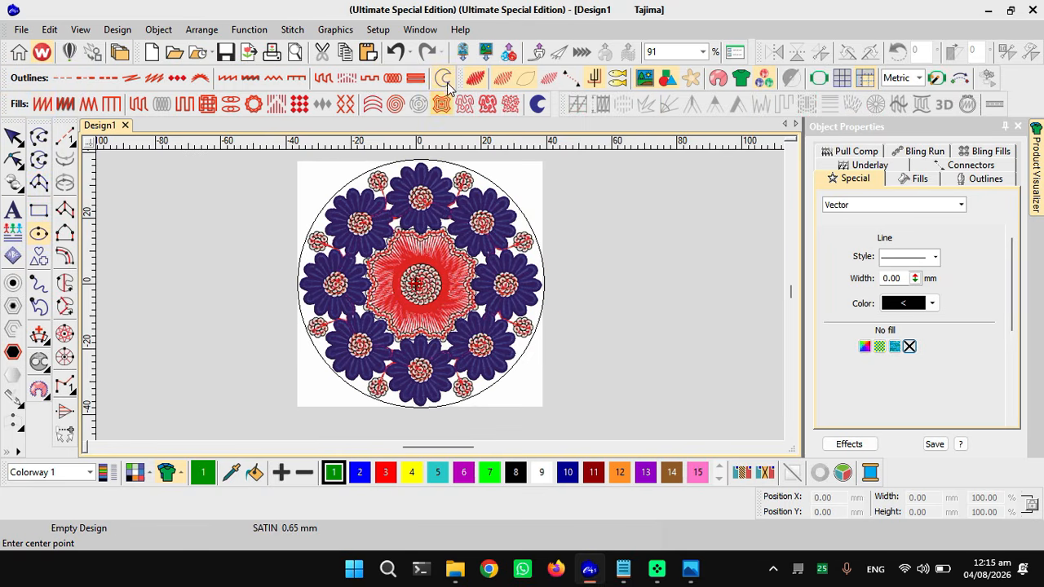
click(446, 83)
click(42, 178)
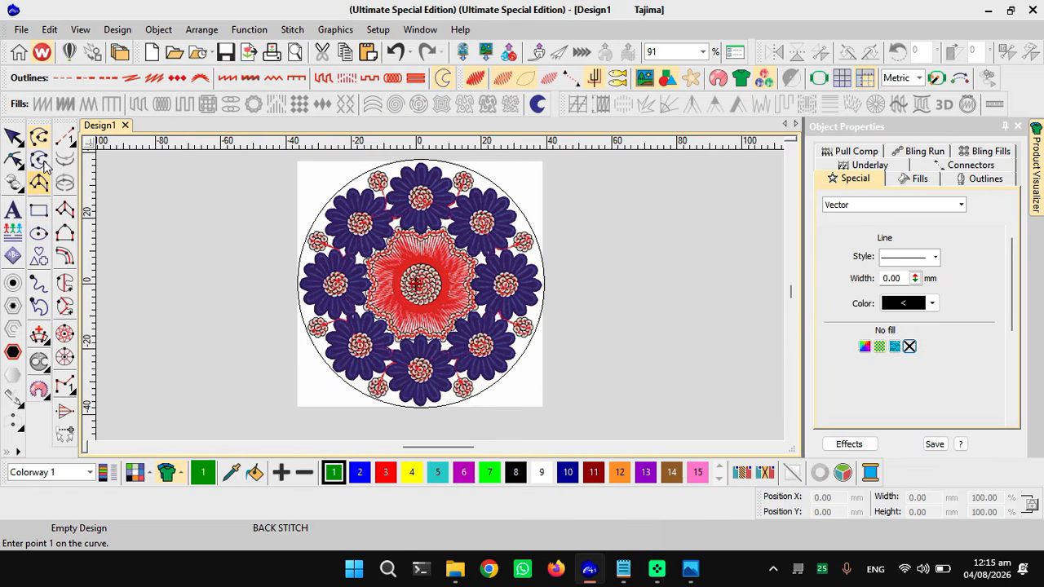
click(448, 82)
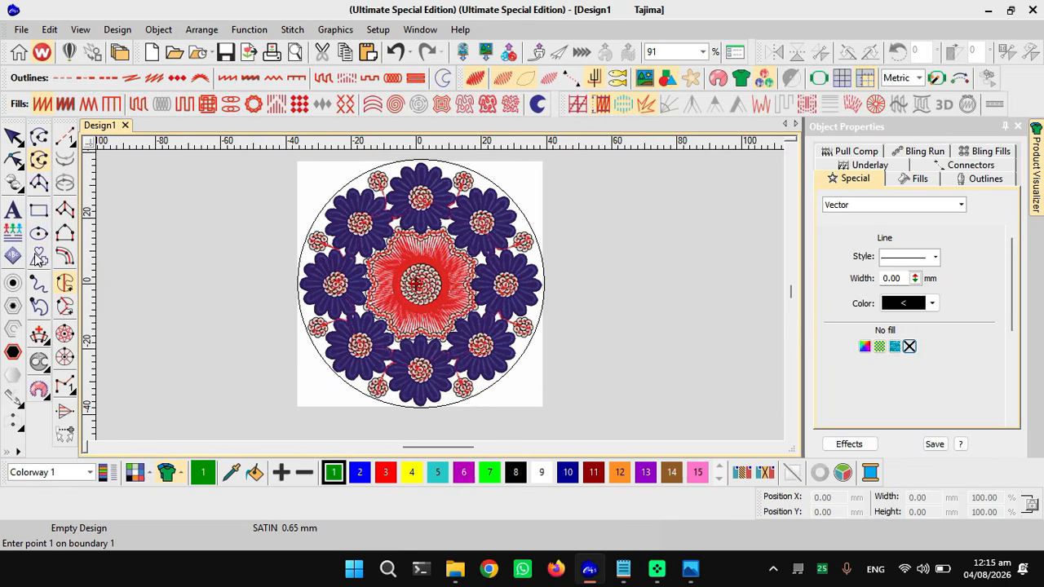
click(445, 85)
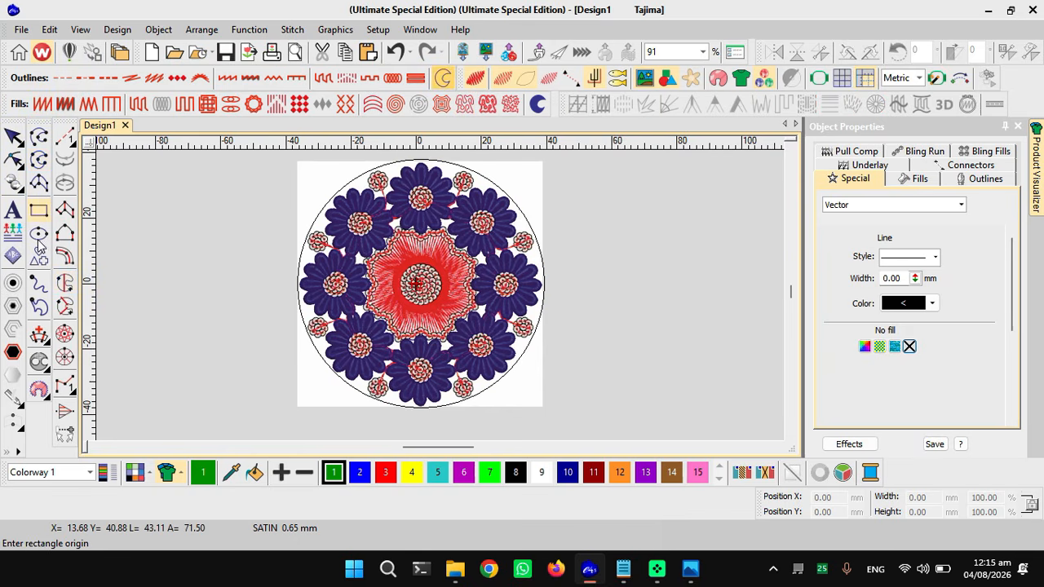
click(65, 234)
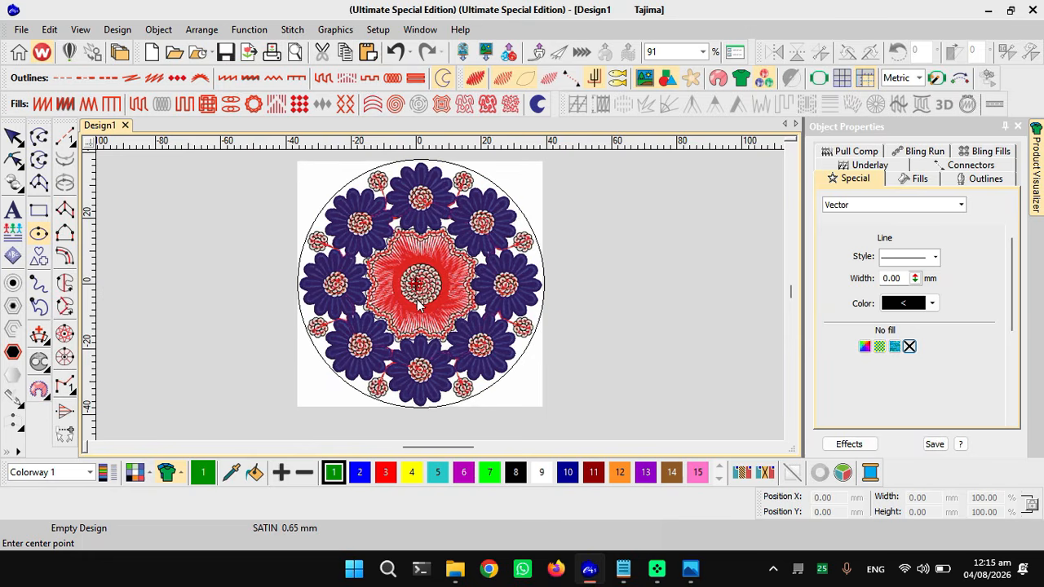
key(Escape)
scroll(441, 302, up, 2)
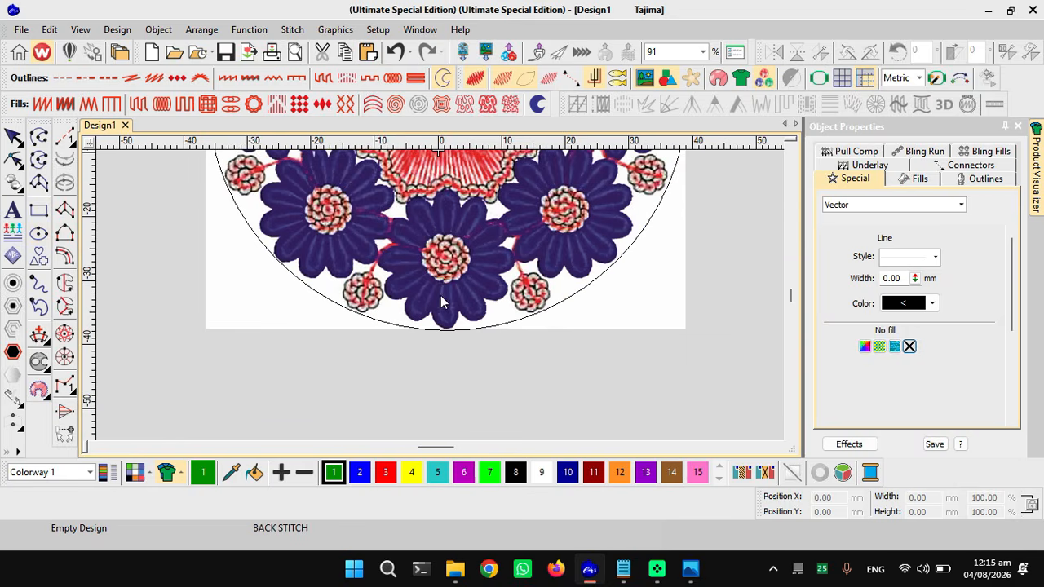
scroll(430, 294, down, 1)
scroll(448, 226, down, 2)
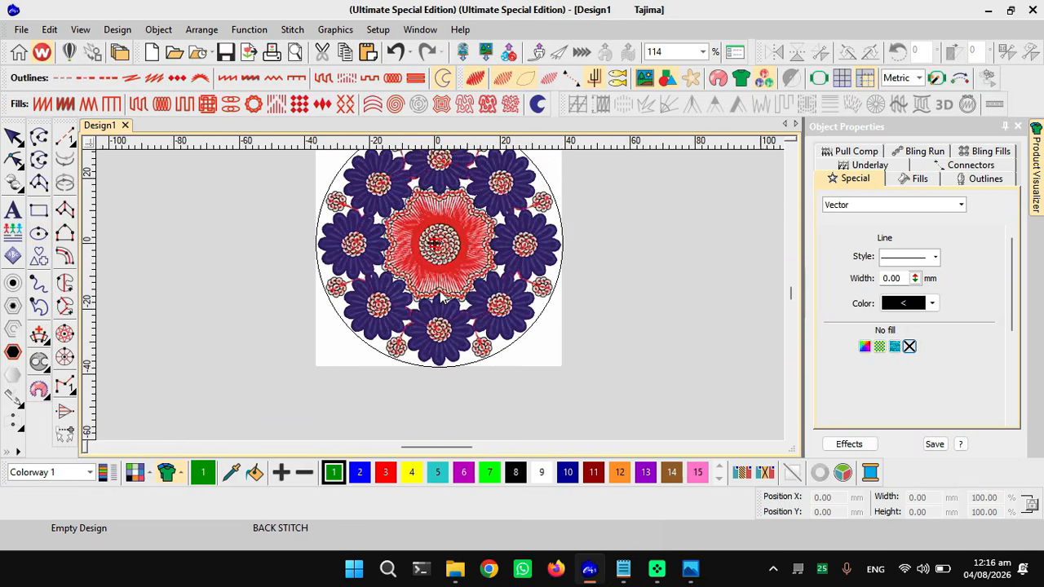
scroll(441, 299, up, 1)
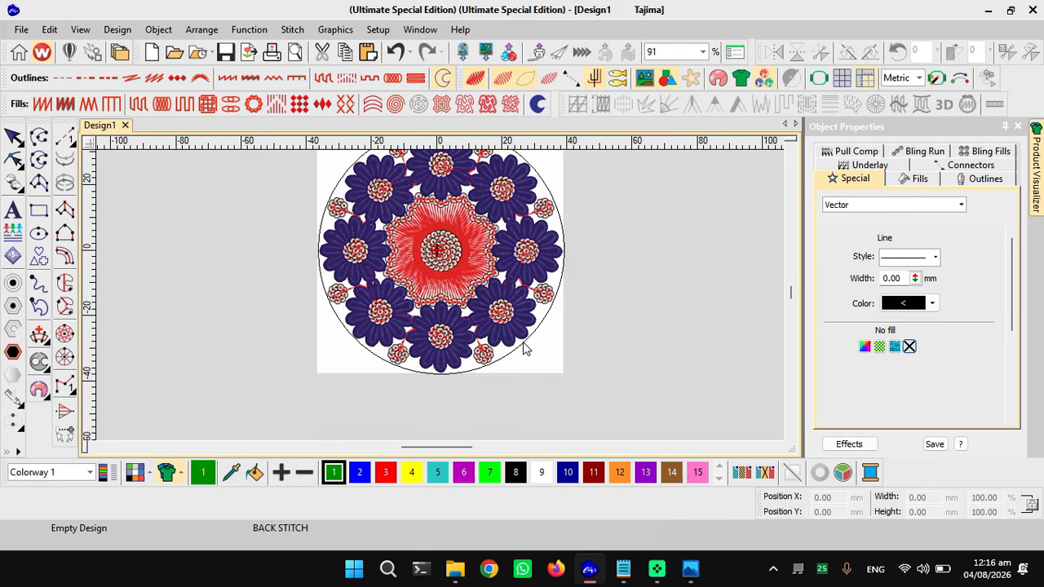
- Nudge the vector circle down about 0.5 mm and scale it proportionally to about 75 mm in diameter
key(Escape)
key(Down)
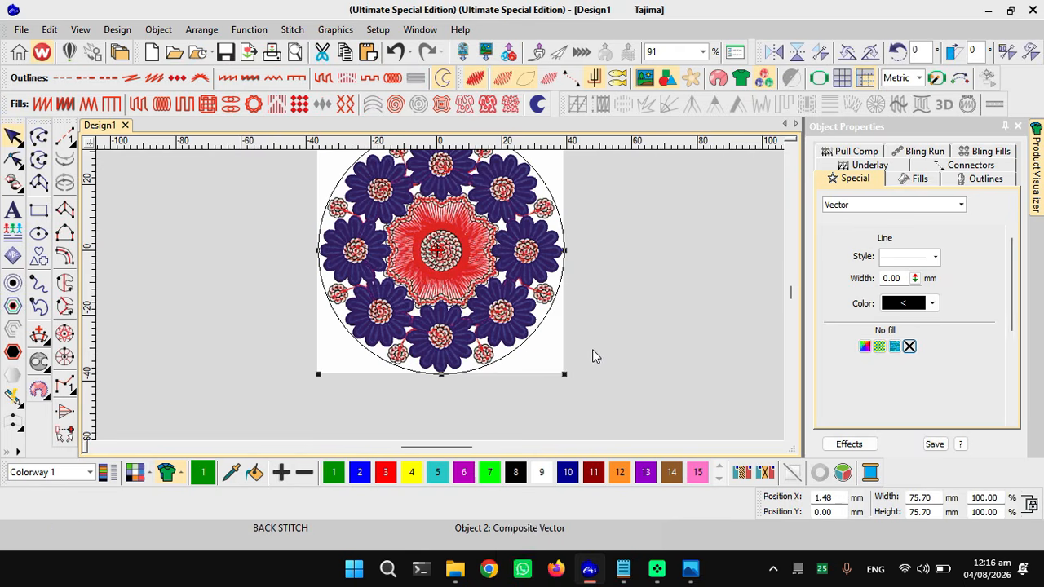
key(Down)
key(Down)
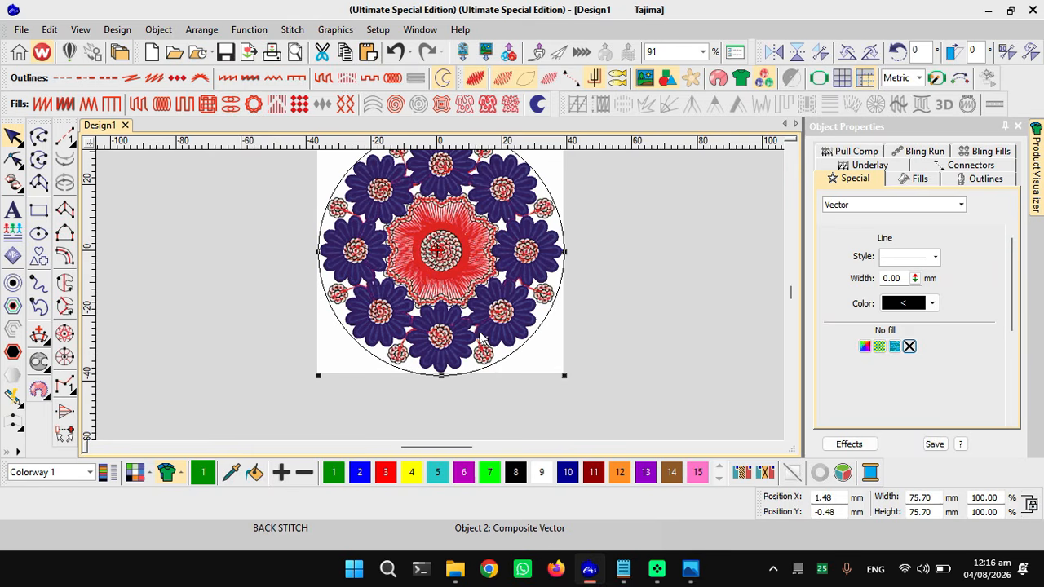
scroll(481, 341, up, 1)
mouse_move(546, 354)
mouse_down()
mouse_move(540, 337)
mouse_move(544, 348)
mouse_up()
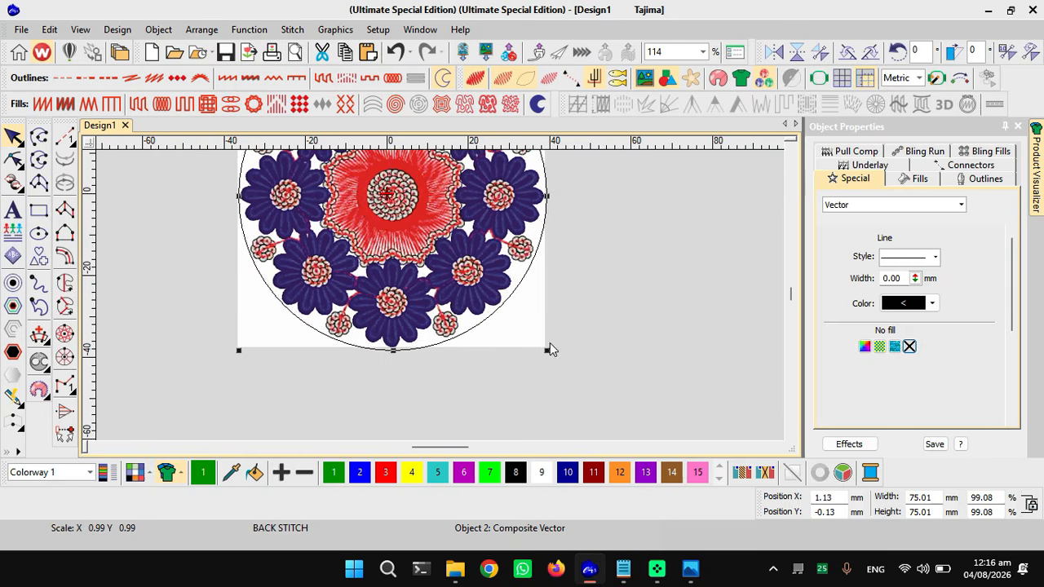
scroll(441, 293, down, 1)
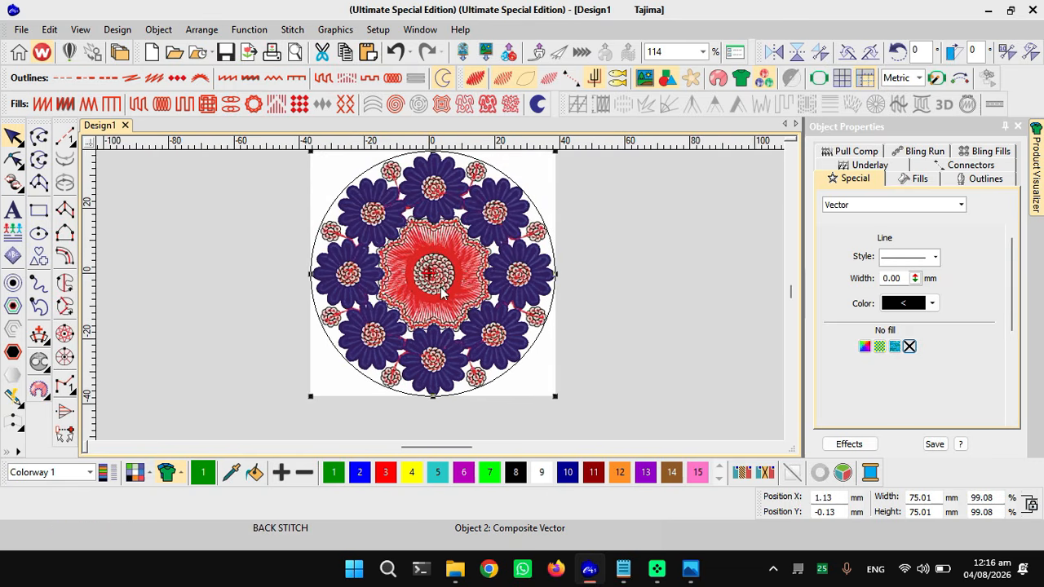
- Lower the circle's top edge toward the top flower for a height of about 74.8 mm
scroll(447, 264, up, 3)
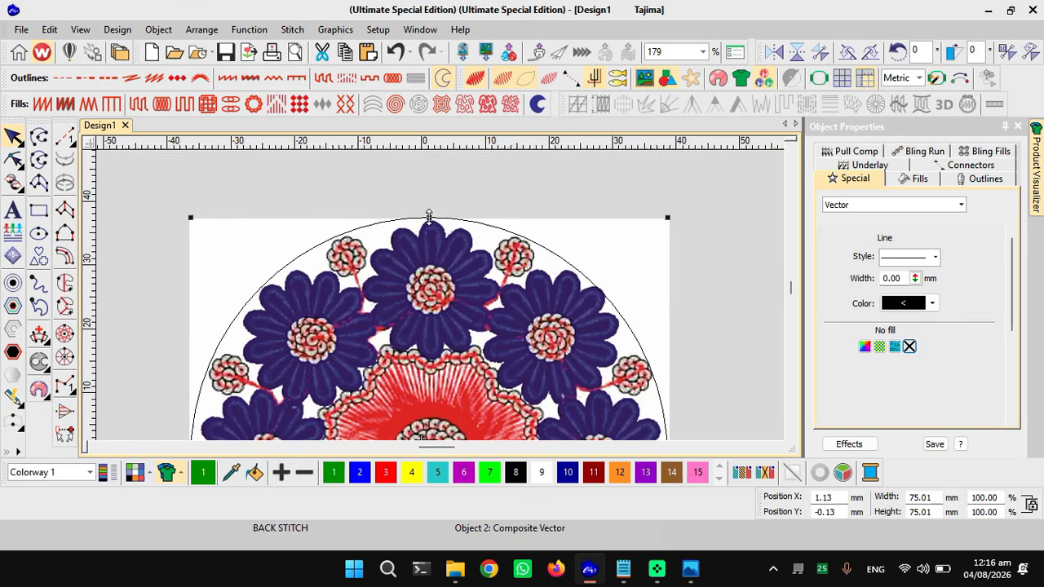
drag(429, 219, 429, 220)
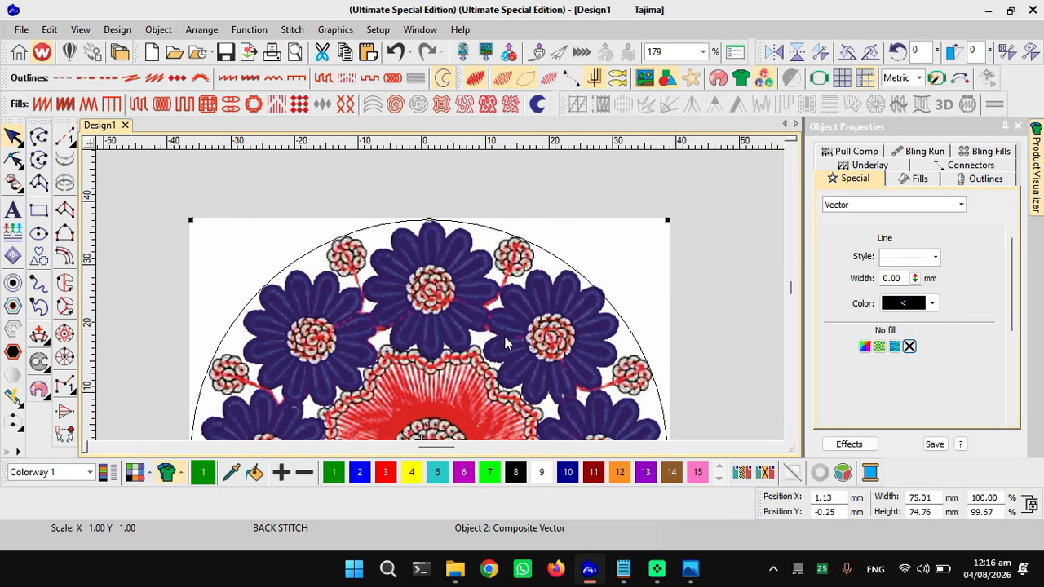
scroll(459, 346, down, 3)
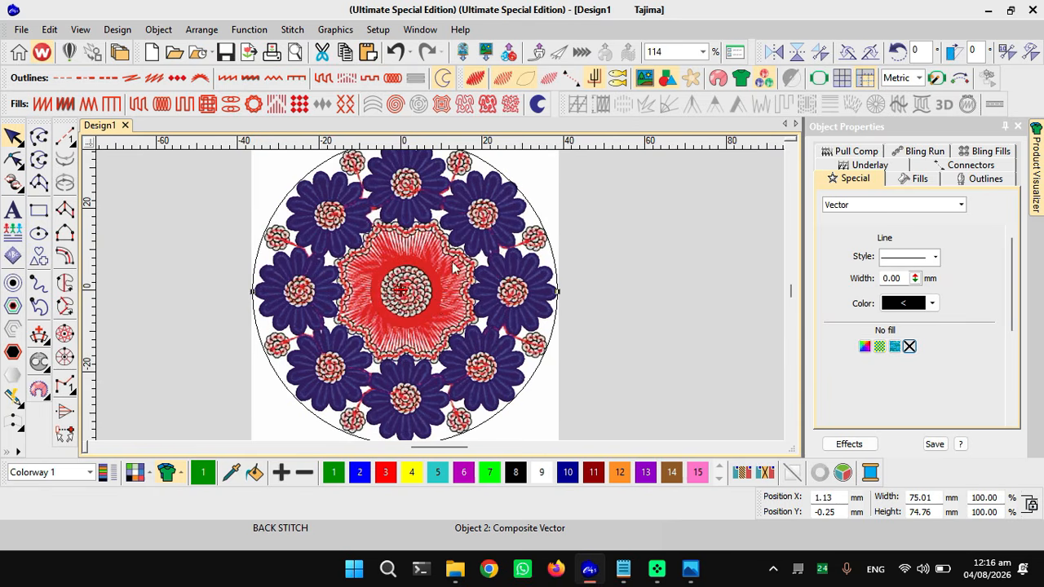
- Pull the circle's left edge inward for a width of about 74.6 mm, undoing the extra narrowing
scroll(426, 297, up, 3)
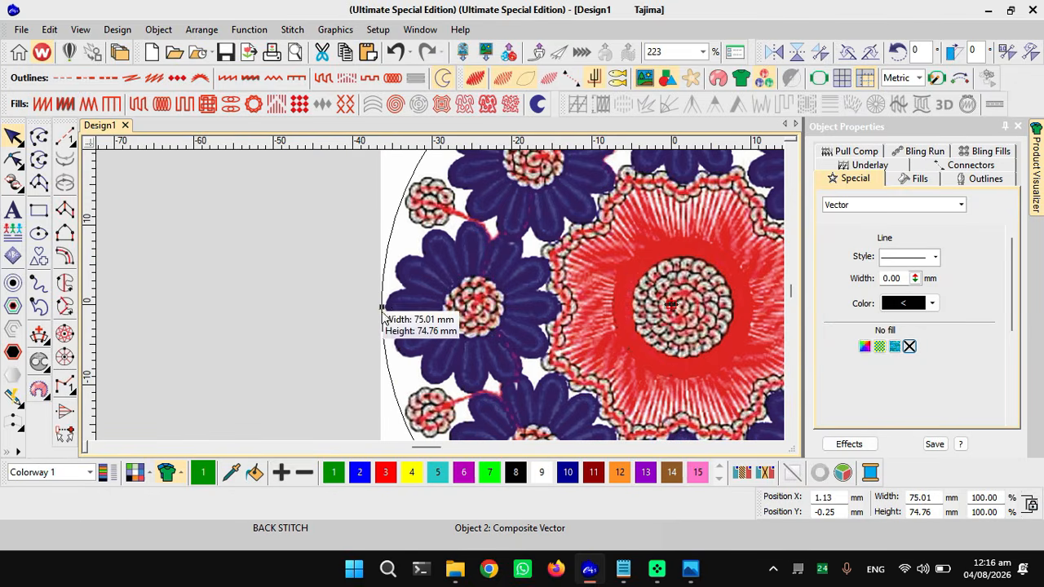
drag(381, 307, 384, 306)
drag(387, 305, 384, 306)
scroll(626, 300, down, 1)
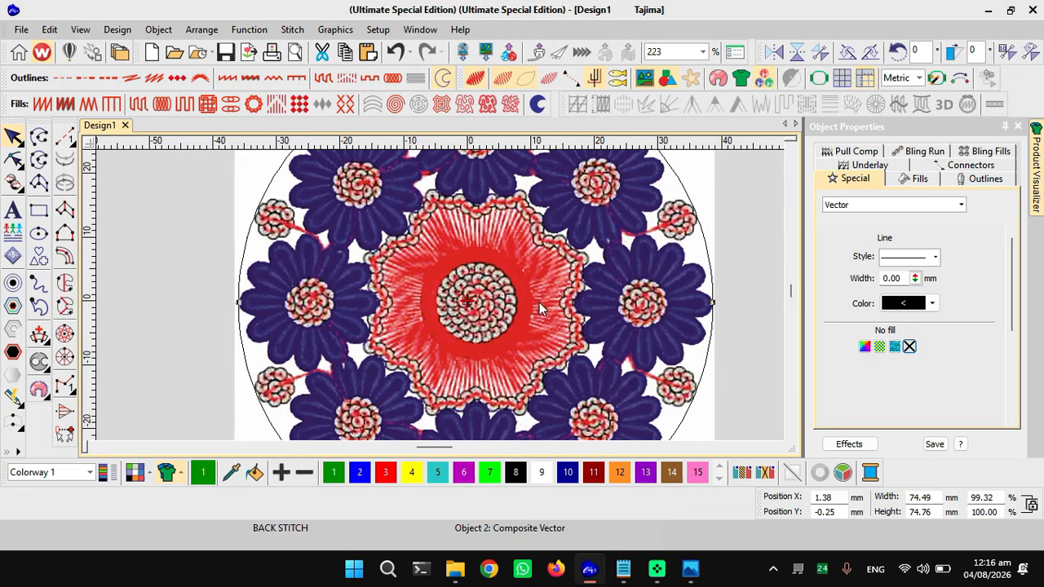
key(ctrl+z)
scroll(595, 233, down, 2)
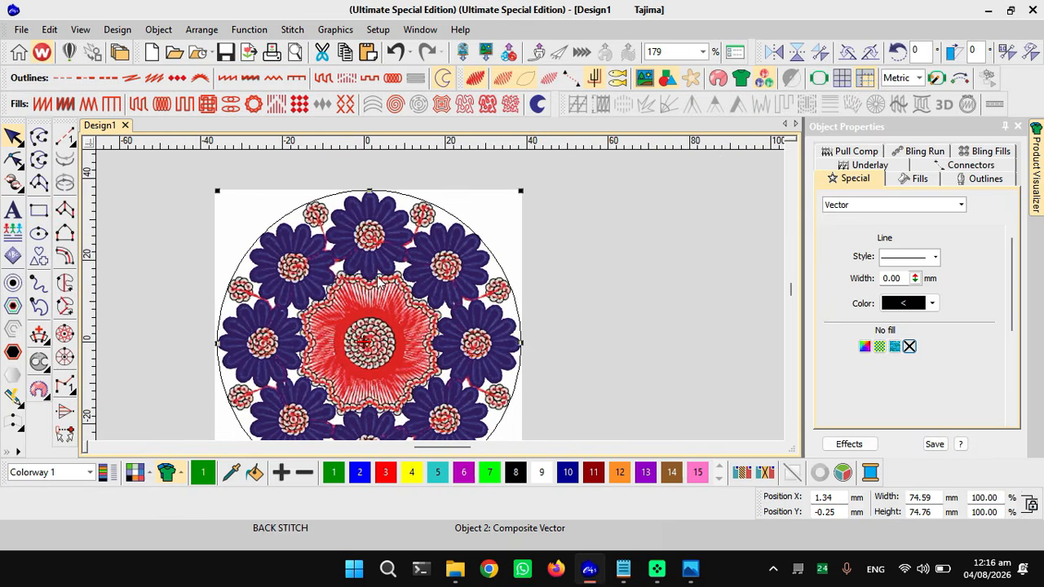
scroll(367, 249, up, 2)
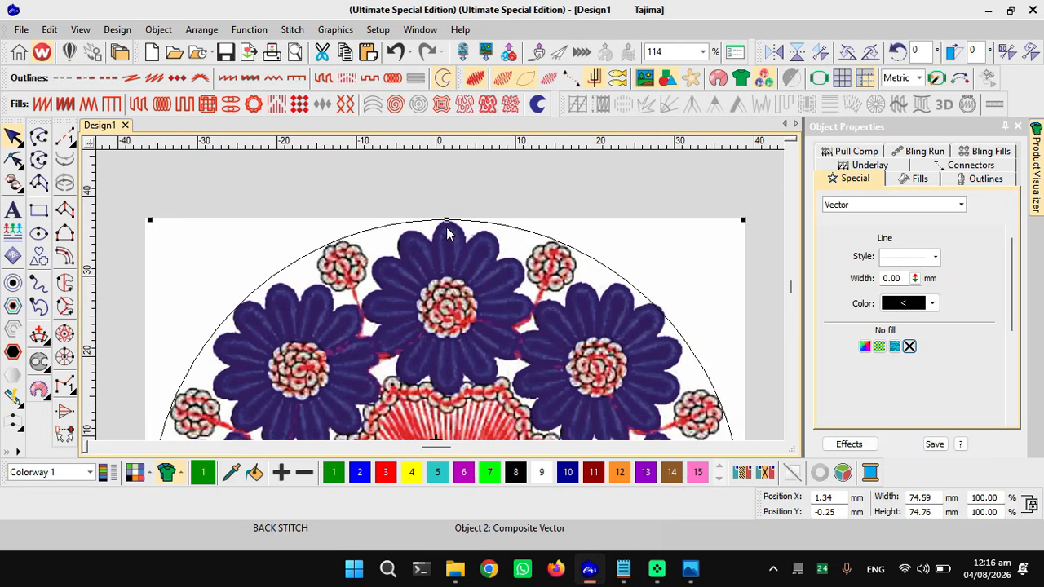
scroll(448, 324, up, 2)
scroll(475, 389, down, 1)
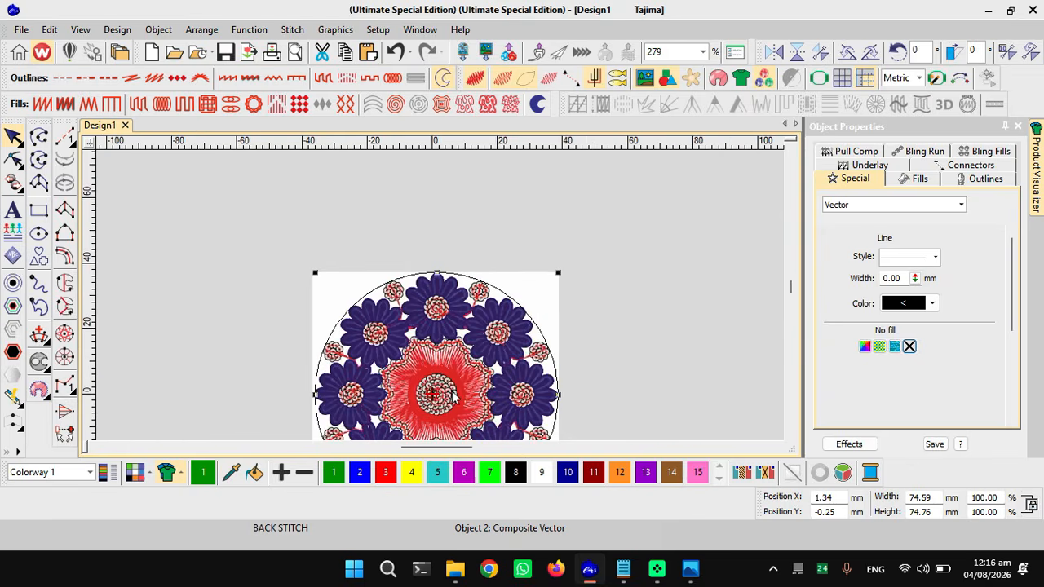
scroll(446, 424, down, 1)
scroll(453, 364, up, 1)
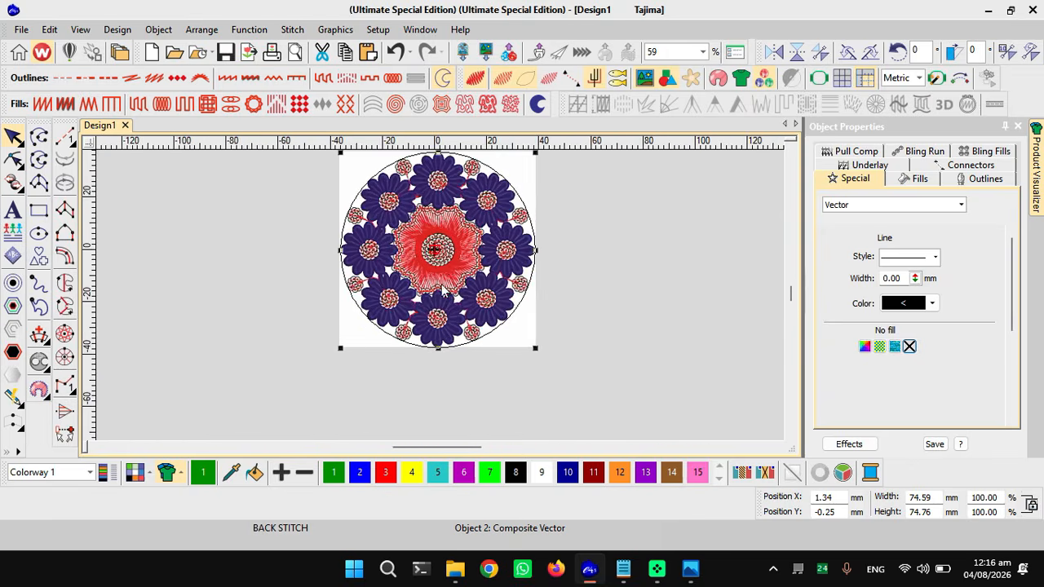
key(Escape)
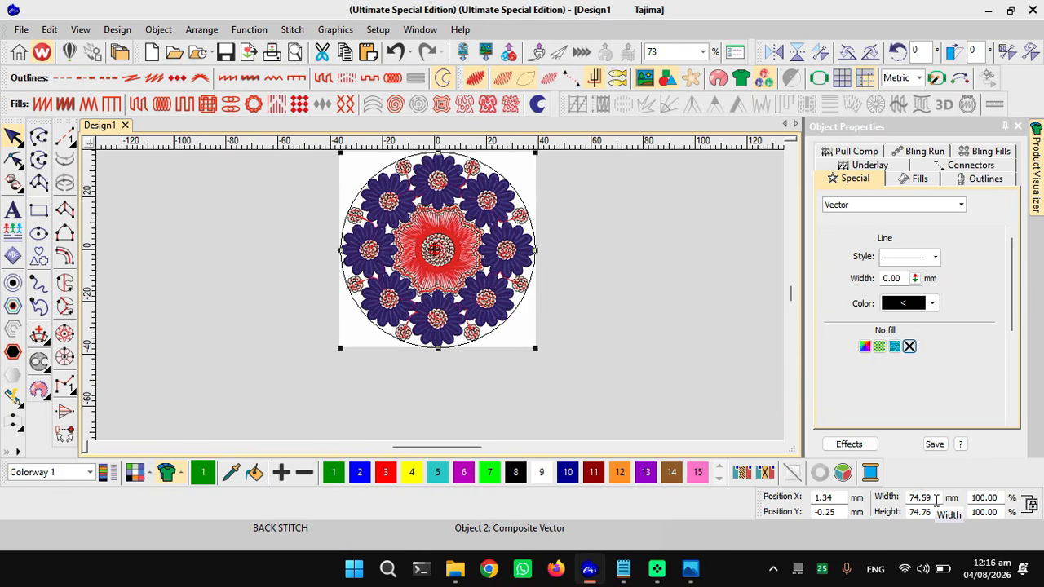
- Switch the measurement units to U.S., enter a 6 in width for the circle and copy the calculated scale percentage
click(913, 80)
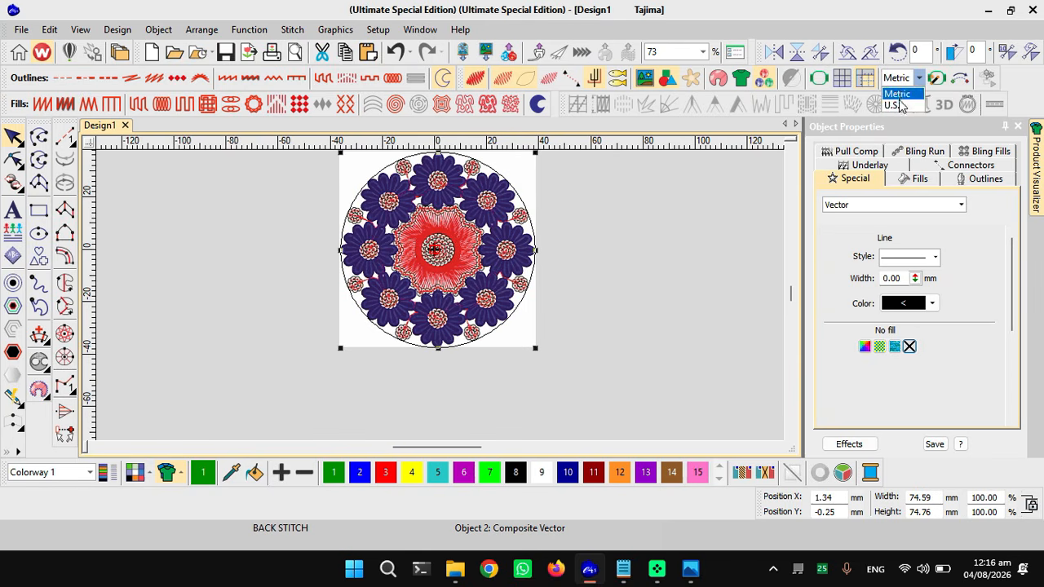
click(894, 107)
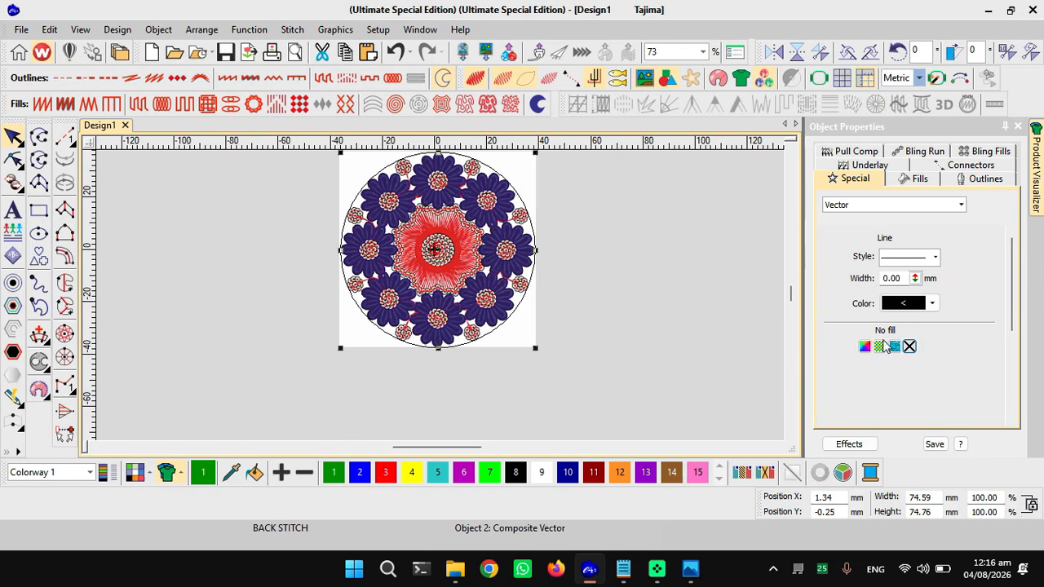
click(920, 498)
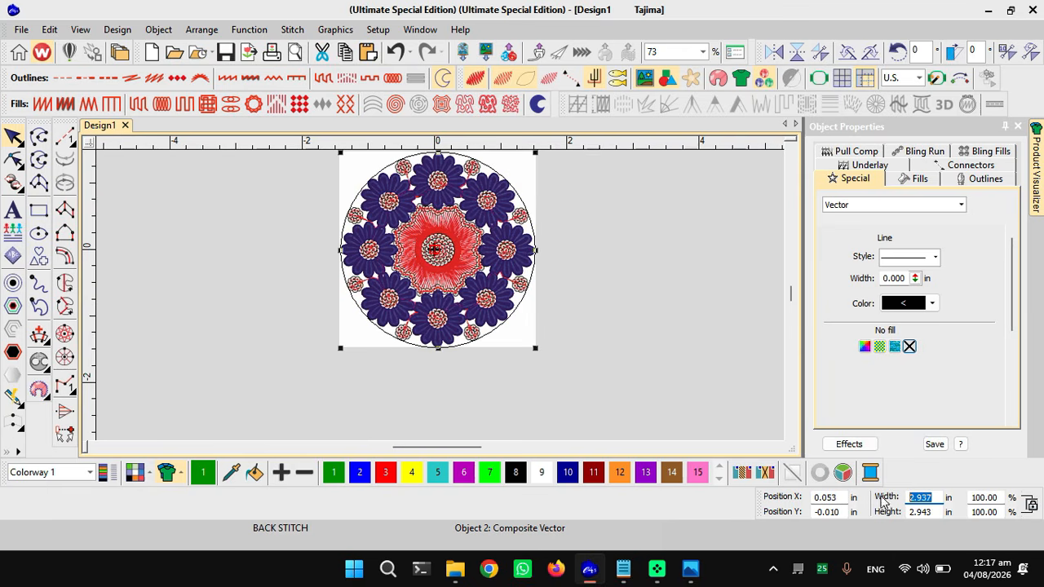
click(927, 497)
double_click(927, 497)
text(6)
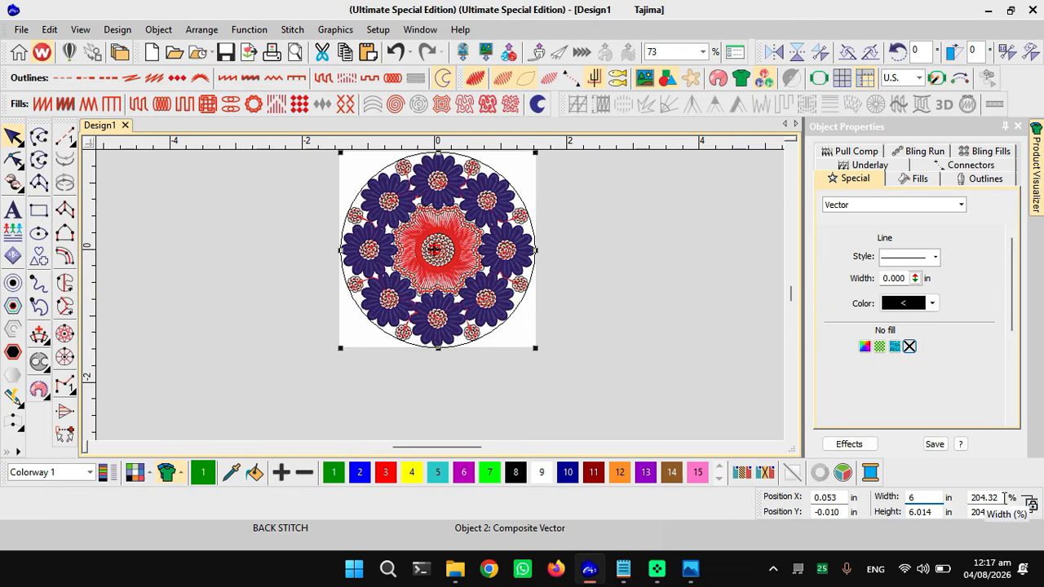
key(Tab)
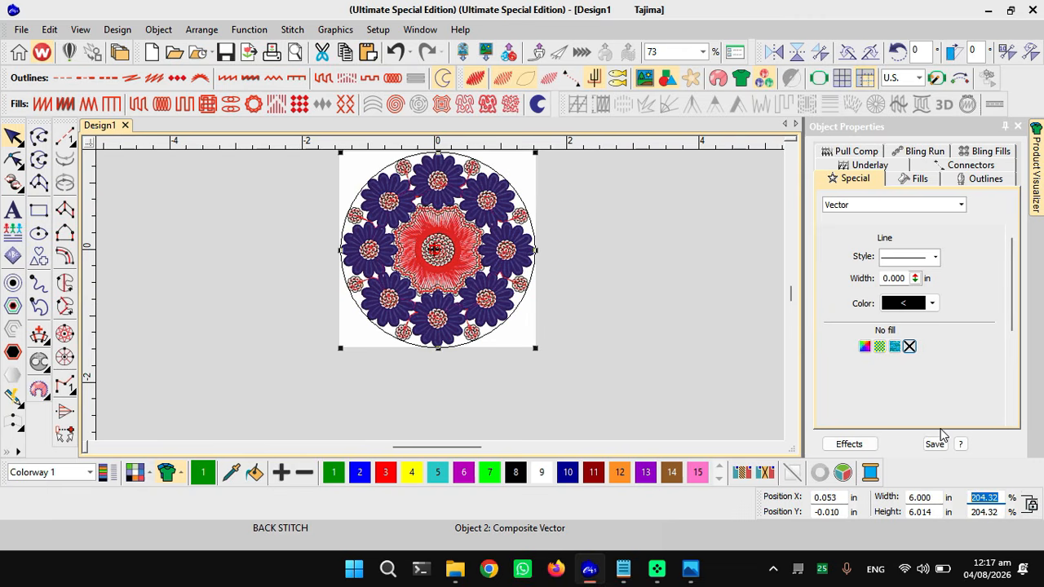
key(ctrl+c)
- Select the motif image and circle together and scale both to 204.32 %
key(ctrl+a)
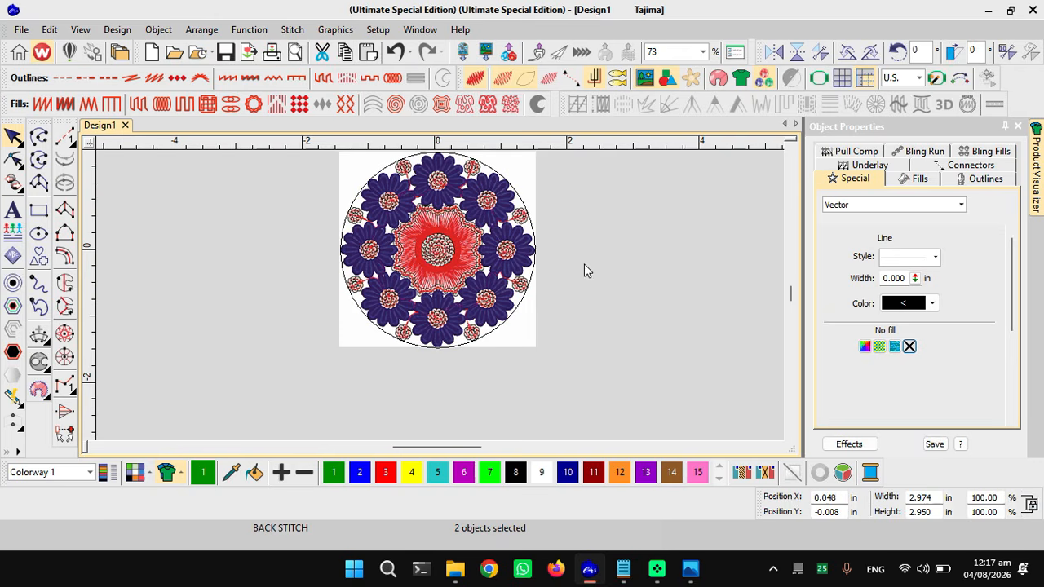
click(622, 274)
key(ctrl+a)
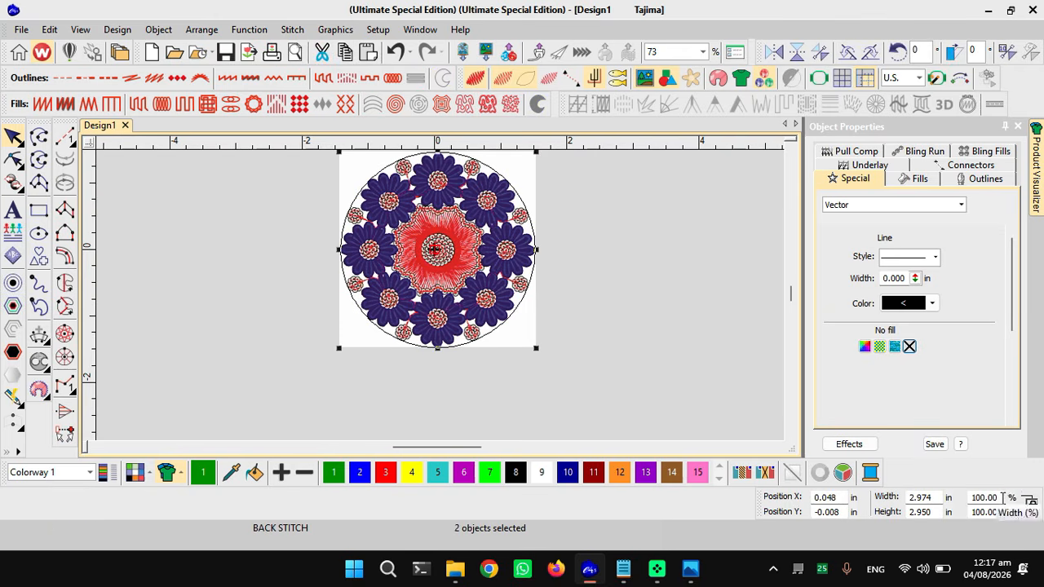
double_click(996, 499)
key(ctrl+v)
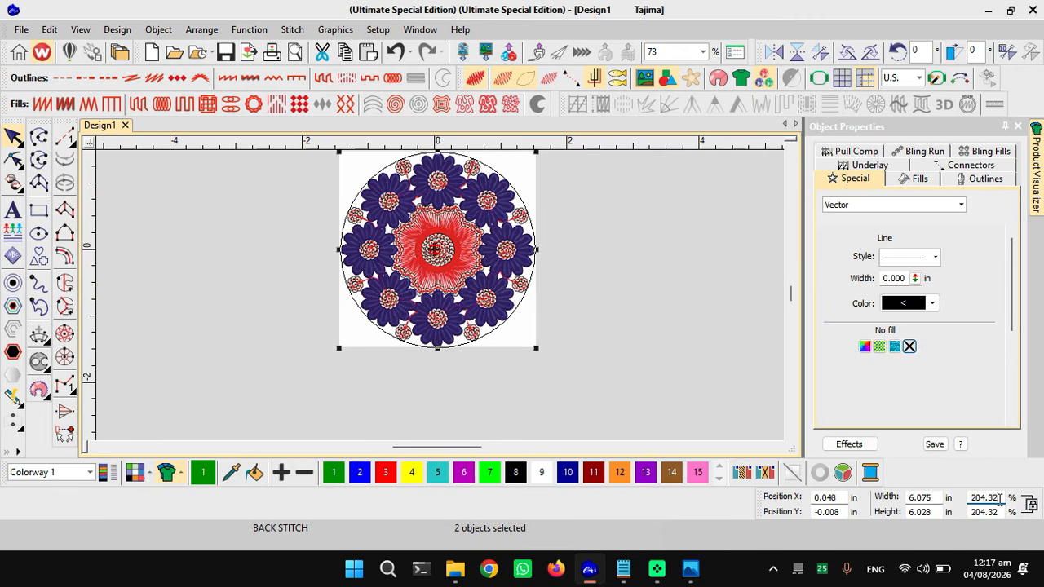
key(Return)
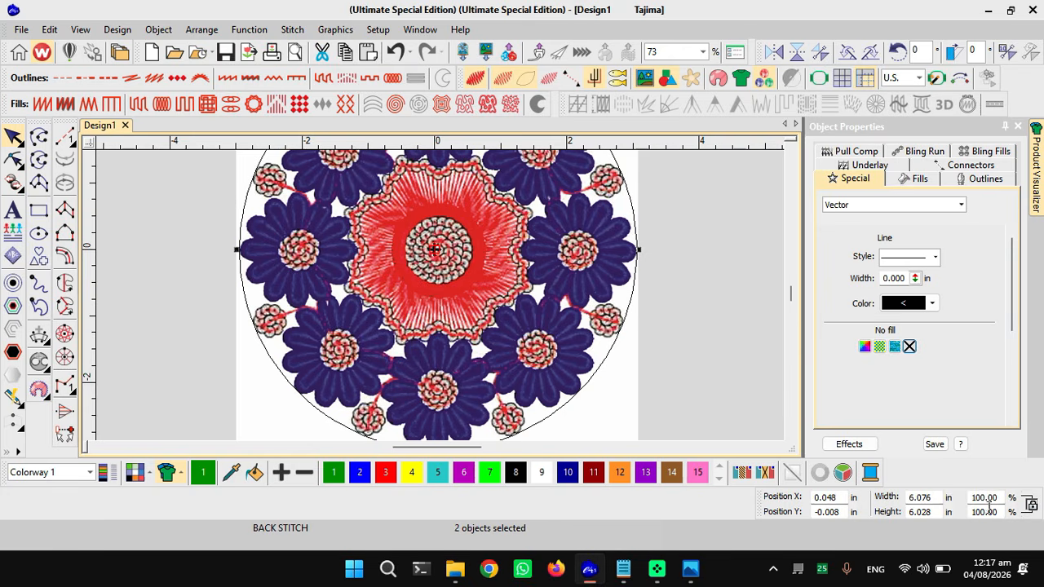
scroll(447, 278, down, 3)
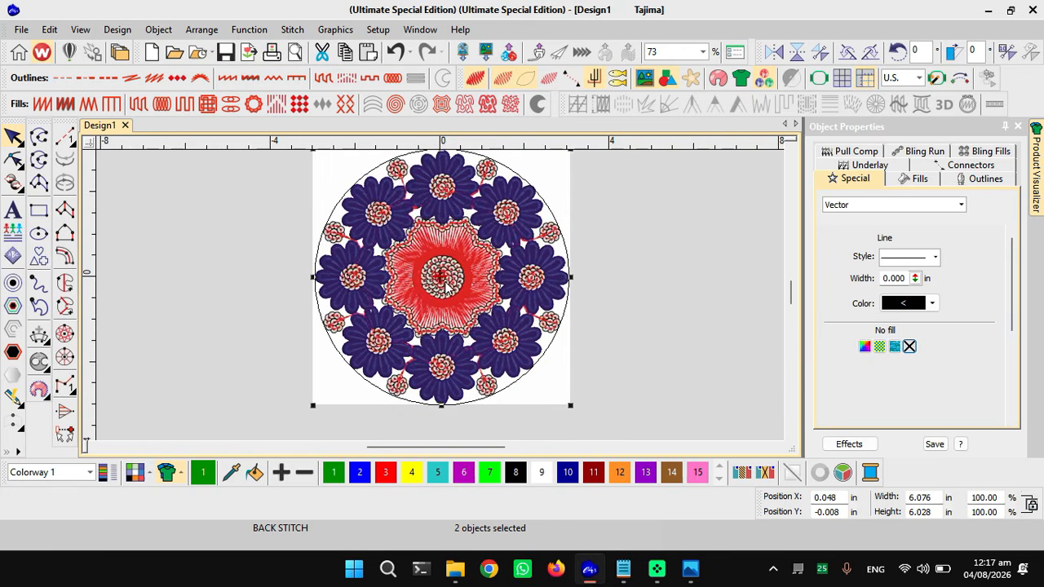
scroll(442, 295, up, 1)
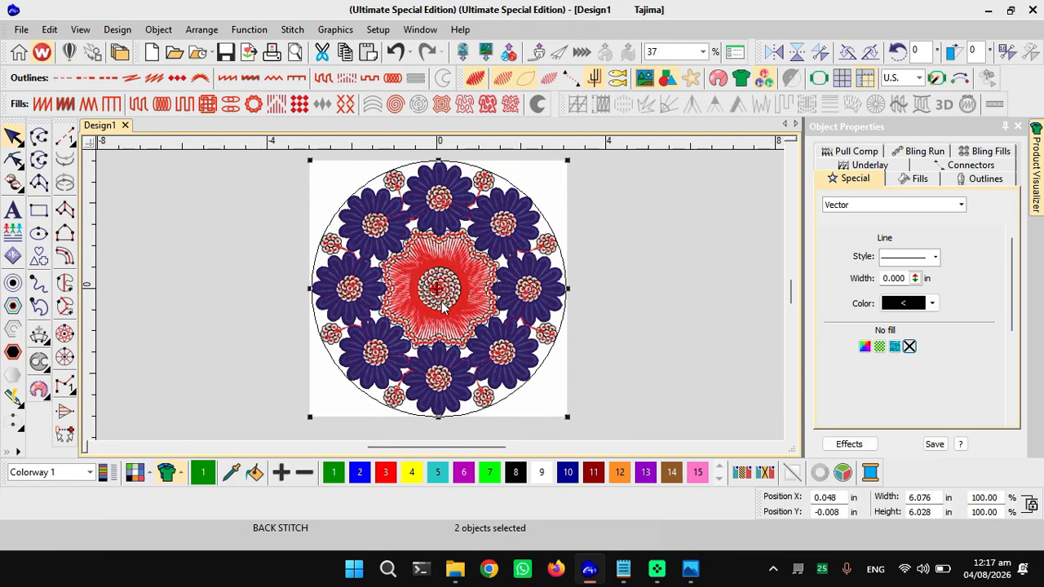
scroll(443, 303, up, 1)
scroll(440, 297, down, 1)
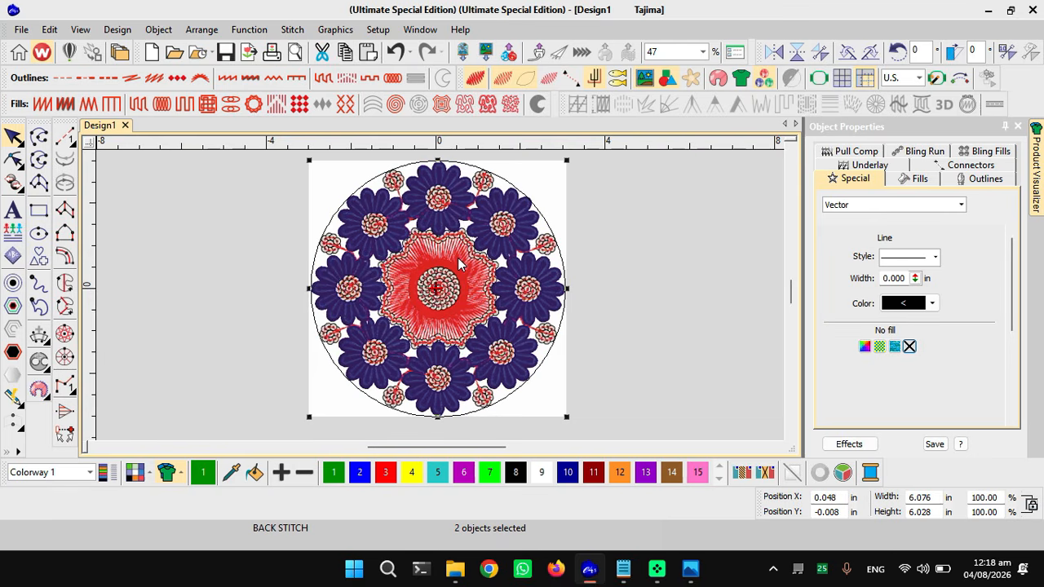
- Undo the last scaling of the motif image and circle
key(ctrl+z)
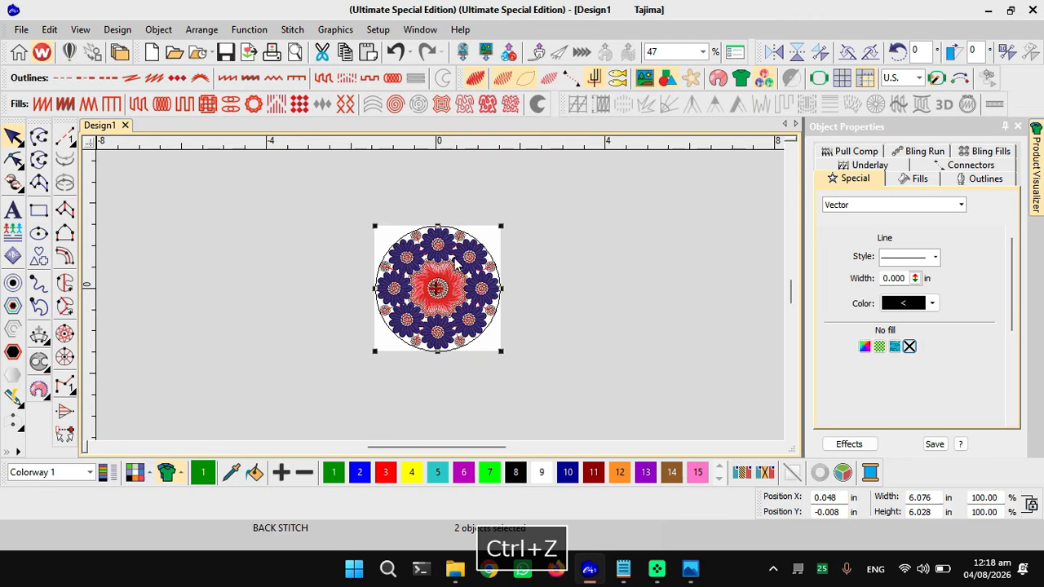
scroll(439, 301, up, 2)
scroll(441, 300, down, 1)
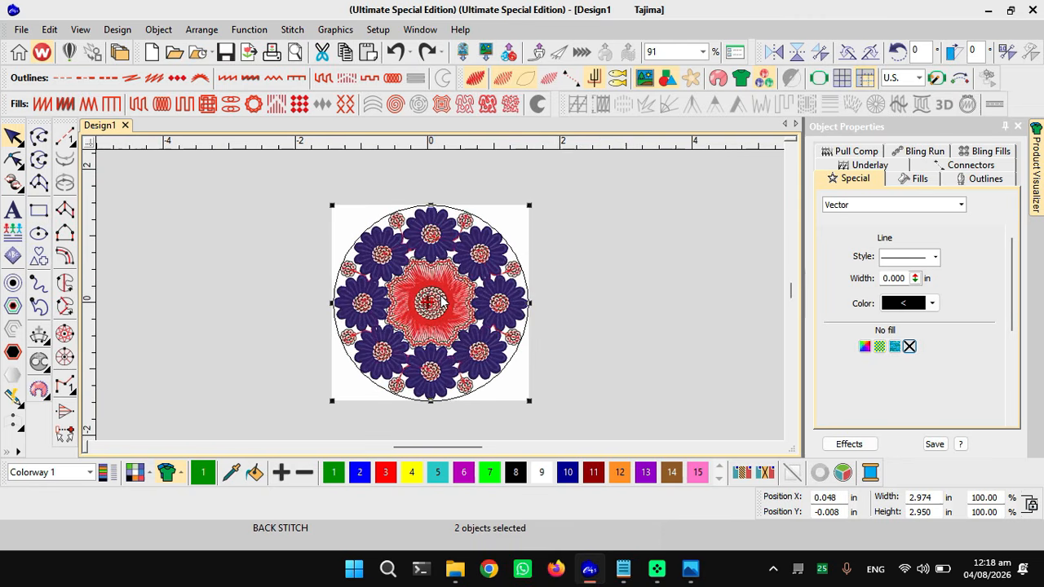
scroll(439, 306, up, 1)
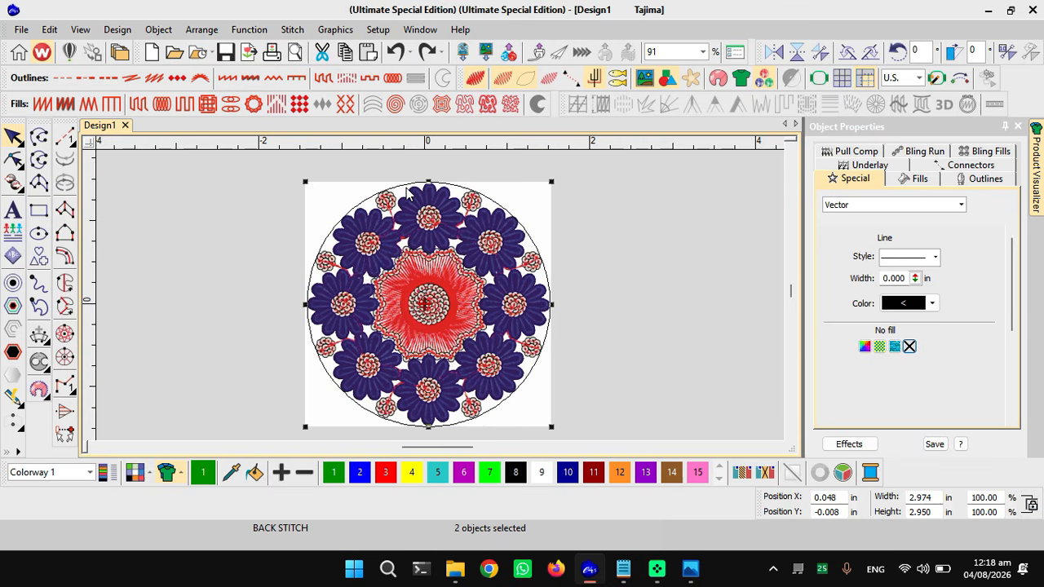
- Select the motif image and circle, and undock the Transform tools over the canvas
key(ctrl+a)
drag(758, 53, 503, 167)
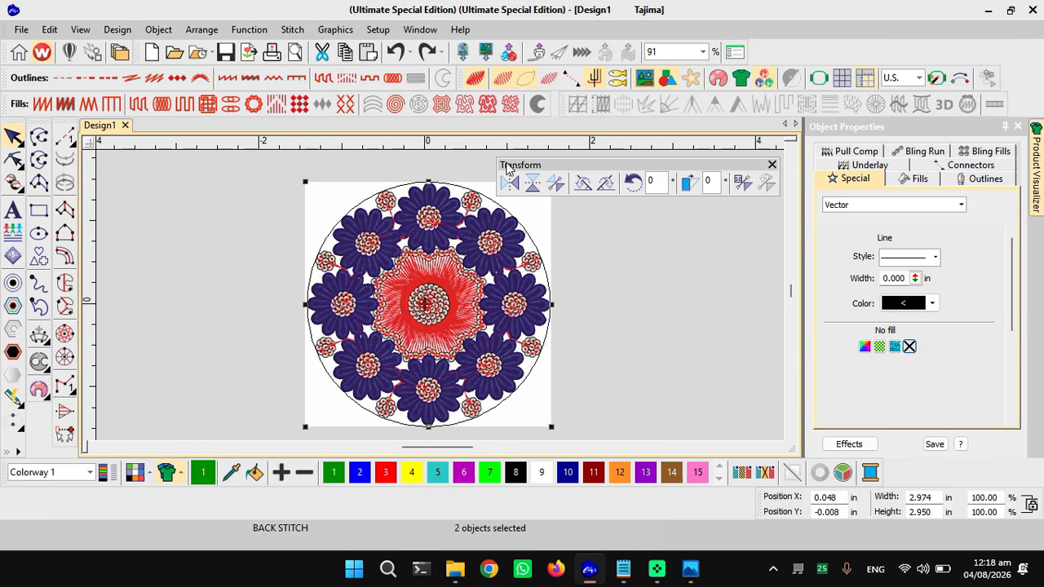
click(416, 30)
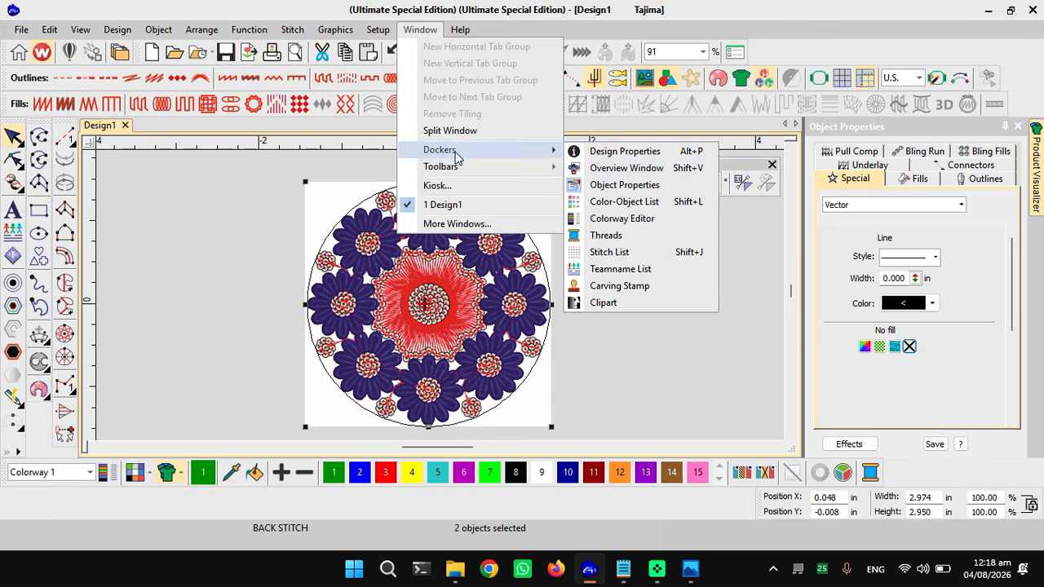
mouse_move(489, 166)
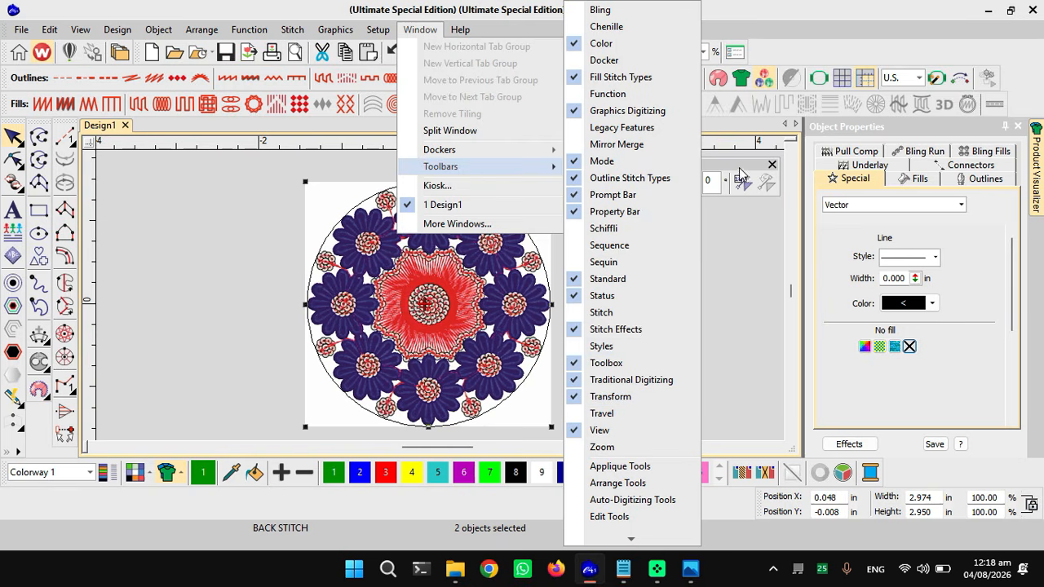
click(681, 172)
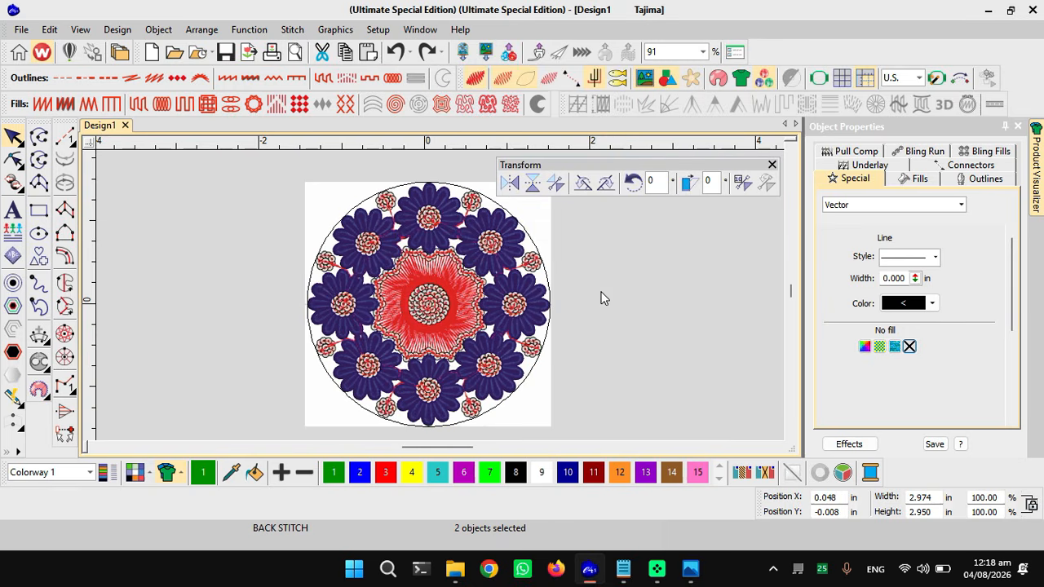
- Select the motif image and circle, and start a Transform by Reference Line at the circle's left edge, level with its centre
key(ctrl+a)
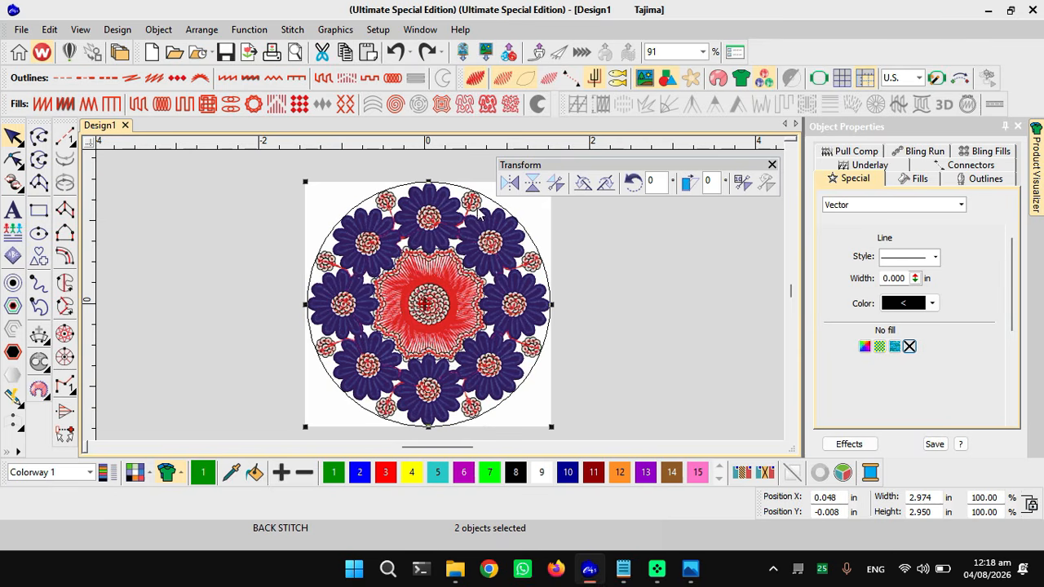
click(745, 186)
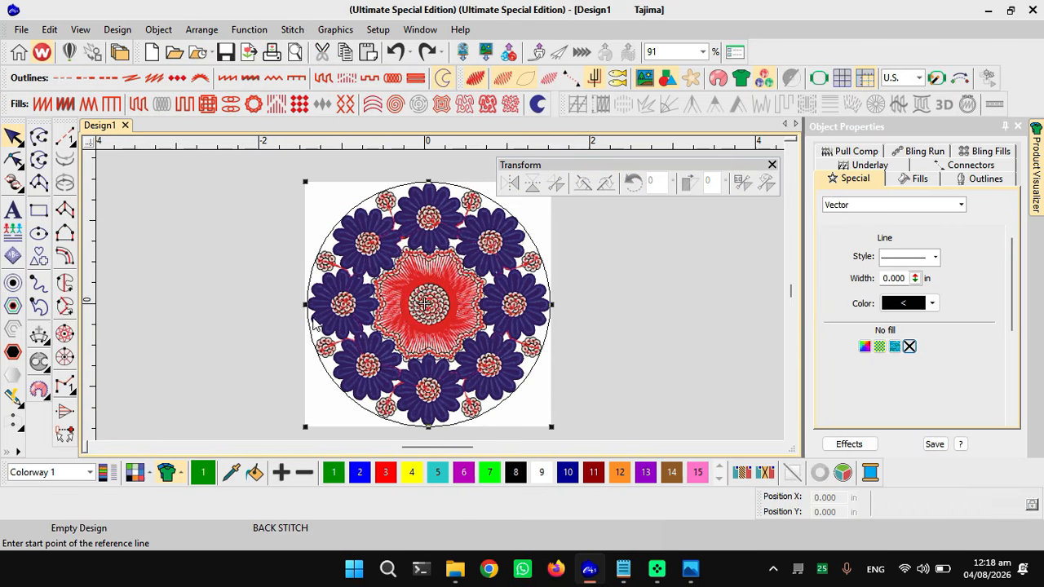
scroll(309, 311, up, 3)
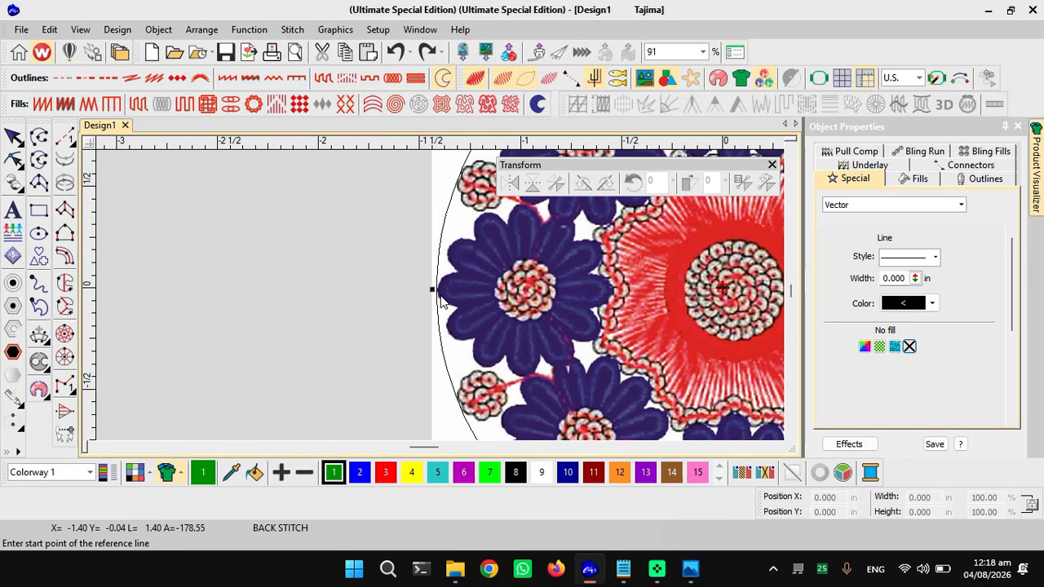
scroll(440, 302, up, 3)
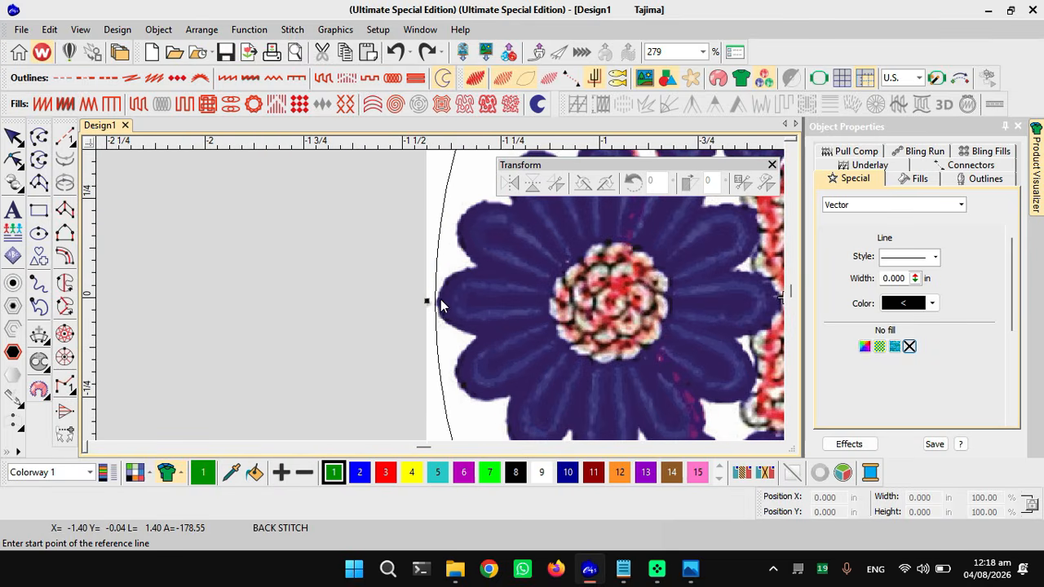
scroll(440, 304, up, 2)
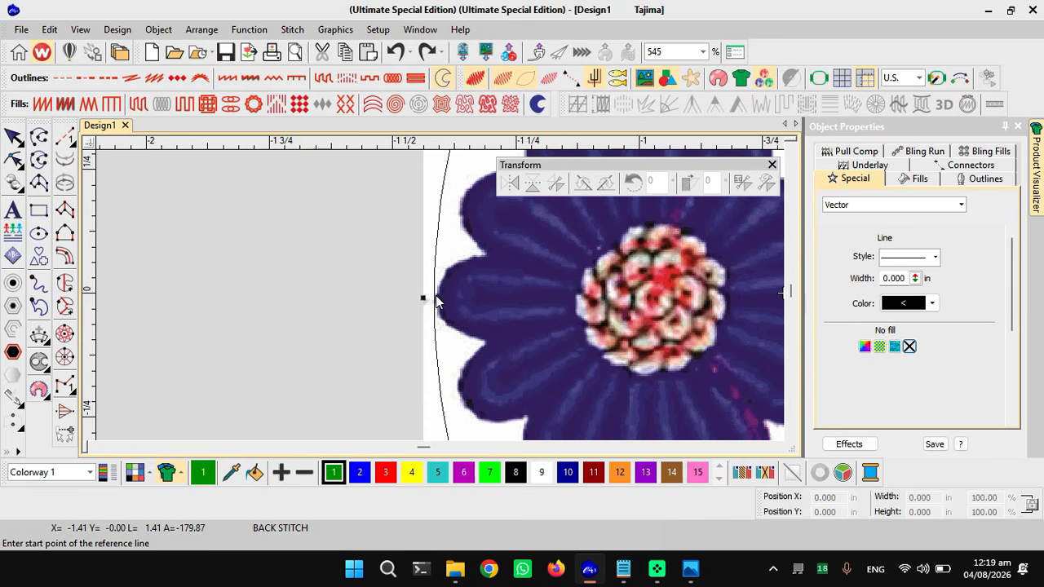
click(434, 296)
- End the reference line on the circle's right edge, constrained to horizontal
scroll(441, 296, down, 6)
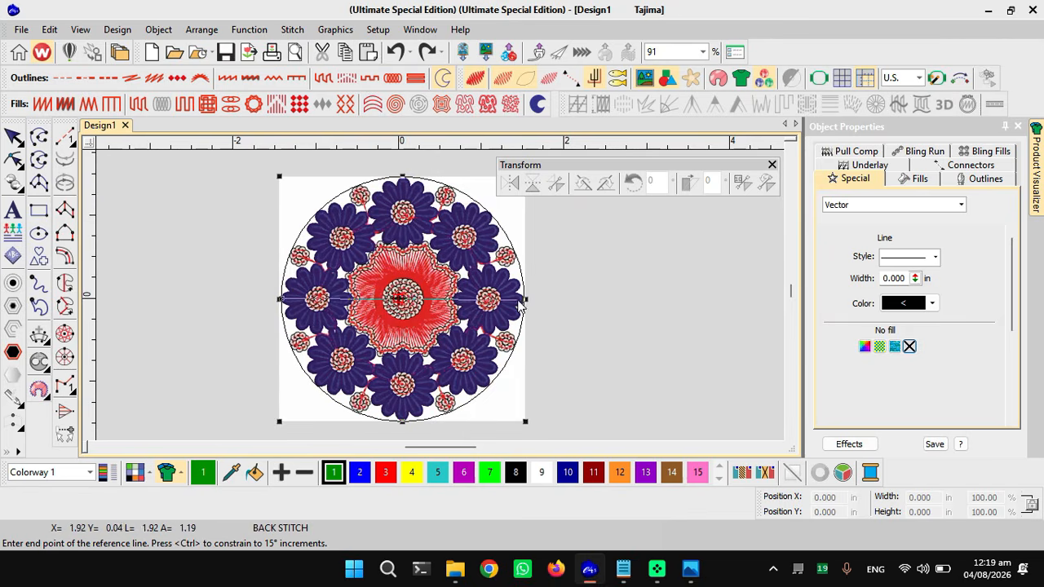
scroll(444, 301, up, 1)
scroll(444, 300, up, 3)
scroll(440, 297, up, 1)
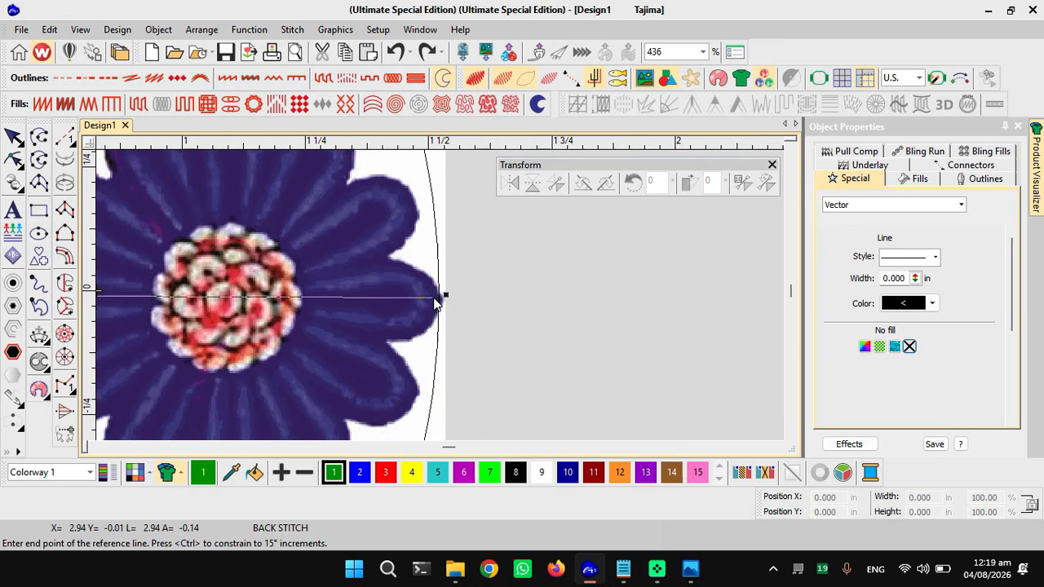
scroll(459, 297, up, 1)
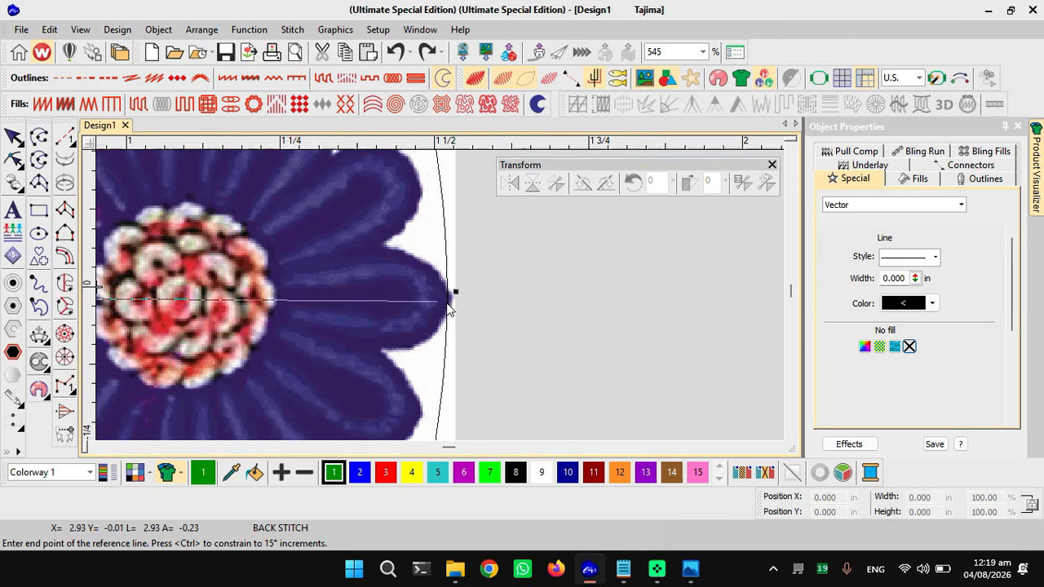
scroll(456, 305, up, 1)
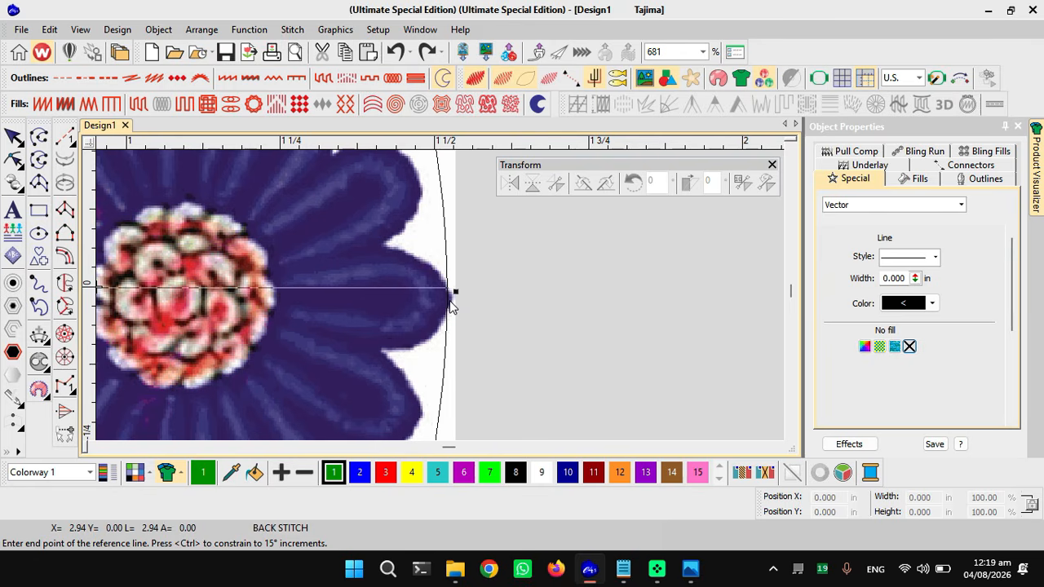
ctrl+click(450, 300)
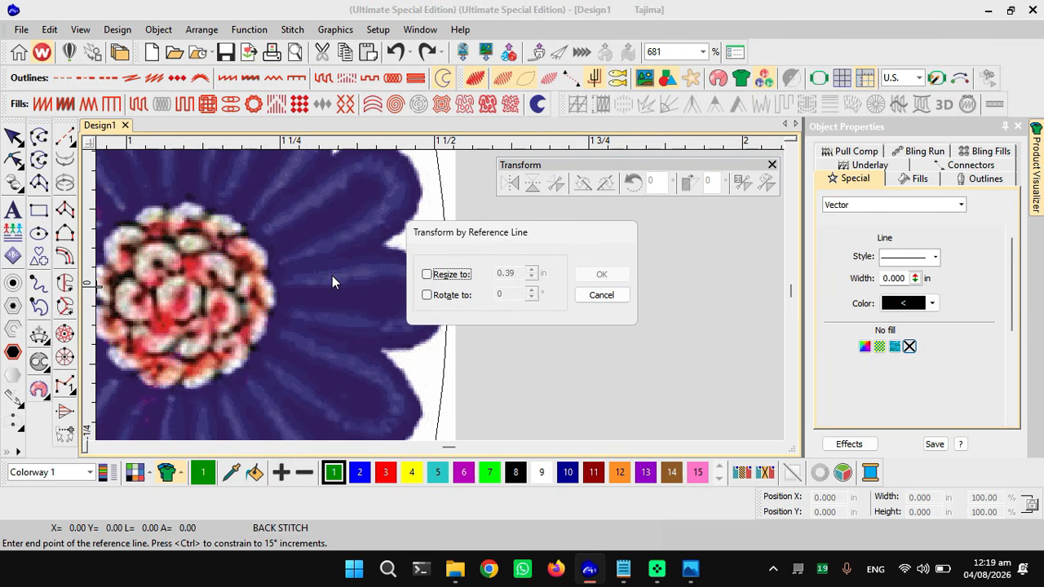
- Enable resizing by the reference line and set its target length to 6 in
click(427, 274)
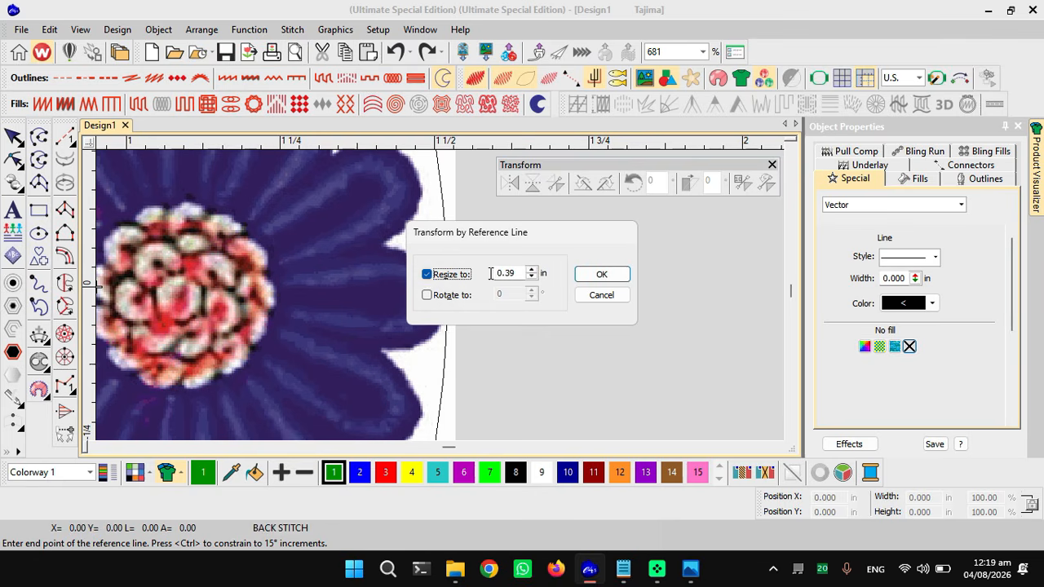
key(Tab)
text(6)
- Switch to Calculator and enter the inch-to-millimetre factor 25.4
click(352, 569)
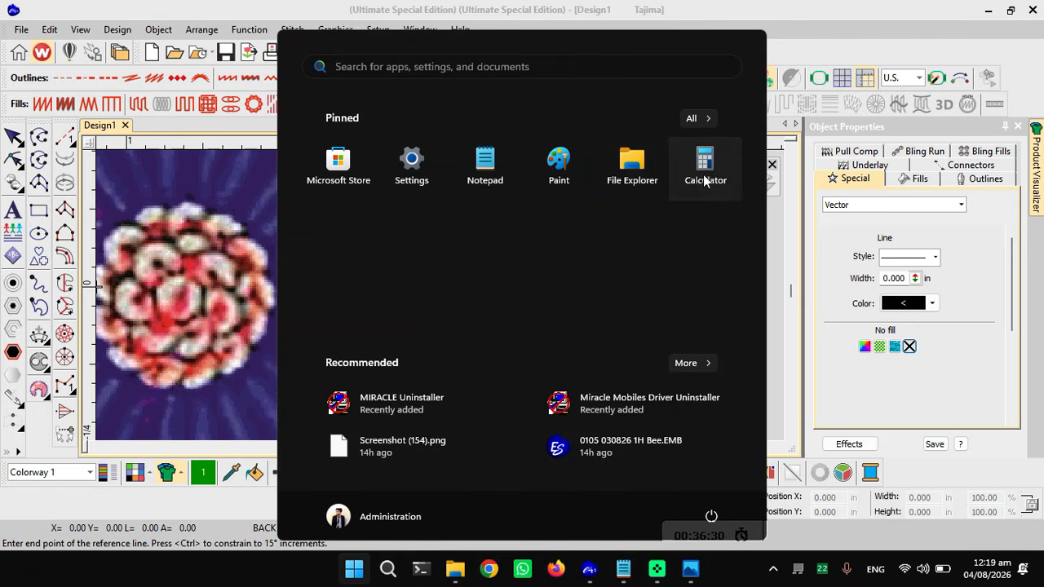
click(705, 180)
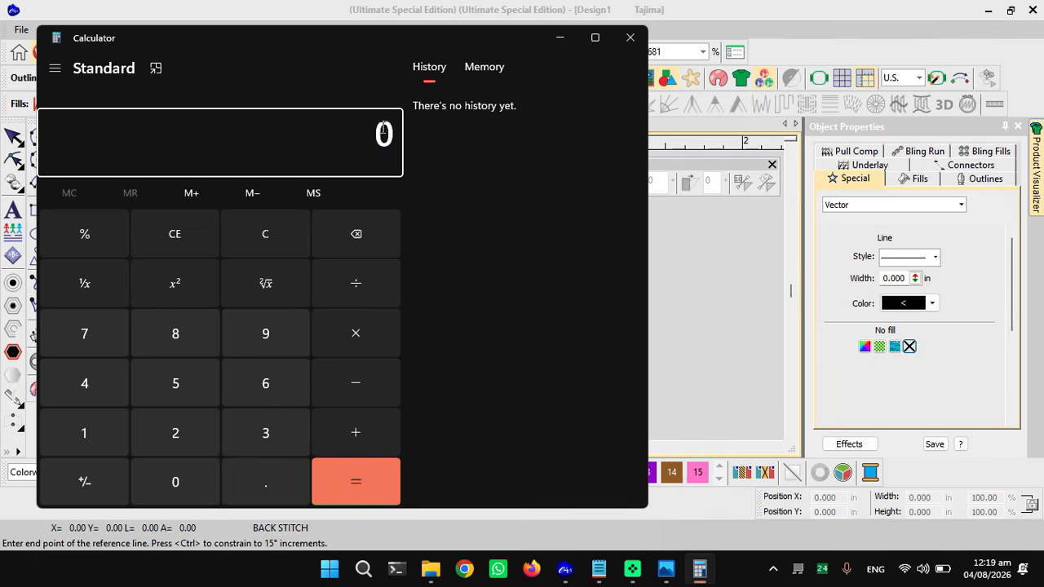
click(172, 436)
click(186, 393)
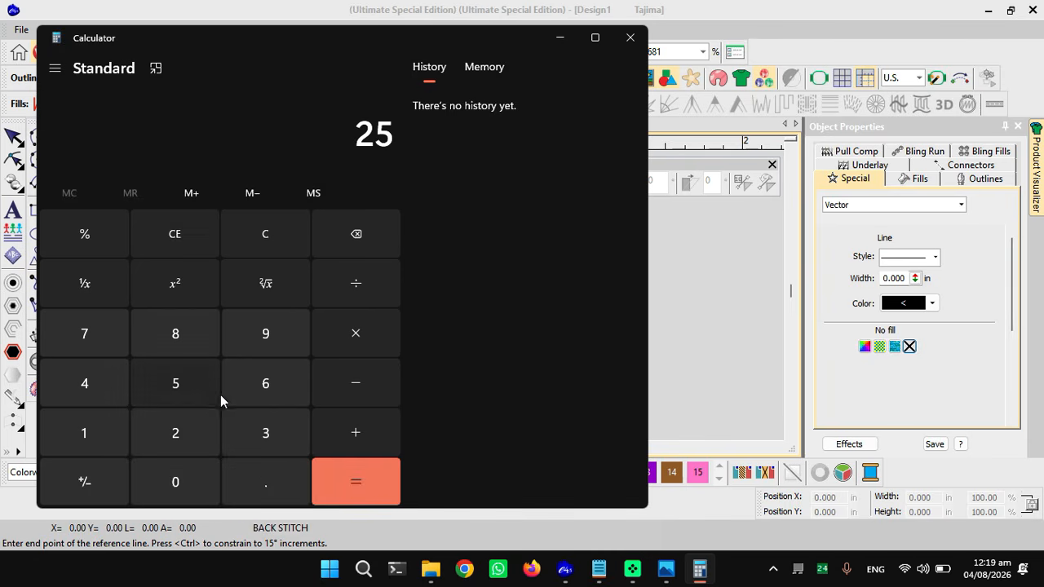
click(91, 379)
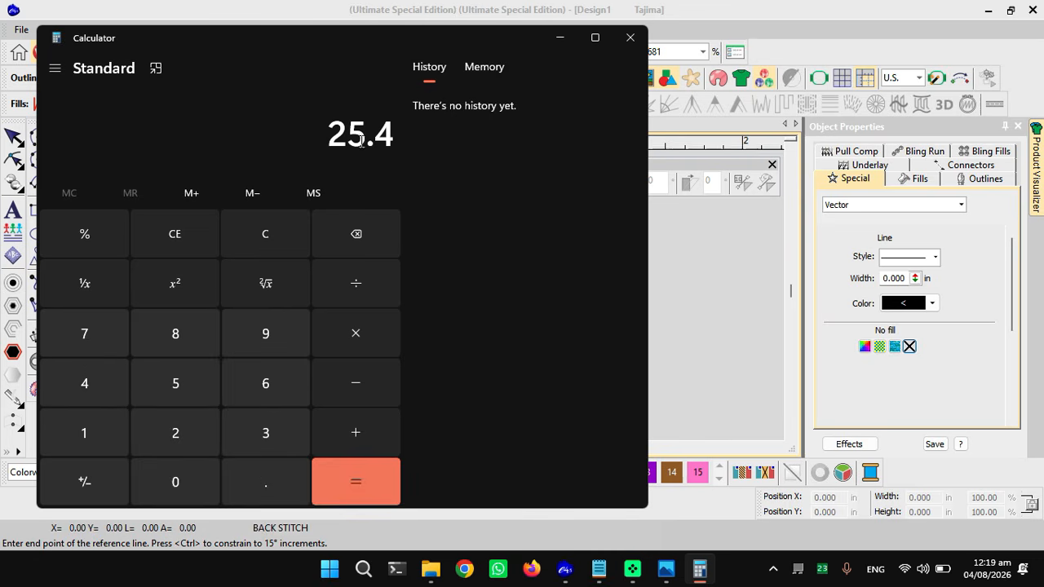
drag(328, 135, 433, 135)
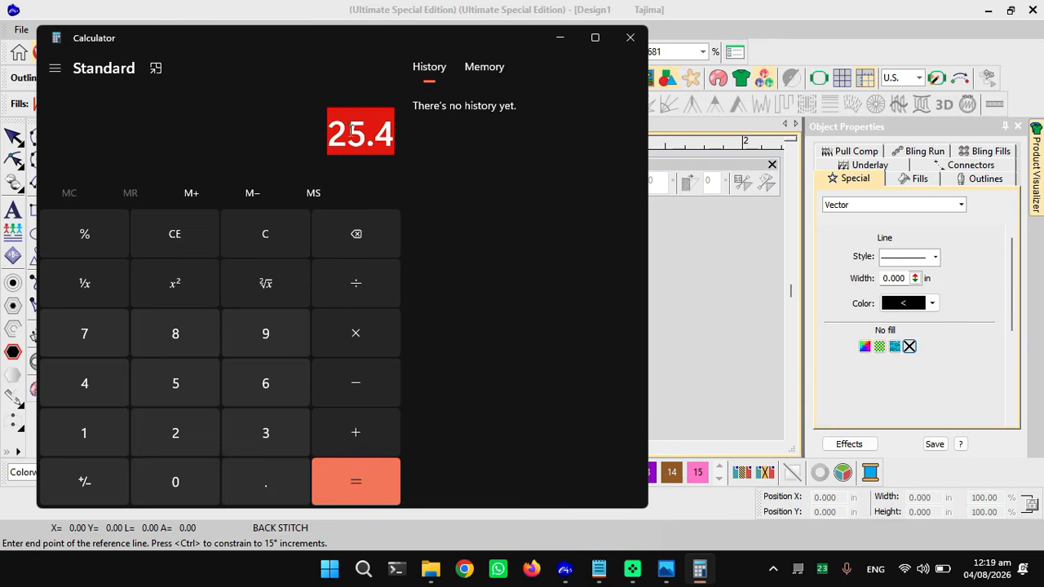
click(436, 145)
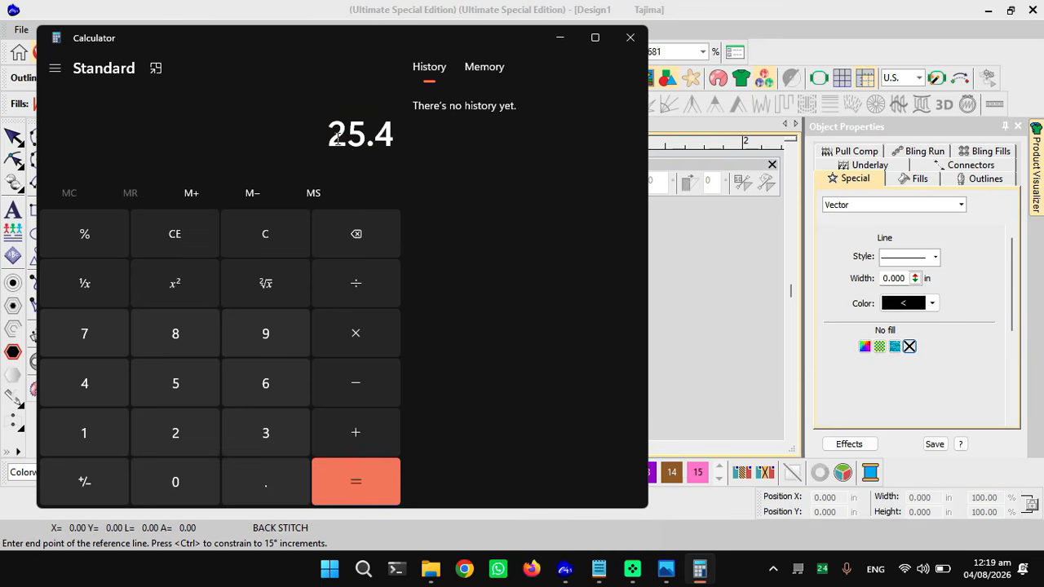
drag(336, 138, 394, 134)
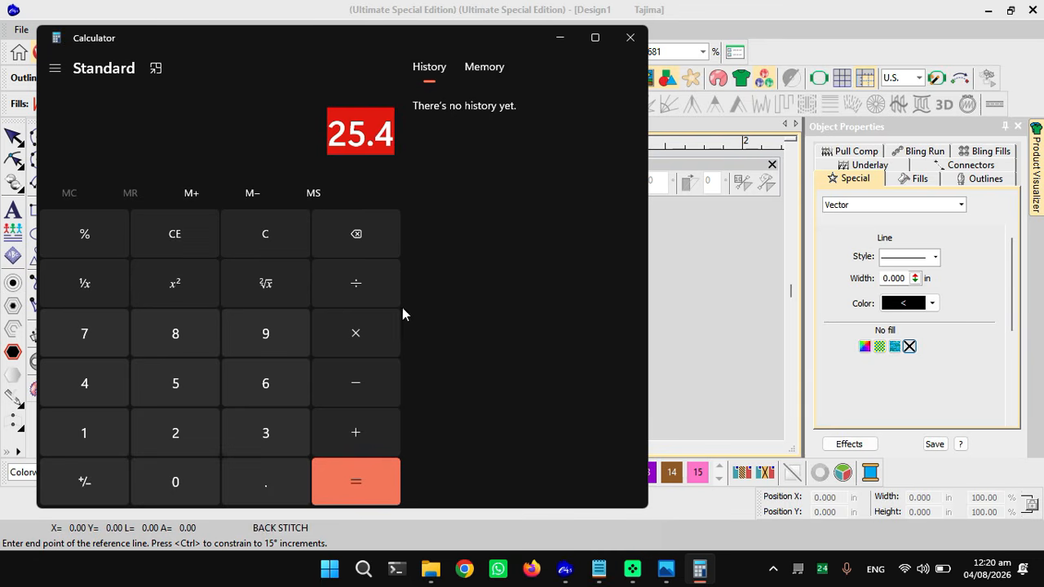
- Multiply 25.4 by 6 to convert the target width to millimetres, and return to the embroidery design
click(350, 333)
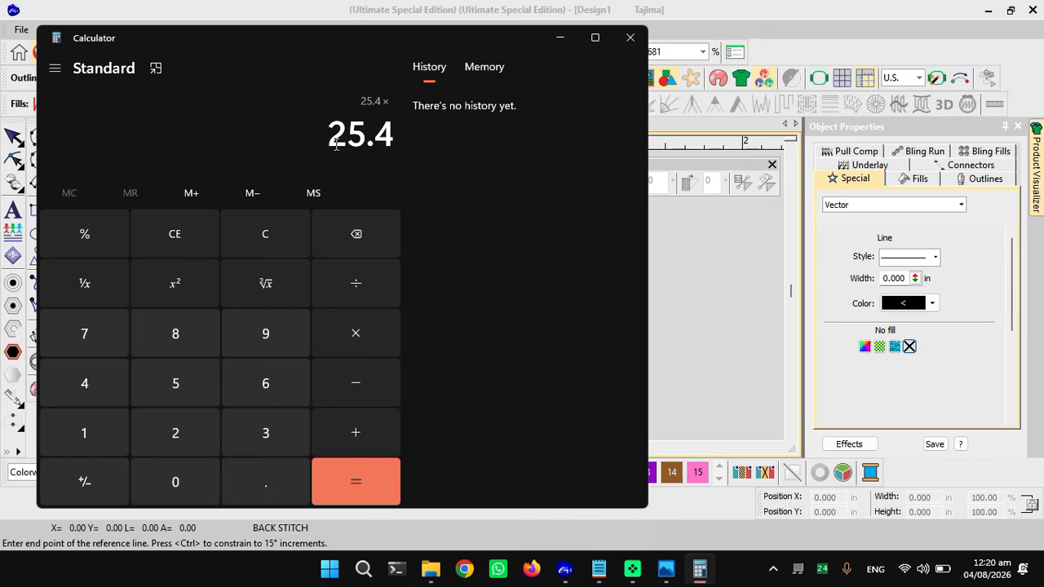
drag(330, 139, 403, 139)
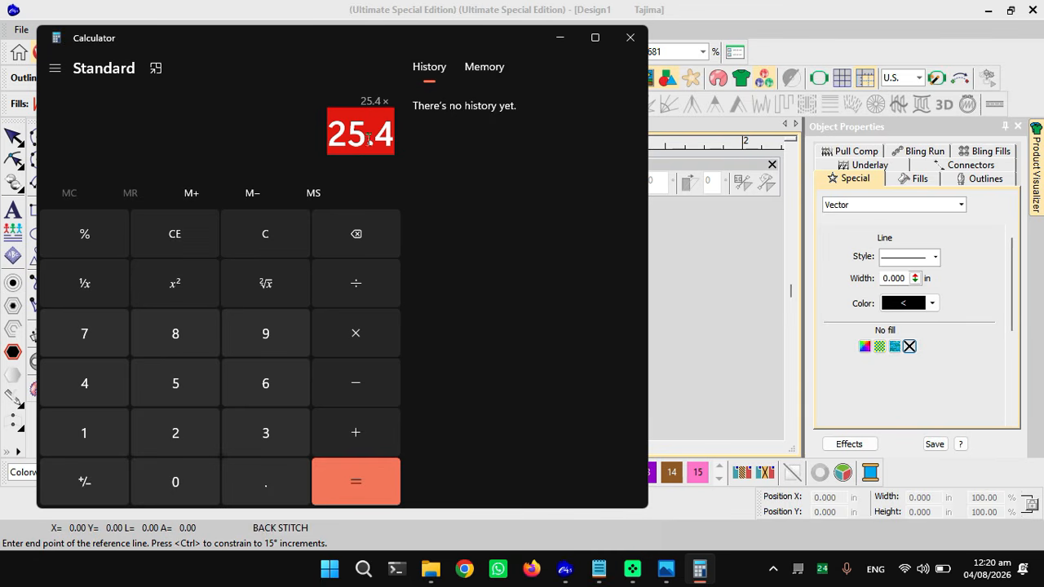
click(357, 334)
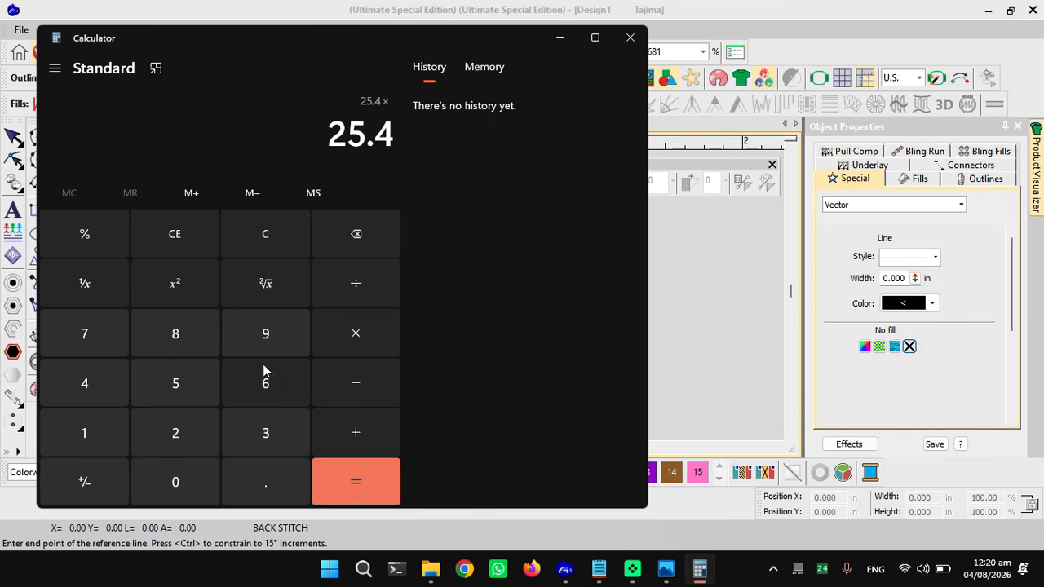
click(269, 384)
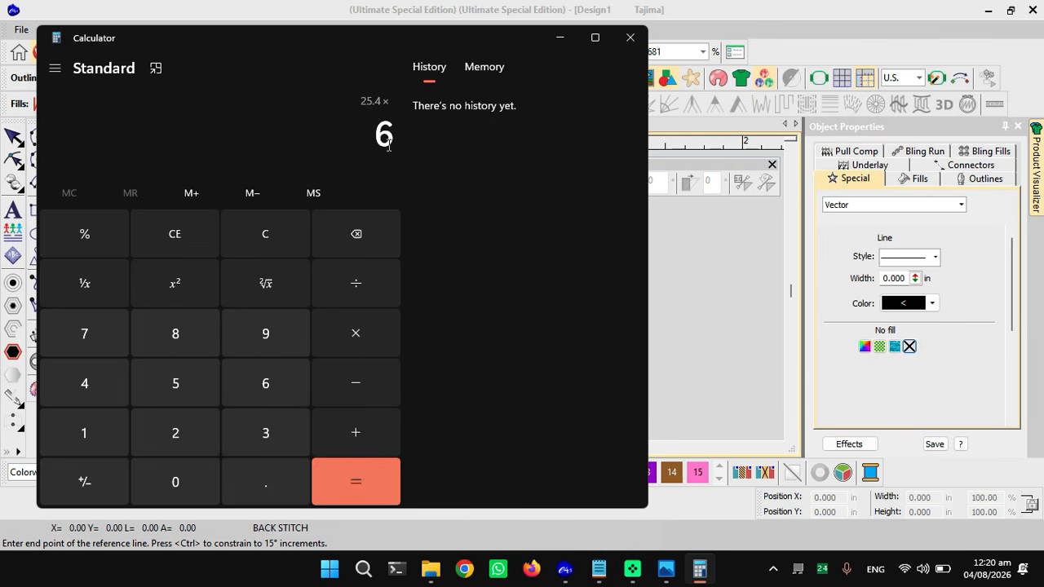
click(362, 482)
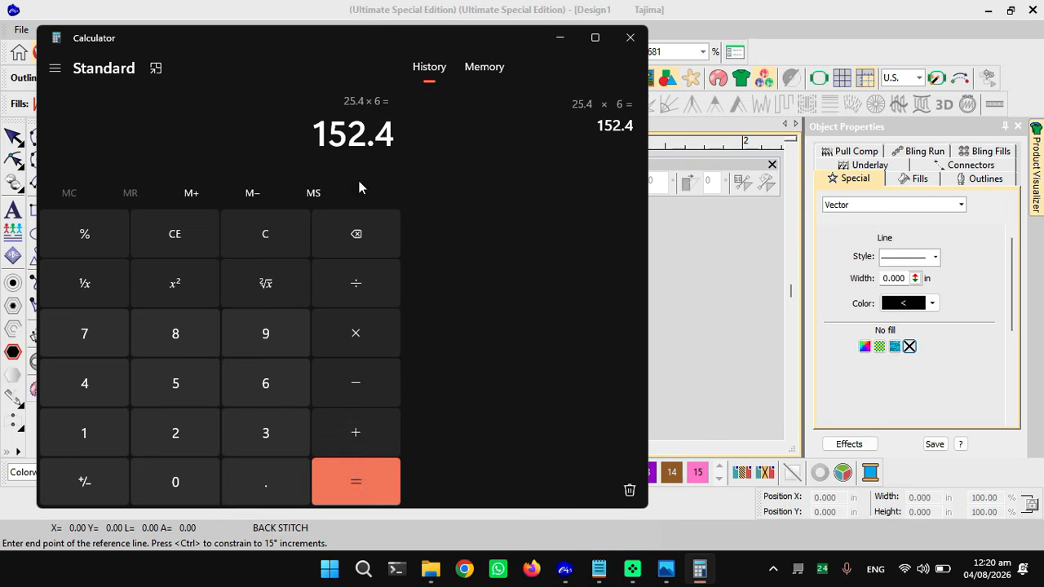
drag(317, 144, 427, 143)
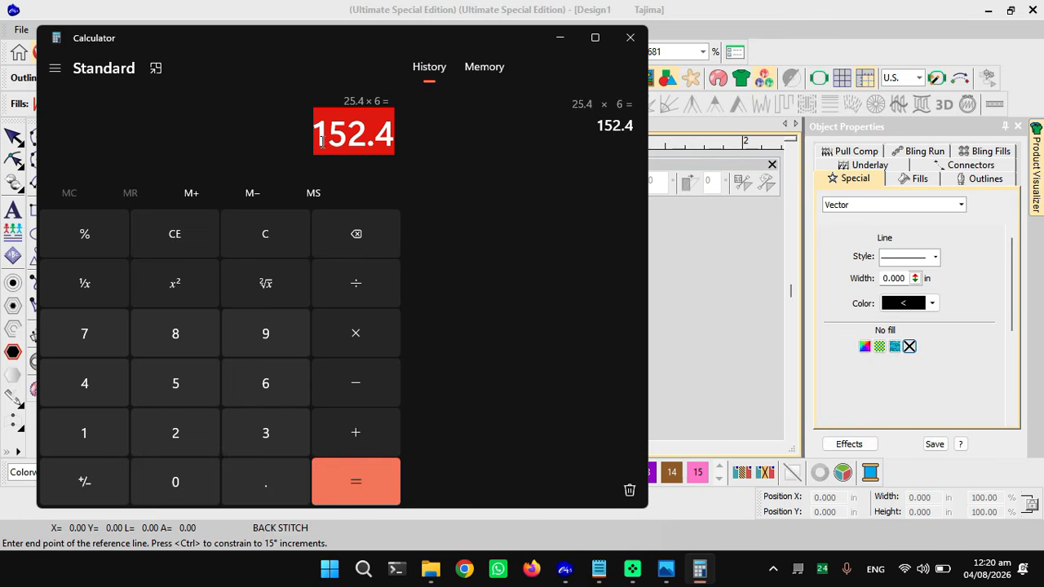
right_click(390, 143)
click(433, 164)
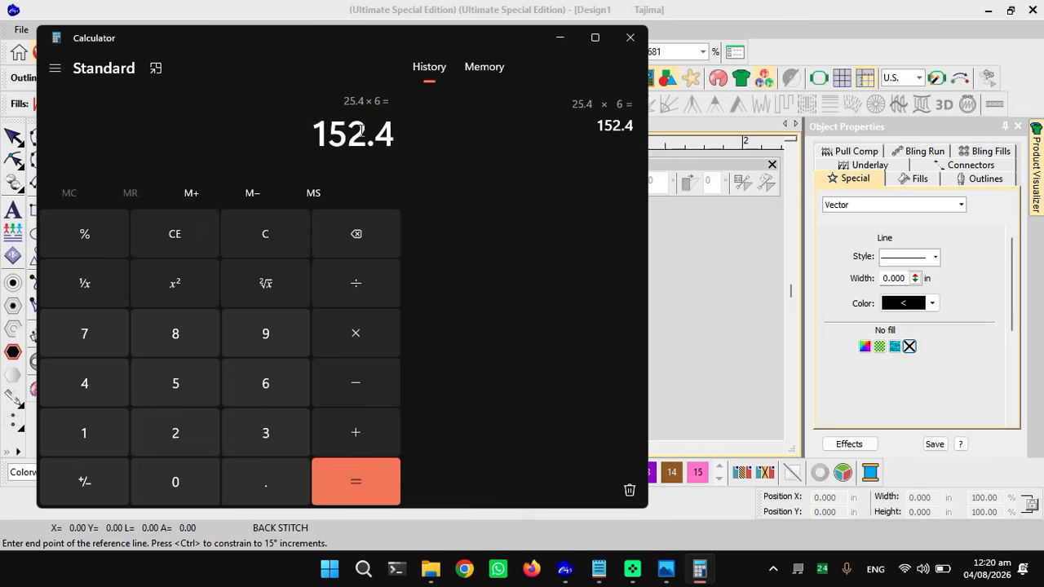
click(560, 39)
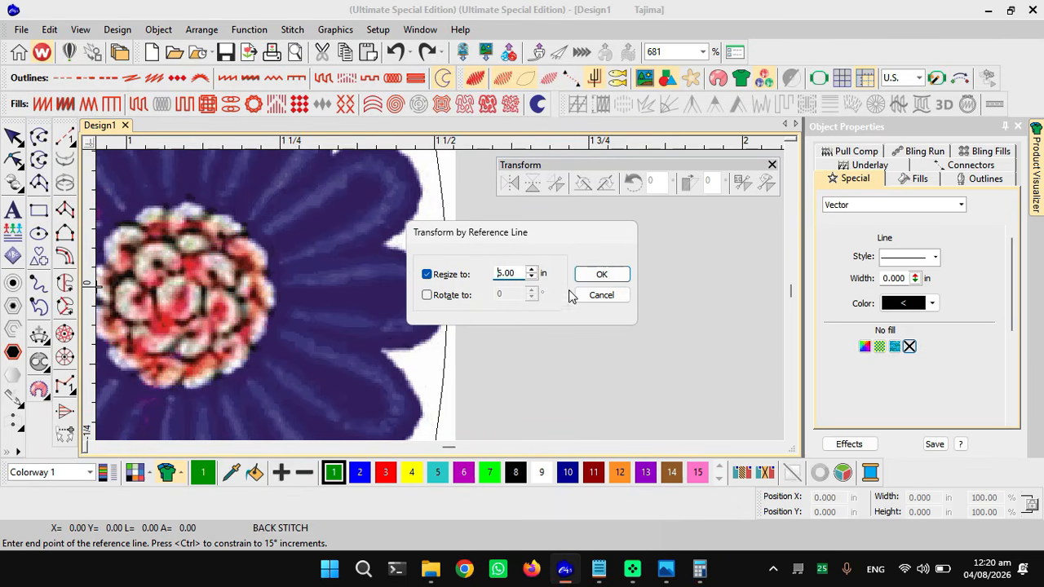
- Apply the 6 in reference-line resize to the motif image and circle
click(531, 278)
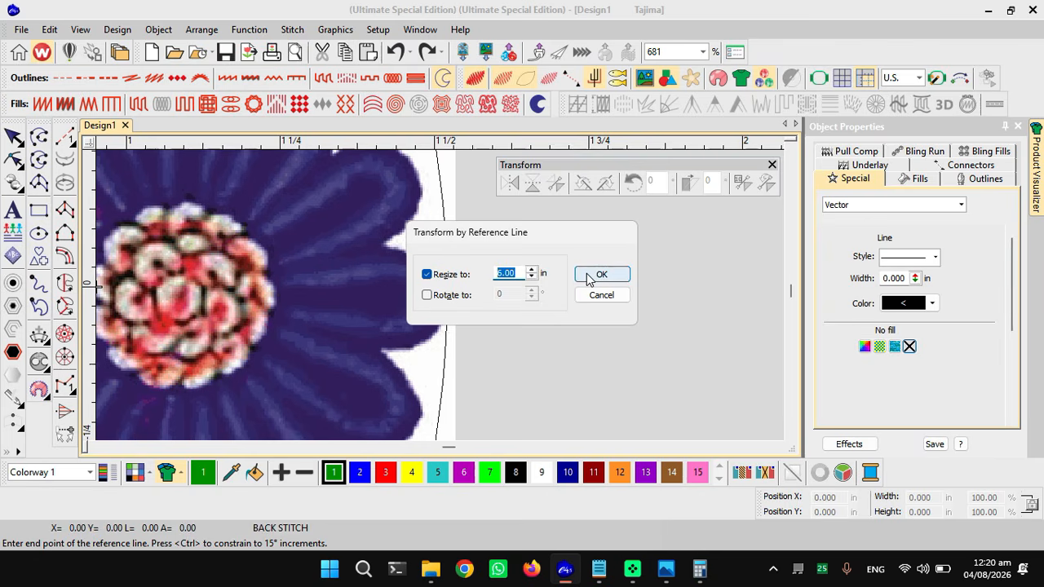
click(530, 270)
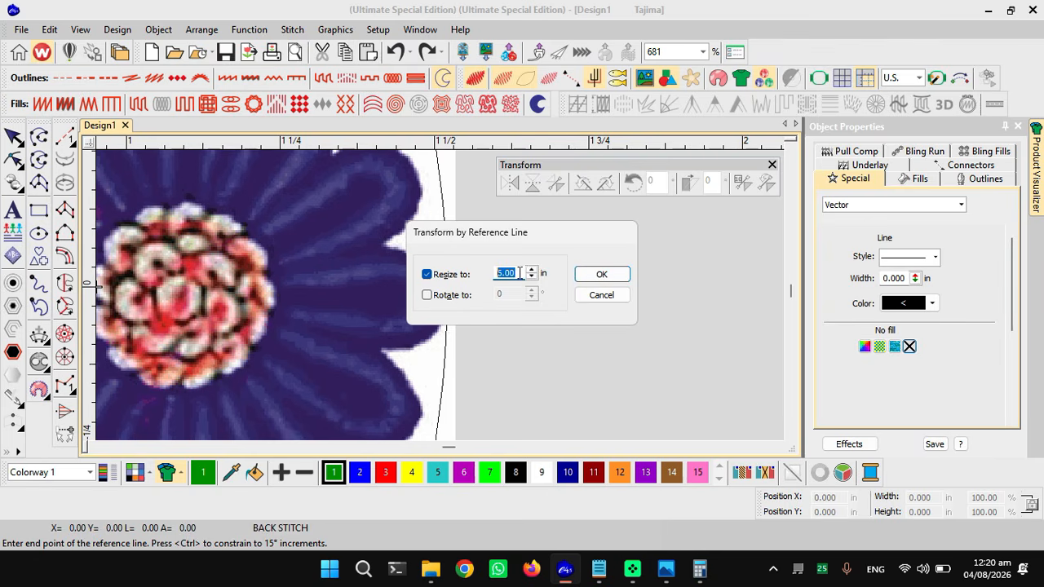
scroll(514, 274, down, 1)
click(600, 275)
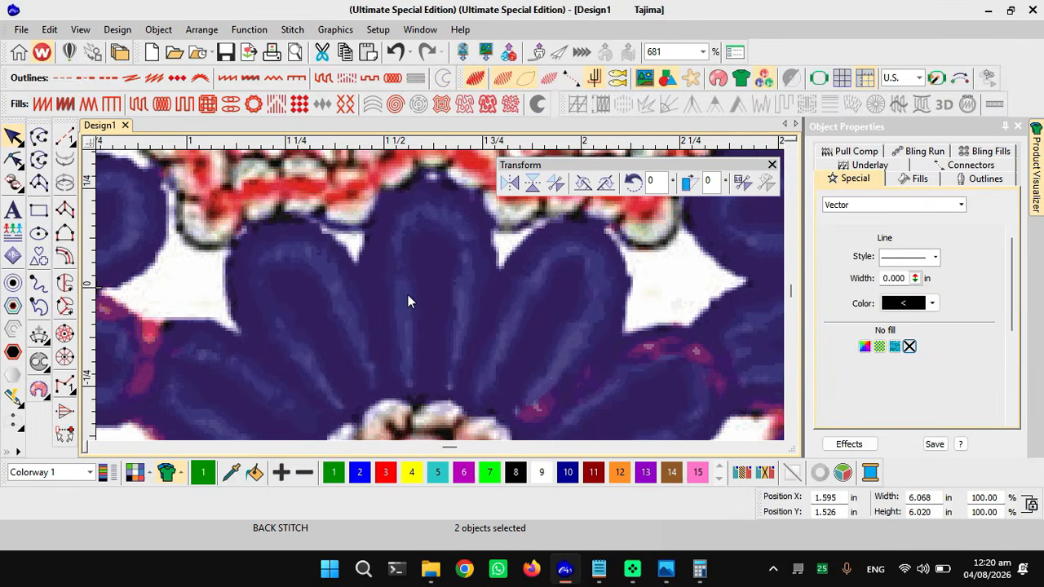
scroll(406, 290, down, 2)
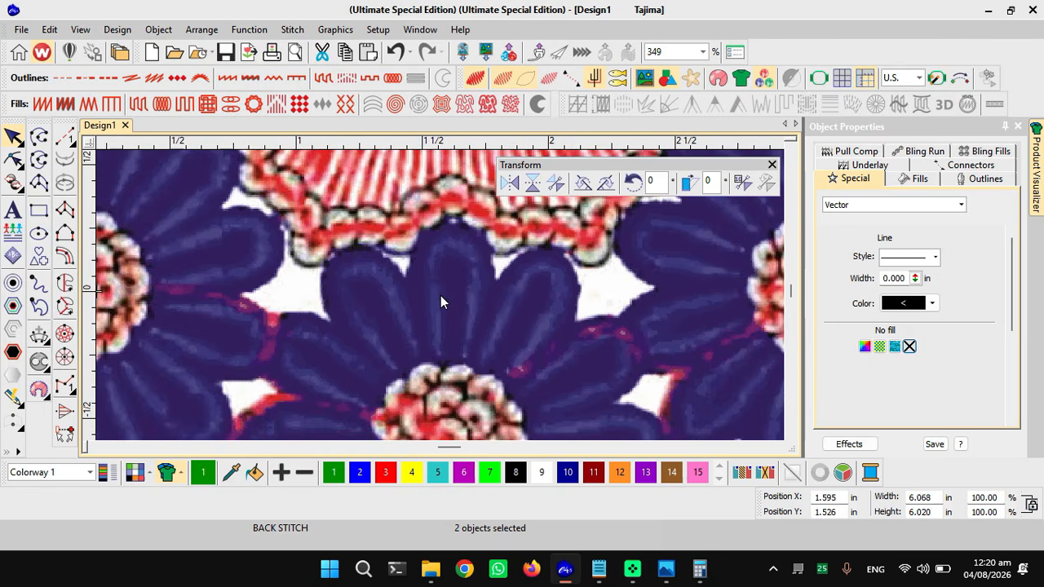
scroll(441, 295, down, 1)
scroll(445, 285, down, 1)
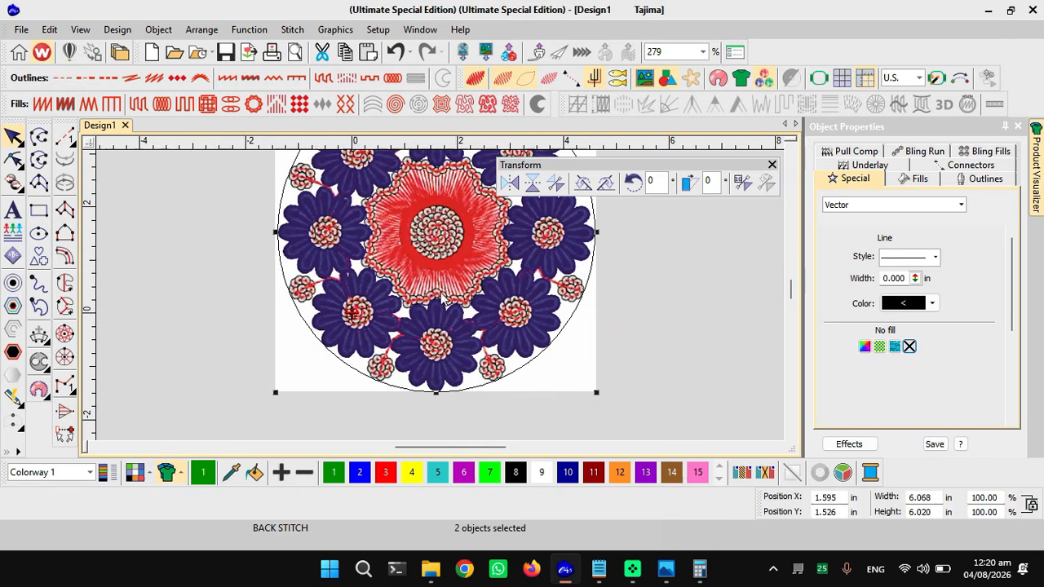
scroll(459, 255, down, 1)
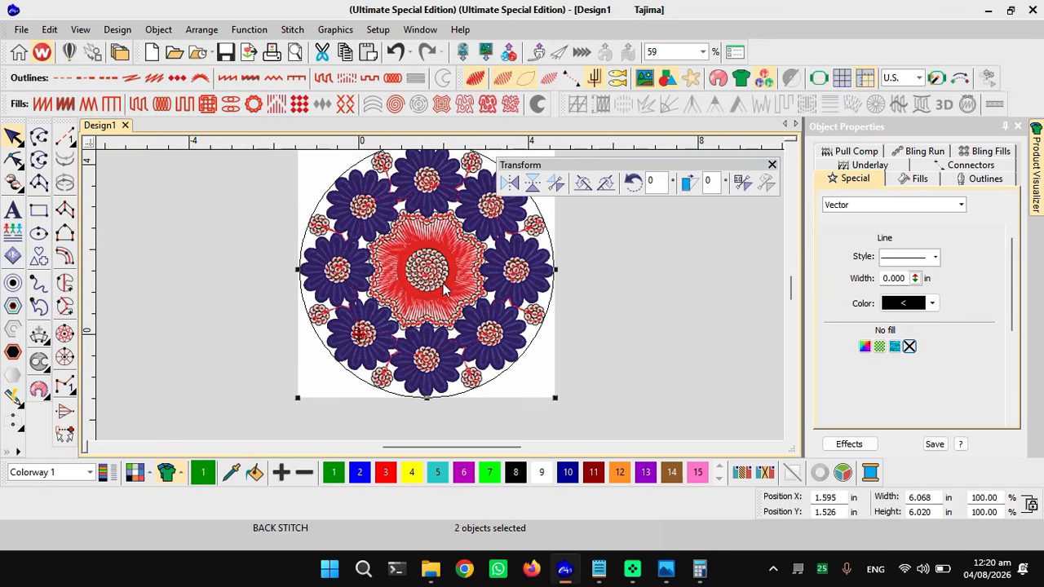
- Select the enlarged circle alone to check its width, and undo the 6 in resize of the motif image and circle
key(Escape)
key(Escape)
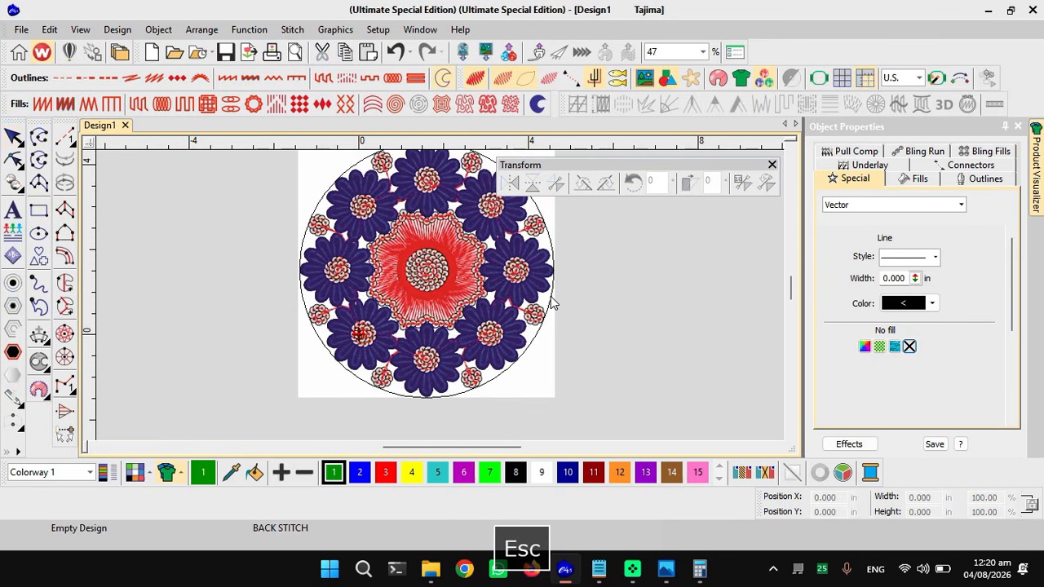
click(551, 303)
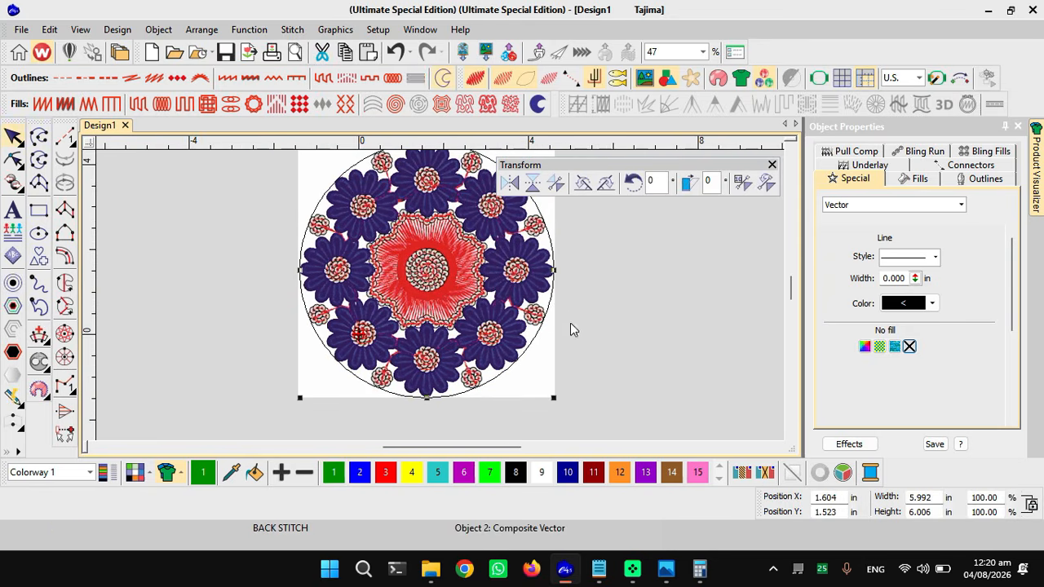
double_click(935, 497)
key(ctrl+z)
key(ctrl+z)
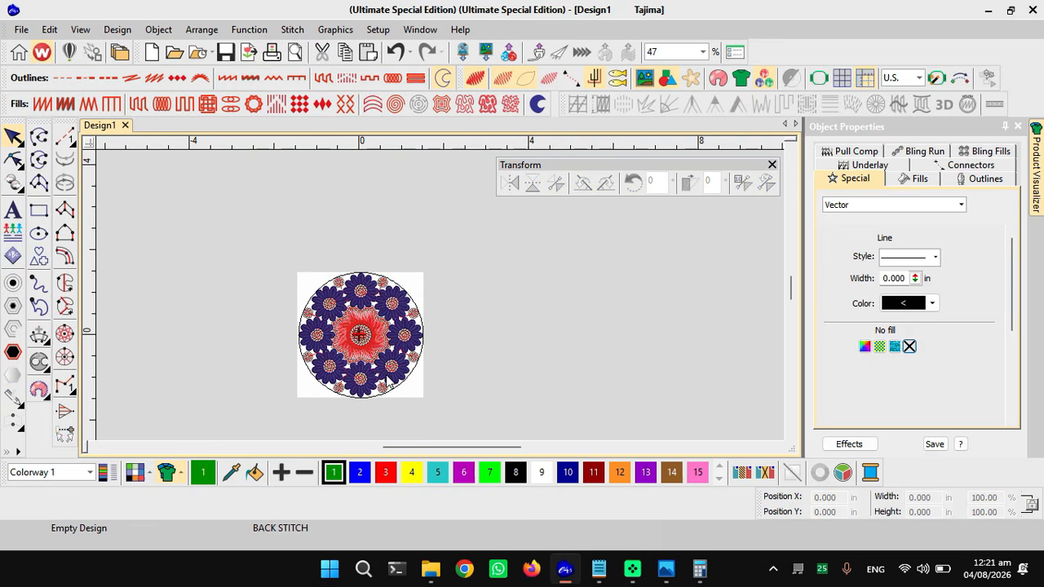
- Select the circle around the motif and dock the floating Transform toolbar beside the Standard toolbar
scroll(385, 375, up, 1)
scroll(457, 302, up, 1)
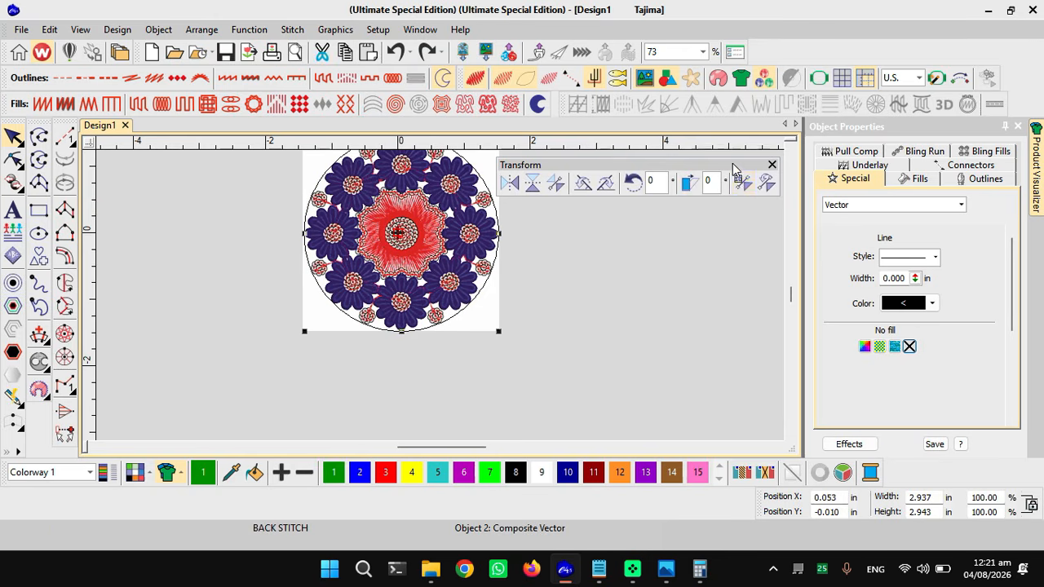
drag(734, 167, 893, 69)
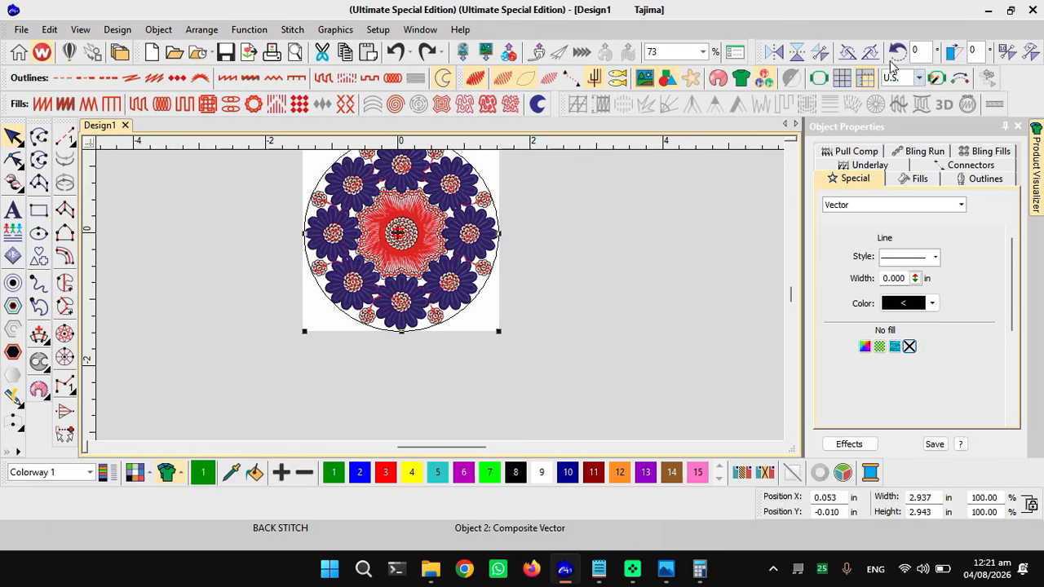
- Try setting the circle's width to 6 in and review the inch-to-millimetre conversion in Calculator before returning to the design
click(934, 496)
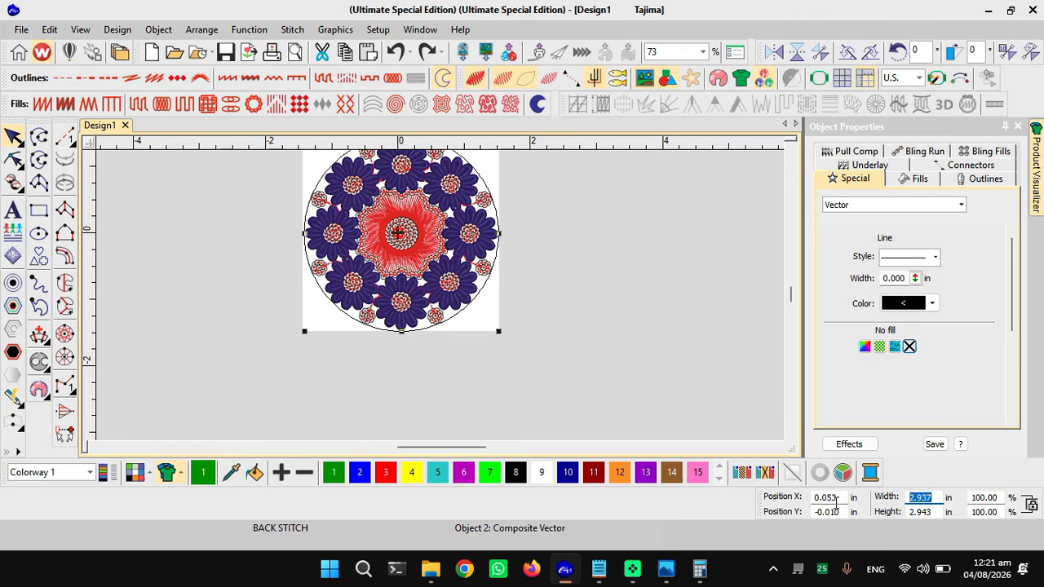
text(6)
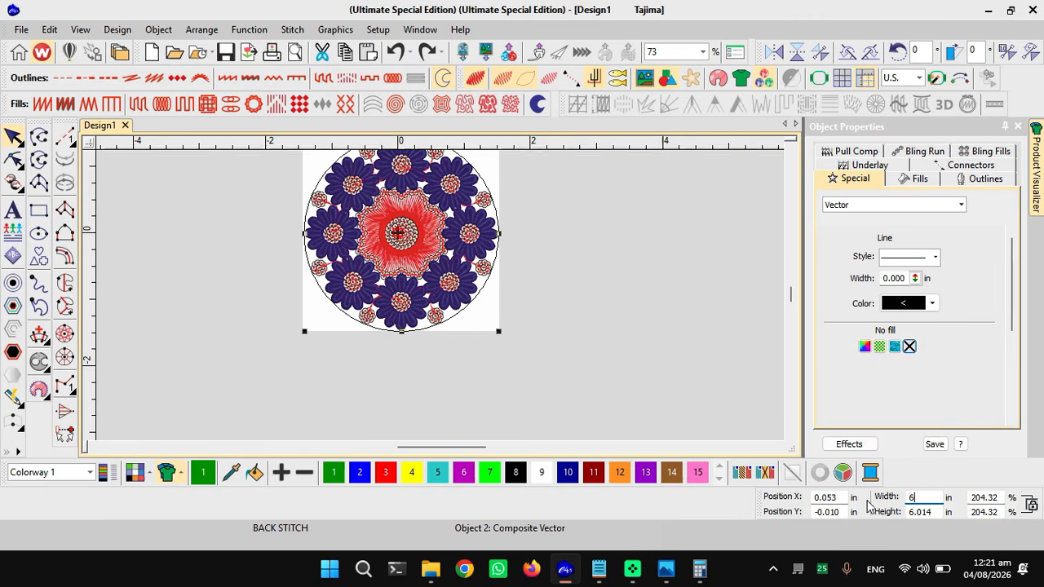
click(699, 569)
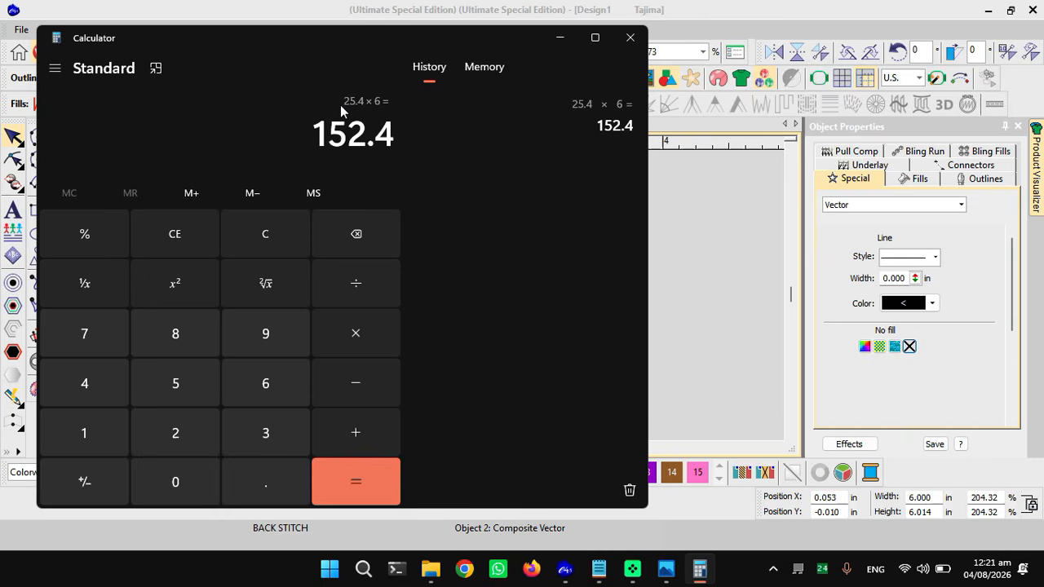
click(559, 41)
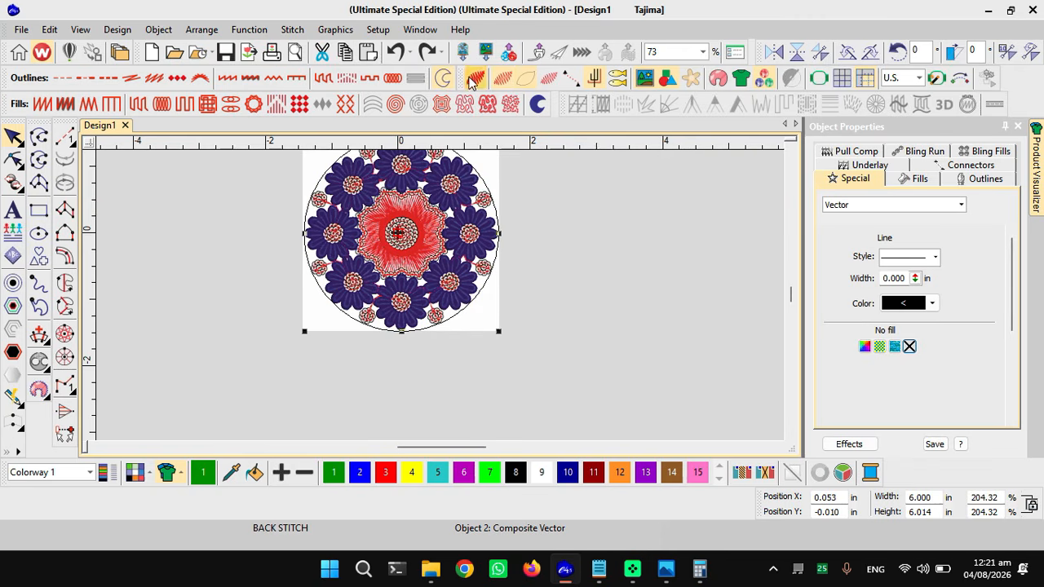
- Float the View toolbar, review its entry in the list of available toolbars, and dock it back beside the Outlines tools
drag(504, 121, 509, 199)
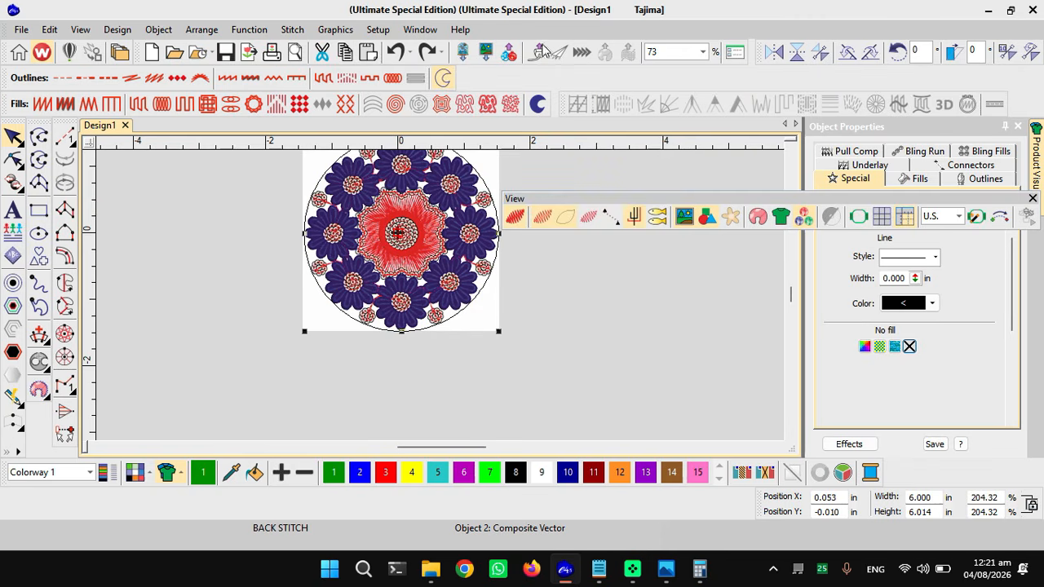
click(419, 30)
mouse_move(471, 170)
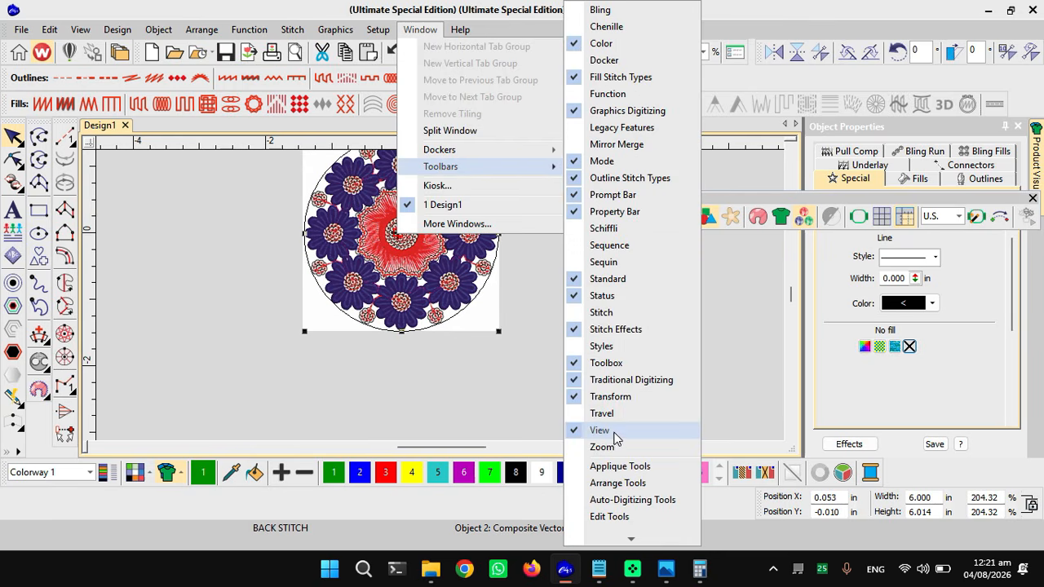
click(792, 202)
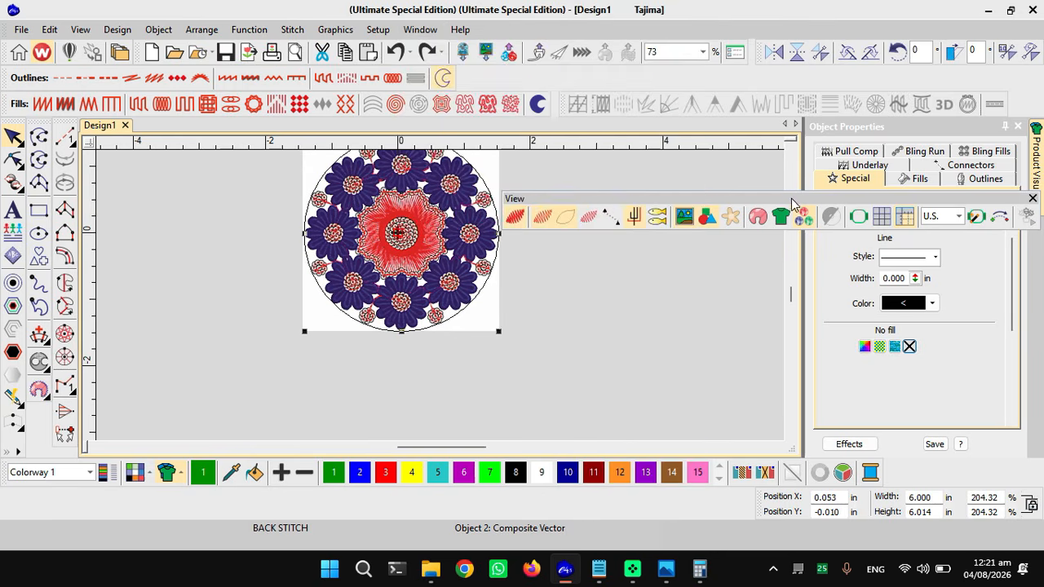
drag(736, 204, 706, 73)
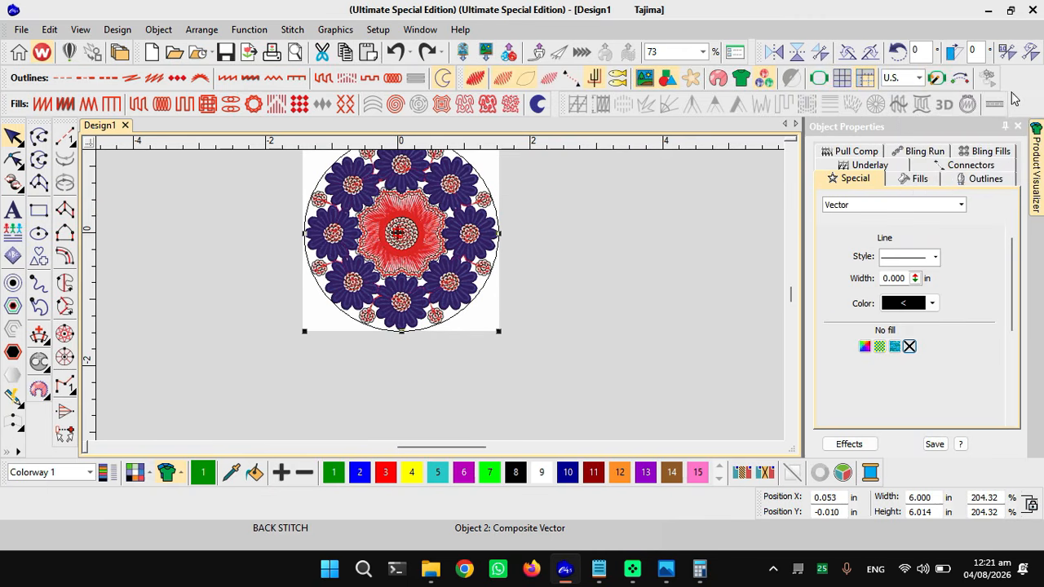
- Try docking the Transform toolbar beside the View toolbar, inspect the hidden measurement-unit options, and return it beside the Standard toolbar
drag(759, 52, 886, 85)
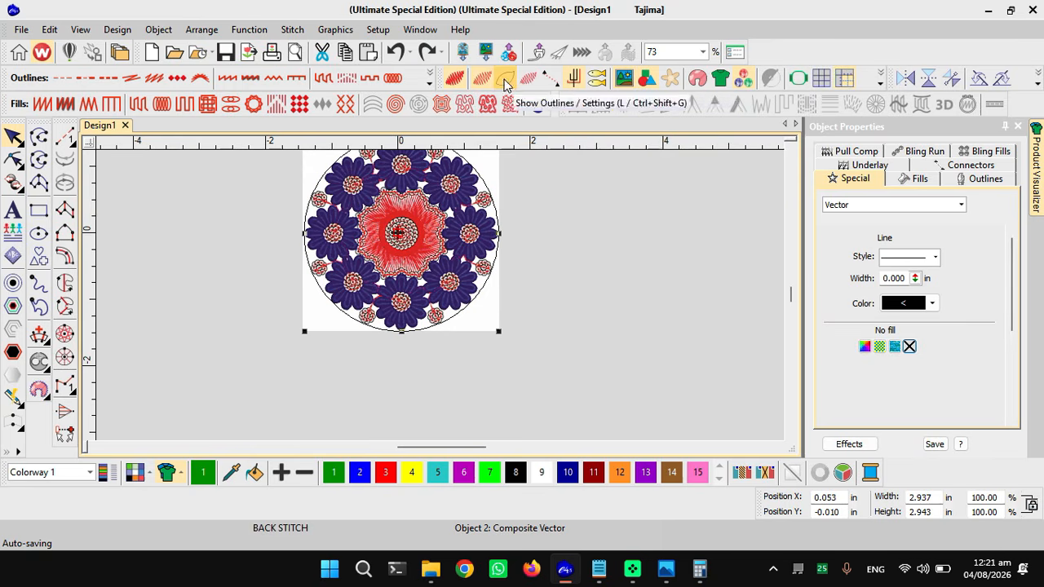
click(880, 86)
click(864, 123)
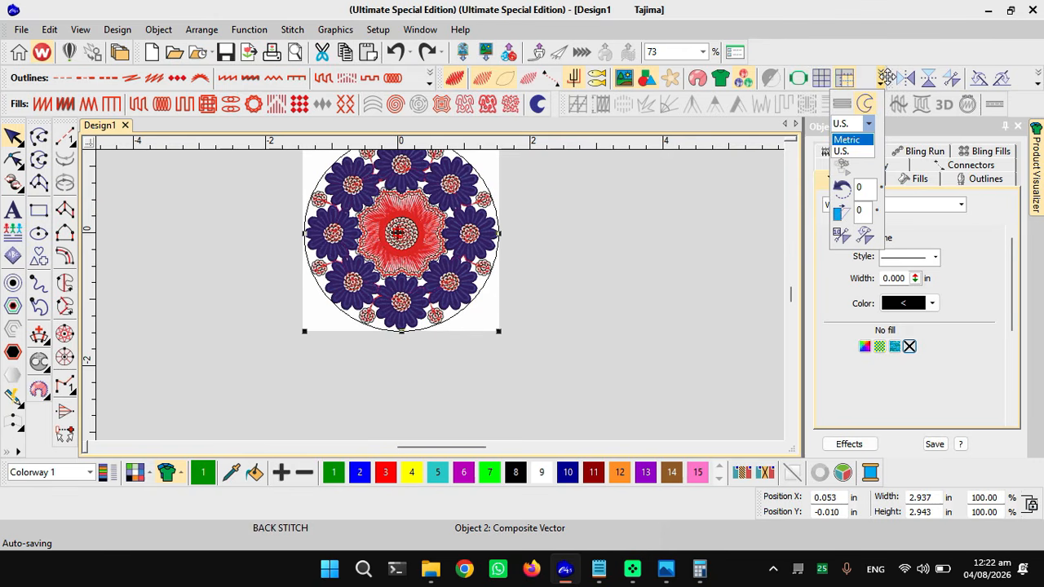
drag(888, 78, 862, 45)
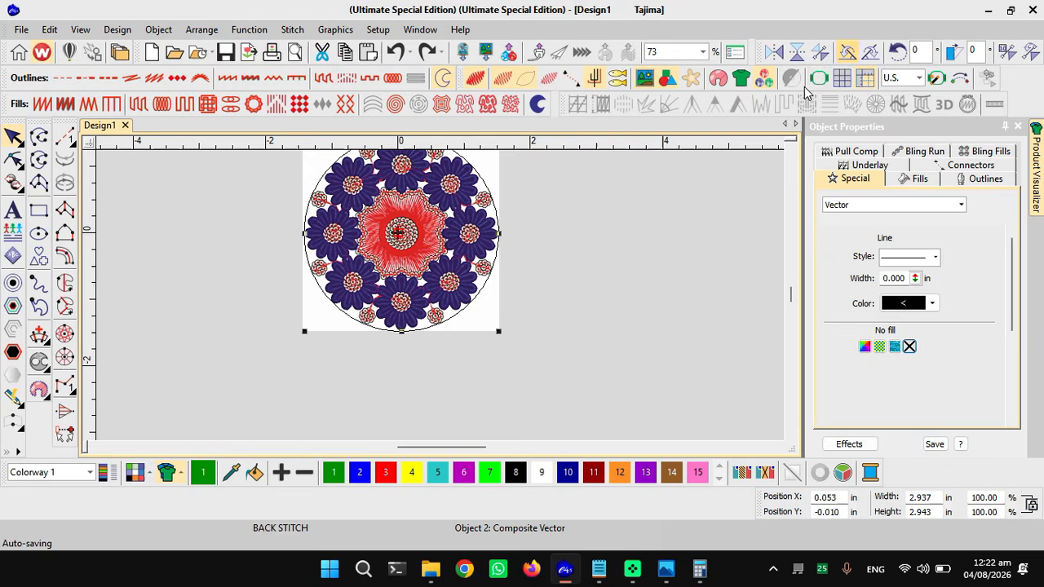
- Remove the Mode and Standard toolbars from the workspace, reviewing the equivalent file commands before closing the Standard one
drag(8, 65, 203, 247)
click(268, 241)
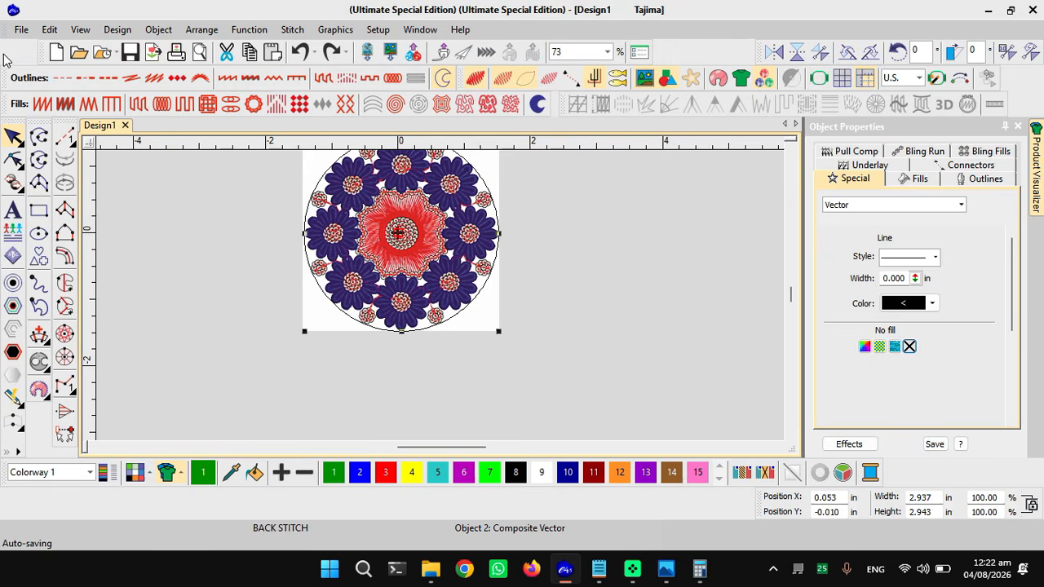
drag(39, 50, 111, 211)
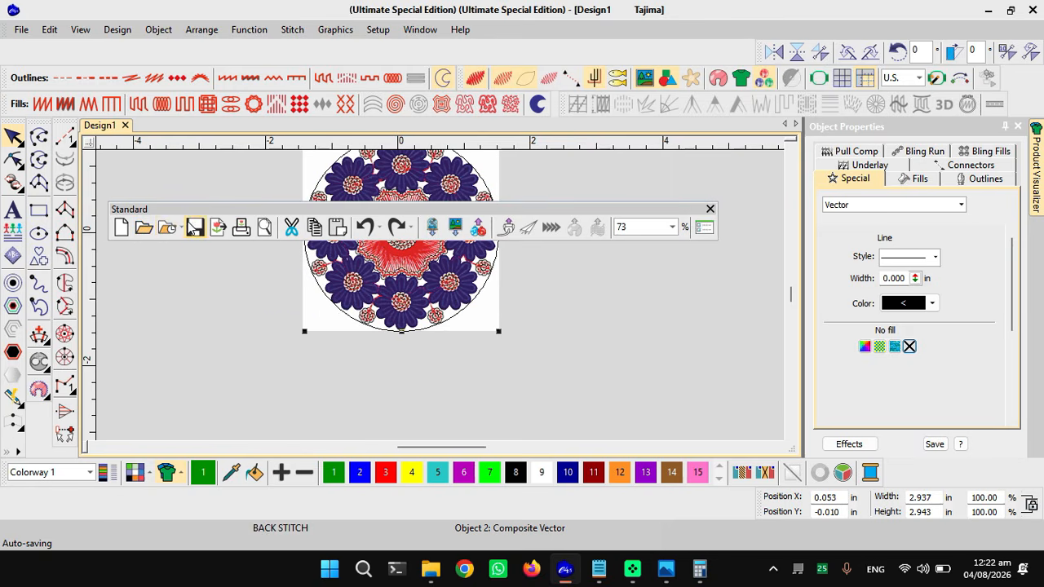
click(21, 31)
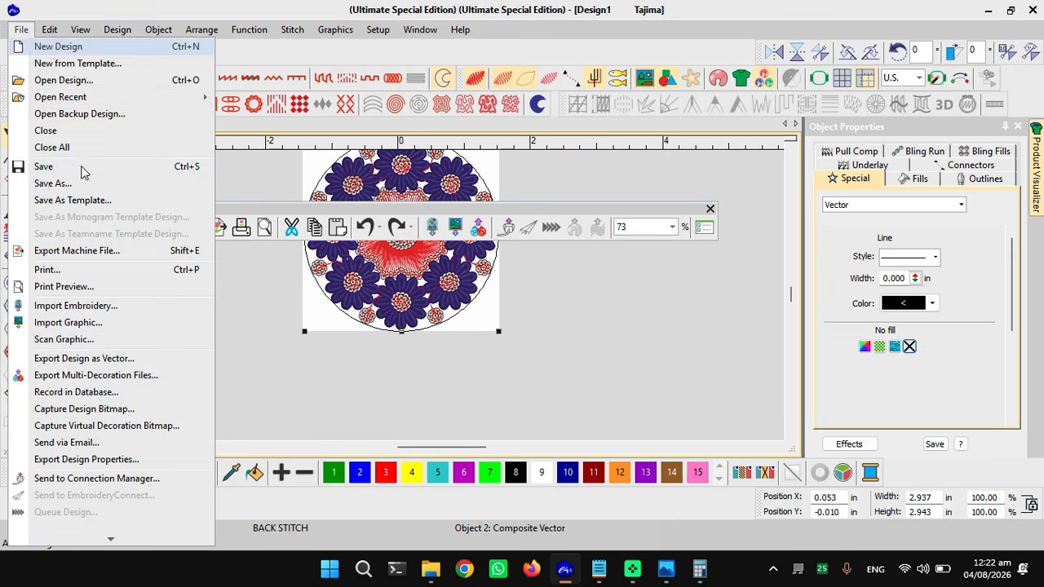
click(259, 5)
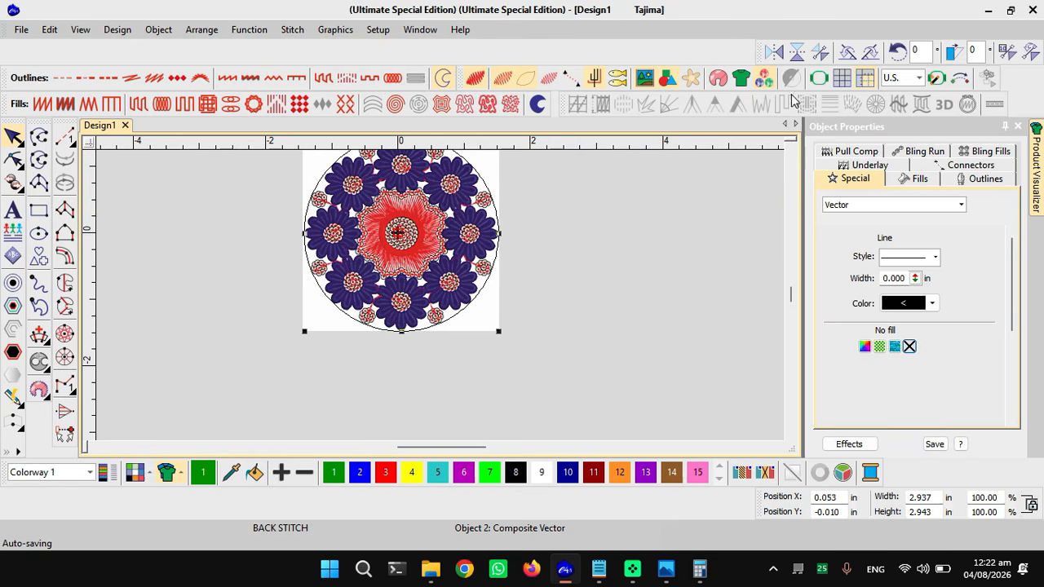
click(708, 209)
- Display the Mirror Merge toolbar and dock it at the start of the row that holds the Transform toolbar
drag(758, 51, 703, 51)
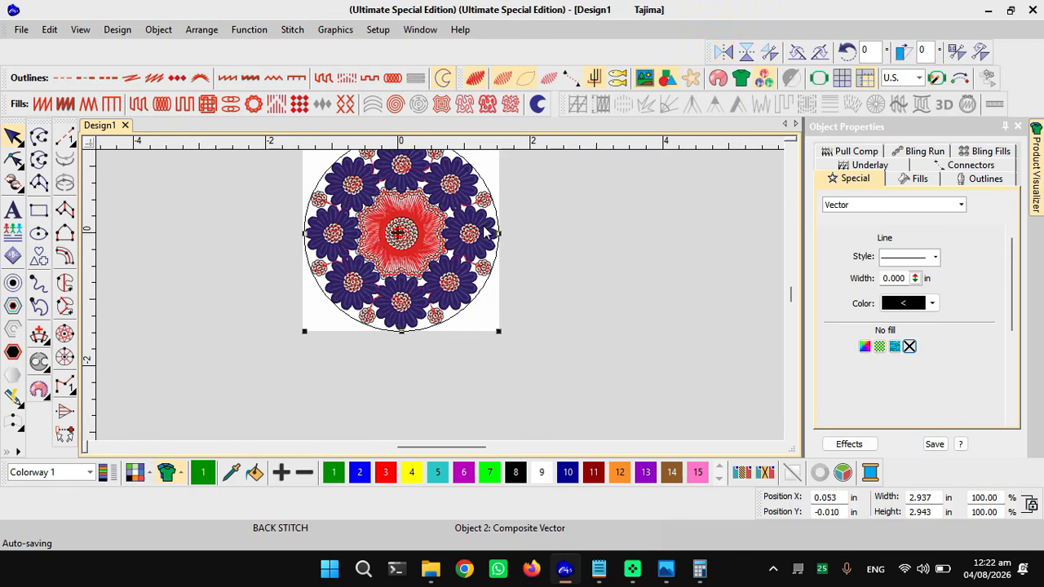
right_click(346, 60)
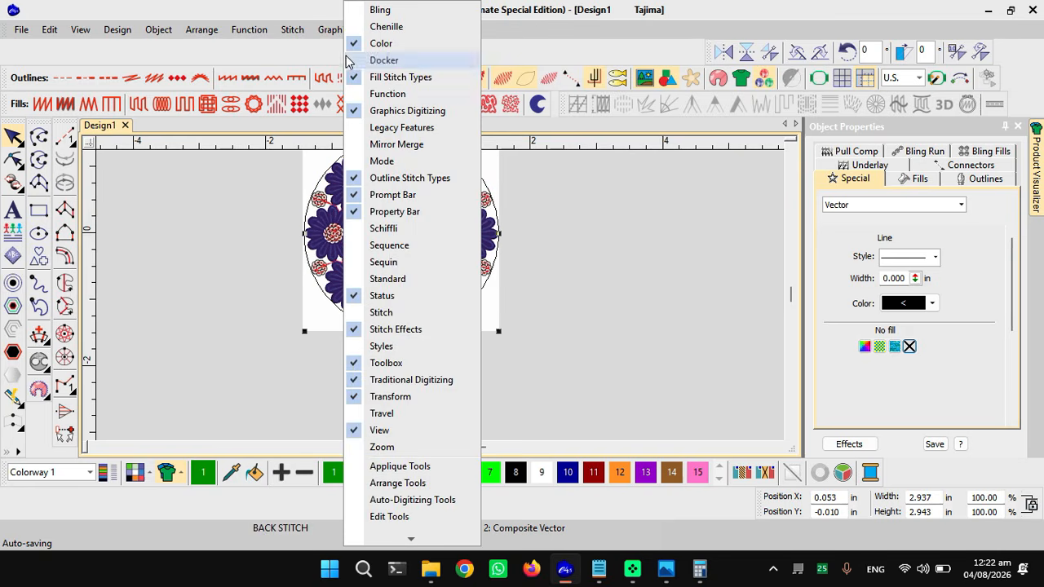
click(404, 144)
drag(248, 163, 38, 55)
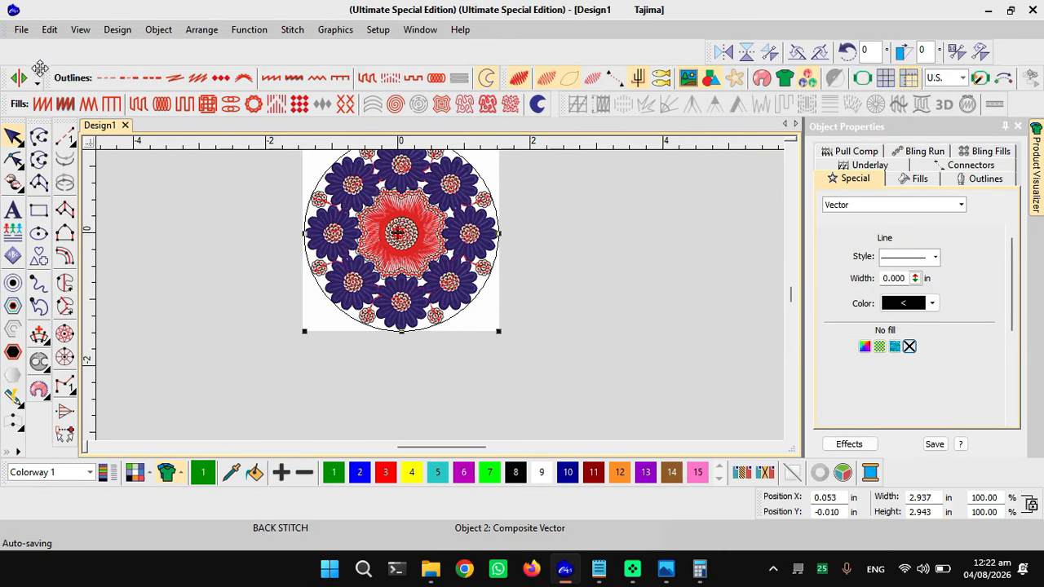
click(40, 53)
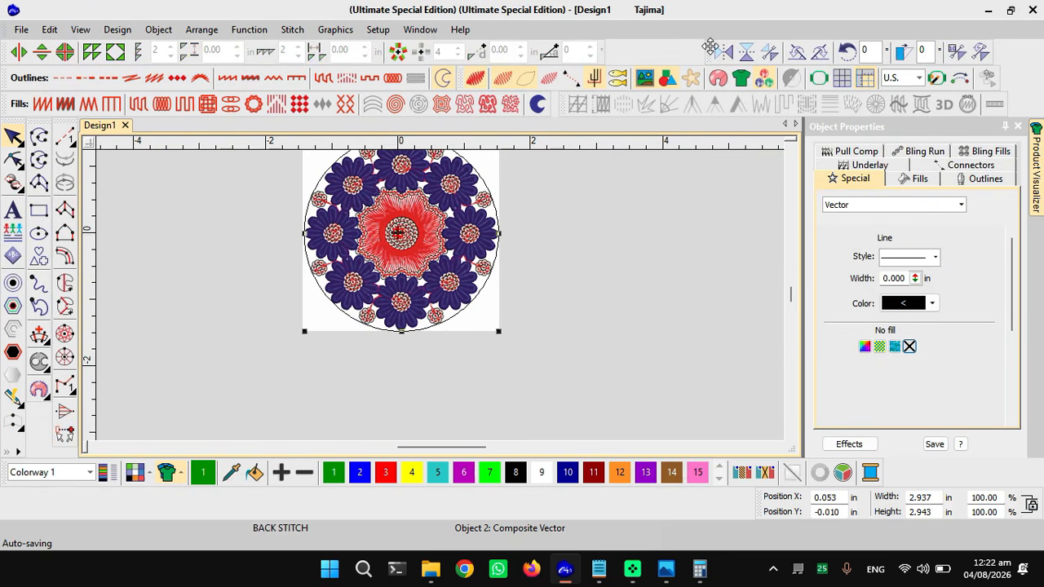
- Move the Transform toolbar to its own row under the Fills toolbar and dock the Travel toolbar beneath it
drag(715, 50, 122, 129)
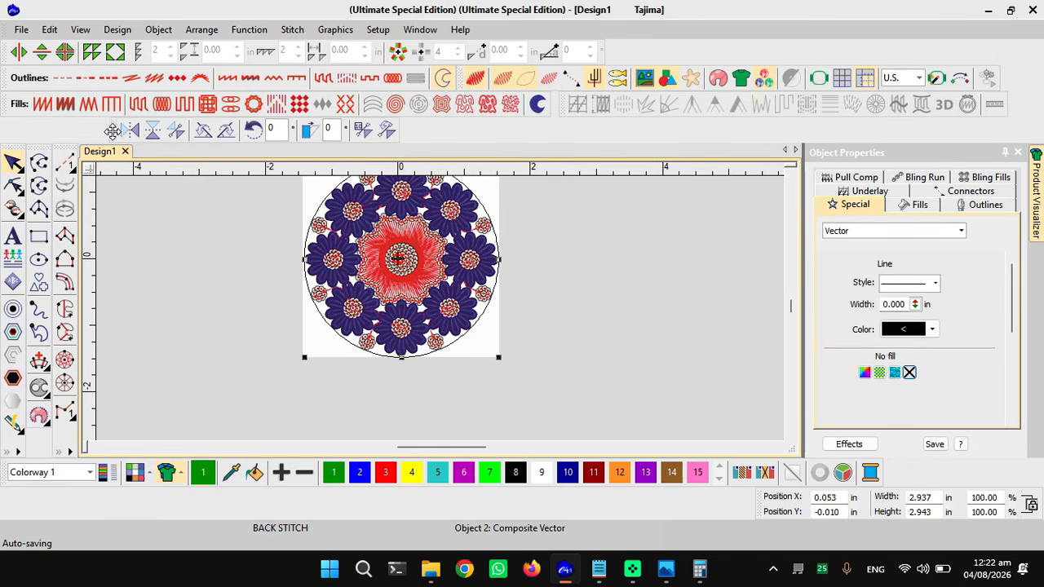
right_click(212, 497)
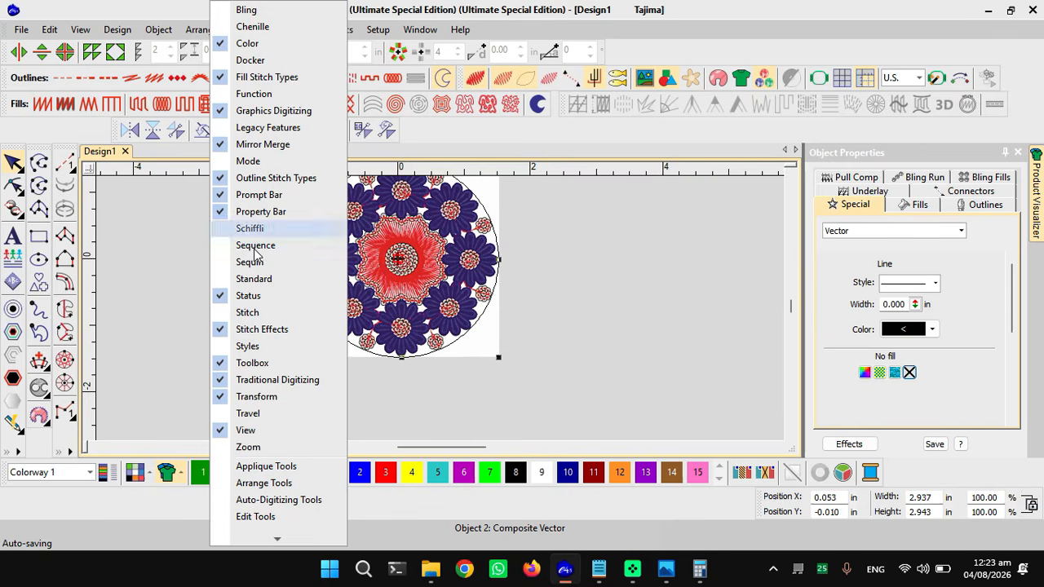
click(273, 412)
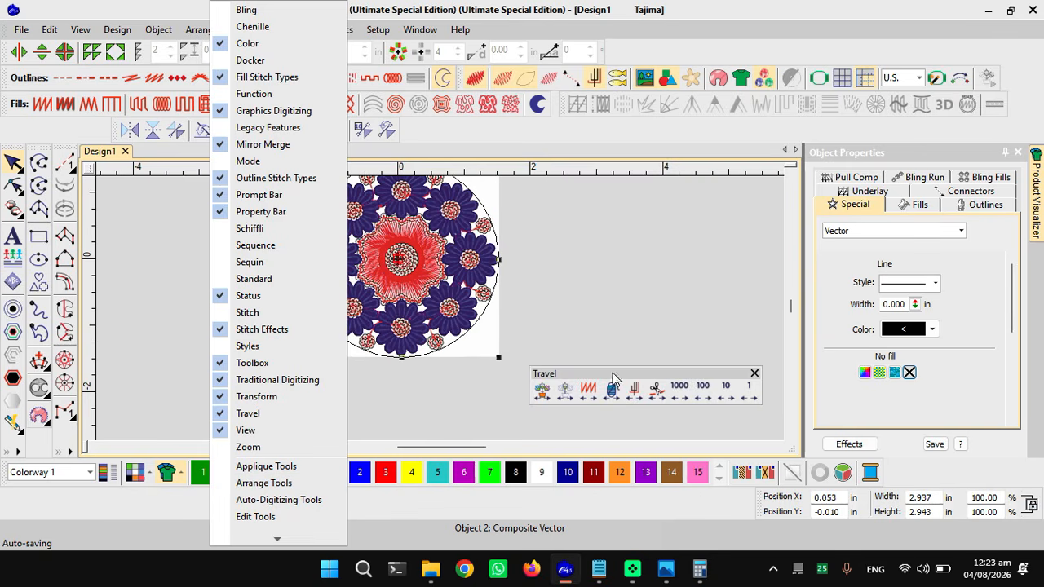
drag(615, 375, 186, 152)
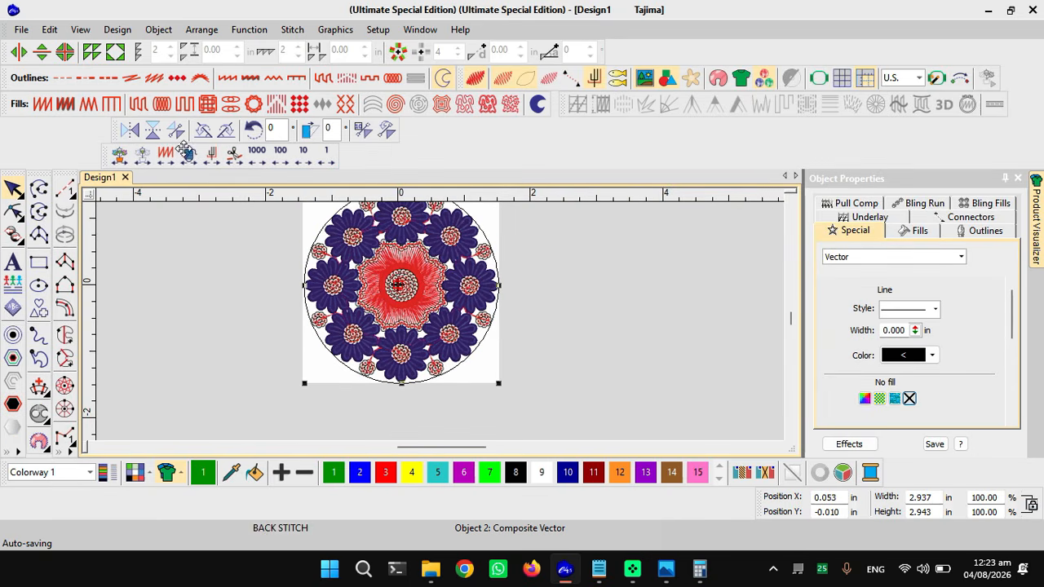
- Display the Edit Tools toolbar and dock it in a new row beneath the Travel toolbar
right_click(304, 512)
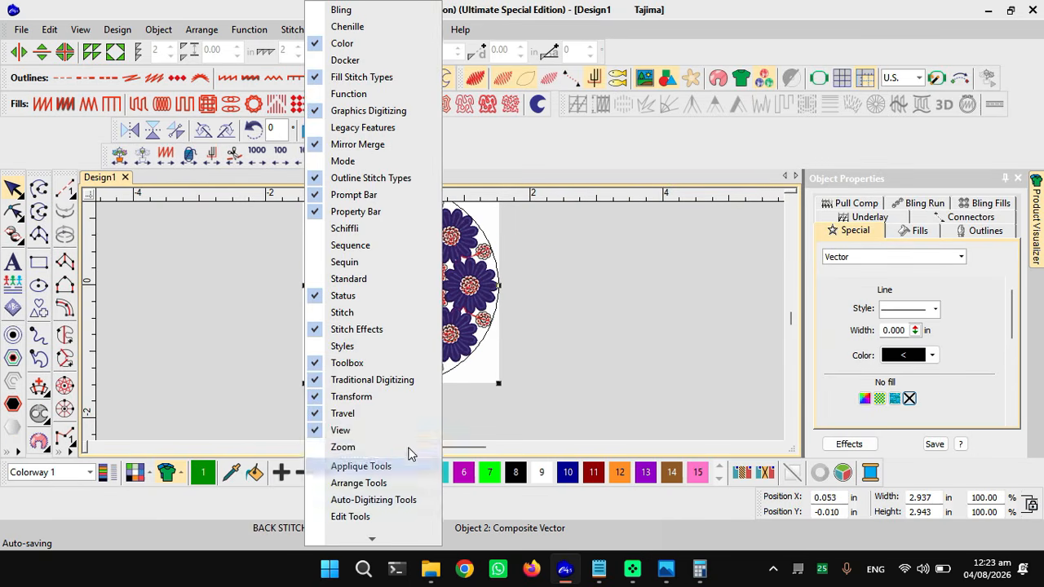
click(358, 516)
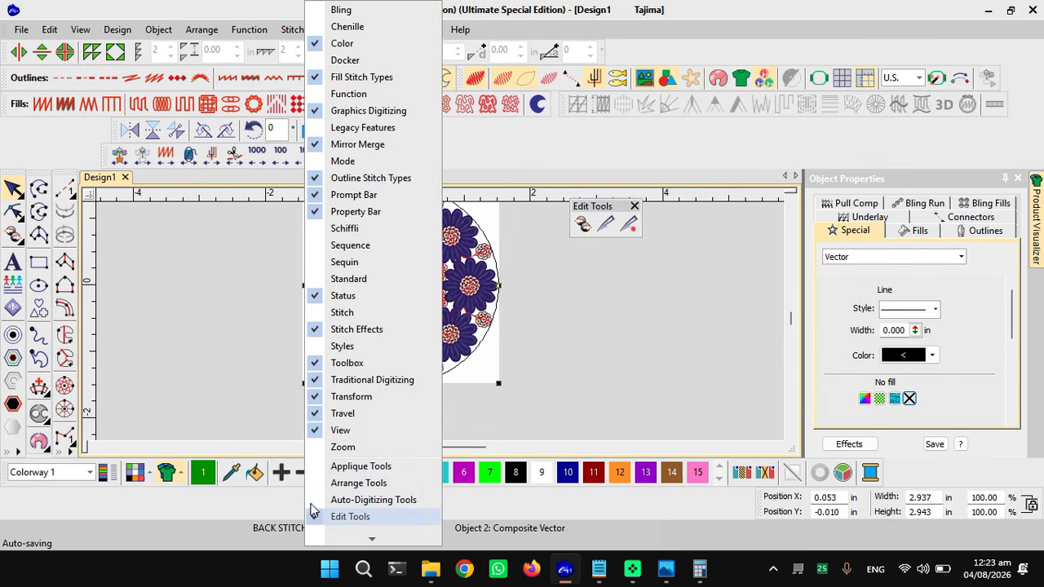
drag(412, 280, 160, 176)
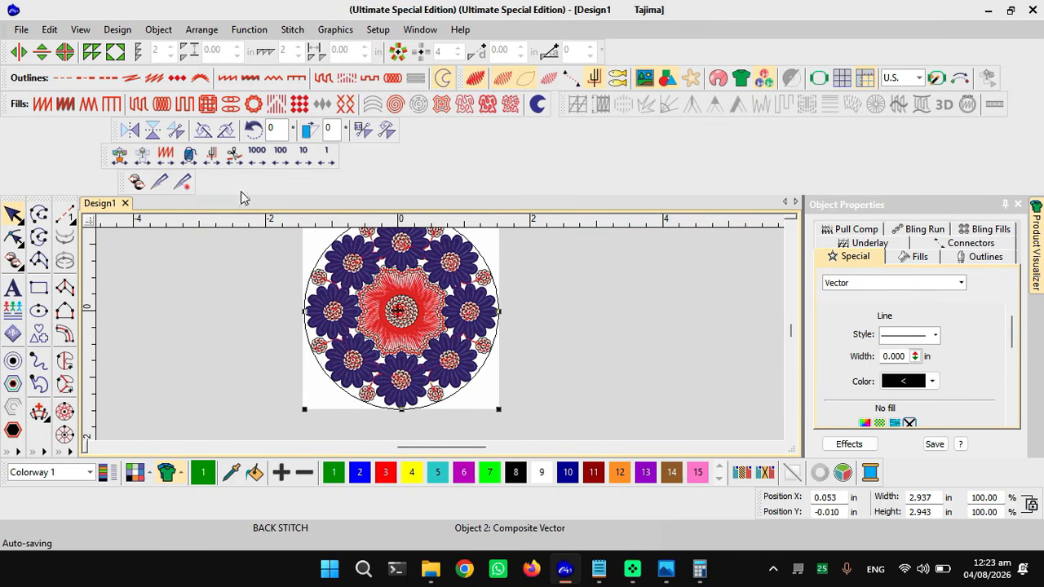
- Remove the Travel and Edit Tools toolbars from the workspace
drag(288, 164, 433, 131)
drag(121, 157, 562, 213)
click(779, 201)
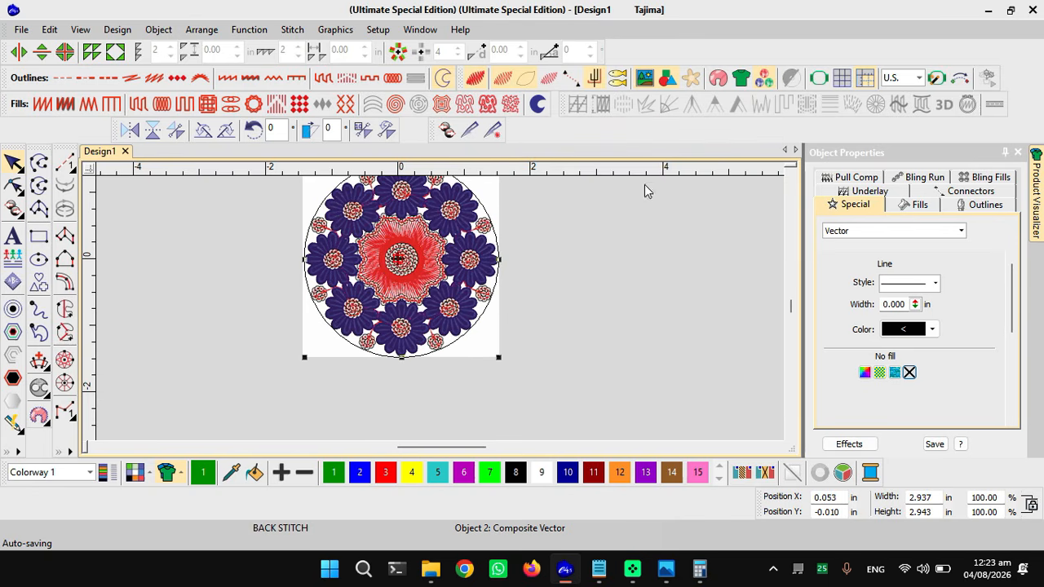
drag(429, 134, 522, 245)
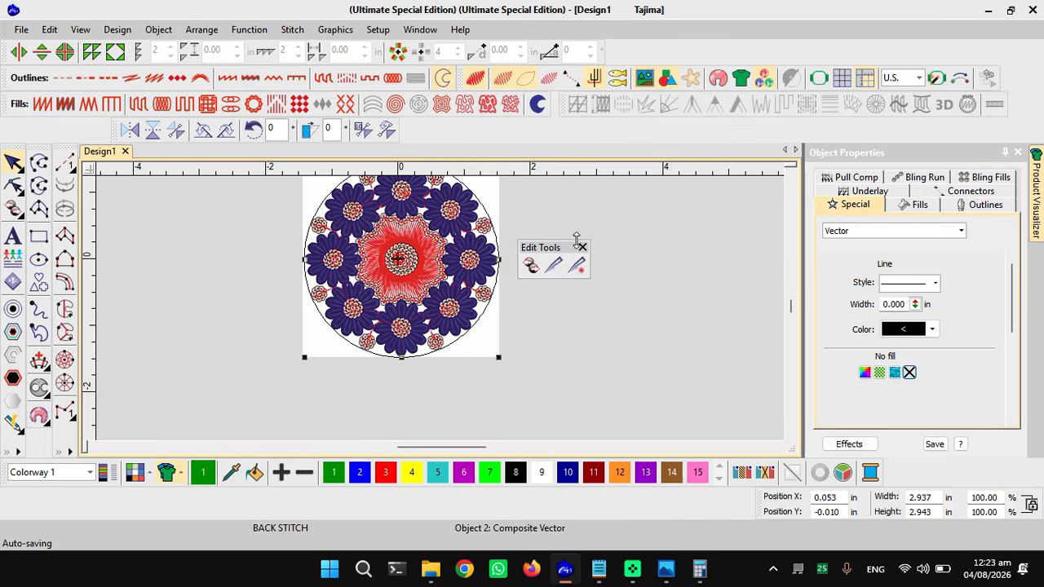
click(580, 245)
- Dock the Transform toolbar in the same row as the Mirror Merge toolbar, close to its end
drag(118, 131, 795, 50)
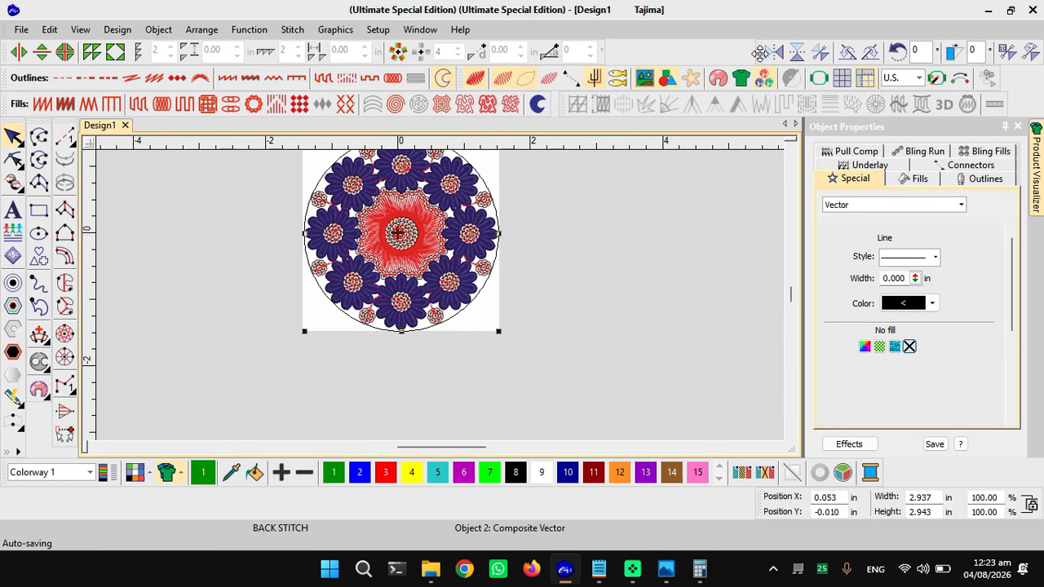
drag(766, 52, 677, 67)
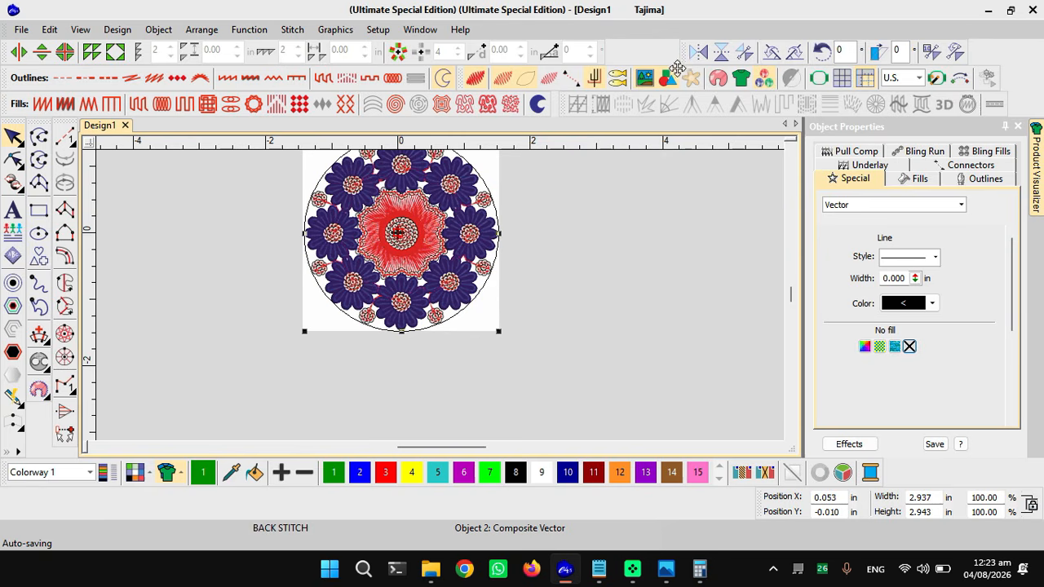
click(582, 241)
scroll(441, 223, down, 2)
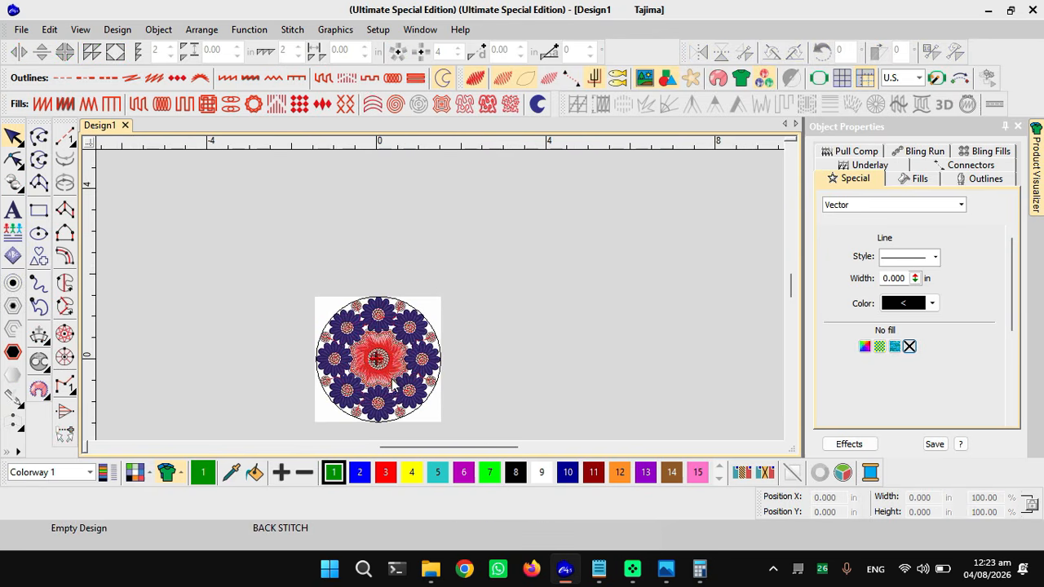
scroll(390, 363, up, 1)
click(484, 357)
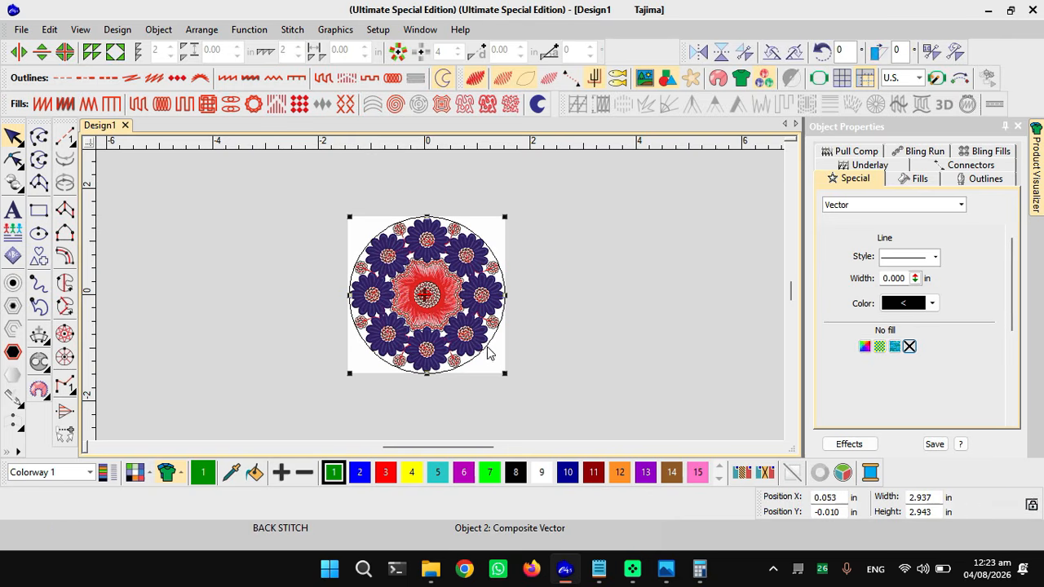
click(553, 247)
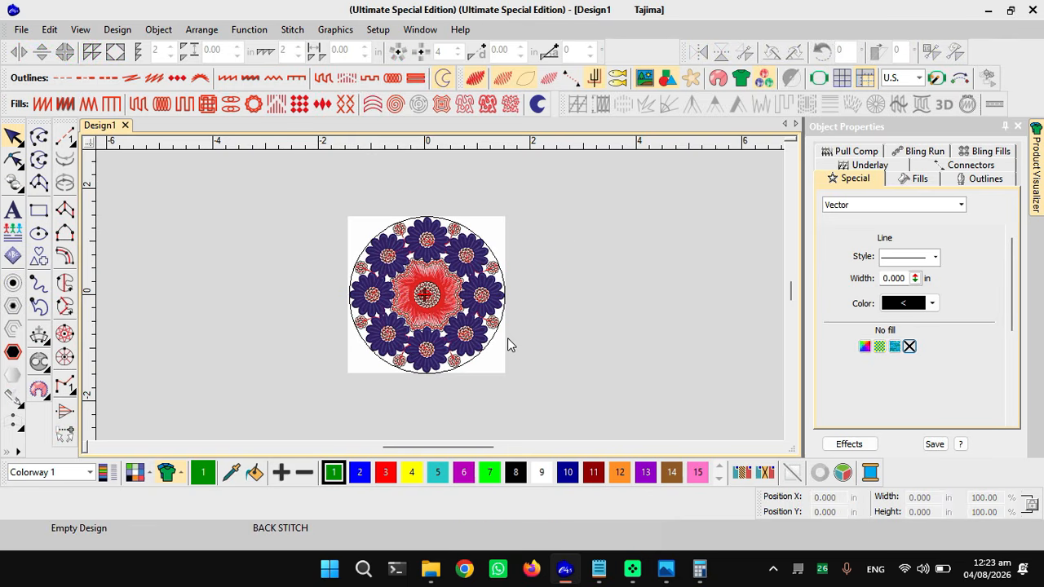
click(919, 78)
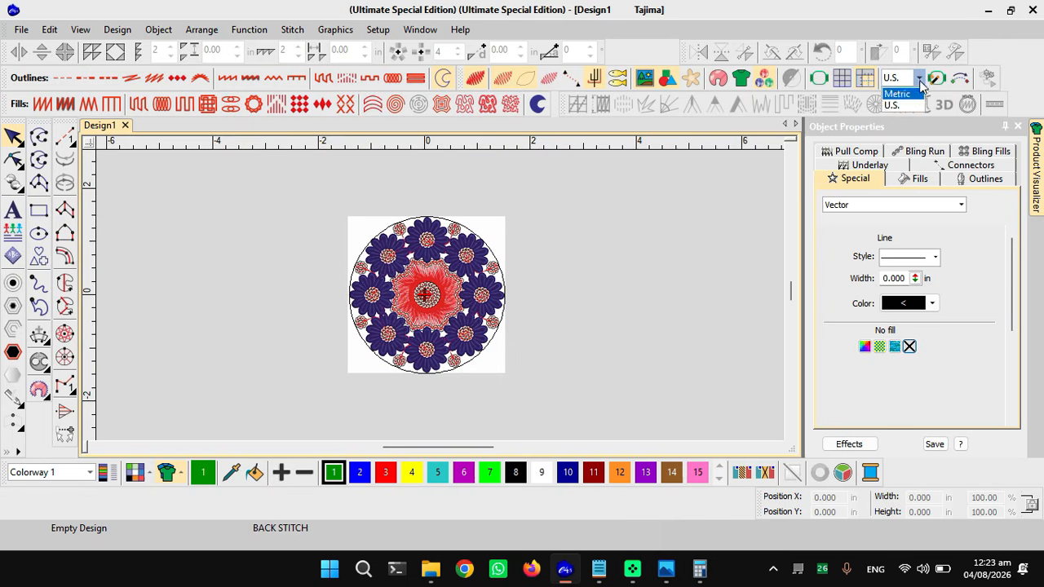
click(795, 128)
- Enter a width of 6 in for the outer circle and copy the resulting horizontal scale percentage, 204.32
click(507, 291)
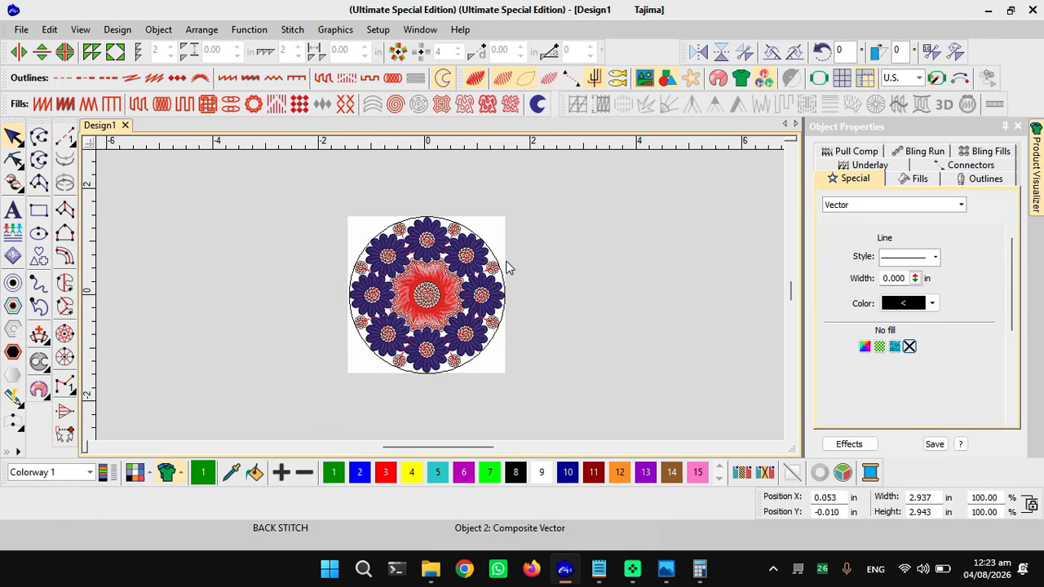
key(Delete)
key(ctrl+z)
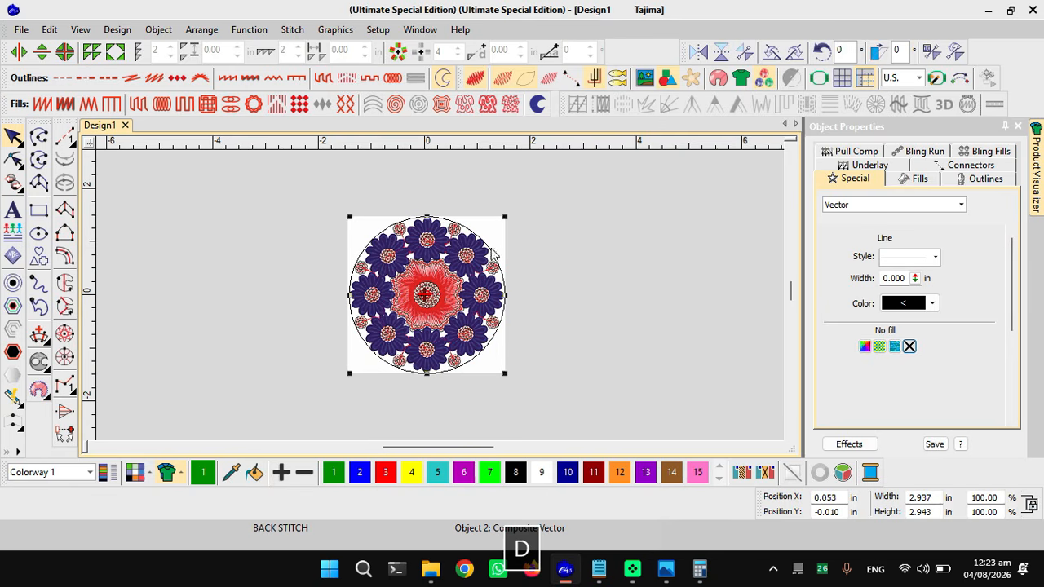
drag(936, 499, 860, 509)
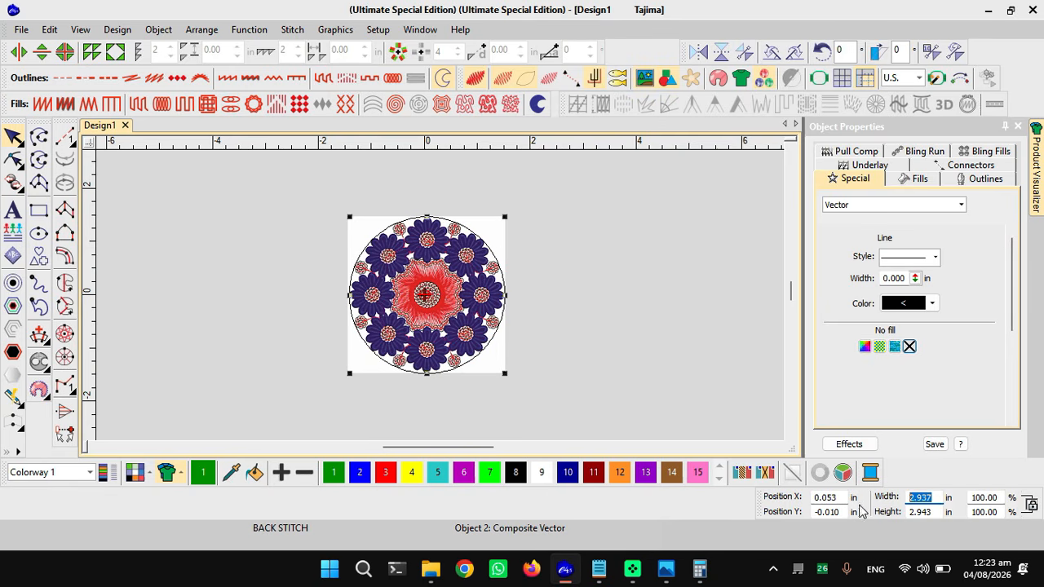
text(6)
double_click(984, 497)
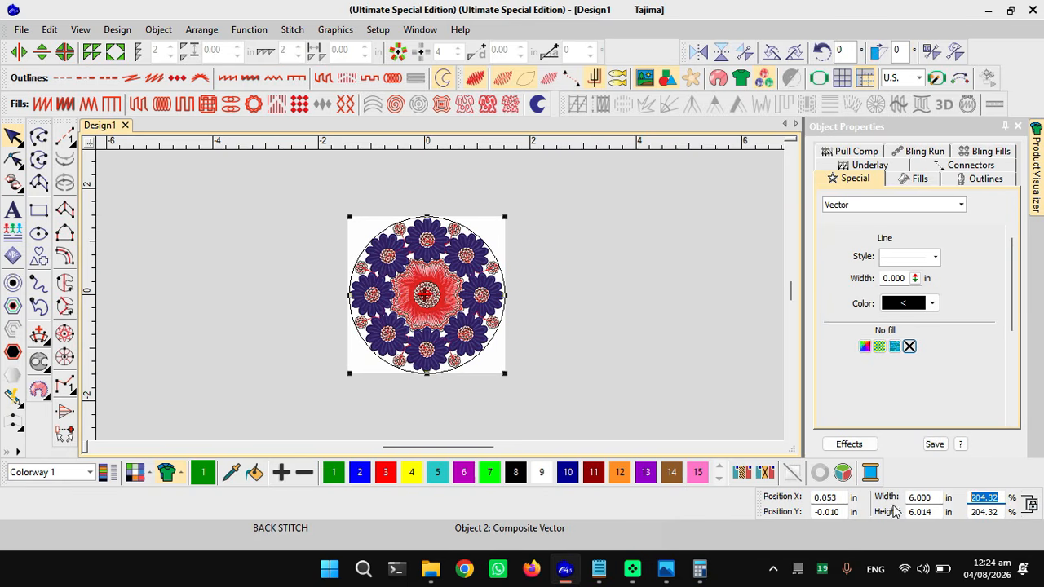
key(ctrl+c)
- Select the circle and the flower bitmap together and scale both proportionally to 204.32%
key(ctrl+a)
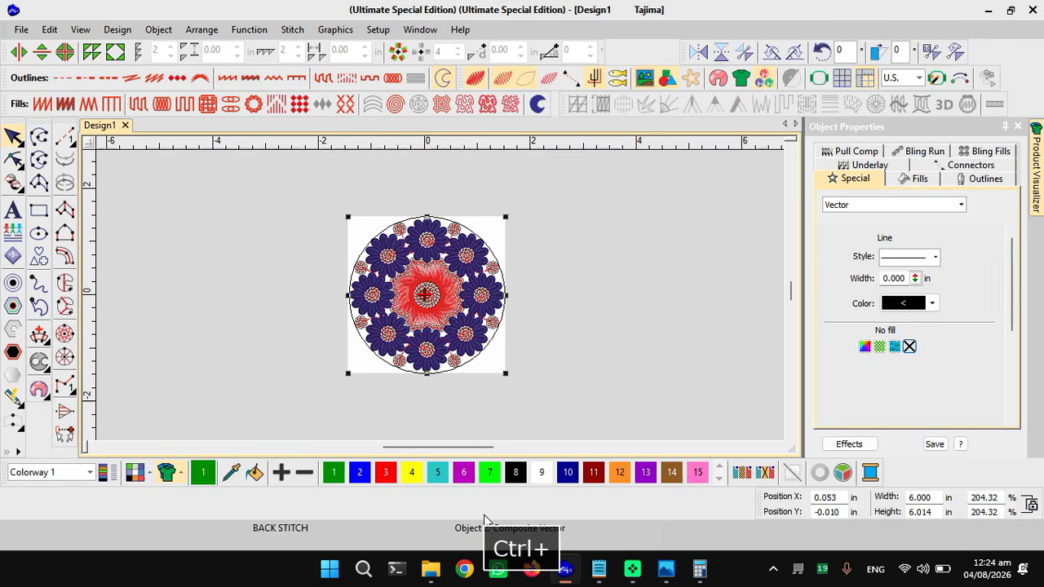
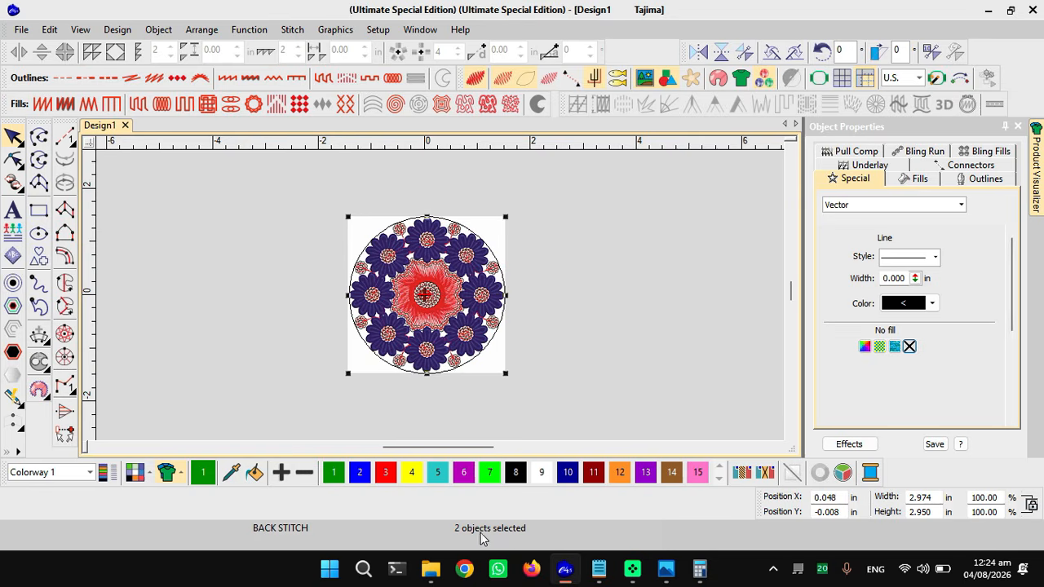
click(984, 497)
text(204.32)
key(Return)
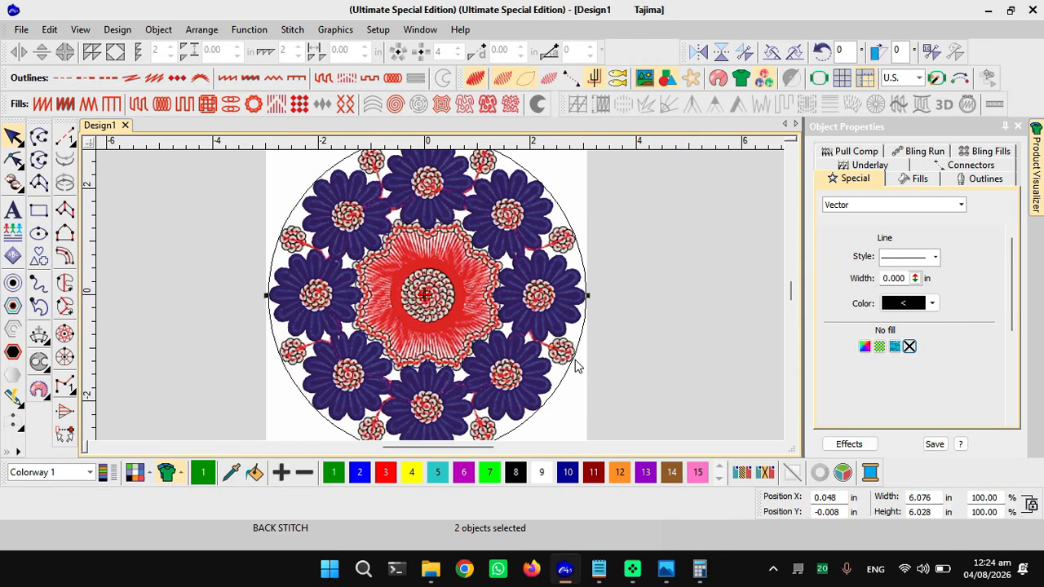
key(Escape)
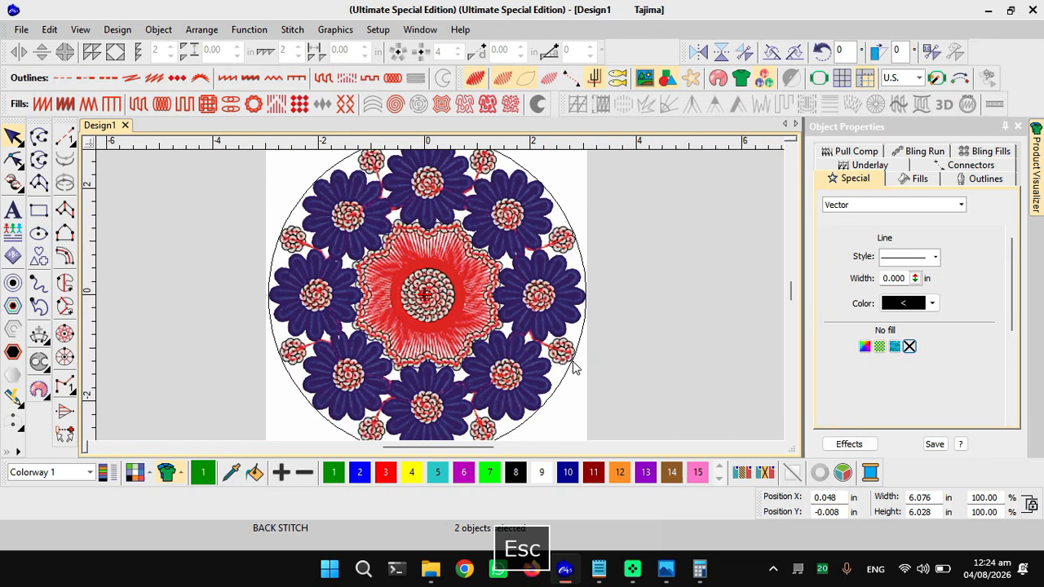
- Fit the whole design in view and check the scaled outer circle's width
key(F2)
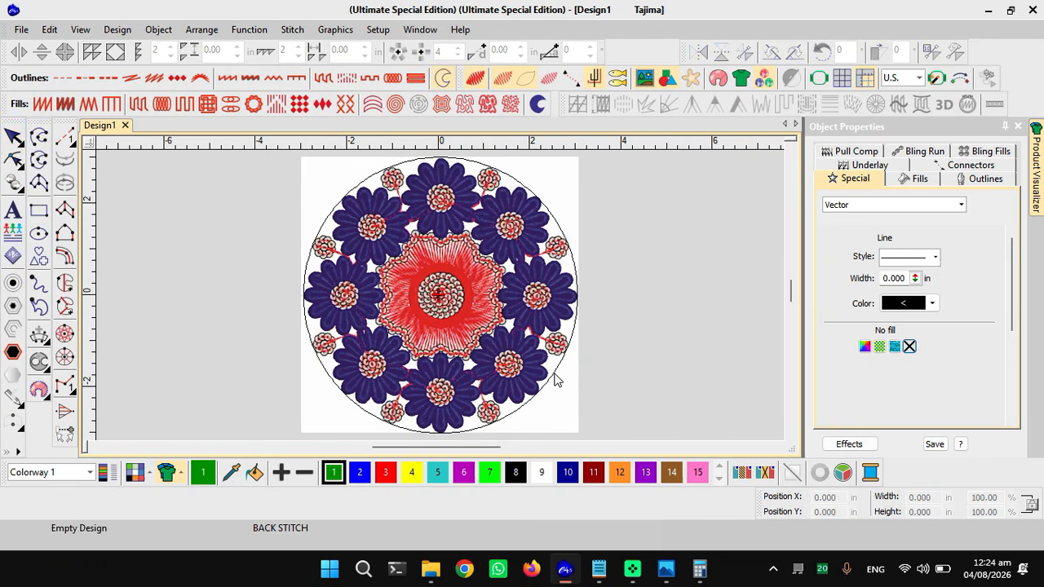
click(554, 379)
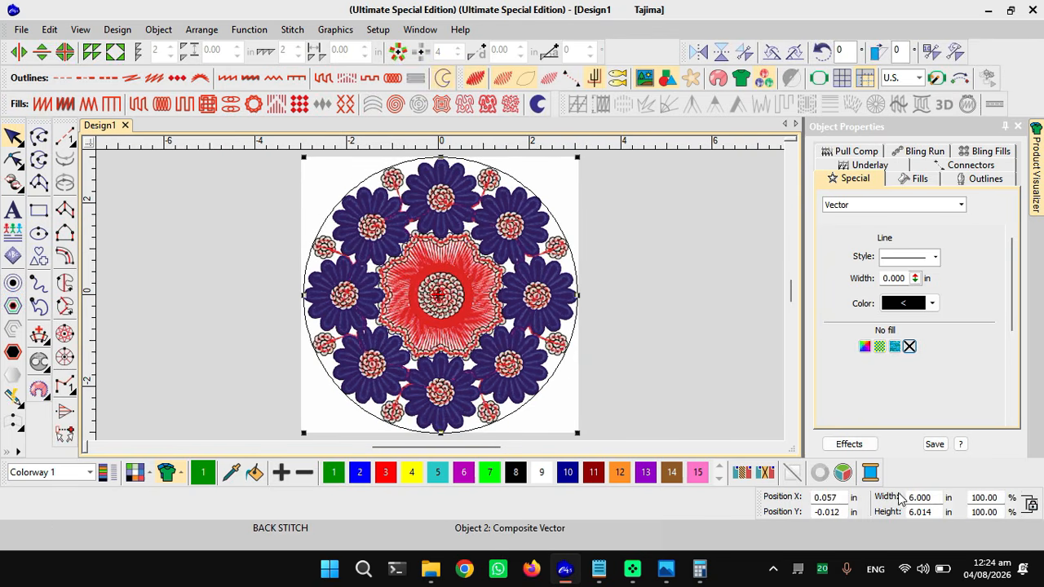
click(937, 498)
scroll(453, 297, down, 1)
scroll(440, 297, up, 1)
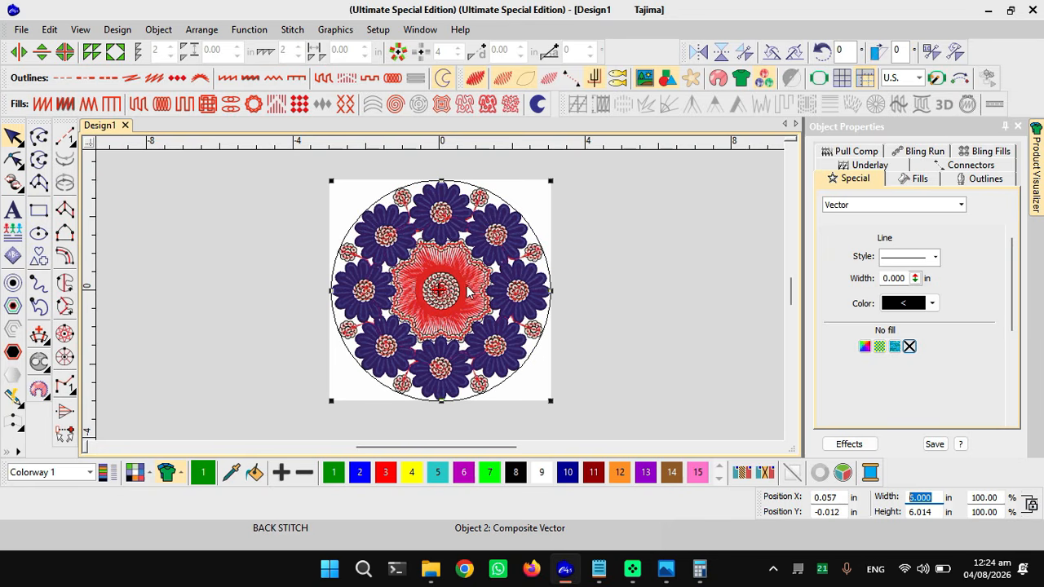
- Lock the flower bitmap in place
click(466, 303)
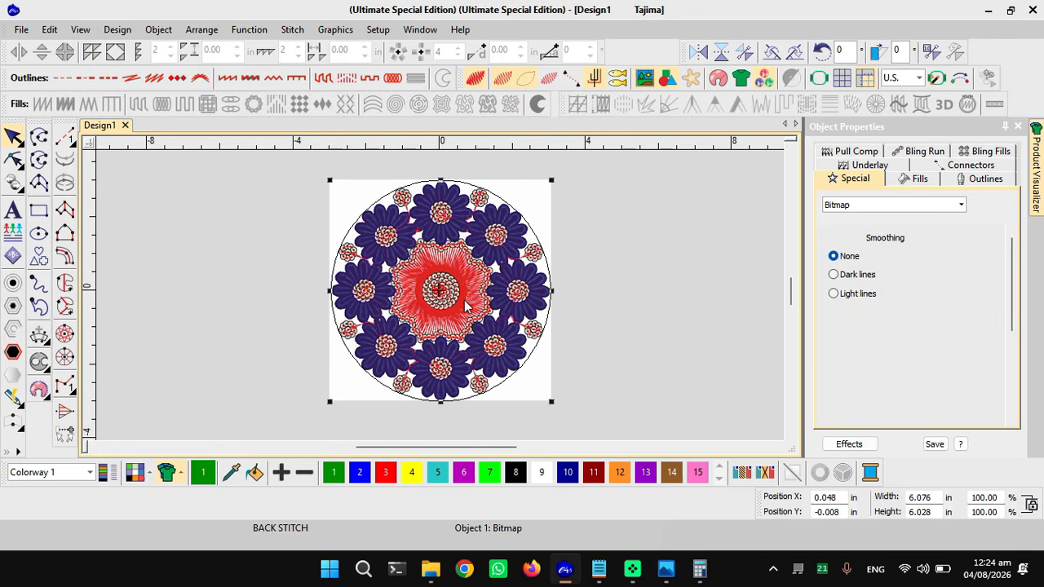
key(k)
key(Escape)
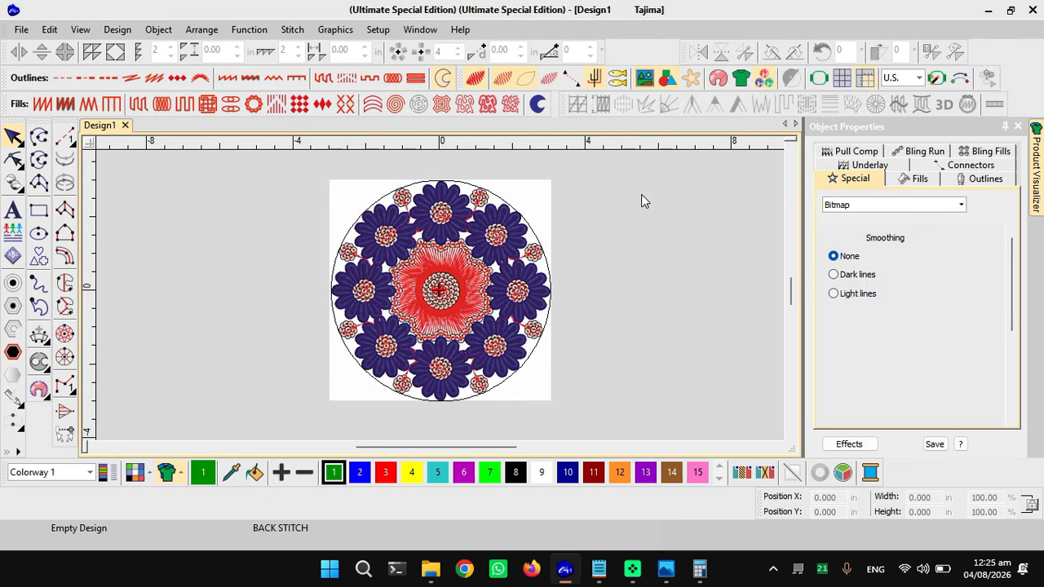
- Dim the artwork and set the outer circle's line color to brown
click(693, 84)
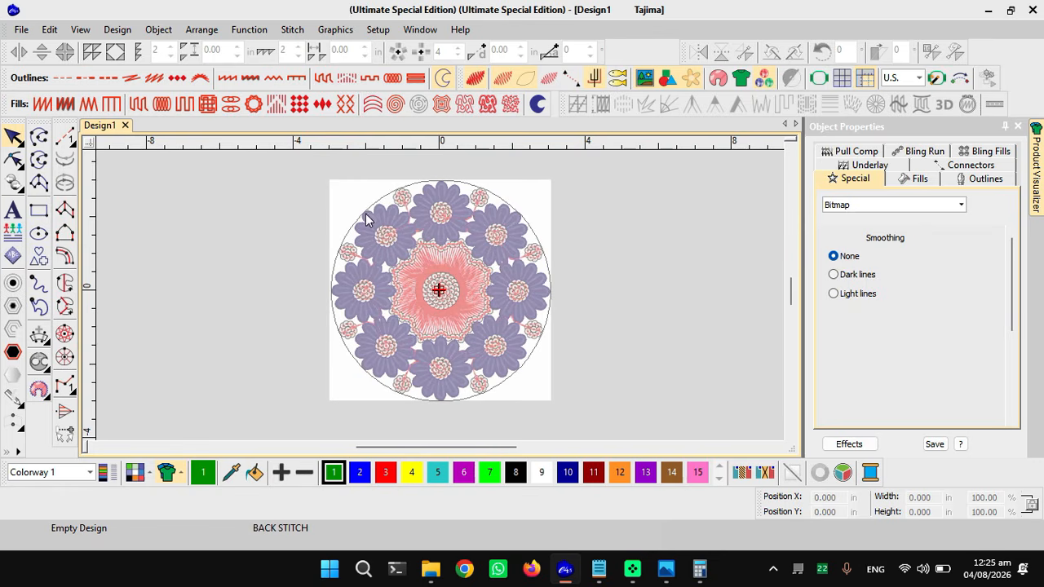
click(354, 235)
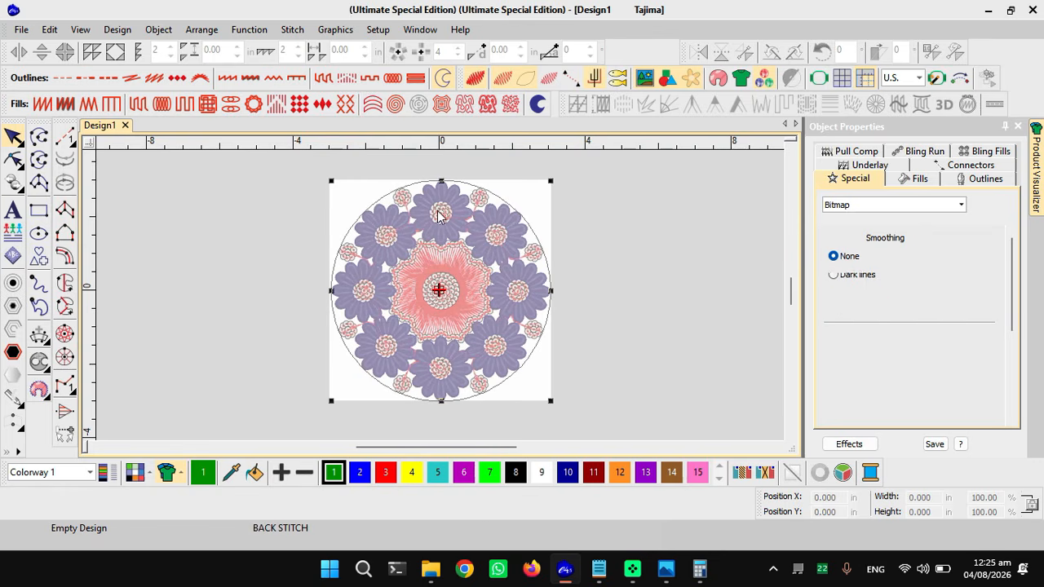
click(911, 310)
click(904, 325)
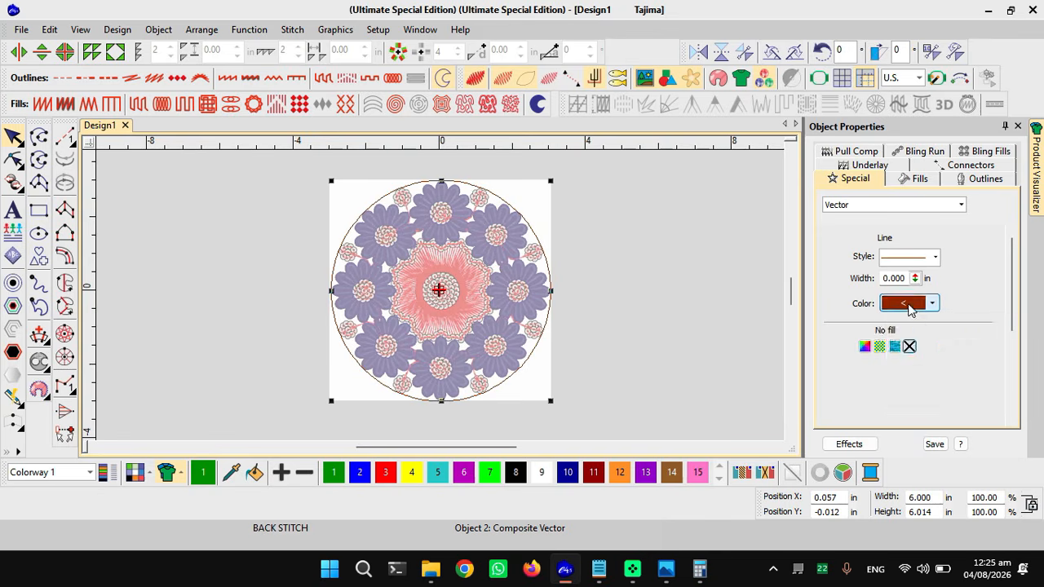
- Set the outer circle's line color back to black and turn off artwork dimming
click(911, 307)
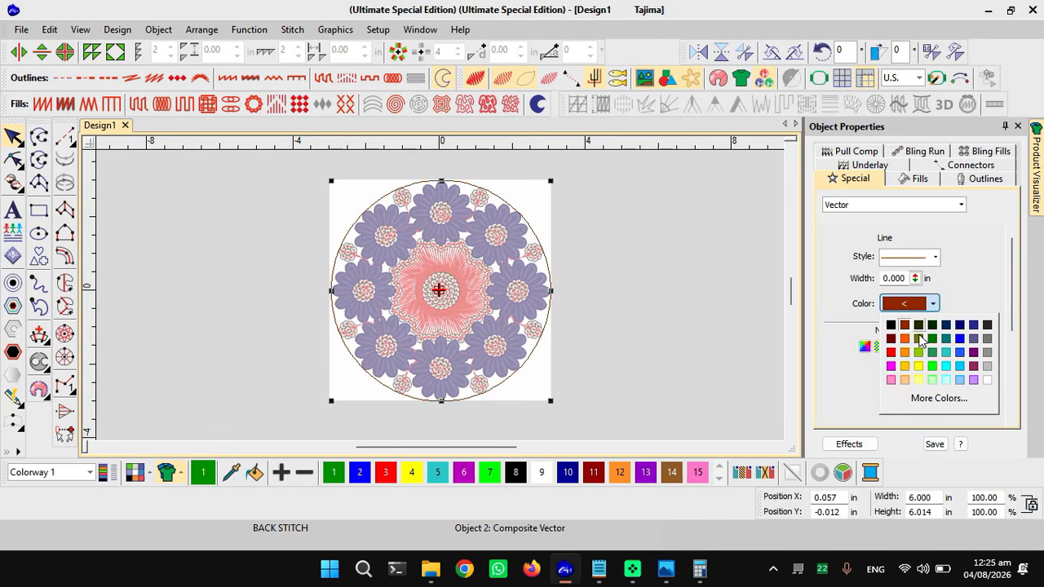
click(890, 325)
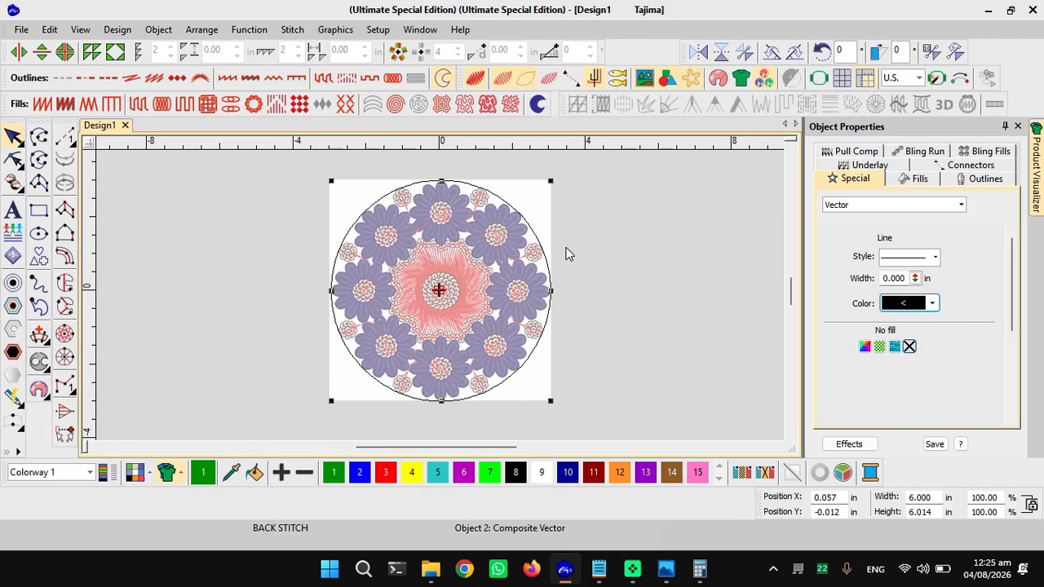
click(691, 79)
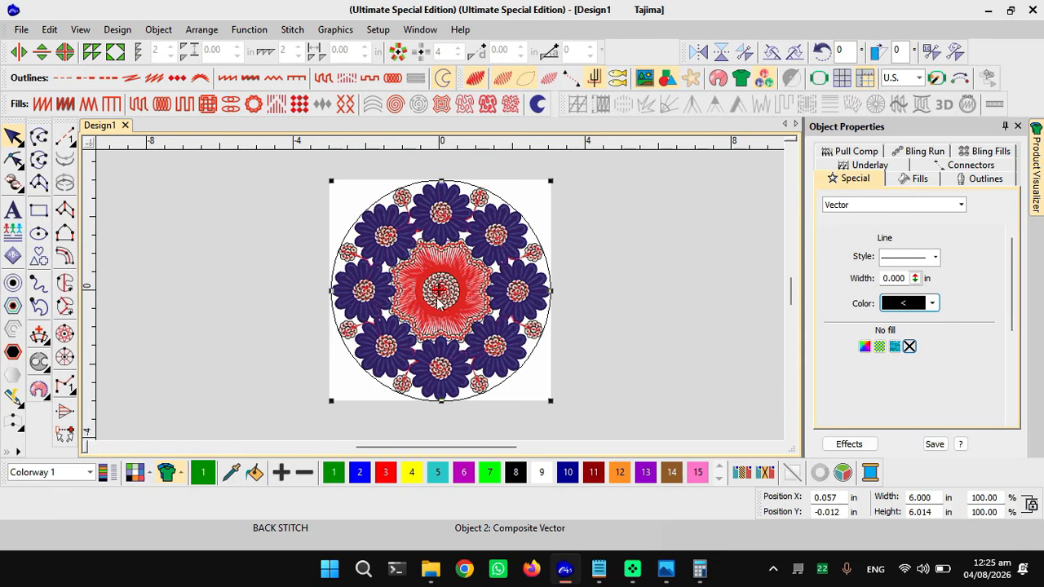
- Draw a vector circle about 0.158 in across over the innermost ring at the center of the uppermost purple flower
scroll(448, 300, up, 1)
scroll(455, 245, up, 1)
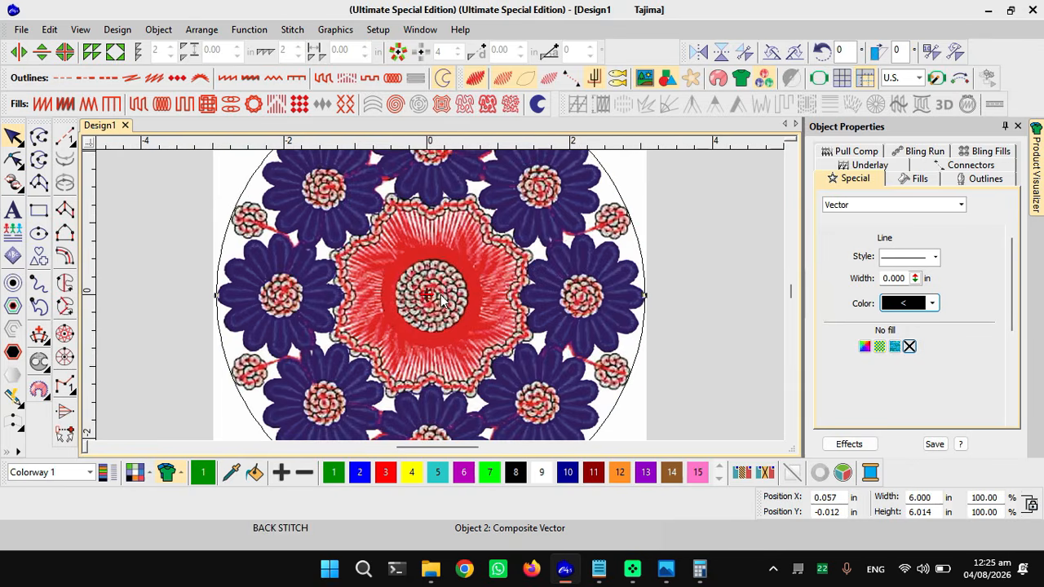
scroll(443, 292, down, 1)
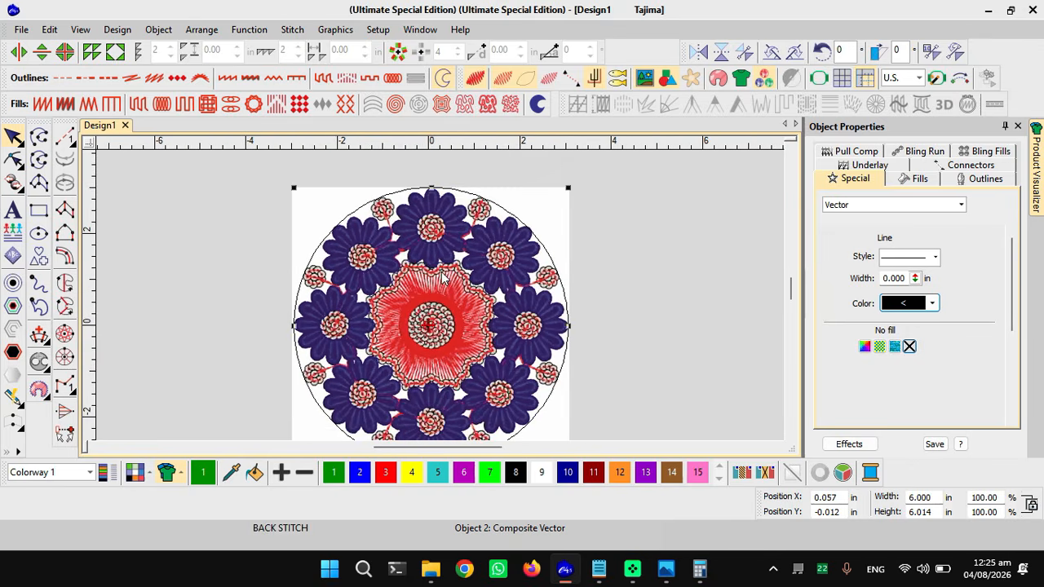
scroll(441, 269, up, 1)
scroll(440, 269, up, 2)
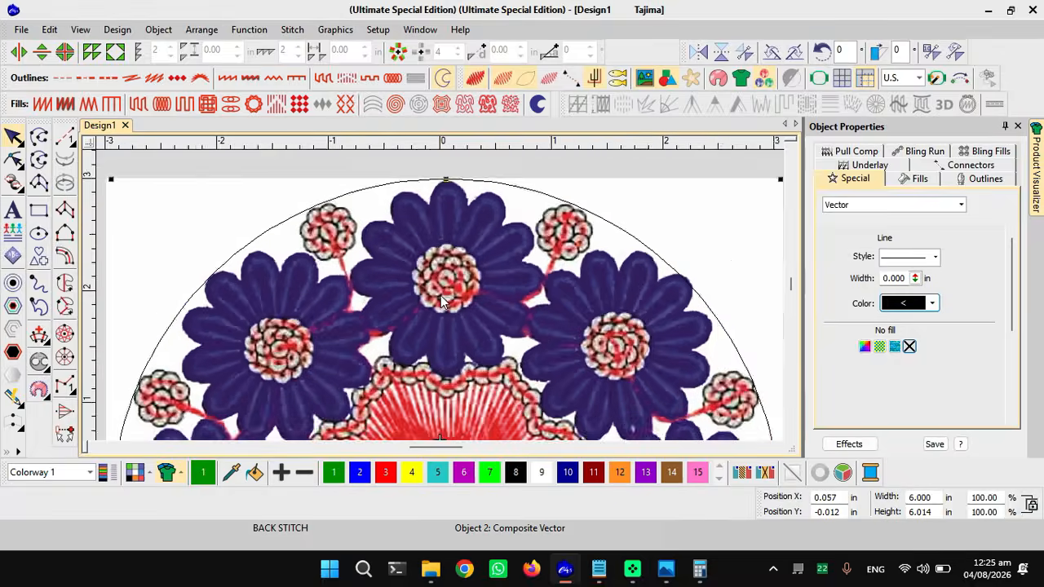
scroll(441, 294, up, 1)
scroll(446, 289, down, 1)
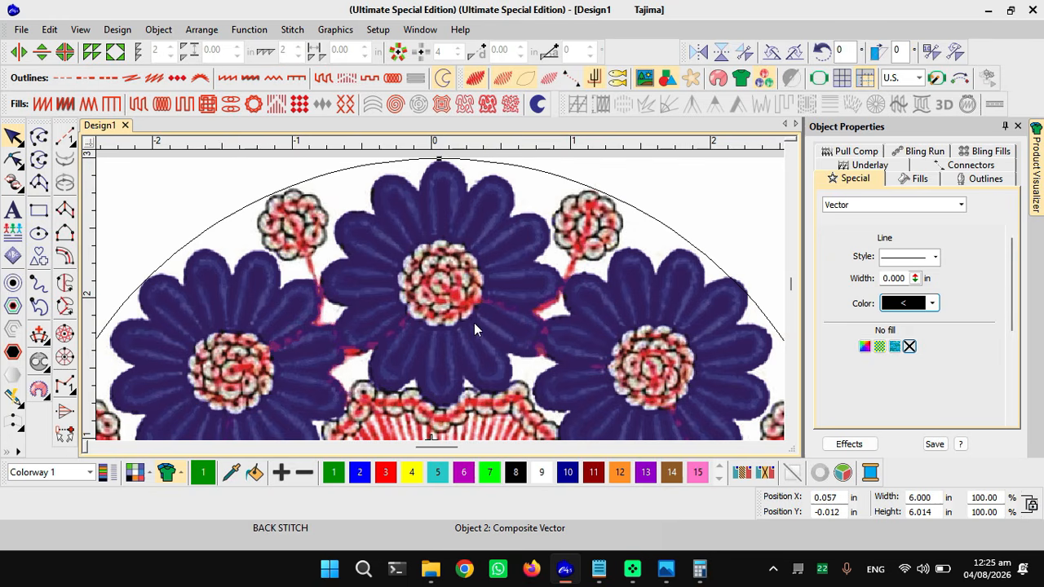
scroll(446, 306, up, 3)
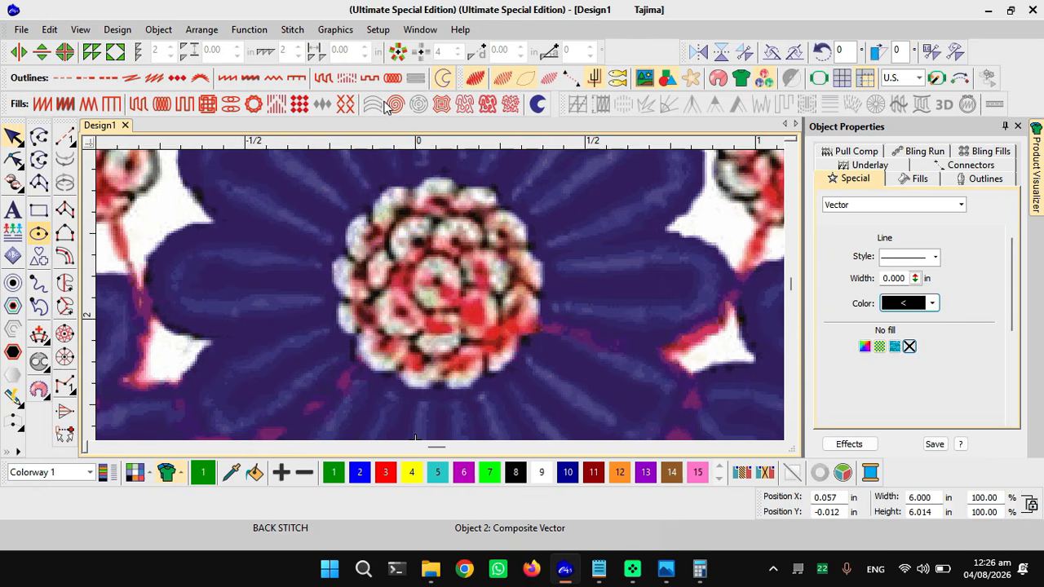
click(39, 235)
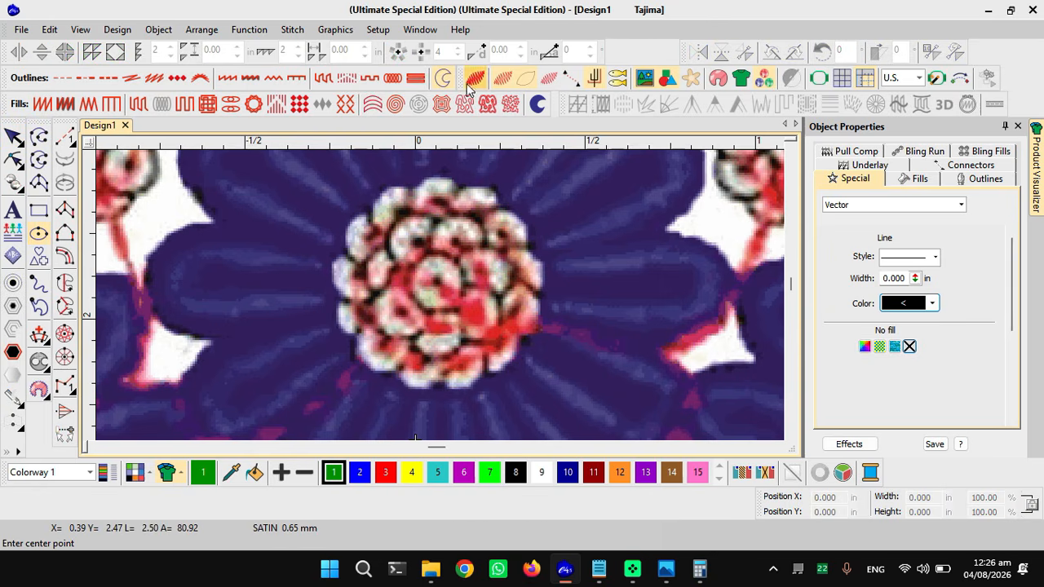
click(436, 284)
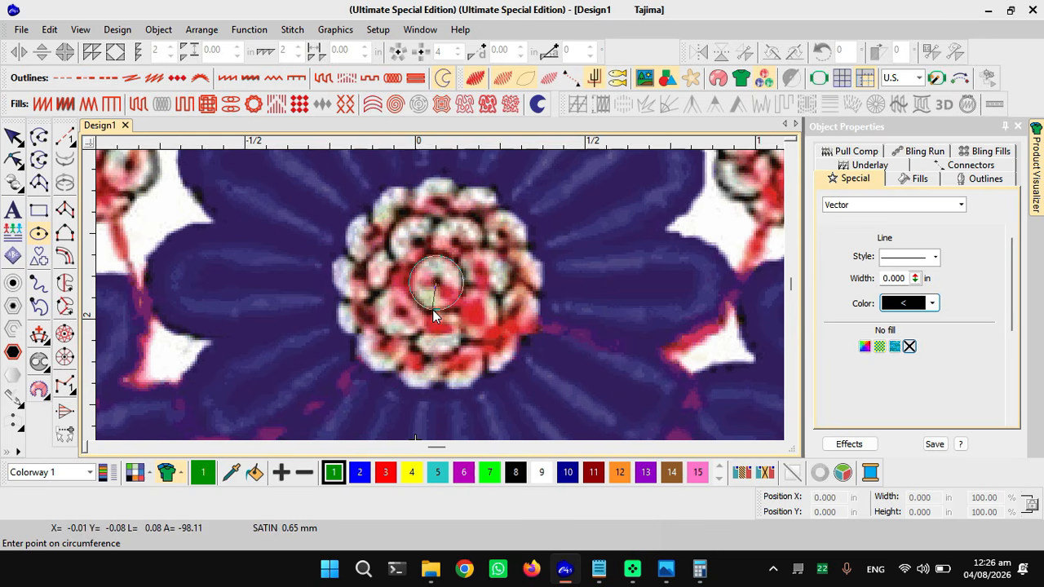
key(space)
click(449, 307)
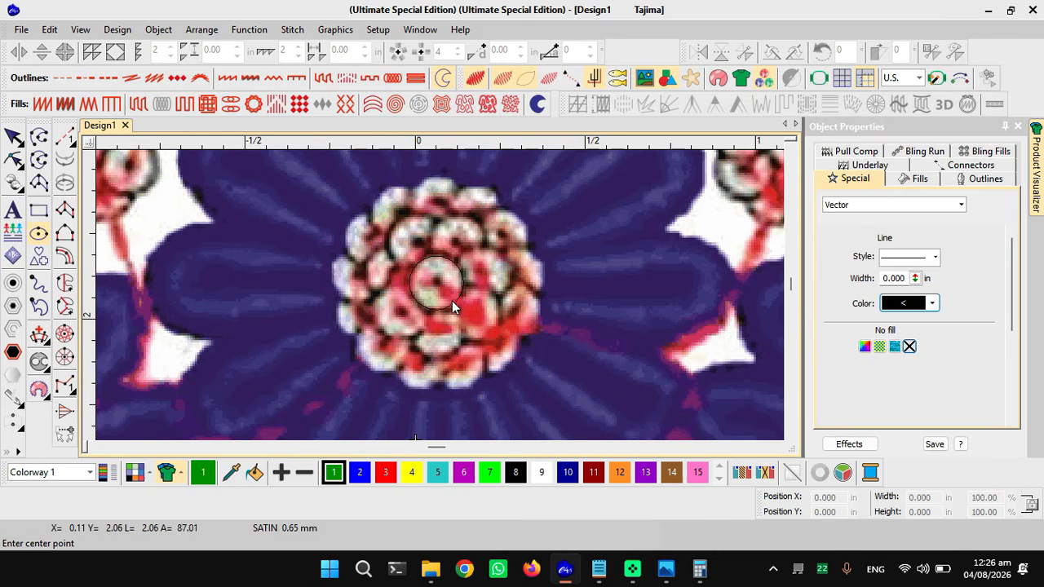
key(Escape)
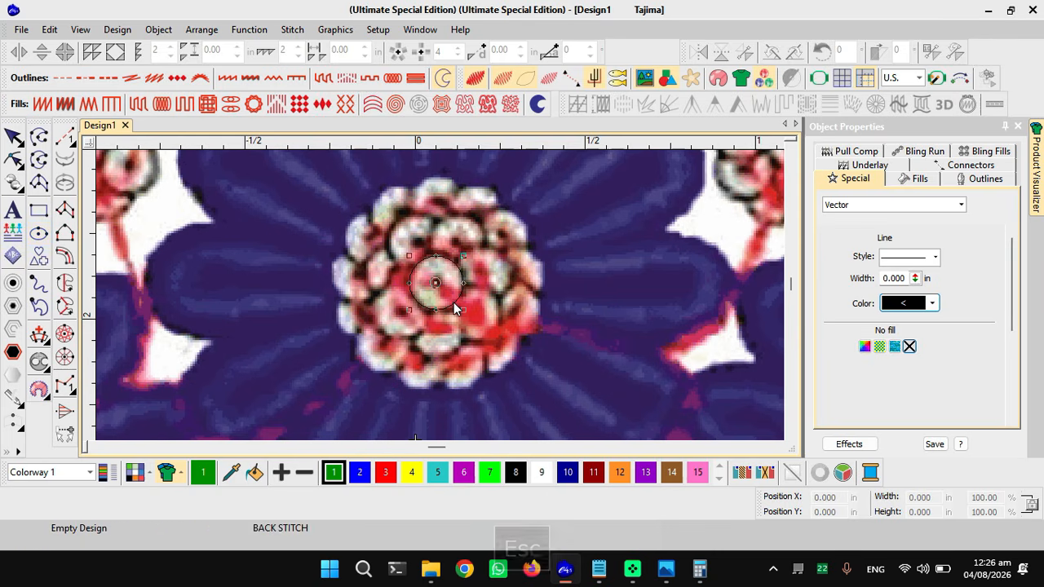
- Nudge the small circle slightly right and up to align it with the flower's center, at about X 0.065, Y 2.108 in
key(Tab)
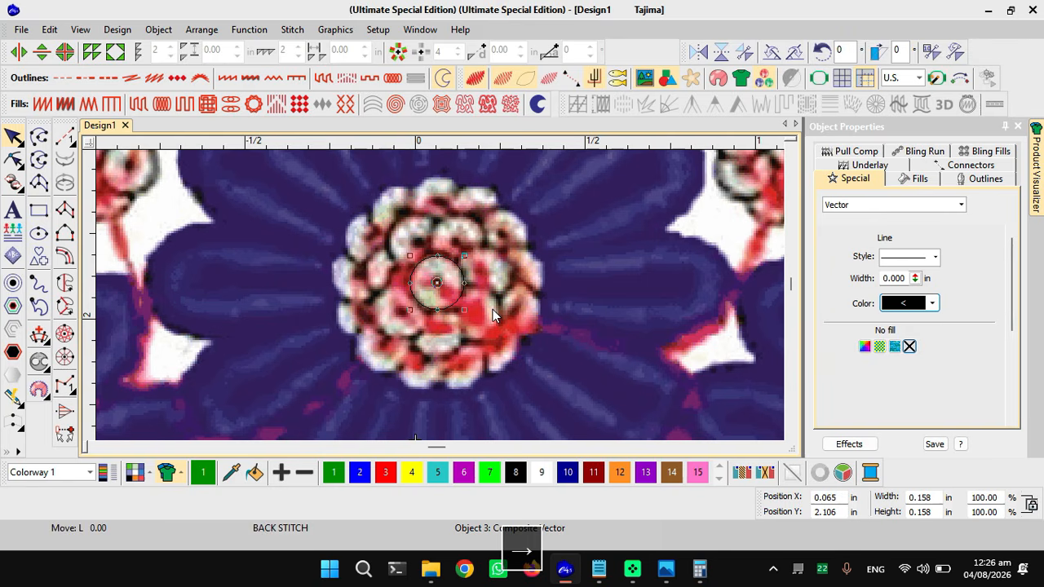
key(Up)
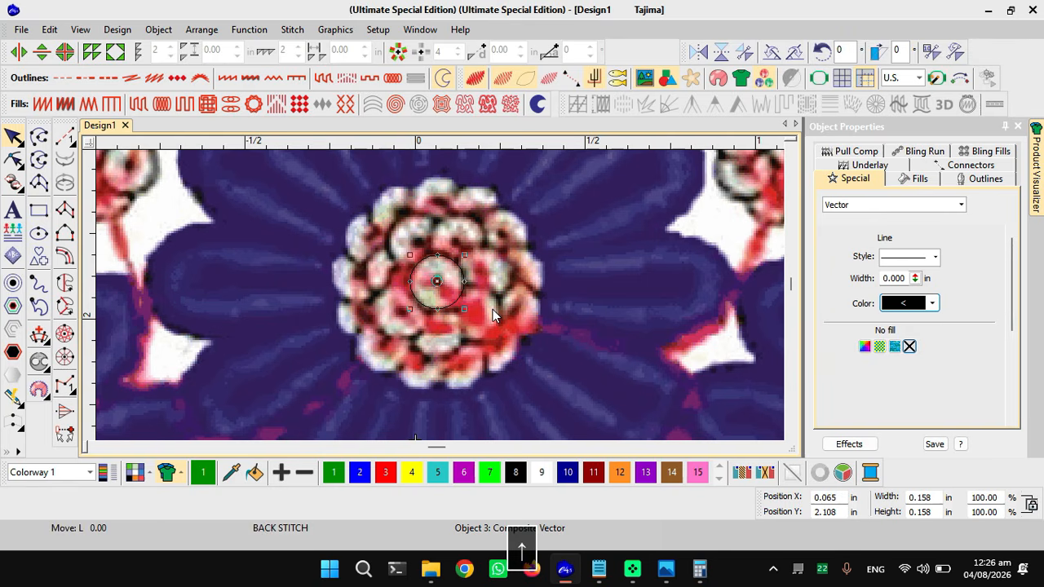
key(Escape)
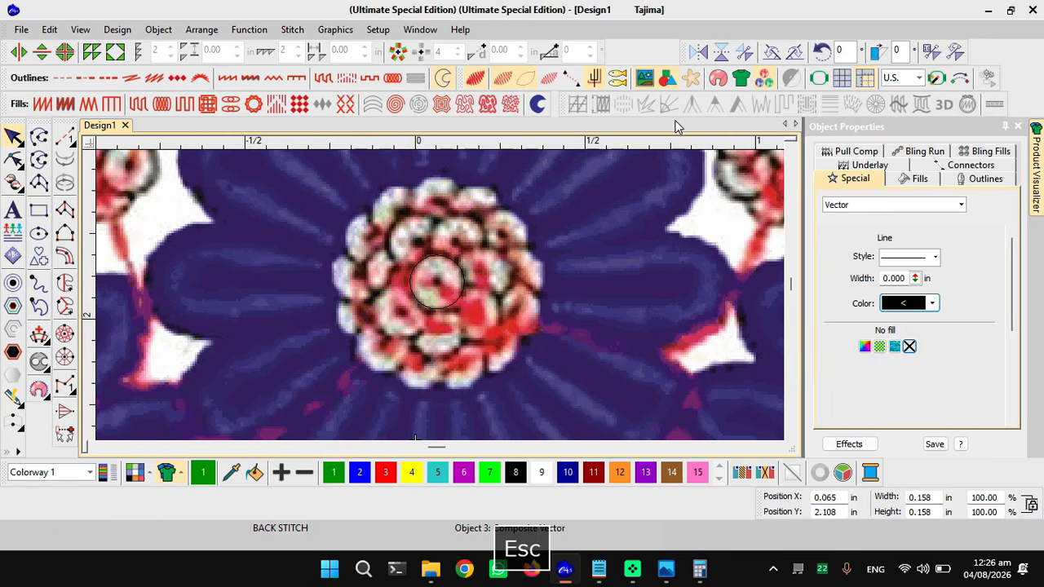
- Display the Arrange Tools toolbar and dock it in its own row beneath the color palette
right_click(374, 528)
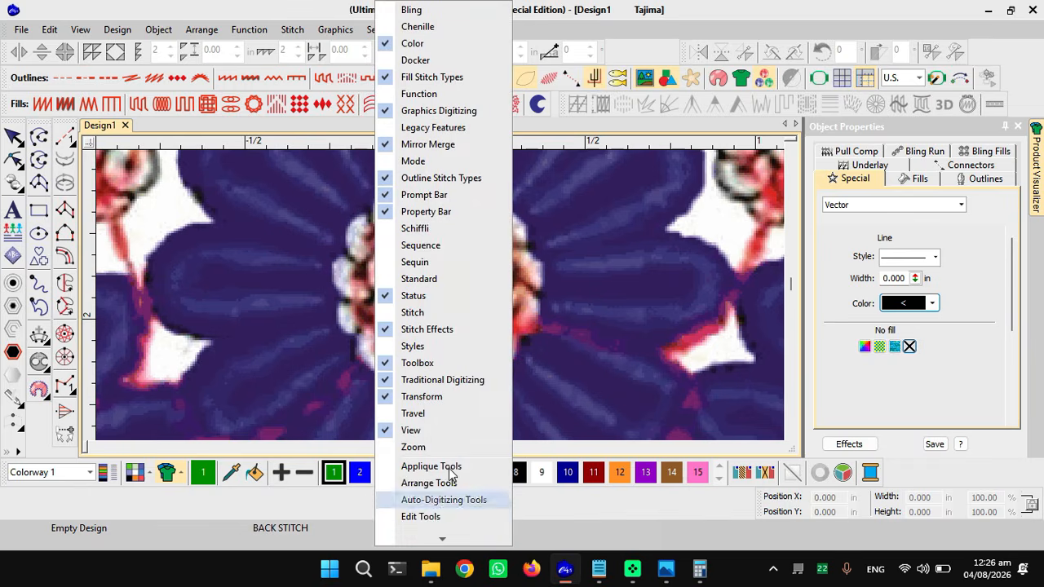
mouse_move(435, 539)
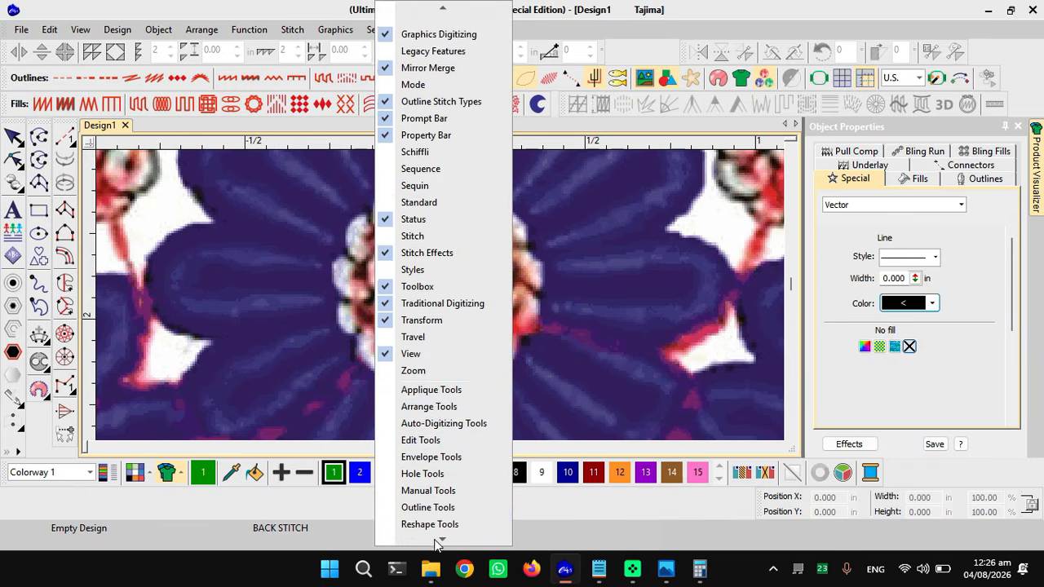
click(420, 373)
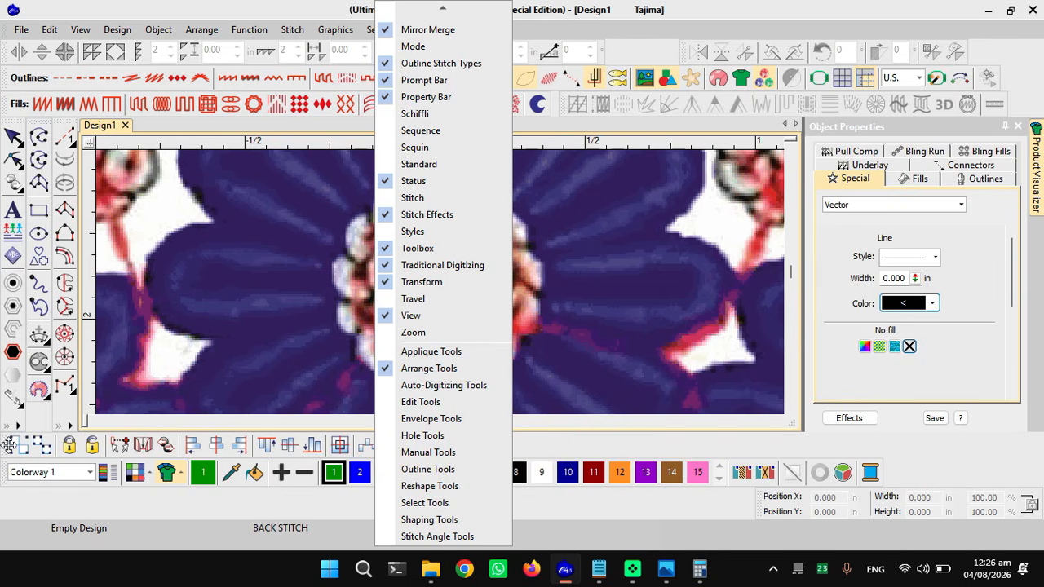
click(8, 444)
drag(8, 444, 10, 501)
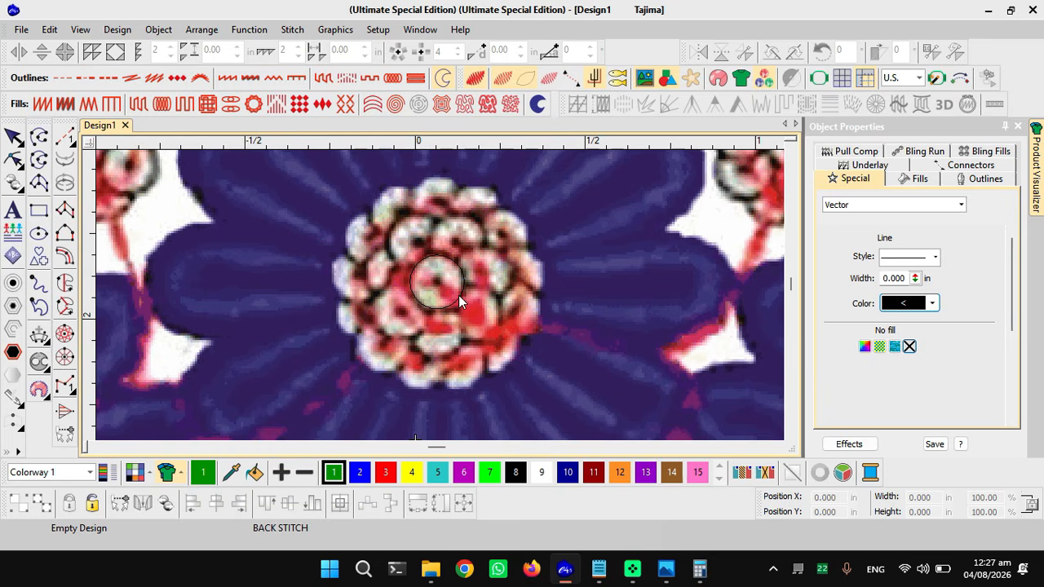
scroll(455, 297, down, 2)
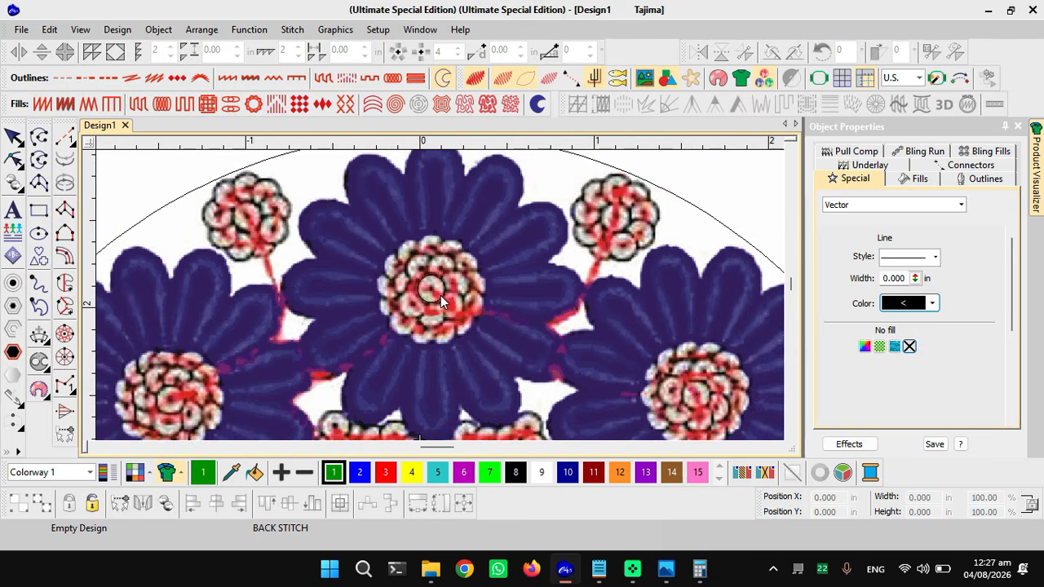
scroll(440, 295, down, 1)
scroll(439, 296, up, 1)
click(38, 137)
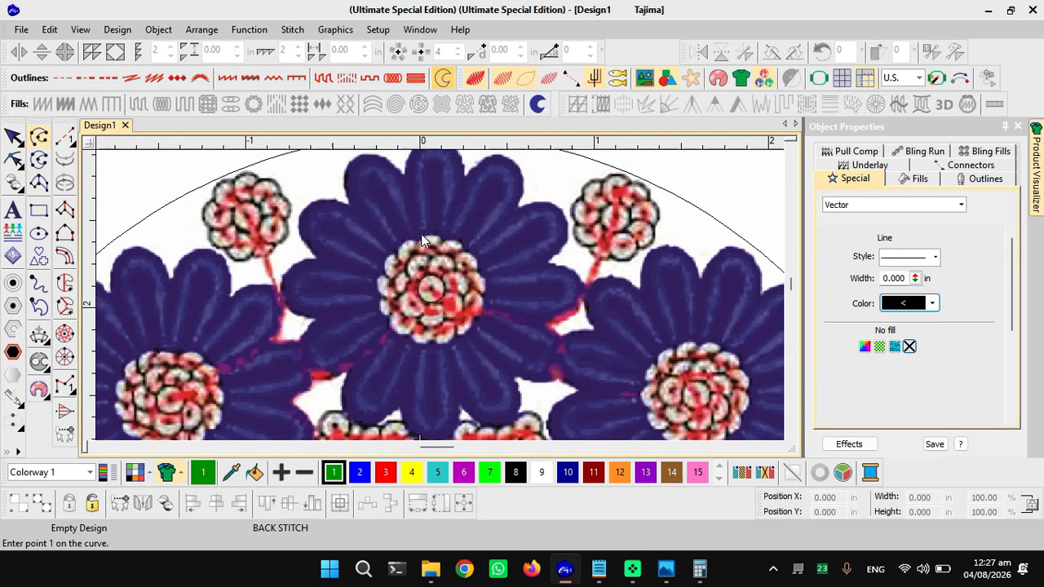
click(431, 207)
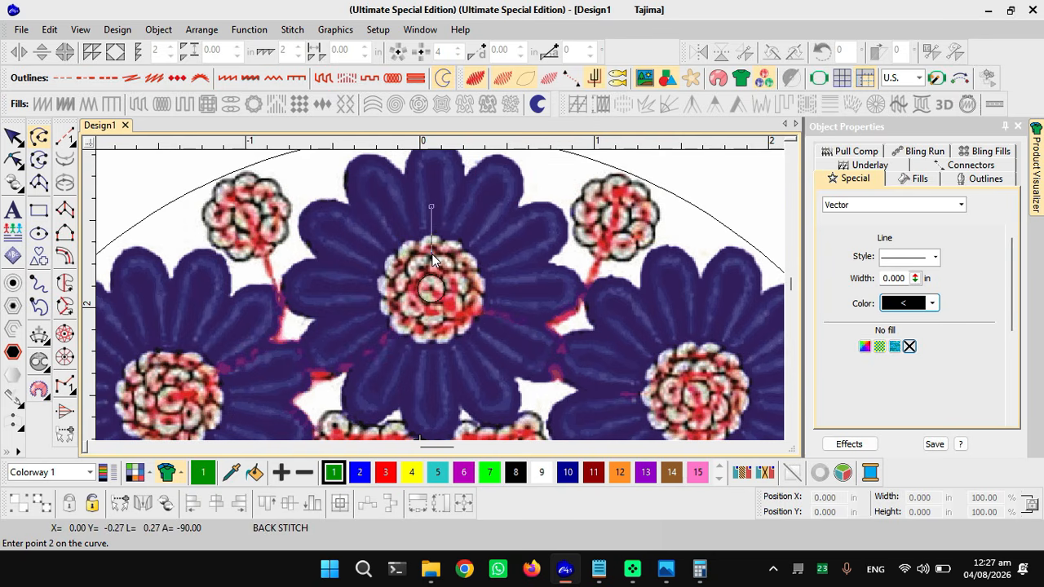
key(BackSpace)
scroll(440, 295, down, 2)
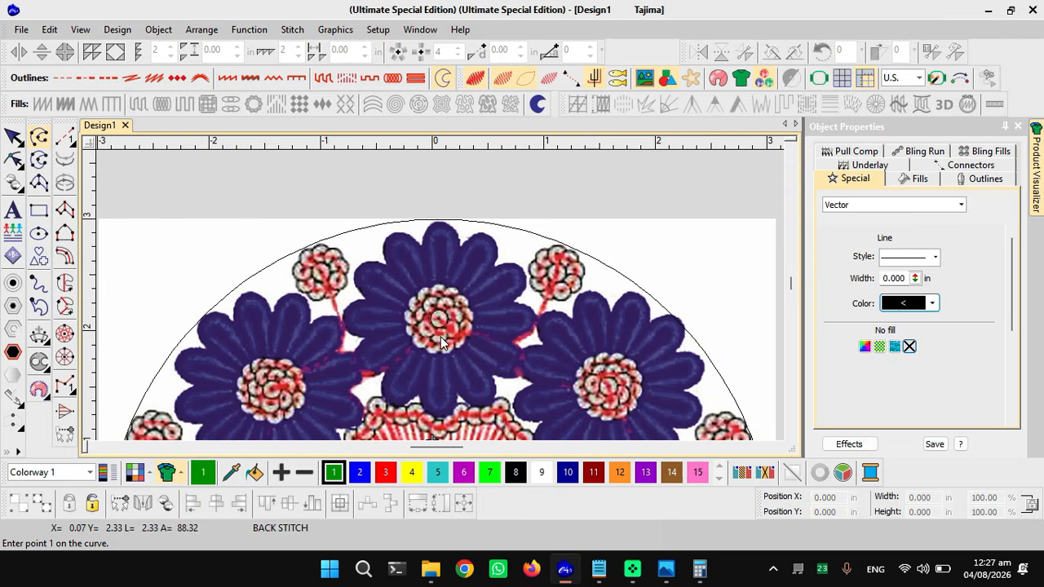
click(440, 221)
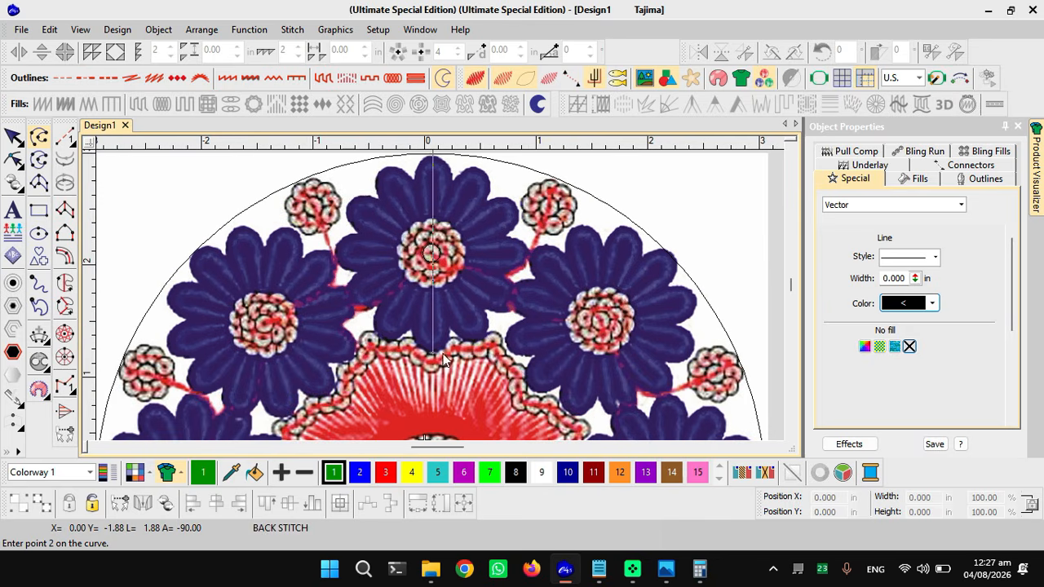
key(BackSpace)
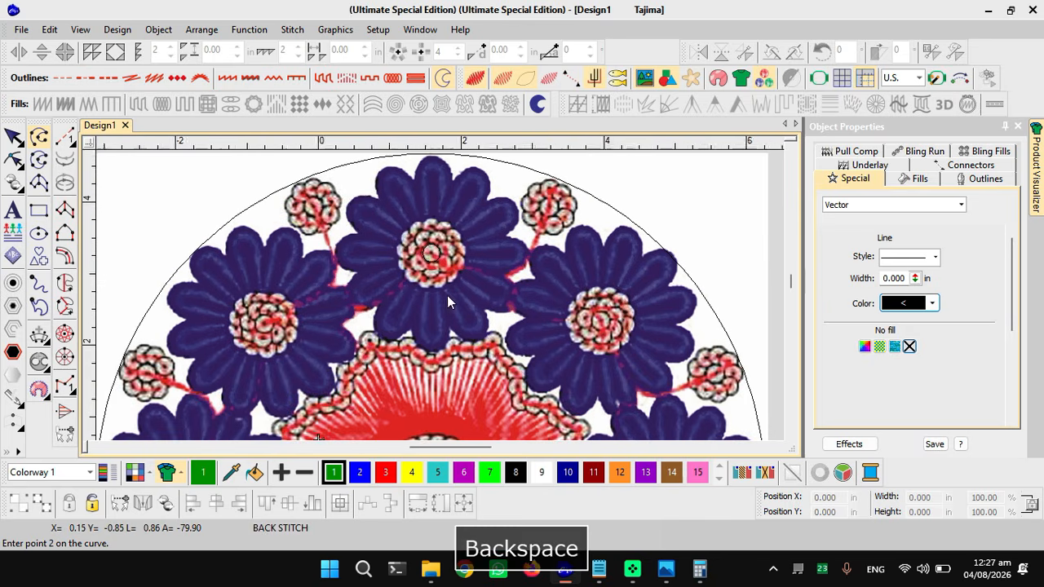
- Draw a vertical vector line about 1.48 in long in the empty area outside the artwork
ctrl+scroll(446, 295, down, 2)
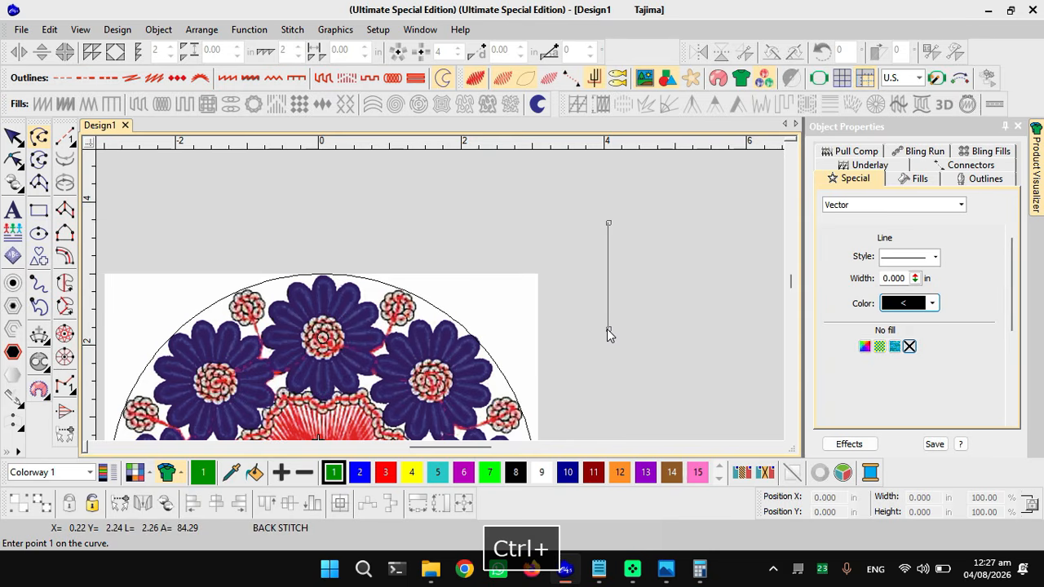
key(space)
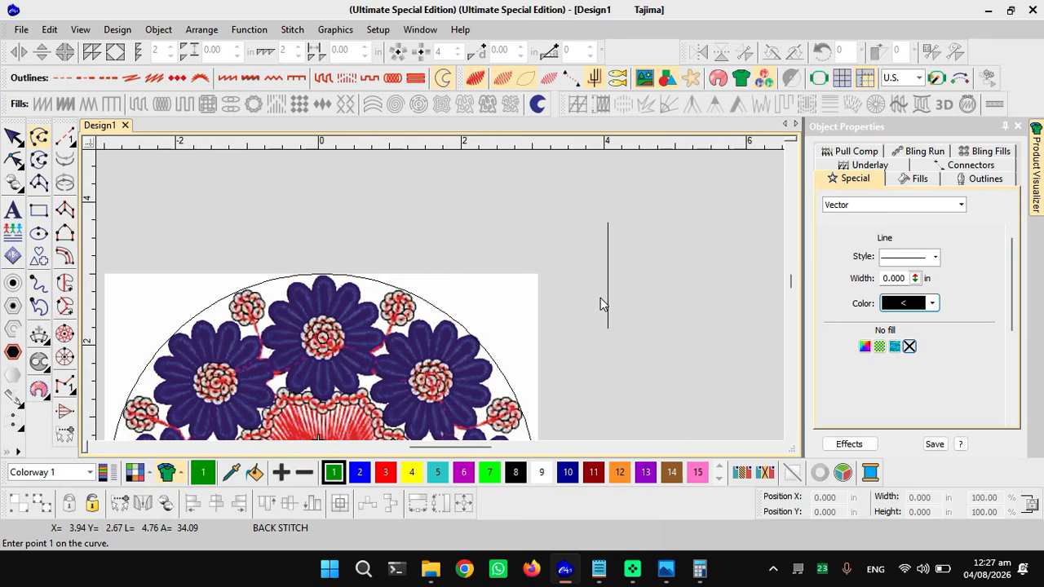
key(Escape)
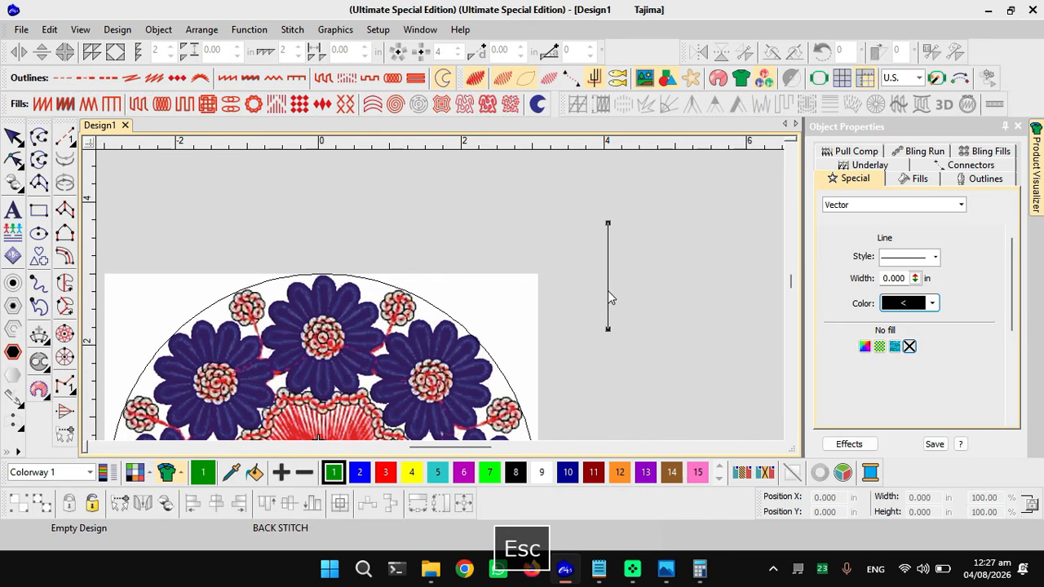
- Duplicate the vertical line and rotate the copy 90 degrees to form a cross
click(608, 295)
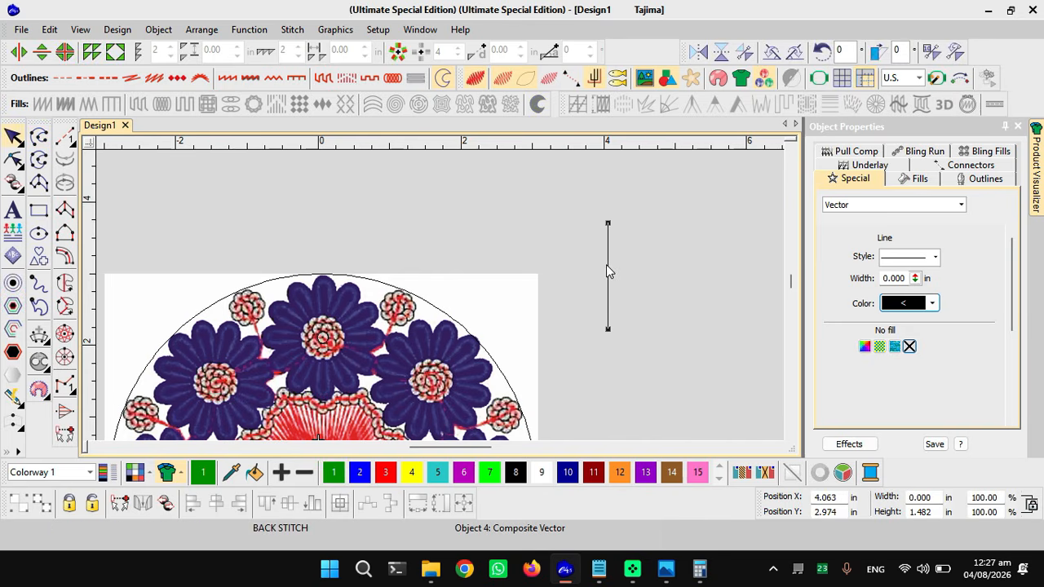
key(ctrl+d)
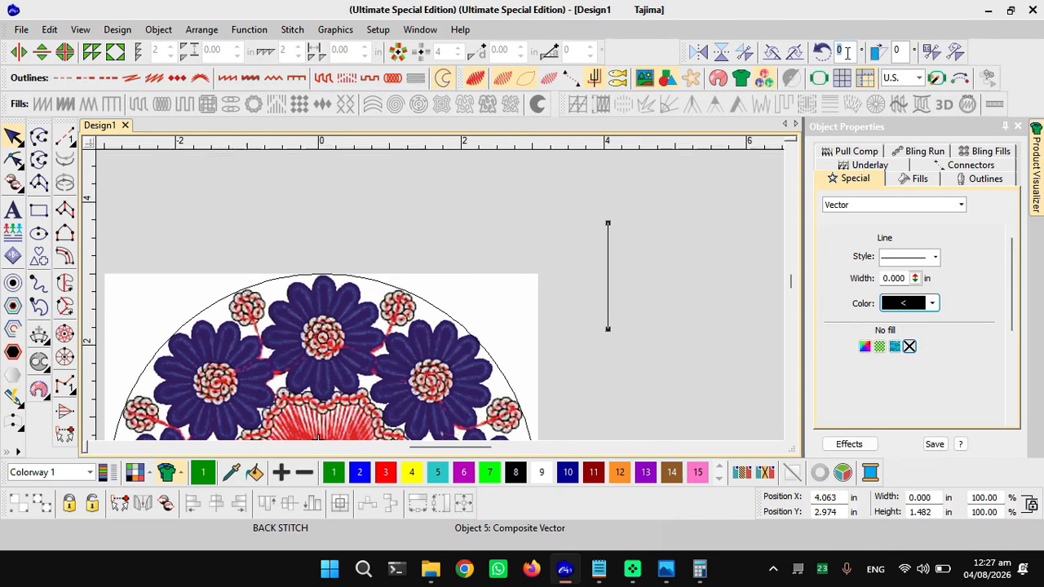
text(90)
key(Return)
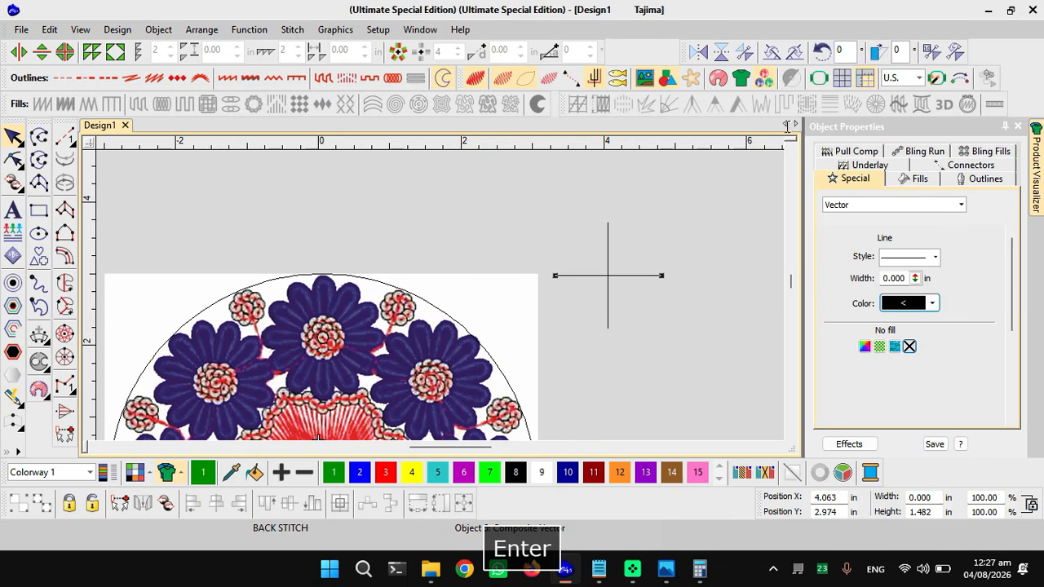
- Select both crossing lines and group them into a single crosshair
click(540, 200)
drag(531, 192, 701, 364)
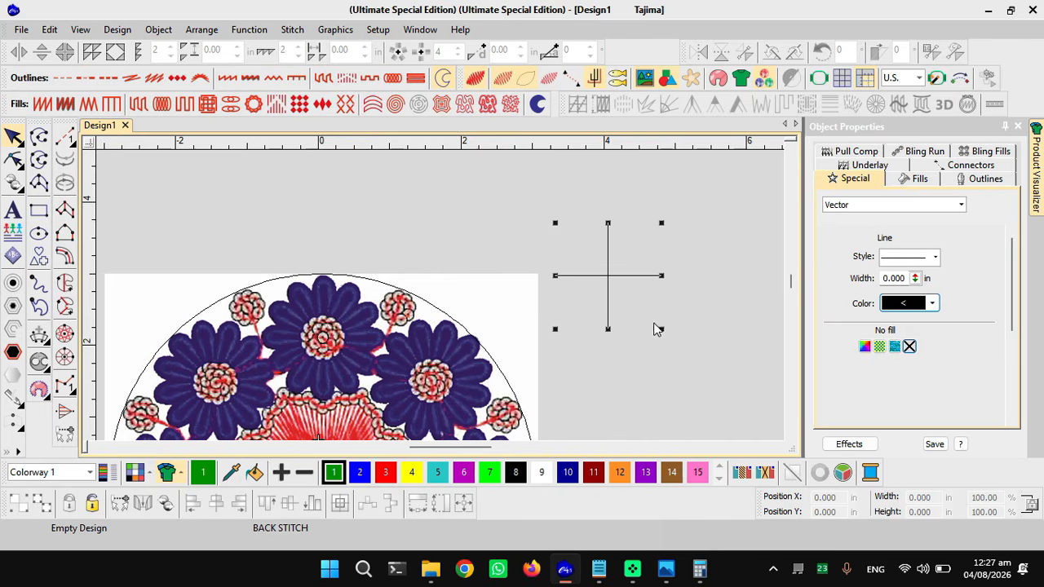
key(ctrl+g)
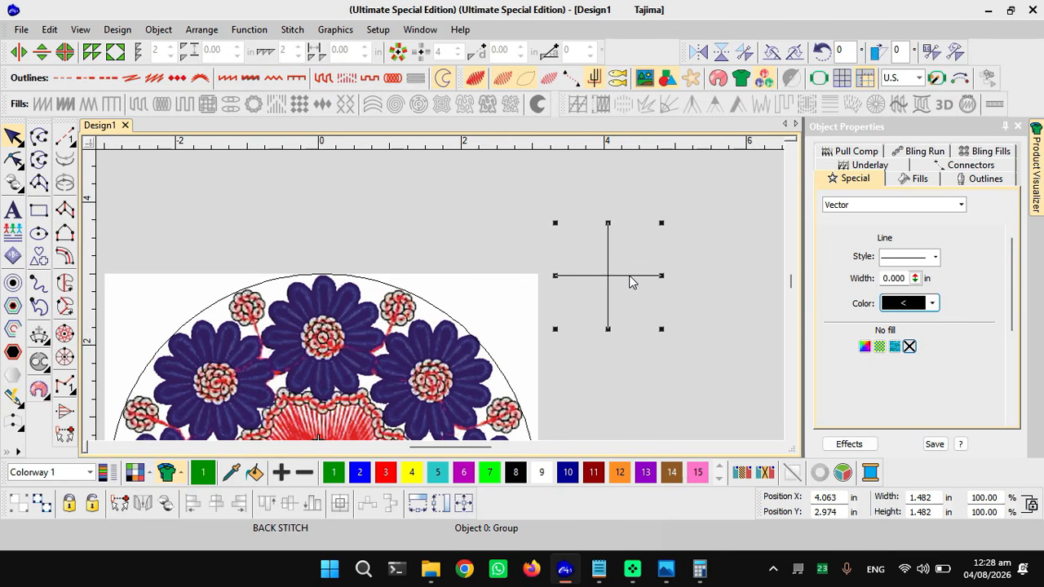
- Align the crosshair's center vertically and horizontally with the small circle in the uppermost purple flower
scroll(315, 343, up, 1)
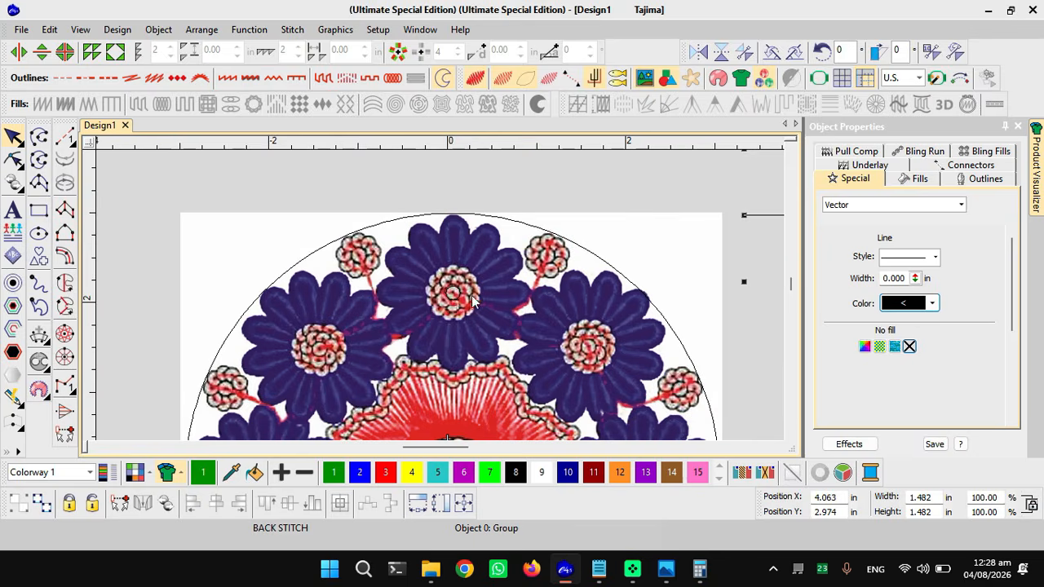
scroll(465, 306, up, 1)
key(ctrl)
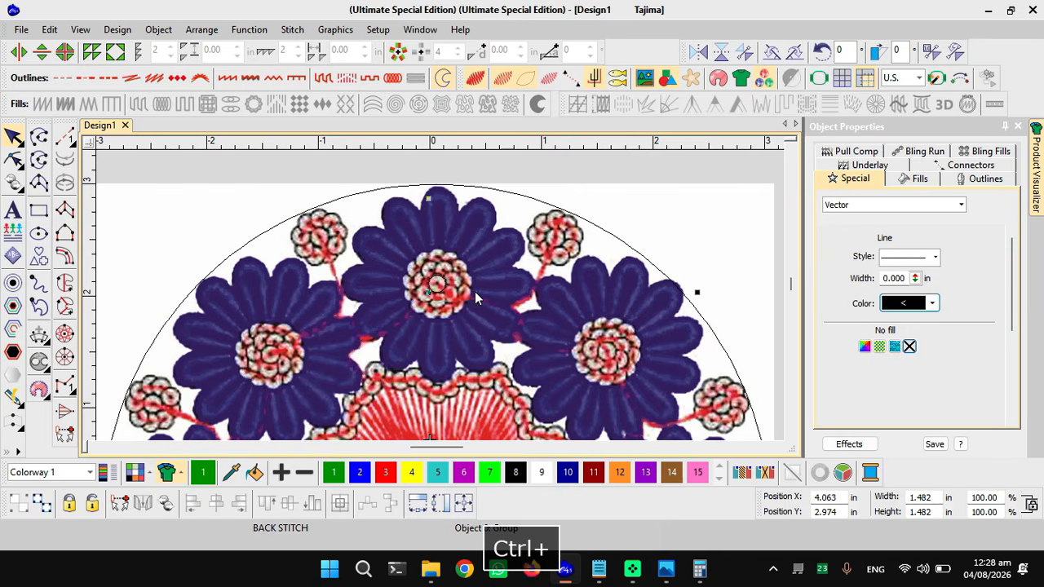
ctrl+click(475, 292)
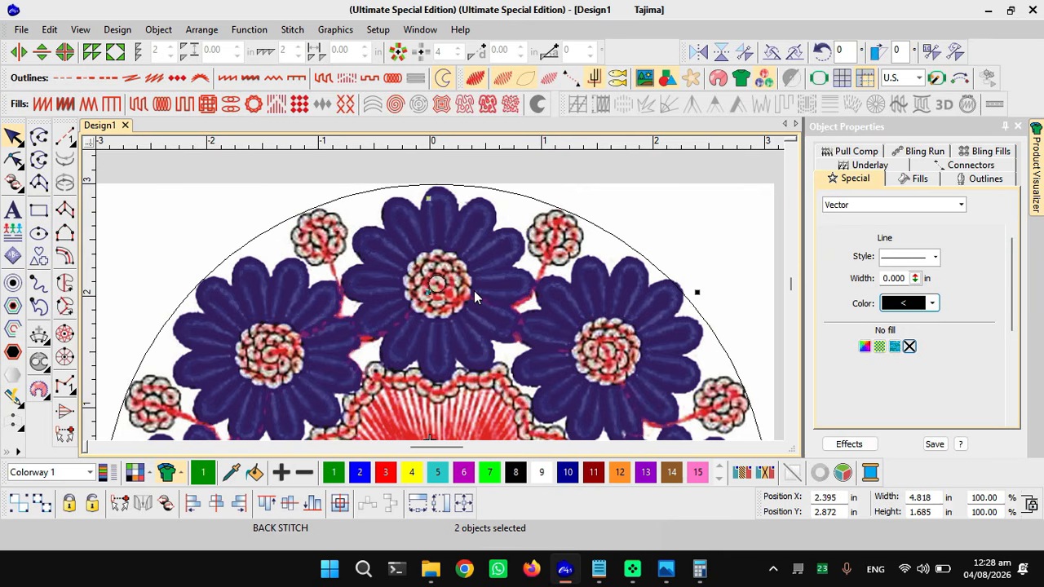
key(ctrl+w)
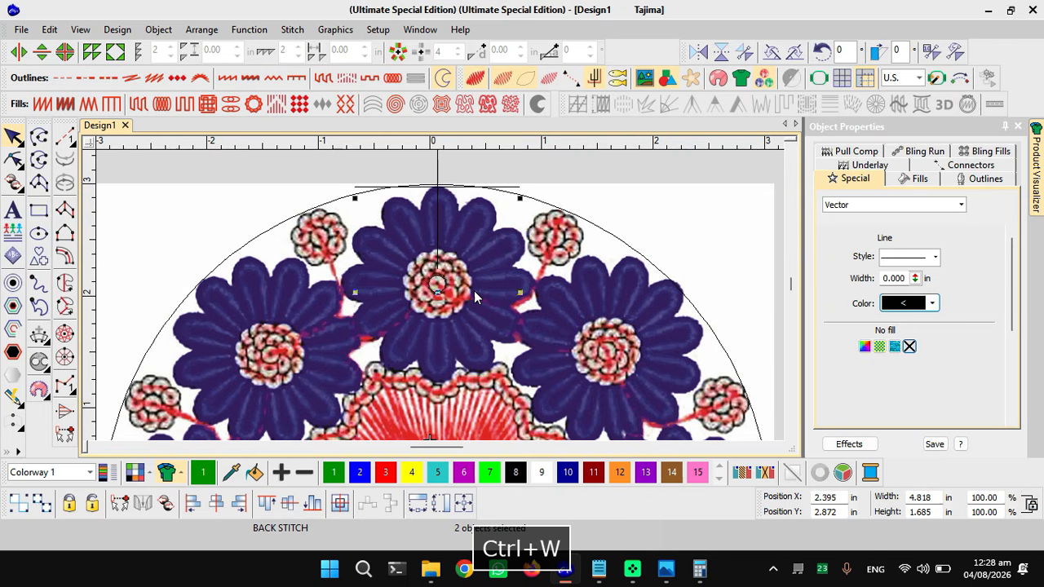
key(shift+w)
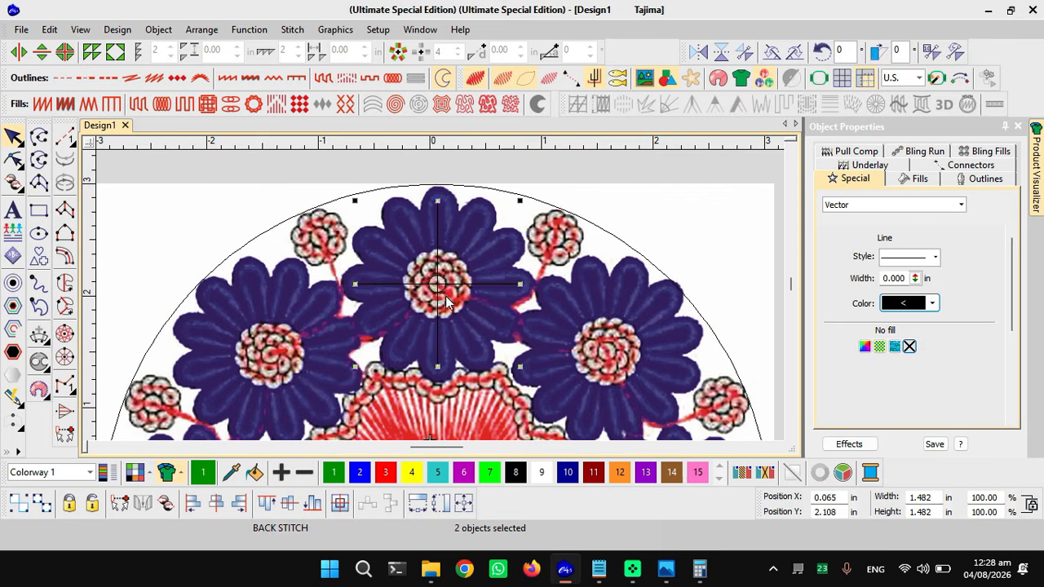
- Try scaling the crosshair and small circle together to about 2.03 in about their common center, and undo it
drag(519, 201, 566, 183)
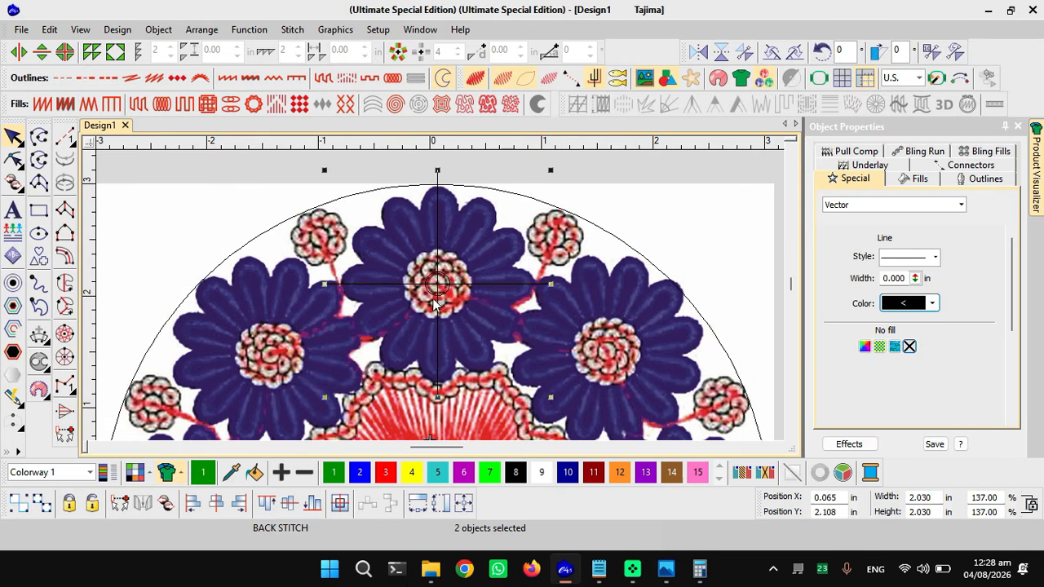
scroll(441, 300, up, 3)
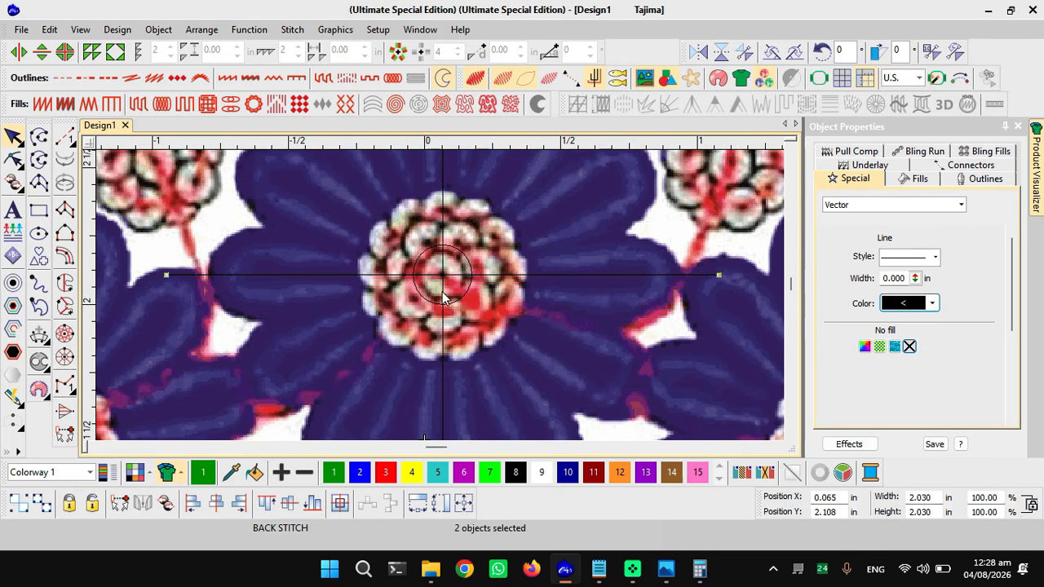
key(ctrl+z)
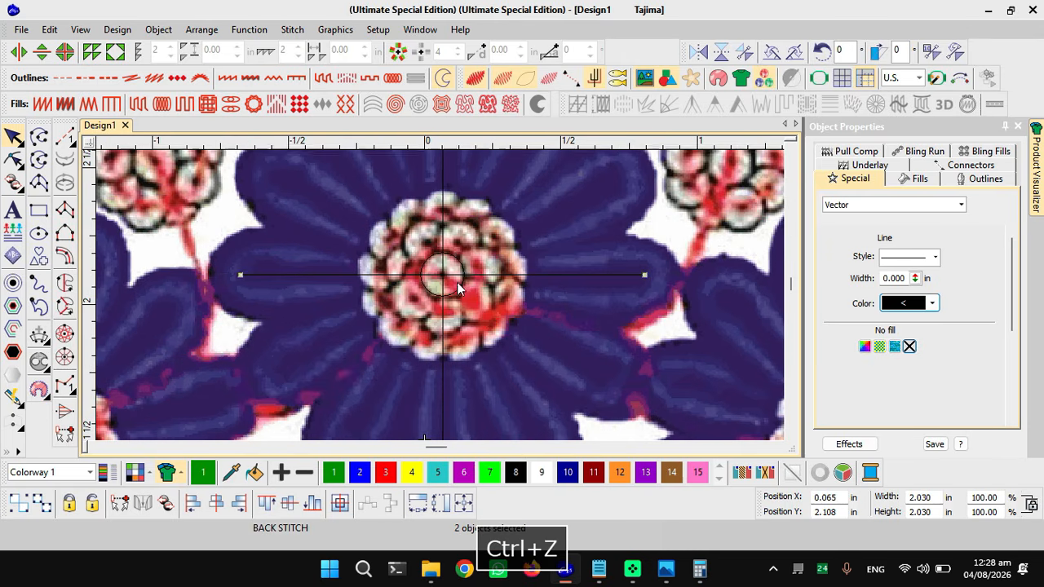
scroll(454, 296, down, 1)
scroll(446, 306, down, 2)
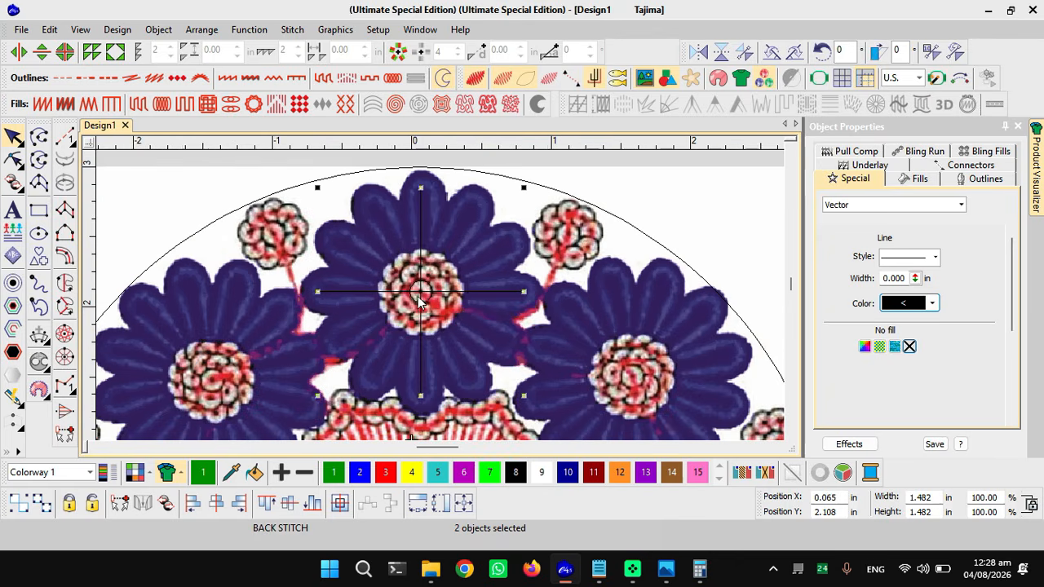
- Try enlarging the selected crosshair and small circle about their common center to about 1.85 in
click(486, 291)
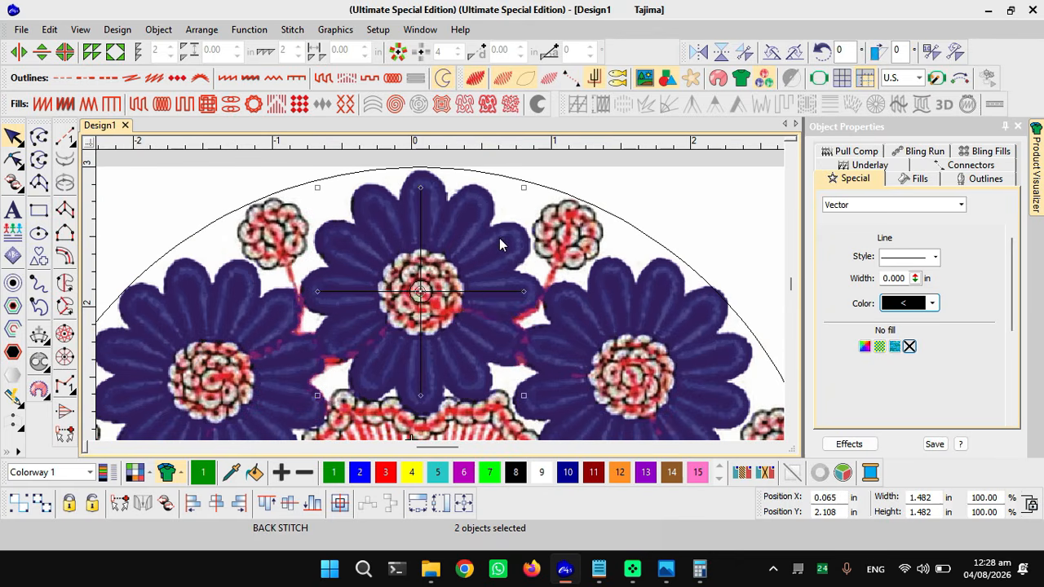
click(482, 291)
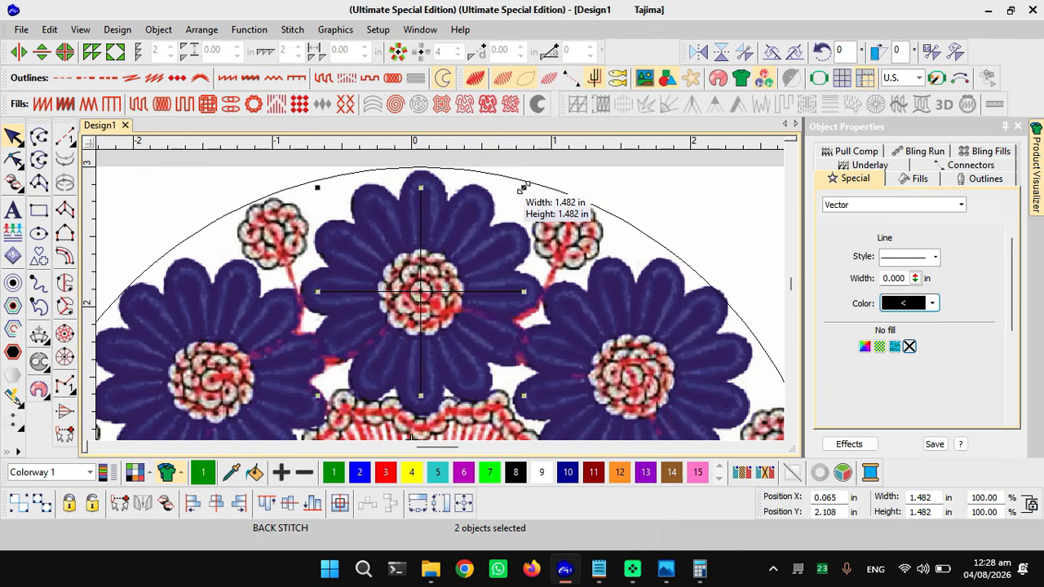
drag(523, 189, 550, 163)
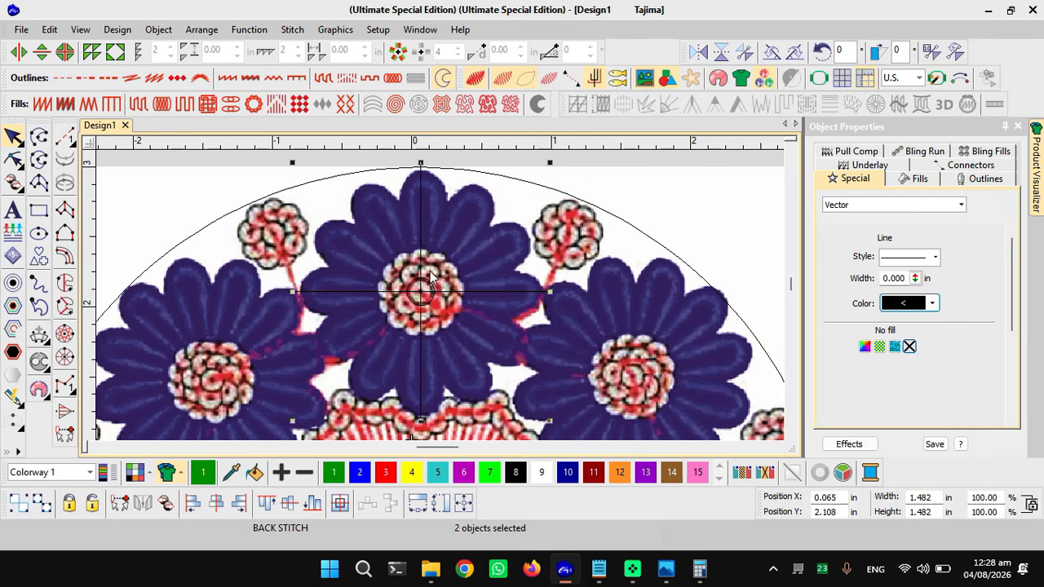
mouse_move(550, 163)
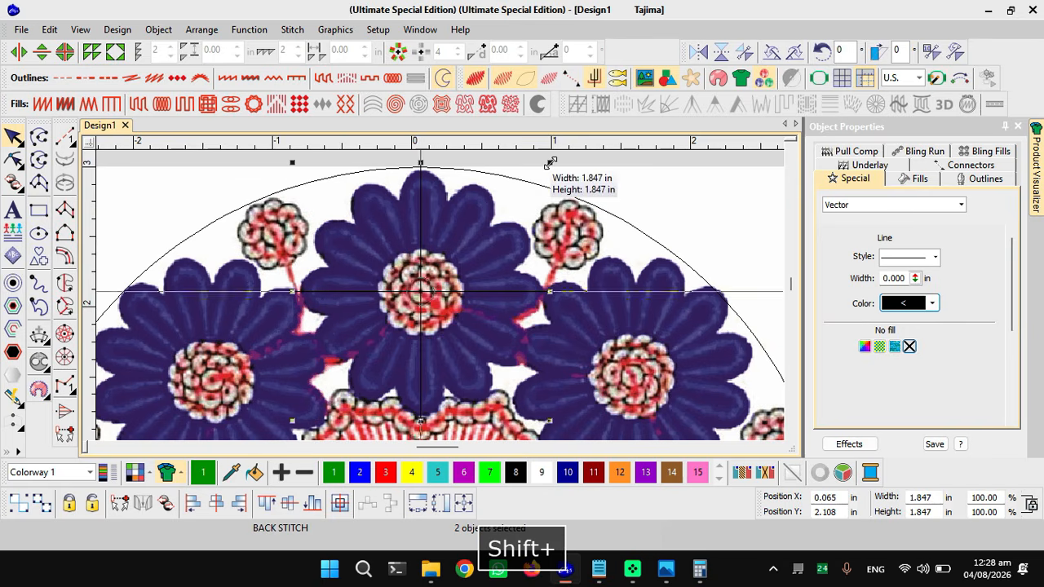
- Undo the latest resizing of the crosshair and circle and the crosshair's trial move
key(ctrl+z)
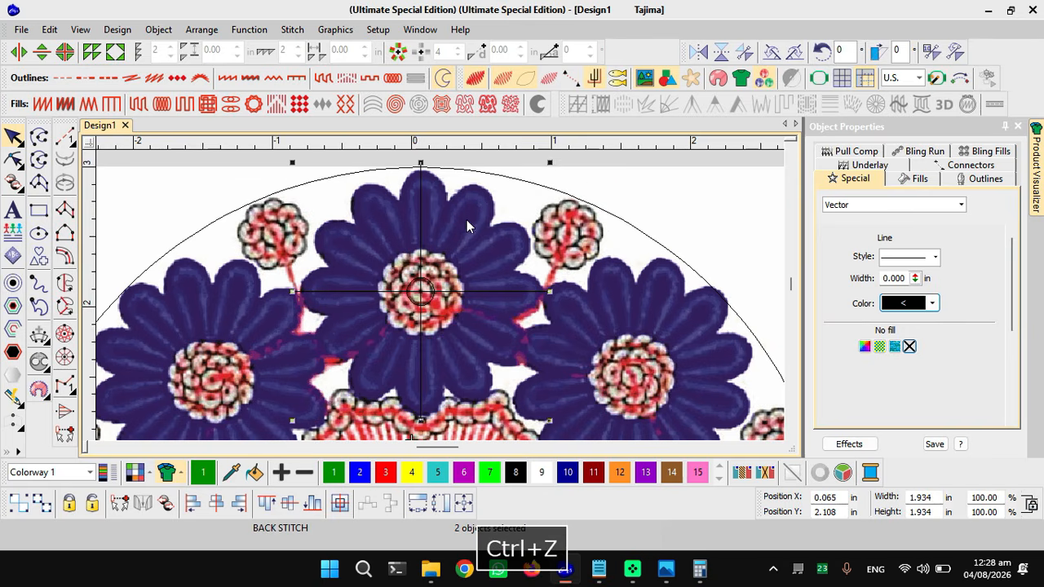
key(ctrl+z)
key(ctrl+z)
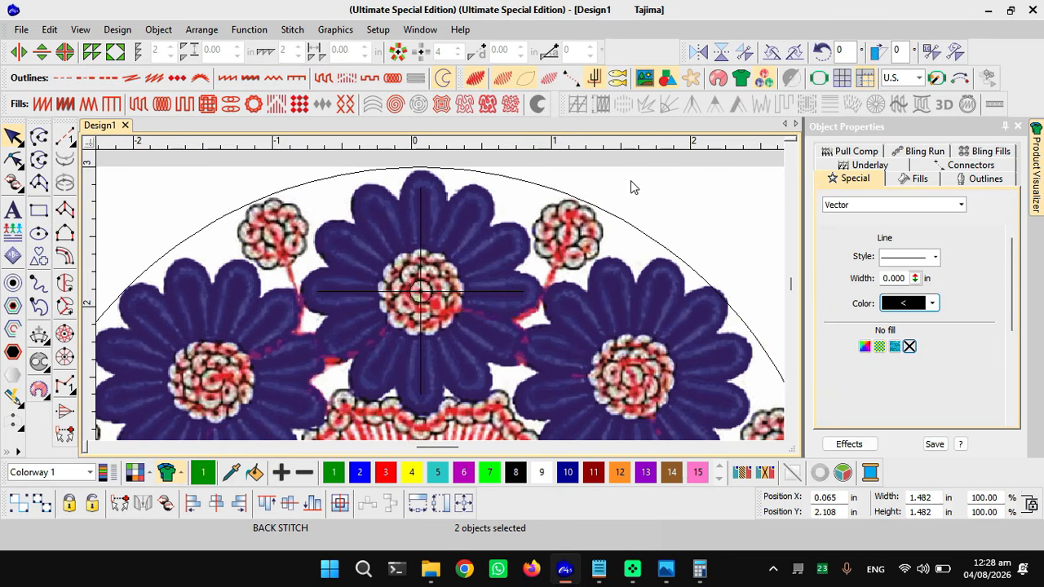
key(ctrl+z)
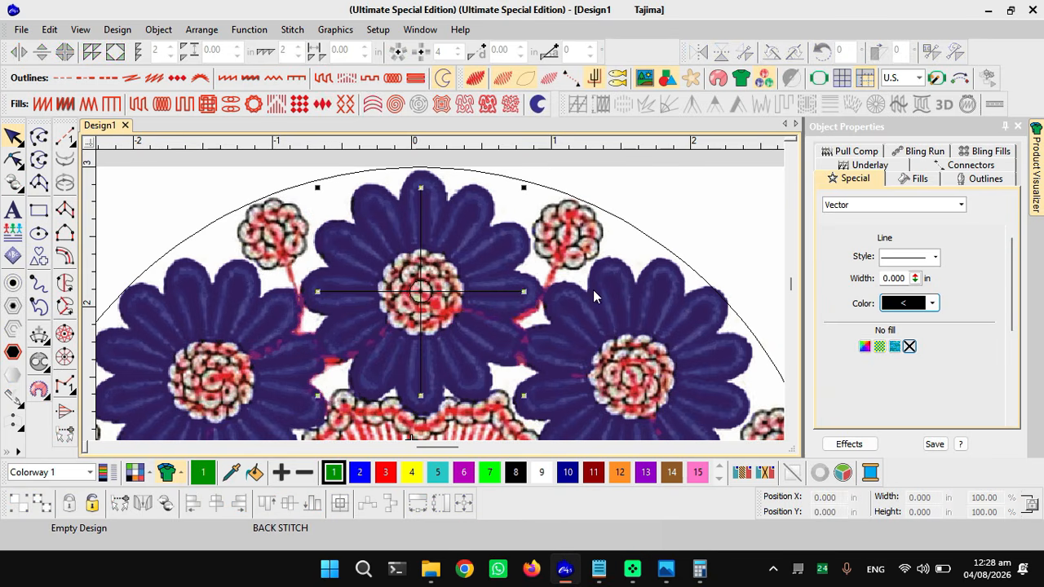
key(ctrl+y)
key(ctrl+z)
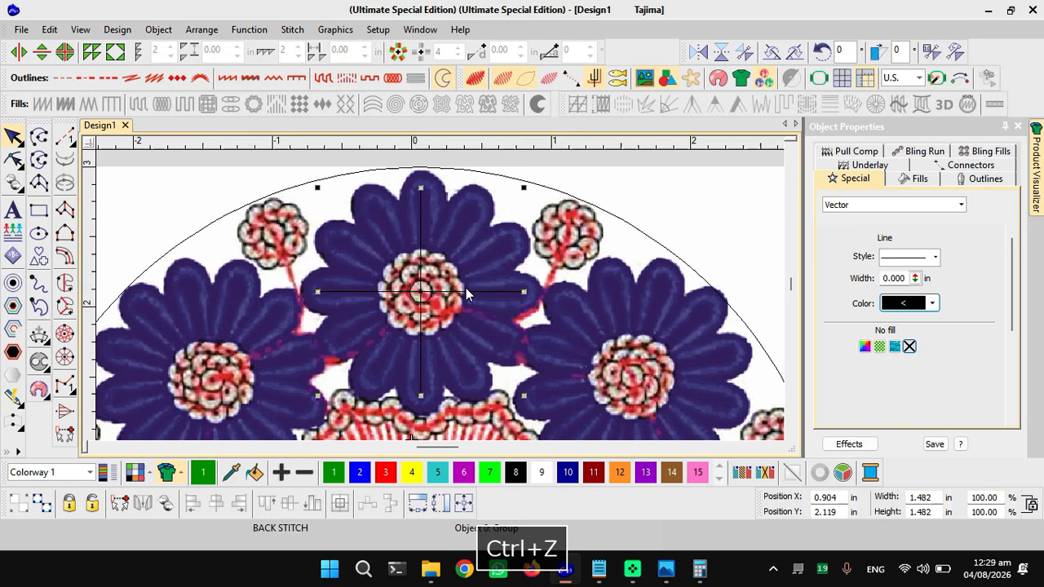
- Enlarge the grouped crosshair in the uppermost purple flower about its center to about 1.98 in, then deselect it
drag(525, 186, 571, 172)
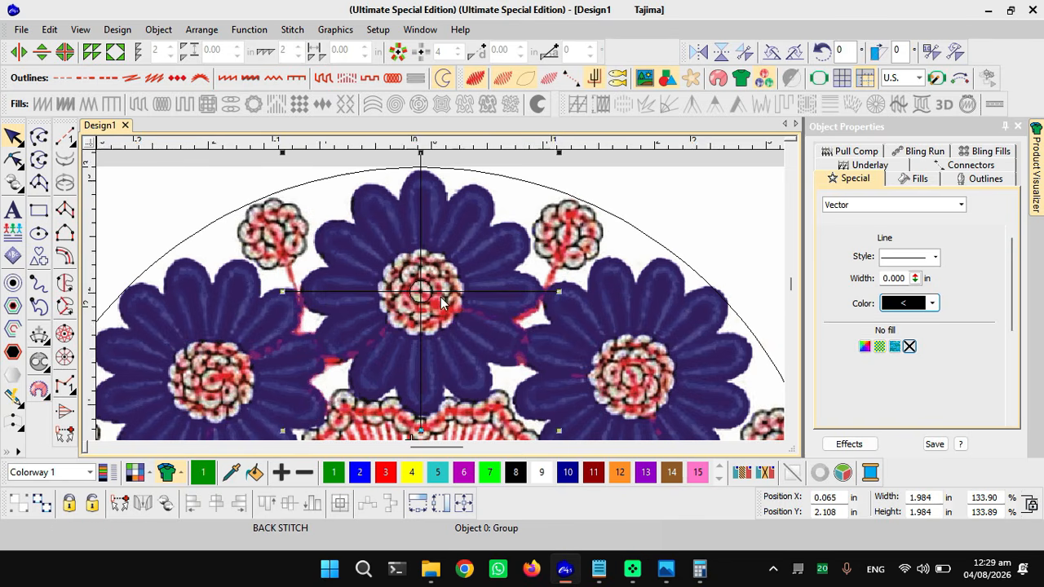
scroll(433, 314, down, 1)
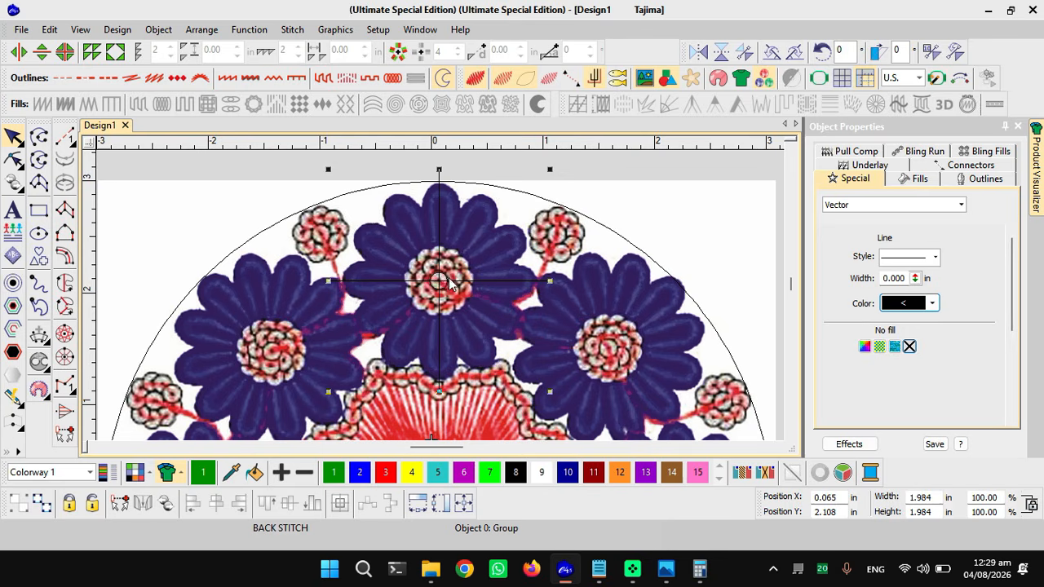
click(617, 195)
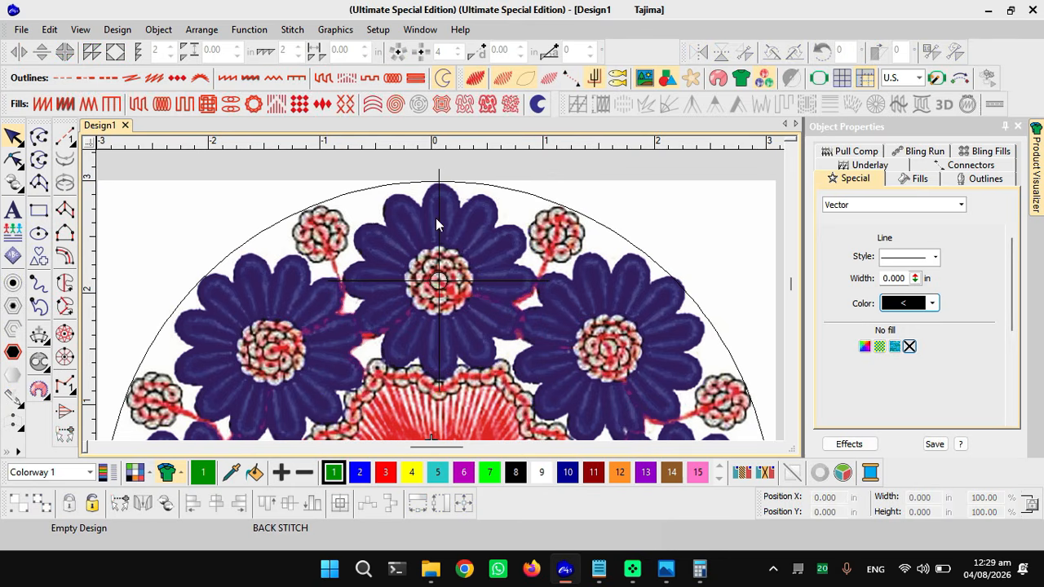
scroll(436, 217, up, 1)
scroll(445, 325, down, 2)
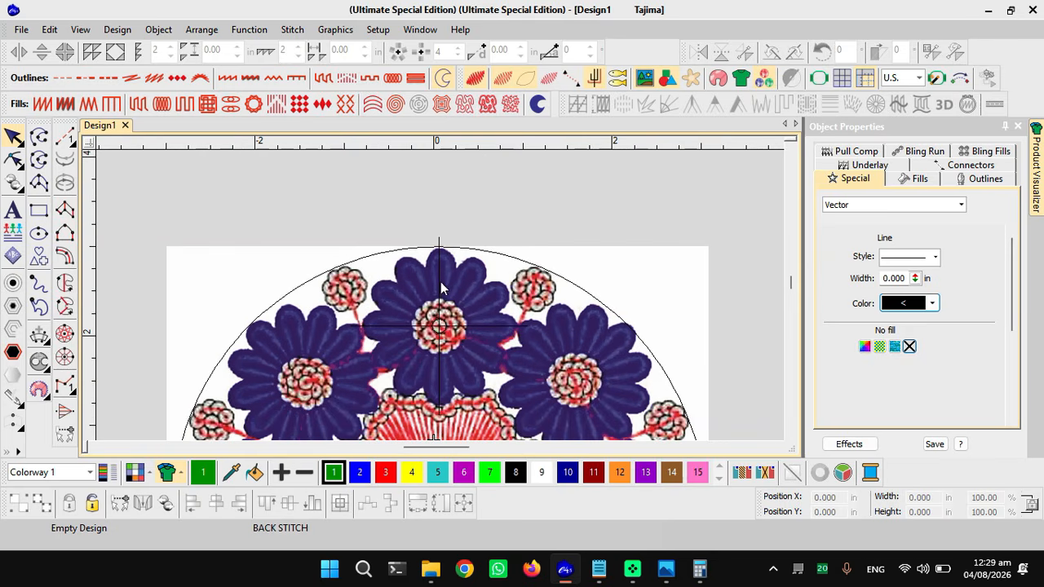
- Ungroup the crosshair in the uppermost purple flower into separate lines
click(439, 277)
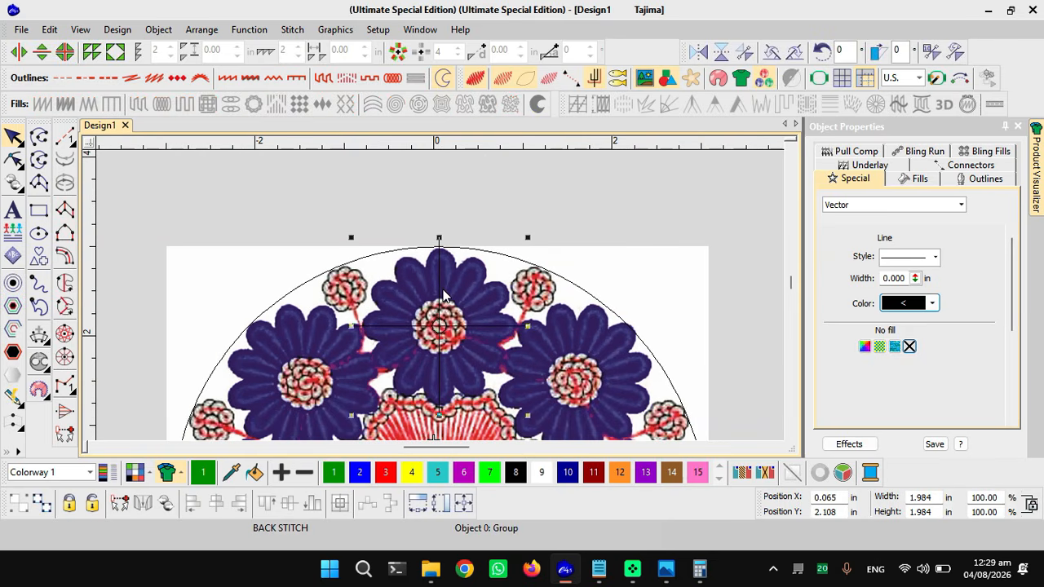
key(ctrl+u)
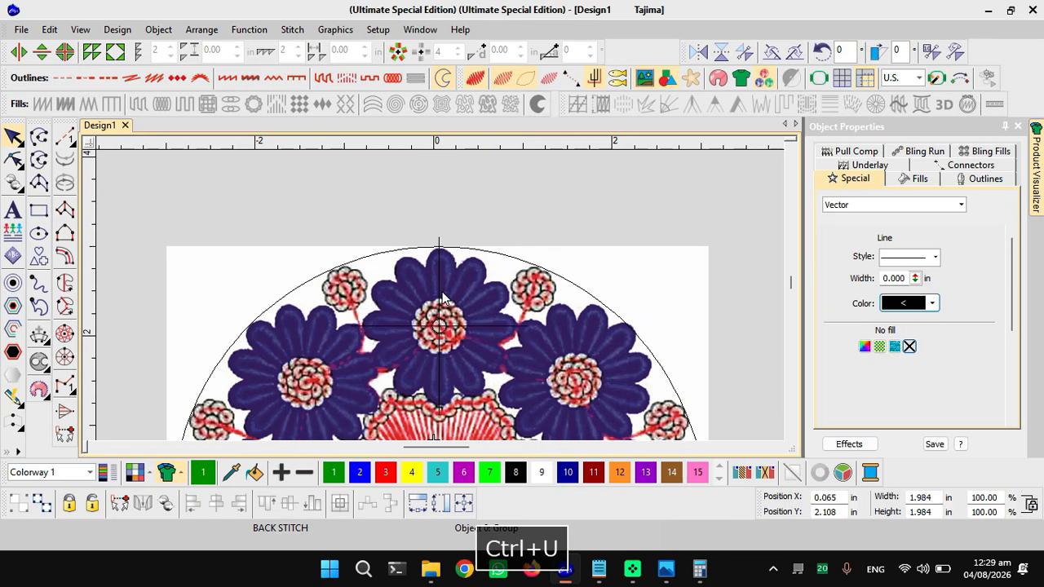
scroll(438, 289, up, 1)
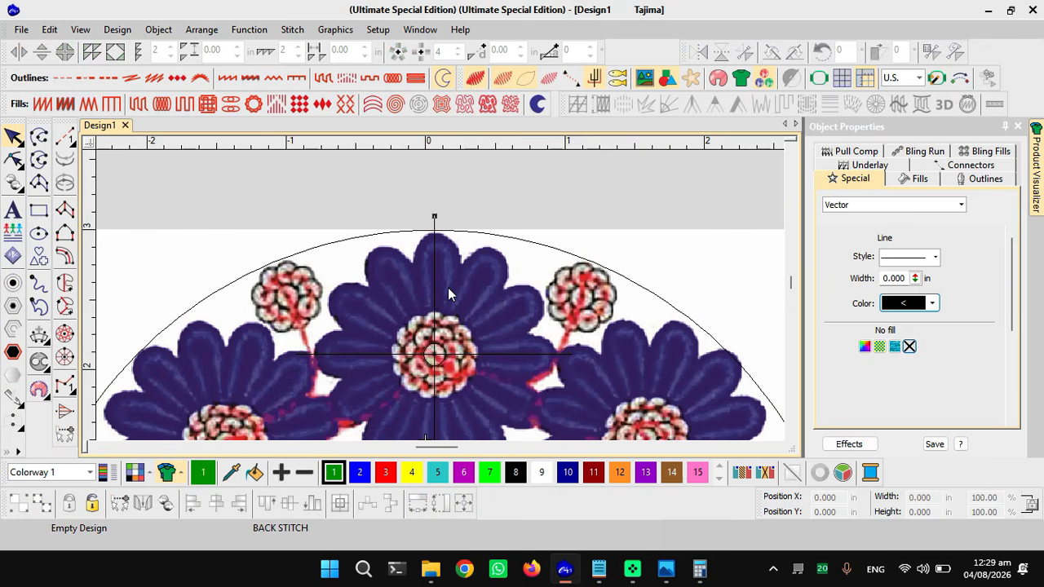
- Duplicate the crosshair's vertical line in place and rotate the copy clockwise by about 15° about its center
key(ctrl+d)
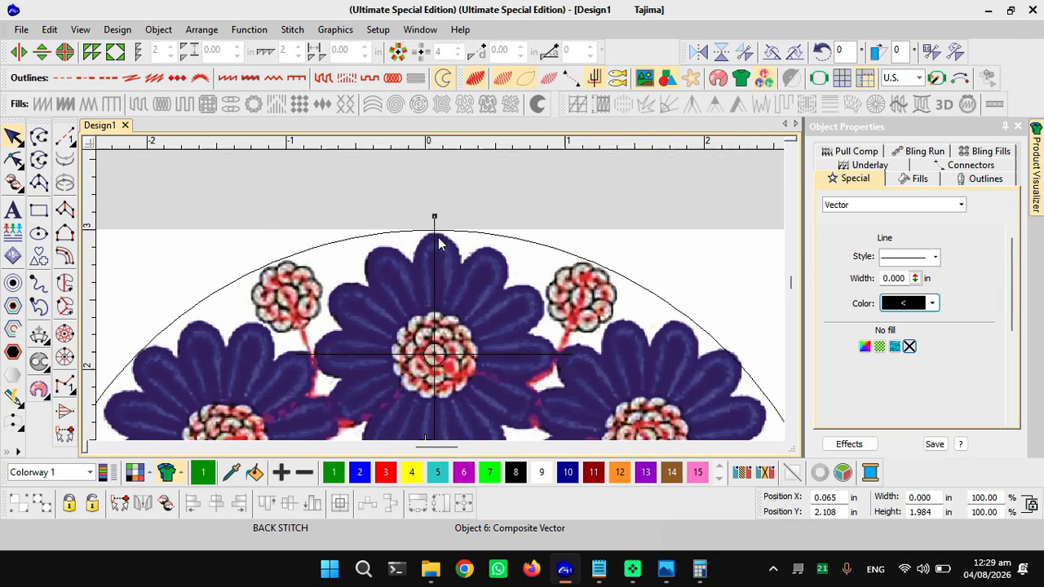
click(794, 53)
scroll(441, 300, down, 1)
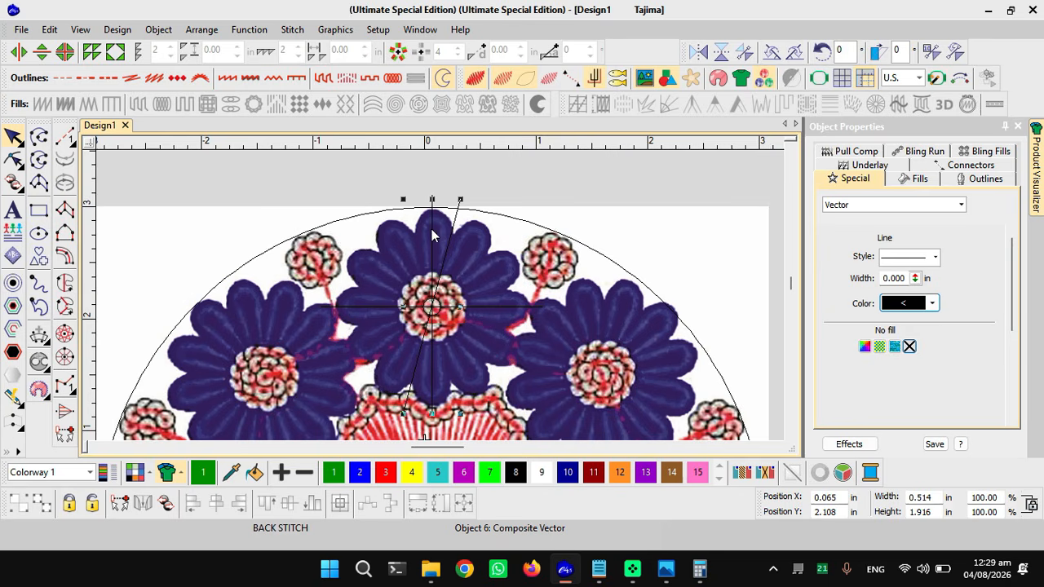
- Measure the top petal's width in inches between the gaps on its two sides
scroll(432, 241, up, 1)
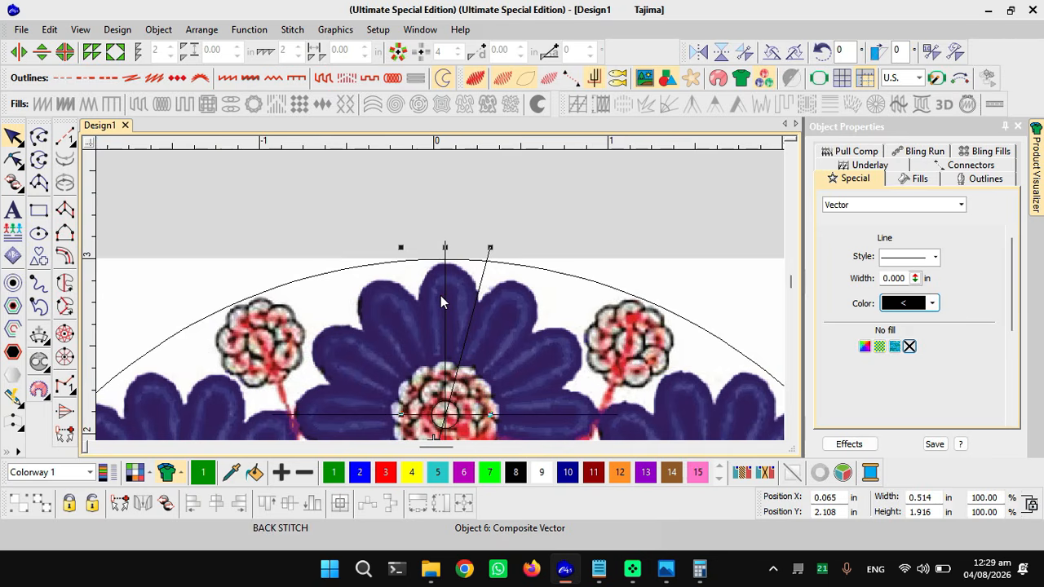
scroll(454, 321, up, 1)
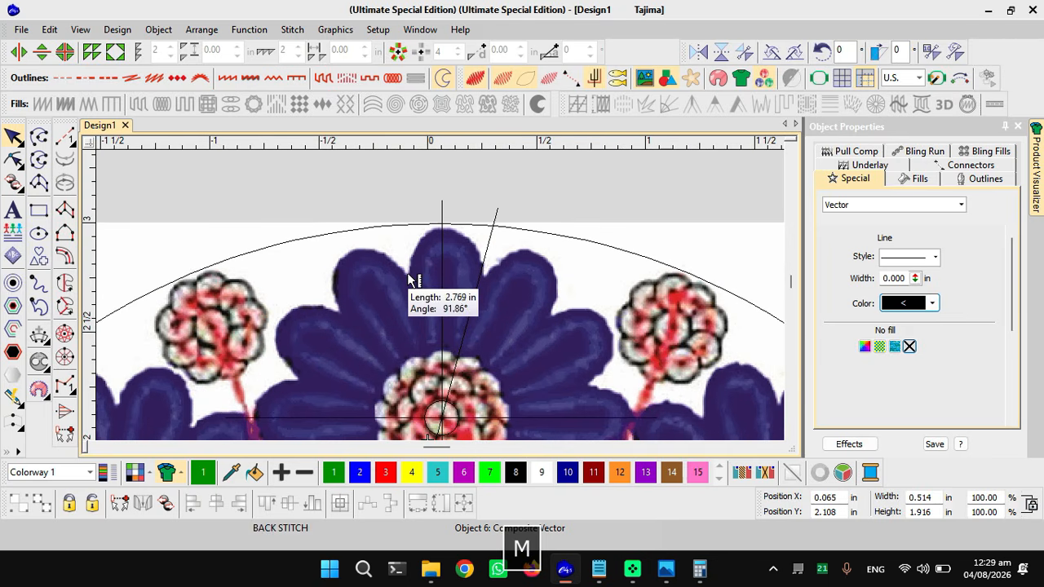
click(406, 274)
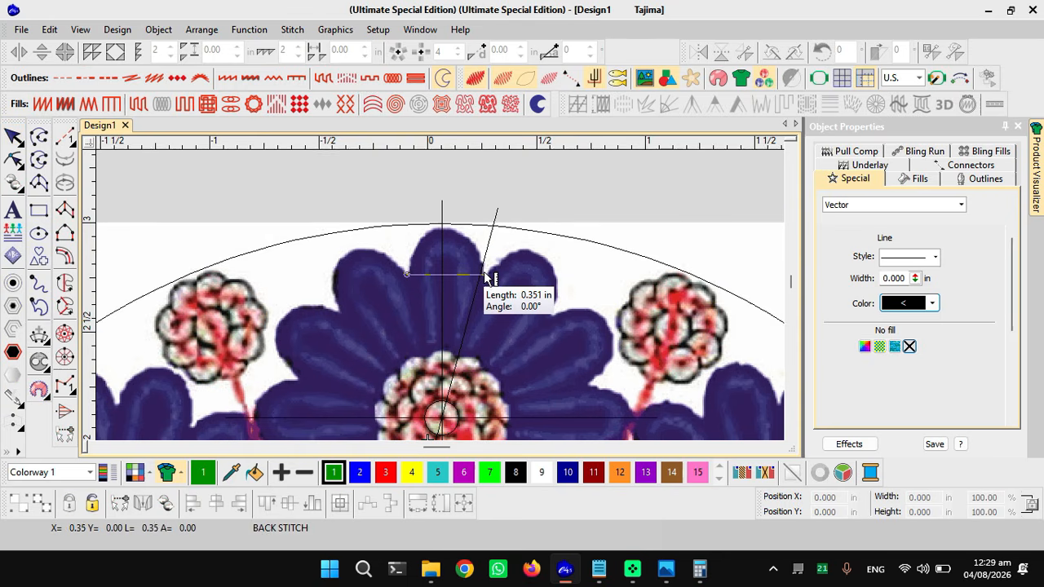
key(Escape)
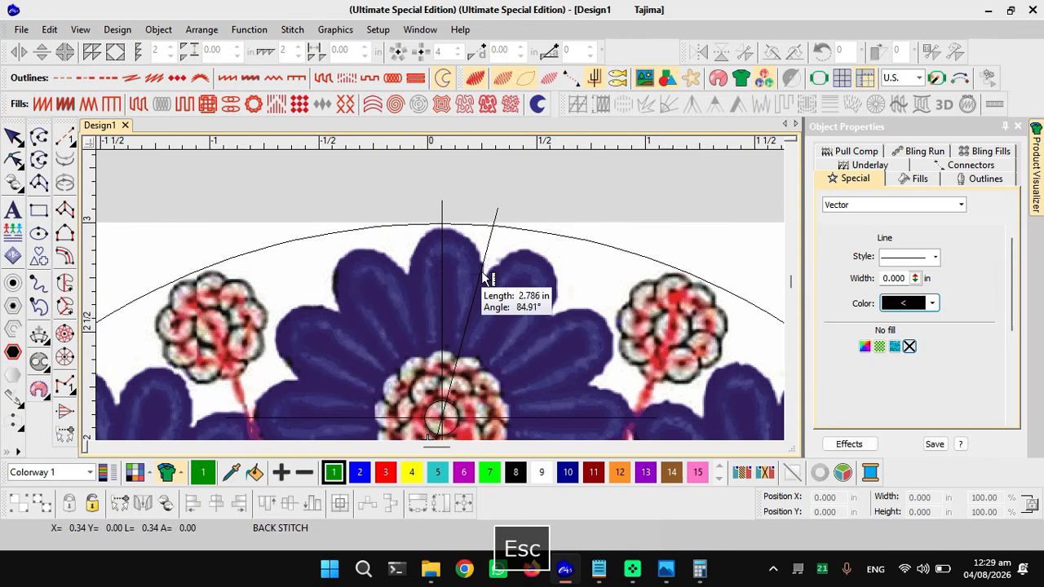
- Switch the design's measurement units from U.S. to Metric
click(916, 79)
click(897, 106)
click(893, 79)
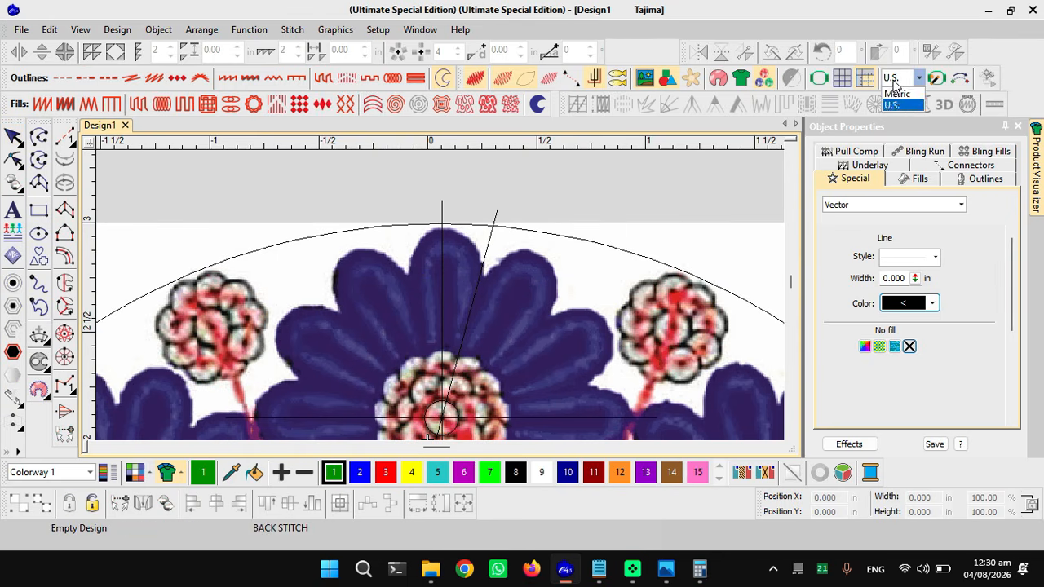
click(897, 94)
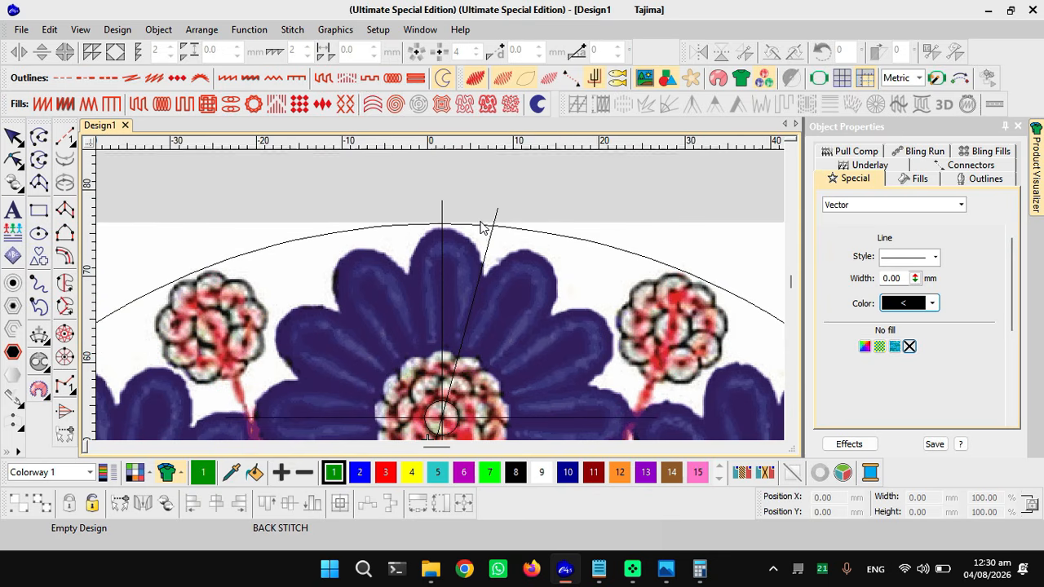
- Measure across the top petal of the uppermost purple flower in millimetres and check the slanted guide line against the petals
key(m)
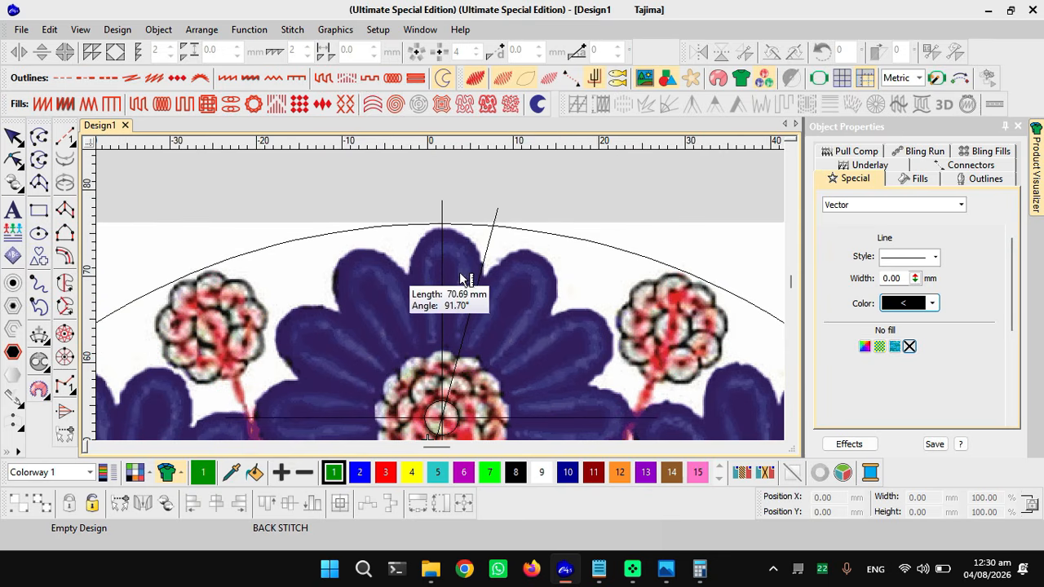
drag(406, 272, 485, 271)
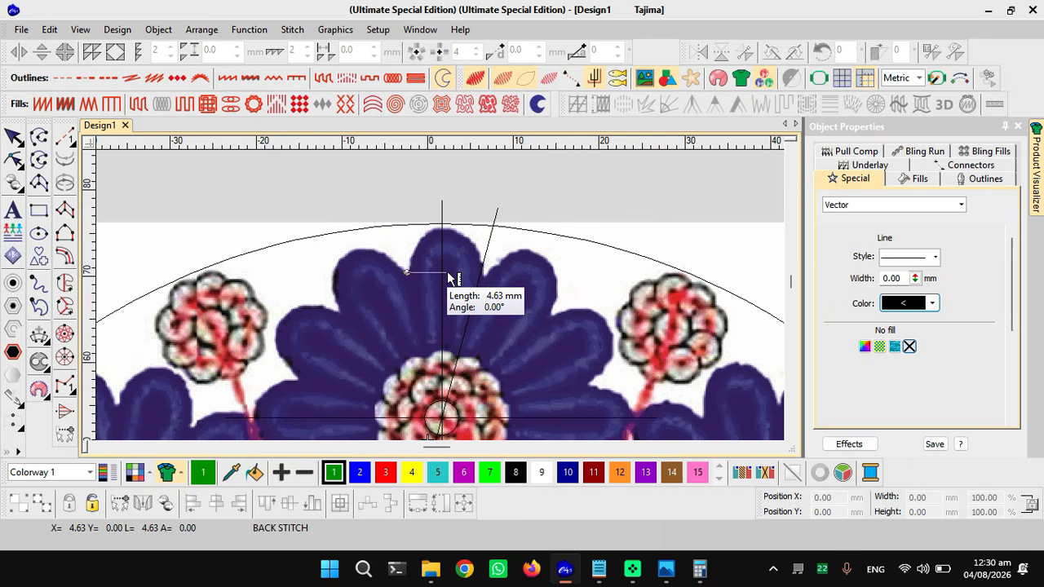
key(Escape)
scroll(440, 298, down, 2)
scroll(444, 304, down, 2)
scroll(444, 294, up, 3)
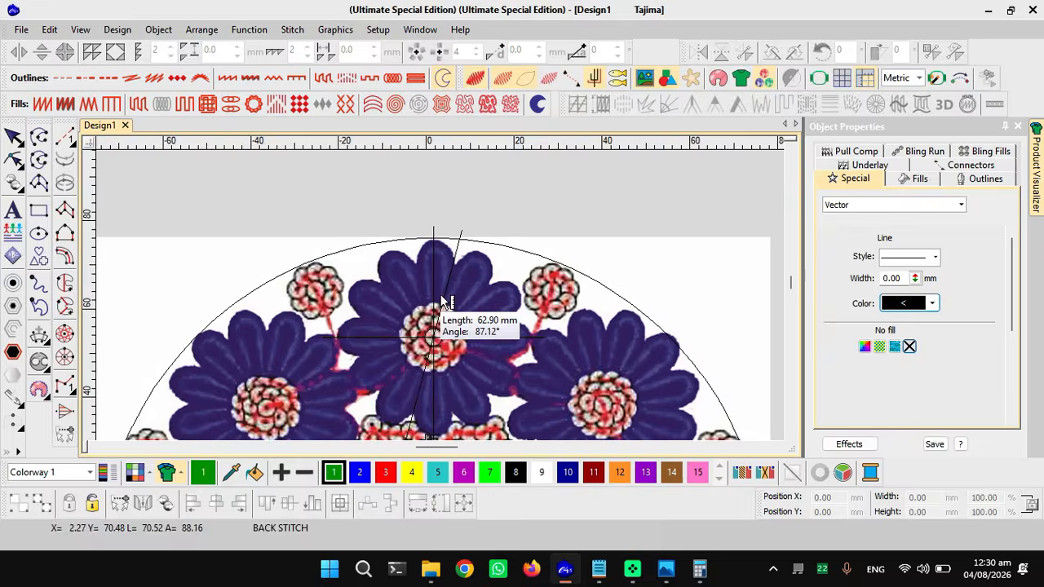
scroll(444, 293, down, 2)
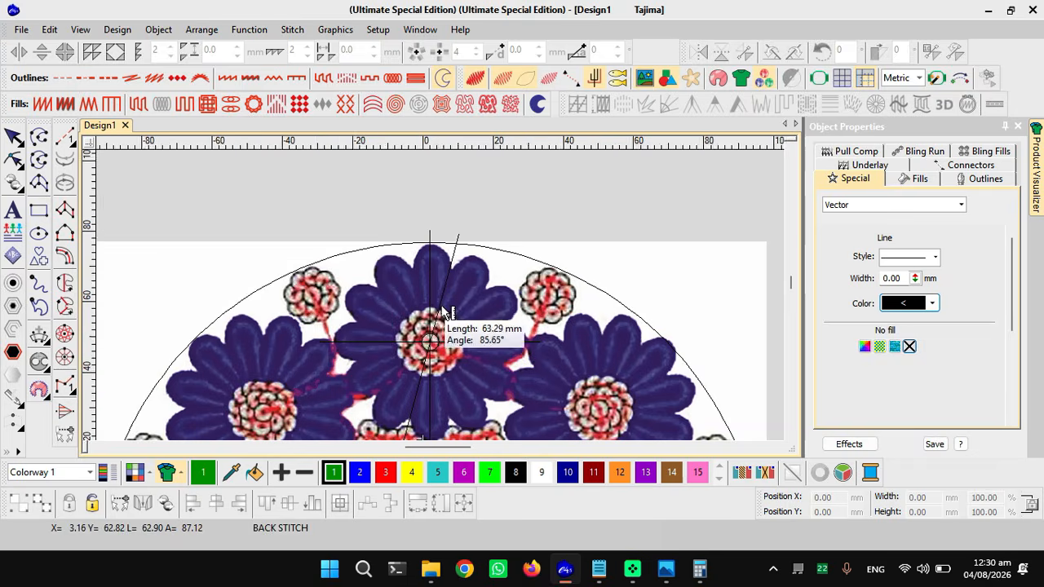
scroll(447, 314, down, 1)
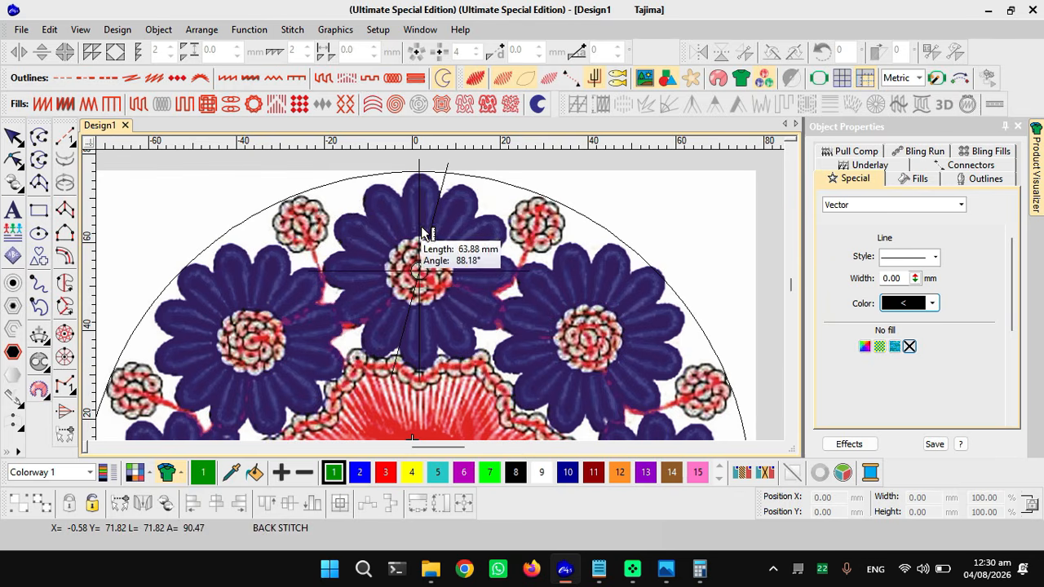
- Switch to Calculator, divide 360 by 12 to get the petal spacing angle, and return to the design
click(698, 568)
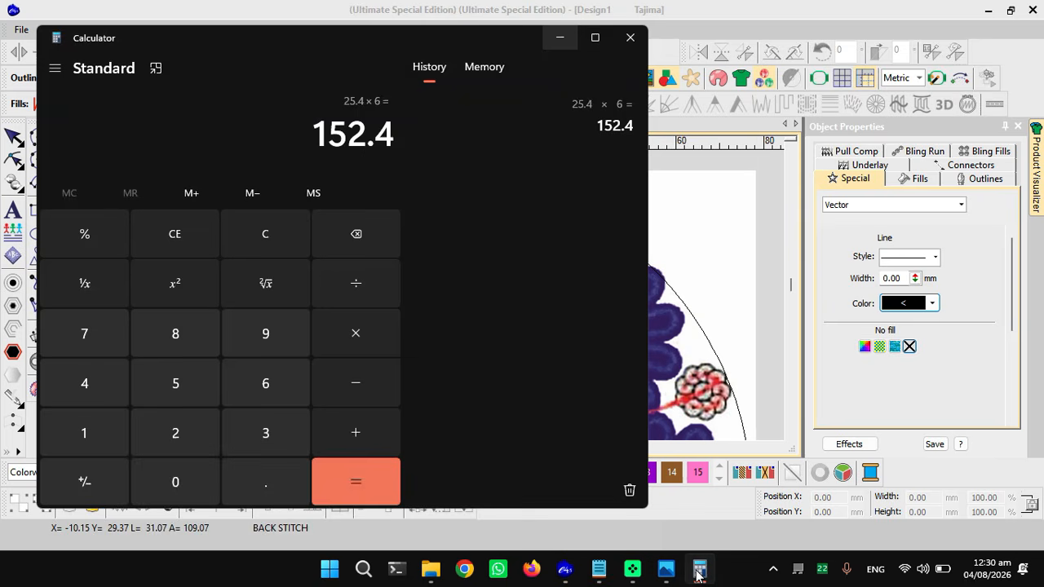
click(262, 238)
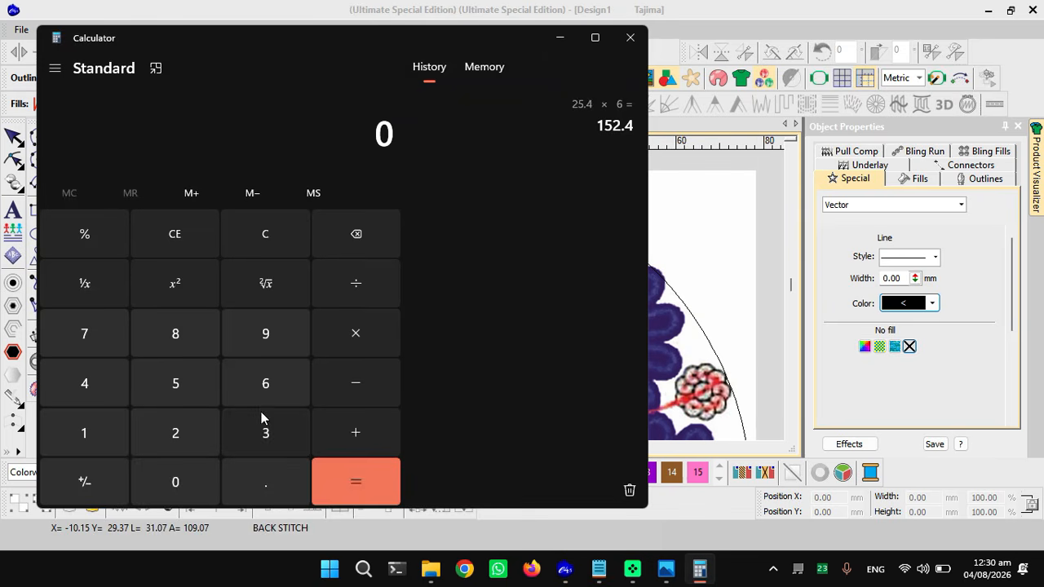
click(258, 437)
click(267, 389)
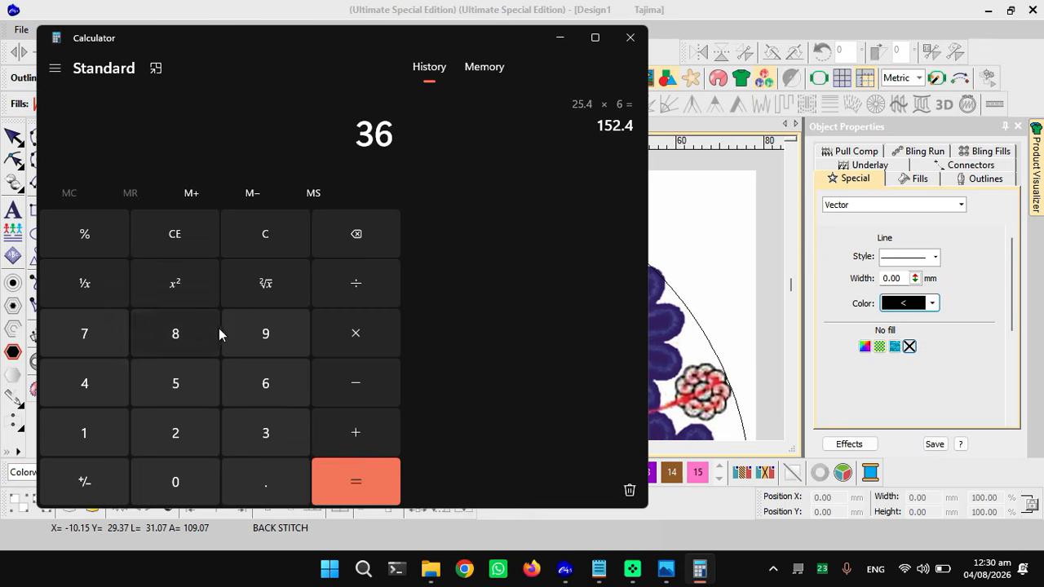
click(217, 471)
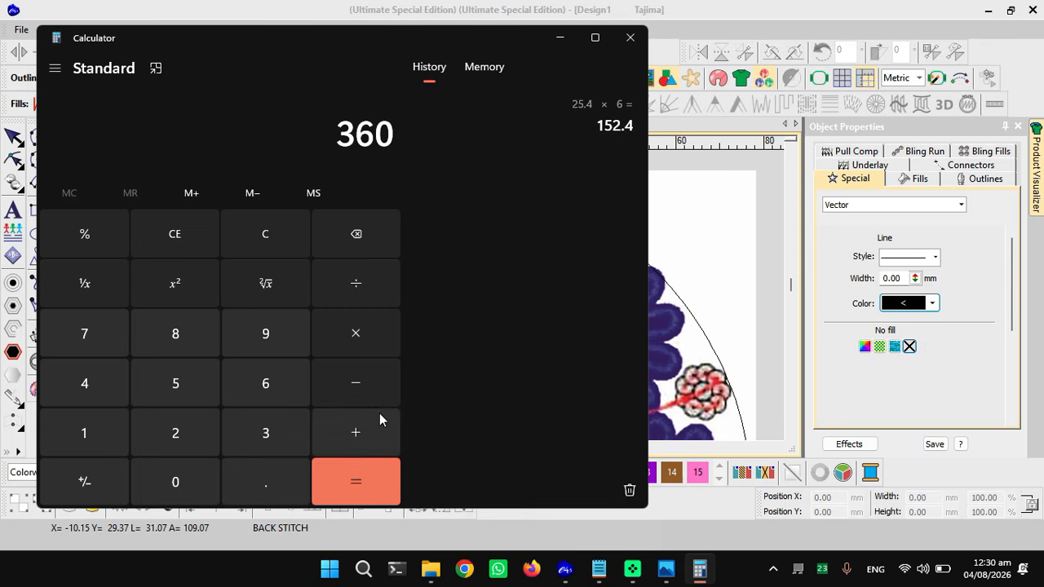
click(355, 285)
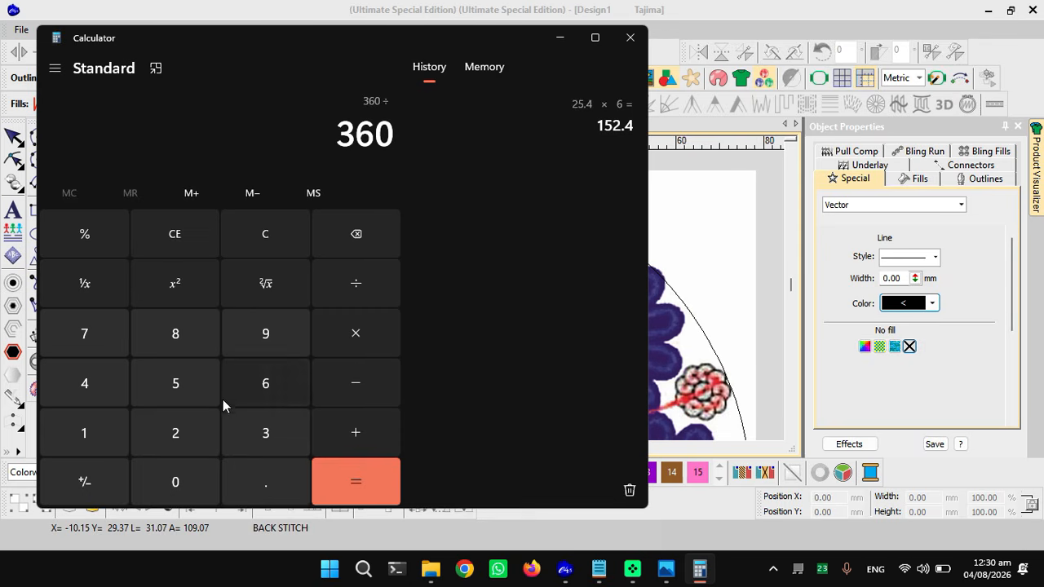
click(97, 433)
click(184, 433)
click(353, 481)
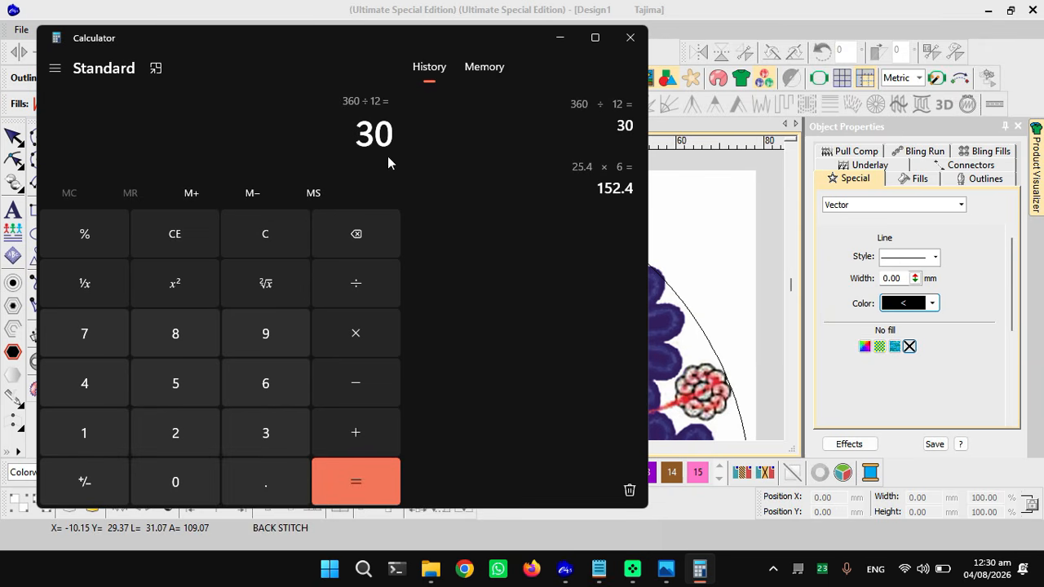
click(357, 134)
click(560, 37)
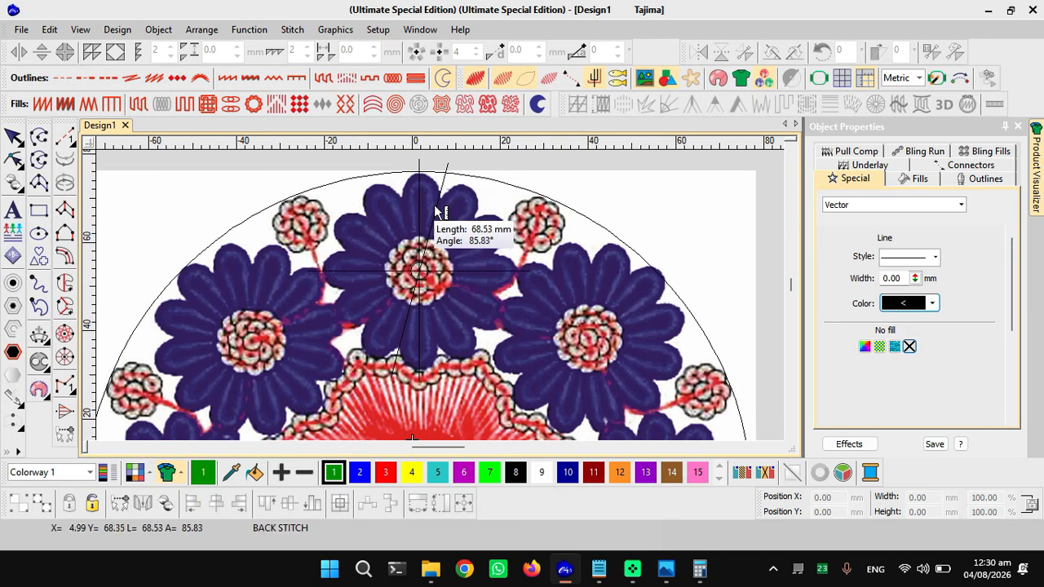
- Duplicate the slanted guide line in place and mirror the copy horizontally to bound the top petal's other side
scroll(447, 287, up, 2)
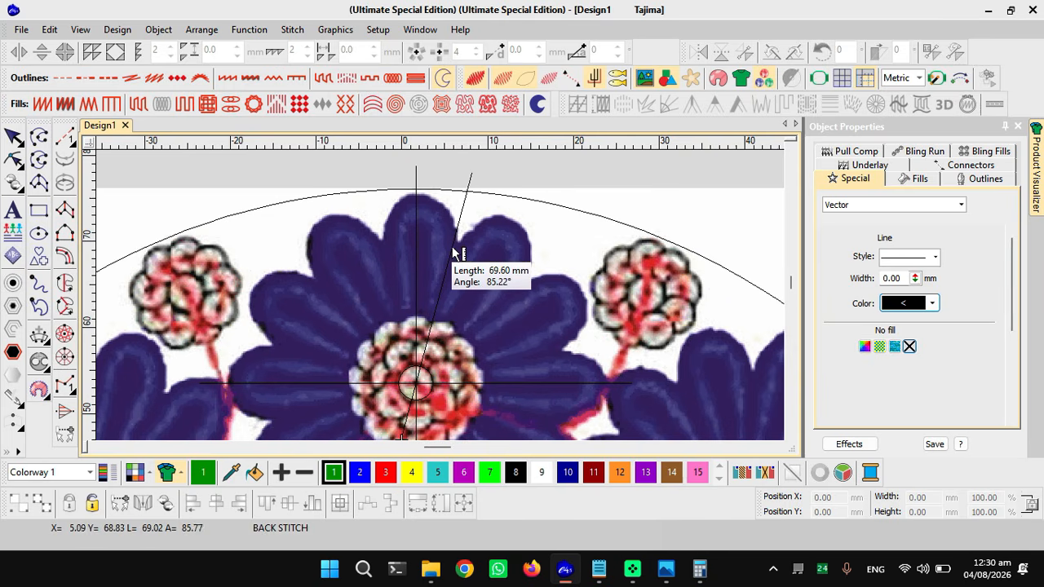
click(453, 249)
key(Escape)
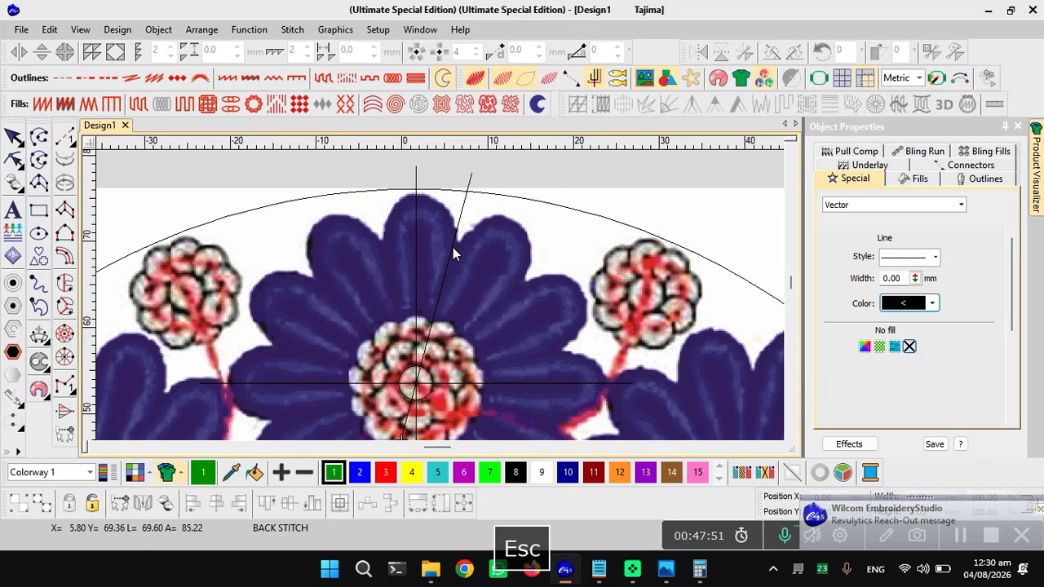
key(ctrl+d)
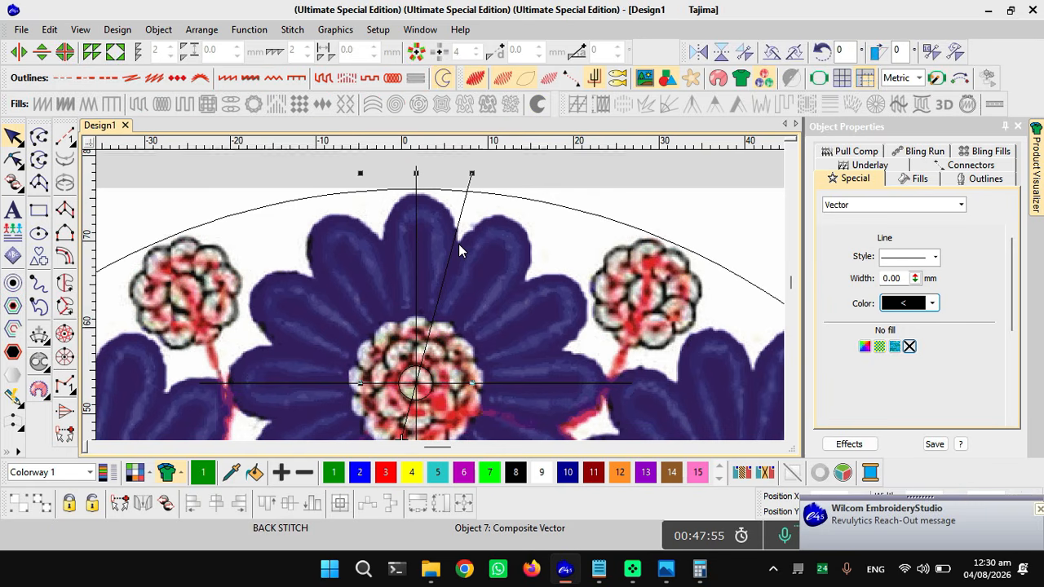
click(695, 52)
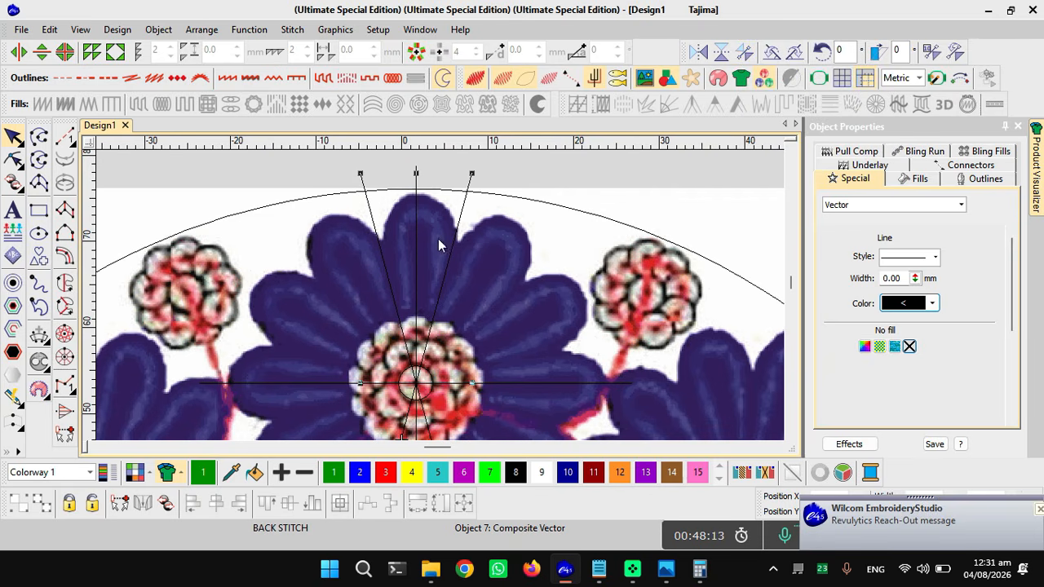
scroll(424, 392, down, 1)
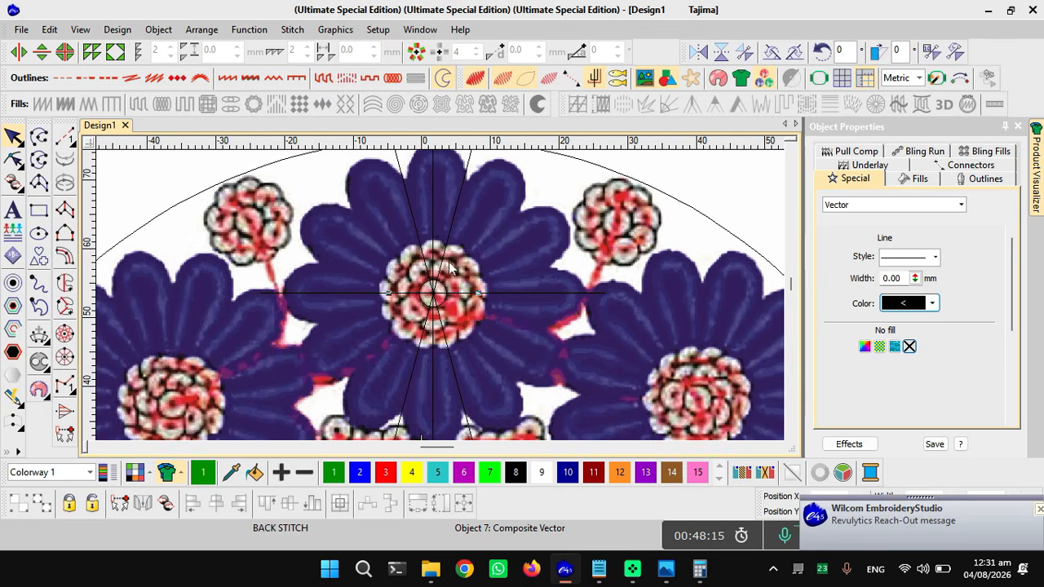
scroll(453, 268, up, 1)
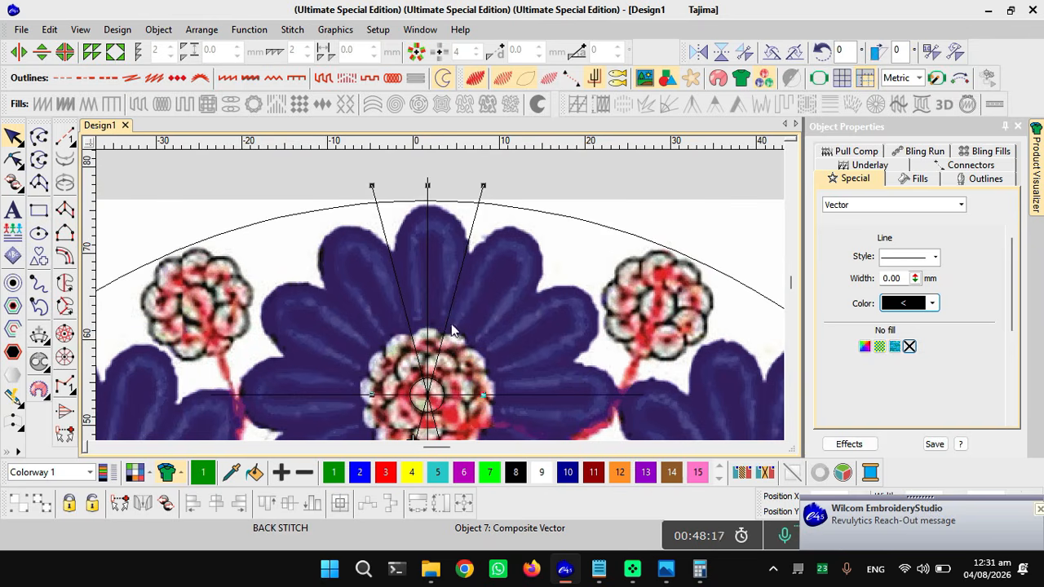
scroll(455, 330, down, 2)
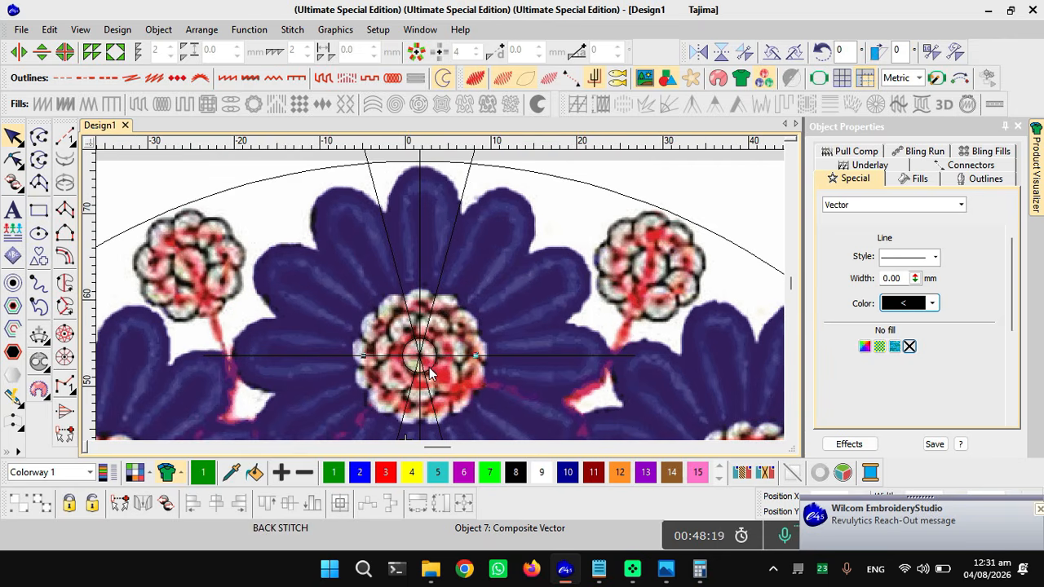
scroll(443, 305, down, 1)
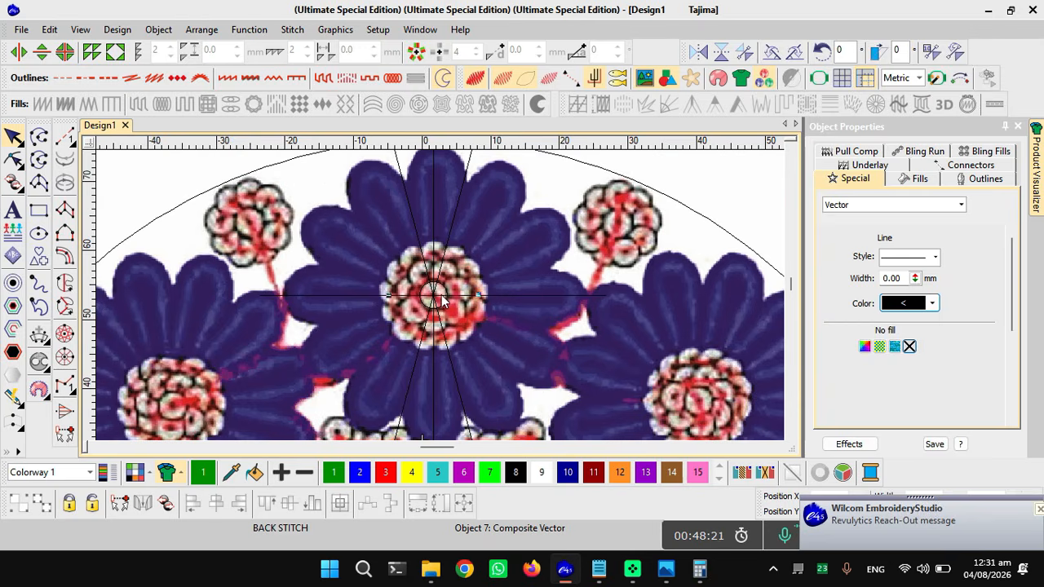
- Select the small circle and the four guide lines of the uppermost flower together and nudge them sideways to X 2.08 mm
scroll(443, 301, down, 1)
scroll(412, 271, down, 1)
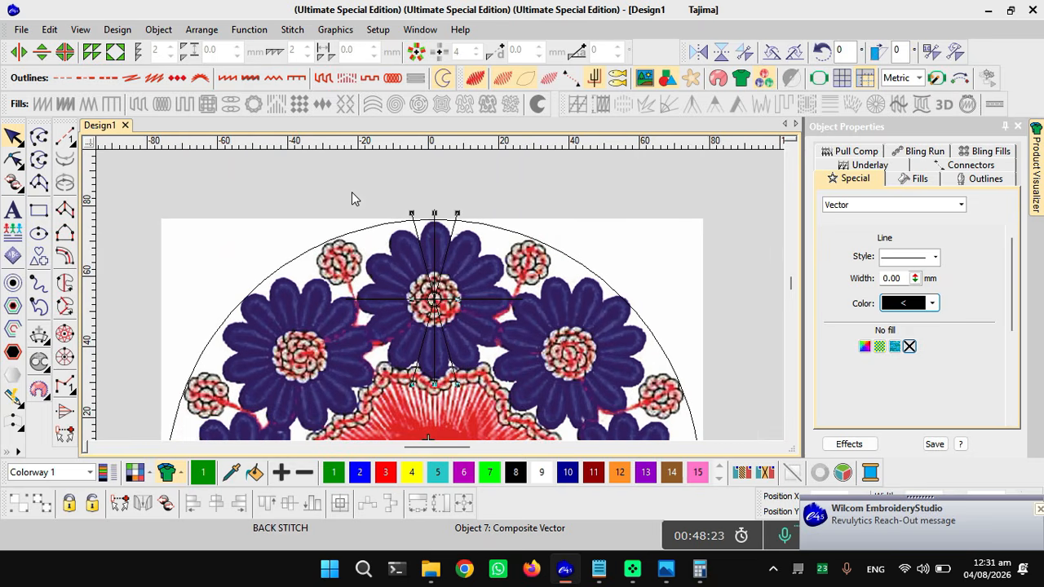
drag(327, 168, 445, 250)
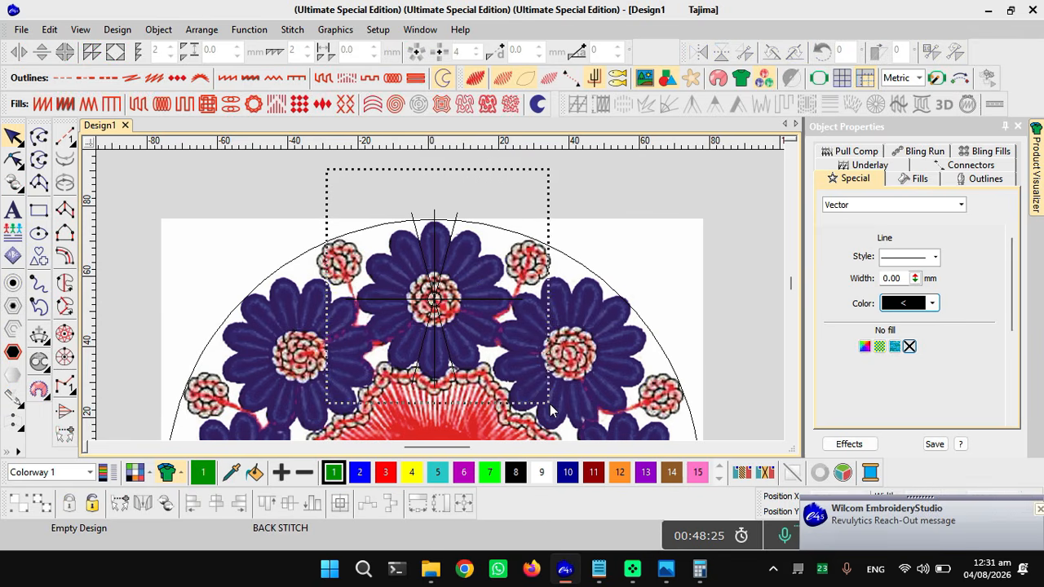
drag(548, 394, 549, 395)
scroll(435, 278, up, 3)
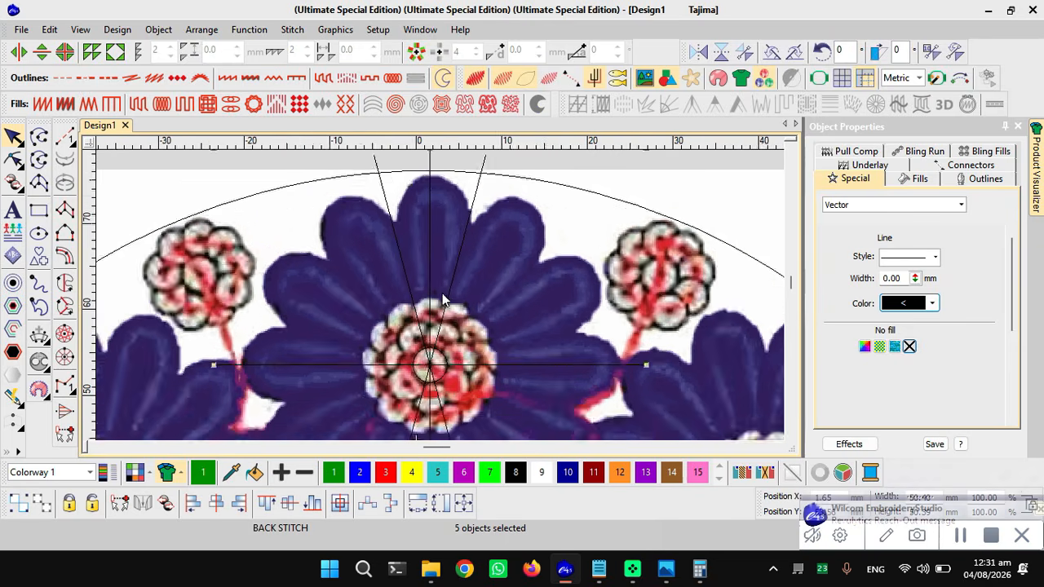
key(Right)
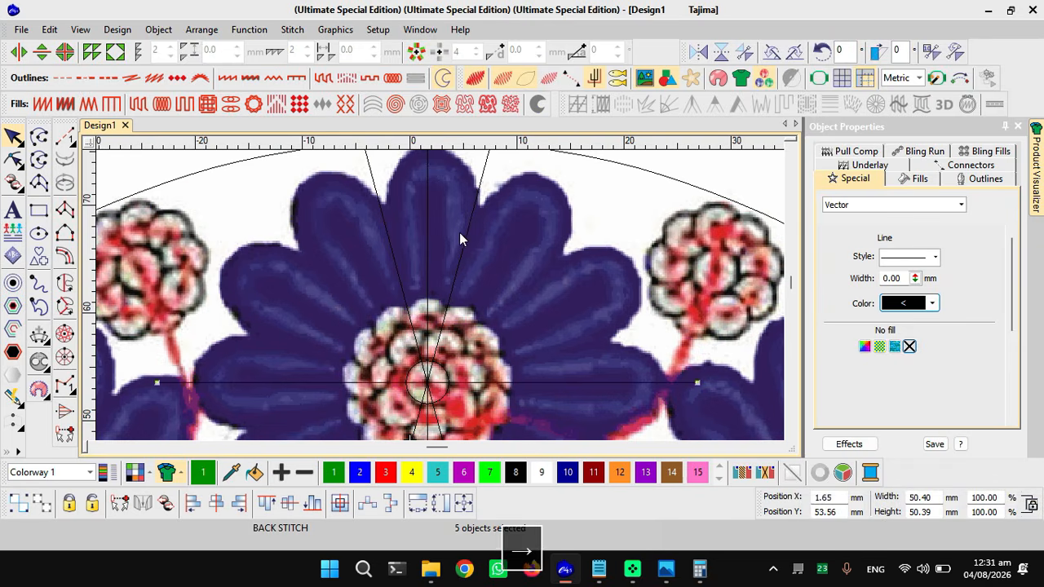
key(Right)
key(Right)
key(Right)
key(Right)
key(Right)
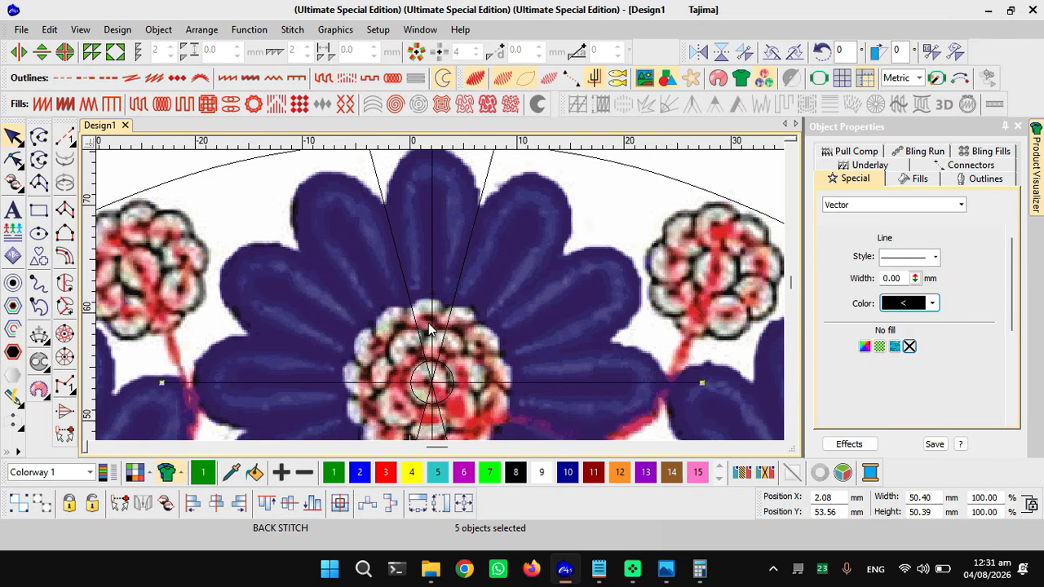
scroll(430, 329, down, 1)
scroll(439, 312, down, 1)
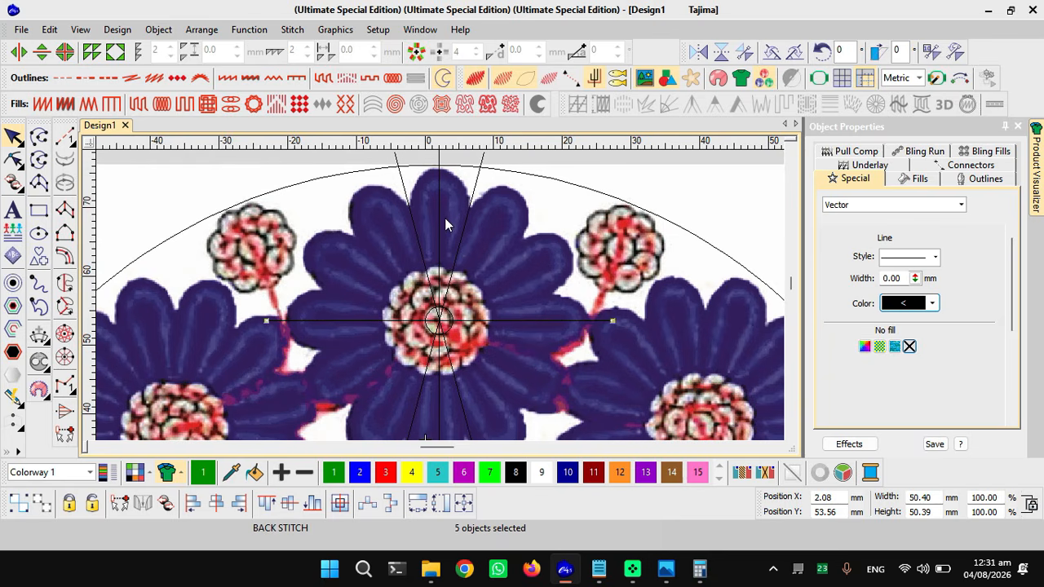
scroll(432, 277, up, 1)
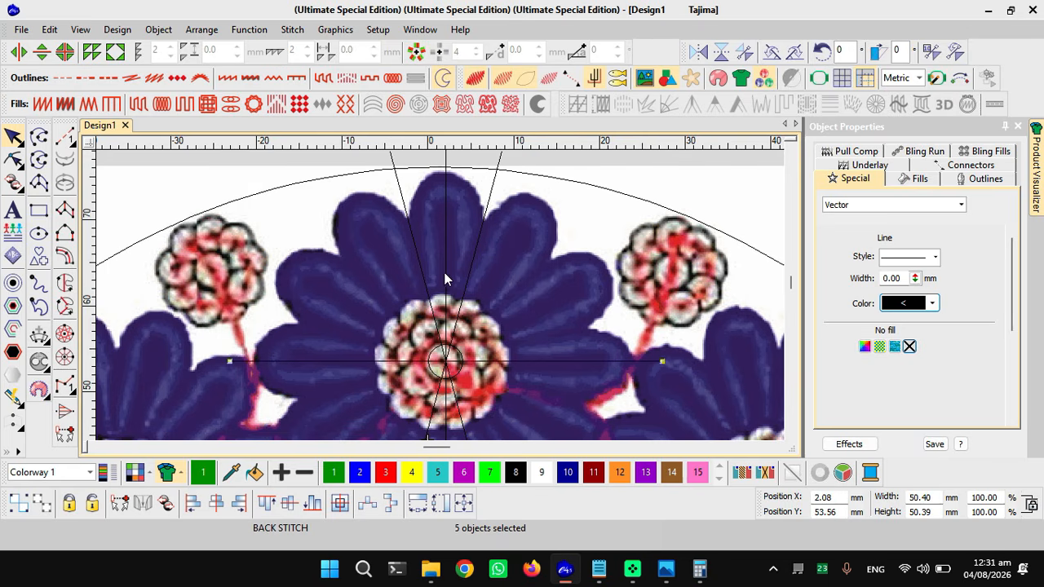
- Align the slanted guide lines with each other, and the small circle with the horizontal guide line, on the flower's centre
click(458, 356)
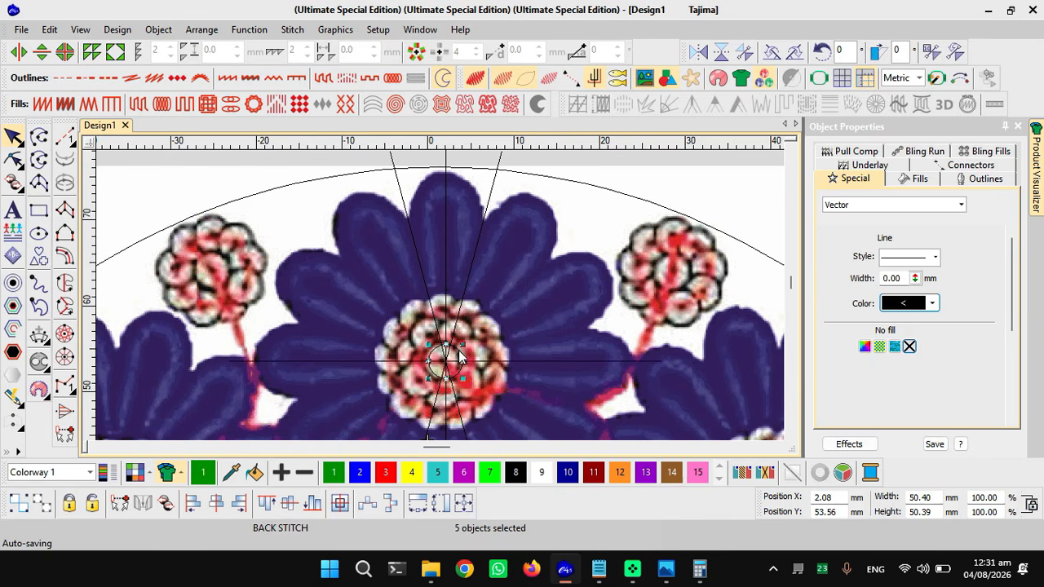
key(ctrl+w)
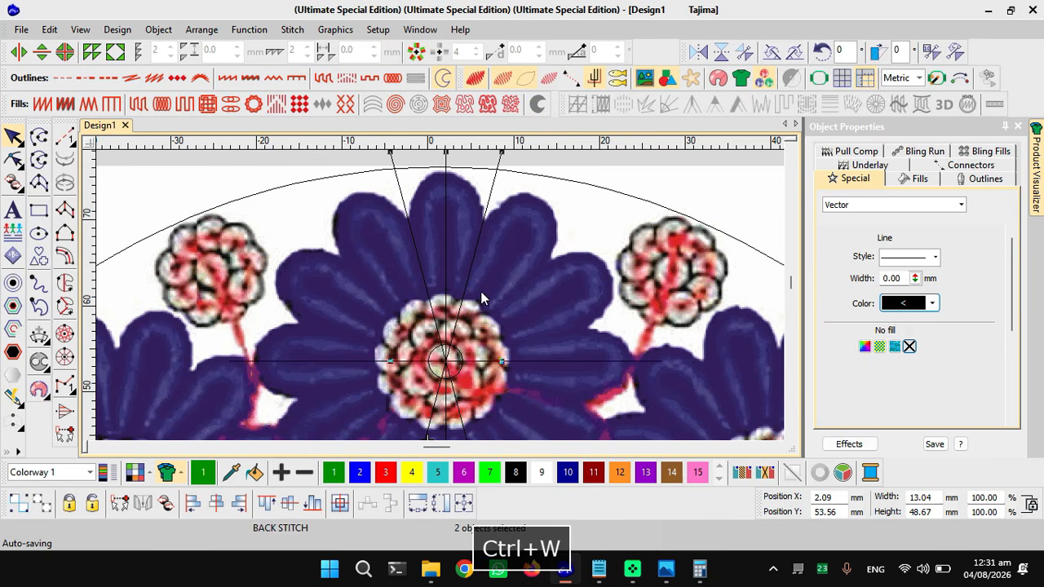
key(shift+w)
key(Escape)
click(460, 356)
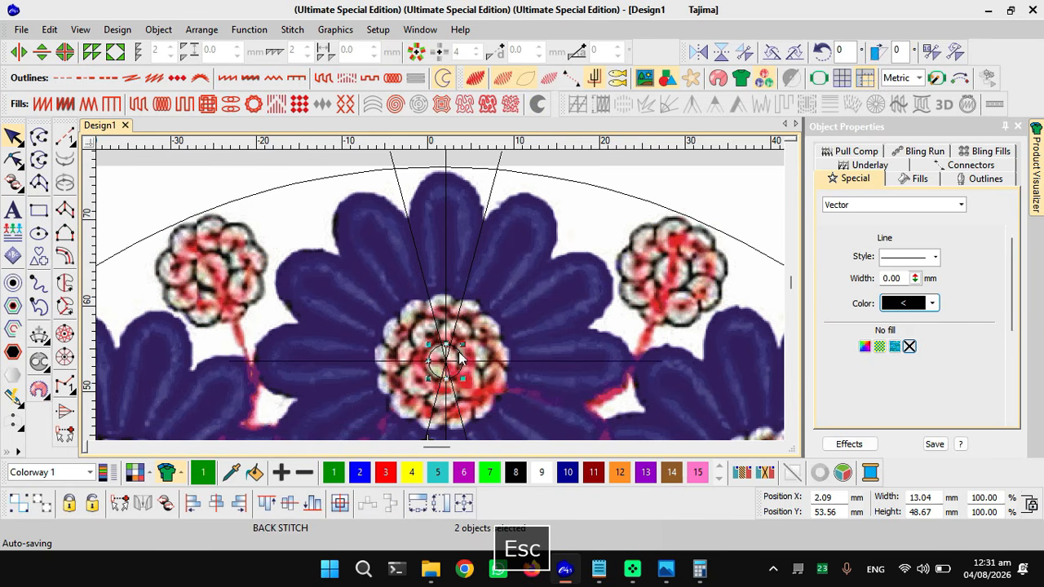
key(ctrl+w)
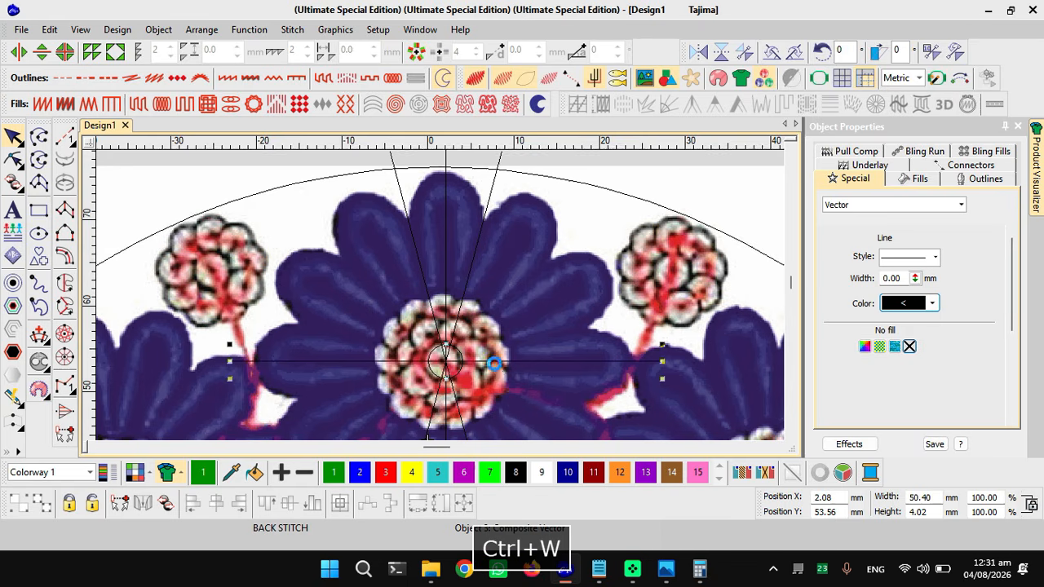
key(shift+w)
scroll(459, 357, up, 3)
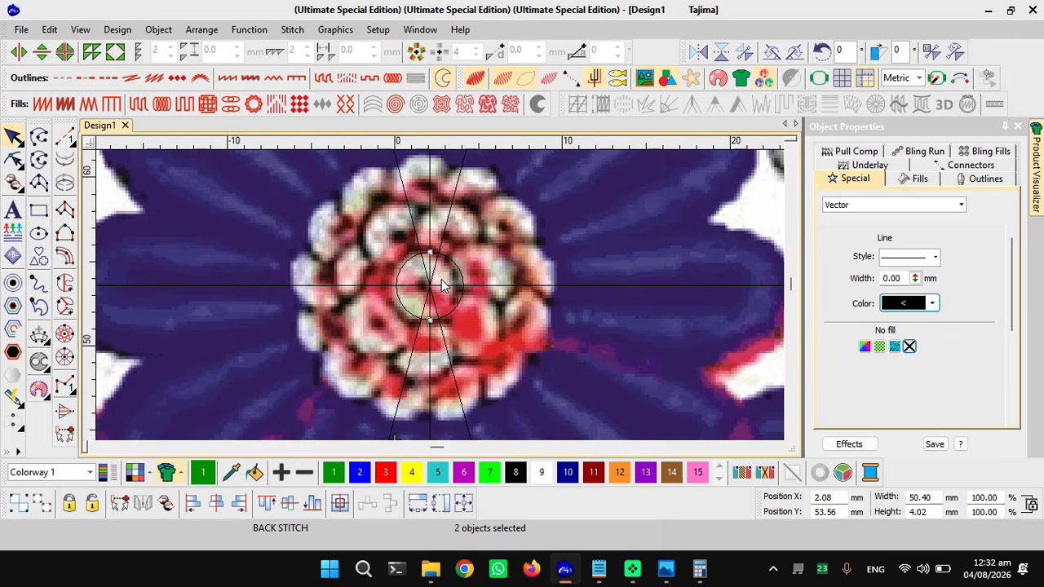
scroll(422, 257, down, 3)
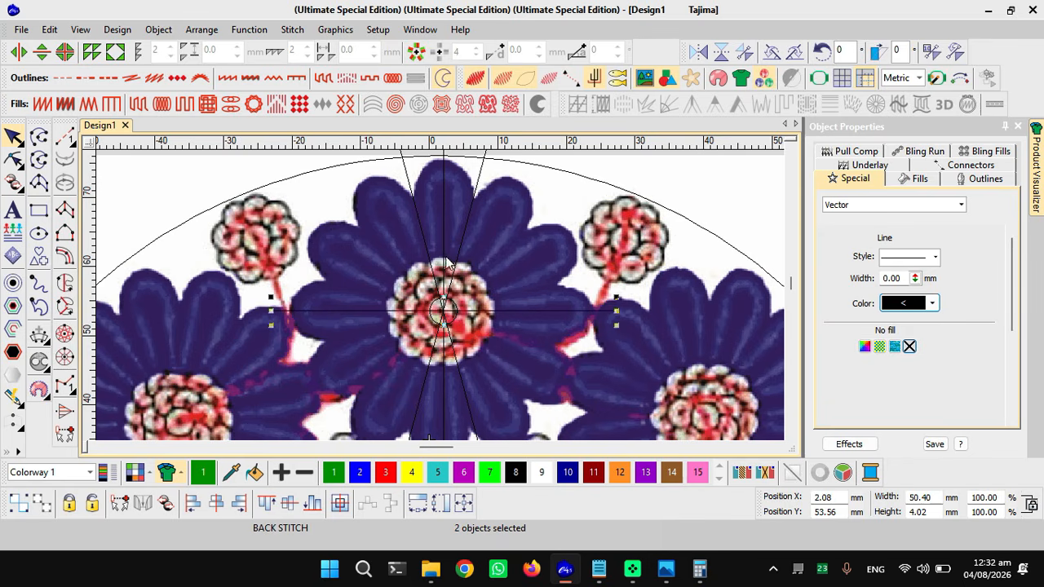
scroll(440, 295, up, 1)
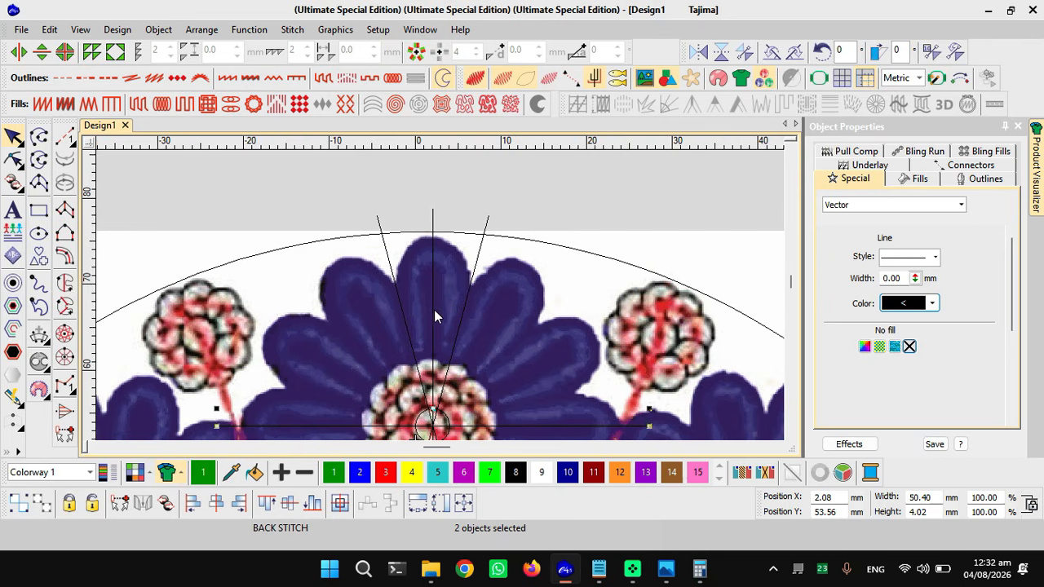
click(38, 161)
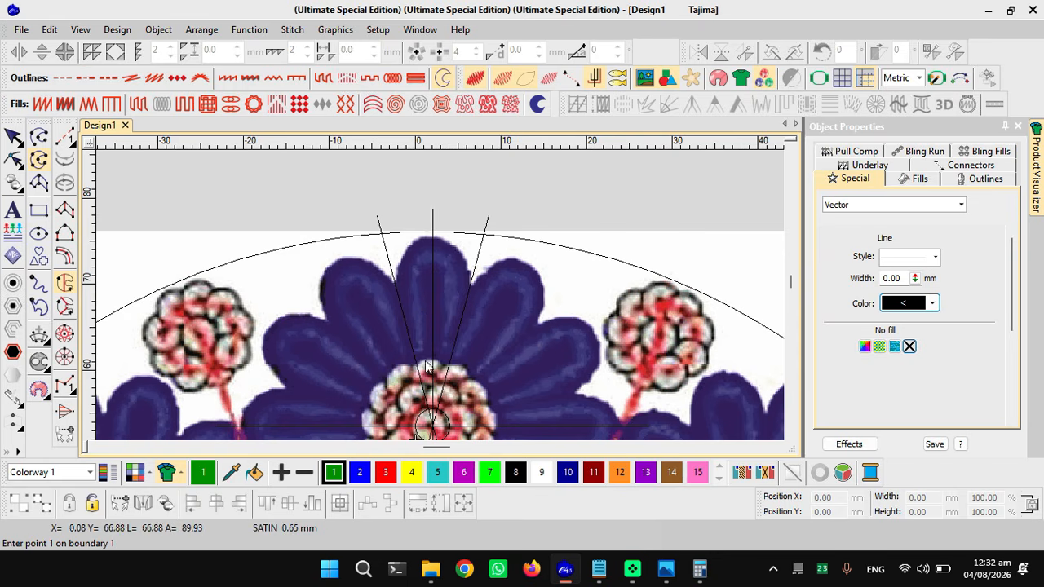
scroll(430, 372, up, 2)
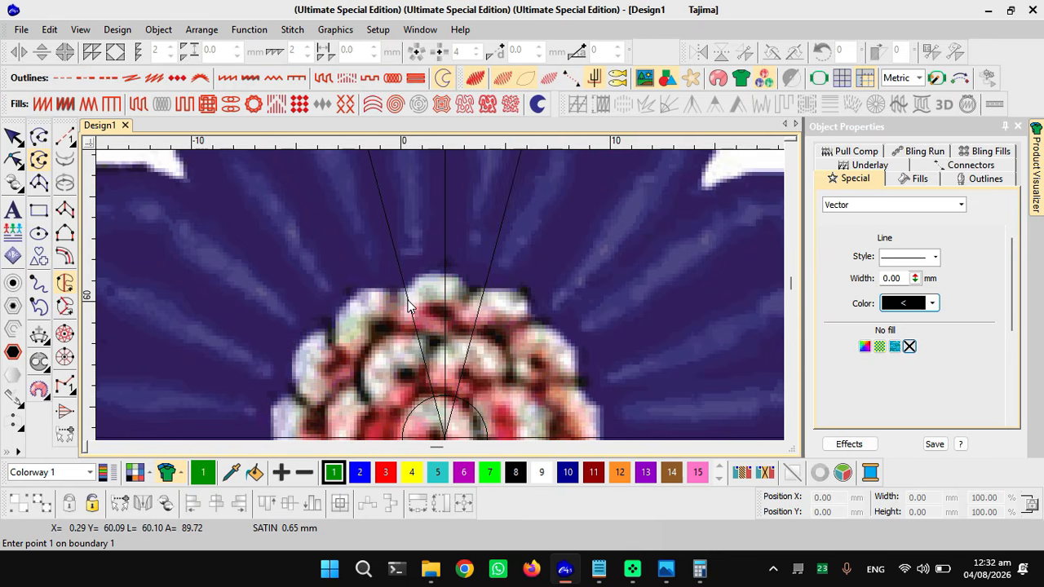
click(410, 307)
scroll(437, 282, down, 2)
scroll(427, 245, up, 1)
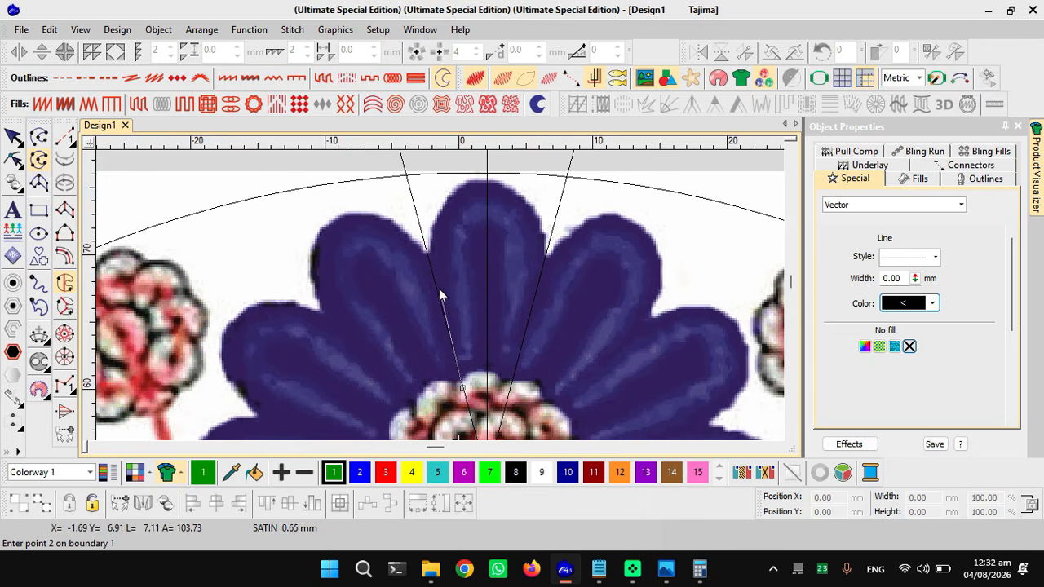
scroll(428, 260, up, 1)
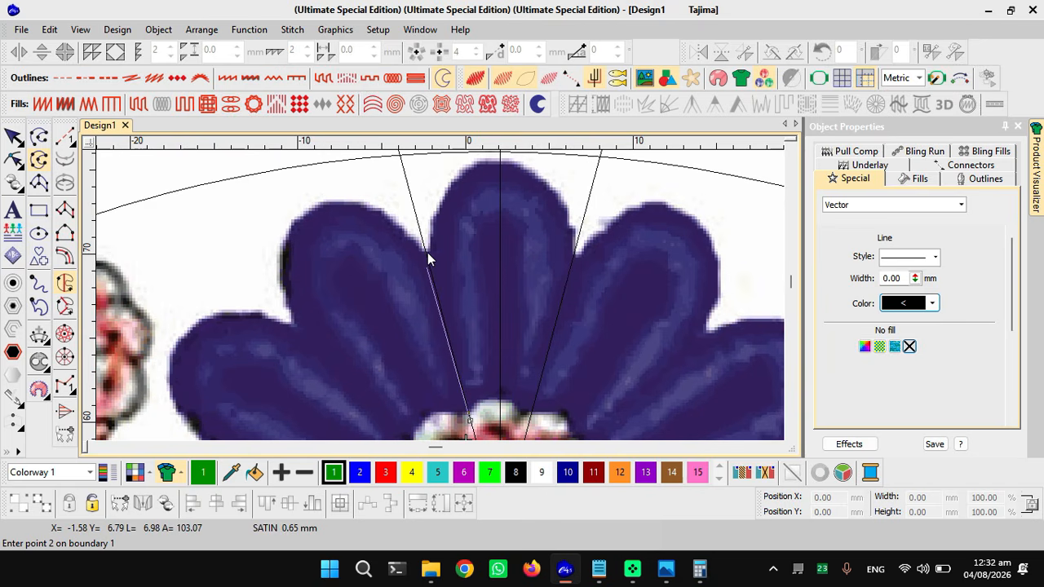
key(Escape)
scroll(452, 303, down, 3)
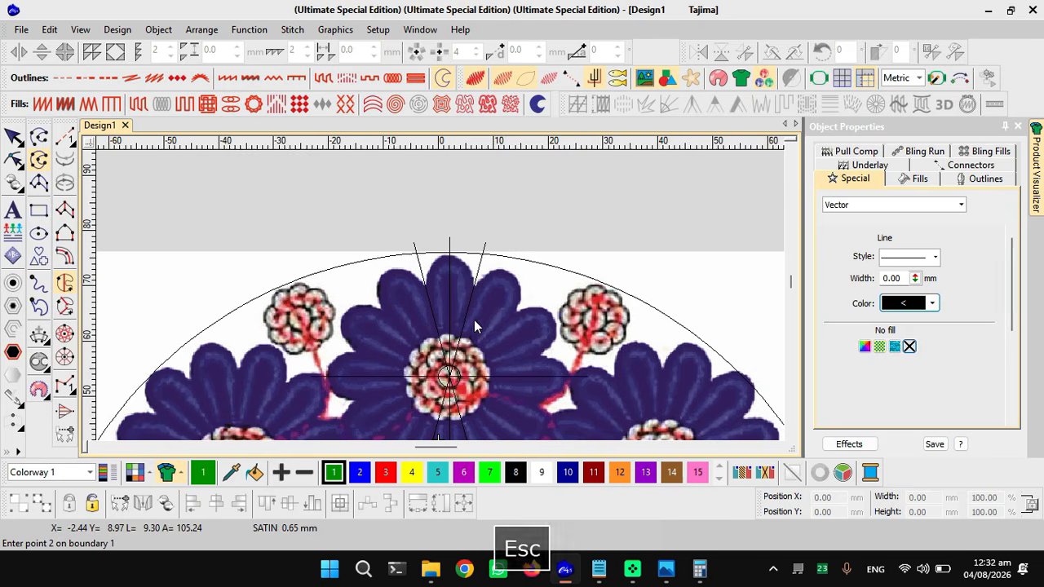
- Duplicate the small centre circle and enlarge the copy concentrically to about 44.4 mm so it encloses the flower's petal tips
scroll(439, 300, down, 1)
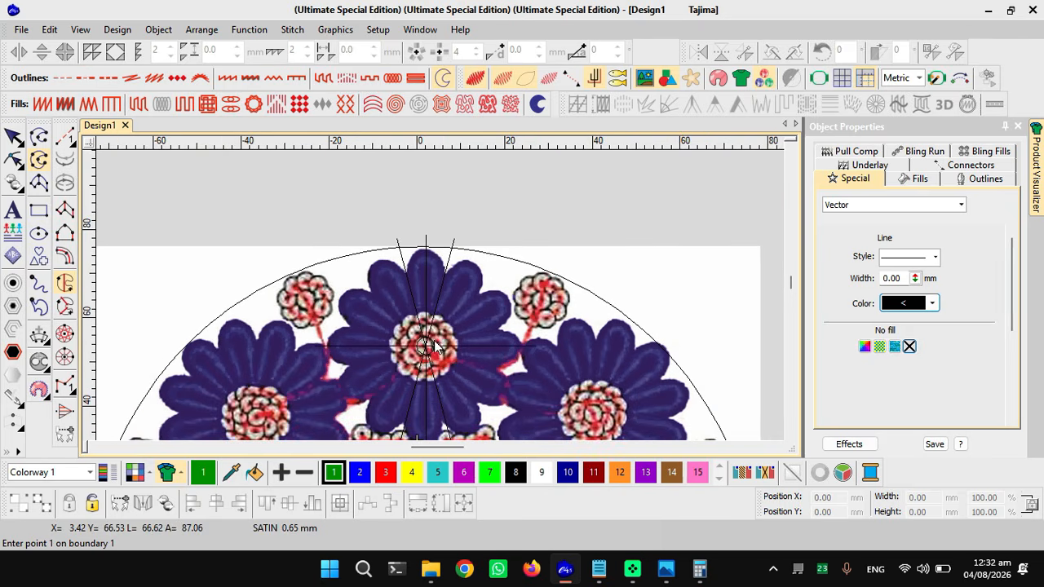
scroll(437, 346, up, 1)
click(434, 320)
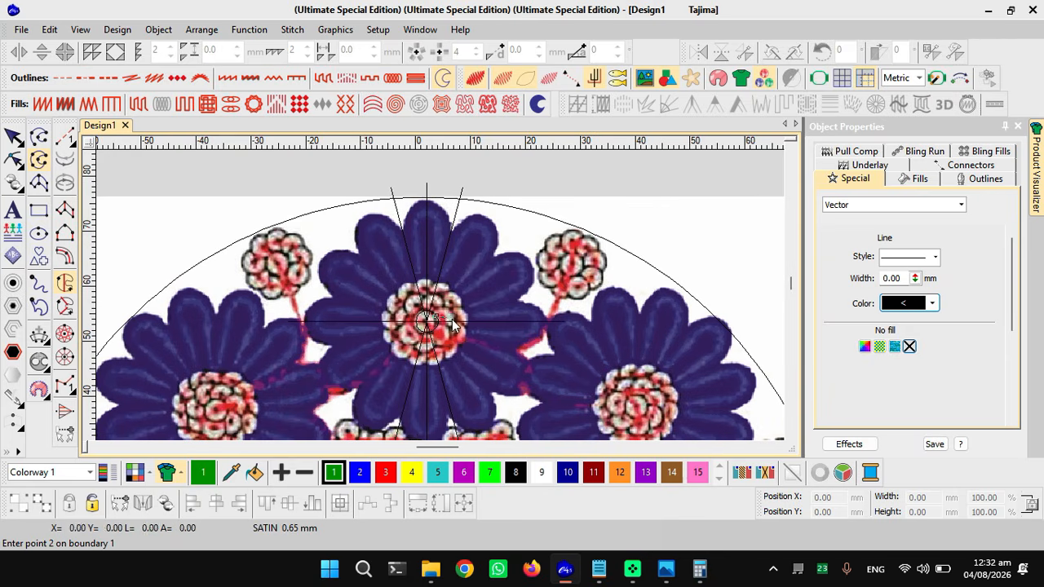
key(Escape)
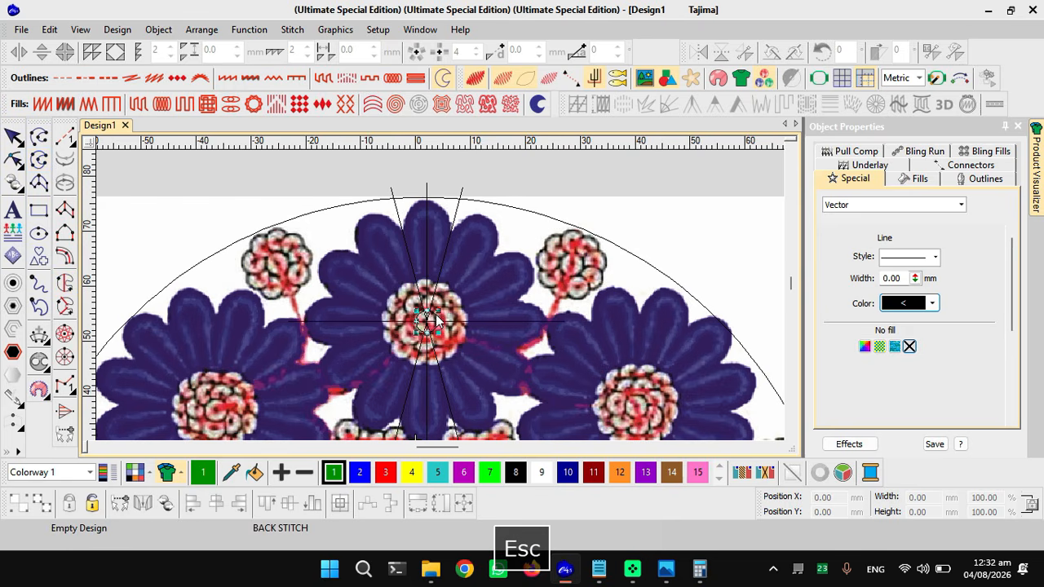
key(ctrl+d)
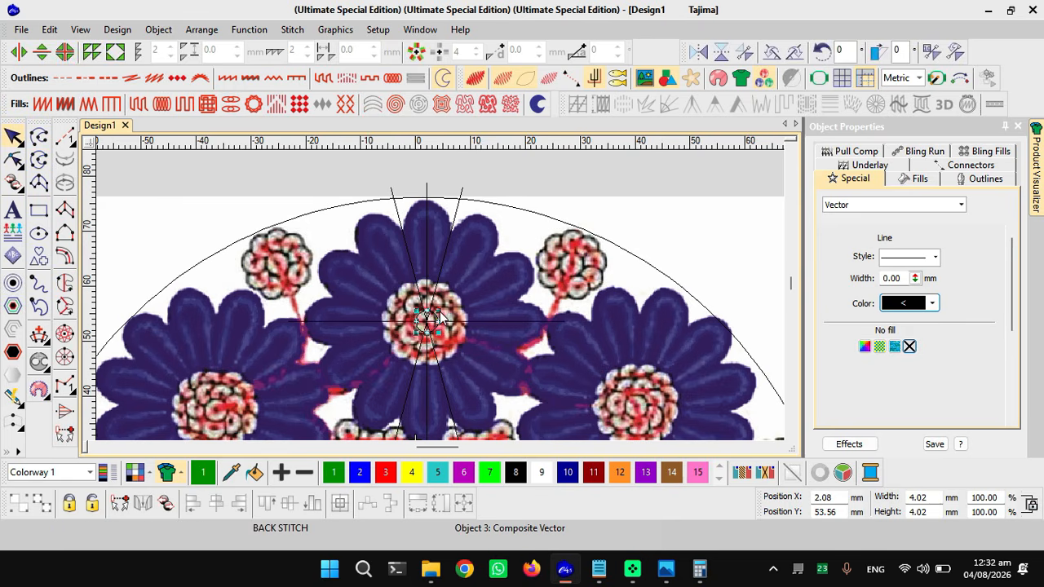
drag(441, 318, 605, 255)
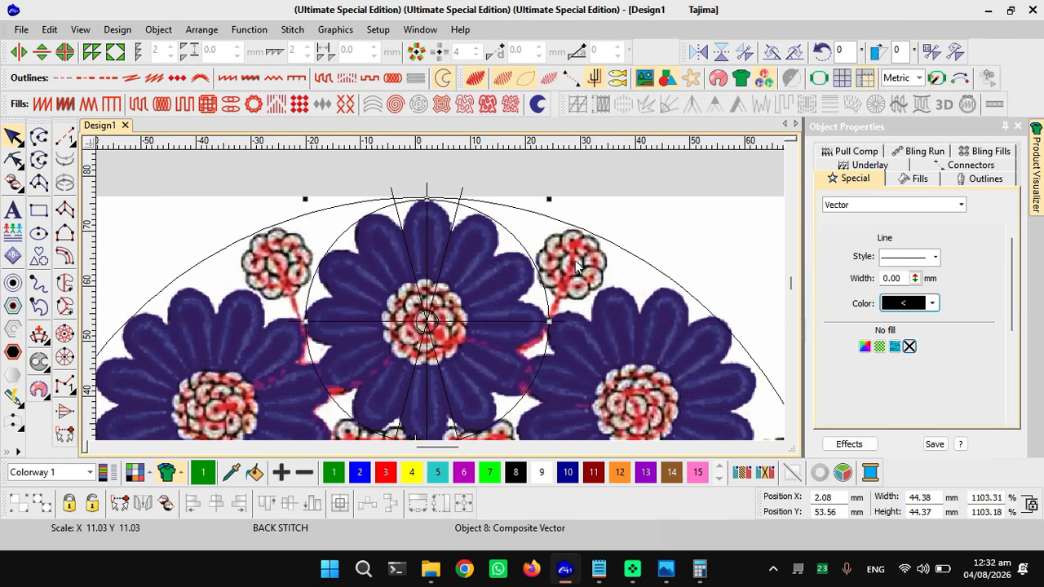
- Duplicate the petal-tip circle and shrink the copy concentrically to about 34.4 mm so it passes through the notches between petals
key(ctrl+d)
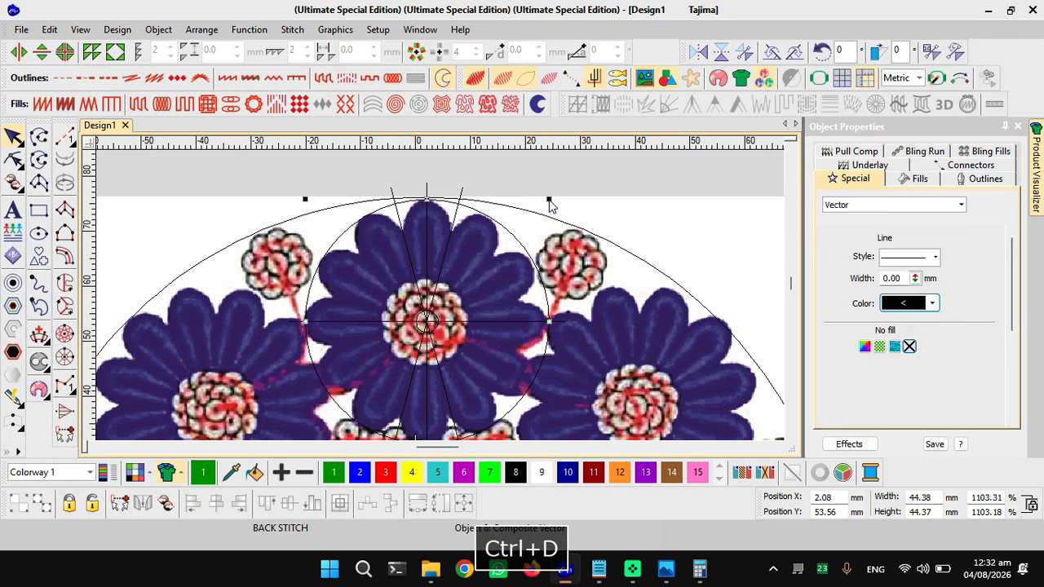
drag(548, 199, 524, 230)
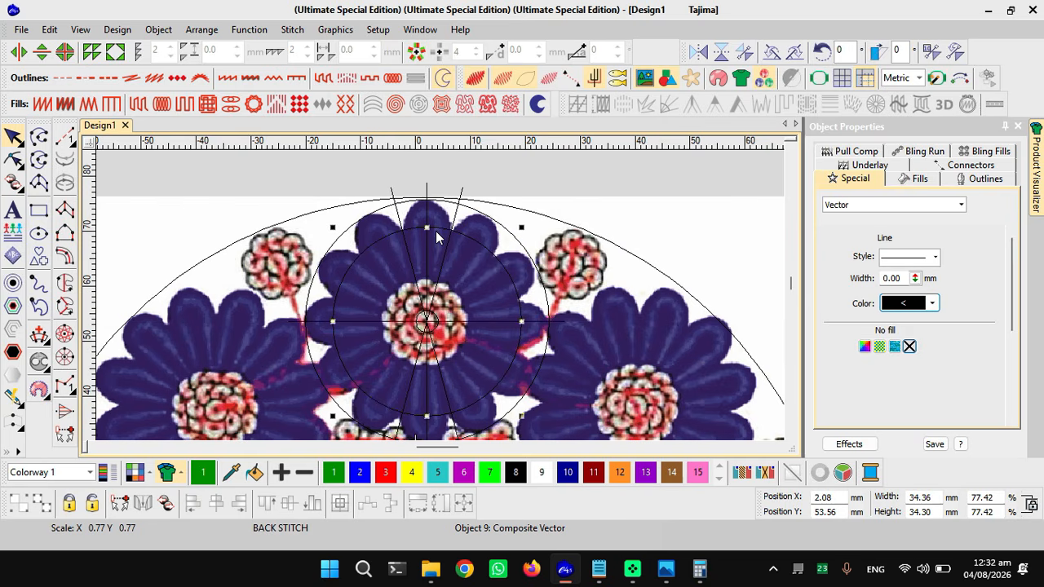
scroll(440, 295, up, 3)
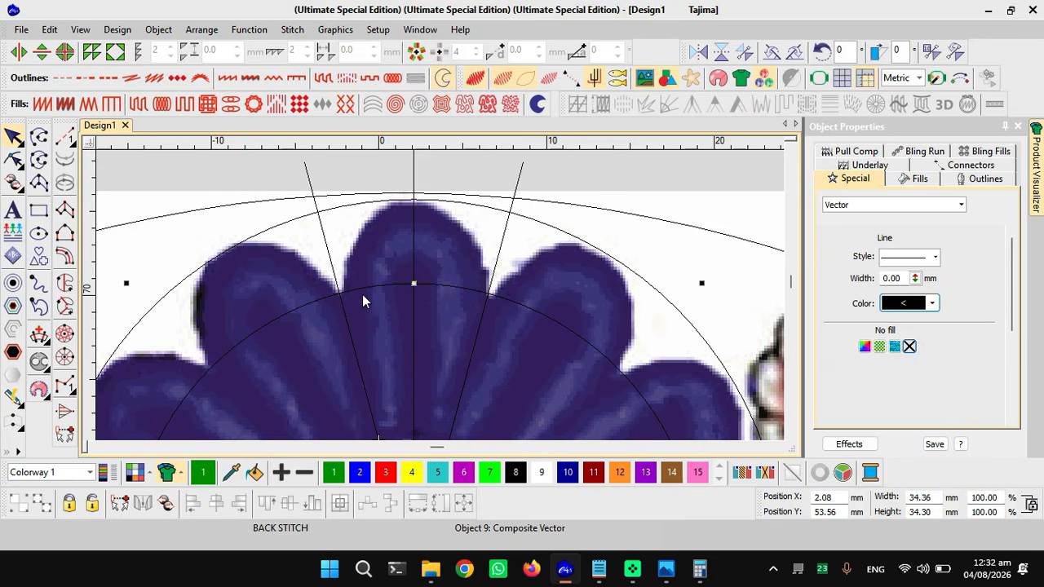
scroll(441, 305, down, 2)
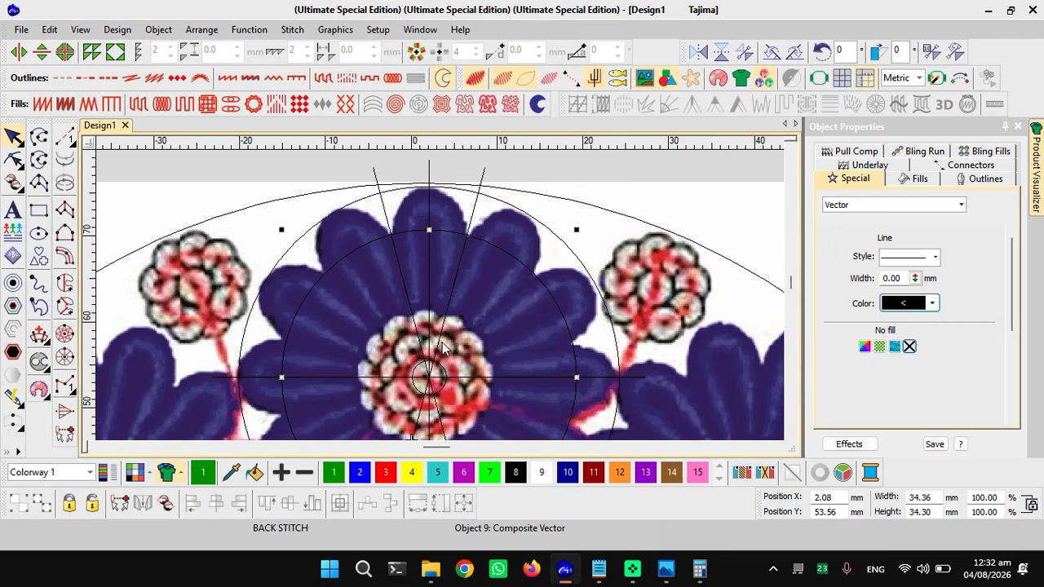
- Duplicate the small centre circle and enlarge the copy concentrically to about 15.6 mm around the flower's red-and-white core
scroll(443, 301, up, 1)
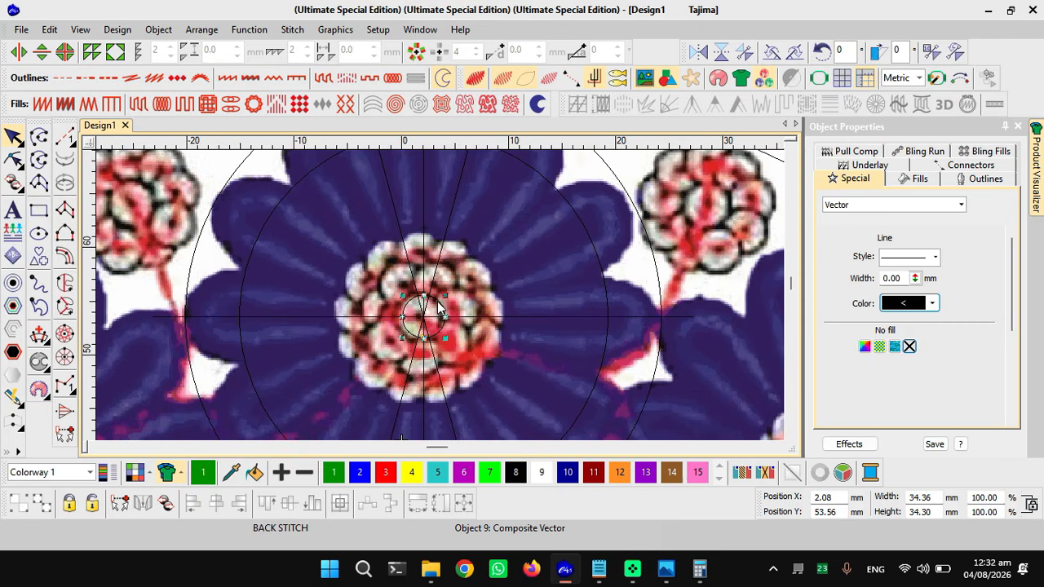
key(ctrl+d)
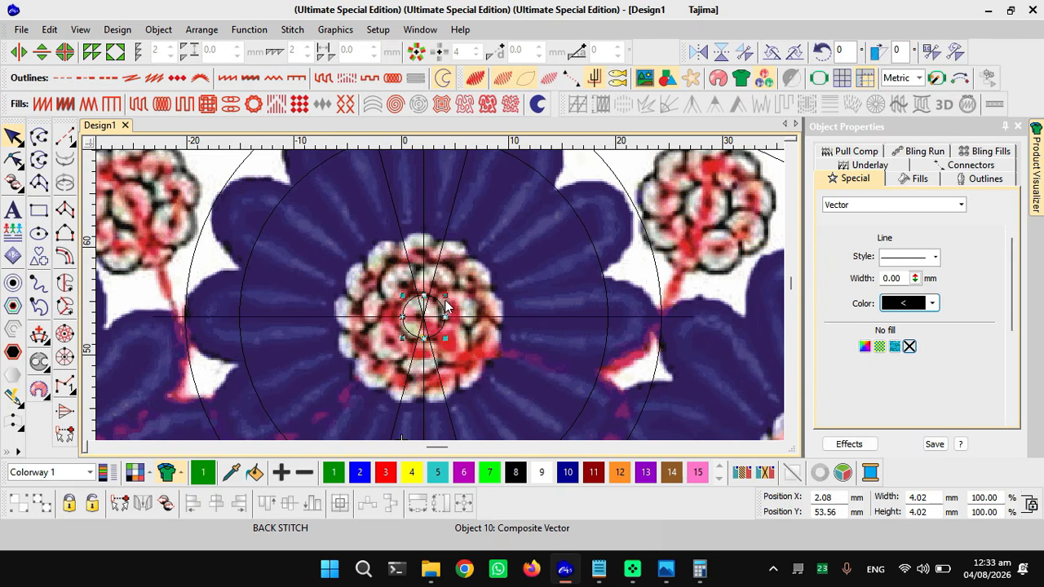
drag(444, 300, 528, 255)
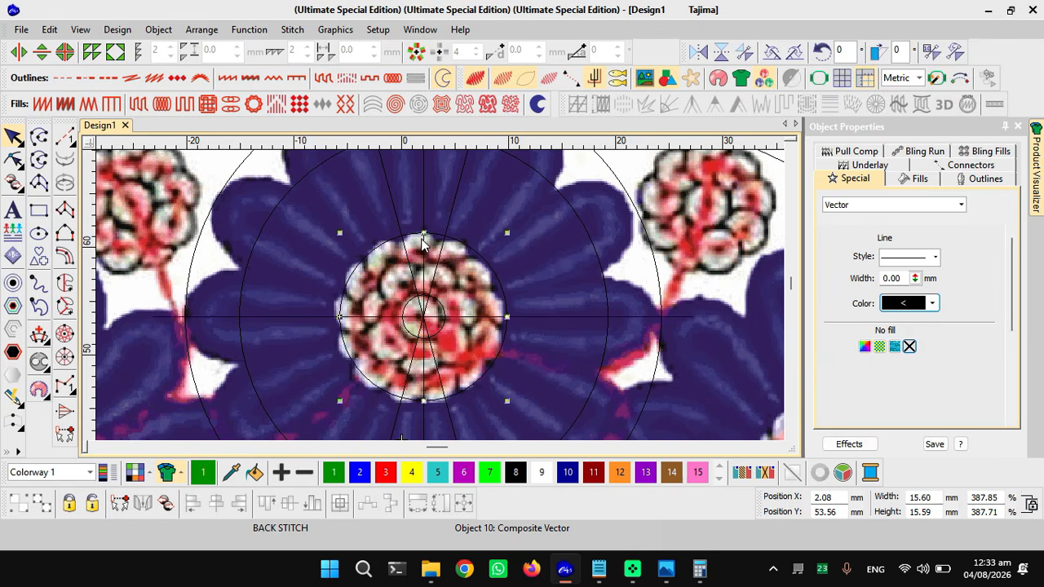
scroll(439, 260, down, 3)
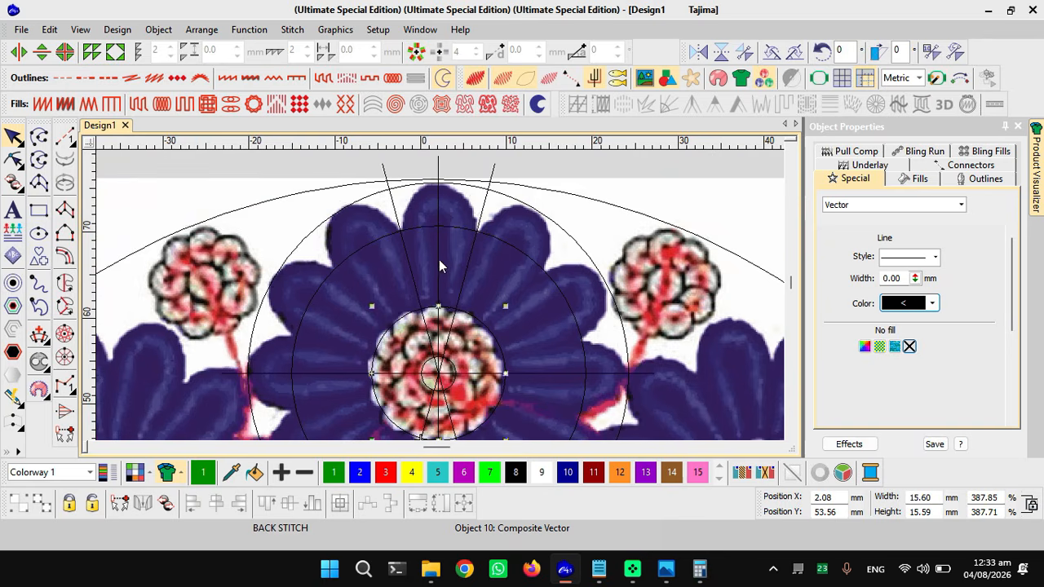
scroll(438, 277, up, 2)
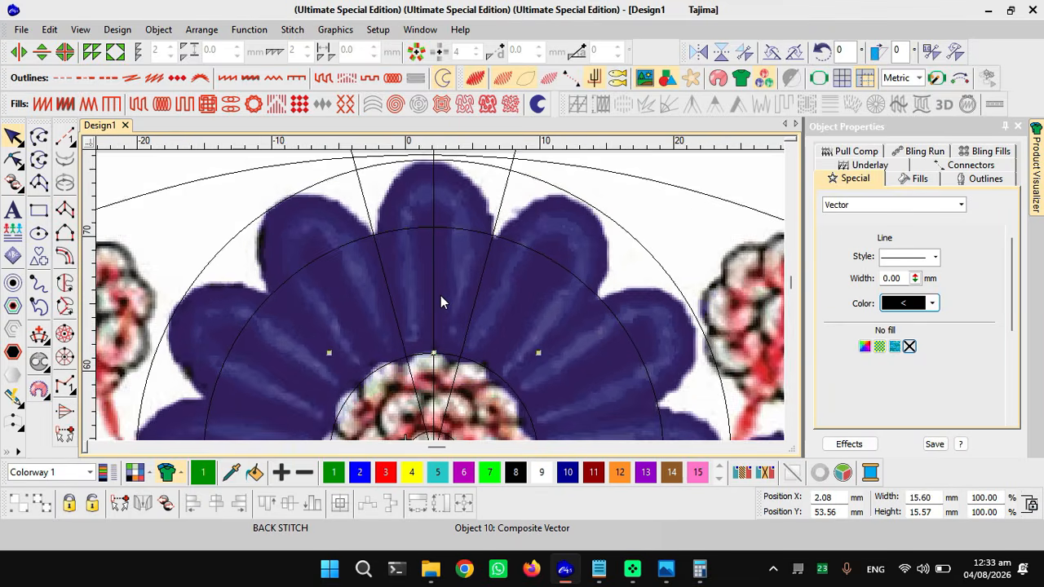
scroll(438, 300, up, 1)
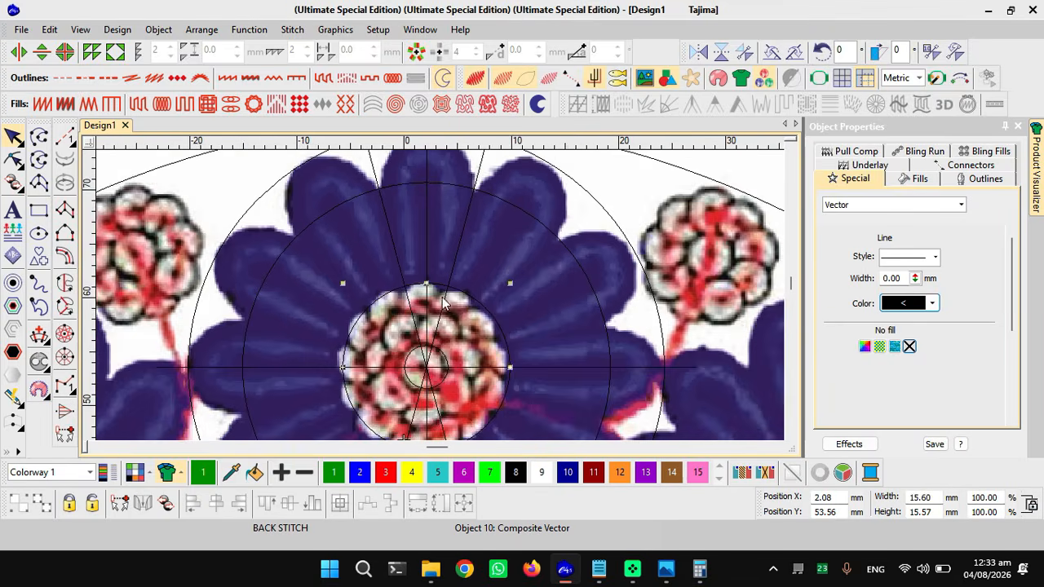
scroll(446, 303, down, 1)
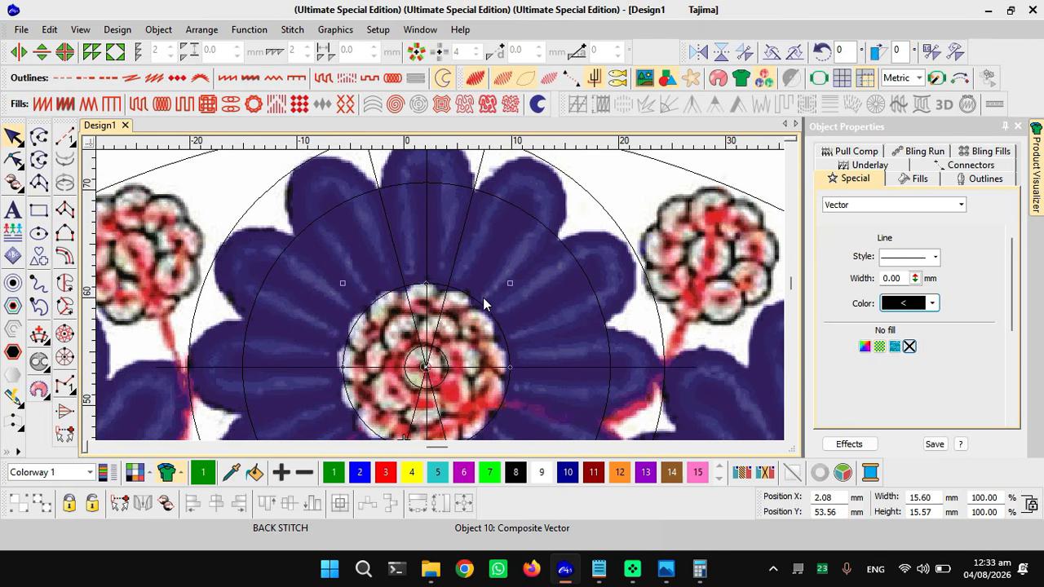
- Shrink the core circle concentrically to about 12.5 mm and the petal-tip circle to about 43.9 mm
click(481, 301)
drag(507, 284, 492, 299)
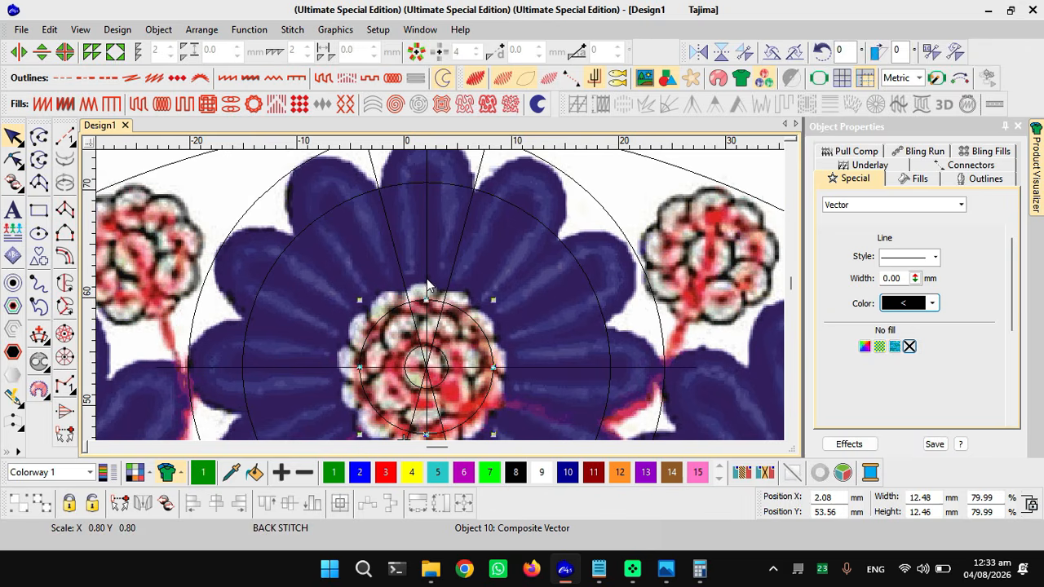
scroll(441, 297, down, 1)
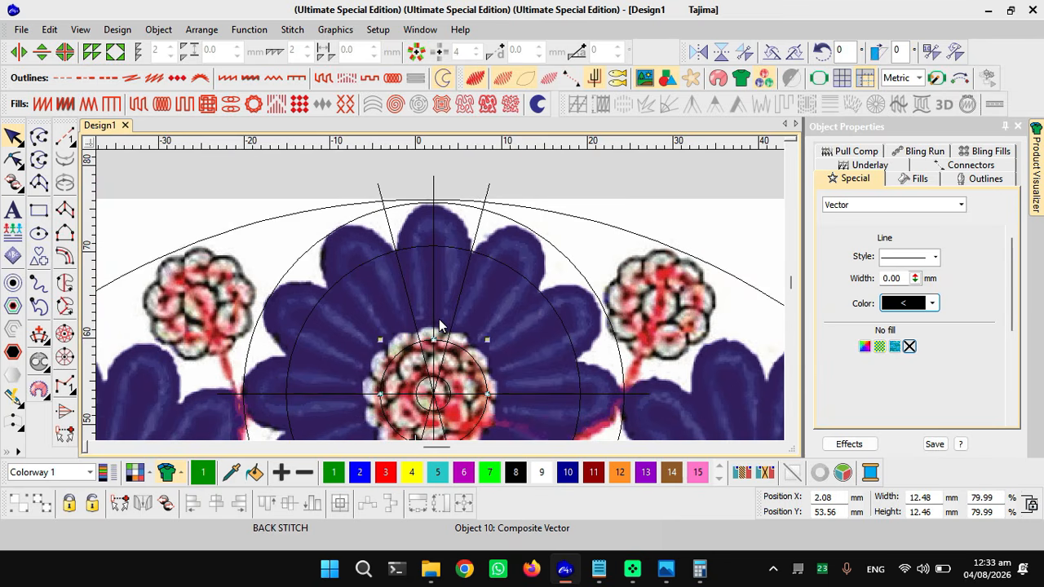
scroll(461, 214, up, 1)
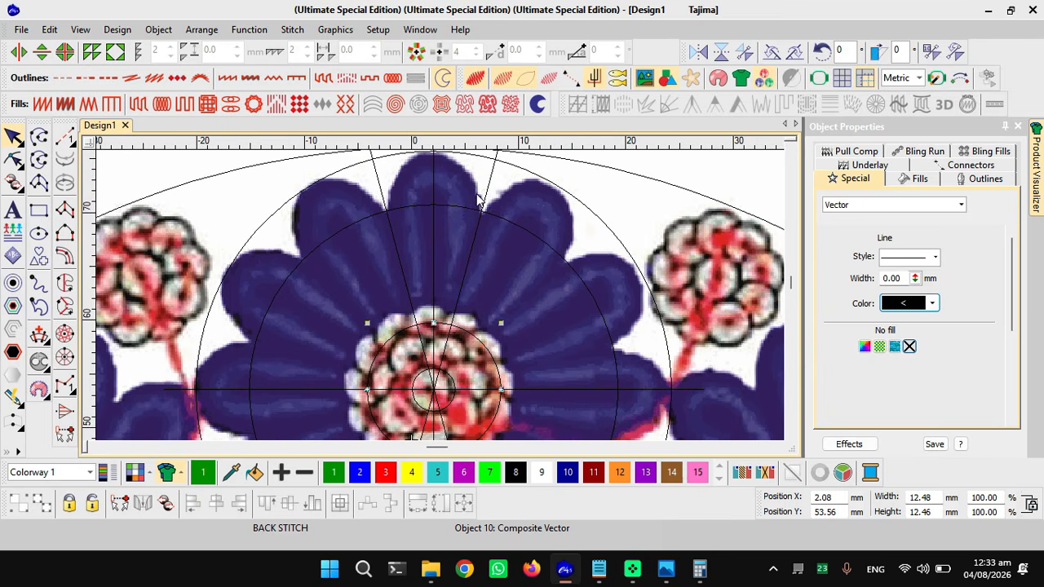
scroll(478, 202, down, 1)
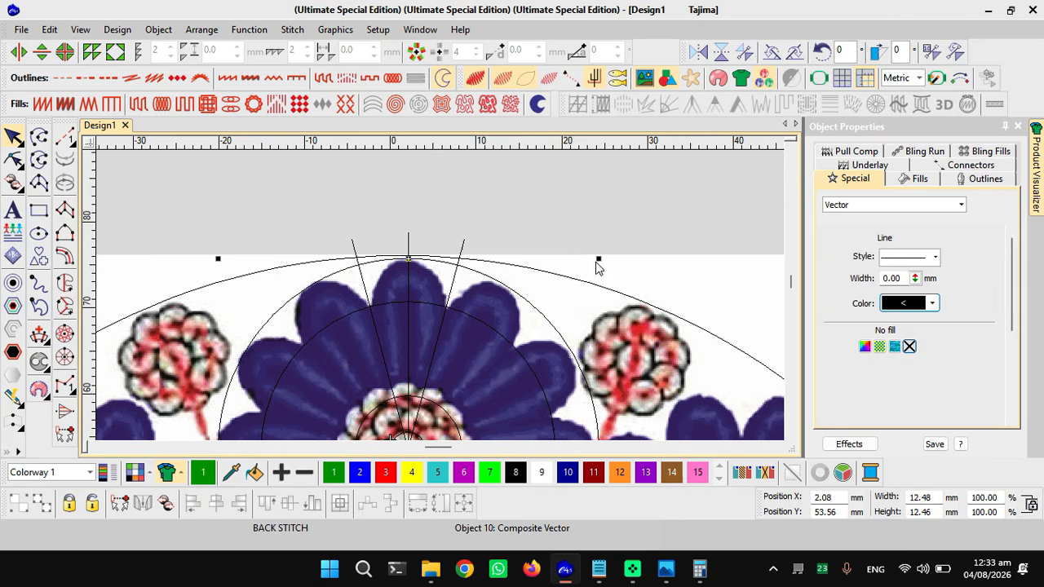
drag(596, 261, 595, 261)
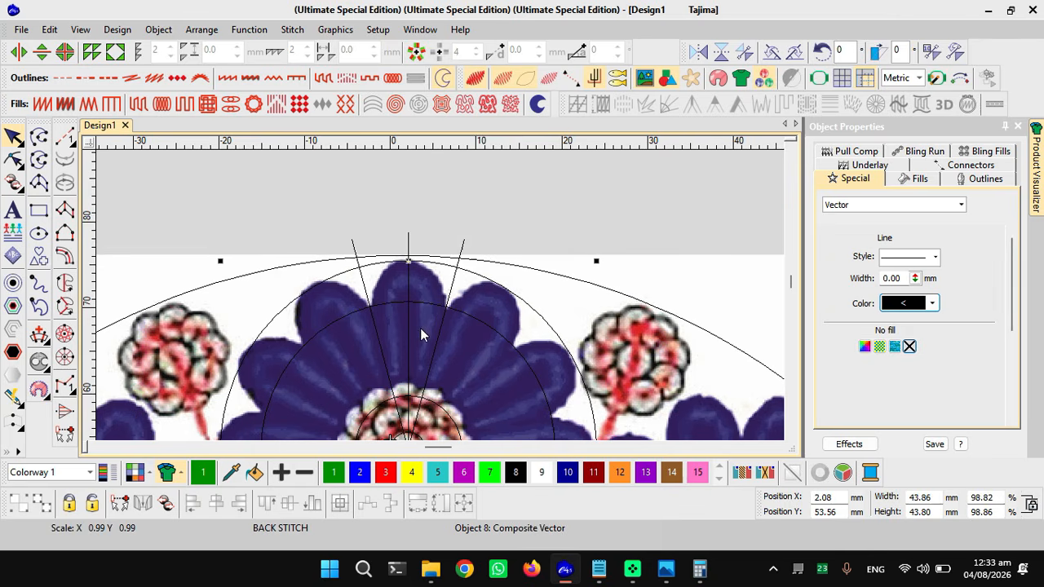
- Start a vector outline of the flower's top petal from the core circle along the left slanted guide, around the tip to the right notch
scroll(420, 328, up, 1)
scroll(433, 263, up, 1)
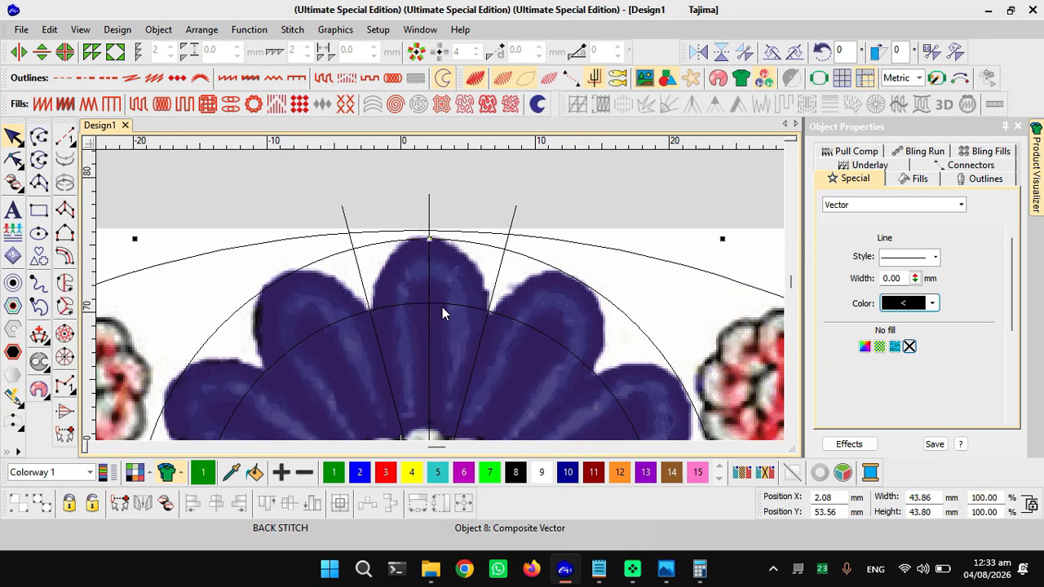
scroll(442, 302, up, 1)
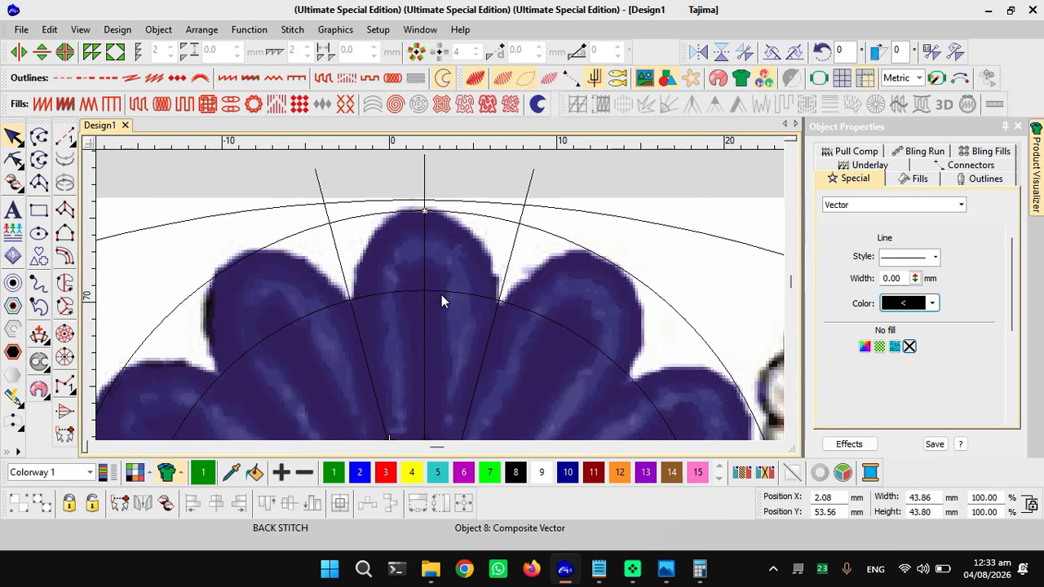
click(38, 160)
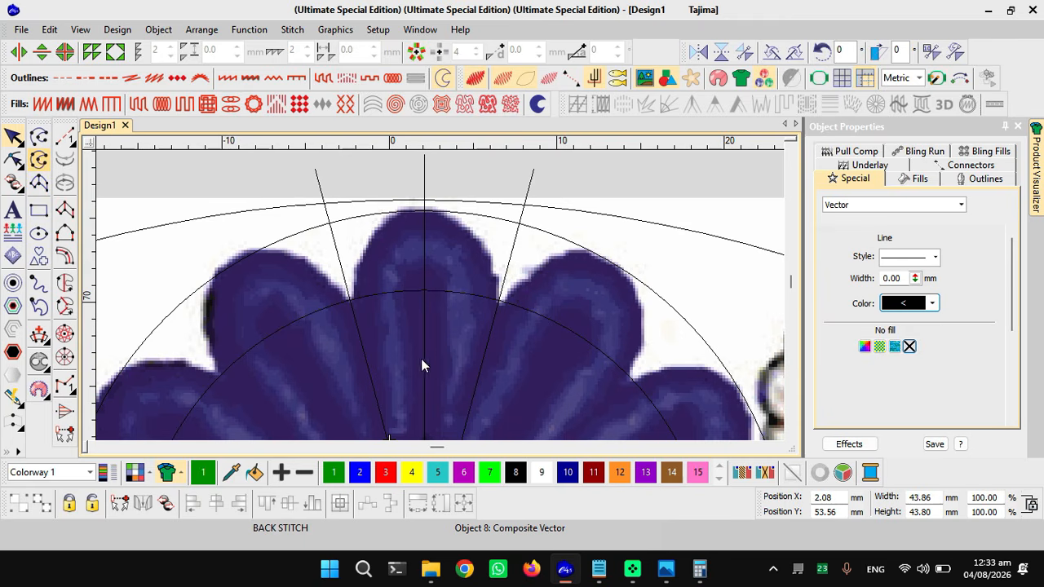
scroll(407, 352, down, 1)
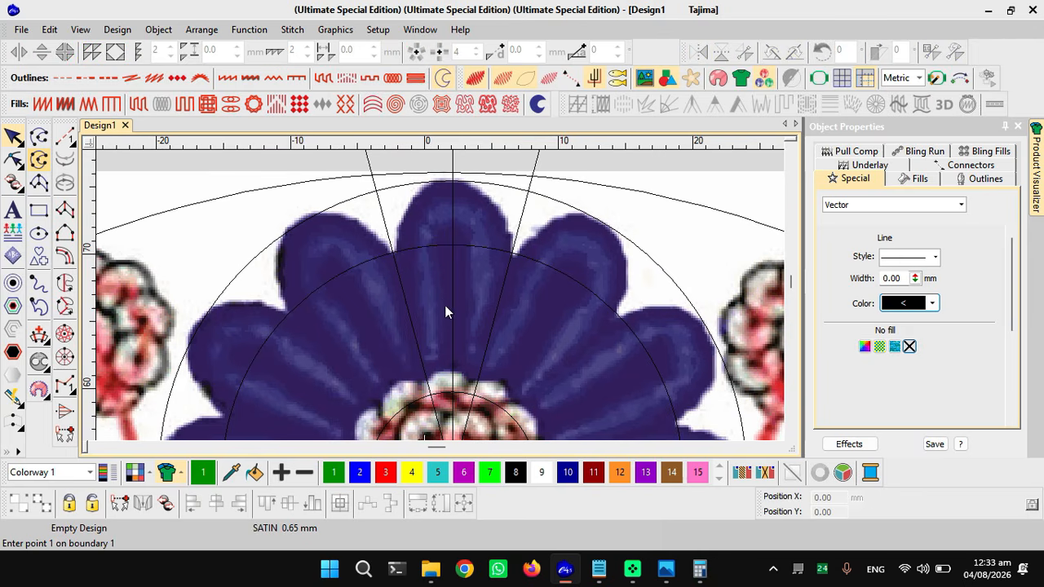
click(432, 394)
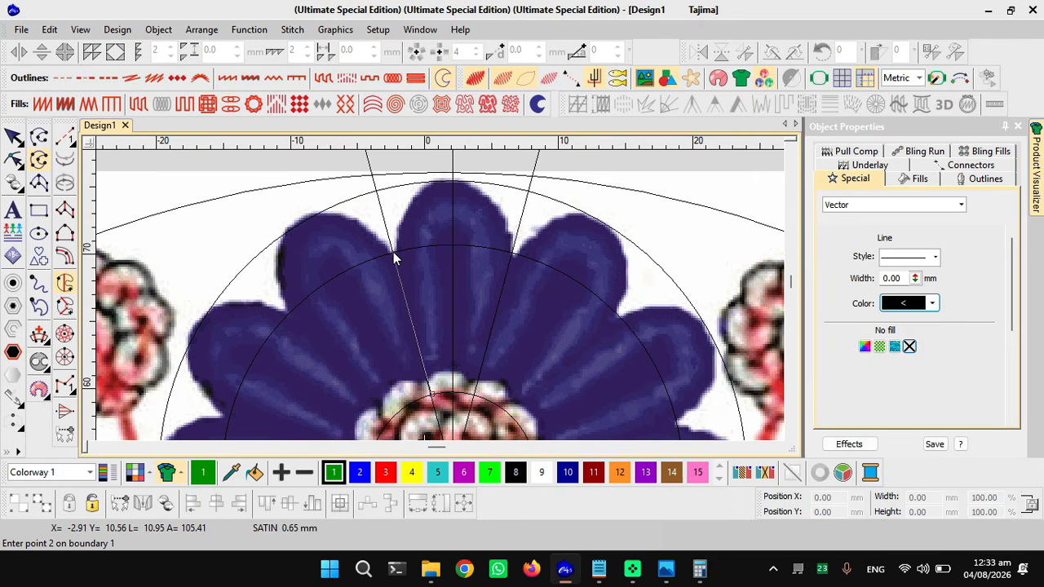
click(393, 251)
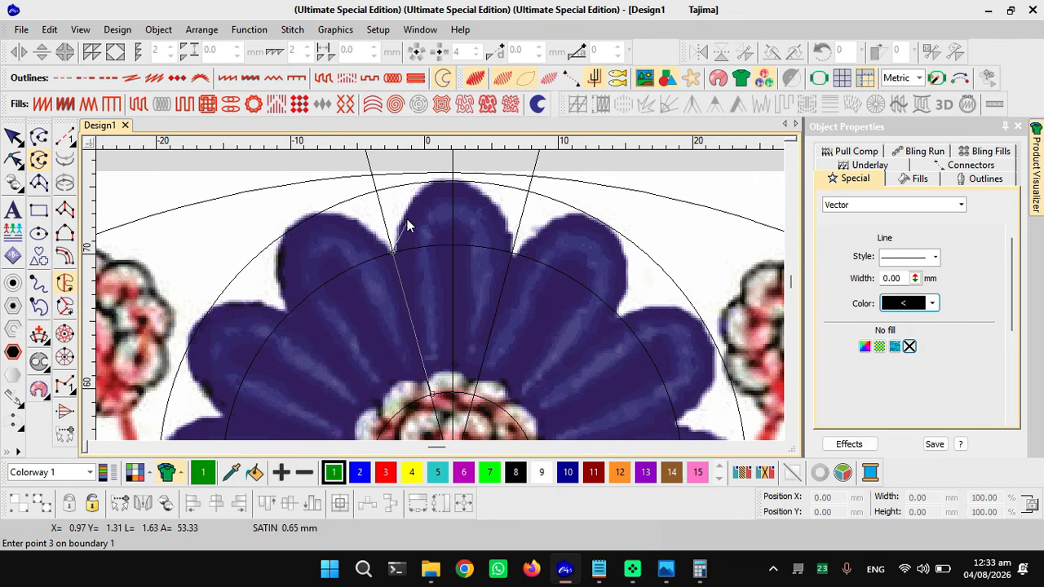
scroll(415, 210, up, 1)
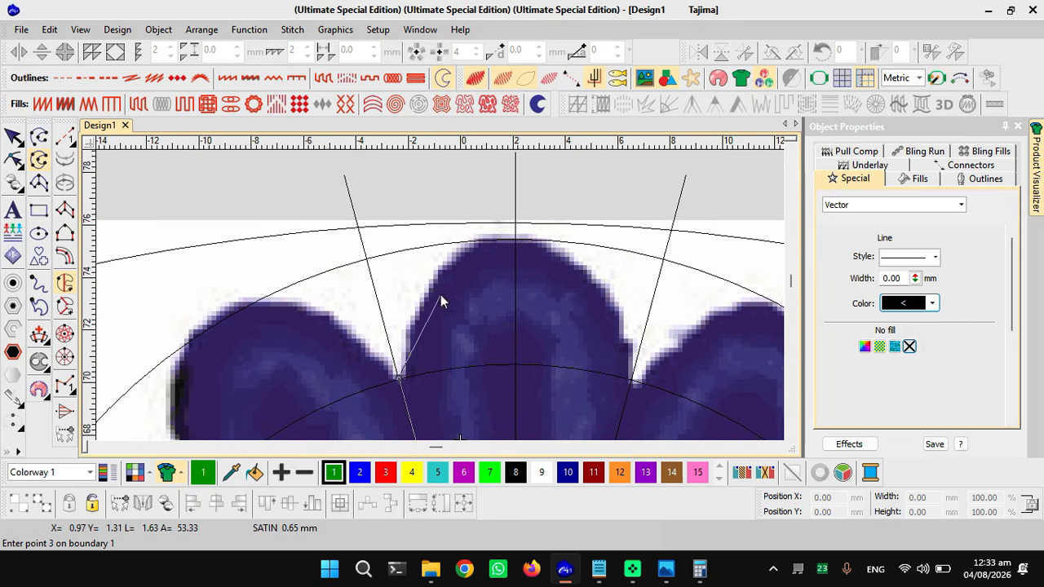
click(516, 240)
click(633, 381)
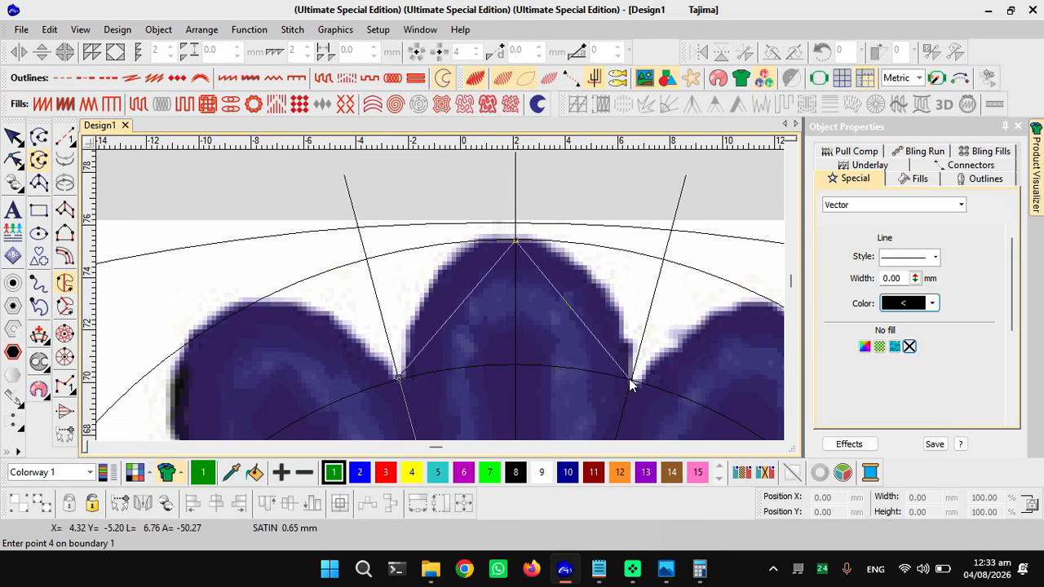
click(634, 383)
- Continue the petal outline down the right slanted guide and close it with a curved base along the core circle
scroll(440, 313, down, 2)
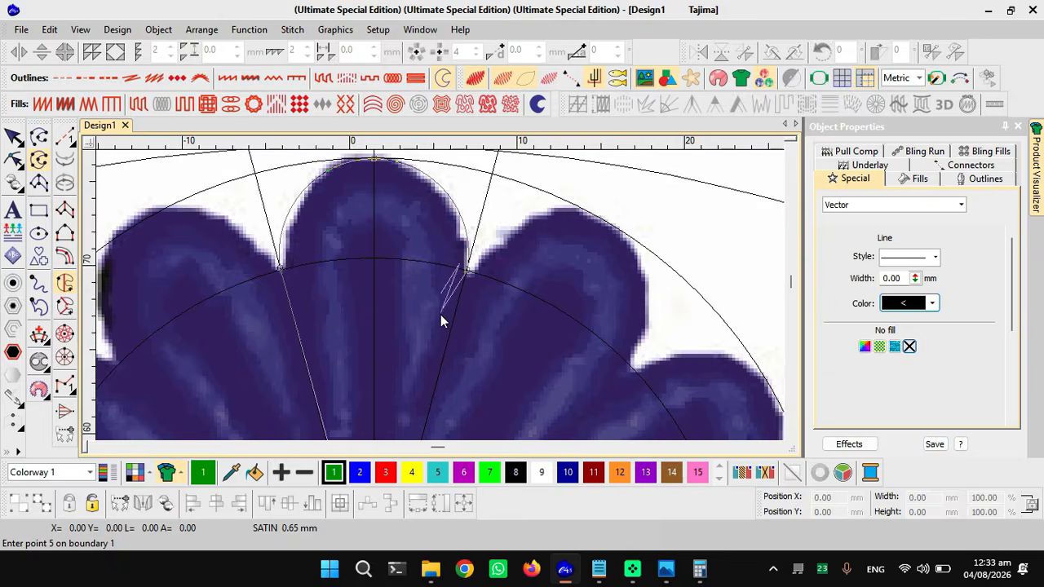
scroll(427, 340, up, 1)
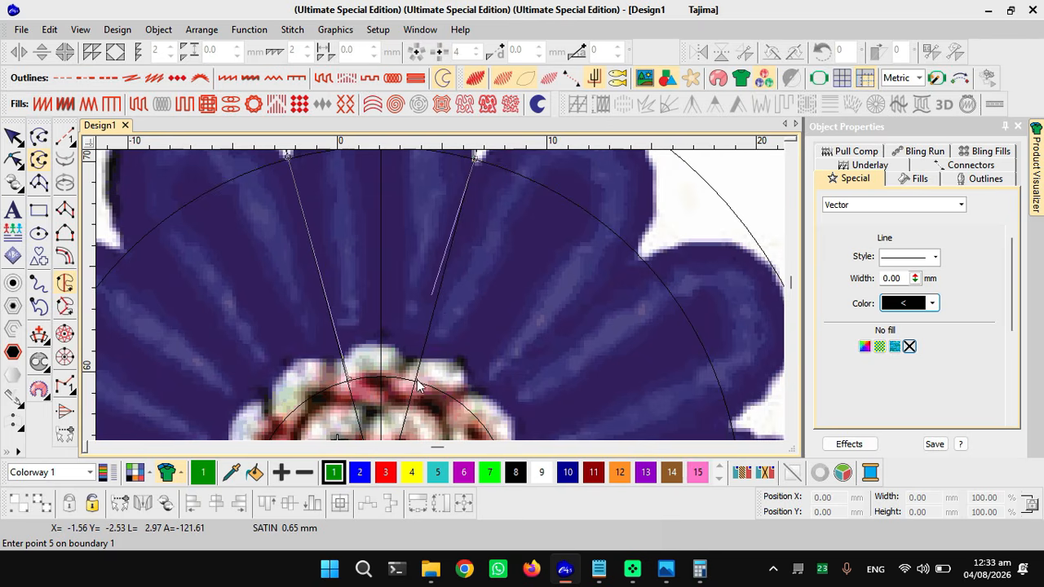
click(416, 381)
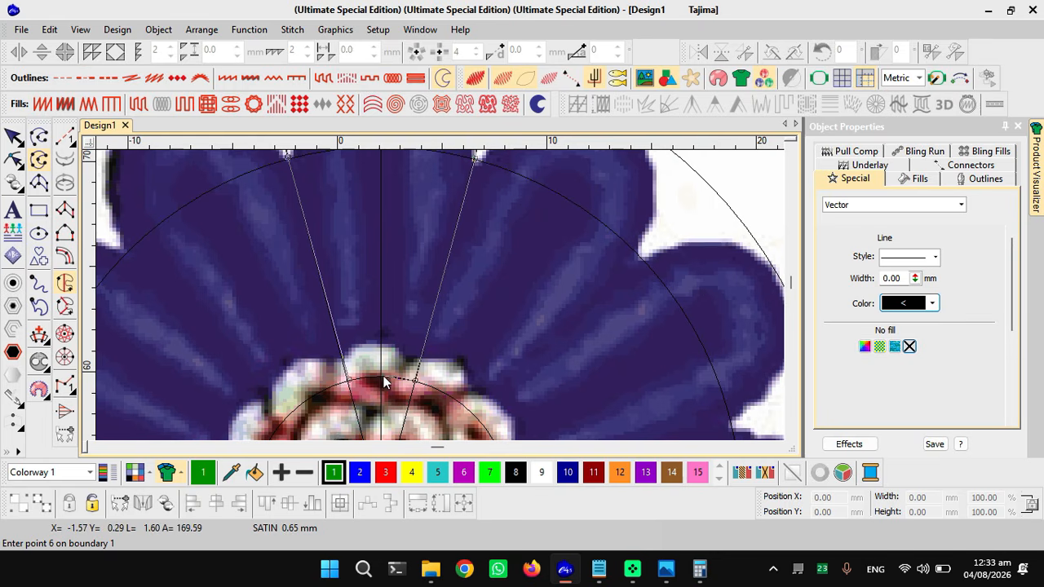
click(381, 378)
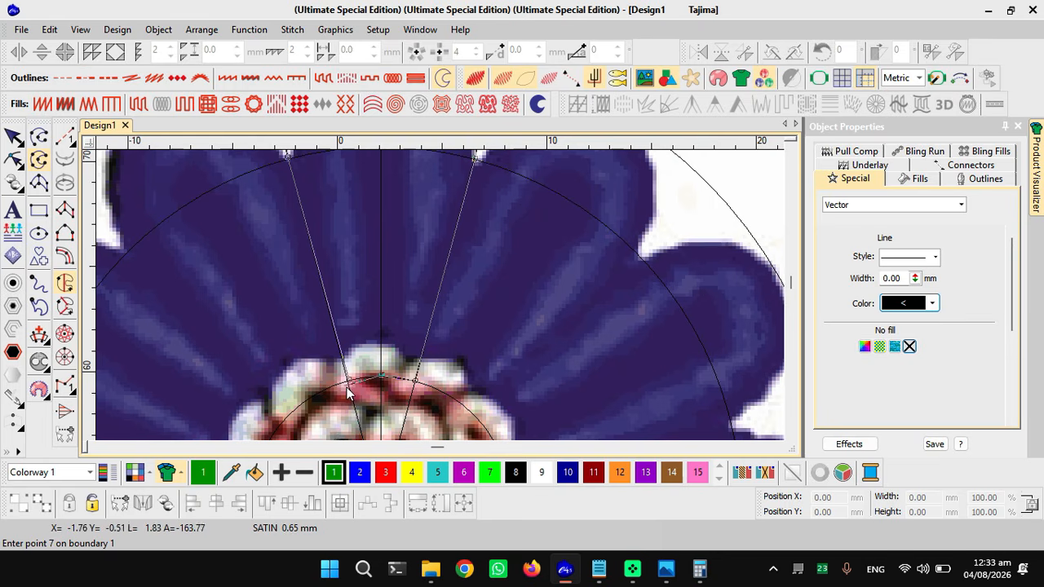
key(space)
scroll(373, 352, down, 2)
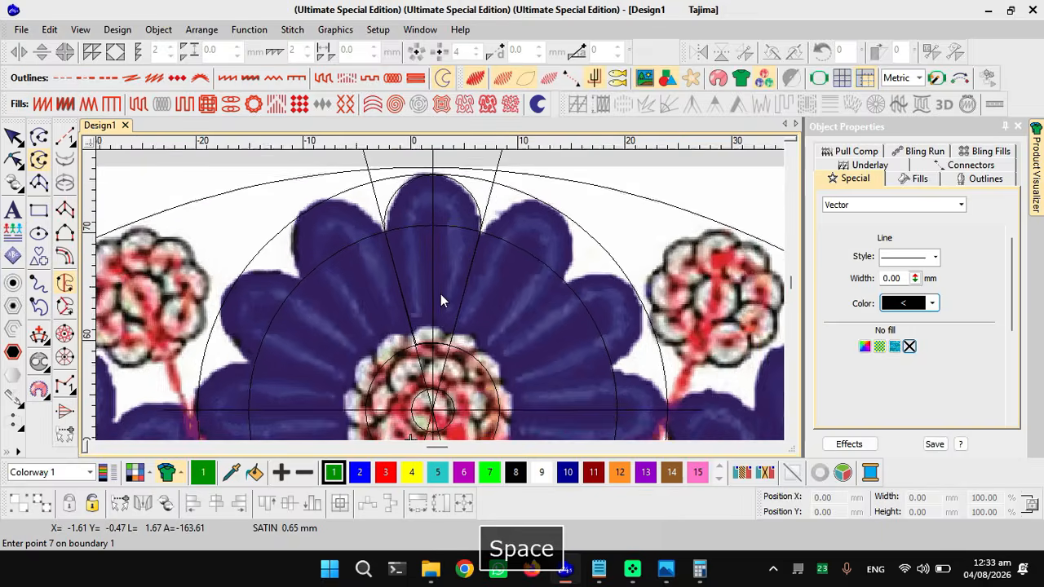
- Reshape the petal outline's base so its points sit exactly where the guide lines cross the core circle
key(h)
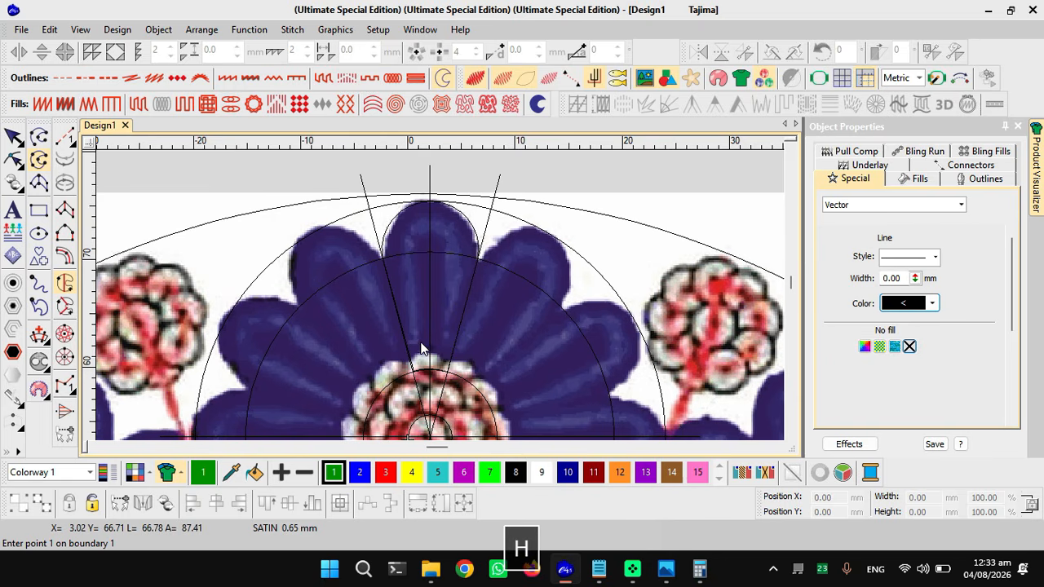
scroll(420, 376, up, 3)
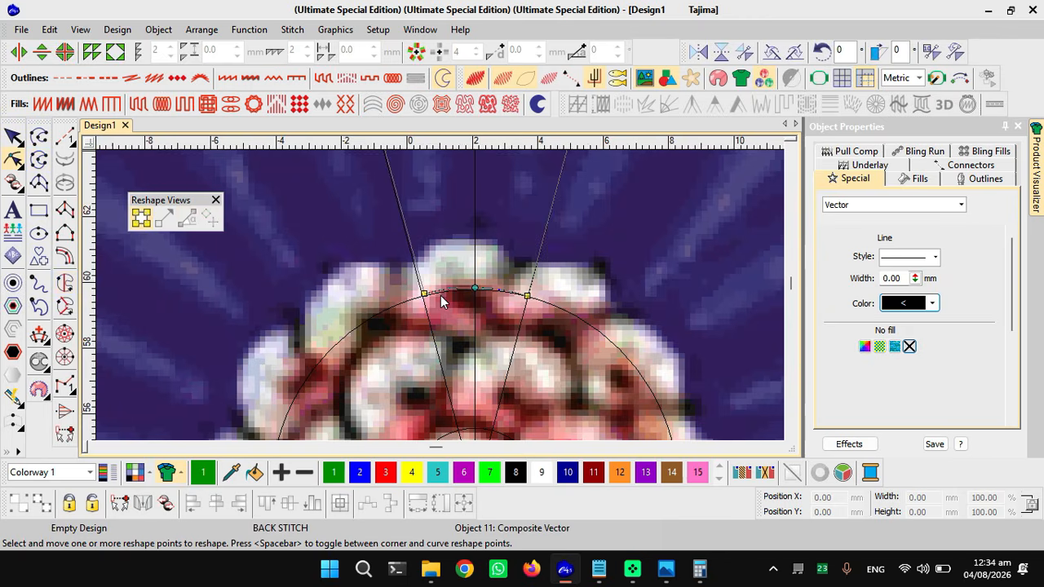
scroll(438, 298, up, 2)
scroll(426, 293, up, 1)
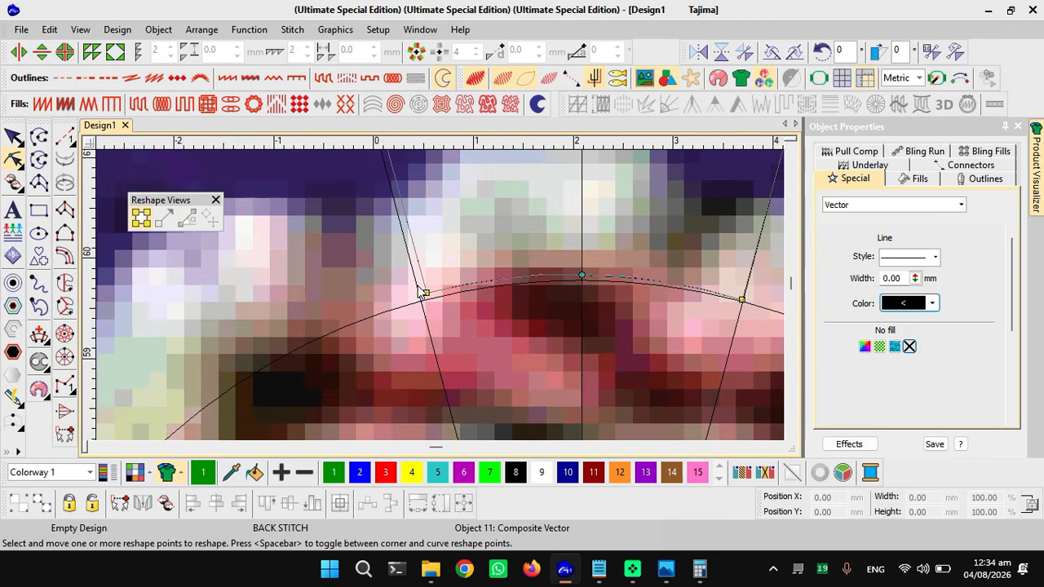
scroll(441, 297, up, 2)
mouse_move(441, 288)
mouse_down()
mouse_move(431, 301)
mouse_move(430, 282)
mouse_up()
key(c)
drag(742, 320, 744, 324)
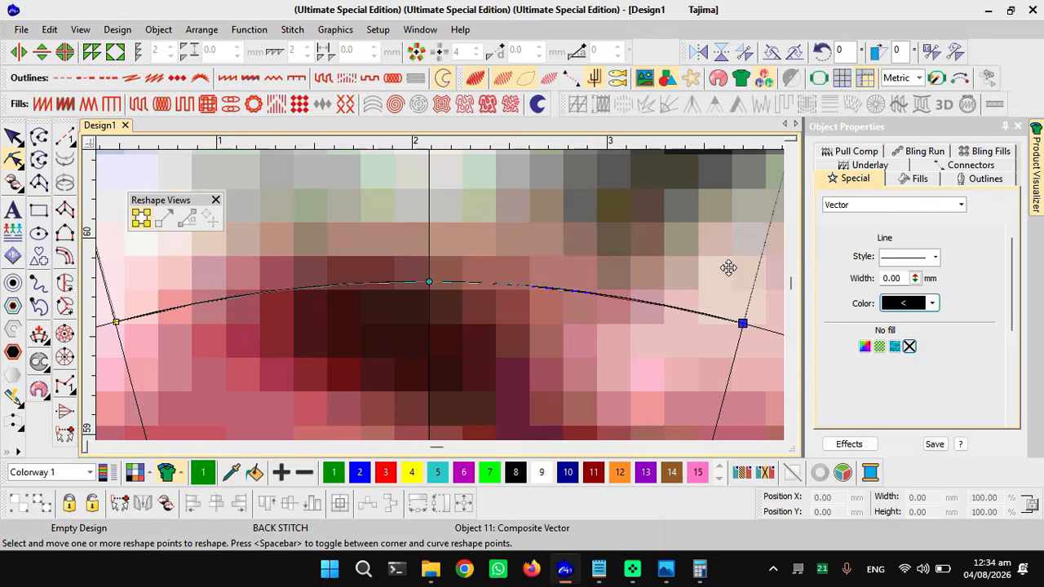
- Move the petal outline's right notch point onto the crossing of the right slanted guide and the notch circle
scroll(705, 231, down, 1)
scroll(452, 296, down, 1)
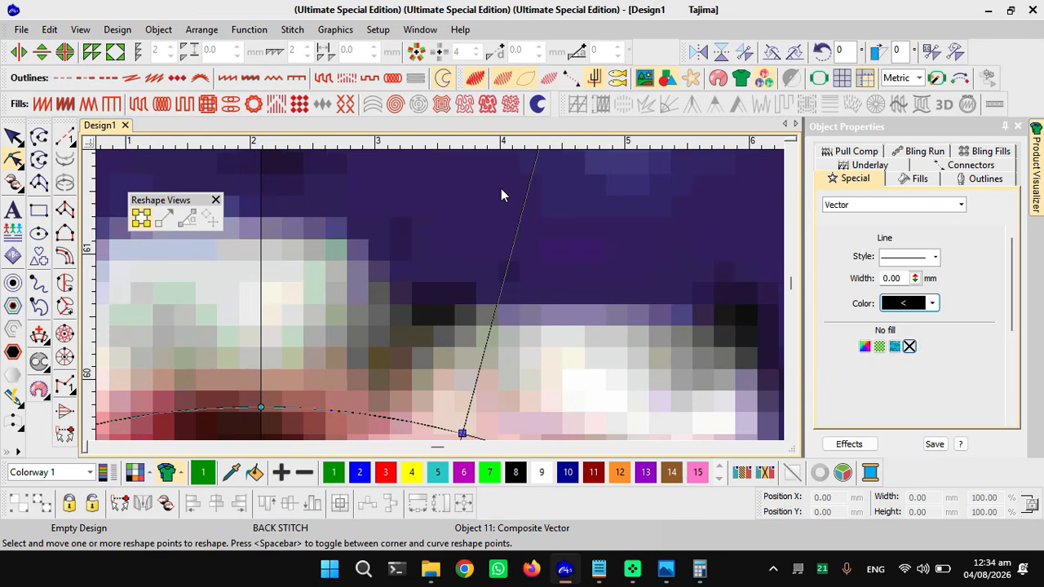
scroll(473, 212, down, 2)
scroll(461, 217, down, 1)
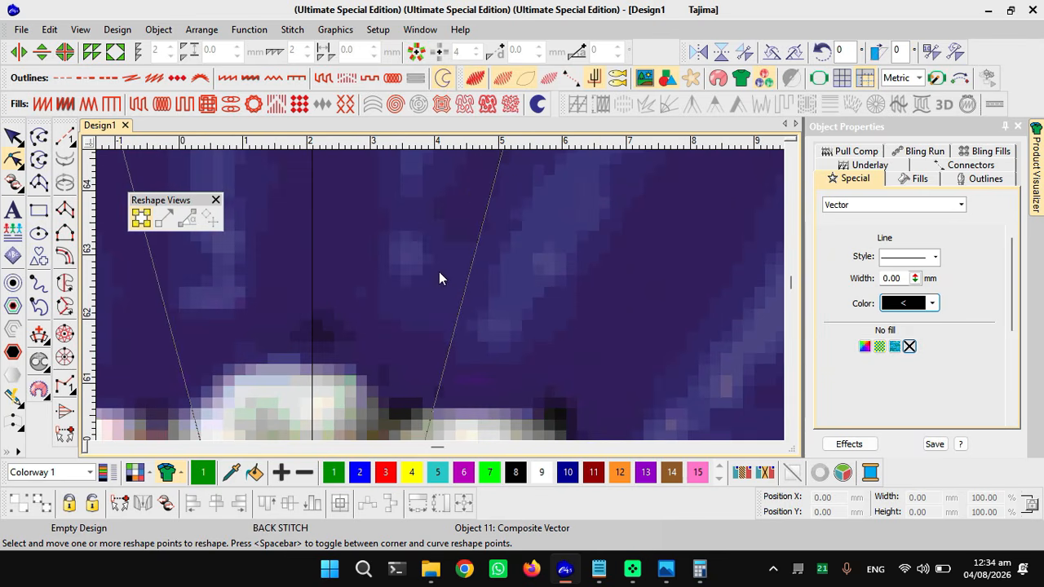
scroll(468, 199, down, 1)
scroll(466, 225, down, 1)
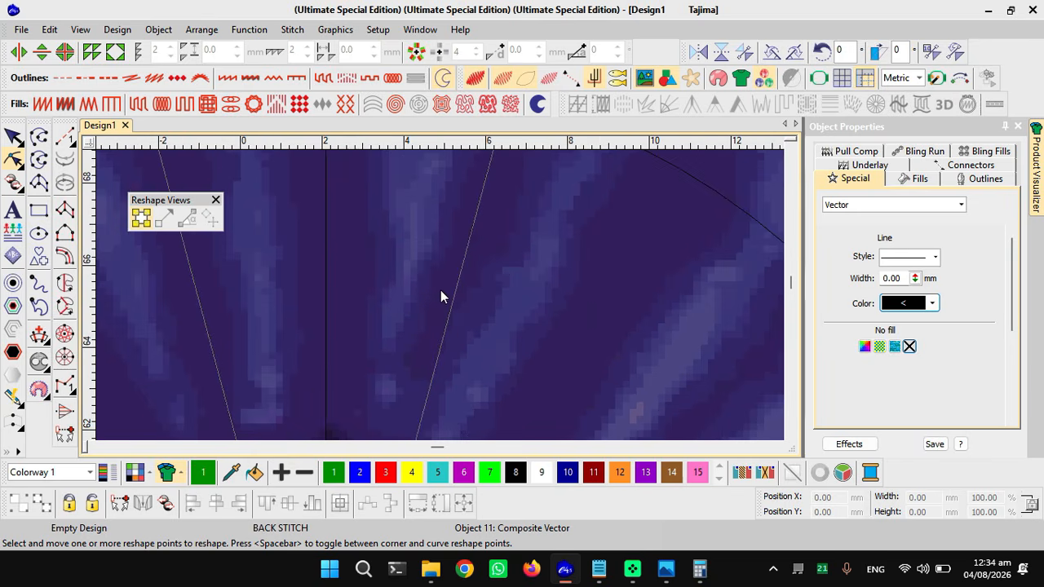
scroll(441, 300, down, 1)
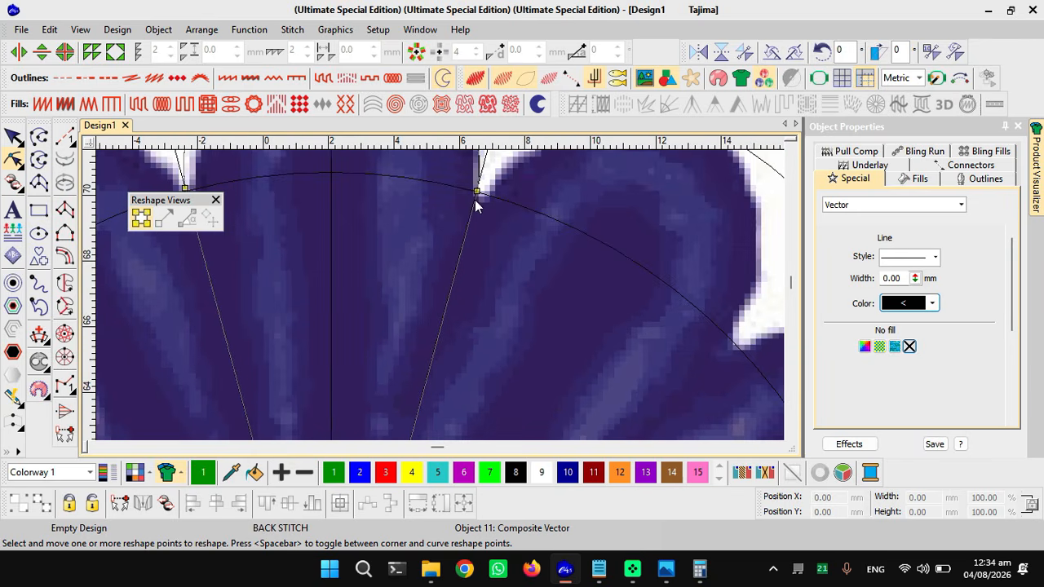
scroll(477, 206, up, 4)
scroll(447, 287, up, 2)
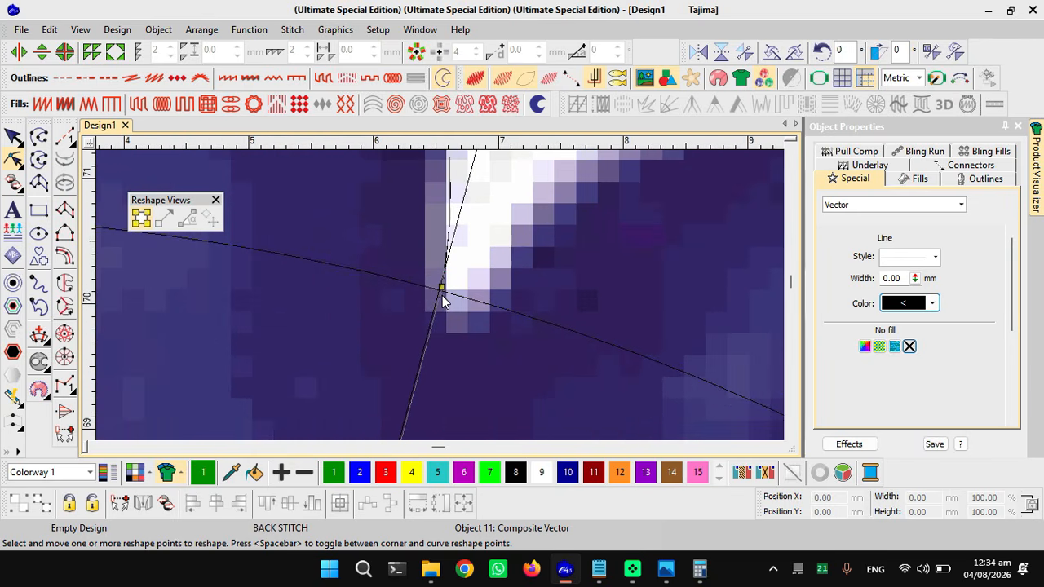
scroll(443, 297, up, 4)
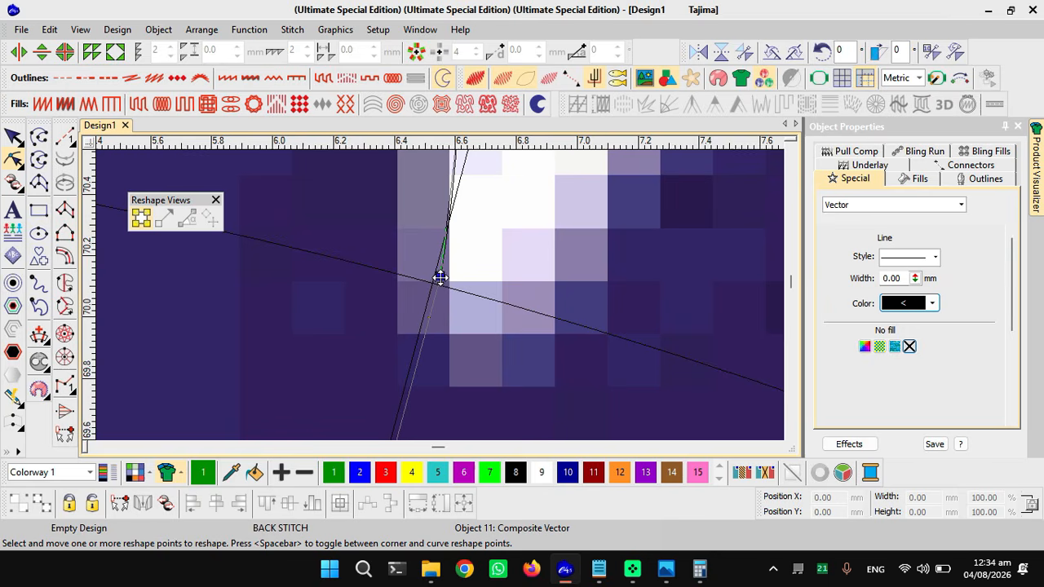
drag(439, 278, 432, 284)
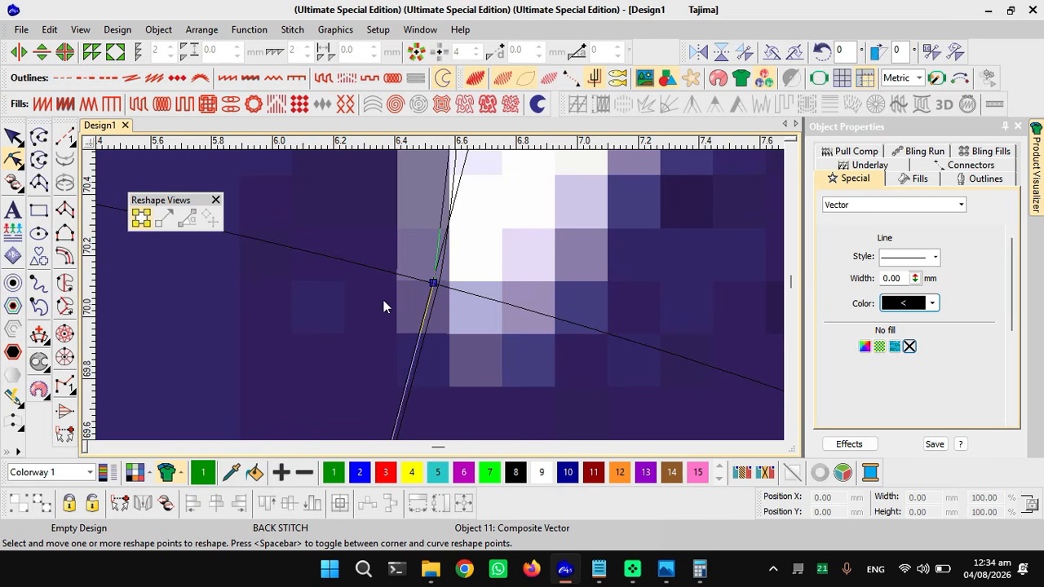
- Move the petal outline's left notch point onto the crossing of the left slanted guide and the notch circle
scroll(433, 303, down, 4)
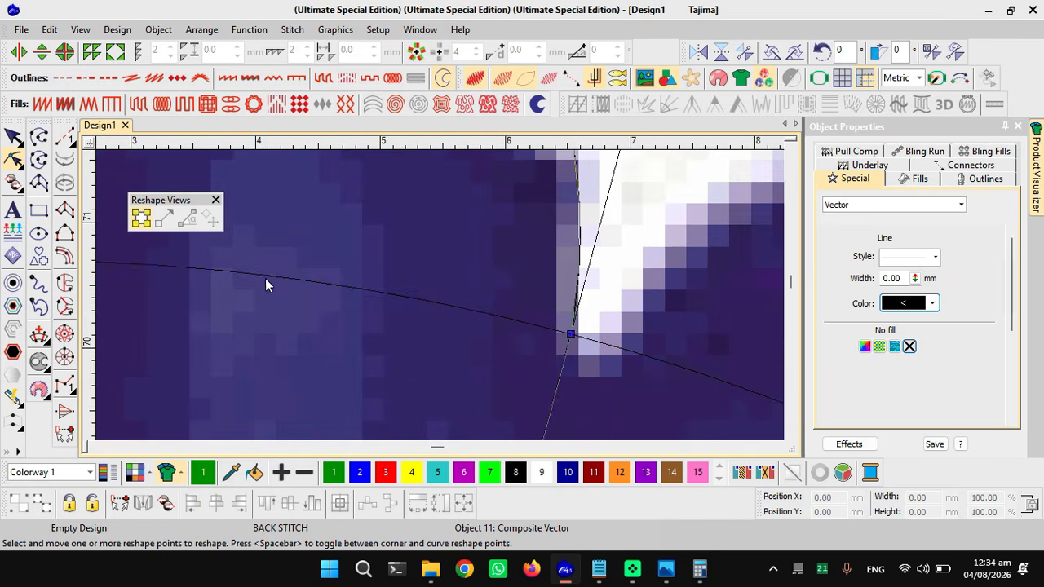
scroll(429, 293, down, 3)
scroll(274, 289, down, 1)
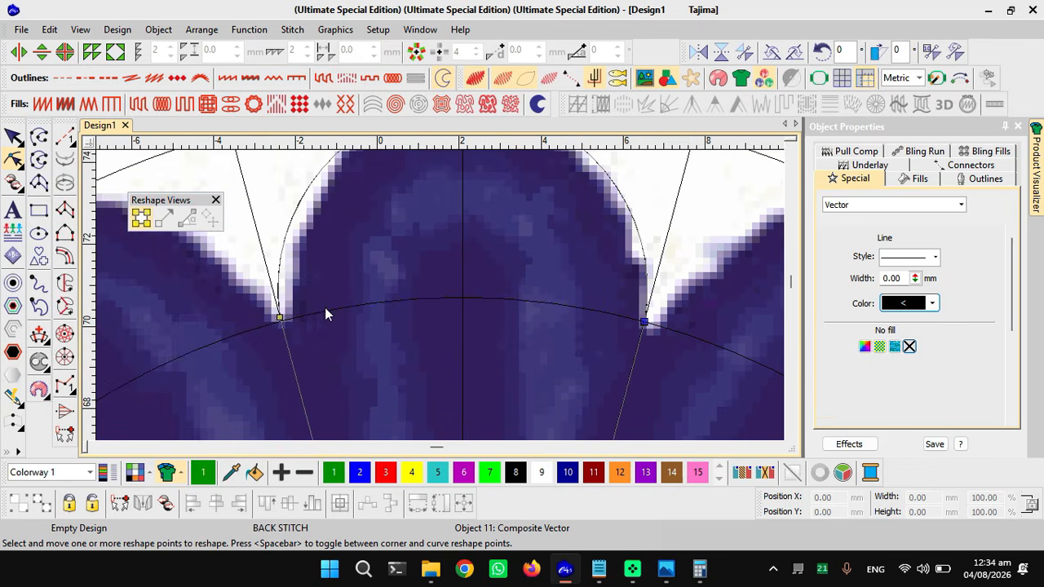
scroll(292, 314, up, 1)
scroll(426, 305, up, 4)
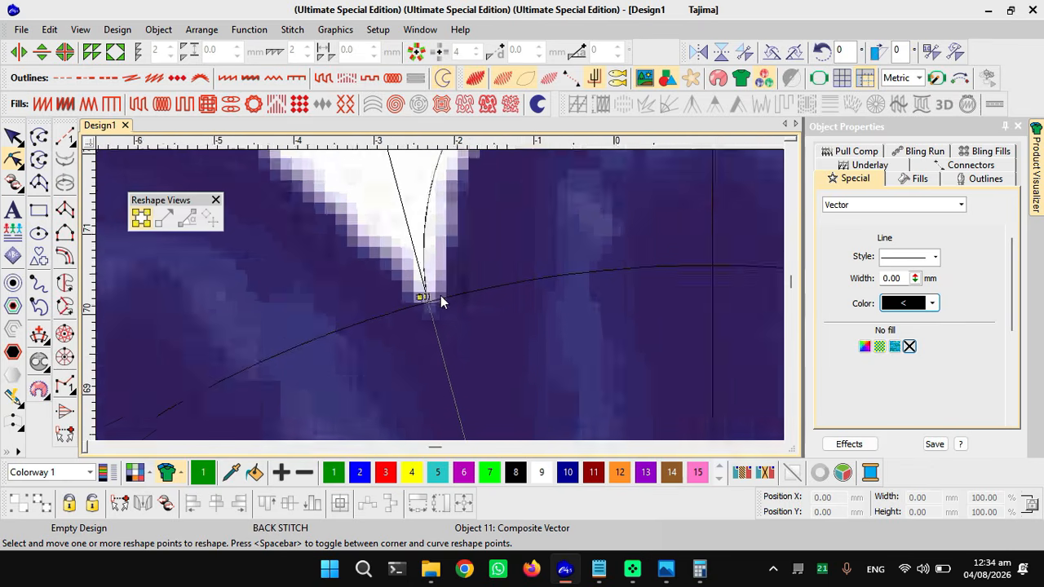
click(415, 300)
drag(417, 304, 417, 306)
scroll(729, 258, down, 2)
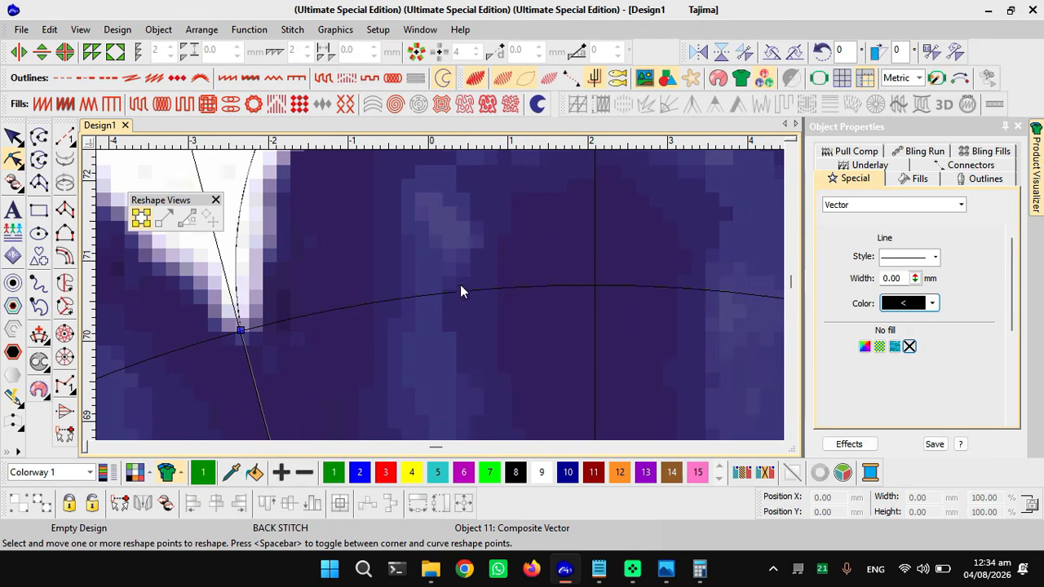
- Move the petal outline's tip point onto the crossing of the vertical centre guide and the petal-tip circle, and finish reshaping the outline
scroll(625, 240, down, 2)
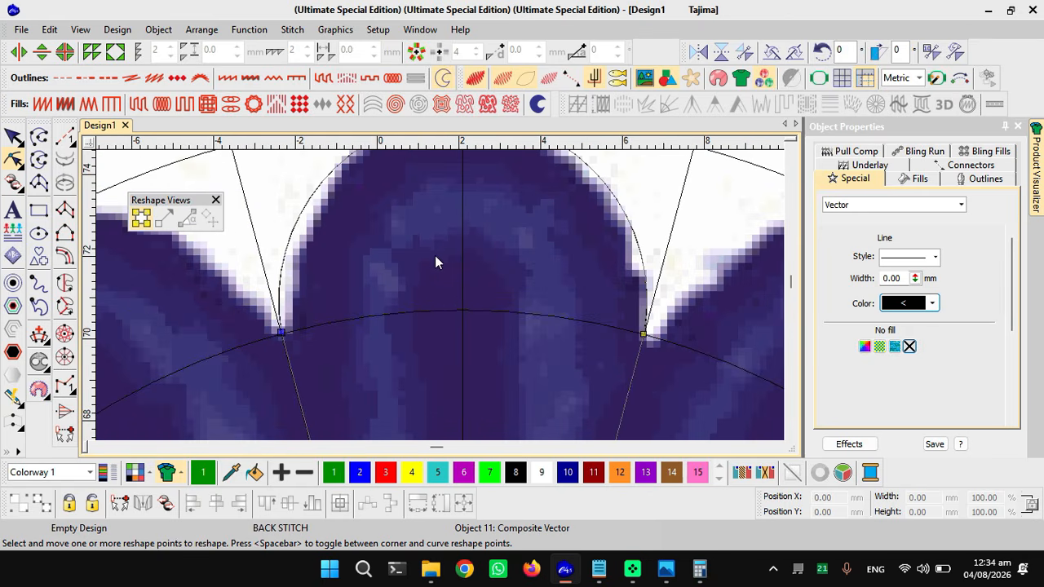
scroll(445, 232, up, 1)
scroll(440, 295, up, 2)
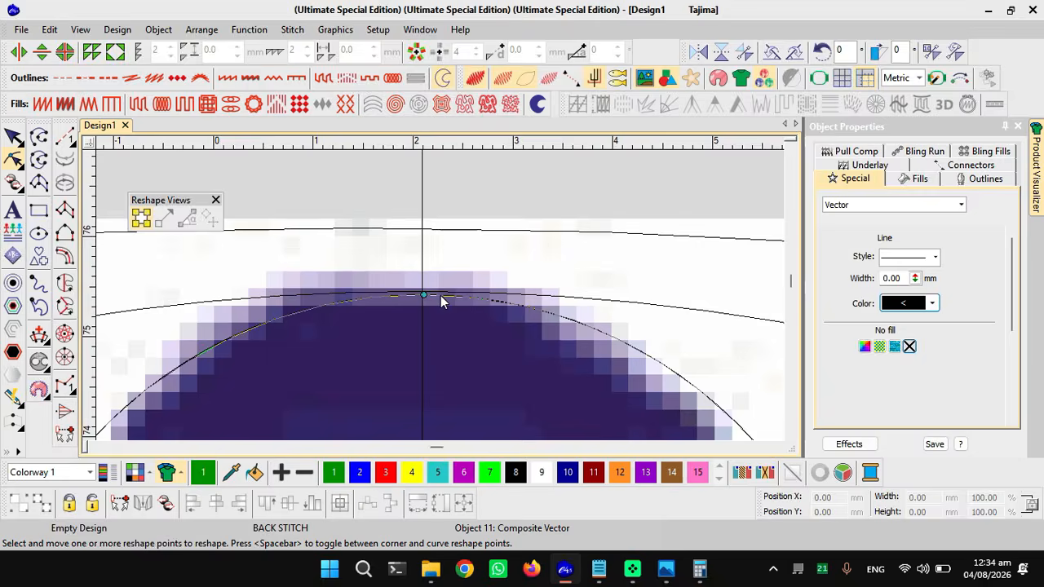
scroll(437, 297, up, 2)
scroll(440, 294, up, 2)
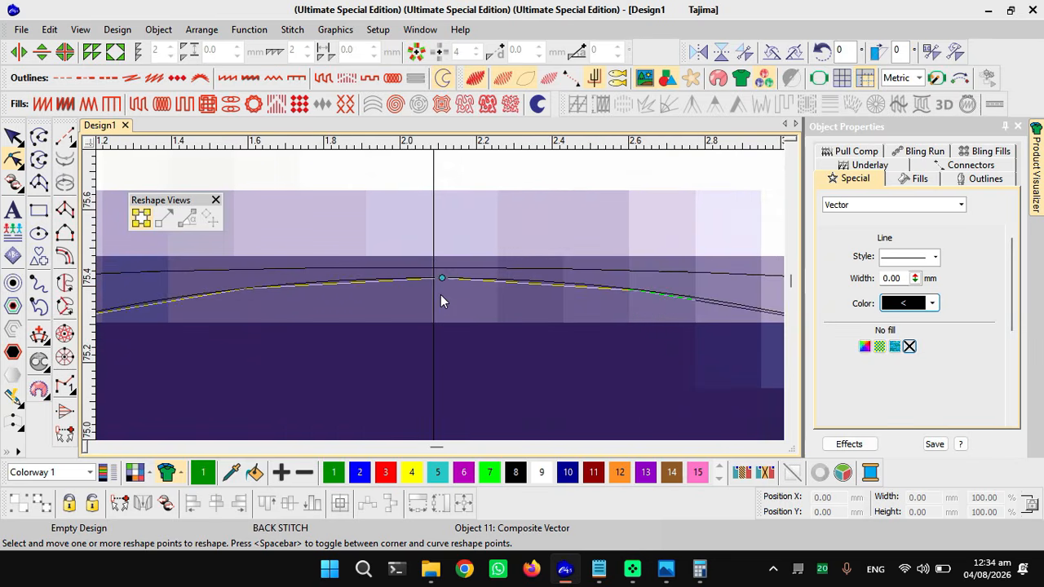
drag(443, 277, 435, 268)
scroll(440, 302, down, 1)
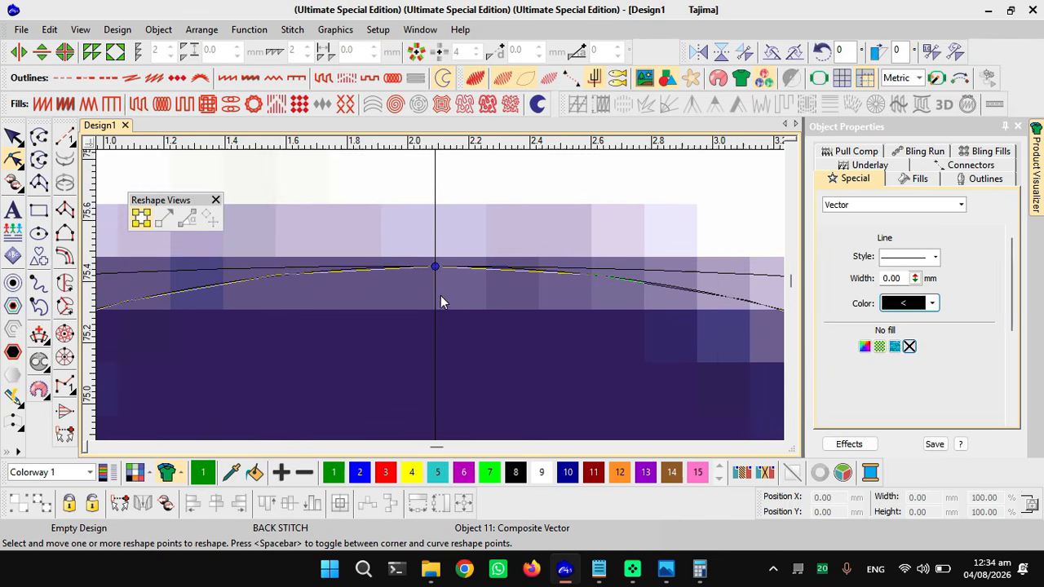
scroll(436, 303, down, 3)
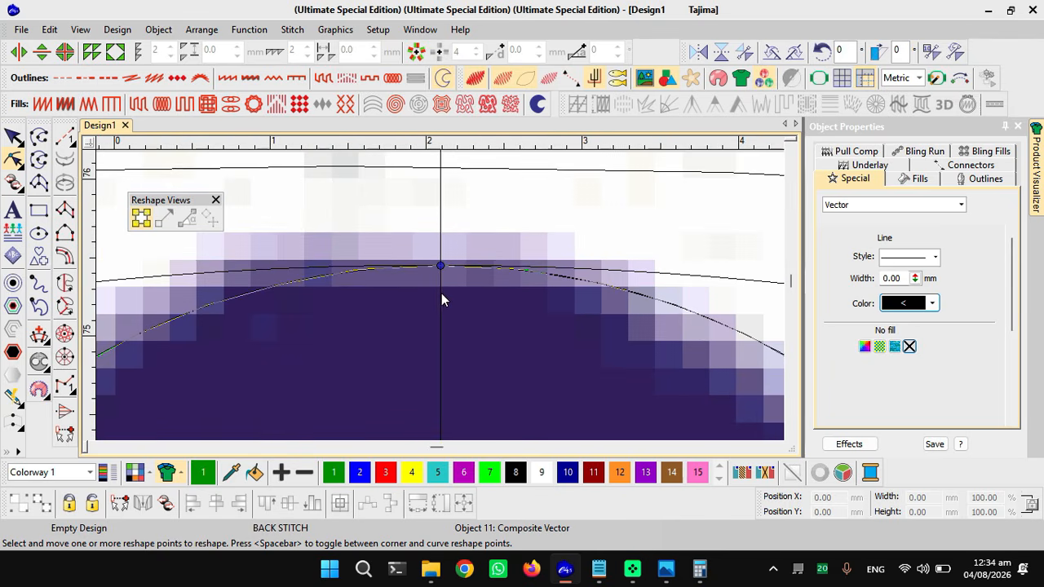
scroll(447, 300, down, 1)
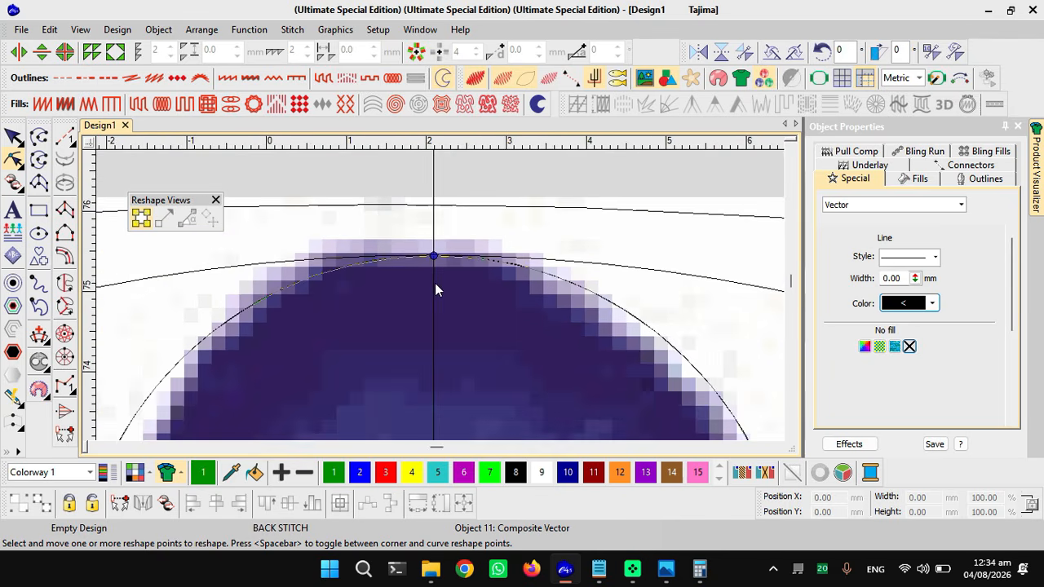
scroll(440, 301, up, 2)
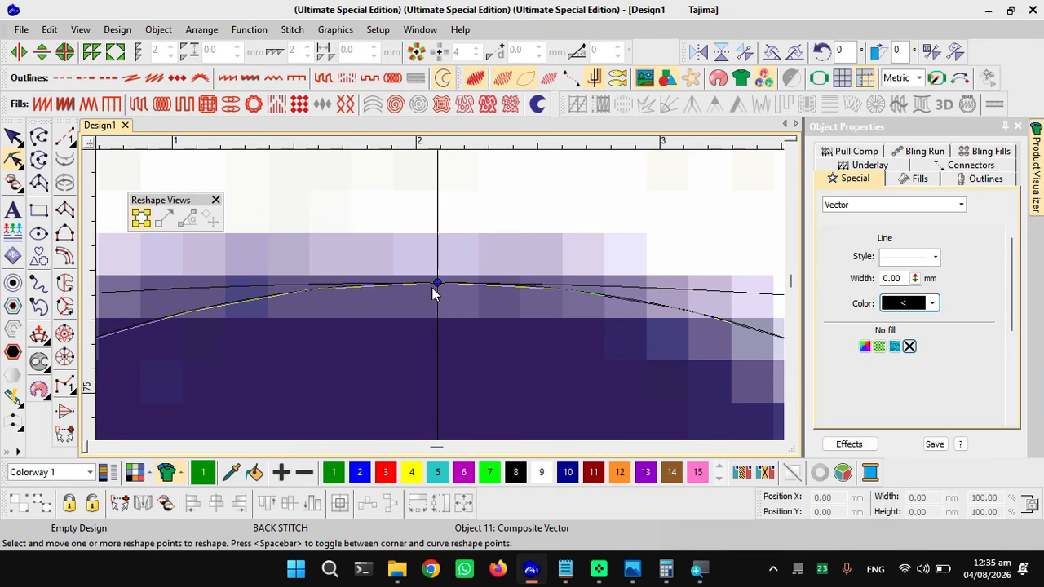
key(equal)
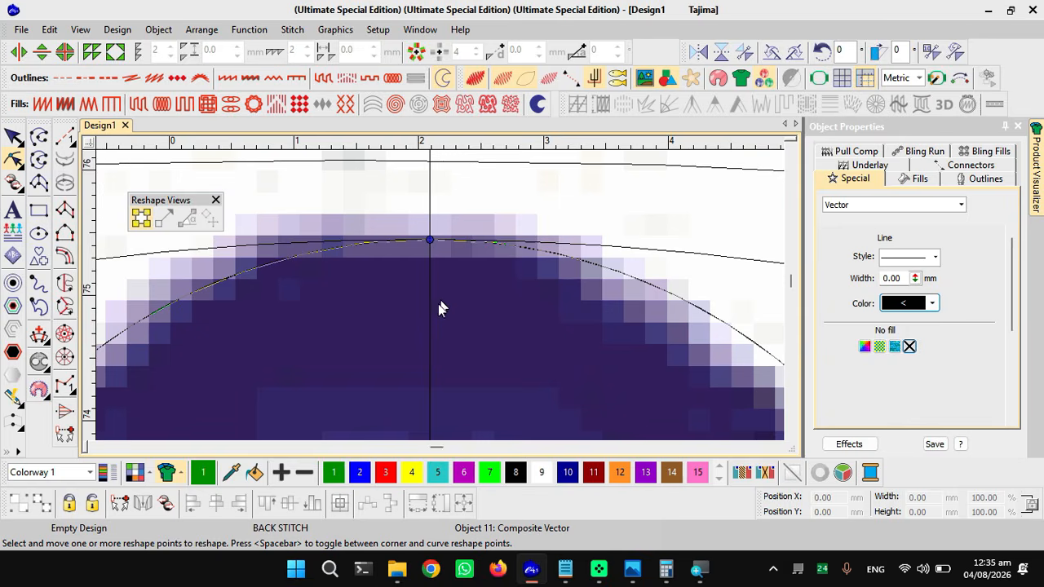
key(minus)
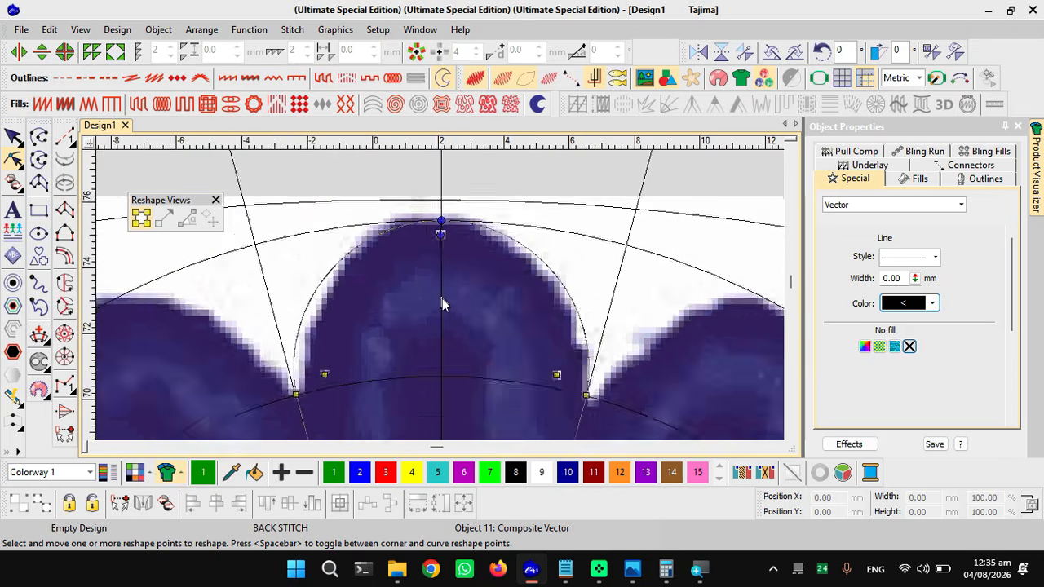
key(minus)
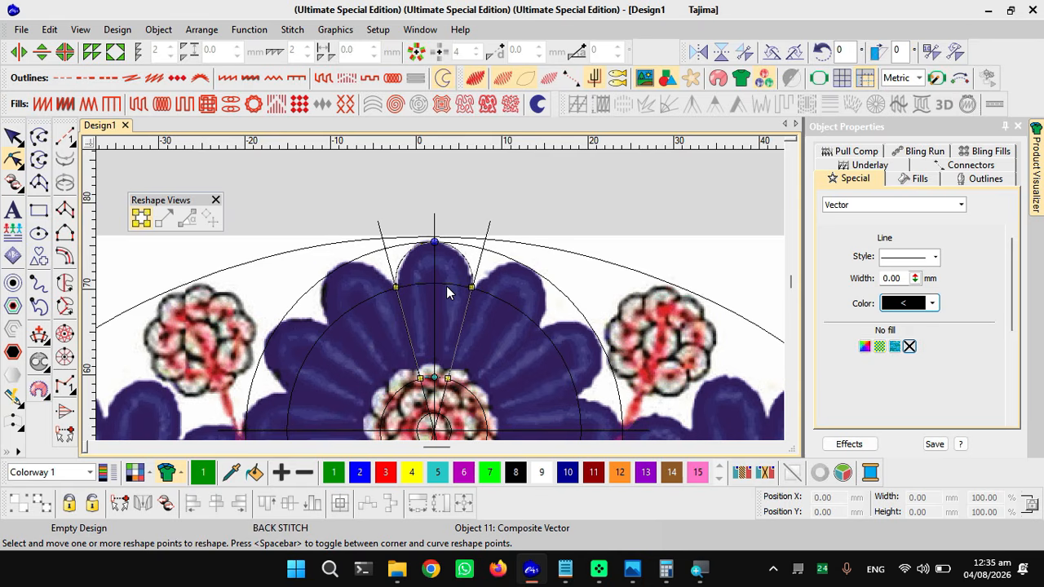
scroll(446, 290, up, 1)
key(Escape)
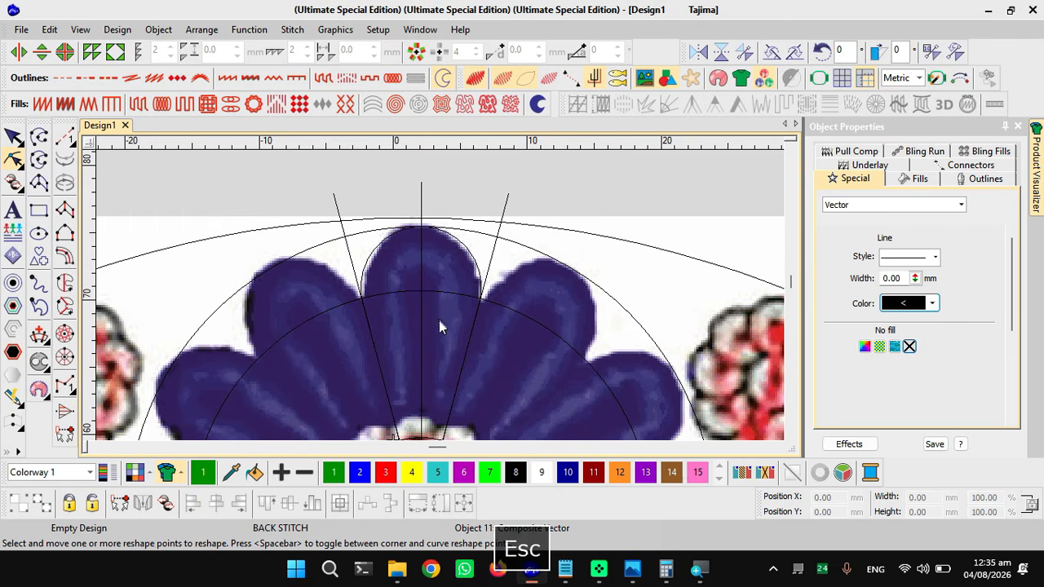
scroll(438, 327, down, 1)
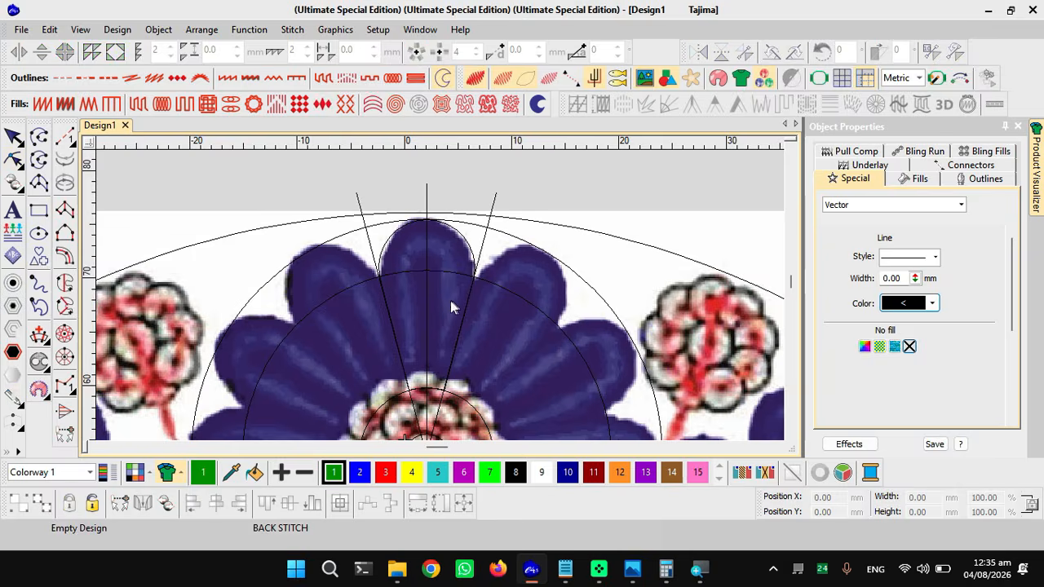
click(473, 258)
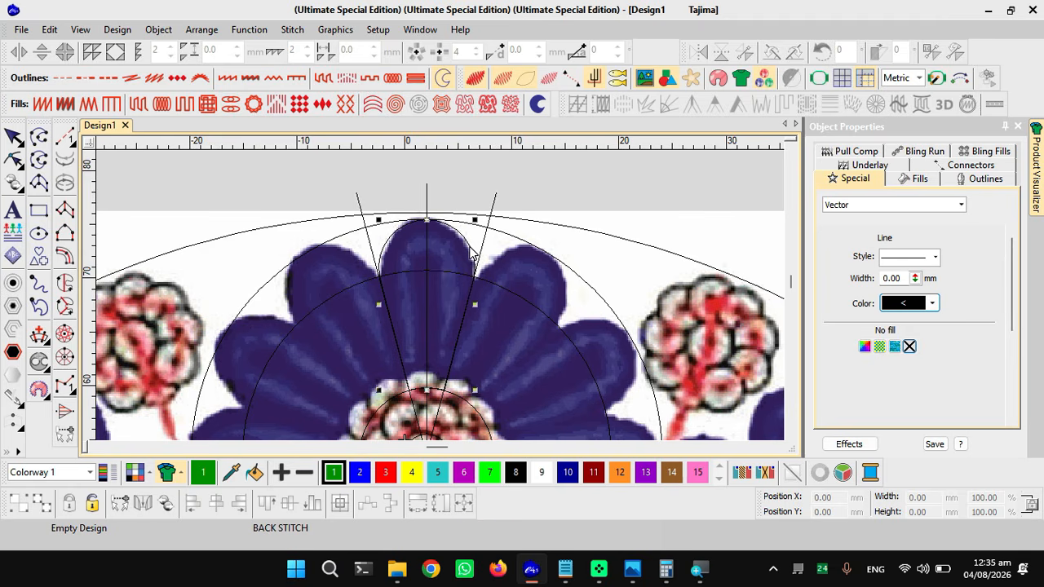
scroll(434, 276, down, 1)
scroll(458, 295, down, 1)
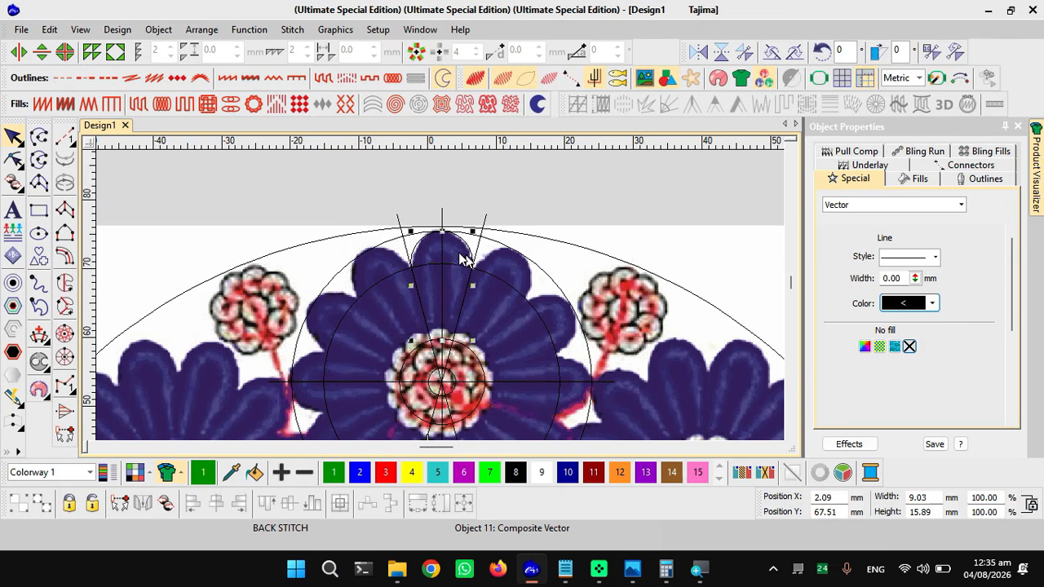
click(416, 51)
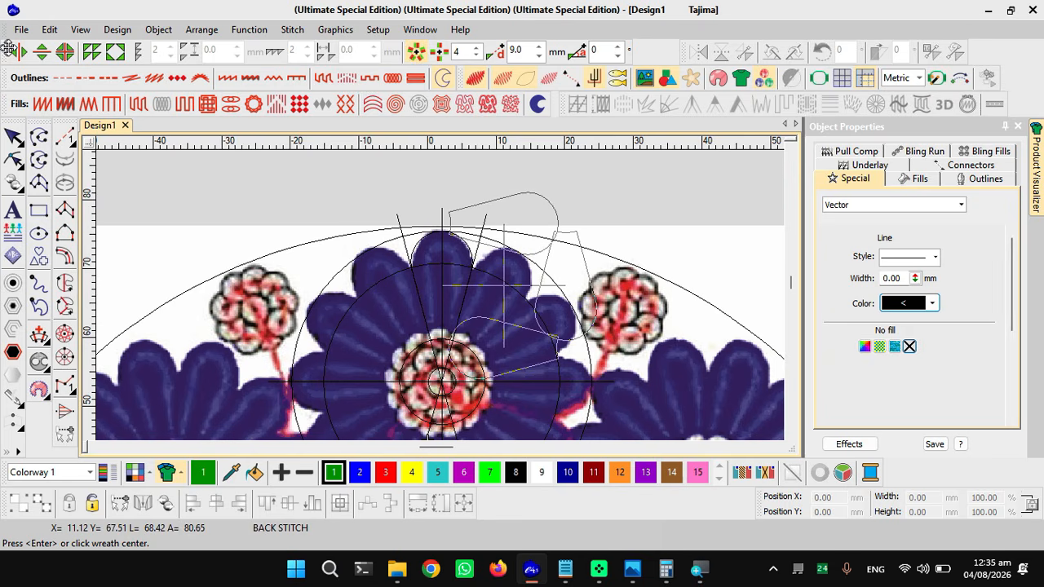
- Undock the Mirror Merge toolbar, check its entry in the list of available toolbars, and dock it again
drag(6, 55, 158, 186)
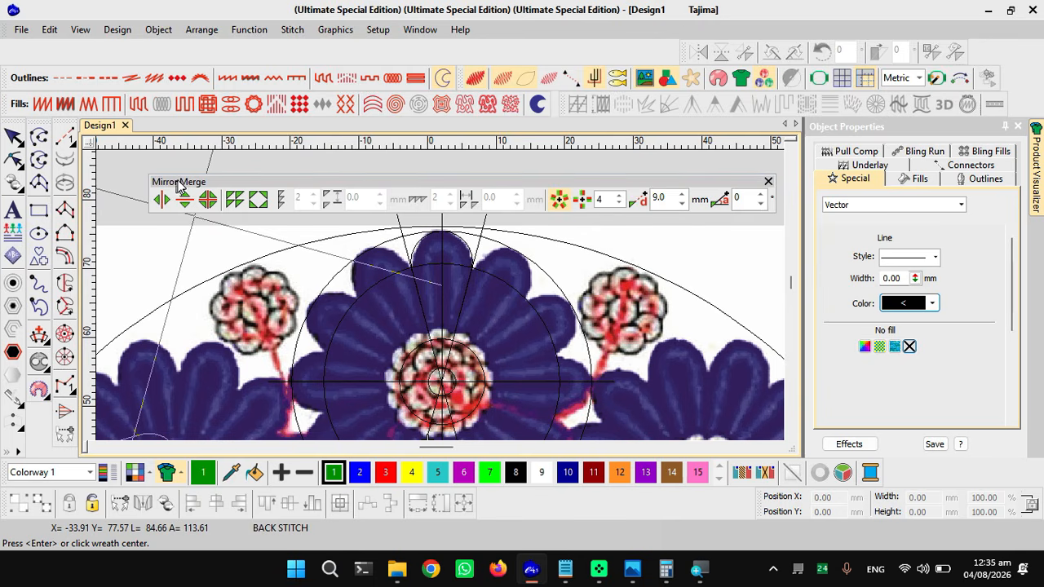
key(Escape)
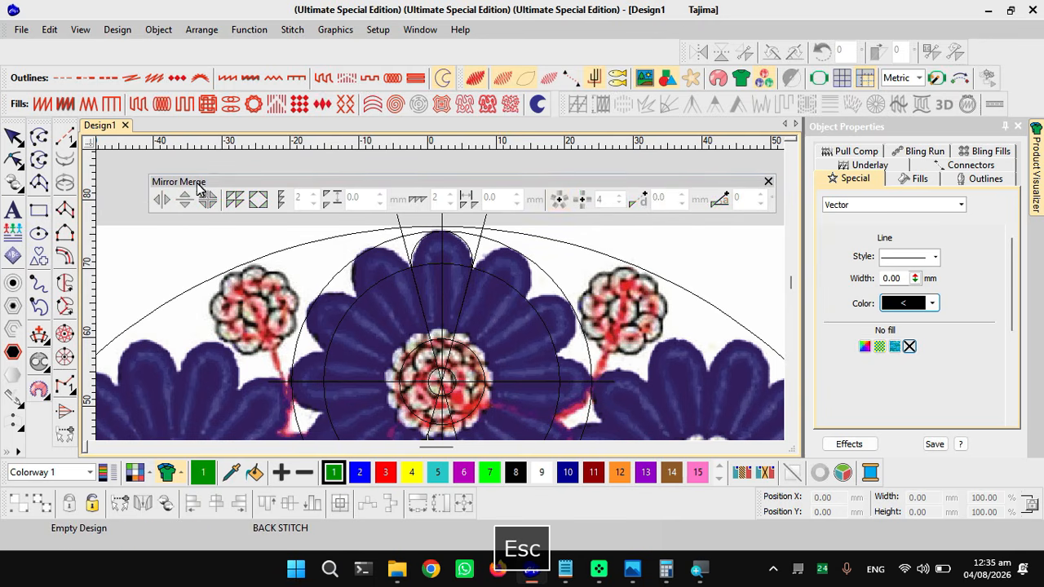
click(460, 29)
mouse_move(420, 29)
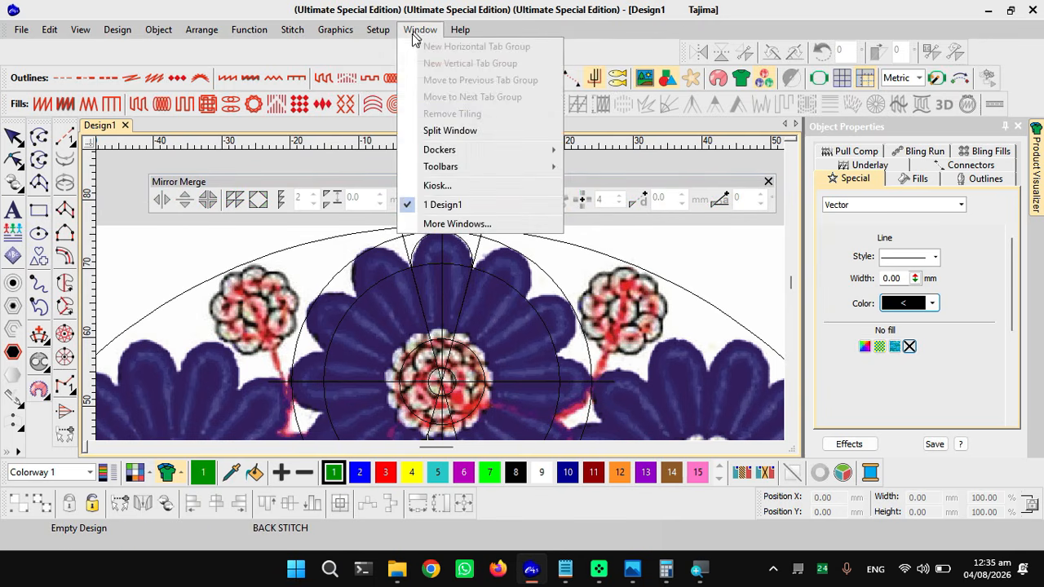
mouse_move(447, 168)
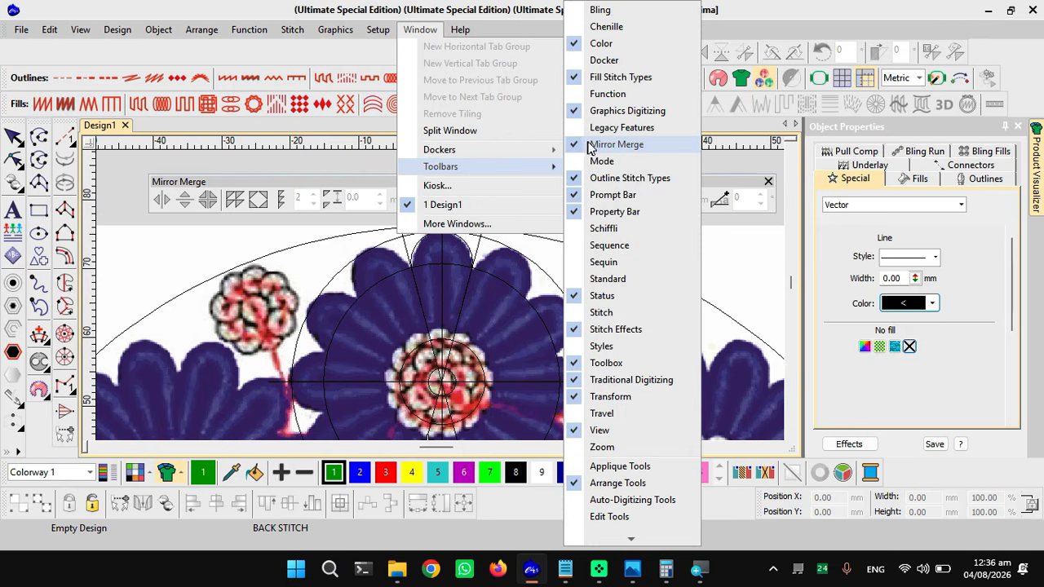
click(301, 190)
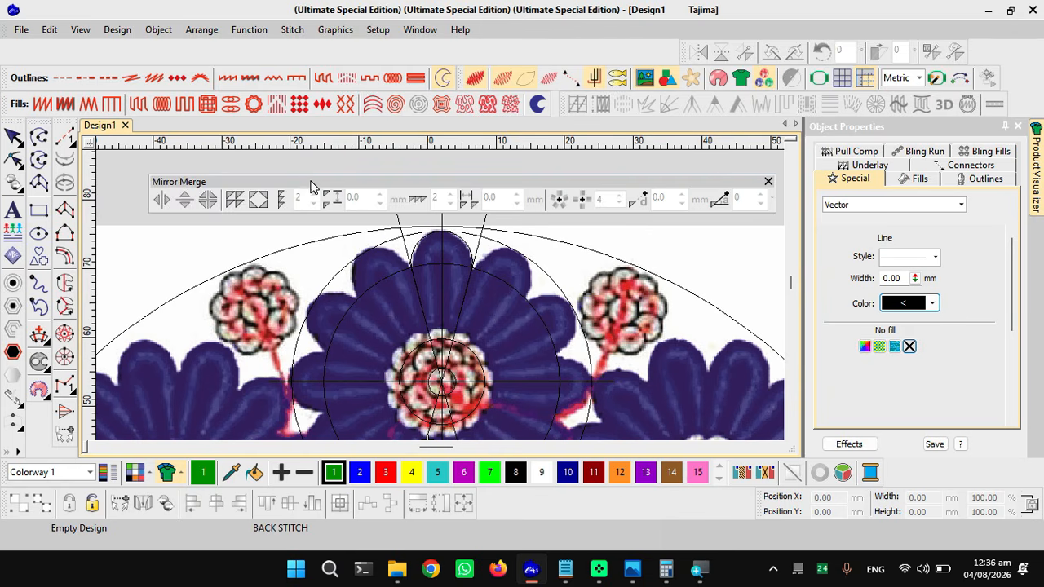
double_click(310, 184)
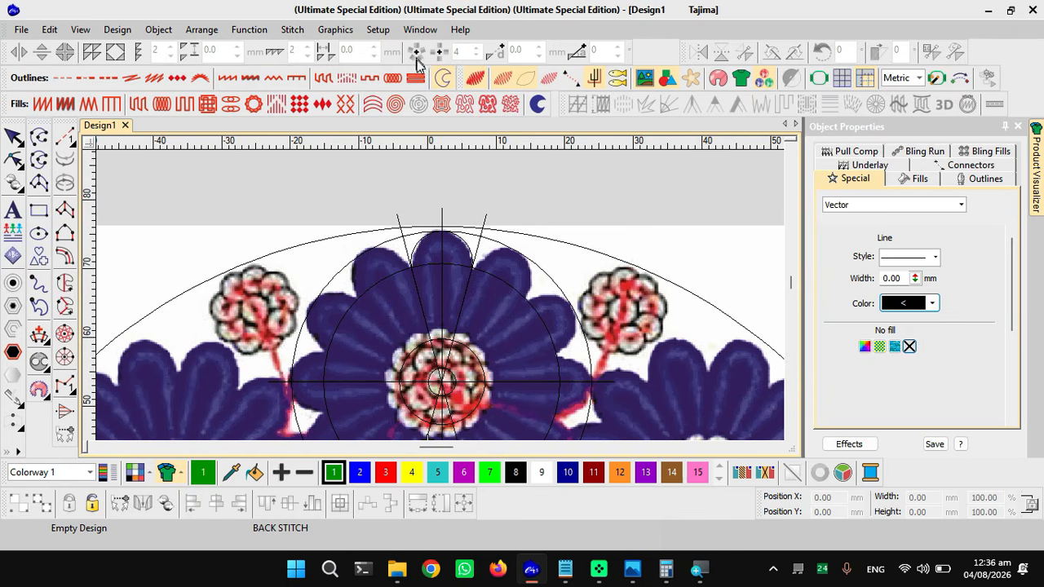
- Start a Wreath of the flower's top petal outline and set the number of petals to 12
click(467, 244)
click(415, 52)
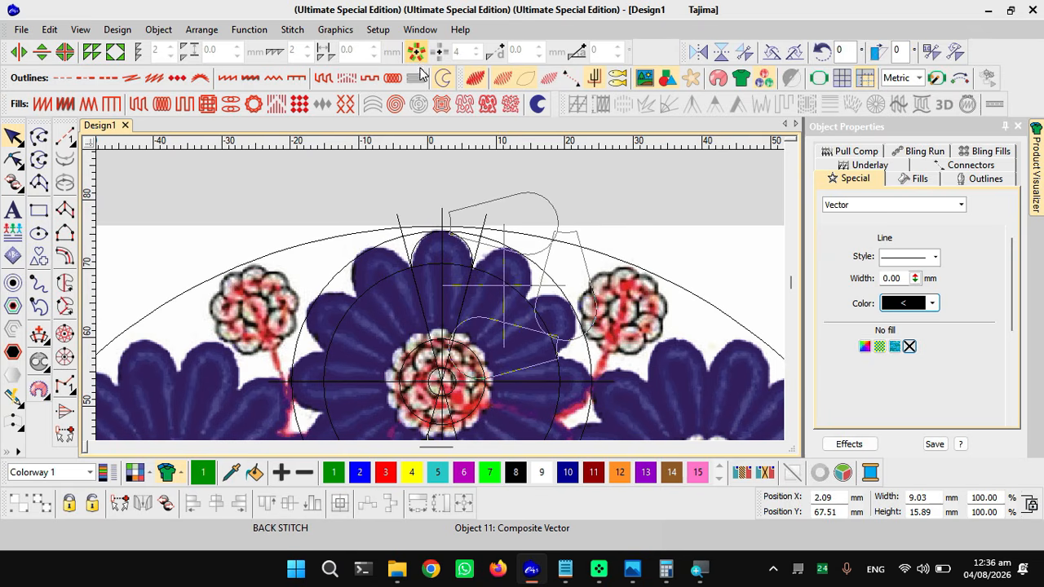
click(415, 52)
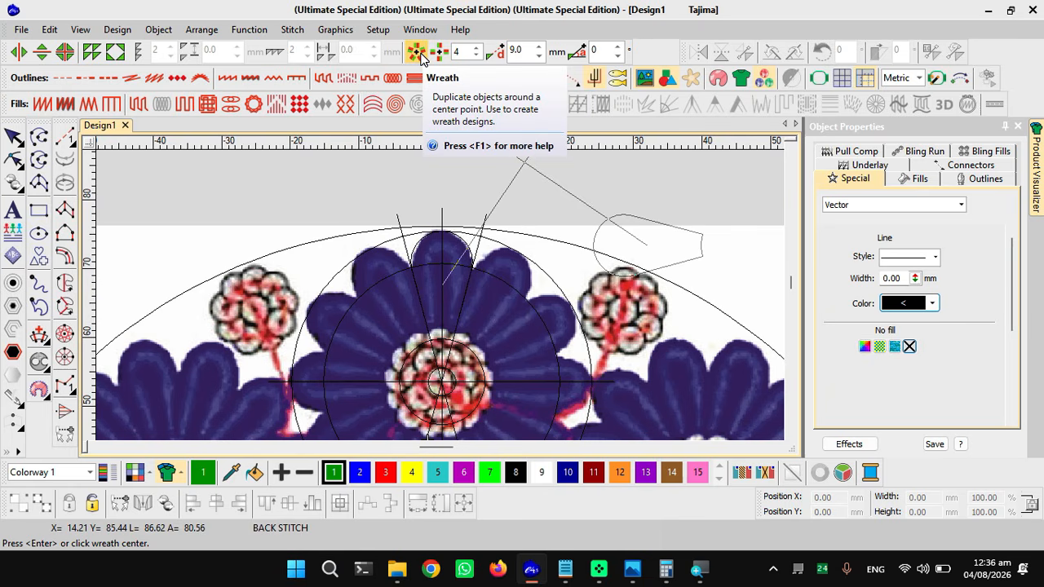
click(417, 53)
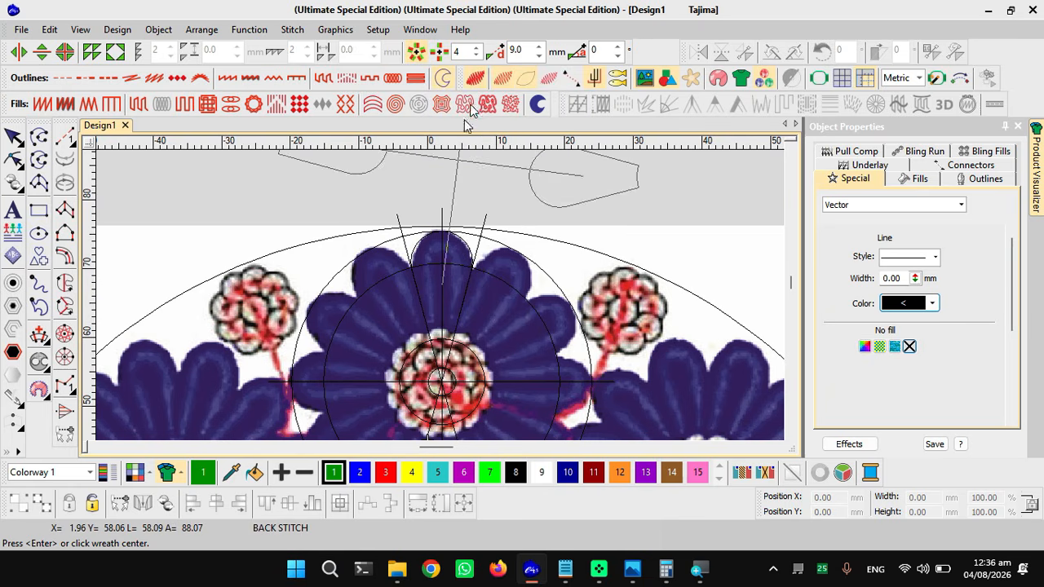
click(477, 47)
click(477, 47)
click(477, 47)
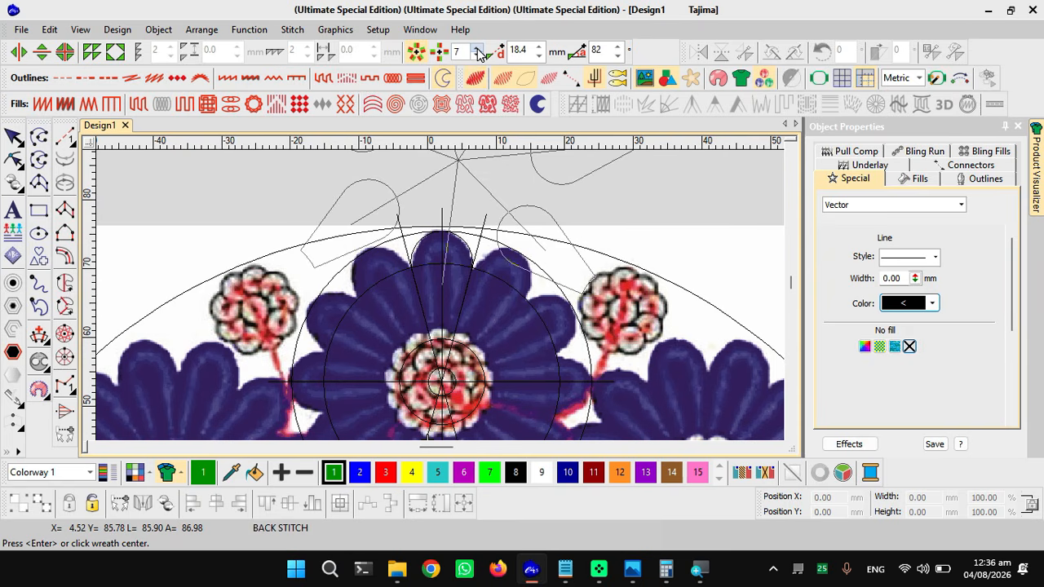
click(477, 47)
click(479, 48)
click(478, 48)
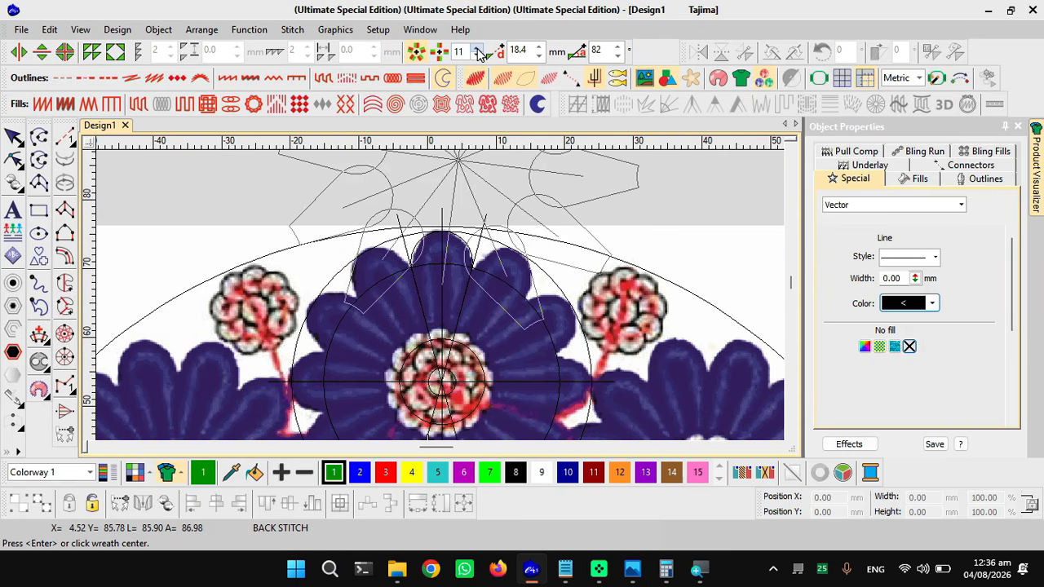
click(478, 47)
- Hide the background picture and place the wreath centre exactly where the guide lines cross inside the concentric circles
scroll(440, 379, up, 5)
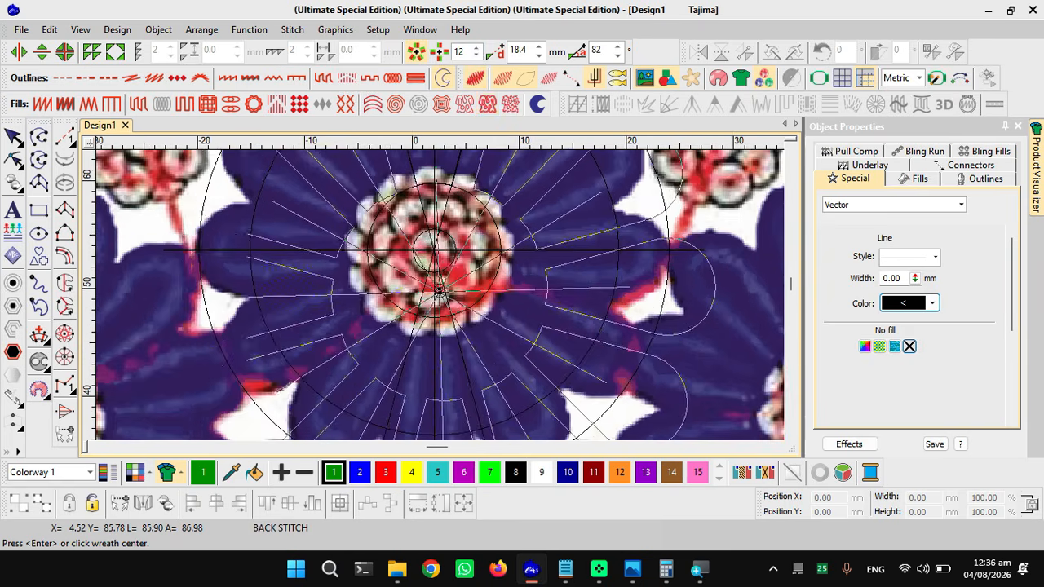
key(d)
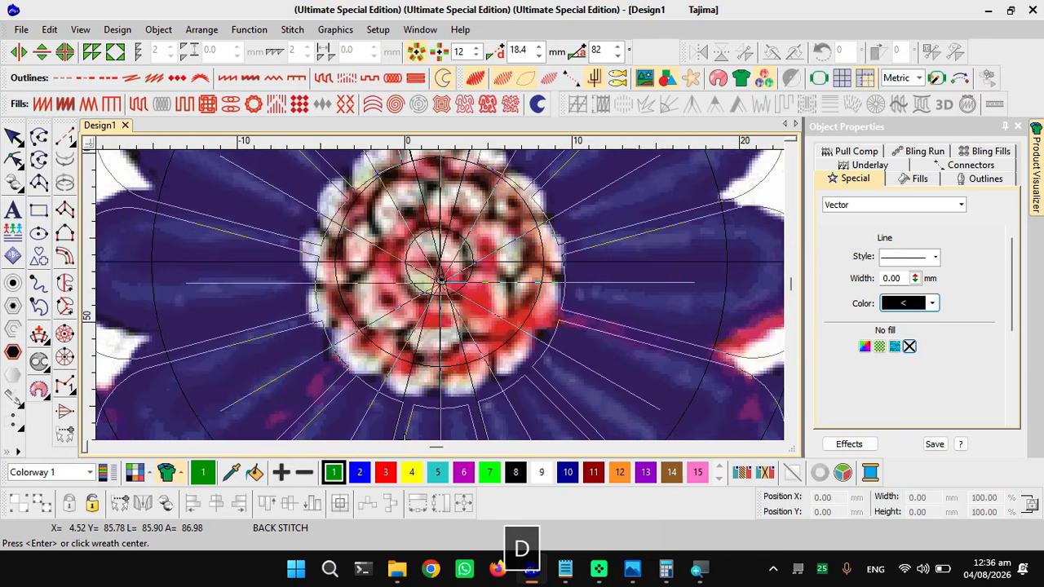
scroll(440, 265, up, 2)
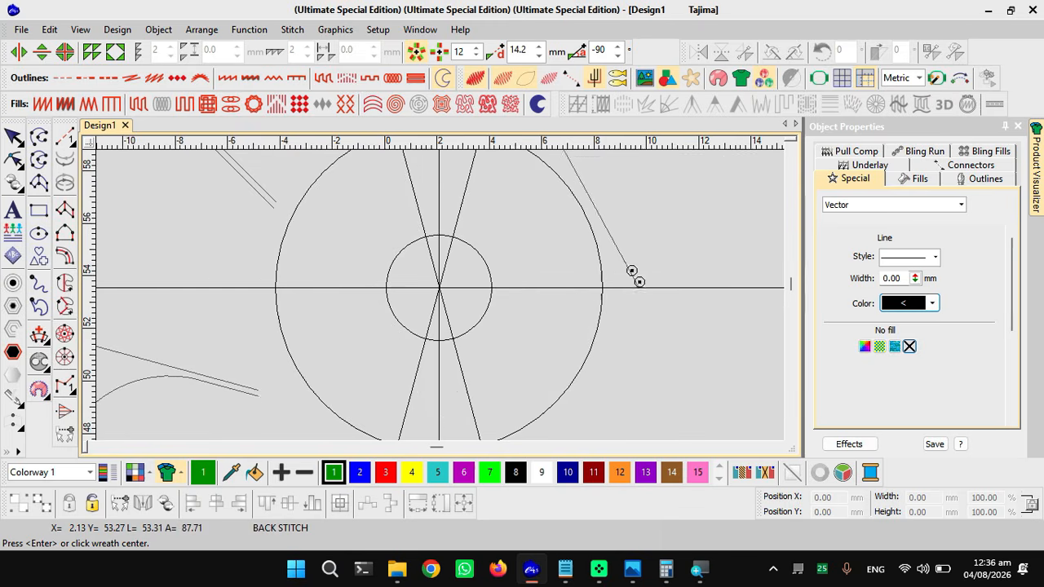
scroll(453, 283, up, 2)
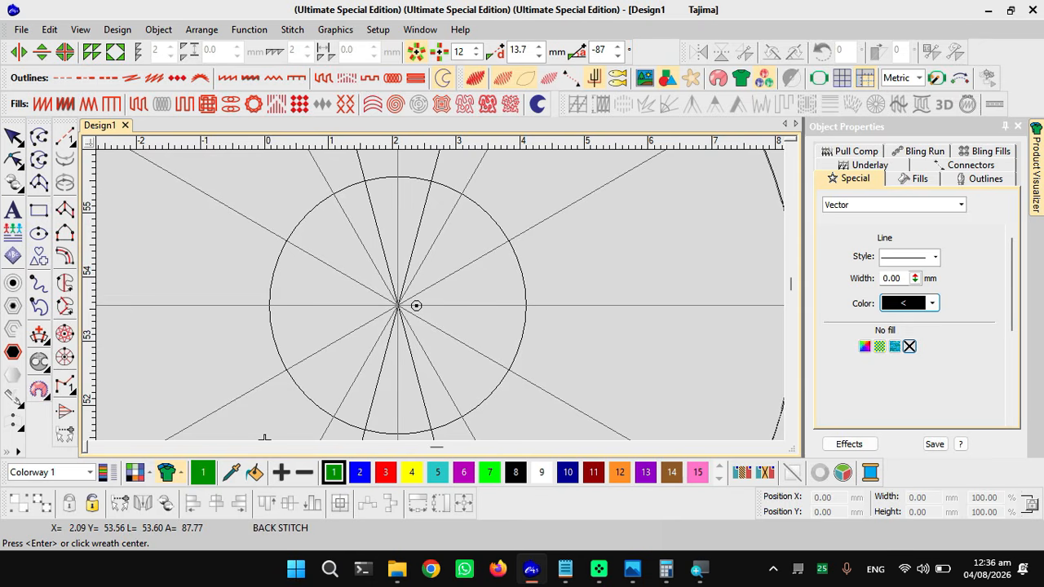
ctrl+click(416, 306)
- Show the background picture again and compare the ring of petal outlines with the flower in it
scroll(442, 278, down, 2)
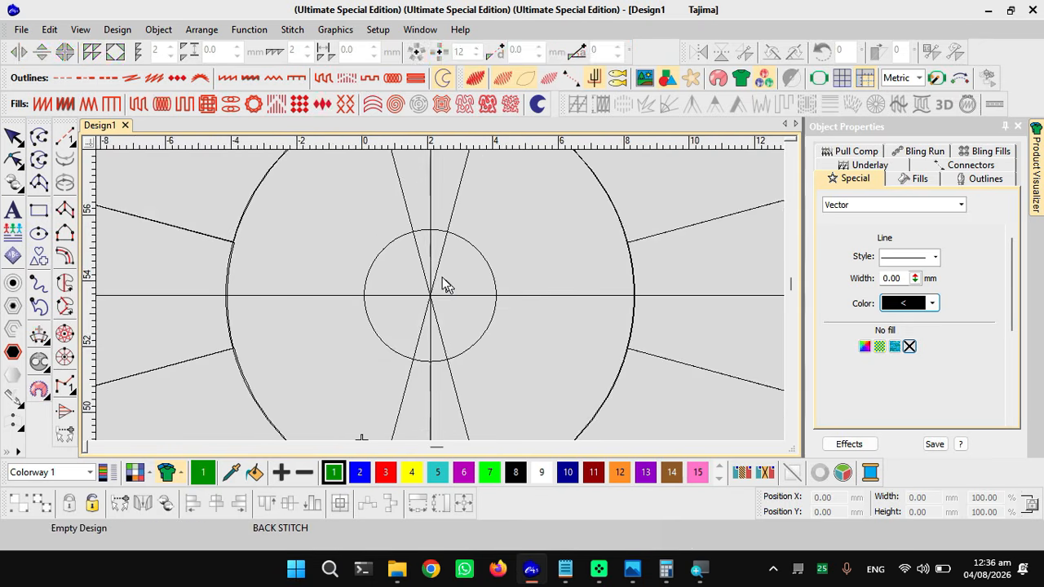
scroll(441, 293, down, 2)
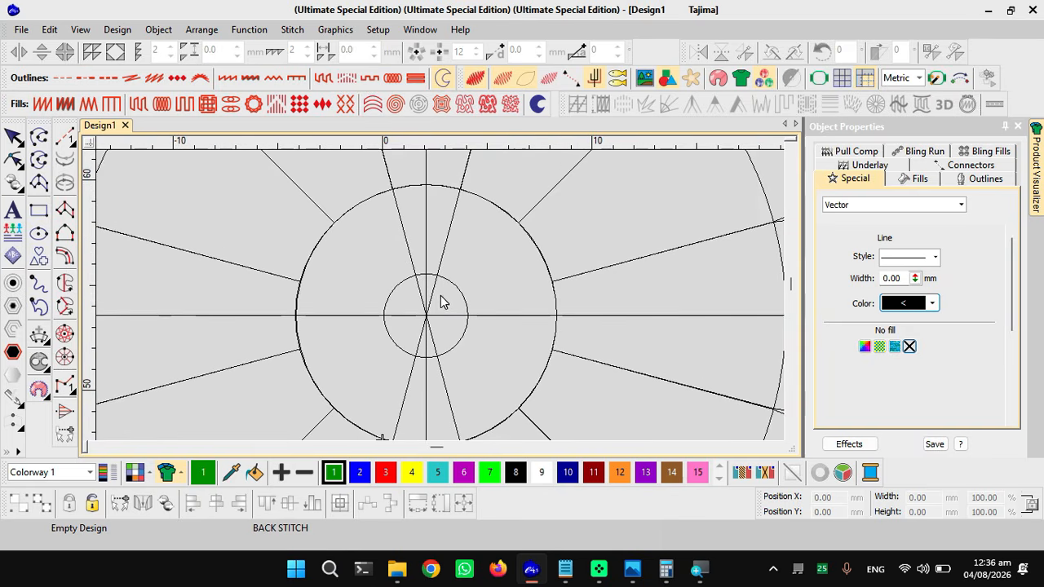
scroll(440, 300, down, 2)
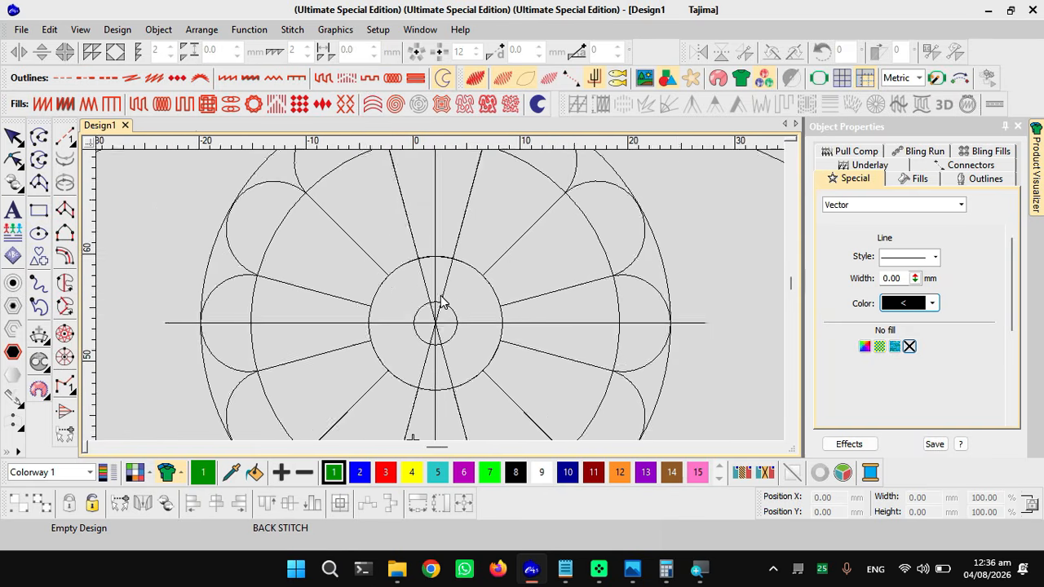
scroll(440, 301, down, 2)
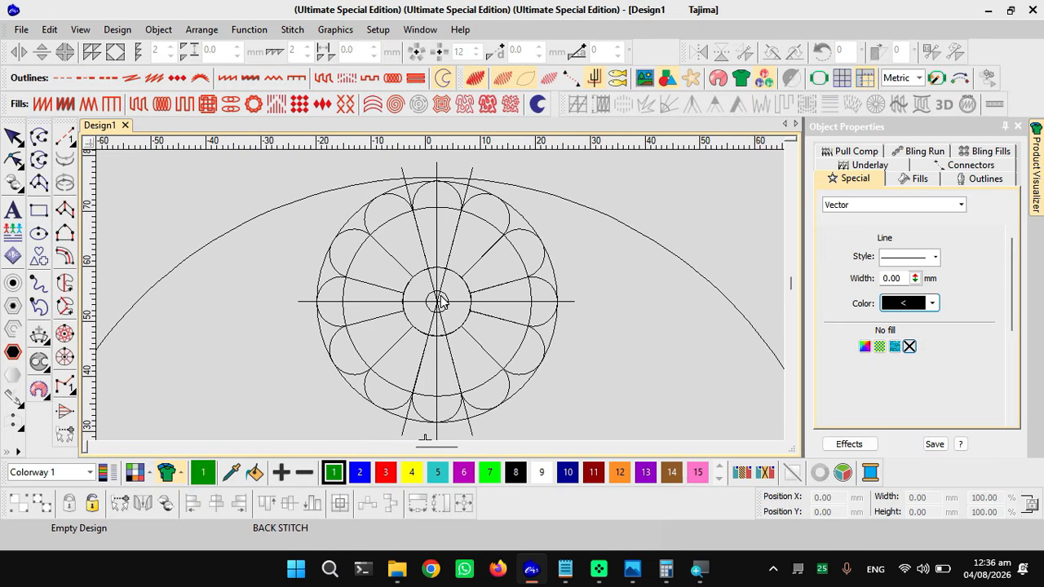
scroll(440, 302, up, 1)
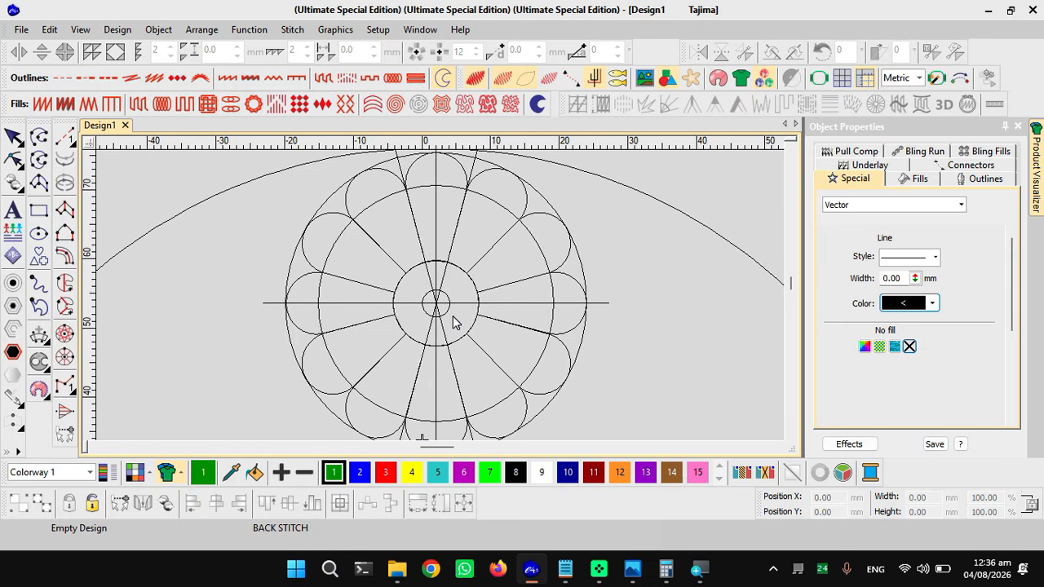
scroll(455, 323, up, 1)
key(d)
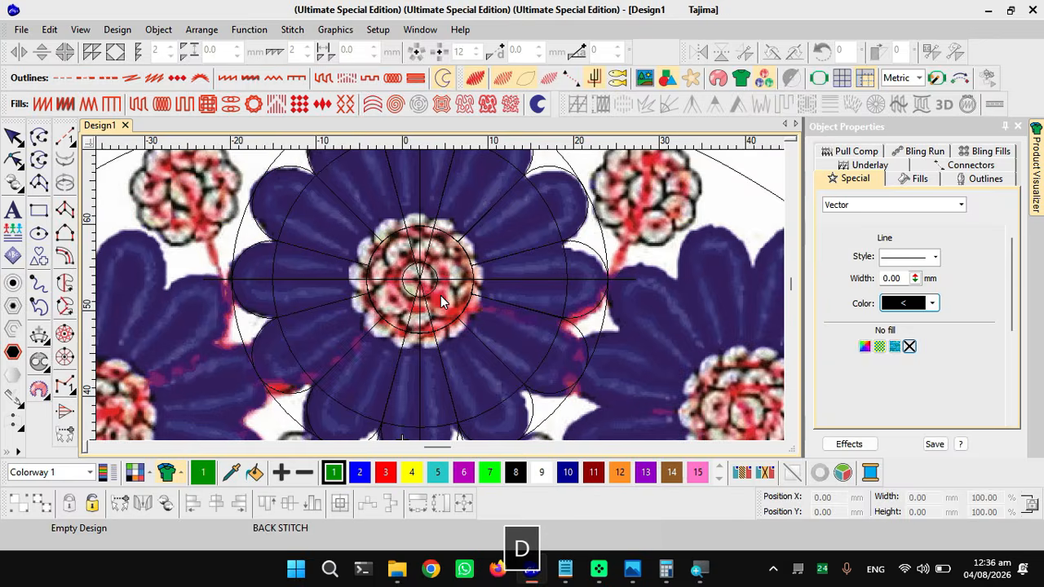
scroll(440, 302, down, 2)
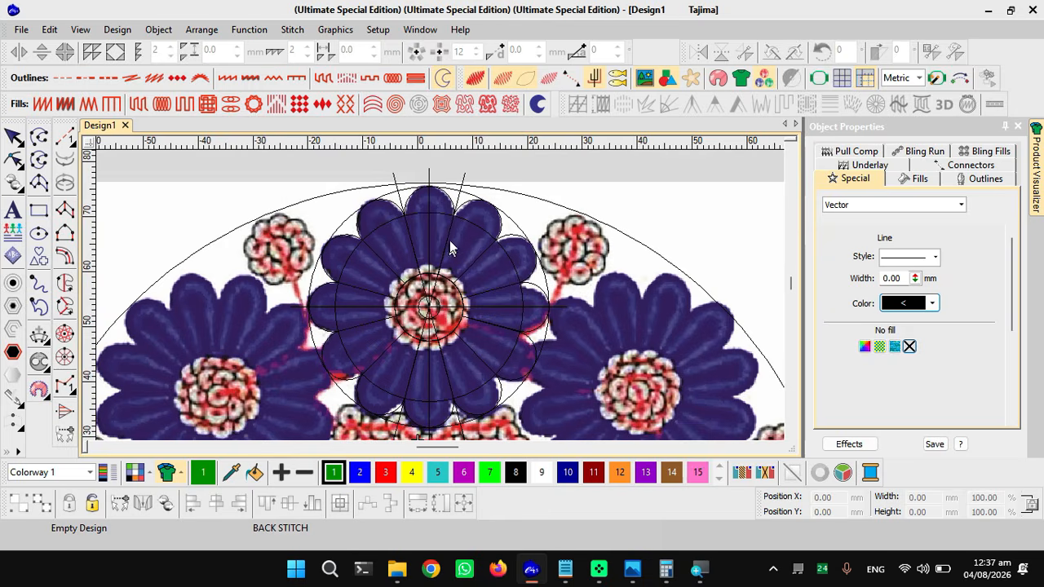
scroll(445, 300, up, 1)
scroll(444, 302, up, 1)
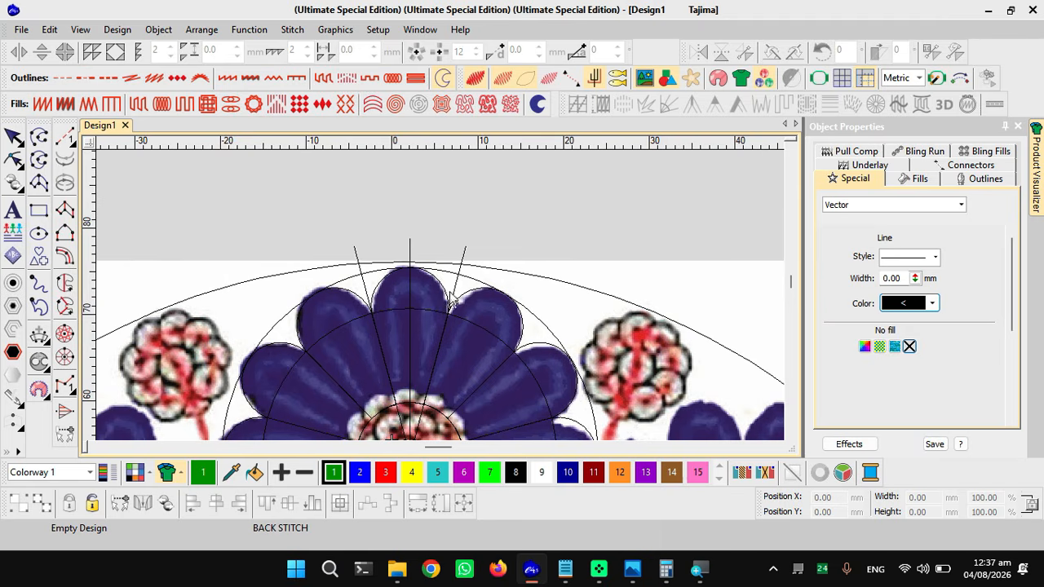
- Try converting the top petal outline to a satin Complex Fill with a roughly horizontal stitch angle, and undo it
click(419, 351)
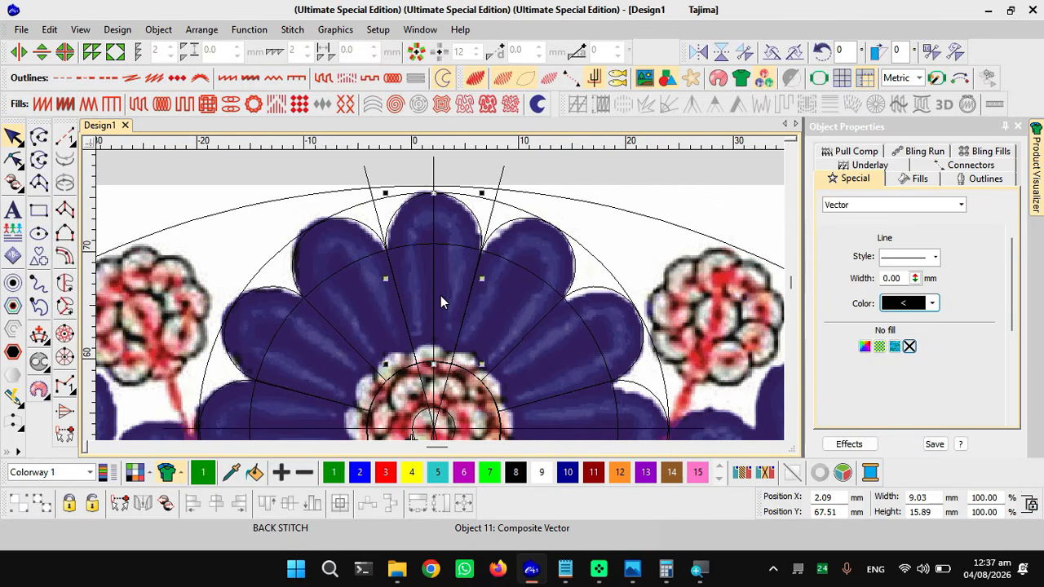
scroll(440, 302, up, 1)
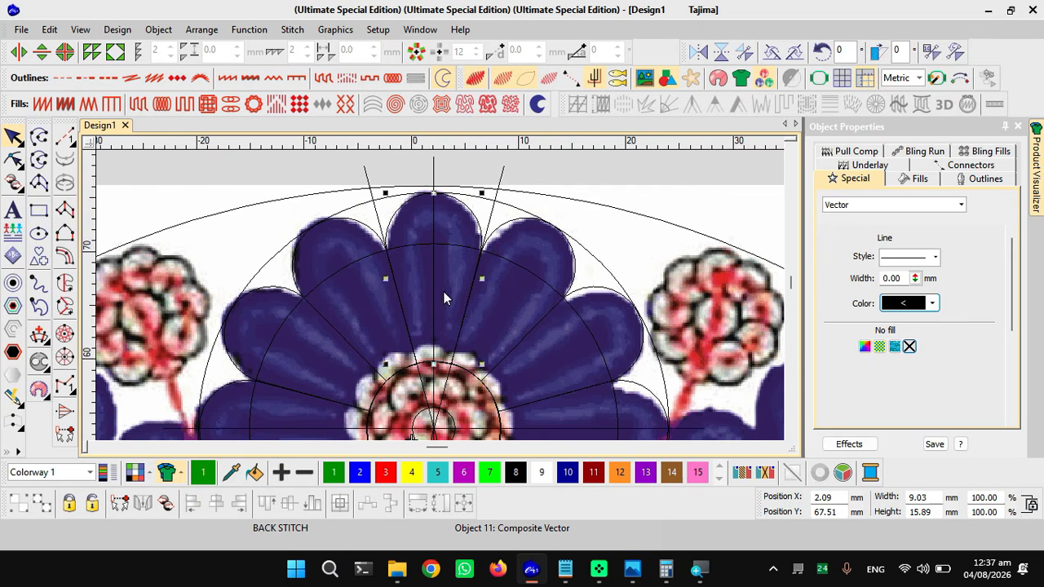
click(65, 282)
click(385, 282)
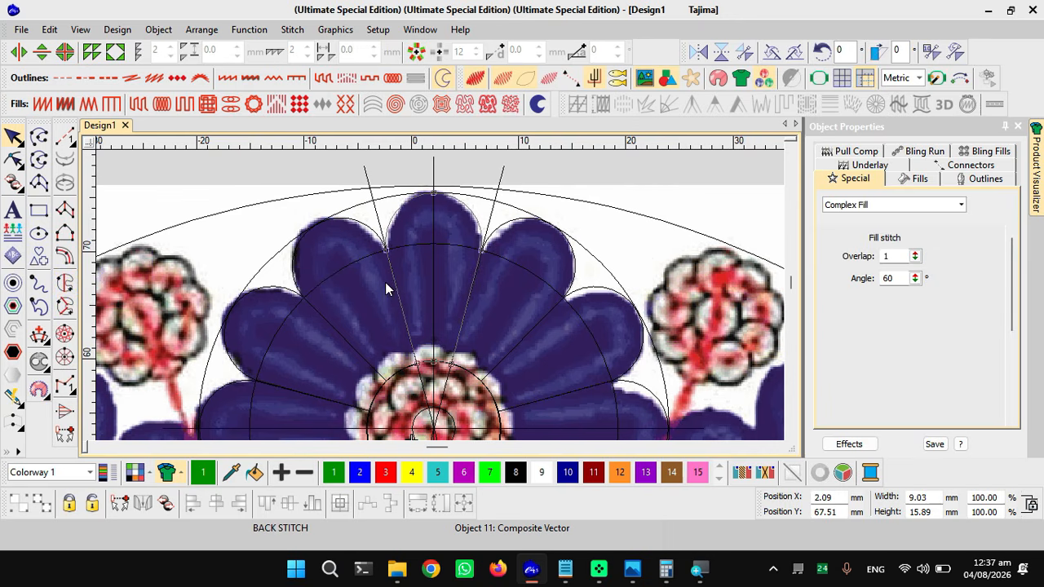
key(Return)
click(378, 284)
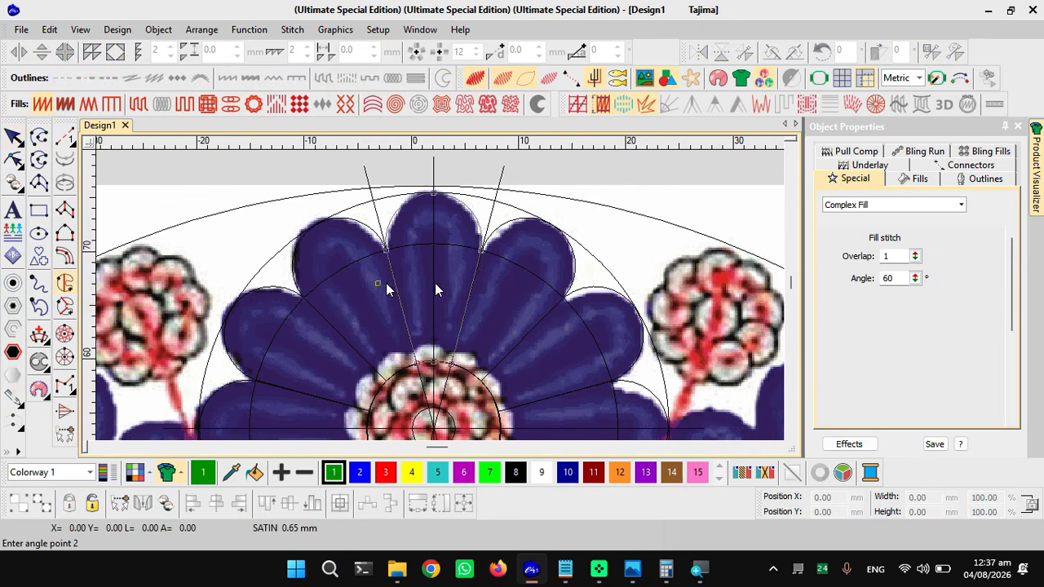
click(508, 286)
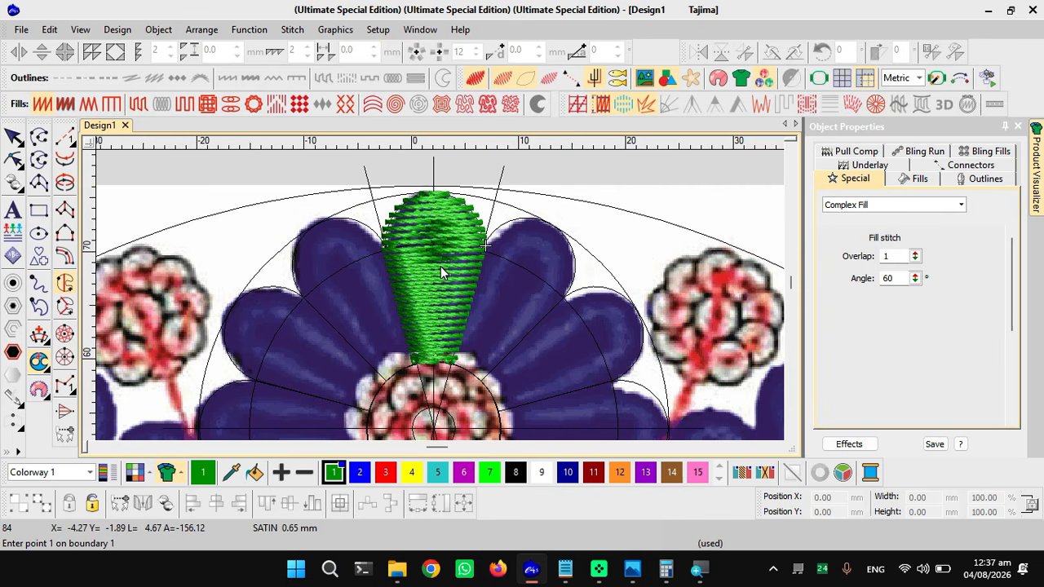
key(Escape)
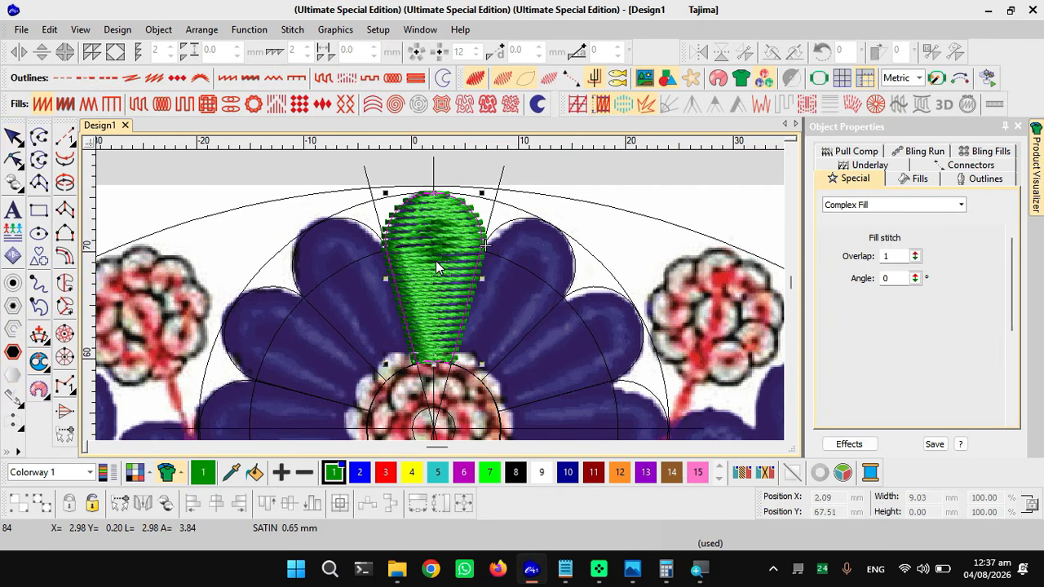
key(ctrl+z)
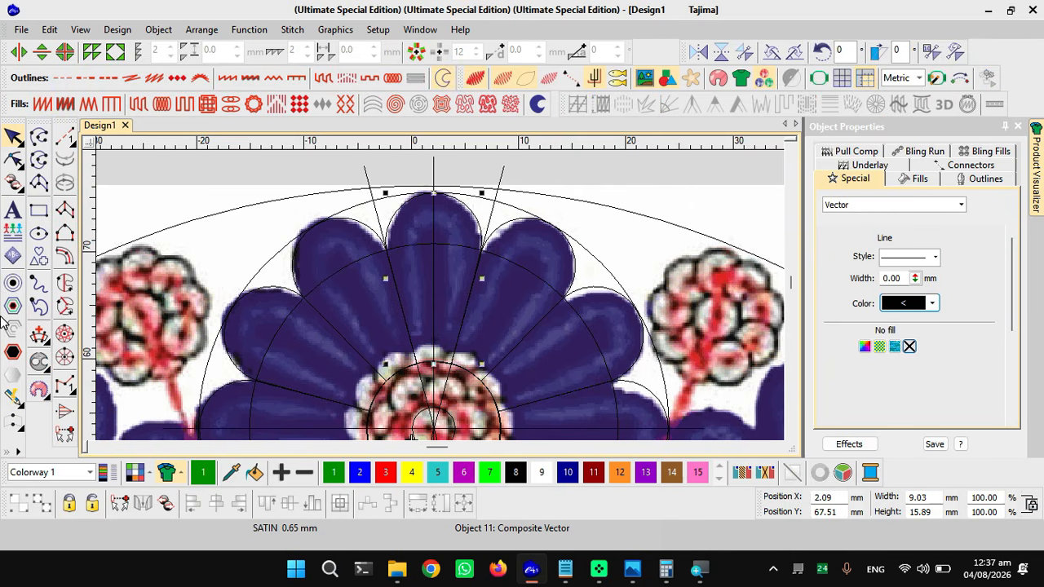
- Convert the flower's top petal outline to a Complex Turning satin object with one horizontal stitch angle line at 0°
click(65, 306)
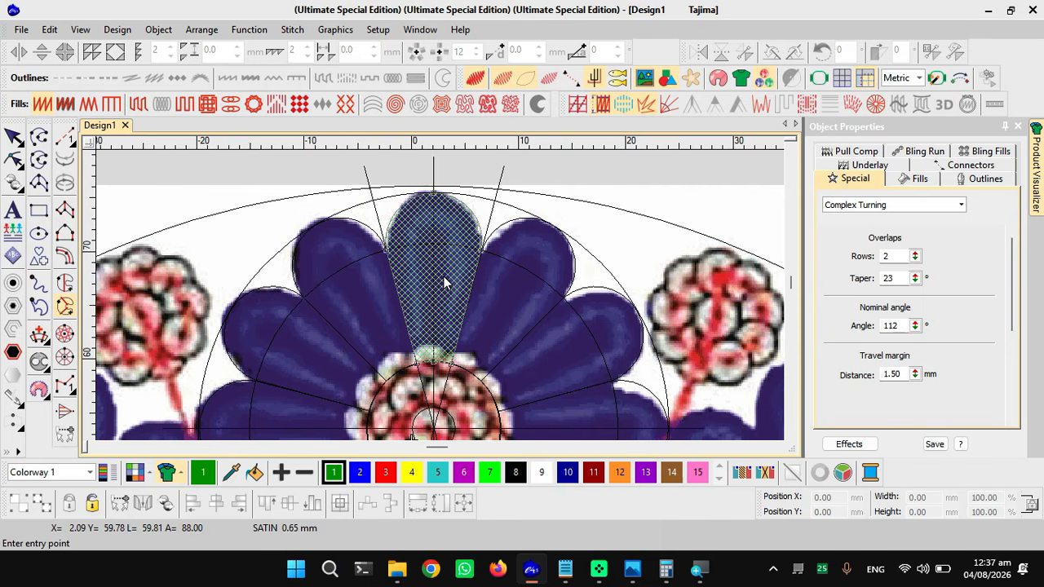
key(Return)
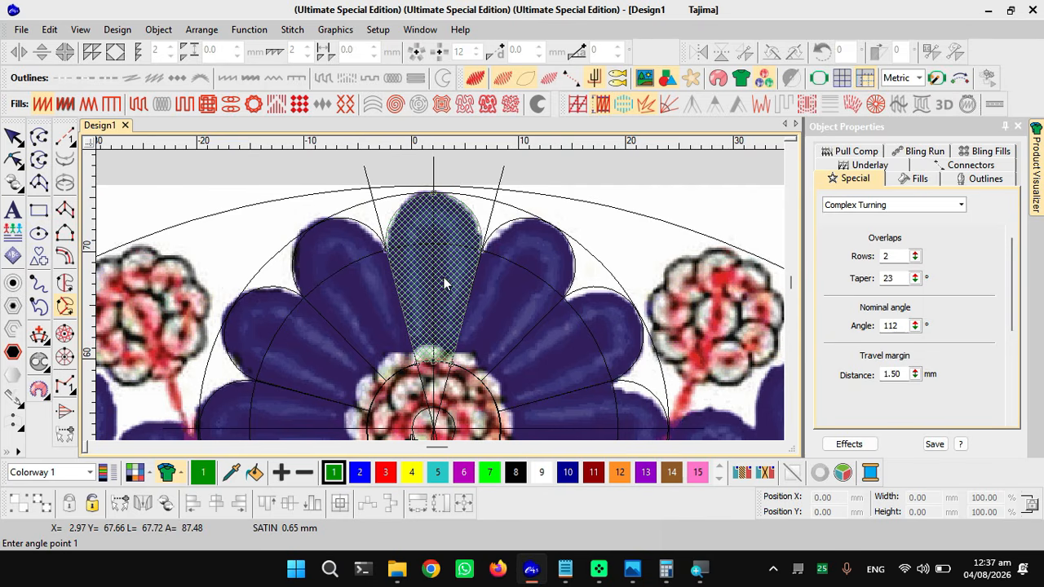
click(375, 277)
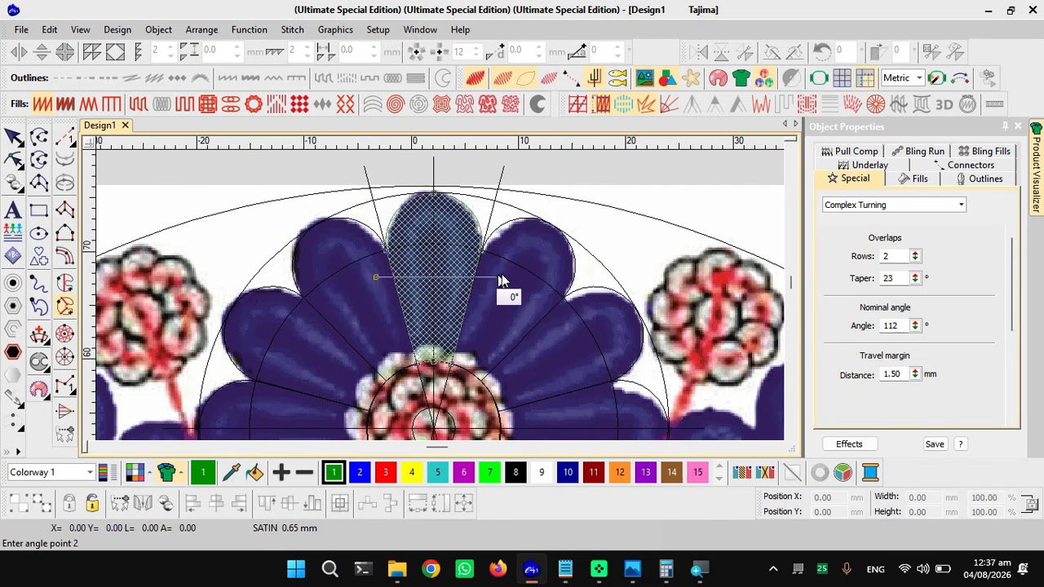
ctrl+click(481, 277)
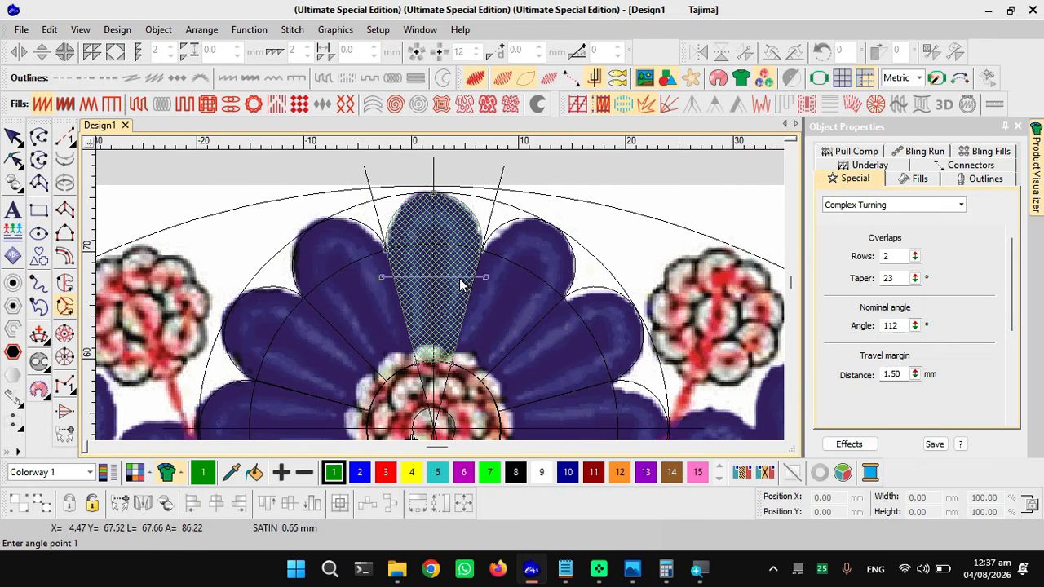
key(space)
scroll(441, 309, down, 2)
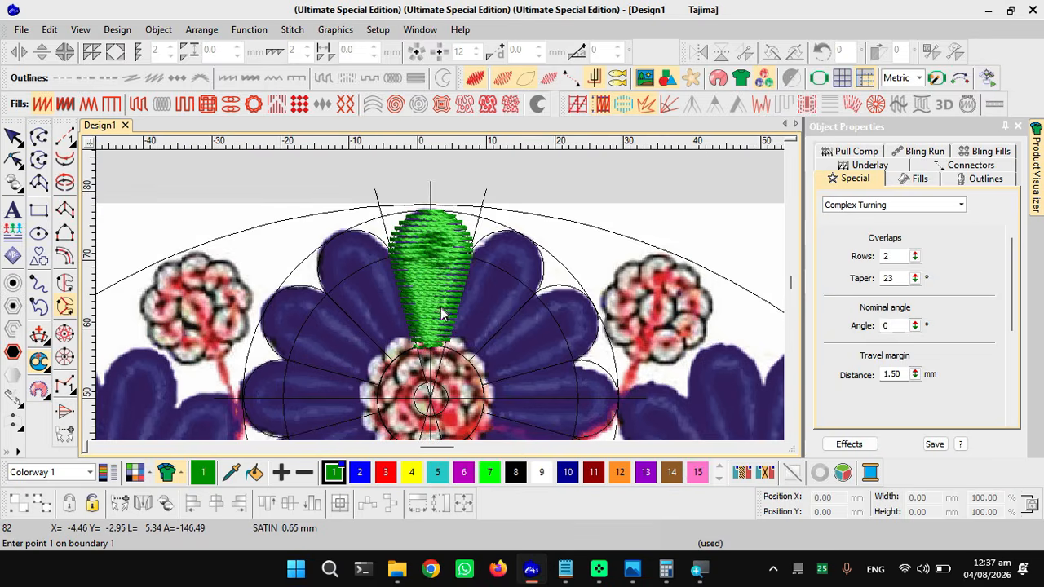
scroll(442, 310, up, 2)
key(Escape)
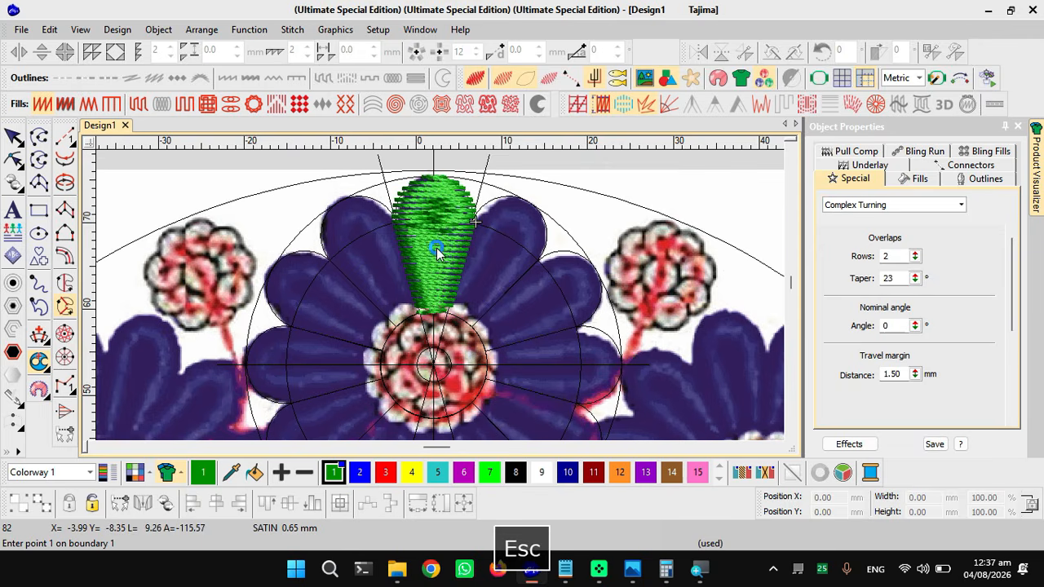
- Duplicate the stitched top petal as a 12-petal Wreath centred where the guide lines cross, hiding the background picture to place the centre
click(442, 239)
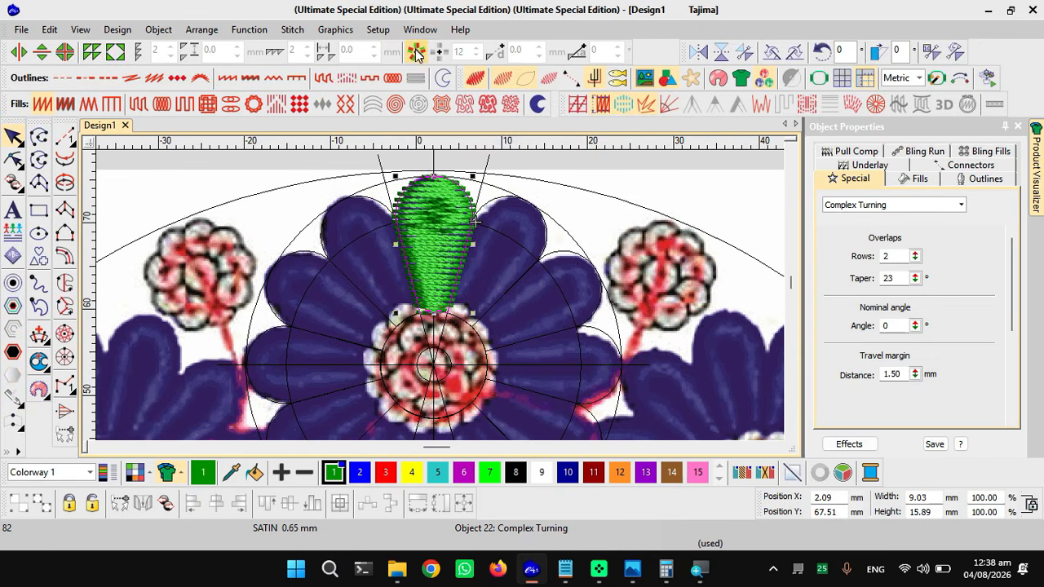
click(416, 52)
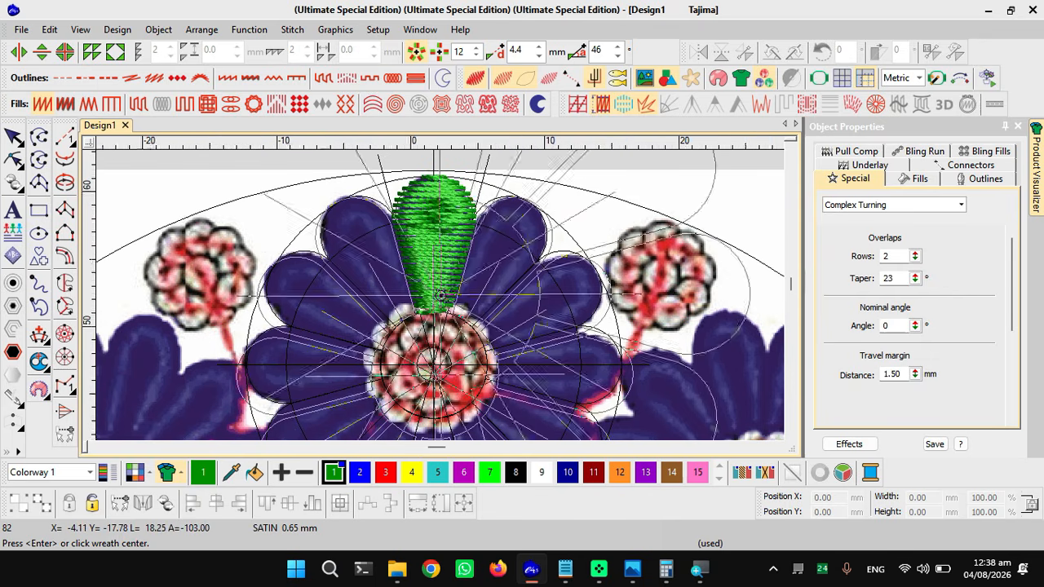
scroll(439, 371, up, 2)
key(d)
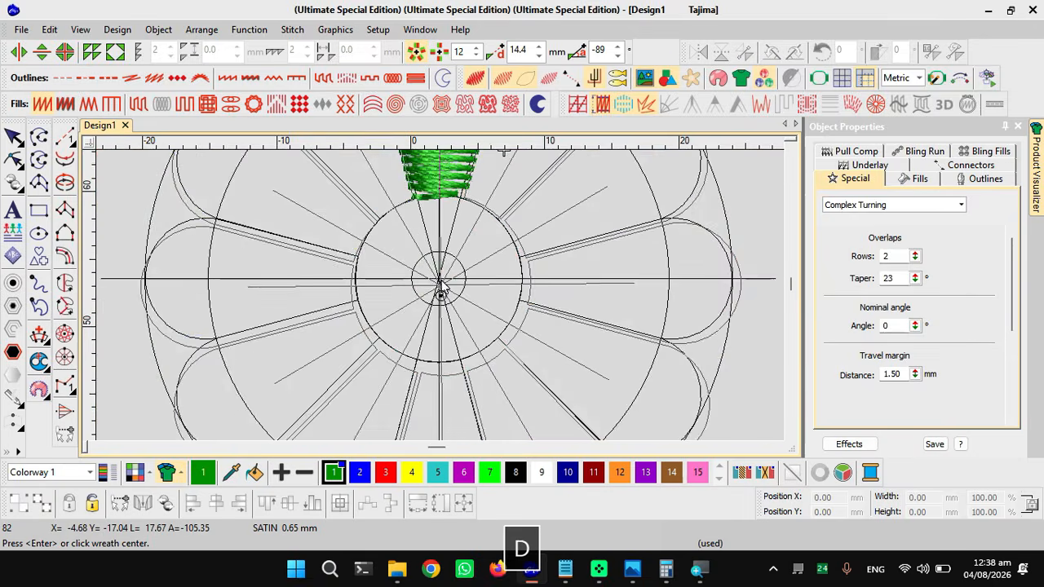
scroll(441, 291, up, 3)
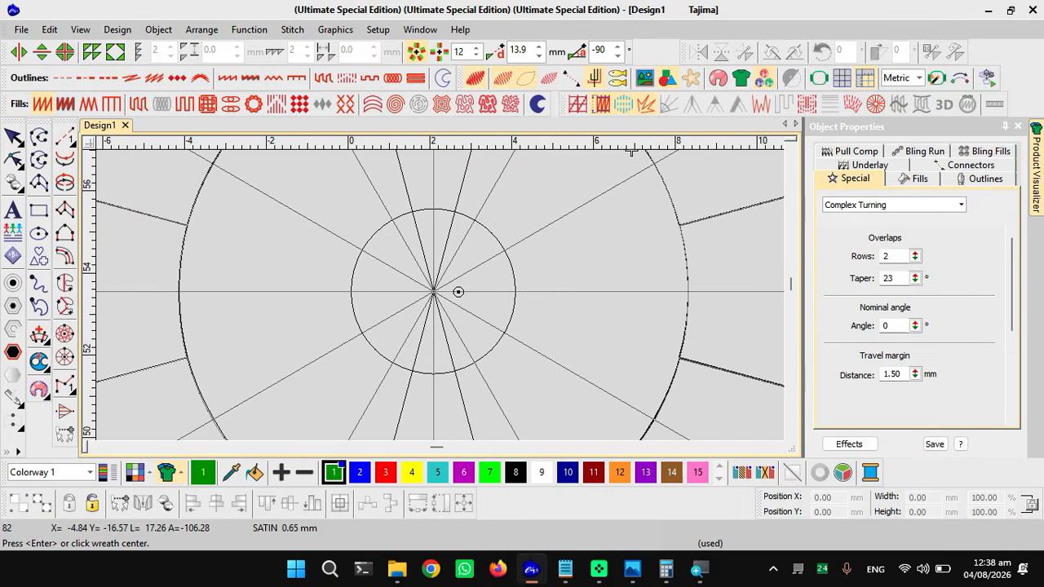
ctrl+click(458, 292)
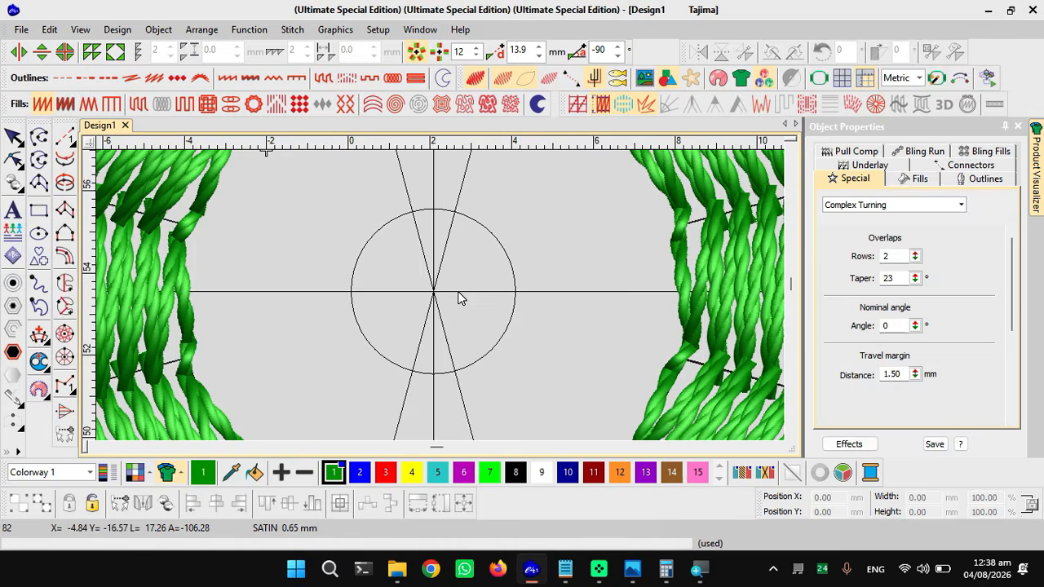
scroll(457, 294, down, 5)
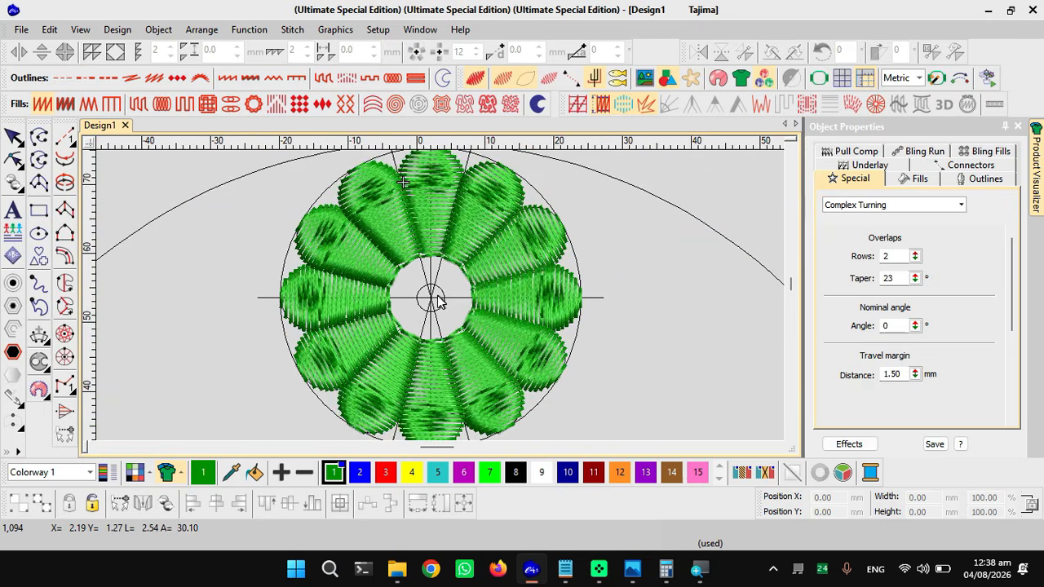
scroll(438, 300, down, 1)
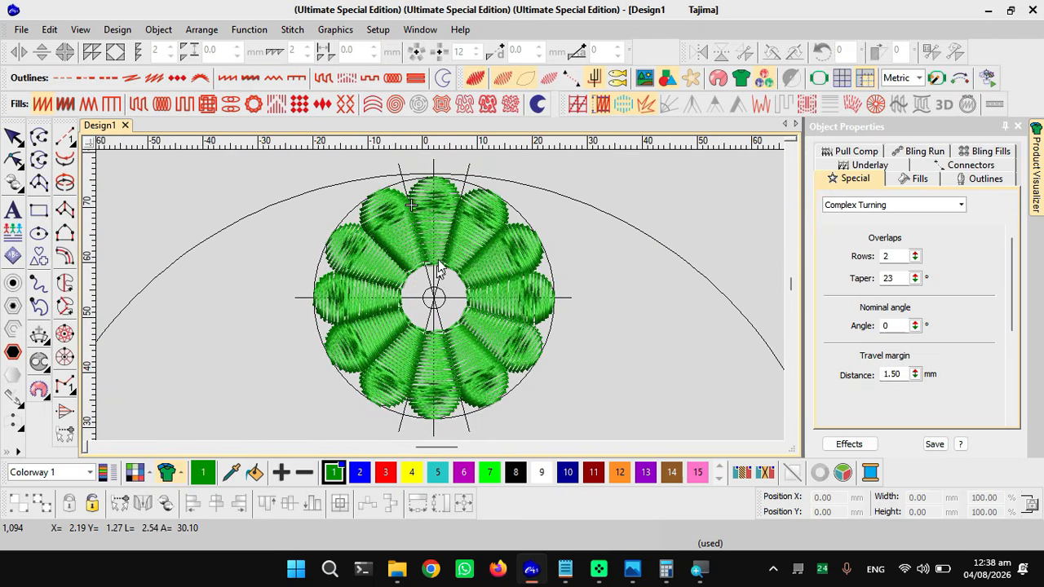
- Select all twelve stitched petals together and recolour them with dark blue thread colour 10
click(432, 230)
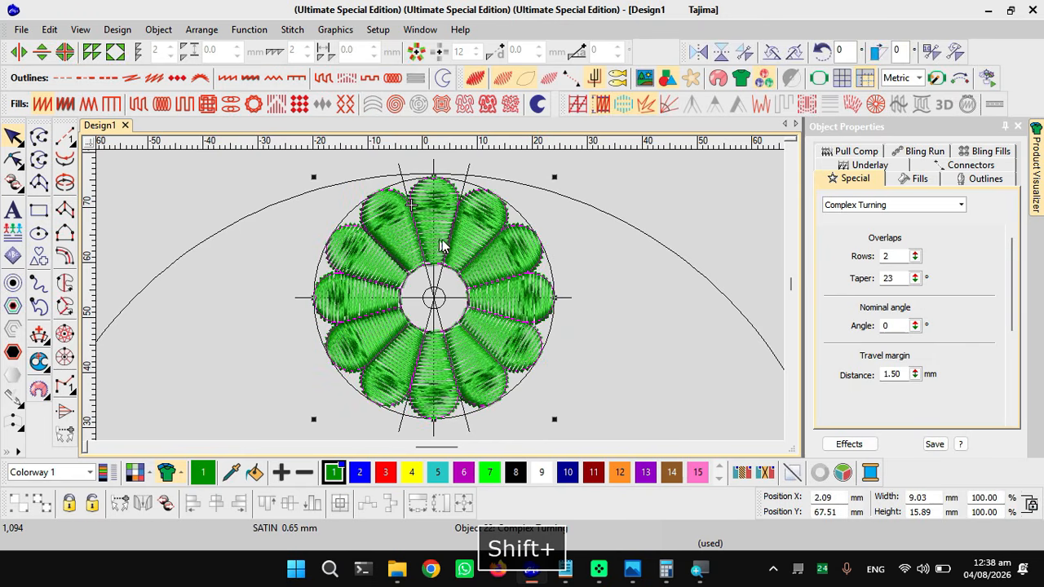
shift+click(444, 240)
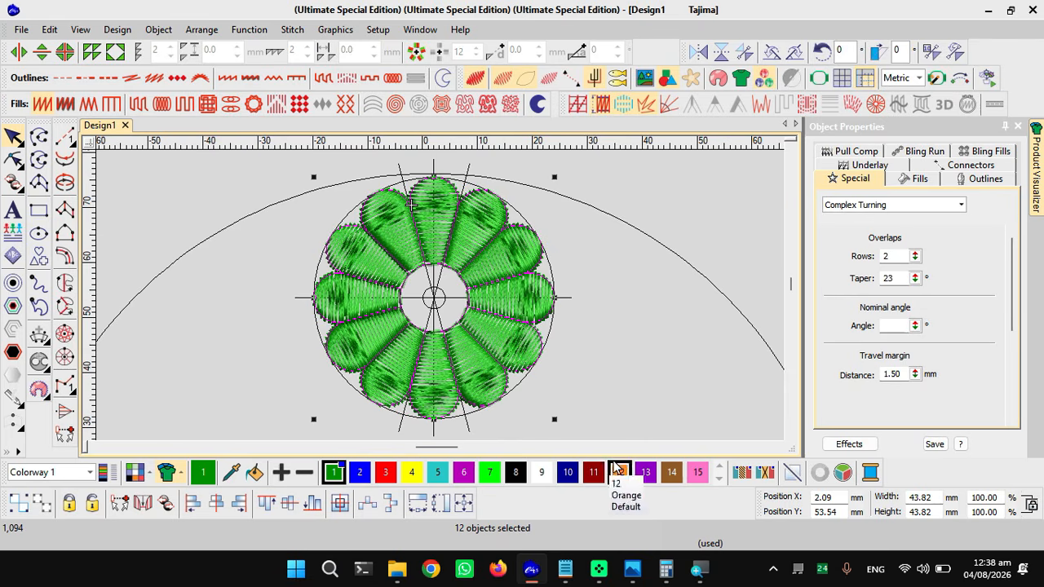
click(567, 472)
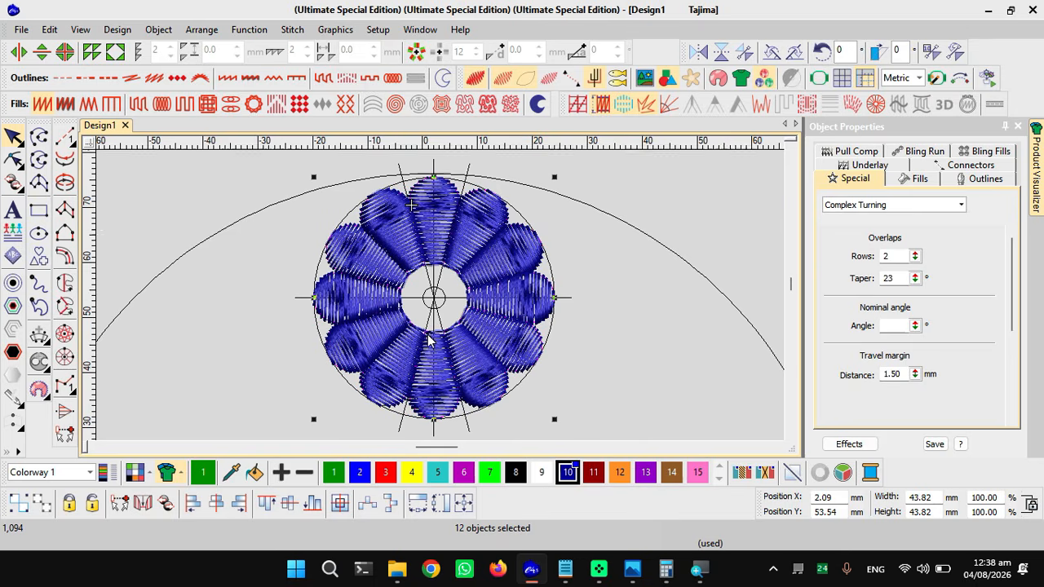
- Show the background picture, hide the stitches and compare the twelve petal outlines with the flower in the picture
key(d)
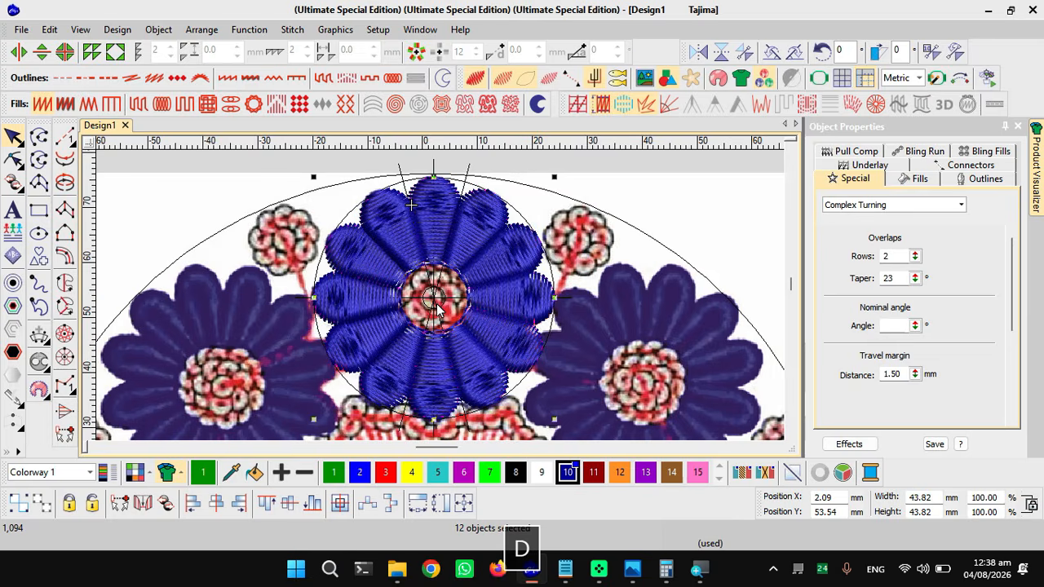
scroll(441, 299, up, 2)
scroll(446, 296, down, 3)
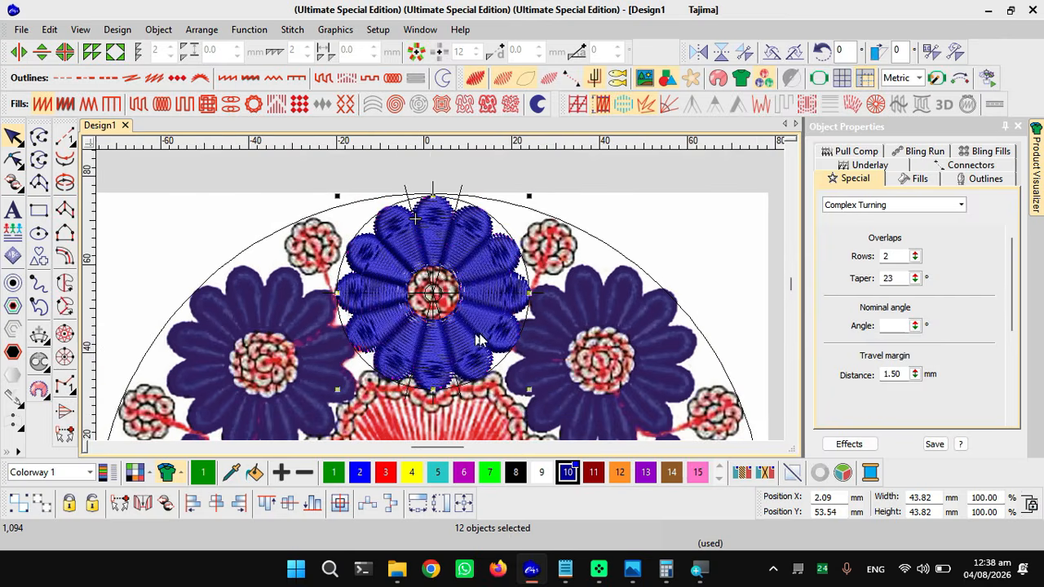
scroll(445, 300, up, 2)
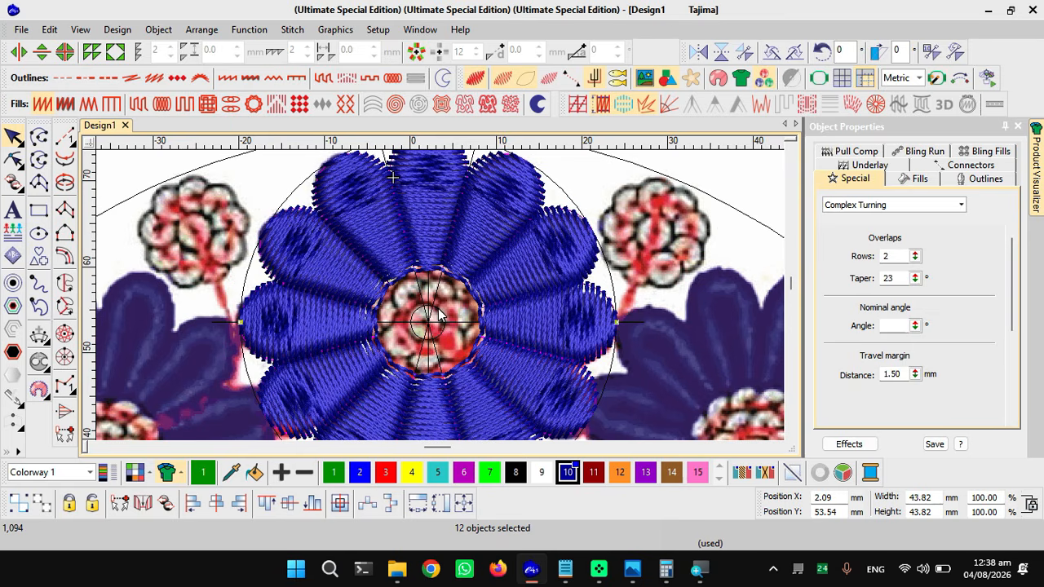
key(s)
key(s)
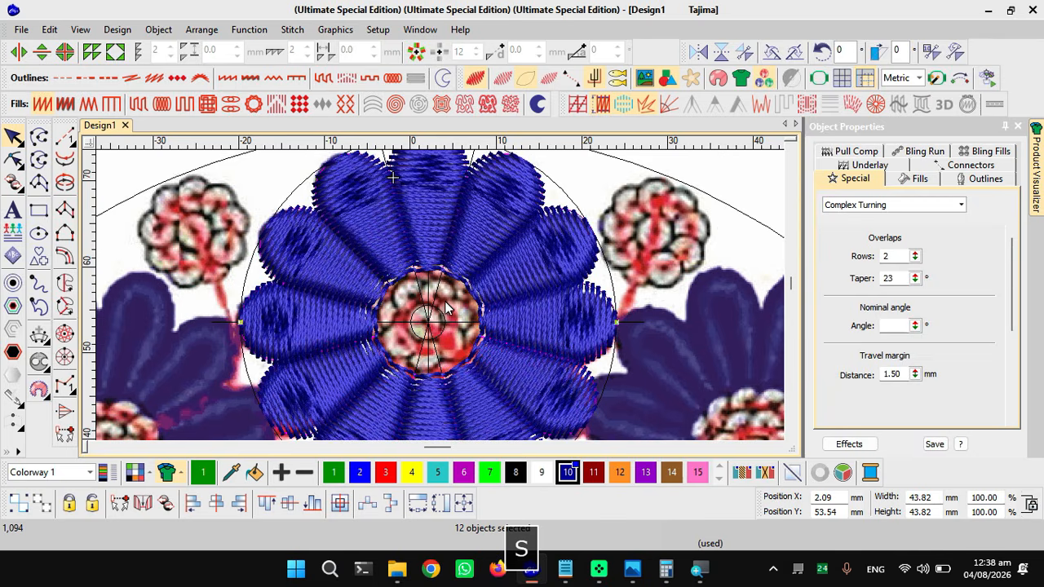
scroll(441, 311, down, 2)
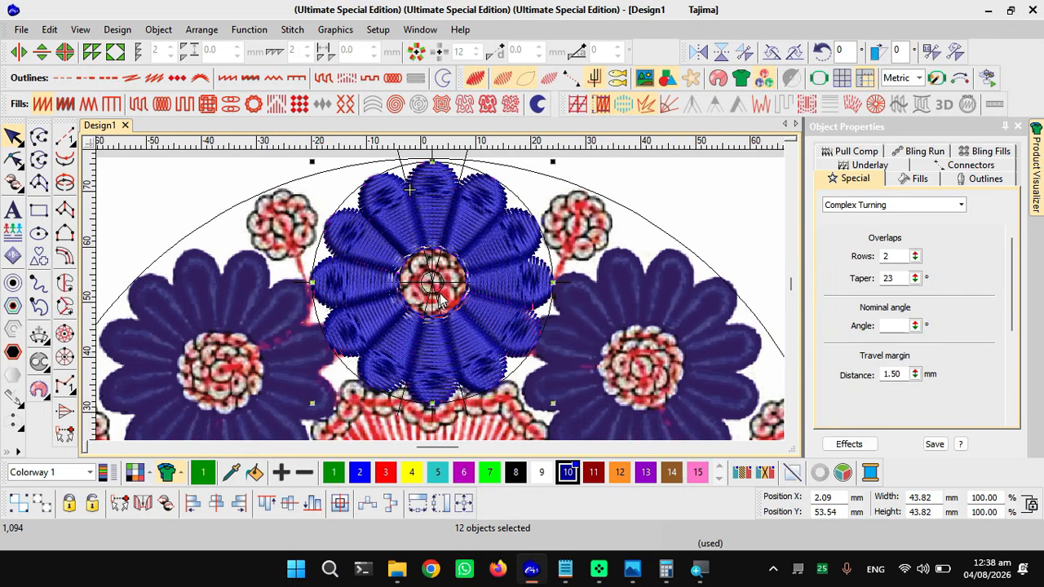
key(s)
scroll(448, 283, up, 3)
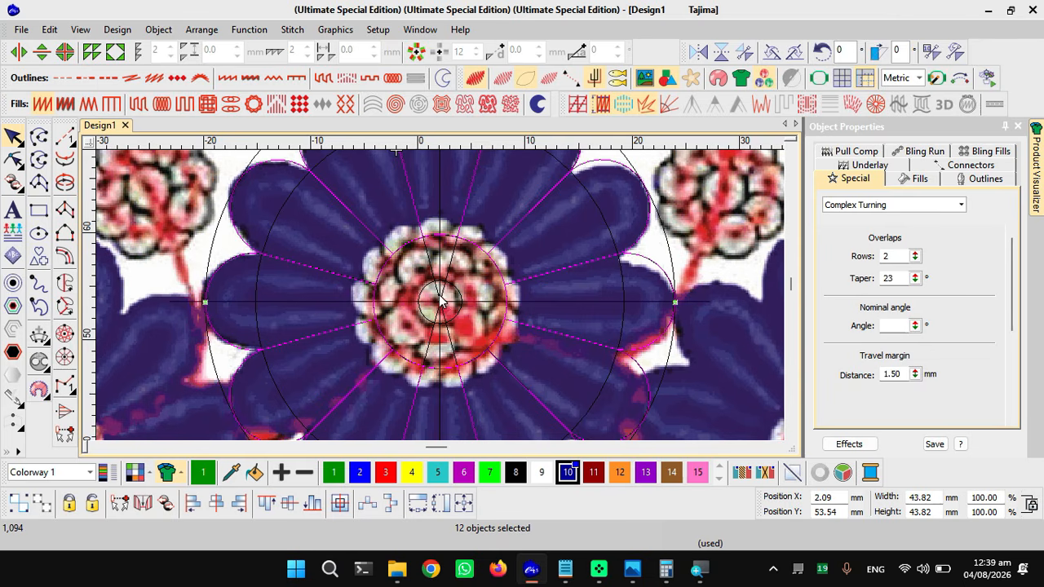
scroll(443, 310, down, 2)
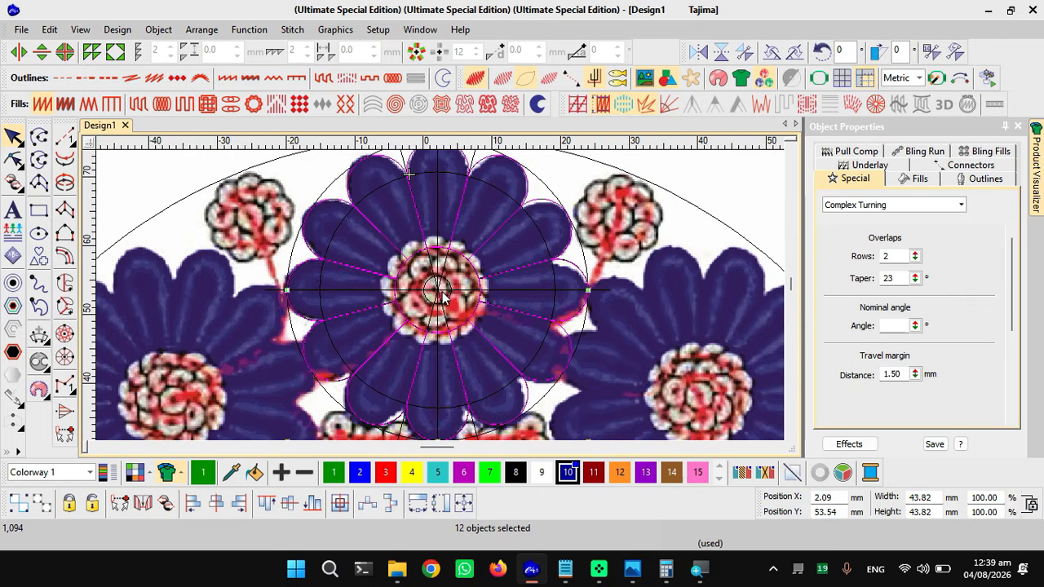
scroll(440, 287, up, 2)
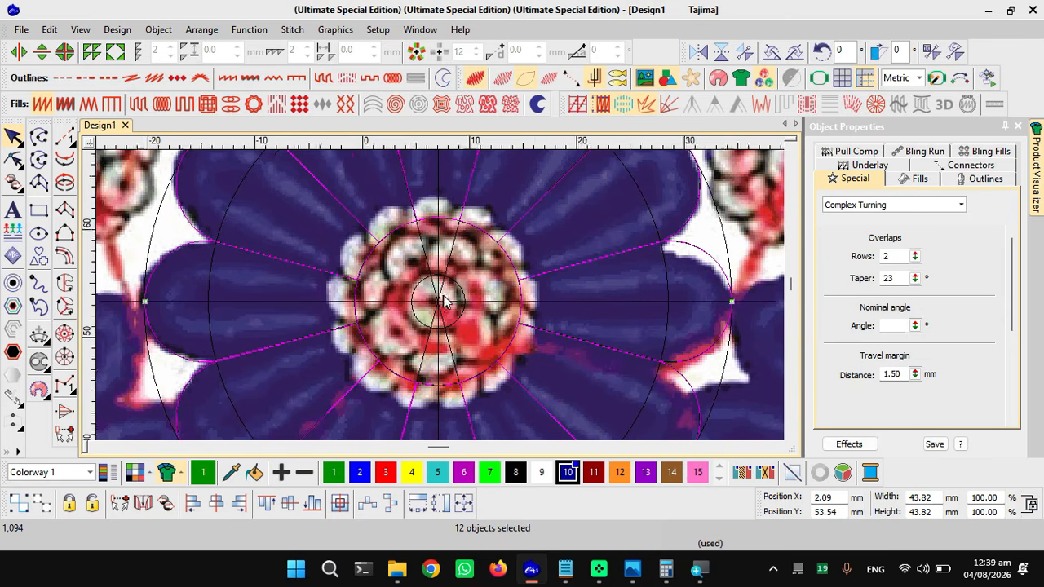
- Draw a circle outline about 4 mm in diameter around the innermost bead of the flower to the lower right of the finished one
scroll(421, 317, down, 3)
scroll(527, 349, up, 1)
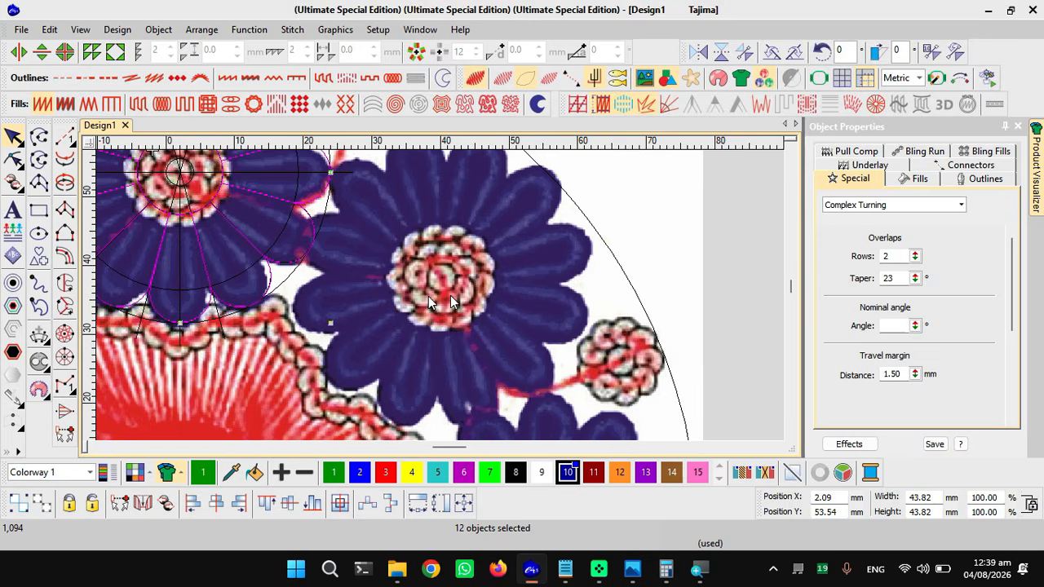
scroll(445, 296, up, 4)
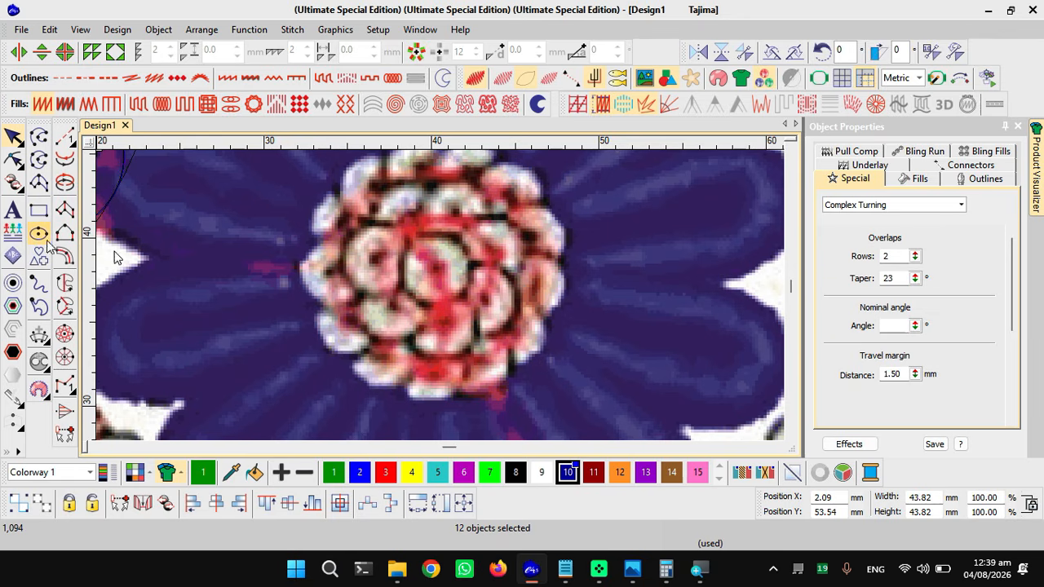
click(435, 269)
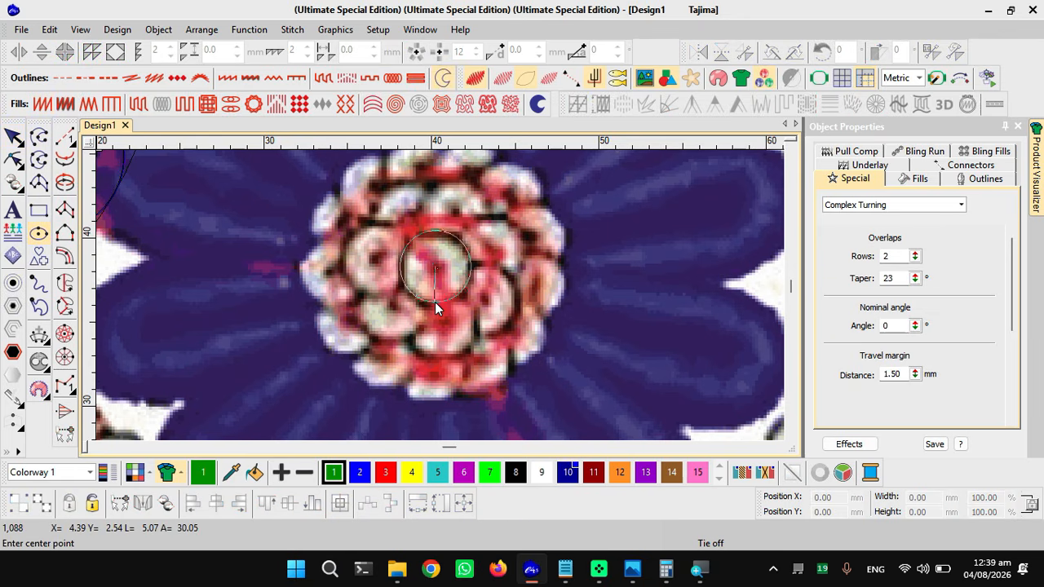
click(433, 300)
key(space)
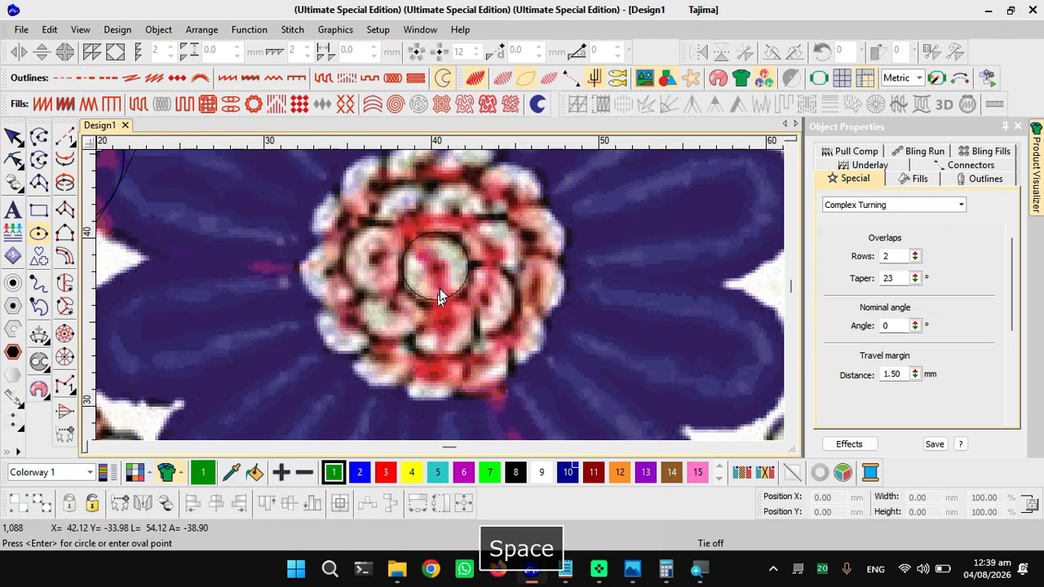
key(Escape)
key(Escape)
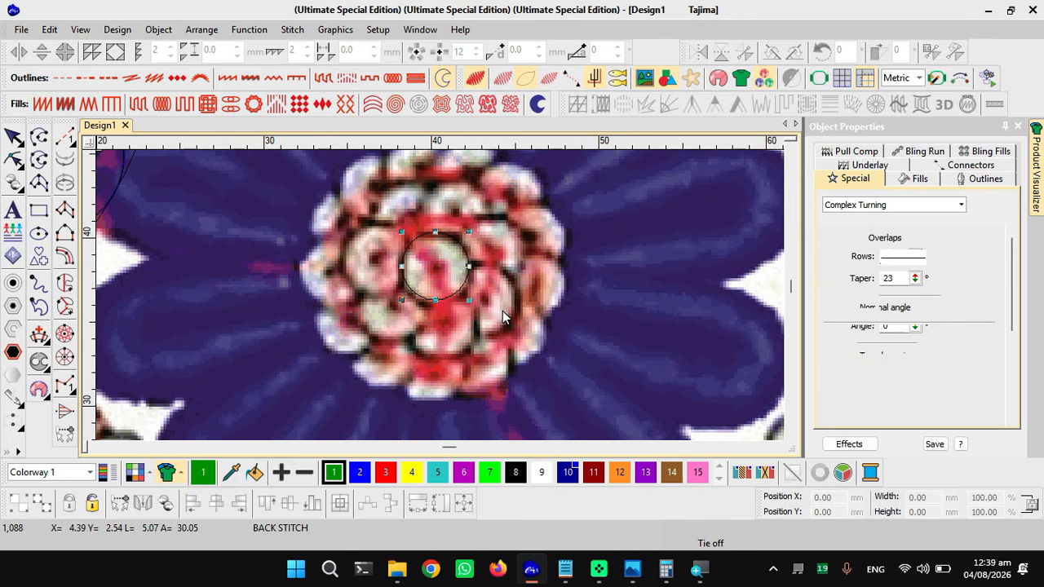
- Nudge the small circle slightly downward to Position Y 38.13 mm so it sits around the flower's central bead
key(Down)
key(Down)
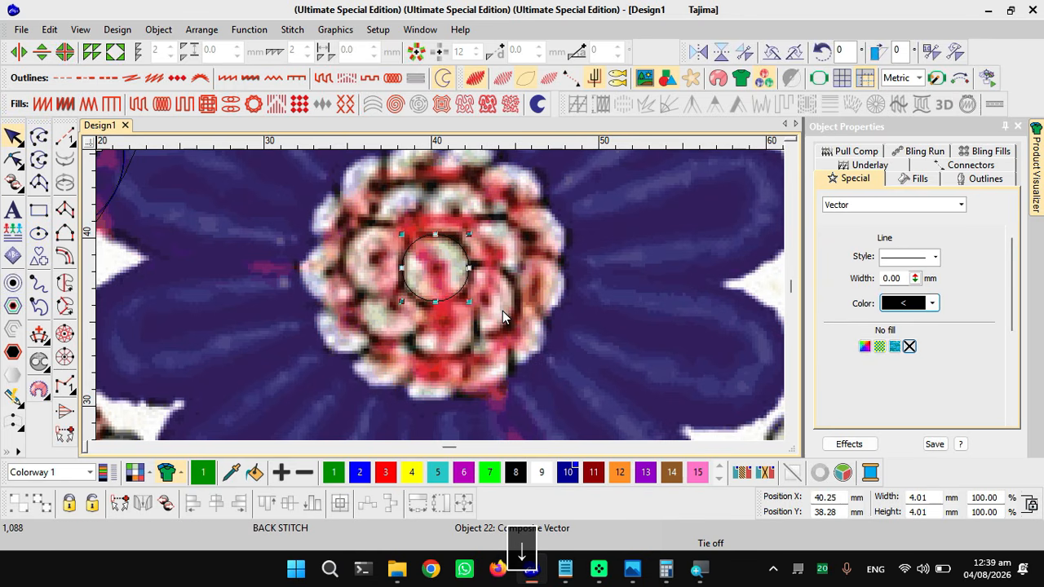
key(Down)
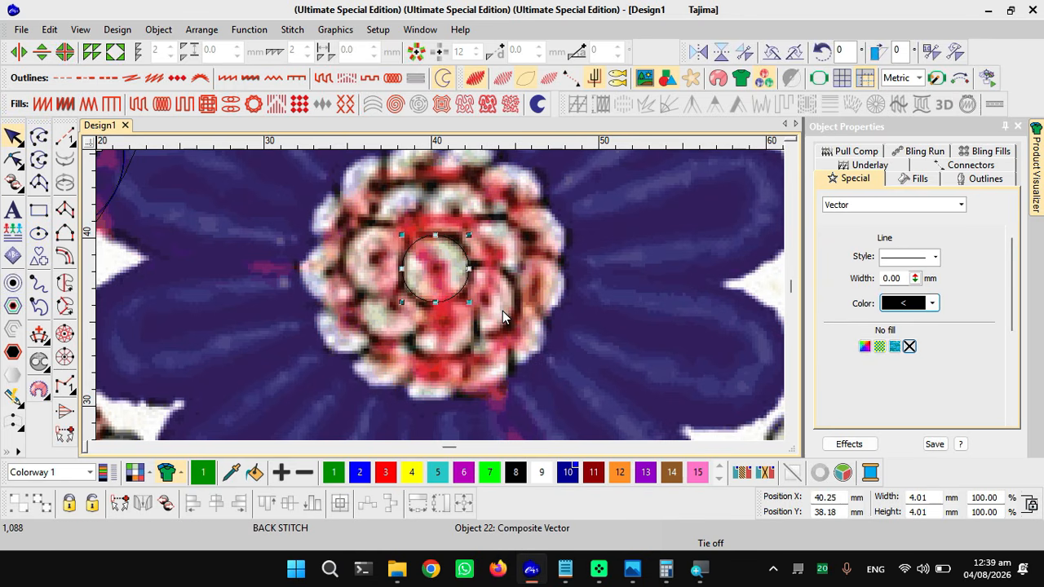
key(Down)
key(Escape)
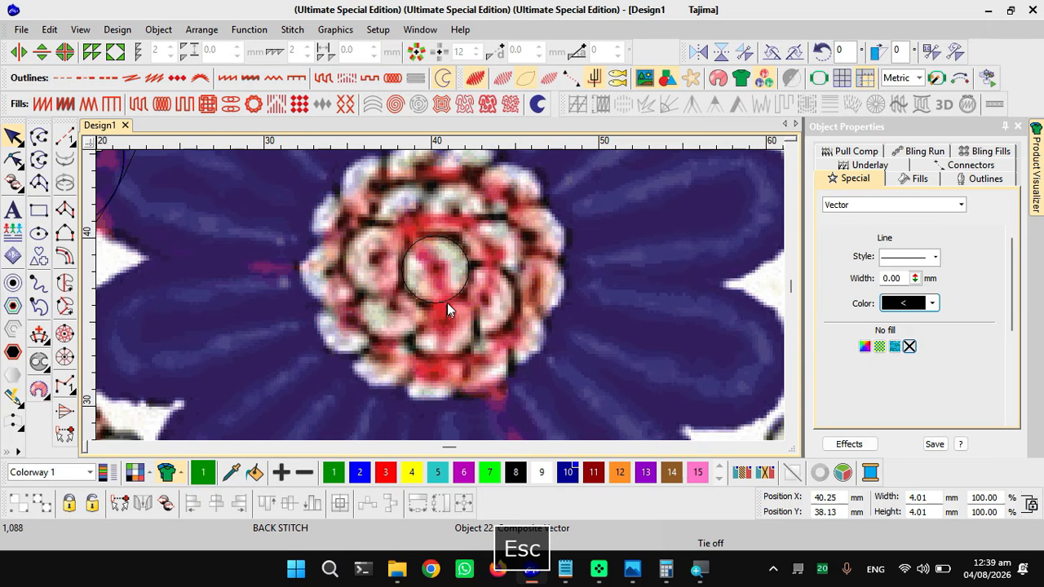
click(452, 298)
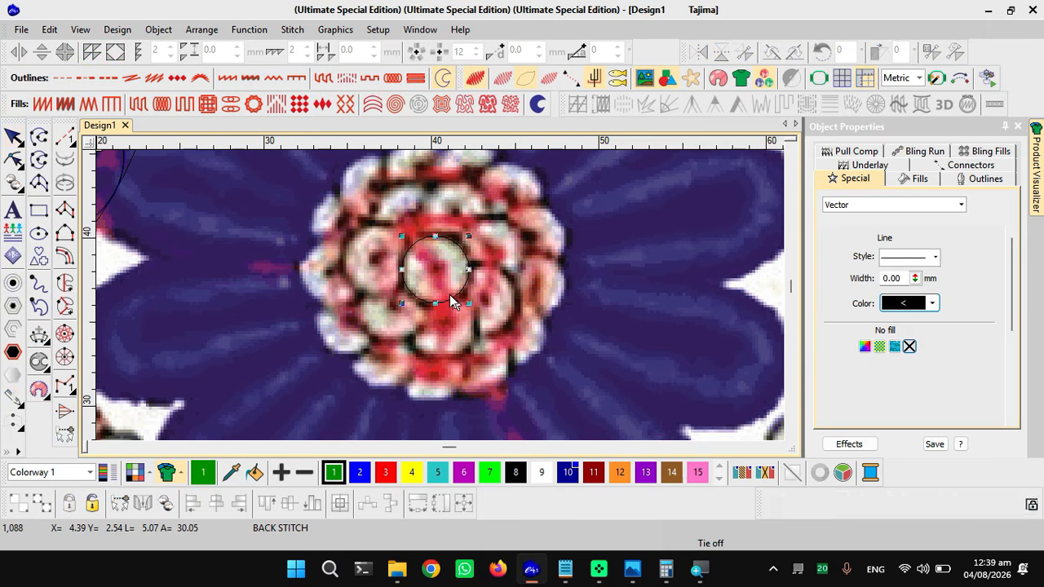
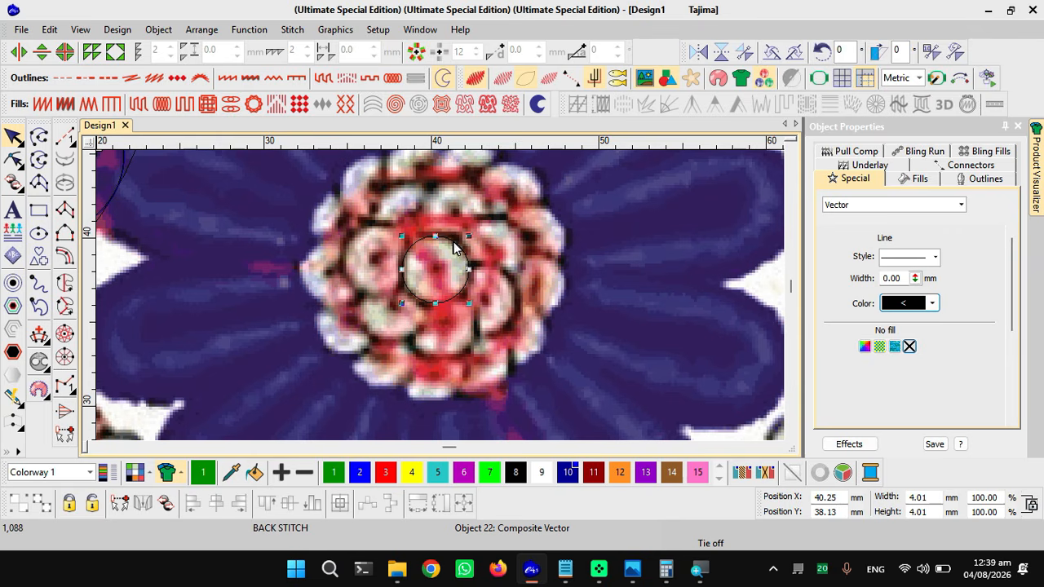
click(415, 53)
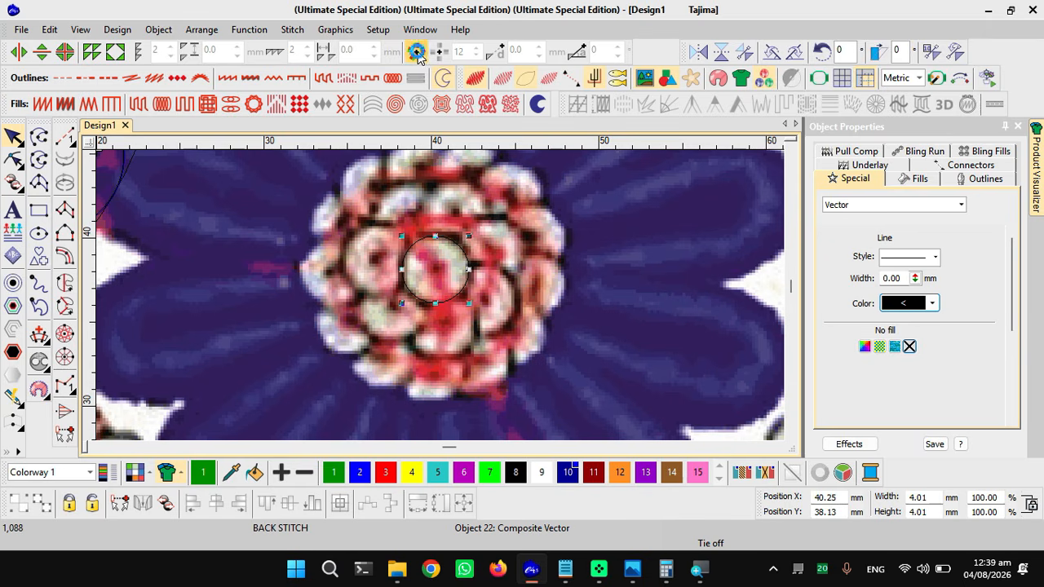
key(Escape)
click(458, 271)
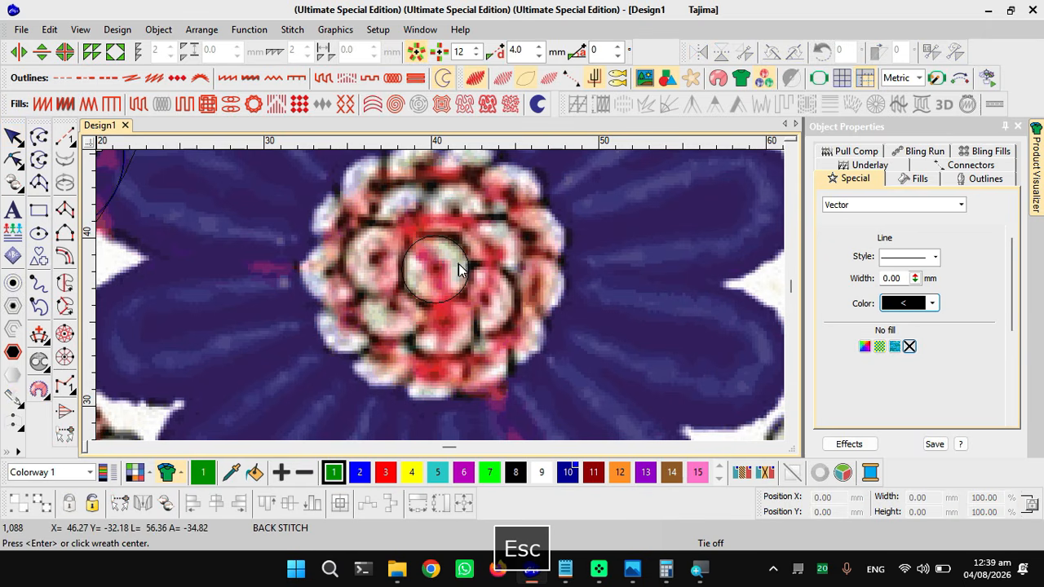
key(Escape)
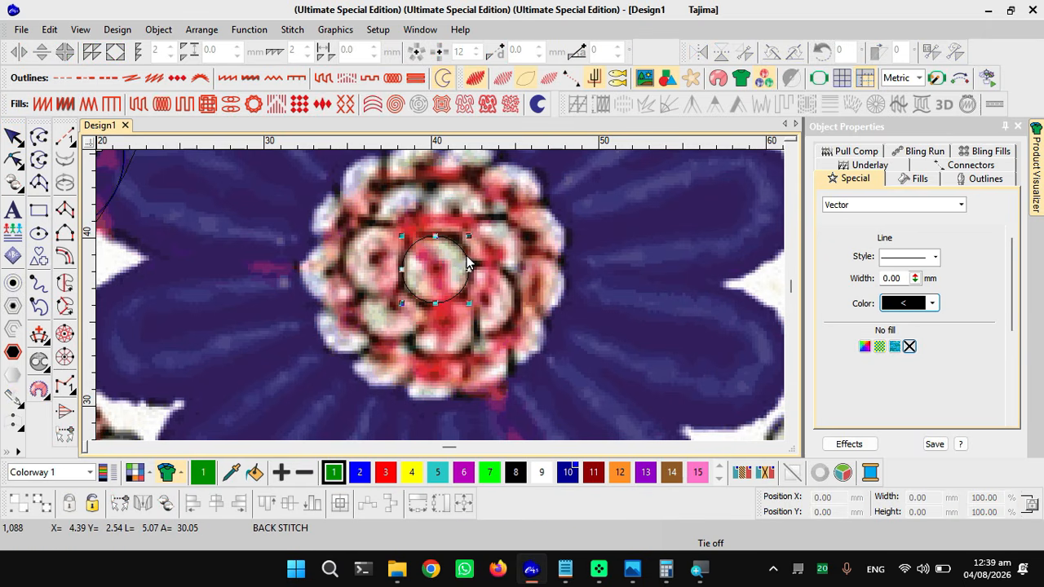
- Copy the central circle onto an inner-ring bead at about X 43.6, Y 39.2 mm and an outer-ring bead at about X 46.1, Y 37.1 mm
drag(467, 263, 567, 285)
key(Escape)
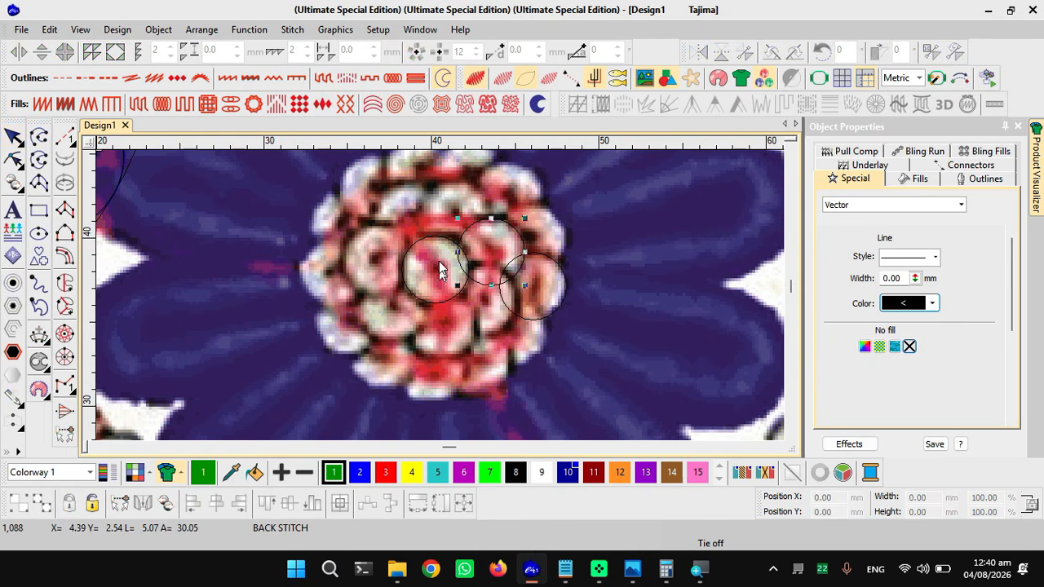
key(Escape)
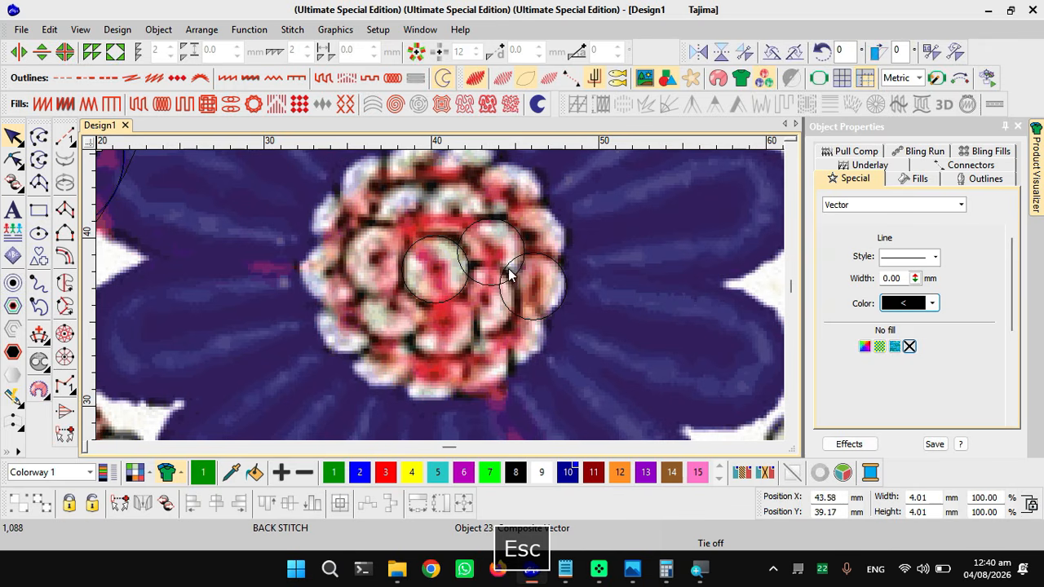
- Draw a straight vertical guide line about 12 mm long in the empty area beside the background picture
scroll(508, 272, down, 5)
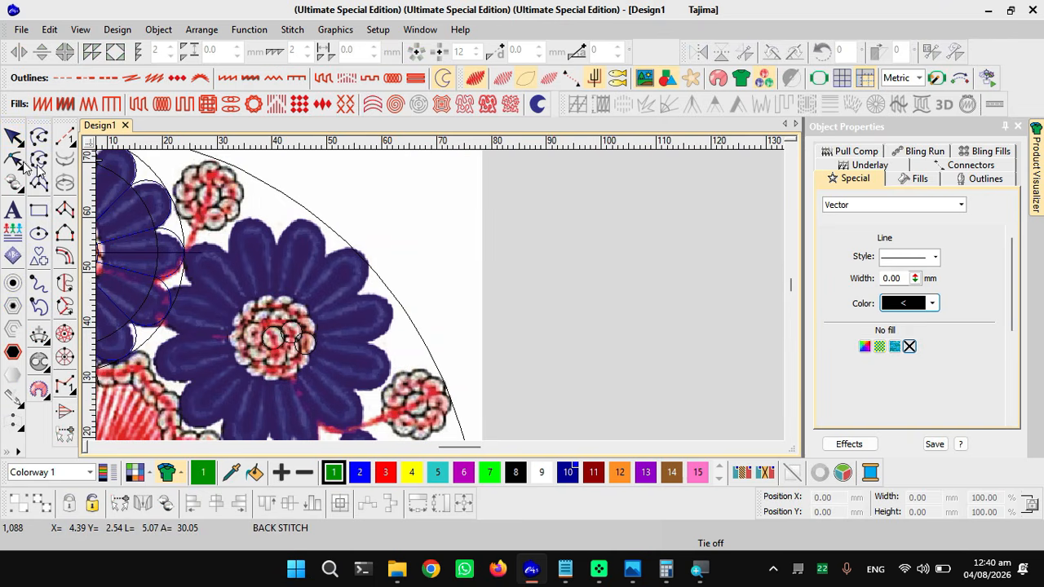
click(603, 239)
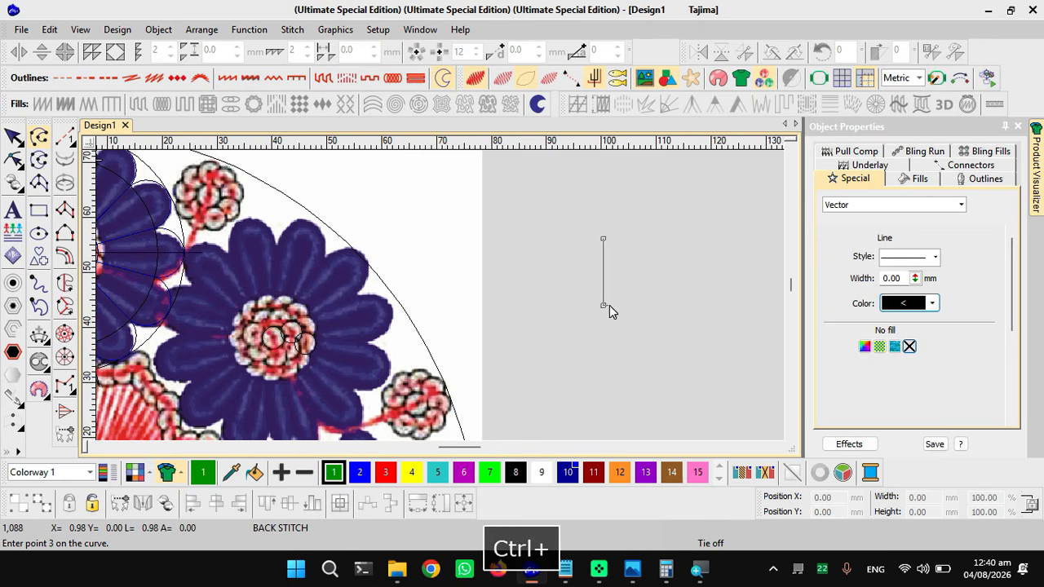
key(space)
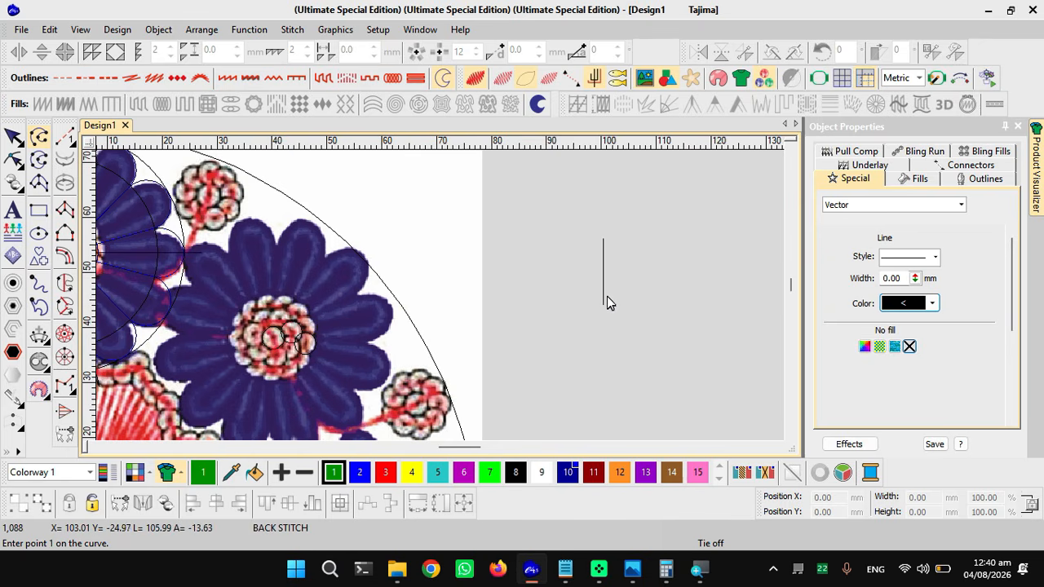
key(Escape)
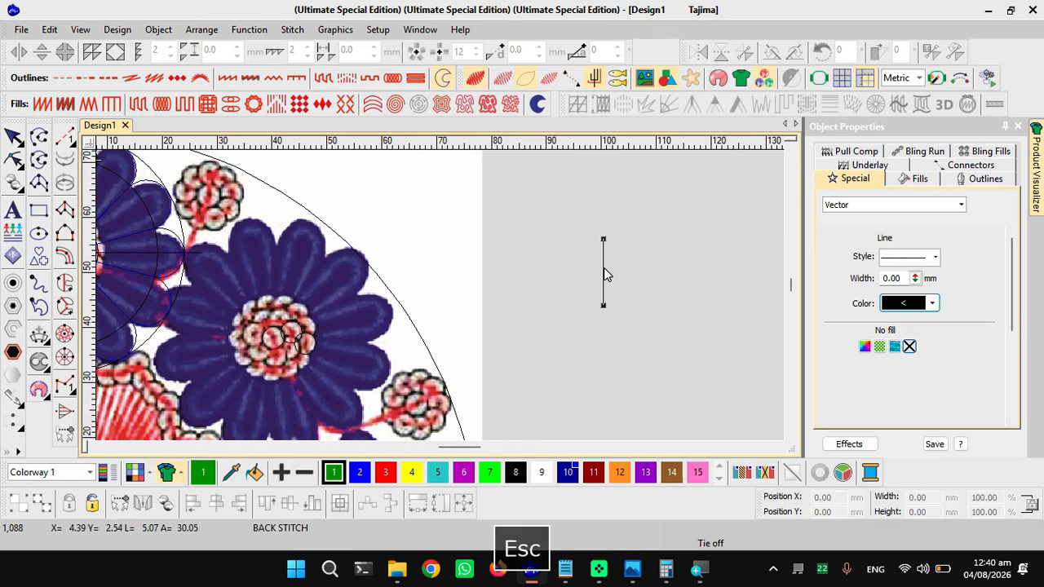
- Duplicate the guide line, rotate the copy by 90° to form a cross, and group both lines
key(ctrl+d)
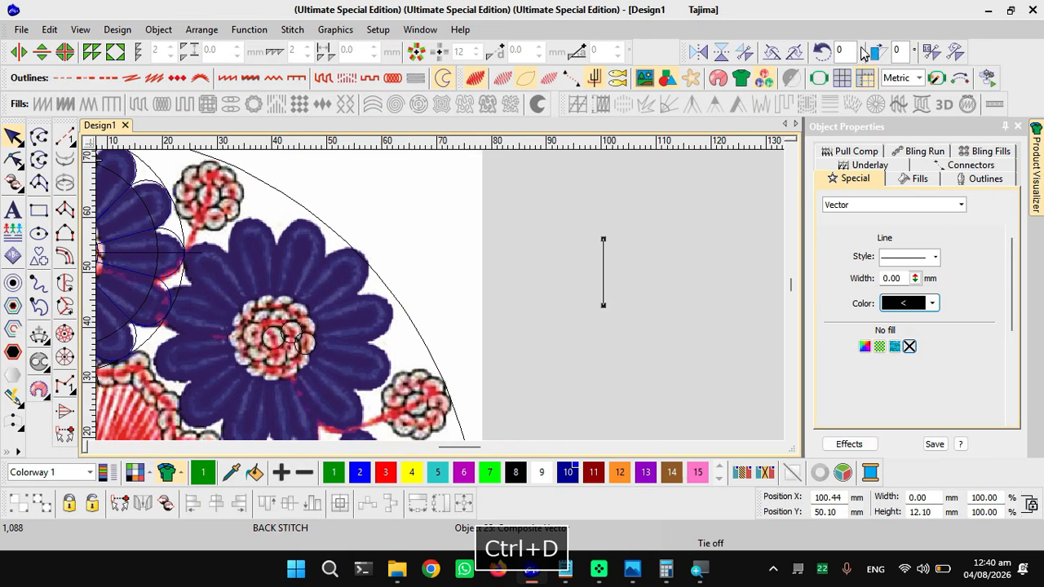
text(90)
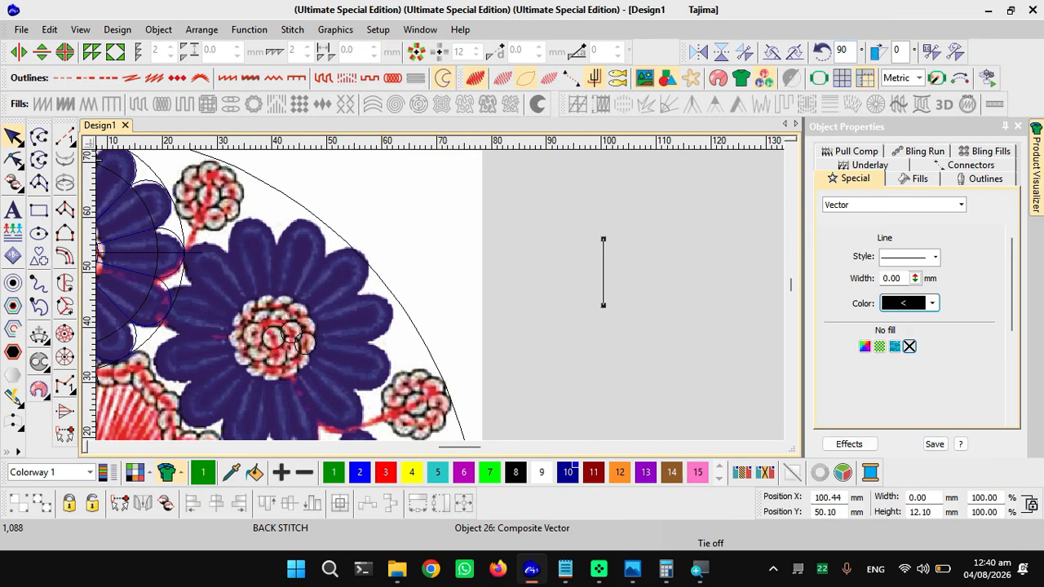
key(Return)
drag(698, 210, 541, 331)
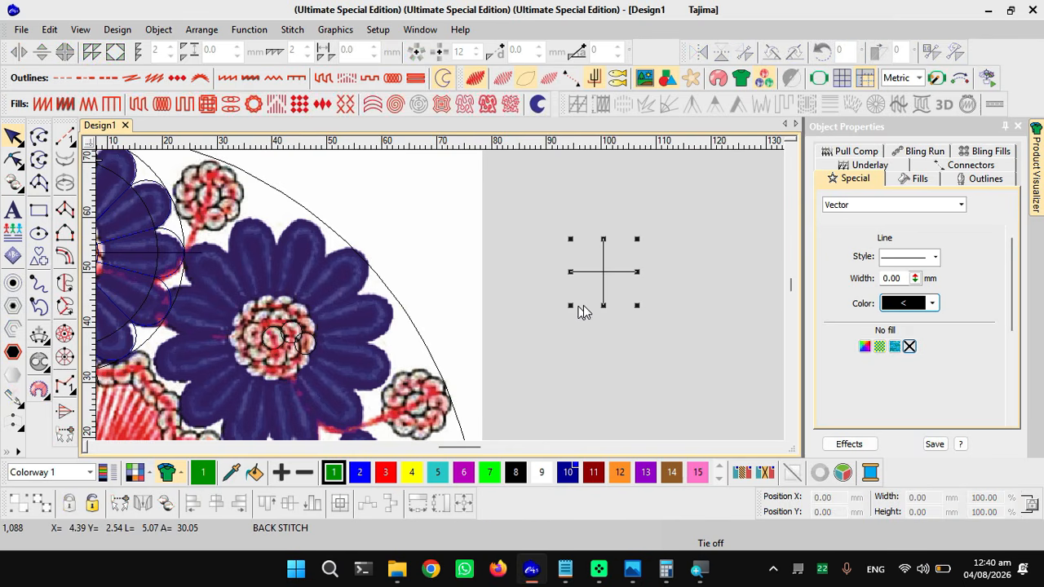
key(ctrl+g)
key(Escape)
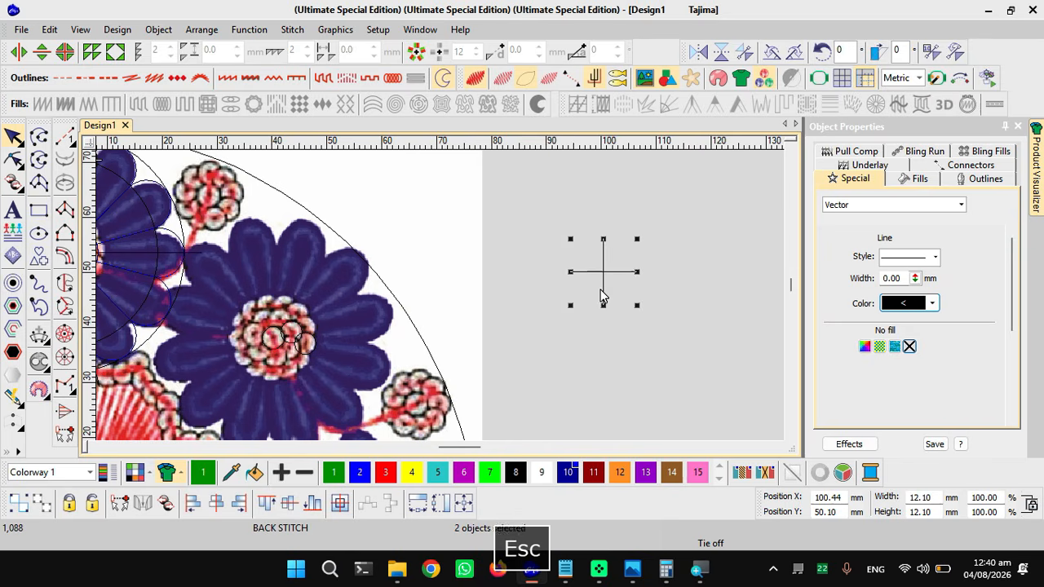
- Align the grouped cross horizontally and vertically to the centre of the flower's central bead circle
click(612, 273)
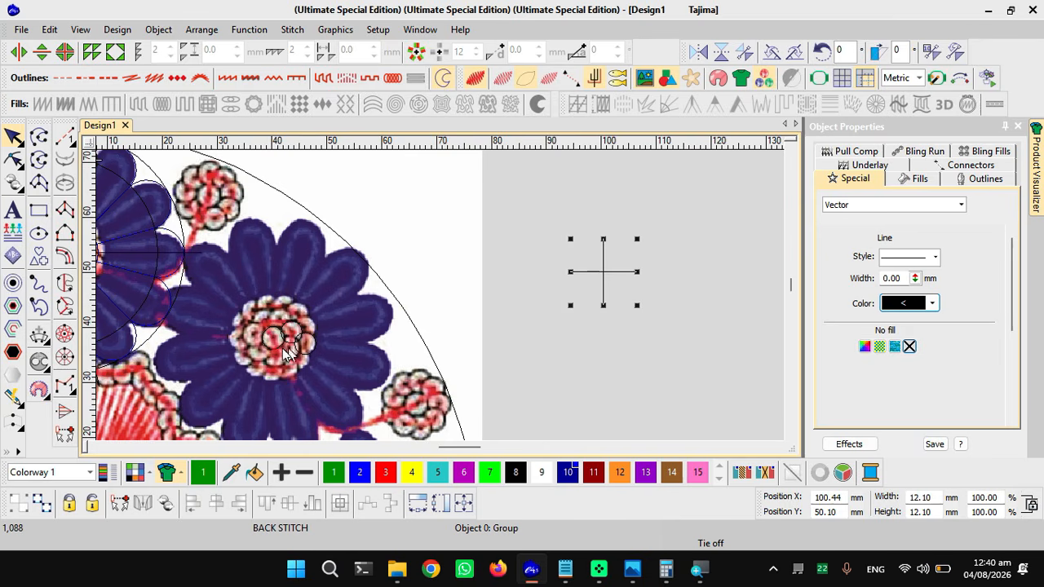
scroll(277, 355, up, 1)
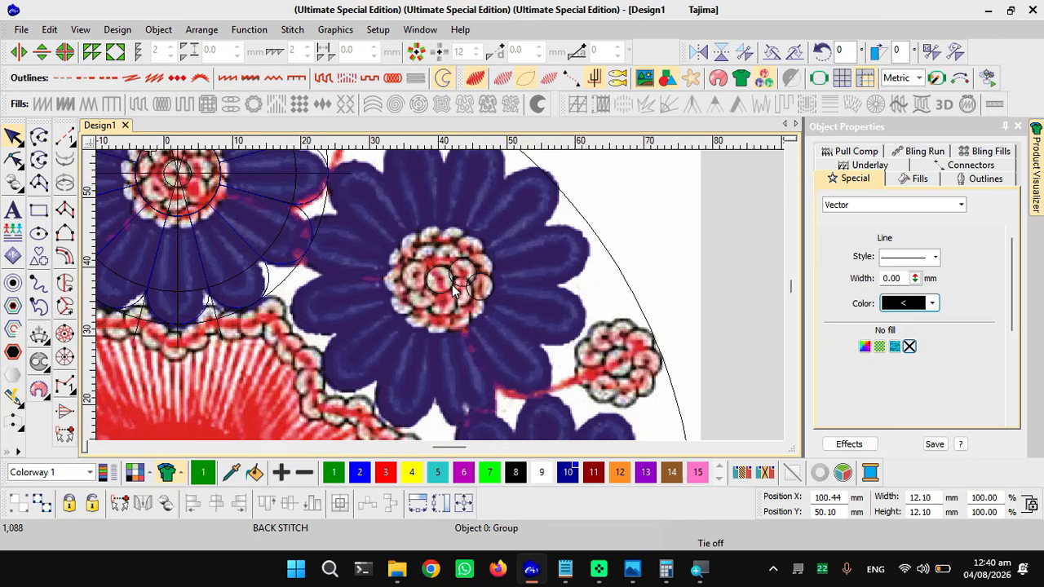
scroll(448, 287, down, 1)
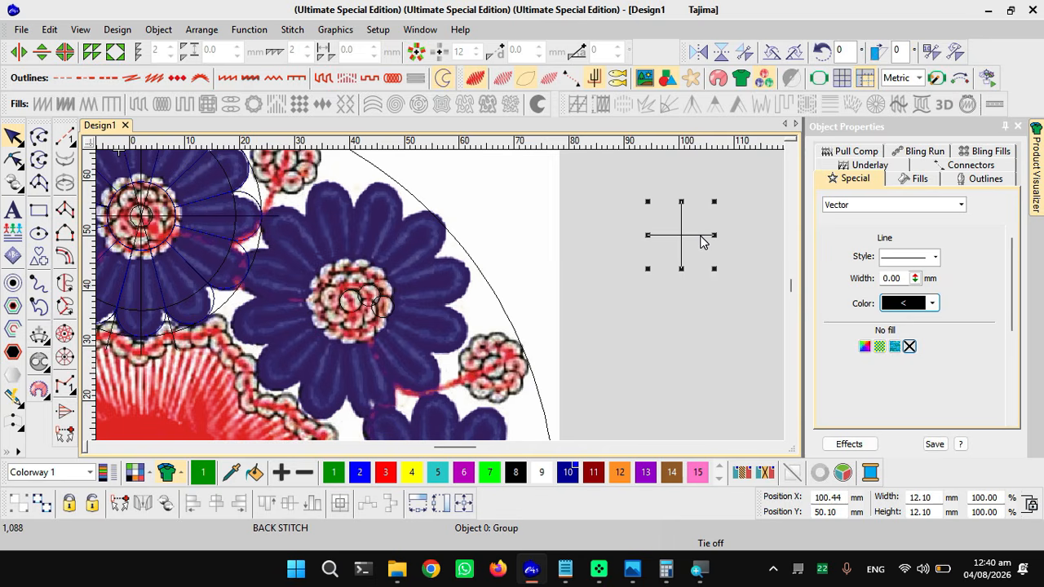
ctrl+click(352, 313)
key(ctrl+w)
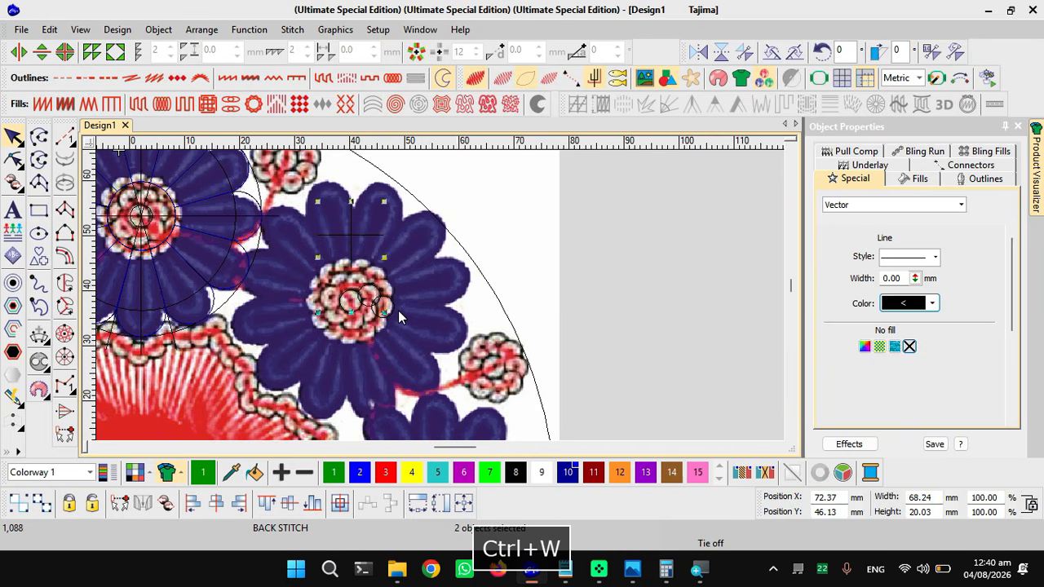
key(shift+w)
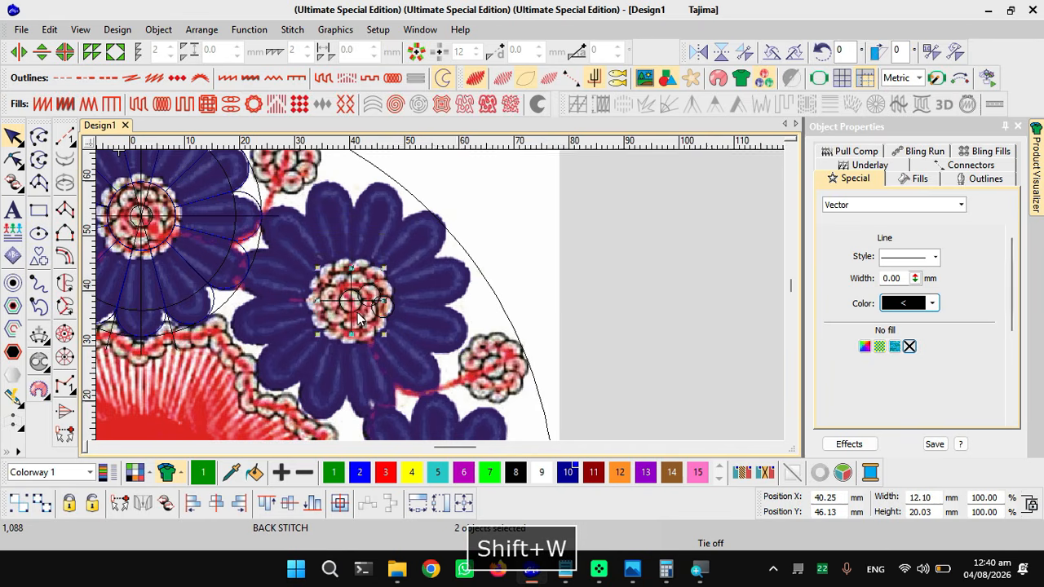
key(Escape)
- Duplicate the inner-ring bead circle in a wreath of 7 around the intersection of the centre cross
scroll(353, 306, up, 1)
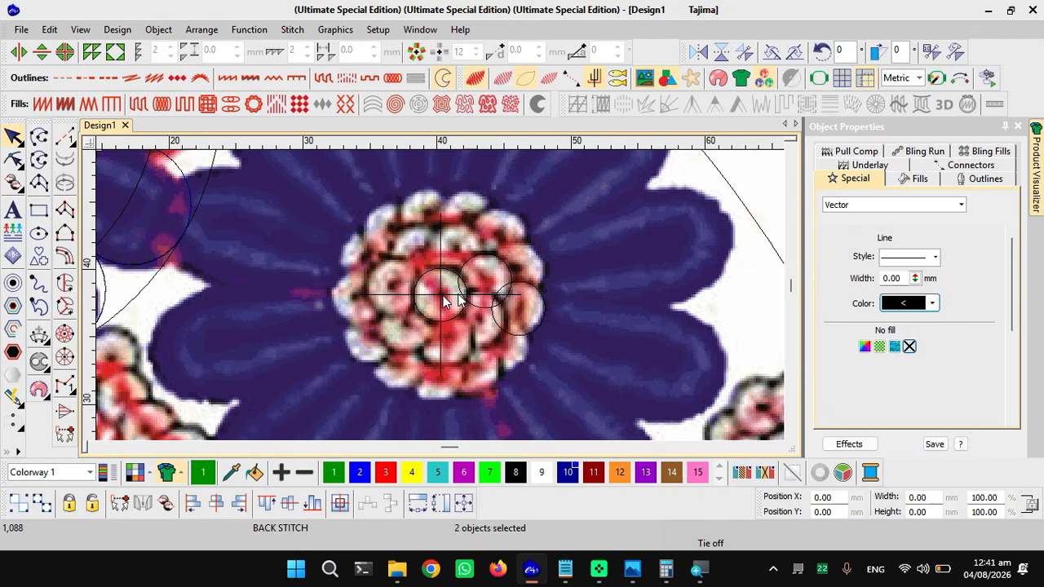
scroll(456, 296, up, 1)
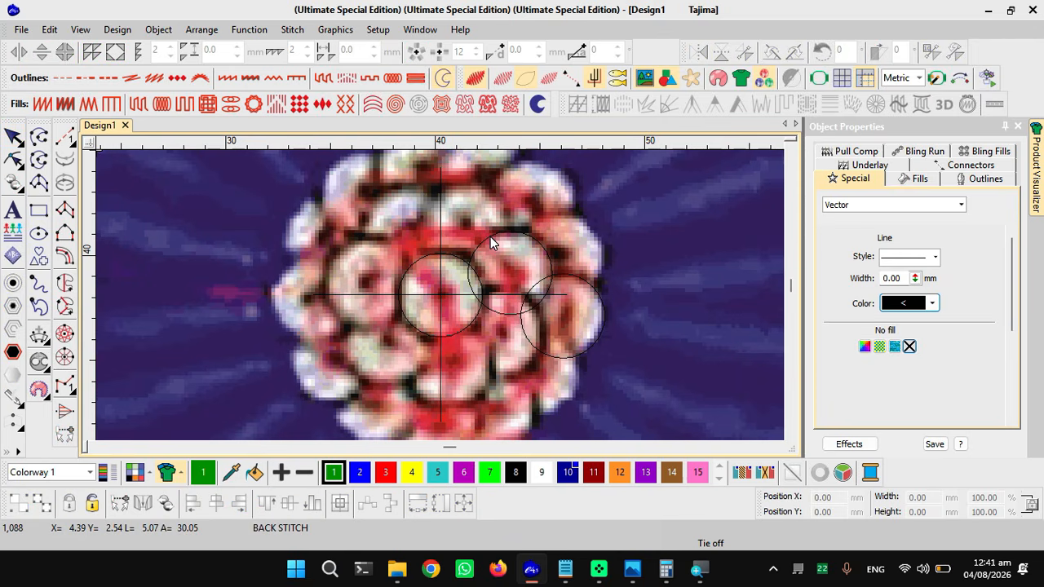
click(490, 237)
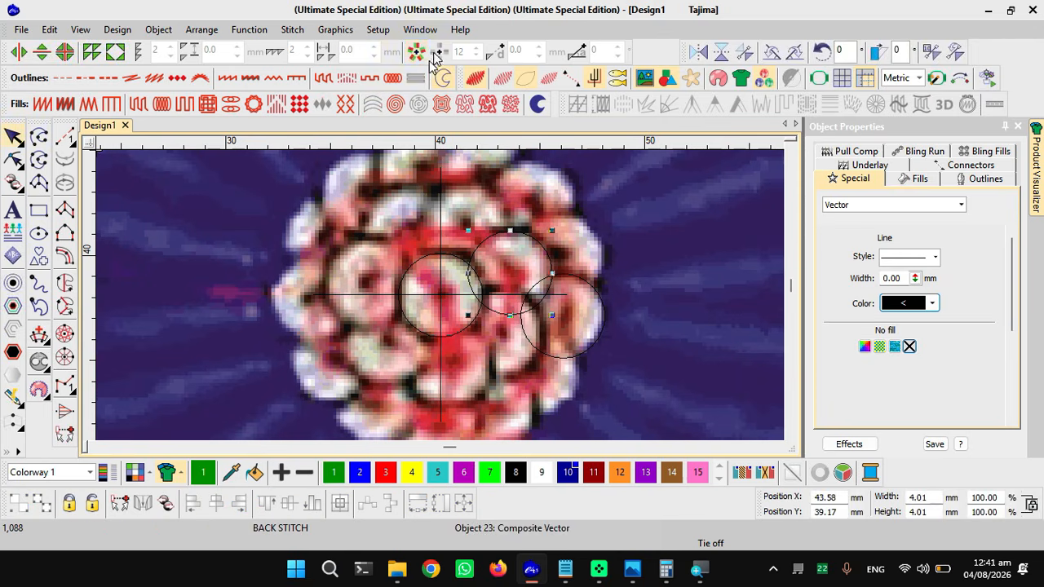
click(419, 52)
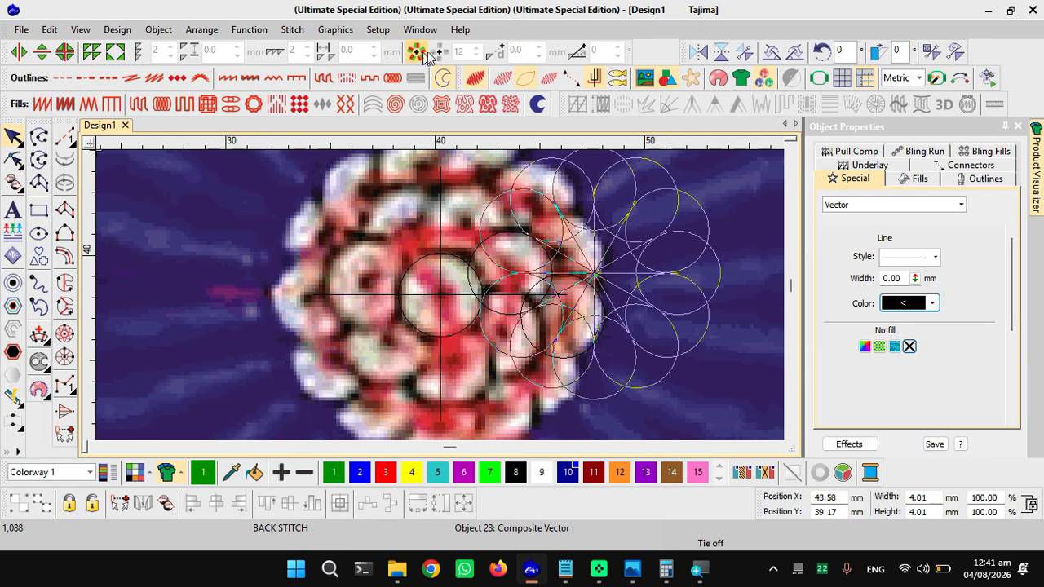
click(477, 55)
click(477, 56)
click(477, 55)
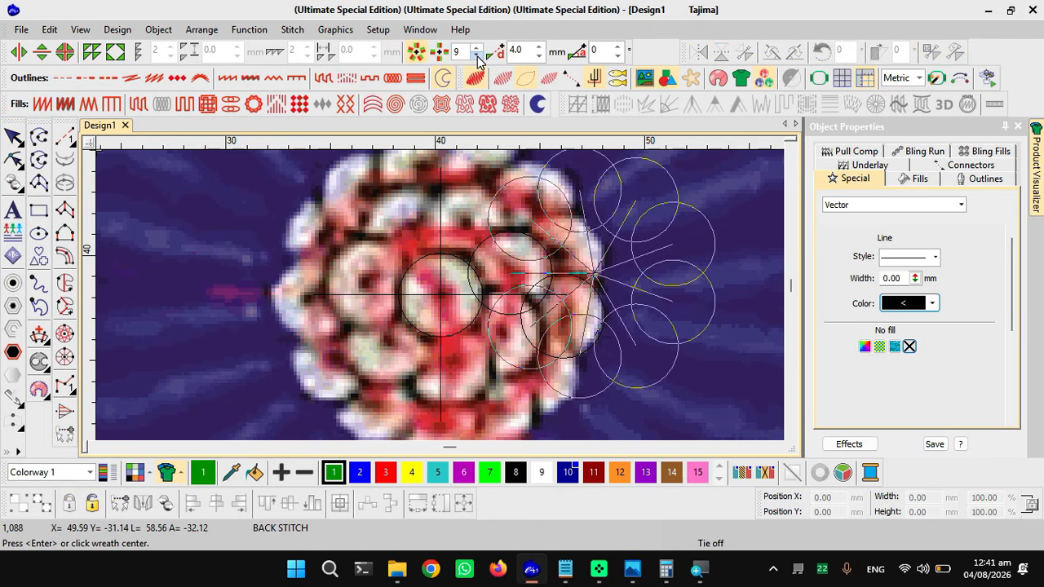
click(477, 55)
click(477, 55)
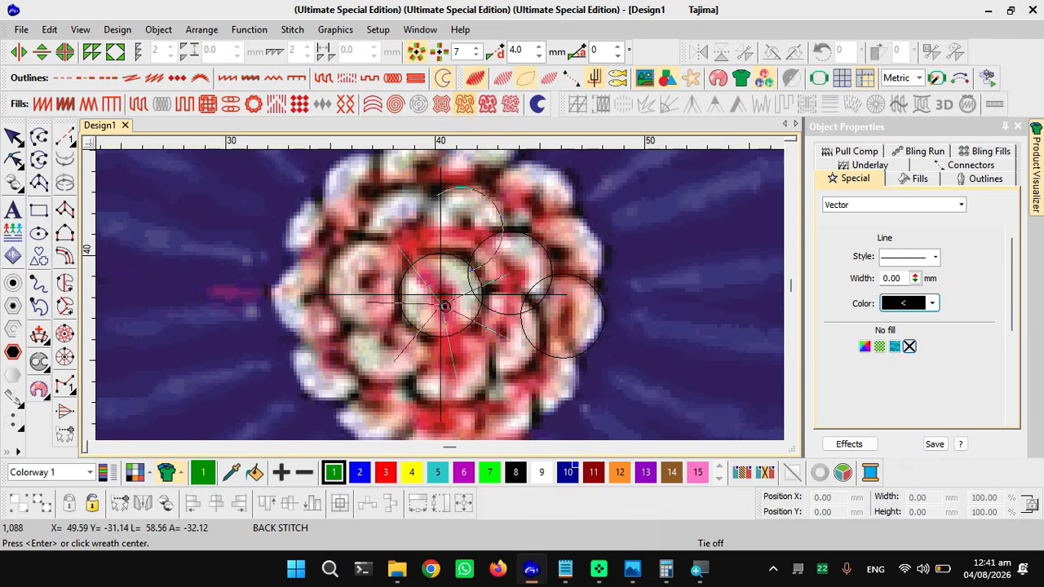
scroll(440, 295, up, 4)
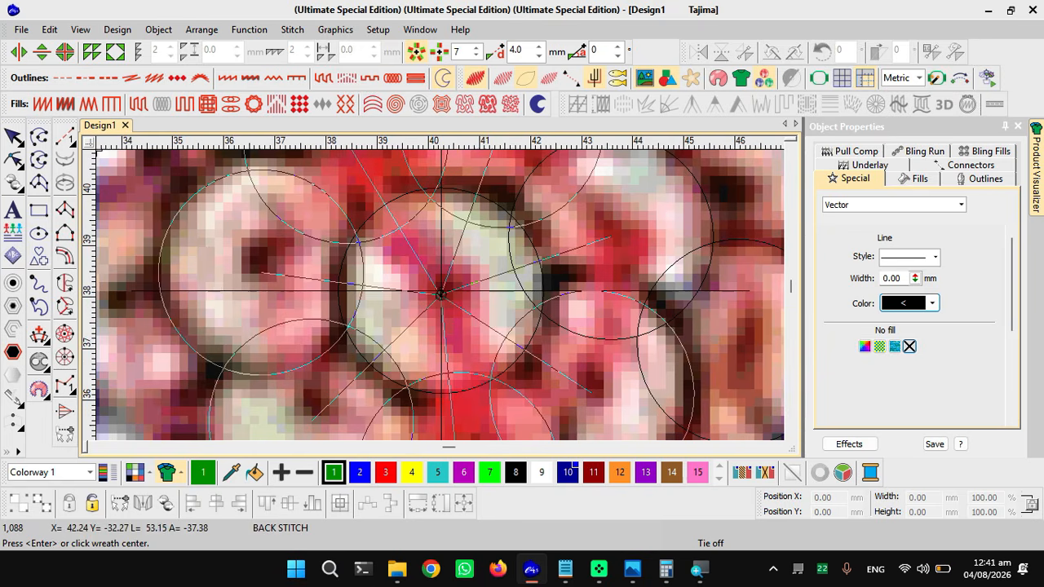
scroll(442, 295, up, 1)
- Hide the background picture to examine the ring of bead circles around the central circle, and show the picture again
key(d)
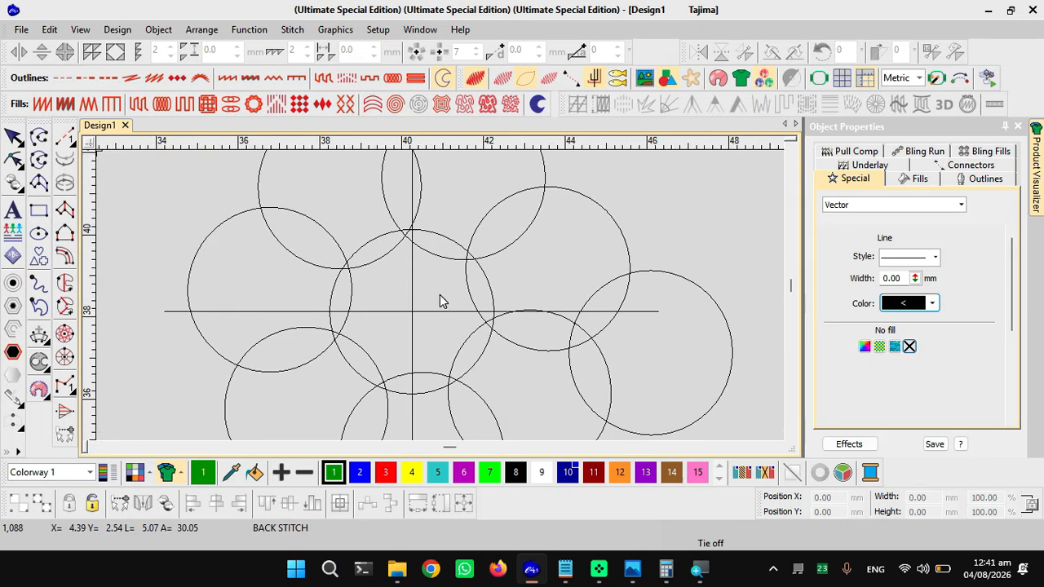
scroll(440, 300, down, 2)
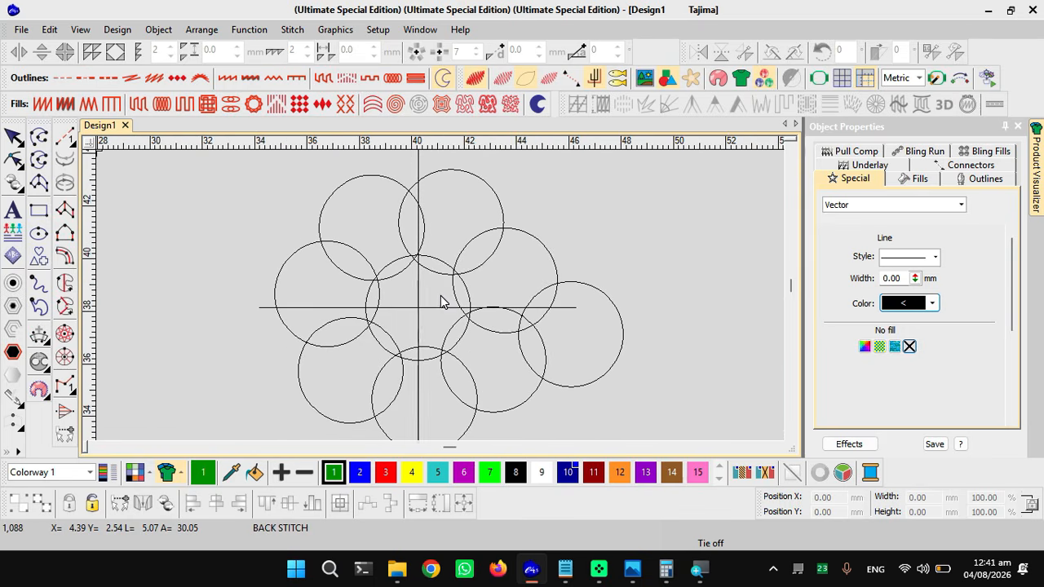
scroll(441, 302, down, 1)
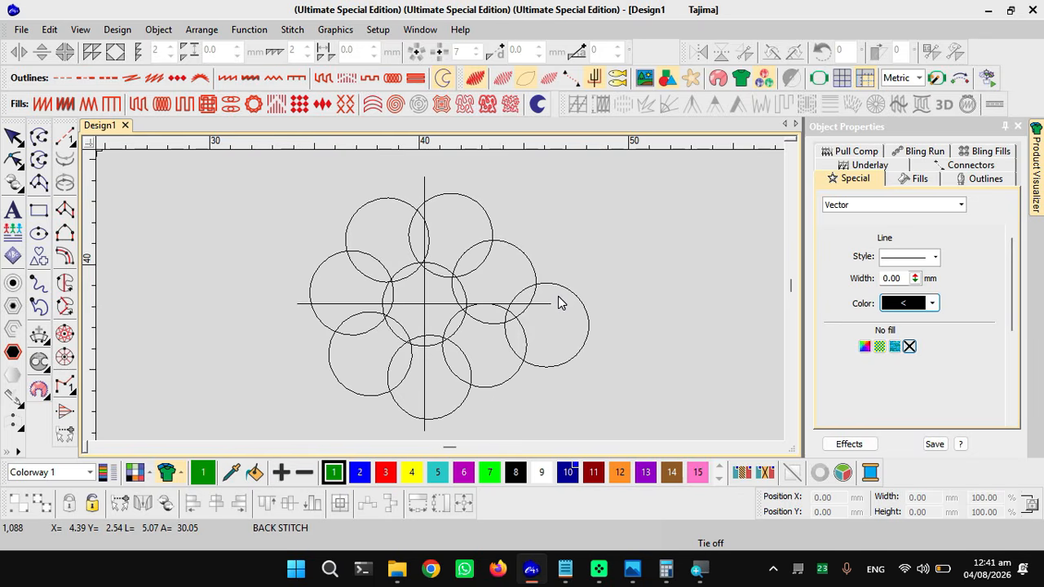
key(d)
- Duplicate the outer-ring bead circle in a wreath of 13 around the intersection of the centre cross
scroll(433, 299, down, 2)
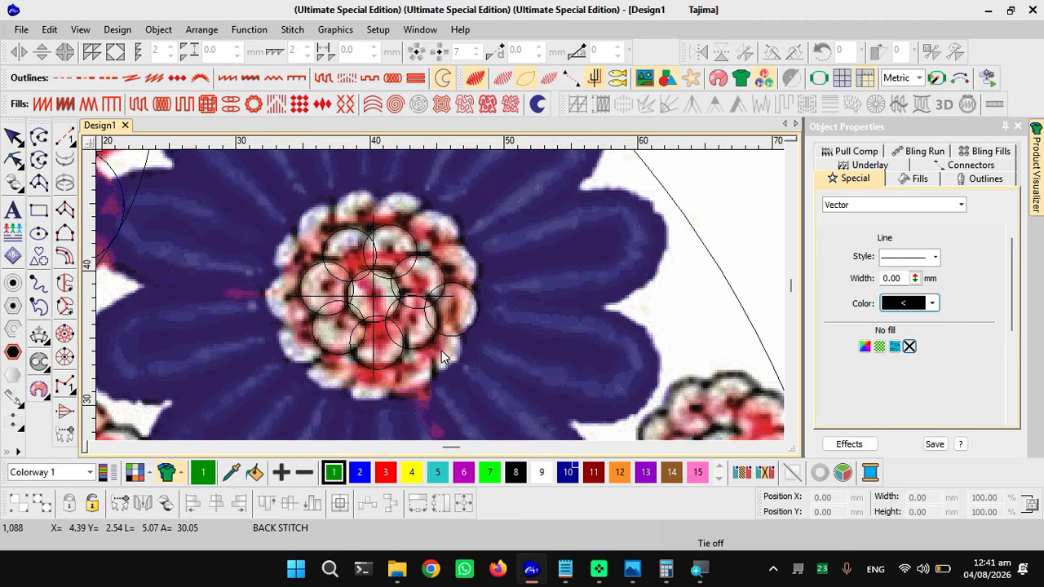
click(467, 295)
click(416, 51)
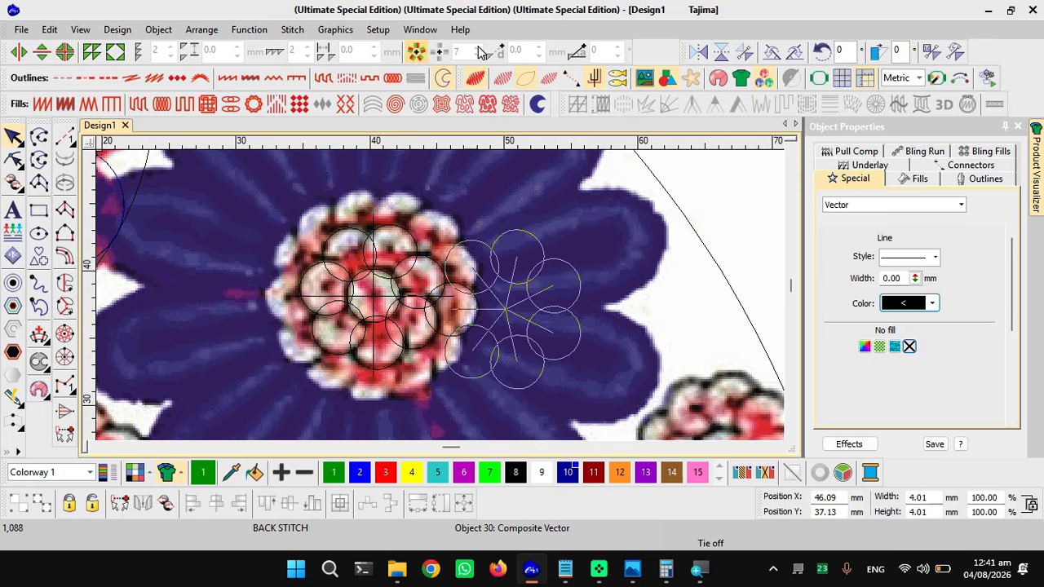
click(480, 49)
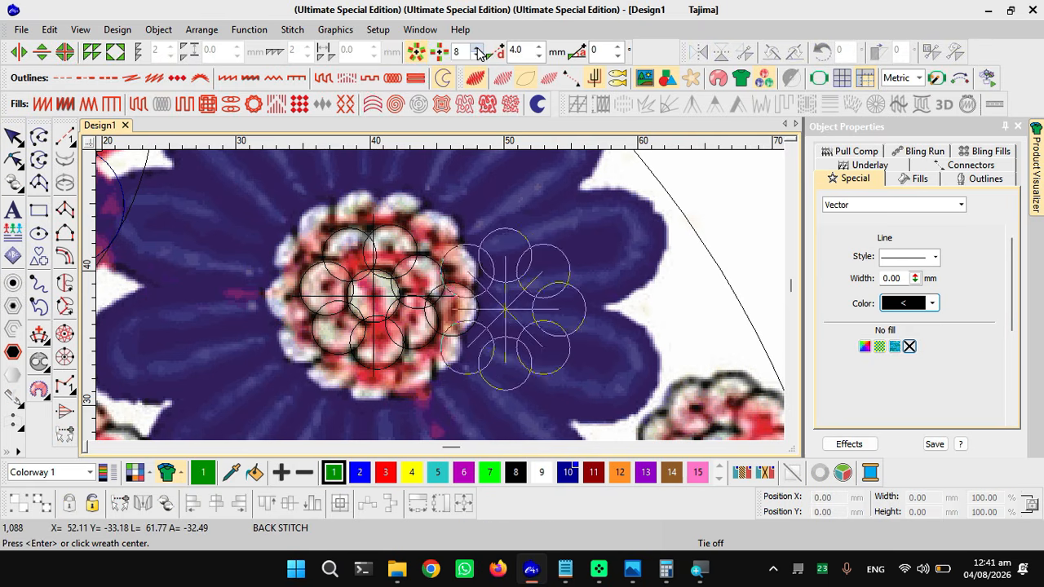
click(481, 49)
click(480, 49)
click(480, 49)
click(480, 49)
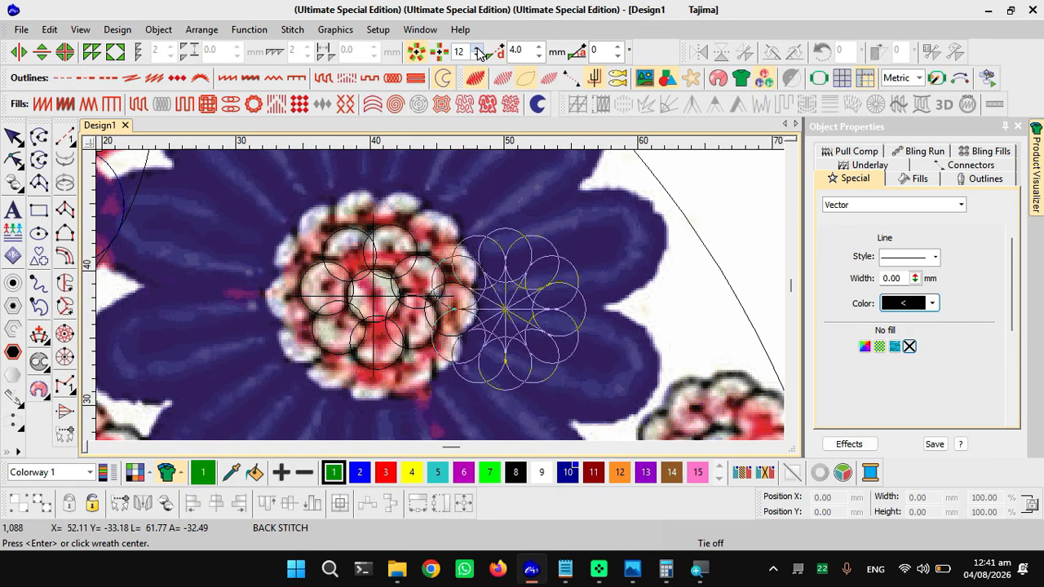
click(480, 49)
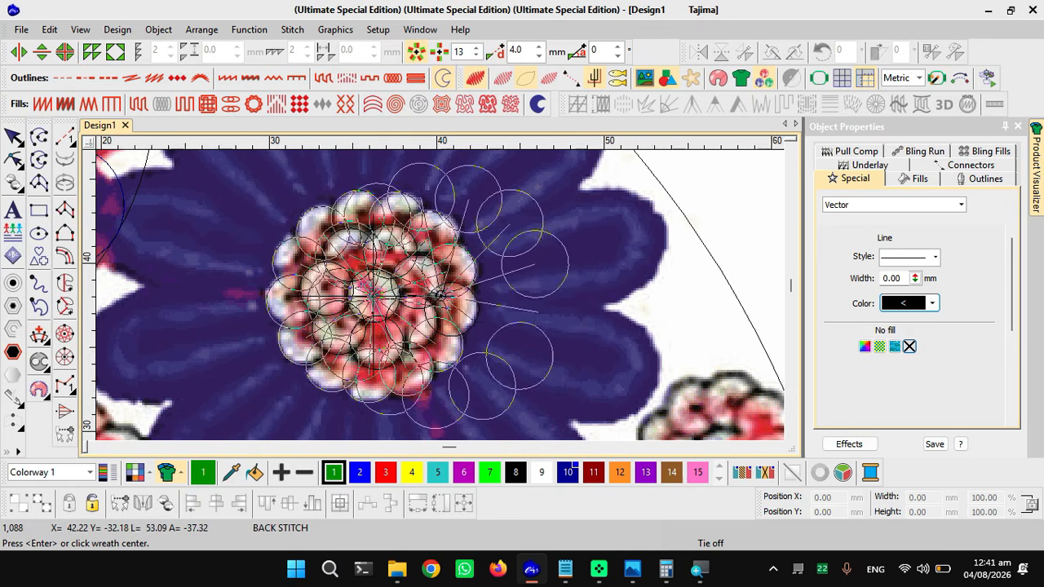
key(plus)
key(plus)
key(d)
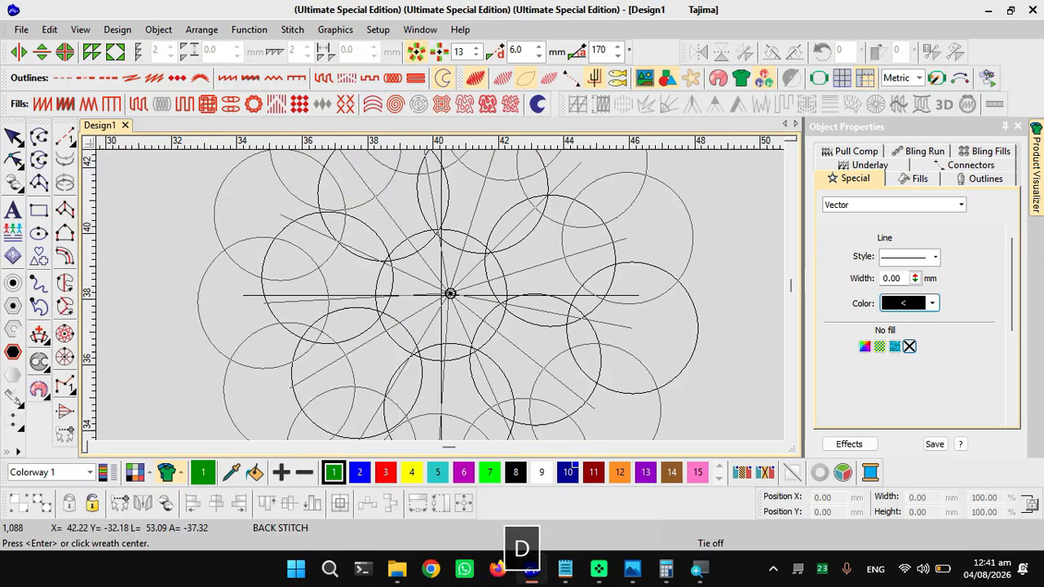
key(plus)
scroll(432, 294, up, 1)
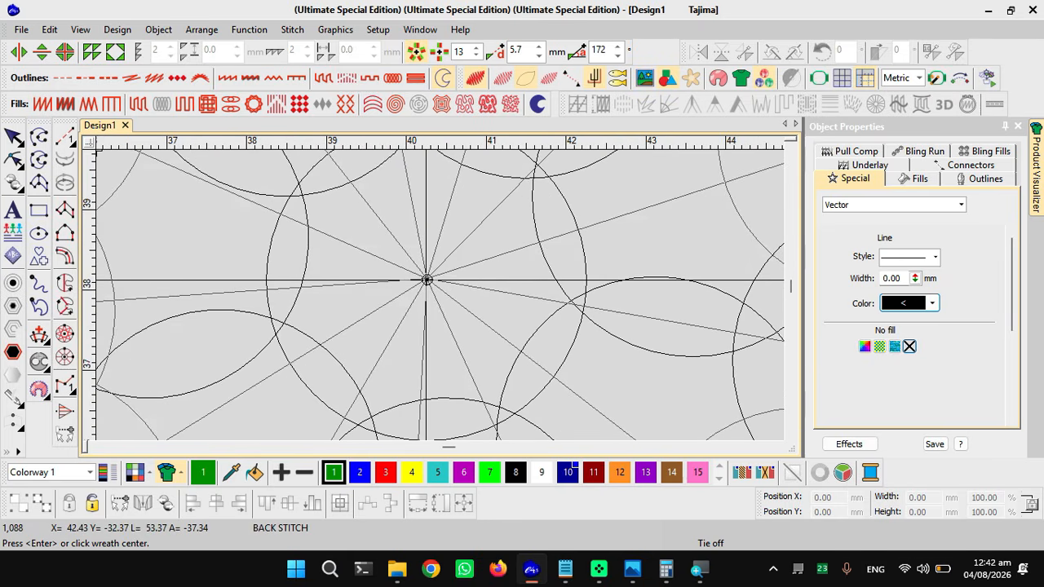
click(426, 279)
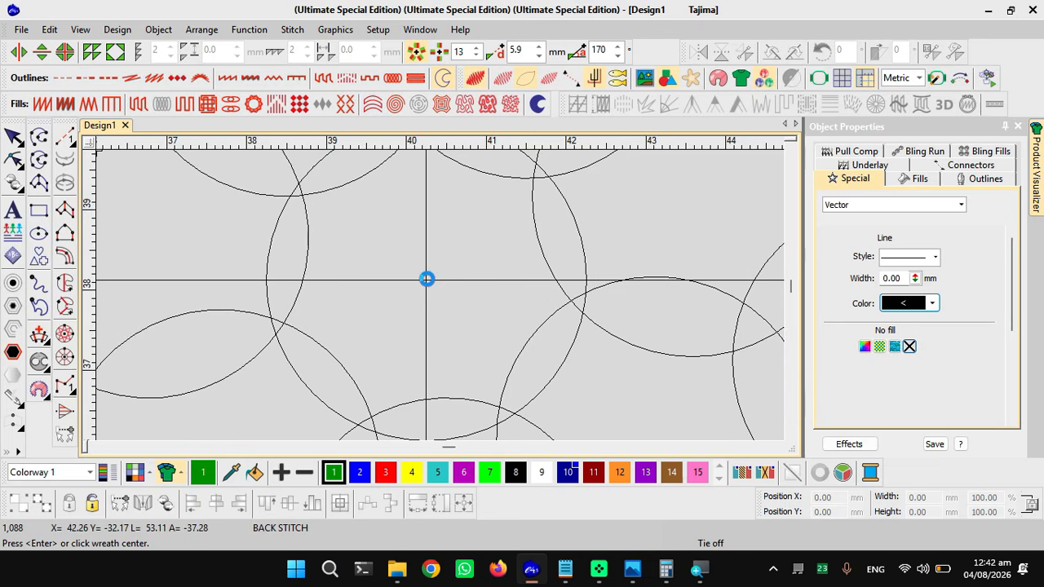
scroll(440, 295, down, 5)
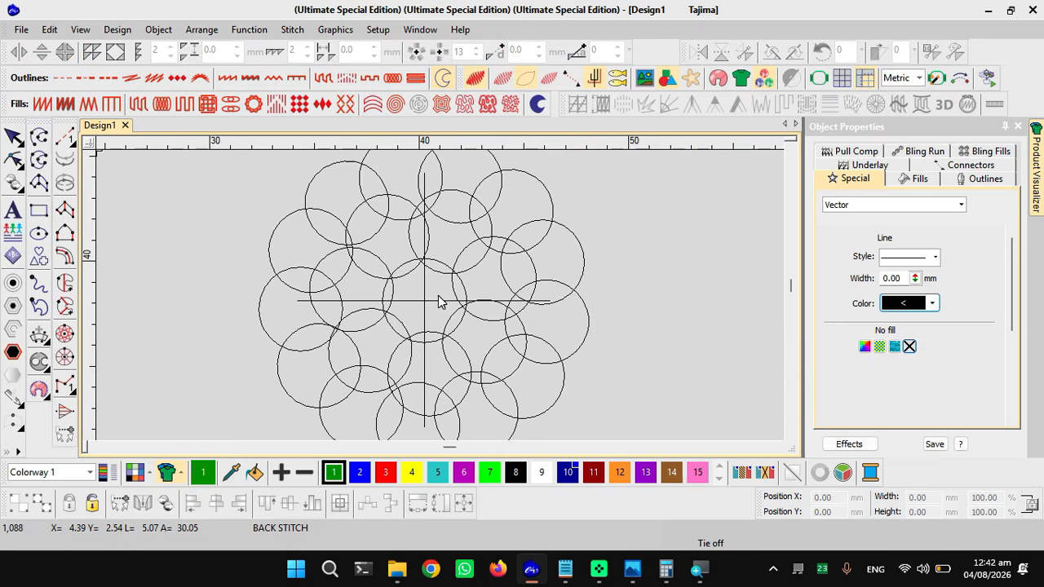
scroll(432, 312, down, 1)
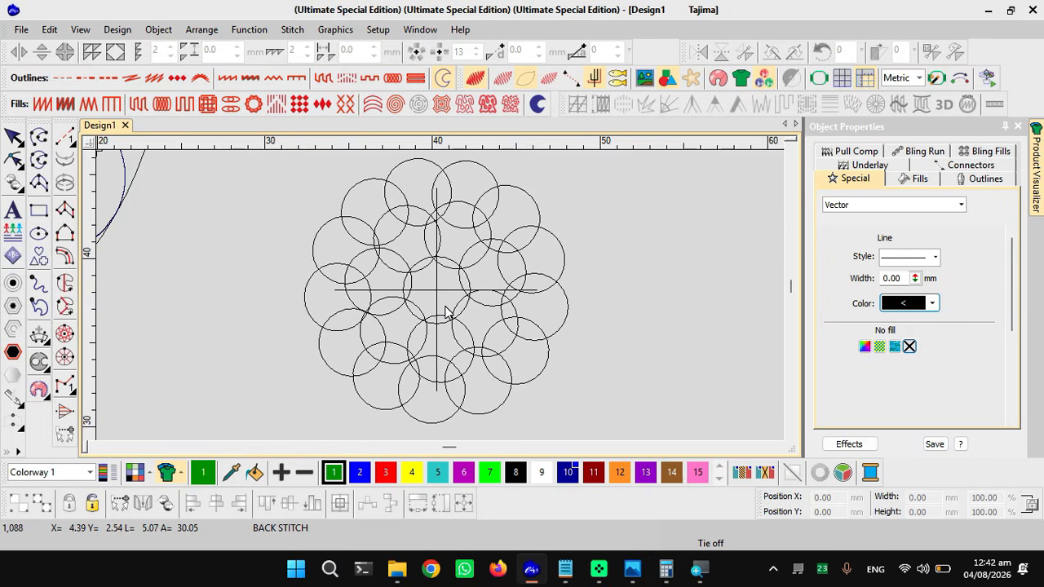
key(d)
scroll(432, 306, down, 1)
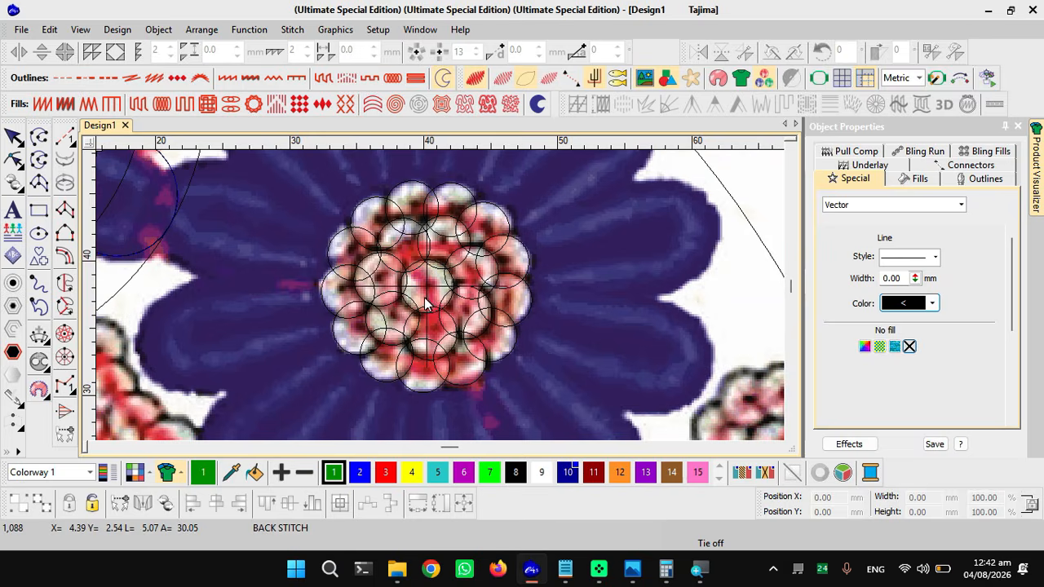
scroll(426, 303, down, 1)
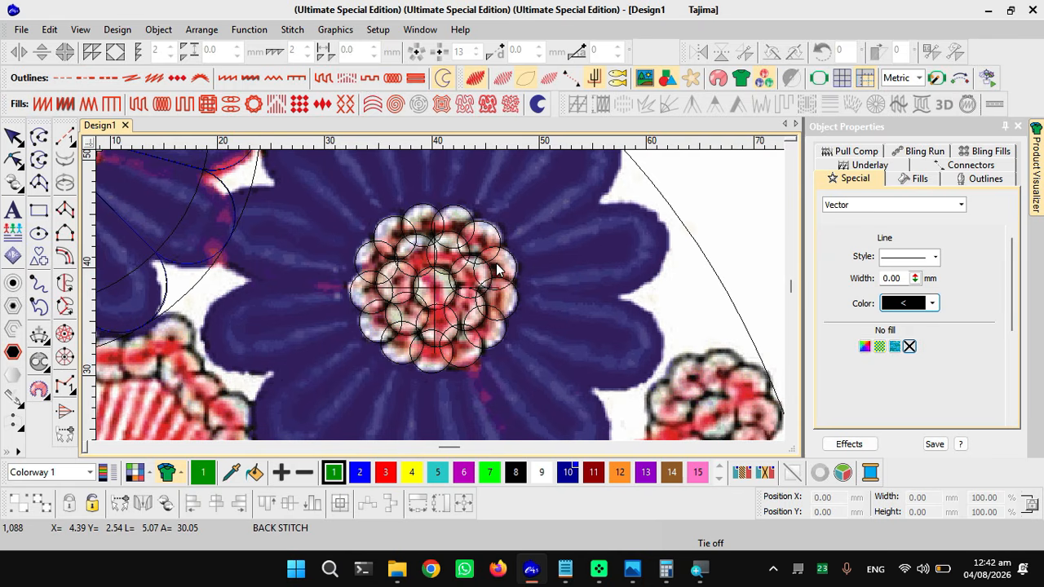
- Fill the central bead circle and all circles of the inner and outer rings with white, colour 9
key(ctrl+a)
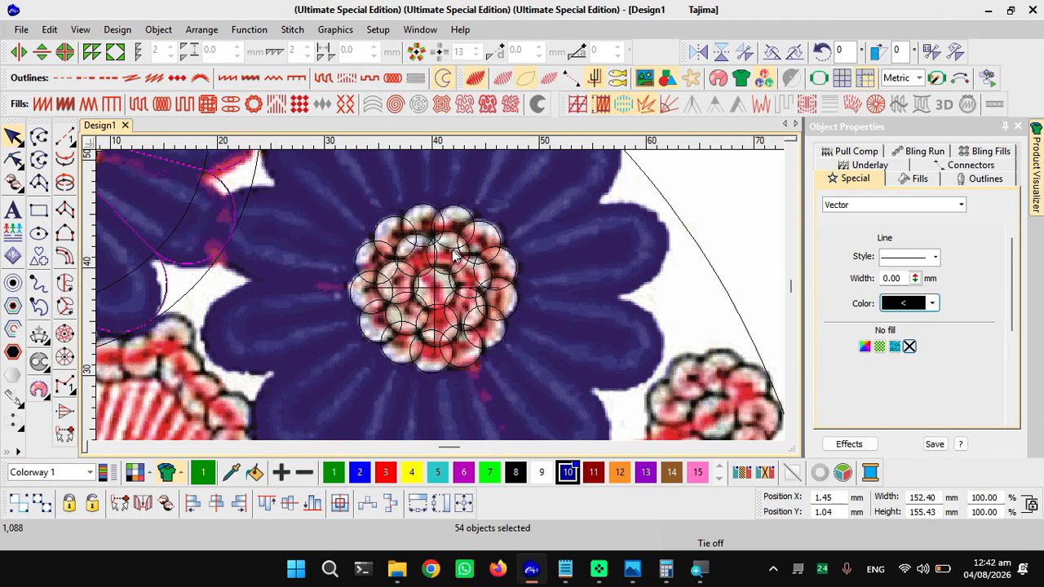
click(424, 277)
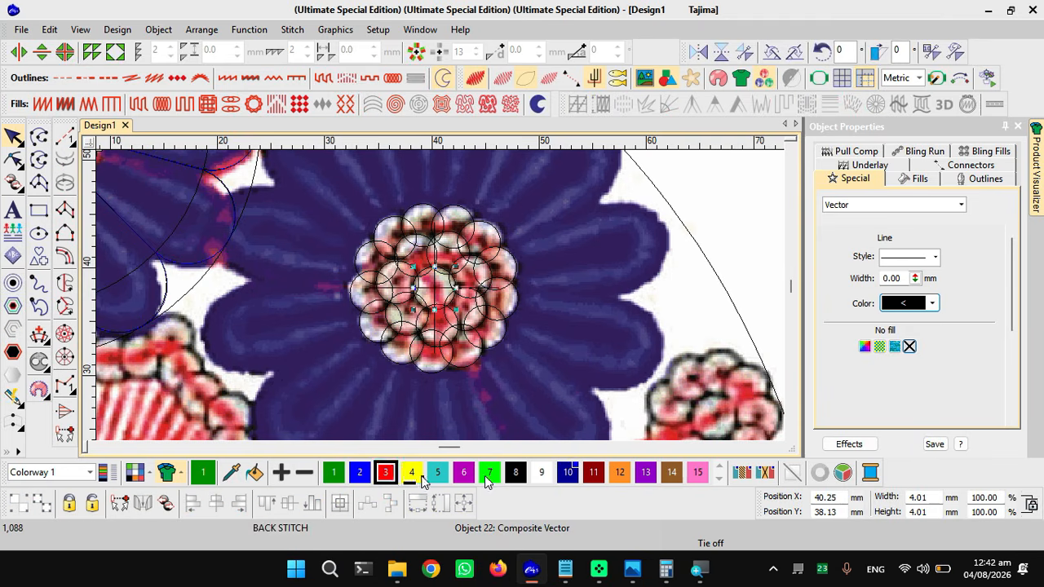
click(541, 475)
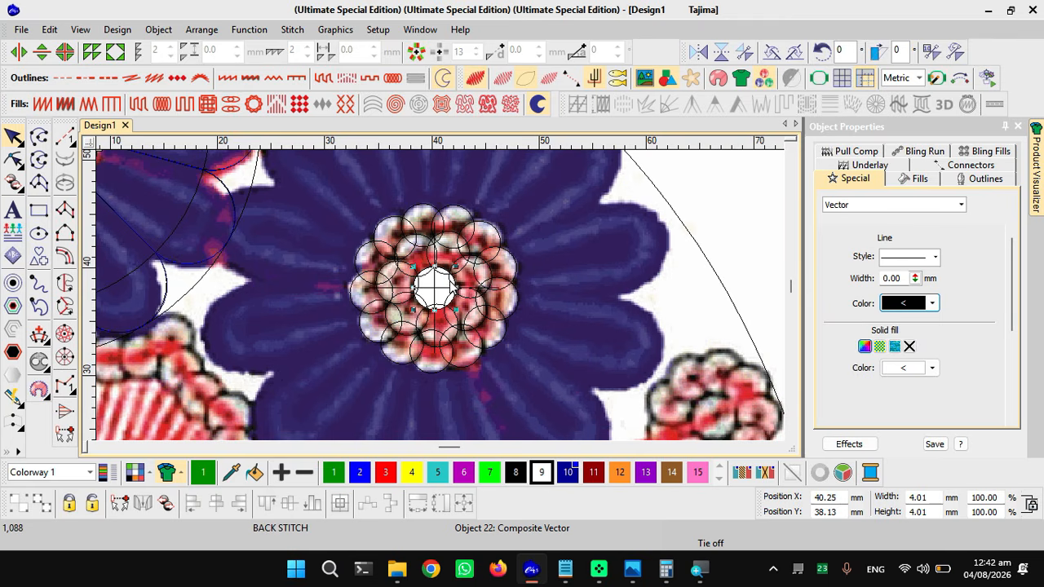
click(459, 245)
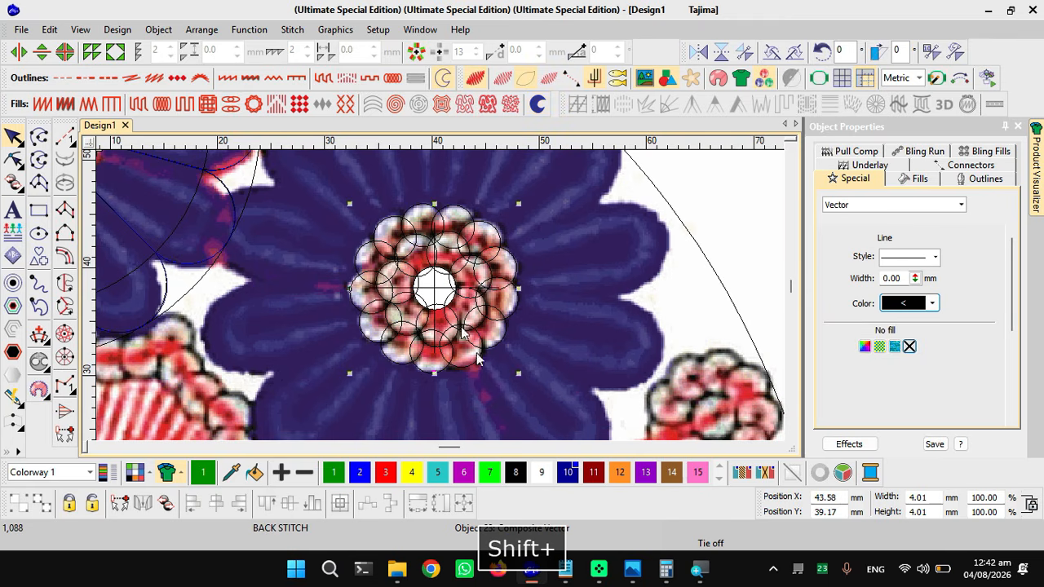
click(540, 472)
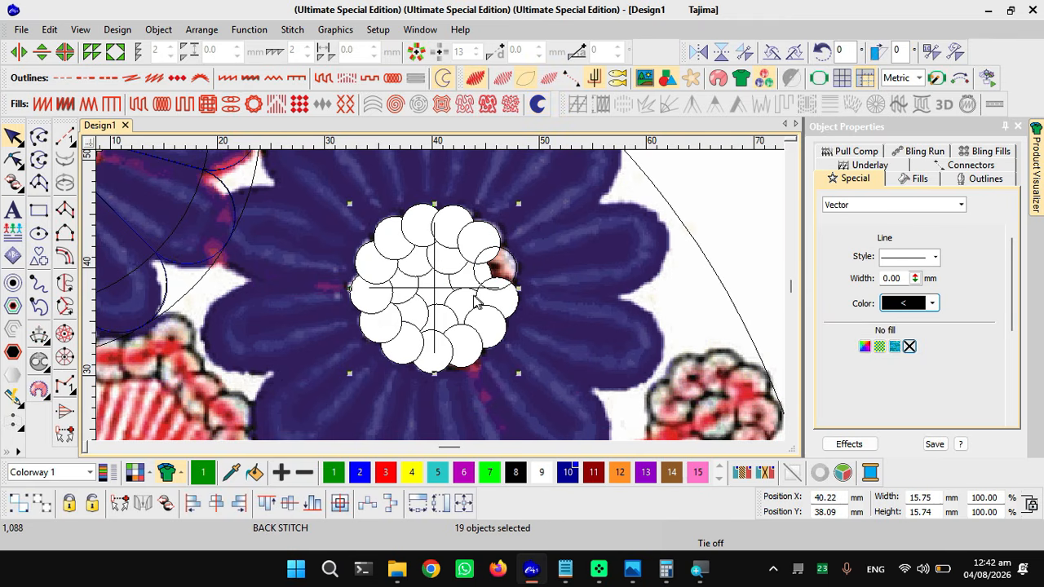
click(509, 256)
click(540, 473)
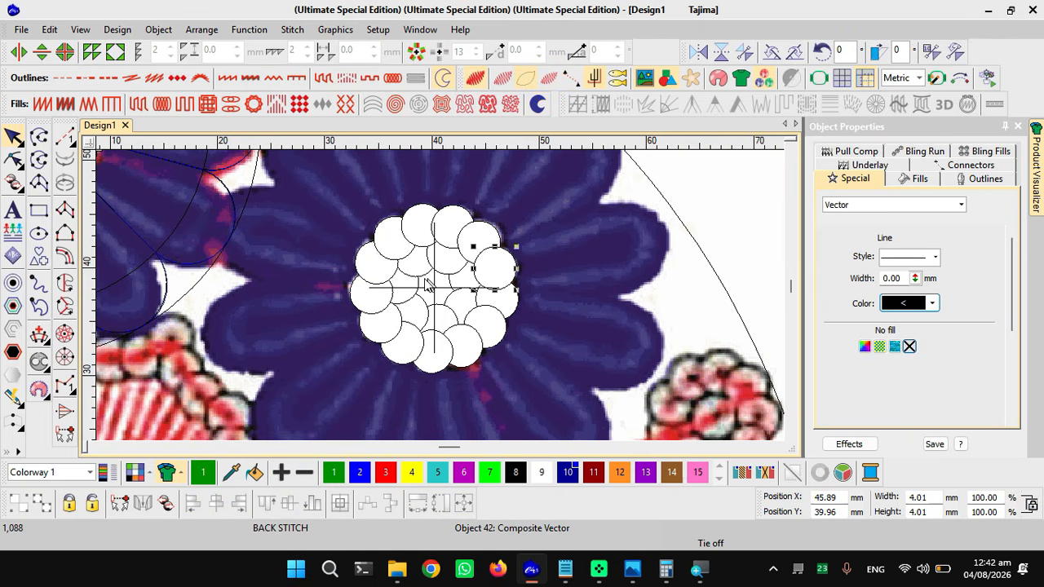
- Examine the small bead cluster beside the second flower in the background picture and compare it with the filled bead circles
scroll(420, 286, down, 2)
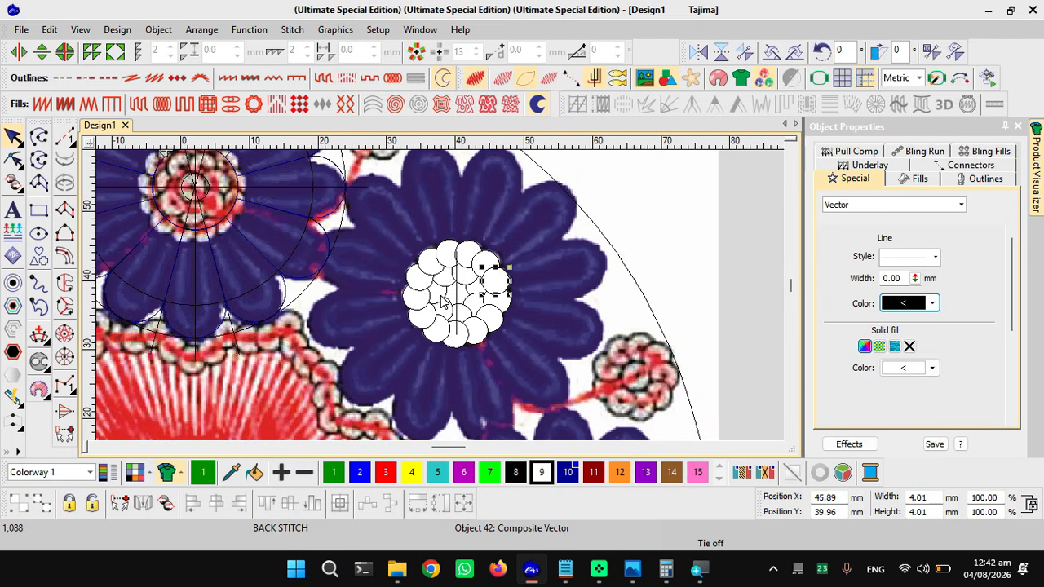
scroll(444, 303, up, 1)
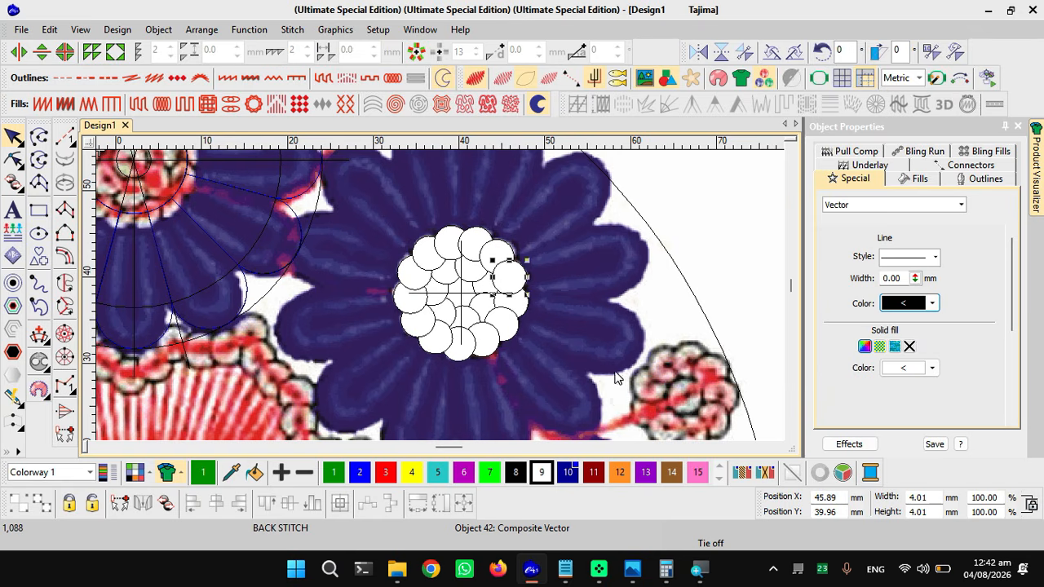
scroll(708, 409, down, 1)
scroll(421, 279, up, 1)
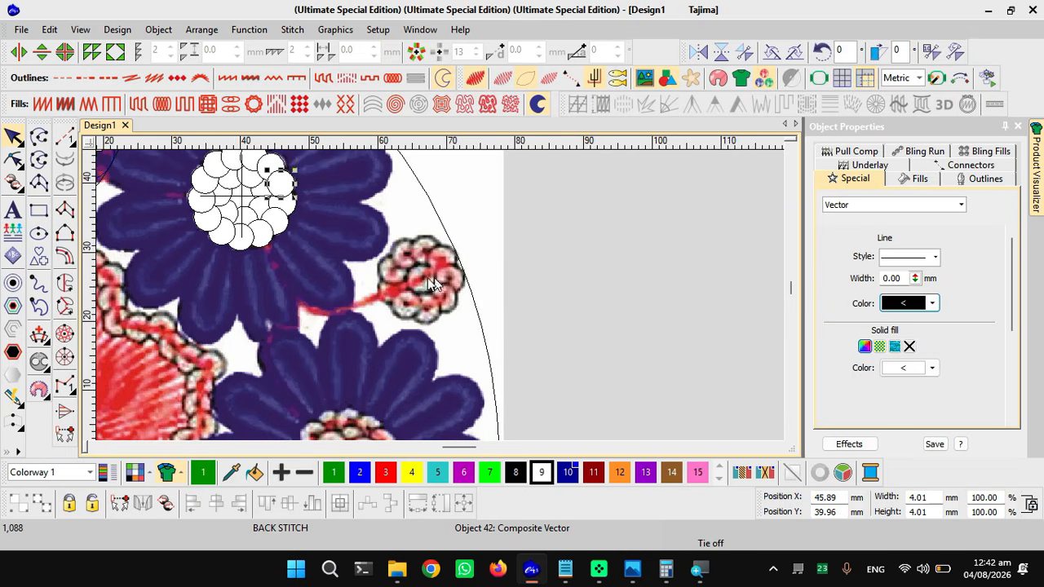
scroll(421, 279, up, 1)
scroll(441, 295, up, 1)
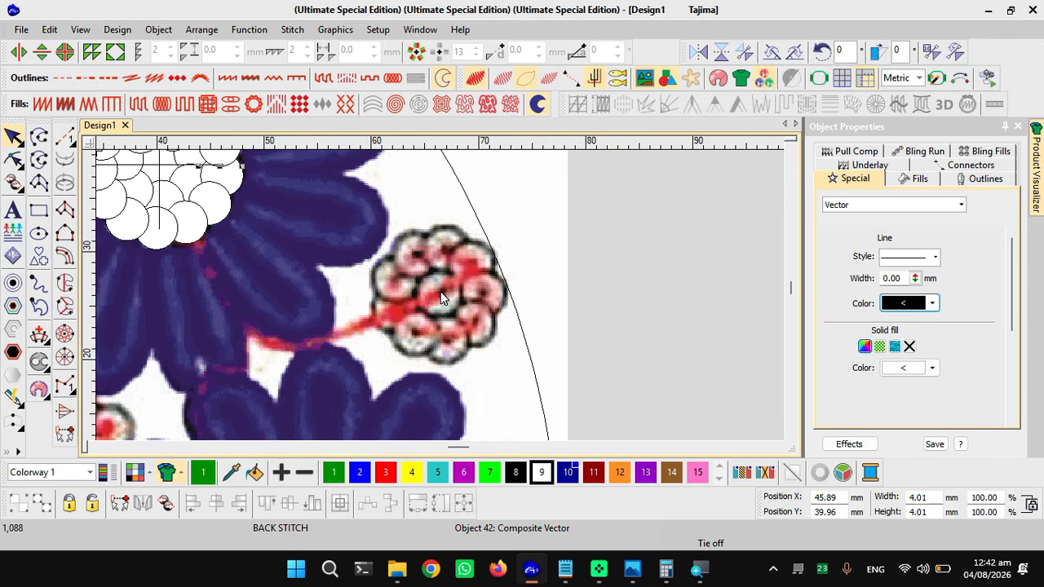
scroll(440, 291, down, 1)
scroll(406, 301, down, 1)
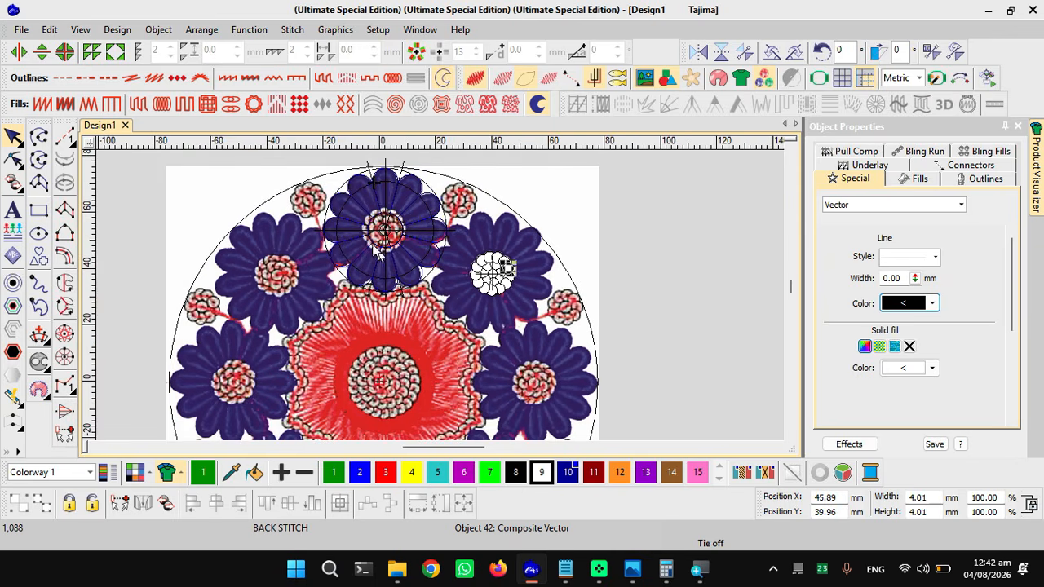
- Clear the selection and examine the first flower's stitched petals and the large bead disc in the middle of the design
scroll(419, 244, up, 1)
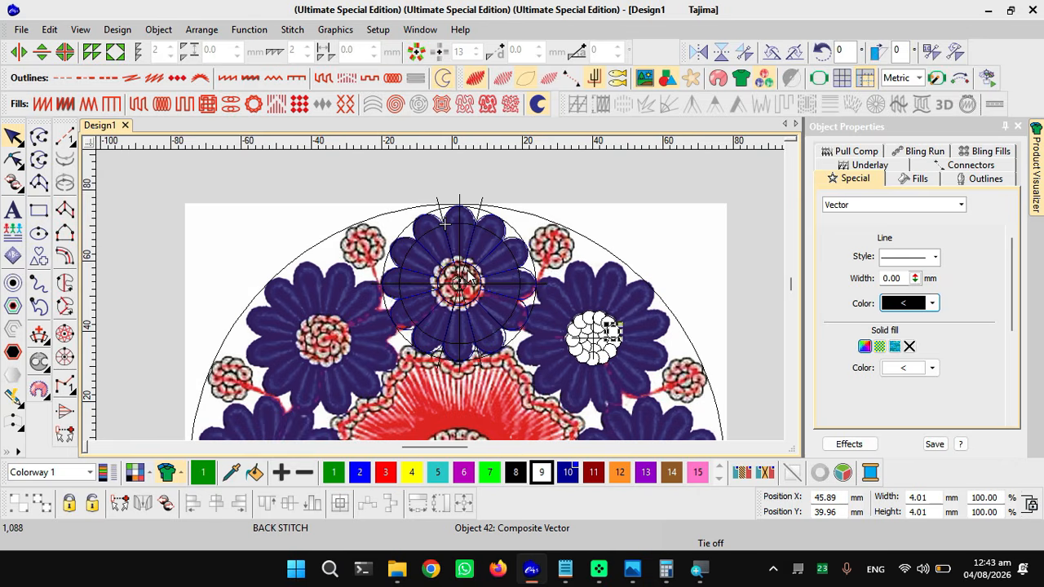
scroll(468, 275, up, 1)
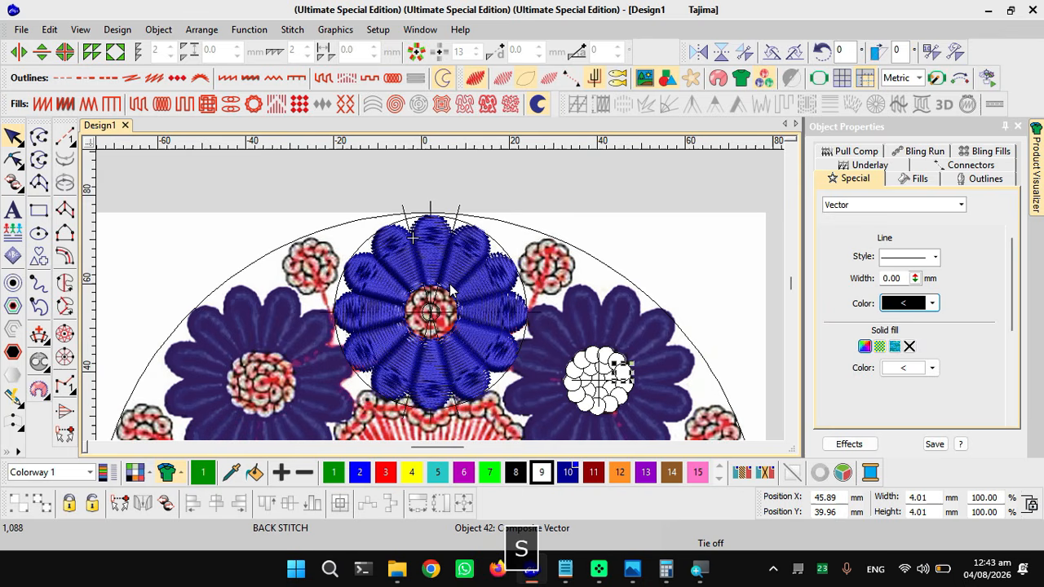
key(Escape)
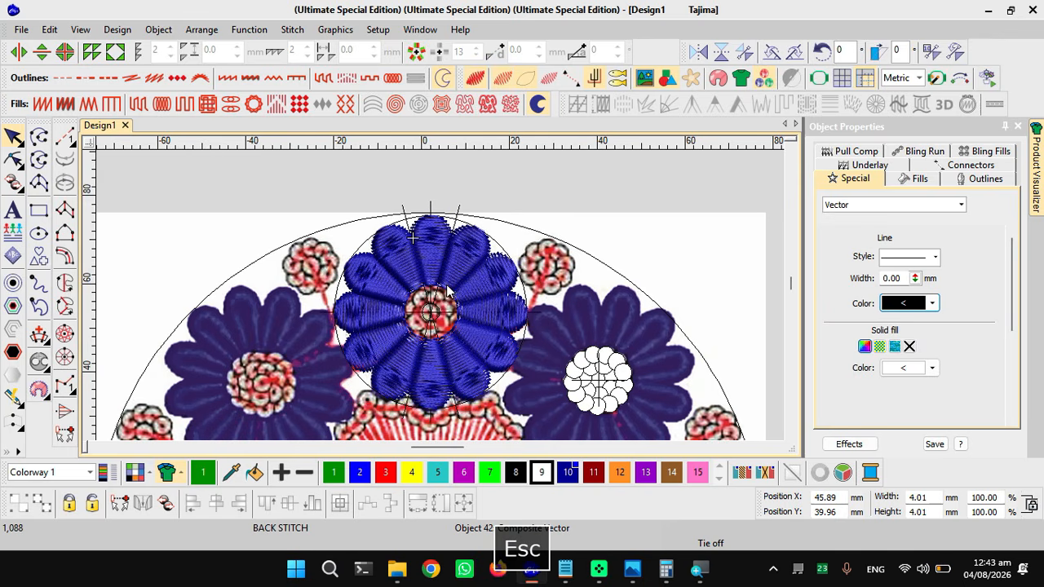
scroll(504, 275, down, 1)
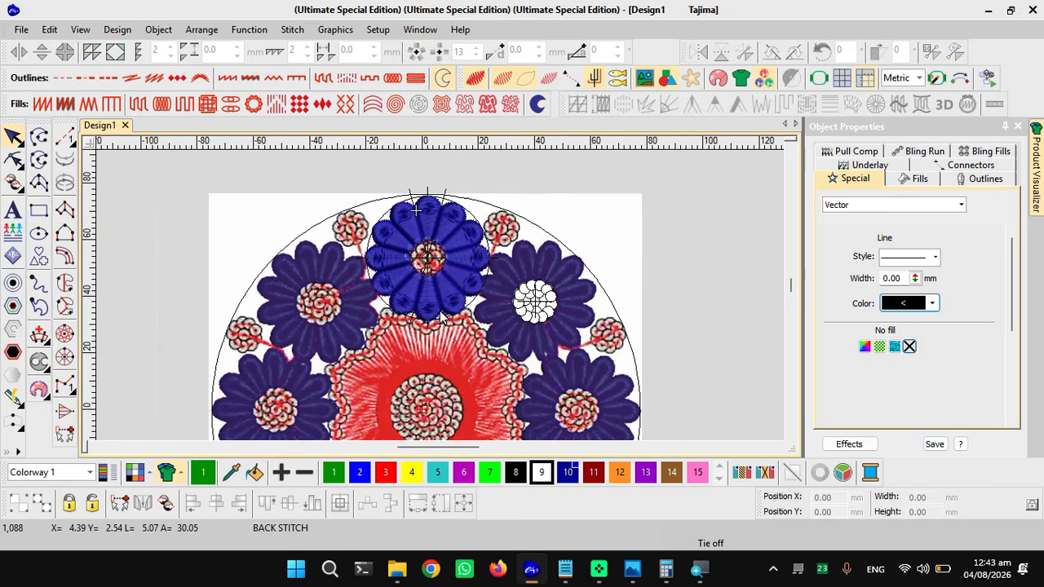
scroll(453, 314, down, 1)
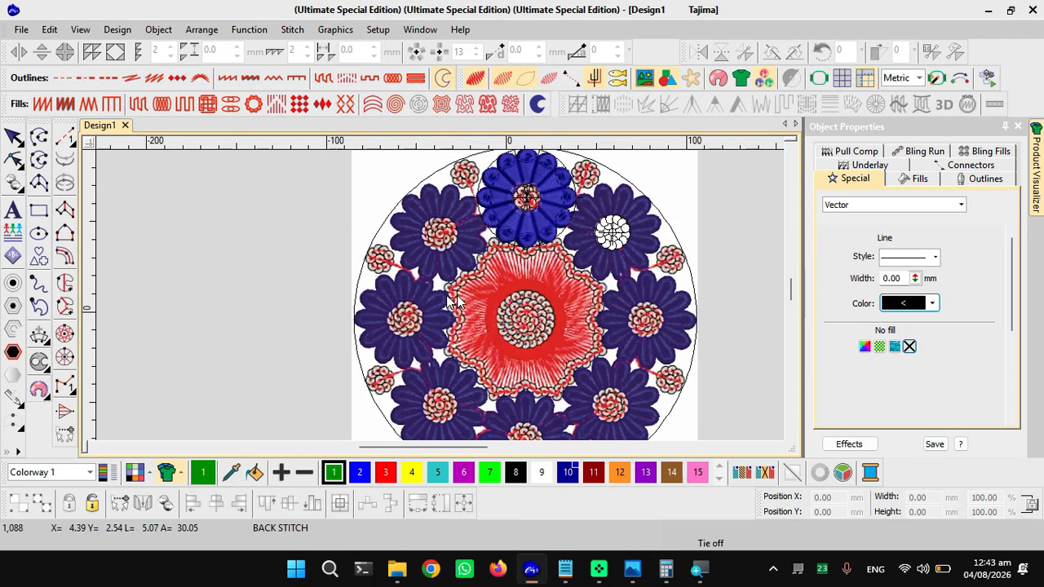
scroll(526, 300, up, 4)
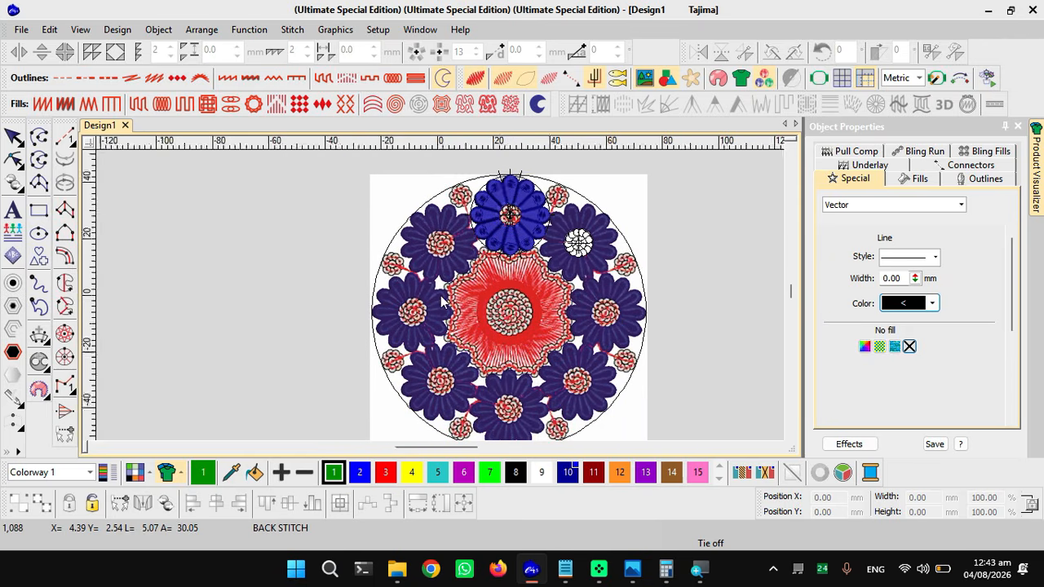
scroll(421, 299, up, 2)
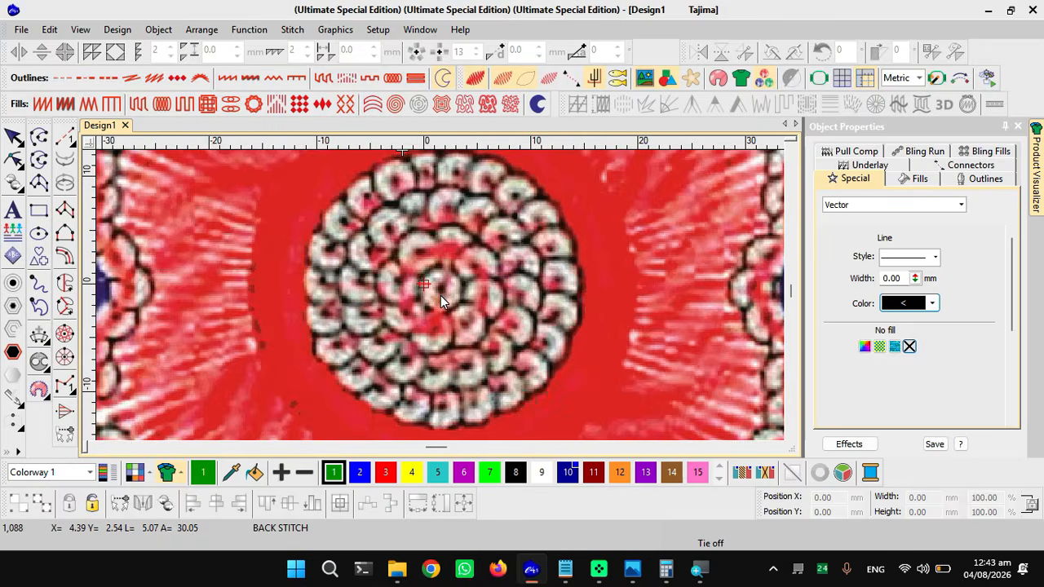
scroll(443, 292, up, 1)
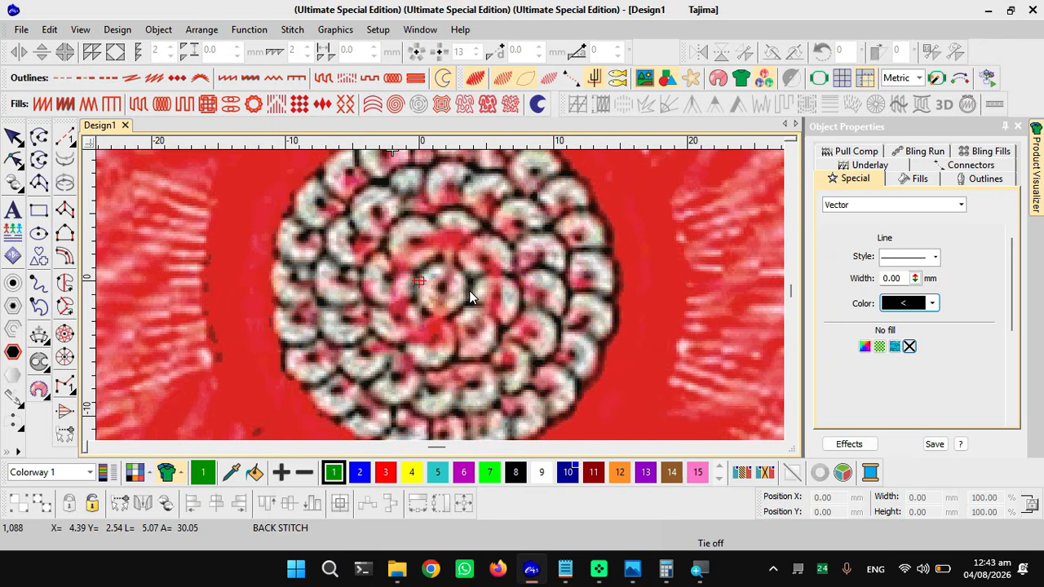
scroll(469, 290, down, 1)
scroll(455, 279, down, 1)
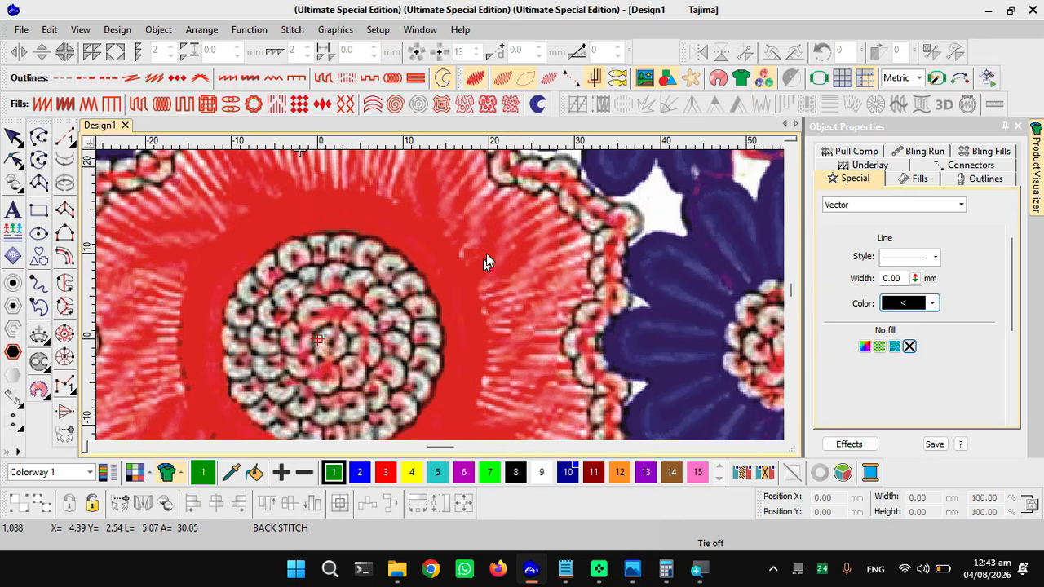
scroll(485, 261, down, 1)
scroll(468, 271, down, 1)
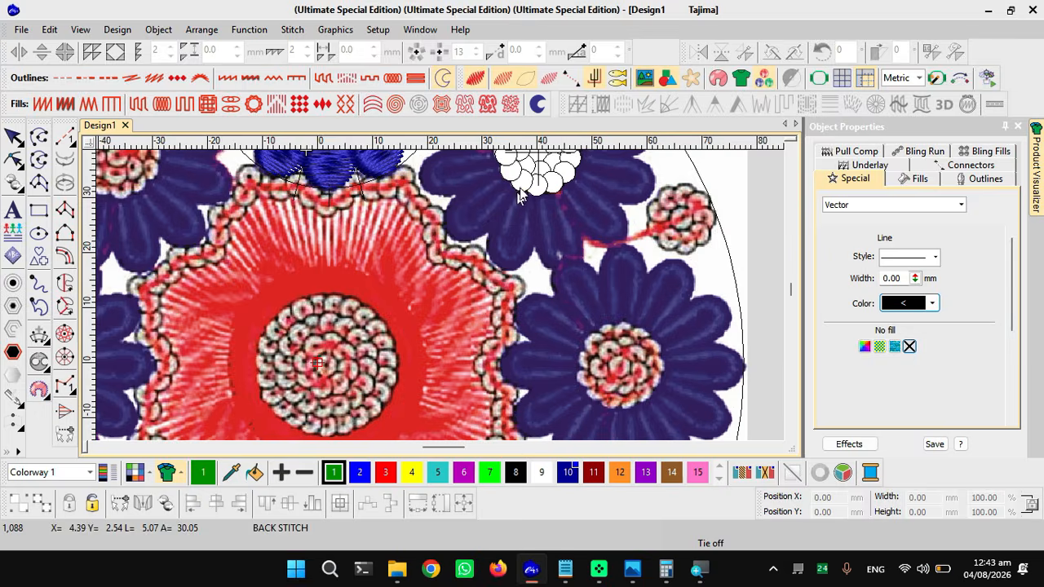
- Set the second flower's central bead circle to a black outline with no fill
scroll(529, 182, up, 5)
scroll(310, 426, down, 1)
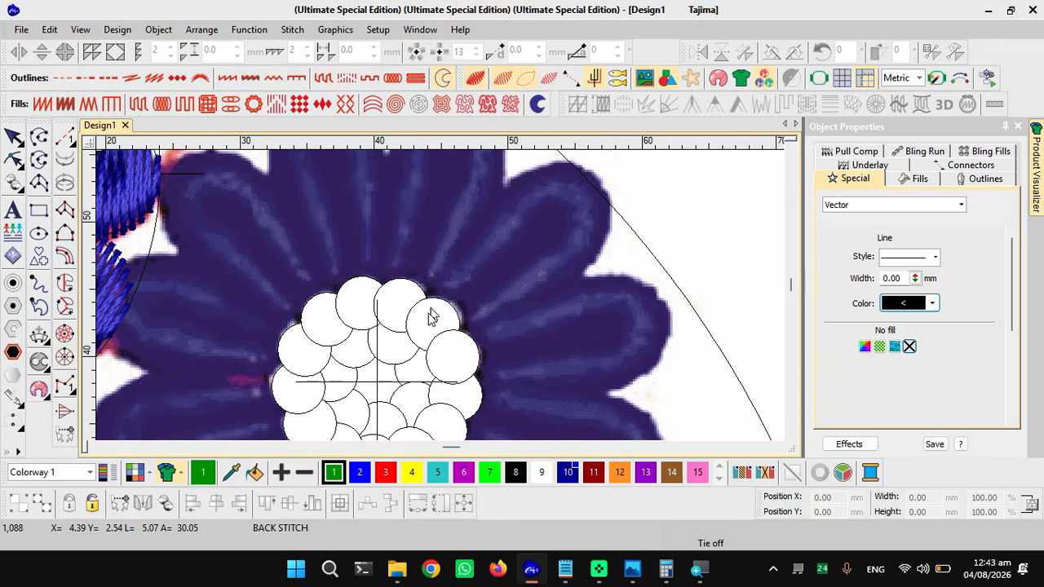
scroll(396, 403, up, 1)
click(432, 287)
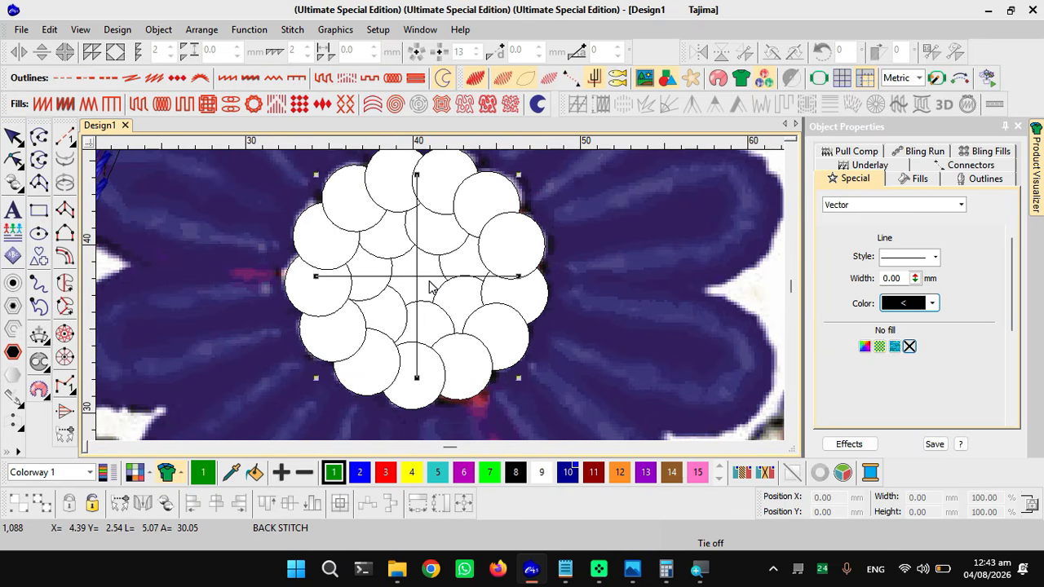
key(Escape)
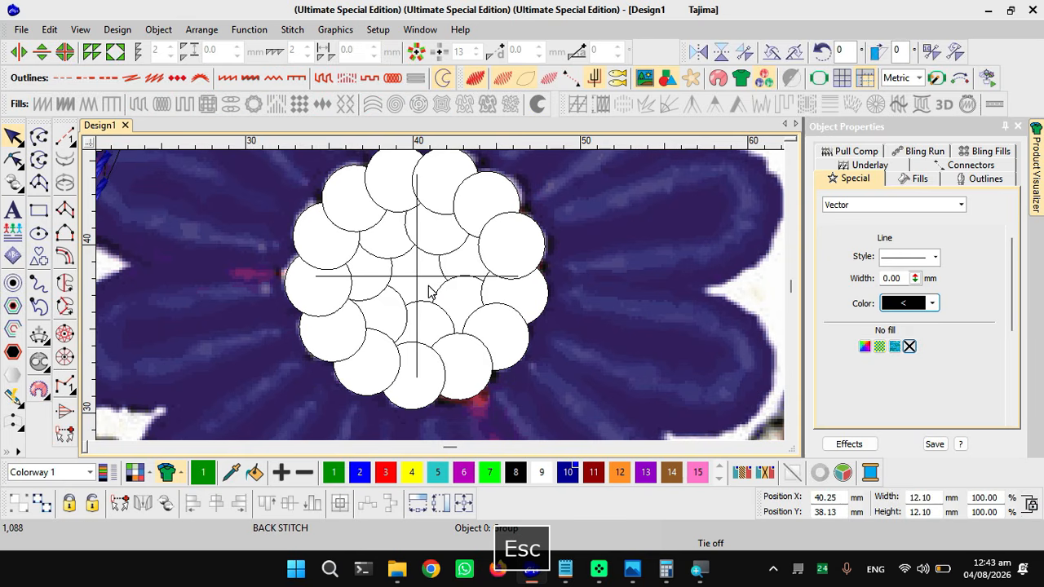
click(431, 291)
click(903, 306)
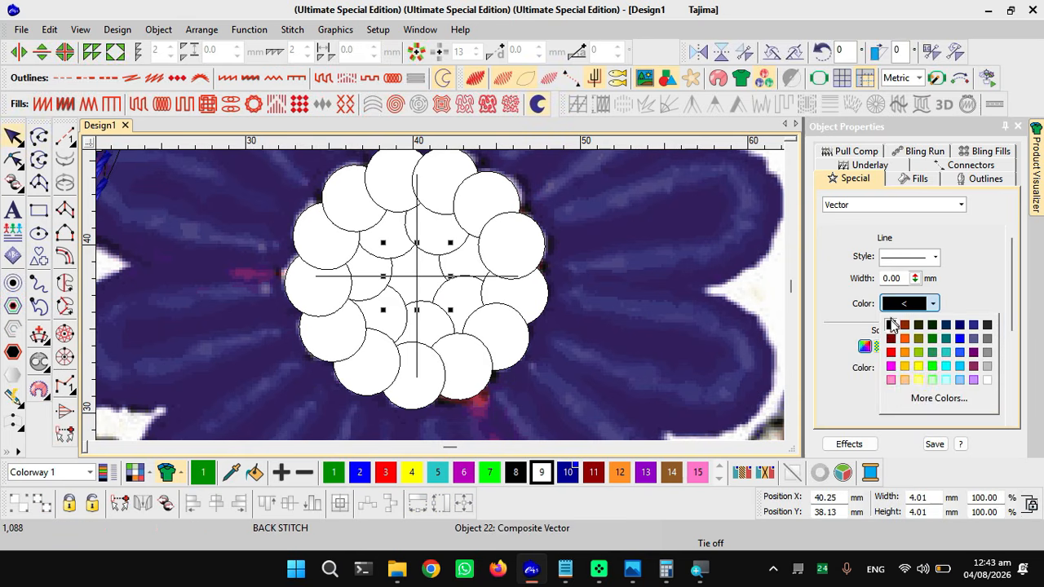
click(891, 324)
click(909, 346)
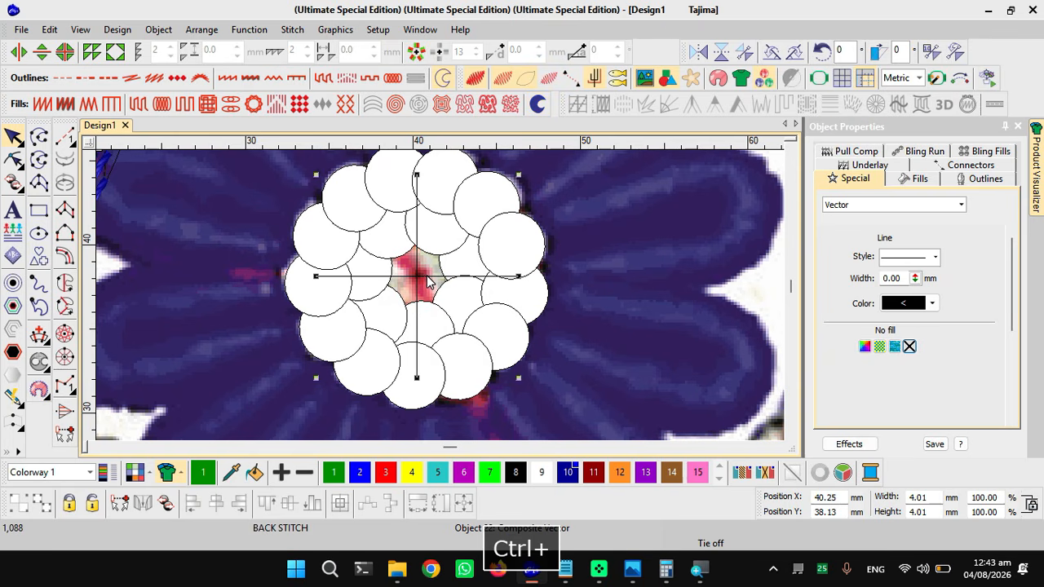
- Group the unfilled central bead circle with the guide cross in the second flower's centre
ctrl+click(433, 273)
scroll(432, 277, down, 3)
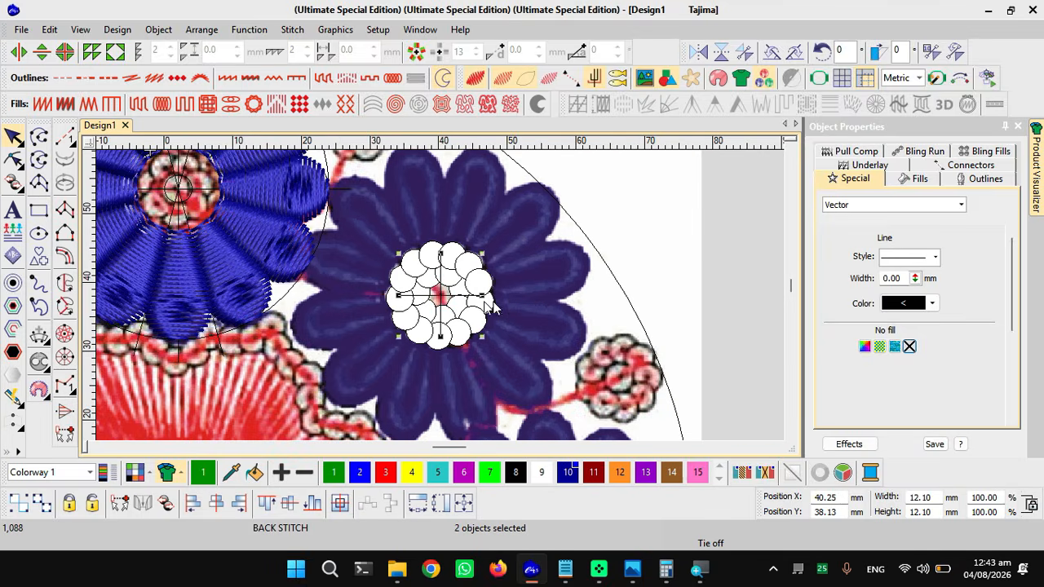
scroll(436, 301, down, 2)
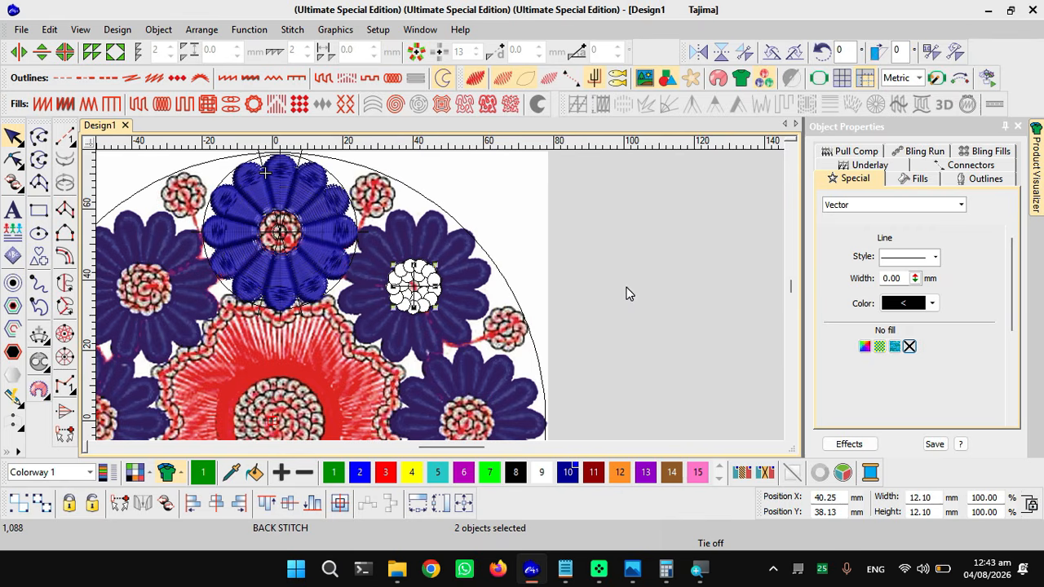
key(ctrl+g)
- Try to move the grouped circle and cross beyond the outer edge of the design, and undo the move
drag(608, 293, 739, 293)
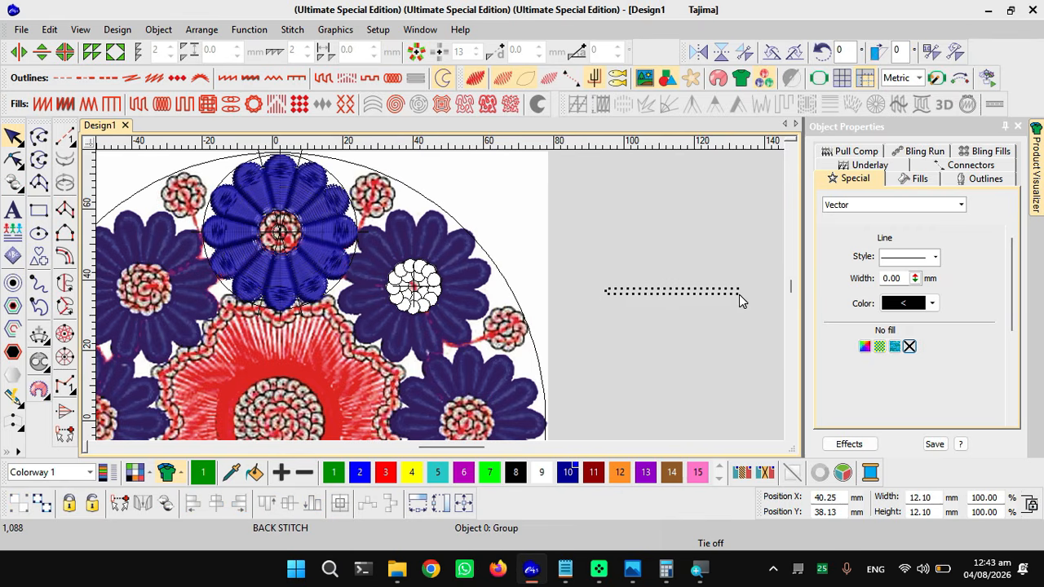
click(414, 287)
drag(414, 287, 726, 301)
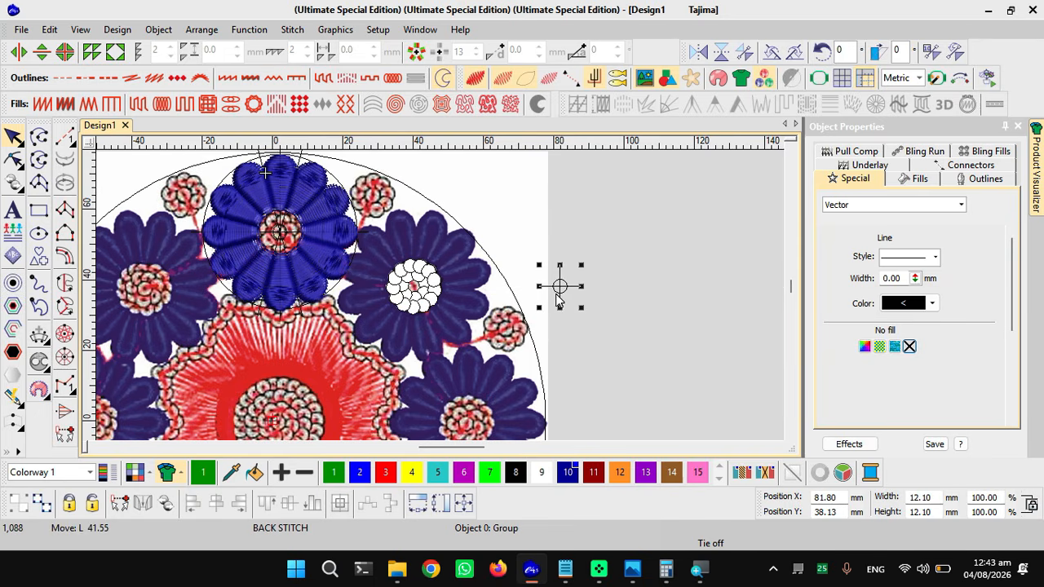
key(ctrl+z)
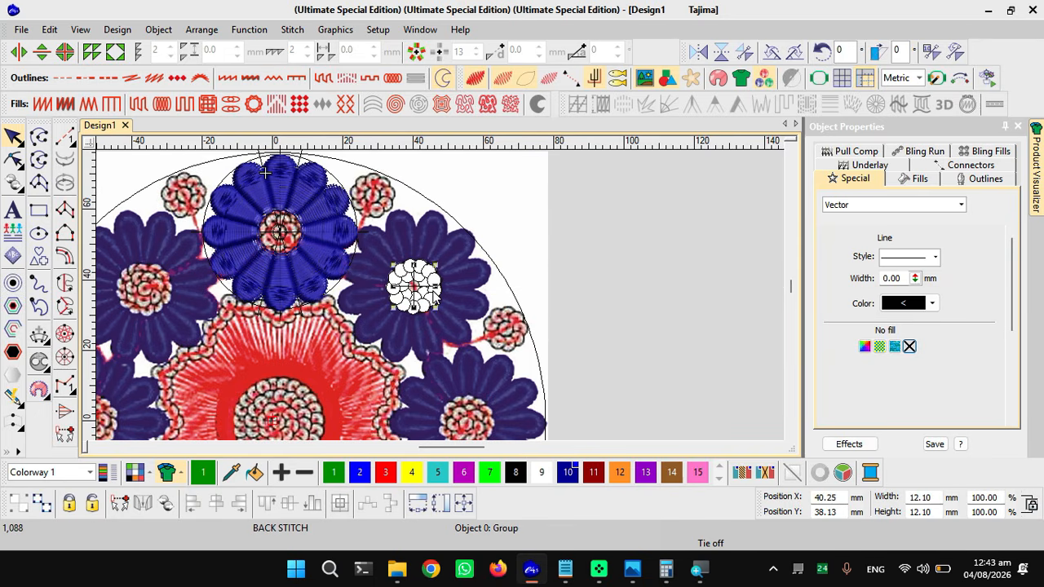
- Duplicate the grouped circle and cross and place the copy at Position X 0 and Position Y 0
key(ctrl+d)
drag(663, 232, 654, 327)
scroll(305, 409, down, 1)
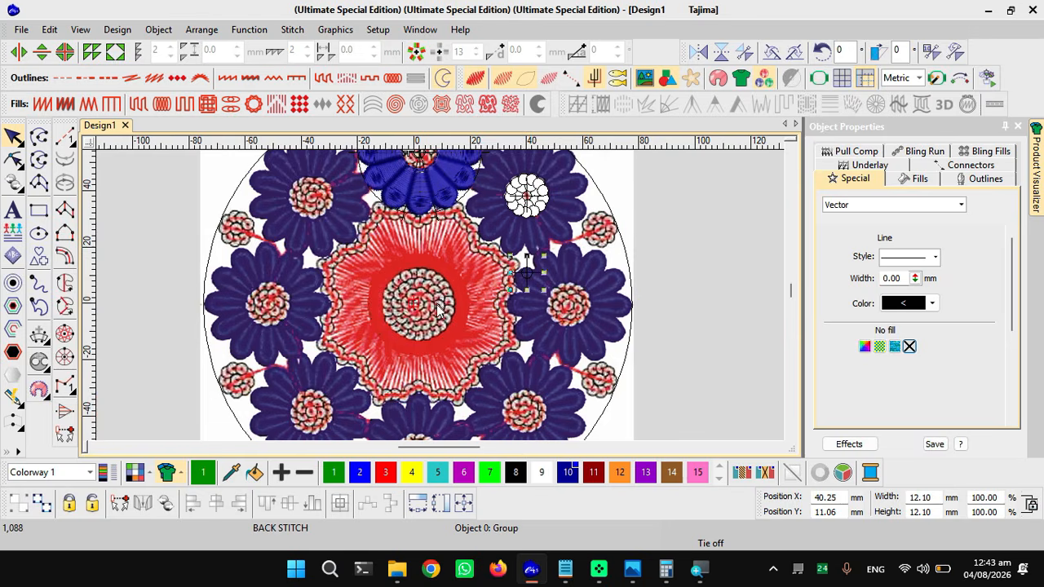
scroll(441, 306, up, 1)
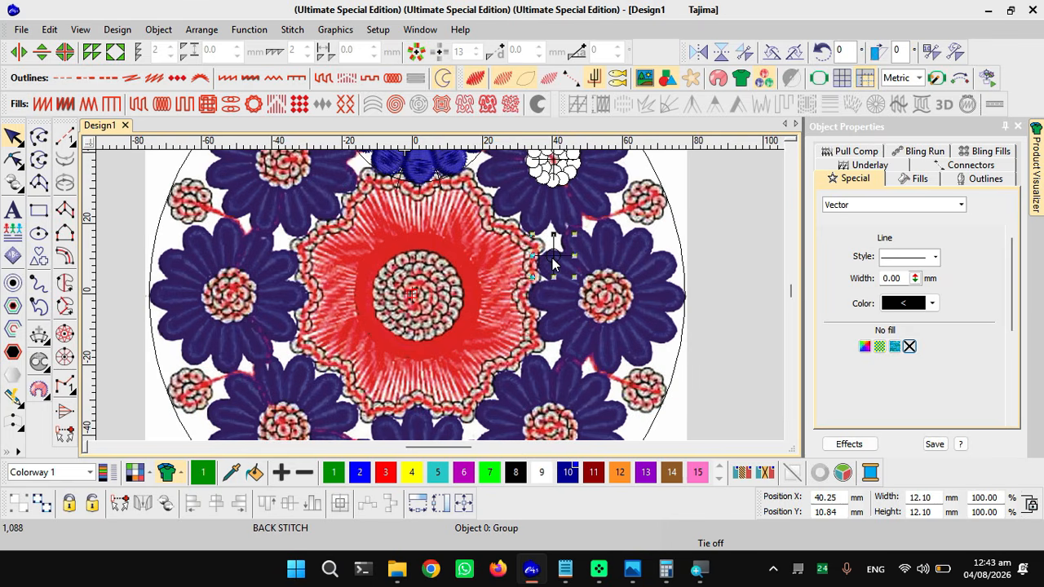
double_click(825, 496)
text(0)
key(Return)
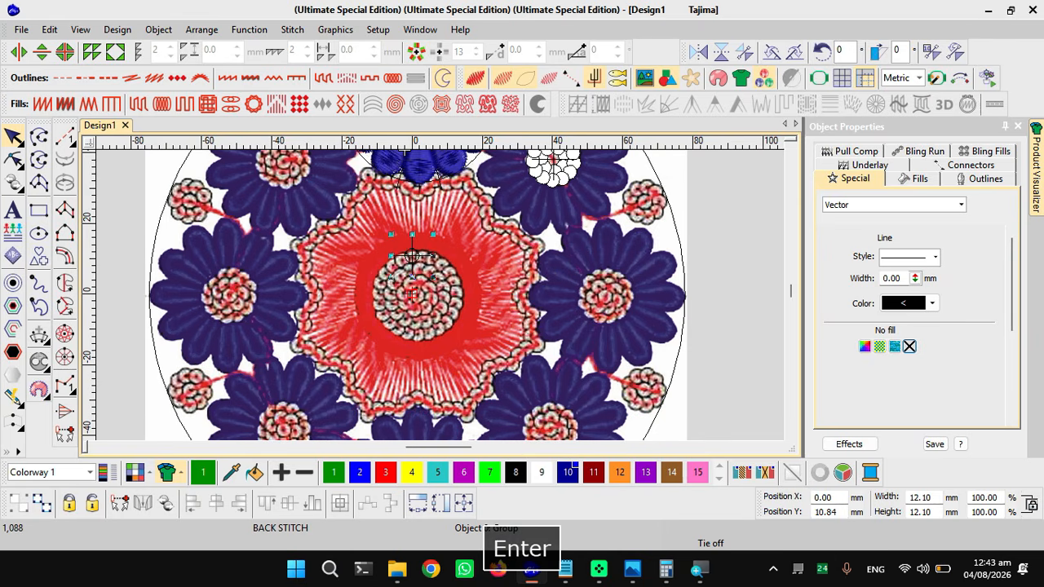
double_click(825, 512)
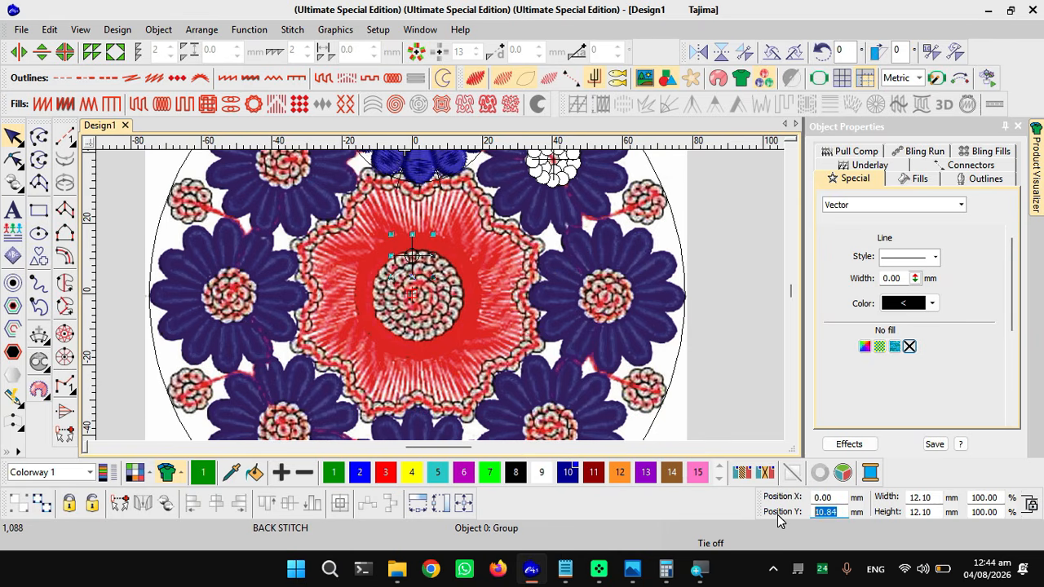
text(0)
key(Return)
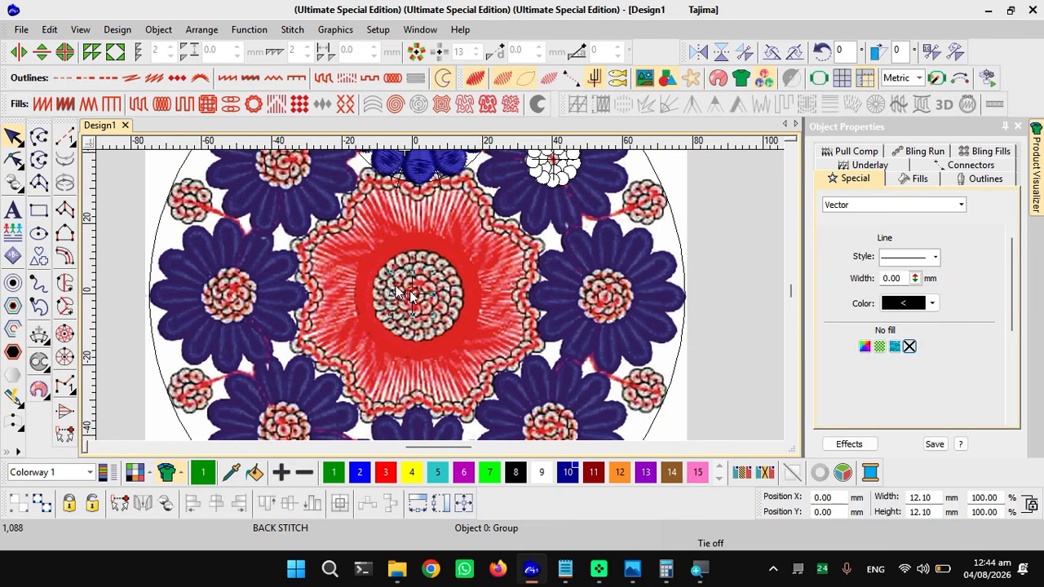
- Align the copied circle and cross with the innermost bead of the large central disc, at about X 1.69, Y -0.49 mm
scroll(440, 296, up, 3)
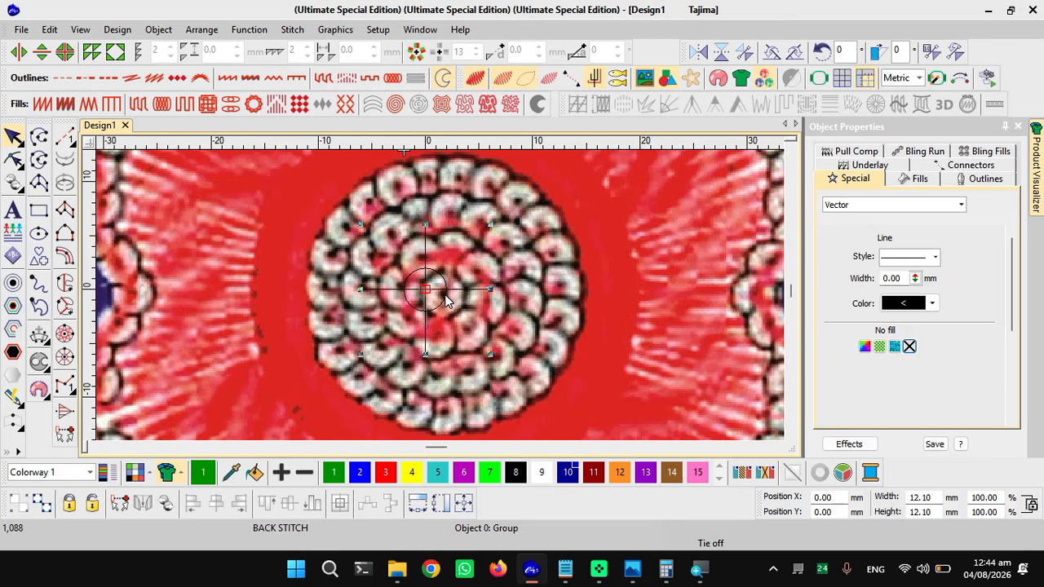
scroll(441, 301, up, 2)
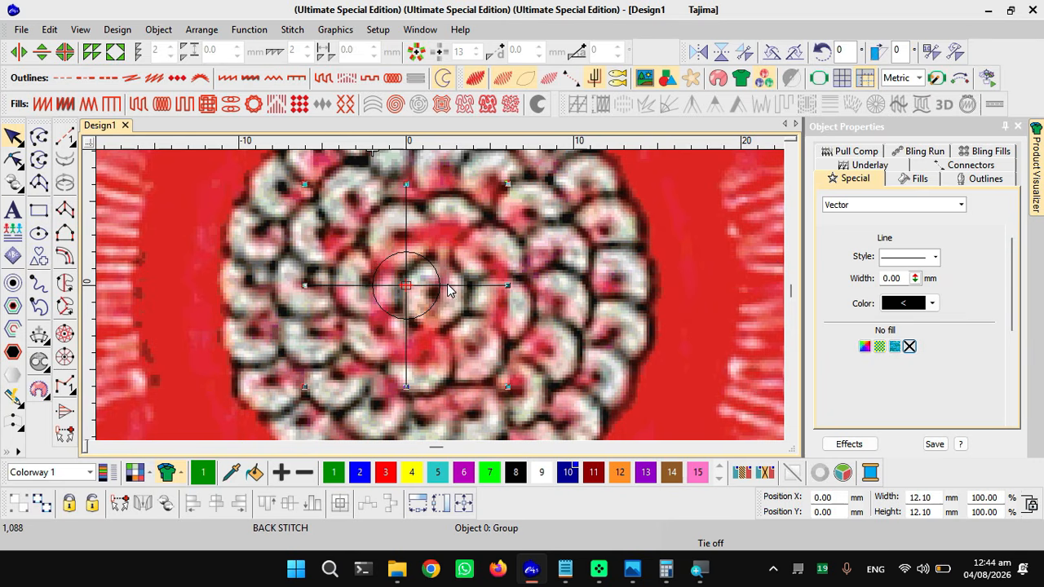
drag(462, 291, 482, 296)
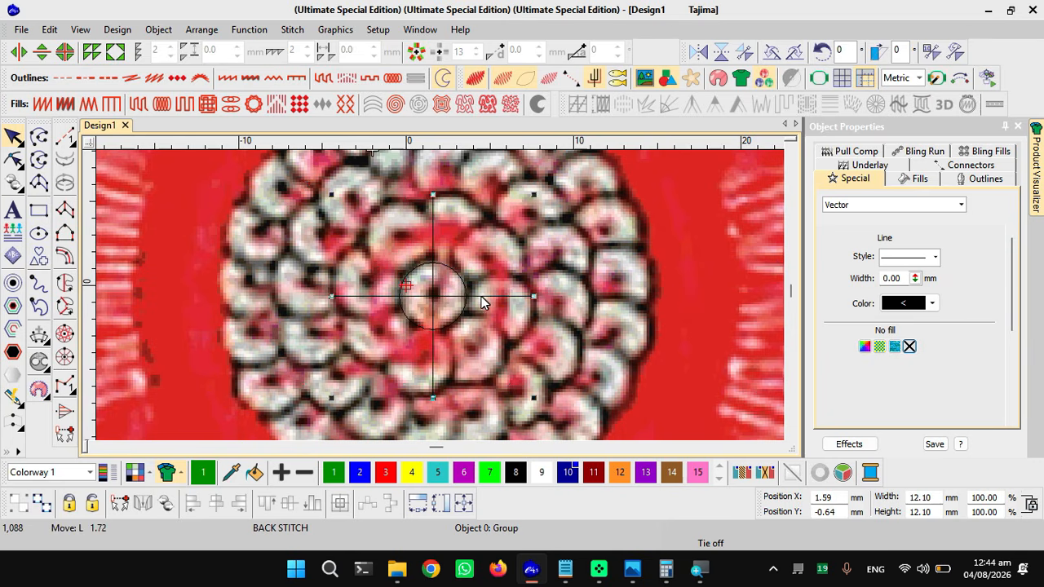
key(Right)
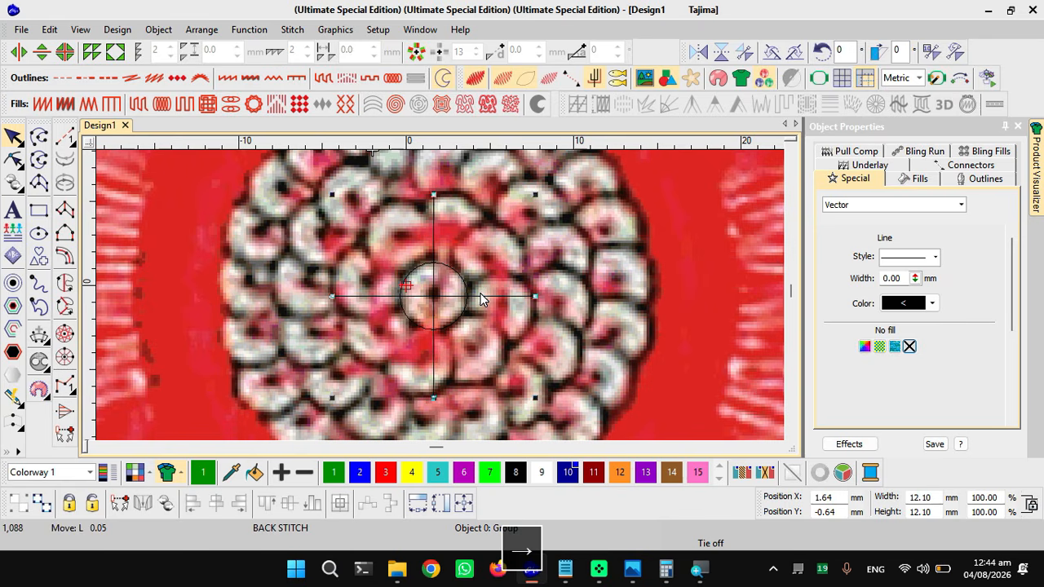
key(Right)
key(Up)
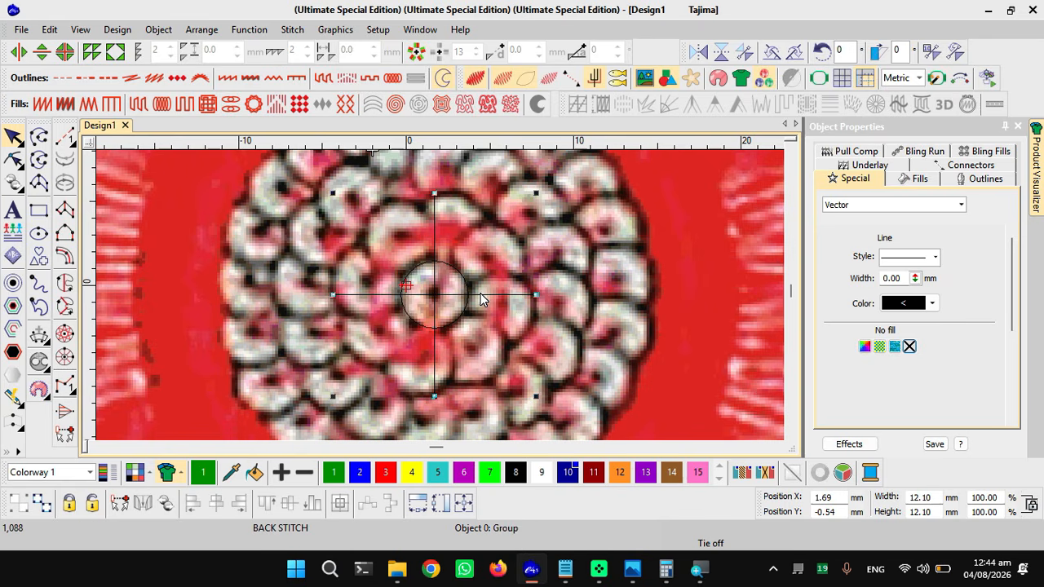
key(Up)
- Delete the small circle in the centre of the first, stitched flower
scroll(436, 295, down, 1)
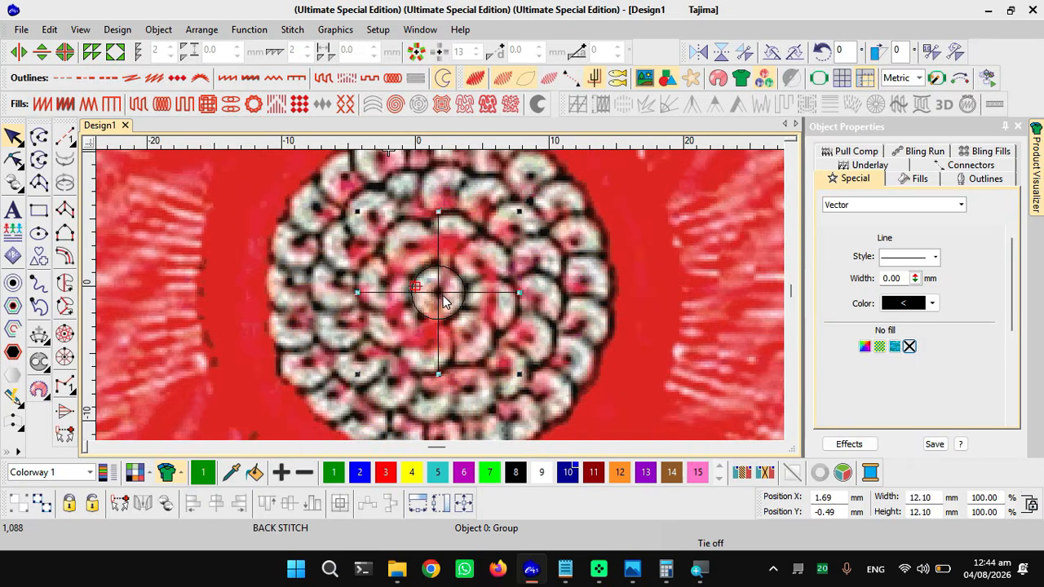
scroll(446, 292, down, 3)
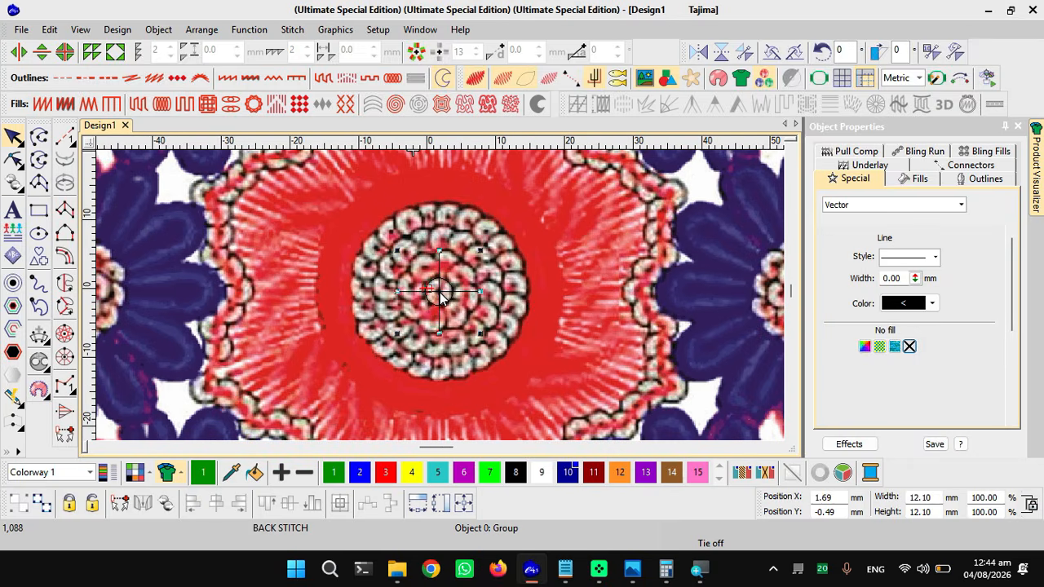
scroll(441, 298, down, 1)
scroll(441, 299, down, 2)
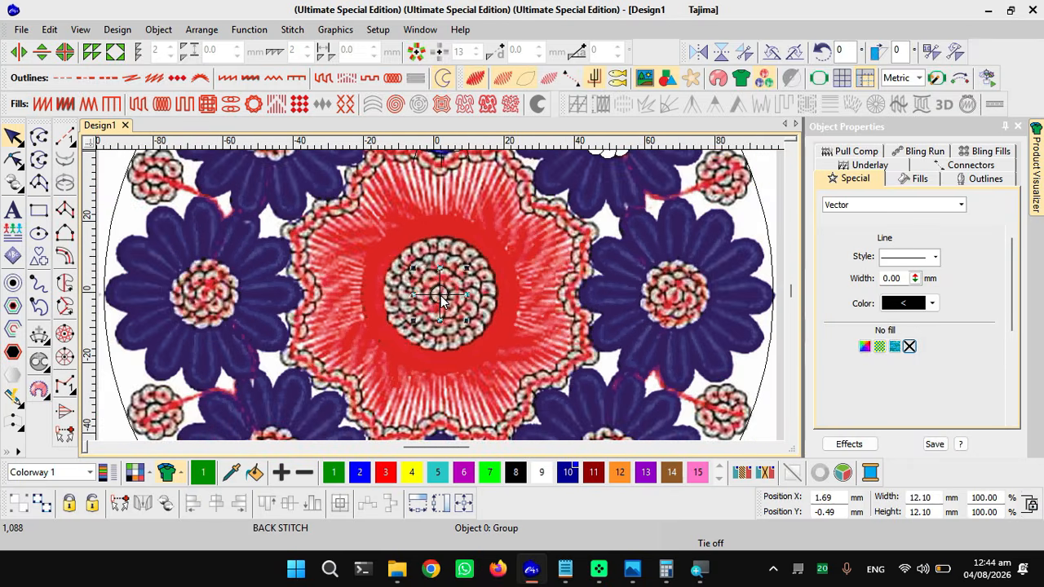
scroll(444, 259, down, 1)
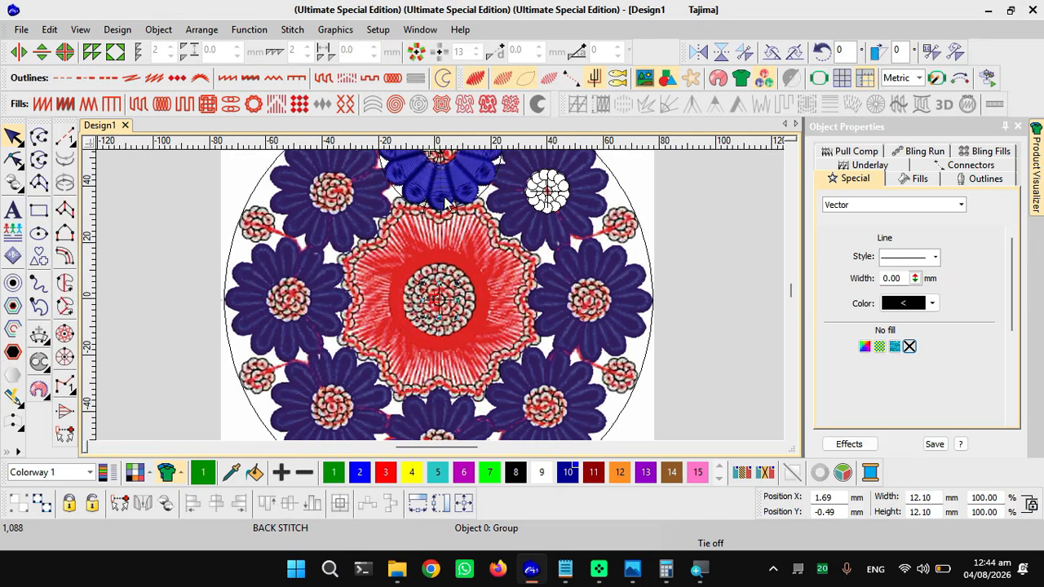
scroll(446, 298, down, 1)
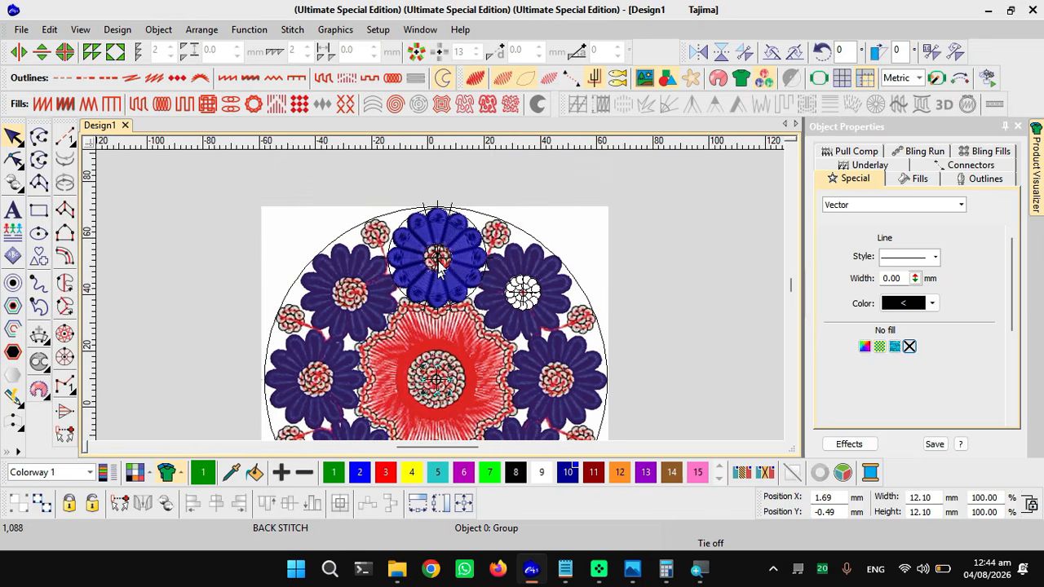
scroll(447, 297, up, 4)
scroll(438, 300, up, 1)
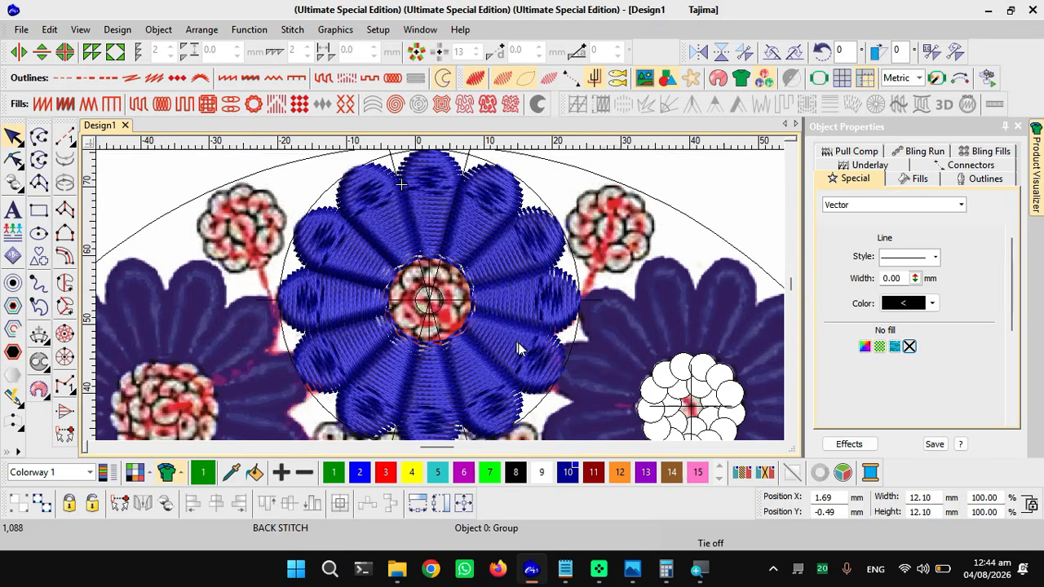
key(Escape)
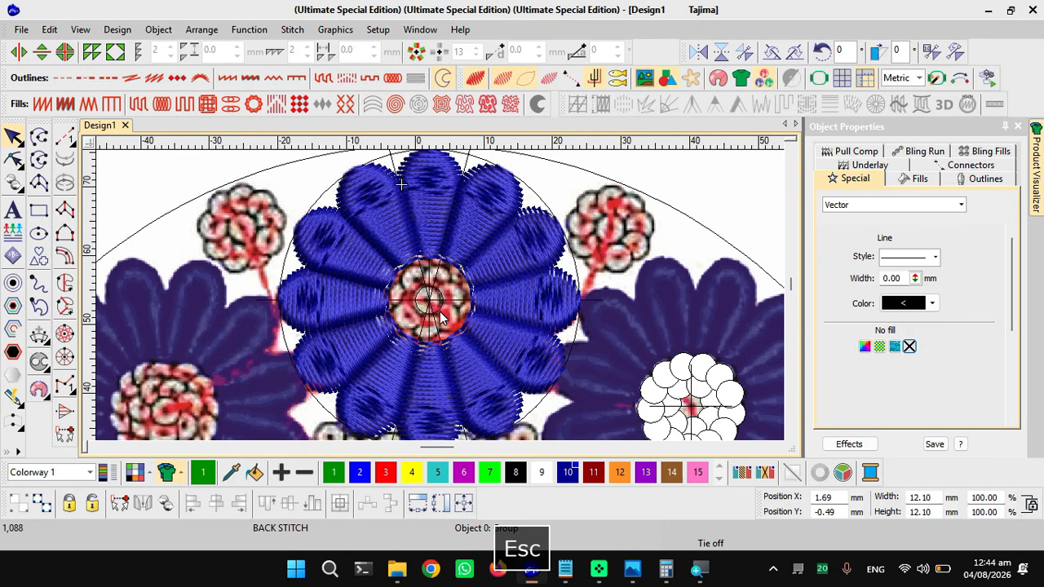
click(440, 318)
key(Delete)
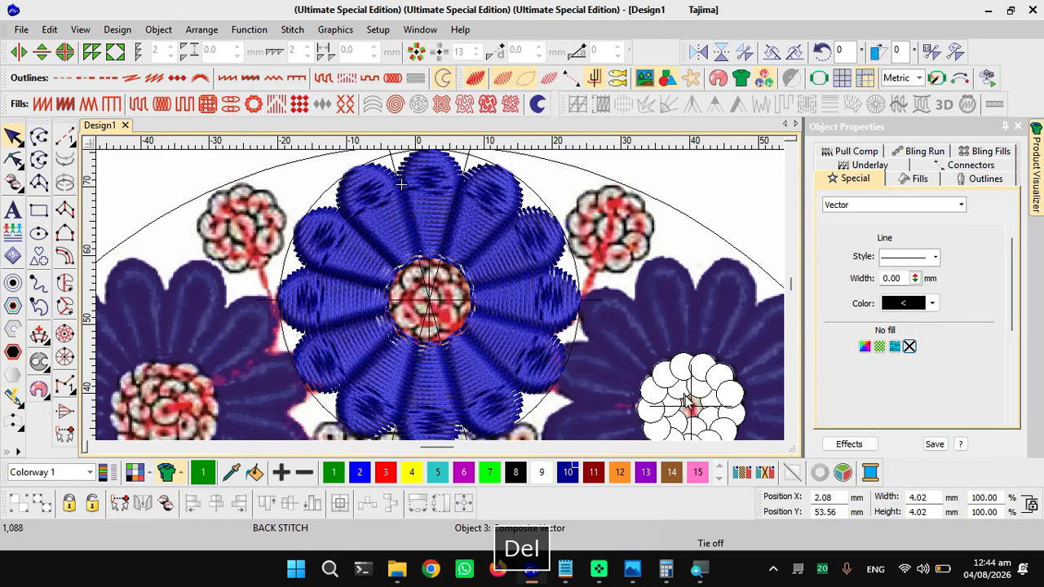
- Apply a solid white fill to the second flower's grouped central circle and clear the selection
scroll(691, 408, down, 1)
scroll(441, 298, up, 3)
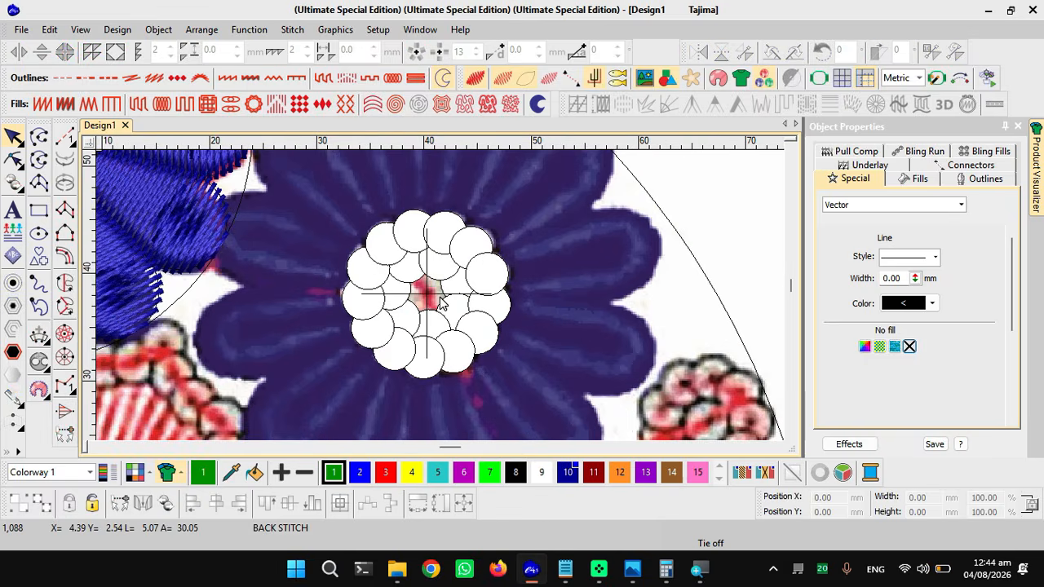
scroll(440, 302, up, 1)
click(436, 300)
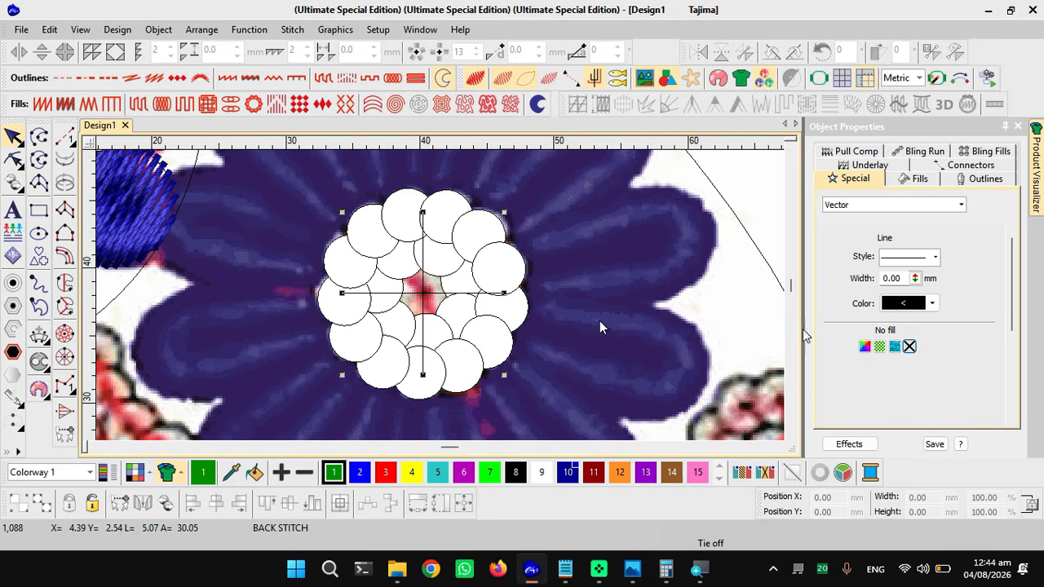
click(865, 347)
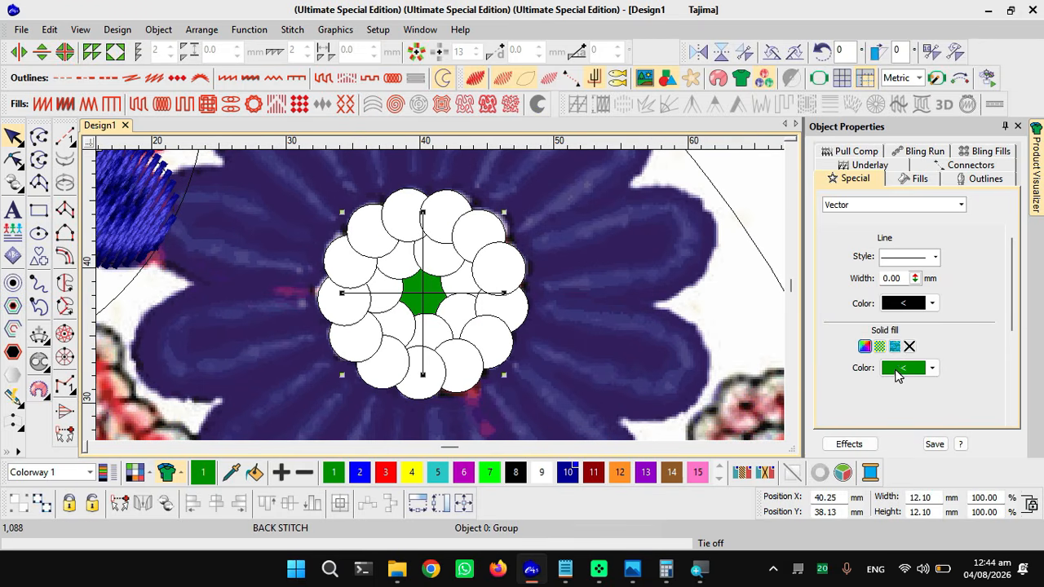
click(900, 371)
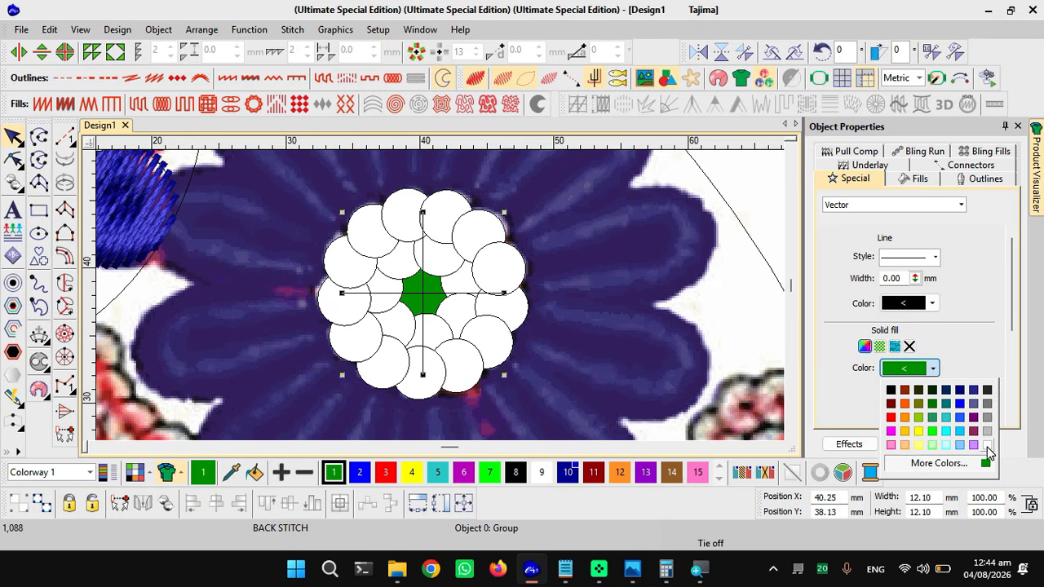
click(985, 447)
key(Escape)
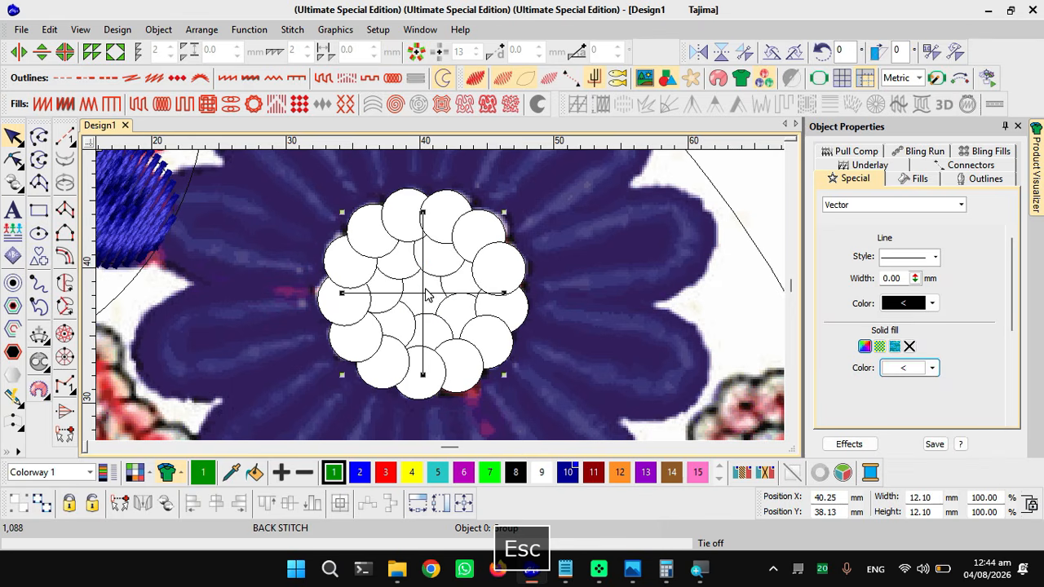
scroll(438, 297, down, 5)
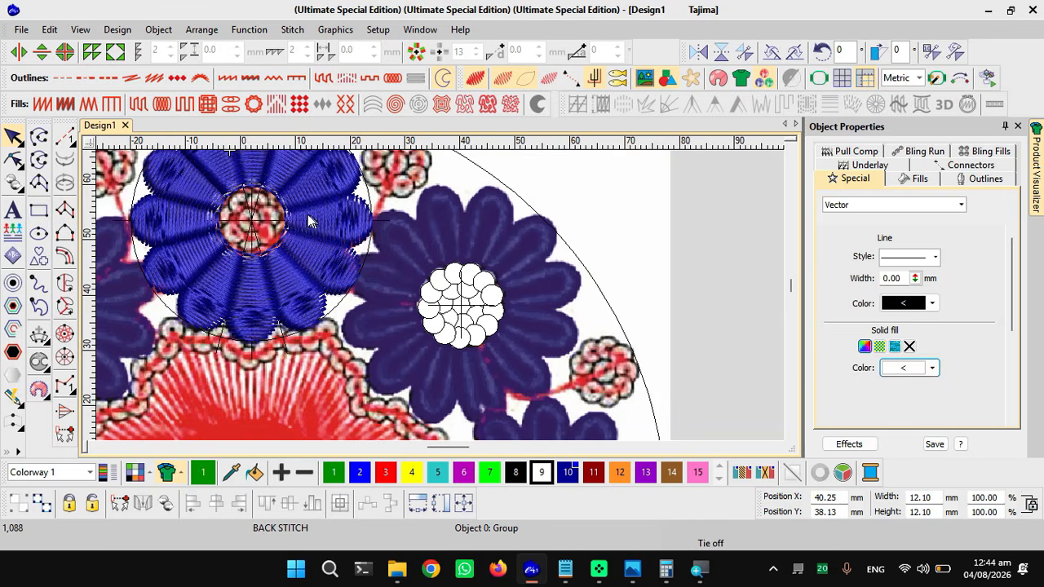
click(282, 220)
key(Escape)
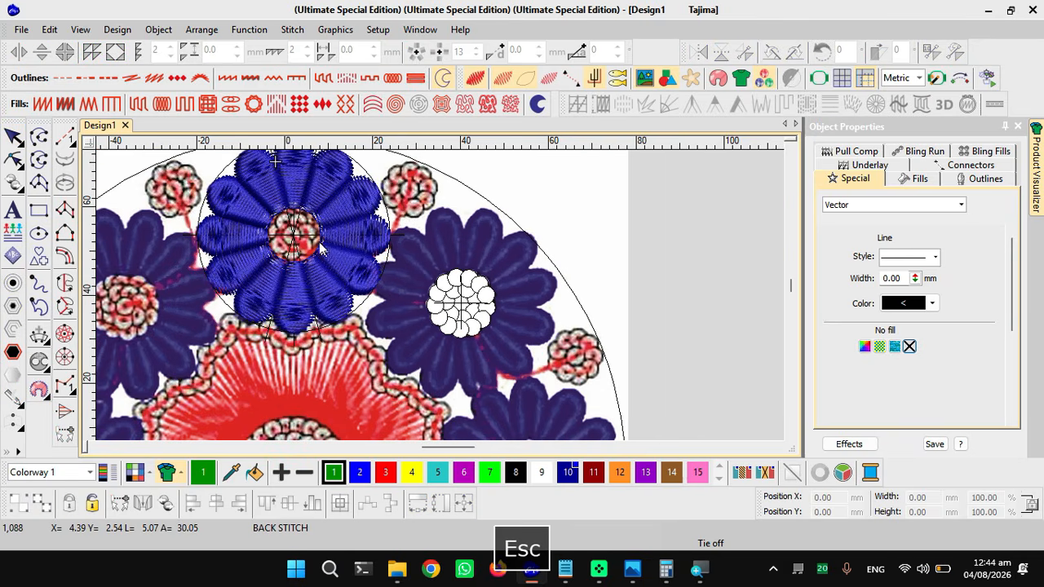
- Delete the straight guide lines crossing the first flower, working with the background picture and stitches hidden
key(d)
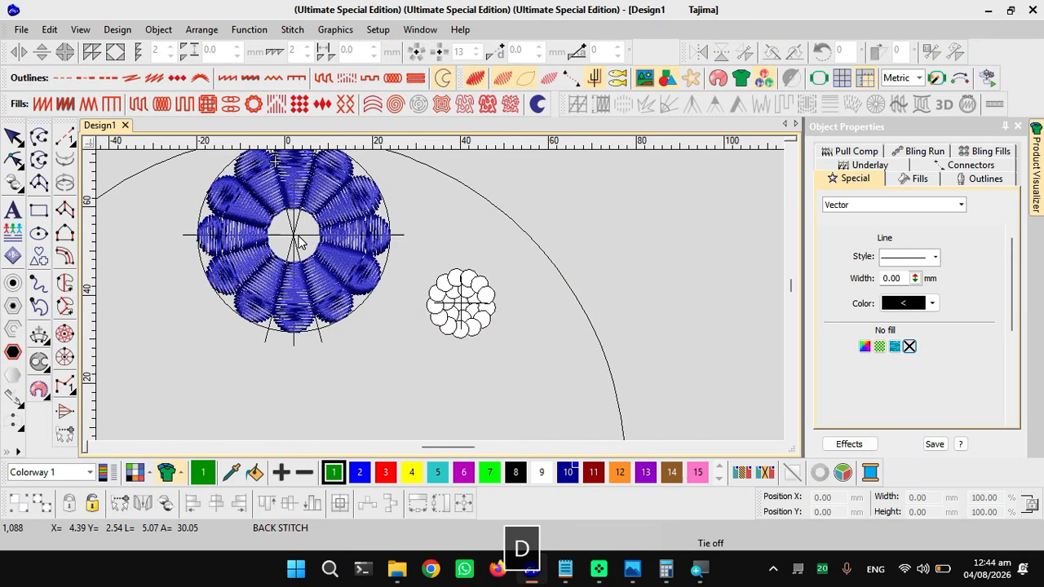
scroll(441, 302, down, 2)
key(s)
scroll(440, 302, up, 1)
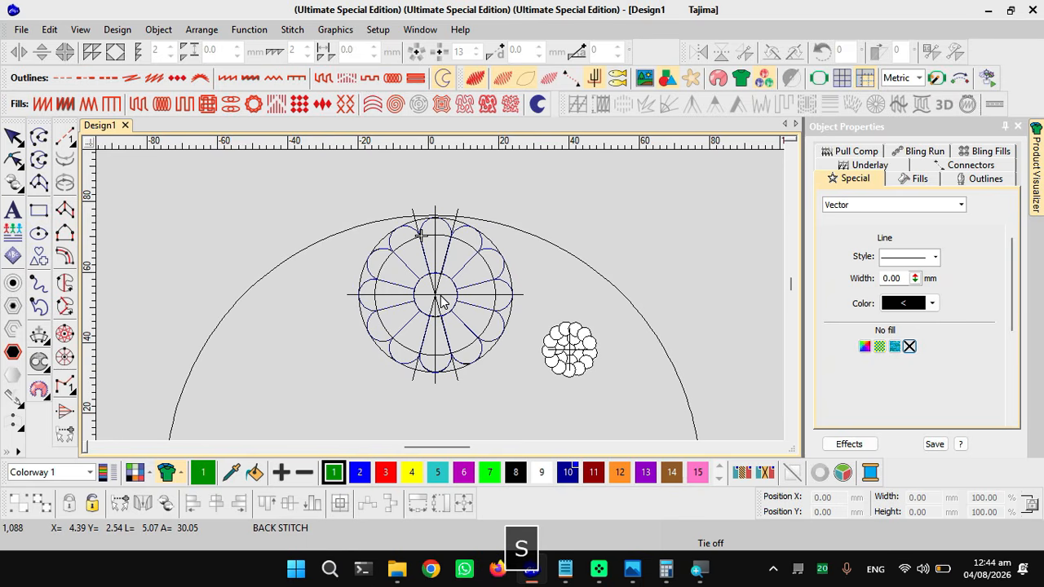
click(444, 300)
key(Delete)
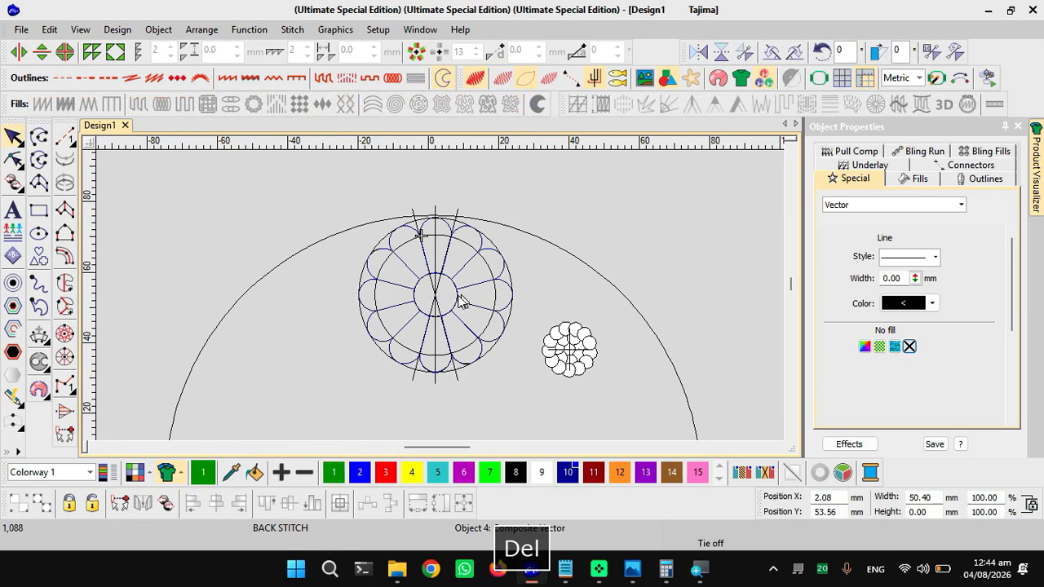
key(Delete)
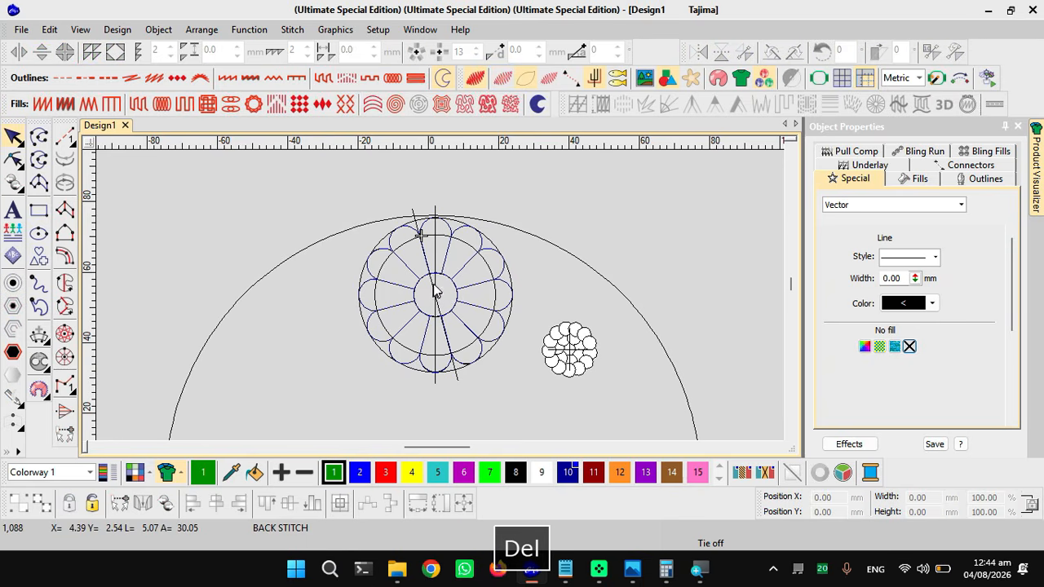
click(435, 292)
key(Delete)
click(436, 292)
key(Delete)
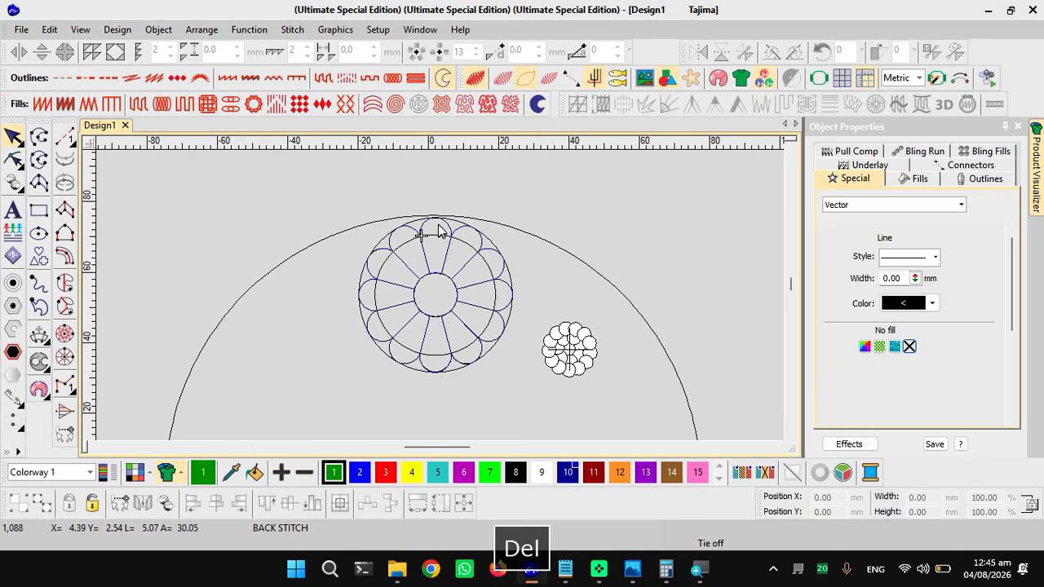
- Delete the two large guide circles over the first flower's petals and show the background picture and stitches again
click(421, 237)
key(Delete)
click(445, 296)
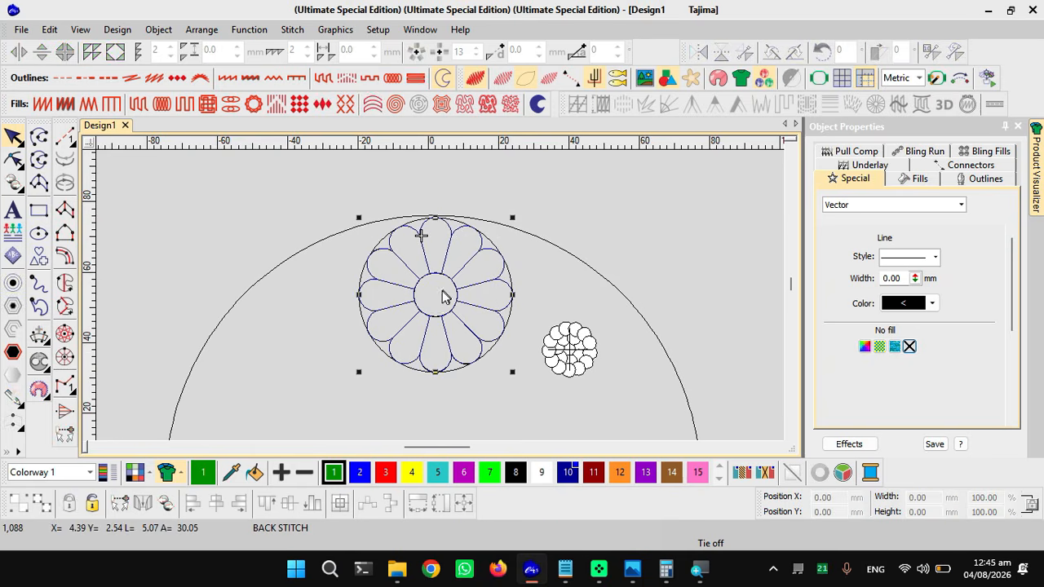
key(Delete)
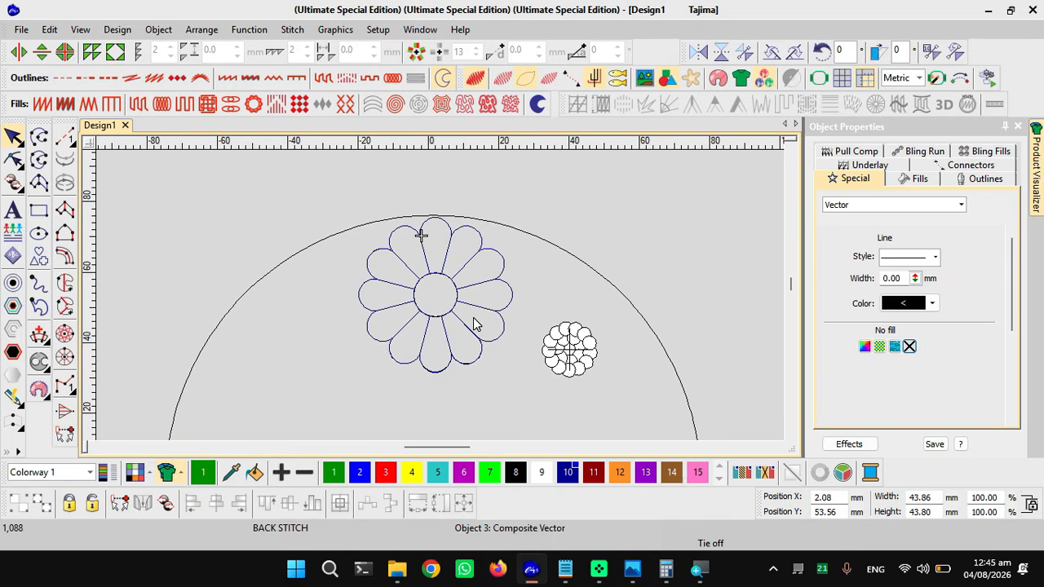
key(d)
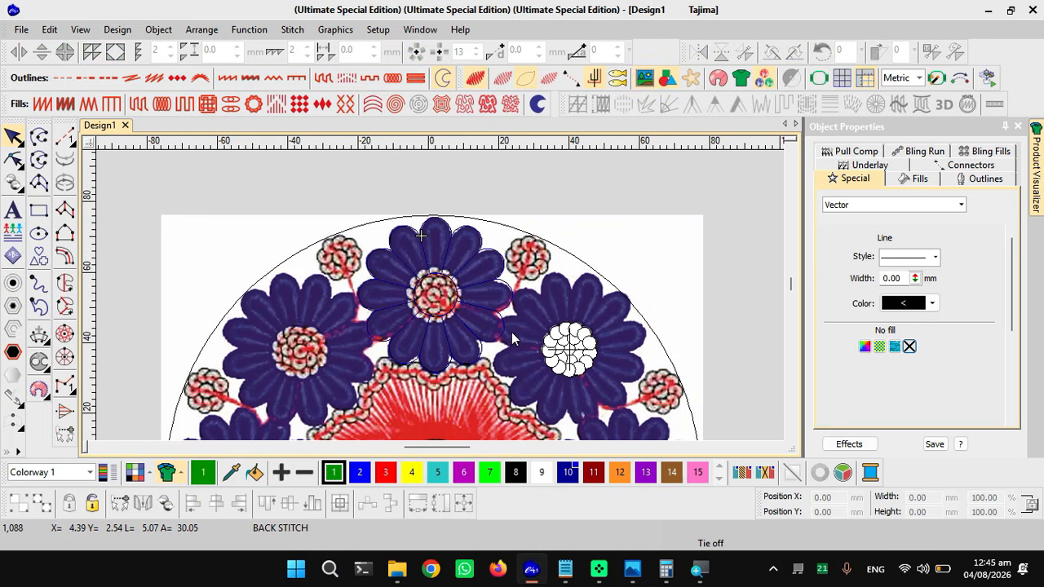
key(s)
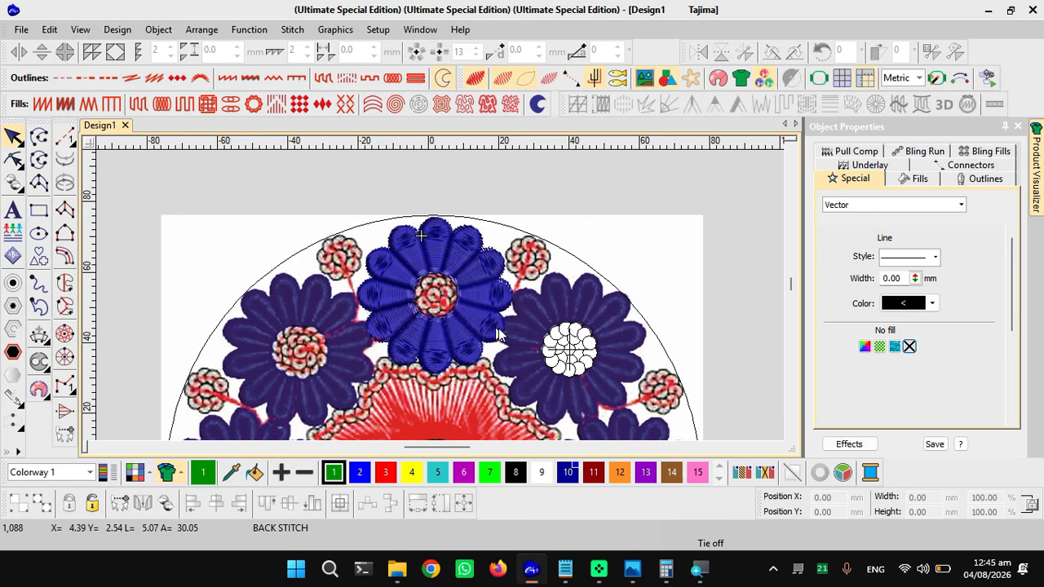
- Group all the white-filled bead circles and the cross in the second flower's centre, and clear the selection
scroll(577, 371, up, 1)
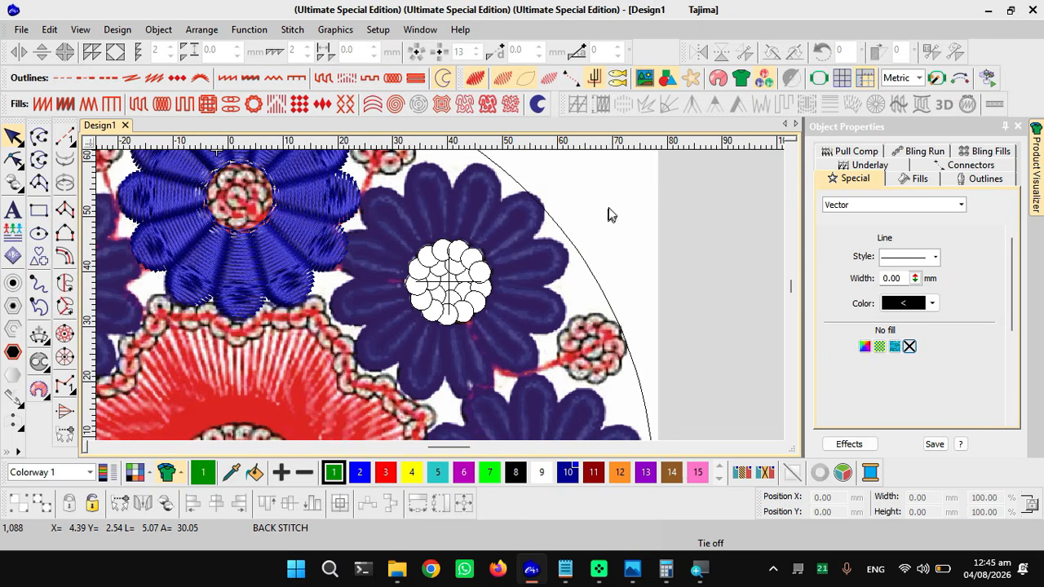
drag(621, 193, 382, 348)
scroll(440, 304, down, 1)
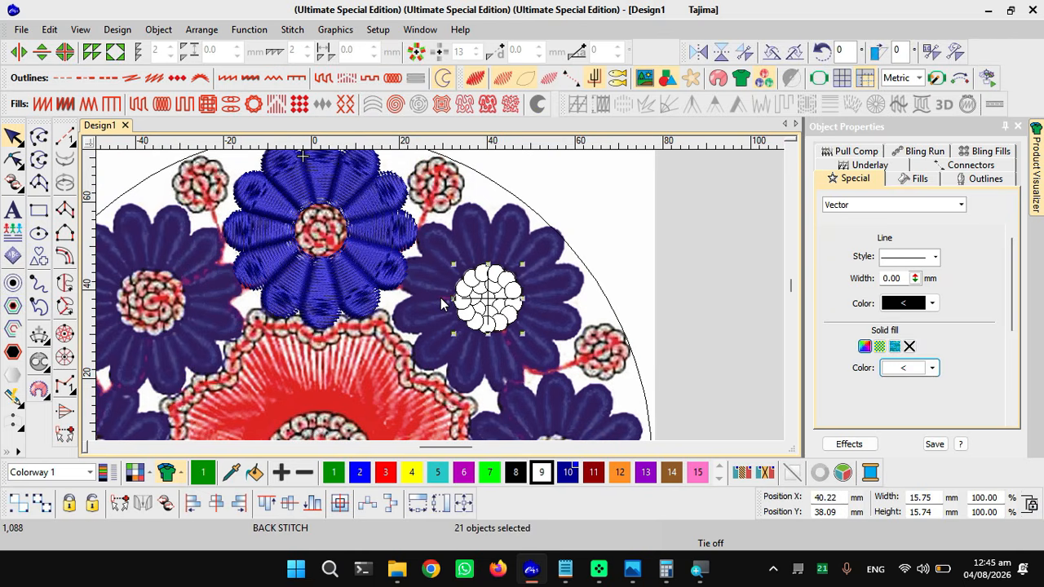
key(ctrl+g)
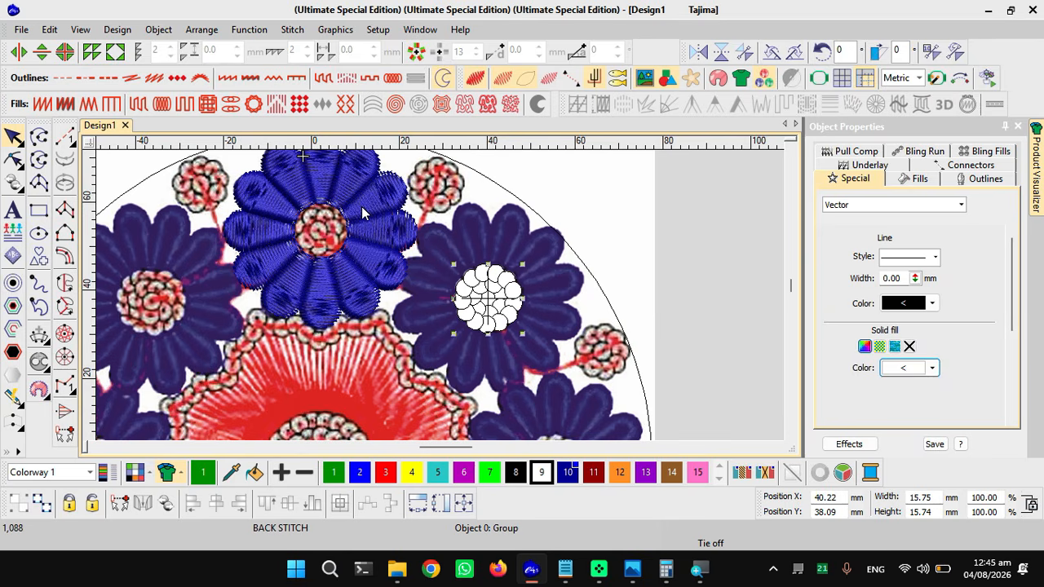
key(Escape)
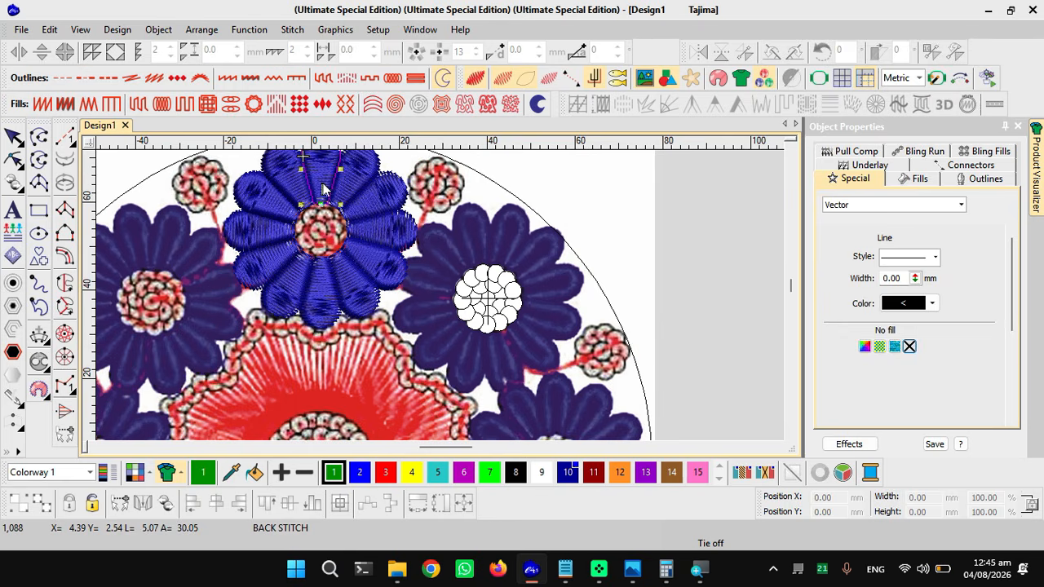
- Select all twelve stitched petals of the first flower, group them, and clear the selection
click(323, 189)
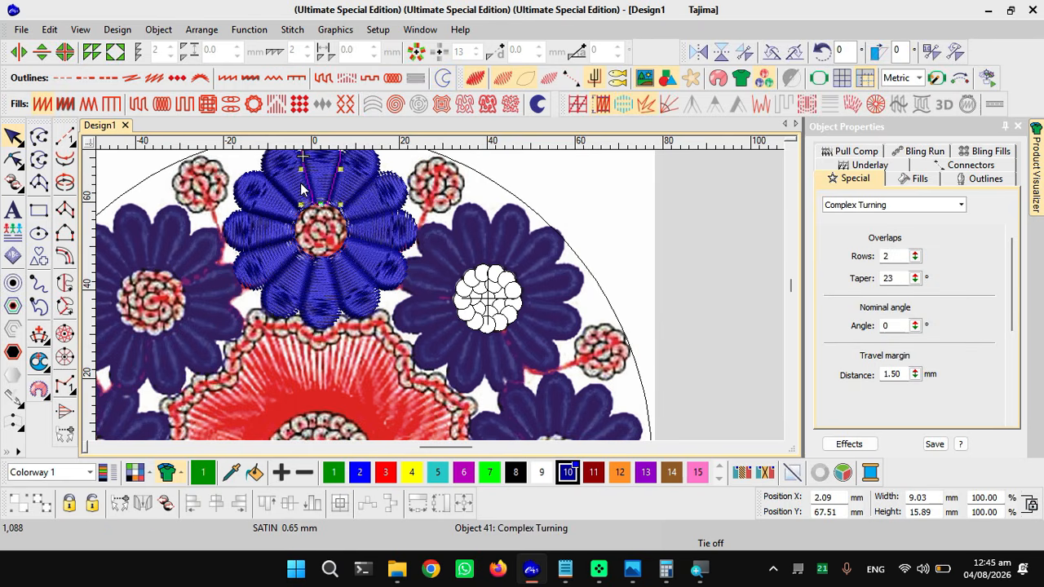
shift+click(302, 189)
key(shift+z)
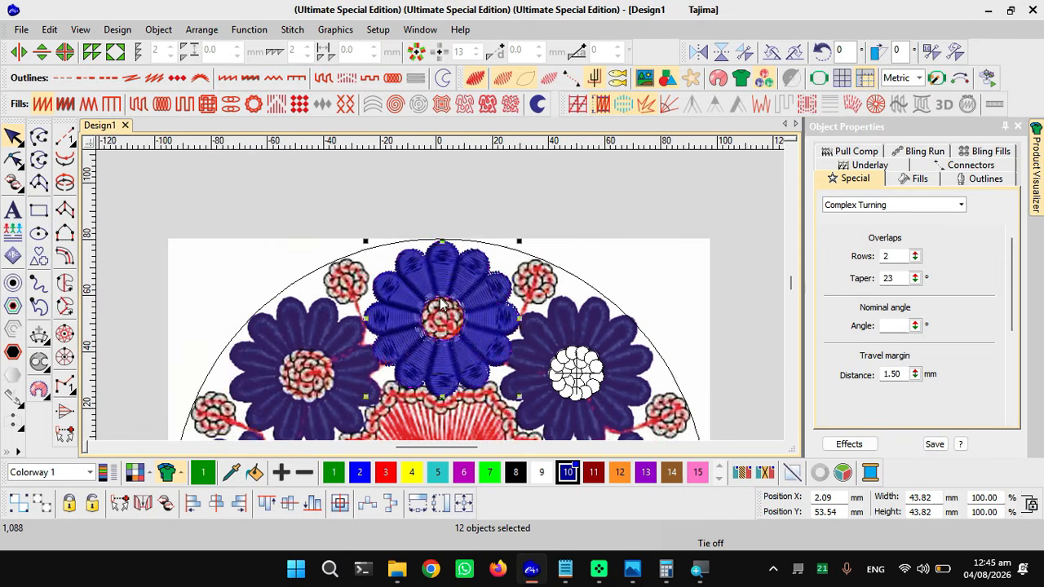
key(z)
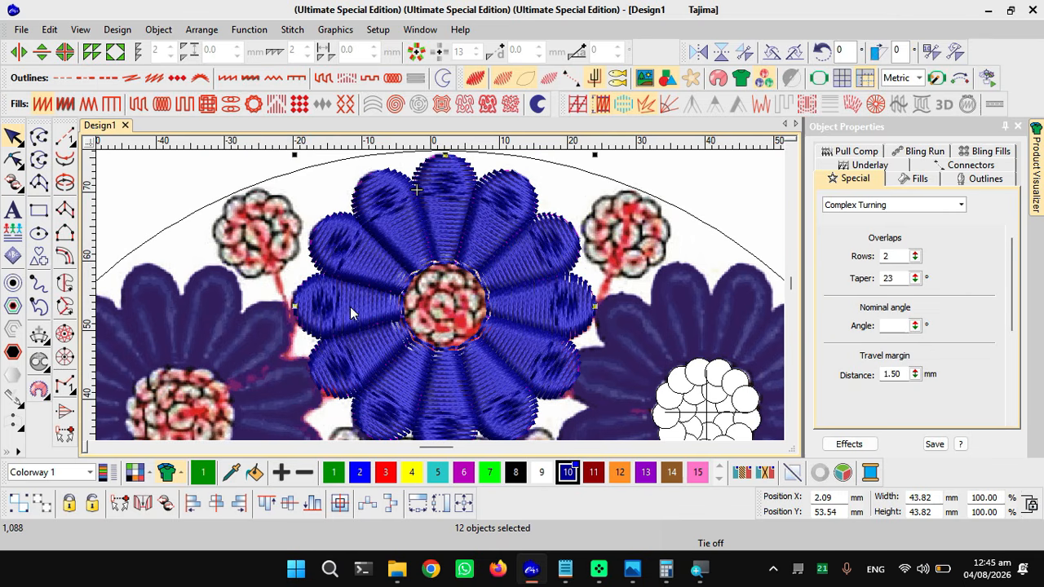
click(444, 189)
key(shift)
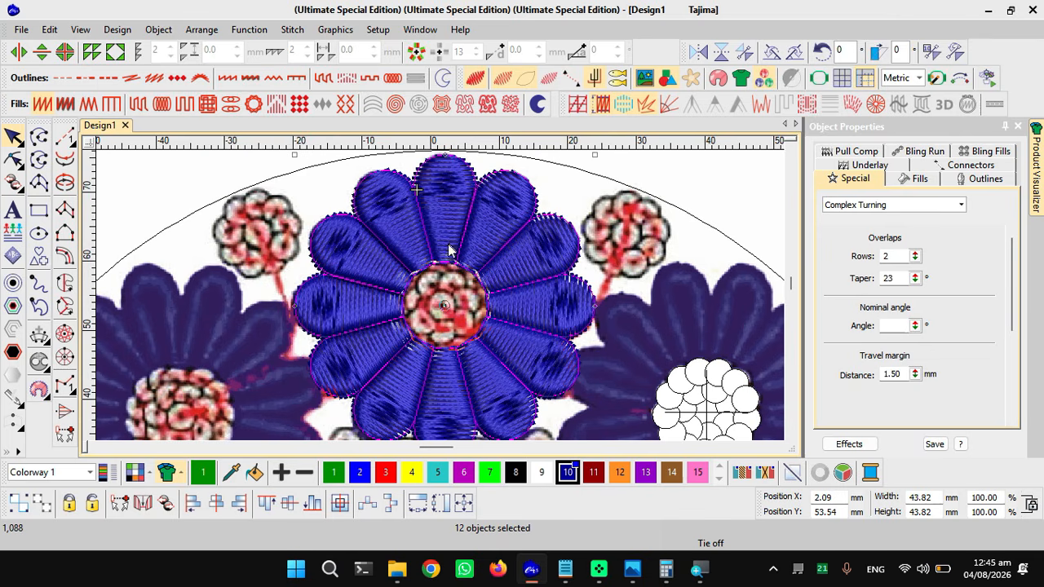
key(ctrl+g)
scroll(536, 302, down, 3)
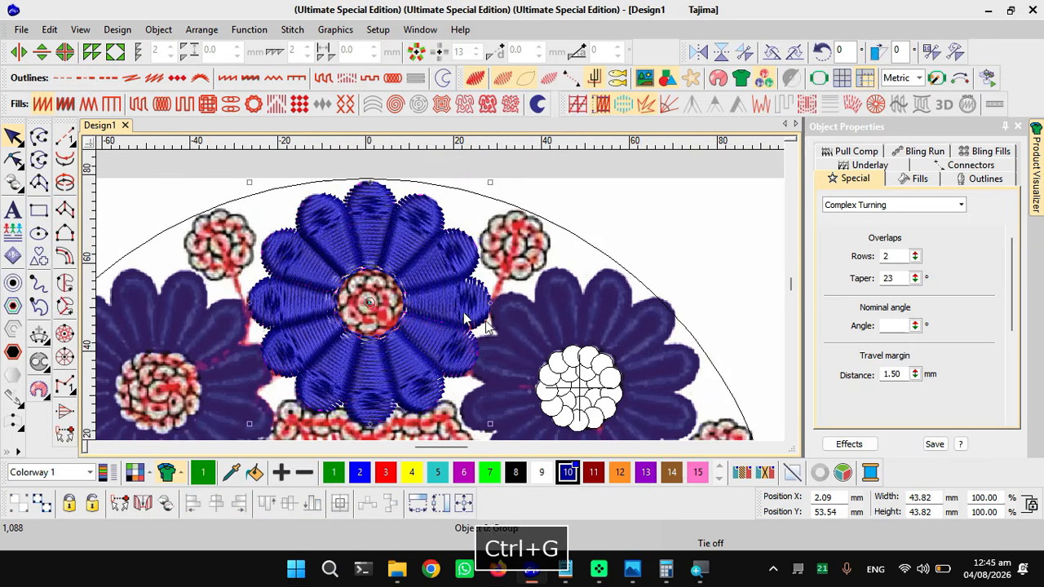
key(Escape)
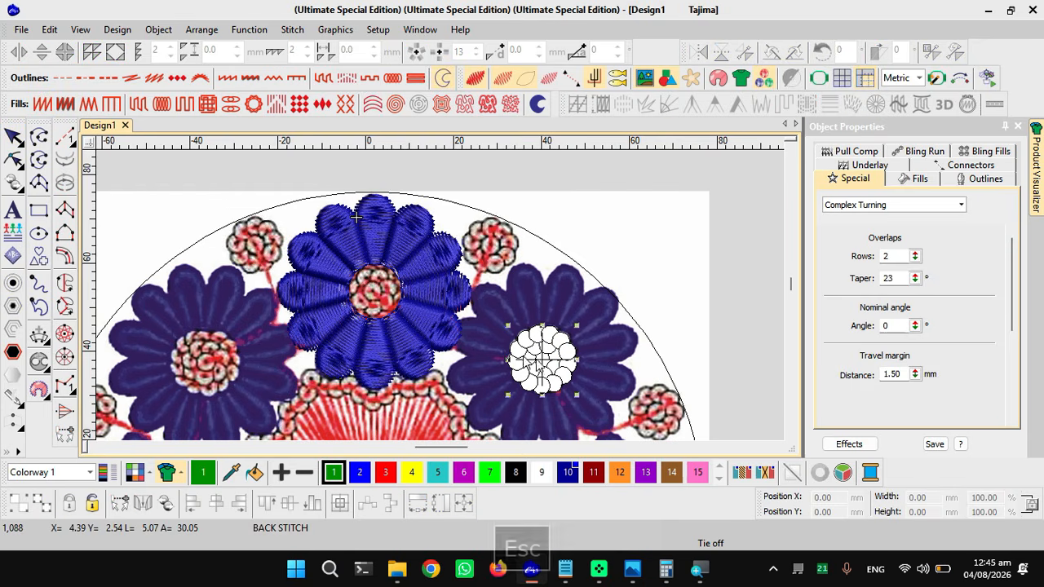
- Align the grouped bead cluster to the centre of the first flower's petal group, both vertically and horizontally
ctrl+click(424, 276)
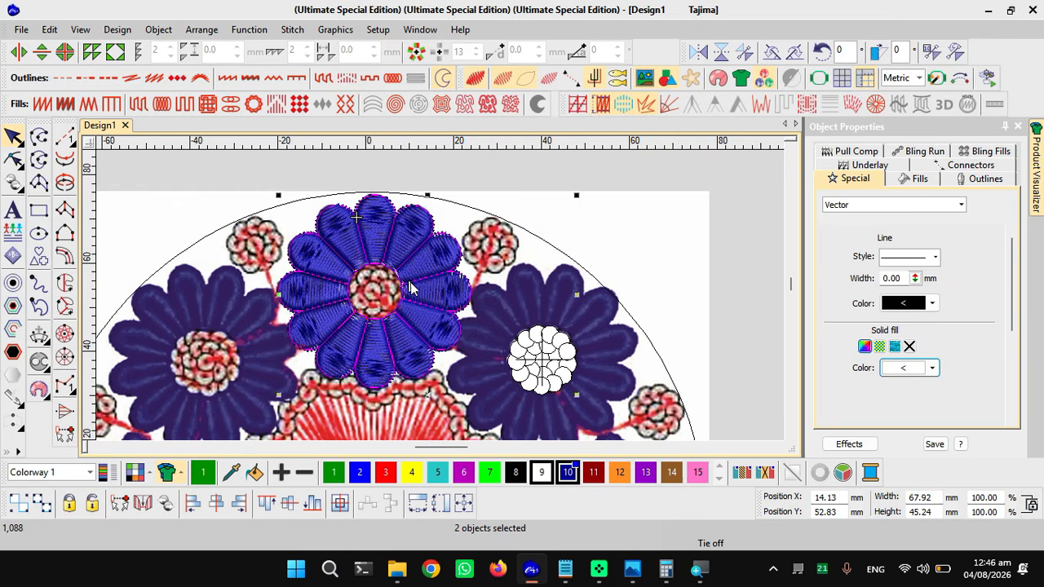
key(Escape)
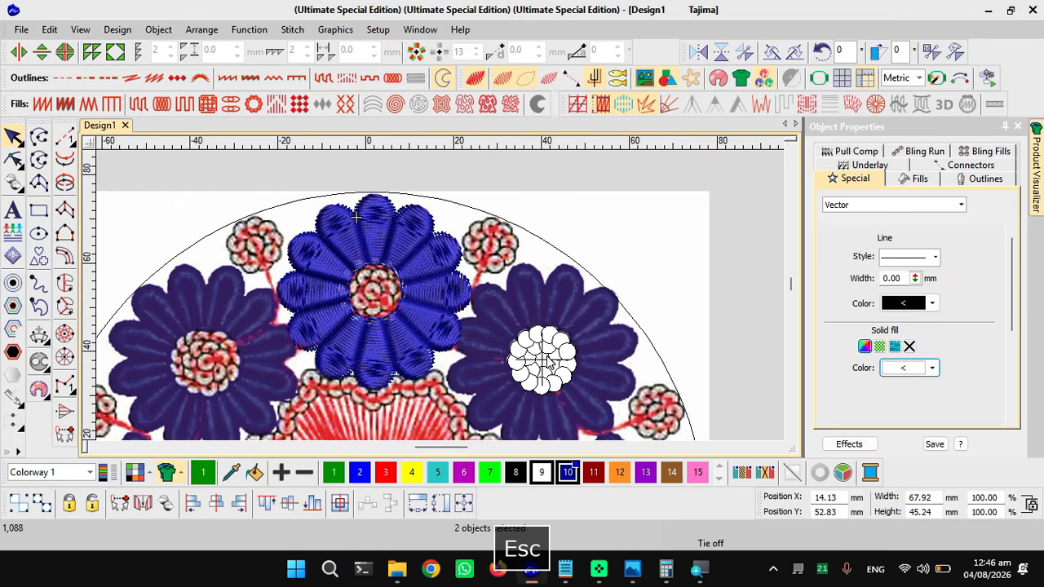
click(440, 316)
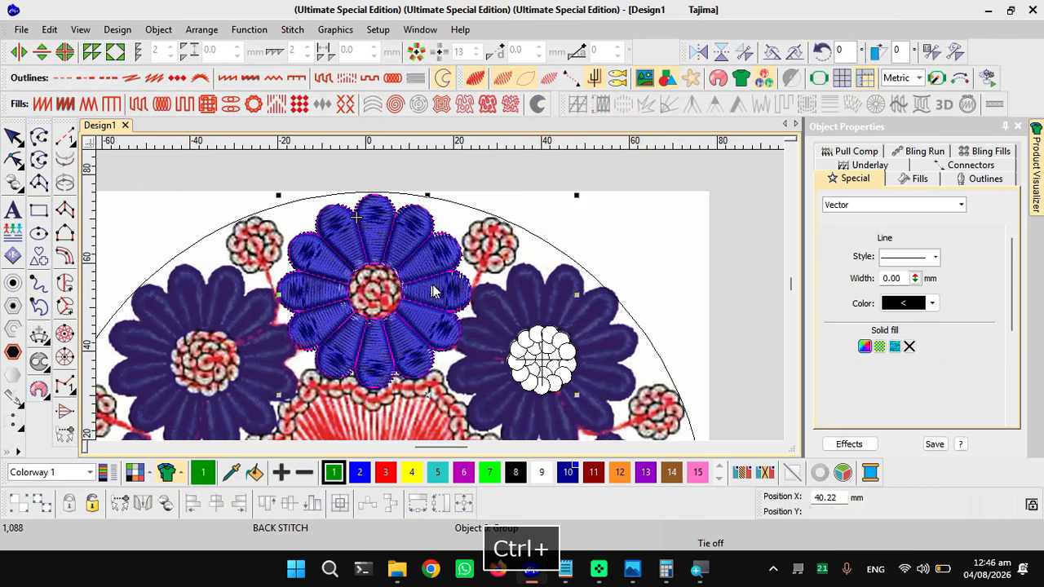
ctrl+click(434, 291)
key(ctrl+w)
key(shift+w)
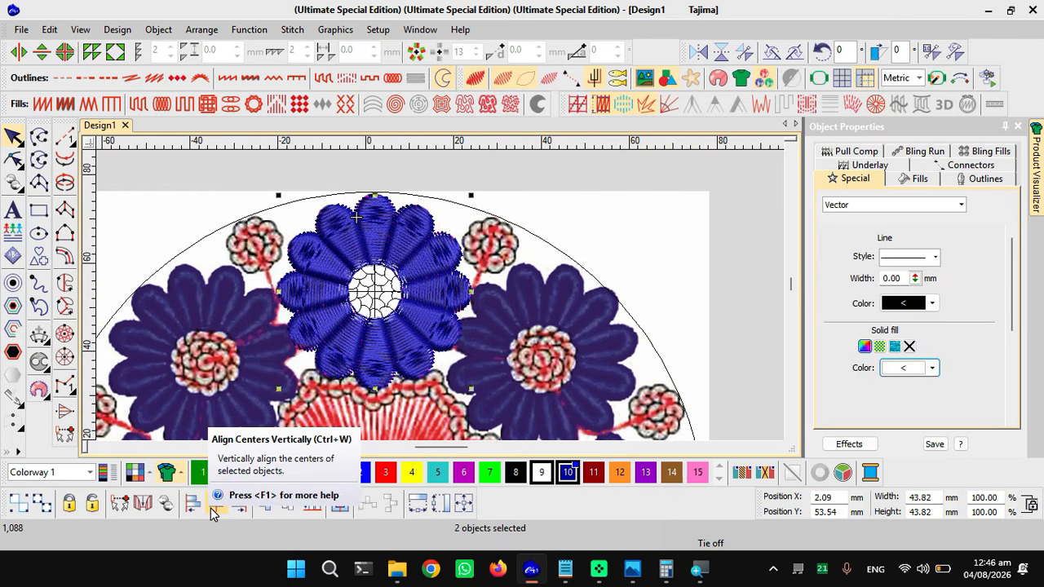
key(Escape)
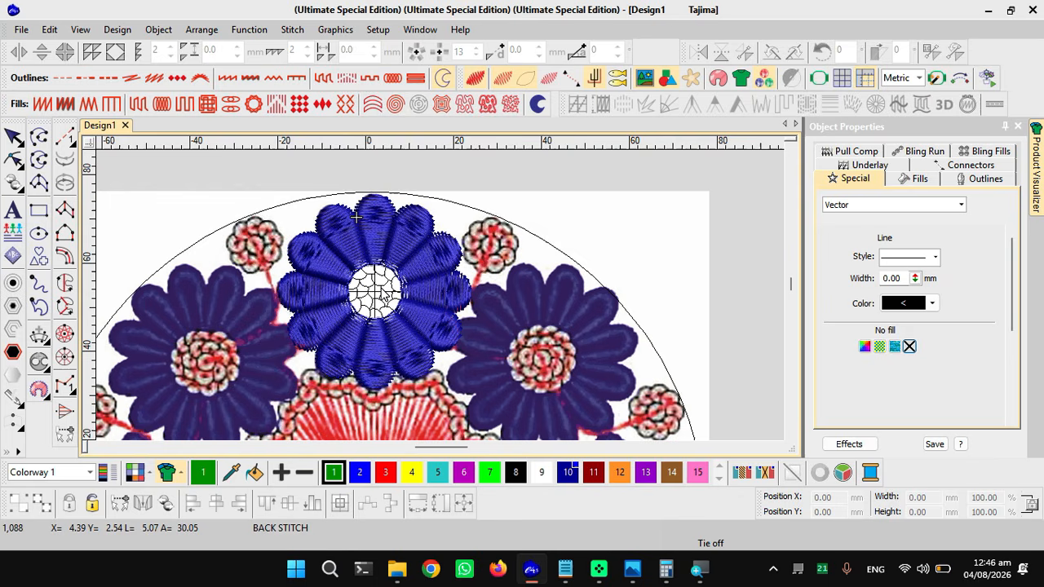
- Group the first flower's petals with its white bead centre and clear the selection
ctrl+click(391, 255)
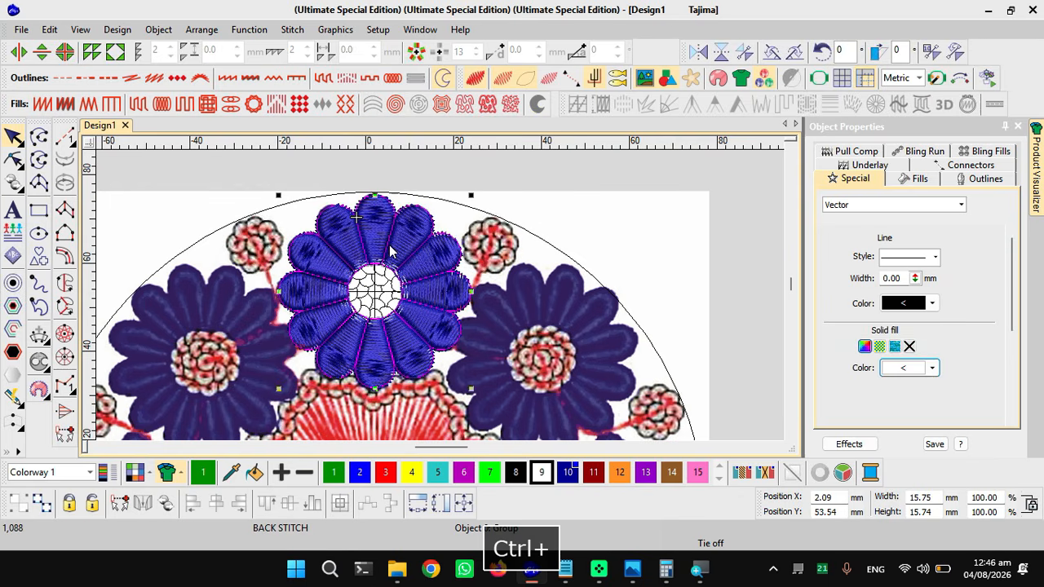
key(ctrl+g)
key(Escape)
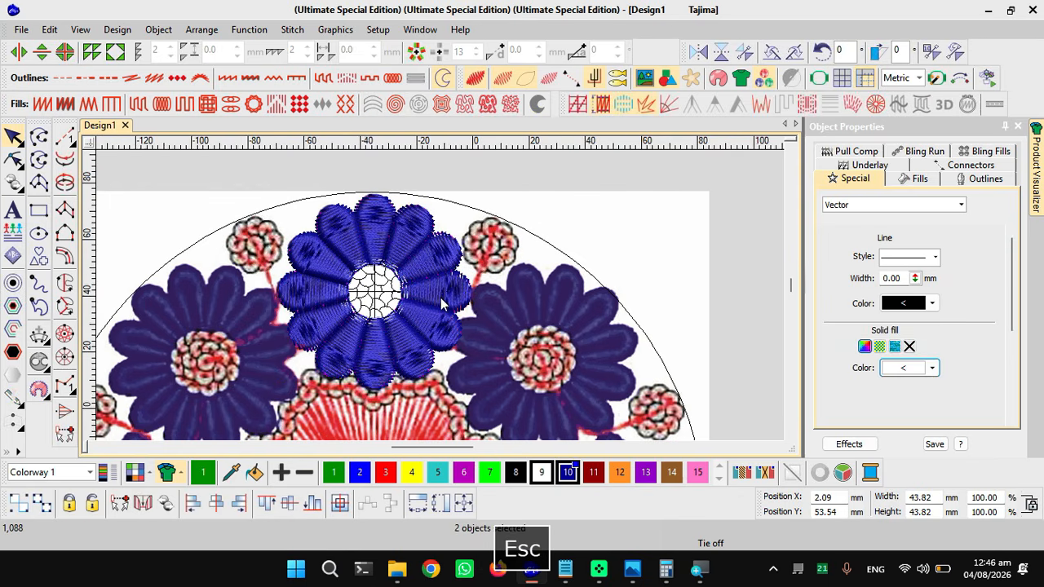
scroll(494, 316, down, 2)
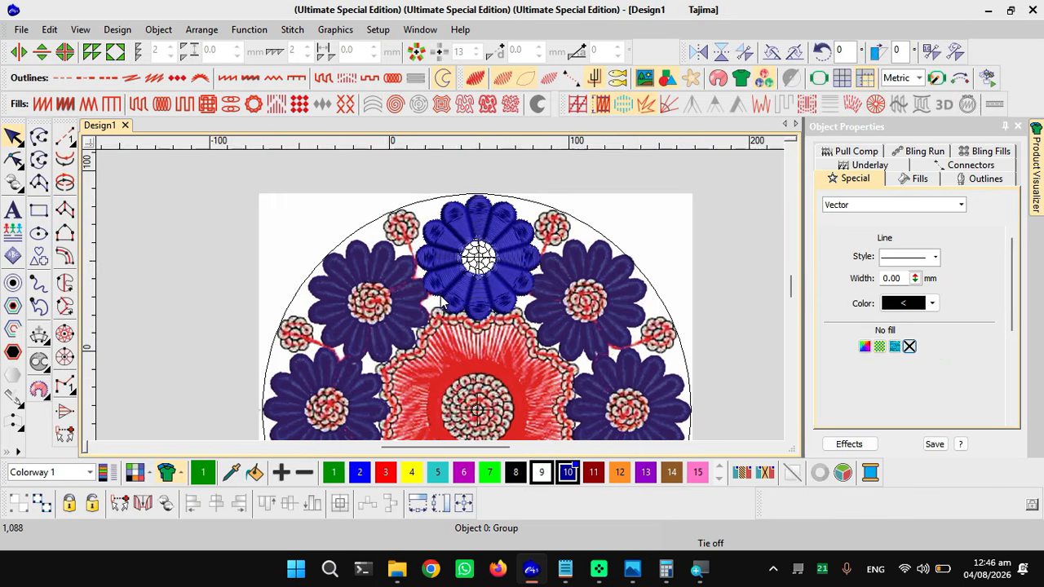
scroll(424, 326, down, 1)
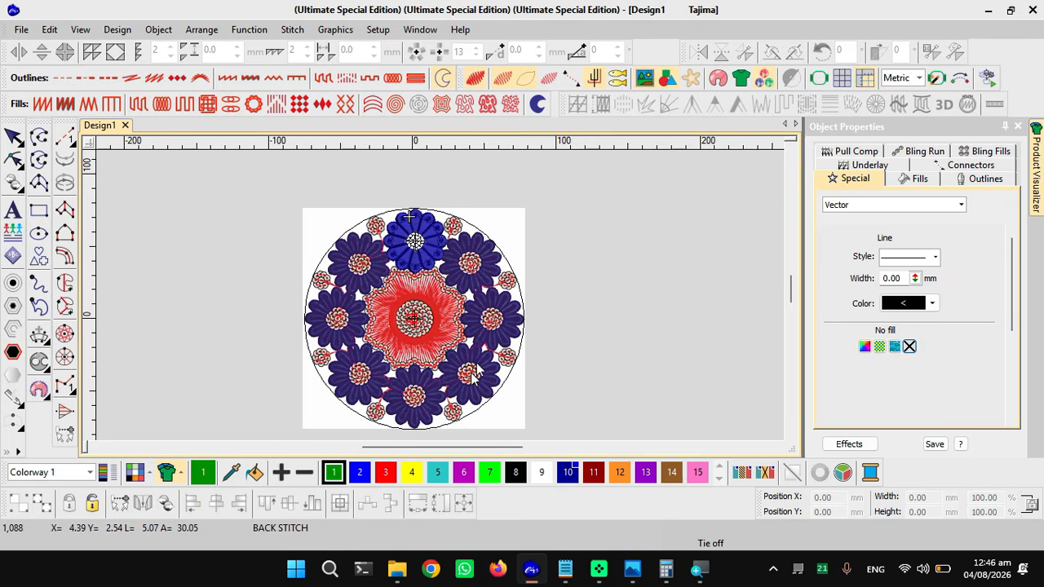
- Start a Wreath from the topmost flower group and set the number of copies to 8
click(419, 249)
drag(438, 214, 479, 63)
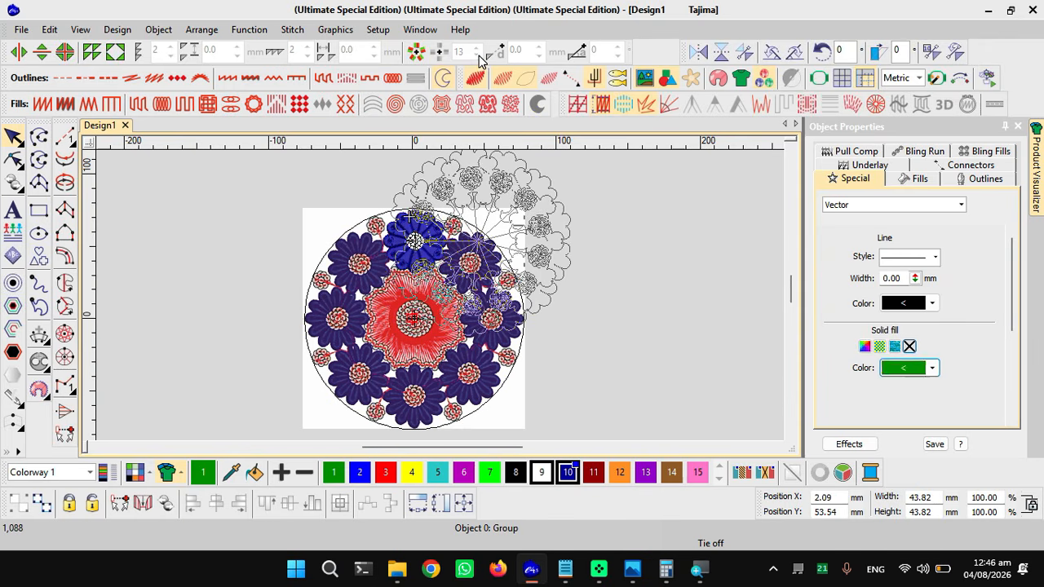
click(478, 56)
click(477, 55)
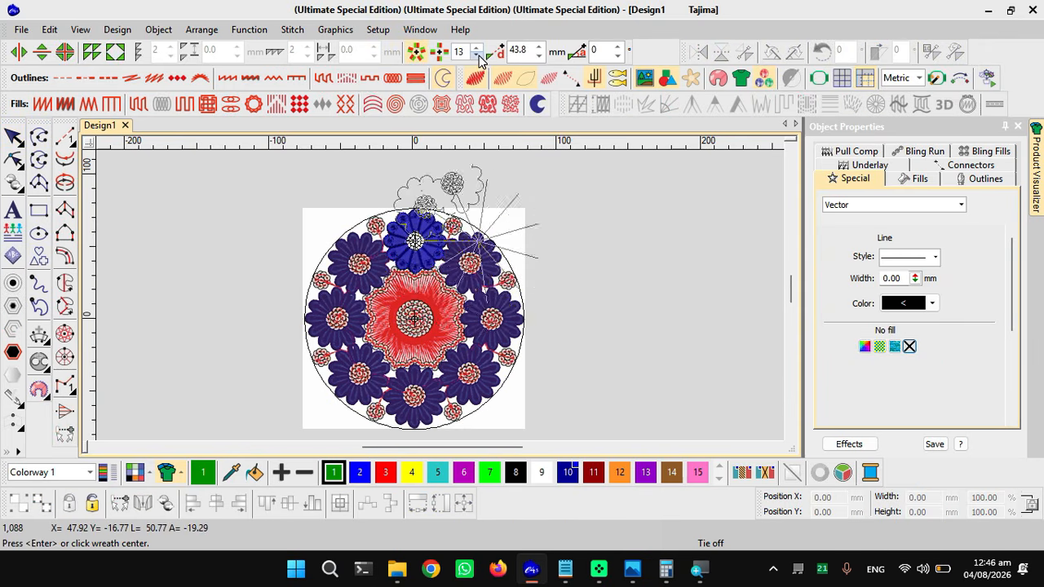
click(477, 55)
click(477, 55)
click(477, 54)
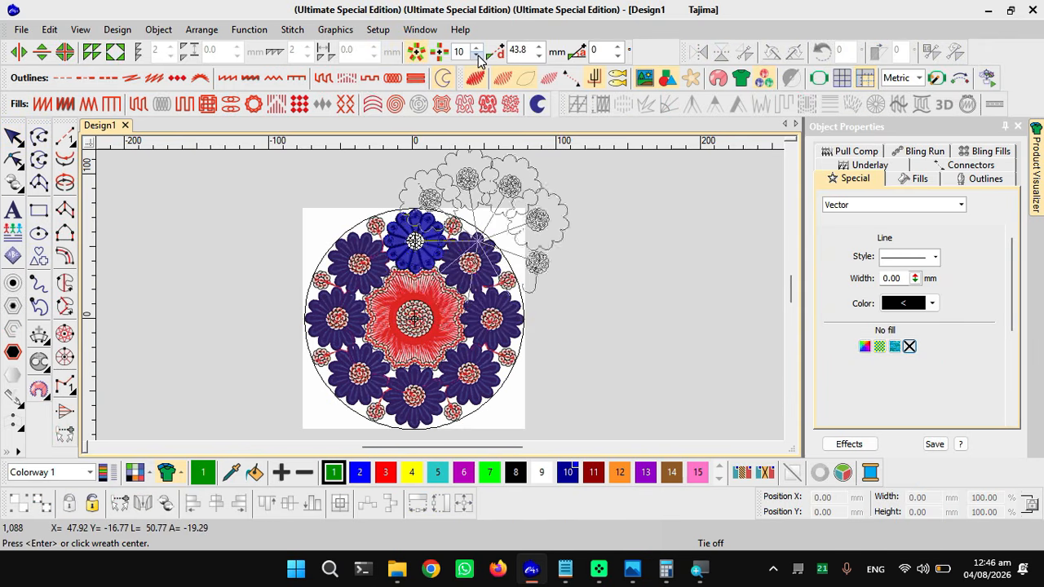
click(477, 55)
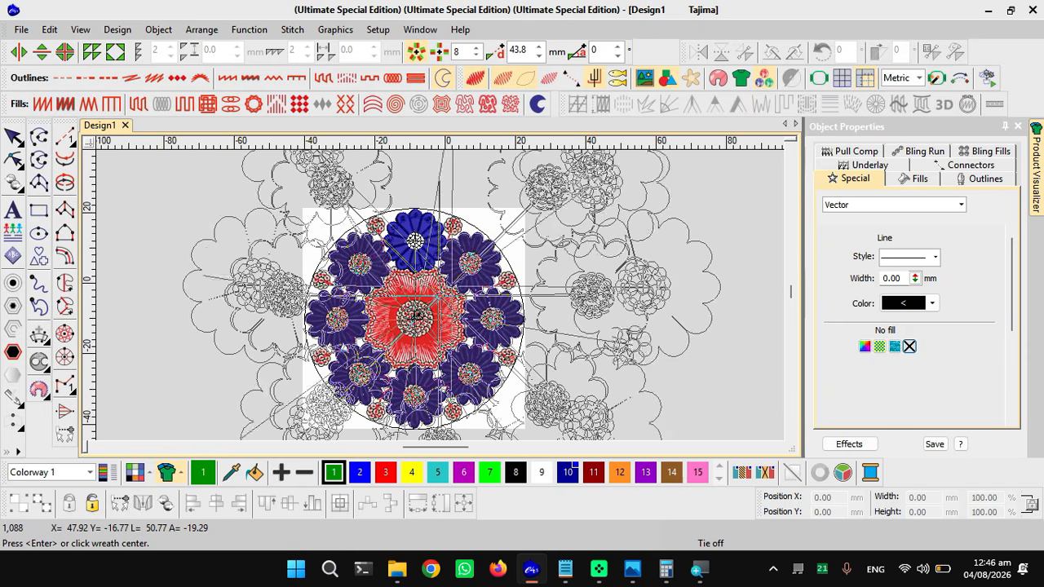
- Hide the background picture and place the wreath centre on the cross intersection inside the small central circle
scroll(419, 315, up, 4)
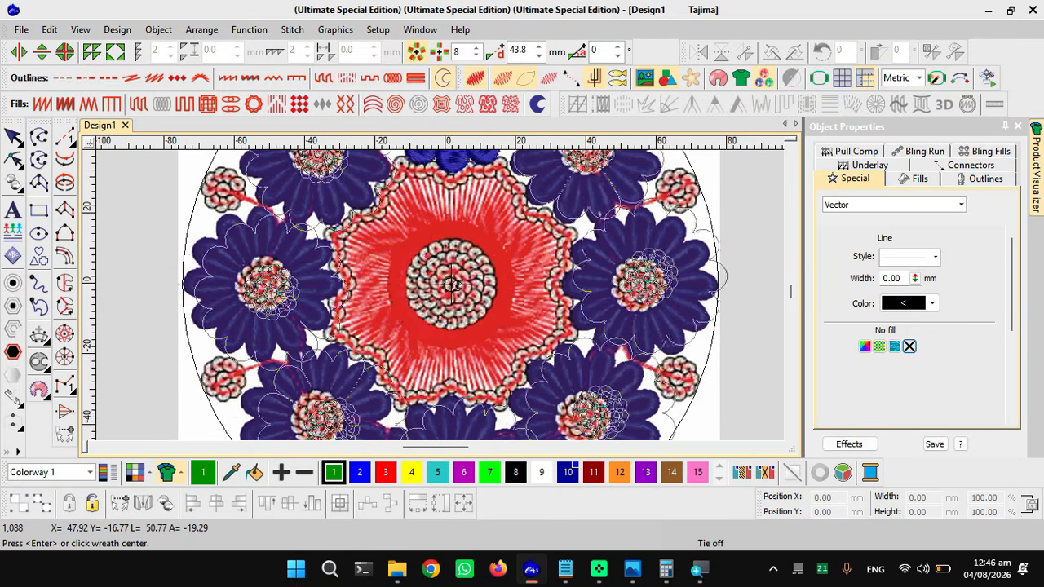
scroll(441, 295, up, 5)
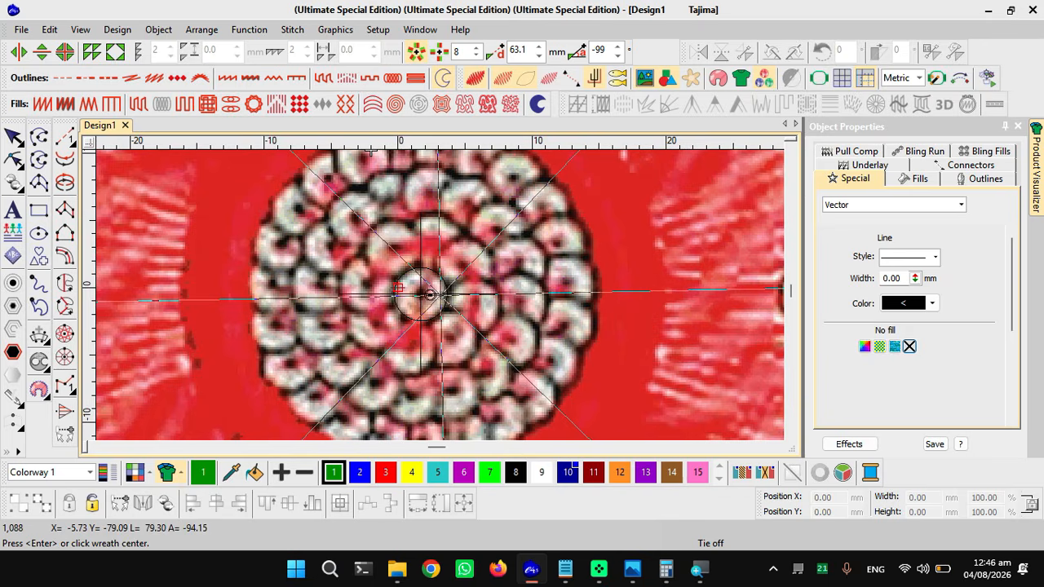
scroll(430, 295, up, 2)
scroll(427, 298, up, 3)
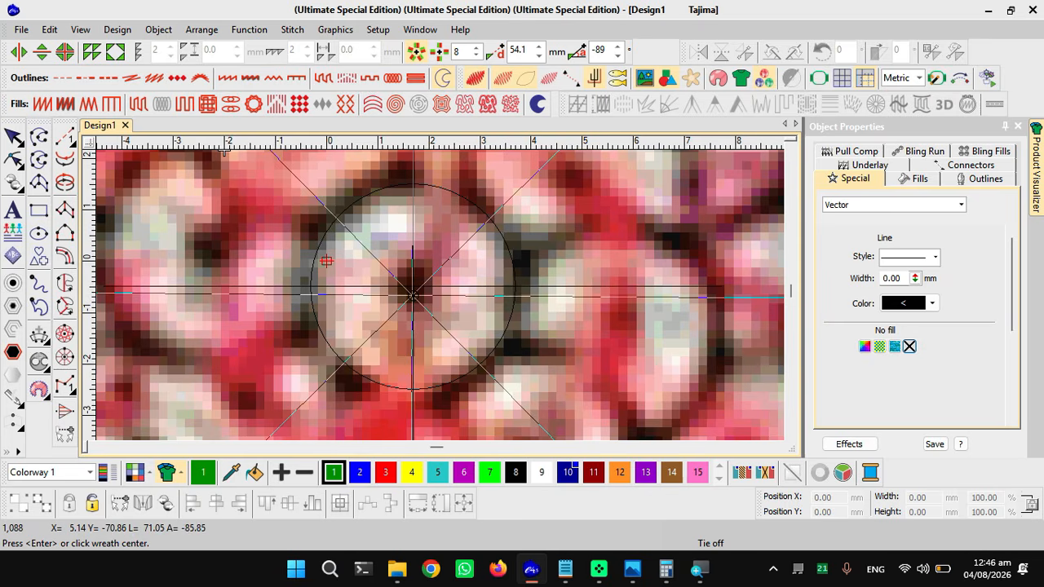
key(d)
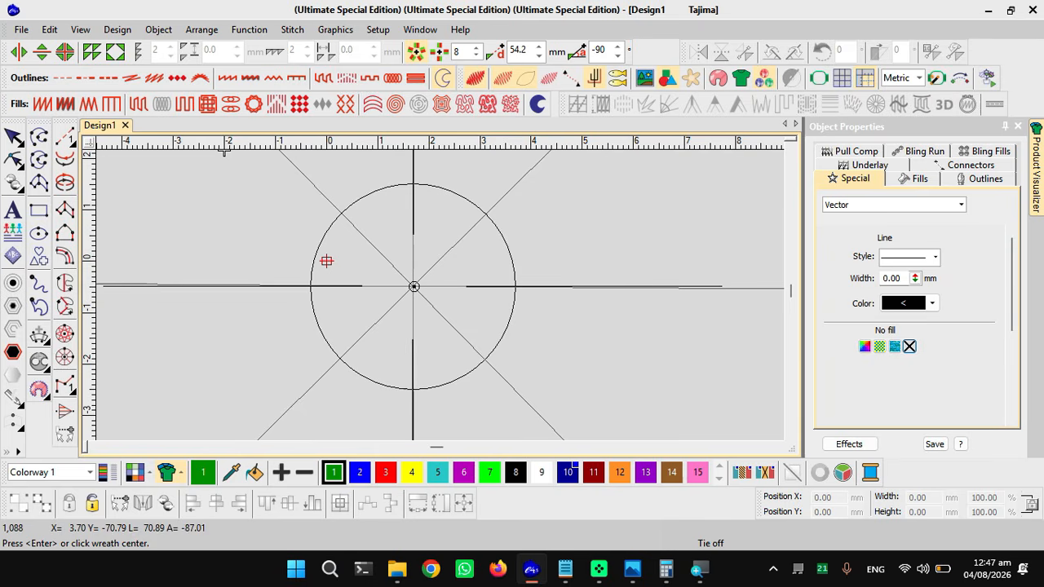
click(414, 286)
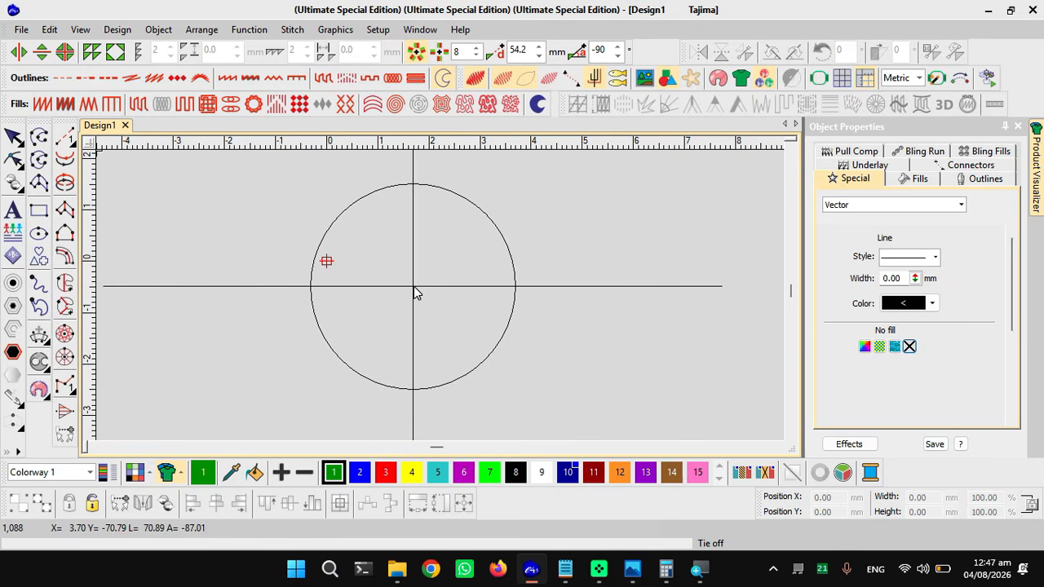
- Show the background picture again and view the full ring of eight flowers
scroll(413, 294, down, 2)
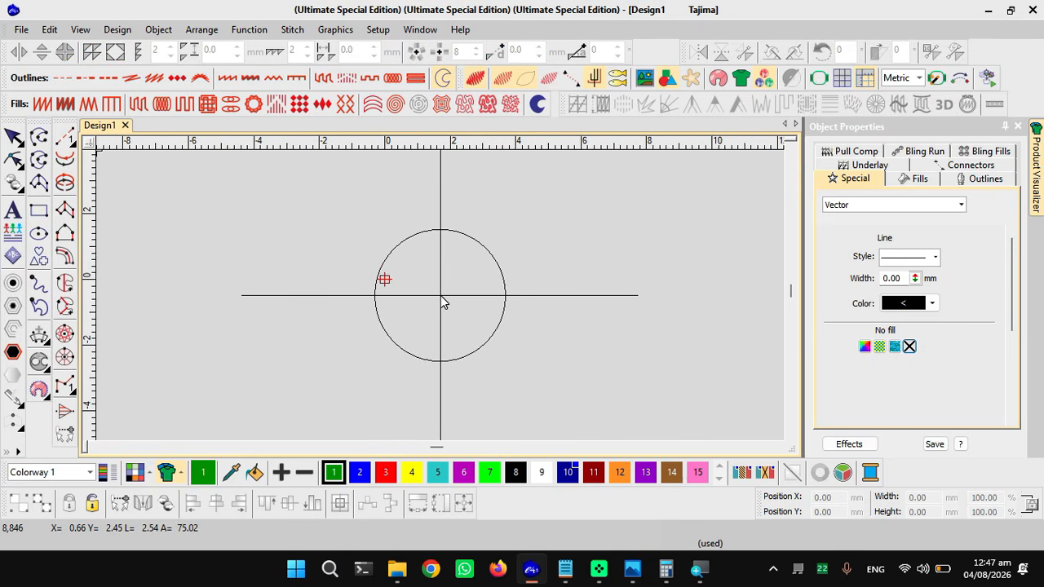
scroll(443, 303, down, 1)
scroll(442, 303, down, 1)
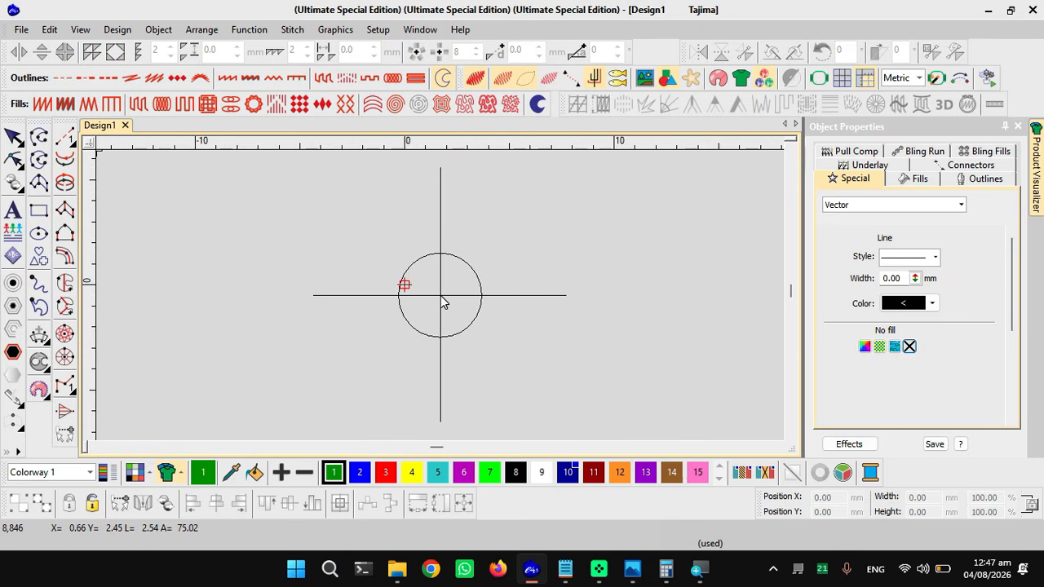
scroll(443, 303, down, 1)
key(F2)
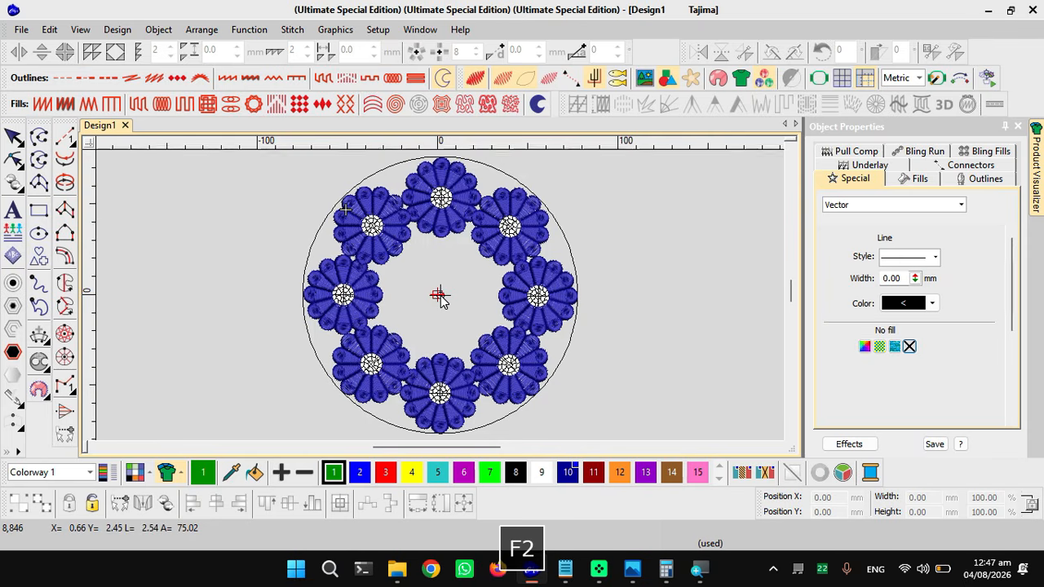
key(d)
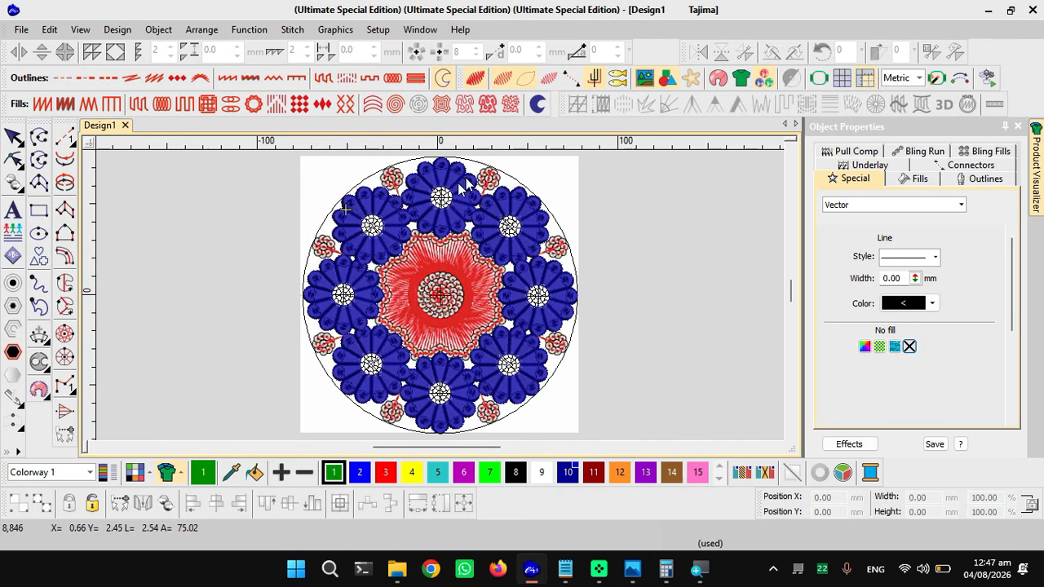
- Open the satin fill settings and examine the spacing, auto spacing, satin count and auto split options
scroll(441, 298, up, 4)
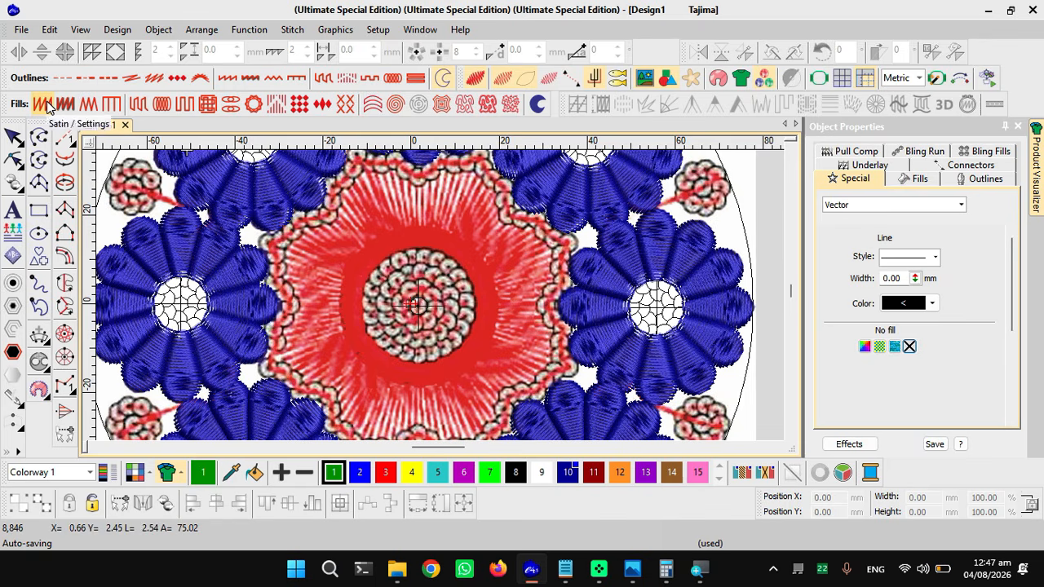
click(45, 104)
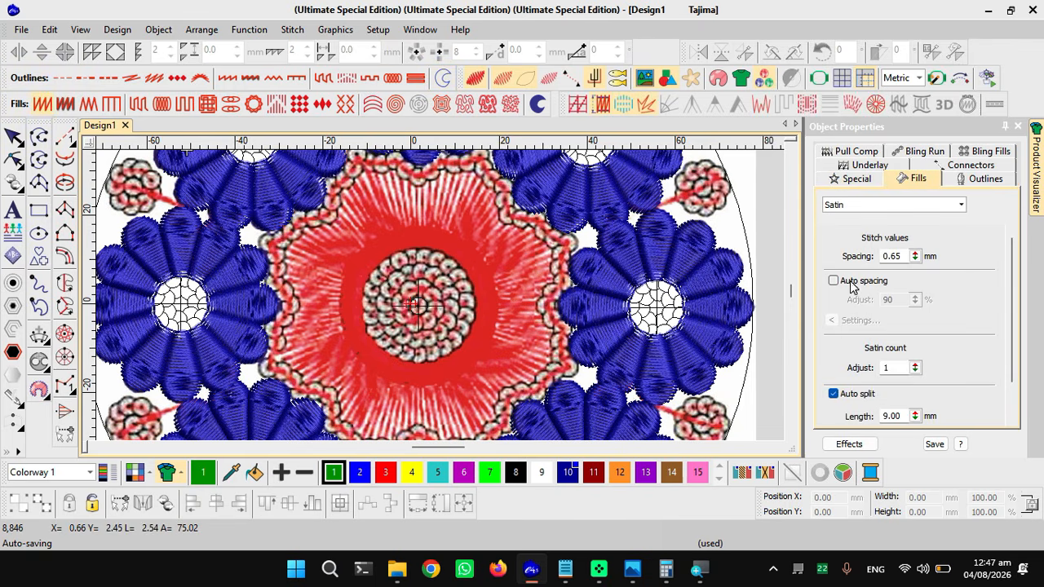
scroll(1009, 277, down, 1)
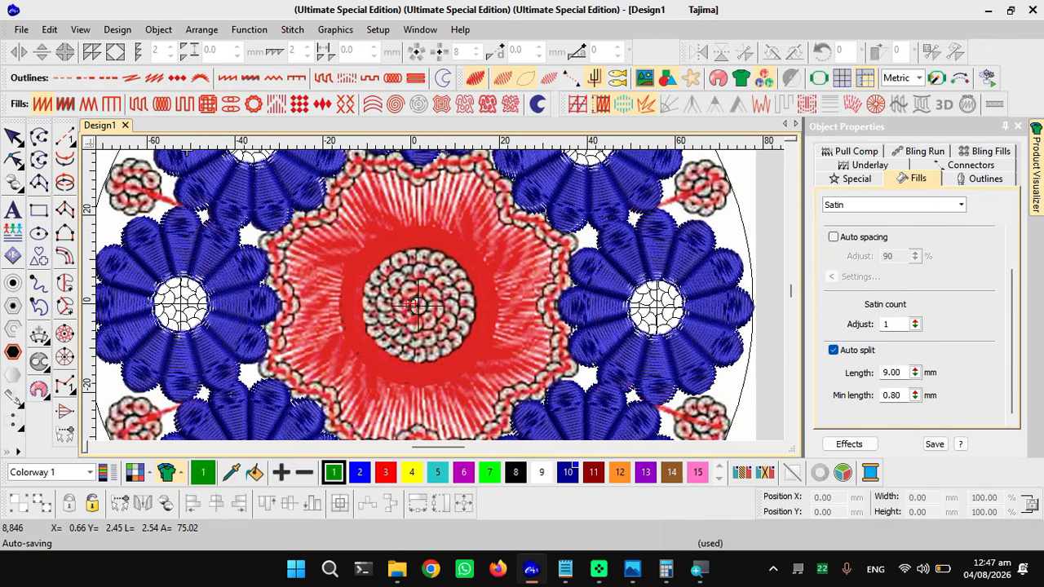
click(941, 569)
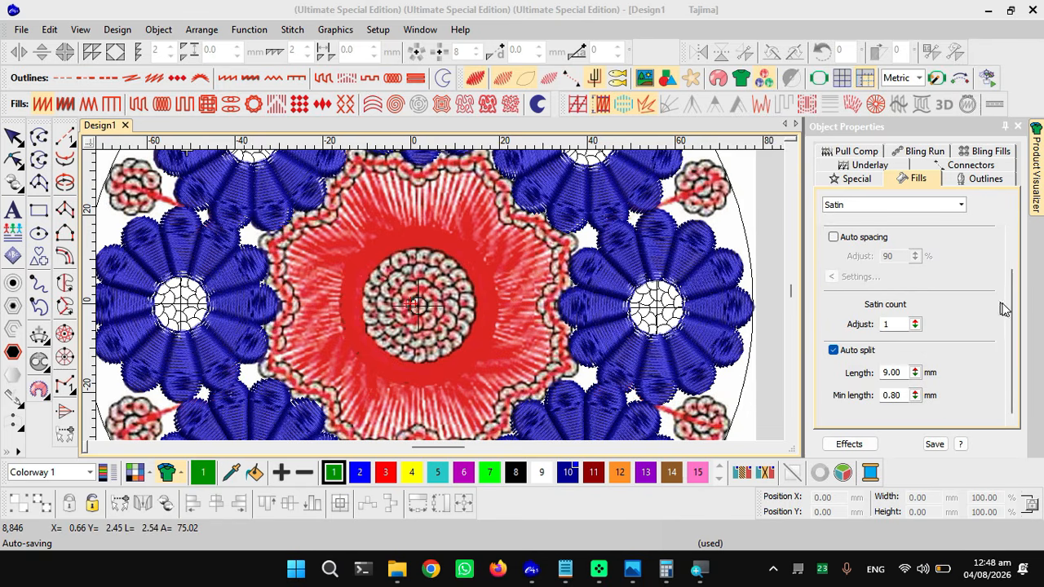
drag(1000, 302, 1006, 328)
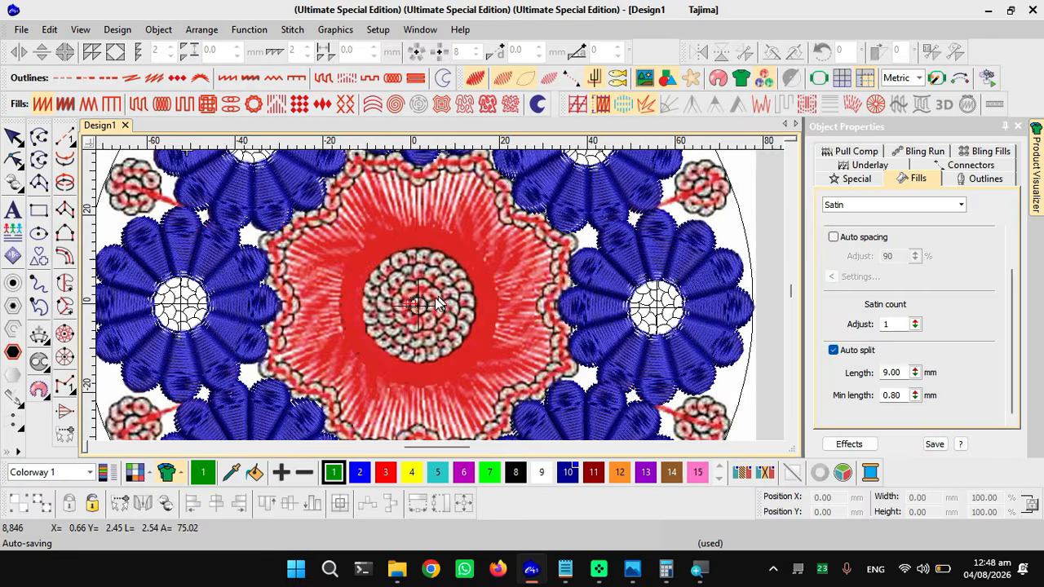
scroll(439, 304, down, 2)
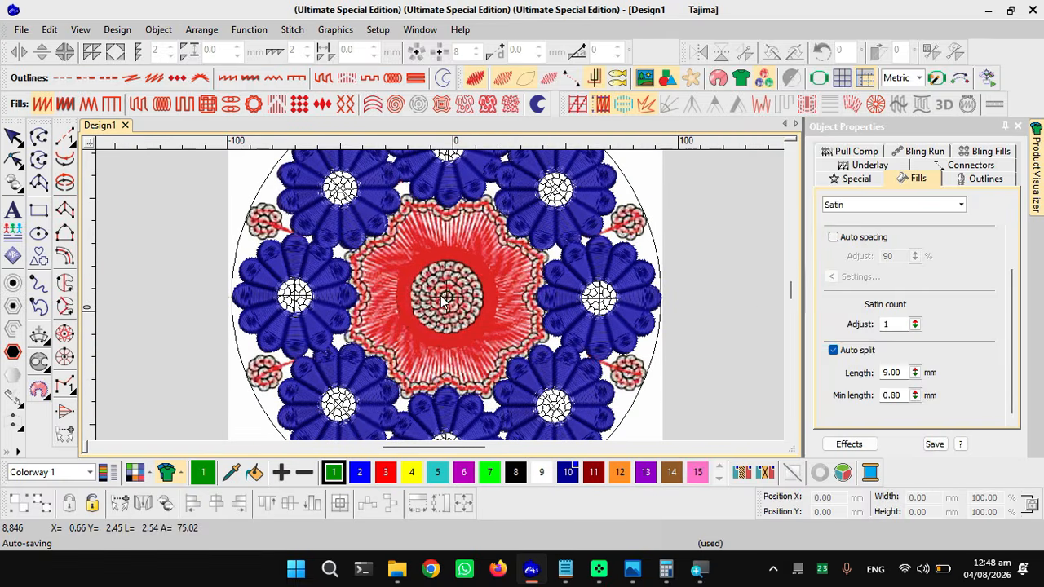
scroll(444, 300, down, 1)
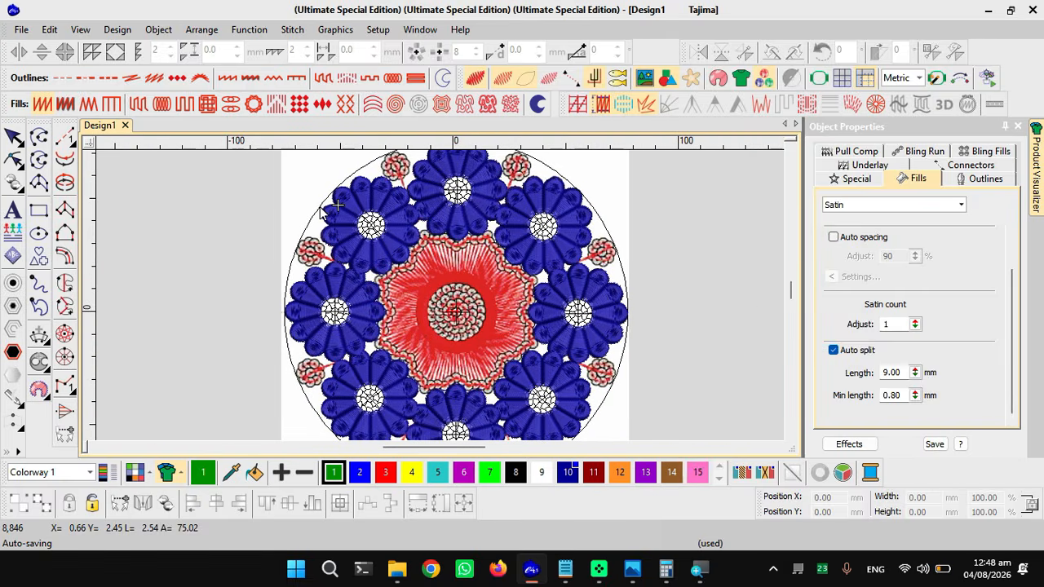
key(Escape)
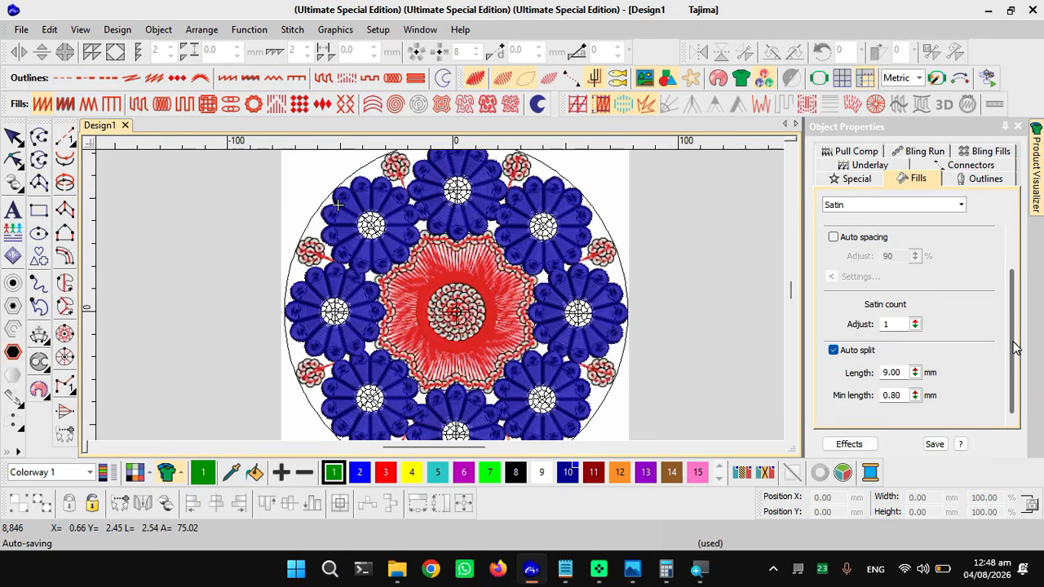
scroll(1015, 318, up, 1)
scroll(1010, 292, down, 1)
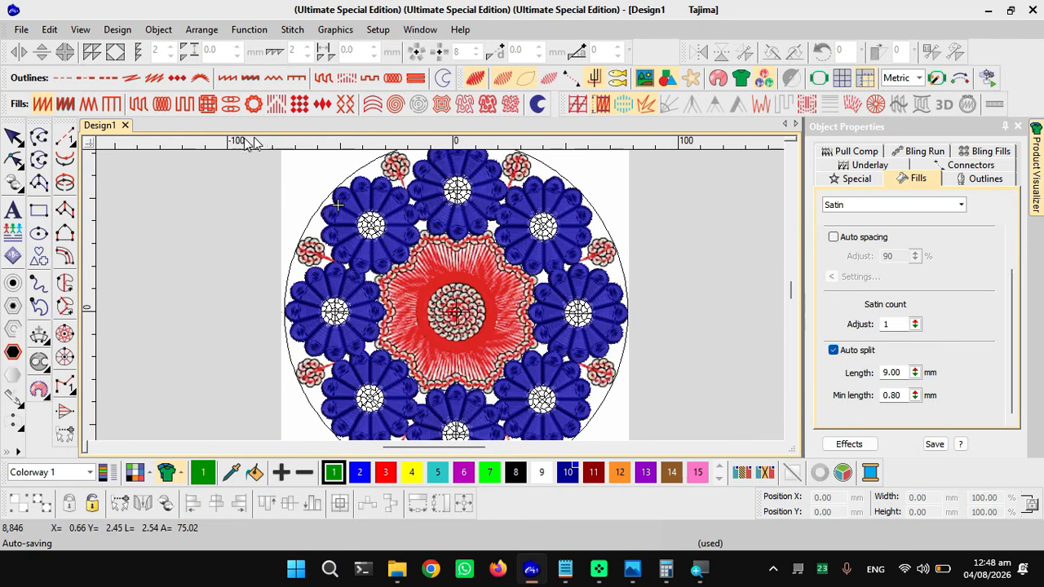
key(Escape)
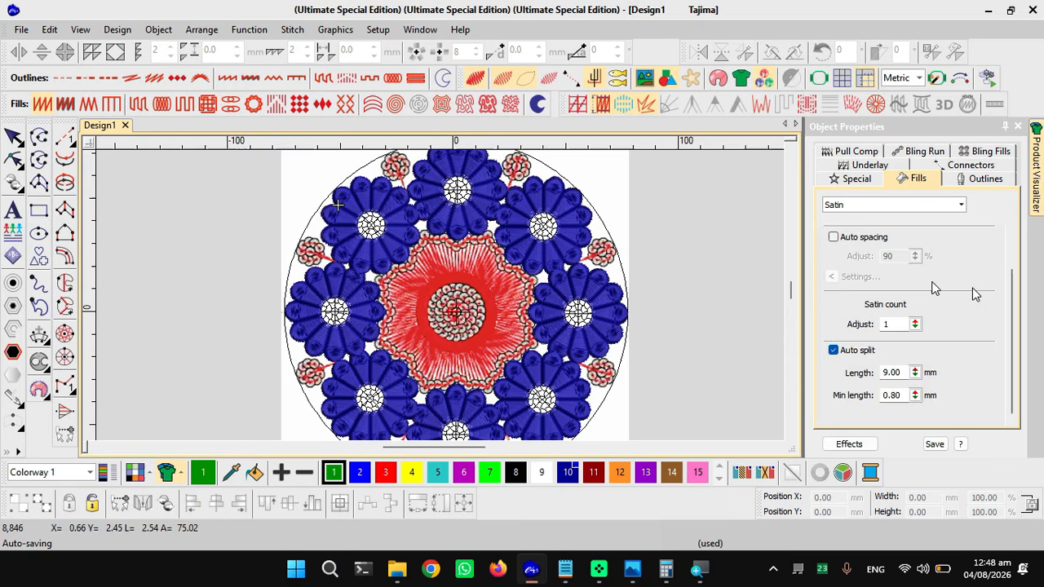
scroll(1014, 300, up, 1)
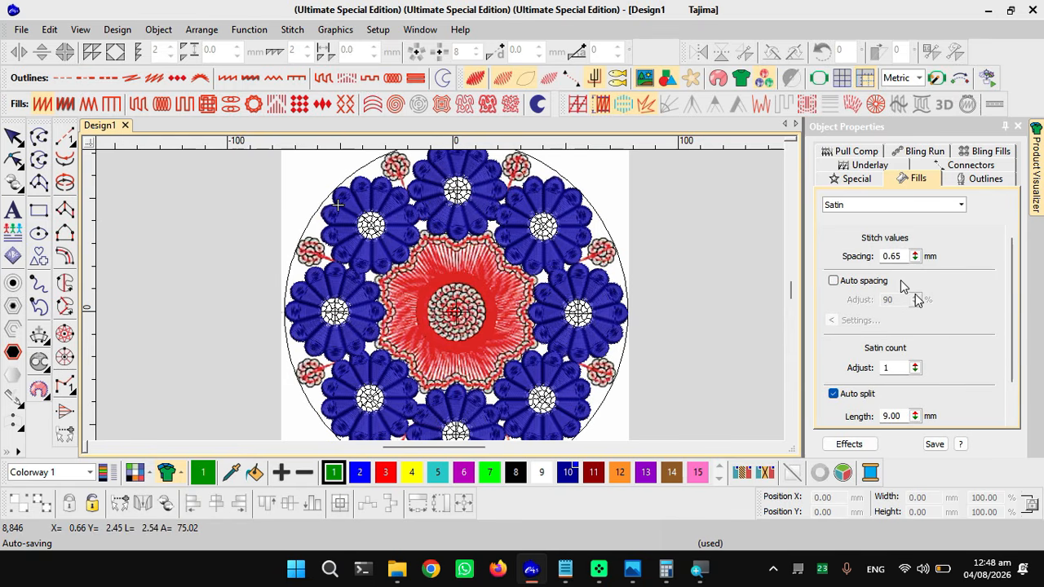
scroll(1011, 386, down, 1)
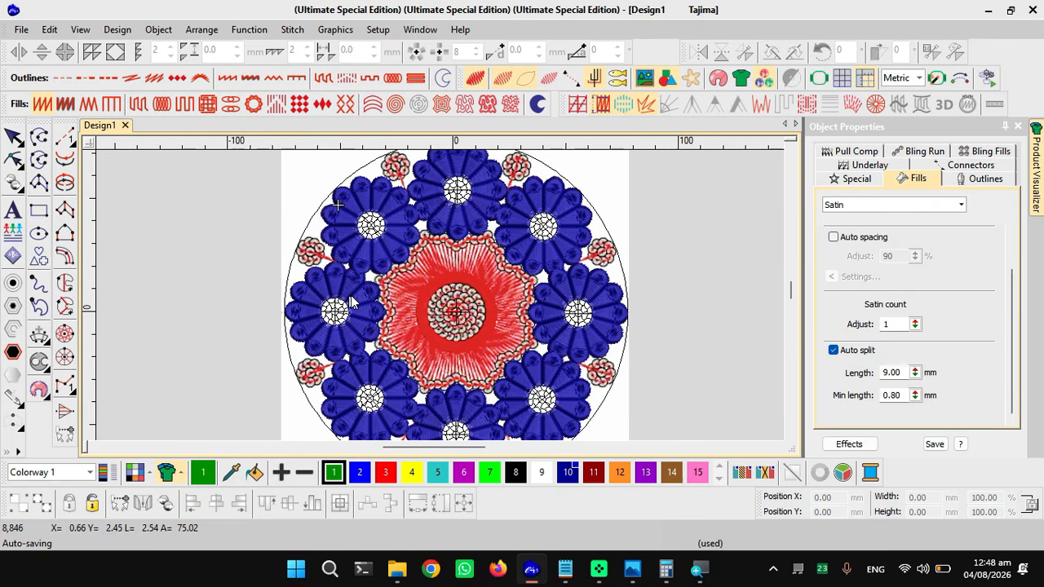
key(ctrl+s)
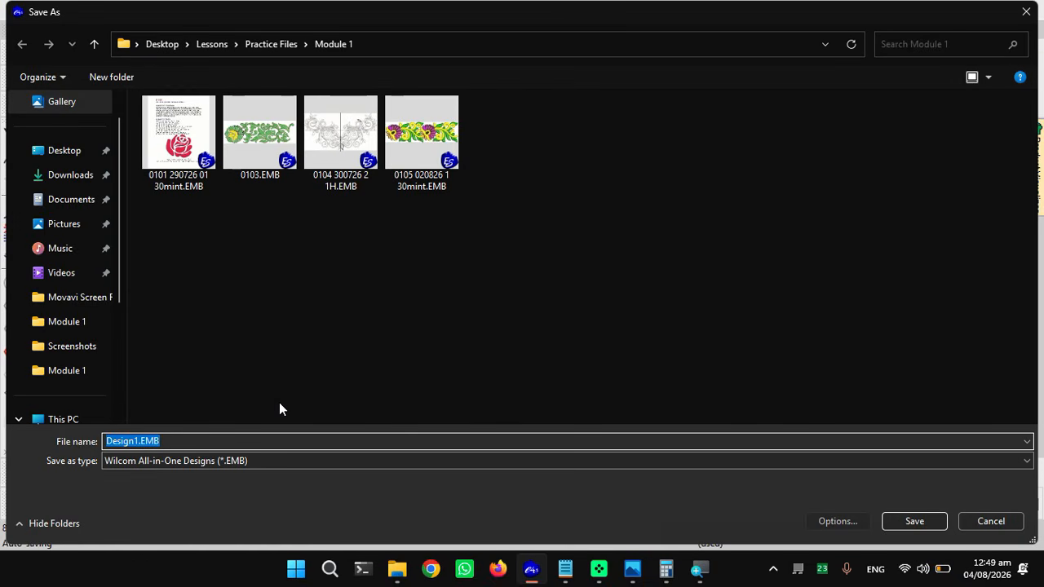
text(0106)
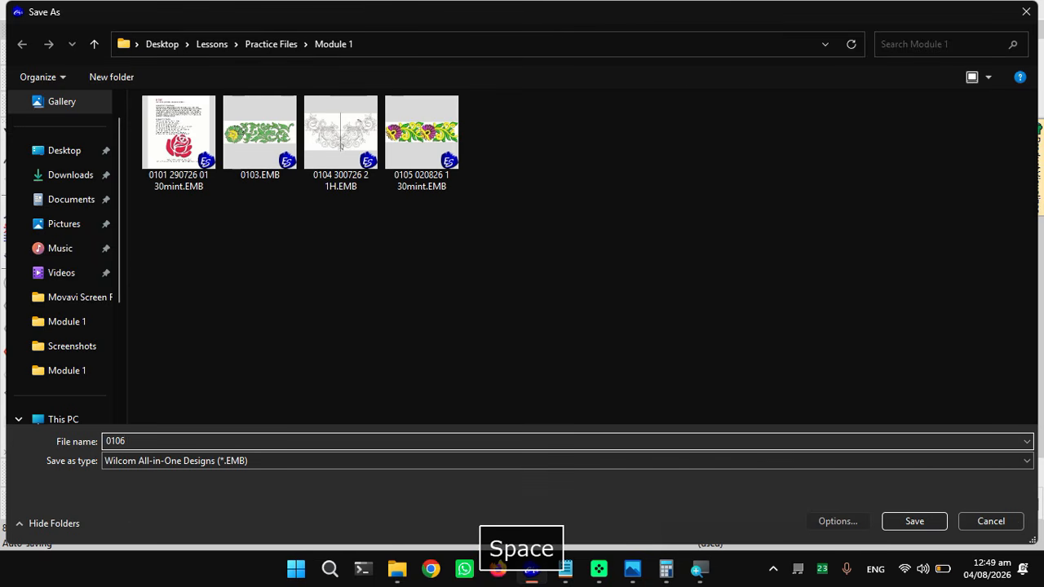
text( 2)
key(BackSpace)
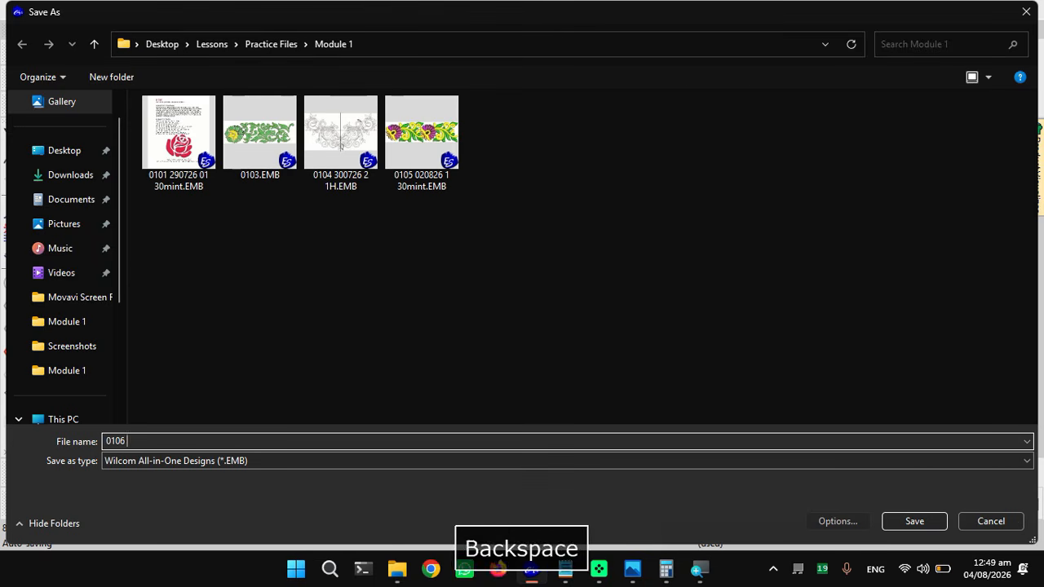
text(2)
key(BackSpace)
text(04)
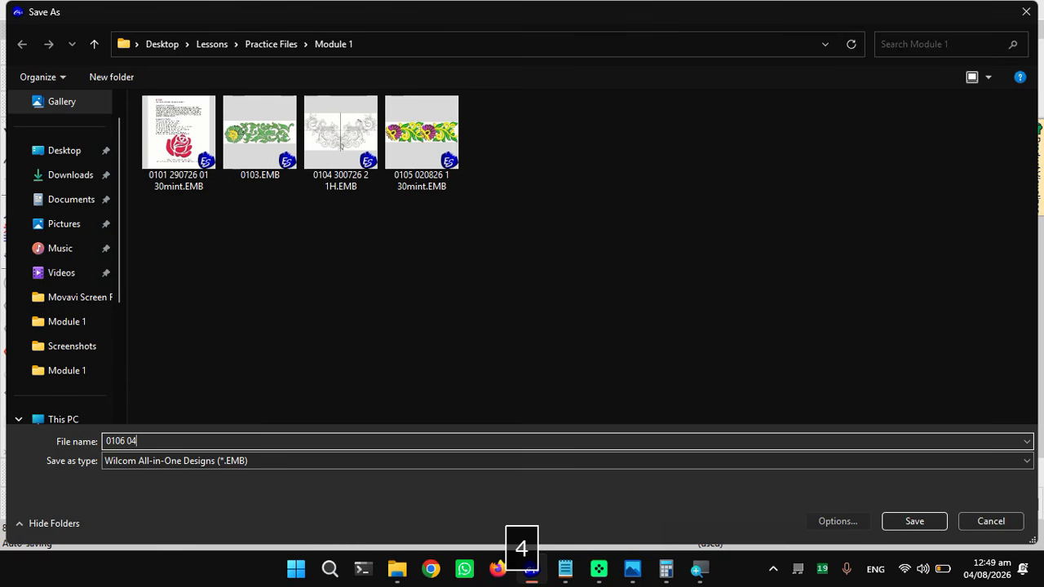
text(0826)
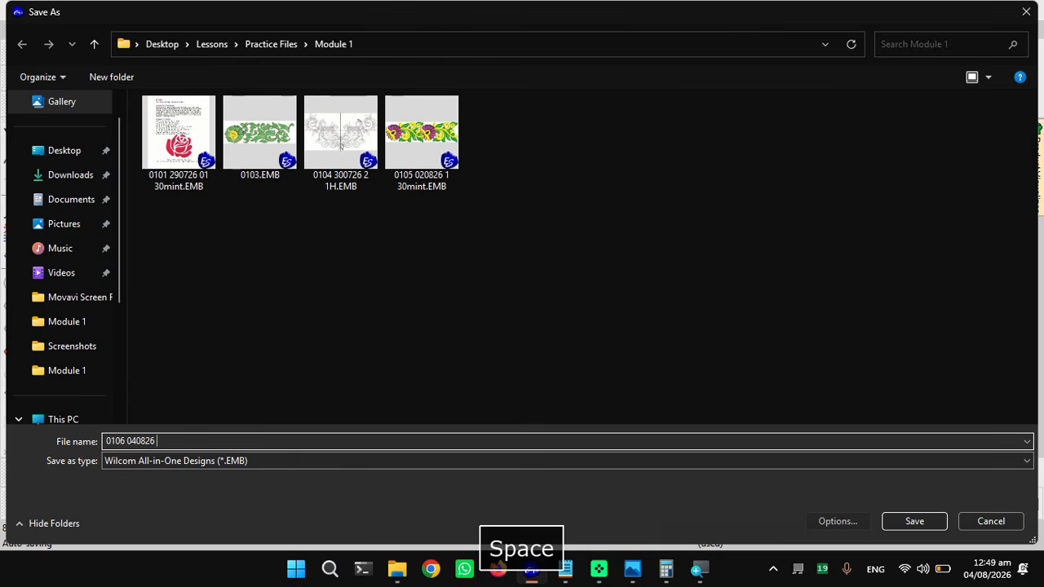
text( 0)
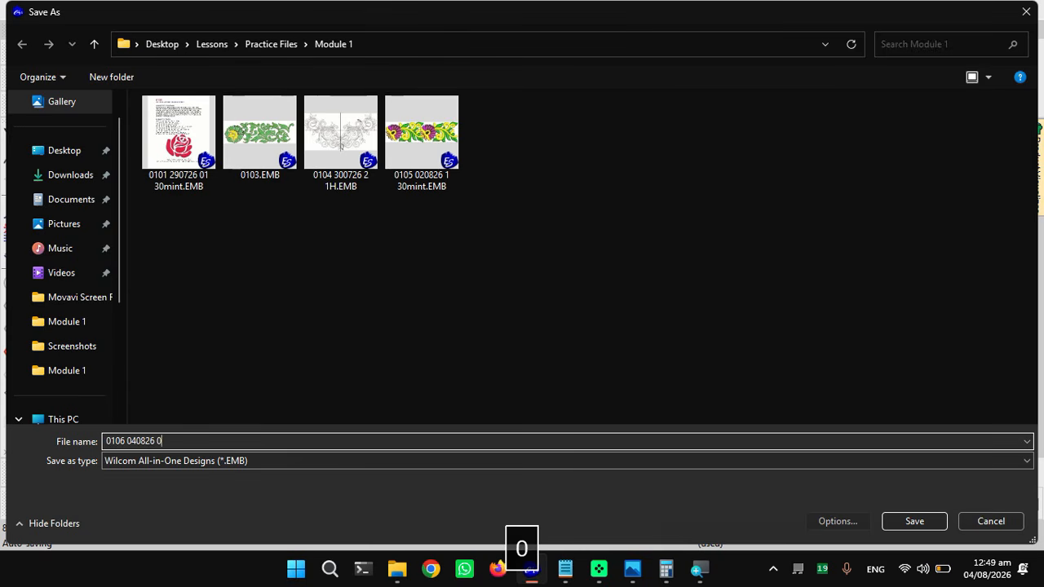
text(1 )
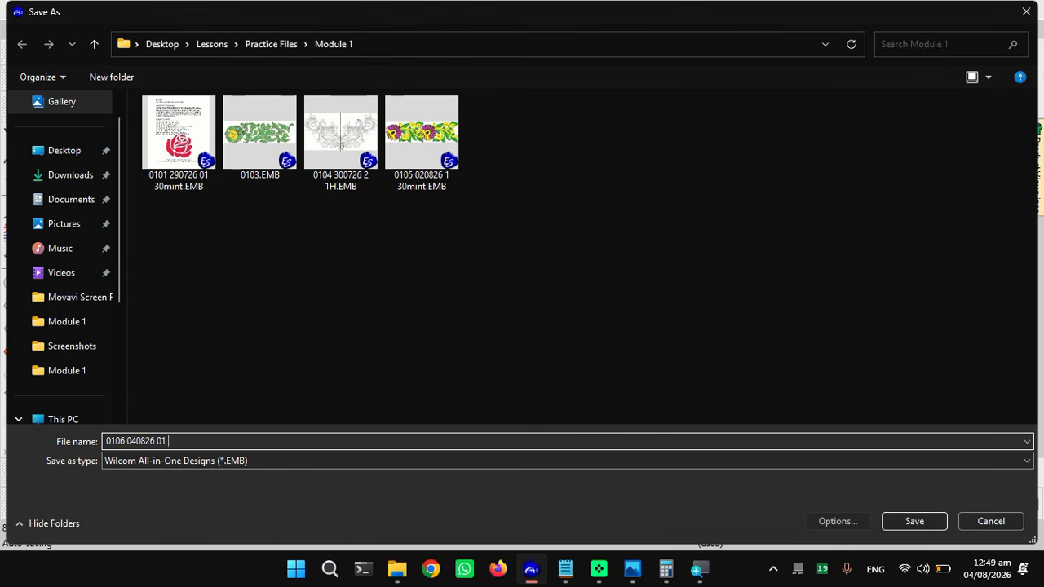
text(30mint)
click(202, 440)
click(910, 521)
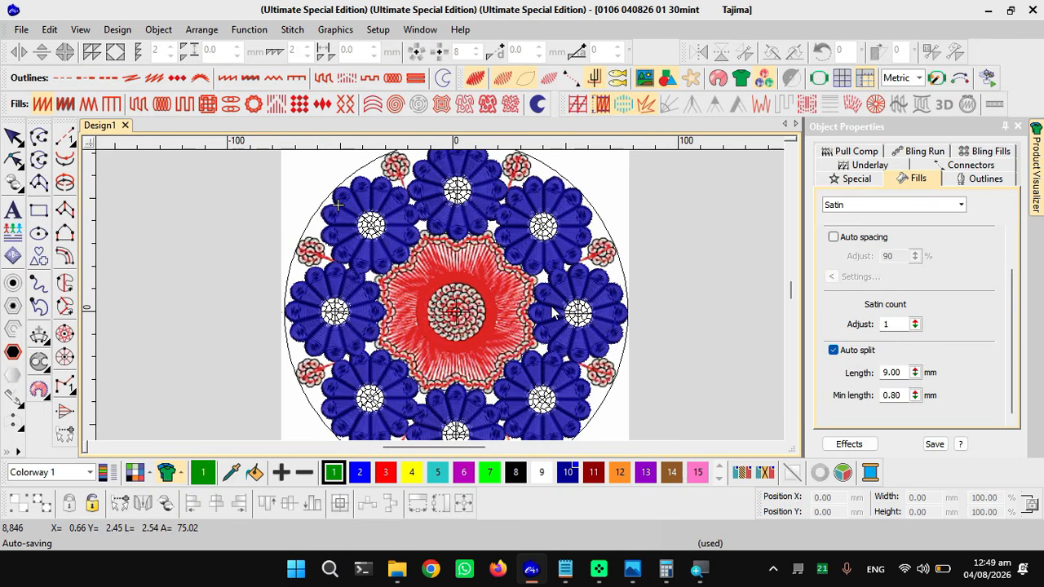
- Reopen the save dialog, go up to the Practice Files folder and examine the archive options for the Module 1 folder
key(alt+a)
key(a)
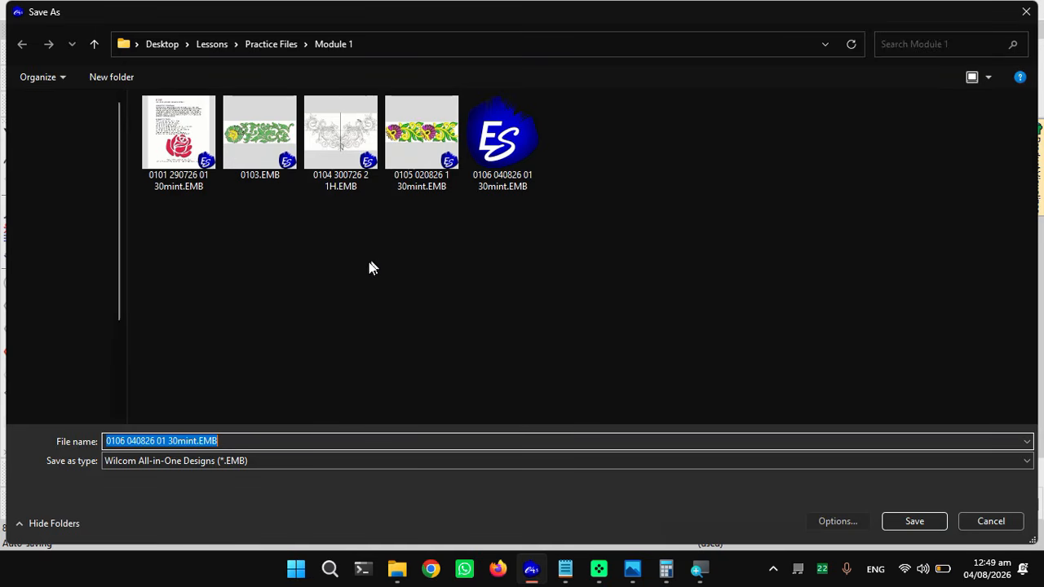
click(339, 268)
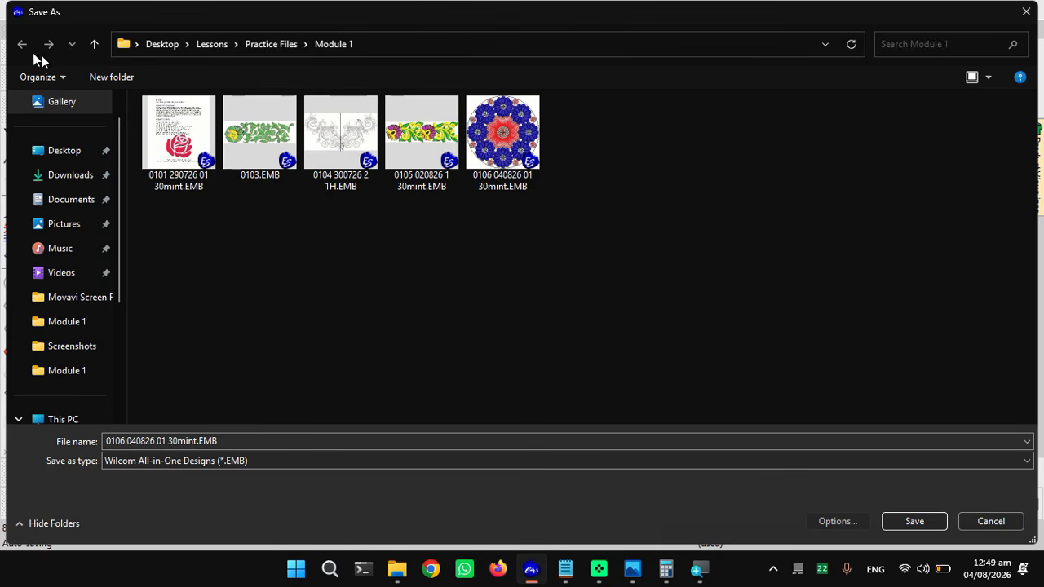
click(268, 46)
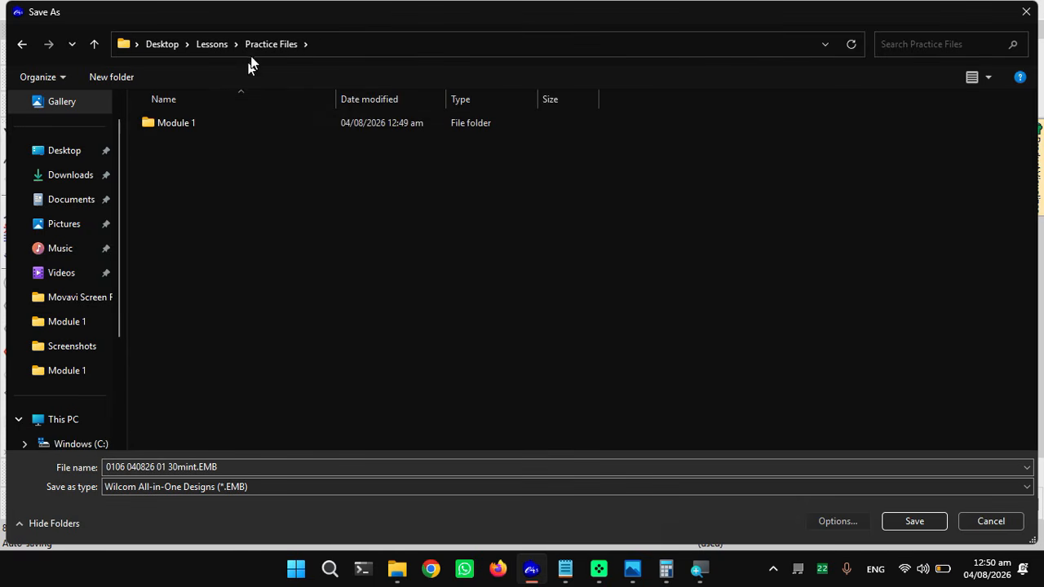
click(168, 124)
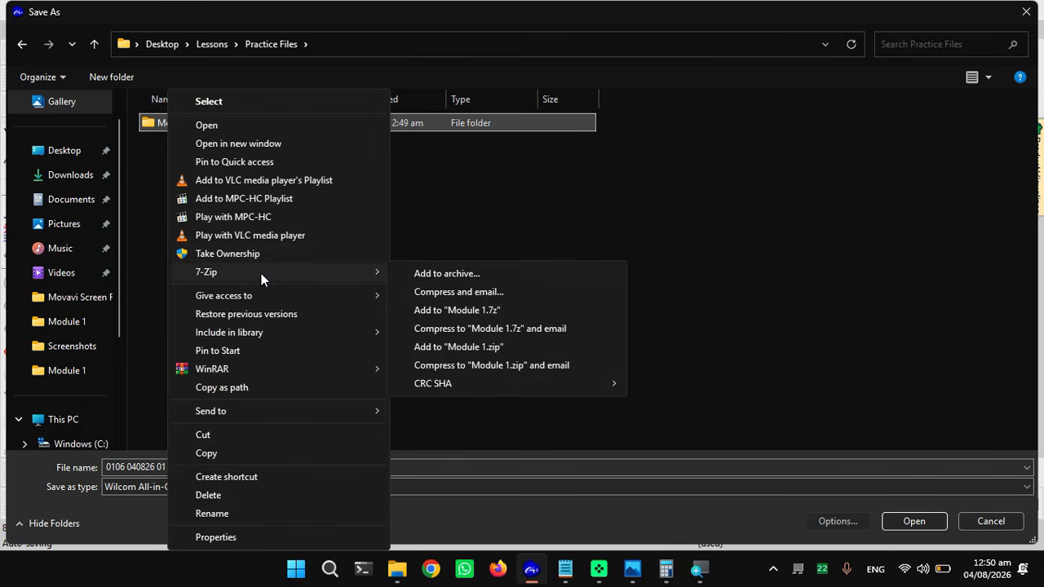
mouse_move(236, 371)
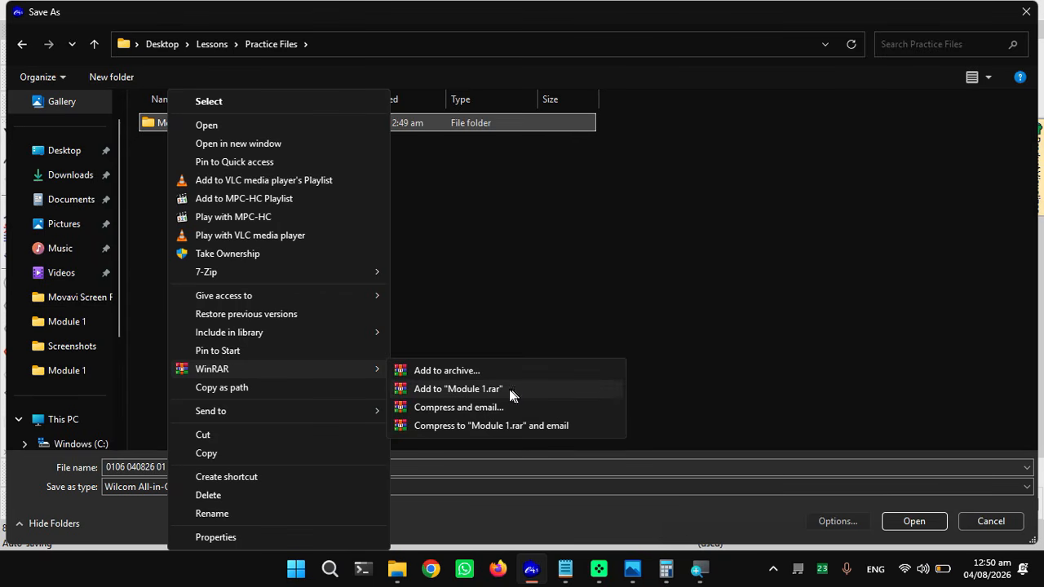
click(465, 388)
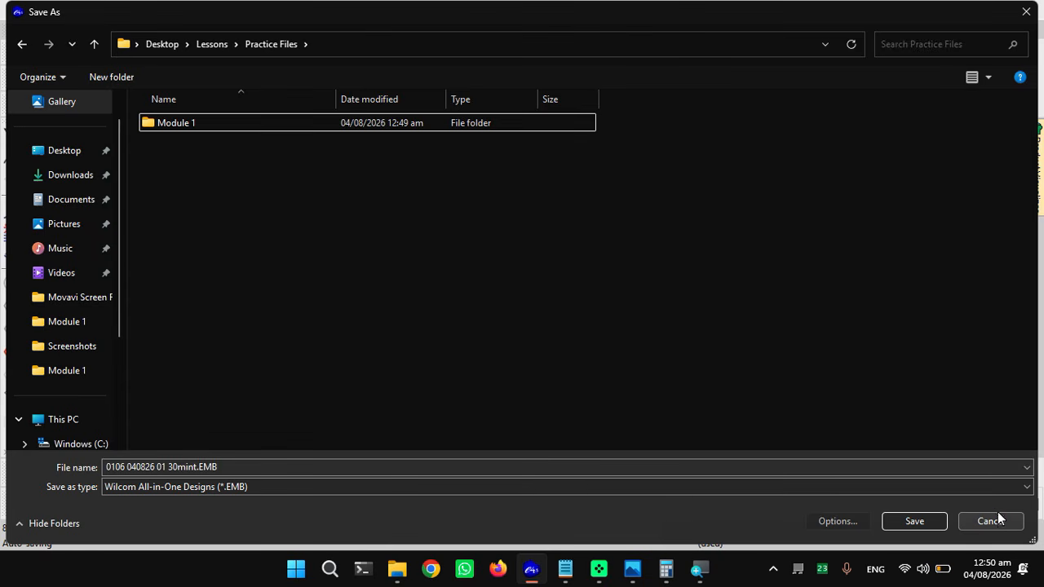
click(1026, 12)
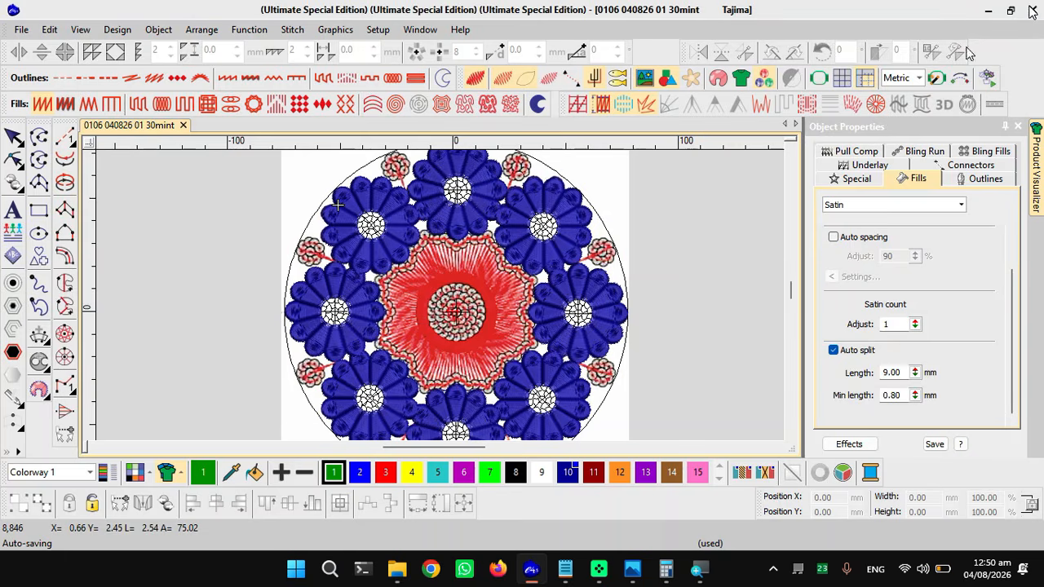
- Enlarge the small cross-and-circle group about its centre until the circle fits the bead disc and the cross spans about 77 mm
scroll(407, 310, down, 2)
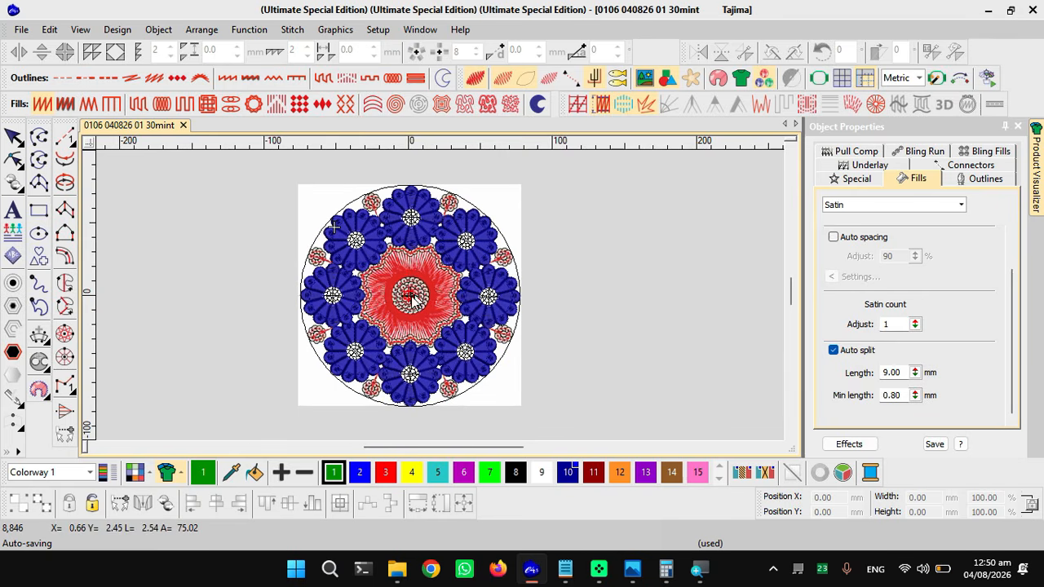
scroll(441, 300, up, 1)
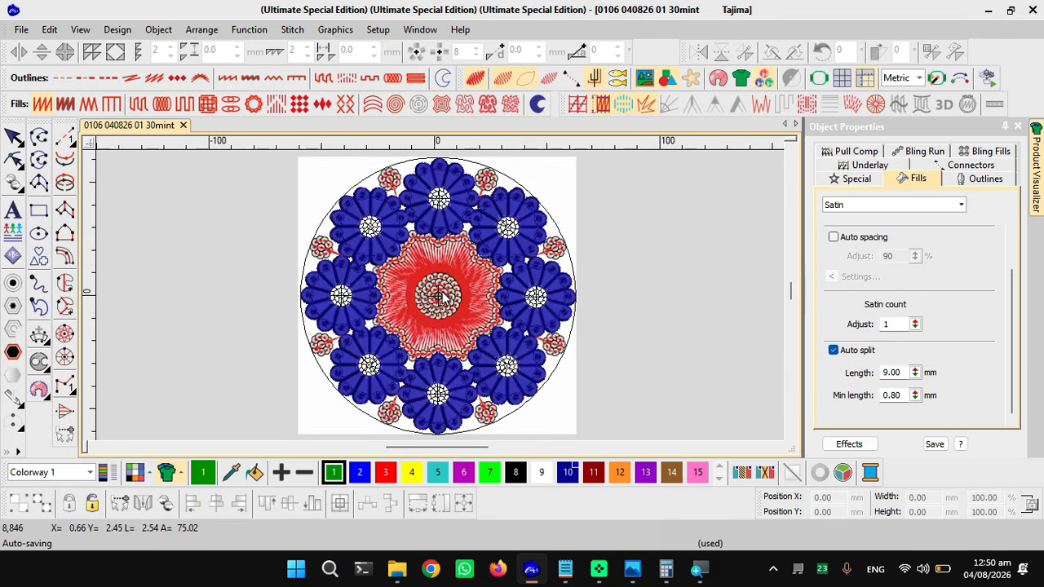
scroll(441, 300, up, 2)
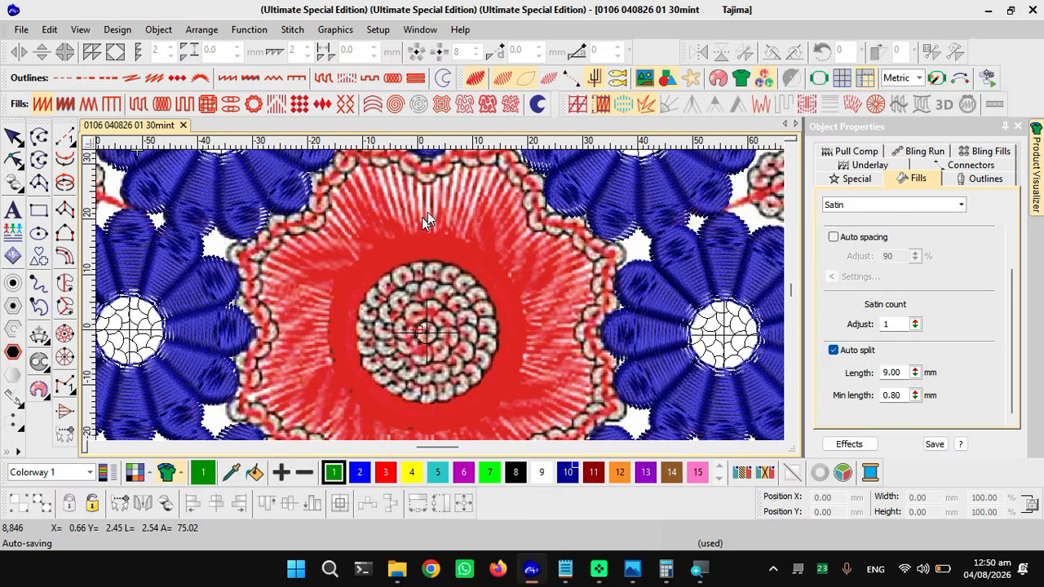
scroll(442, 300, down, 1)
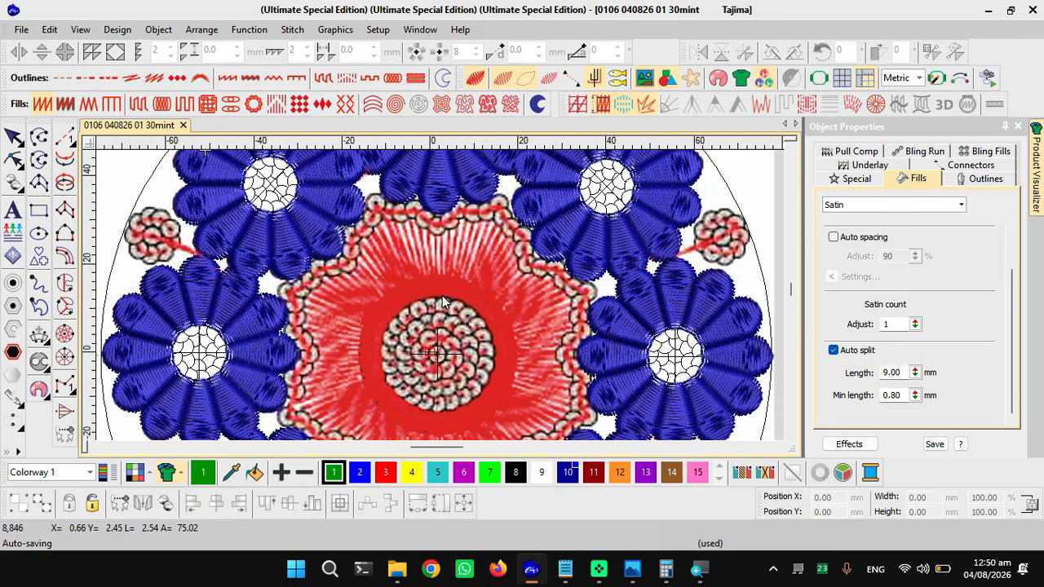
scroll(442, 300, down, 2)
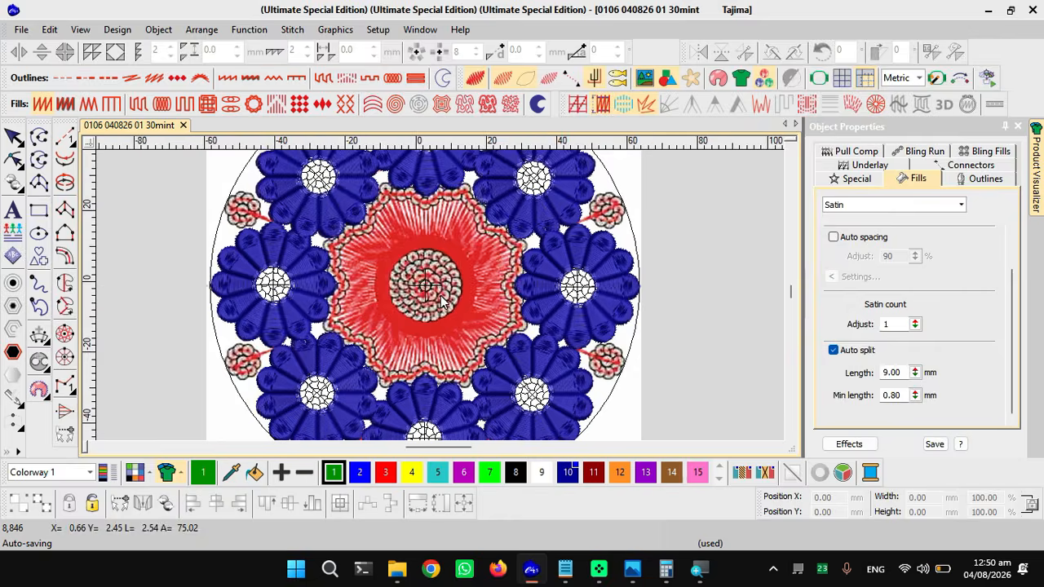
scroll(442, 301, up, 1)
scroll(420, 281, up, 1)
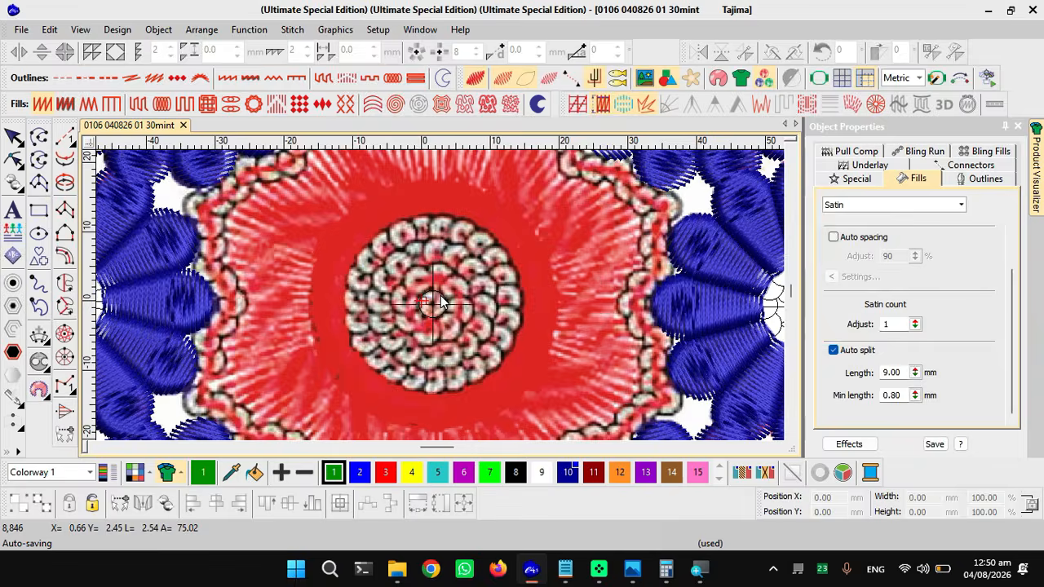
scroll(442, 303, up, 1)
scroll(440, 306, down, 1)
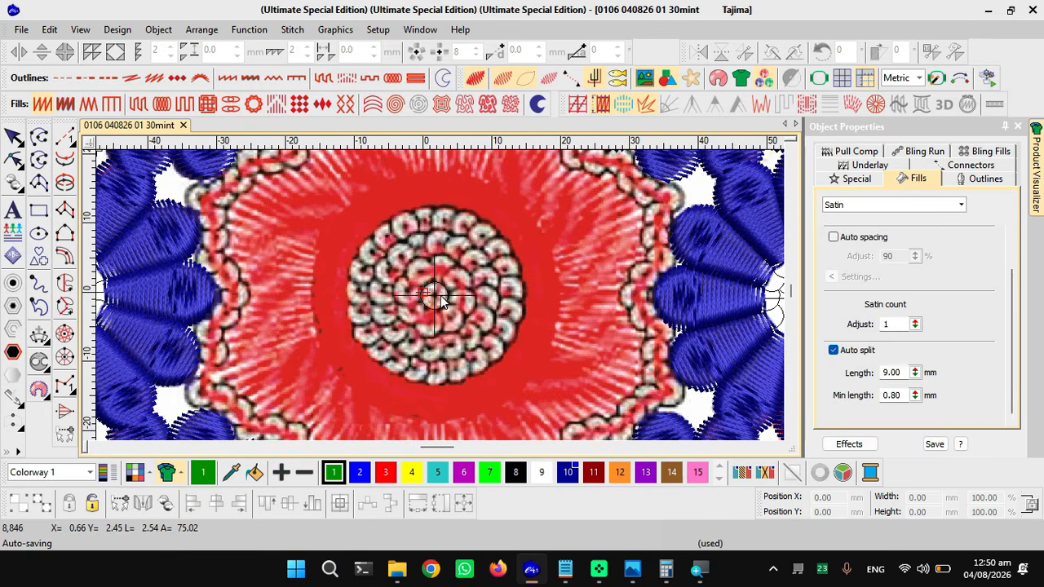
scroll(440, 301, up, 1)
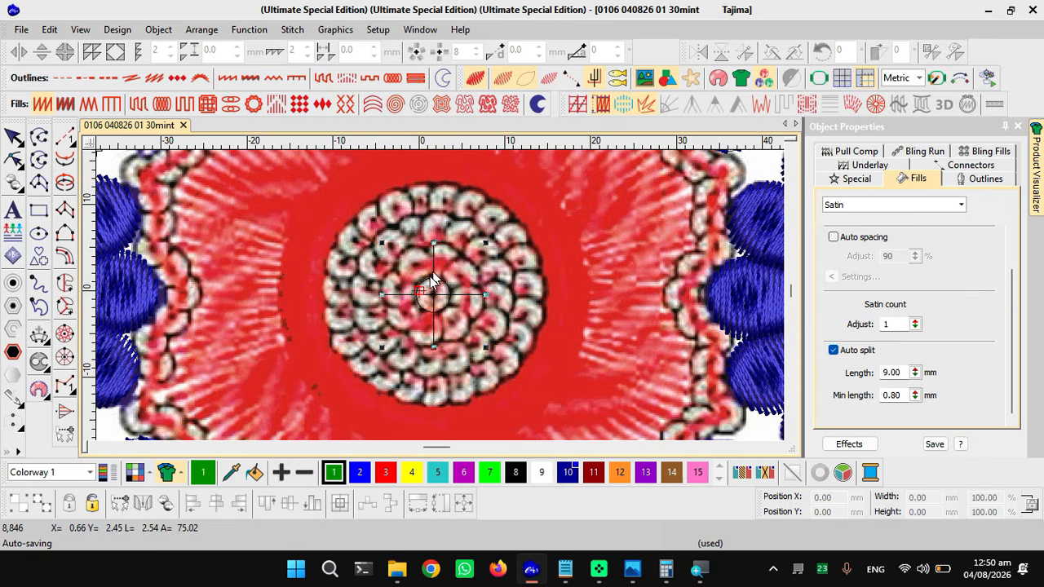
click(438, 306)
scroll(440, 307, down, 1)
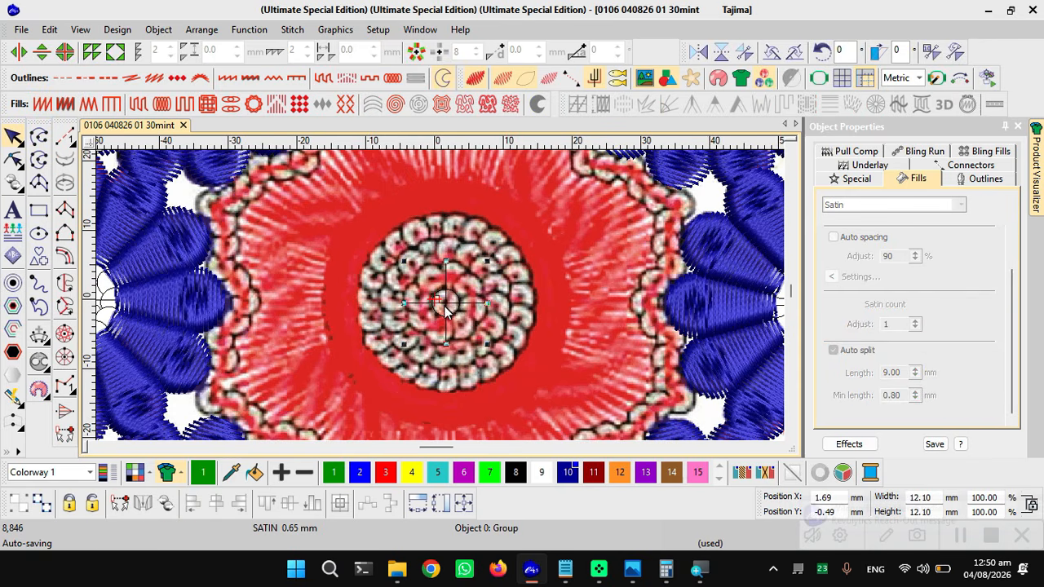
scroll(458, 306, down, 1)
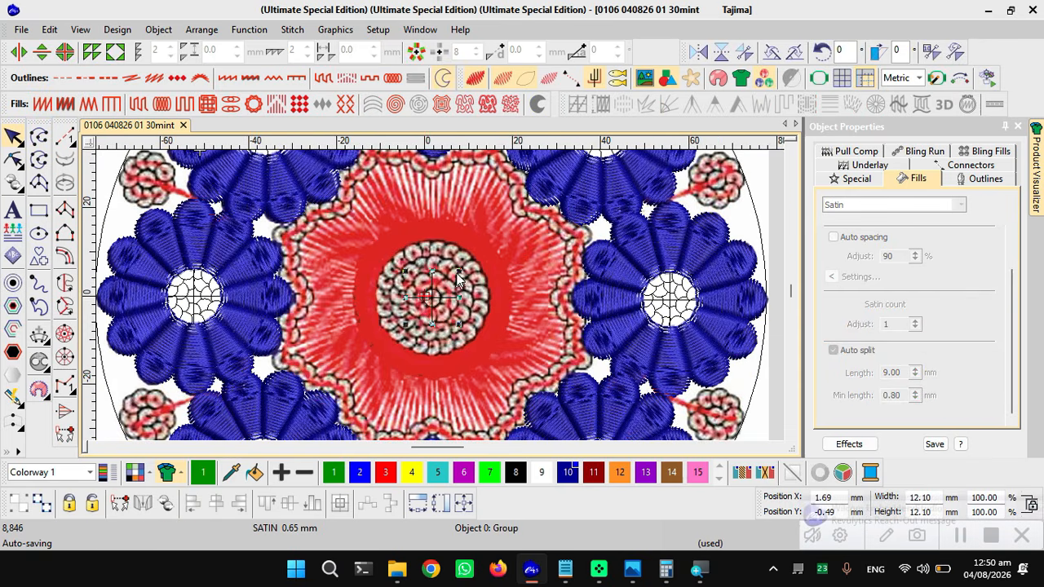
drag(459, 275, 639, 170)
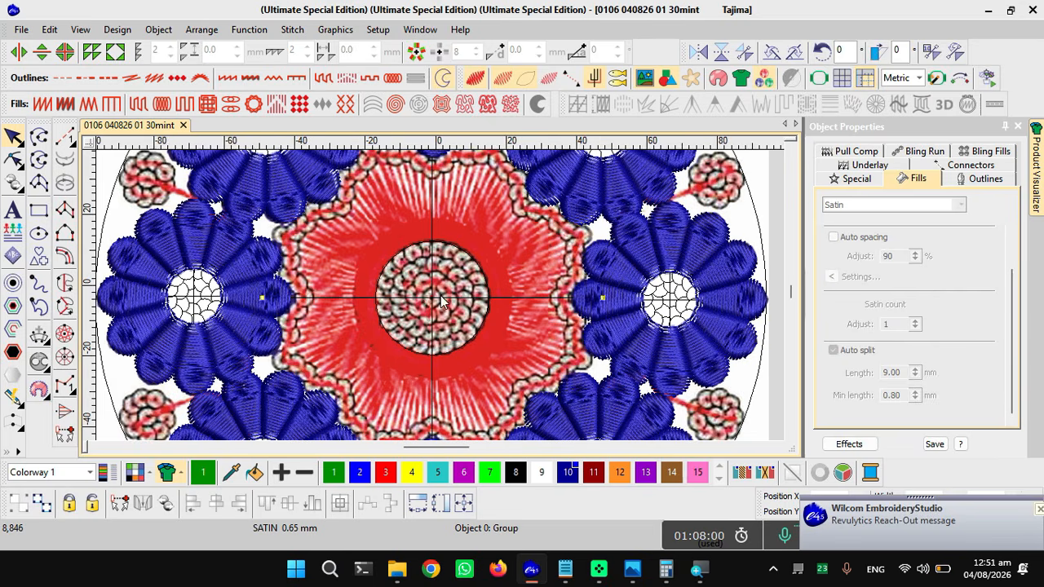
scroll(432, 308, down, 1)
- Ungroup the enlarged guide so the circle is separate from the cross
key(Escape)
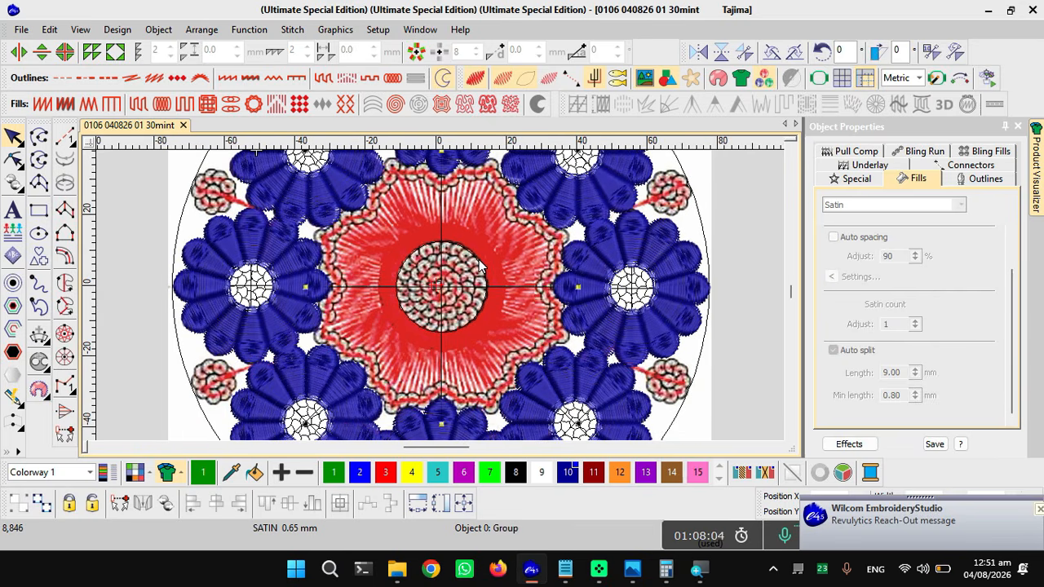
key(ctrl+u)
key(Escape)
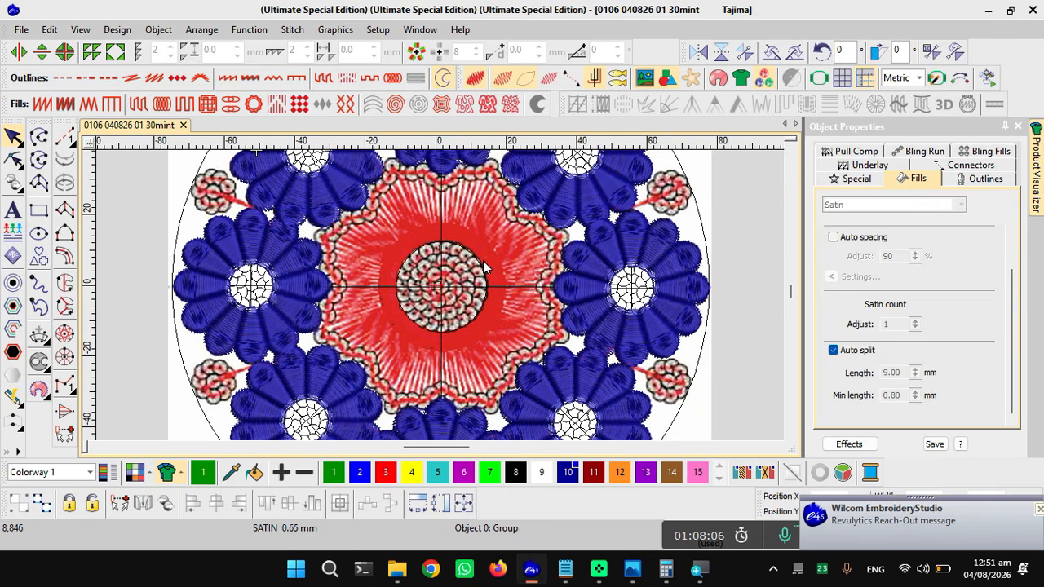
- Make two larger concentric copies of the bead-disc circle, about 58 mm and 74 mm in diameter
click(481, 250)
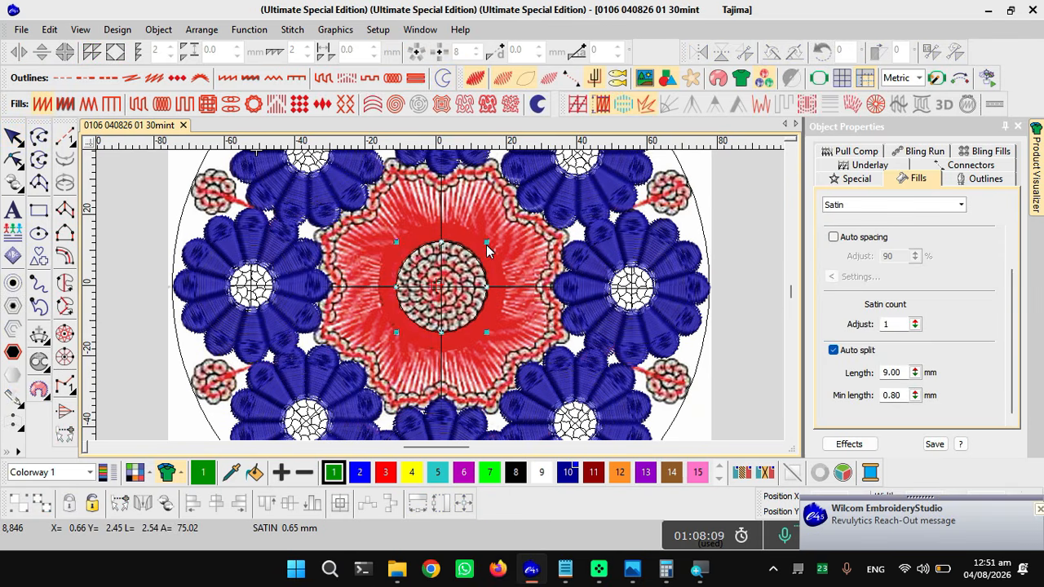
click(488, 243)
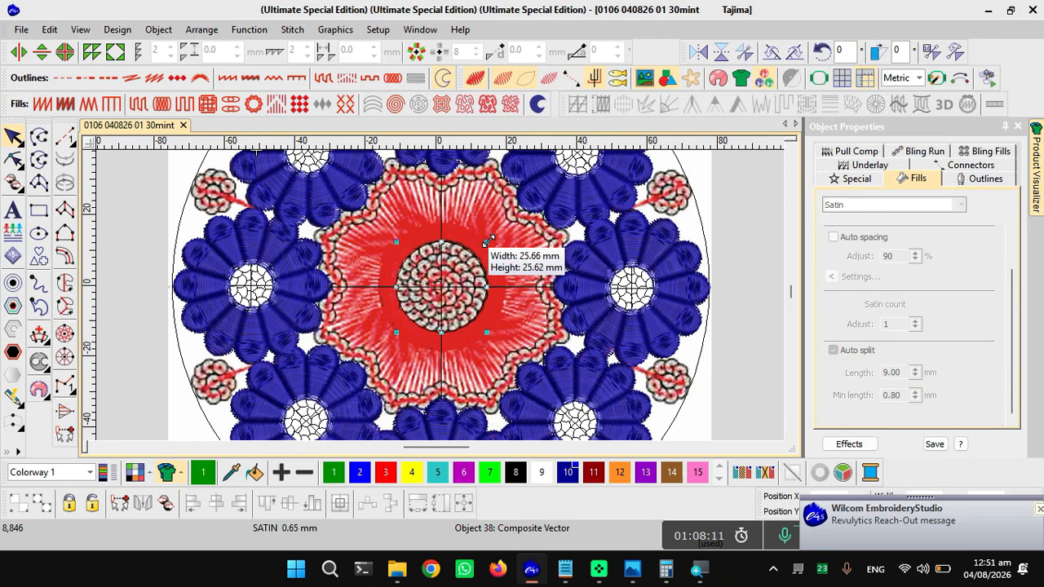
key(ctrl+d)
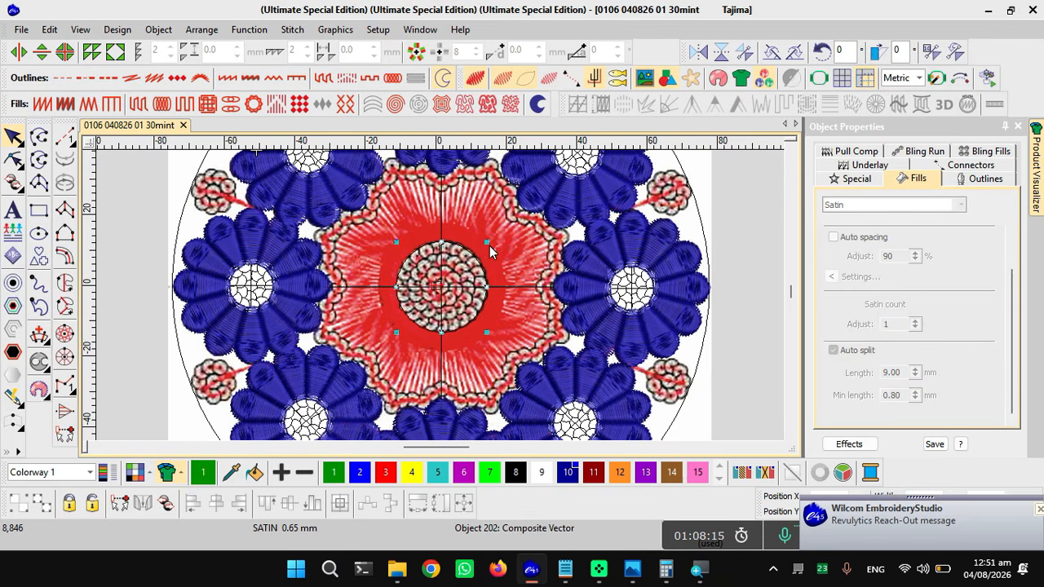
drag(486, 241, 561, 202)
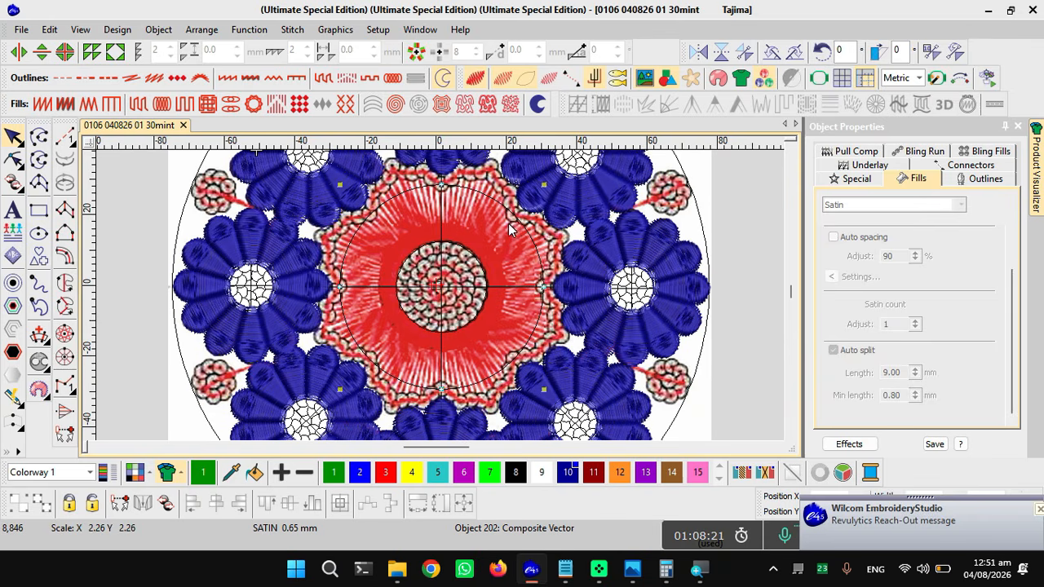
key(ctrl+d)
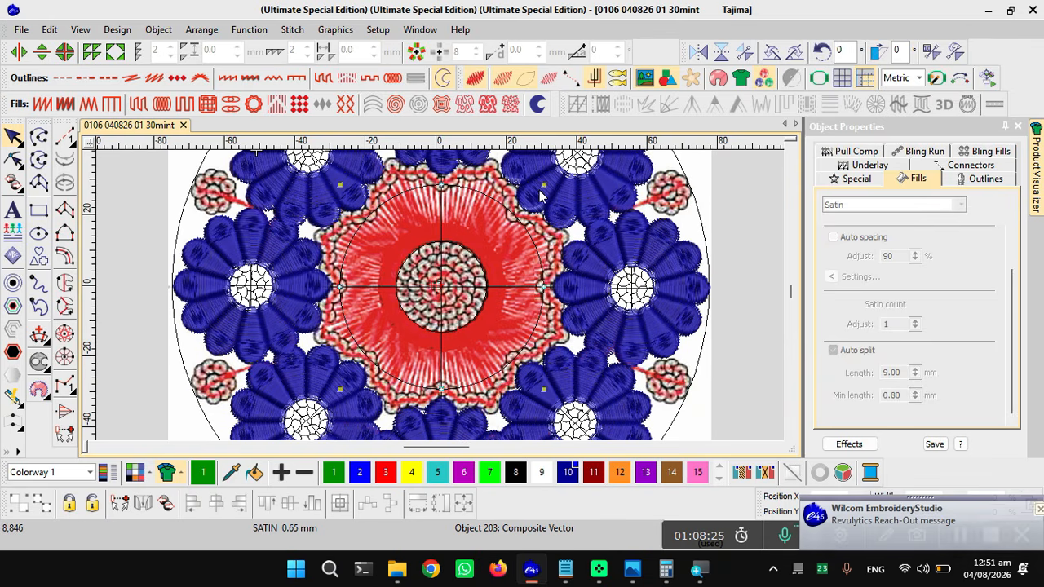
drag(544, 182, 578, 161)
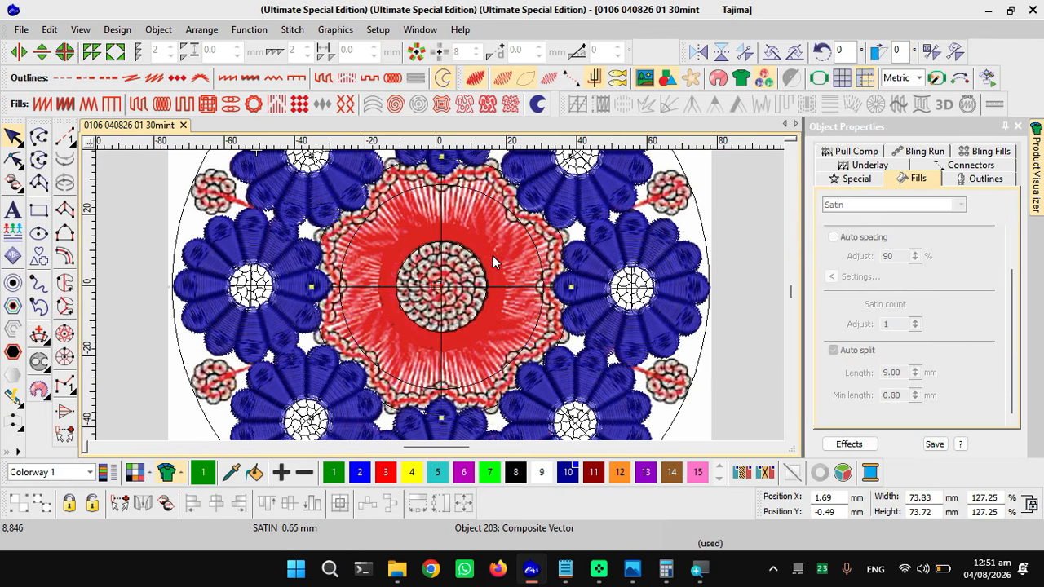
- Shrink the original bead-disc circle about its centre to about 22.3 mm, inside the outer row of beads
scroll(487, 254, up, 2)
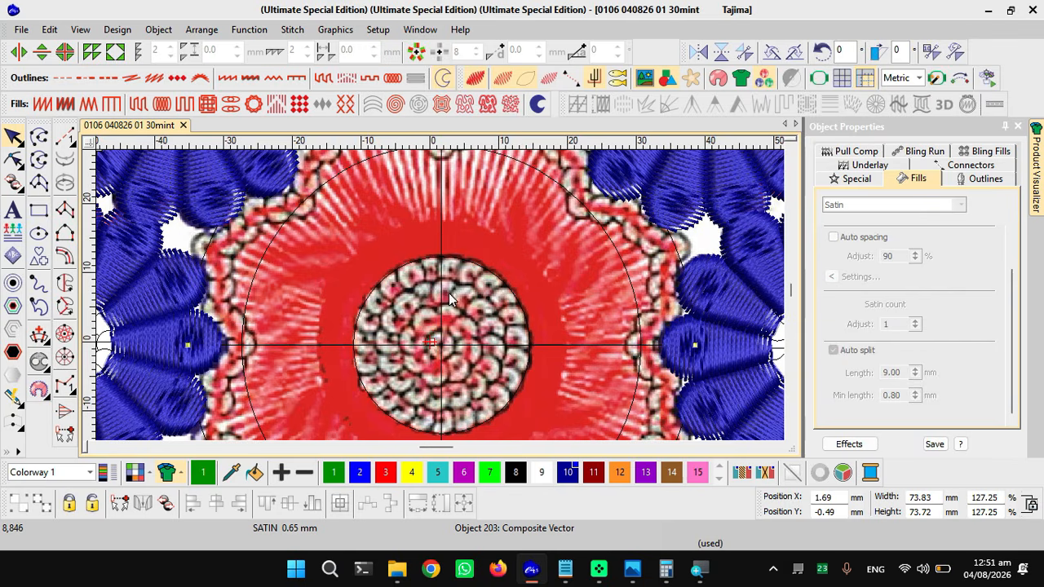
scroll(485, 269, up, 1)
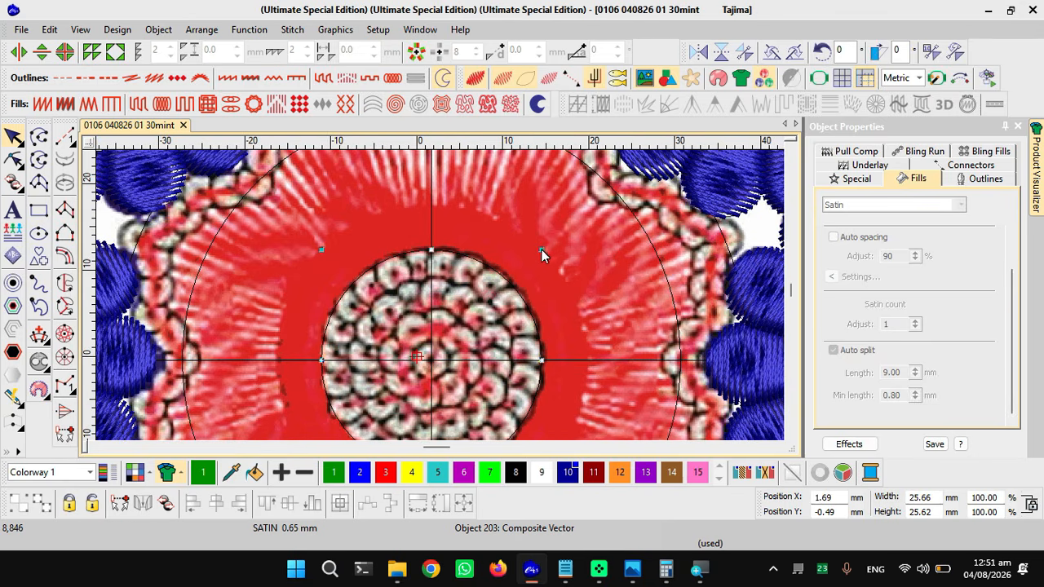
drag(543, 251, 528, 270)
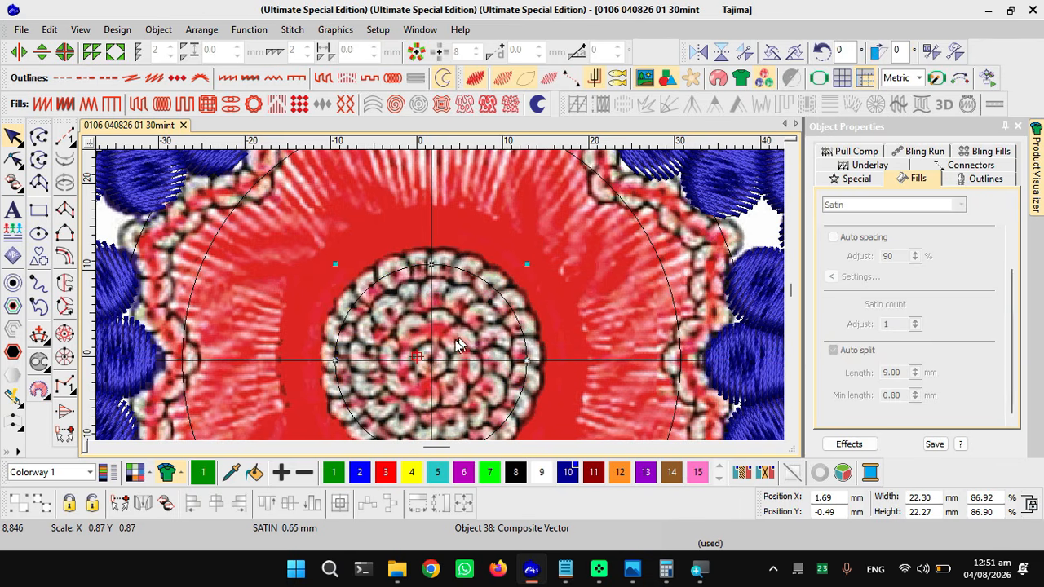
scroll(441, 303, down, 1)
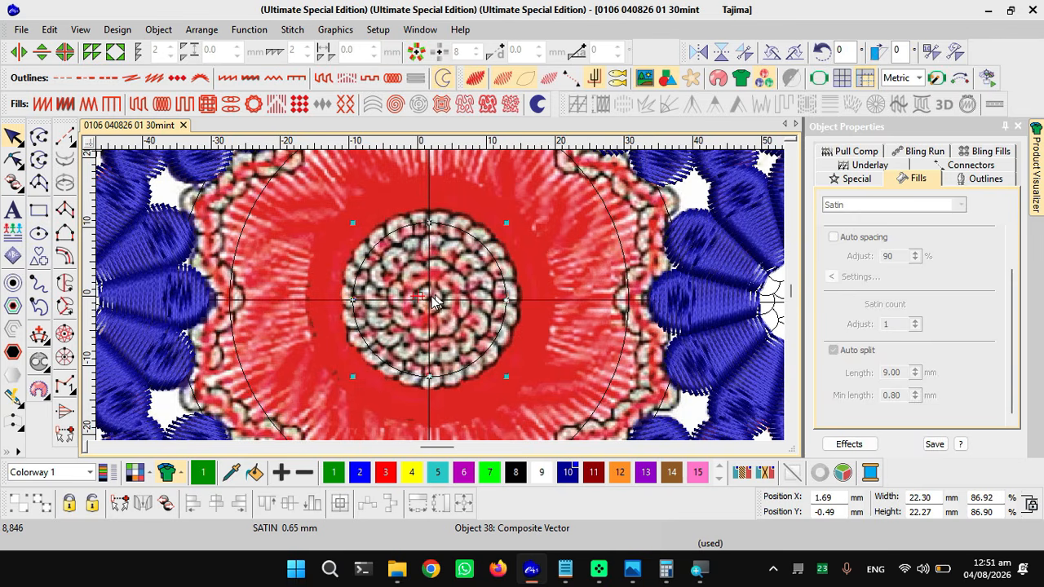
scroll(441, 235, down, 1)
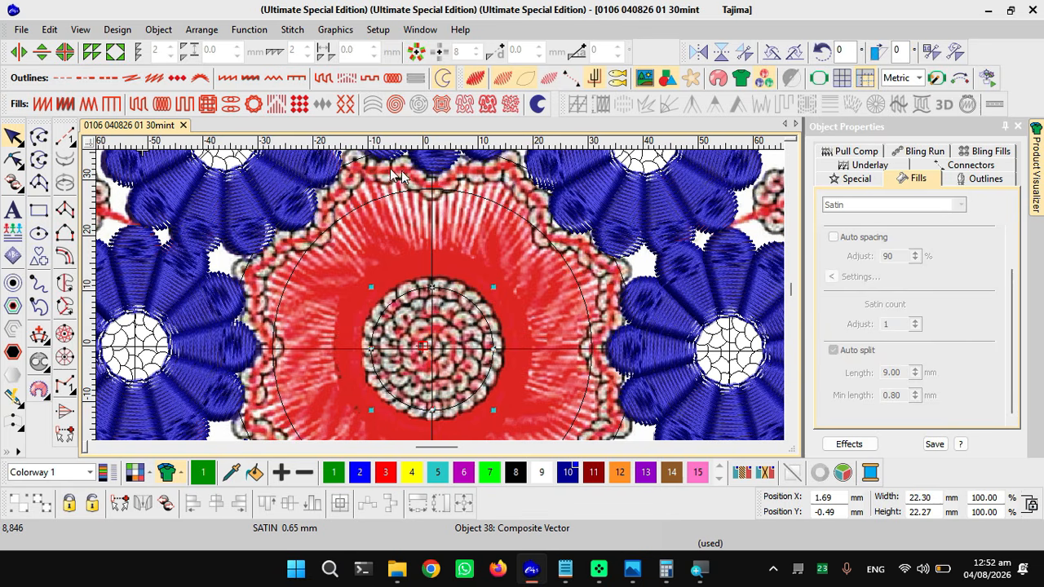
- Ungroup the central cross lines and duplicate the vertical line in place
scroll(443, 244, down, 1)
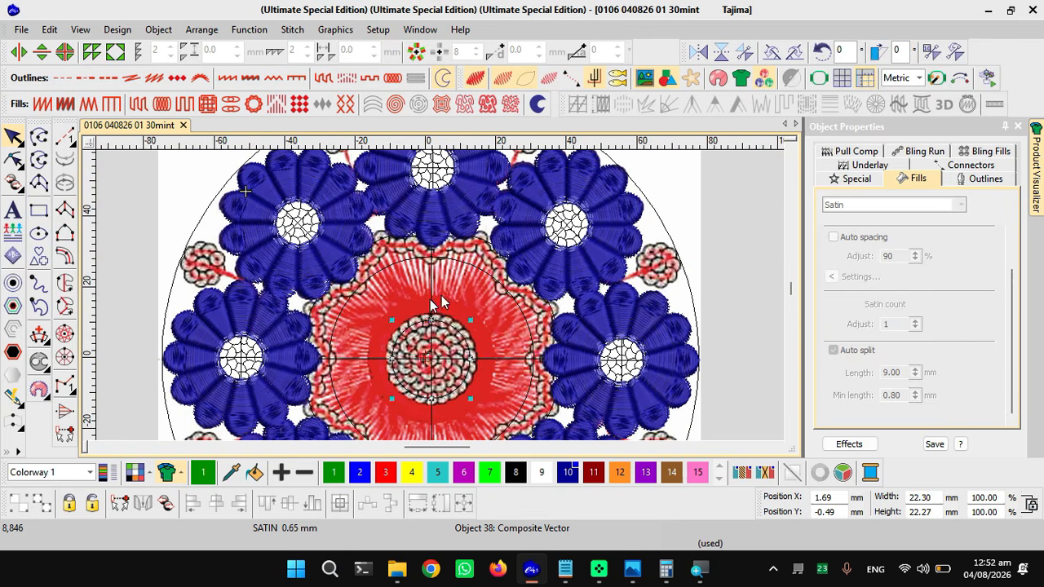
scroll(432, 298, up, 1)
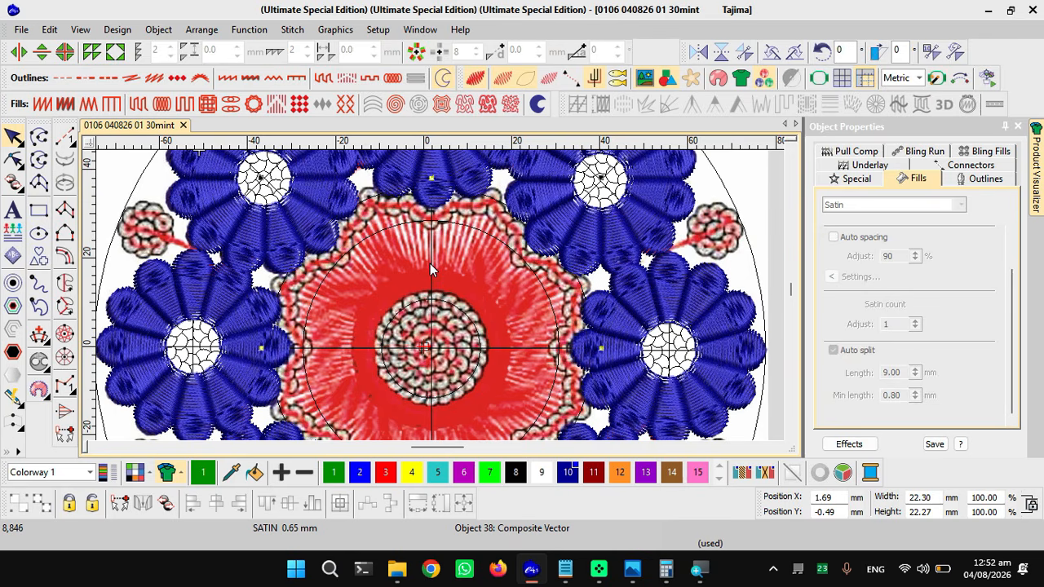
key(ctrl+u)
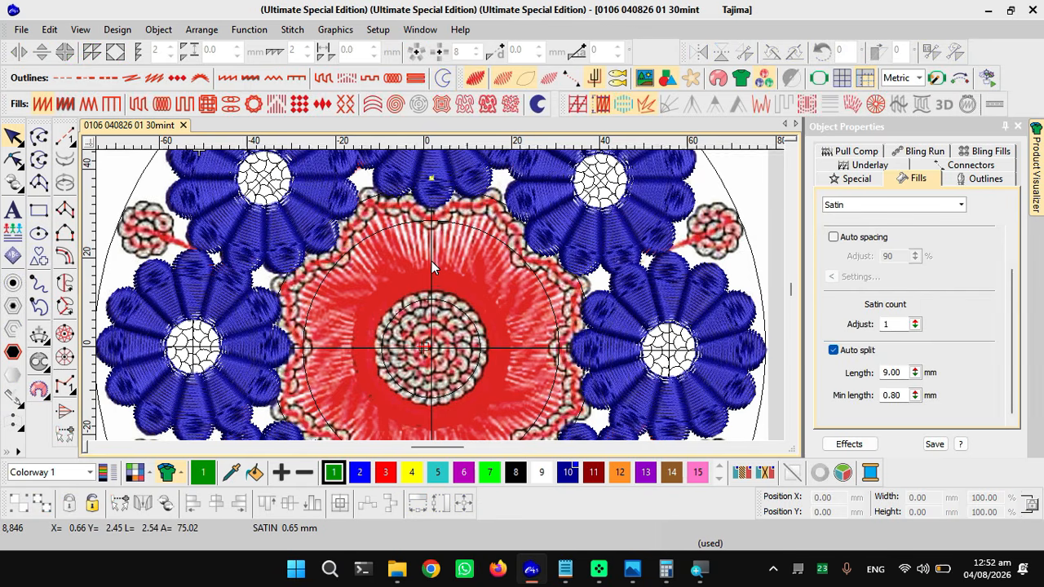
key(ctrl+d)
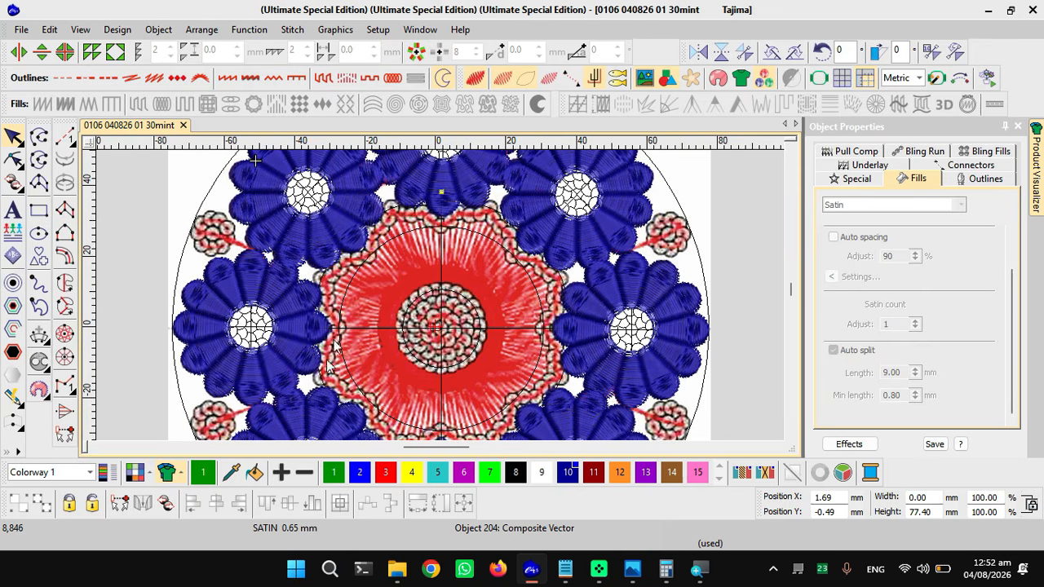
- Switch to Calculator and work out 360 ÷ 8 for the angle between the radial guide lines
click(666, 568)
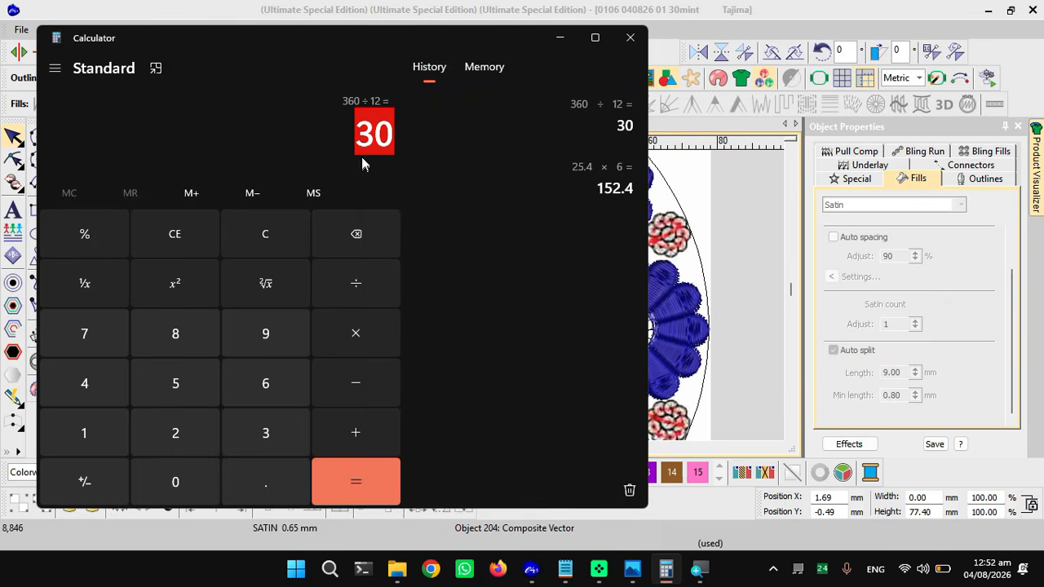
click(278, 241)
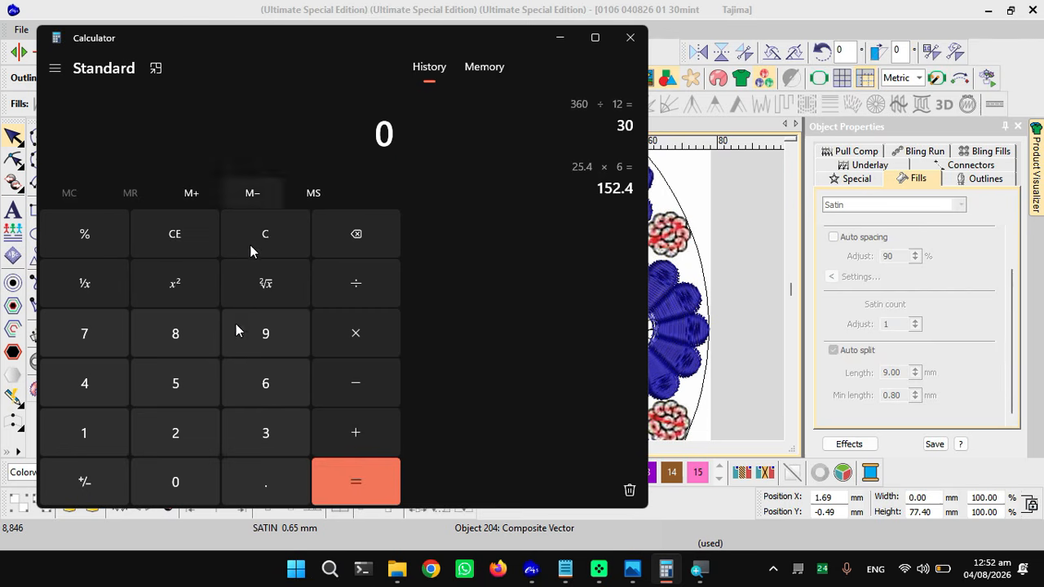
click(265, 432)
click(265, 383)
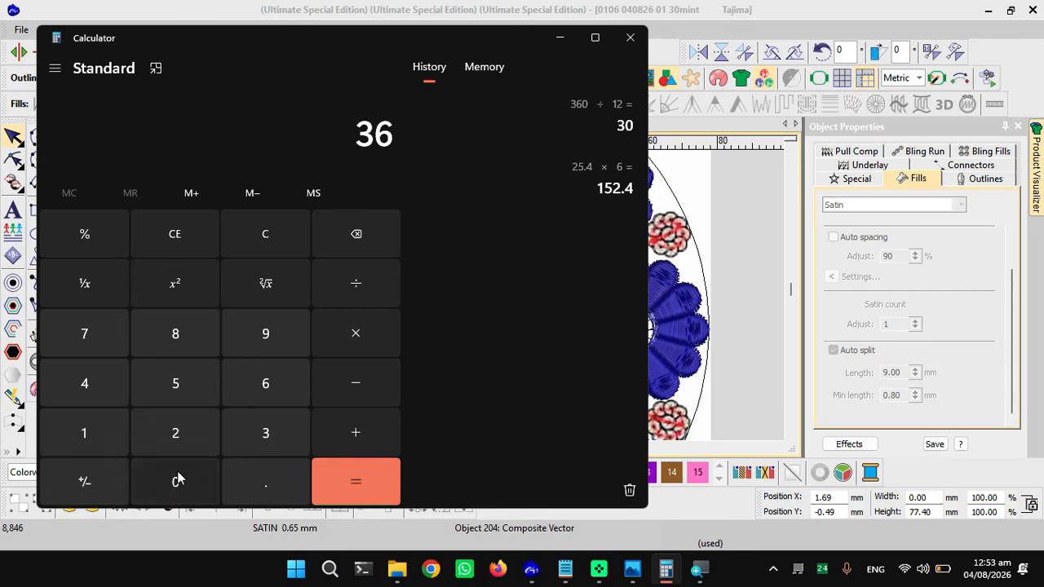
click(175, 481)
click(363, 289)
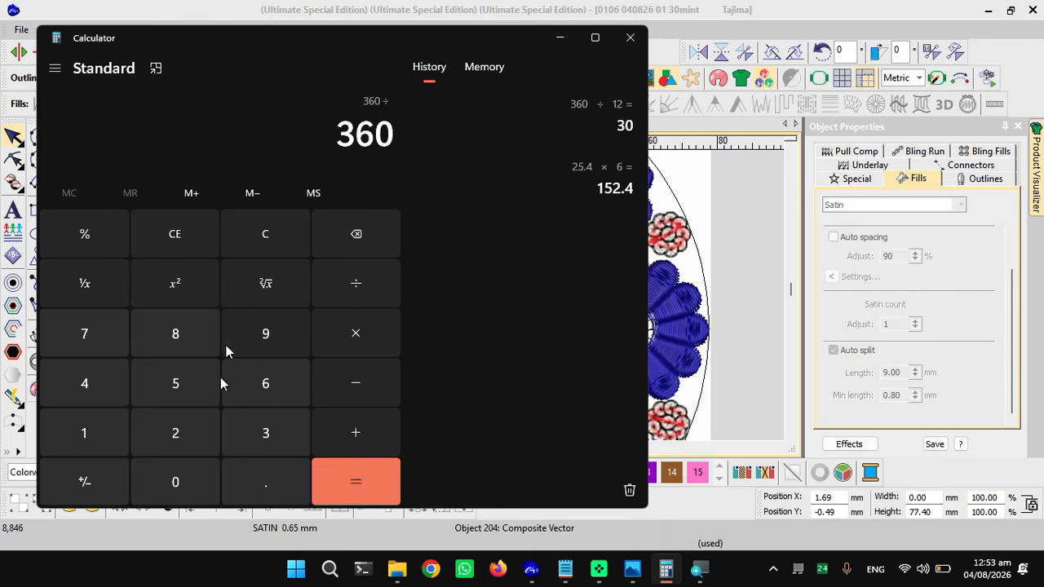
click(173, 346)
click(365, 494)
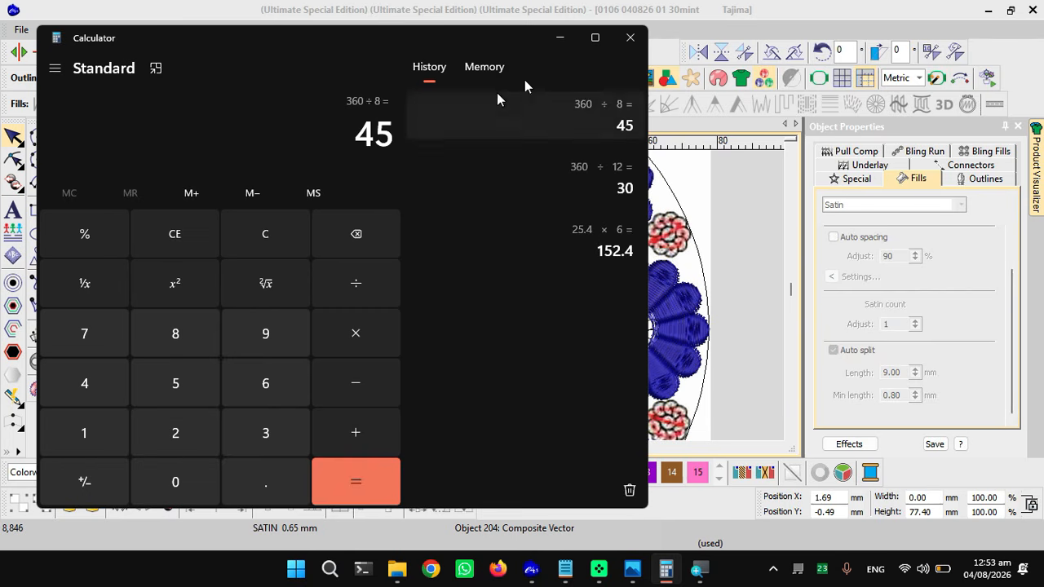
click(560, 38)
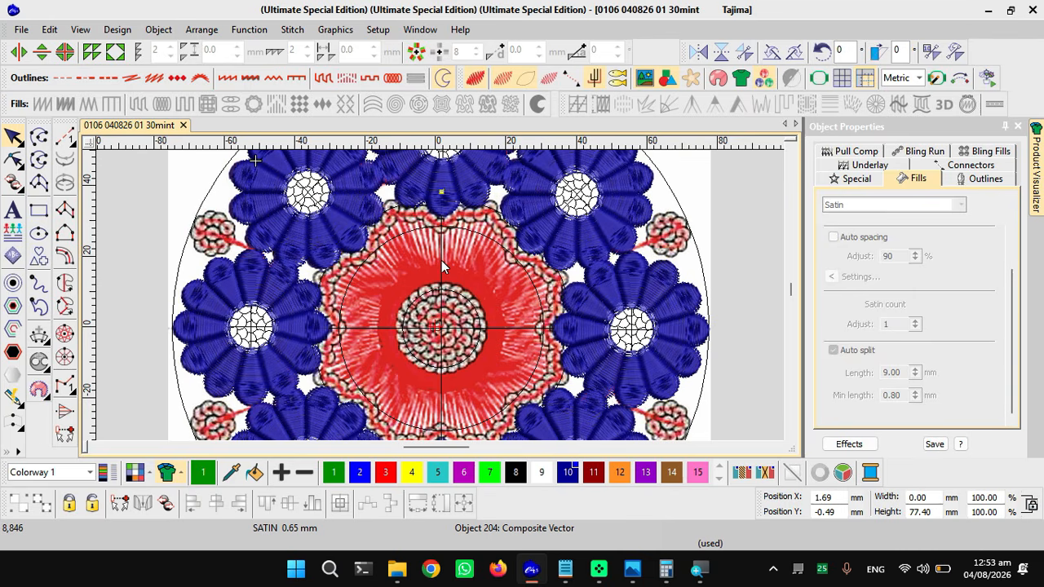
- Duplicate the central vertical guide line, rotate the copy 45° and mirror it horizontally
key(ctrl+d)
text(5)
key(Return)
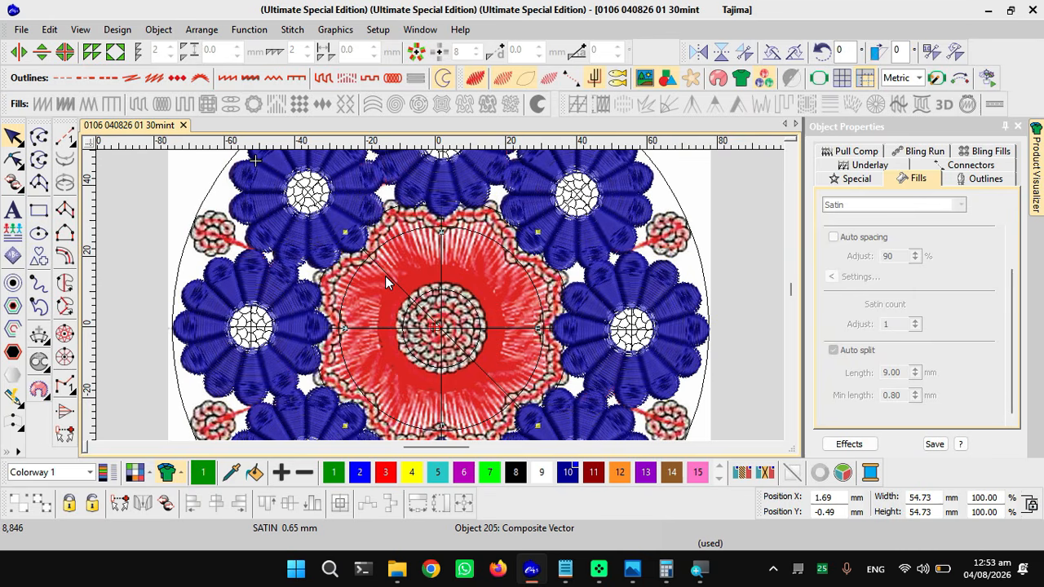
click(699, 51)
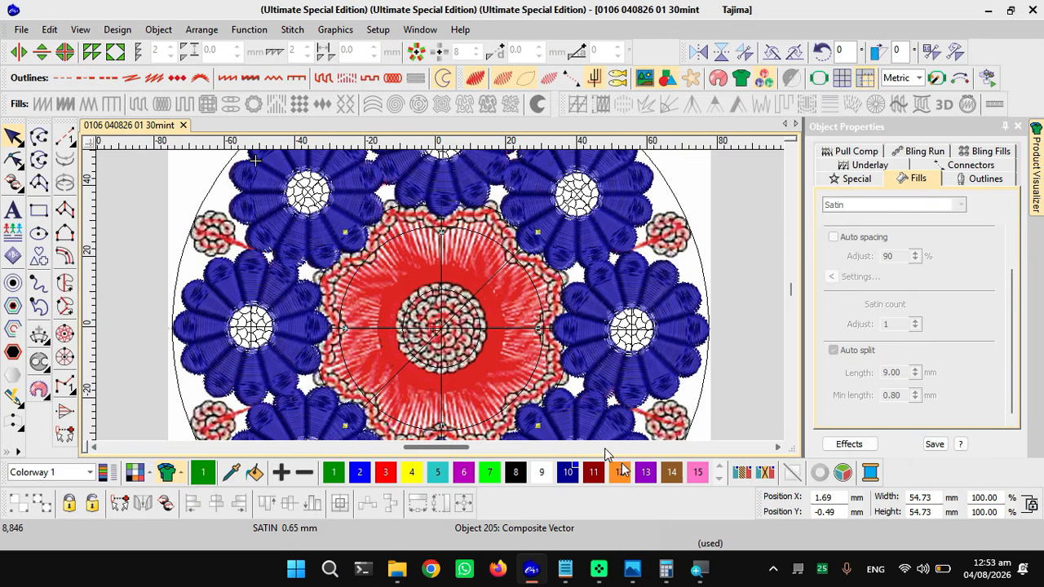
- Switch to Calculator and work out 45 ÷ 2 for the half-angle between the guide lines
click(676, 578)
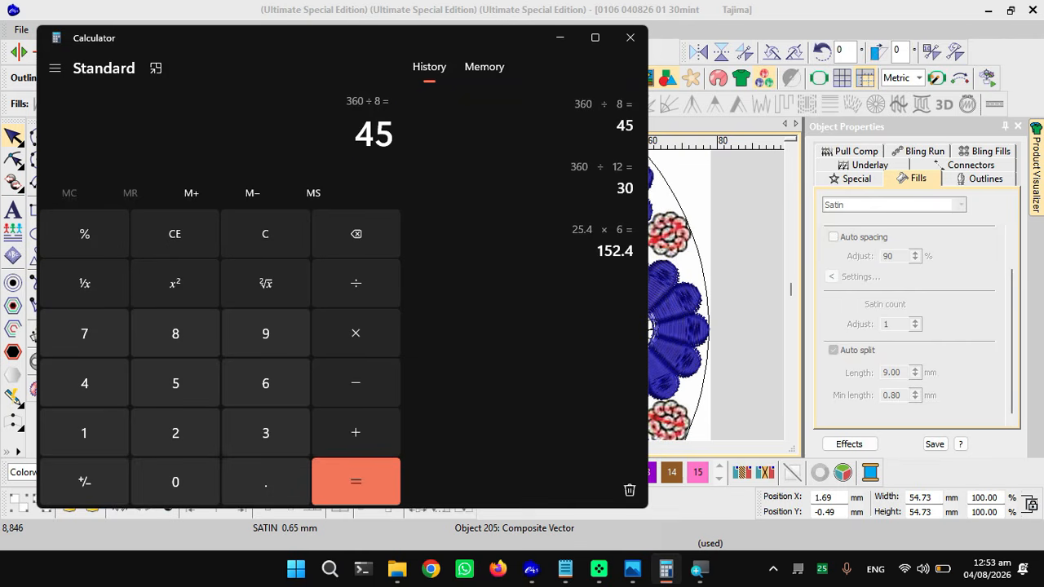
drag(358, 130, 408, 144)
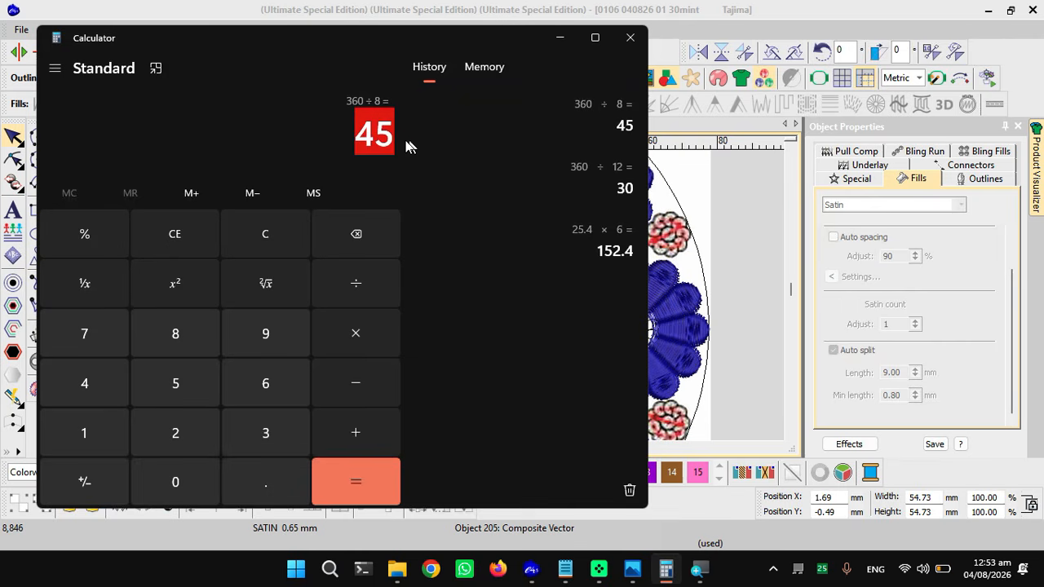
click(362, 292)
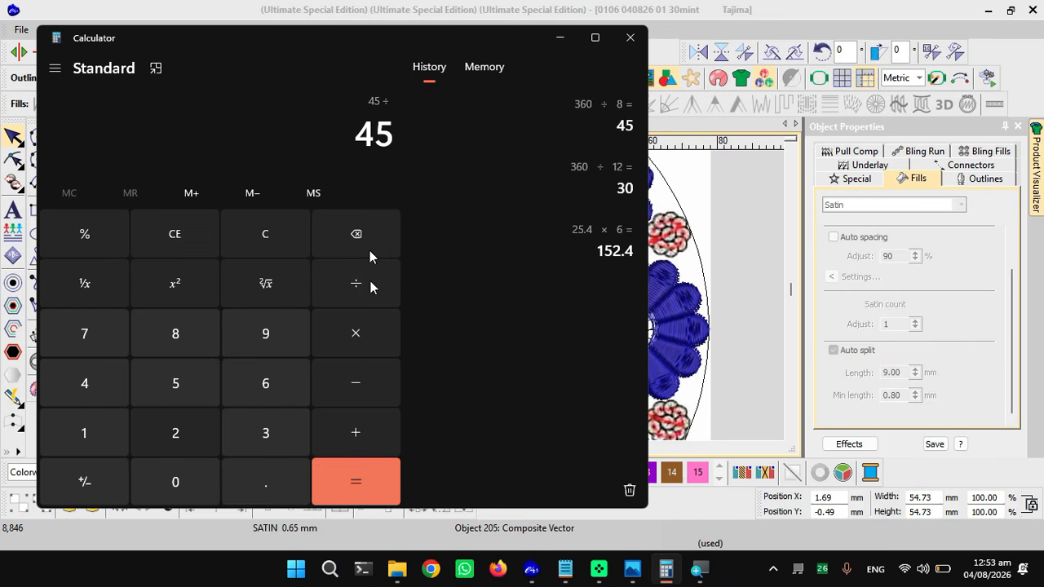
click(353, 484)
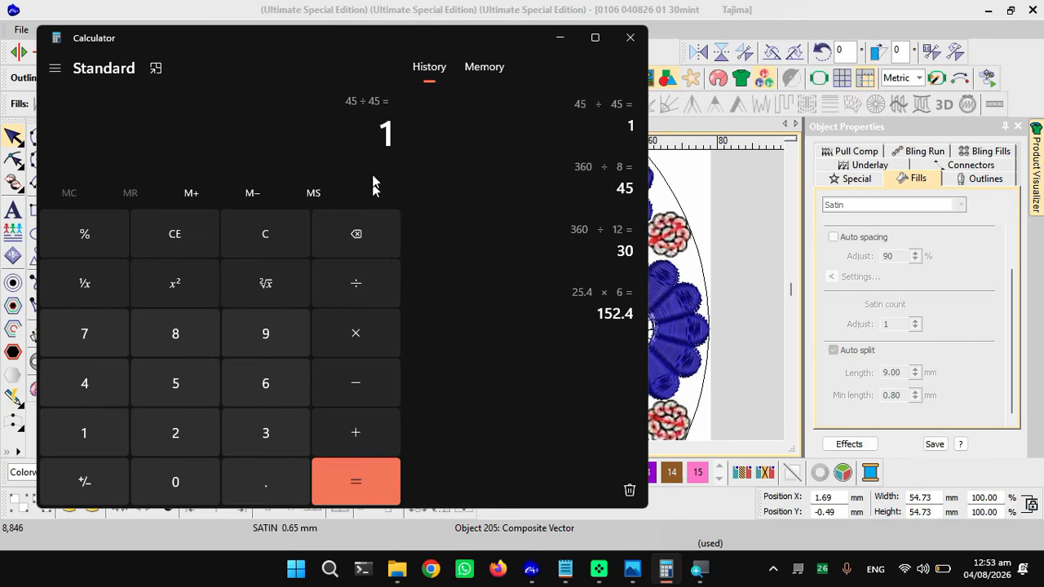
click(287, 249)
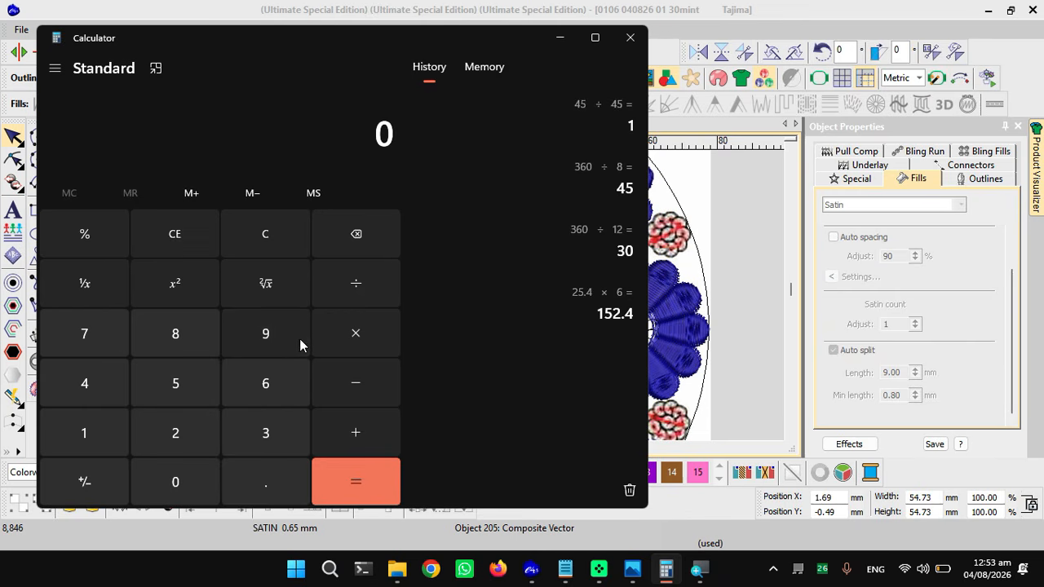
click(114, 387)
click(184, 383)
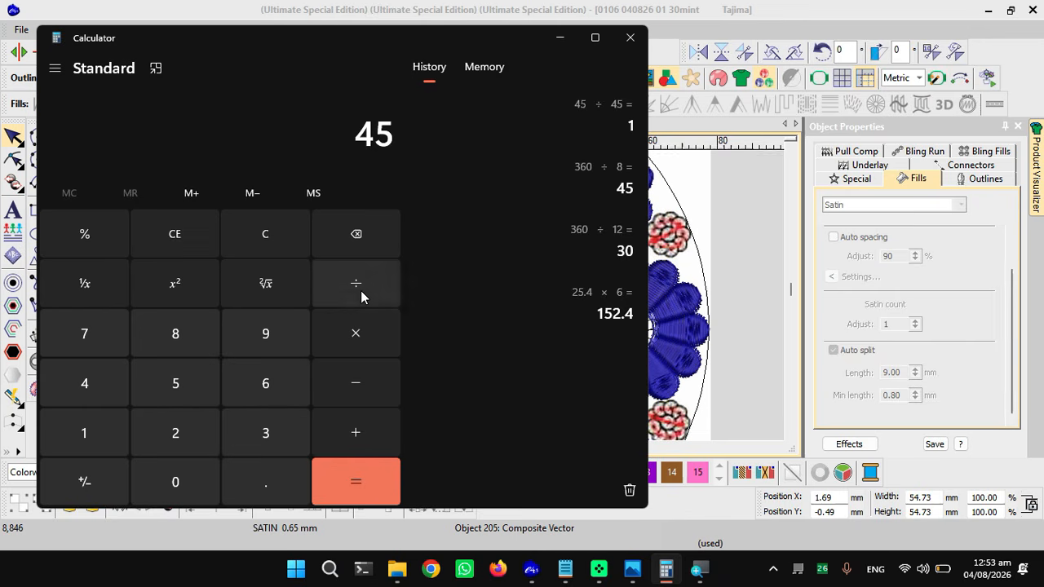
click(361, 296)
click(181, 445)
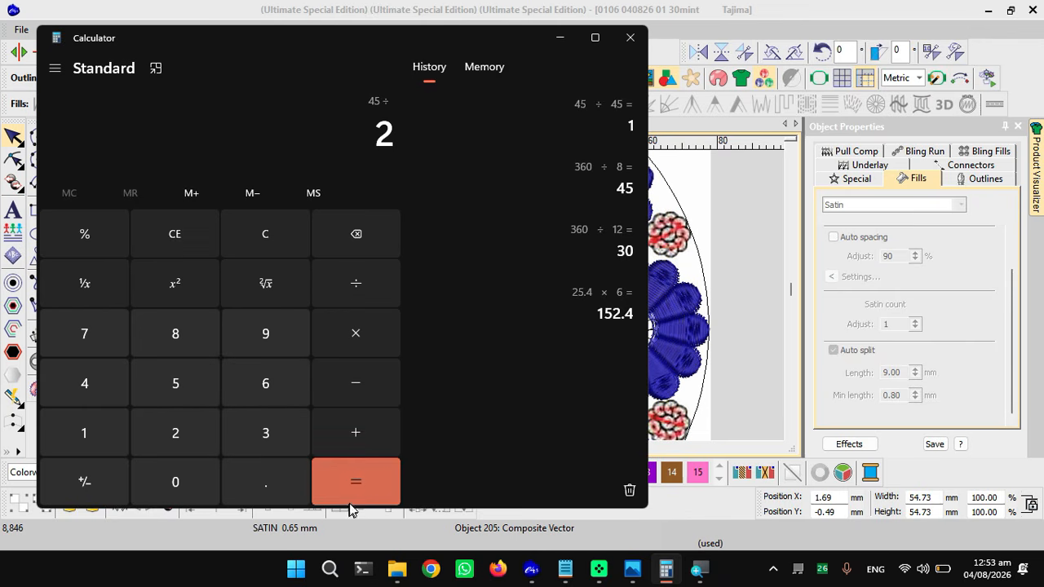
click(352, 489)
double_click(346, 141)
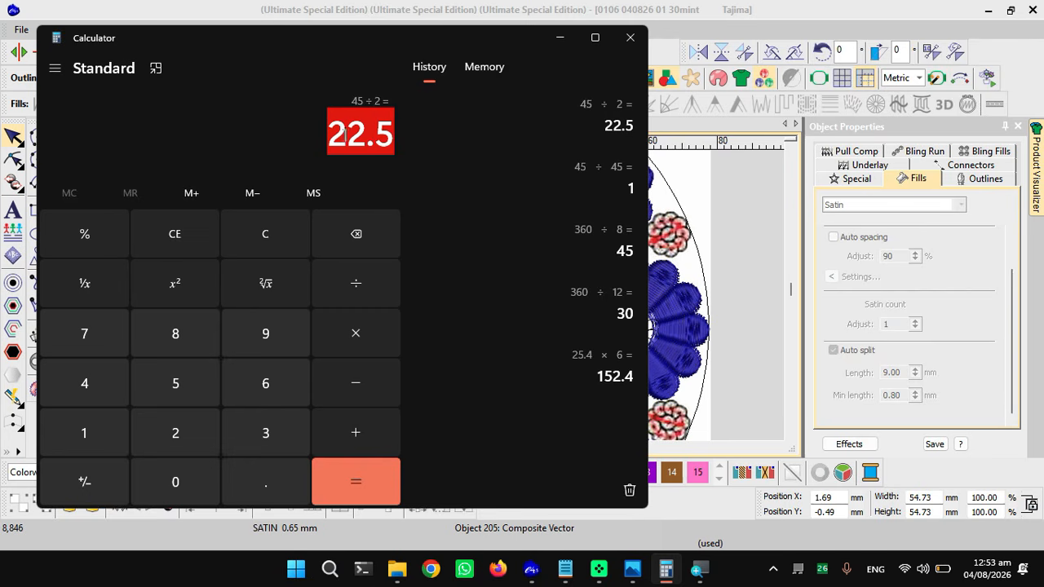
click(559, 37)
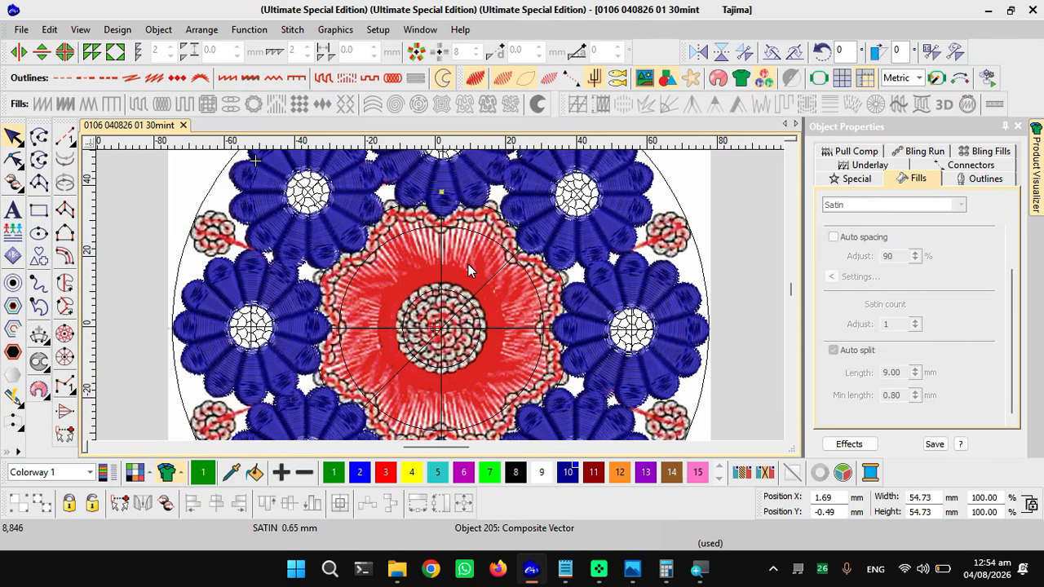
- Duplicate the central vertical guide line again, rotate the copy 22.5° and mirror it horizontally
key(ctrl+d)
text(22)
text(5)
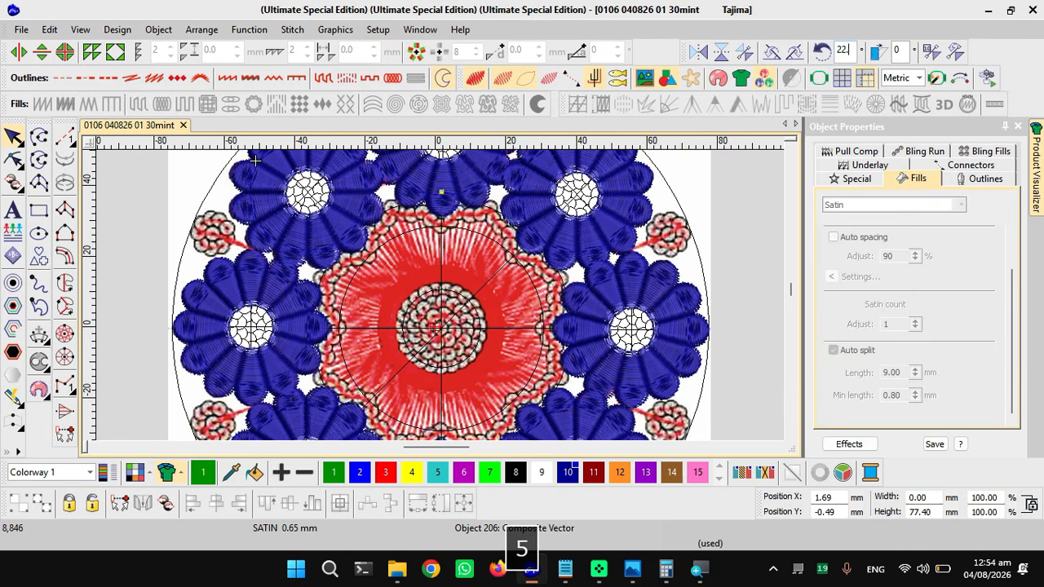
key(Return)
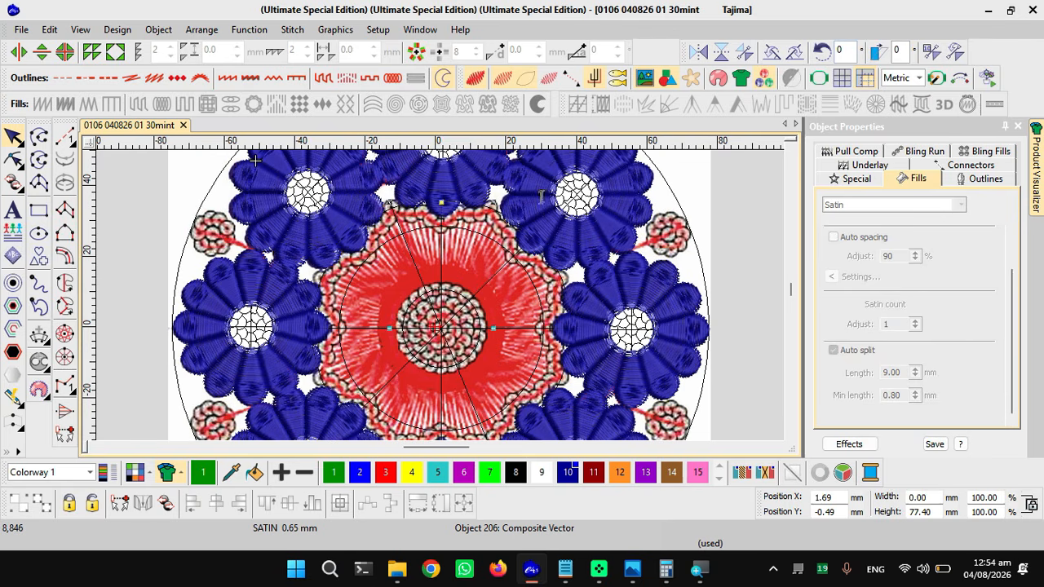
click(697, 54)
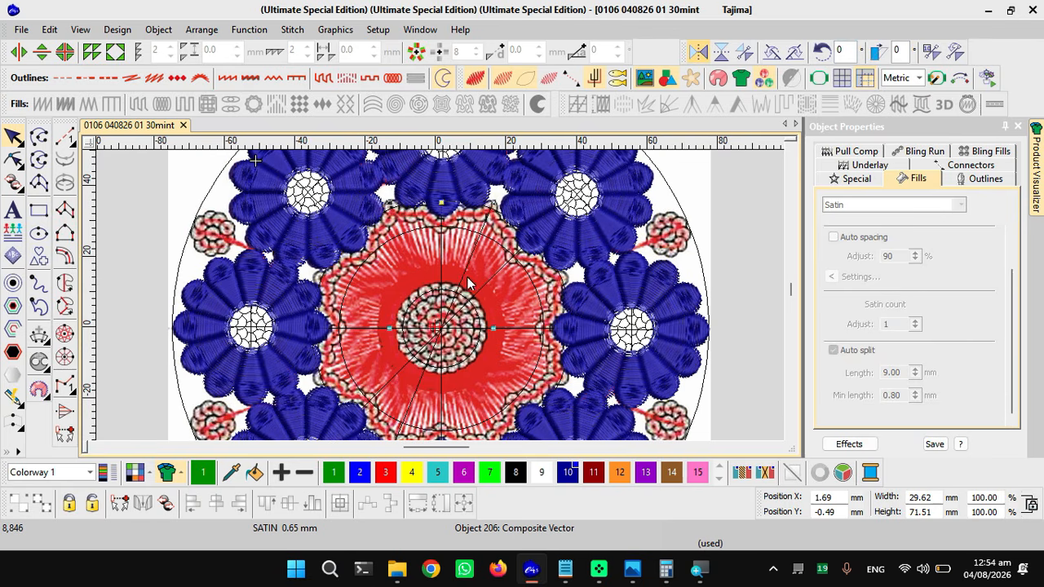
- Start a closed satin shape with a straight side along the vertical guide, from the bead-disc circle up to the middle circle
scroll(441, 298, up, 2)
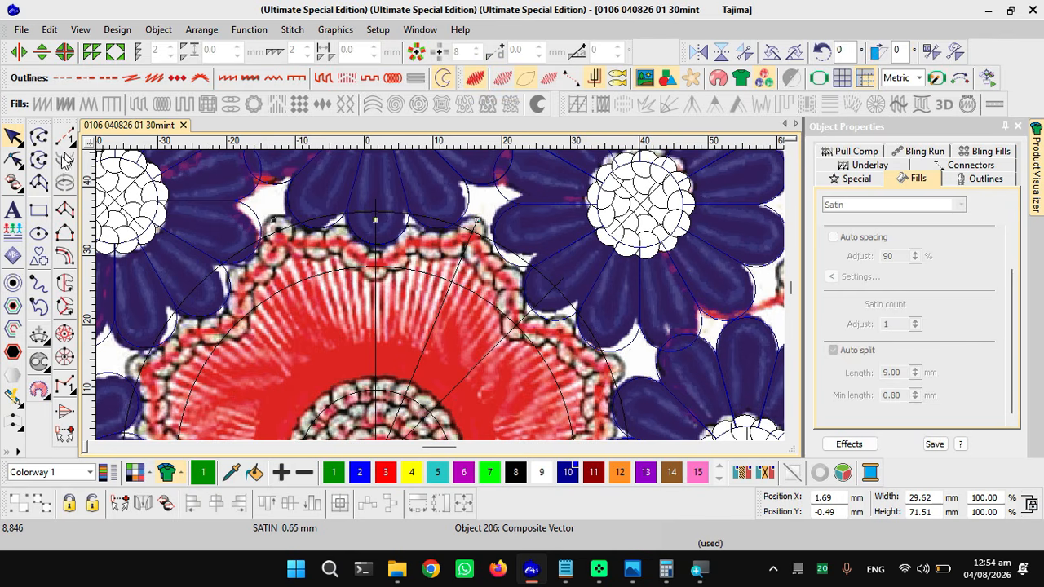
click(38, 159)
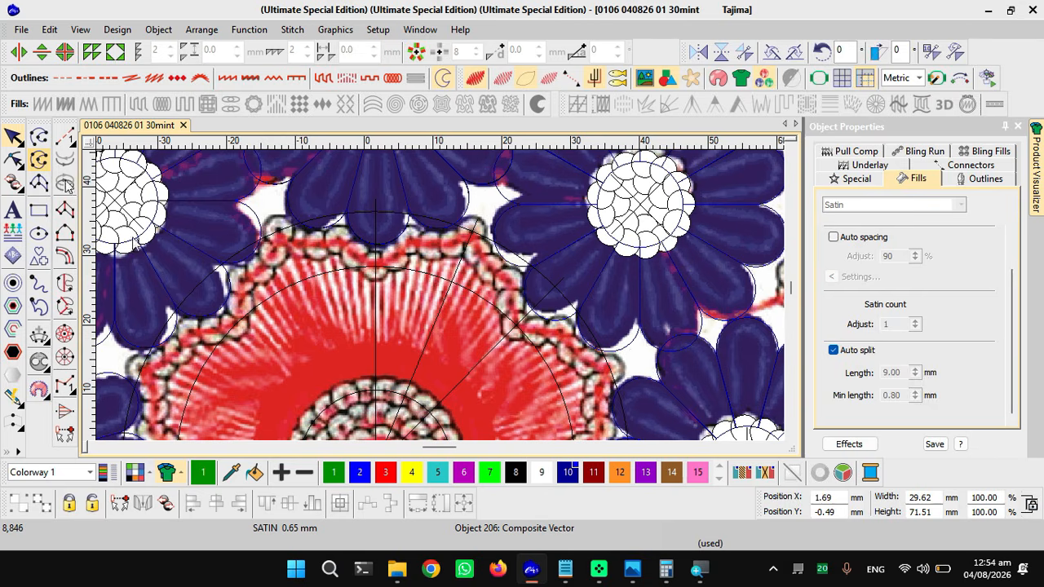
scroll(408, 383, up, 2)
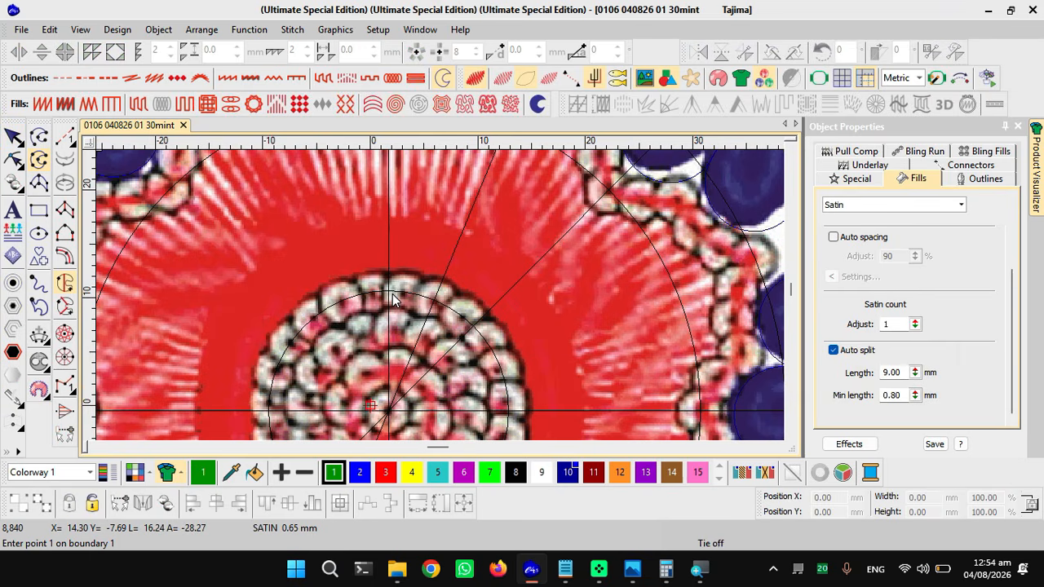
scroll(440, 300, up, 1)
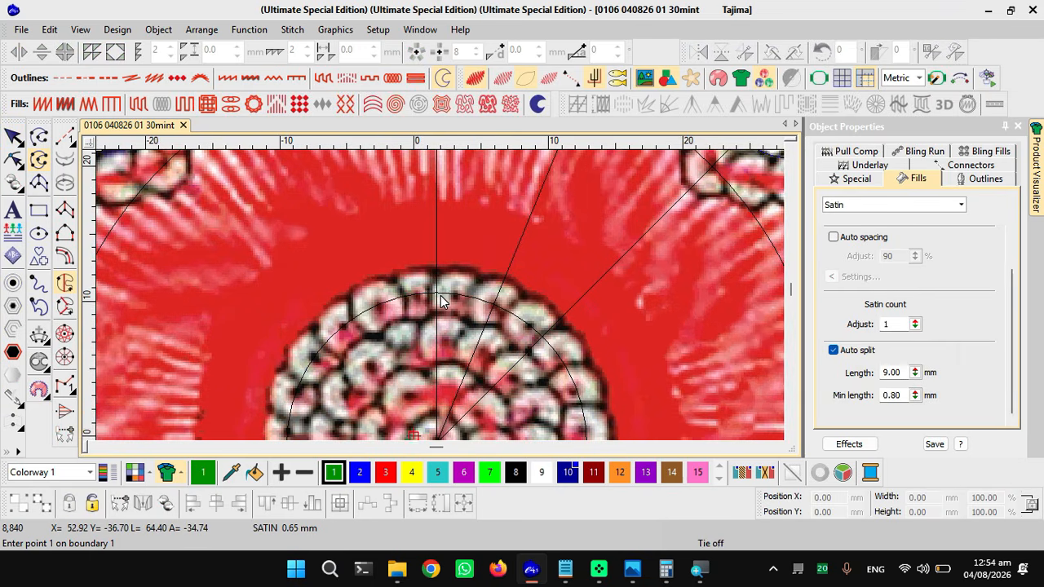
scroll(440, 300, up, 2)
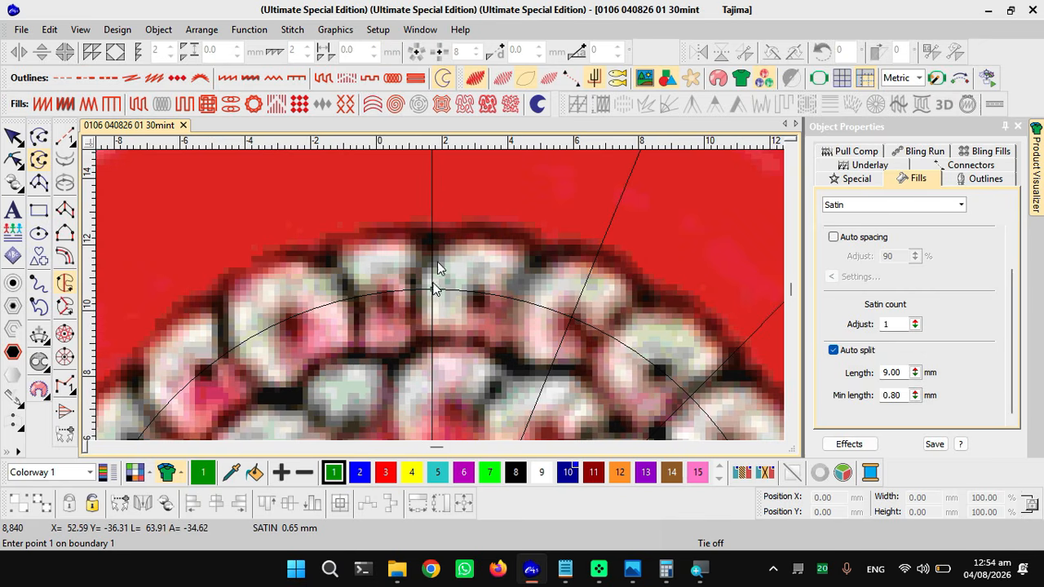
scroll(440, 295, down, 3)
click(432, 201)
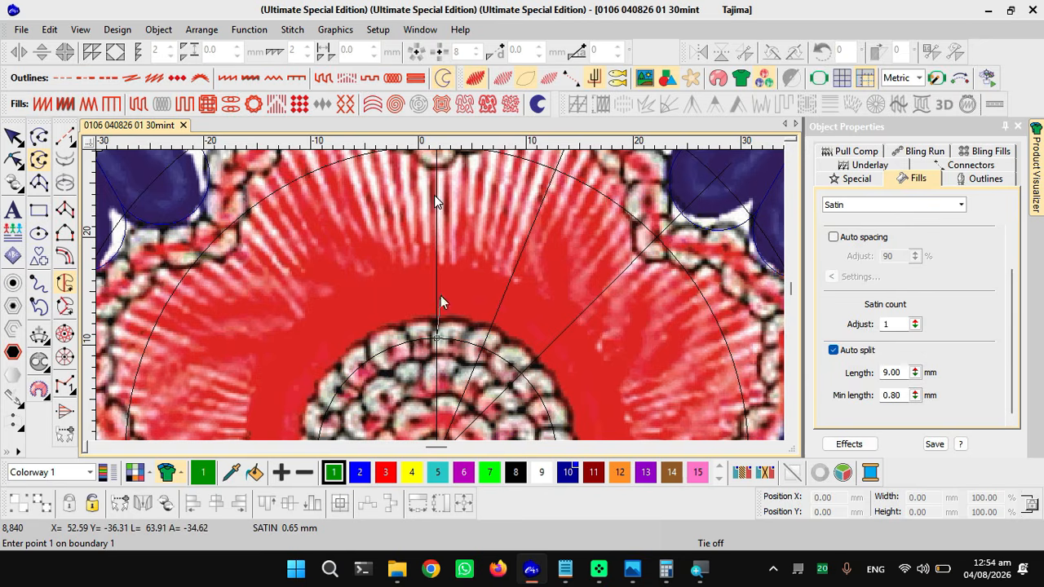
scroll(434, 196, down, 1)
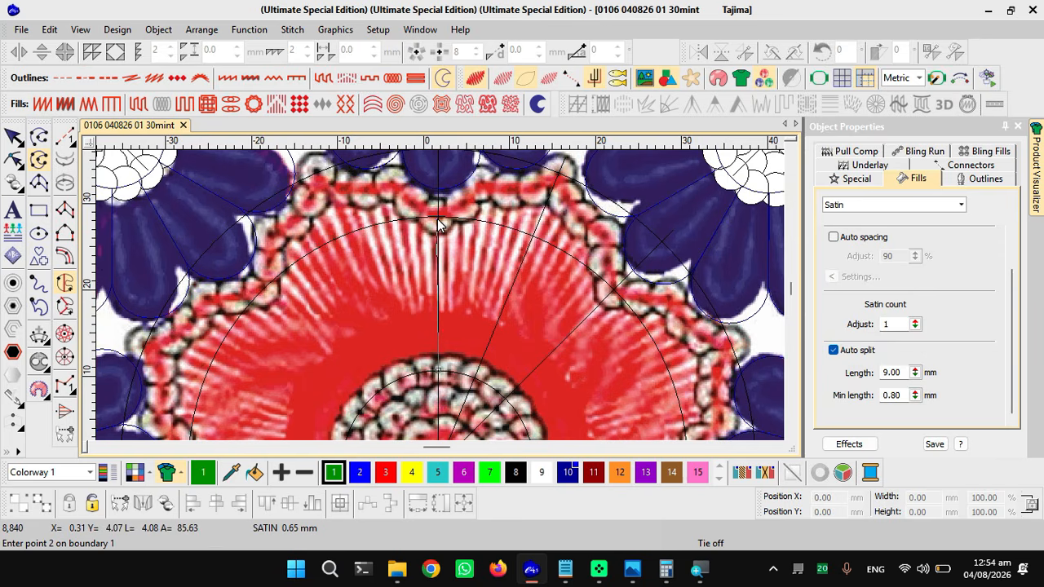
scroll(442, 291, up, 1)
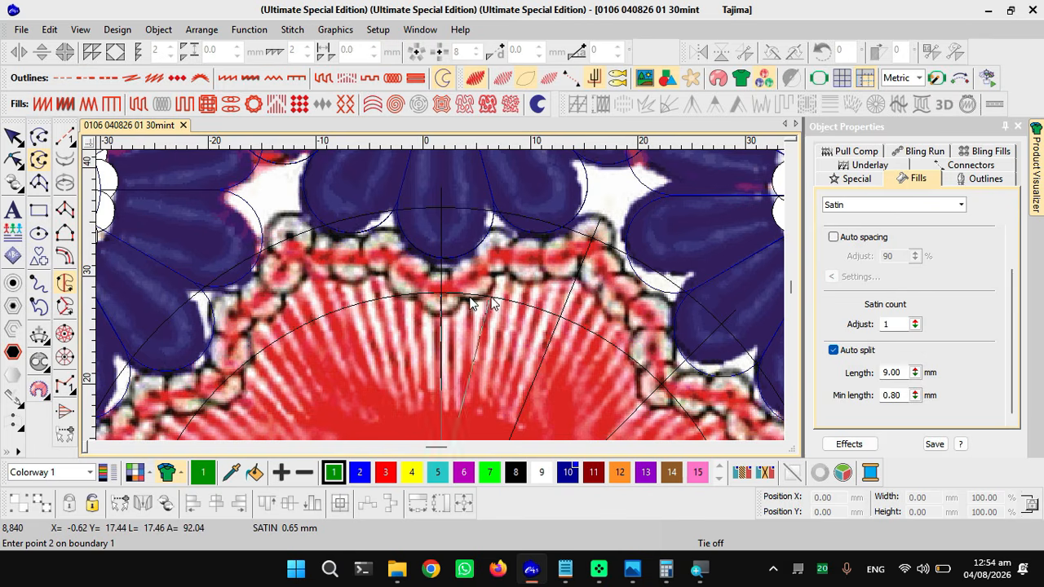
scroll(471, 303, up, 2)
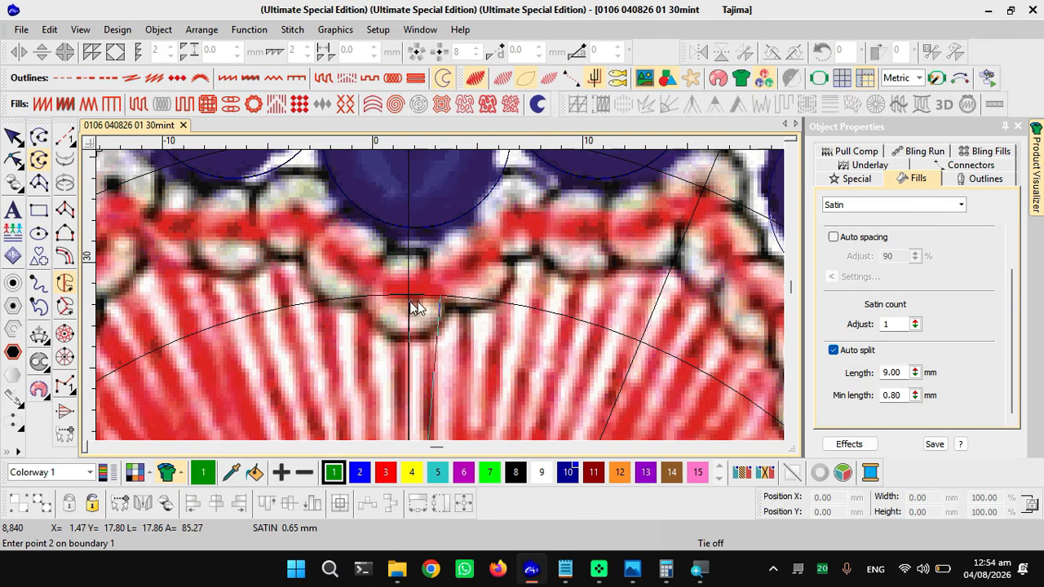
click(409, 295)
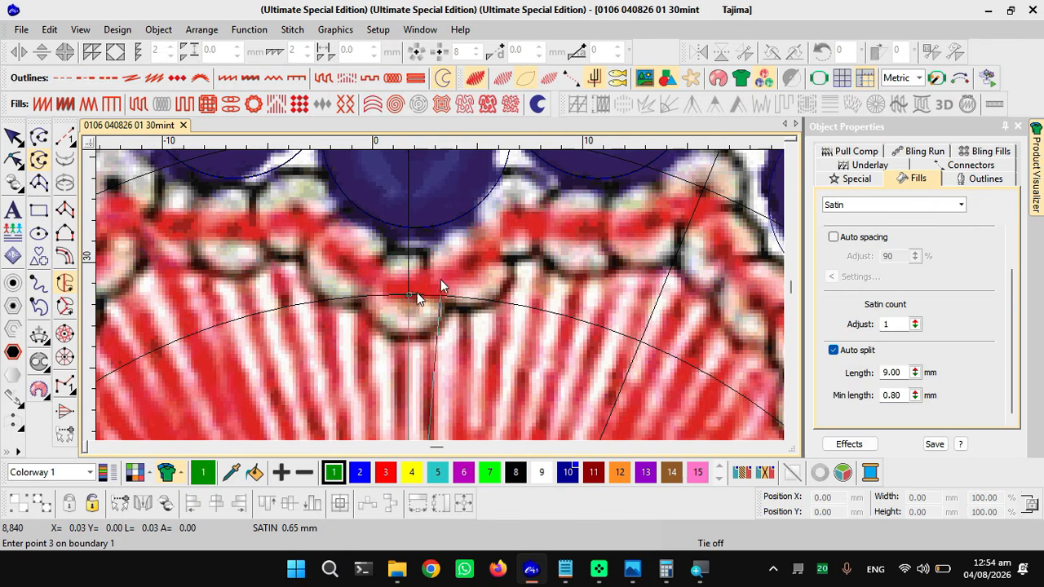
- Continue the satin outline along the red cord's four scallops, from the vertical guide past the 22.5° guide to the 45° guide
scroll(445, 290, down, 1)
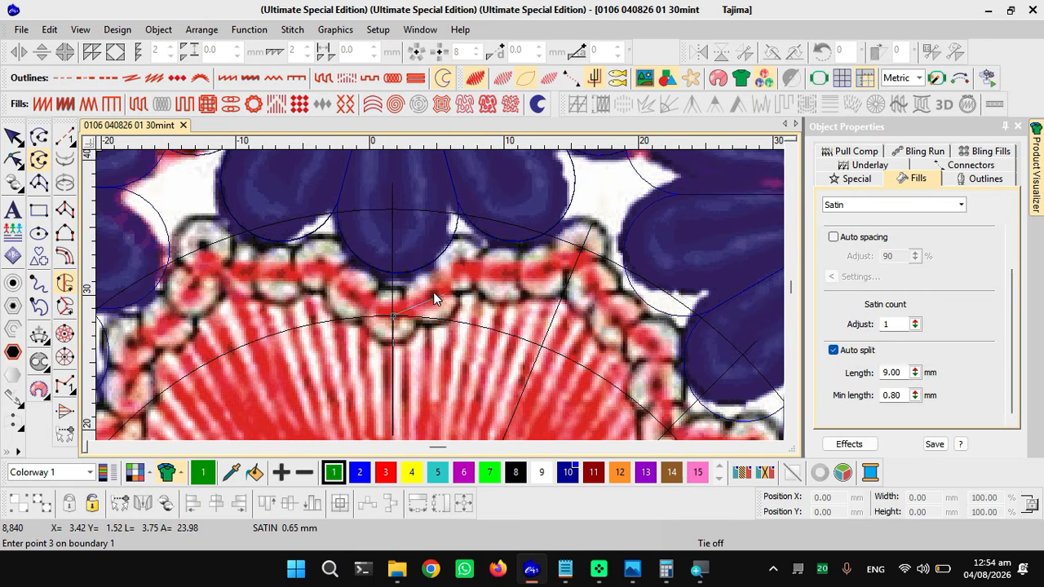
click(429, 294)
click(461, 265)
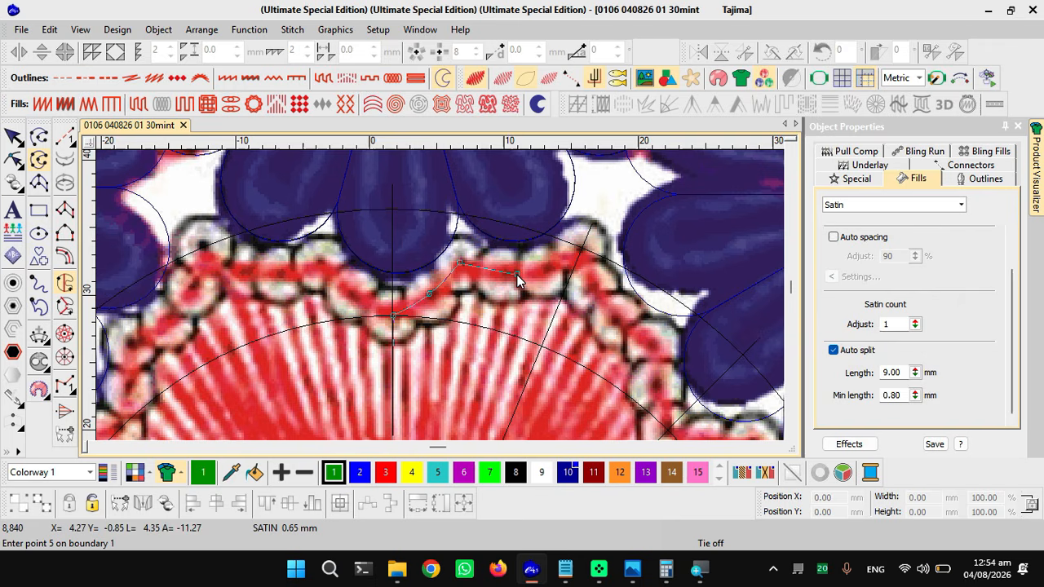
click(517, 275)
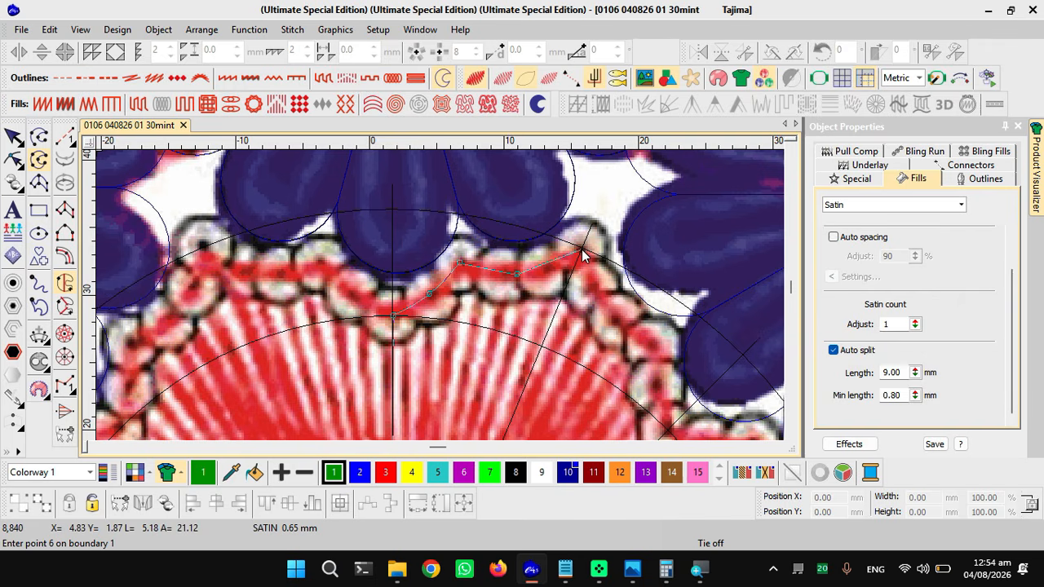
click(581, 250)
click(610, 315)
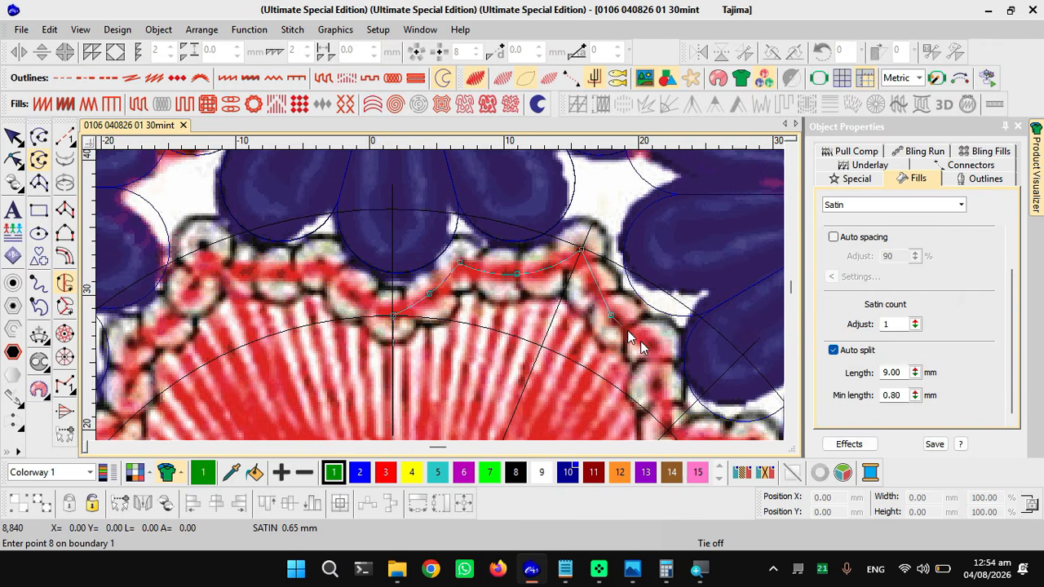
click(654, 346)
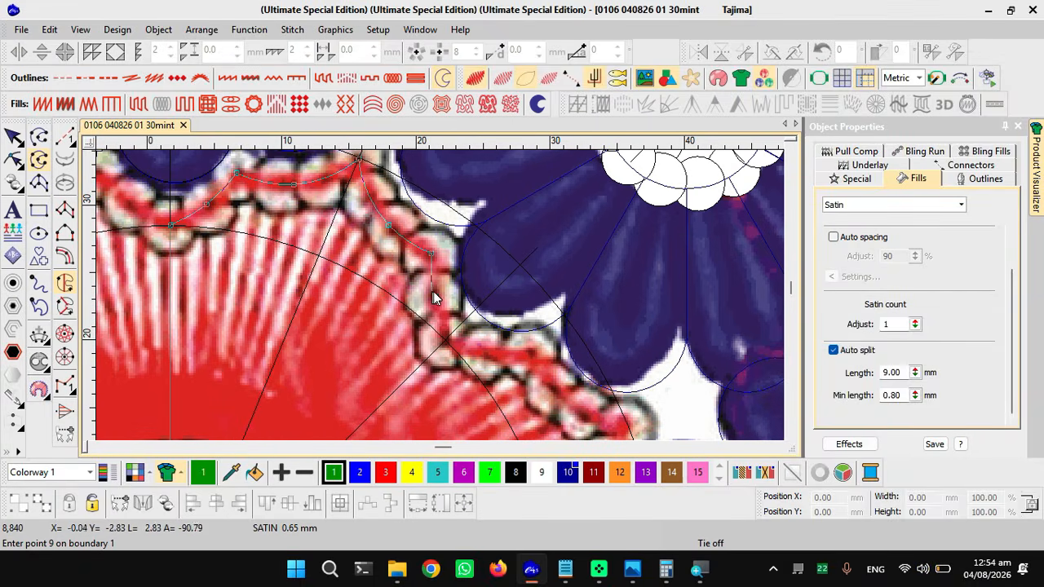
click(435, 293)
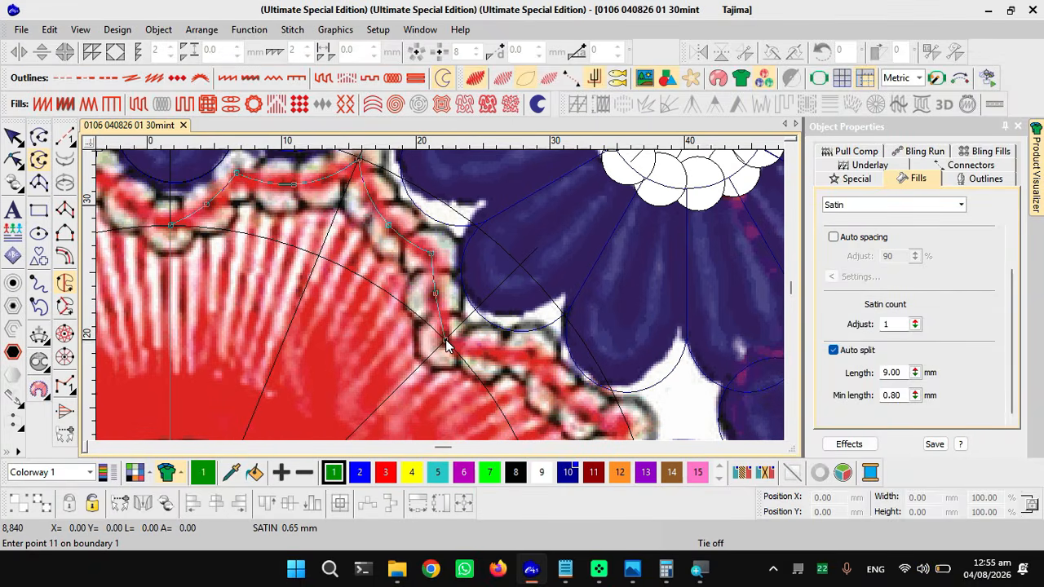
click(447, 343)
- Run the outline straight down the 45° guide to the bead-disc circle and close it with an arc back to the vertical guide
scroll(384, 342, down, 1)
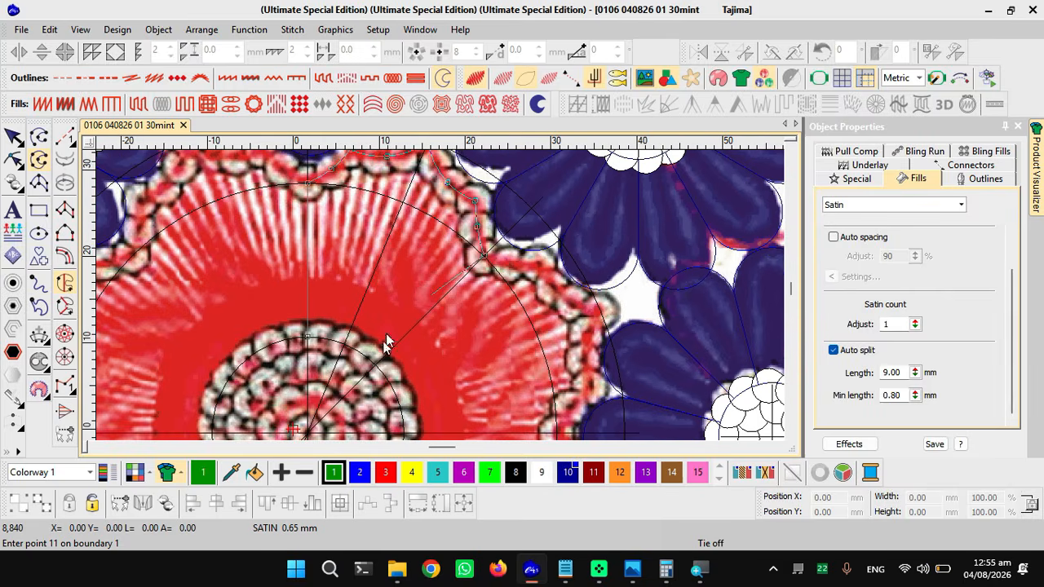
scroll(445, 298, up, 2)
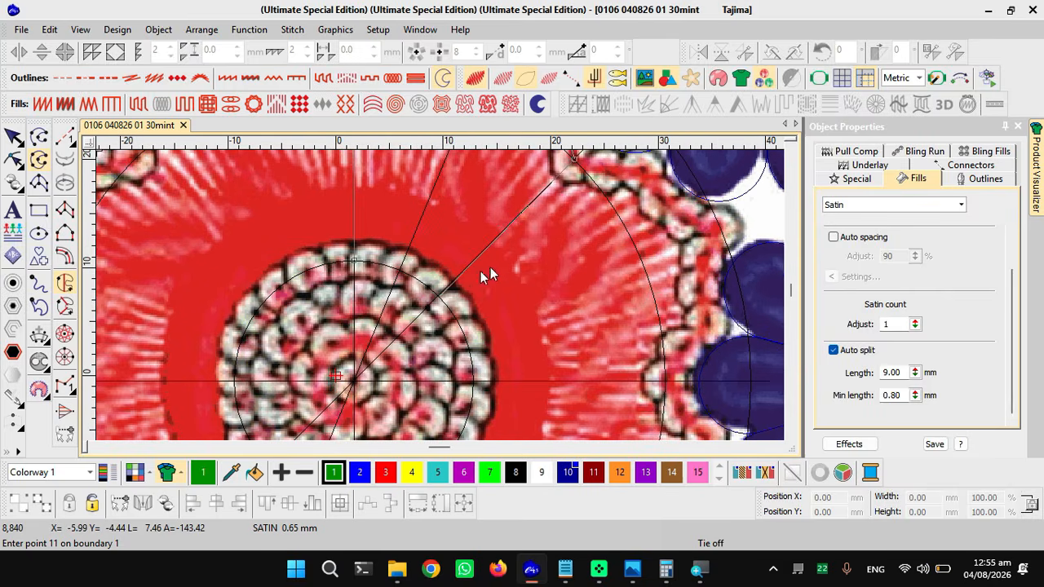
scroll(440, 300, up, 1)
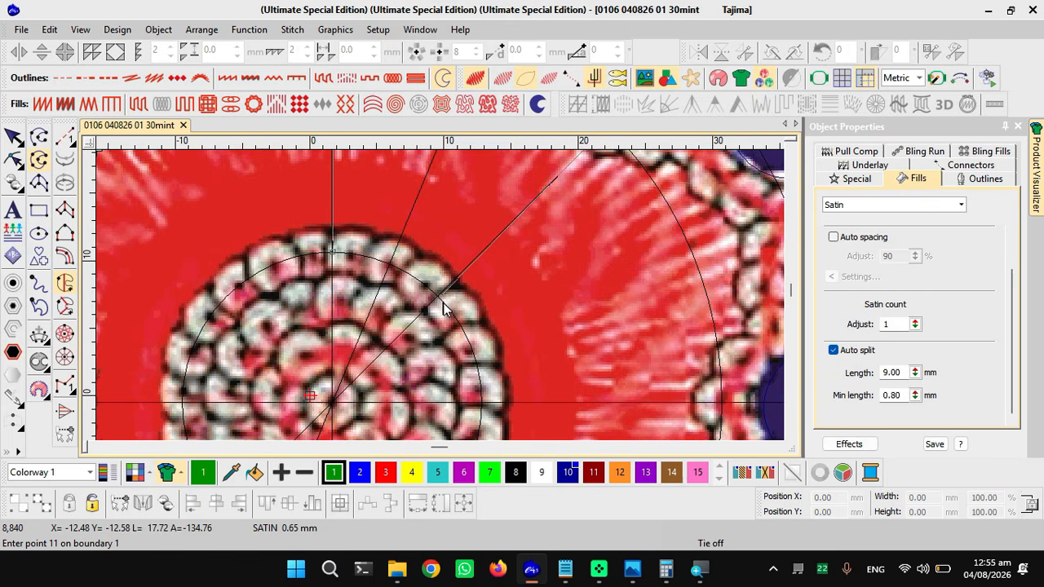
click(438, 296)
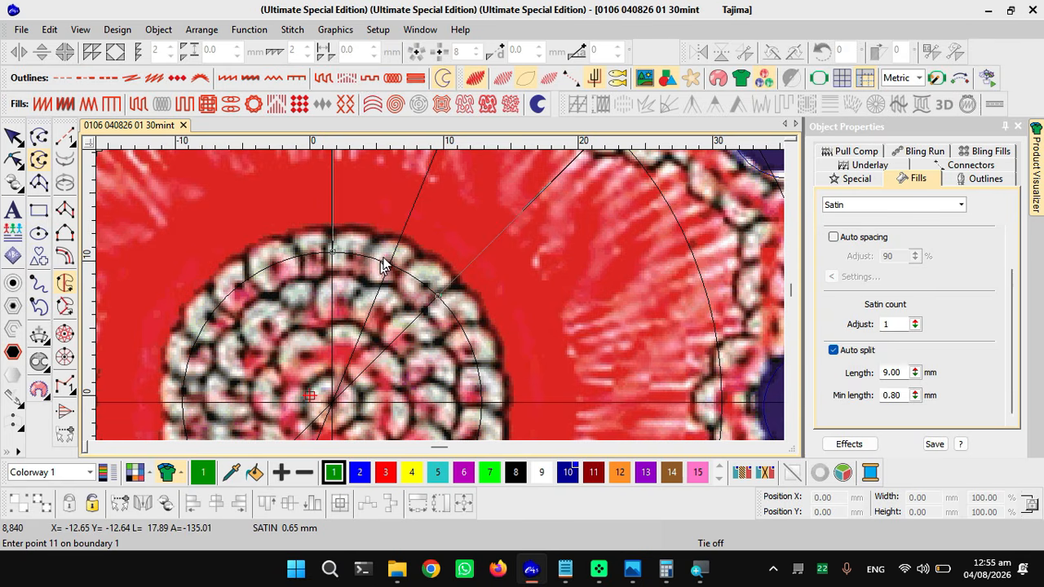
click(331, 266)
key(d)
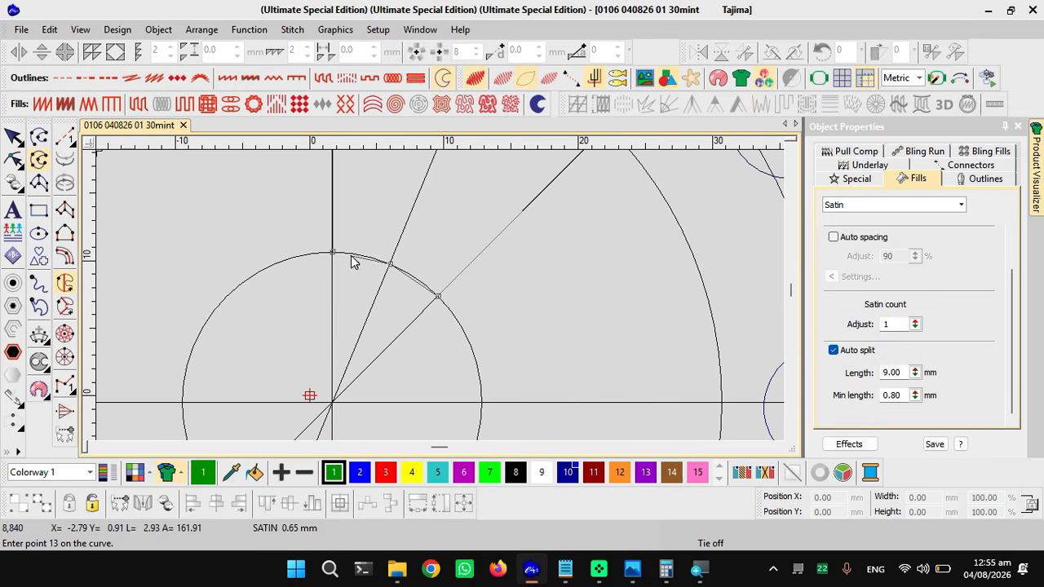
key(space)
key(s)
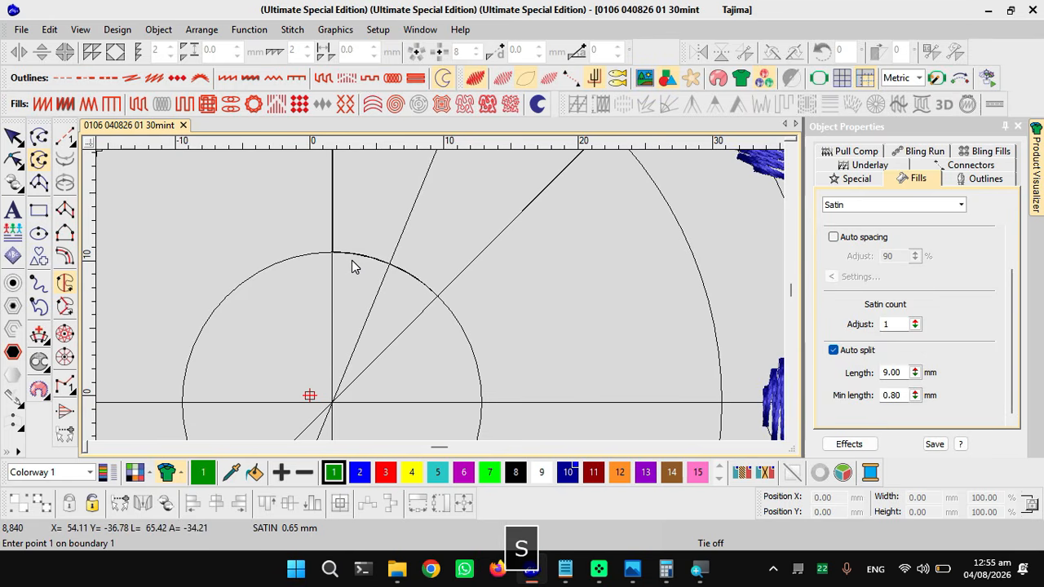
key(d)
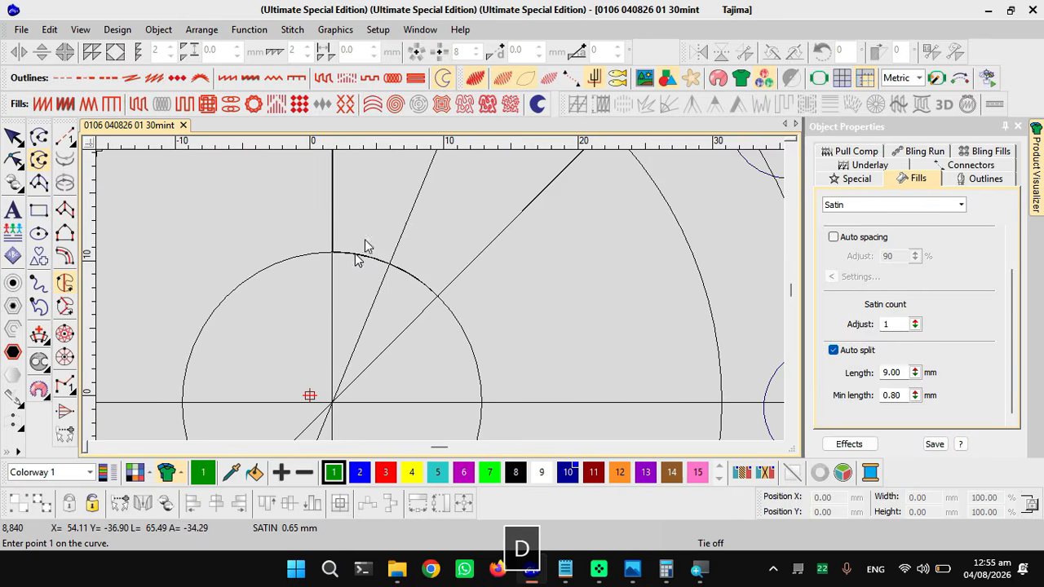
- Reshape the petal outline's first two scallops beside the vertical guide, nudging their curve points and shared corner to follow the red cord
key(h)
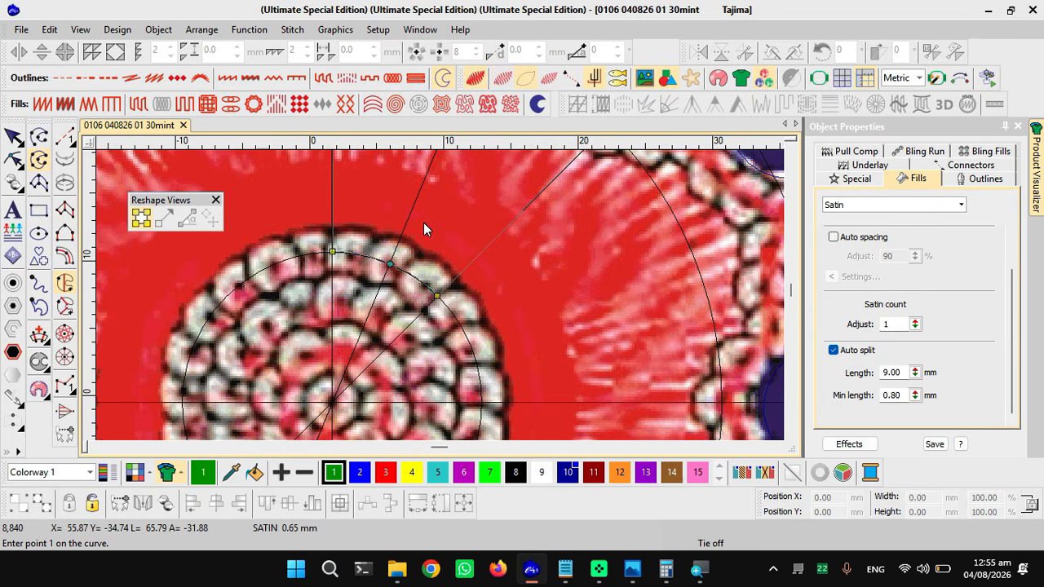
scroll(424, 222, down, 1)
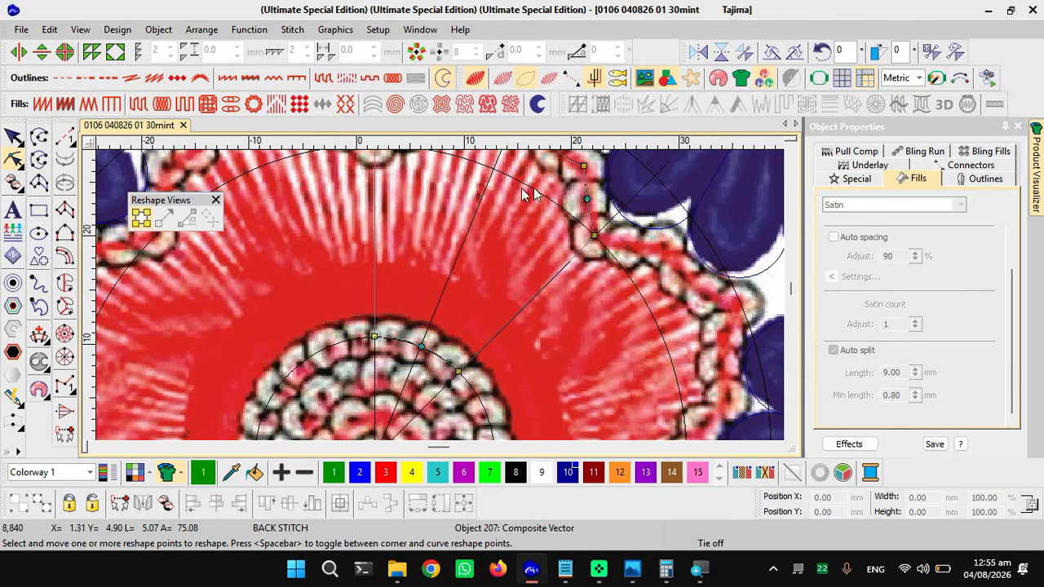
scroll(591, 198, up, 1)
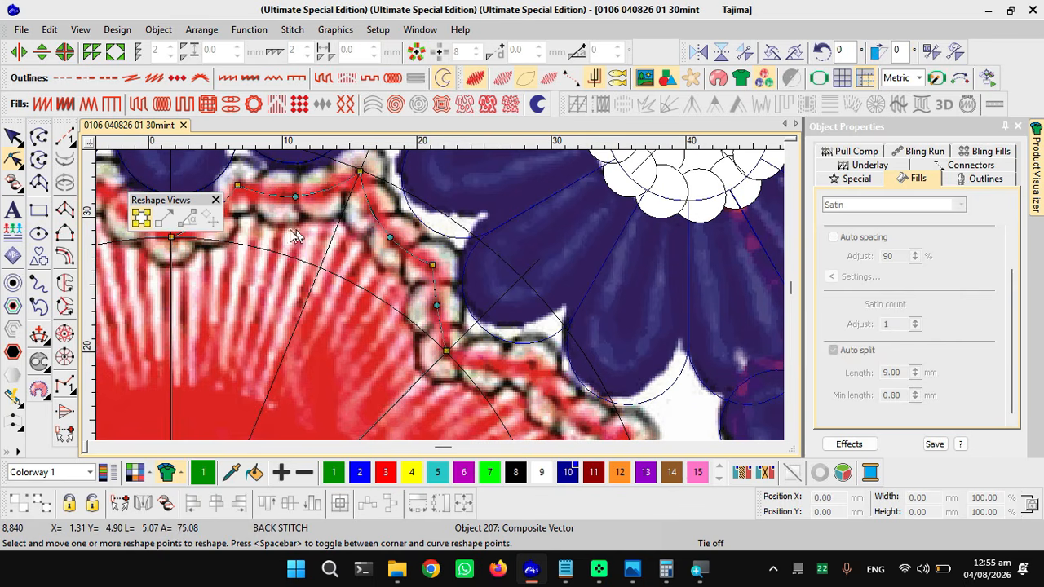
scroll(273, 238, up, 1)
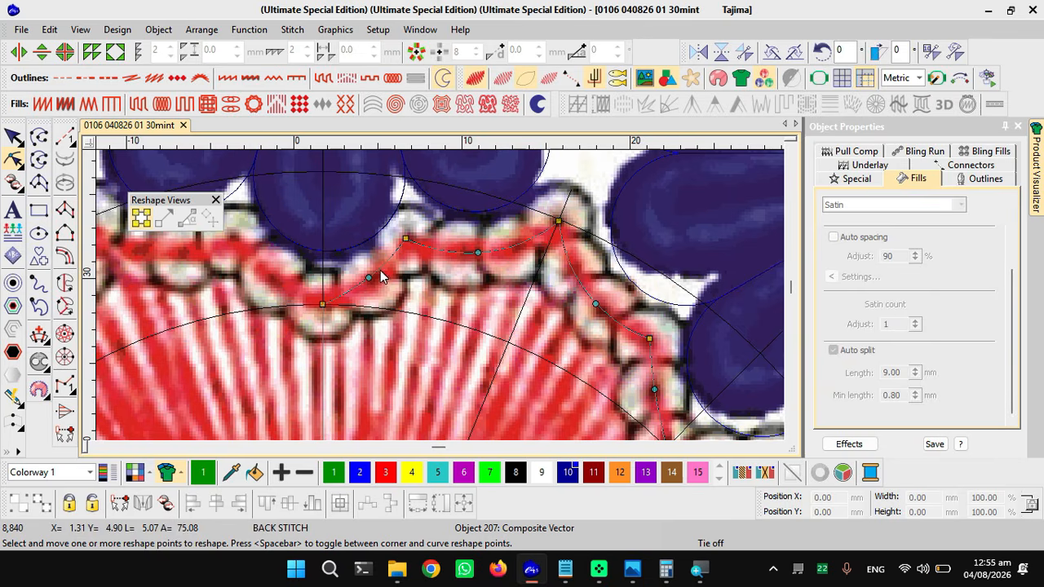
scroll(375, 283, up, 1)
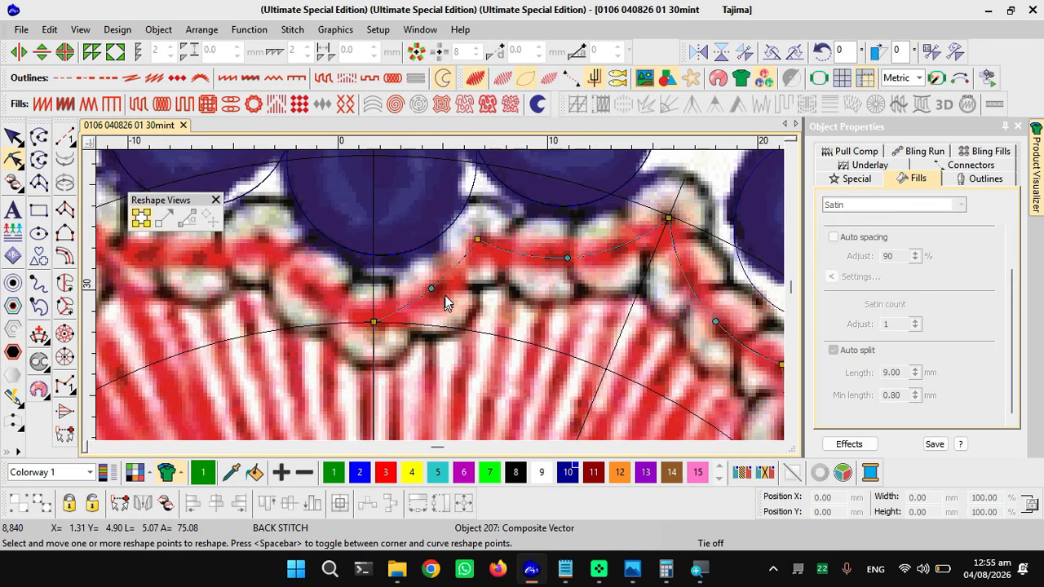
scroll(440, 300, up, 1)
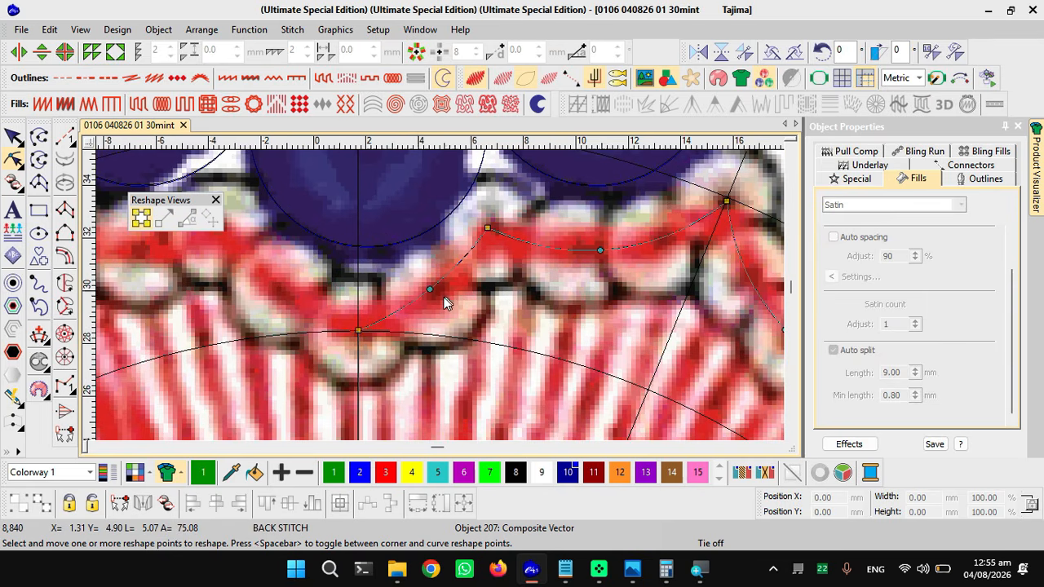
scroll(436, 296, up, 1)
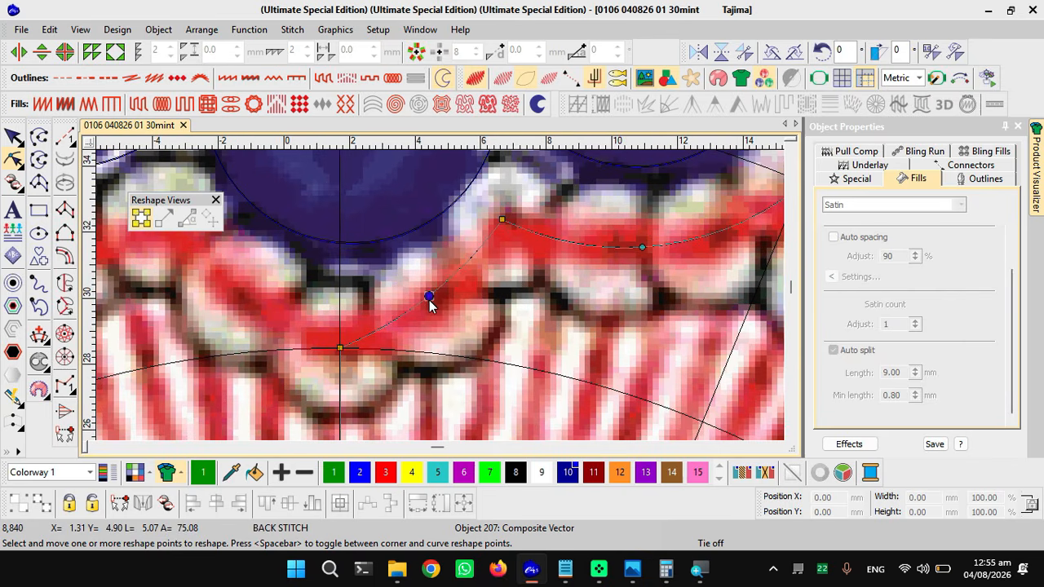
drag(429, 297, 431, 300)
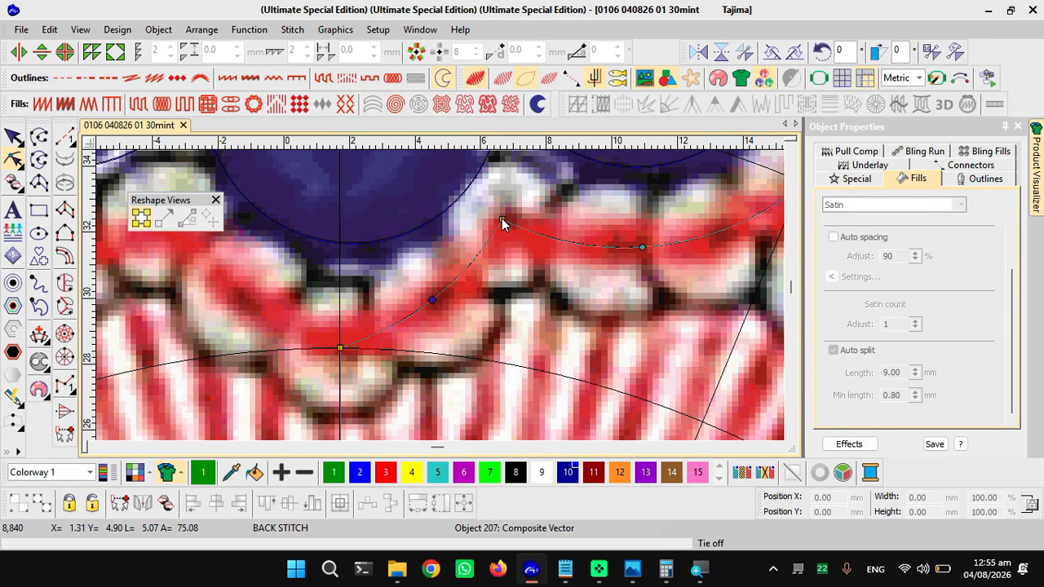
drag(502, 222, 514, 222)
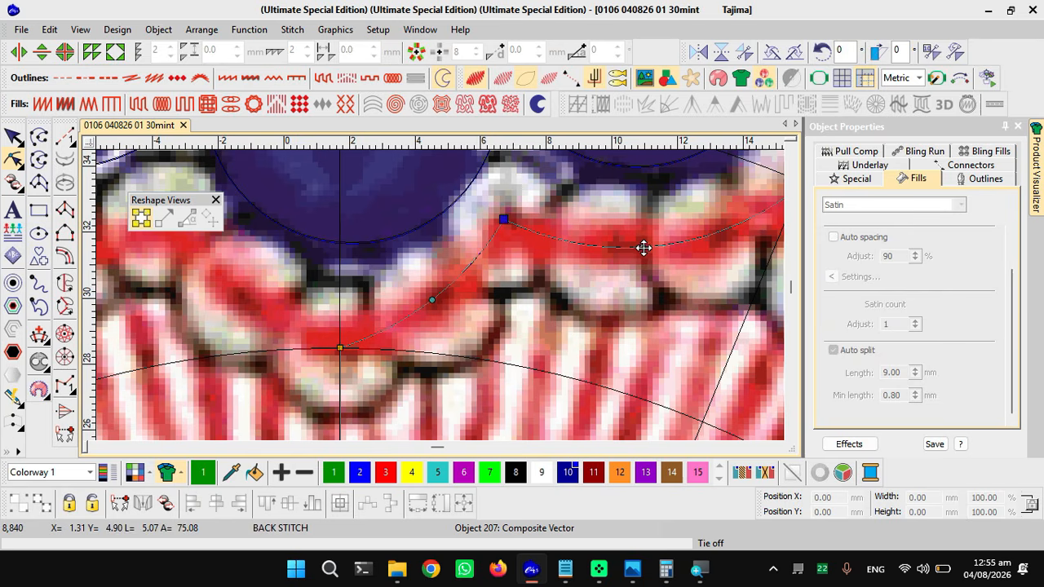
drag(643, 247, 643, 246)
- Move the curve point of the scallop just beyond the 22.5° guide onto the middle of the red cord
scroll(736, 298, down, 2)
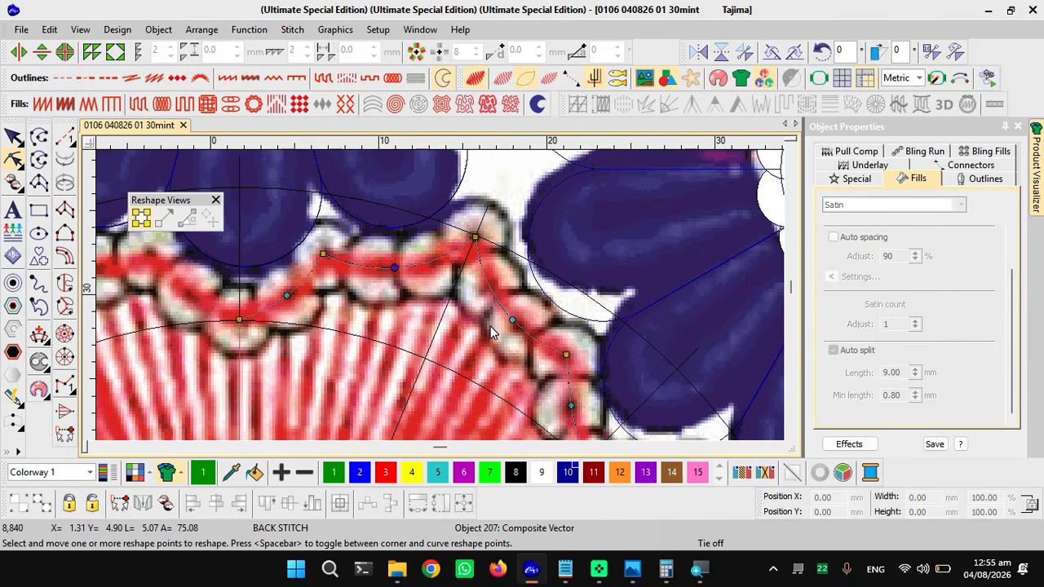
scroll(441, 320, up, 1)
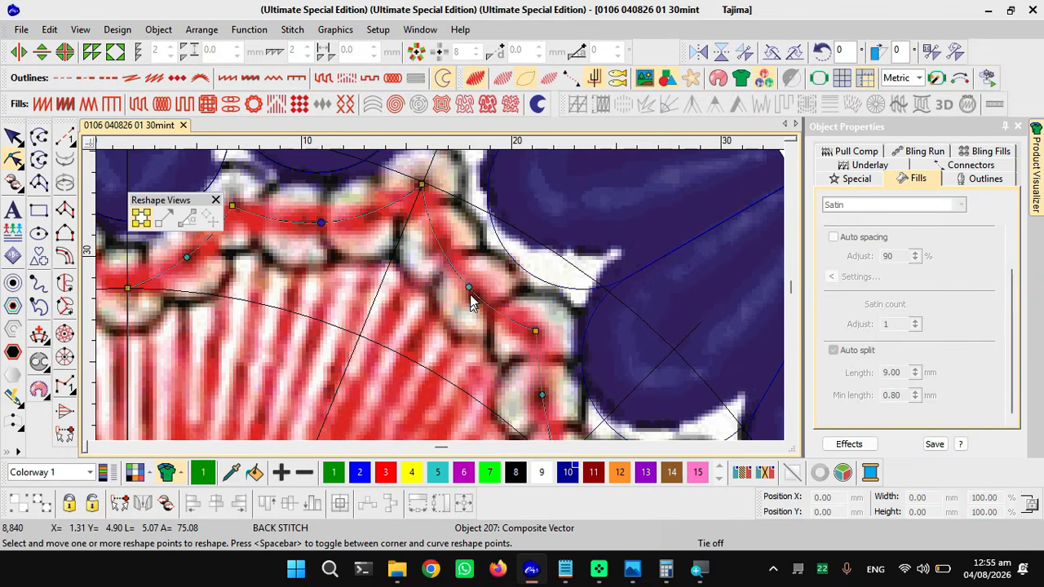
click(468, 286)
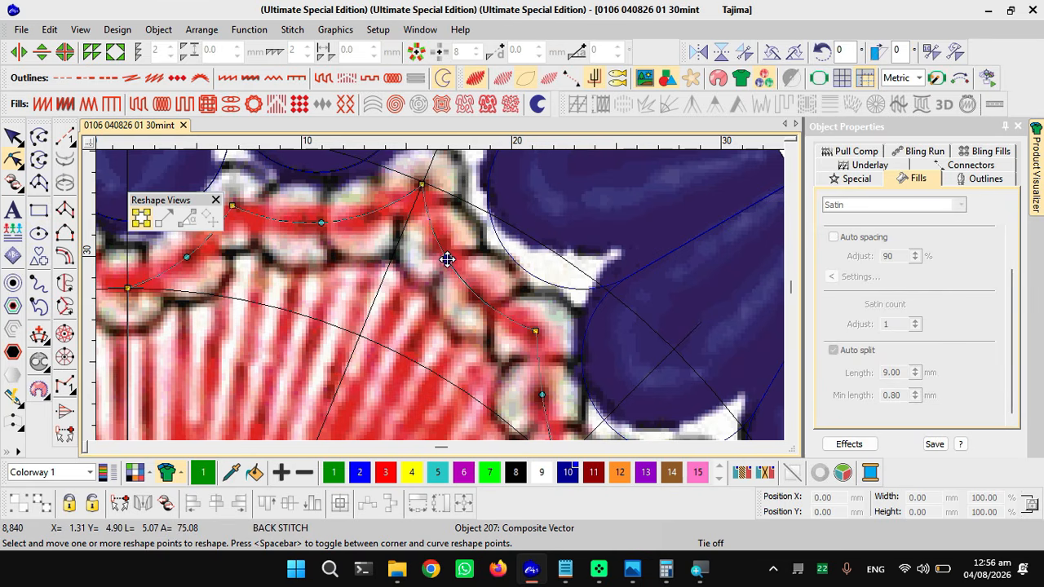
click(447, 259)
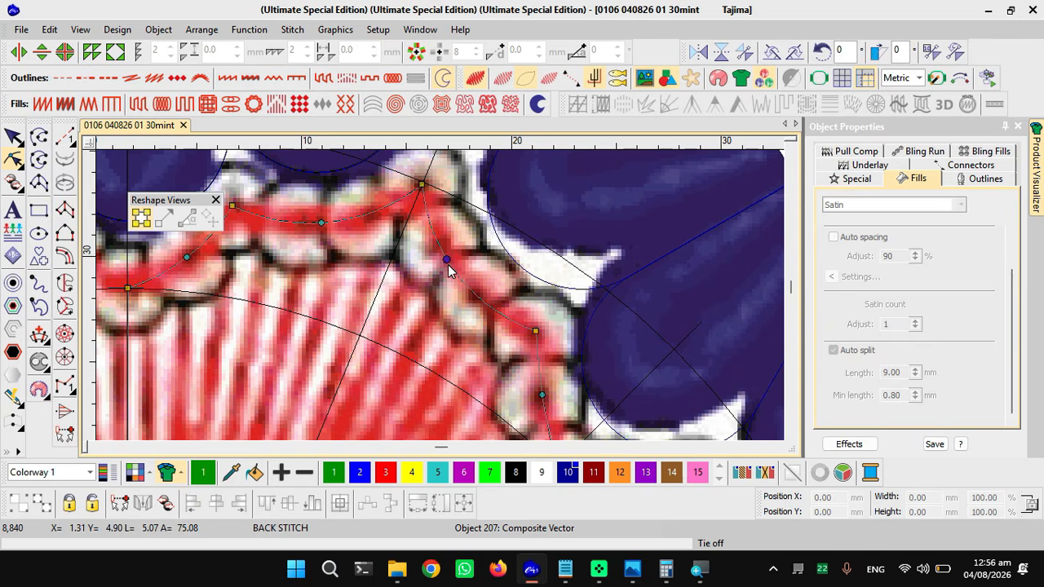
drag(447, 266, 455, 271)
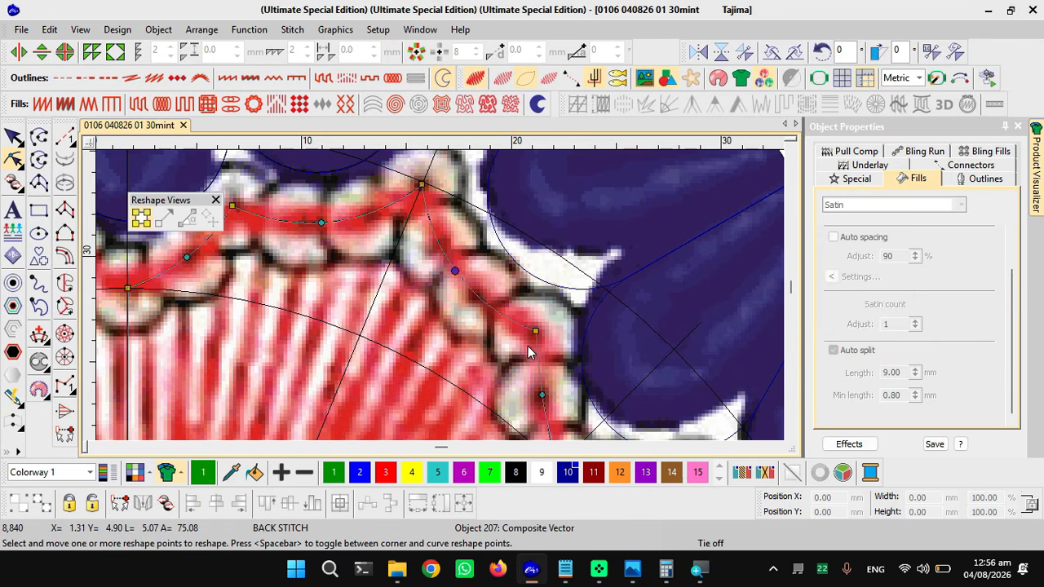
- Adjust the curve point and upper corner of the last scallop next to the 45° guide to fit the red cord
scroll(440, 302, down, 1)
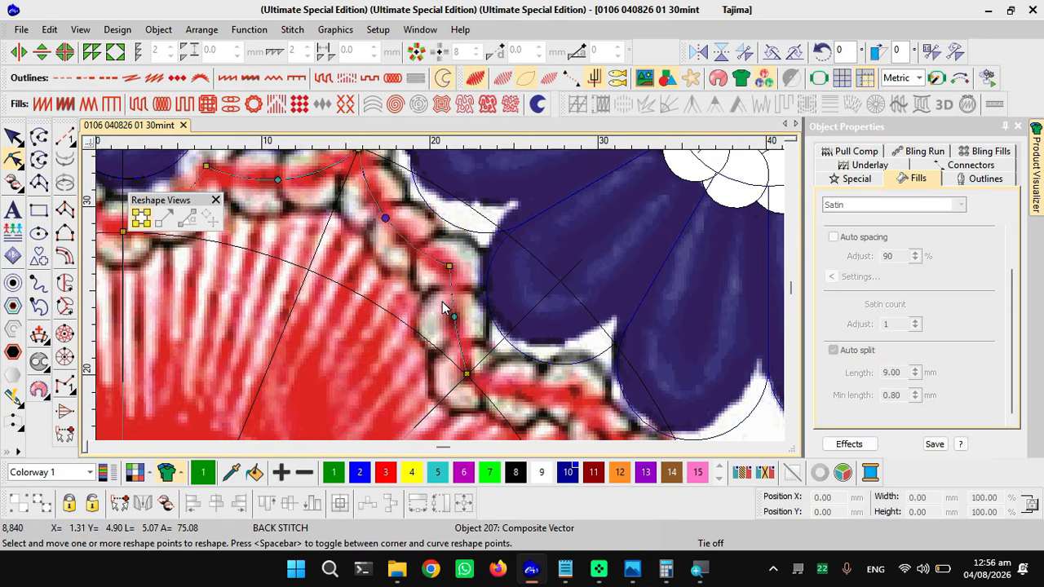
scroll(453, 318, up, 1)
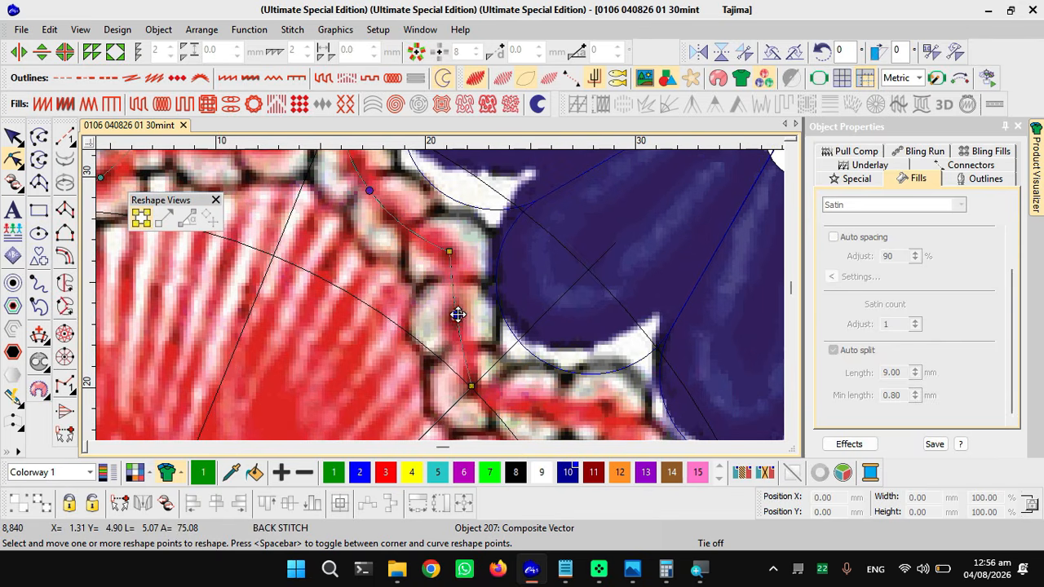
drag(457, 315, 456, 325)
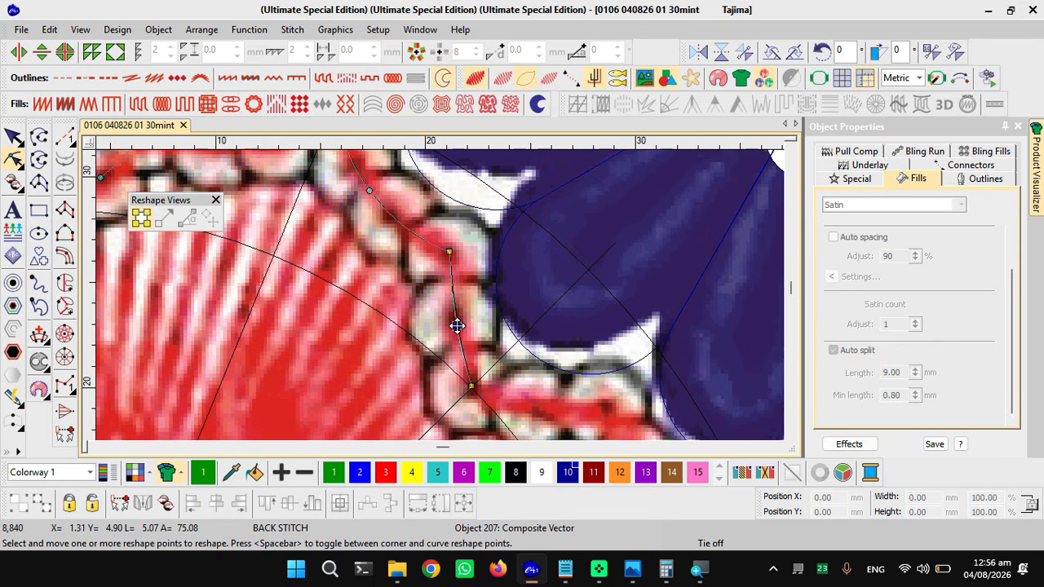
click(449, 252)
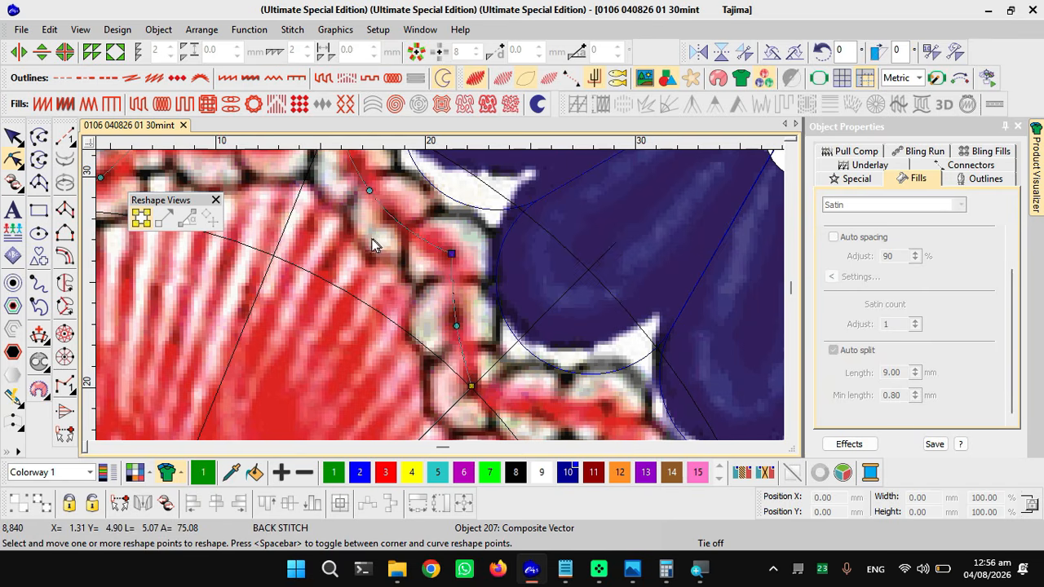
scroll(318, 220, down, 1)
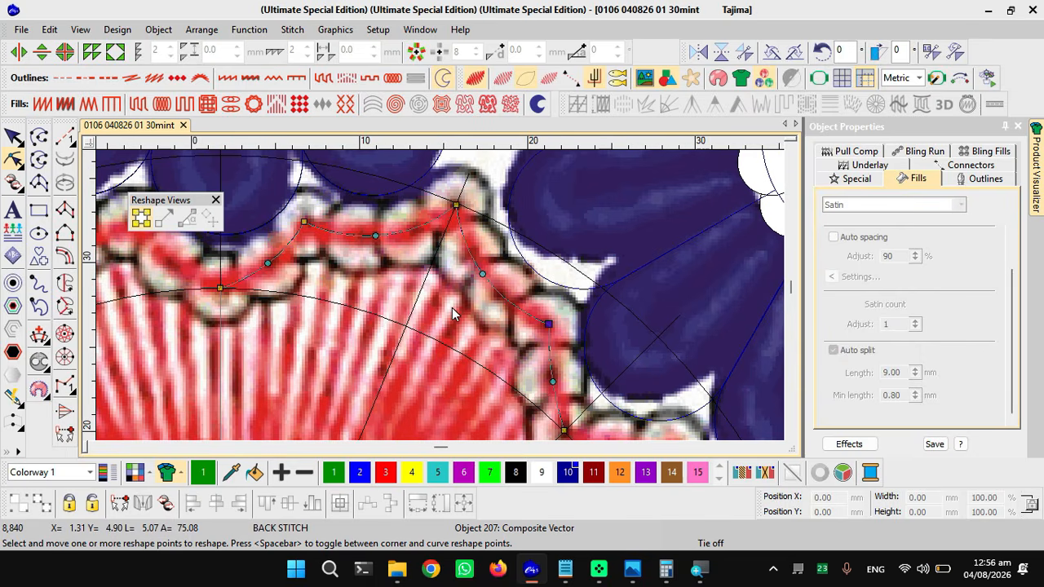
scroll(448, 305, down, 1)
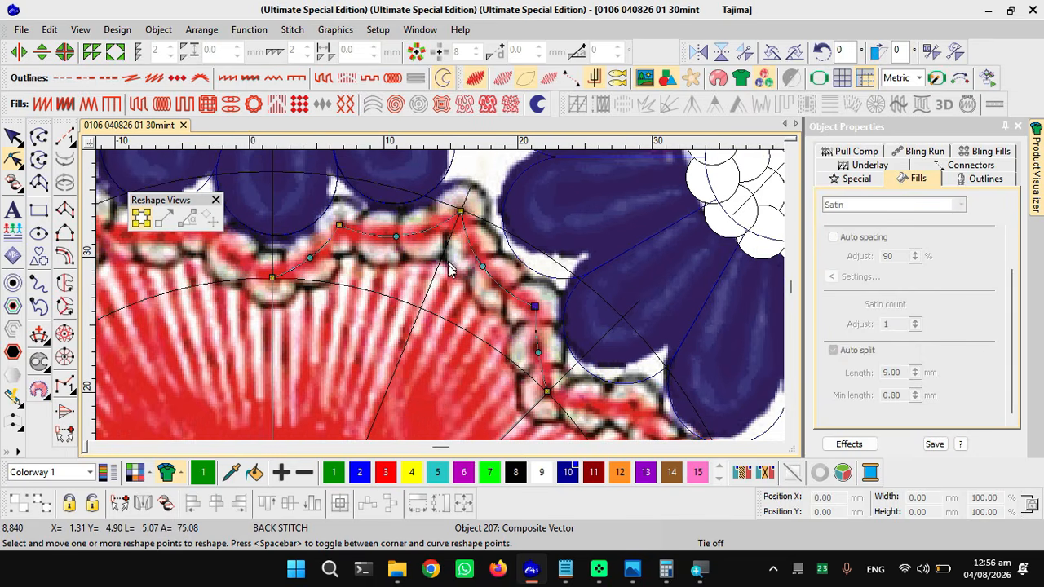
scroll(470, 308, down, 1)
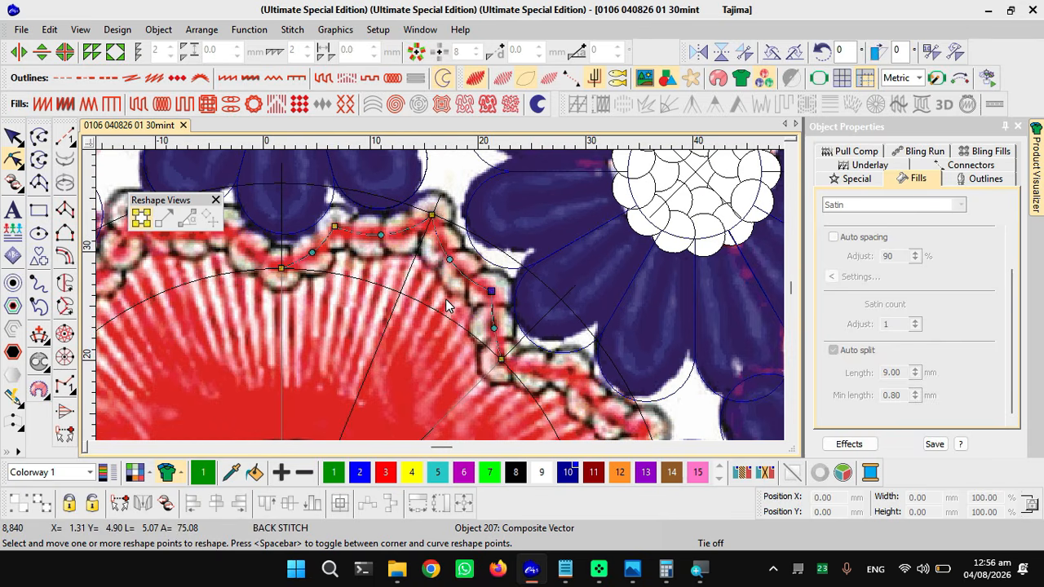
scroll(442, 303, down, 1)
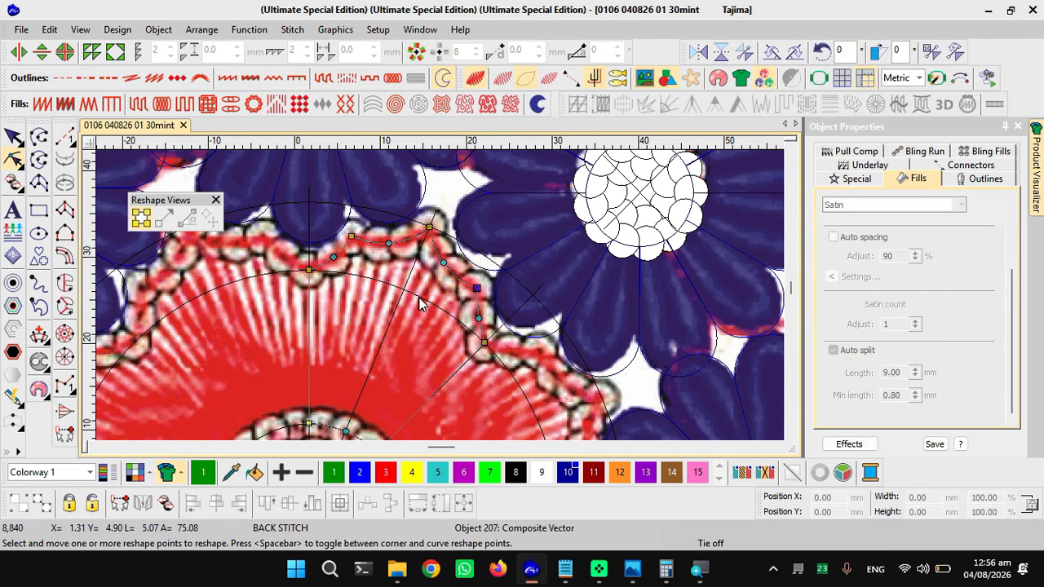
- Finish reshaping the petal outline and place a copy of it in the empty area beside the design
scroll(437, 297, up, 2)
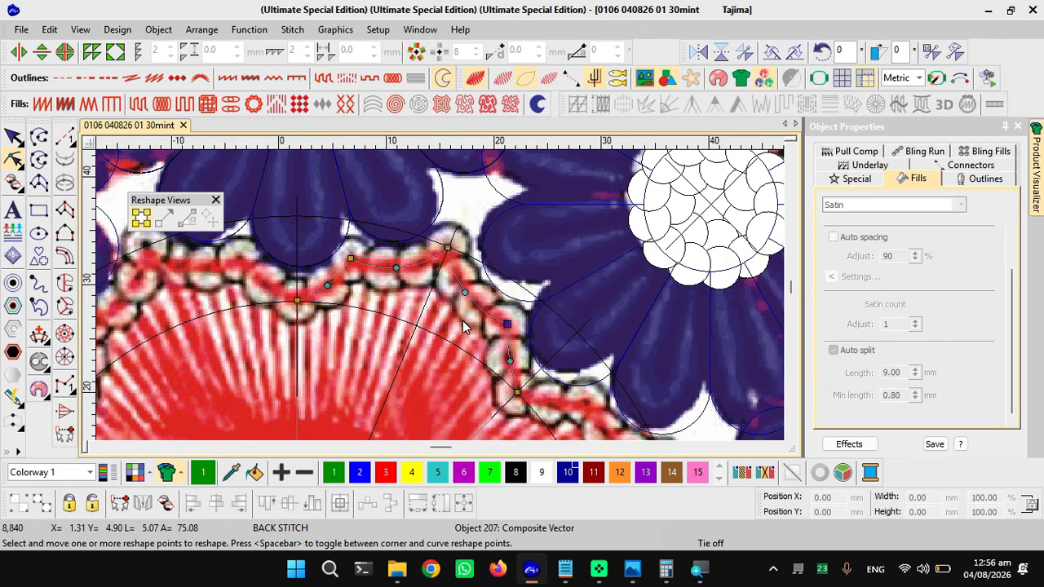
key(Escape)
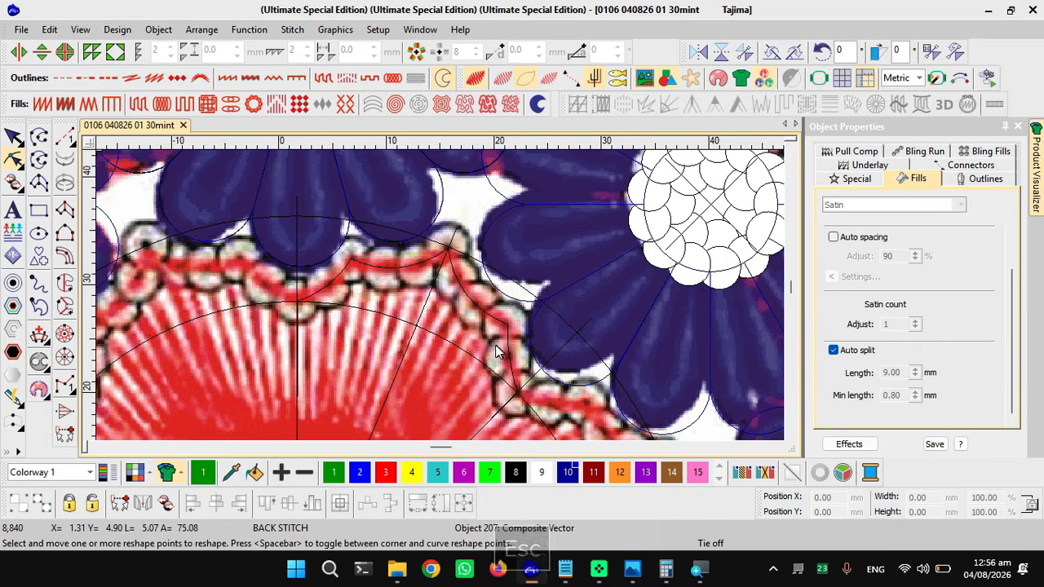
scroll(440, 303, down, 1)
scroll(440, 302, down, 1)
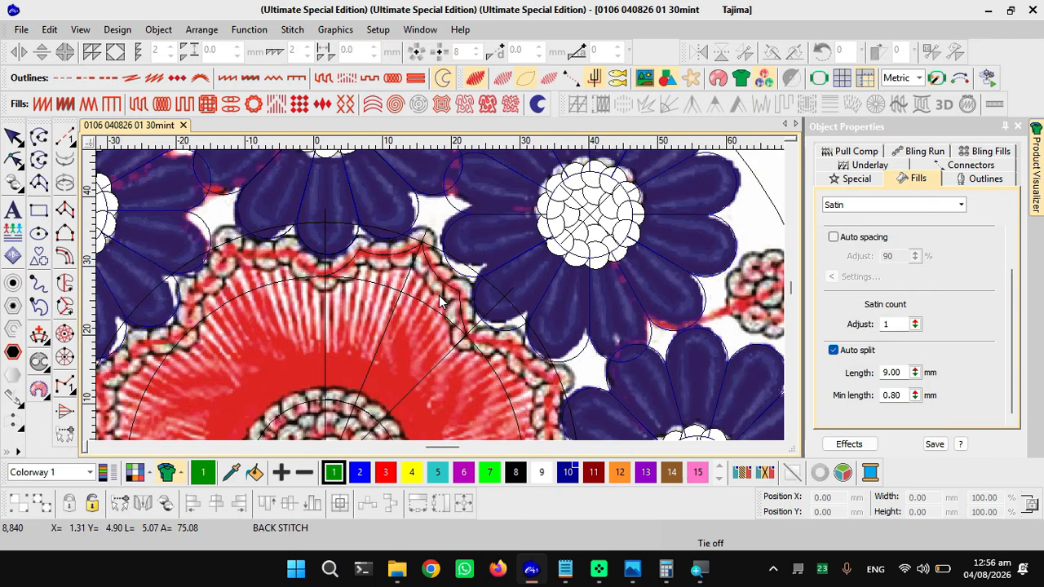
scroll(441, 293, down, 4)
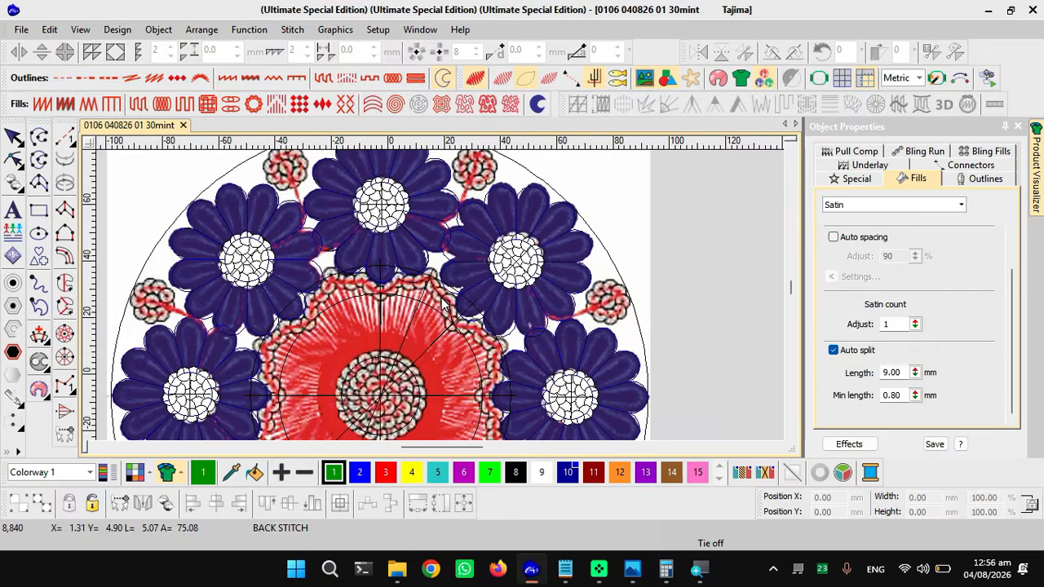
click(441, 301)
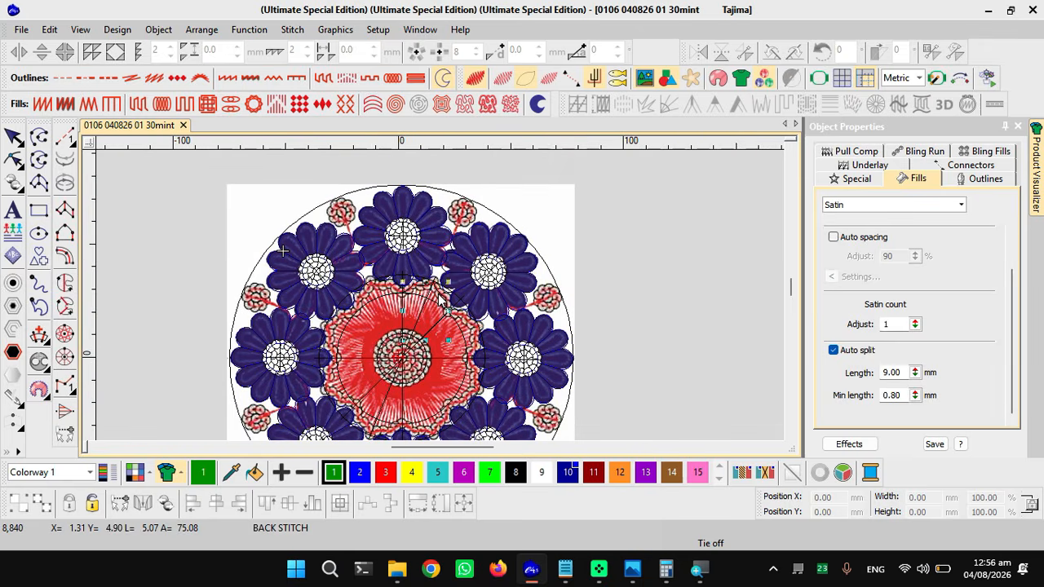
click(673, 262)
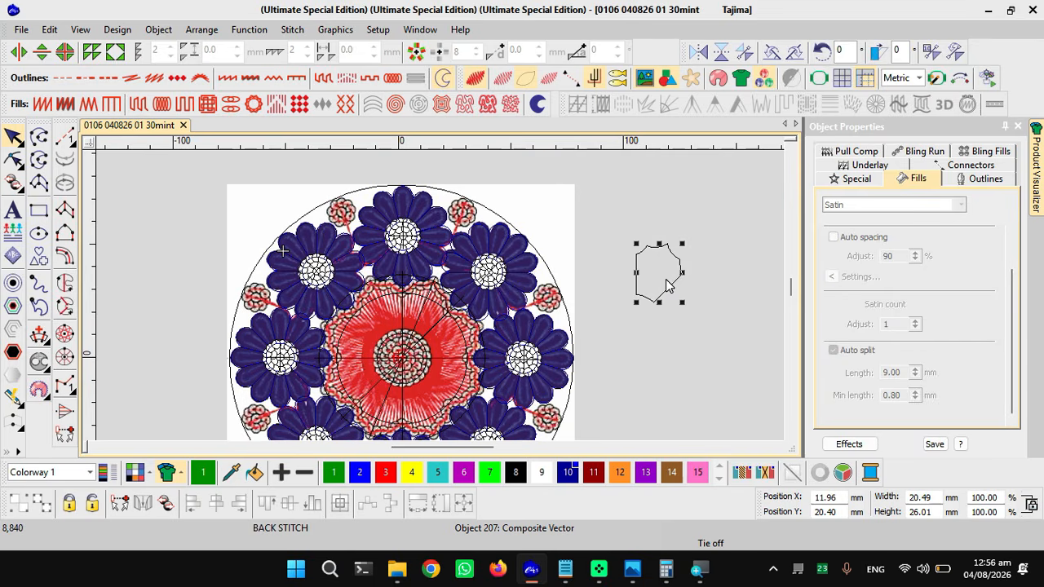
- Rotate the copied petal outline counterclockwise in fixed increments to bring it closer to upright, then deselect it
scroll(670, 284, up, 1)
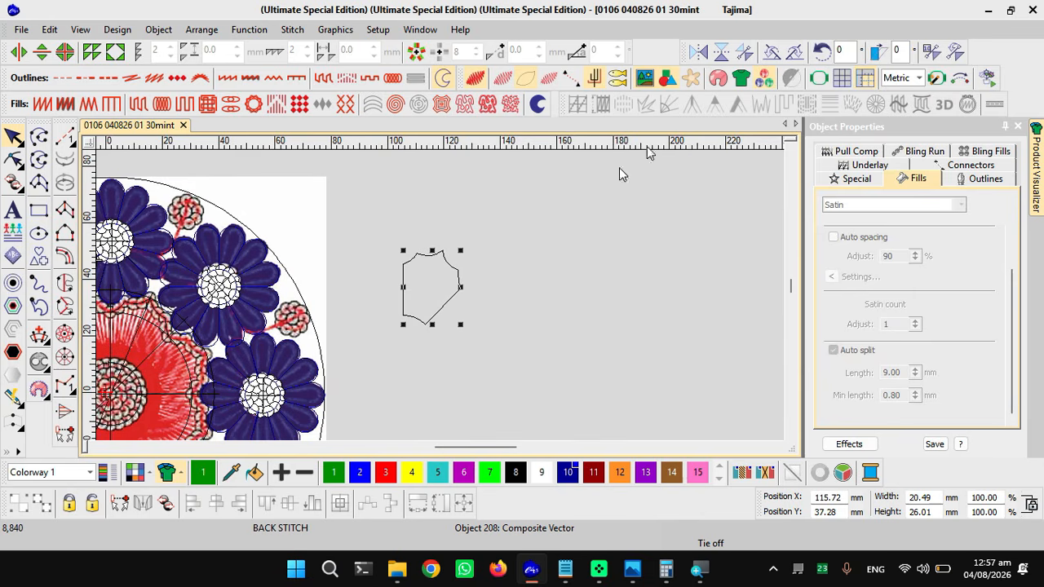
click(772, 52)
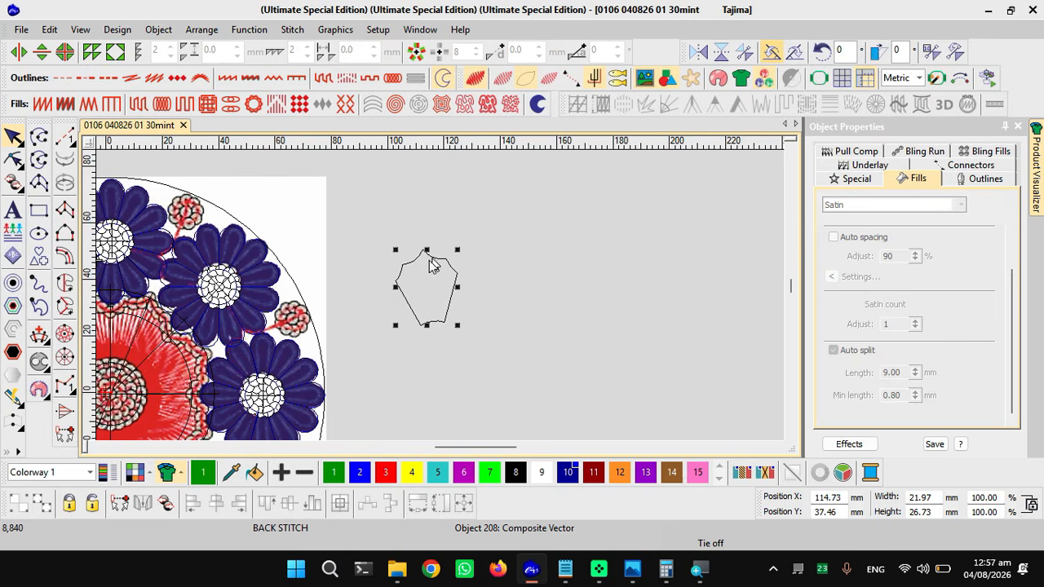
key(Escape)
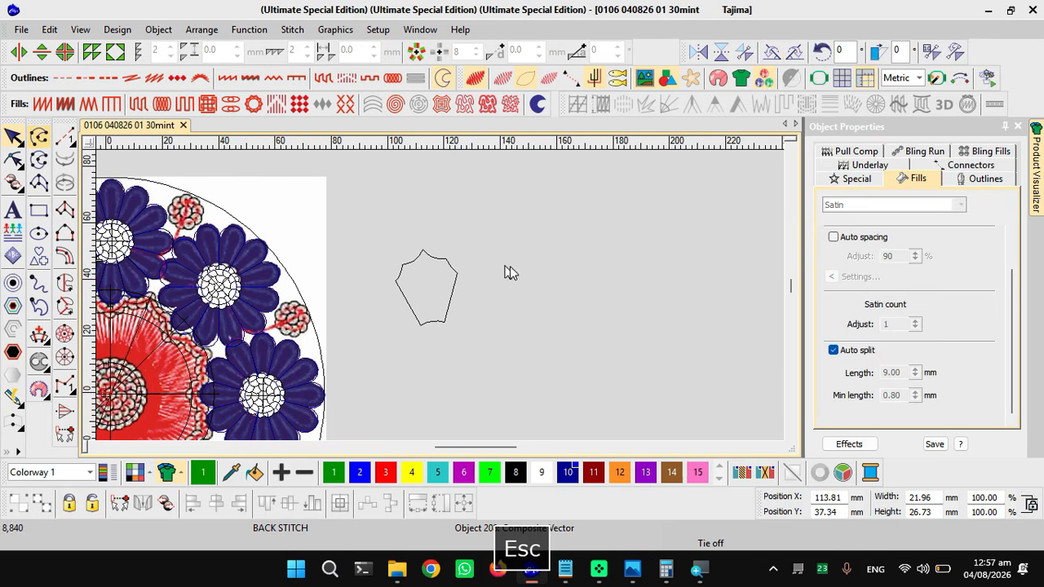
- Draw a straight vertical guide line about 63 mm long through the copied petal outline near its tip
click(422, 193)
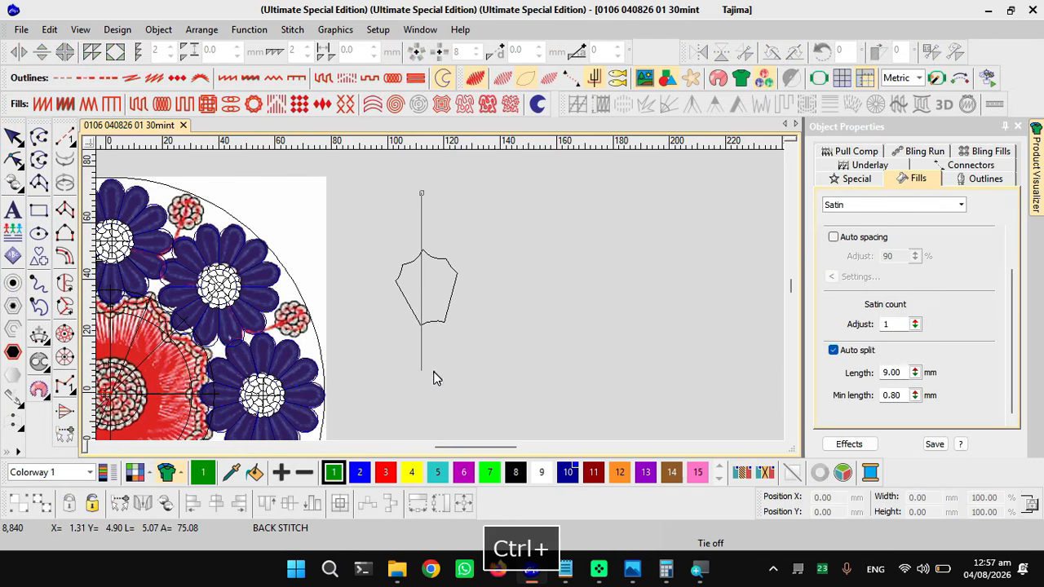
key(space)
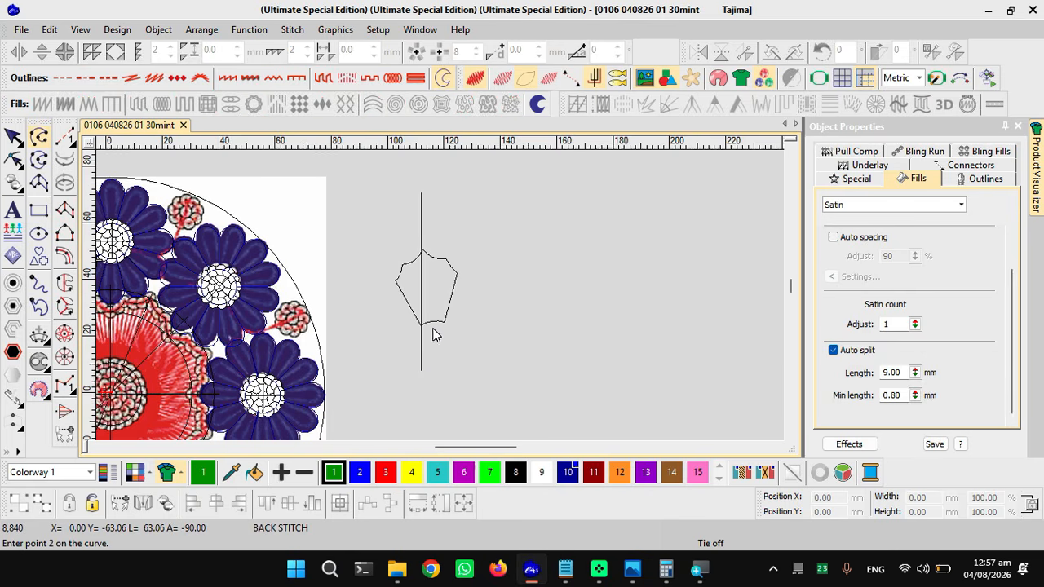
key(Escape)
- Move the copied petal outline so that its pointed tip sits on the vertical guide line
scroll(436, 299, up, 3)
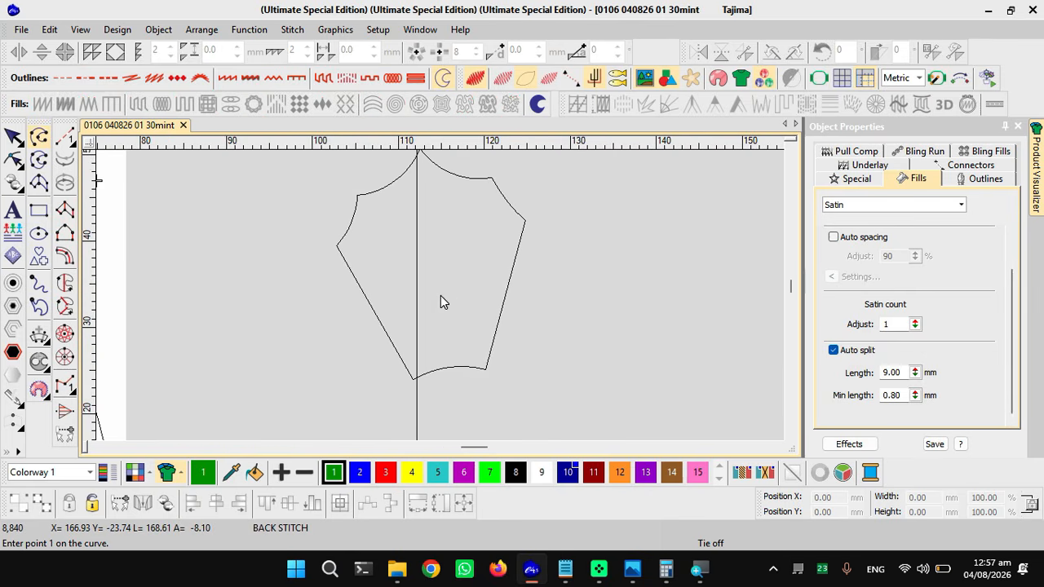
scroll(413, 244, down, 1)
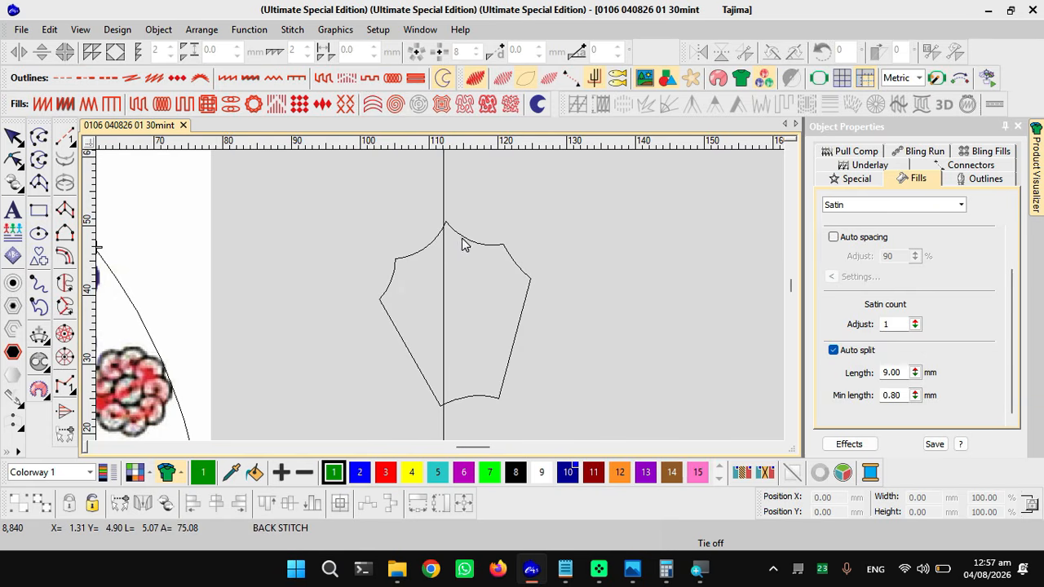
click(464, 238)
drag(456, 240, 462, 243)
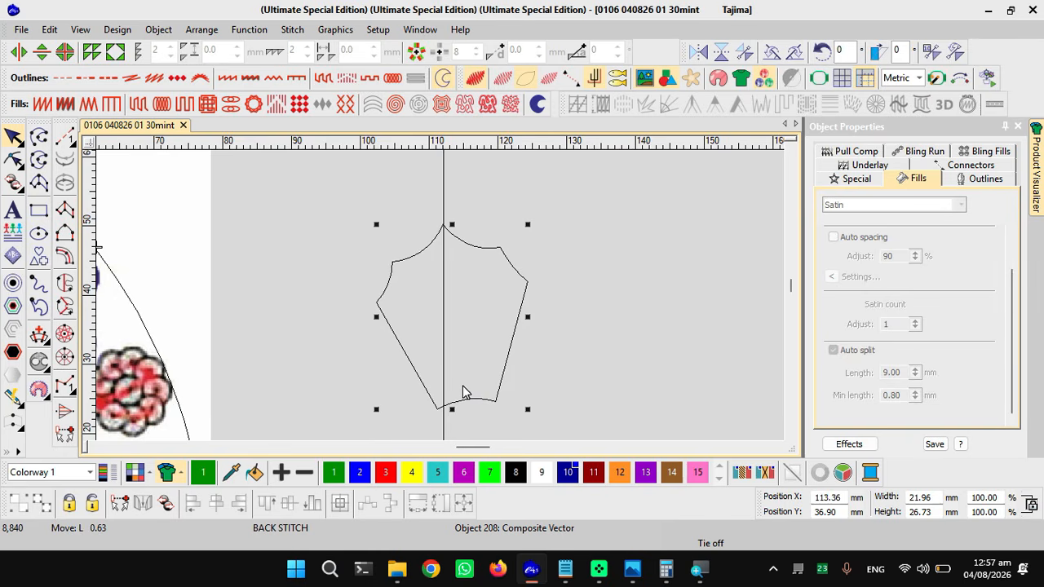
- Rotate the petal copy one increment clockwise and move its tip back onto the vertical guide line
click(794, 51)
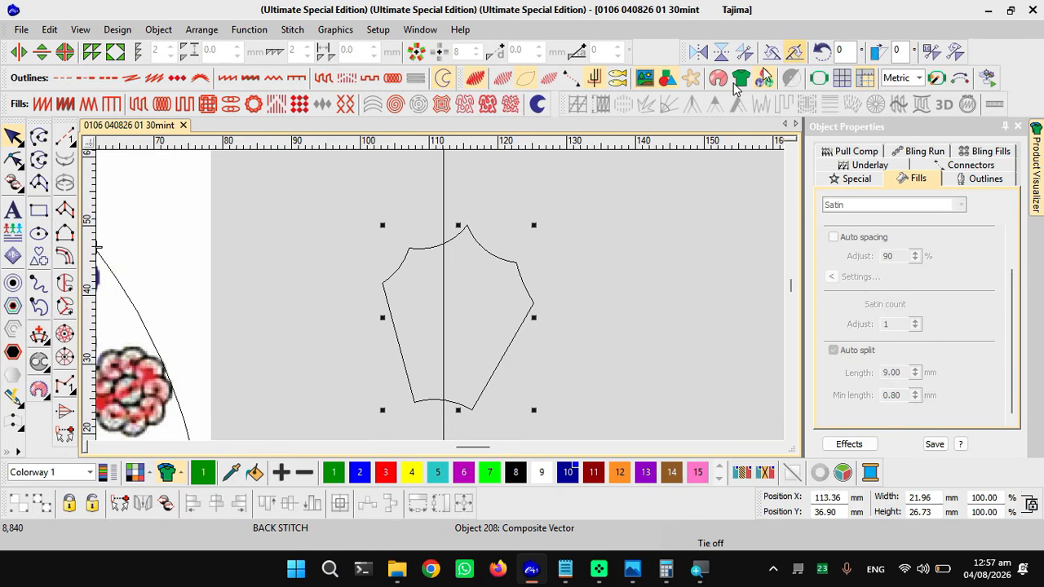
key(Escape)
click(482, 246)
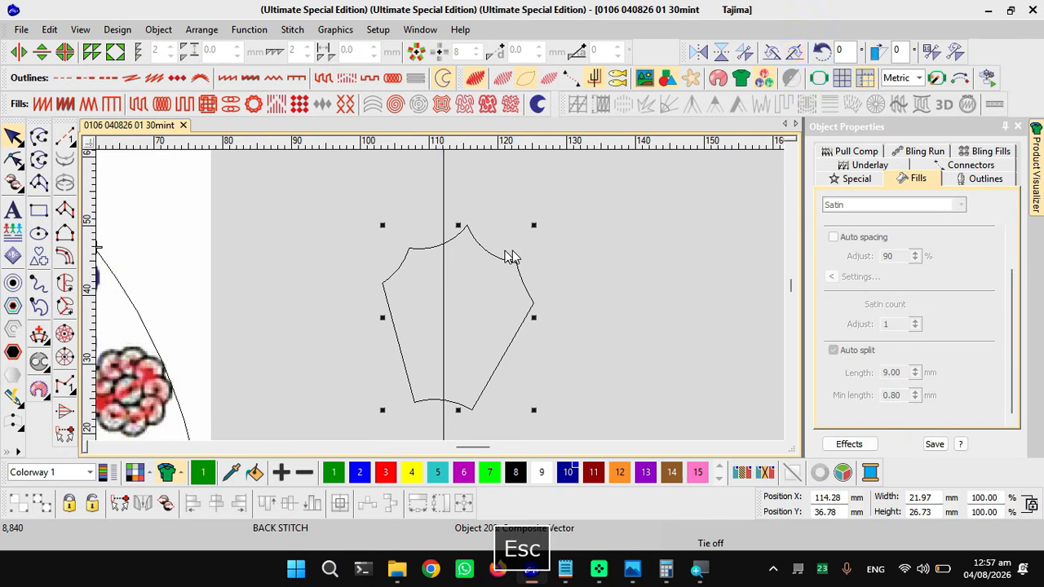
drag(444, 269, 456, 249)
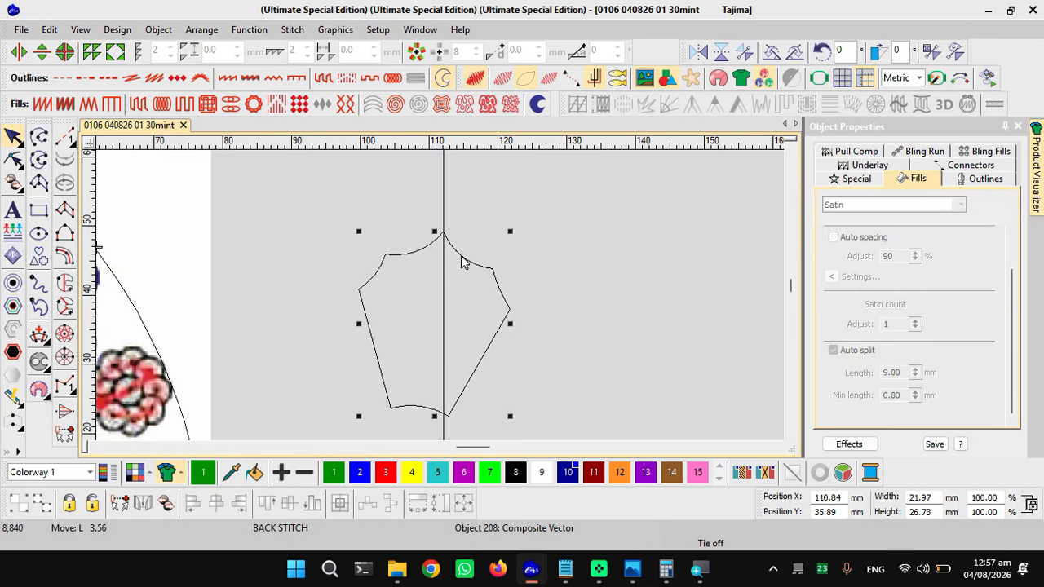
- Rotate the petal copy freely counterclockwise about its tip until its sides lie nearly symmetrical around the guide line
click(452, 383)
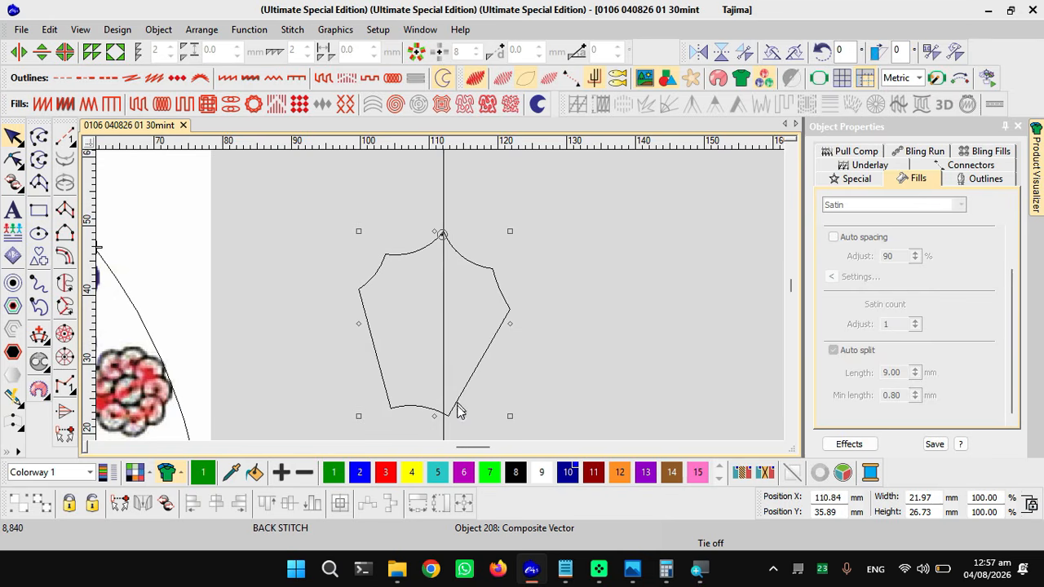
mouse_move(513, 423)
mouse_down()
mouse_move(507, 415)
mouse_move(531, 420)
mouse_up()
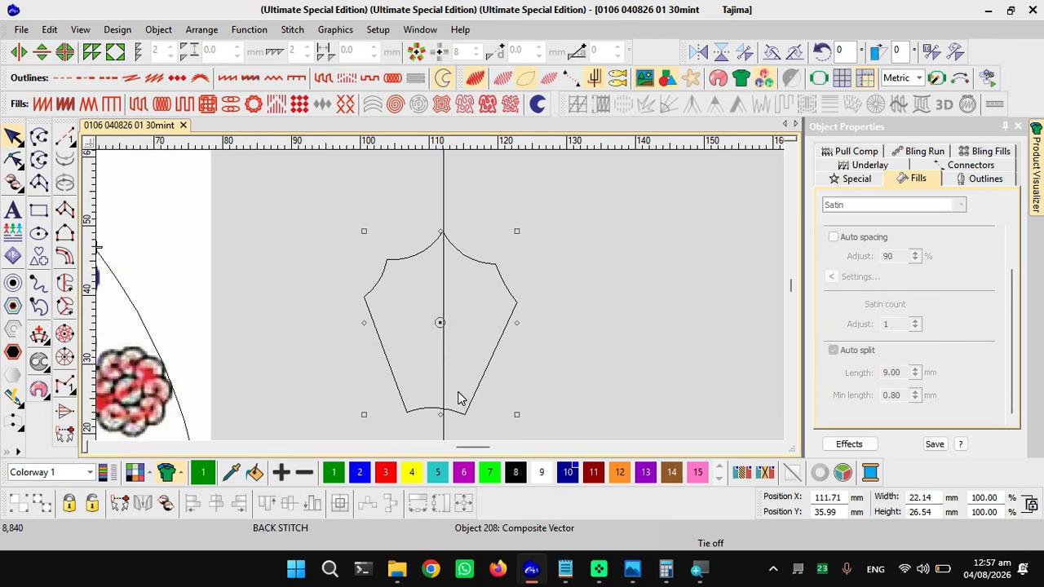
key(Escape)
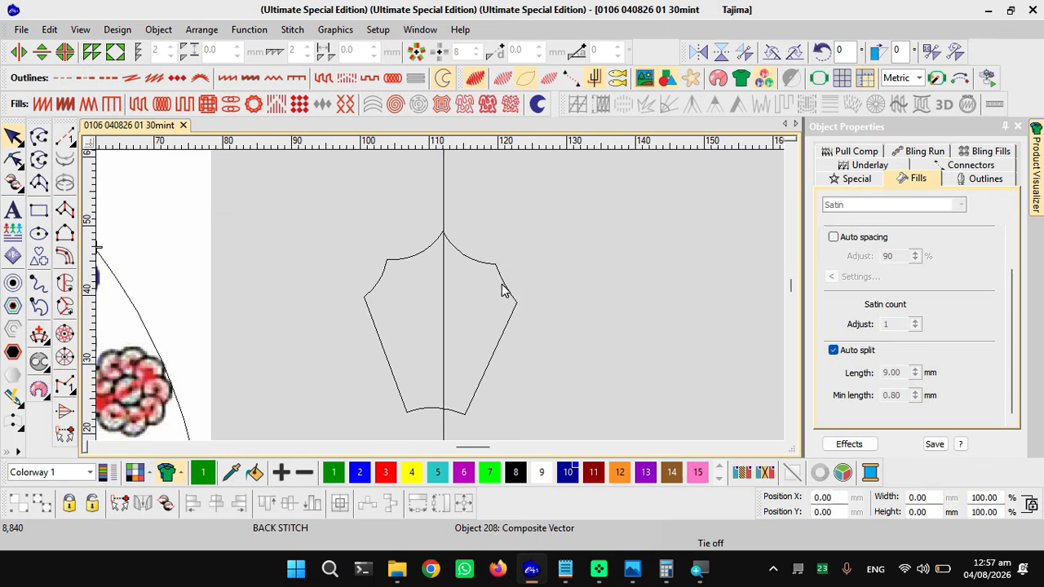
- Align the centres of the petal copy and the vertical guide line horizontally and vertically
click(453, 303)
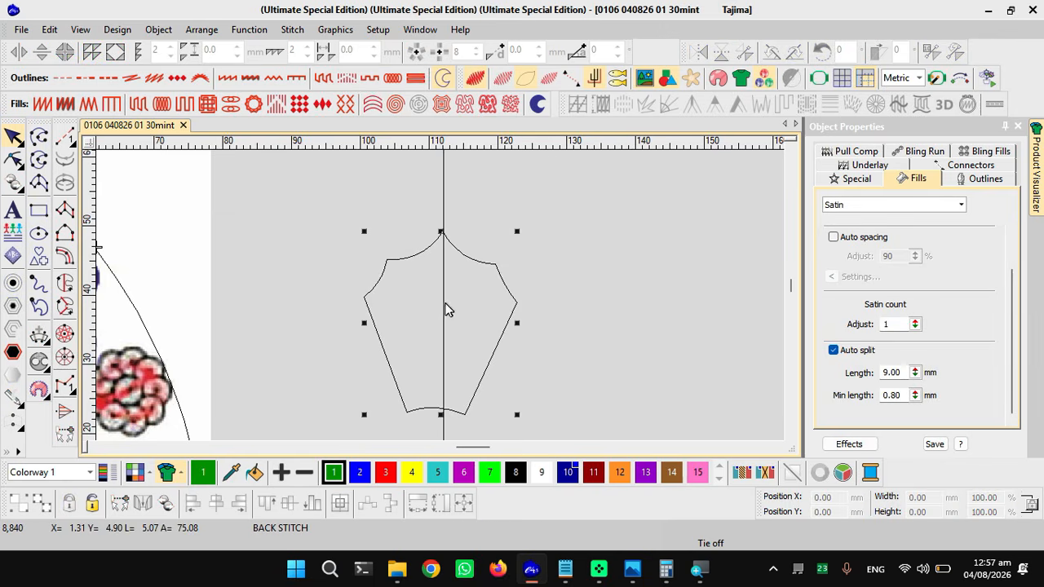
key(ctrl+c)
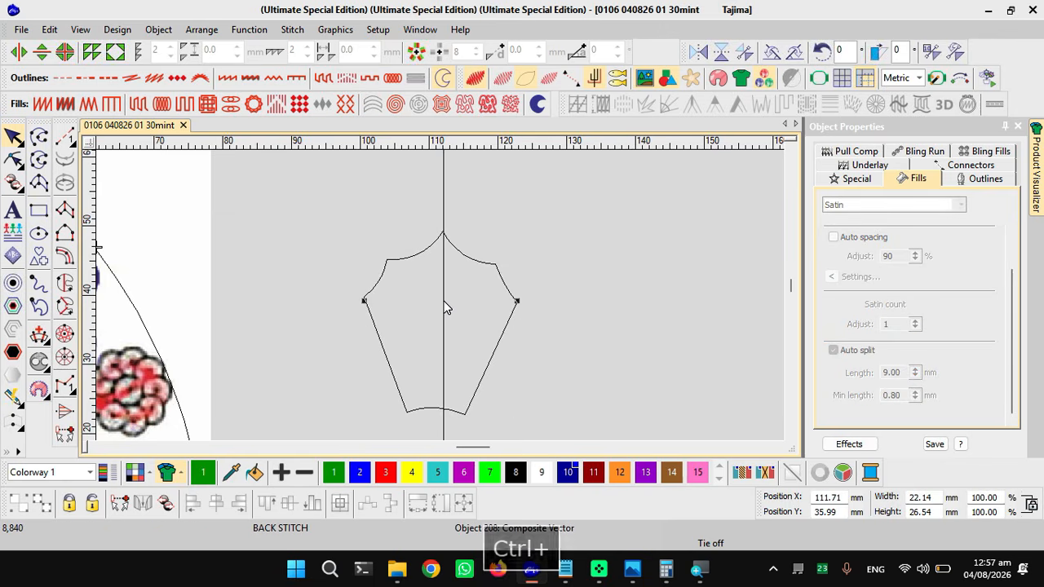
key(ctrl+w)
key(shift+w)
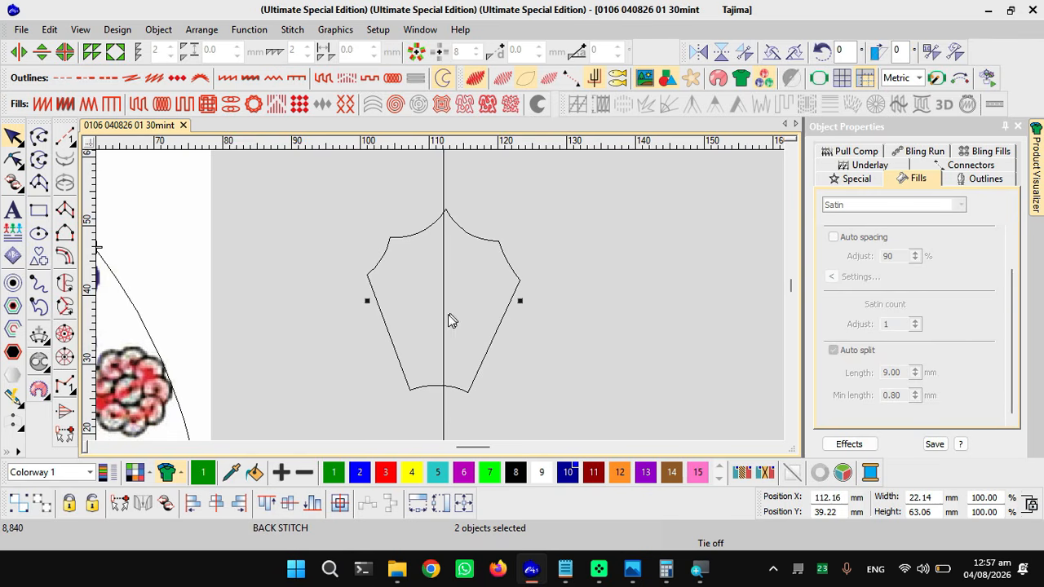
key(Escape)
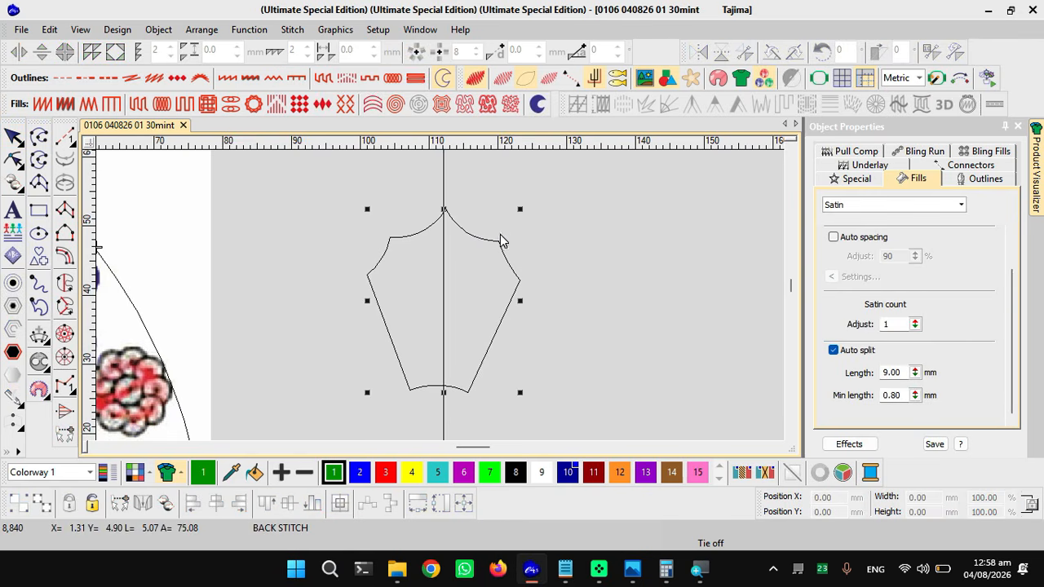
- Rotate the petal copy about 1.65° counterclockwise to level its shoulders and lower corners around the guide line
click(524, 211)
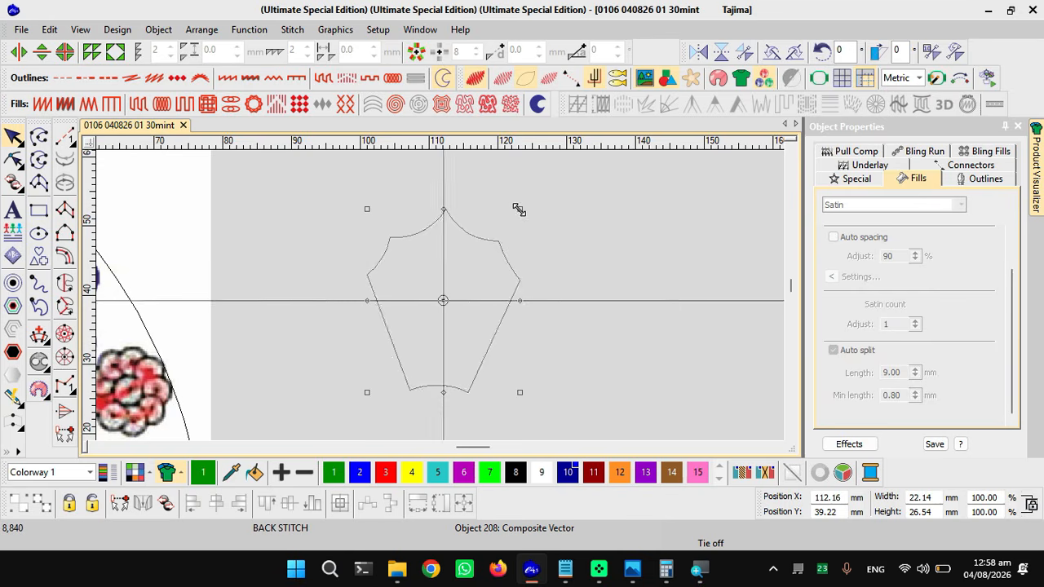
drag(518, 211, 516, 209)
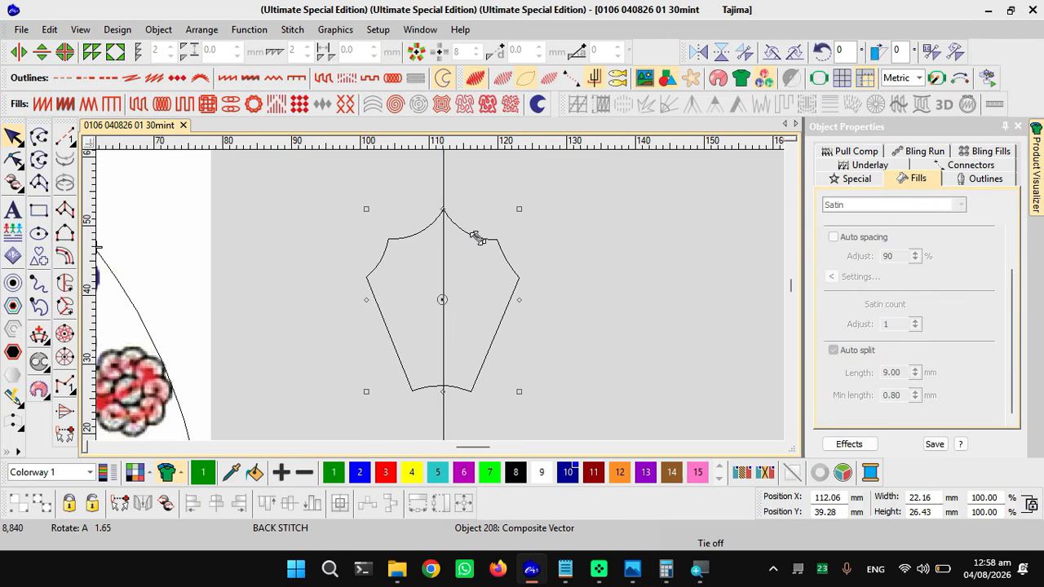
key(Escape)
key(Escape)
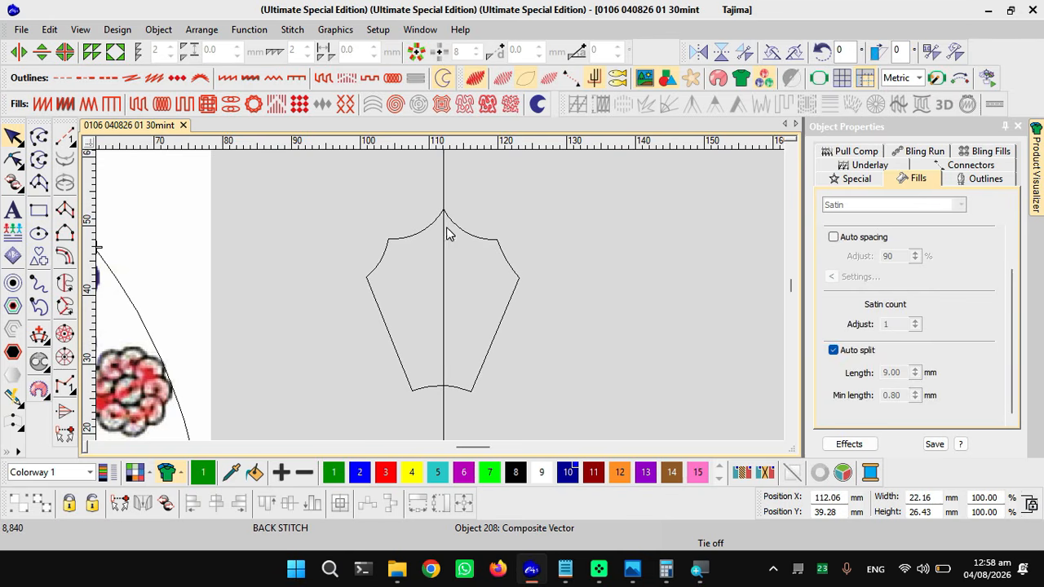
- Start a straight horizontal line from the petal copy's lower left corner toward its lower right corner
scroll(439, 294, up, 1)
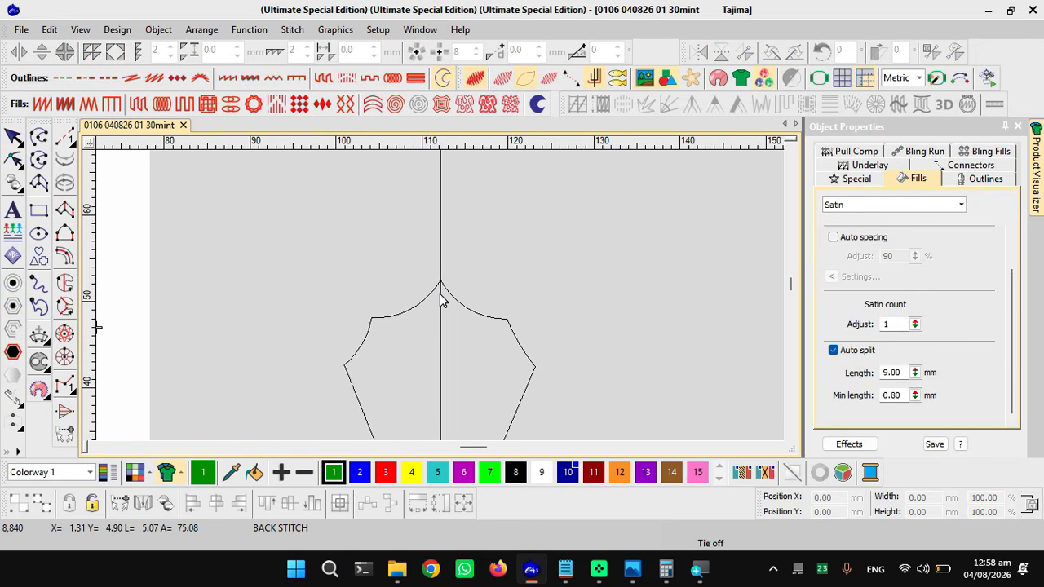
scroll(439, 296, up, 1)
scroll(445, 310, down, 4)
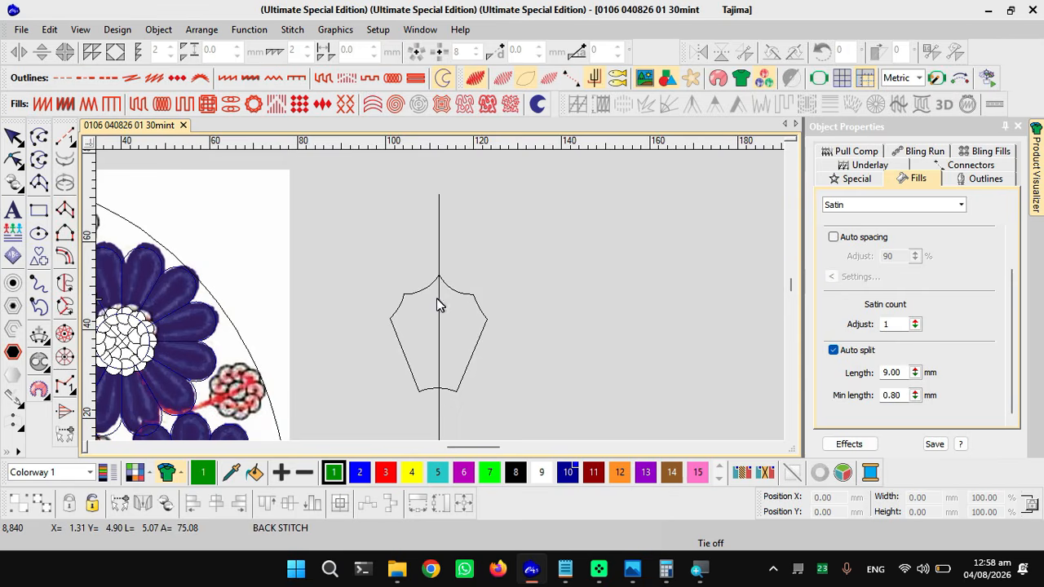
scroll(445, 305, up, 1)
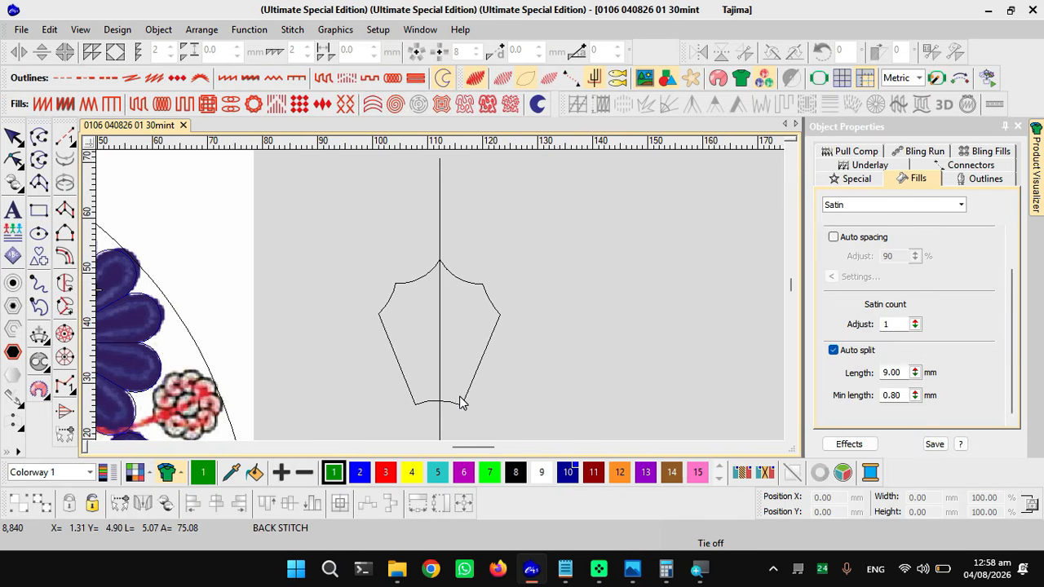
scroll(440, 297, up, 3)
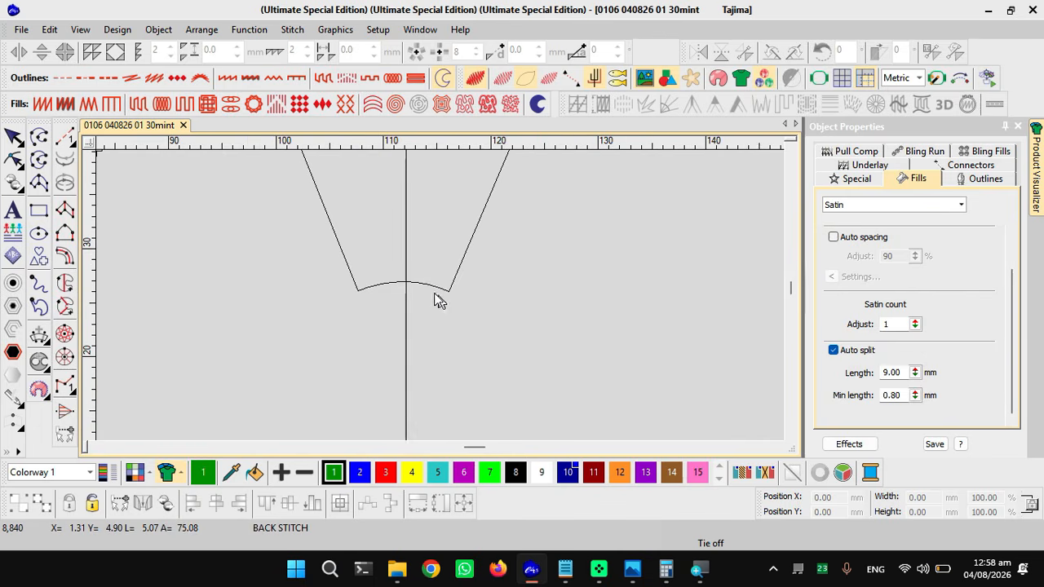
key(Escape)
click(39, 139)
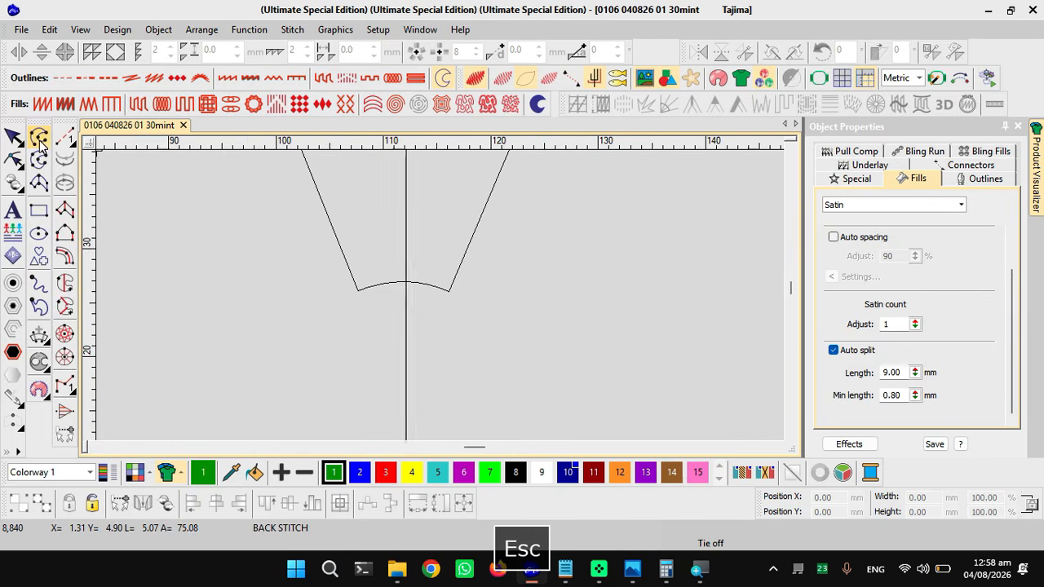
click(357, 291)
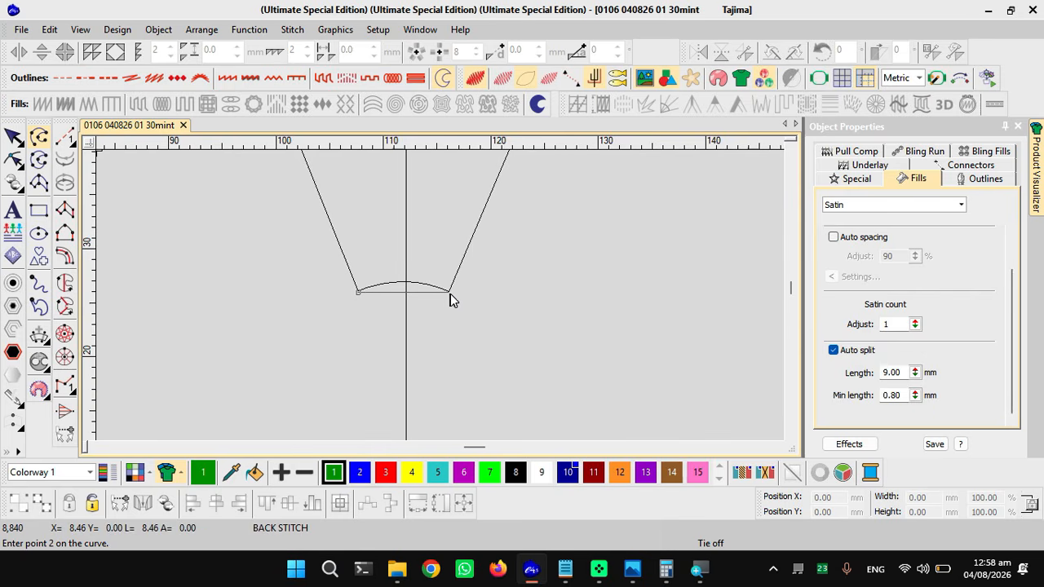
- Draw a horizontal line about 8.46 mm long between the petal outline's two base corners and centre it on the vertical line
key(space)
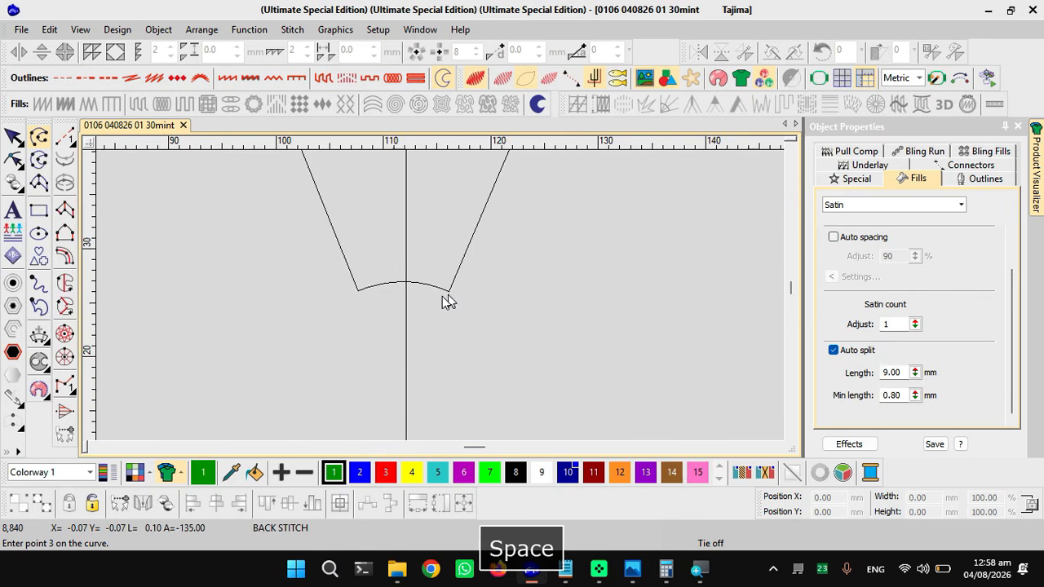
key(Escape)
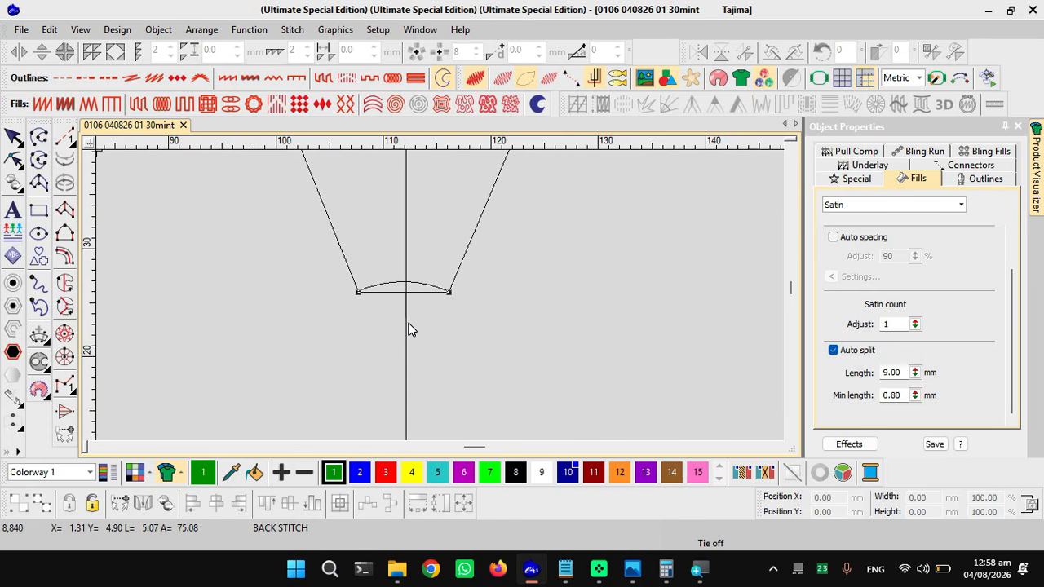
key(ctrl+w)
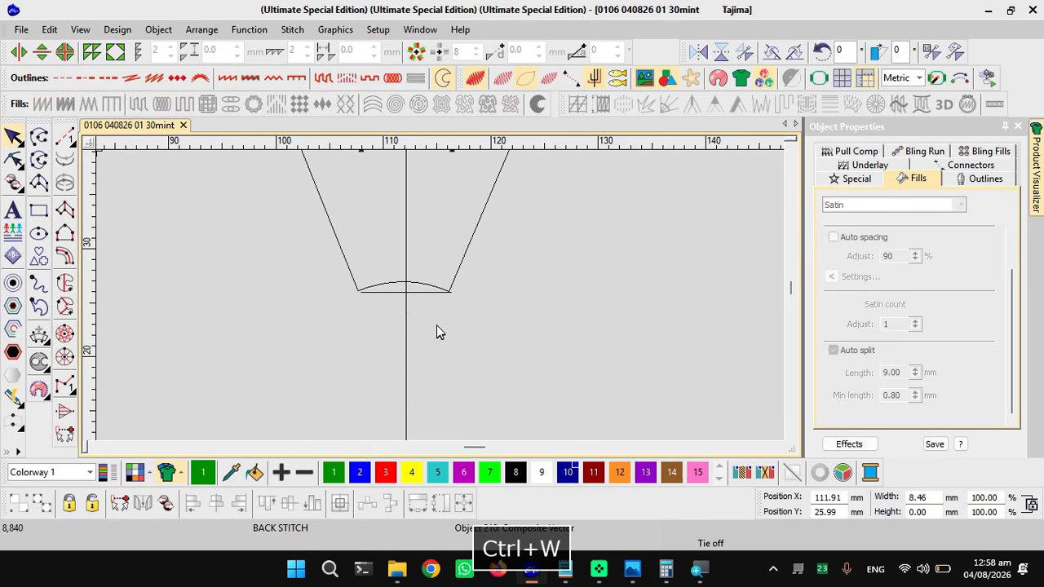
key(Escape)
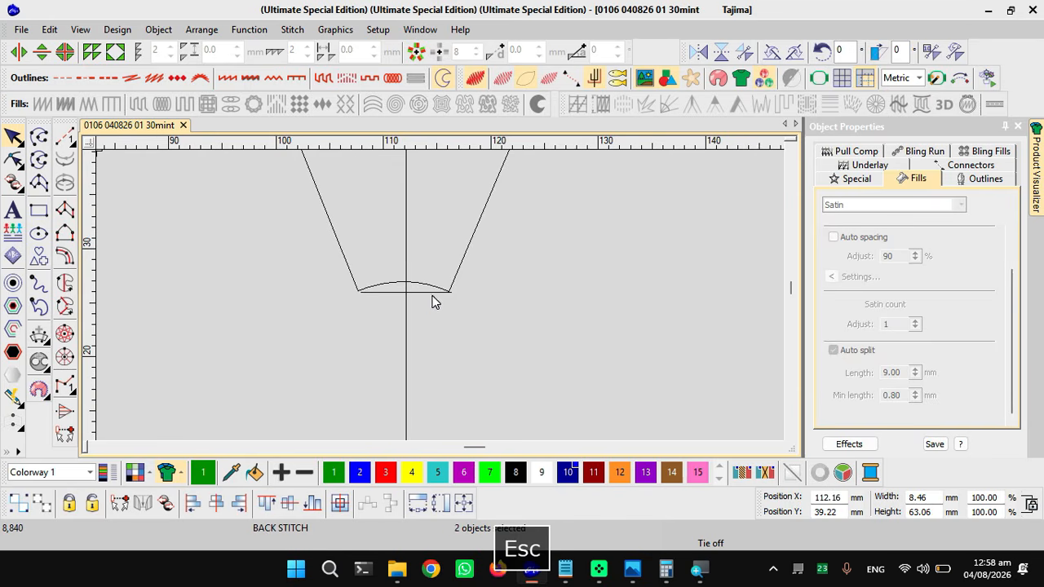
- Rotate the petal outline by about 0.44° to level its base corners with the horizontal line, centred on the vertical line
scroll(432, 295, down, 2)
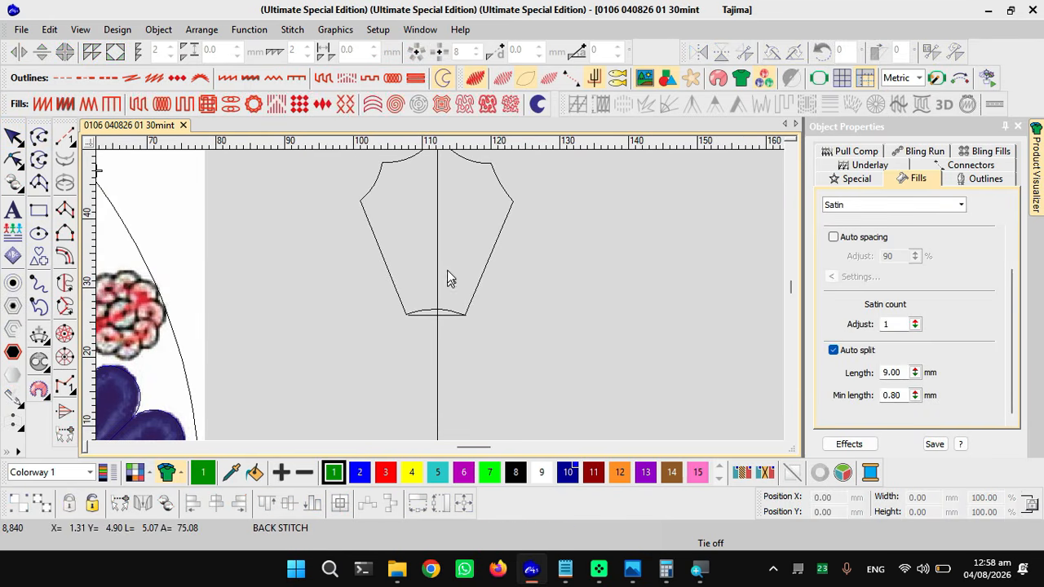
scroll(451, 243, up, 1)
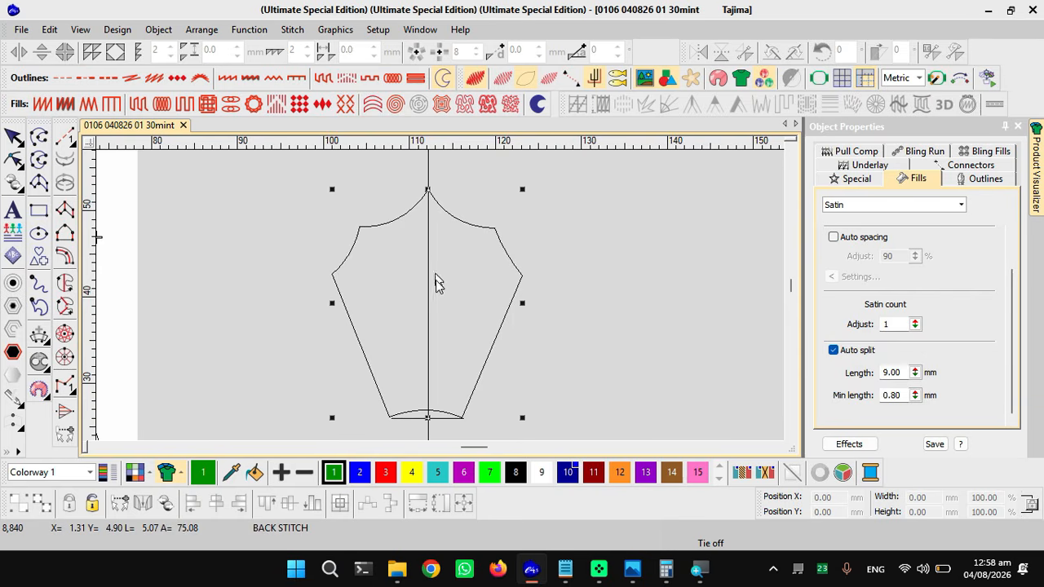
click(427, 338)
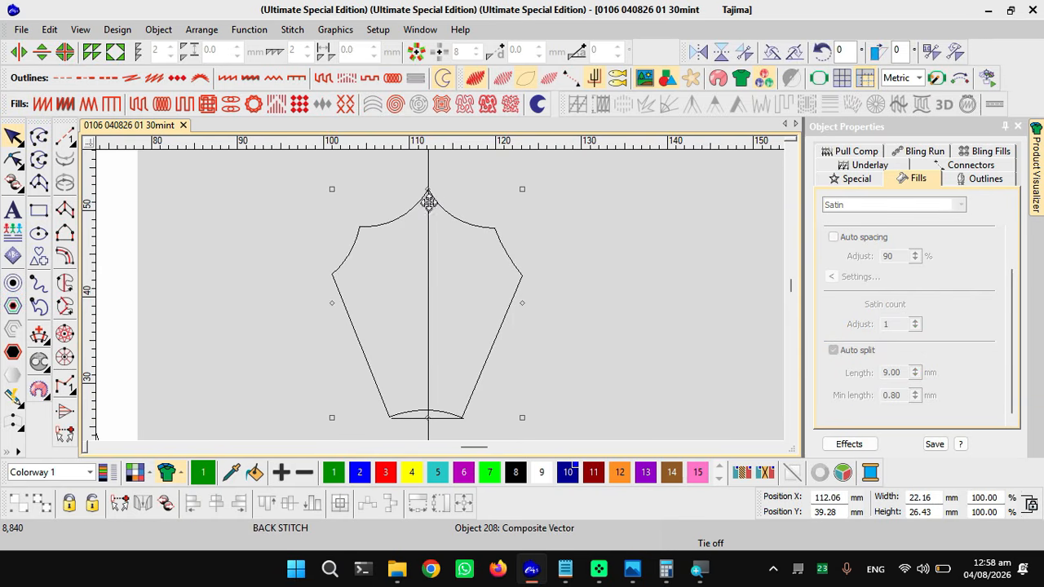
scroll(437, 328, up, 1)
scroll(438, 329, down, 2)
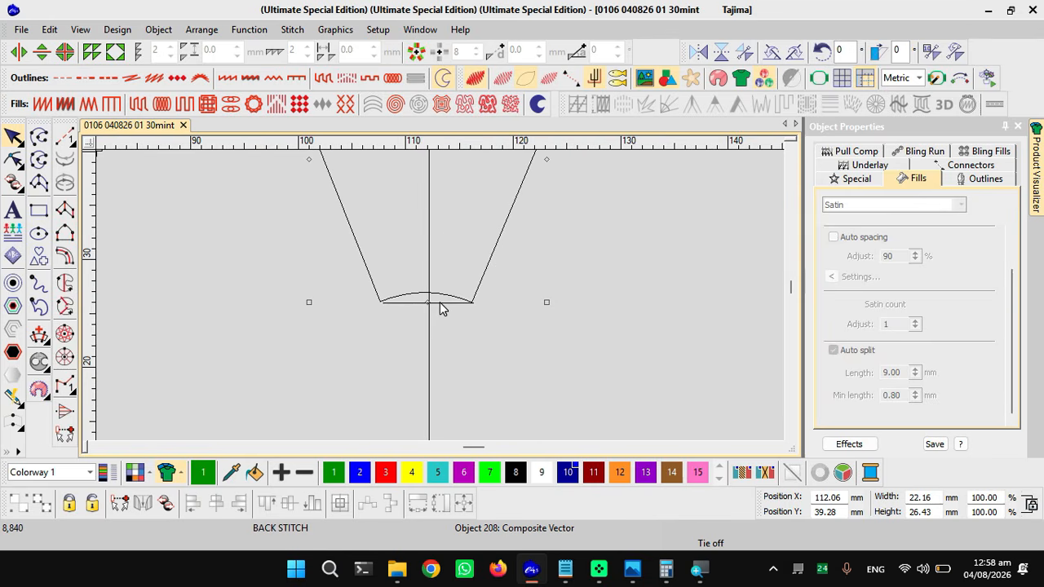
scroll(545, 316, up, 1)
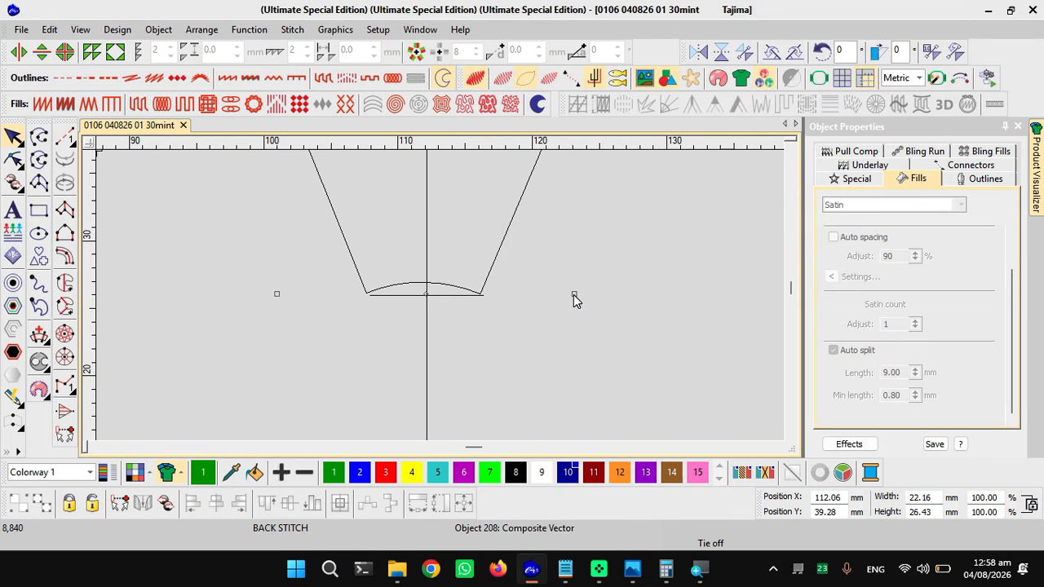
drag(573, 294, 578, 299)
key(Escape)
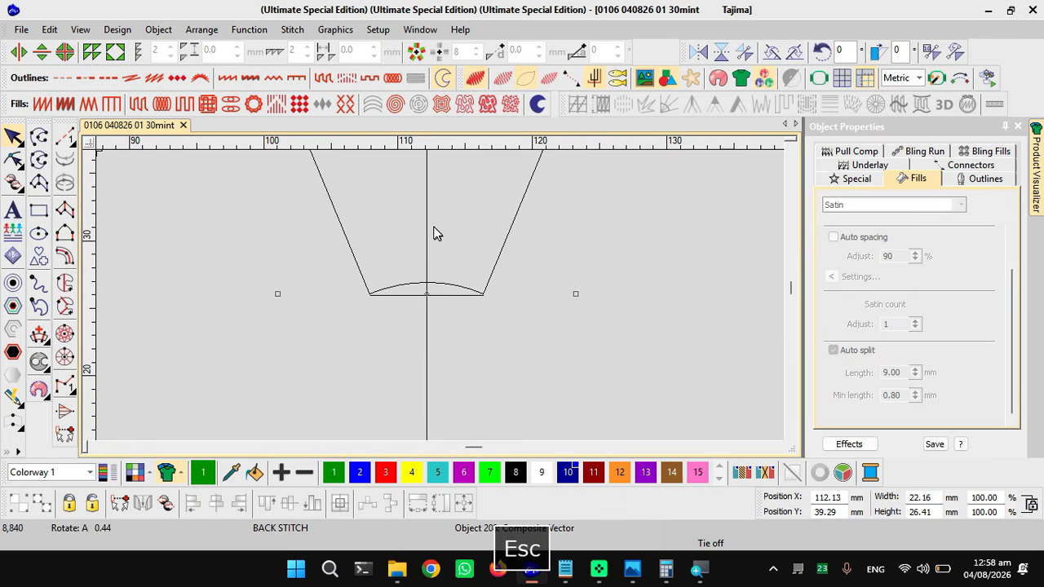
scroll(440, 277, down, 2)
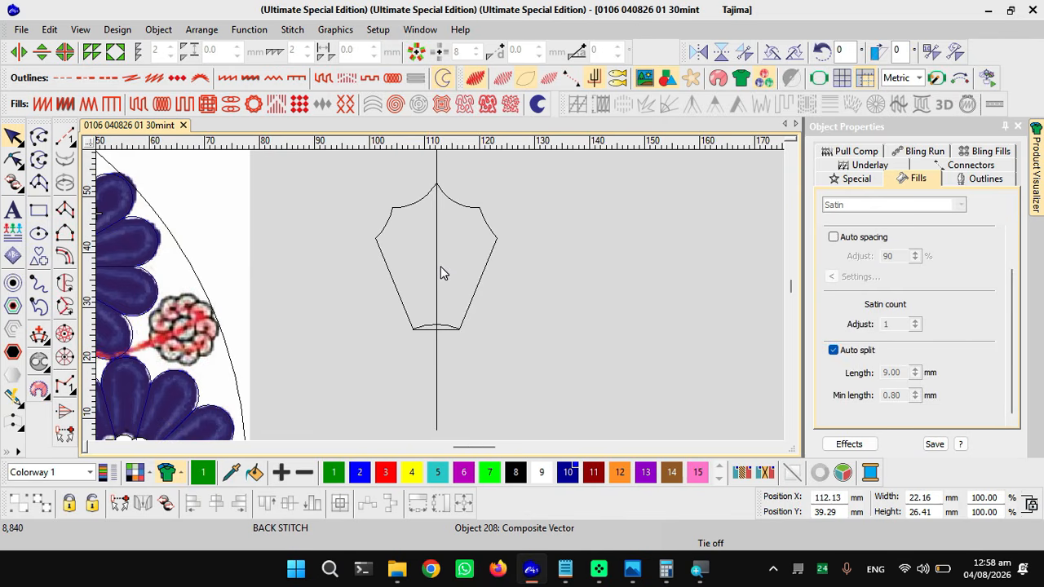
scroll(440, 275, up, 1)
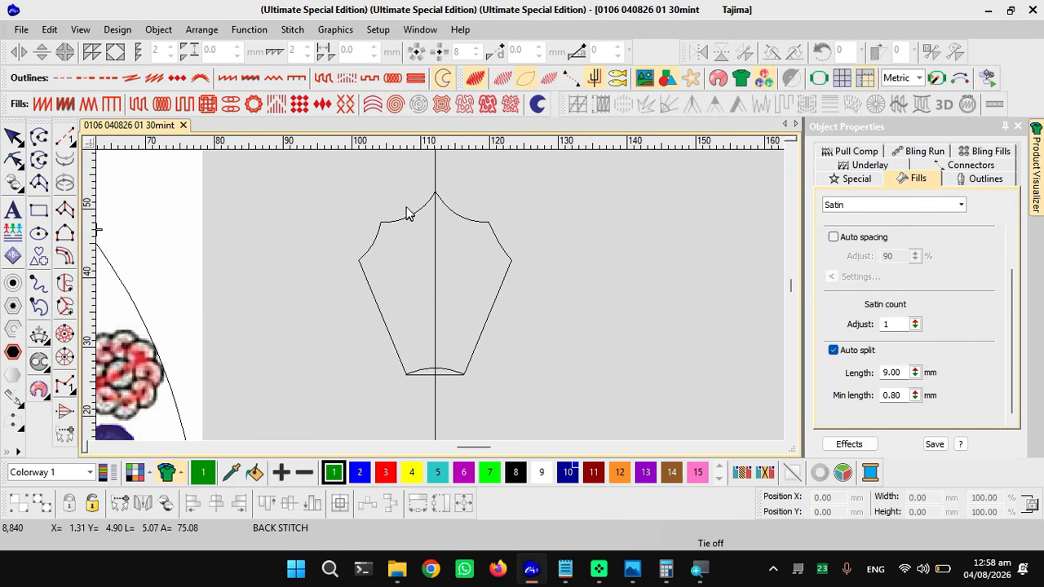
- Display the Edit Tools for the petal outline and cut the closed curve open on its upper right side with the Knife
click(498, 241)
right_click(540, 515)
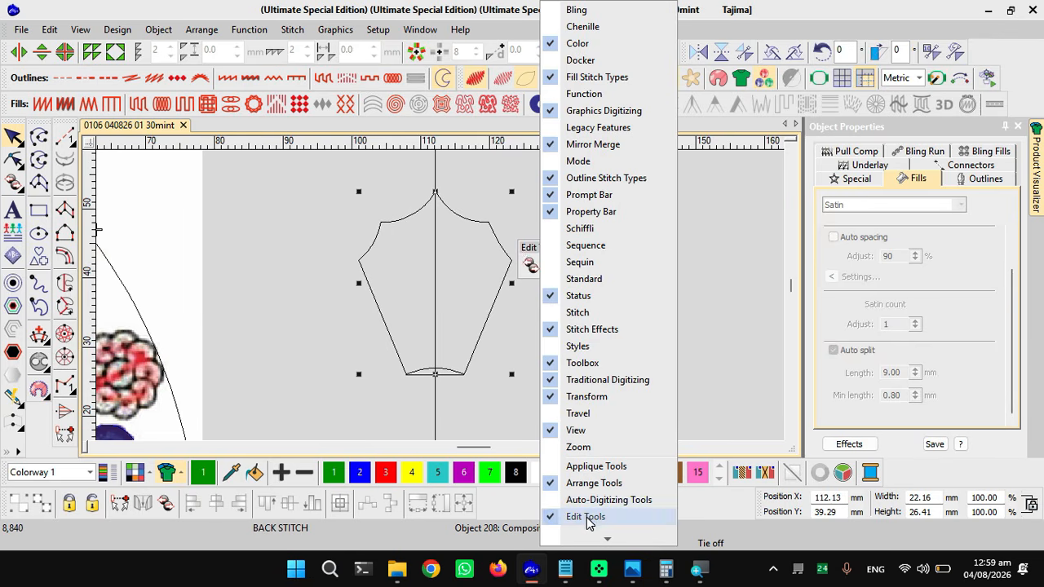
click(524, 240)
drag(544, 250, 594, 247)
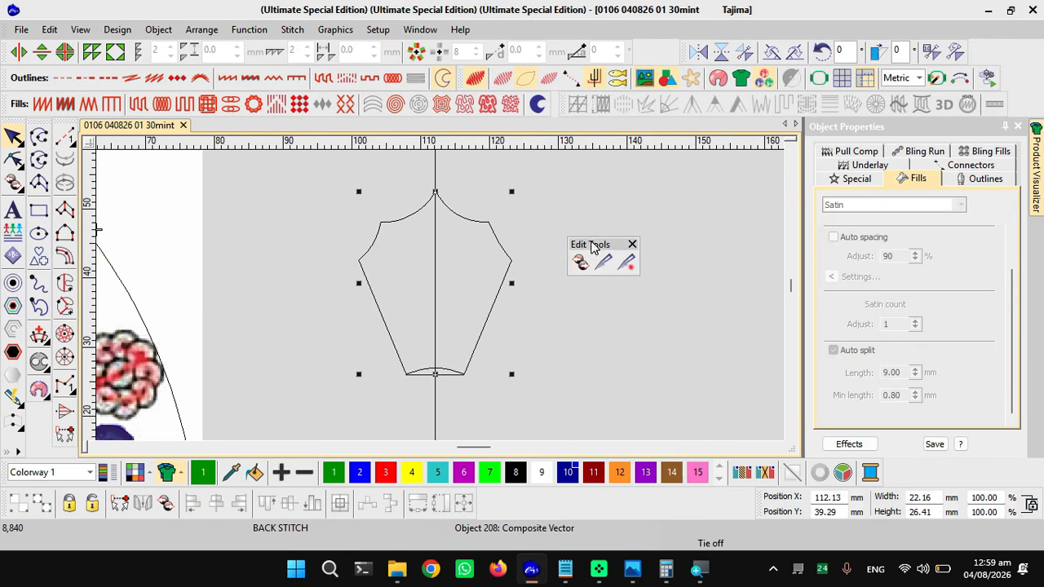
click(603, 261)
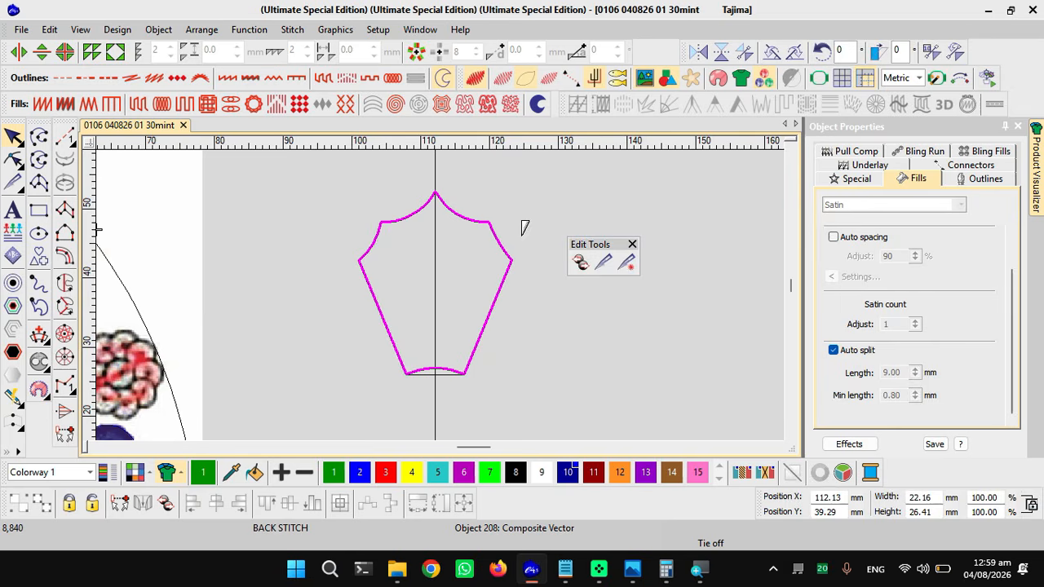
key(space)
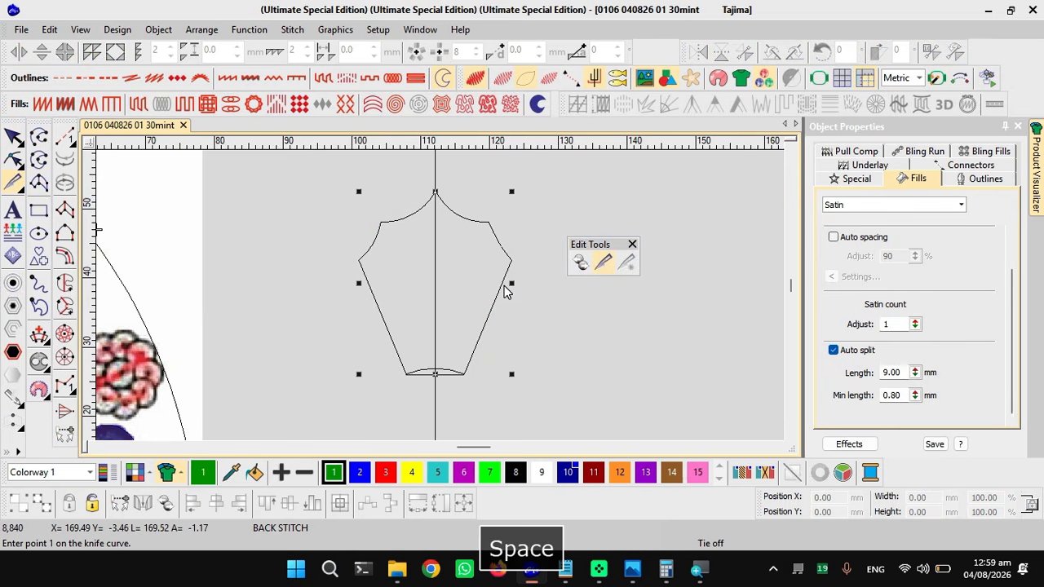
- Reshape the opened outline by deleting its points on the right of the vertical line, keeping only the left half
key(h)
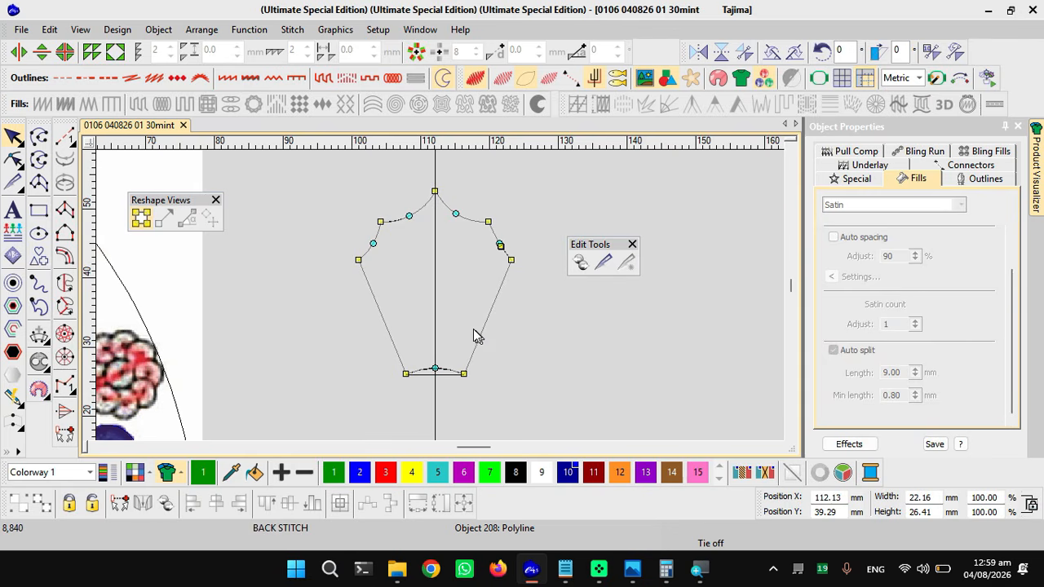
drag(470, 329, 532, 202)
key(Delete)
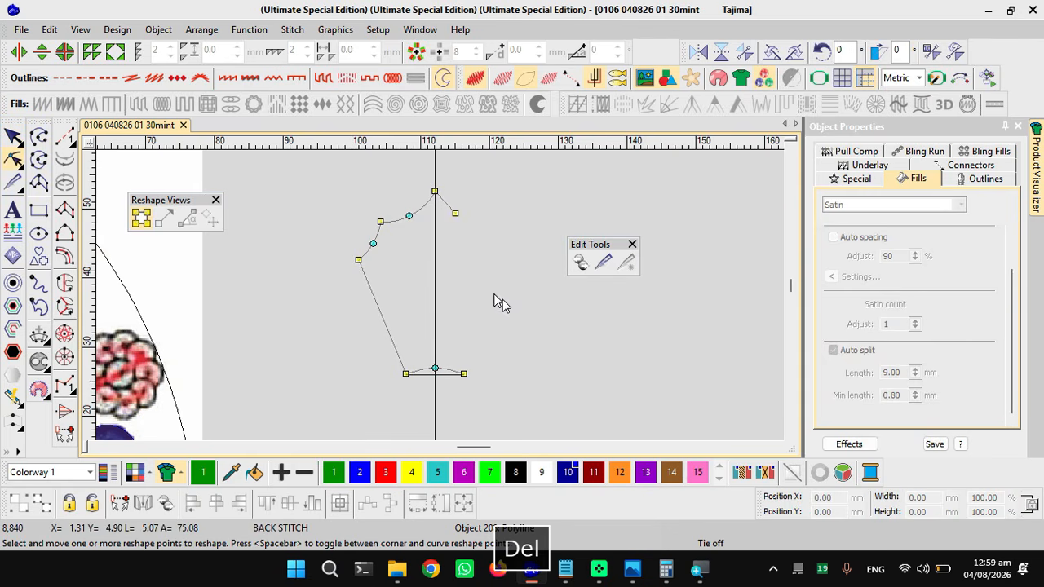
key(Delete)
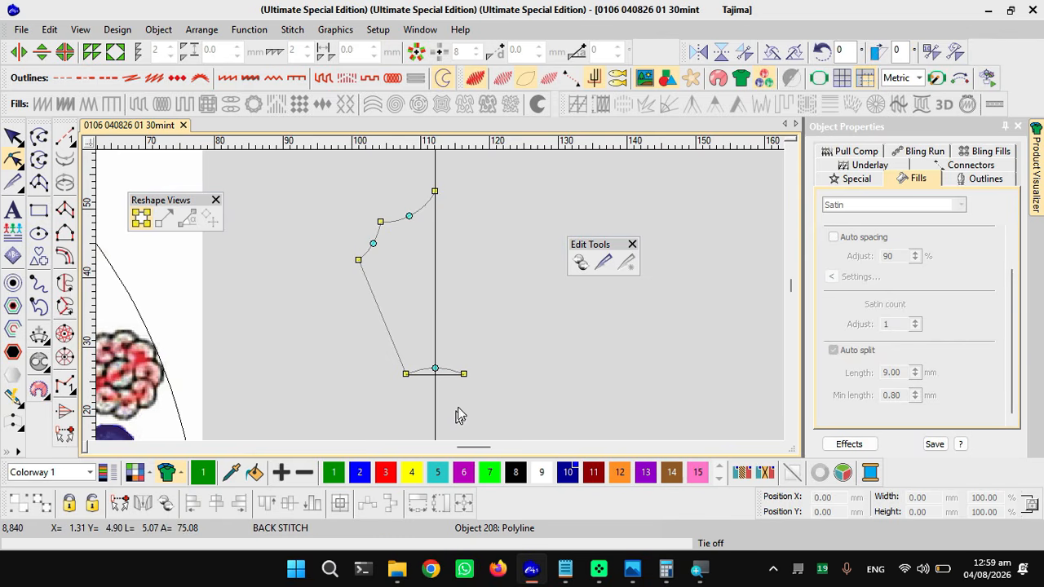
drag(488, 362, 486, 360)
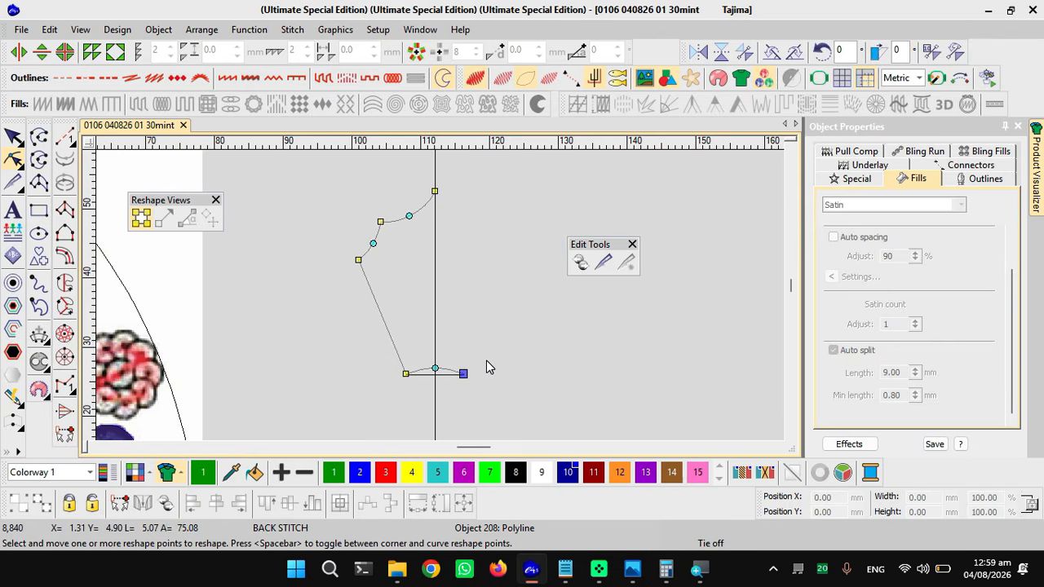
key(Delete)
key(Escape)
- Duplicate the left half-outline and mirror the copy across the vertical centre line with Mirror by Reference Line
click(421, 212)
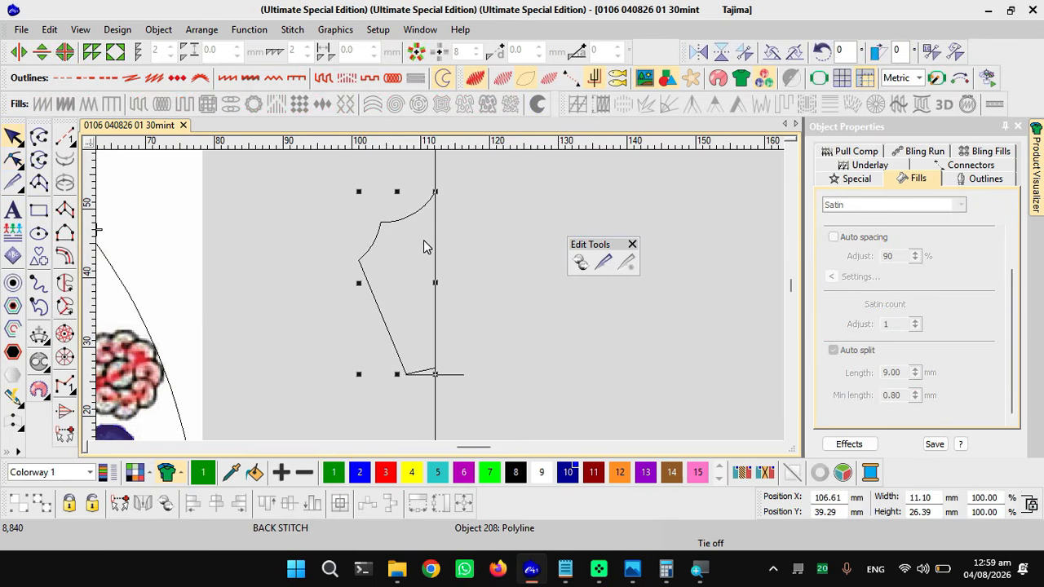
key(ctrl+d)
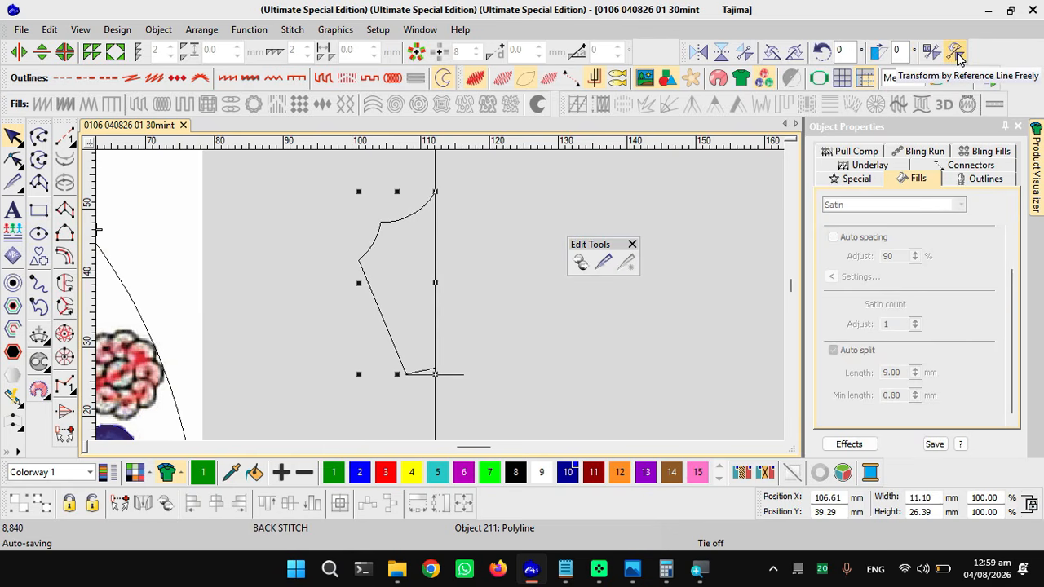
click(79, 31)
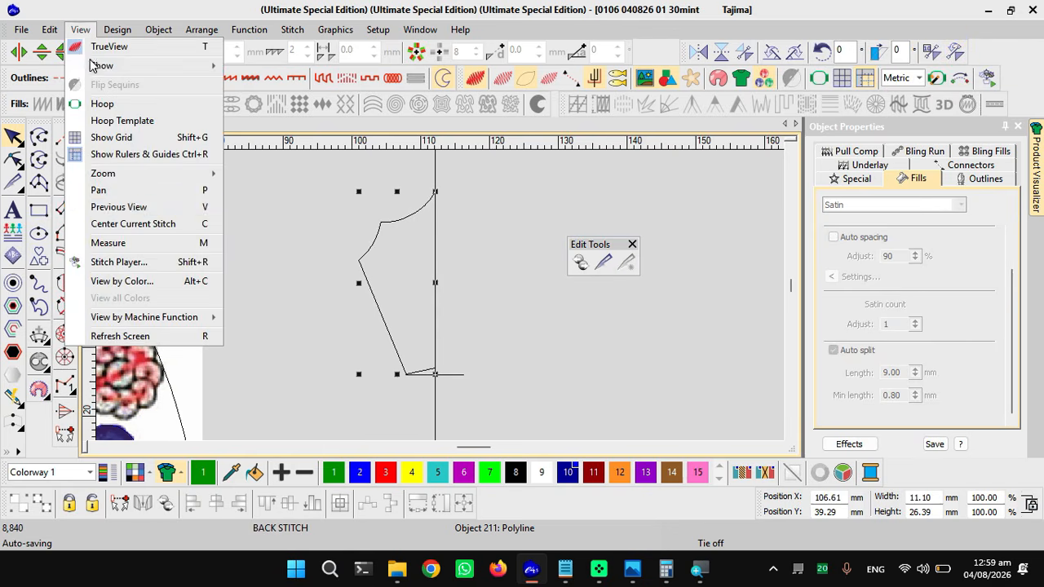
key(Escape)
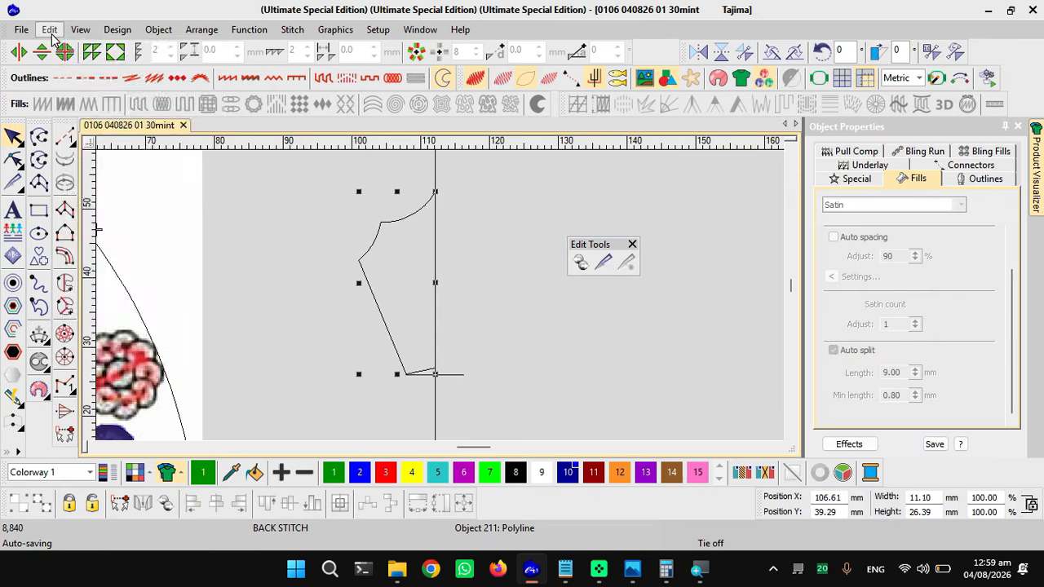
click(51, 34)
mouse_move(96, 363)
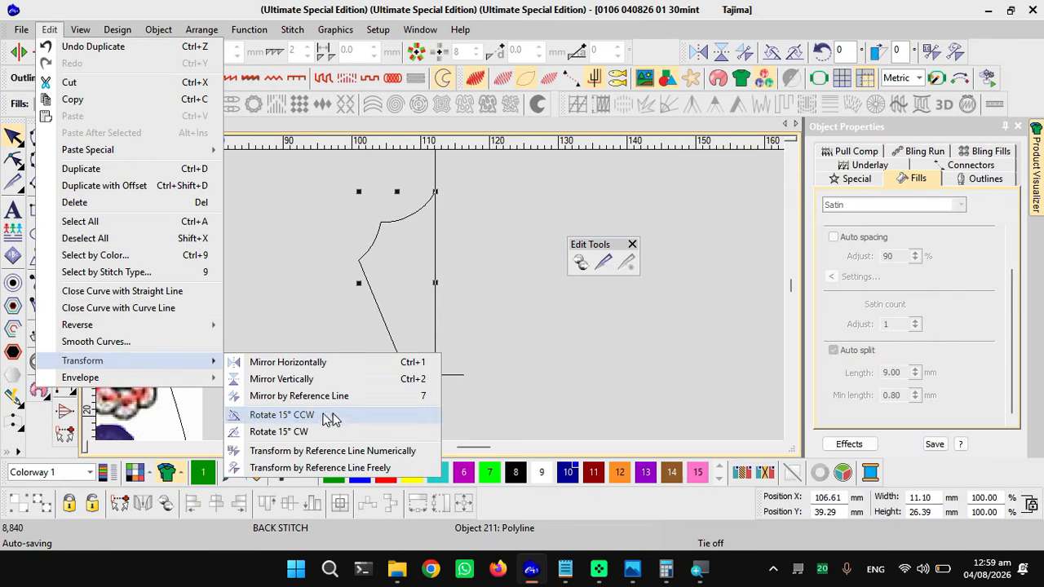
click(418, 398)
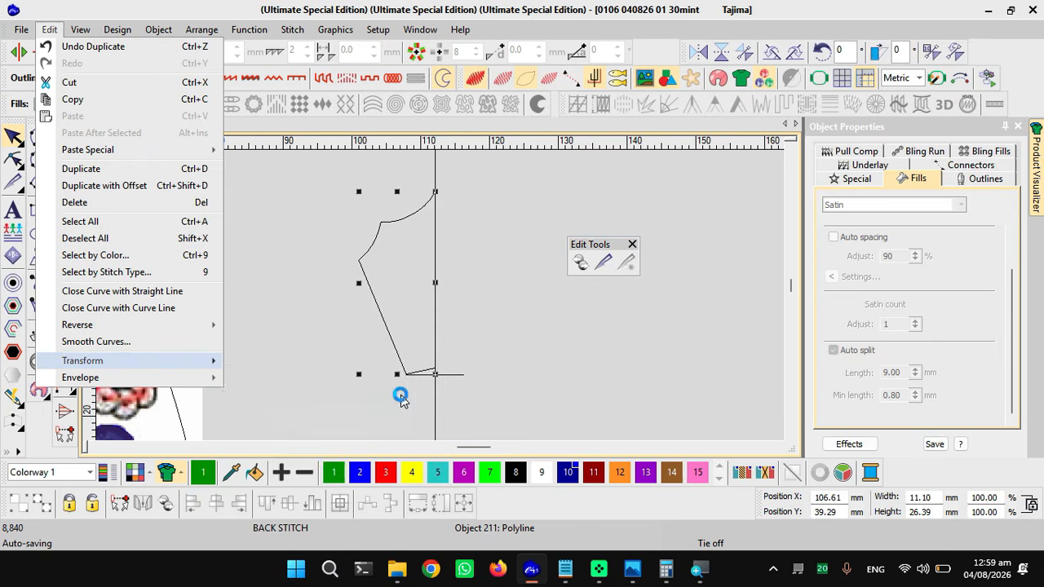
scroll(441, 295, up, 4)
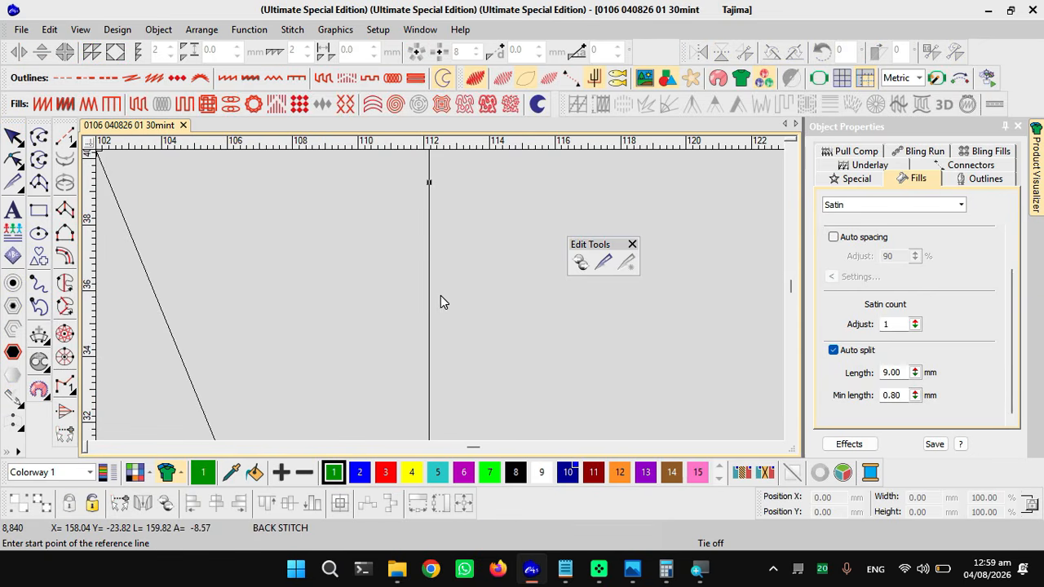
scroll(441, 297, up, 2)
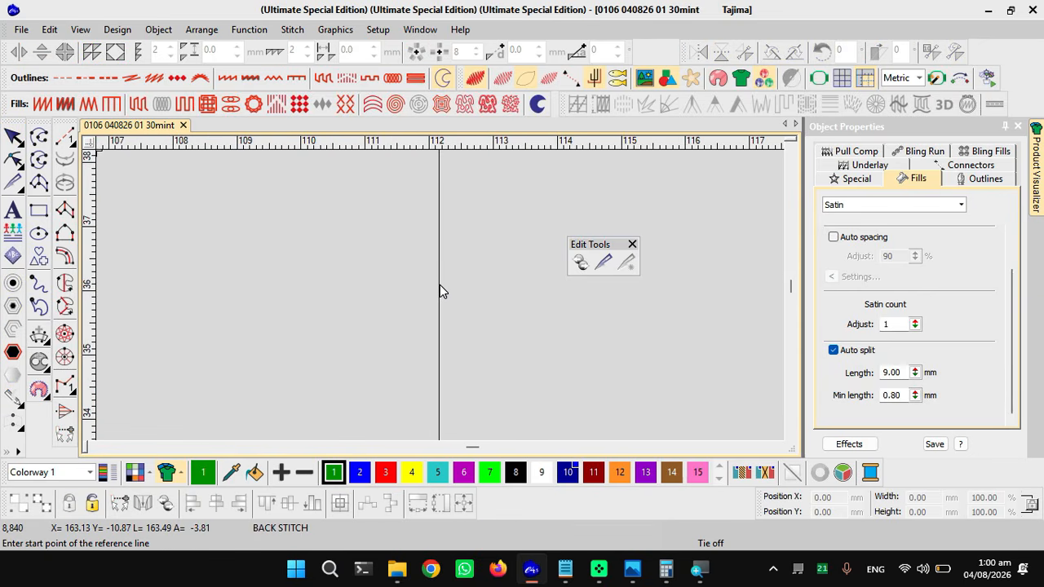
click(439, 285)
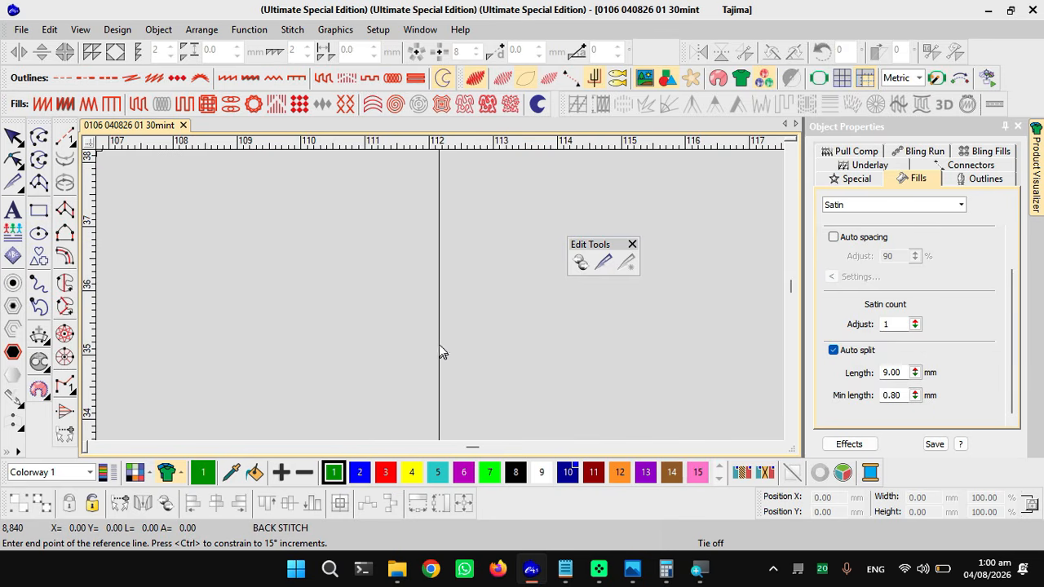
key(Escape)
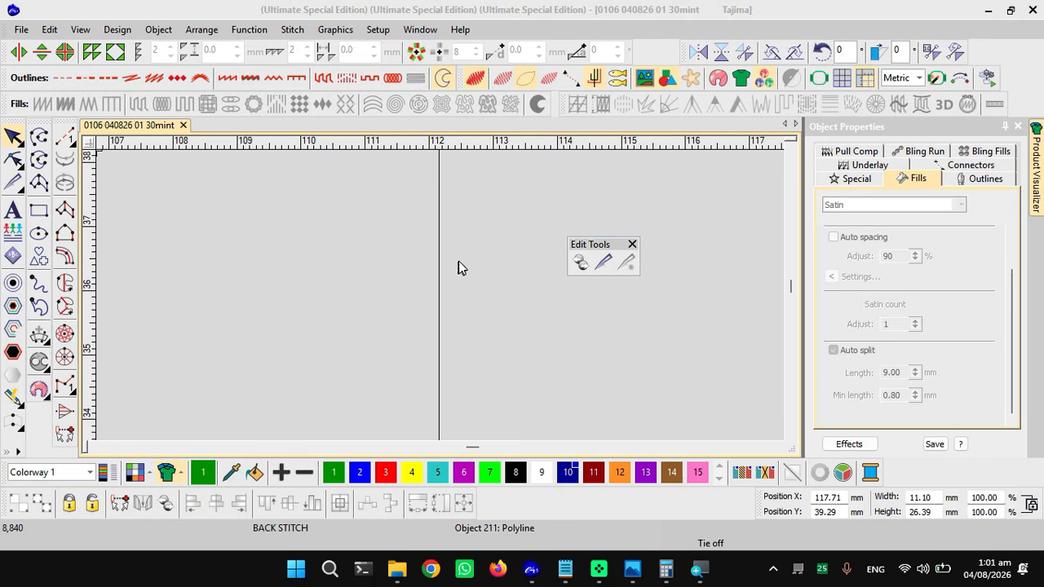
- Check the mirrored halves along the centre line, and switch to the reference image 0106.jpg in the photo viewer
scroll(453, 247, down, 1)
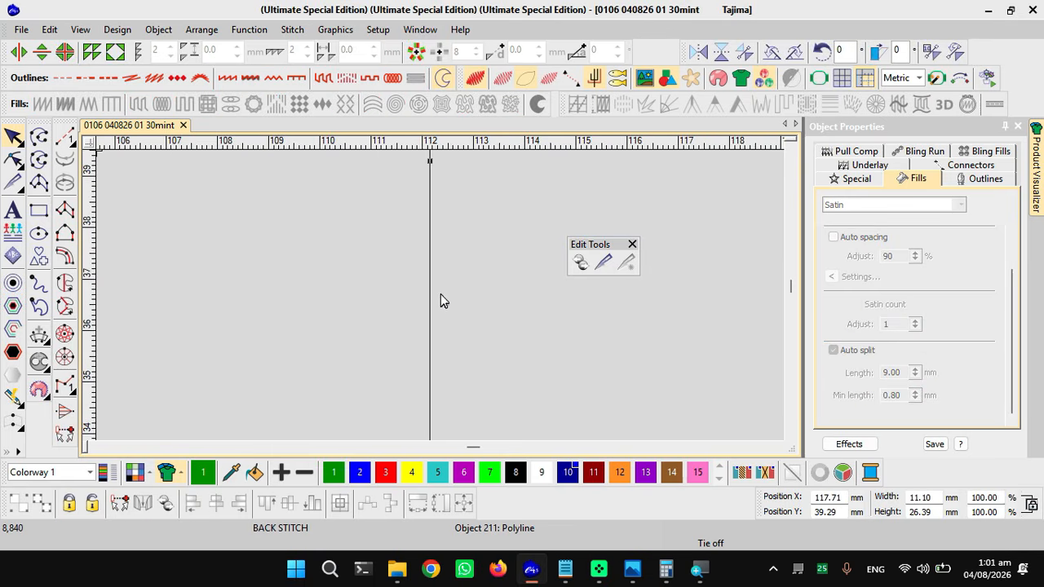
scroll(440, 302, down, 1)
scroll(440, 301, down, 1)
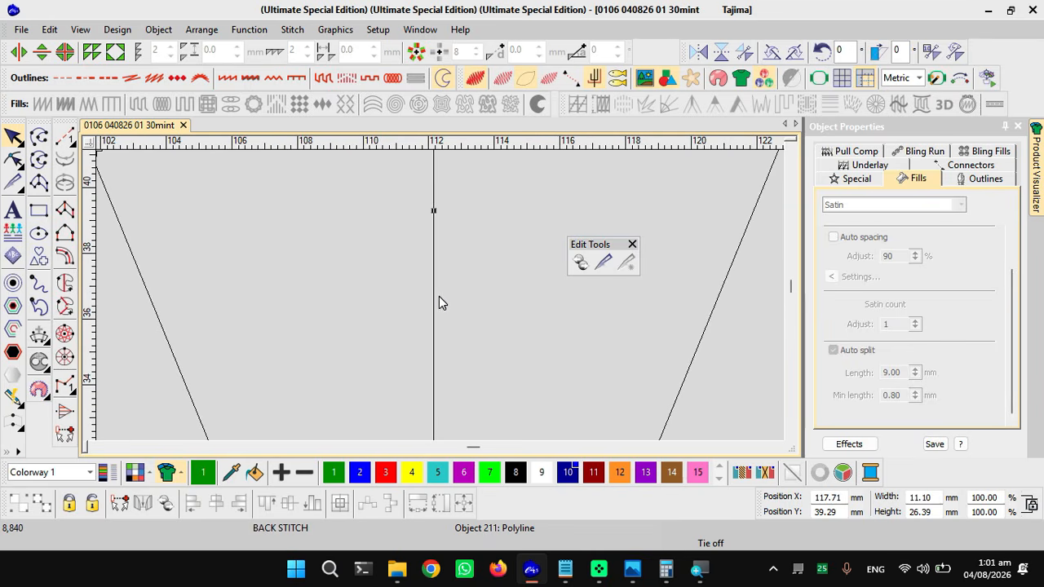
scroll(440, 302, down, 1)
scroll(440, 302, down, 1)
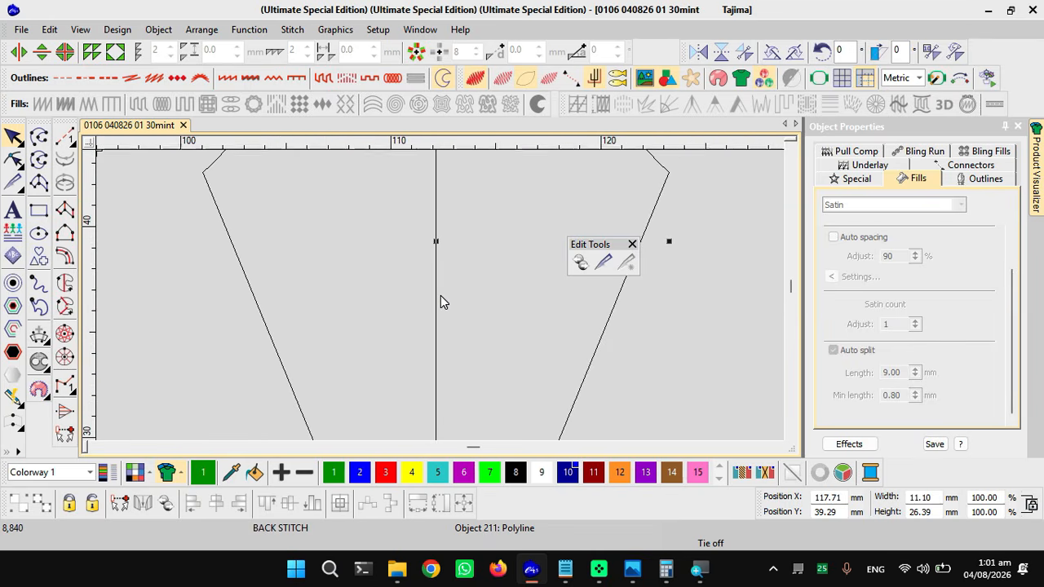
scroll(440, 302, down, 1)
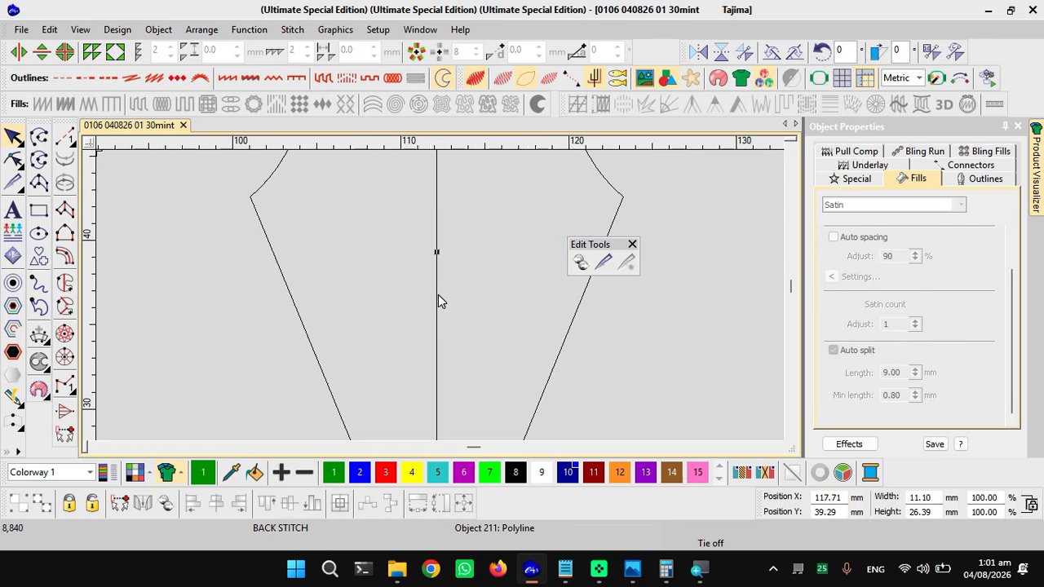
scroll(437, 294, down, 1)
click(632, 567)
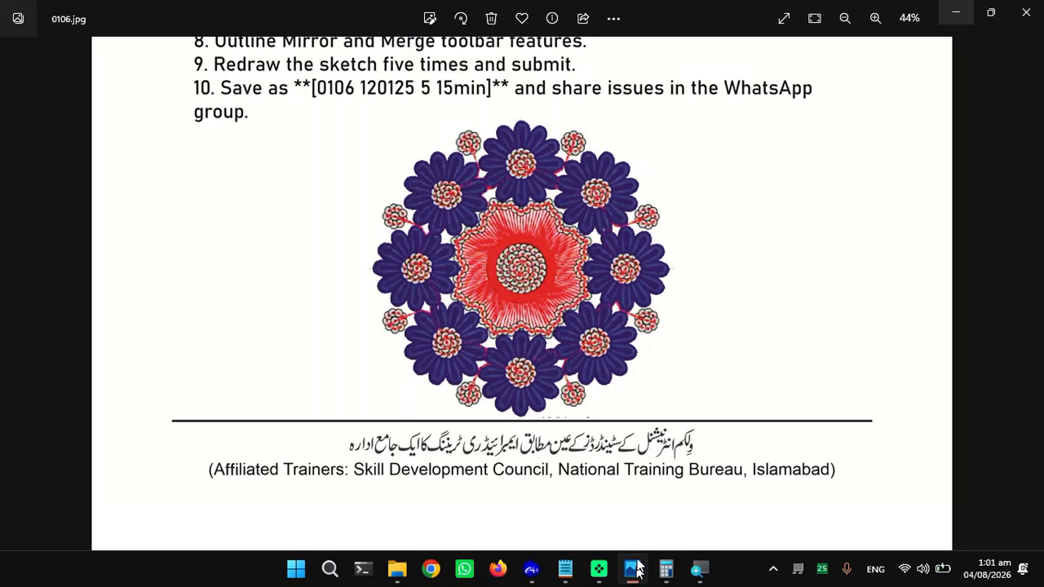
- Close the 0106.jpg reference image viewer, the Magnifier and the calculator
click(1028, 9)
click(696, 568)
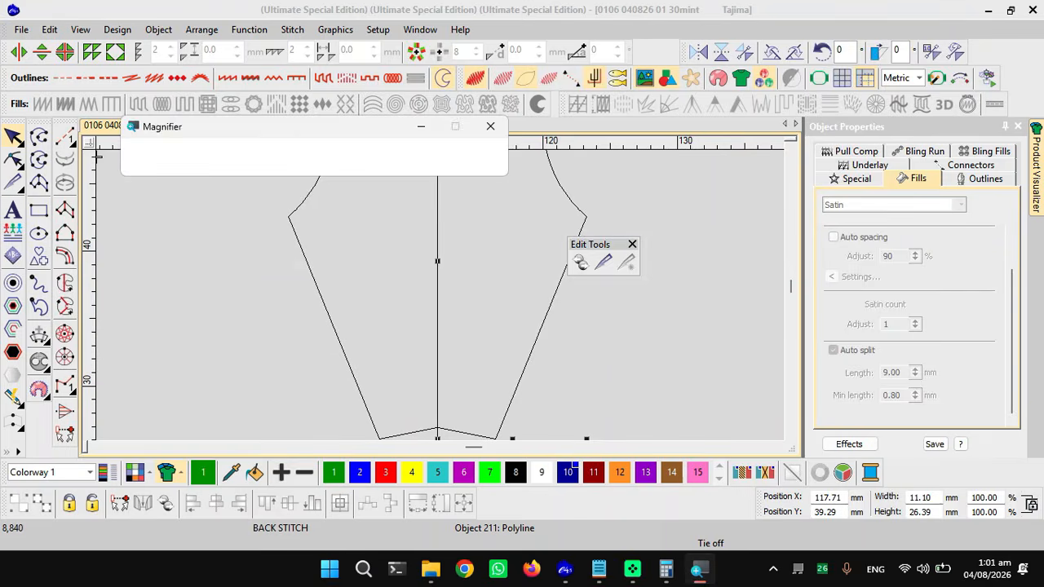
click(497, 127)
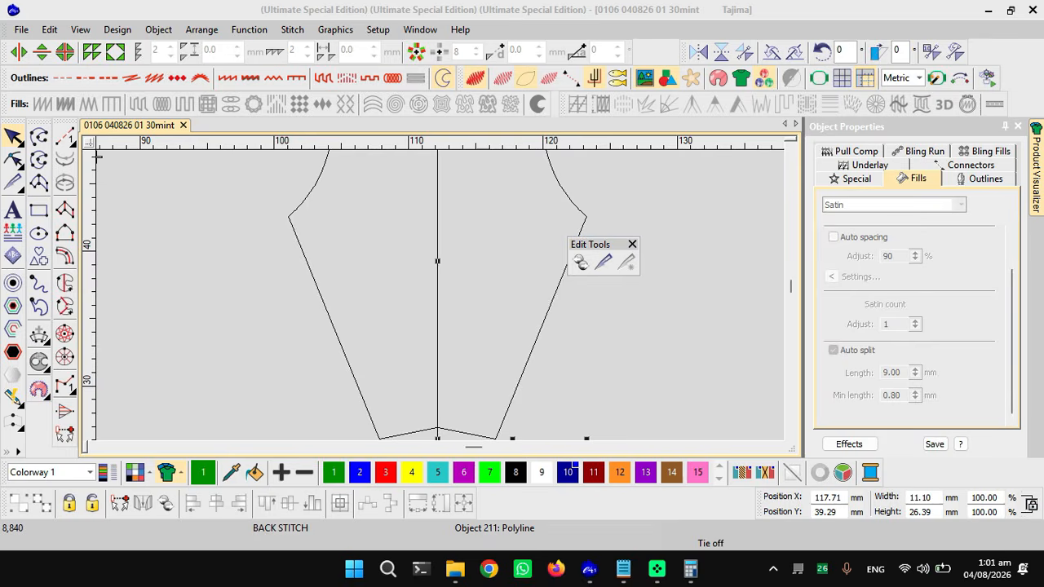
click(690, 568)
click(631, 41)
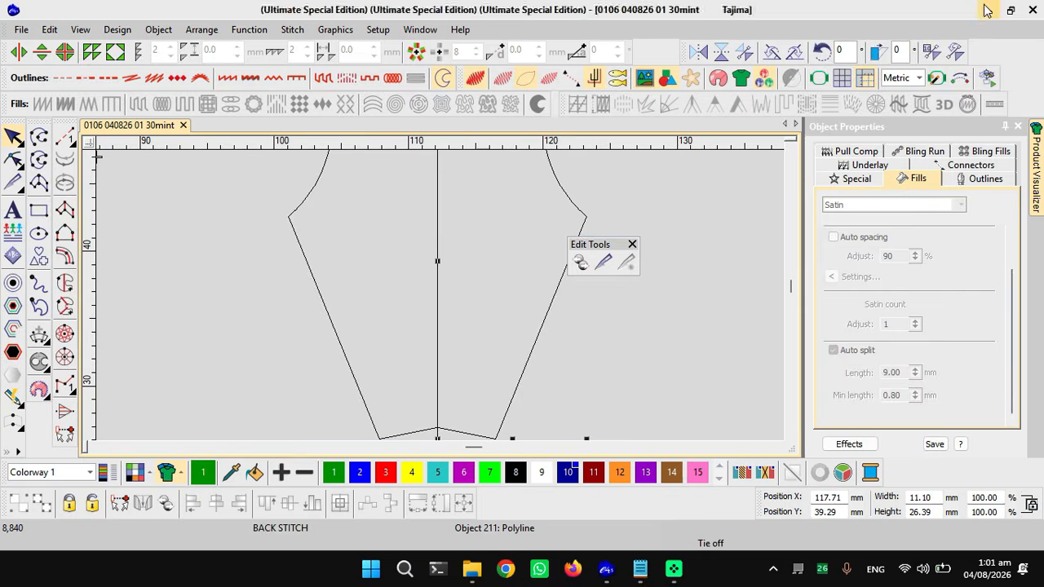
- Set the system timer resolution to Maximum with the TimerResolution utility, minimize it and return to the embroidery design
key(super+d)
double_click(194, 31)
click(446, 333)
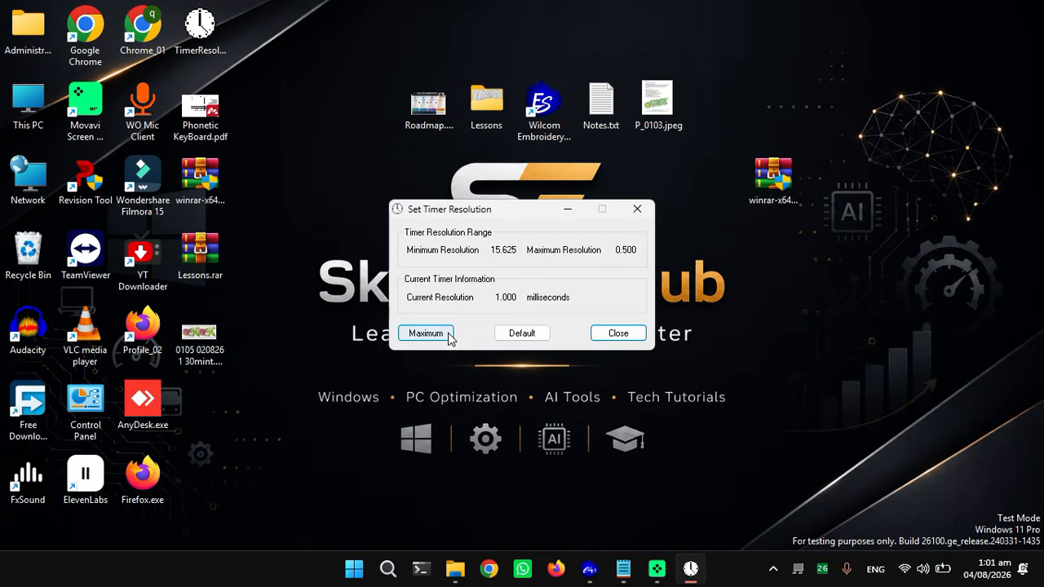
click(568, 210)
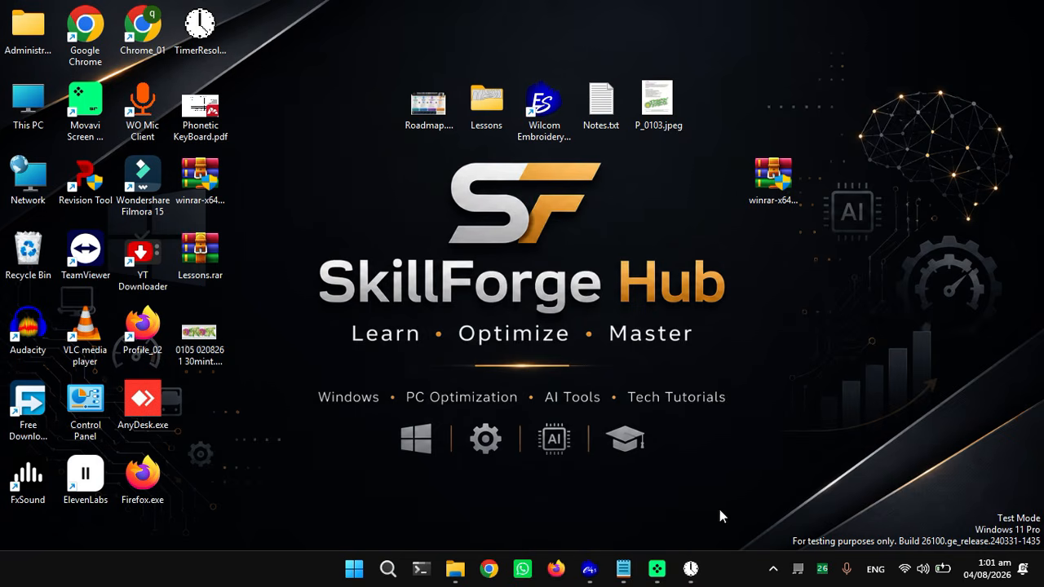
click(589, 568)
- Examine the two mirrored petal halves, checking where they meet at the base and the reshape points of each half
scroll(440, 295, down, 1)
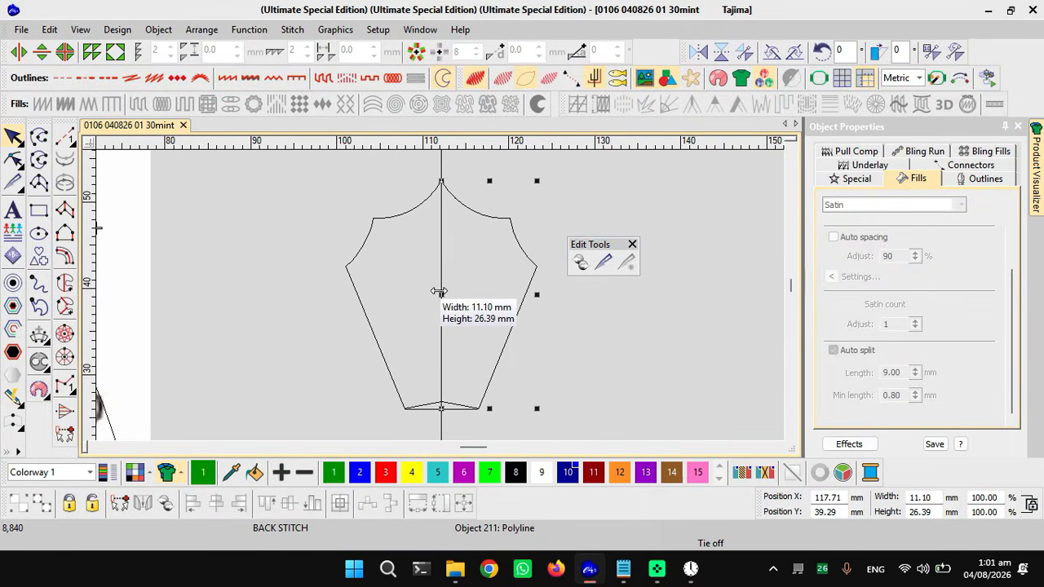
click(570, 356)
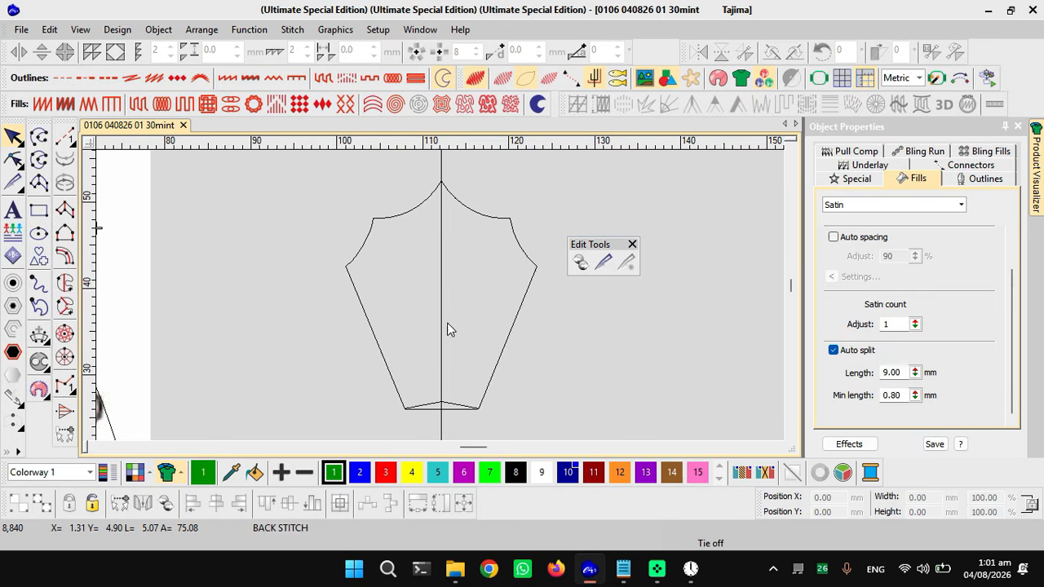
scroll(440, 387, up, 1)
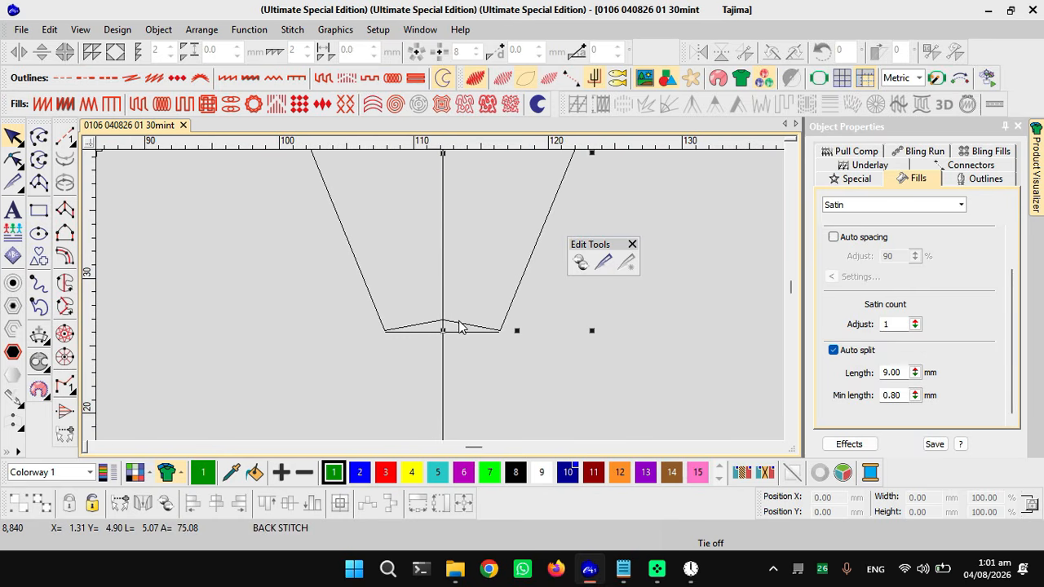
click(436, 329)
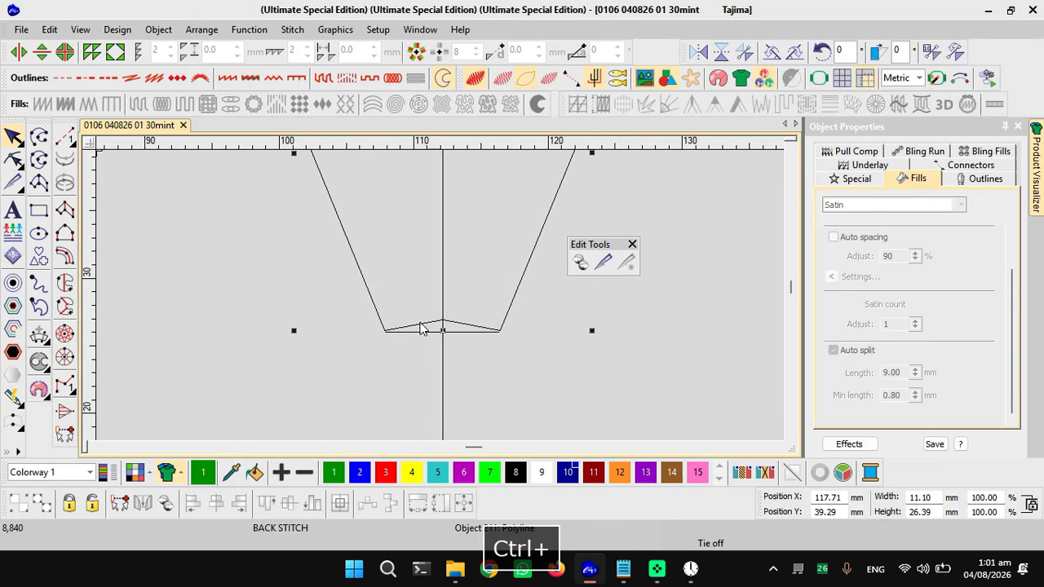
key(ctrl+a)
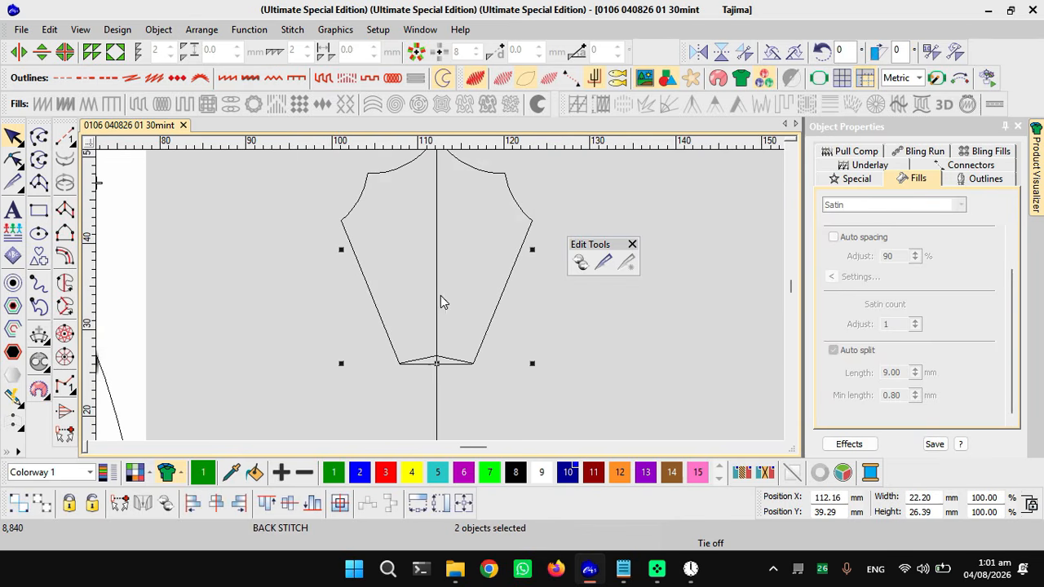
key(Escape)
click(491, 262)
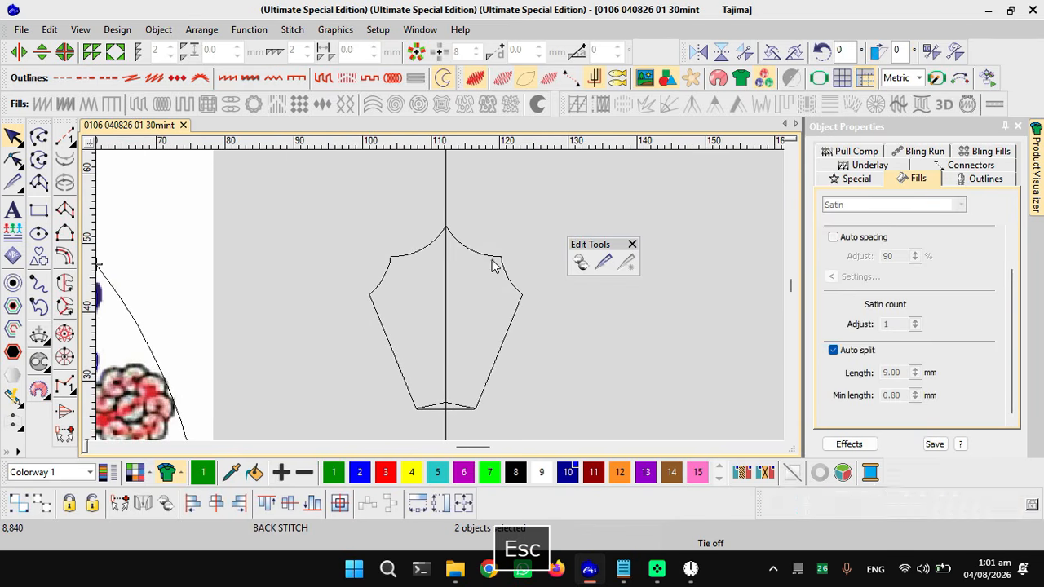
key(h)
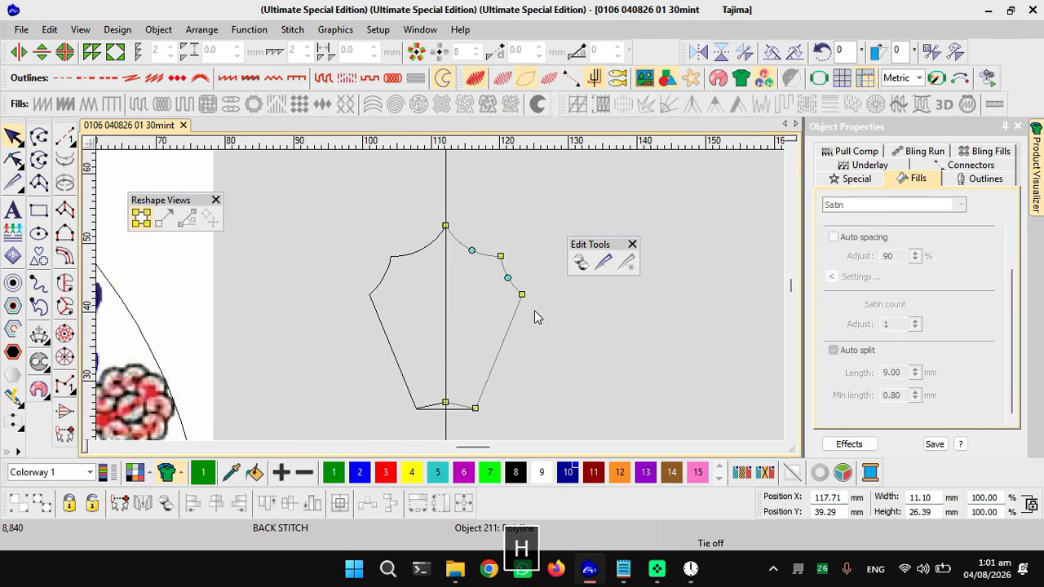
key(Escape)
click(424, 246)
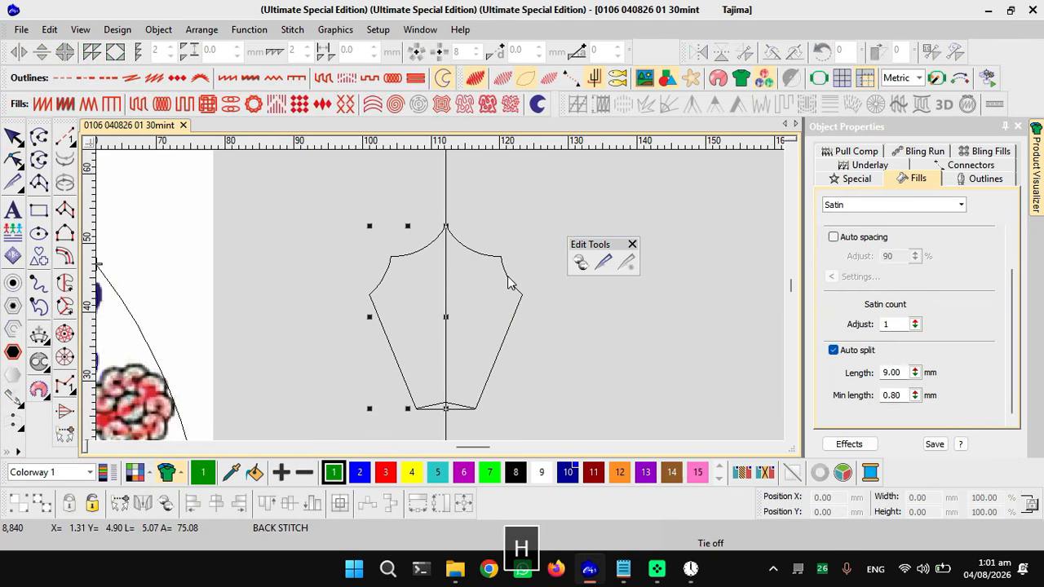
key(h)
key(Escape)
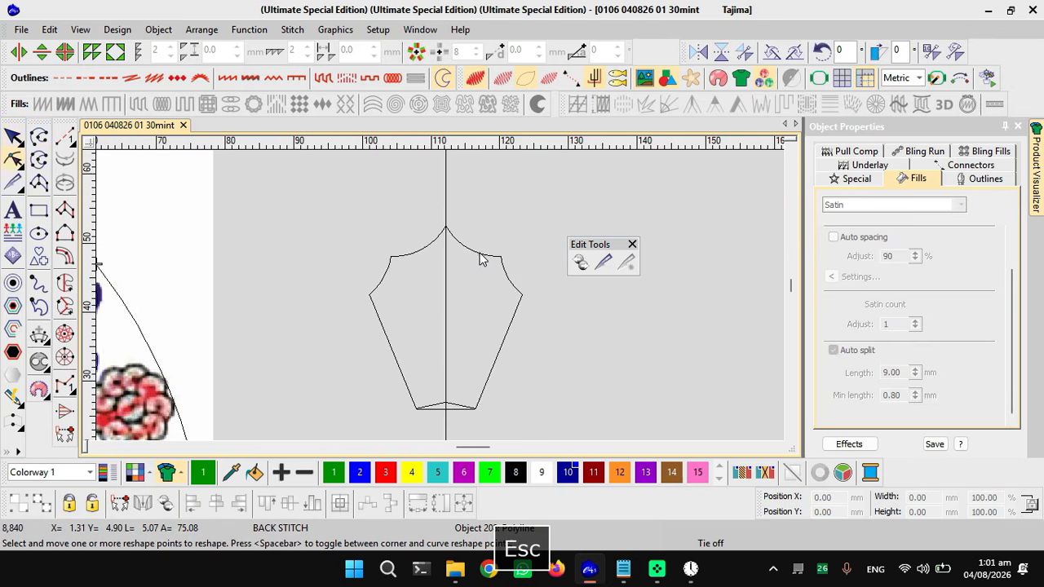
- Select both petal halves, display the Shaping Tools and weld the halves into one closed outline
click(436, 247)
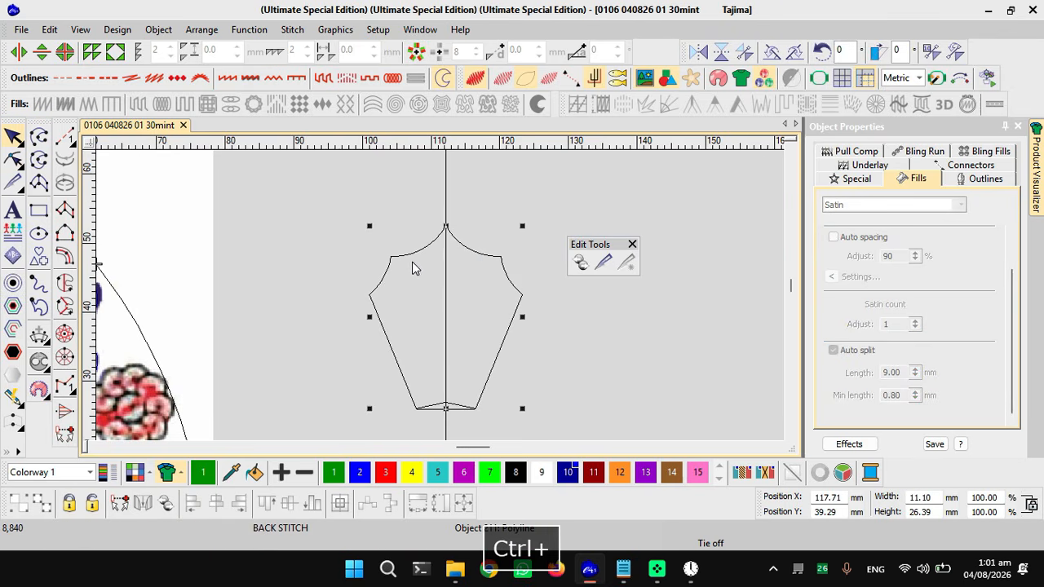
ctrl+click(396, 263)
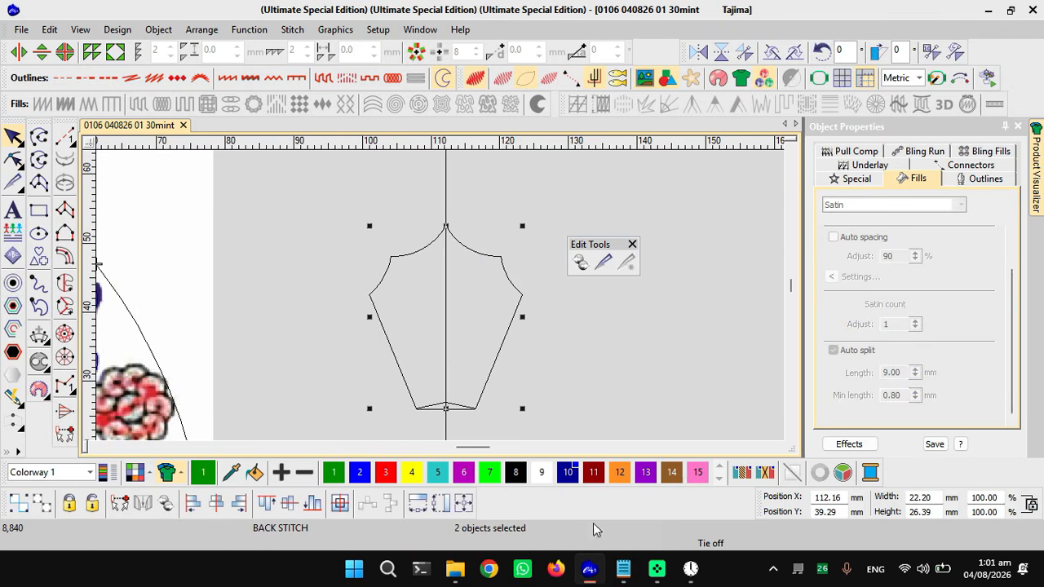
right_click(564, 522)
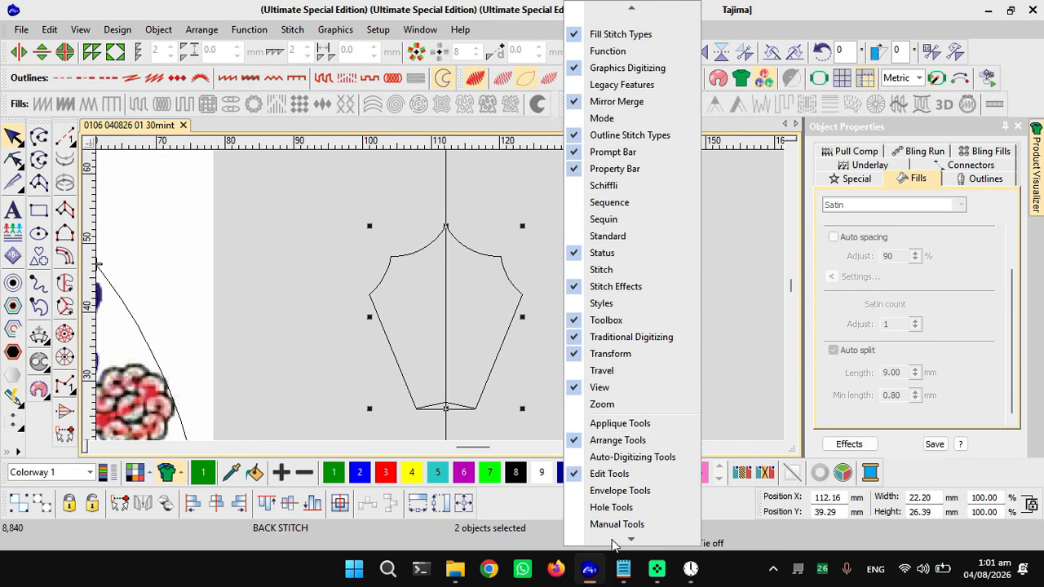
click(617, 520)
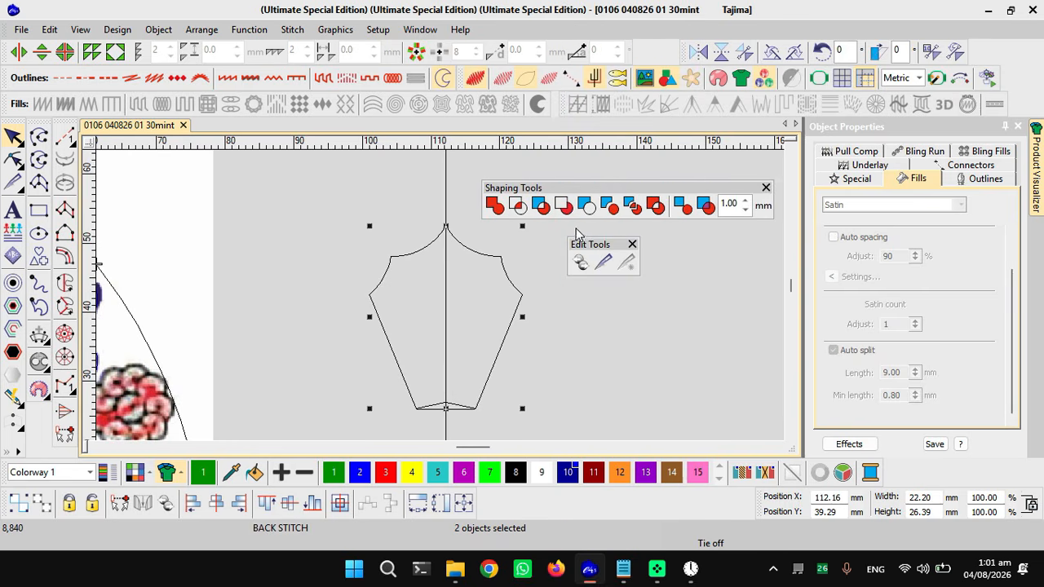
click(494, 207)
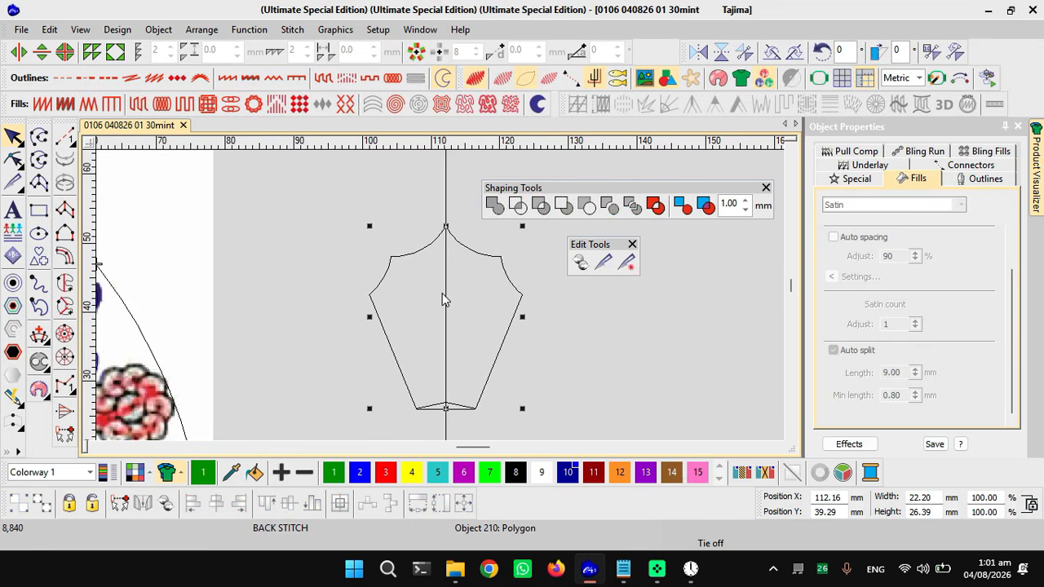
- Reshape the welded petal outline by converting the middle point of its base from a corner to a curve point
key(h)
click(445, 402)
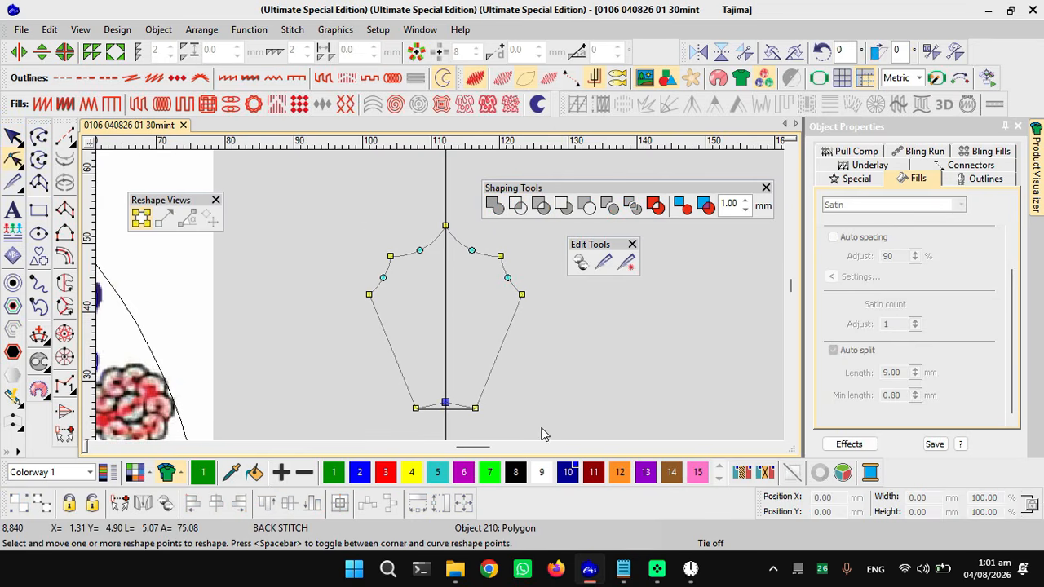
key(space)
key(Escape)
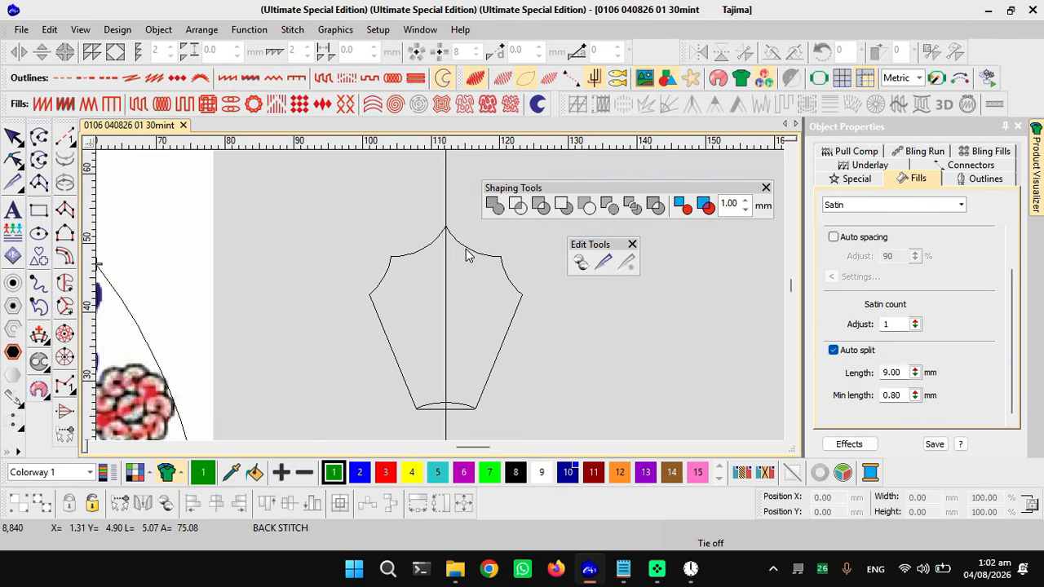
key(Escape)
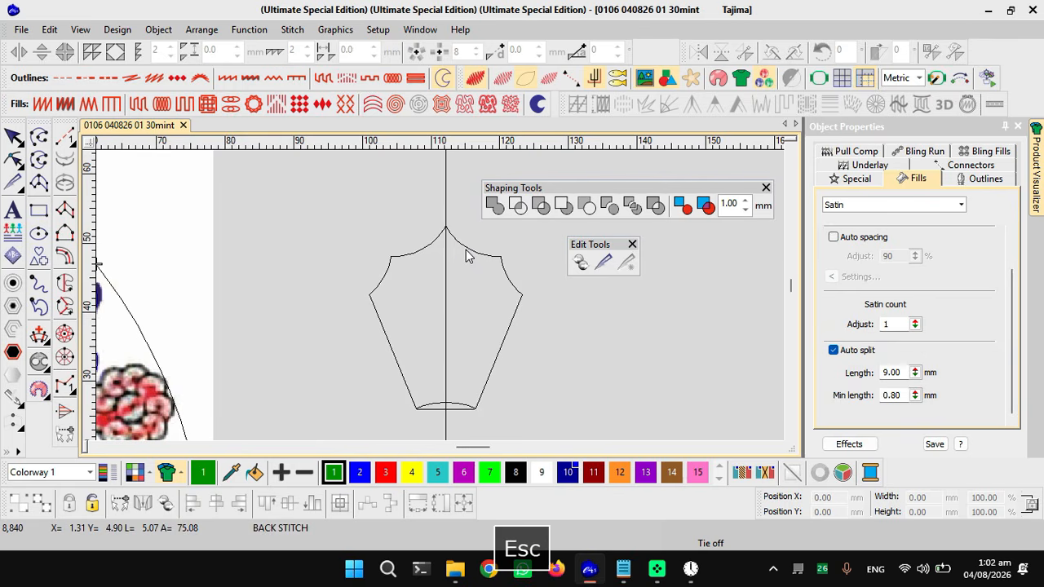
- Delete the old petal outline lying over the red central flower
click(466, 256)
scroll(372, 289, down, 1)
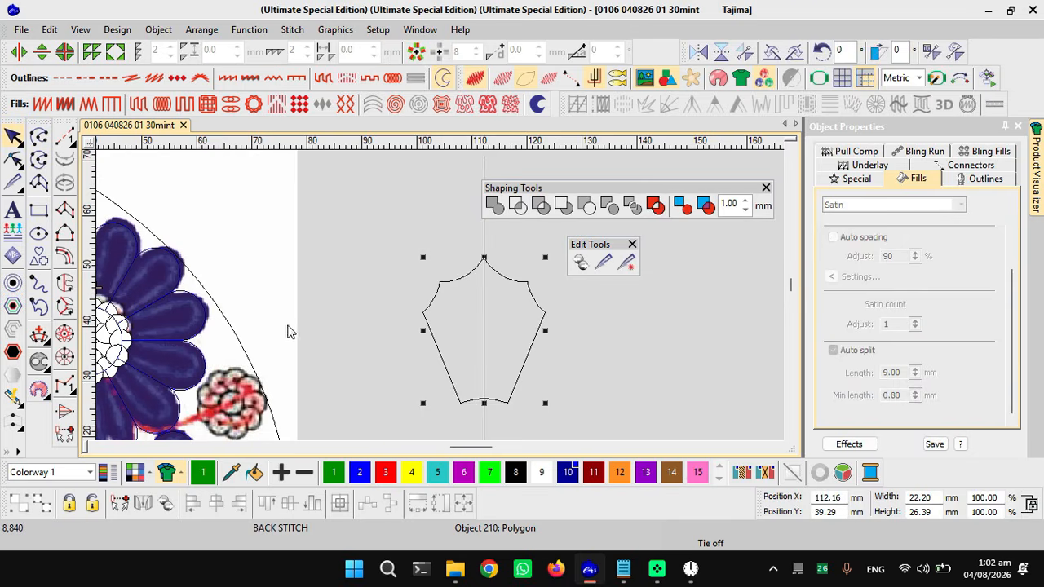
scroll(512, 308, down, 1)
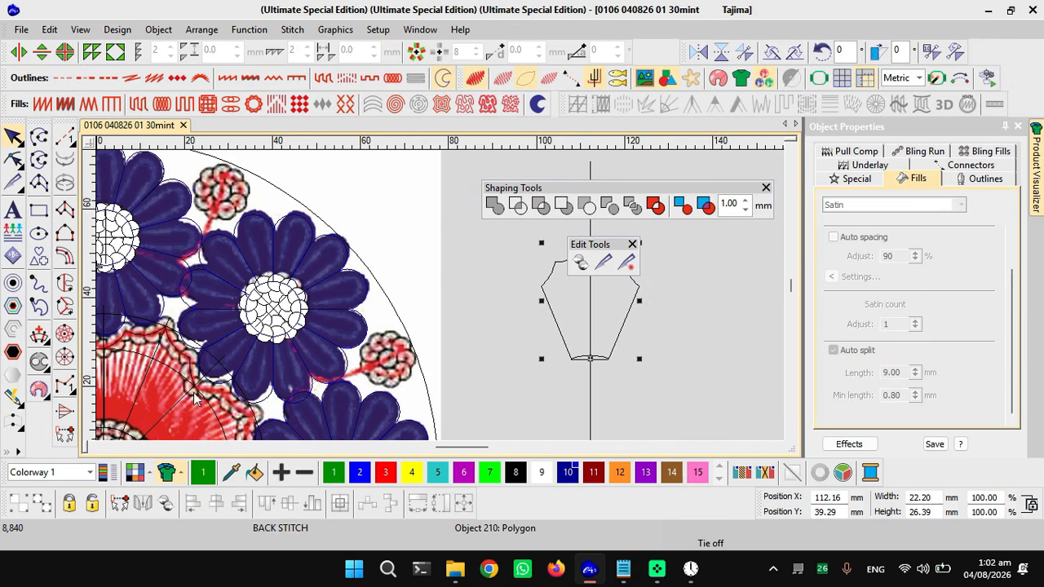
key(Delete)
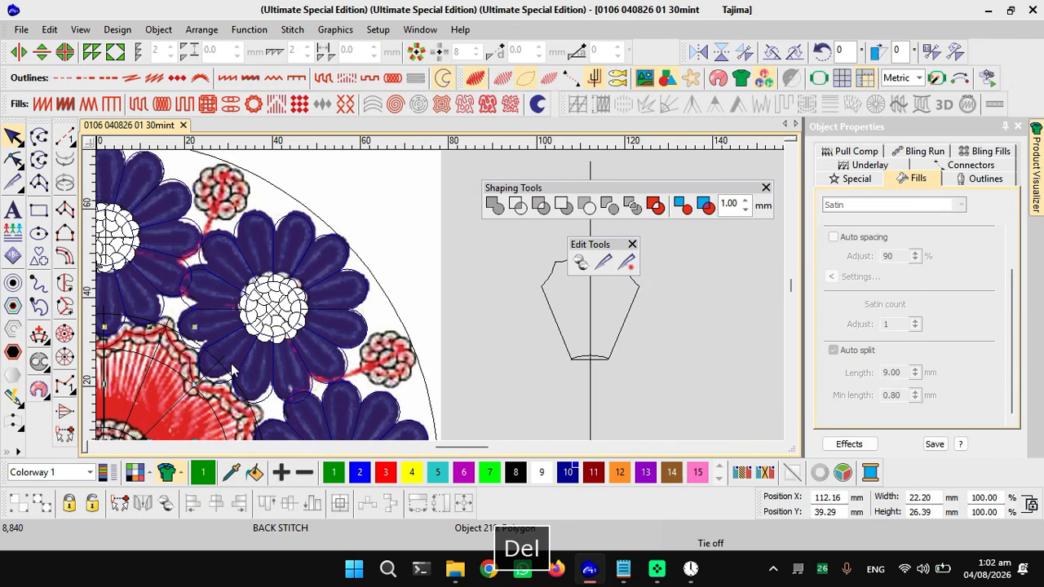
- Move the welded petal outline onto the red central flower, with its tip near the scalloped edge between two blue flowers
click(548, 279)
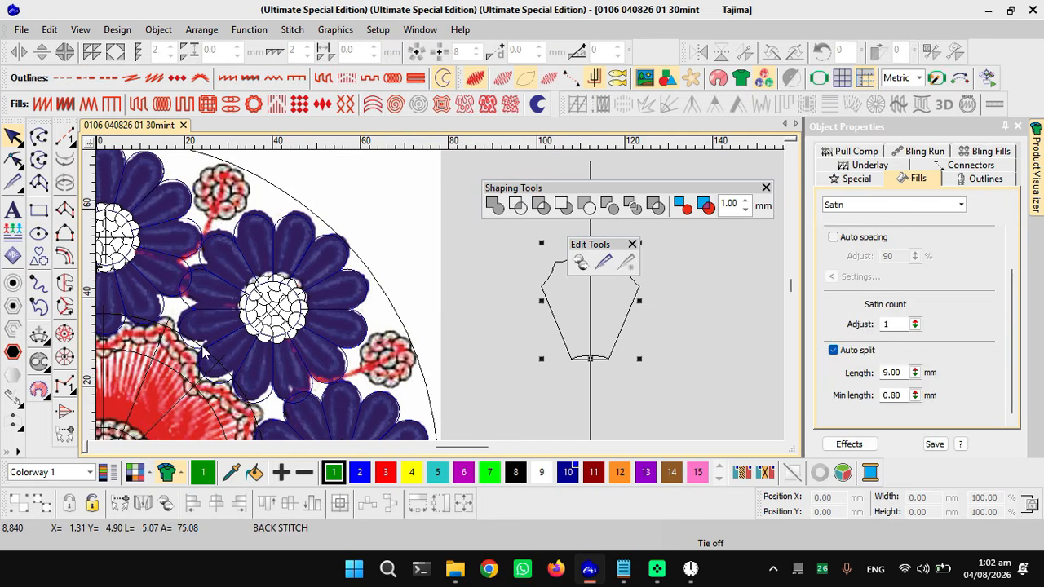
drag(149, 361, 286, 333)
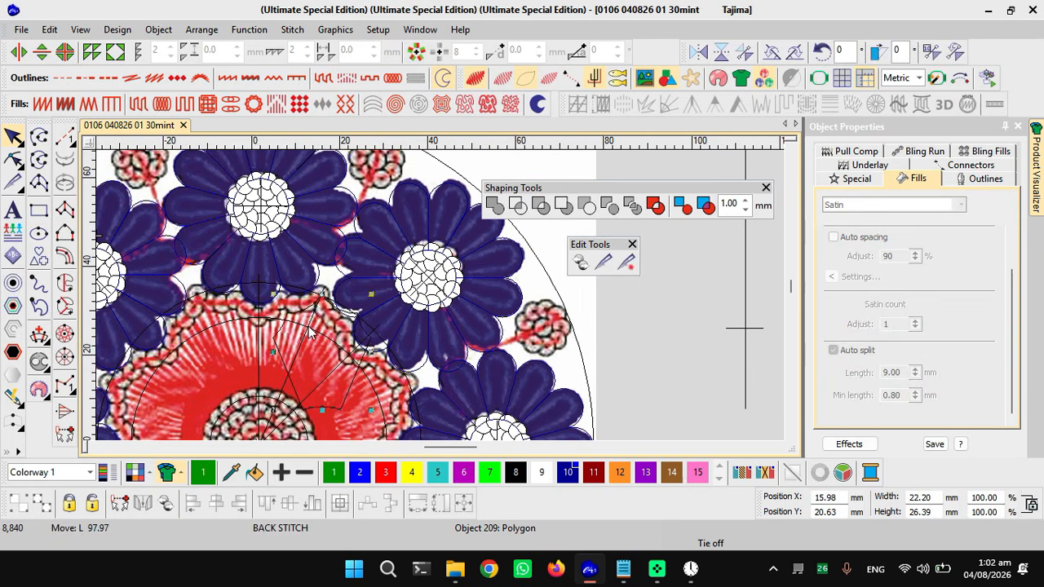
scroll(314, 325, up, 1)
scroll(463, 301, up, 1)
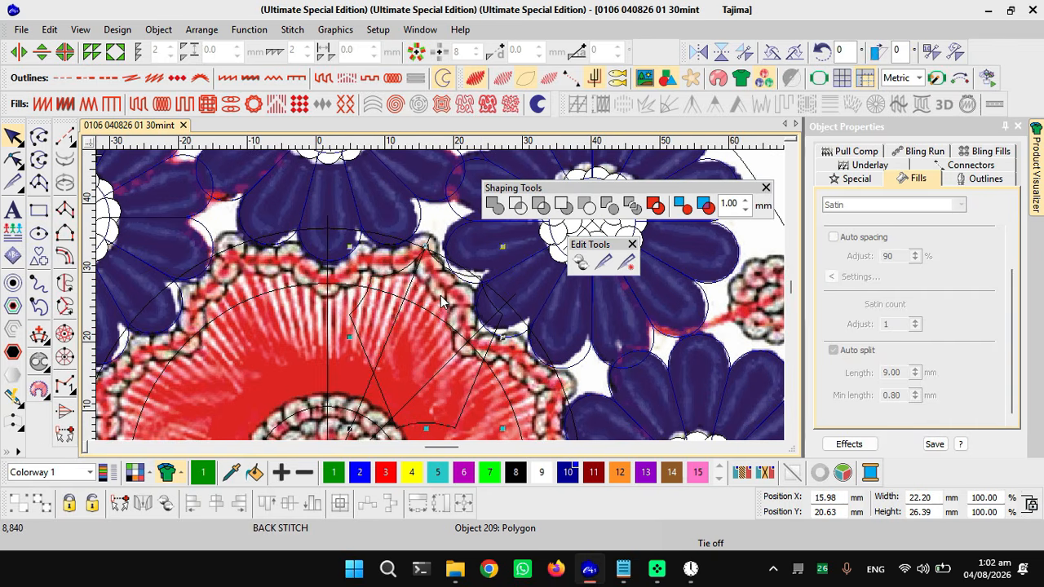
scroll(451, 303, up, 1)
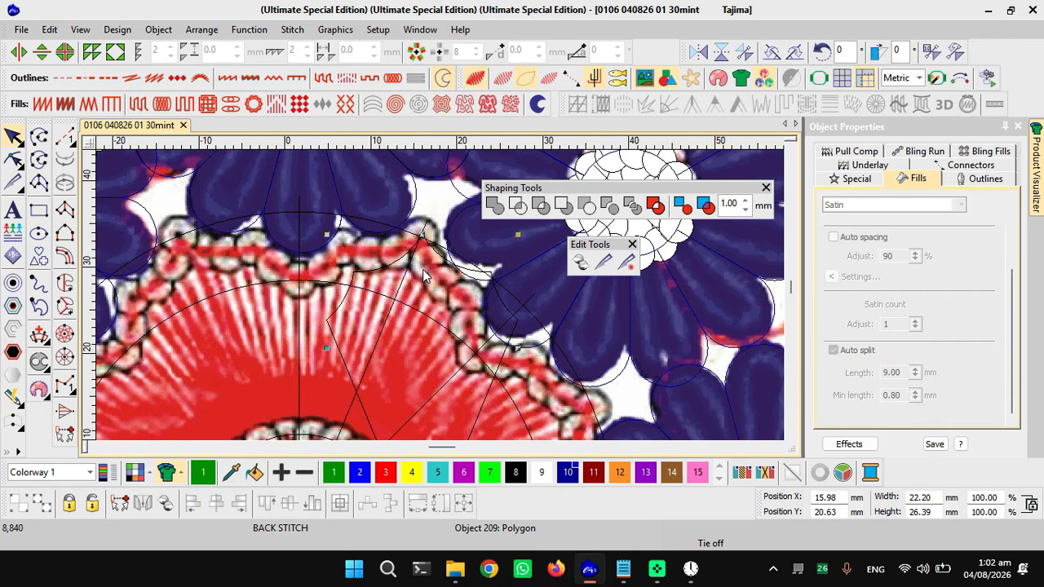
scroll(441, 299, up, 1)
scroll(440, 294, up, 1)
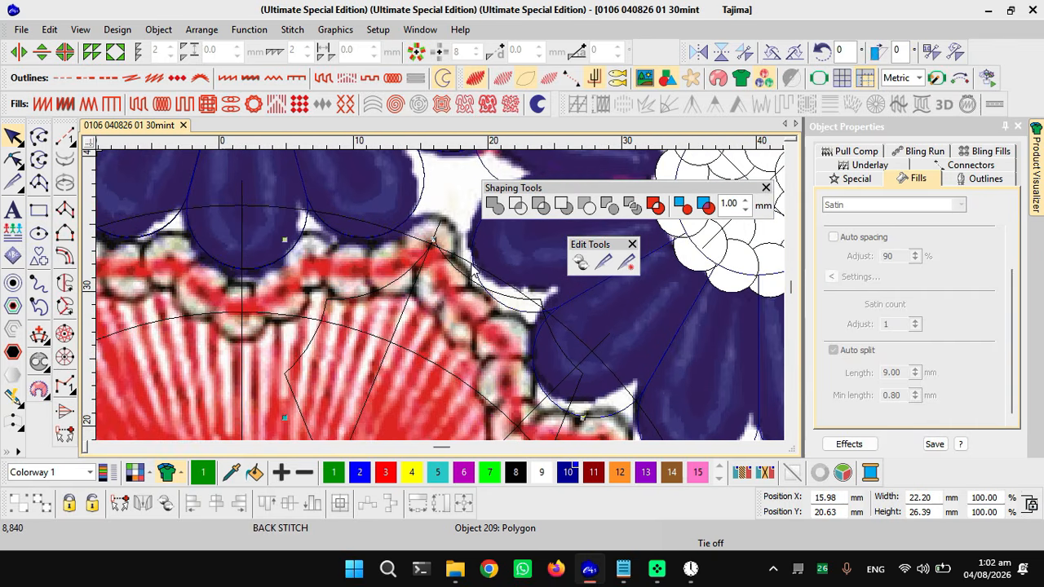
- Rotate the petal outline clockwise to follow the diagonal guide line and move its tip to where the guide crosses the circle
click(795, 53)
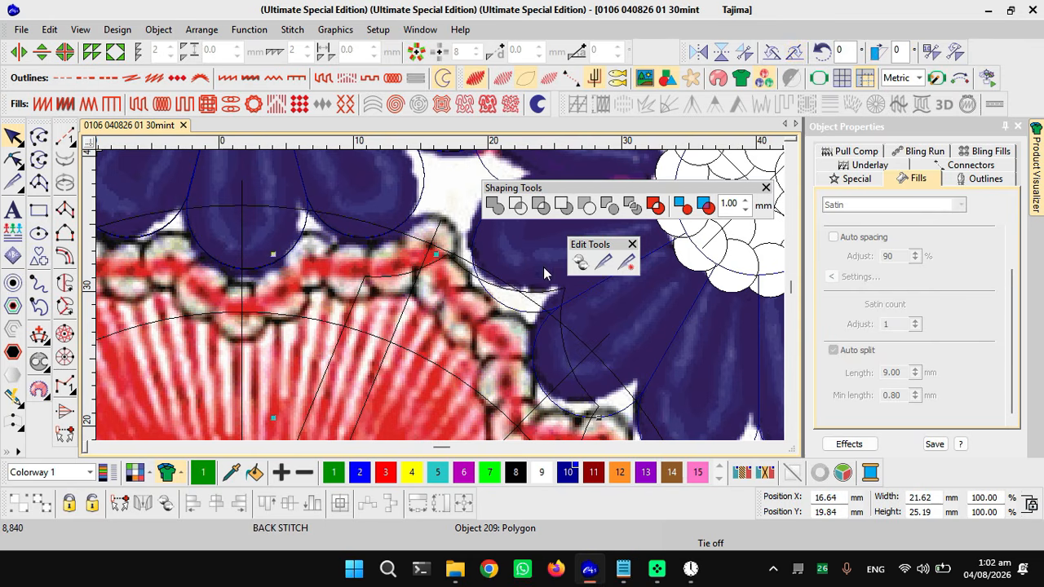
drag(438, 266, 304, 222)
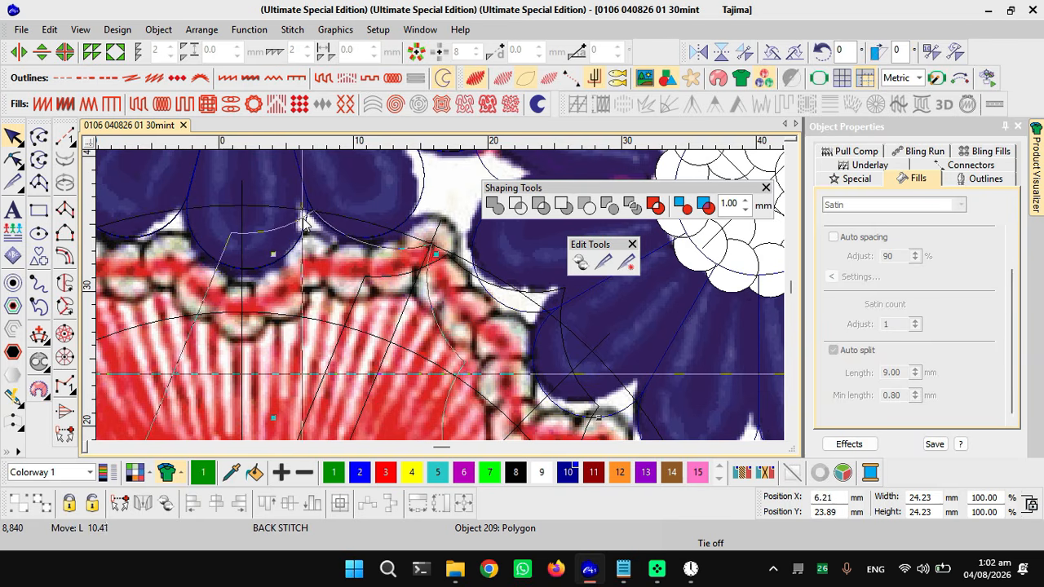
click(775, 57)
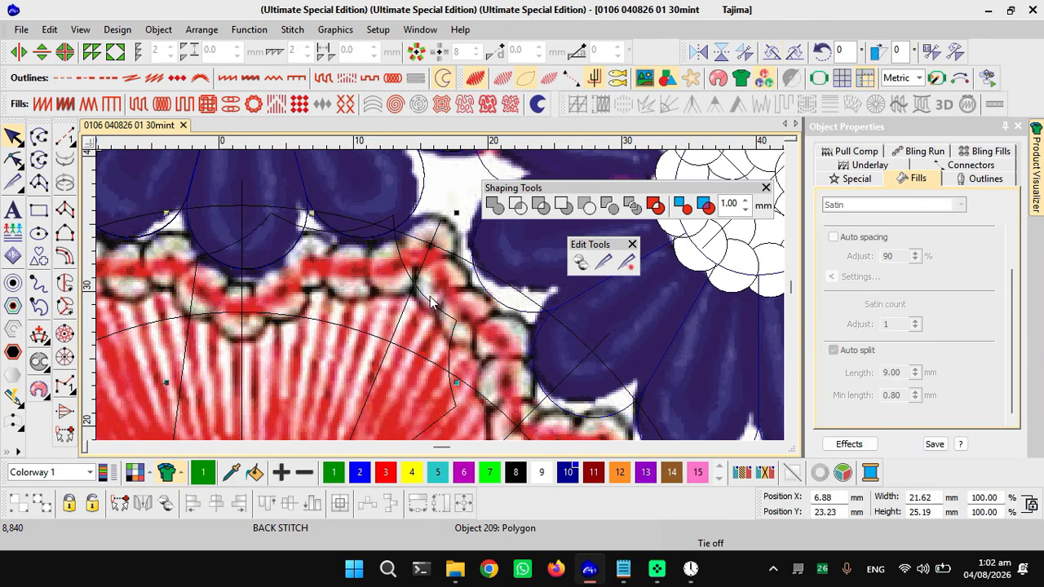
drag(432, 303, 454, 303)
- Hide the background artwork and shift the petal outline so its tip sits exactly where the diagonal guide crosses the outer circle
key(d)
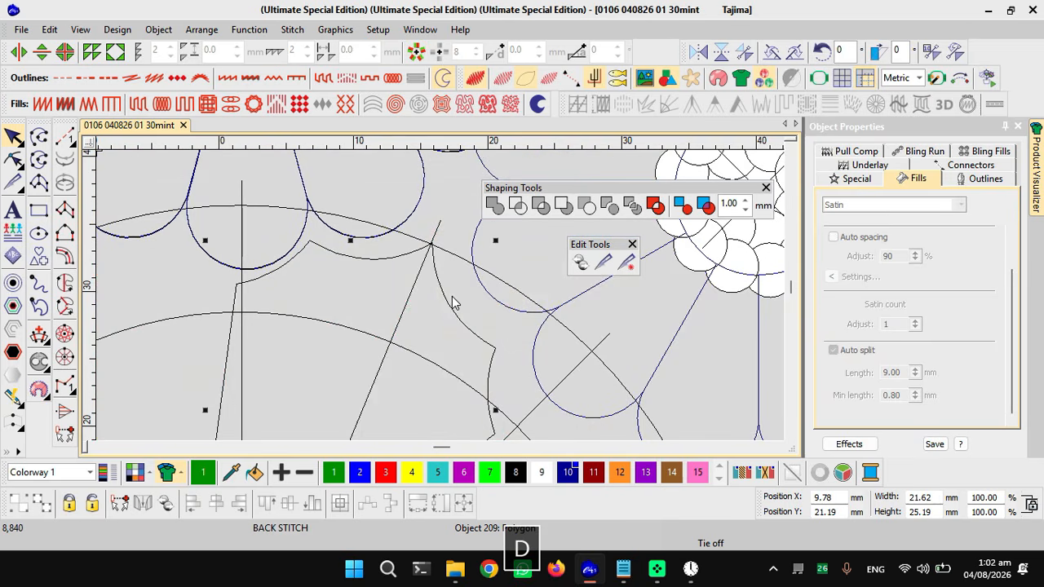
scroll(436, 282, up, 2)
scroll(439, 287, up, 1)
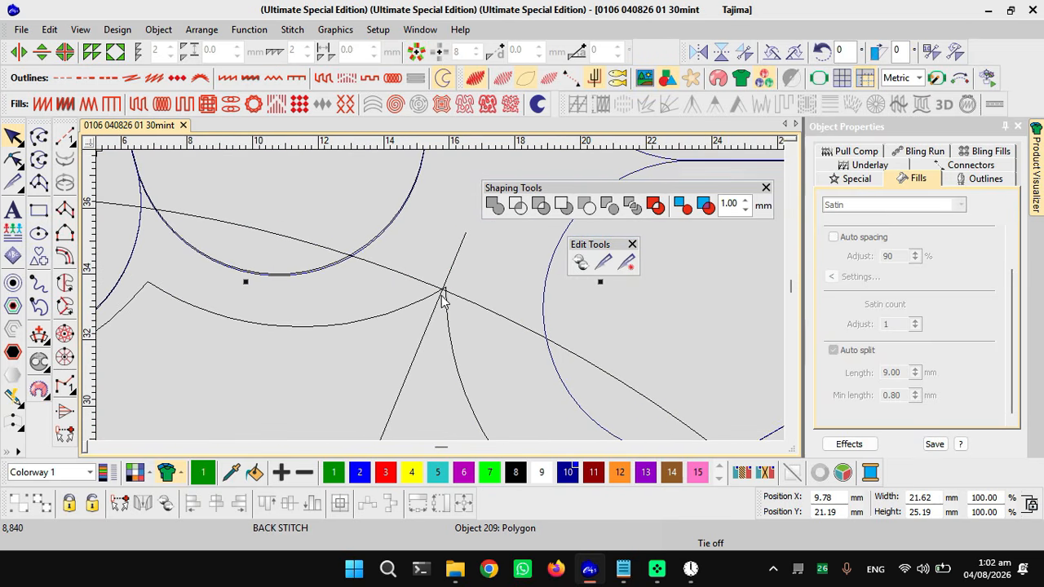
scroll(440, 292, up, 1)
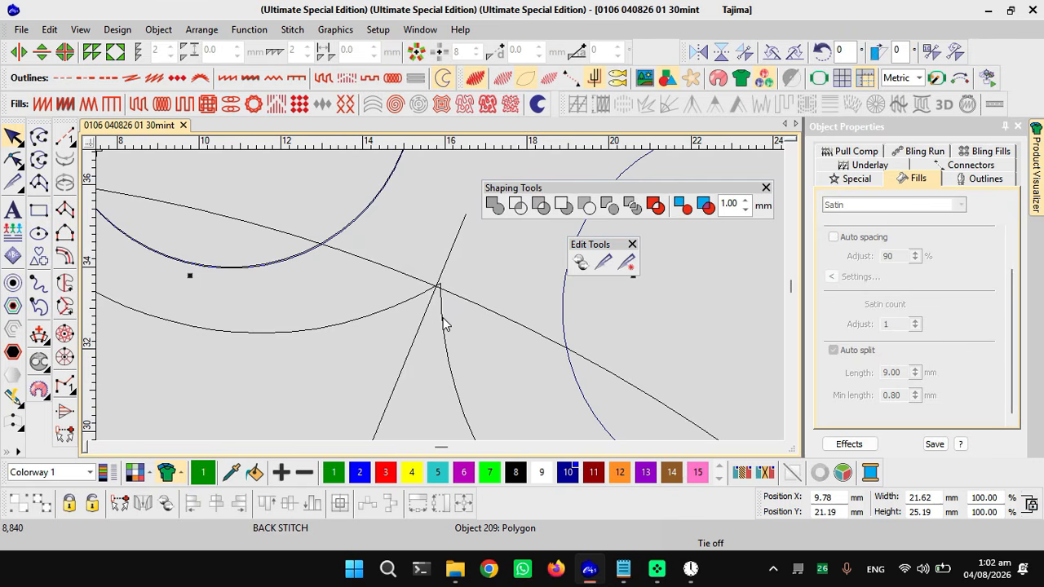
drag(445, 323, 426, 328)
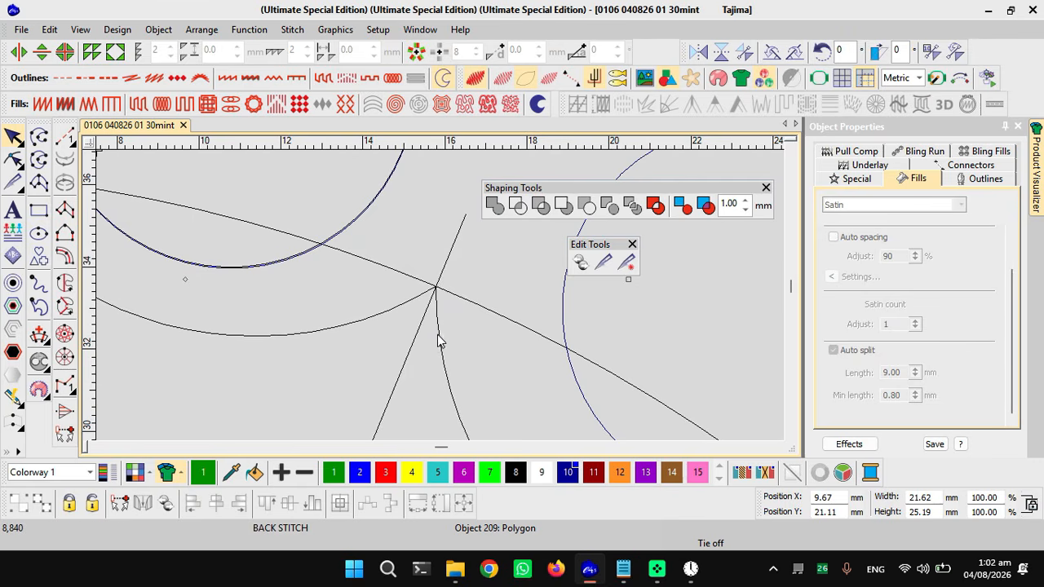
- Set the rotation centre on the petal's tip and rotate the outline counterclockwise until its sides follow the vertical and diagonal guides
scroll(438, 334, down, 5)
scroll(452, 279, down, 1)
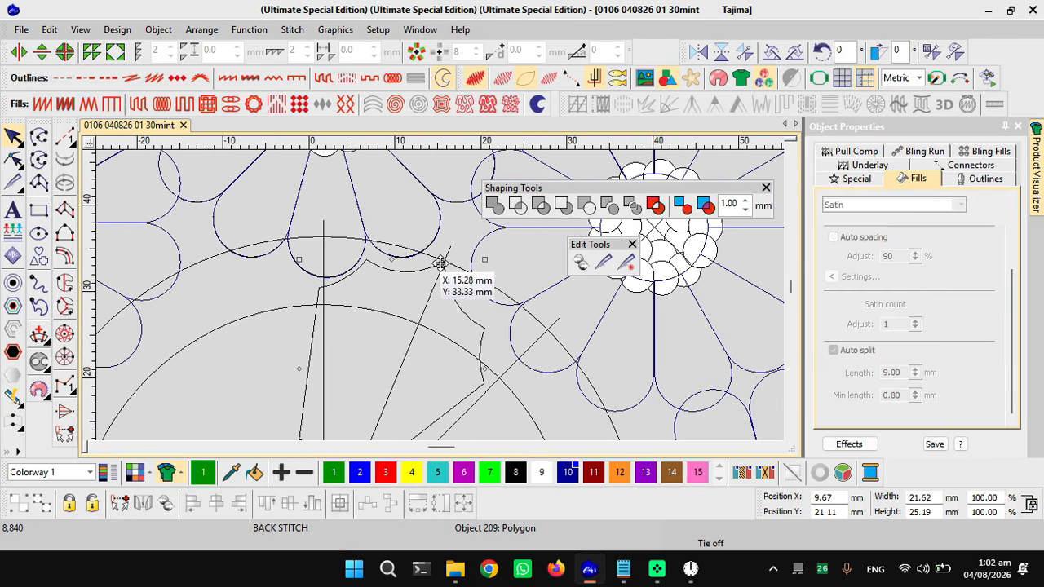
scroll(445, 295, up, 3)
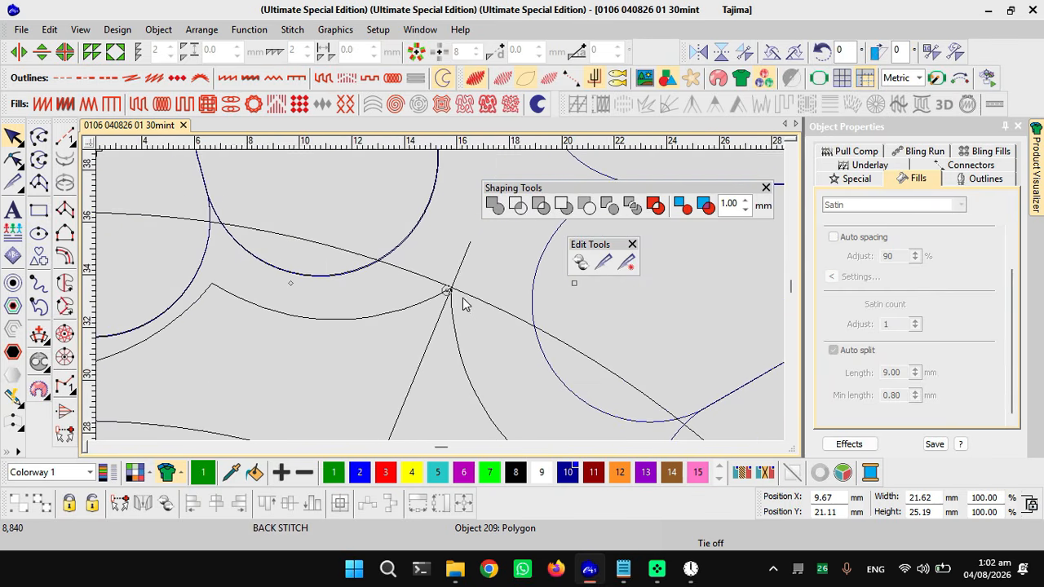
scroll(462, 304, up, 1)
scroll(440, 297, up, 4)
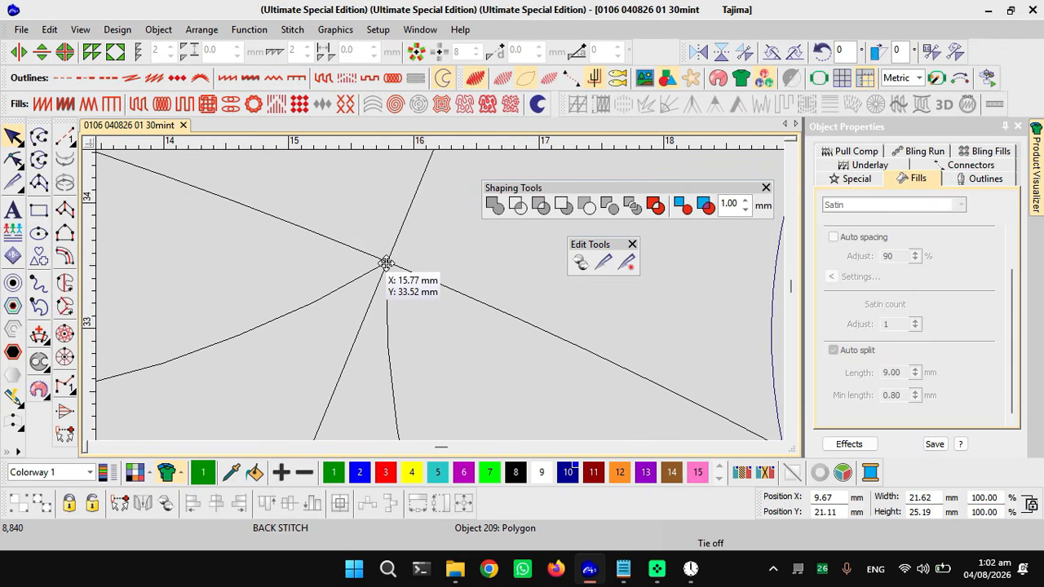
scroll(424, 314, down, 4)
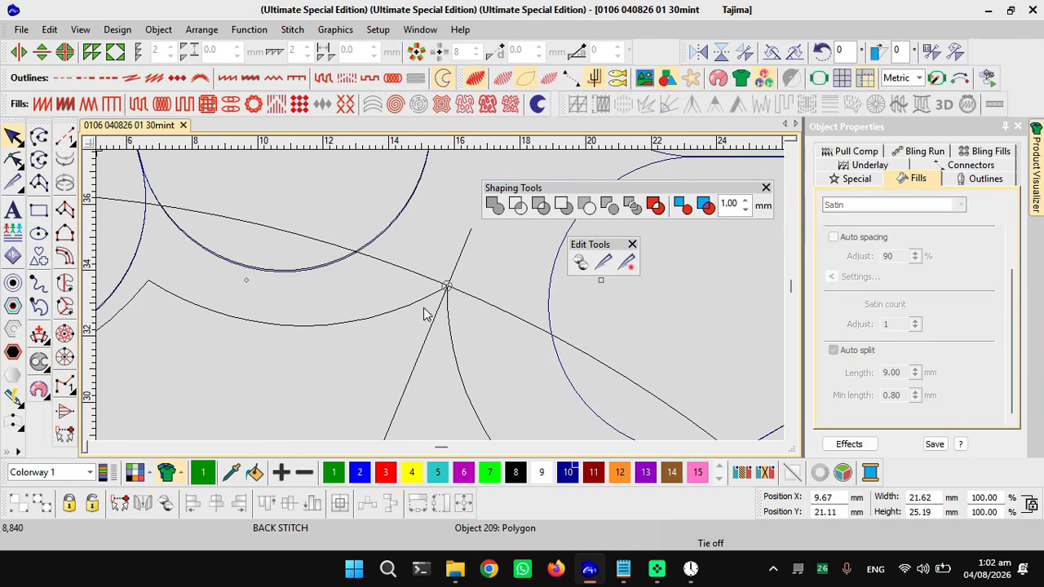
scroll(440, 306, down, 1)
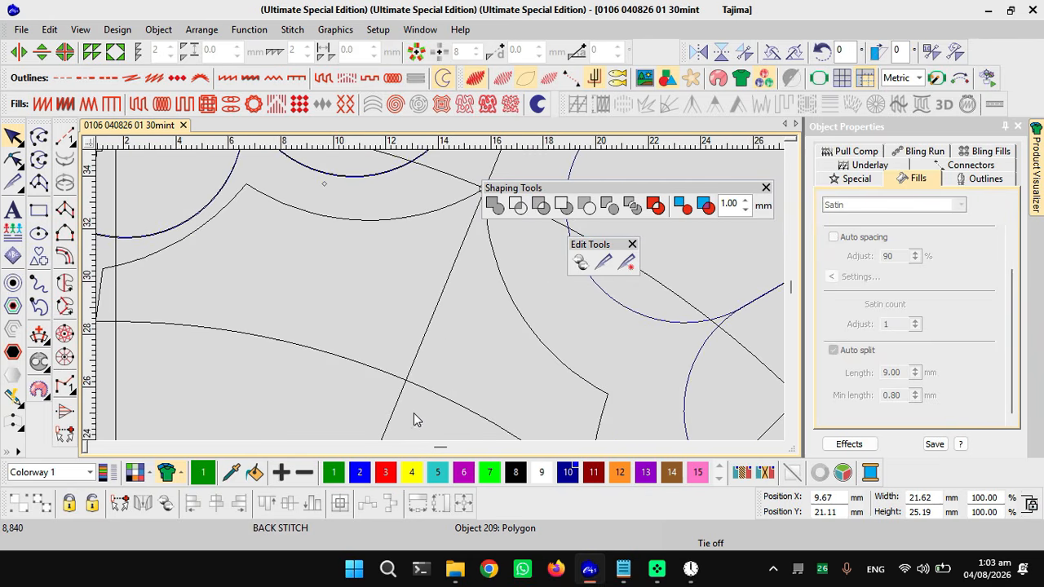
scroll(440, 308, down, 1)
scroll(440, 331, down, 1)
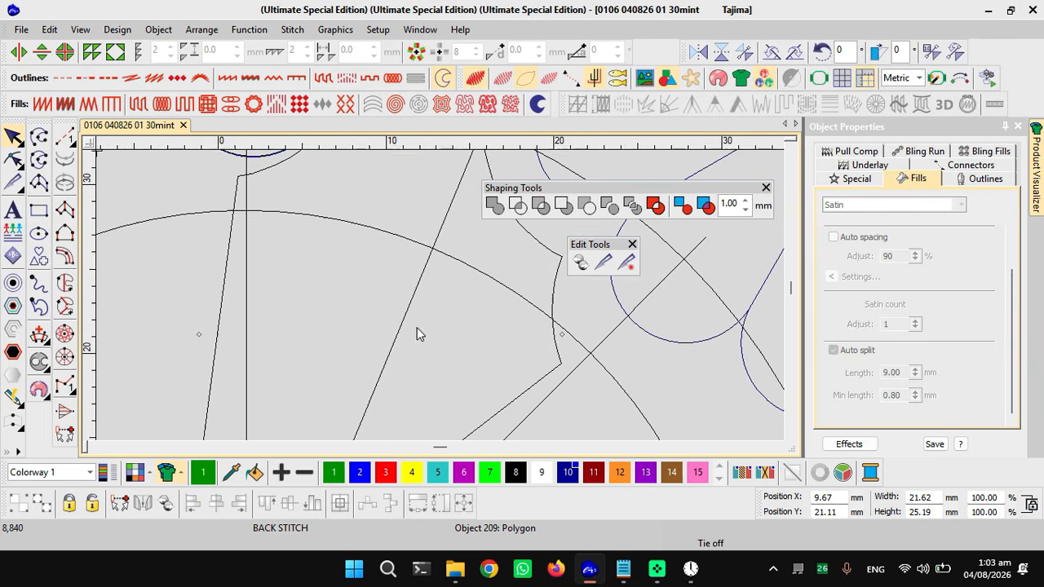
scroll(438, 307, down, 1)
scroll(445, 326, down, 1)
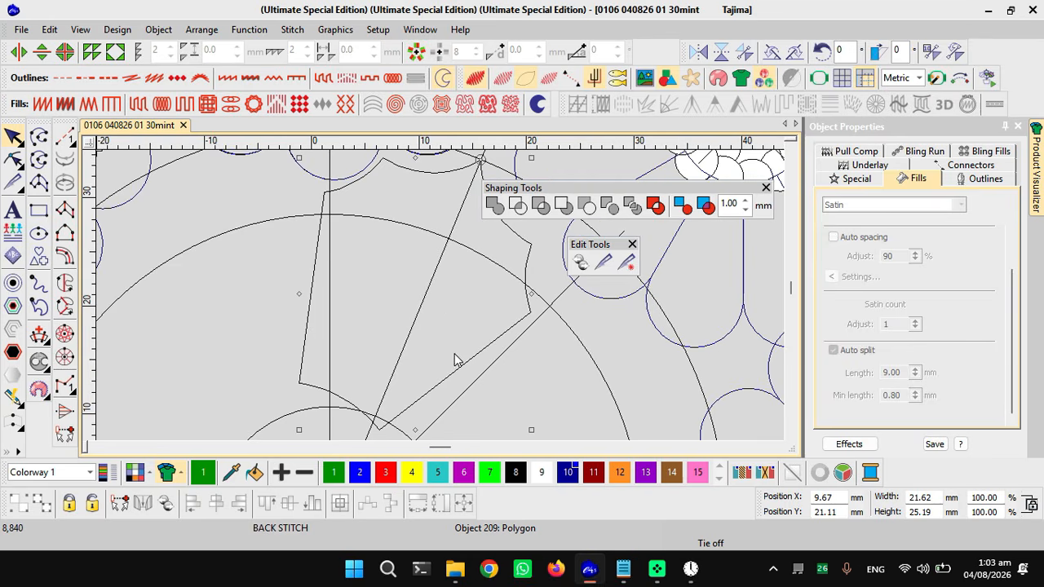
drag(531, 429, 566, 424)
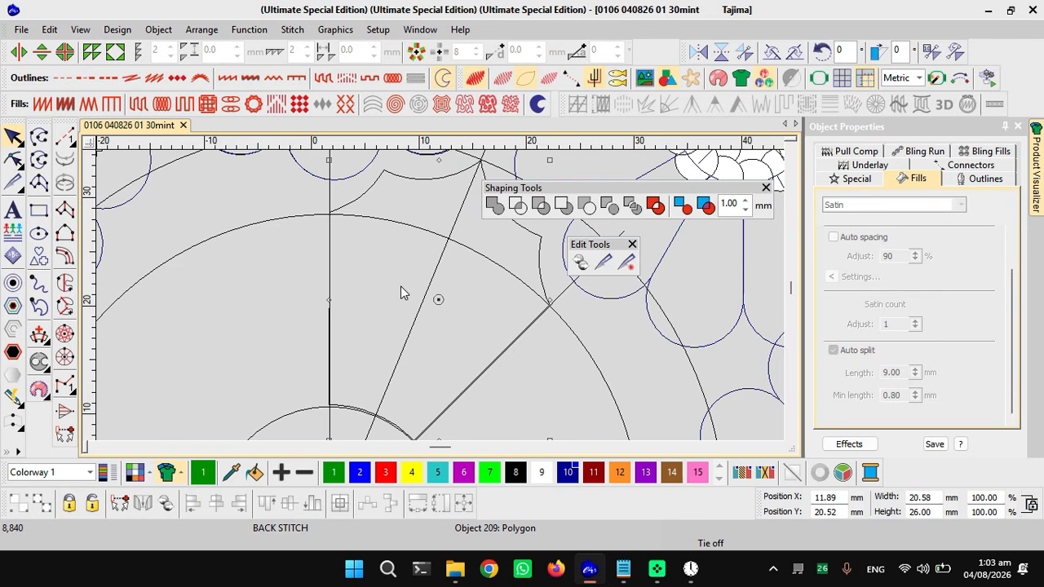
- Nudge the petal outline right and down until its inner corner and base arc lie on the vertical guide and inner circle
scroll(443, 299, up, 1)
scroll(448, 296, up, 1)
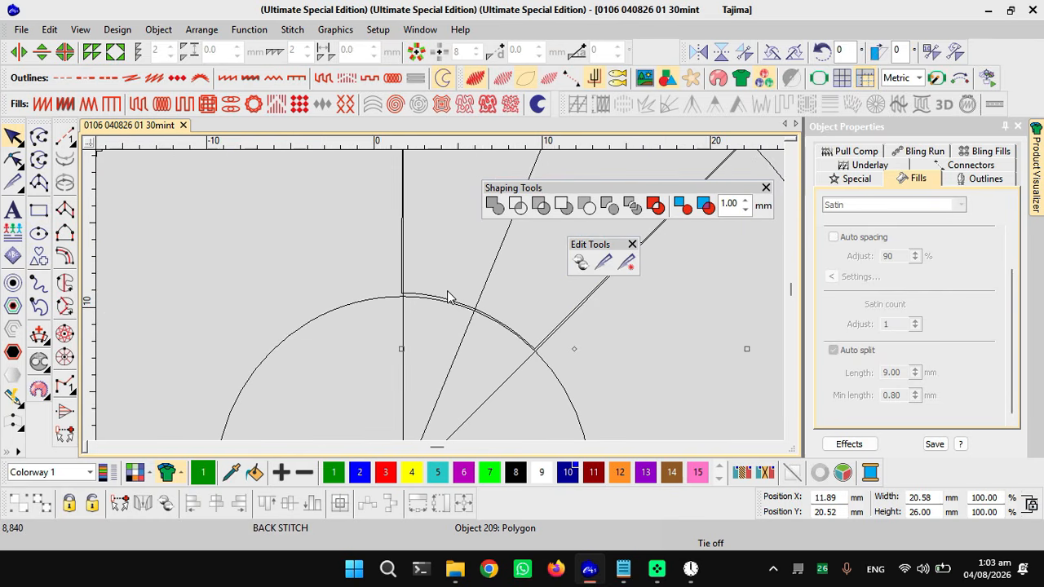
scroll(424, 300, up, 3)
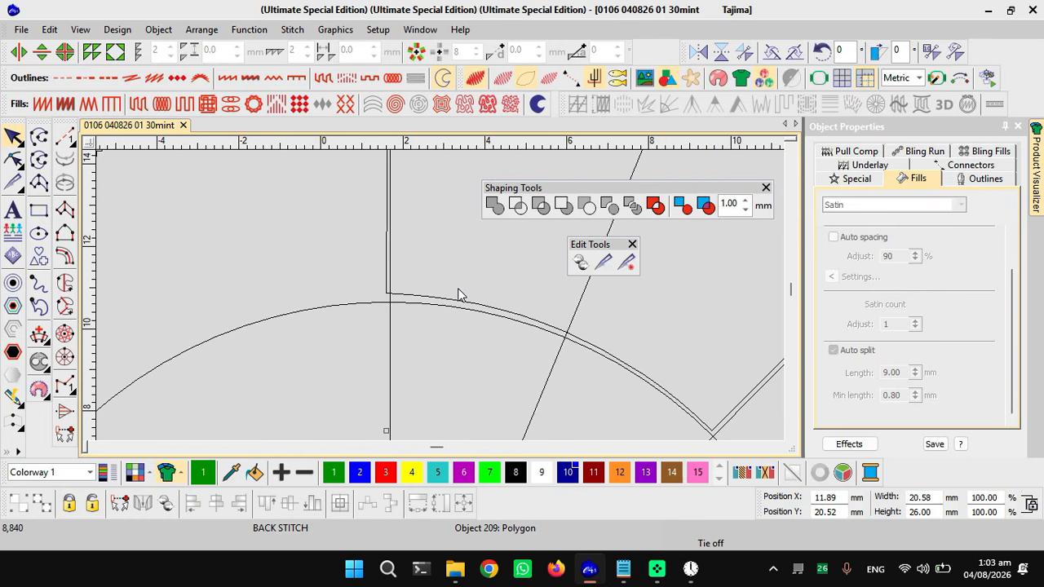
key(Right)
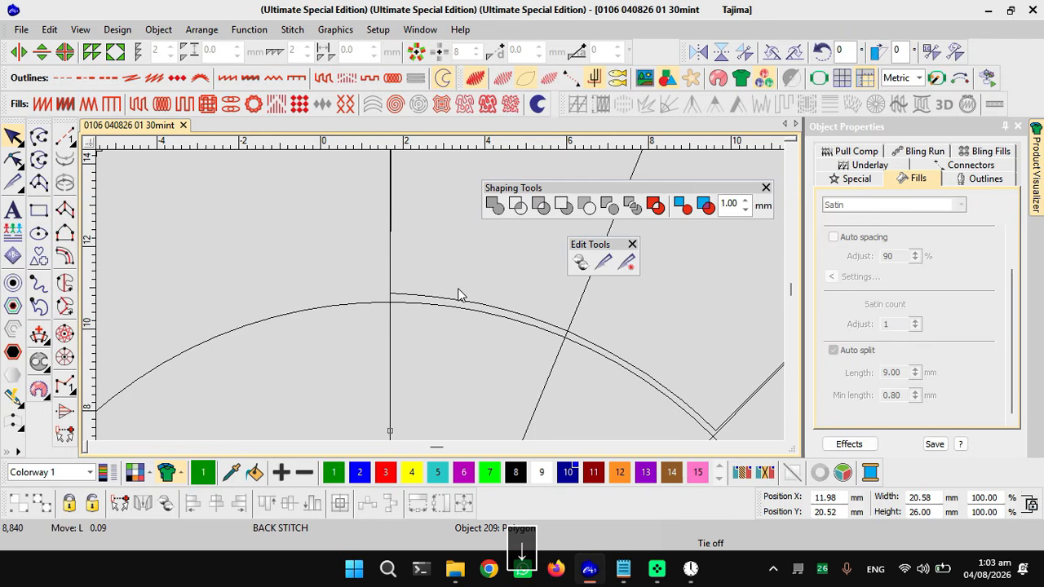
key(Up)
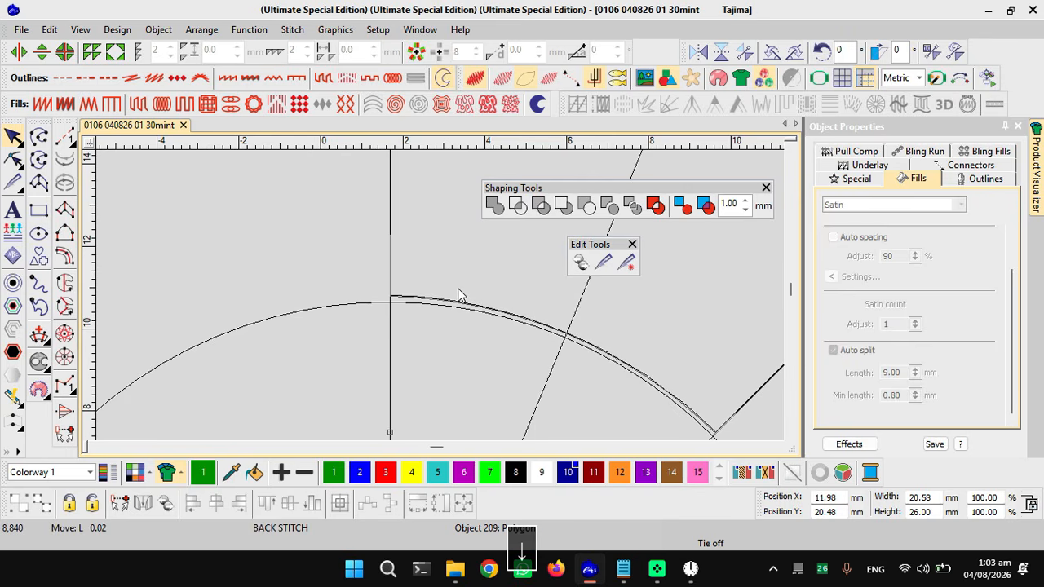
key(Down)
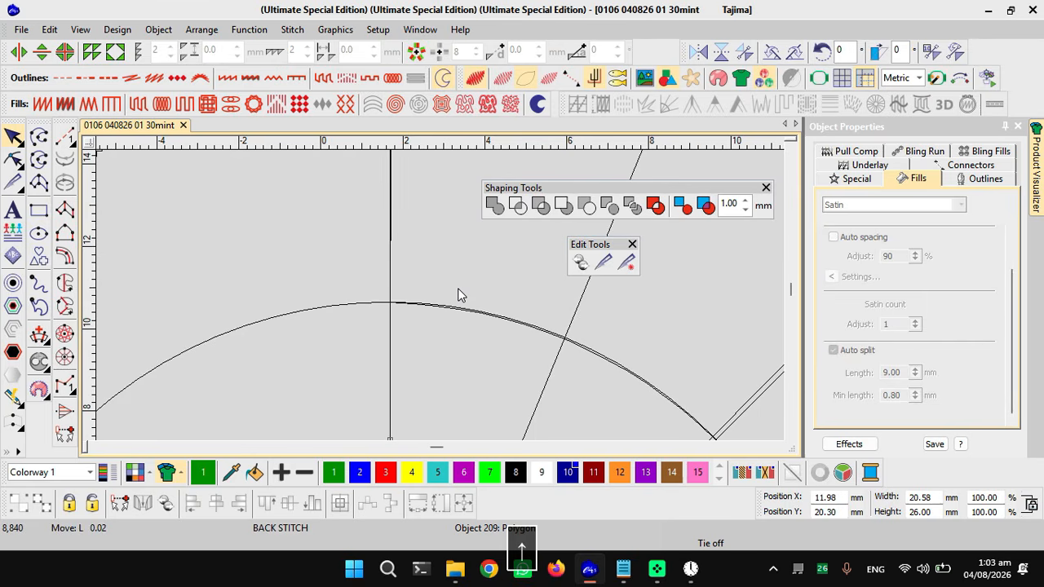
key(Up)
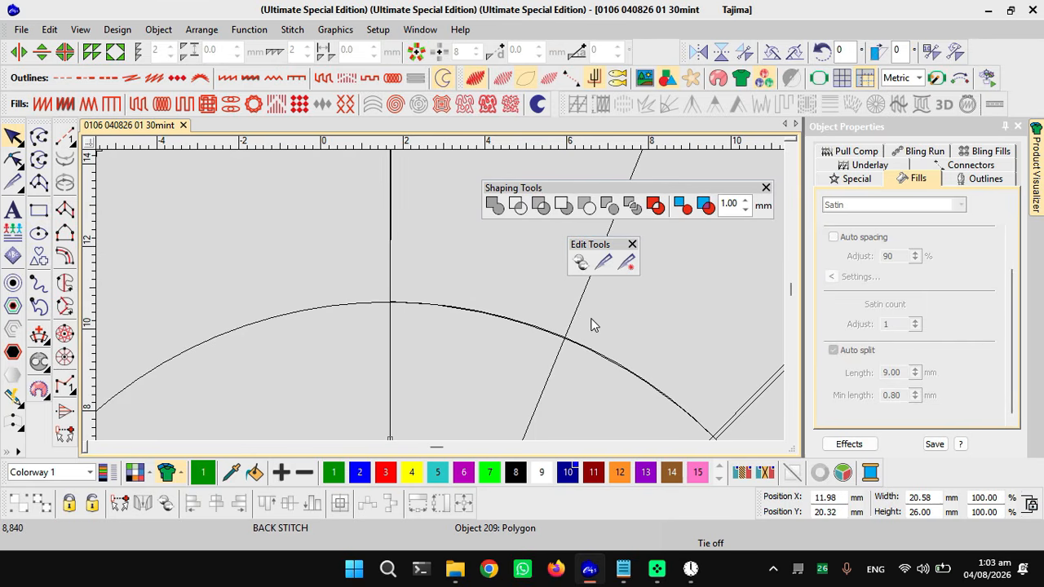
- Nudge the petal outline slightly left so its long side coincides with the 45-degree guide line
scroll(478, 292, down, 1)
scroll(460, 265, down, 1)
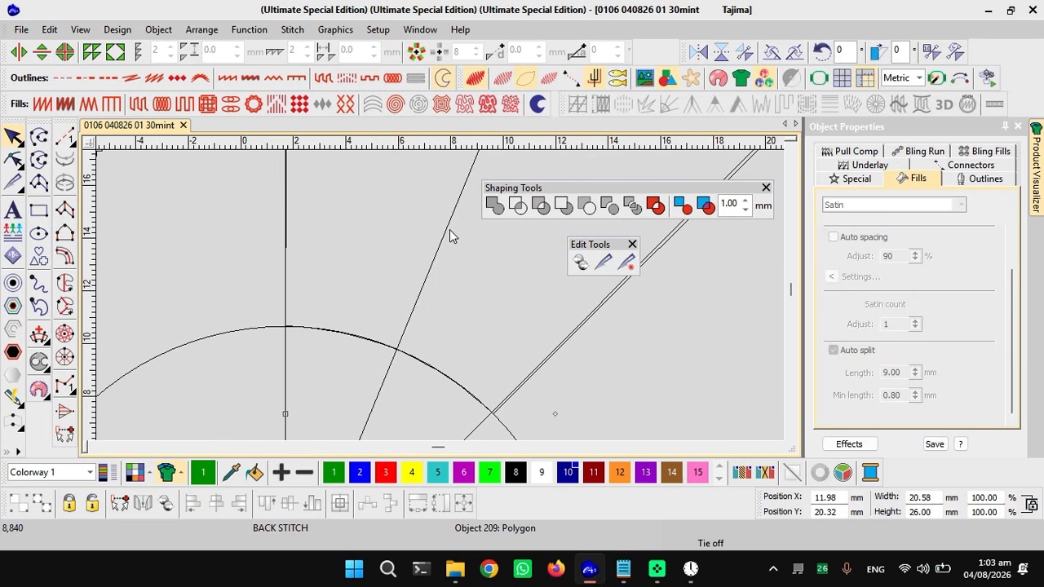
scroll(429, 302, down, 1)
scroll(453, 257, down, 1)
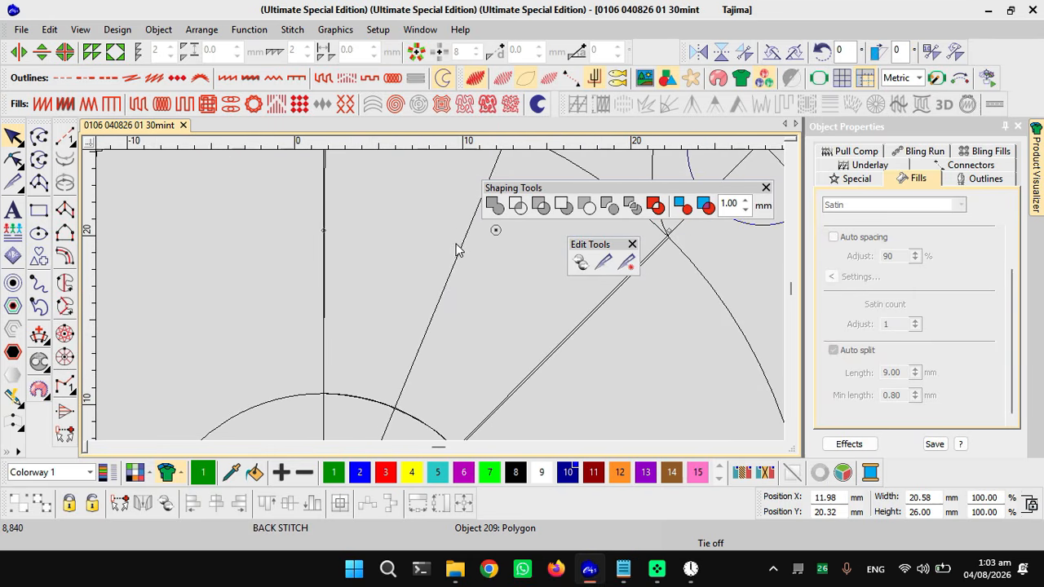
scroll(465, 215, down, 1)
scroll(441, 301, down, 1)
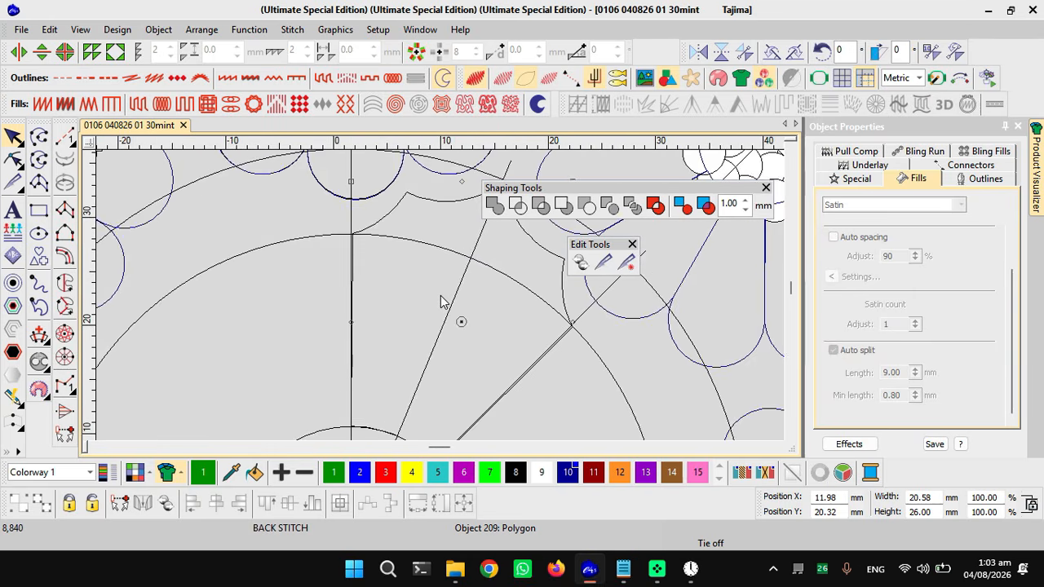
scroll(446, 316, up, 1)
key(Left)
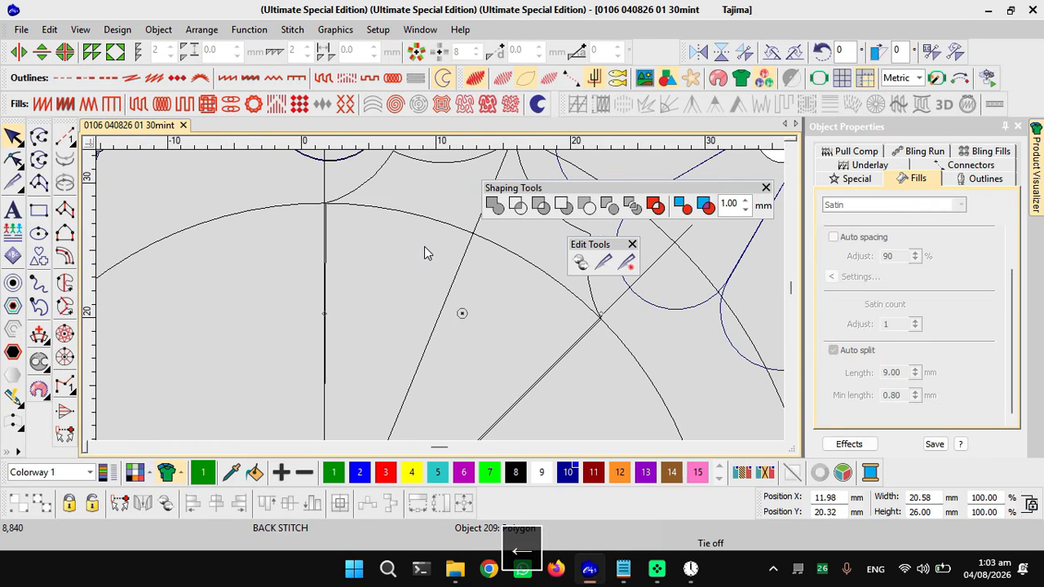
key(Left)
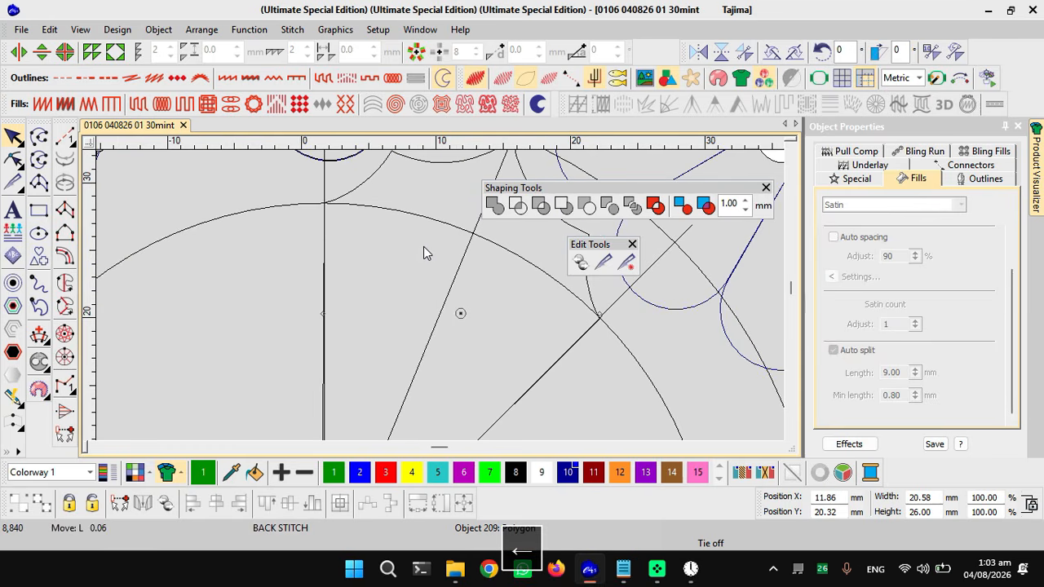
- Deselect the petal outline and show the background artwork again
scroll(442, 283, down, 1)
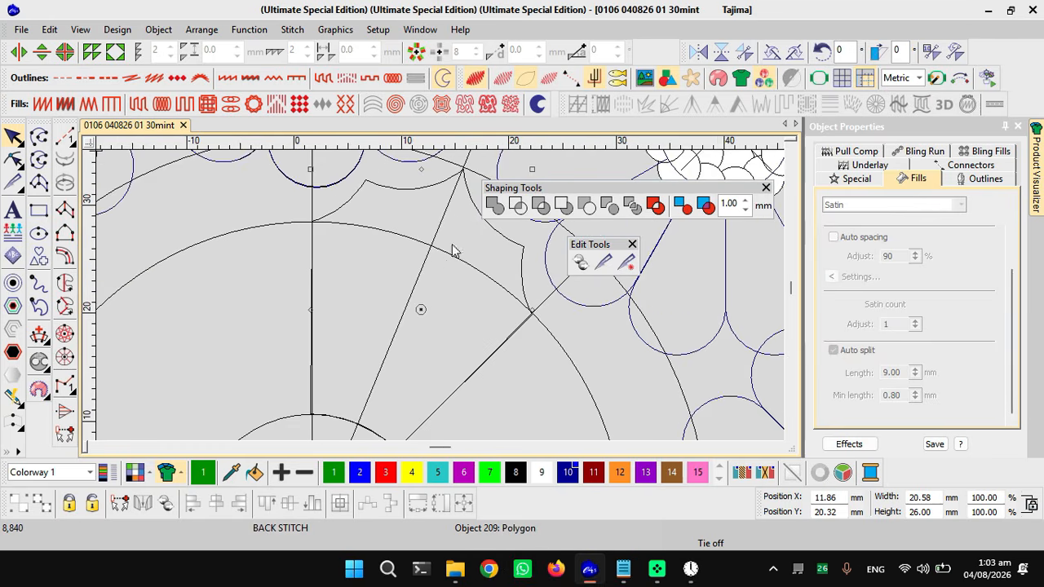
scroll(446, 304, down, 1)
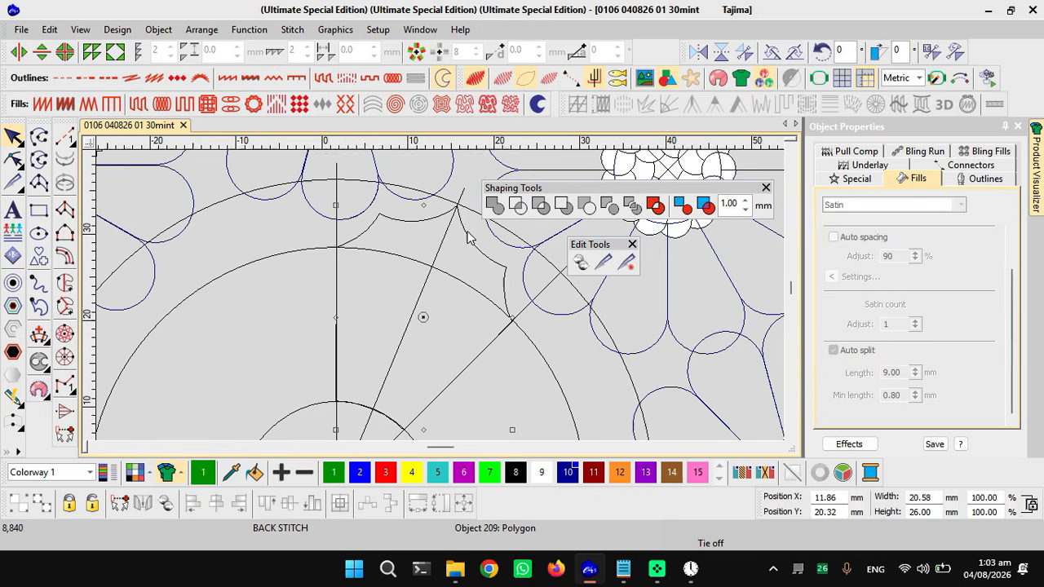
key(Escape)
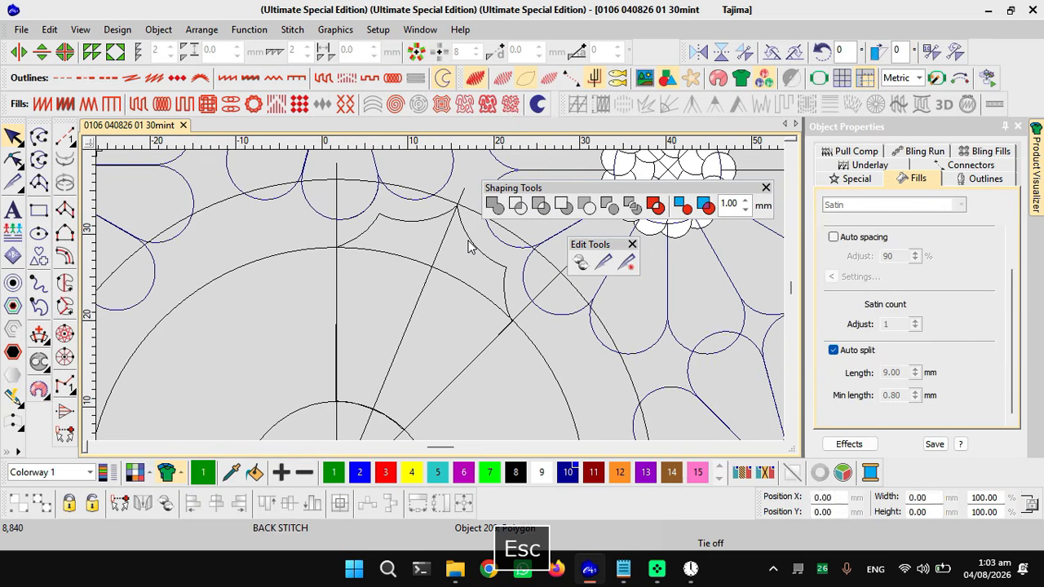
key(t)
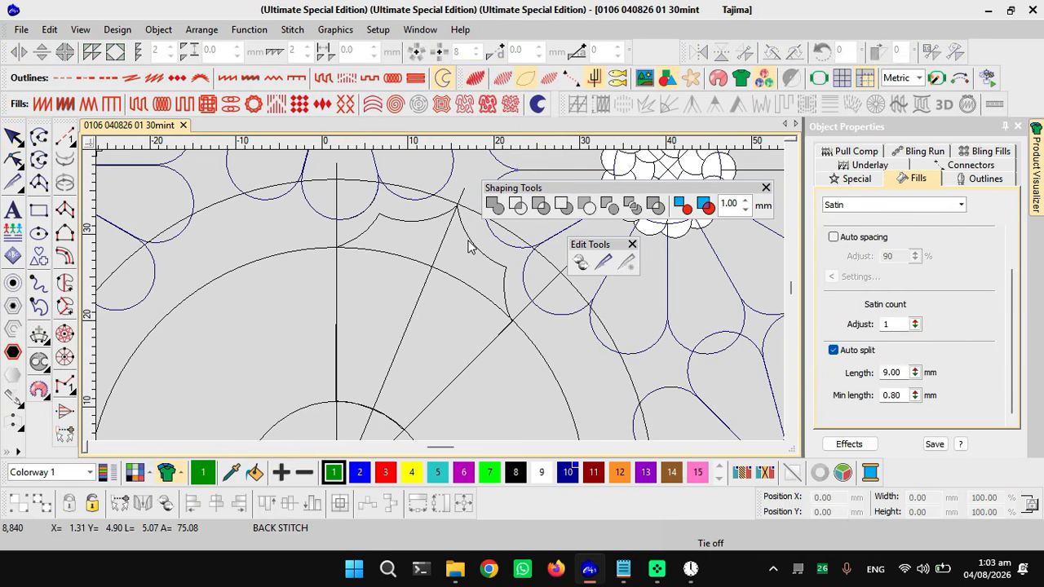
key(d)
key(Escape)
scroll(434, 296, down, 1)
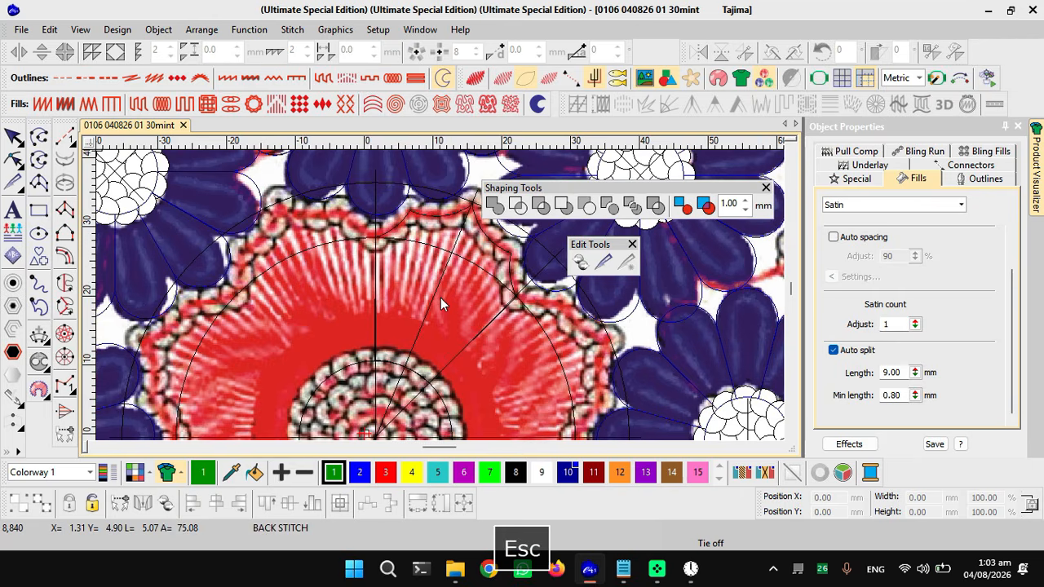
scroll(441, 298, down, 1)
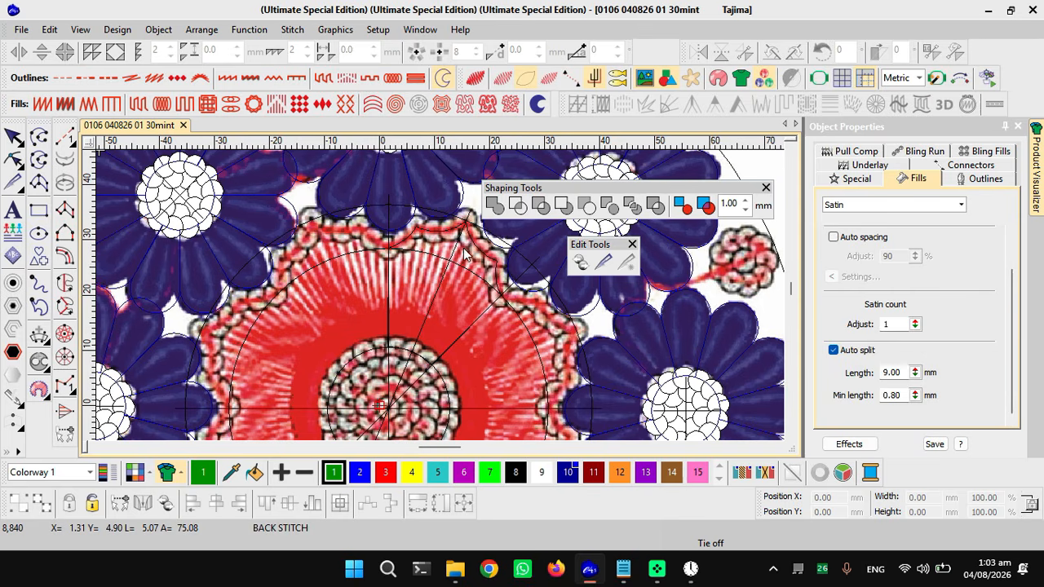
- Start a satin column where the vertical guide meets the circle and trace side 1 along the scalloped outline to the petal's tip
scroll(460, 254, up, 2)
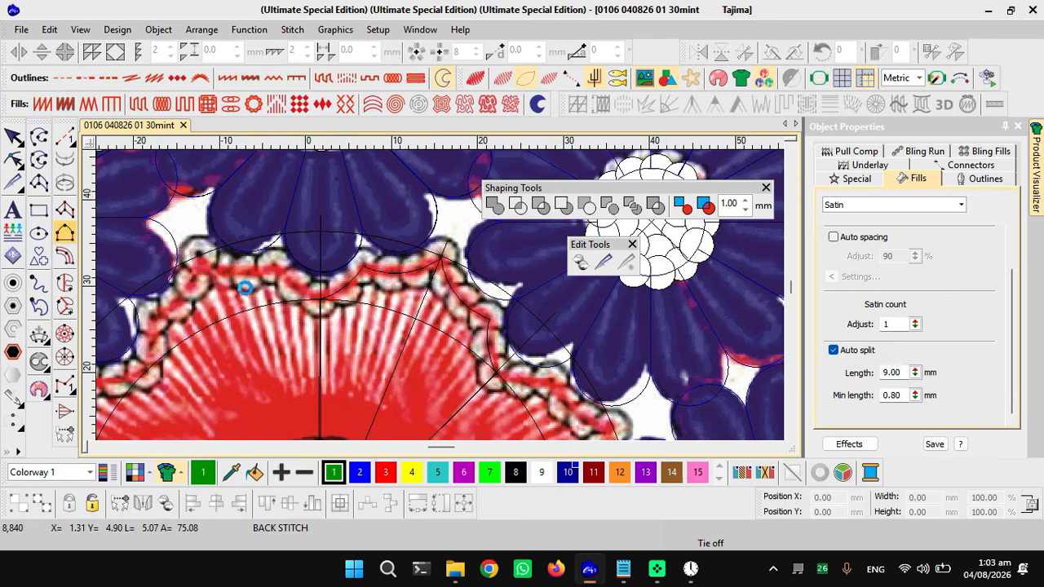
scroll(423, 295, up, 1)
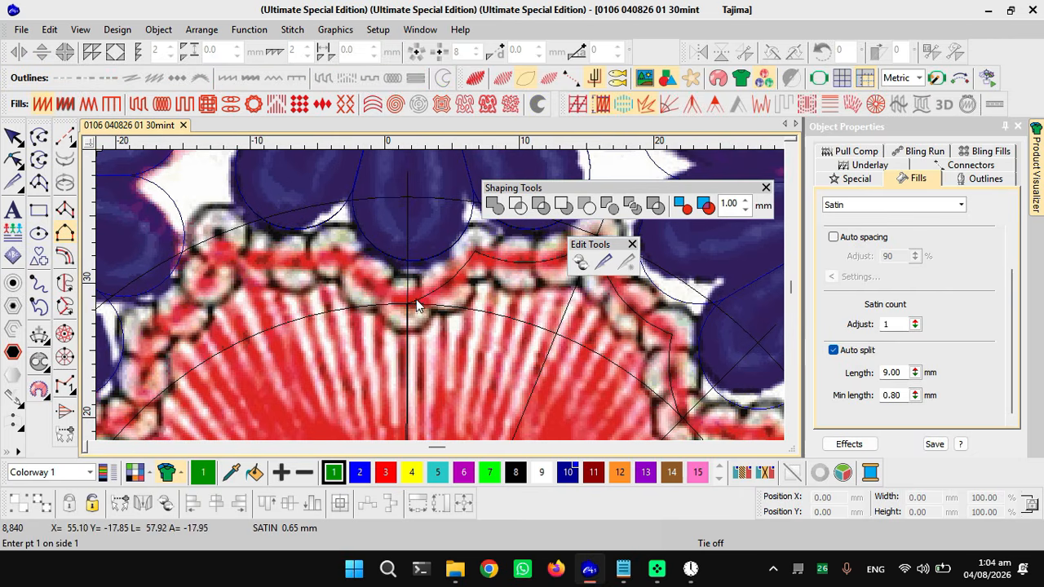
click(408, 305)
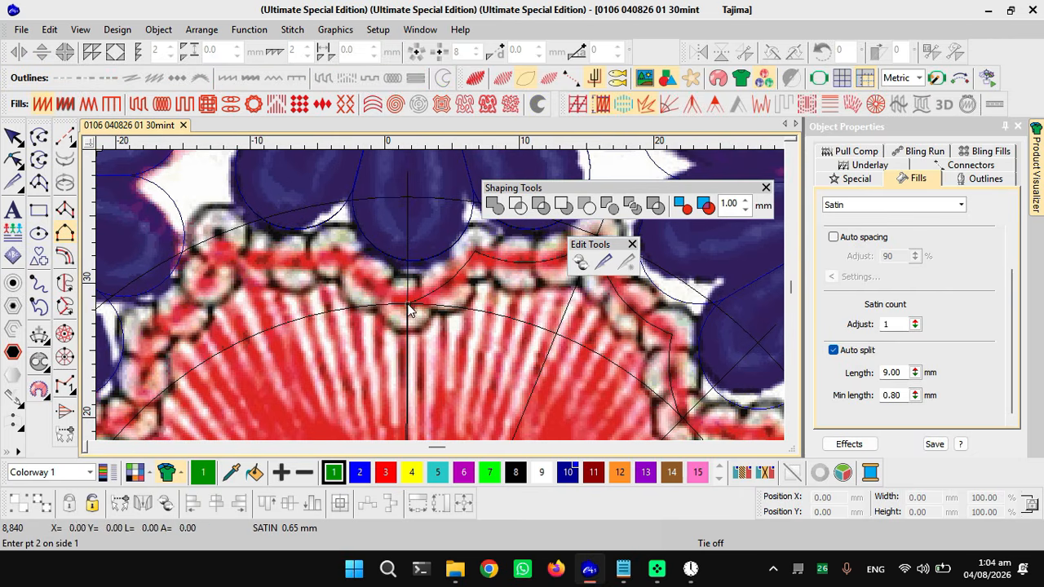
click(448, 283)
click(476, 254)
scroll(447, 303, down, 1)
scroll(447, 303, up, 1)
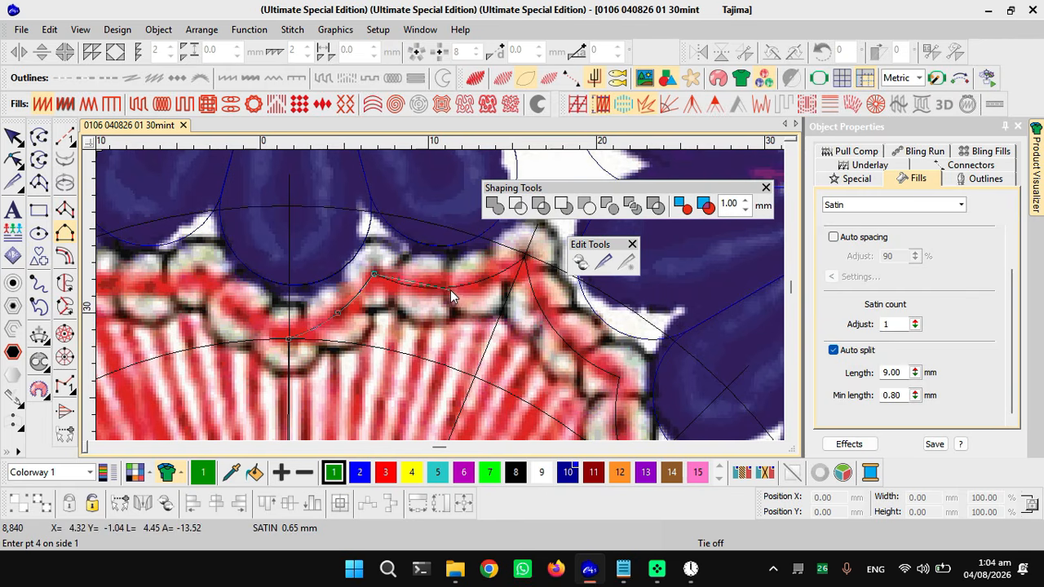
click(450, 287)
click(525, 258)
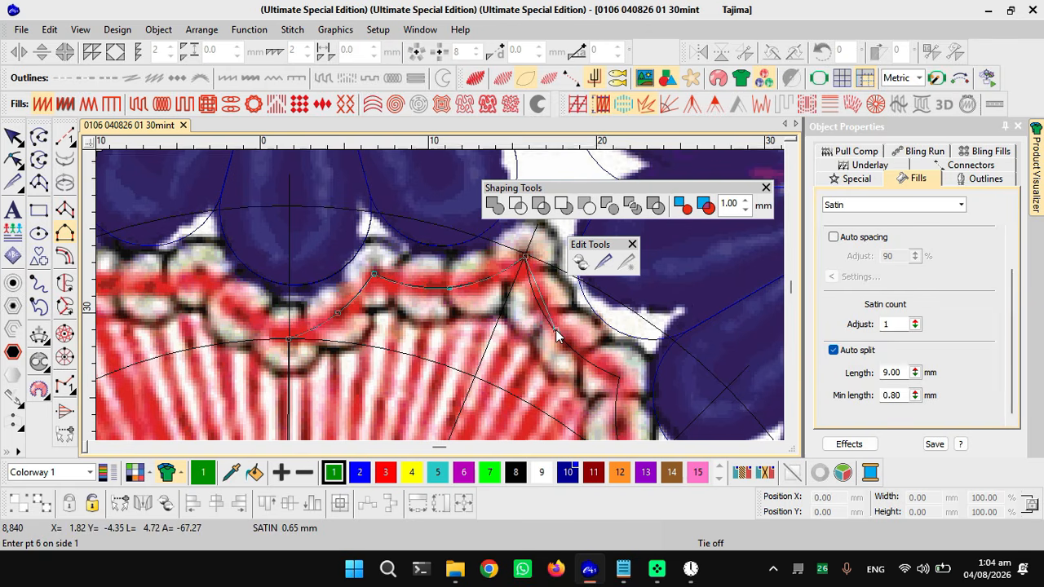
- Continue side 1 from the petal's tip along the scalloped outline to the 45-degree guide and finish that side
click(555, 329)
click(618, 377)
scroll(617, 382, down, 1)
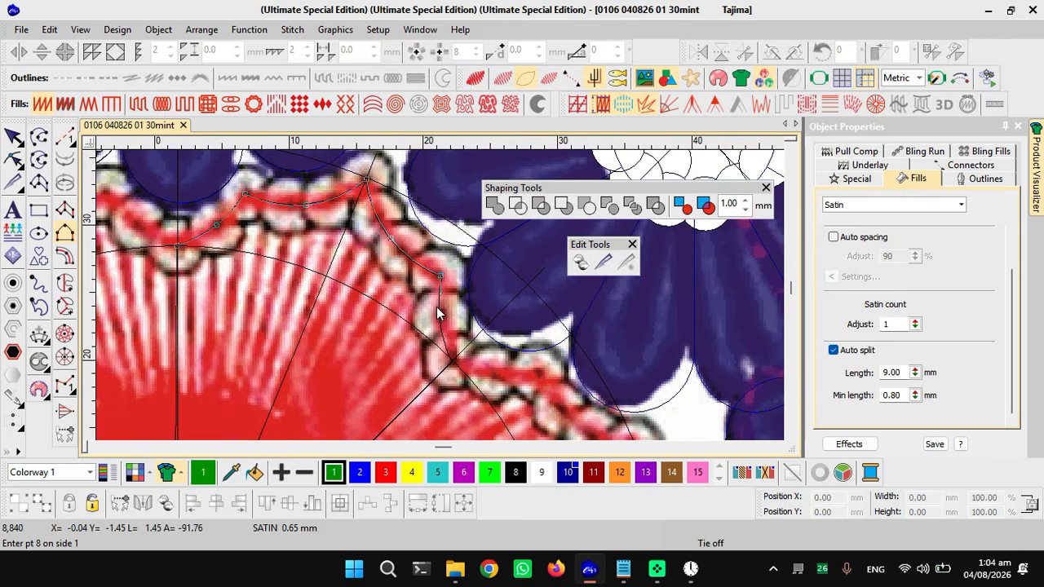
scroll(441, 328, up, 2)
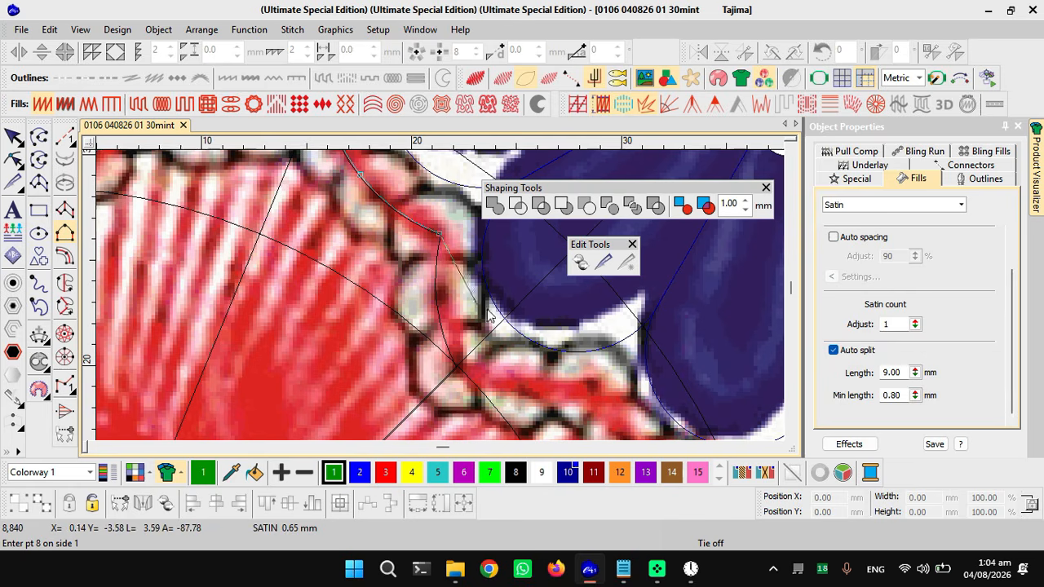
click(435, 305)
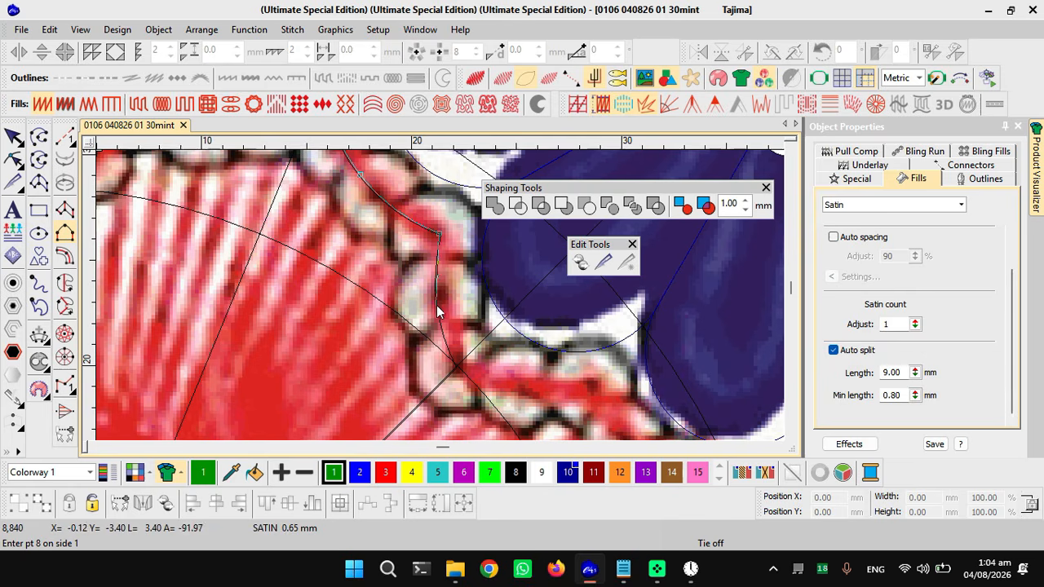
click(457, 371)
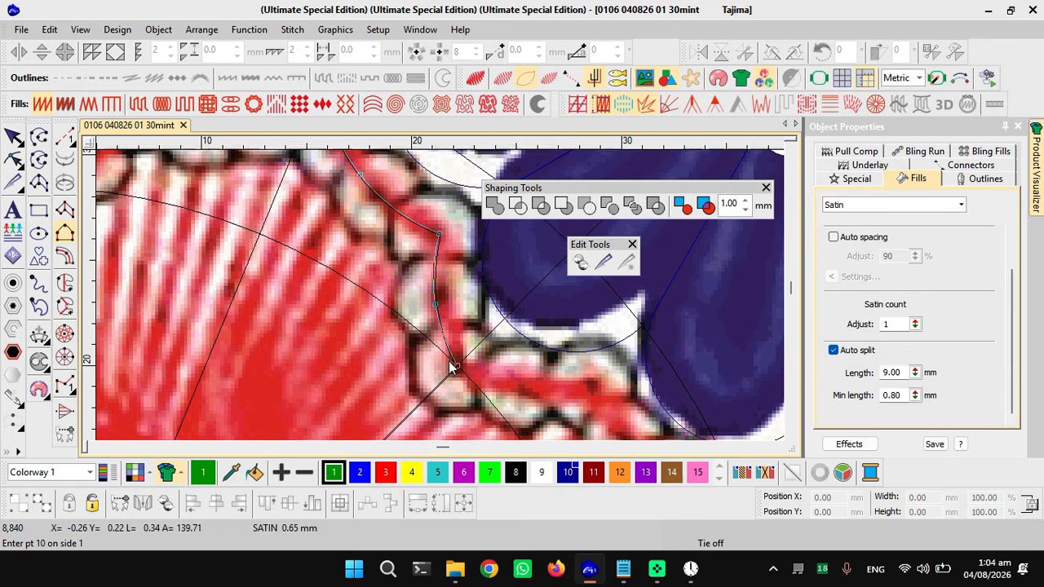
scroll(415, 322, down, 1)
scroll(432, 287, down, 1)
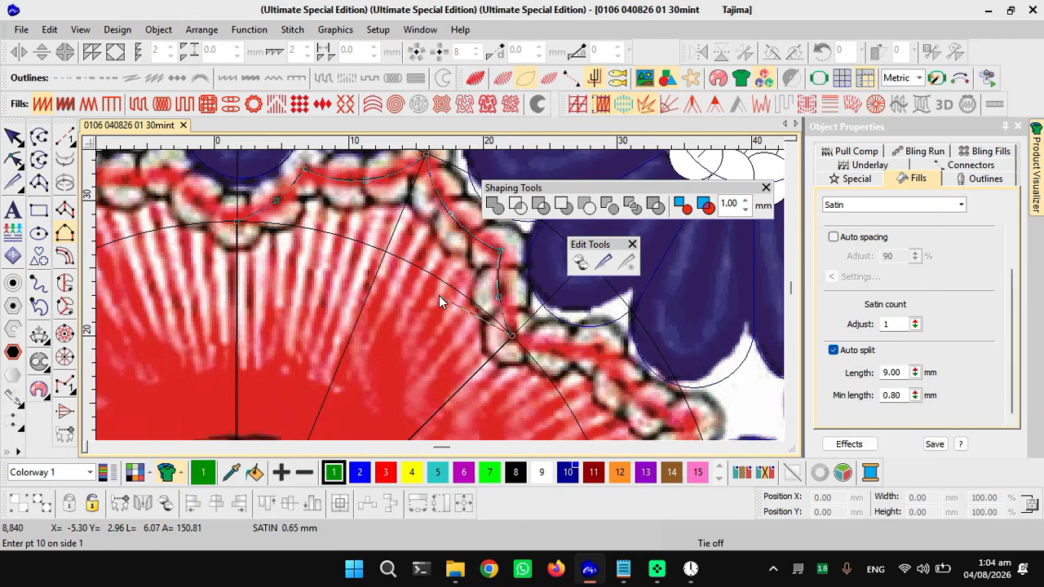
key(Return)
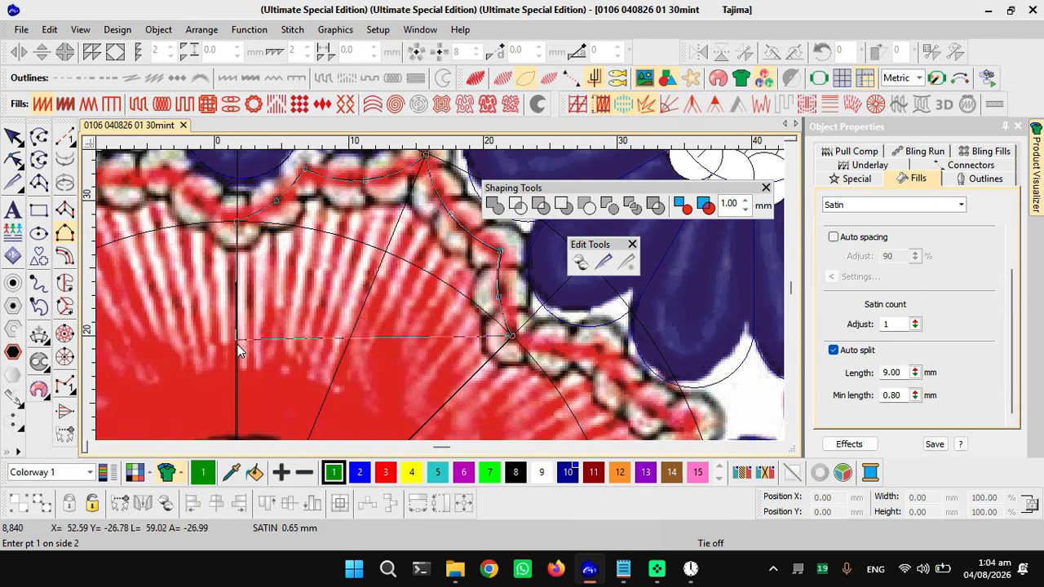
- Trace side 2 along the flower centre's circle from the vertical to the 45-degree guide and generate the satin column
scroll(243, 407, down, 1)
scroll(438, 303, up, 1)
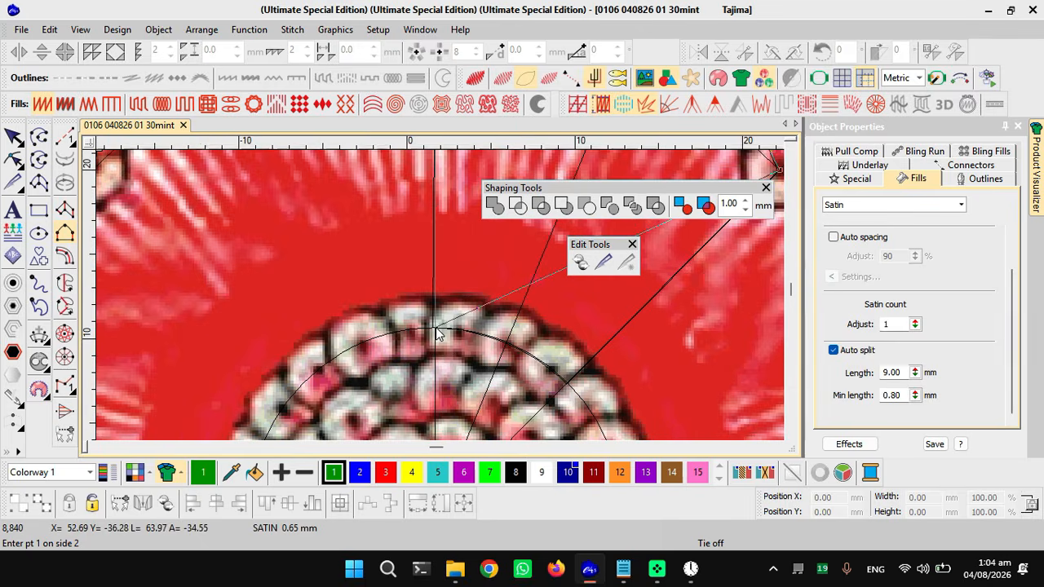
scroll(436, 302, up, 1)
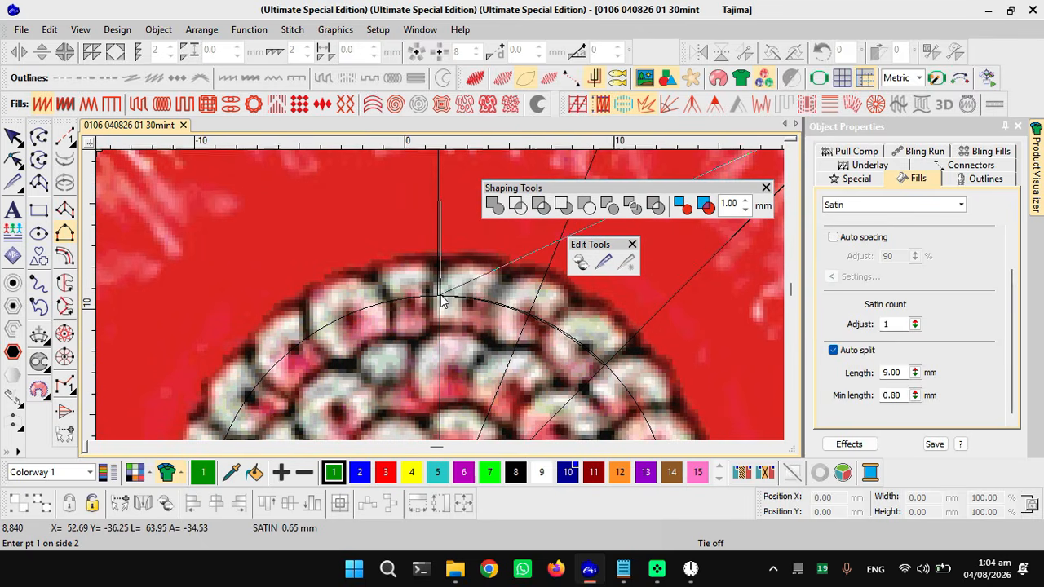
click(534, 316)
click(530, 314)
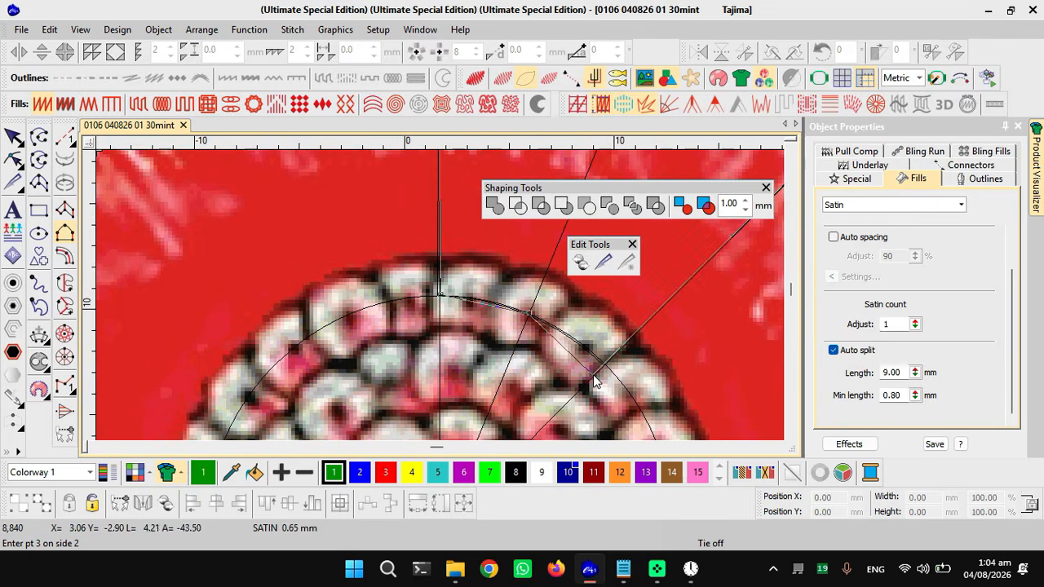
key(space)
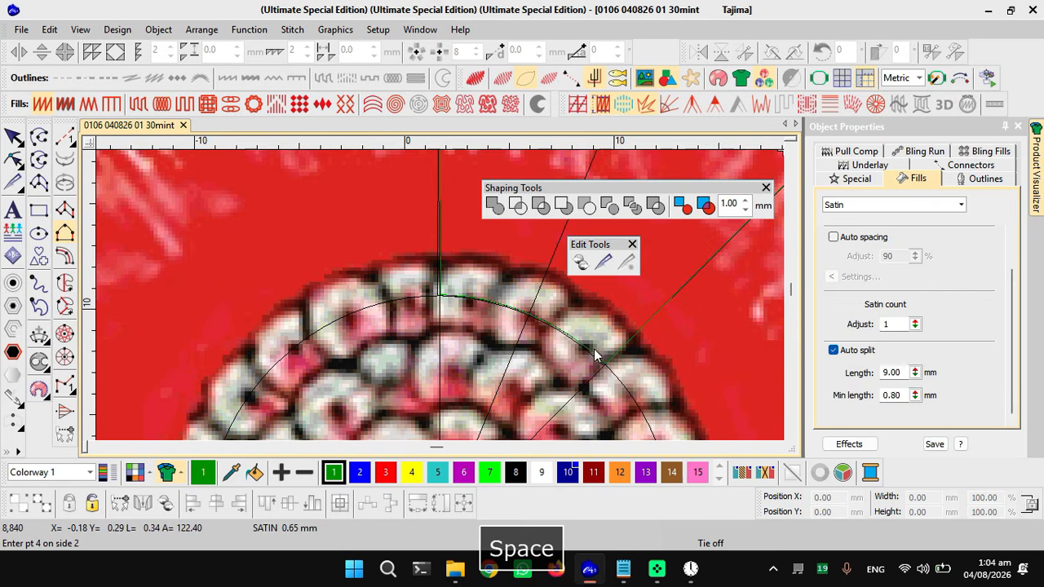
scroll(462, 275, down, 2)
scroll(448, 259, down, 2)
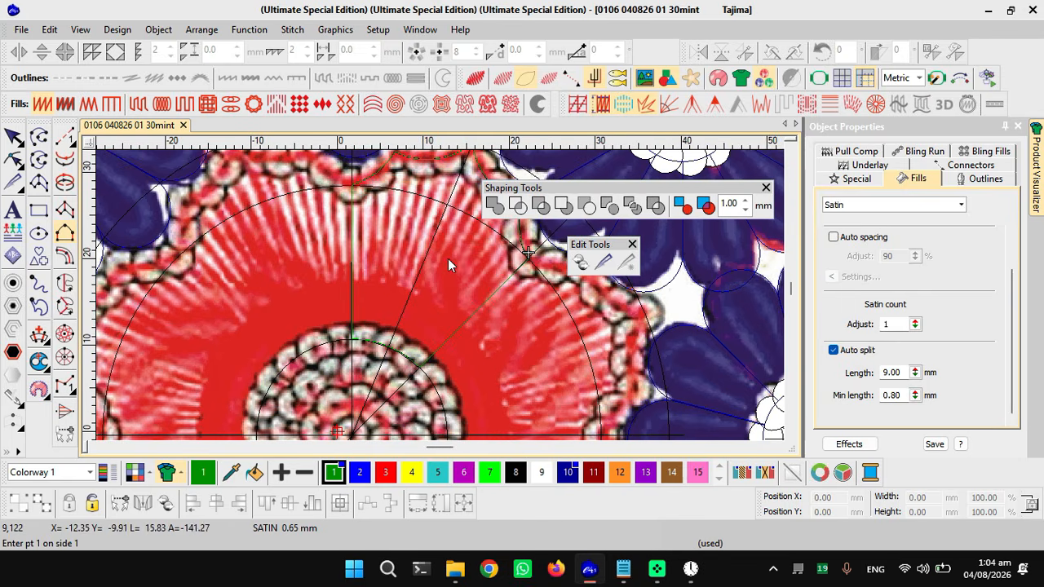
scroll(440, 293, down, 1)
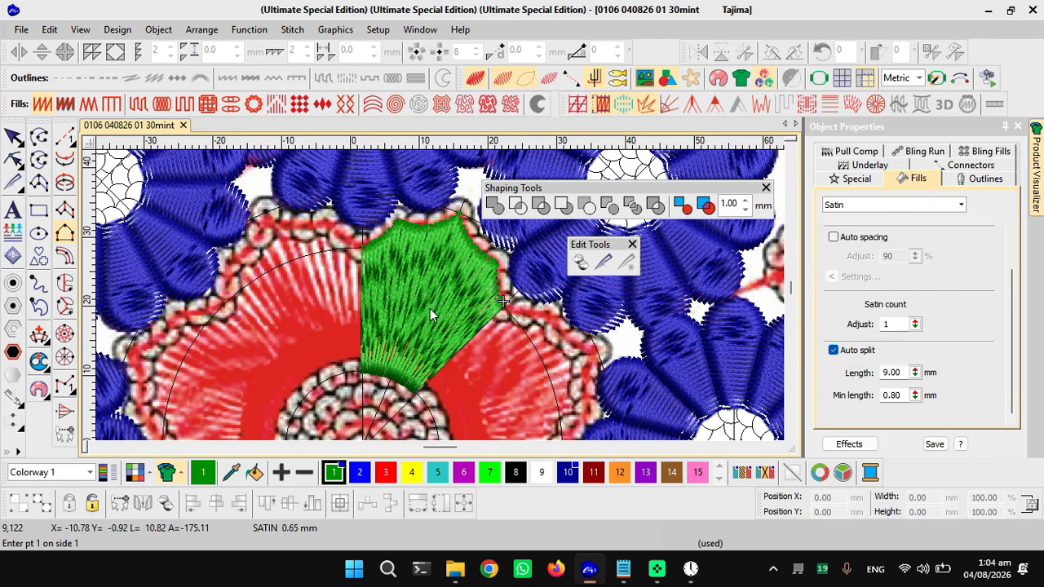
- Select the new satin petal segment and recolour it with red, colour 3
click(430, 303)
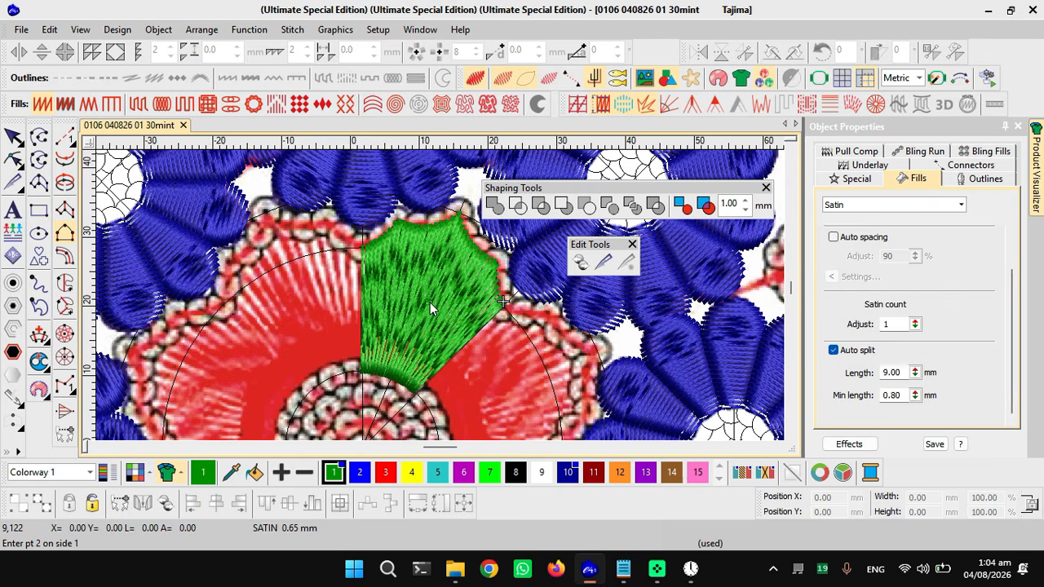
key(Escape)
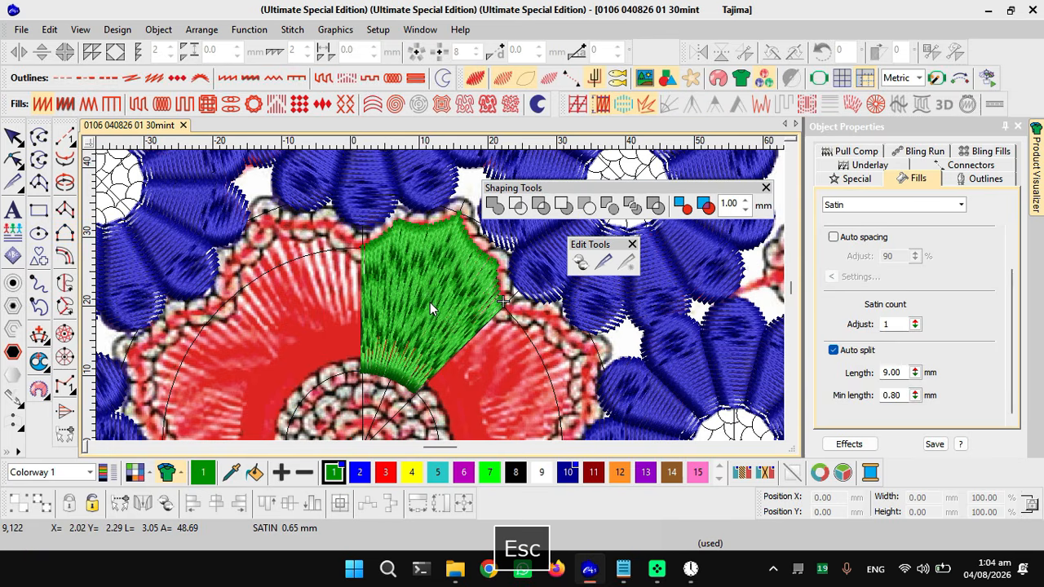
click(430, 302)
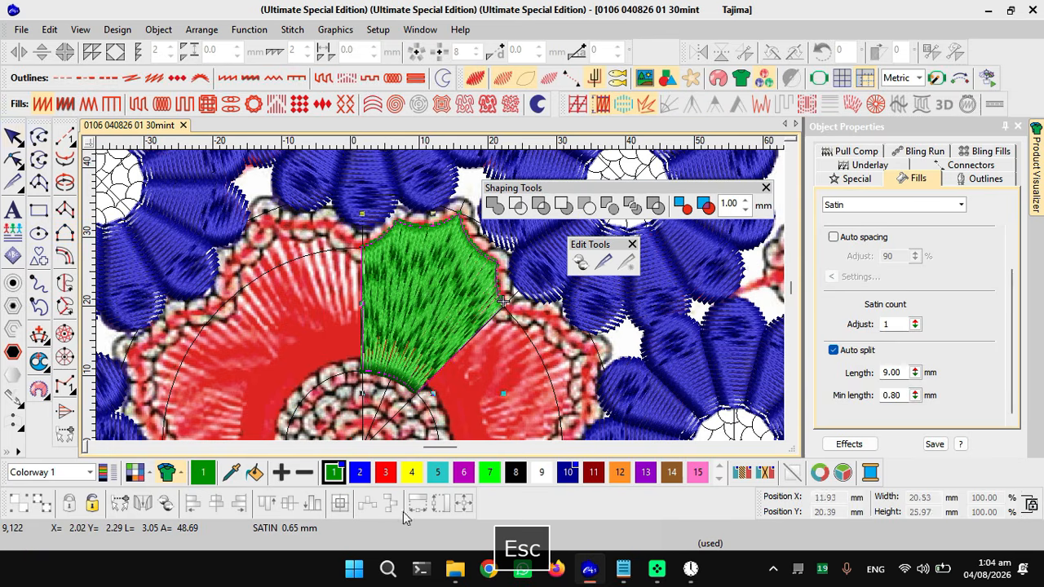
click(382, 474)
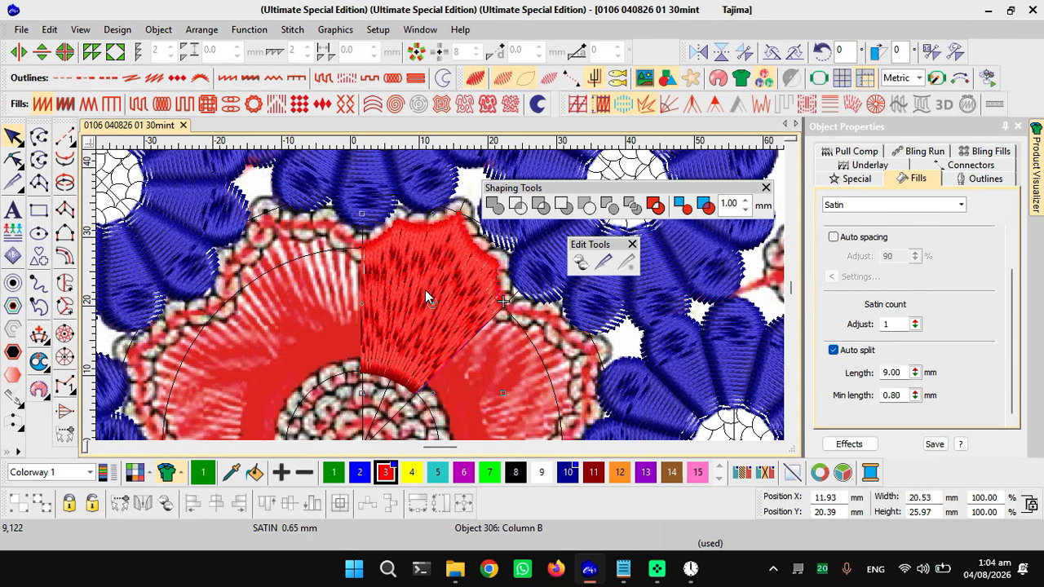
- Set the red petal segment's satin stitch spacing to 1.00 mm
drag(1015, 289, 1011, 225)
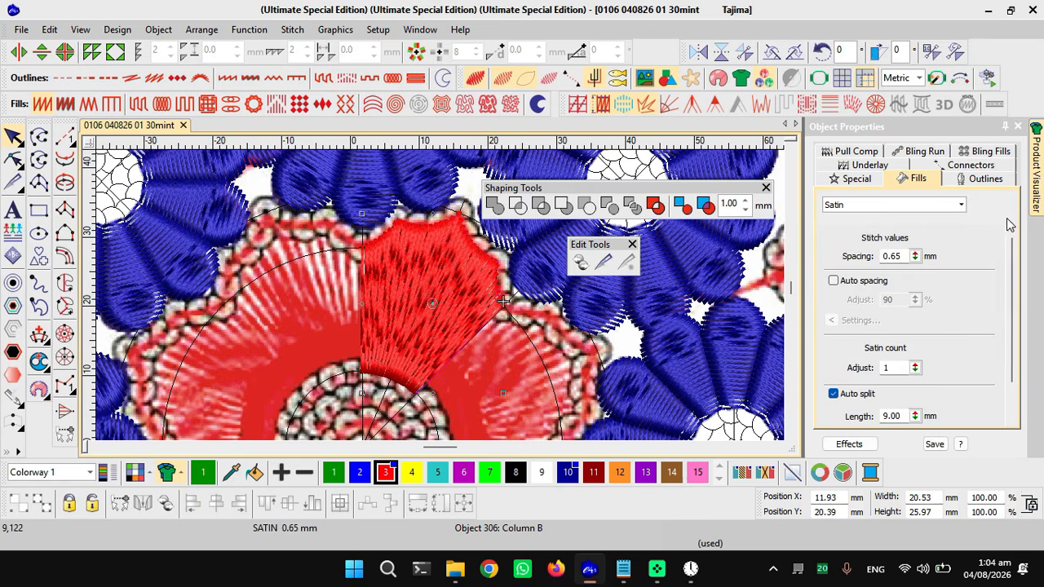
double_click(905, 256)
text(1)
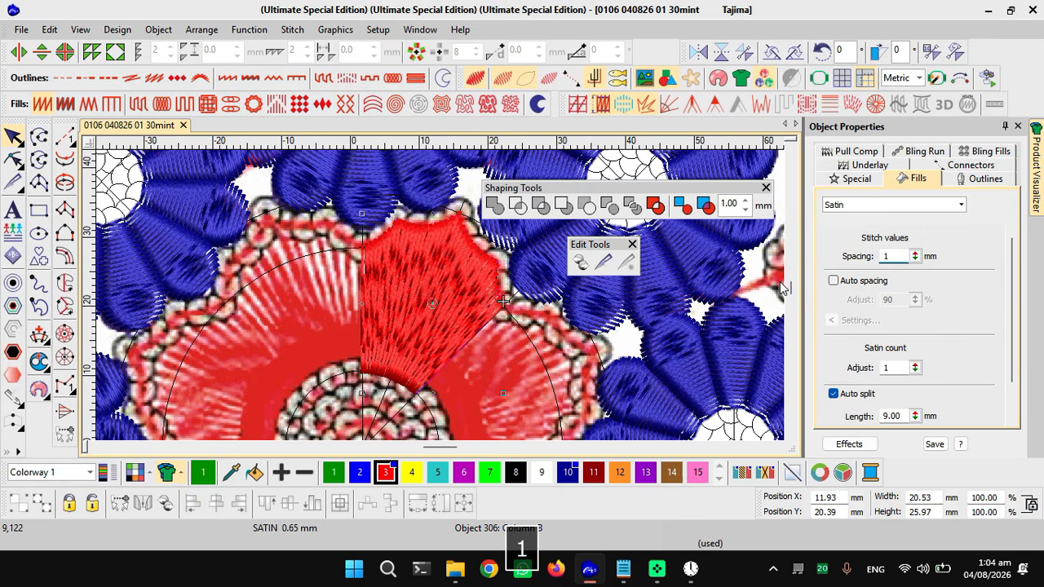
key(Return)
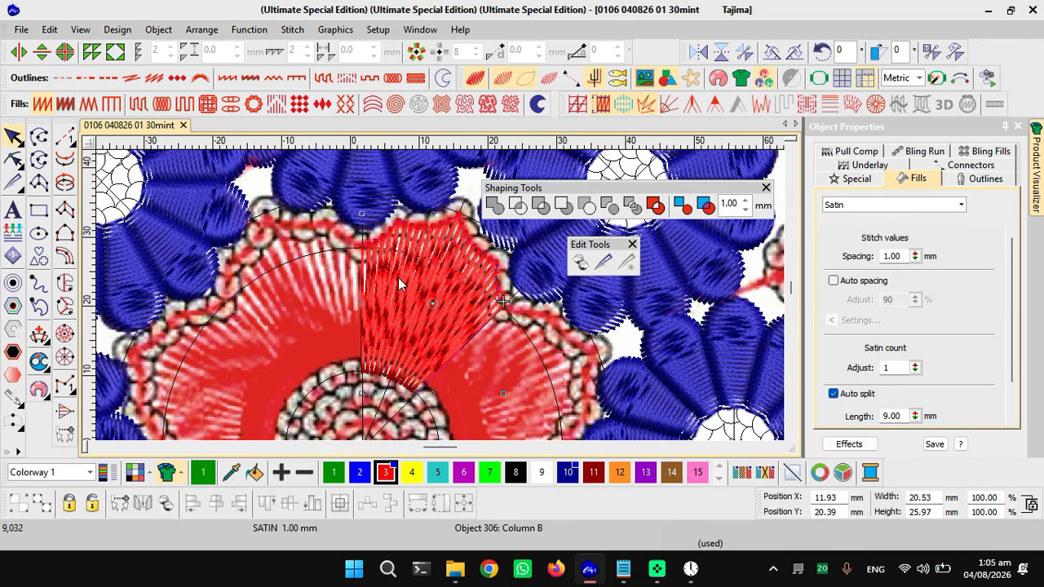
- Copy the red segment as an 8-point wreath centred on the guide lines' intersection, hiding the background artwork and leaving overlapped objects unmerged
scroll(399, 284, down, 3)
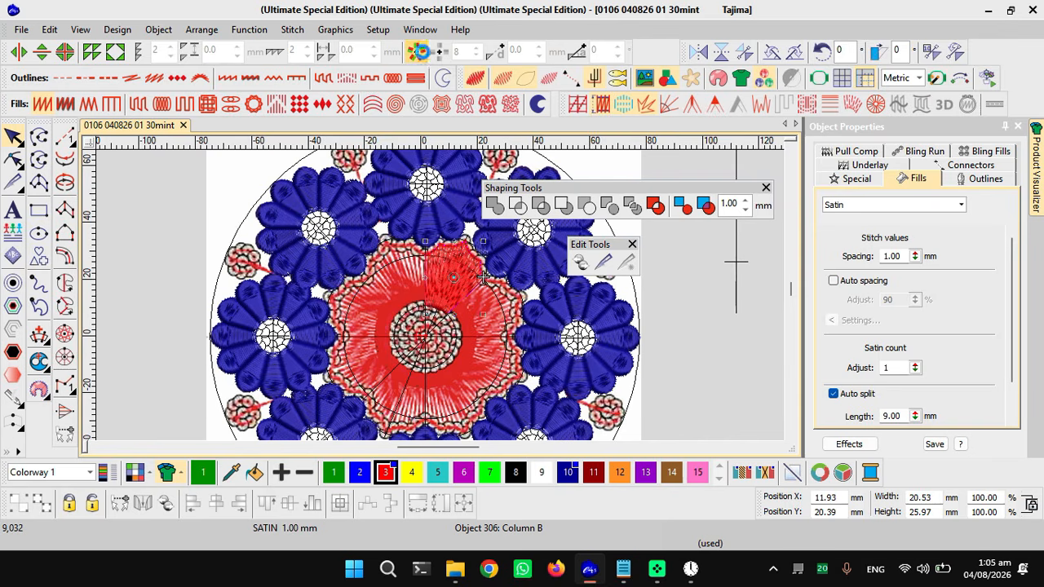
click(415, 51)
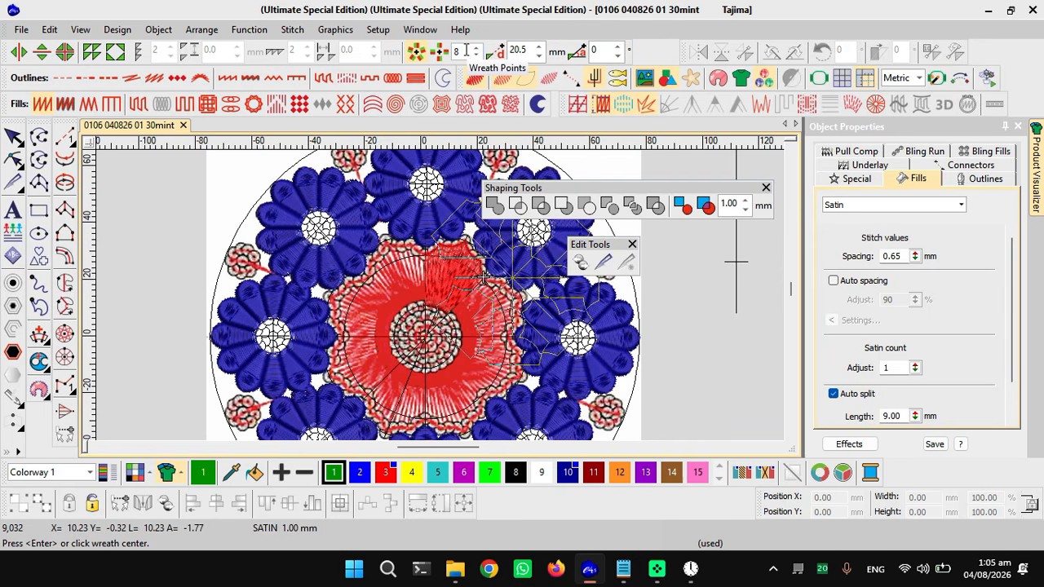
scroll(421, 291, up, 3)
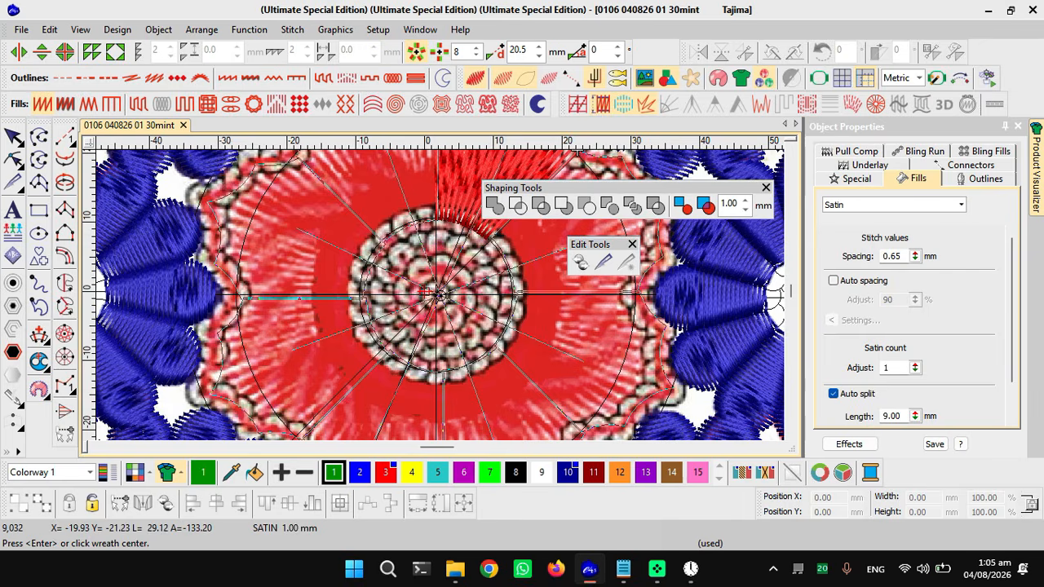
scroll(440, 299, up, 1)
key(d)
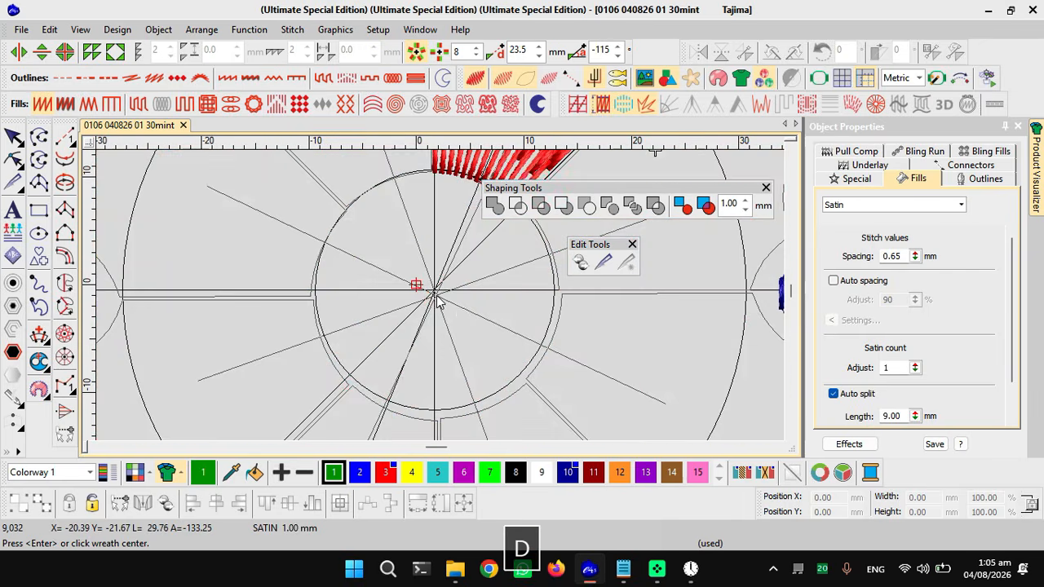
scroll(444, 302, up, 3)
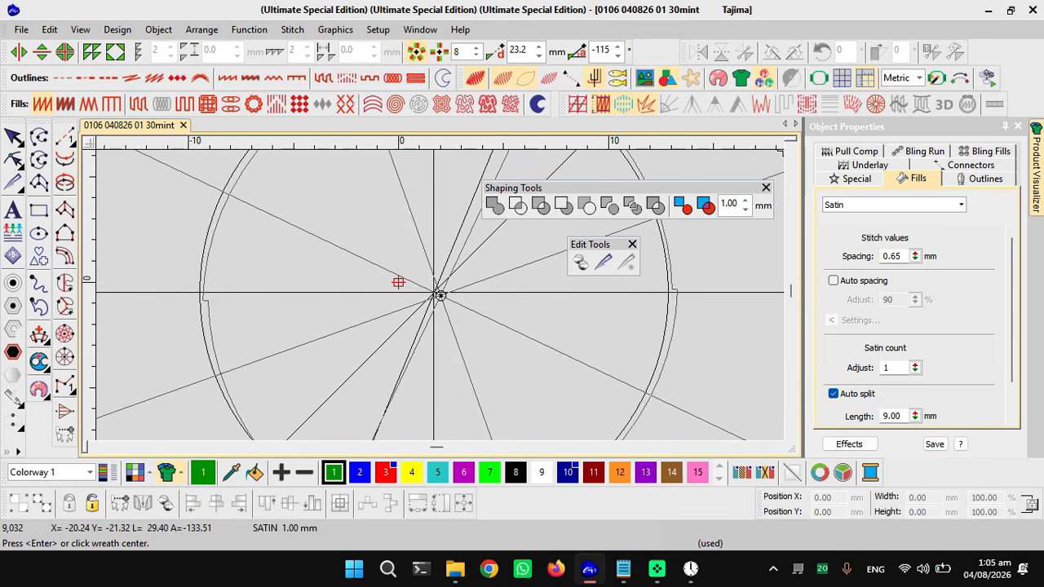
scroll(444, 292, up, 1)
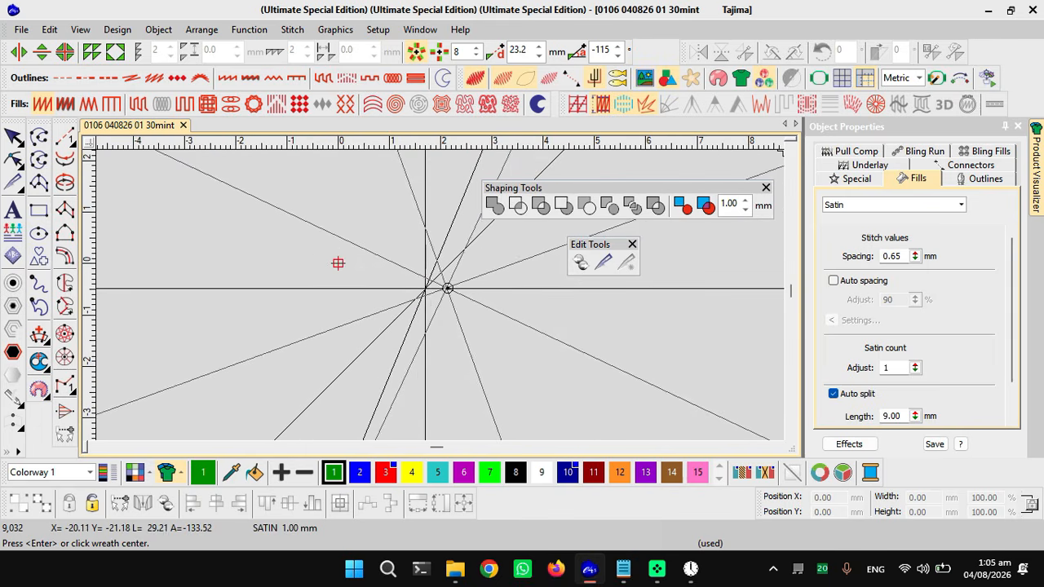
scroll(440, 291, up, 2)
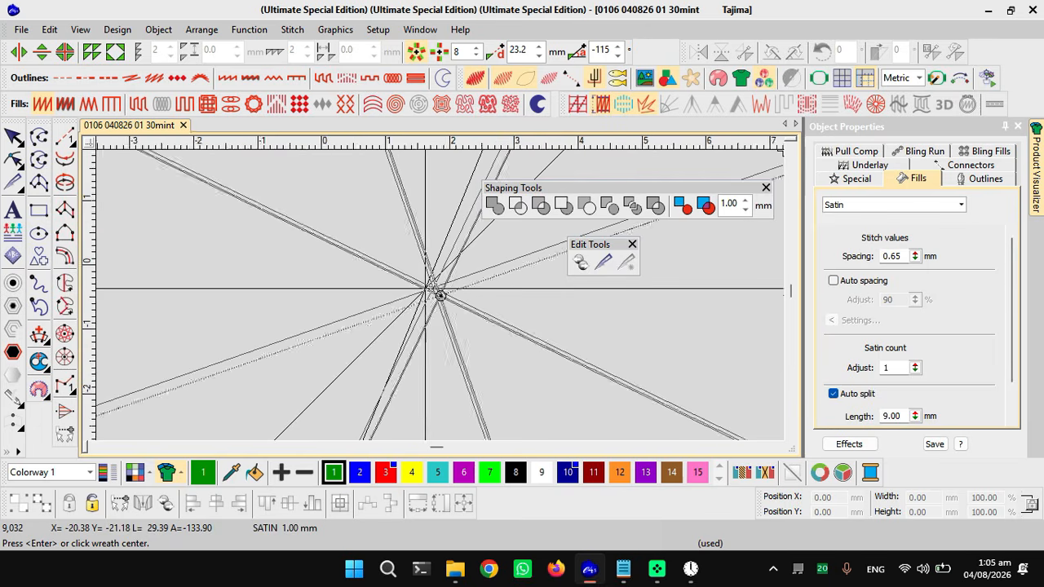
scroll(432, 297, up, 1)
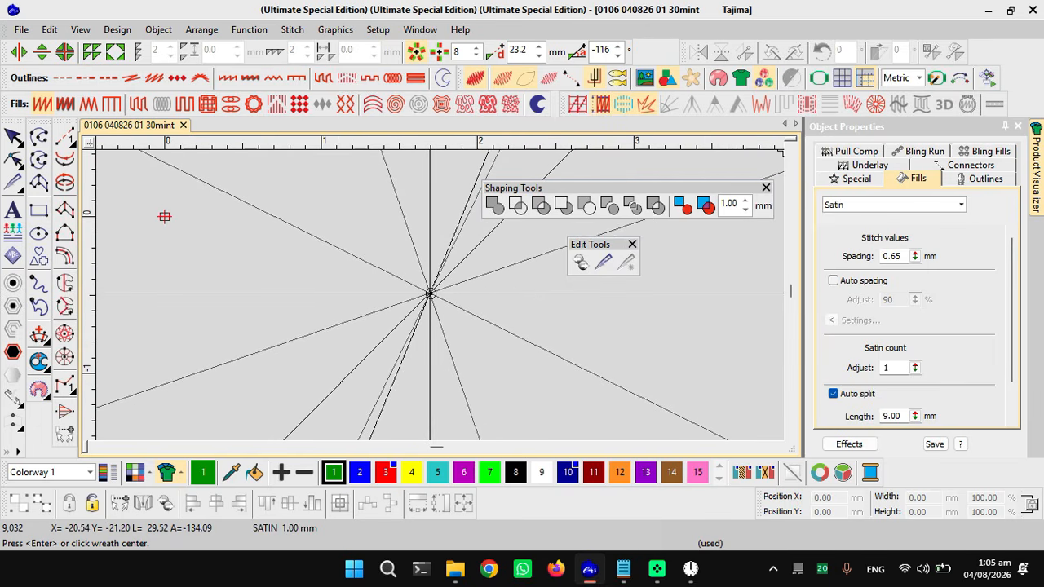
click(432, 298)
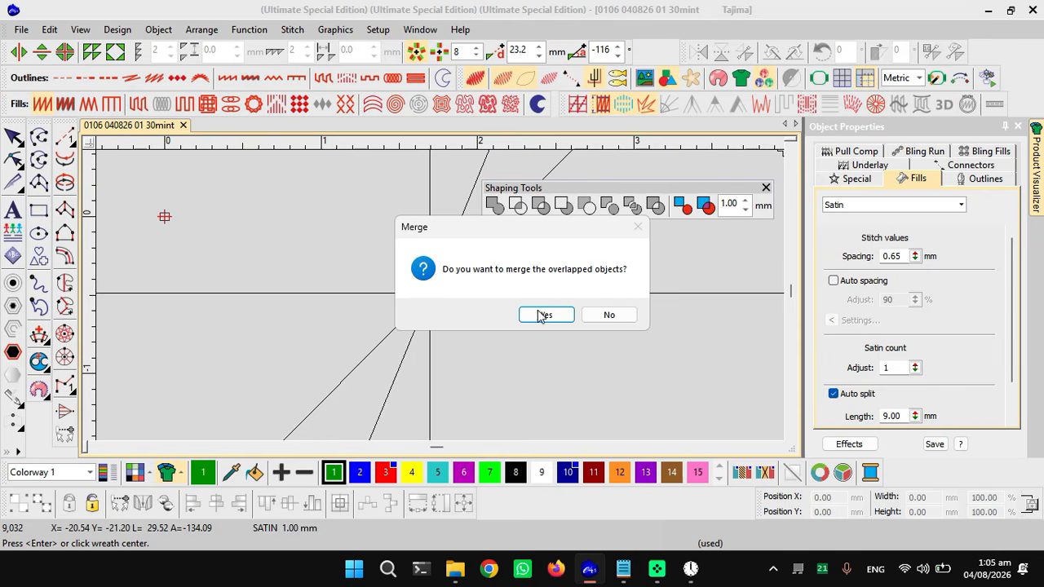
click(609, 318)
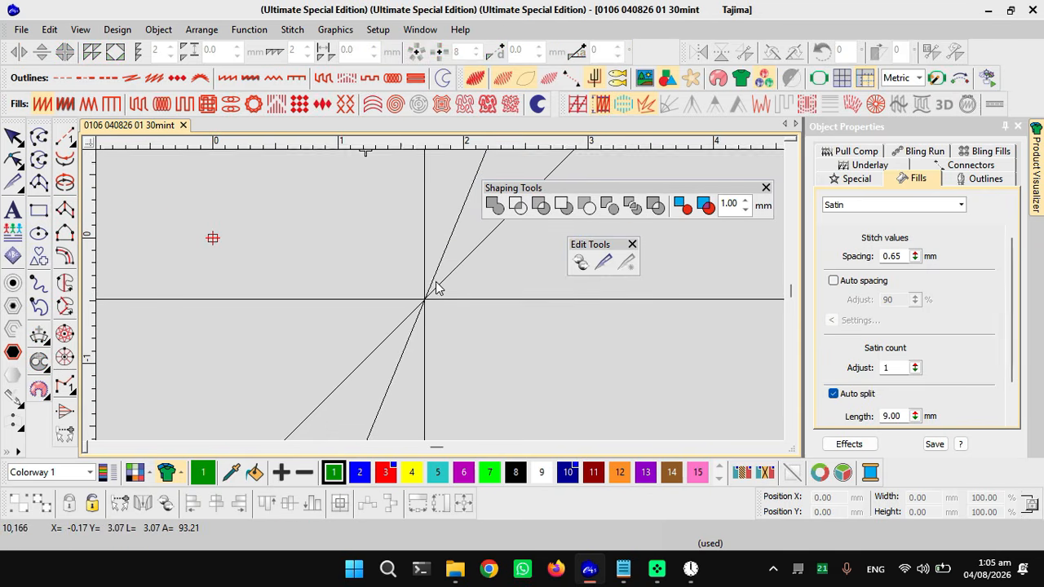
scroll(440, 301, down, 1)
scroll(440, 301, down, 3)
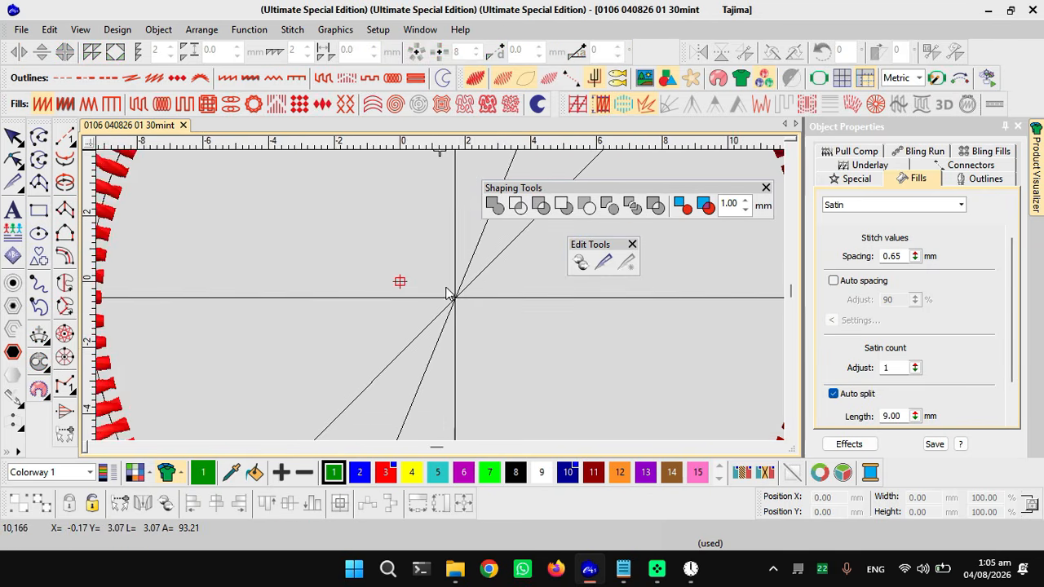
- Show the background artwork again and examine the red flower, its beaded centre and the neighbouring blue flowers against it
scroll(440, 295, down, 4)
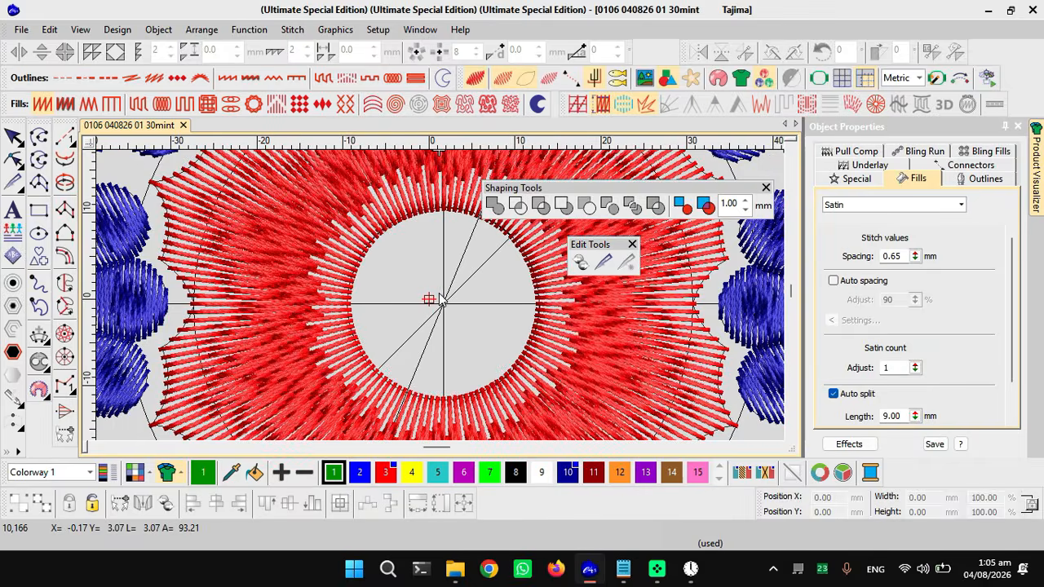
scroll(441, 296, down, 3)
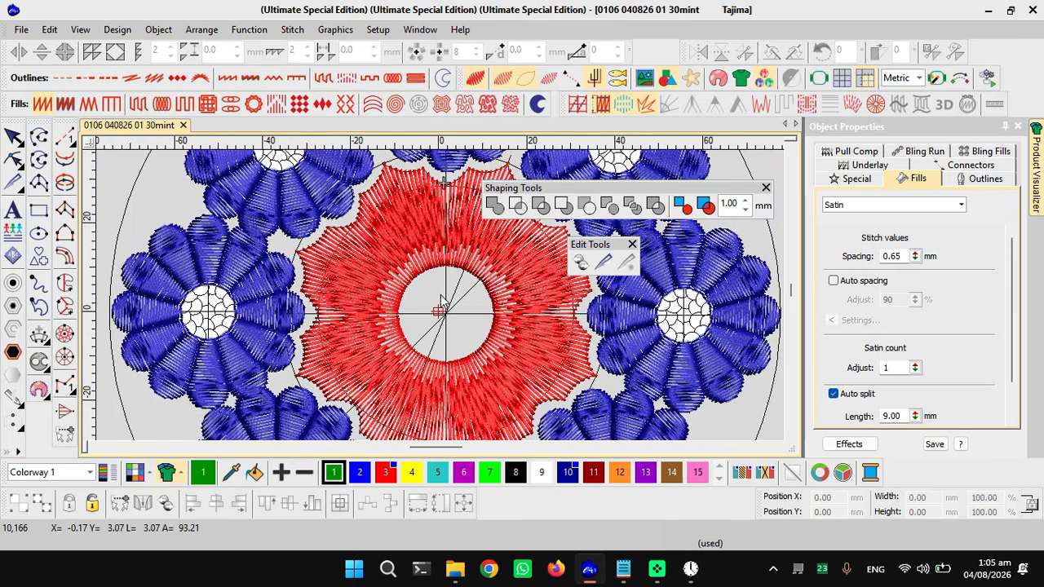
scroll(443, 300, down, 1)
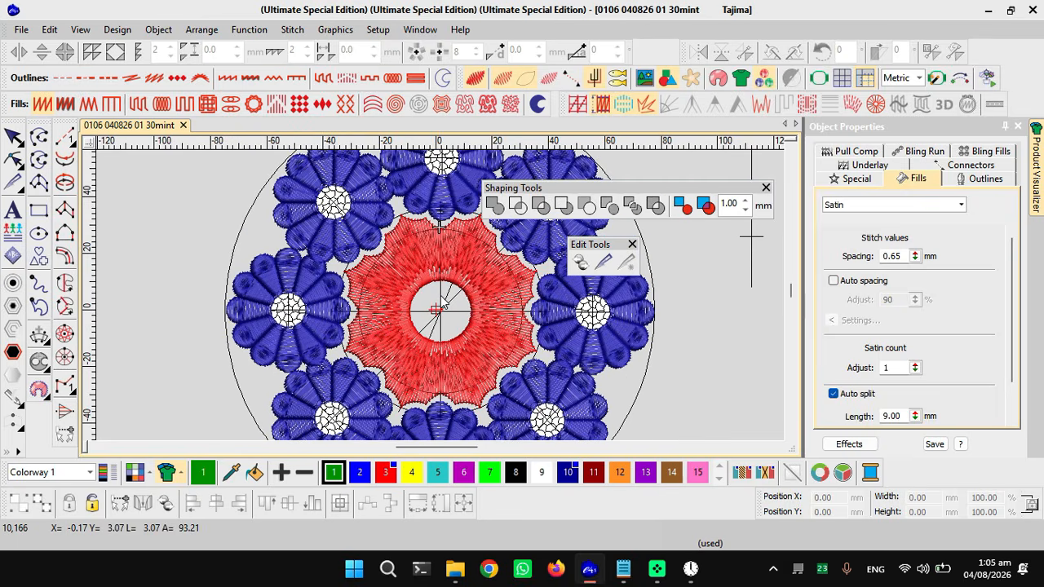
key(d)
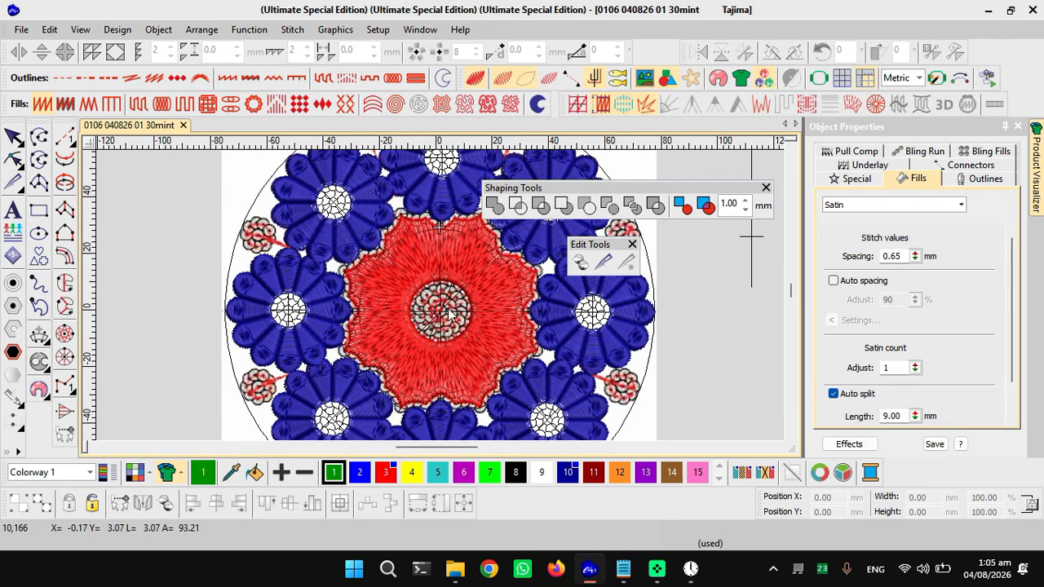
scroll(441, 302, up, 1)
scroll(442, 300, up, 1)
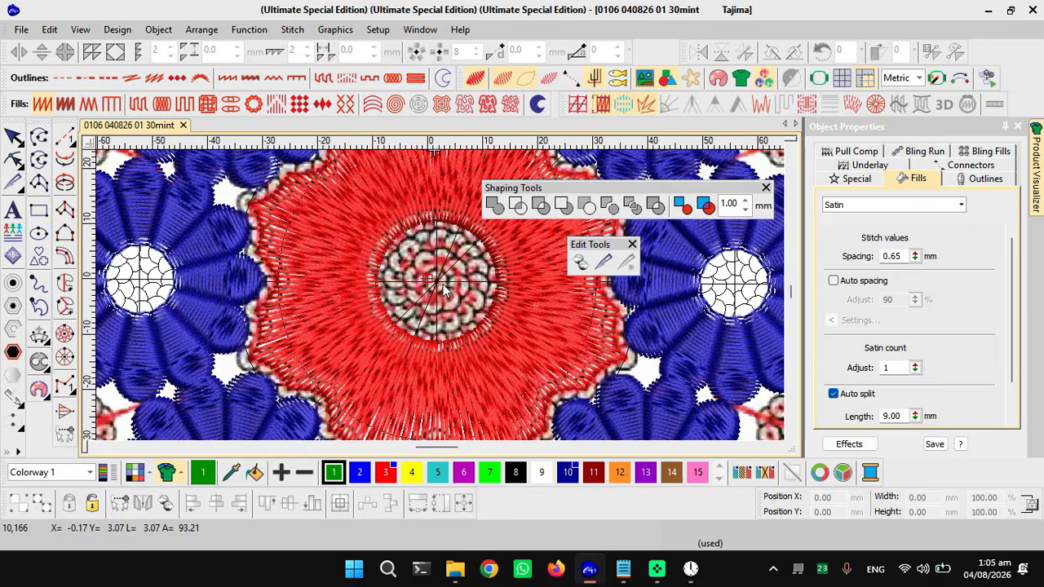
scroll(444, 296, up, 1)
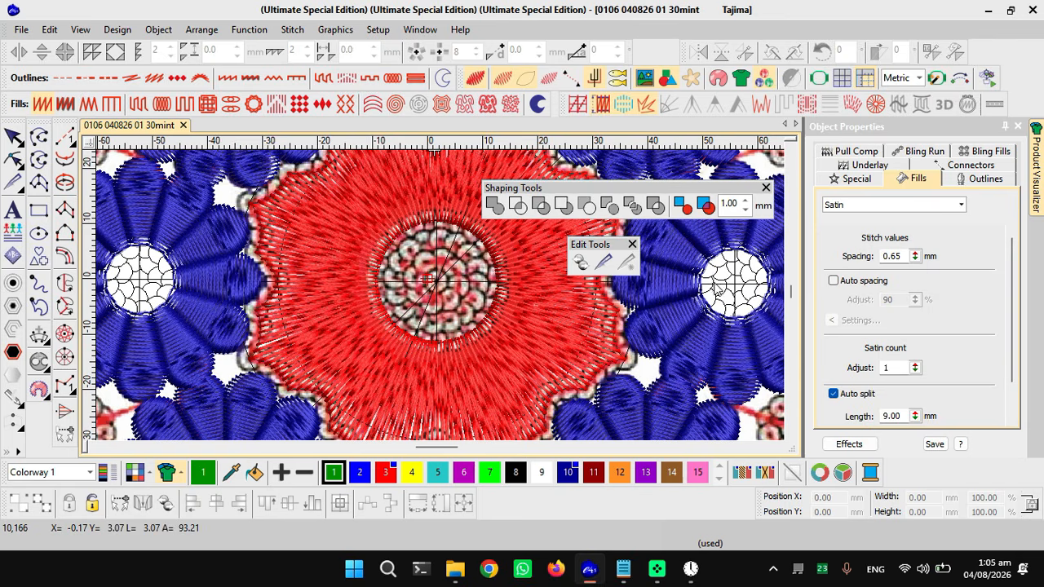
scroll(422, 289, down, 1)
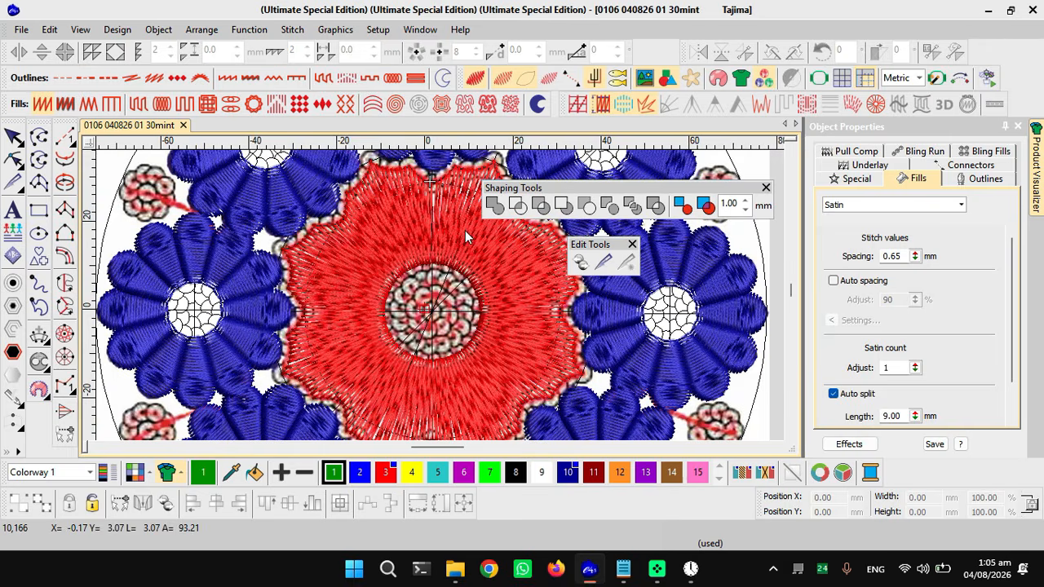
scroll(469, 237, down, 1)
scroll(444, 302, up, 3)
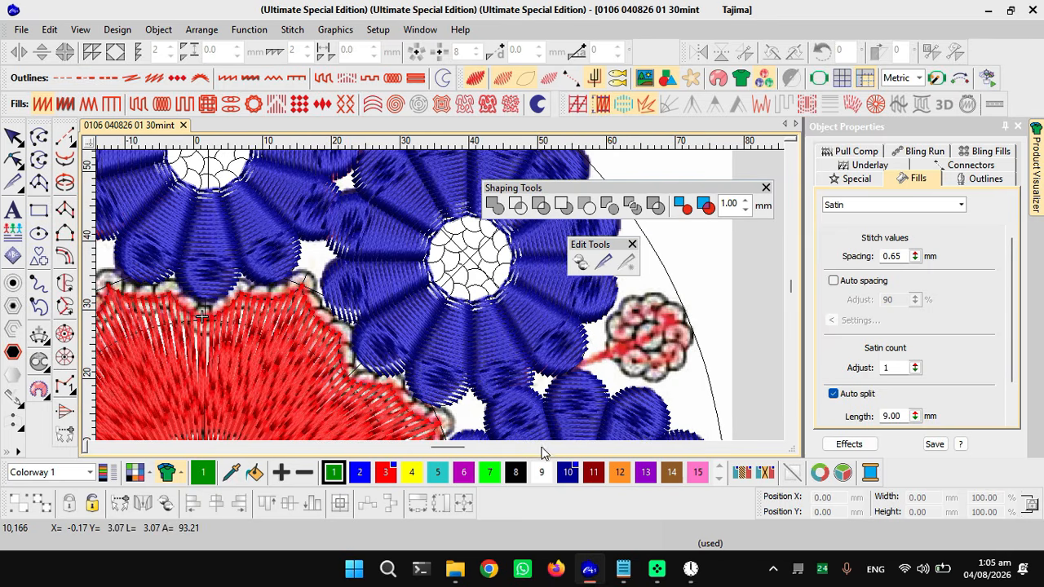
- Switch to Notepad, review the lesson notes on adding outlines and printing to PDF, and return to the embroidery design
click(623, 568)
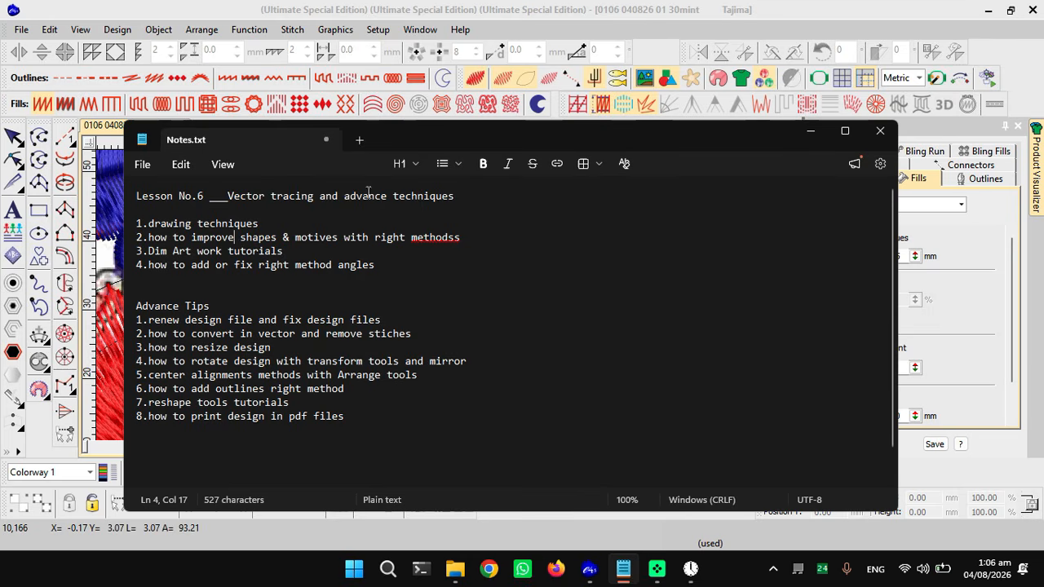
drag(409, 134, 415, 61)
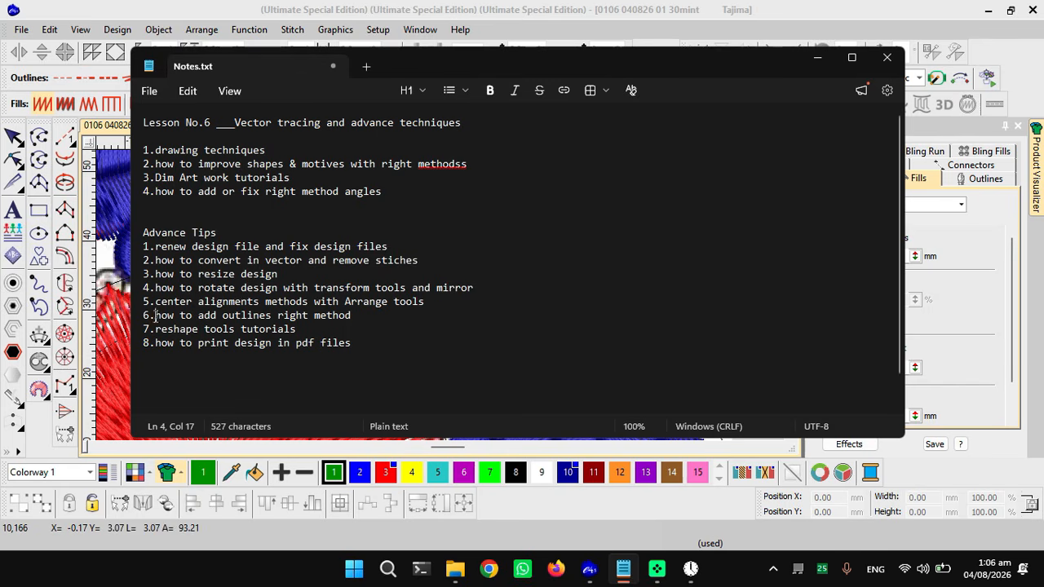
drag(154, 315, 356, 318)
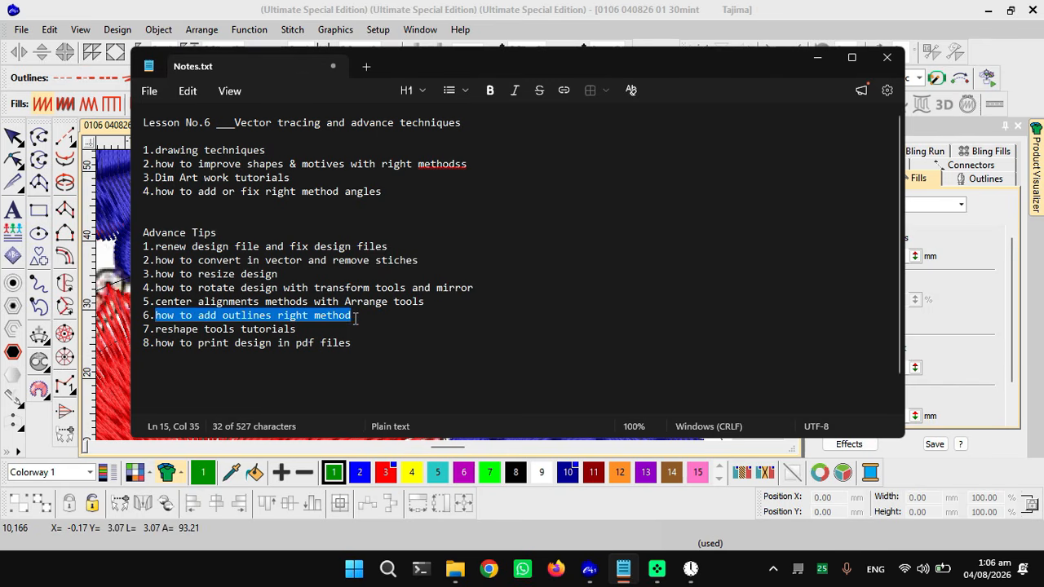
drag(156, 342, 361, 352)
click(818, 57)
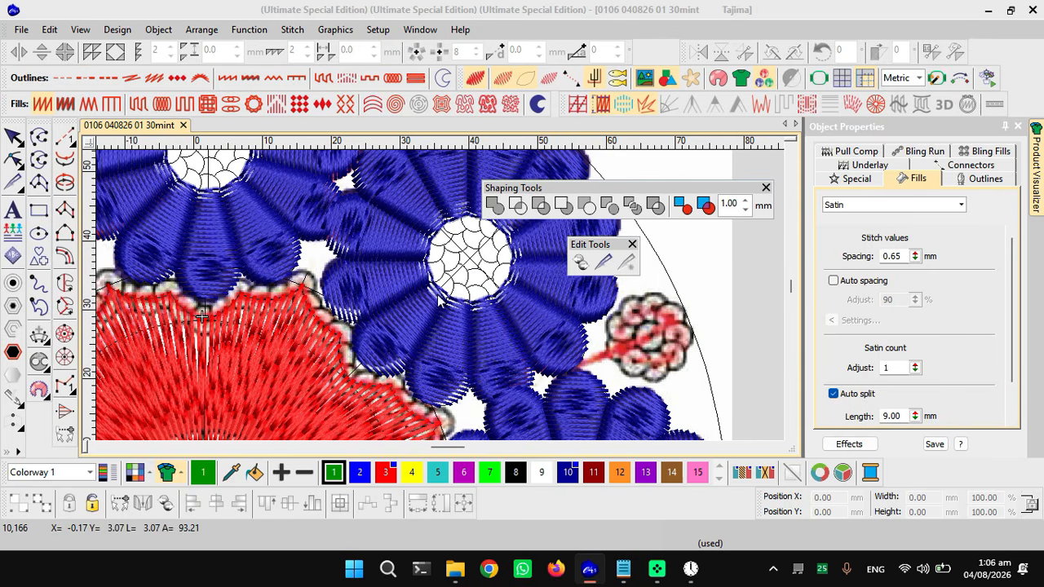
scroll(460, 285, down, 2)
scroll(468, 305, up, 2)
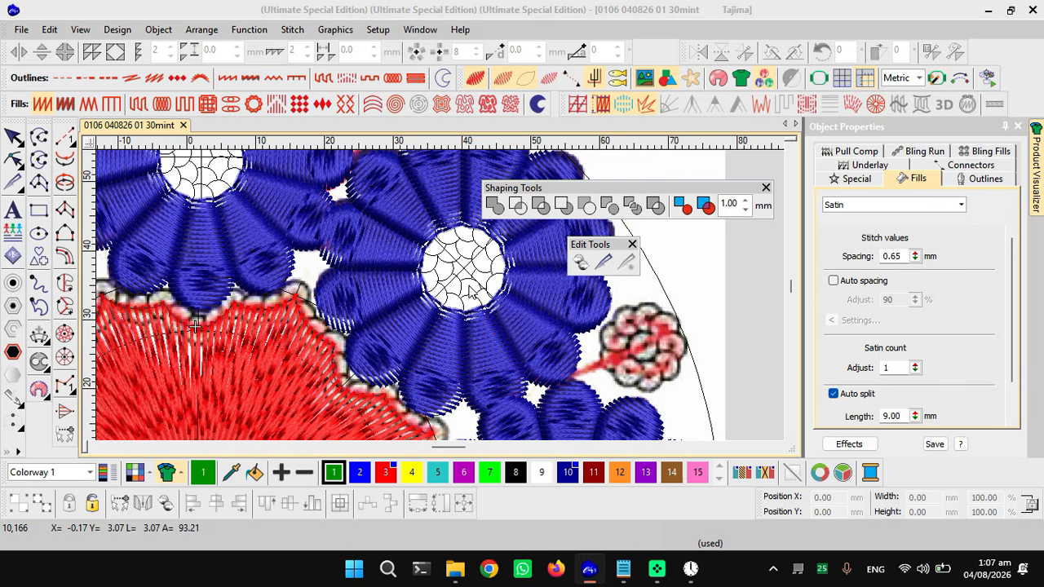
alt+click(706, 269)
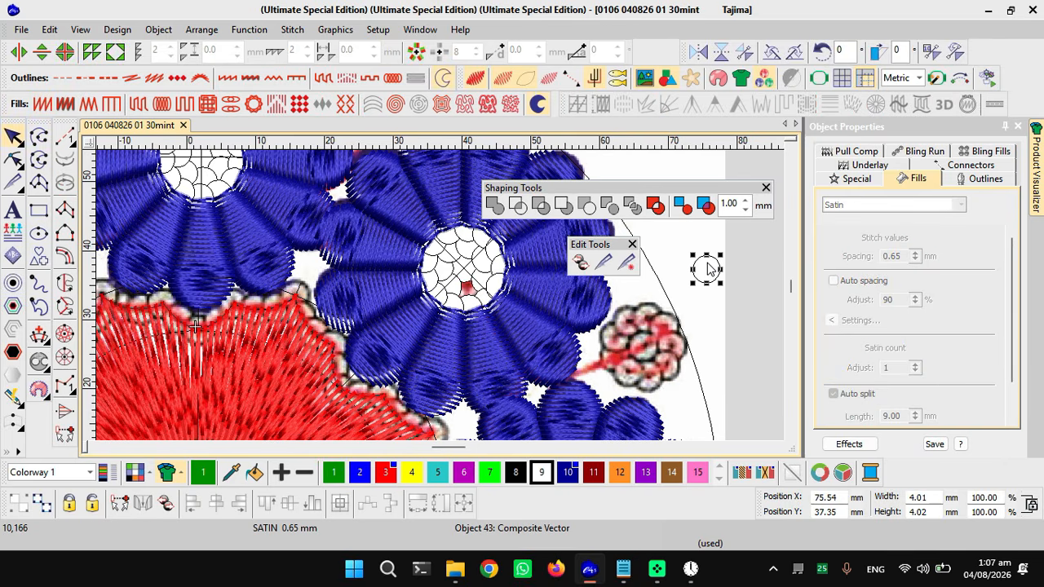
key(ctrl+z)
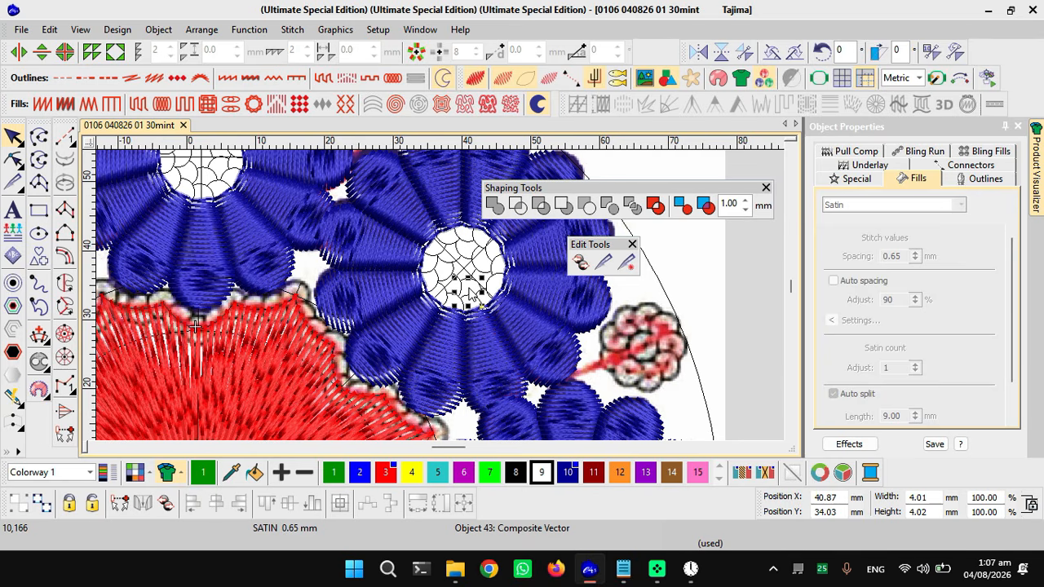
- Copy a small circle from a blue flower's centre to the blank area beside the design and remove its solid fill
drag(472, 293, 581, 310)
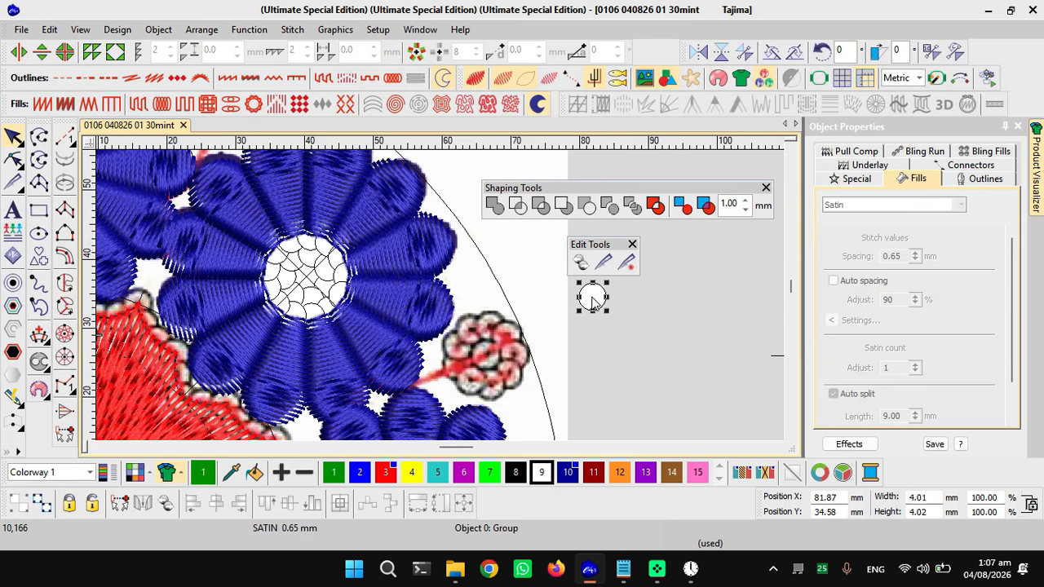
double_click(593, 303)
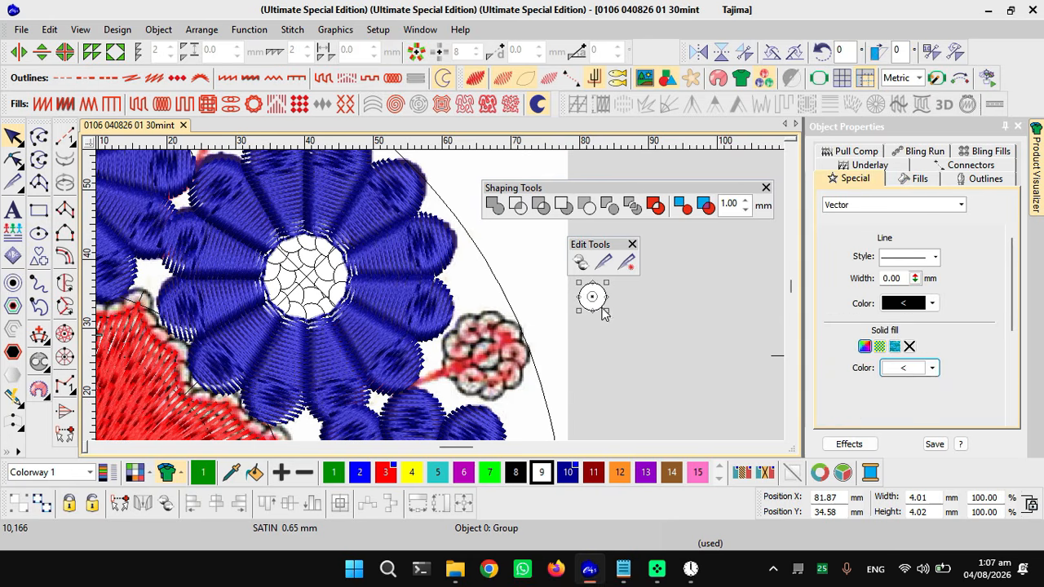
click(909, 346)
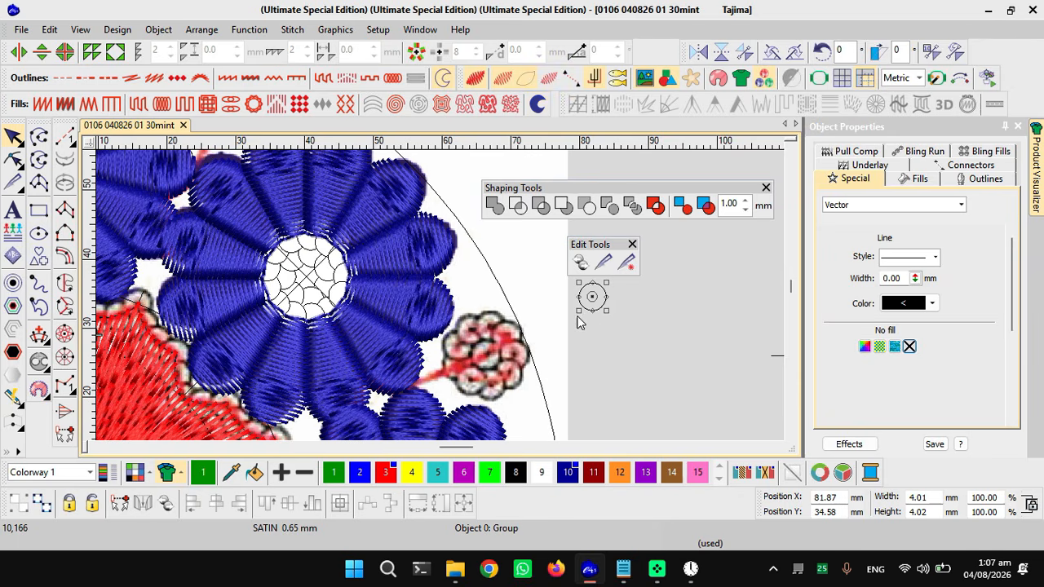
- Centre the small unfilled circle on the horizontal guide line in both directions, at the middle of the red flower
scroll(414, 302, down, 2)
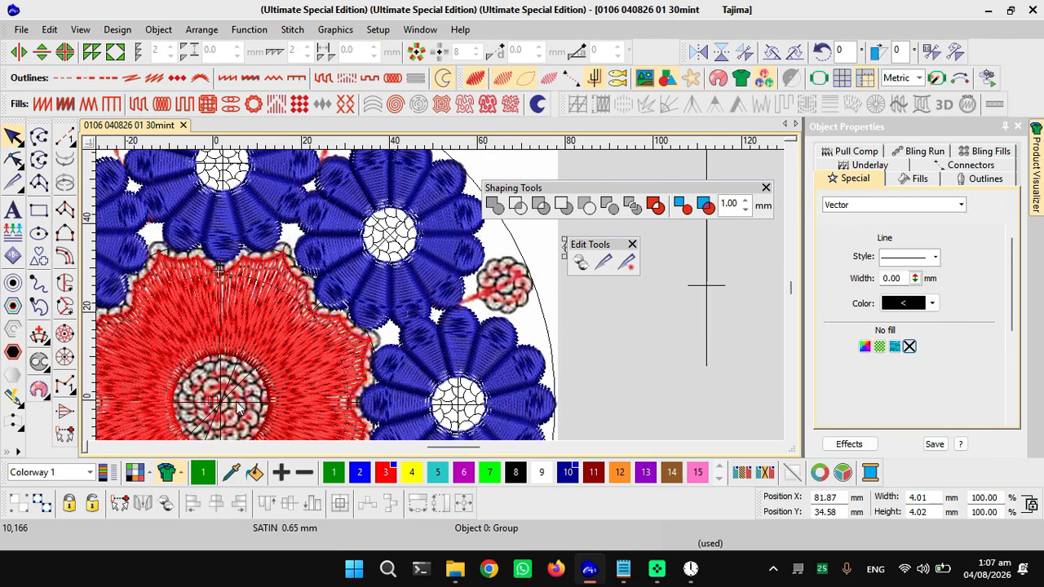
ctrl+click(284, 408)
key(ctrl+w)
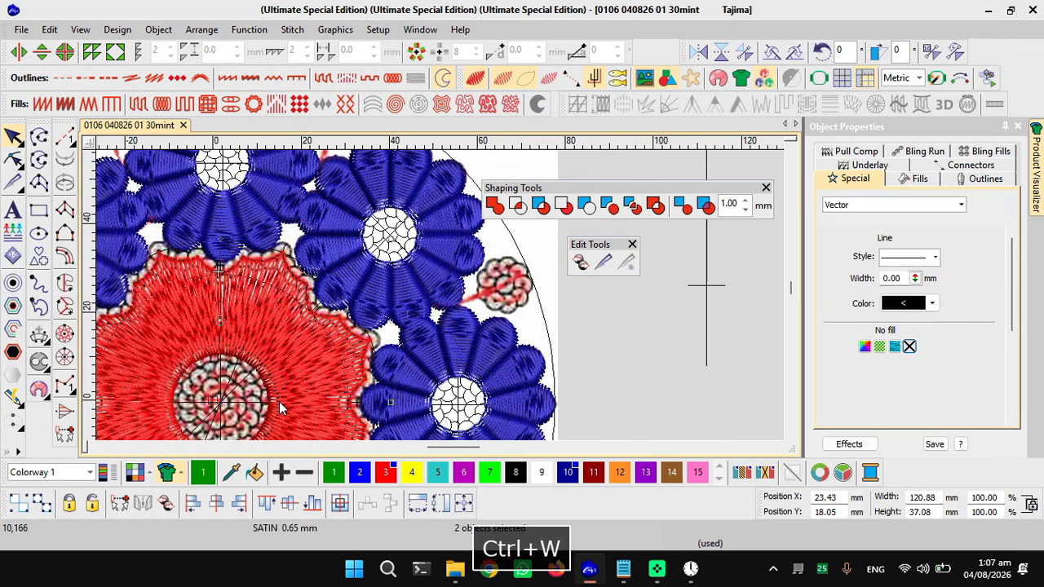
key(shift+w)
scroll(263, 416, up, 4)
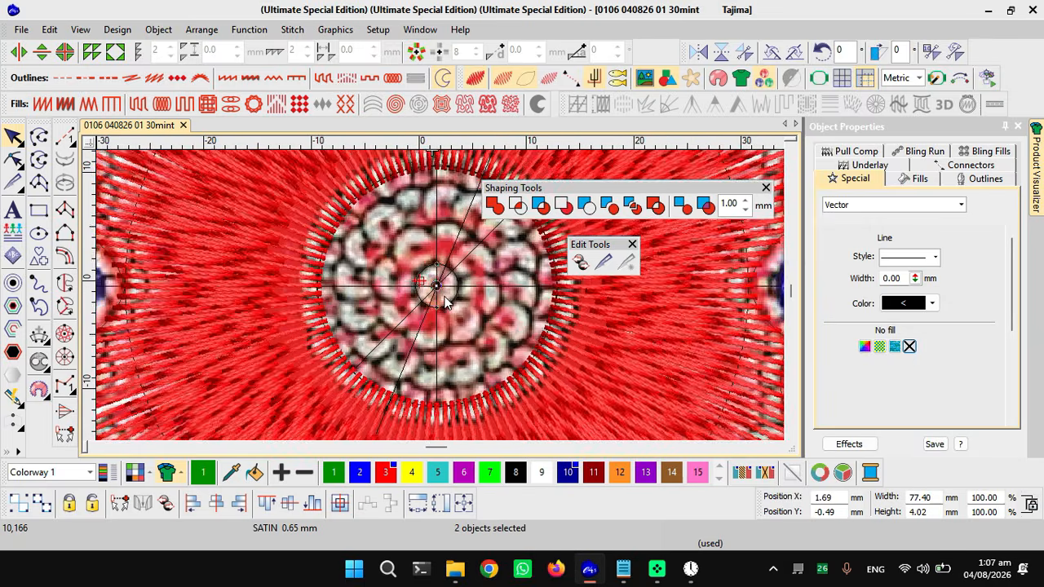
scroll(441, 295, up, 2)
key(Escape)
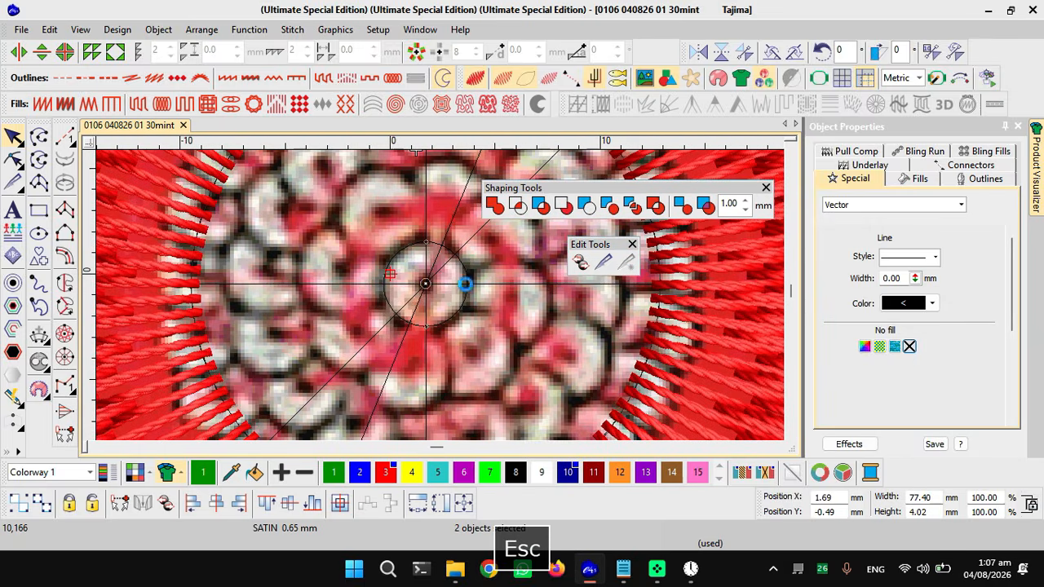
- Place three copies of the centre circle in a row outward, one over a circle in each ring of the artwork
scroll(456, 282, down, 1)
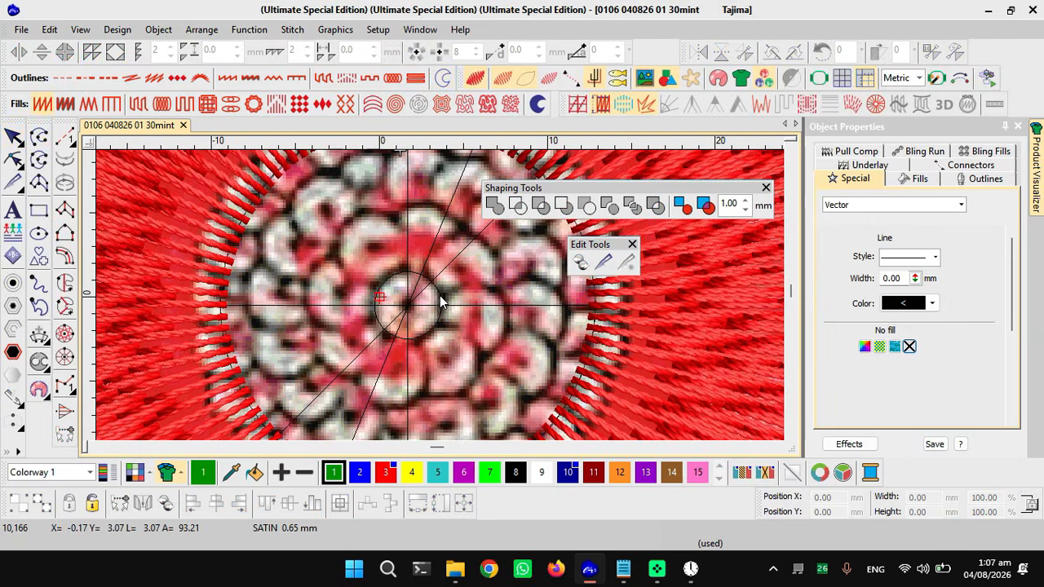
drag(439, 303, 618, 339)
key(s)
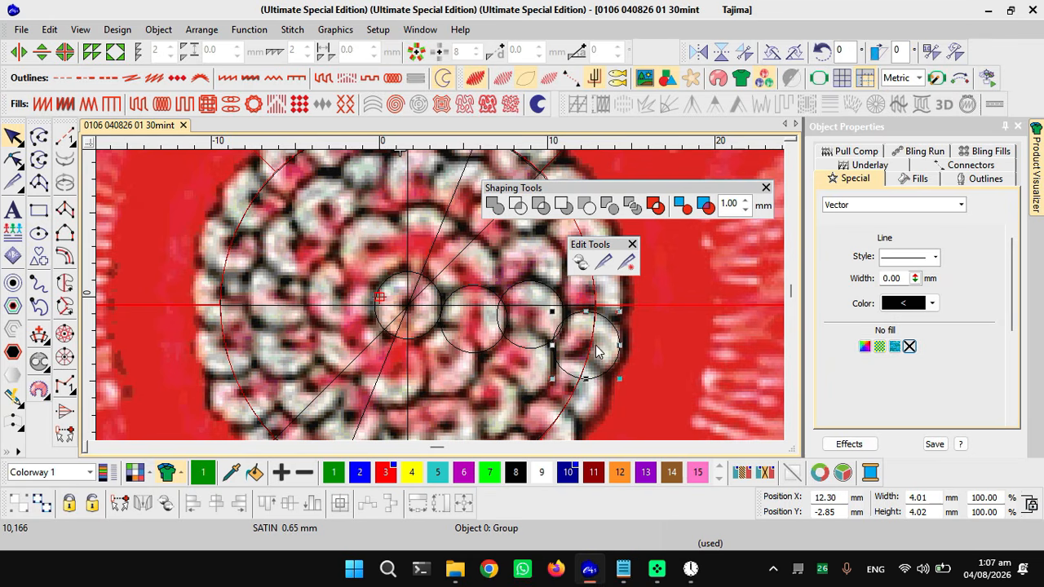
- Copy the inner-ring circle as an 8-point wreath centred on the guide lines' intersection, hiding the artwork for placement and showing it again
click(486, 318)
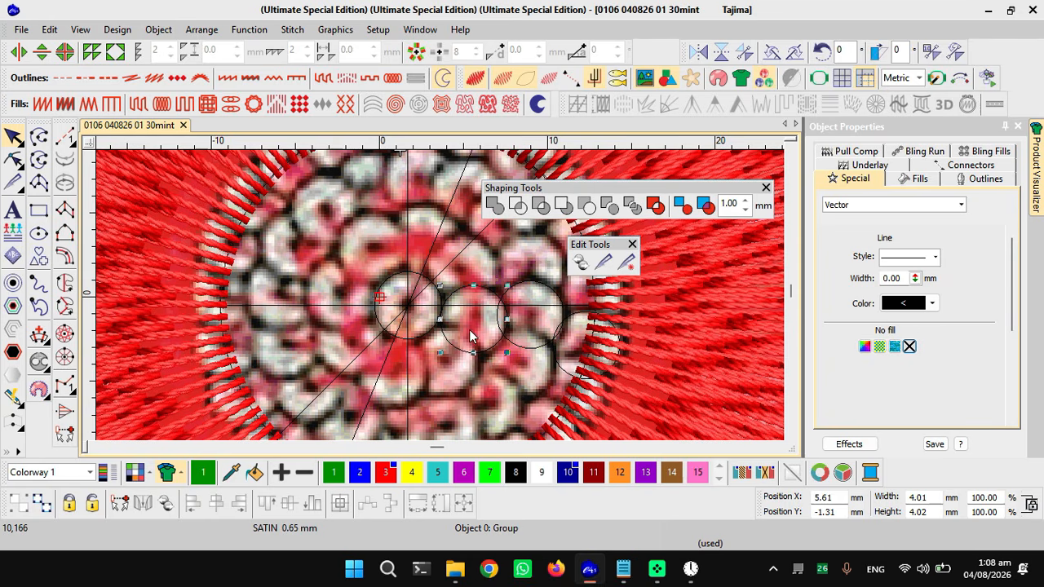
click(419, 51)
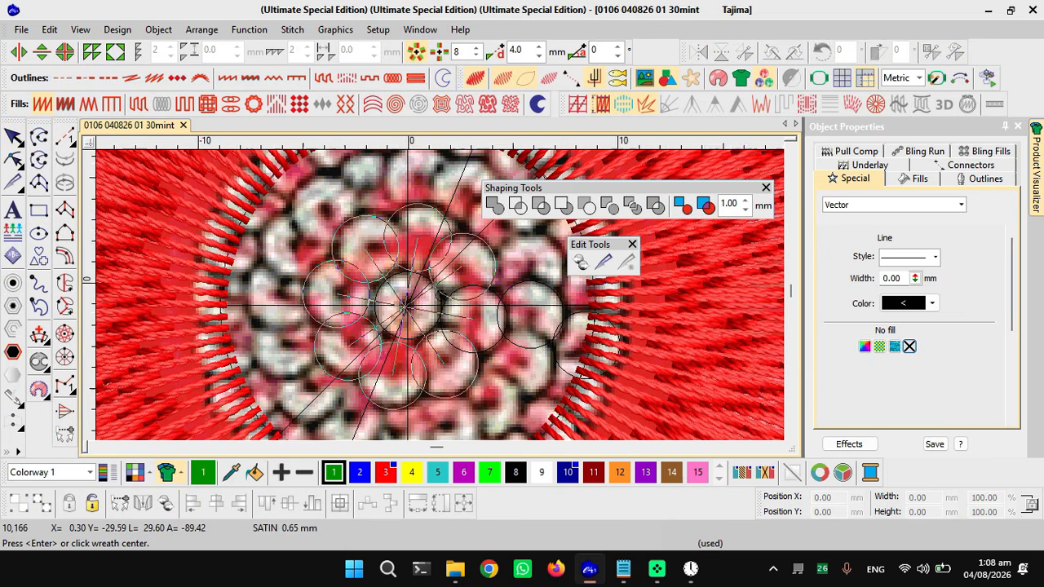
scroll(444, 286, up, 5)
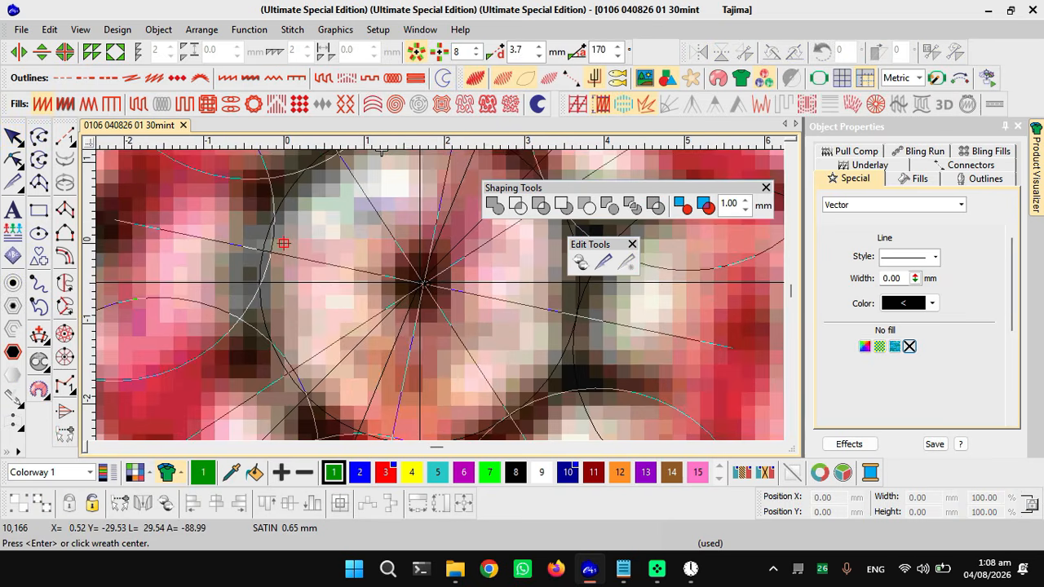
key(d)
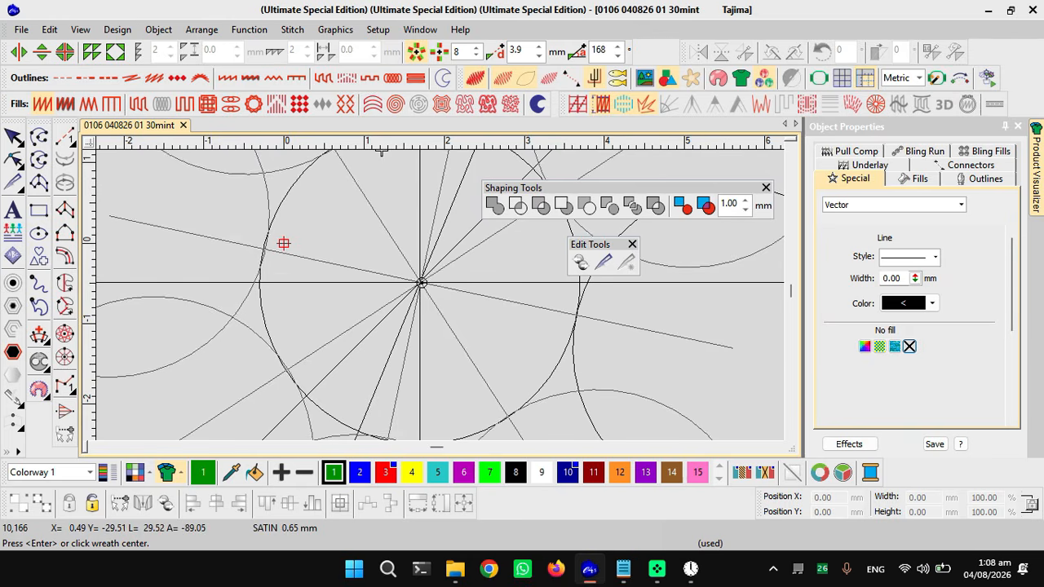
click(420, 282)
scroll(508, 293, down, 6)
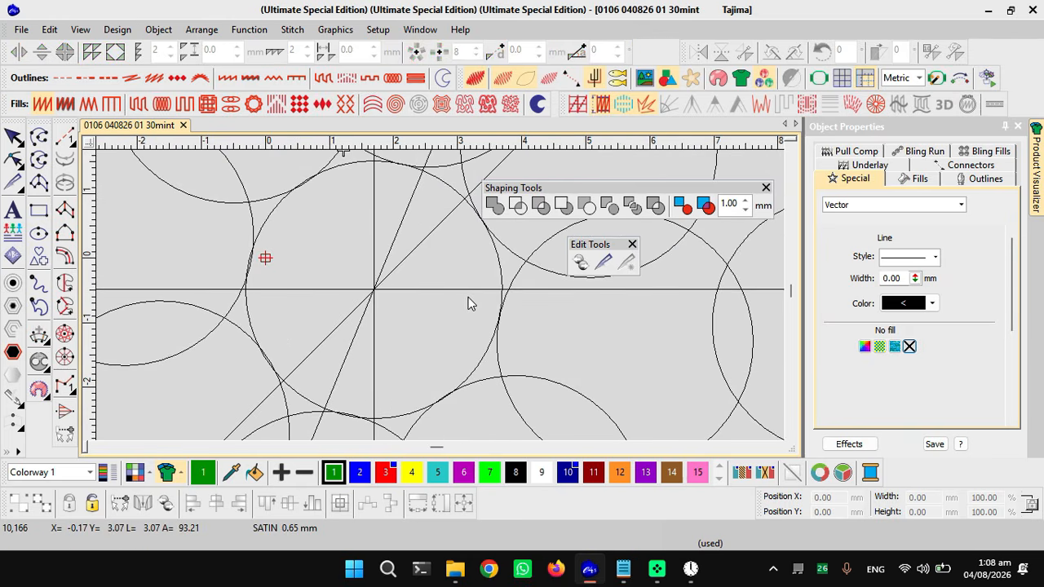
key(d)
scroll(432, 306, down, 2)
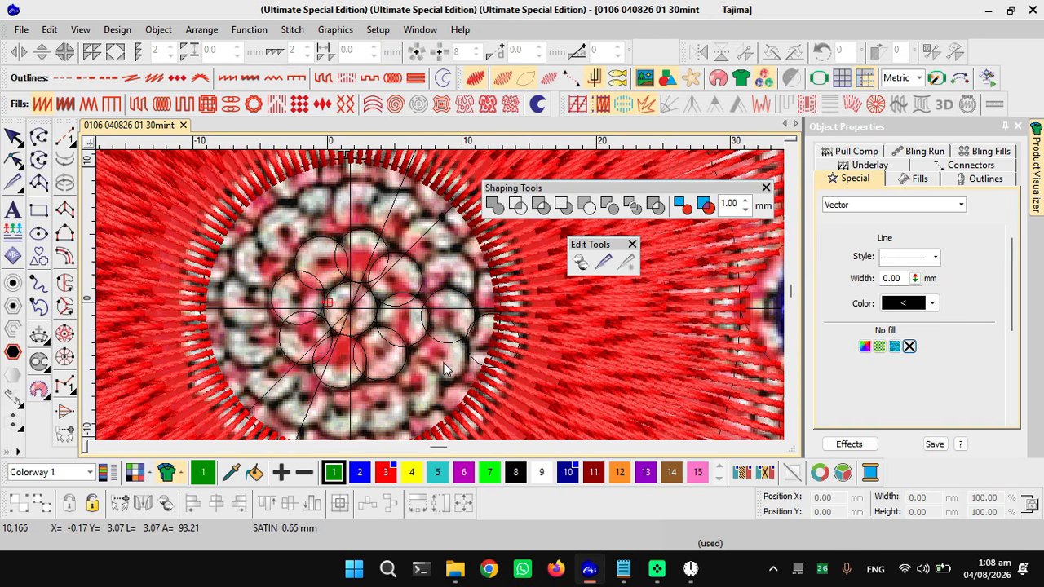
- Copy the middle-ring circle as a 16-point wreath centred on the intersection of the guide lines in the red flower's centre
click(458, 299)
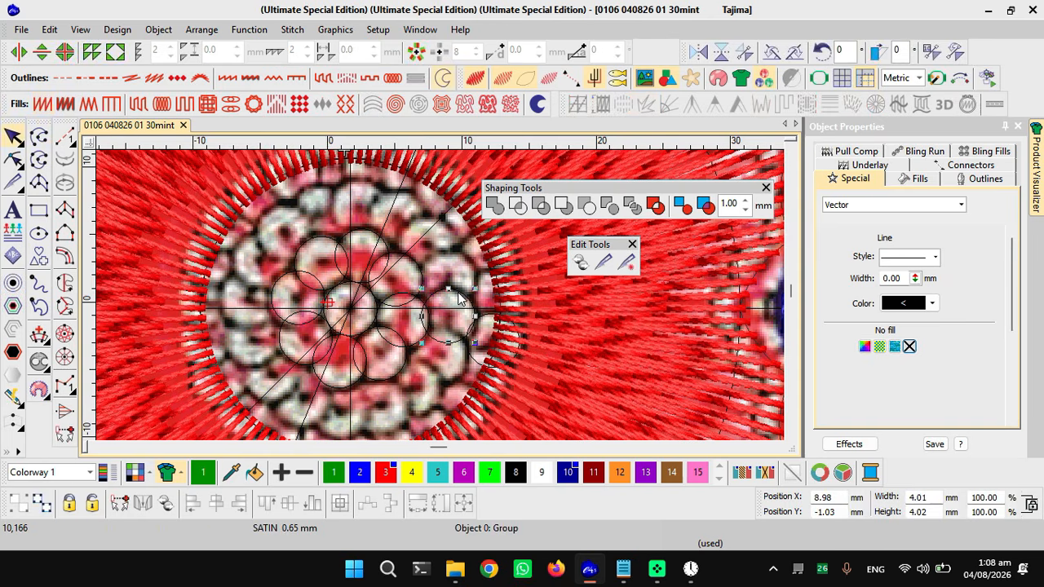
click(416, 52)
click(467, 51)
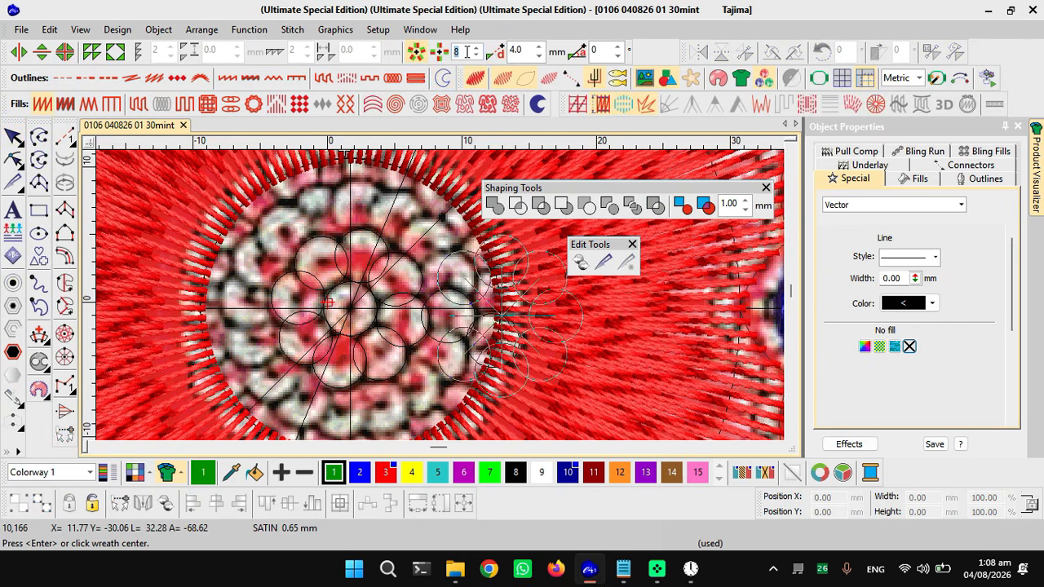
text(16)
key(Return)
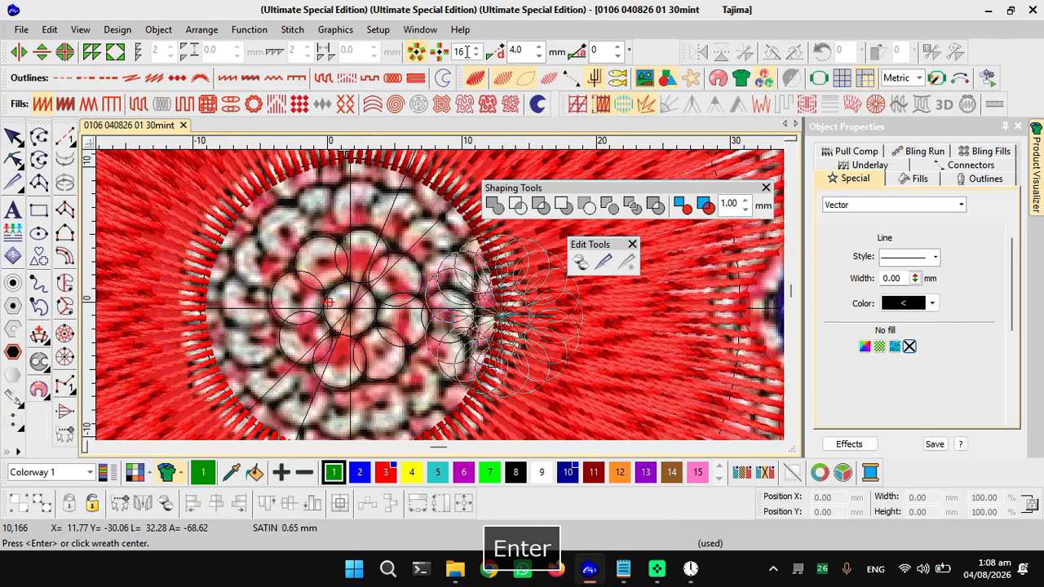
scroll(400, 163, up, 2)
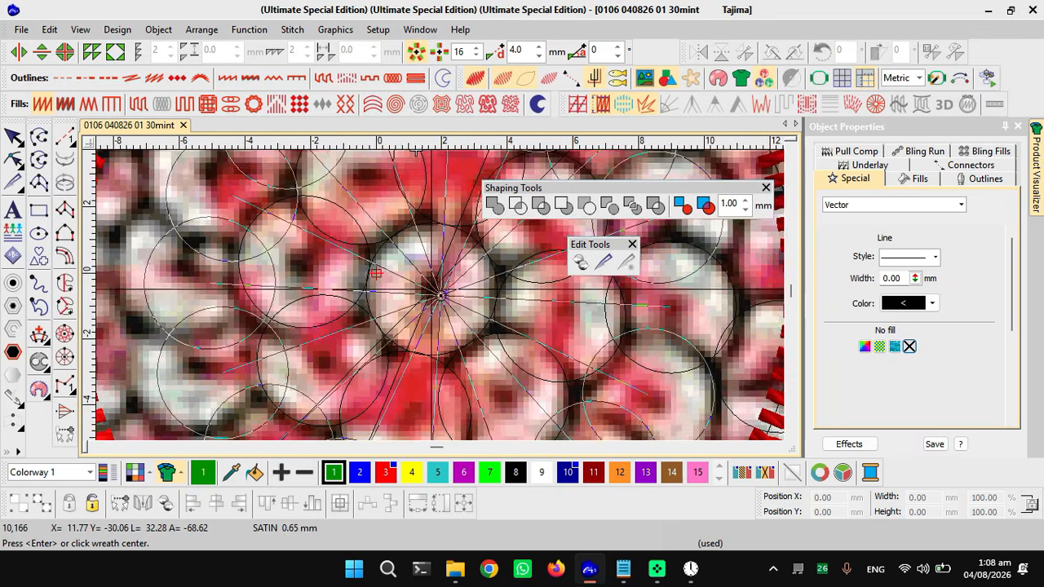
scroll(444, 287, up, 3)
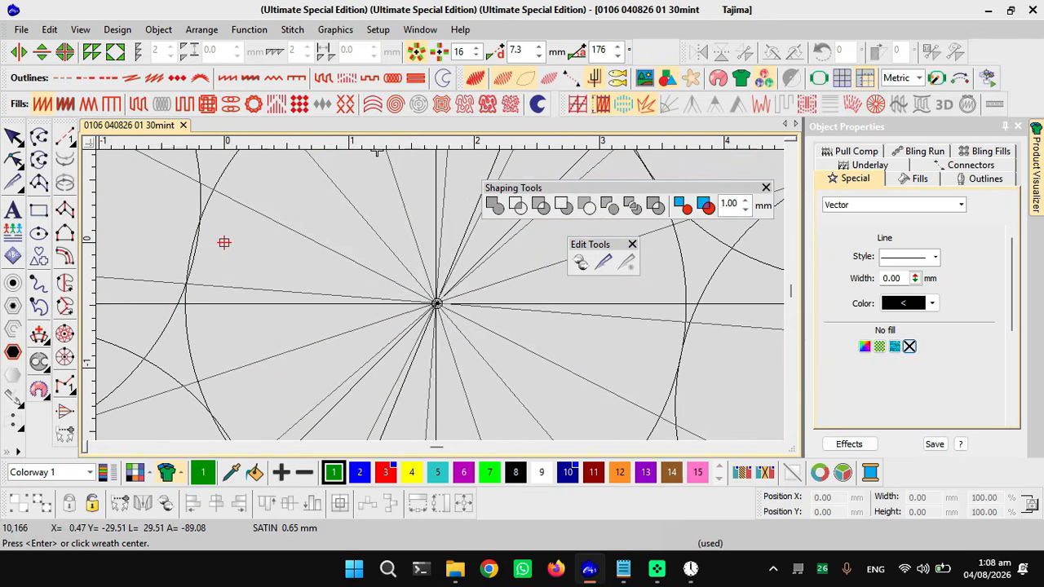
click(436, 302)
scroll(453, 299, down, 8)
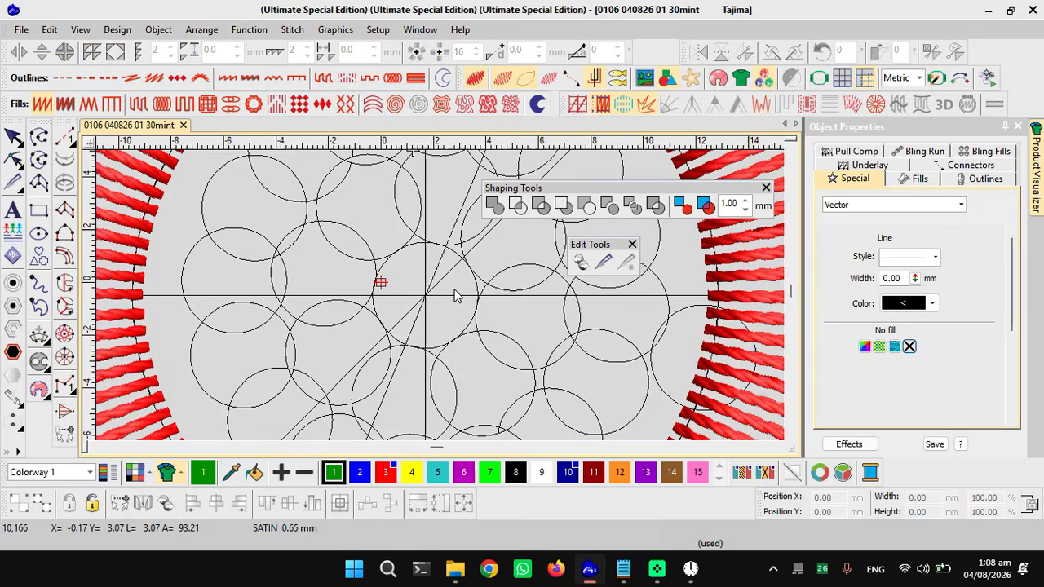
scroll(453, 300, down, 3)
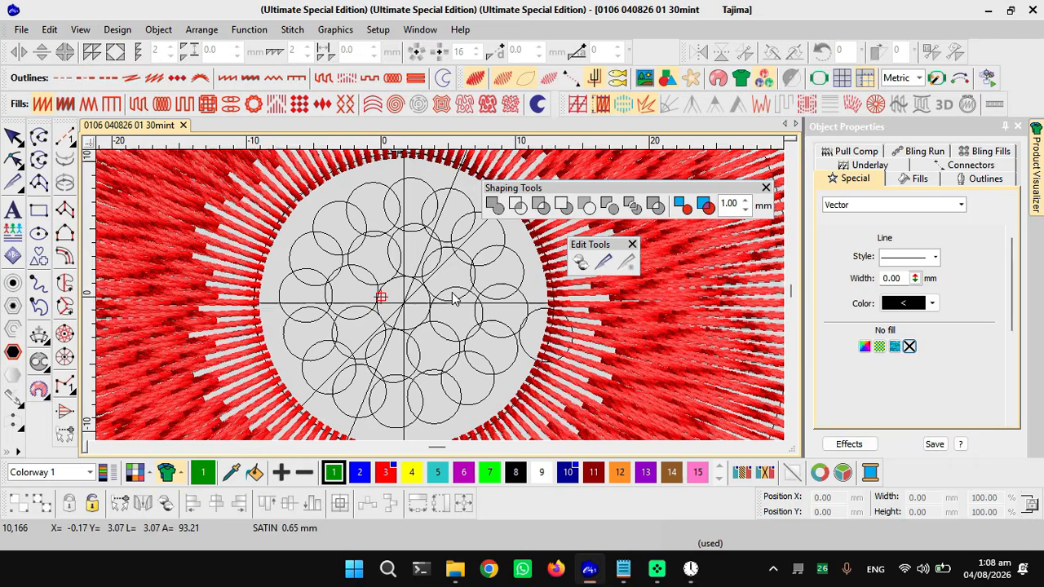
- Copy the outer-ring circle as a 23-point wreath centred on the guide lines' intersection, hiding the stitches and checking it against the artwork
key(d)
key(d)
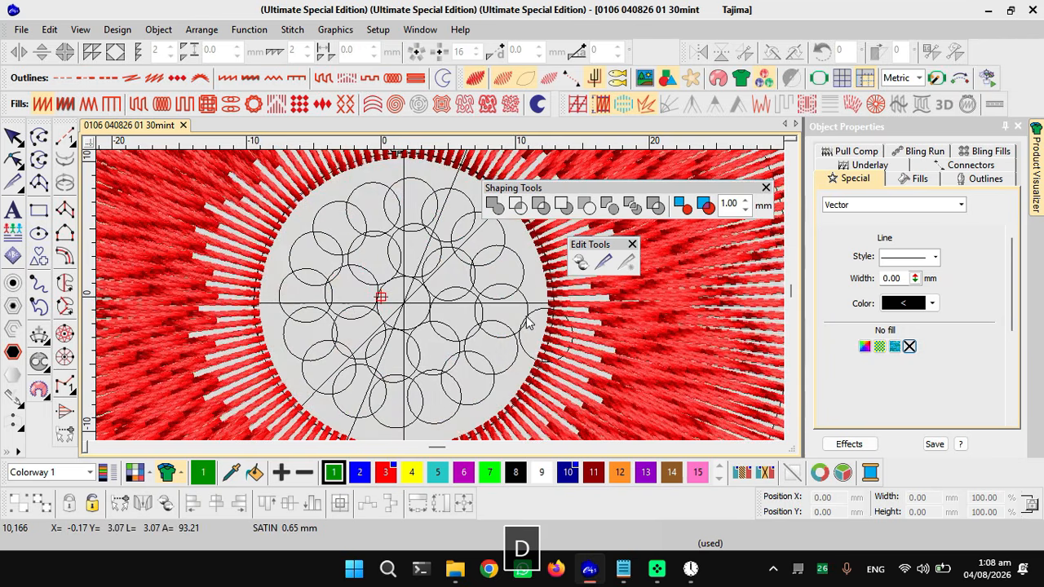
key(s)
click(542, 316)
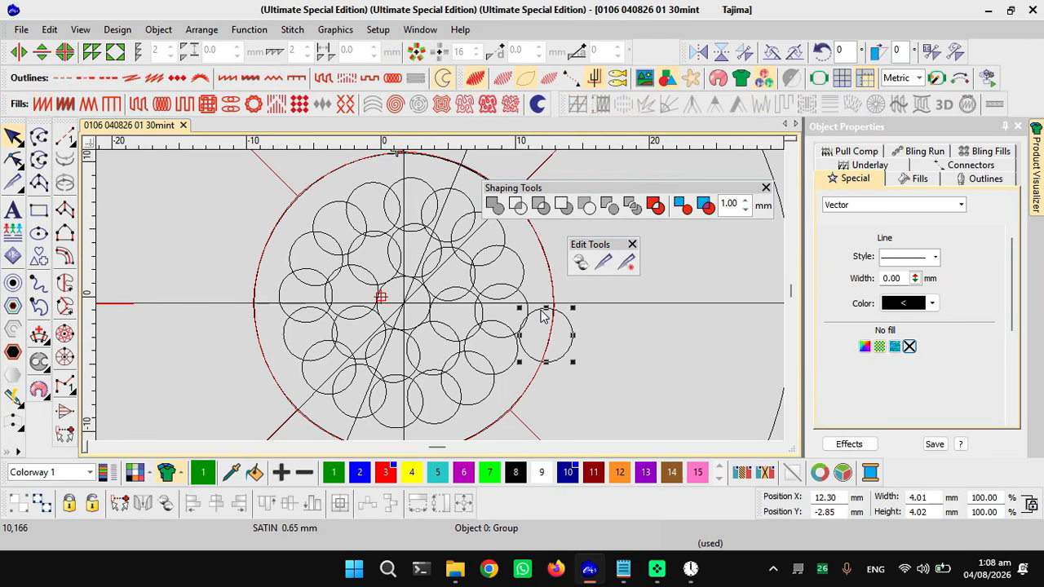
key(d)
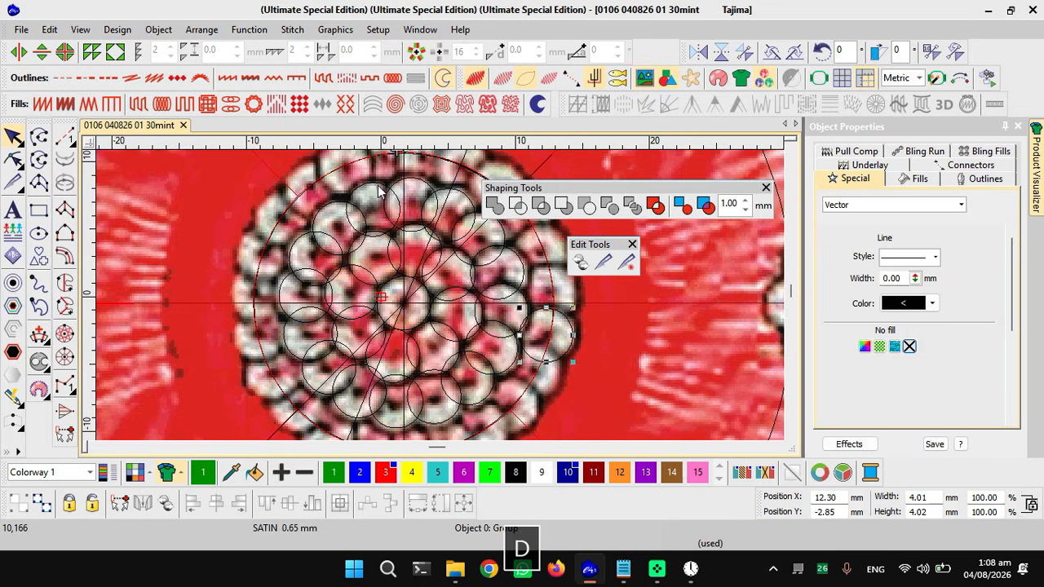
scroll(447, 300, down, 2)
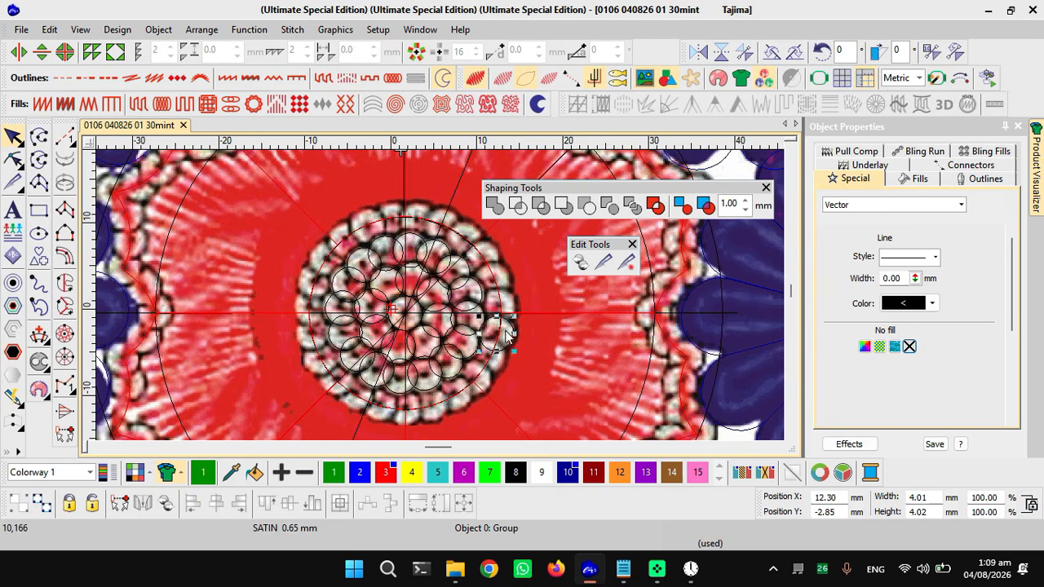
click(416, 51)
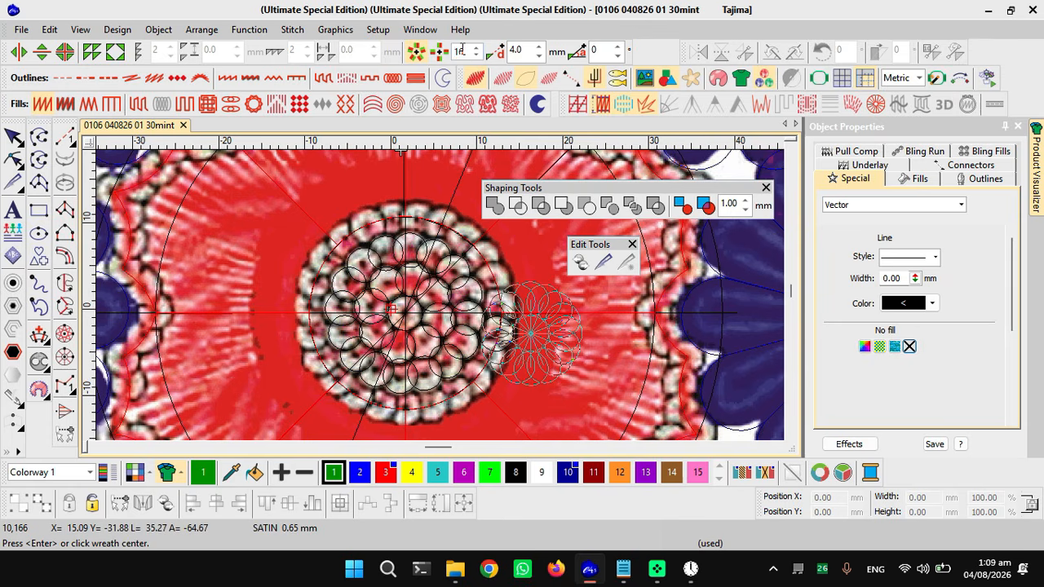
double_click(459, 51)
text(23)
key(Return)
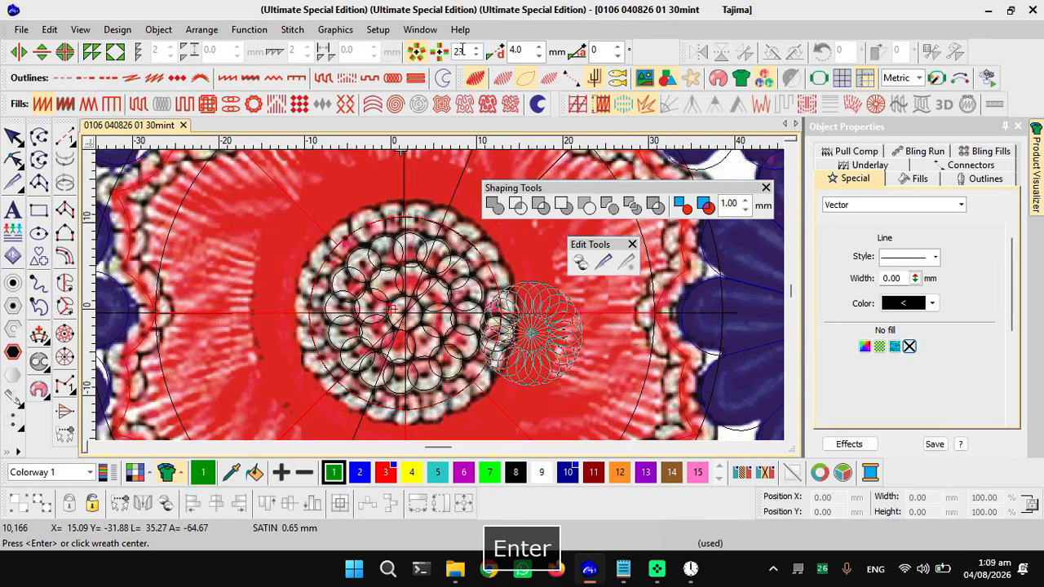
key(d)
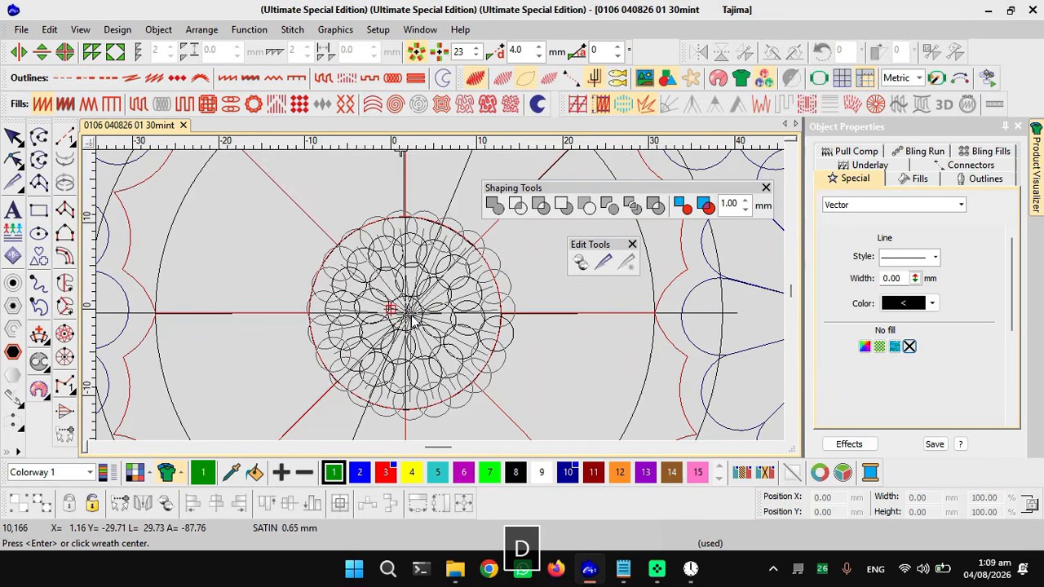
scroll(383, 285, up, 4)
scroll(440, 295, up, 5)
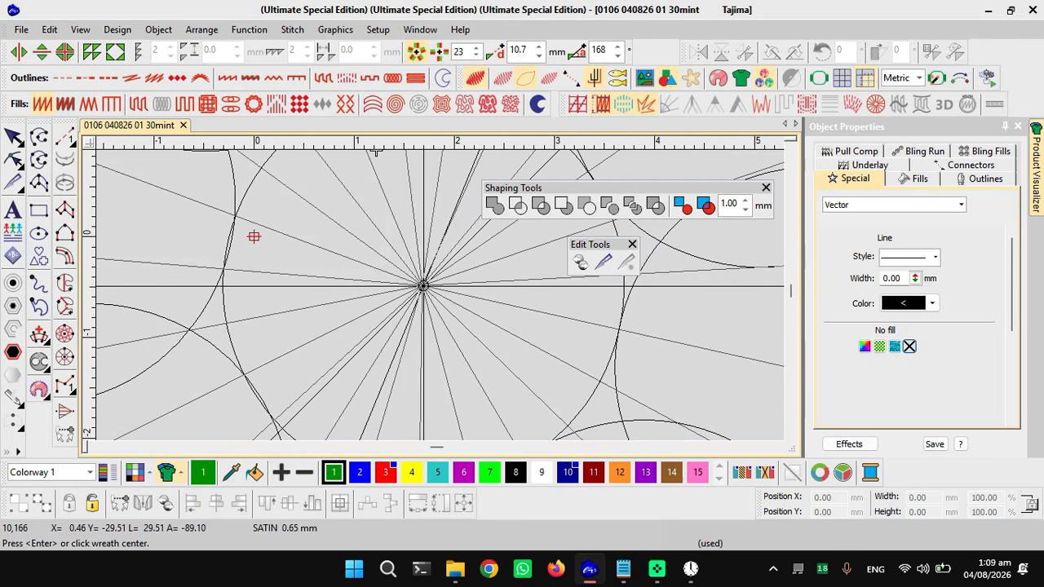
click(425, 285)
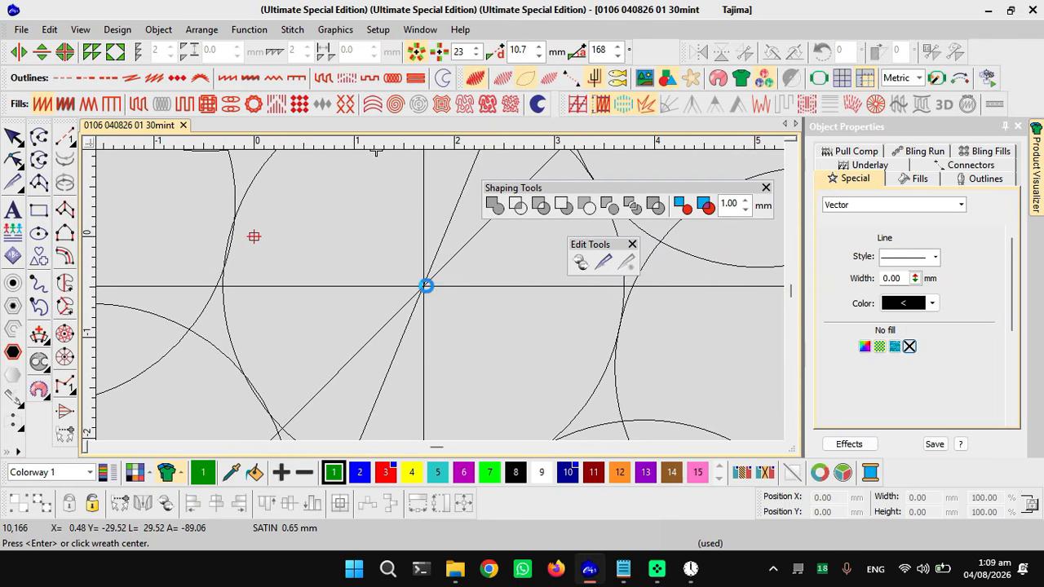
scroll(442, 299, down, 5)
scroll(456, 302, down, 5)
scroll(456, 302, up, 1)
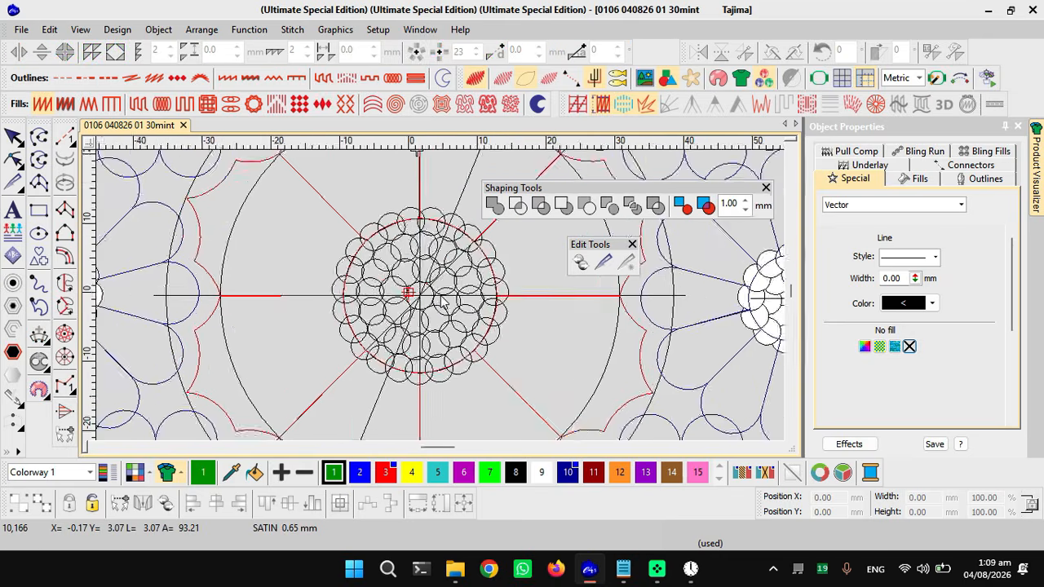
key(d)
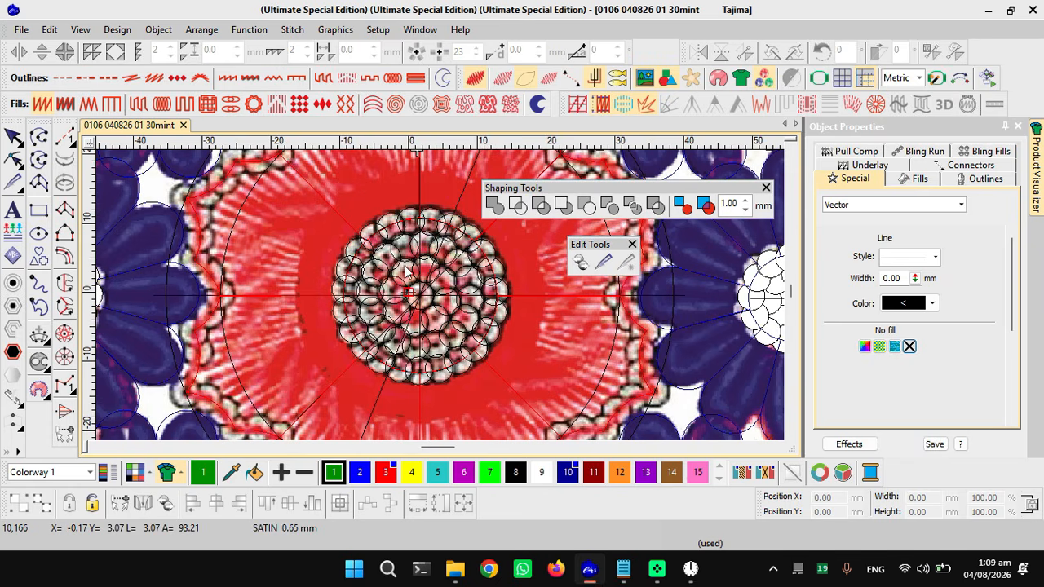
- Give all the circles in the red flower's centre a solid white fill
scroll(429, 295, up, 2)
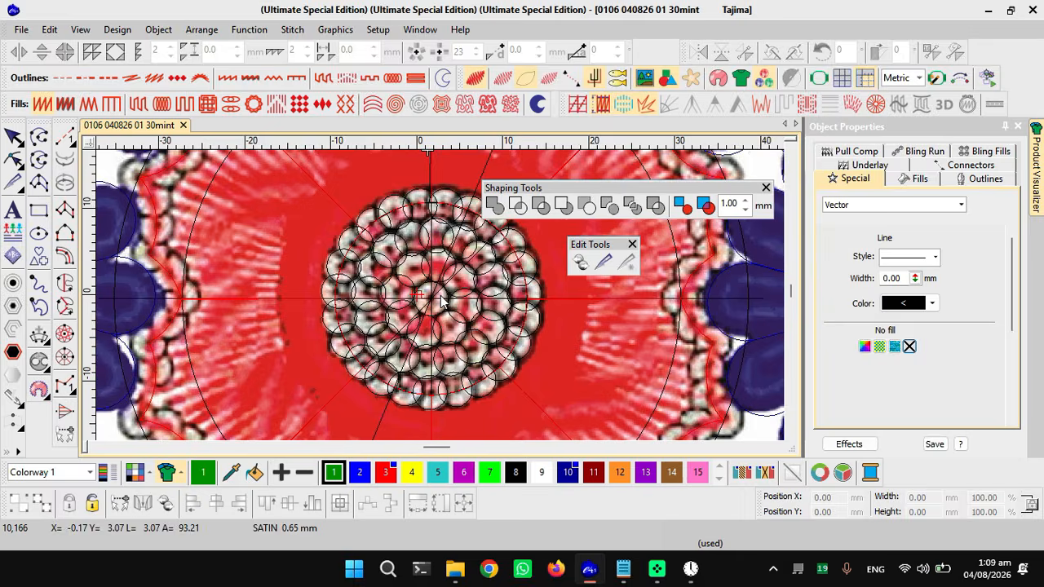
scroll(428, 277, down, 4)
key(Escape)
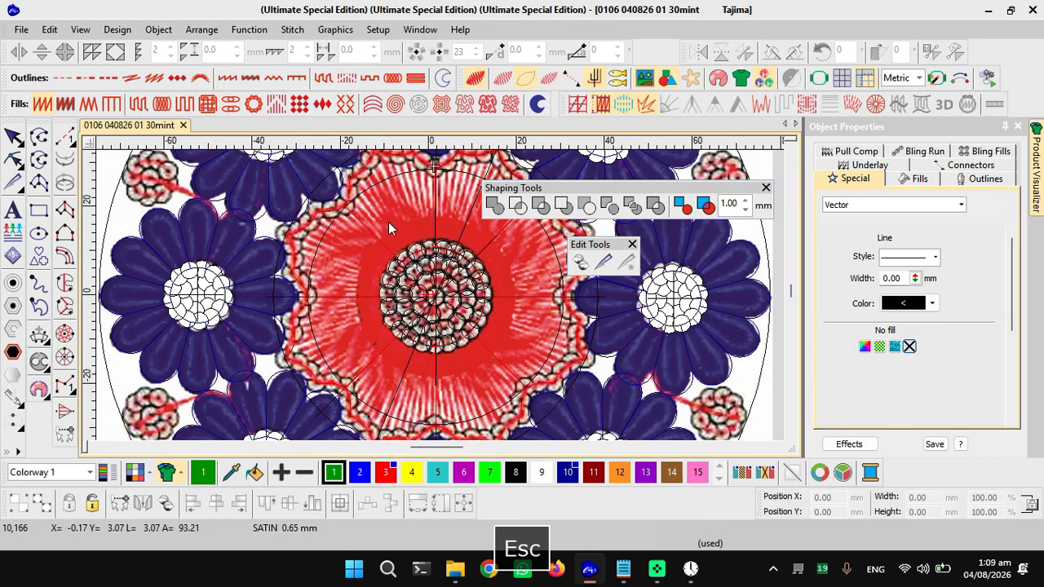
drag(369, 209, 505, 372)
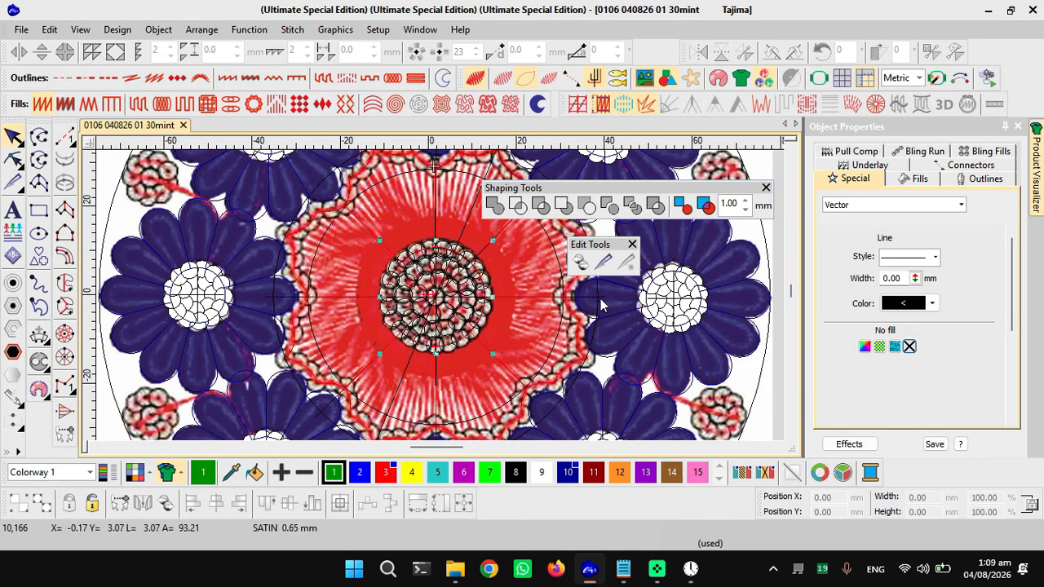
click(865, 345)
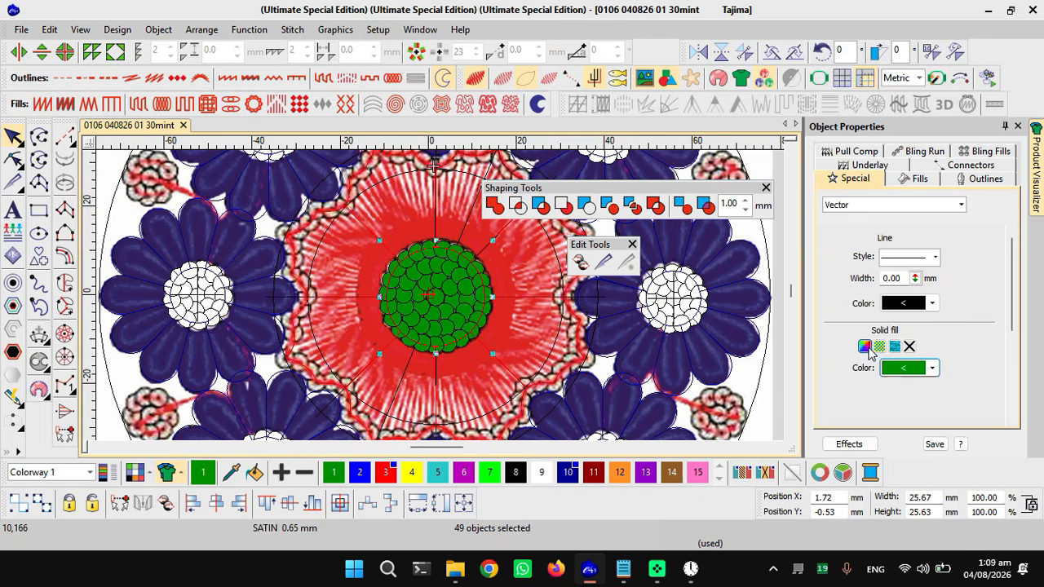
click(906, 367)
click(981, 446)
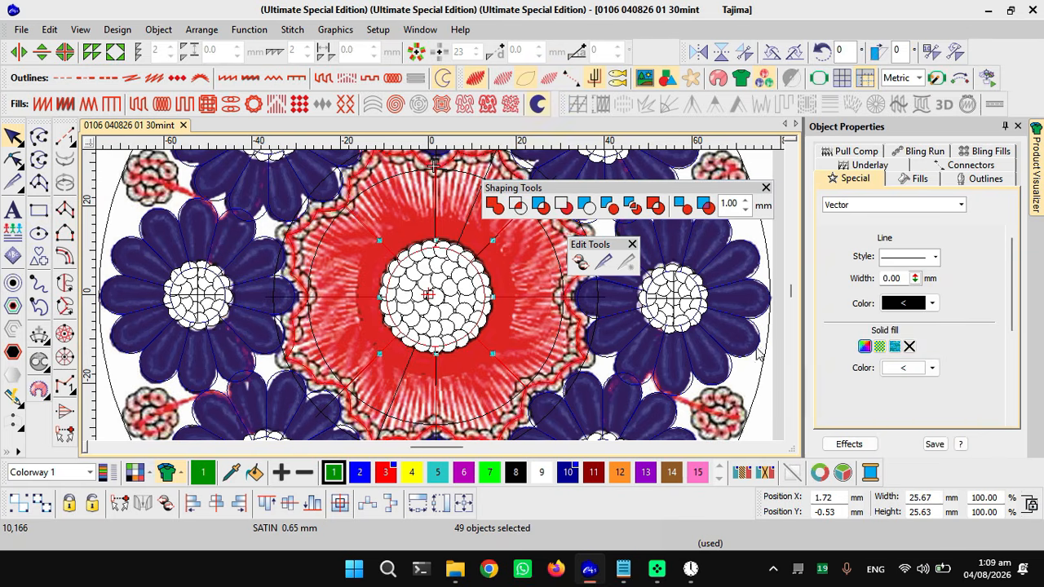
key(Escape)
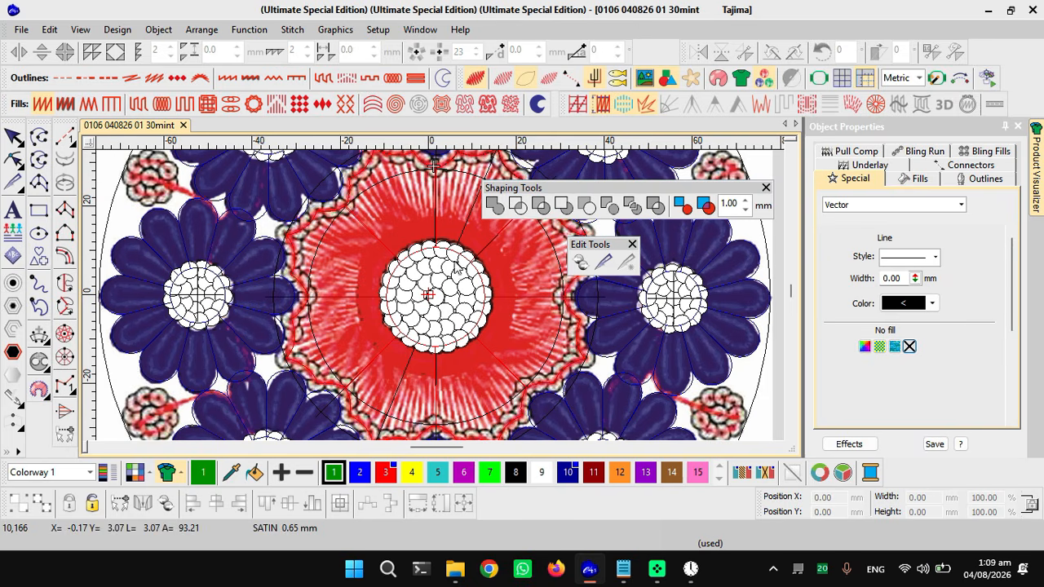
- Examine the whole design with its stitches shown, and the beaded scalloped border of the red flower with them hidden
key(d)
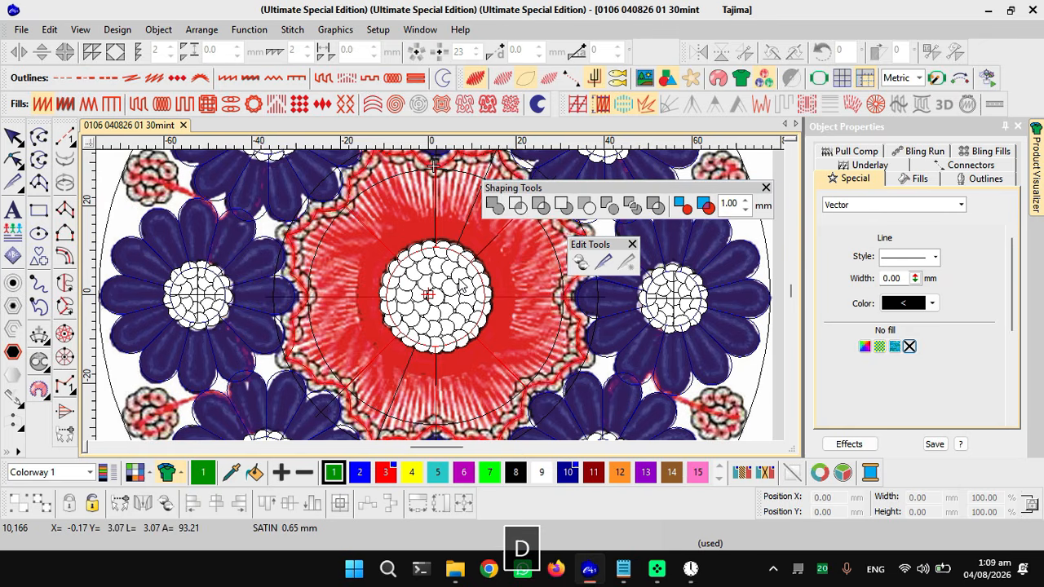
key(s)
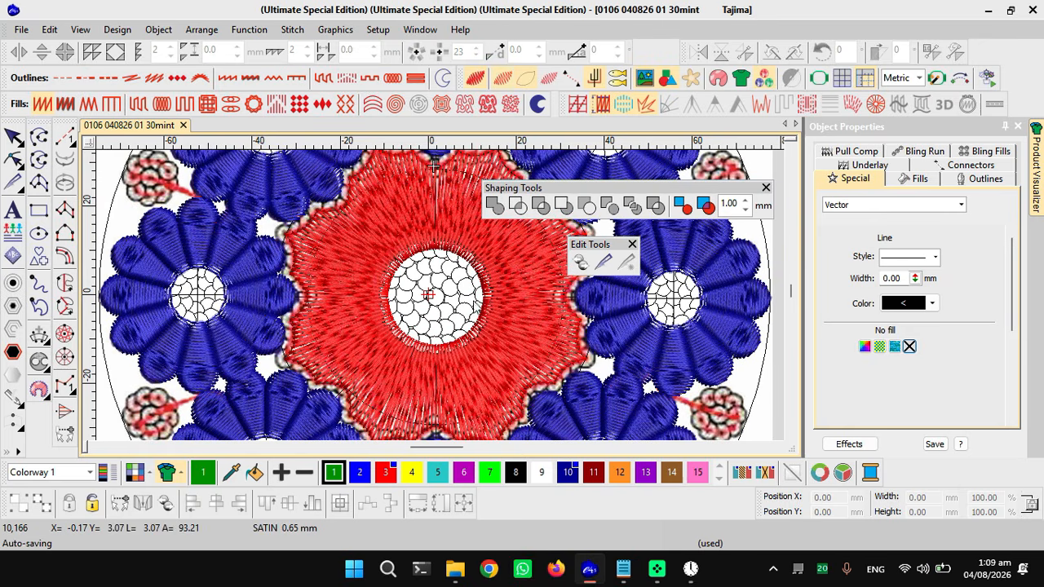
scroll(749, 234, down, 2)
scroll(642, 262, down, 1)
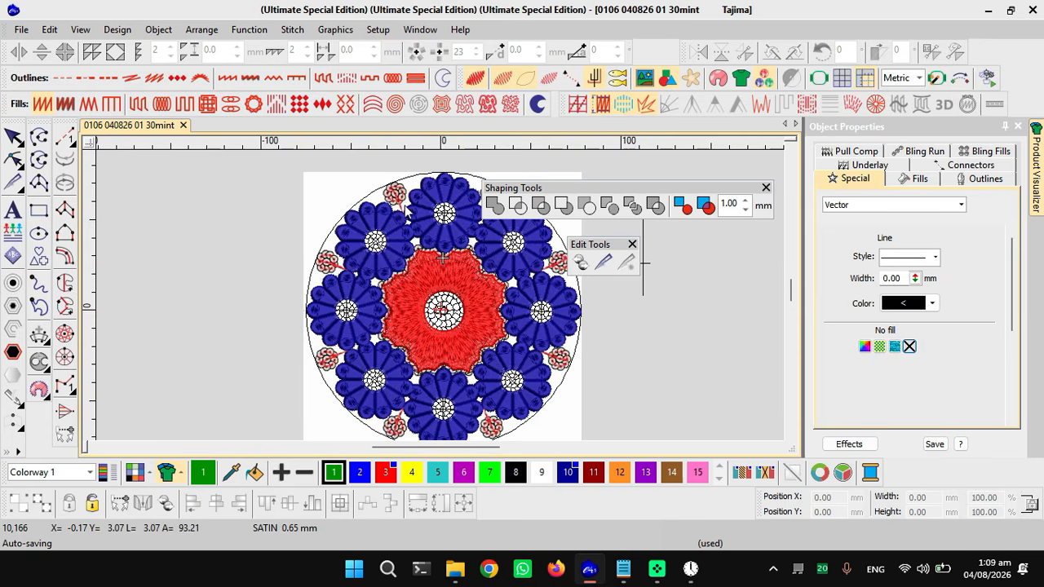
scroll(461, 260, up, 4)
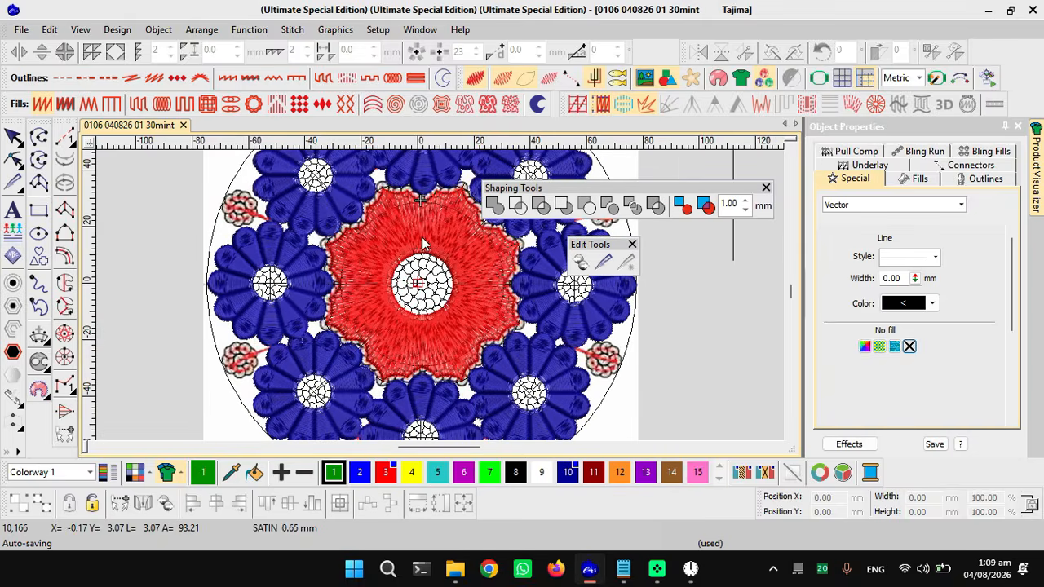
scroll(466, 261, up, 1)
key(s)
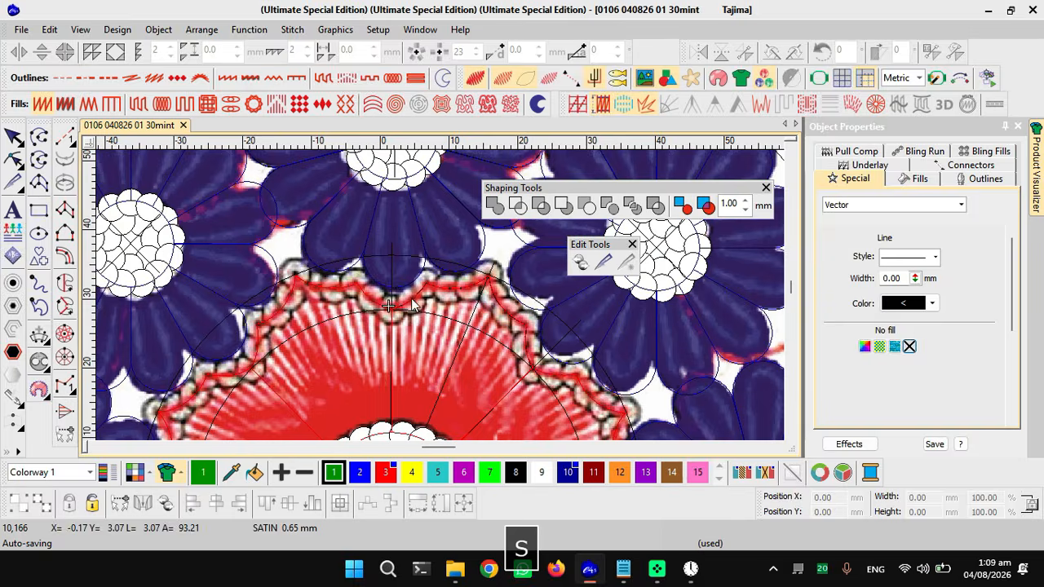
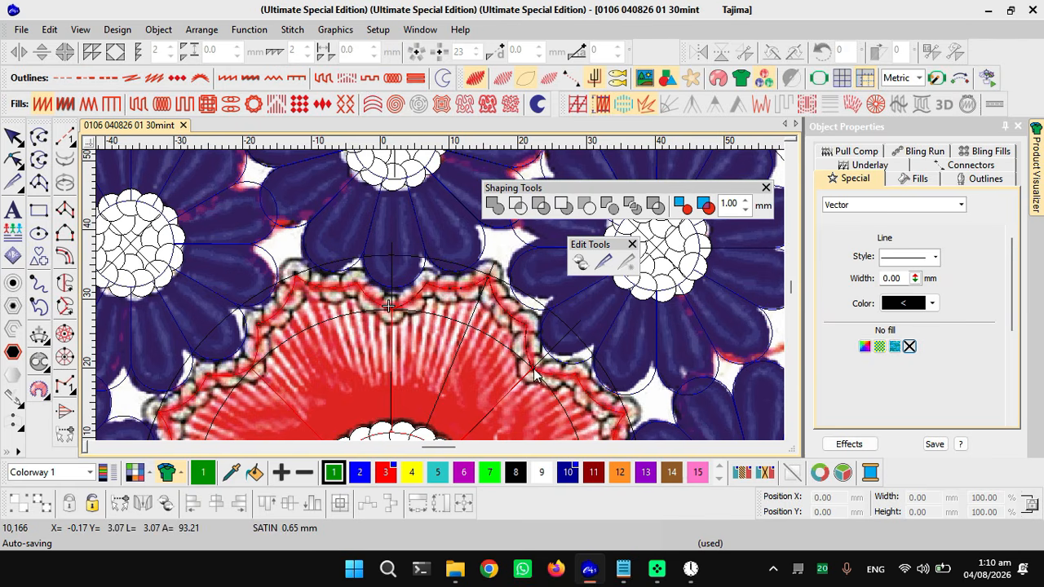
scroll(444, 302, down, 2)
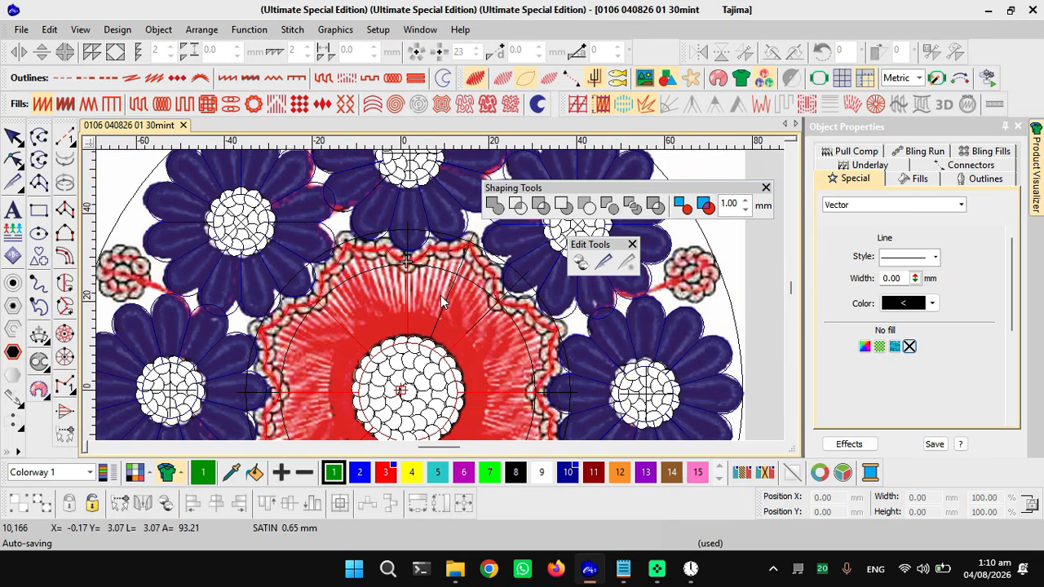
- Copy the roughly 4 mm white circle along the red flower's upper scallop, from the top-centre valley to the scallop's tip
scroll(440, 297, up, 1)
scroll(424, 285, up, 1)
key(Escape)
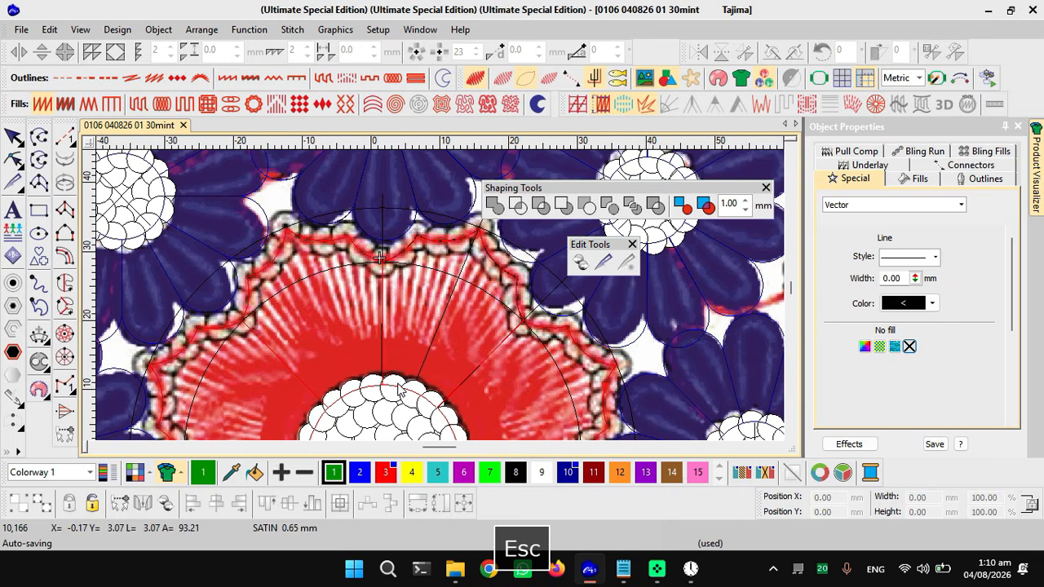
drag(399, 387, 427, 248)
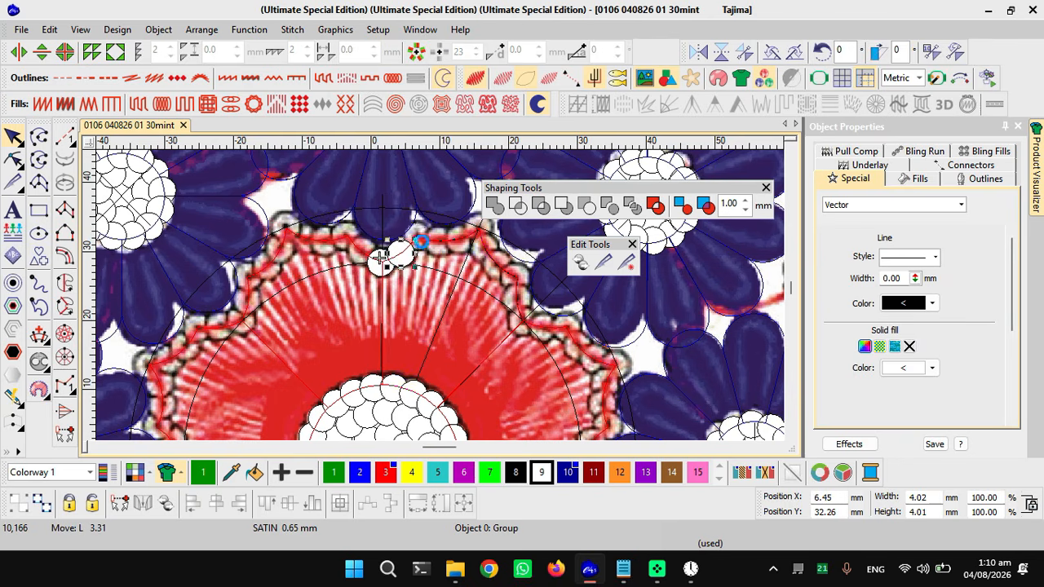
click(447, 260)
key(ctrl+z)
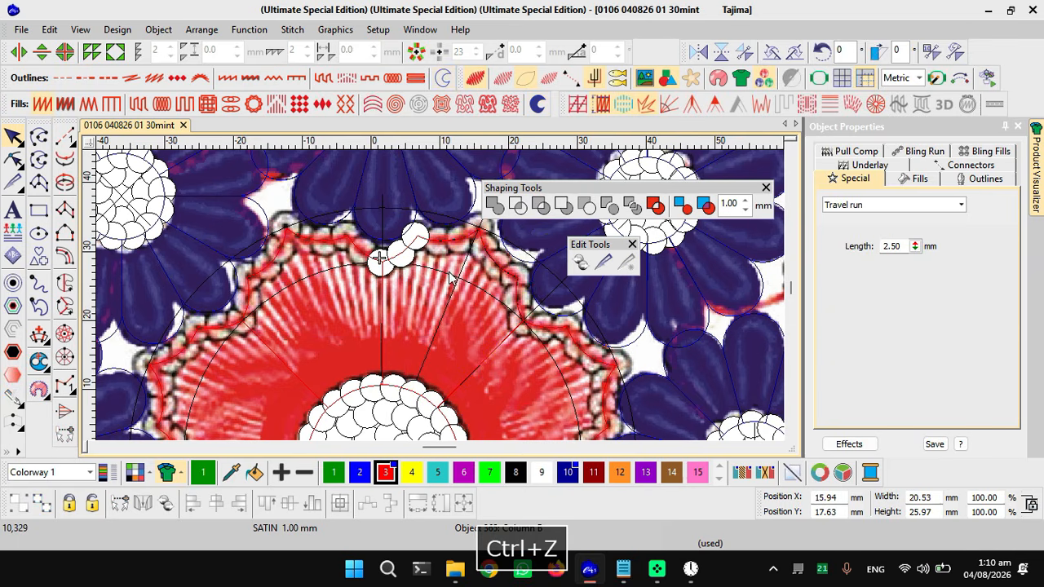
key(ctrl+z)
drag(422, 253, 466, 255)
mouse_move(460, 250)
mouse_down()
mouse_move(482, 243)
mouse_move(480, 234)
mouse_up()
click(496, 258)
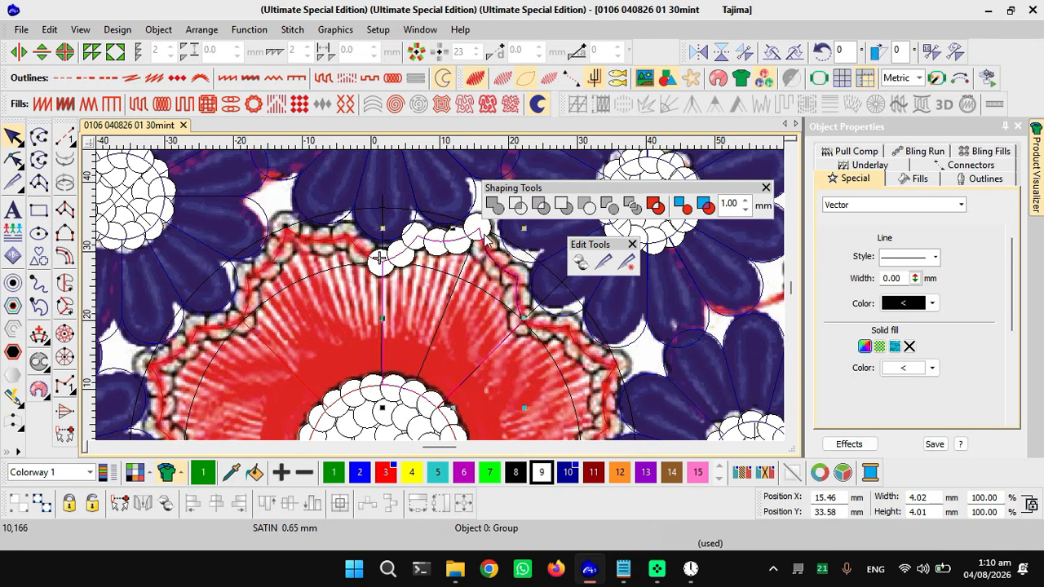
key(ctrl+z)
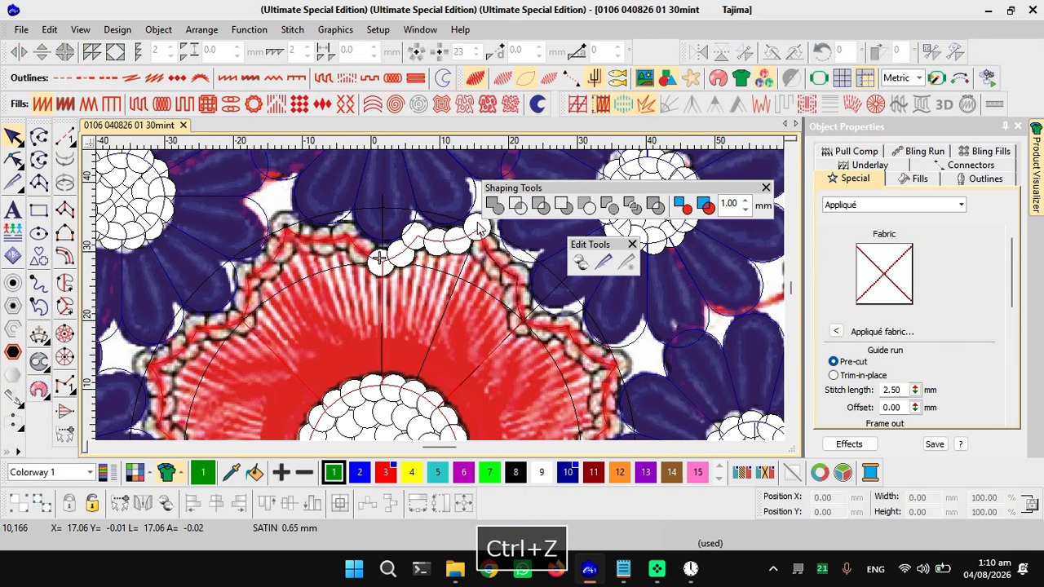
- Continue copying the white circle from the scallop's tip down towards the next valley, deleting the surplus copy
click(479, 228)
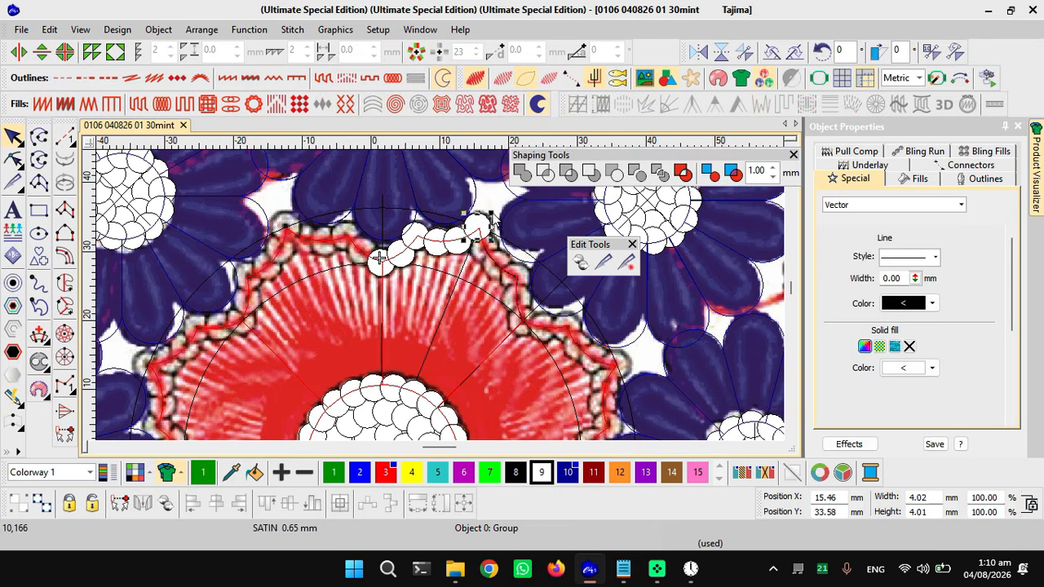
drag(485, 231, 674, 318)
key(ctrl+z)
key(Delete)
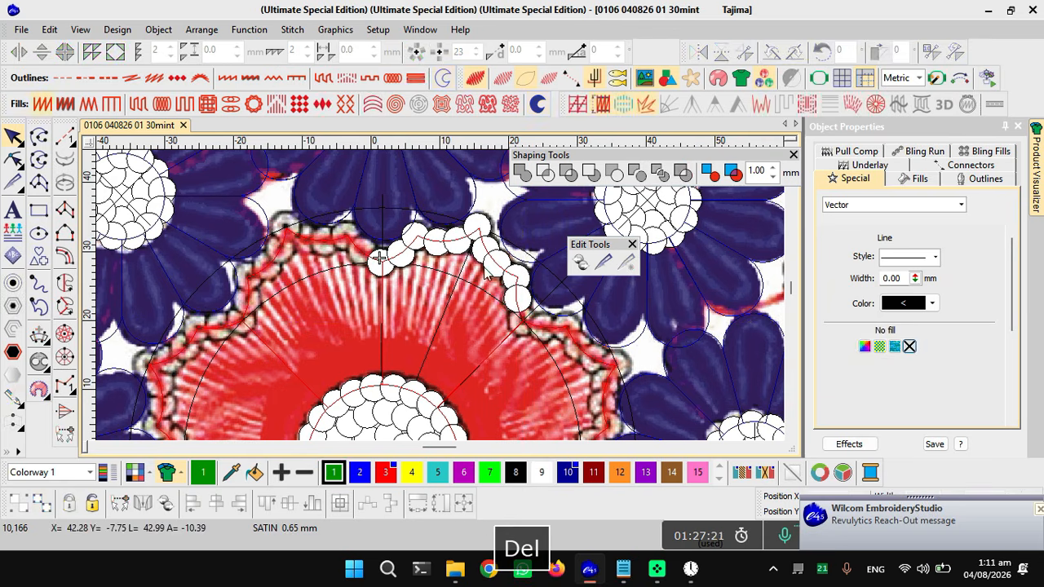
- Copy the scallop's whole run of circles as an 8-point wreath centred on the guide lines' intersection in the red flower's centre
click(381, 269)
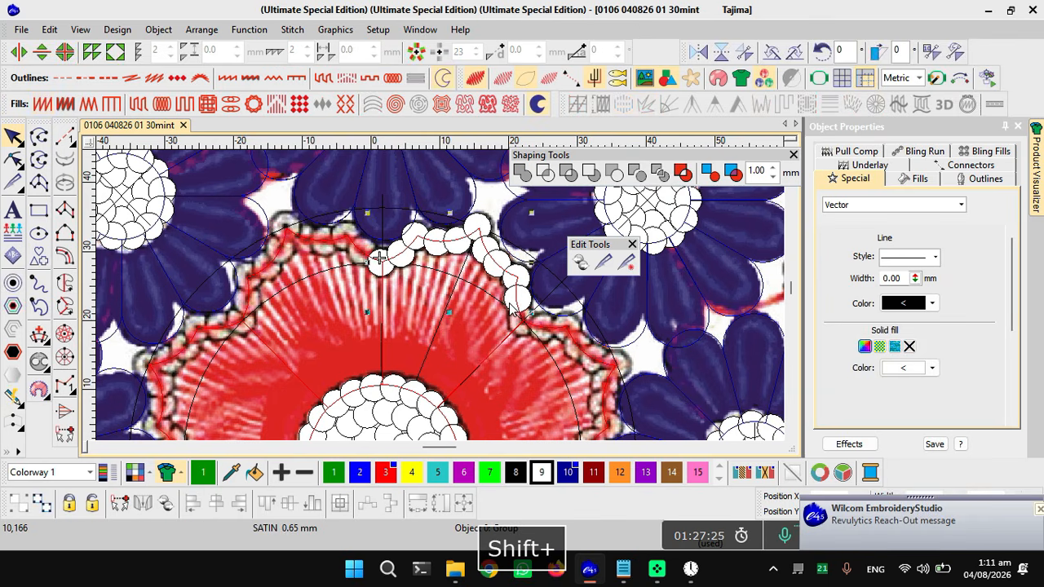
shift+click(512, 308)
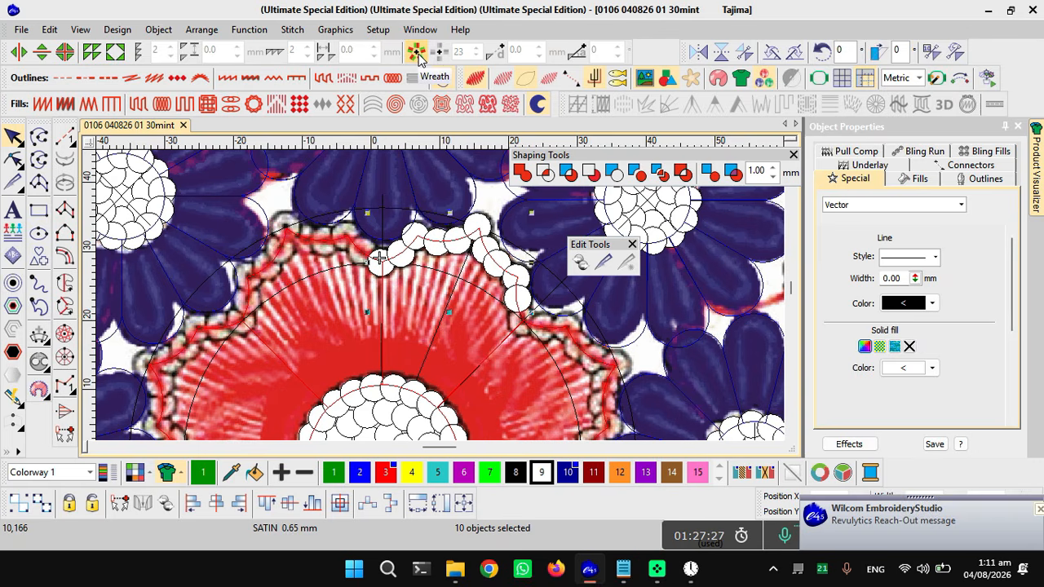
click(418, 54)
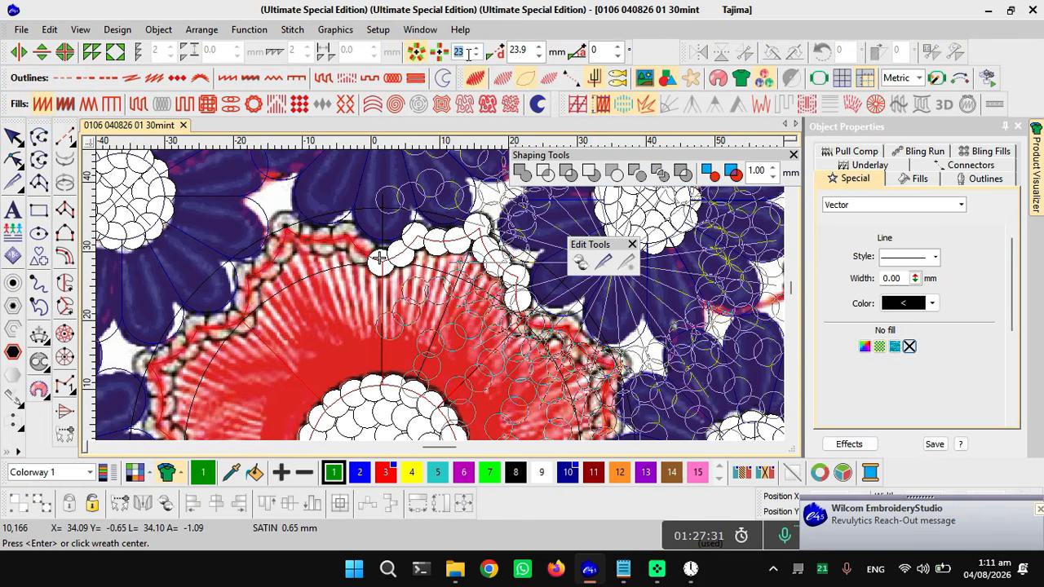
text(8)
key(Return)
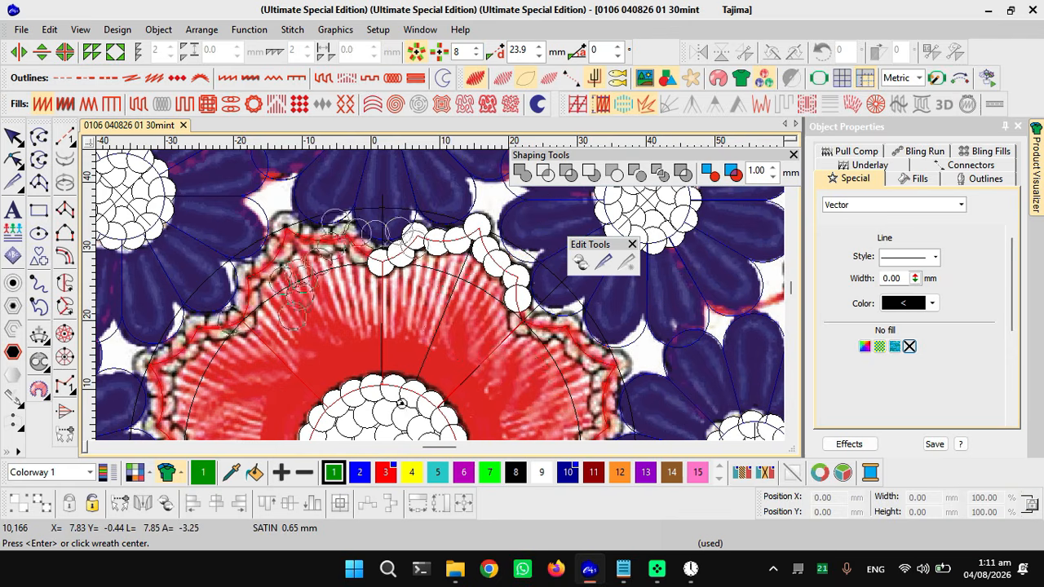
scroll(435, 296, down, 2)
scroll(435, 296, up, 4)
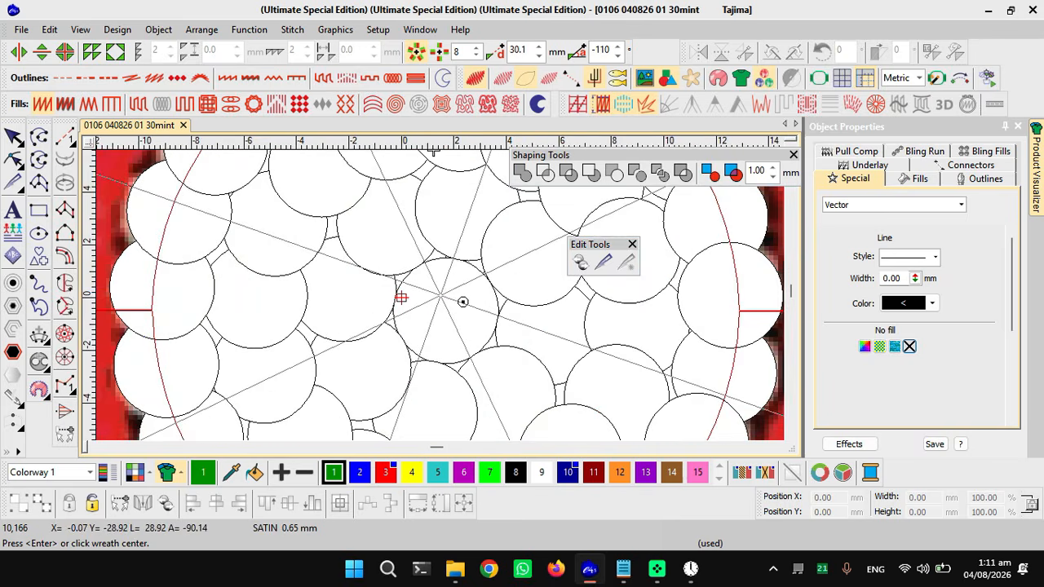
key(d)
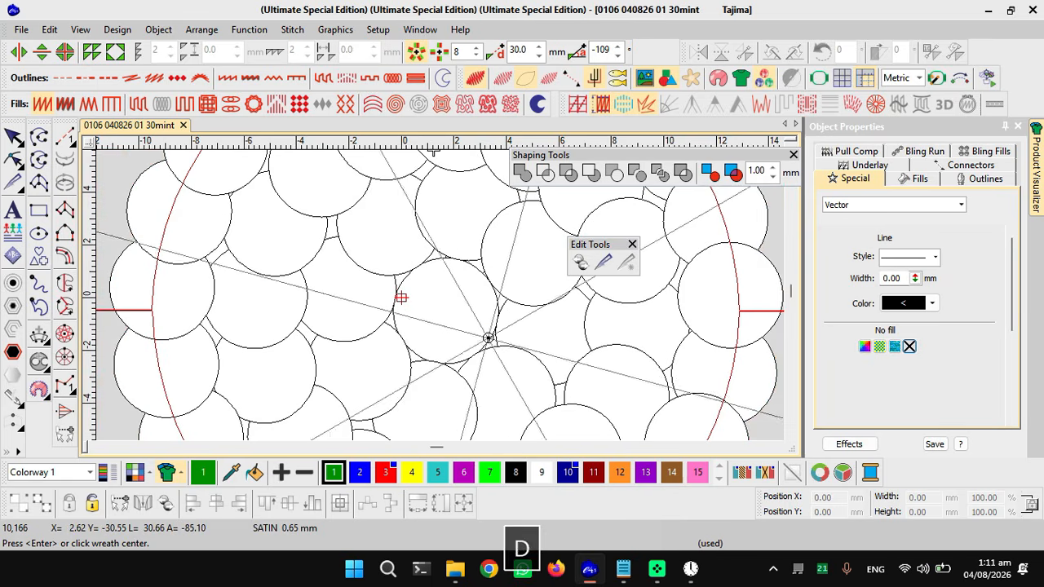
key(s)
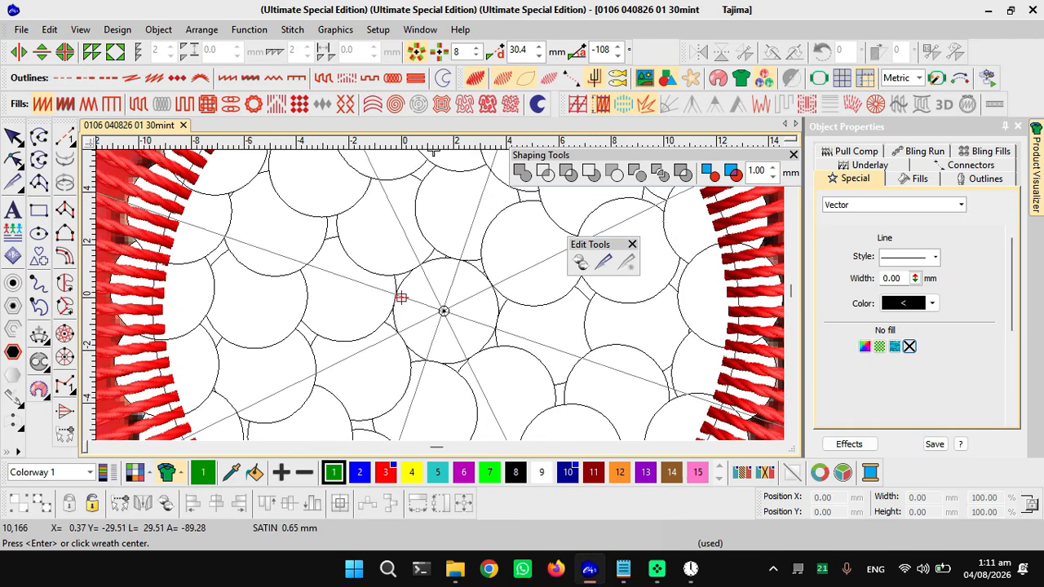
click(443, 310)
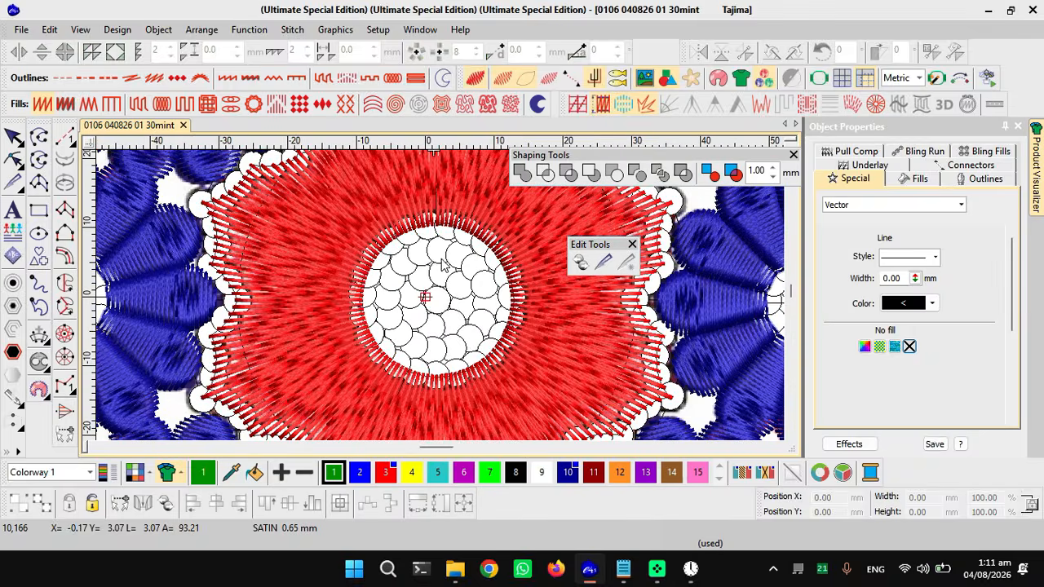
- Examine the beaded scalloped border and the whole design with the stitches and the artwork alternately shown and hidden
scroll(445, 297, down, 1)
scroll(459, 259, down, 1)
scroll(438, 284, up, 2)
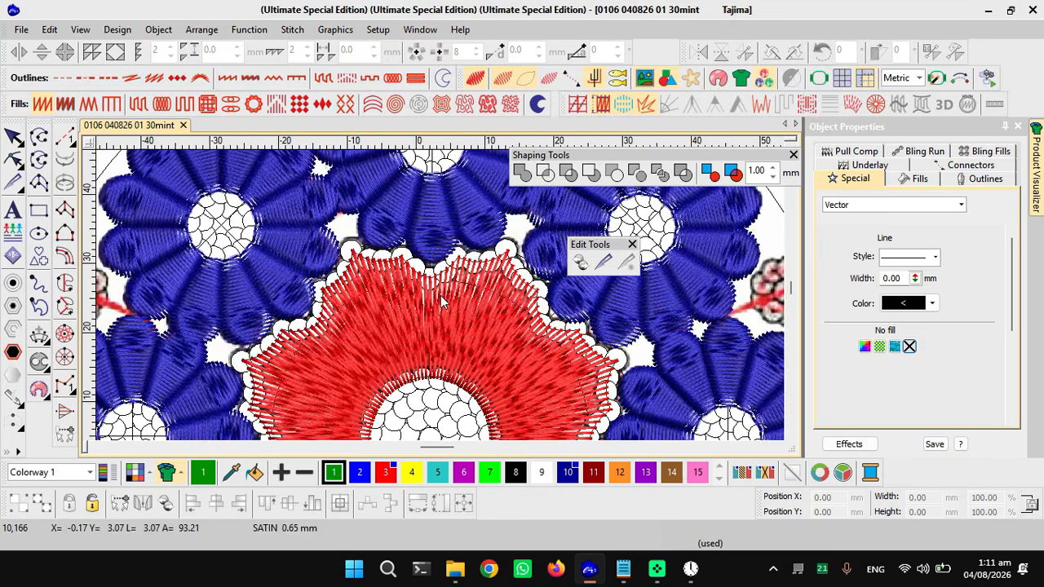
key(s)
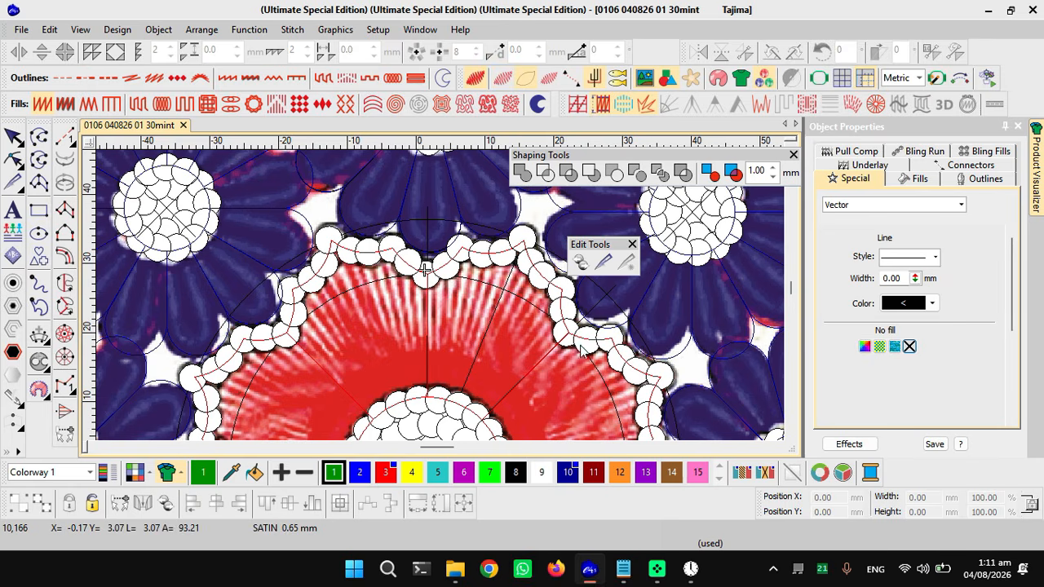
scroll(445, 394, down, 2)
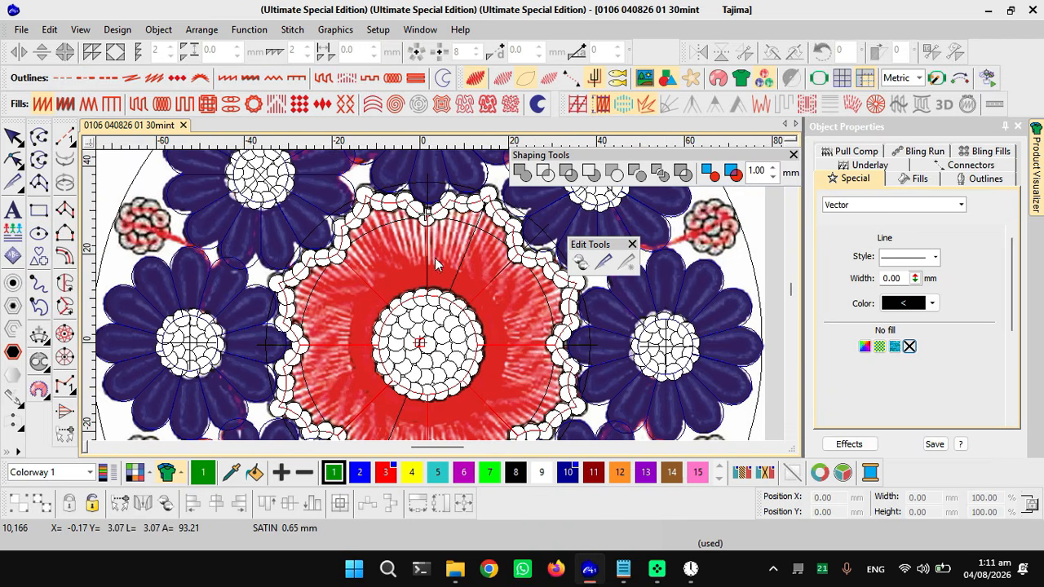
scroll(438, 277, down, 4)
key(d)
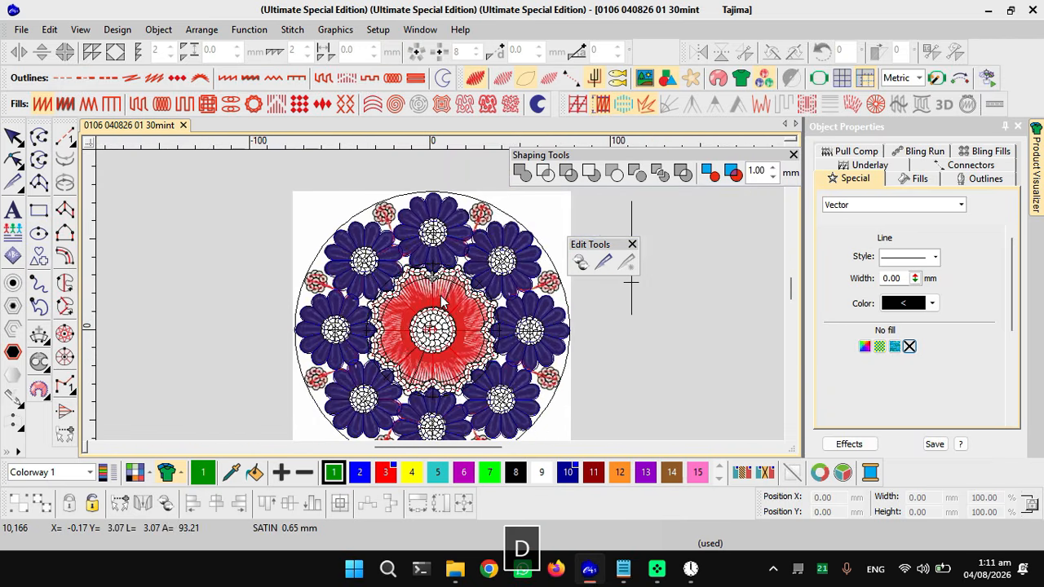
scroll(444, 326, up, 2)
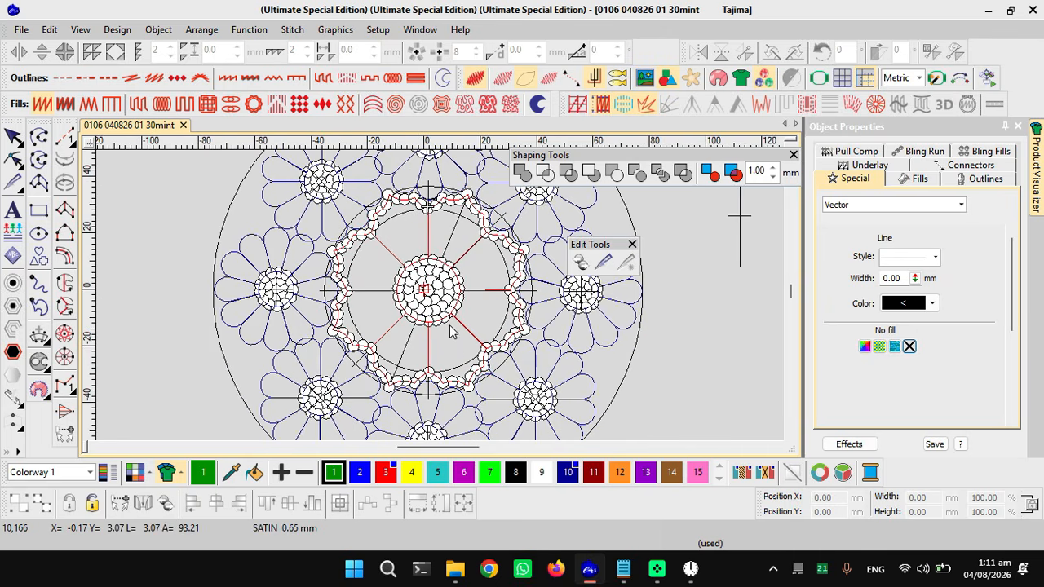
key(d)
key(s)
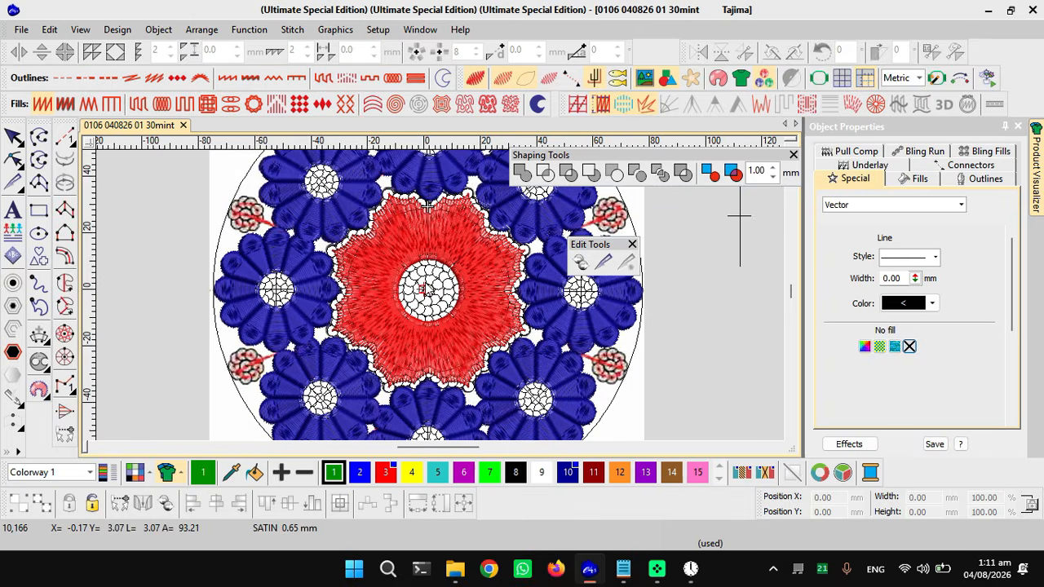
scroll(641, 253, down, 2)
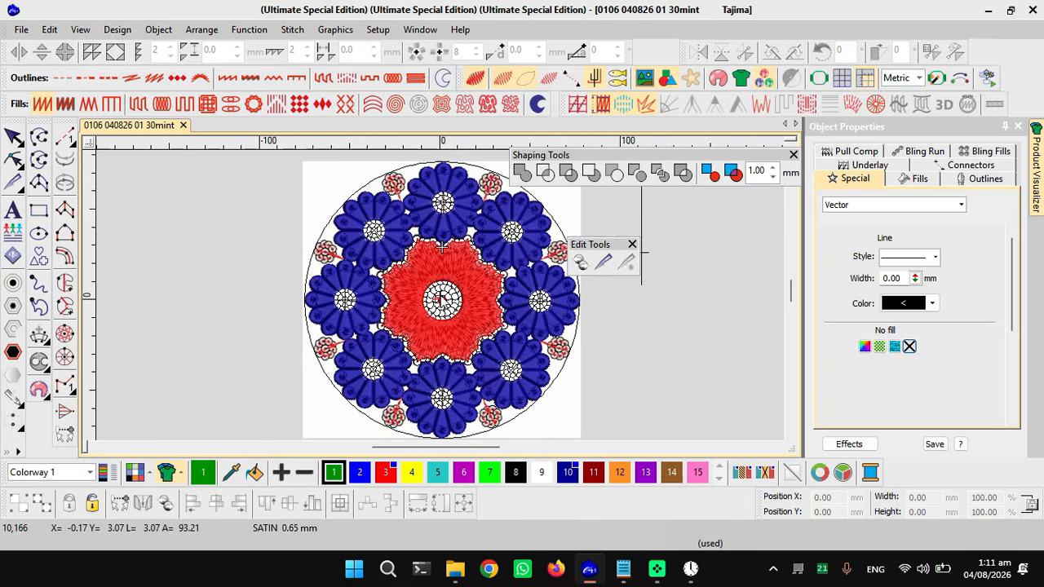
- Switch to Notepad, highlight "how to add outlines right method" in Notes.txt, and return to Wilcom EmbroideryStudio
click(623, 569)
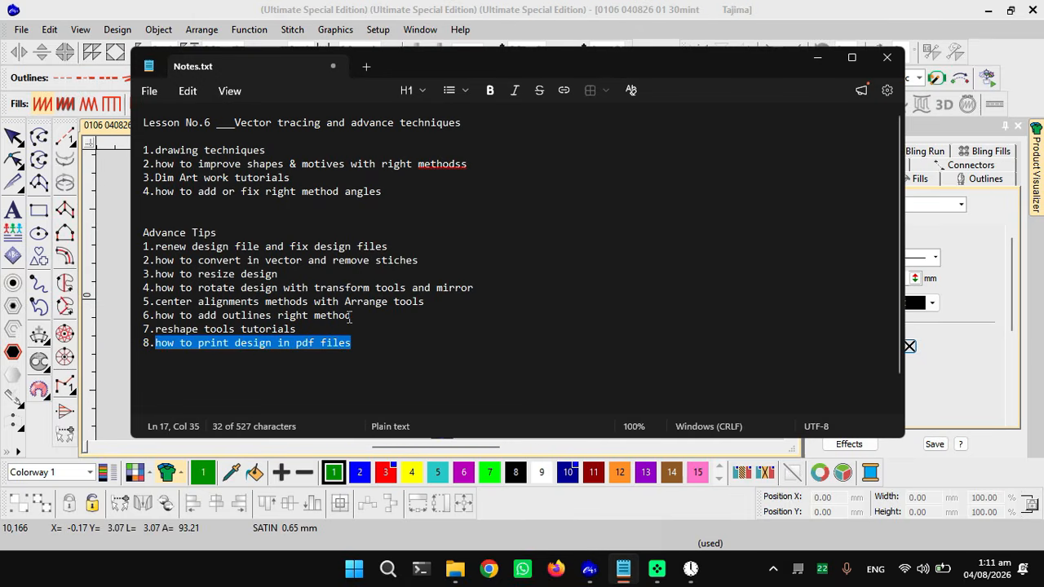
drag(351, 317, 155, 316)
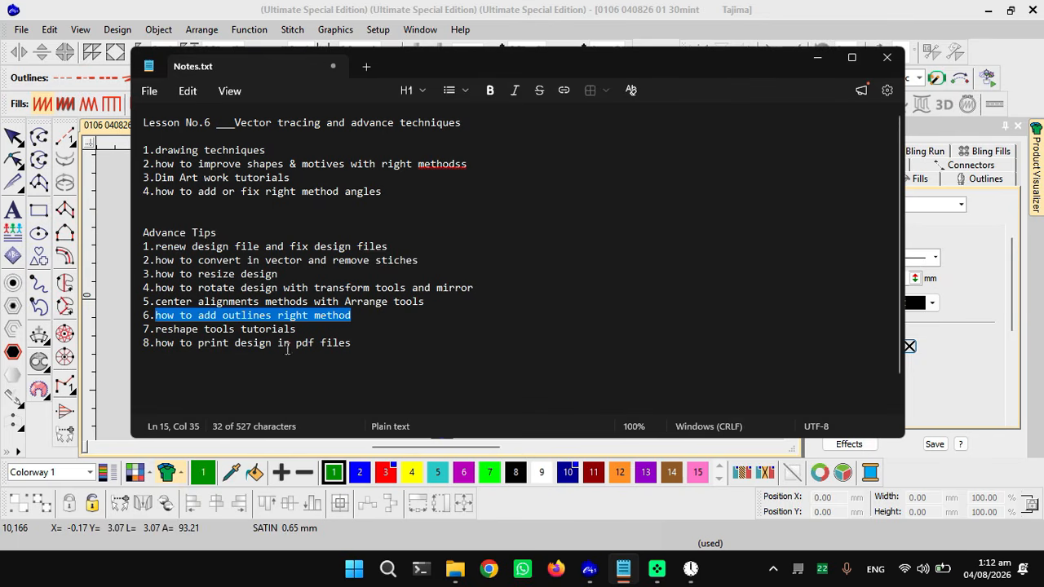
click(806, 58)
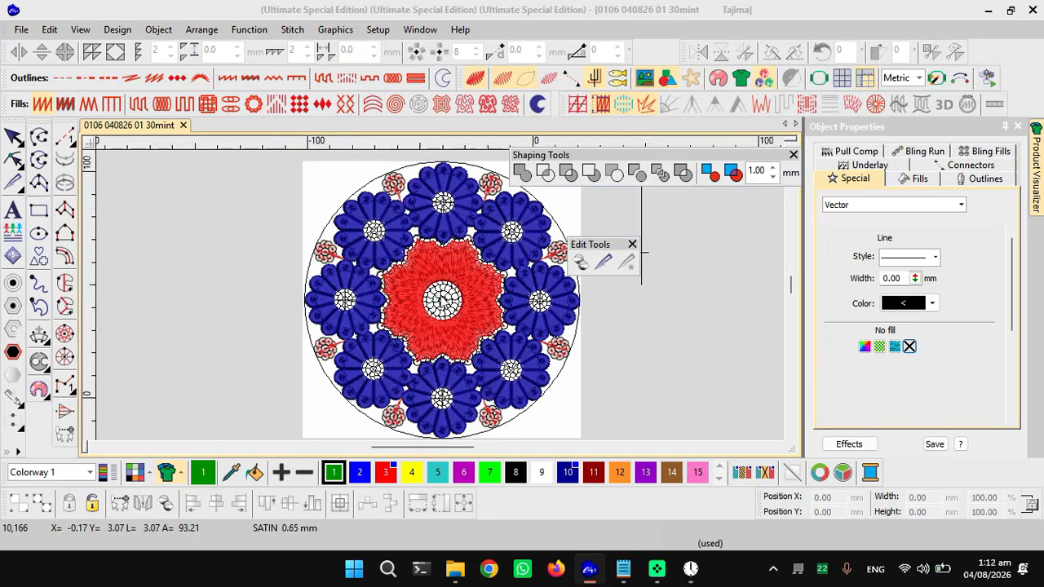
- Outline the upper-left blue flower's petals with one Triple Run simple offset at 0.00 mm spacing
scroll(441, 300, up, 2)
scroll(446, 300, up, 3)
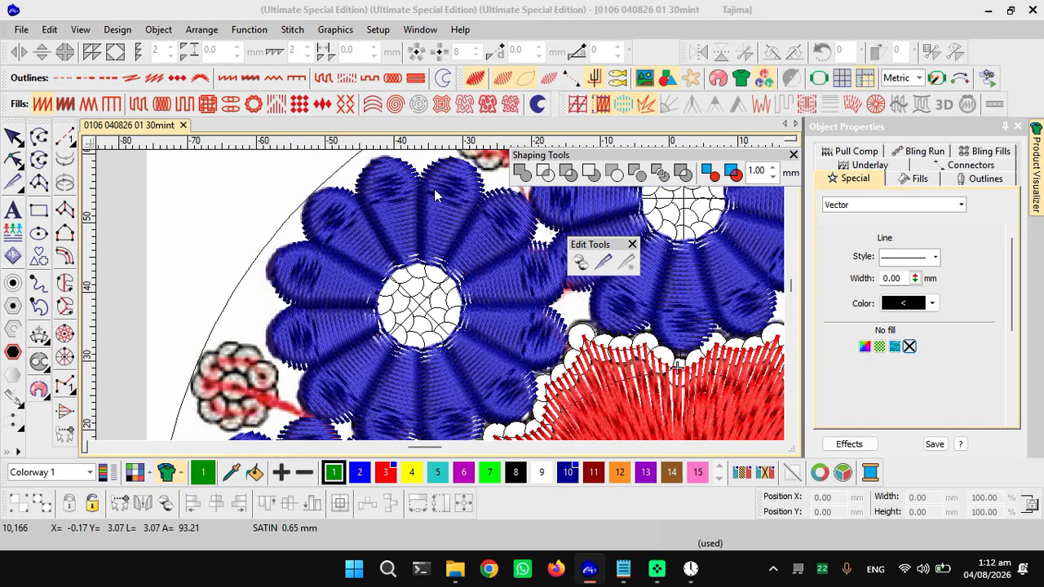
click(394, 215)
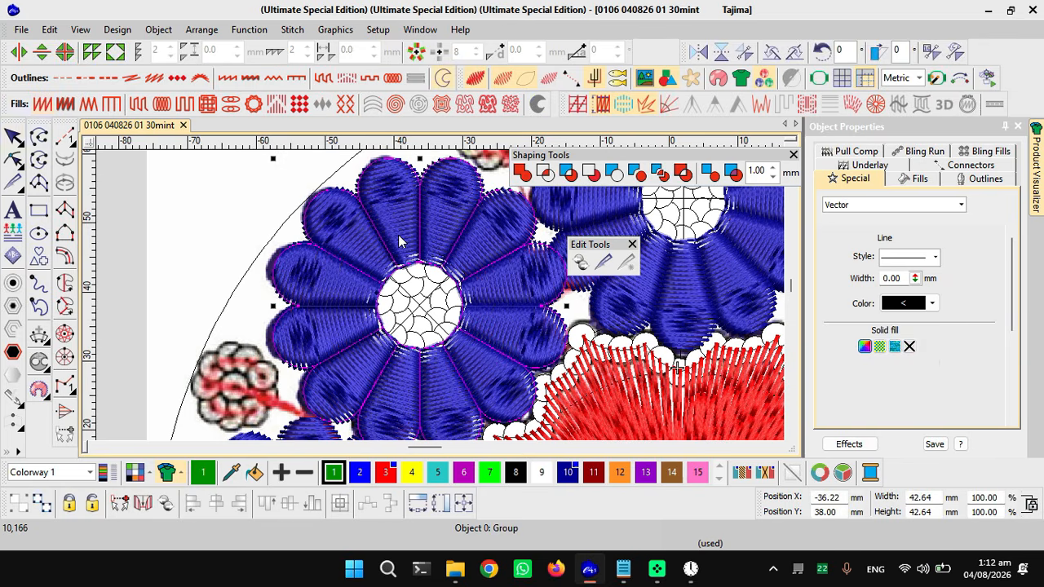
click(12, 282)
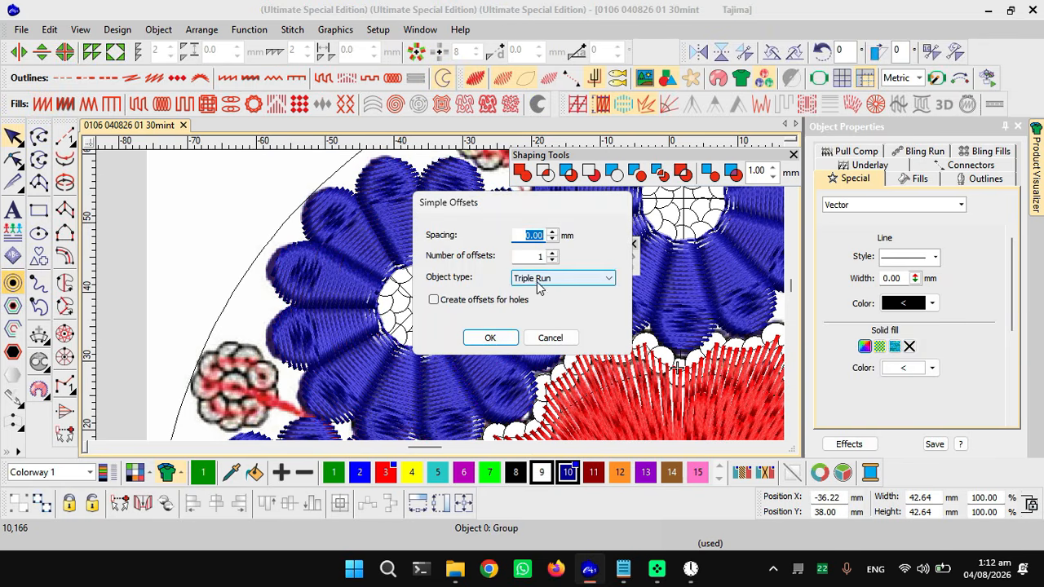
click(490, 337)
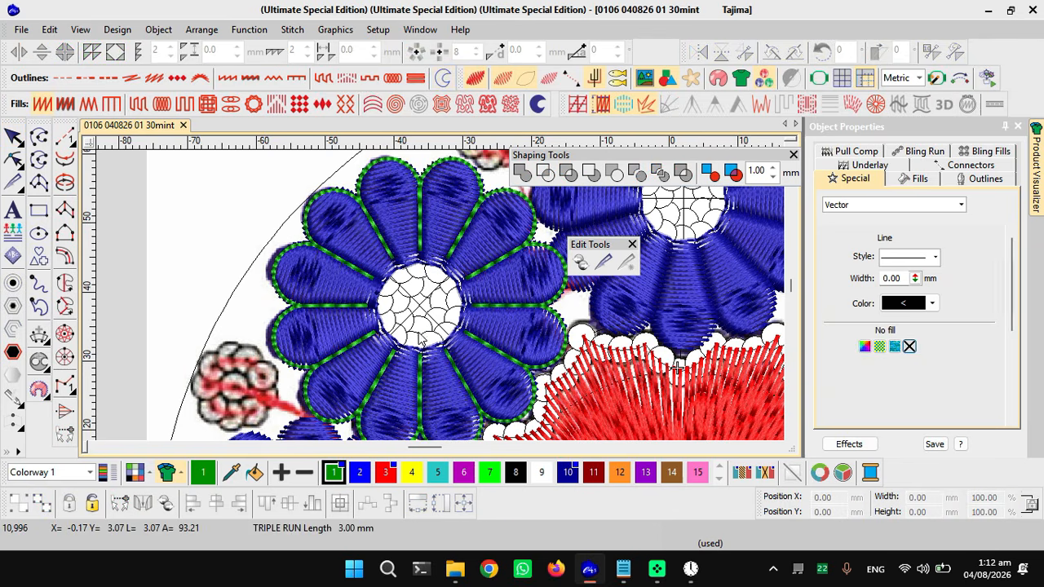
- Examine how the green Triple Run outline follows the petals of the upper-left blue flower, up close and as a whole
scroll(418, 248, up, 1)
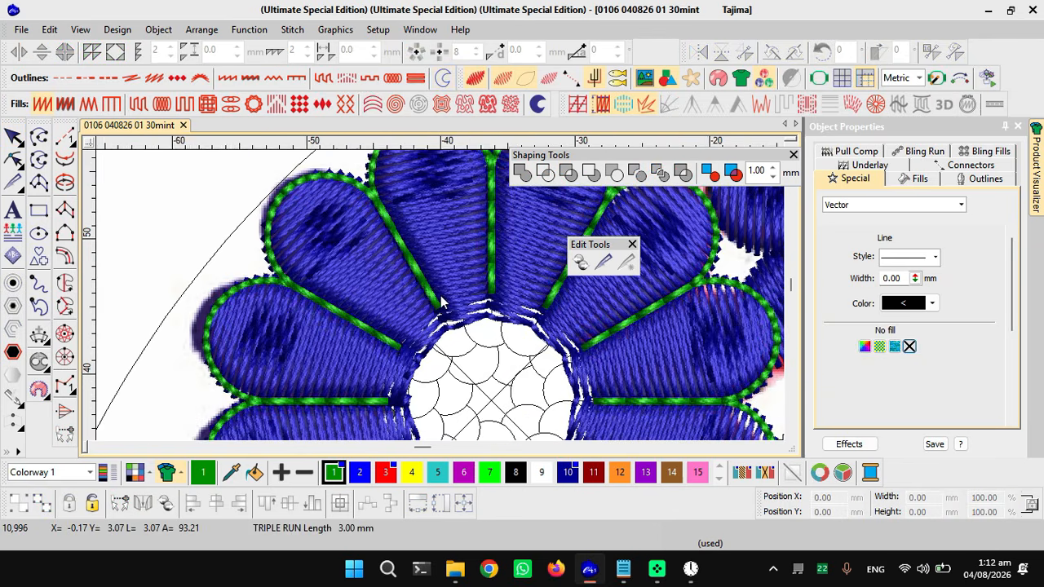
scroll(440, 296, up, 1)
scroll(408, 268, down, 1)
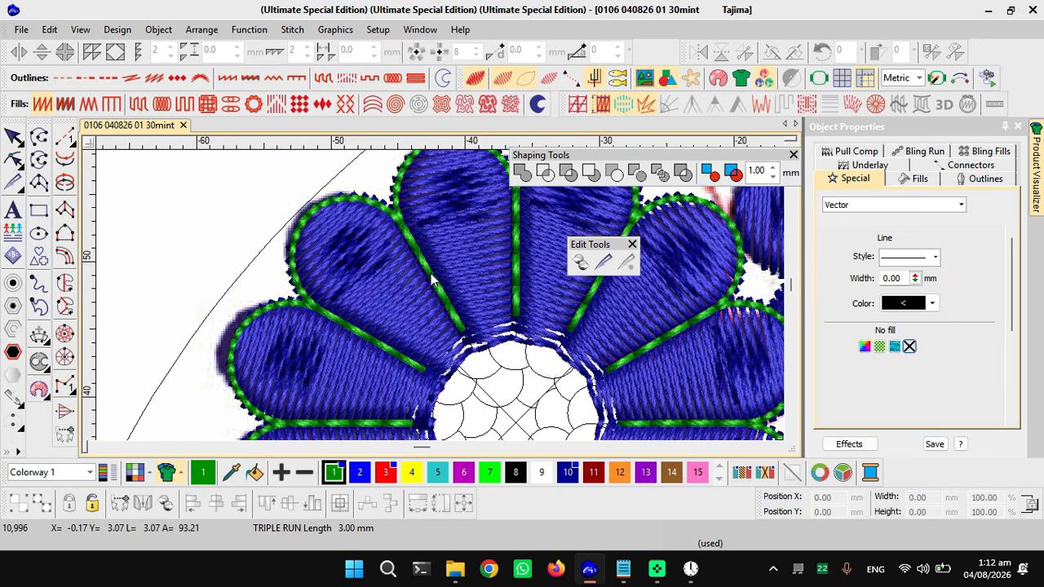
scroll(436, 285, down, 2)
scroll(442, 302, down, 1)
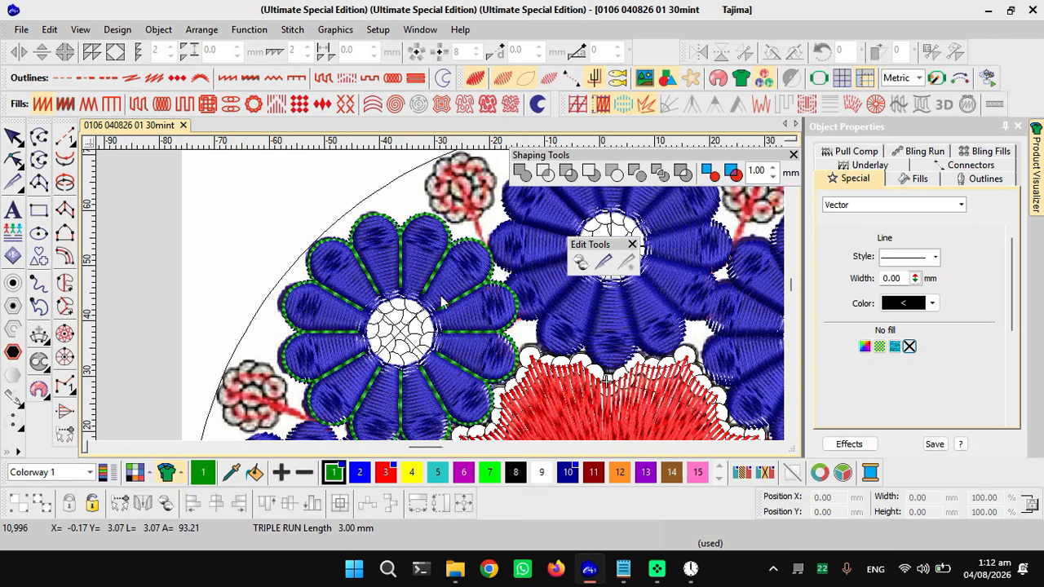
scroll(428, 294, up, 2)
scroll(410, 272, up, 1)
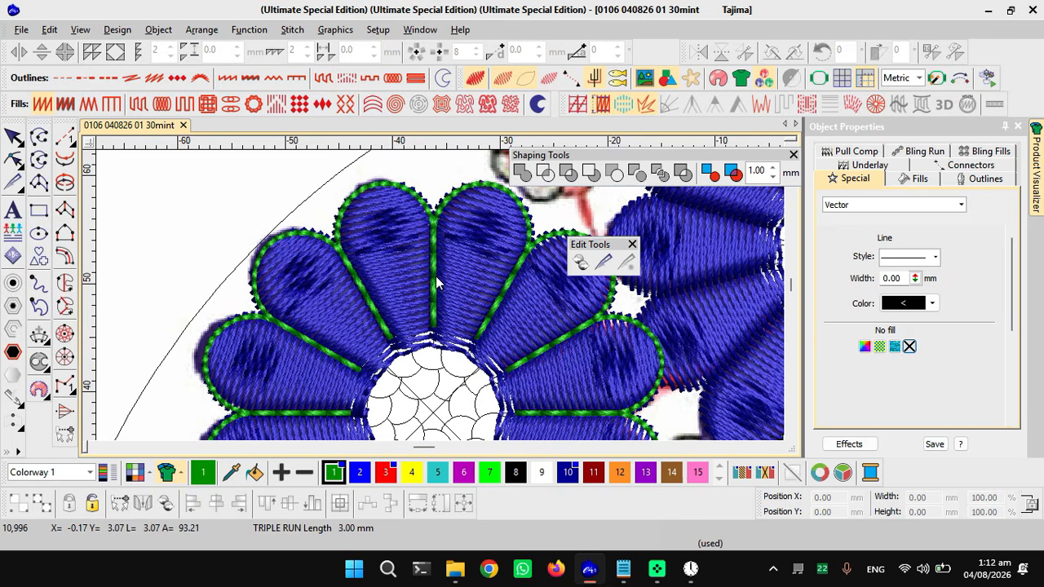
- Try reshaping the green outline by shifting the node between the upper-left blue flower's two top petals, and undo the move
alt+click(439, 279)
key(h)
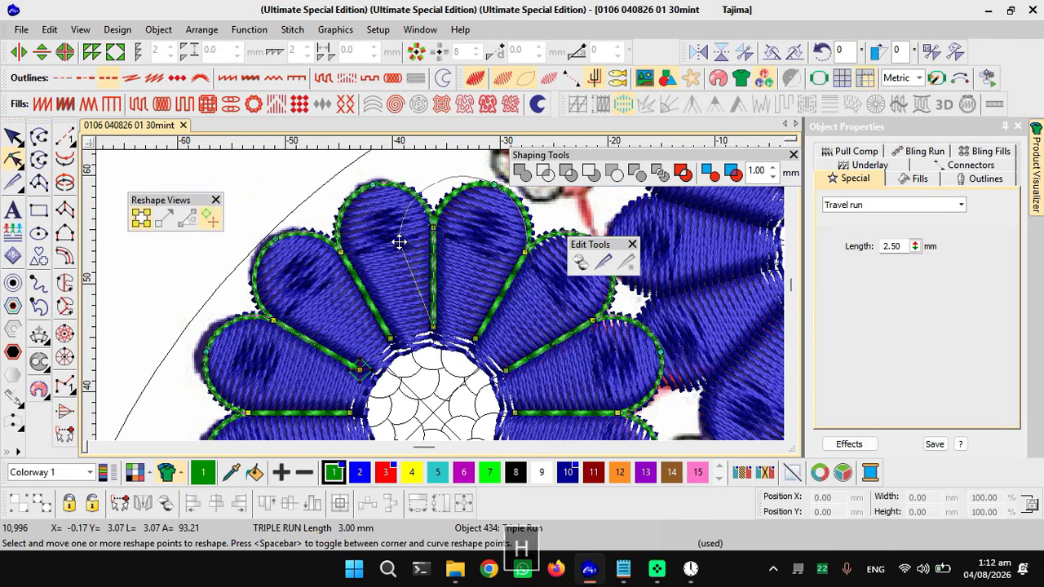
drag(433, 228, 399, 243)
key(ctrl+z)
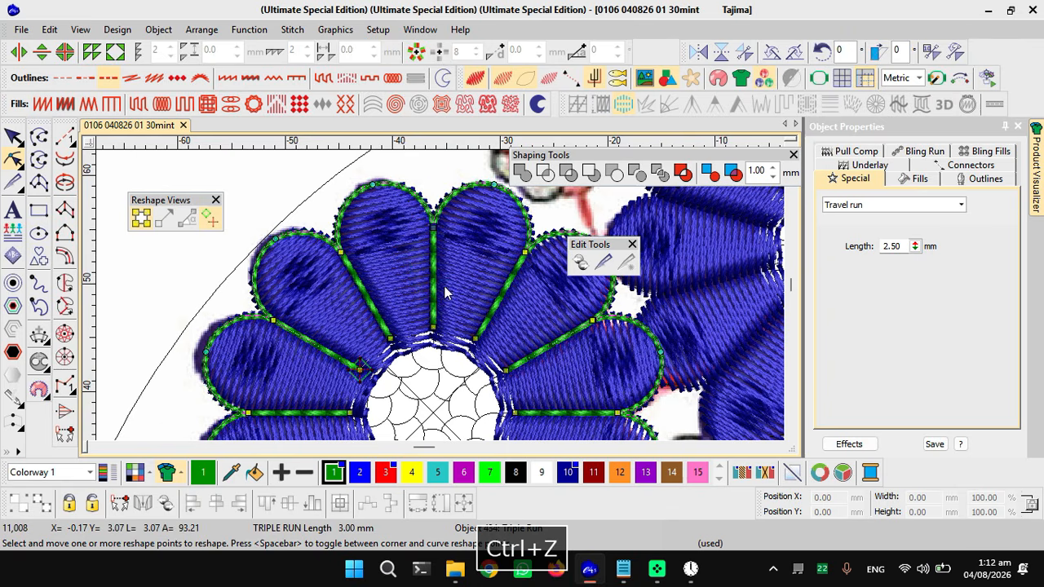
- Delete the green outline's inner nodes along the seams between the upper-left blue flower's top petals
drag(393, 360, 396, 372)
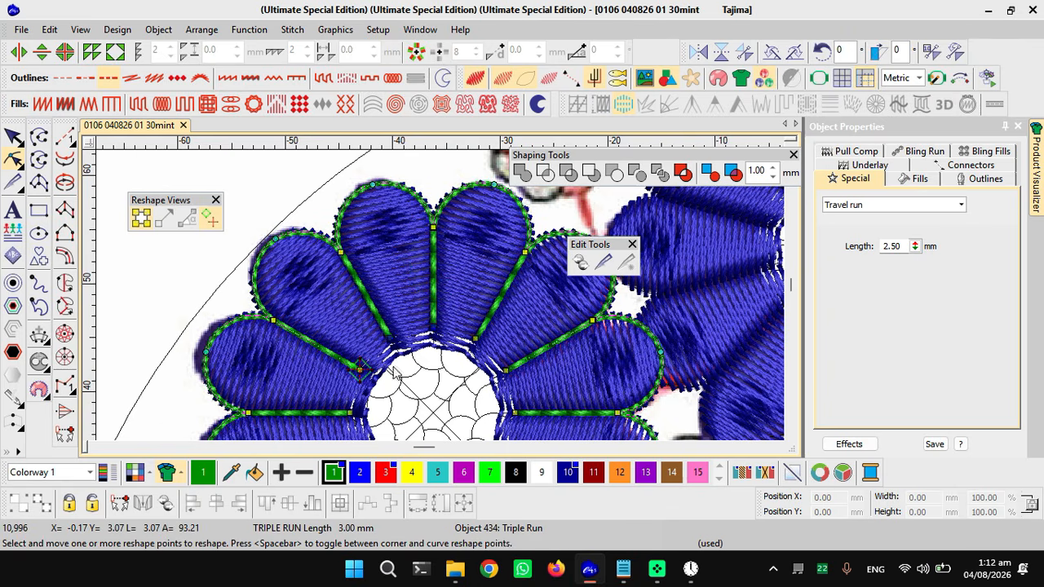
key(Delete)
scroll(471, 349, down, 1)
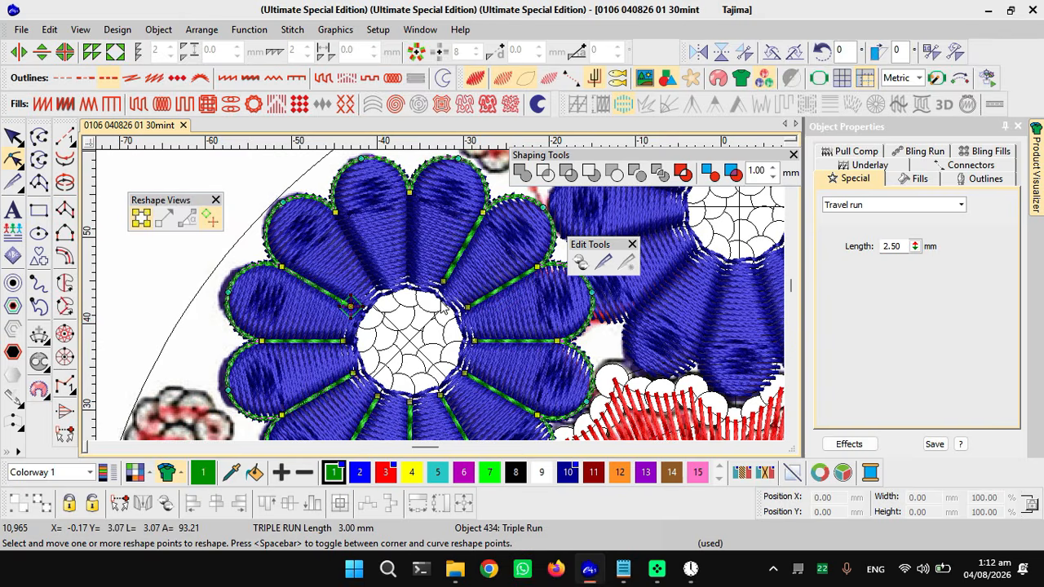
- Delete the green outline's remaining inner nodes around the upper-left blue flower's centre, using an outline-only view without backdrop or stitches
key(d)
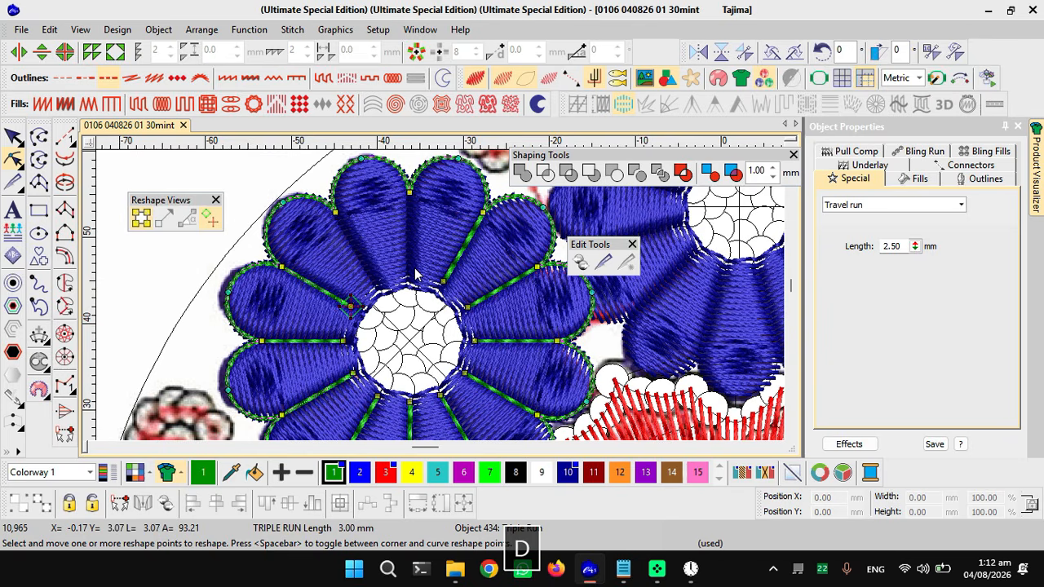
key(s)
key(s)
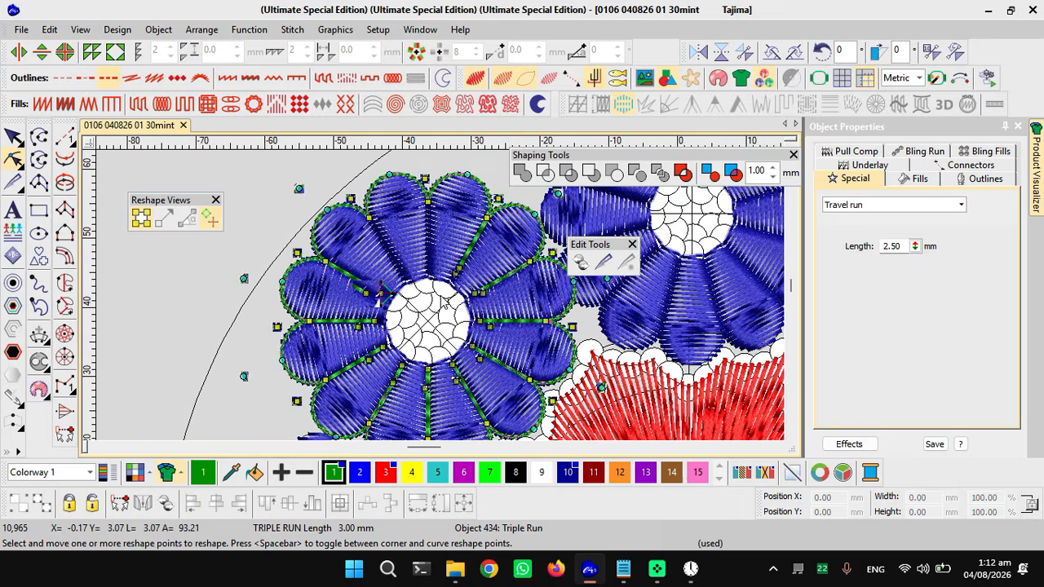
key(shift+d)
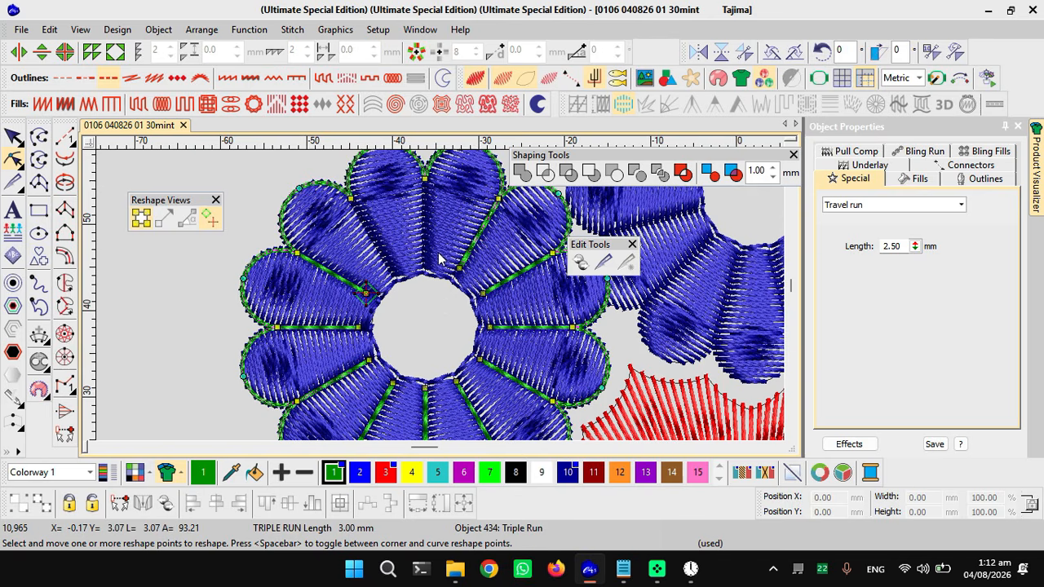
key(s)
drag(437, 235, 503, 401)
key(Delete)
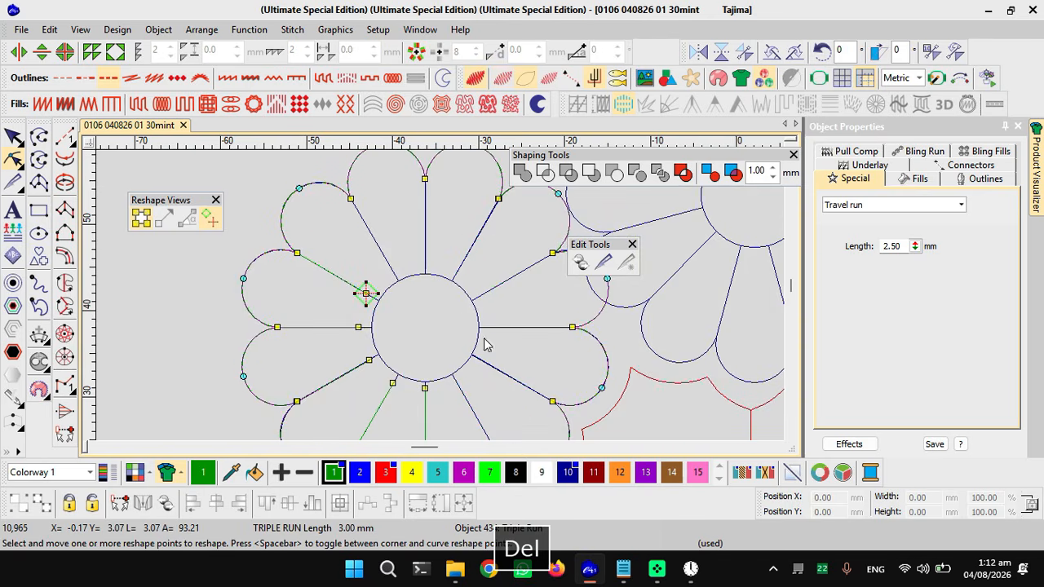
drag(440, 244, 342, 396)
key(Delete)
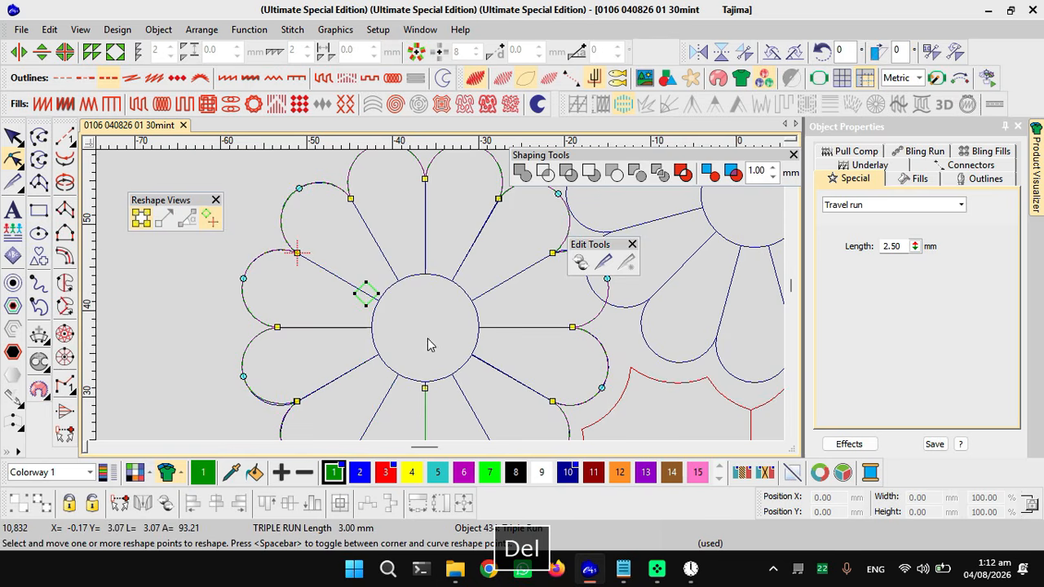
drag(432, 333, 411, 416)
key(Delete)
key(s)
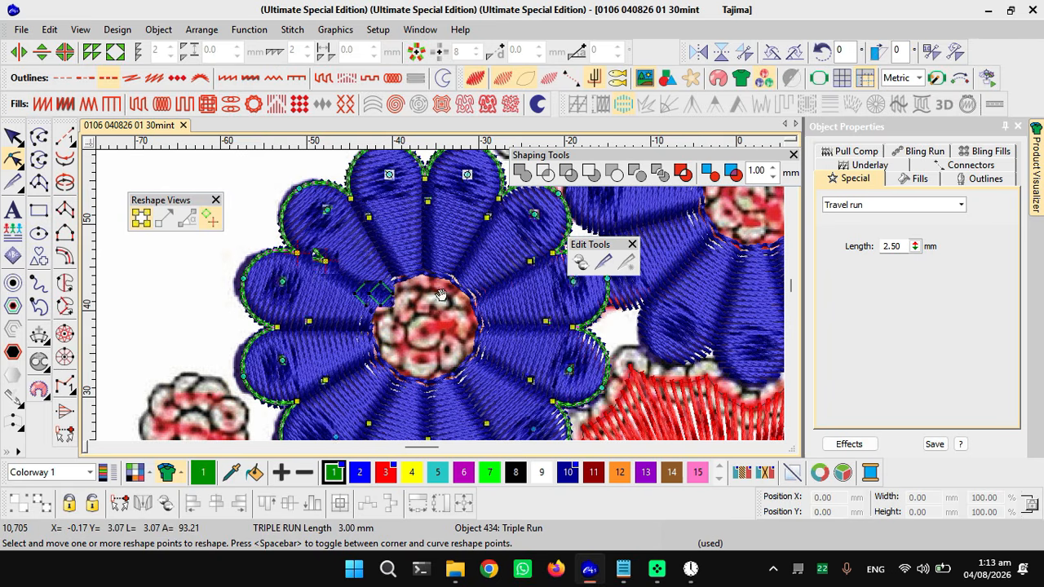
- Finish reshaping the green outline and group all the red stitch objects of the central flower
scroll(381, 297, down, 2)
scroll(461, 318, up, 1)
scroll(450, 298, down, 1)
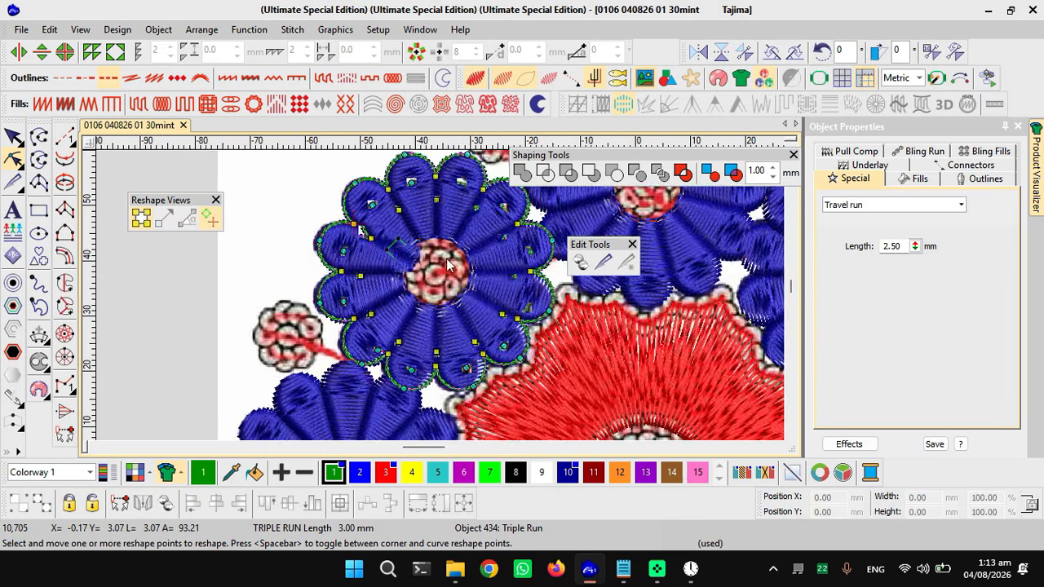
scroll(447, 303, down, 3)
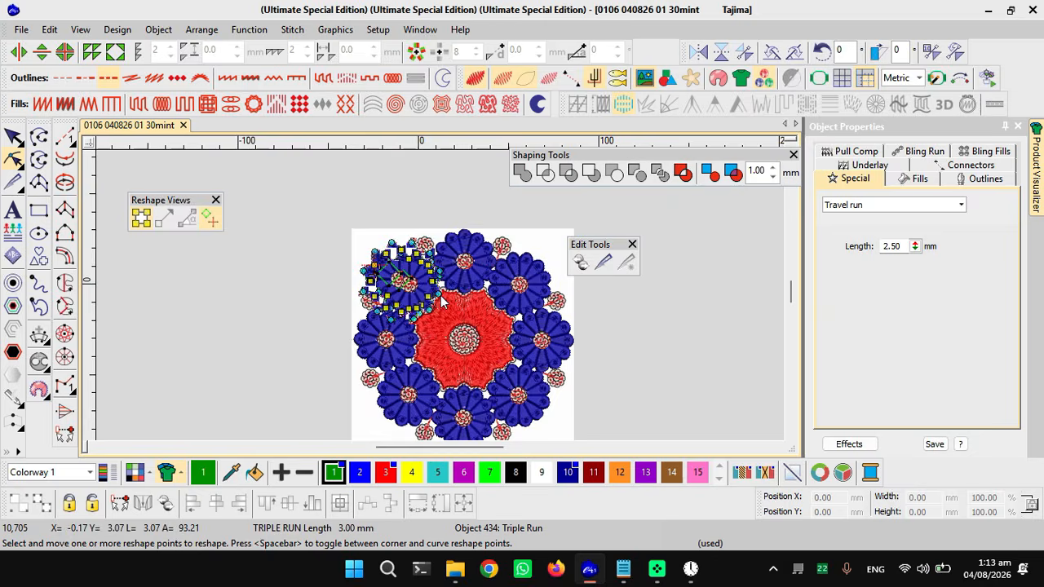
scroll(446, 286, up, 1)
scroll(441, 292, up, 3)
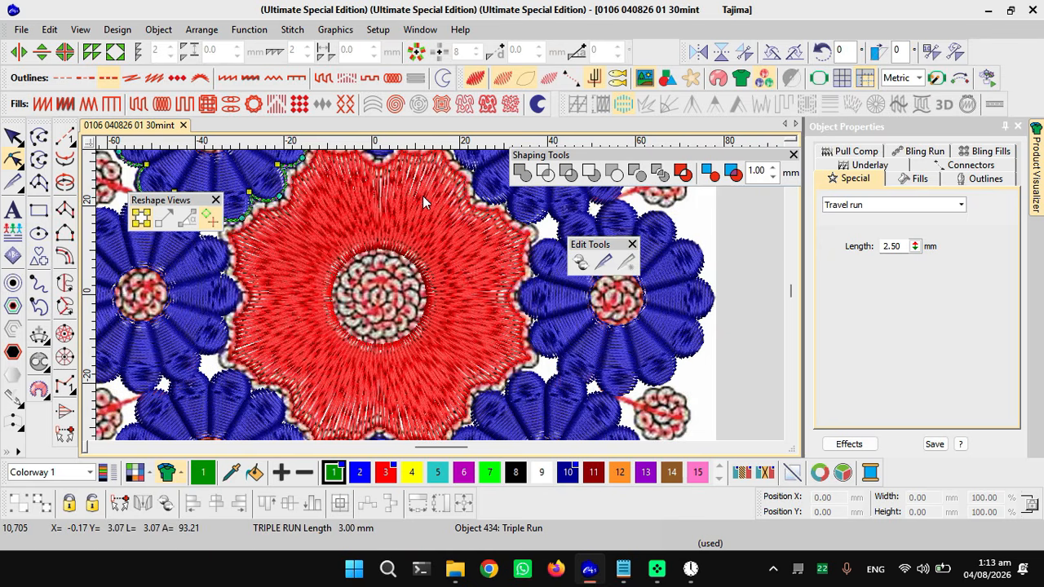
scroll(440, 295, up, 2)
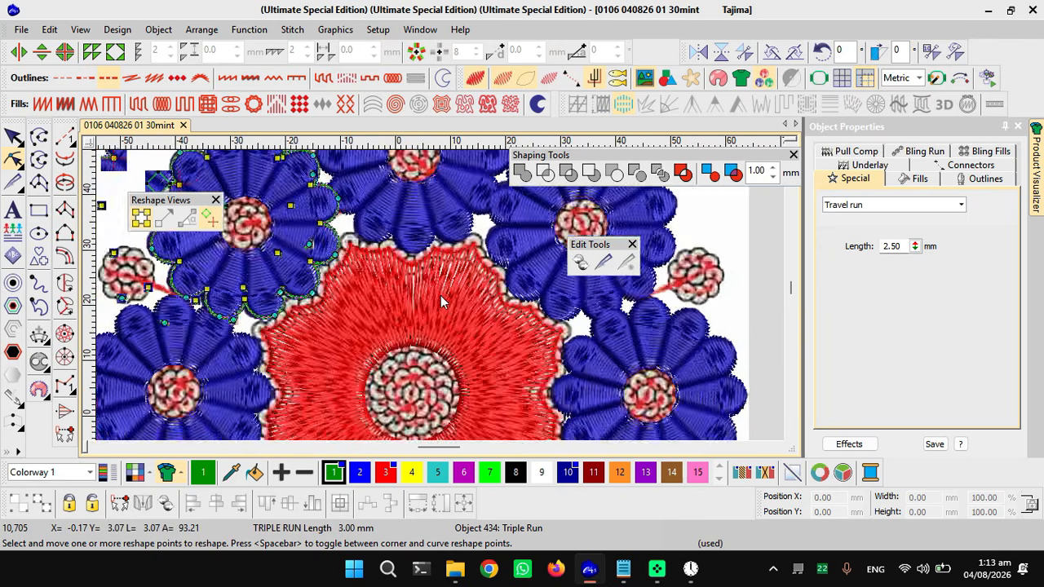
key(Escape)
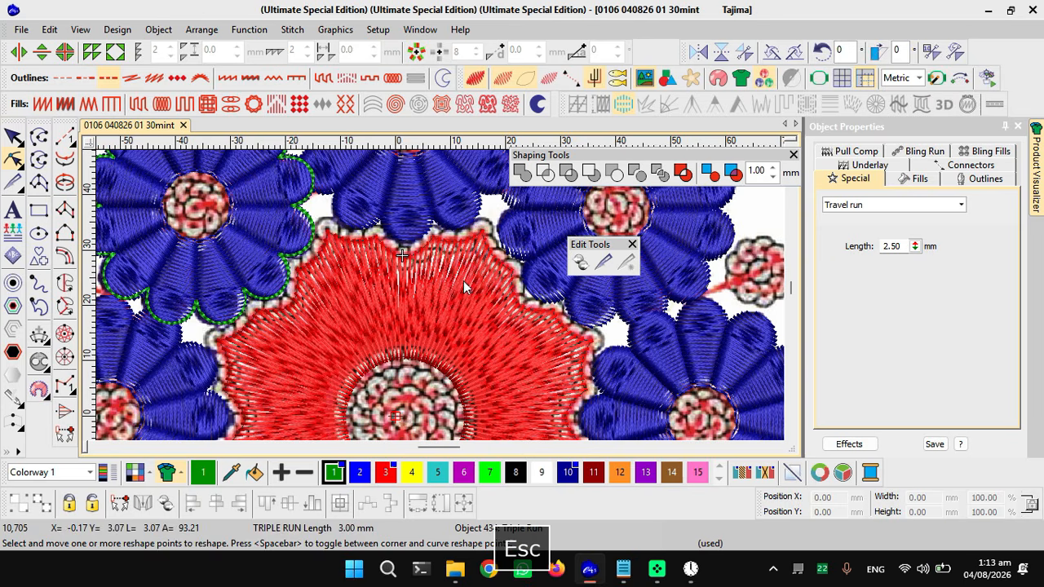
click(389, 300)
shift+click(415, 287)
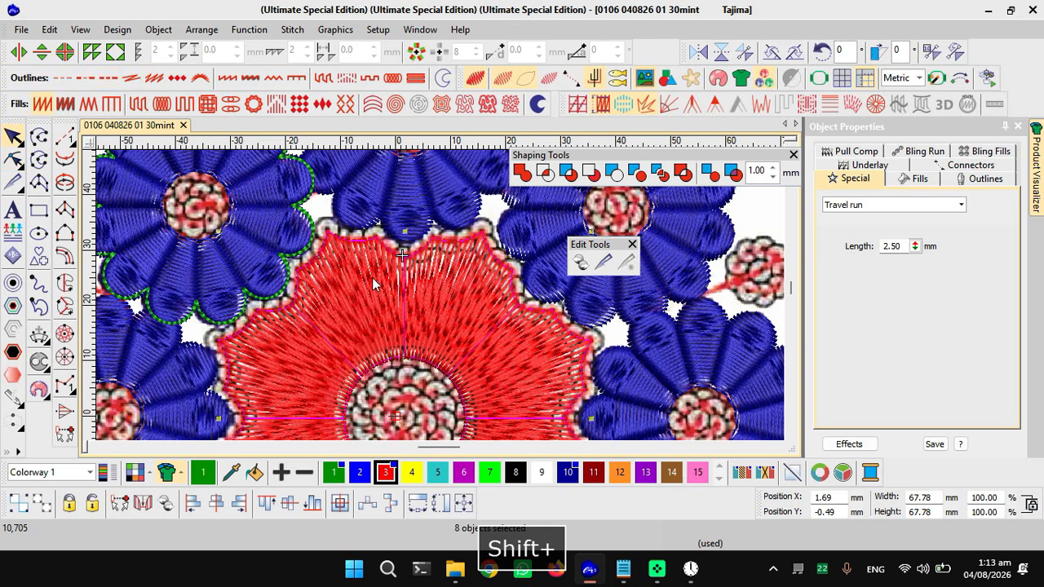
key(ctrl+g)
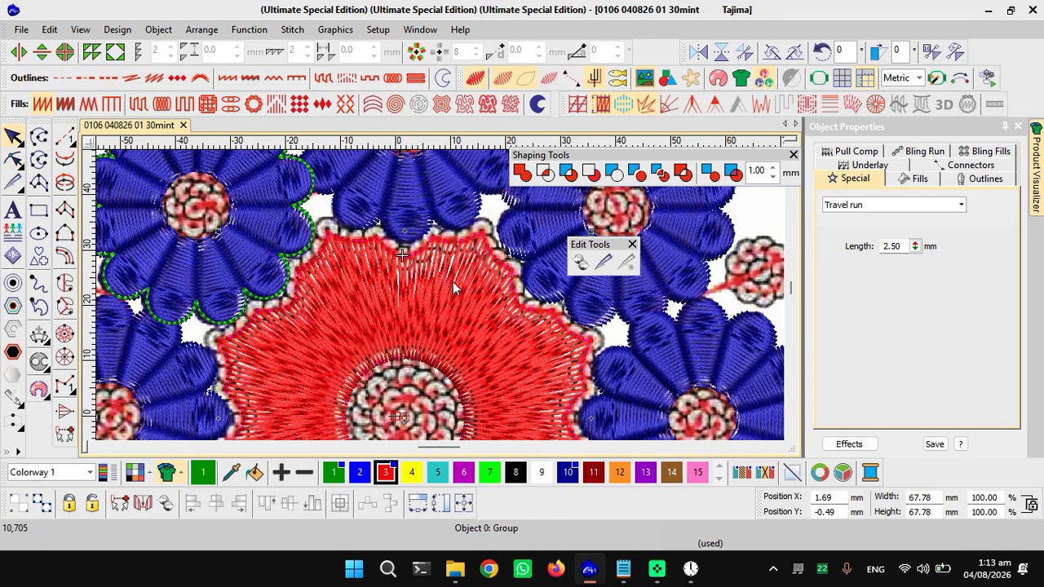
- Outline the grouped red flower with one Triple Run simple offset at 0.00 mm spacing and recolour the outline yellow (colour 4)
click(13, 282)
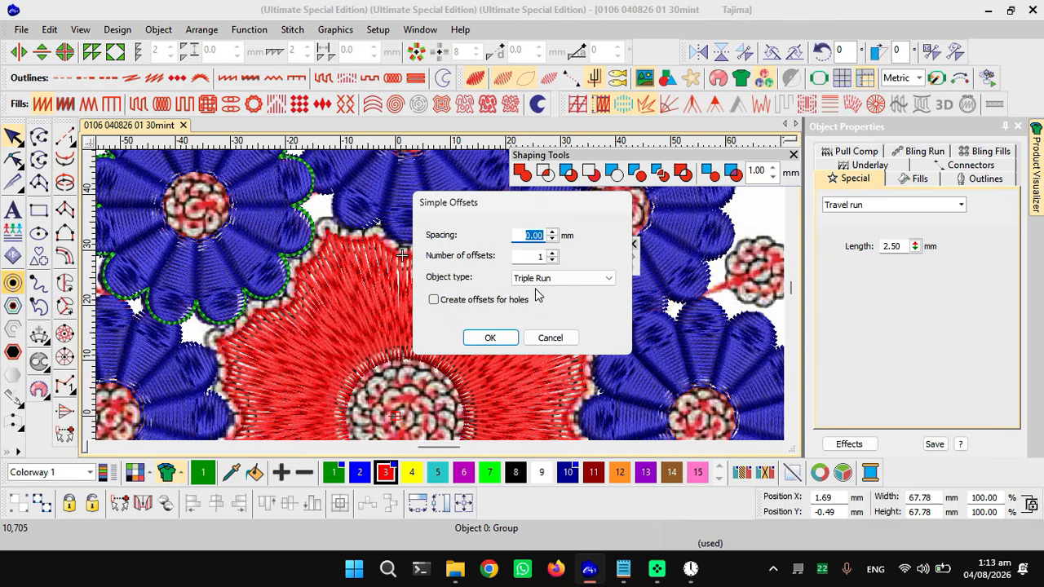
click(492, 339)
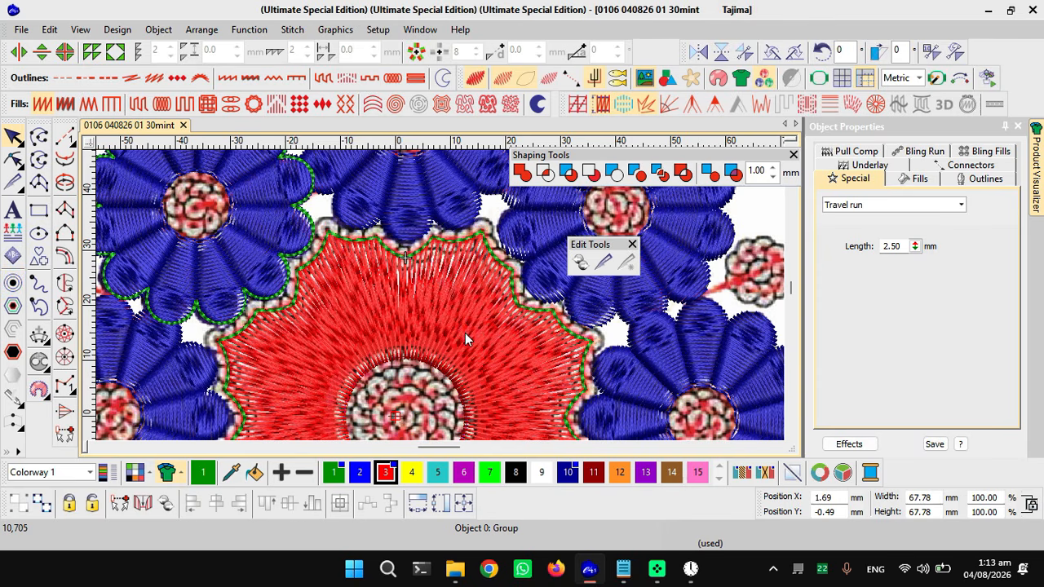
key(Escape)
click(443, 238)
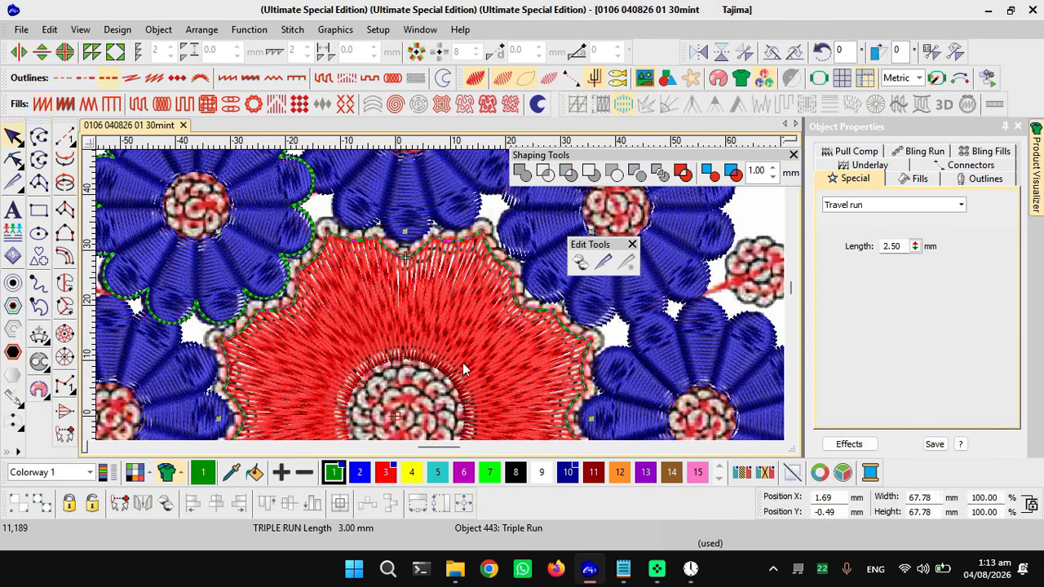
click(411, 472)
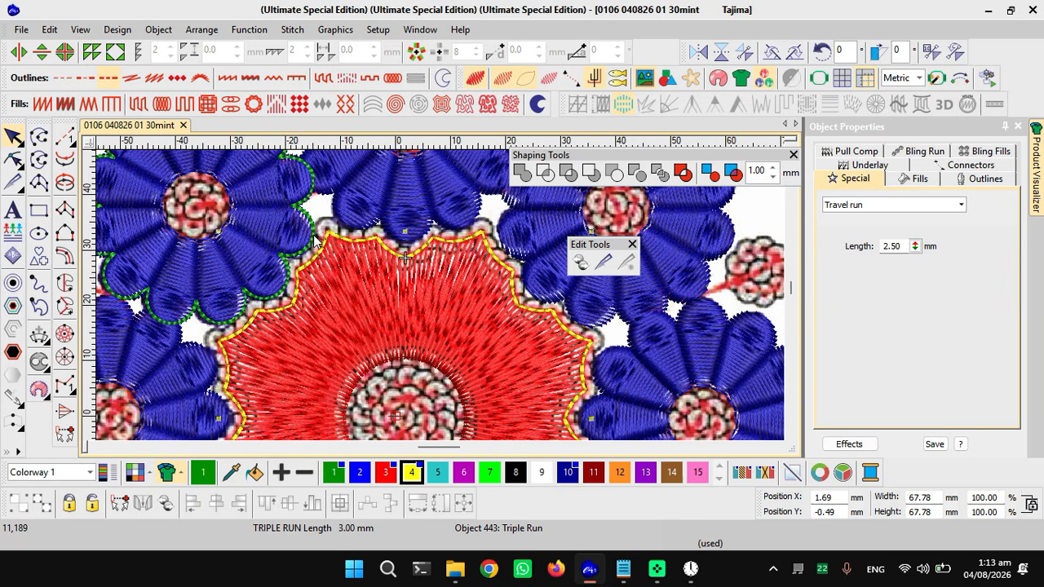
- Hide the backdrop artwork and set the design's background colour to dark grey
scroll(453, 314, down, 3)
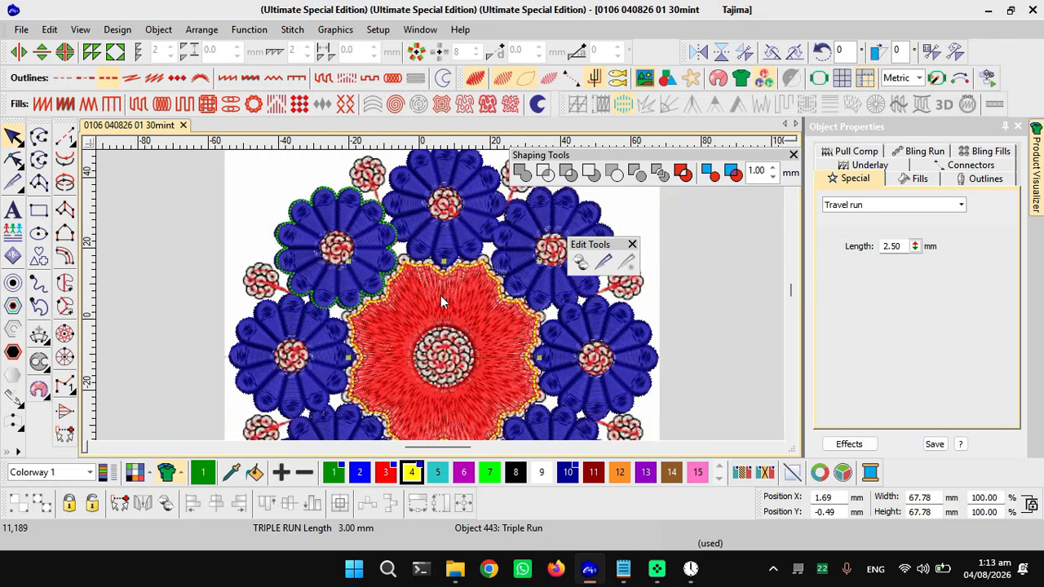
scroll(440, 298, up, 1)
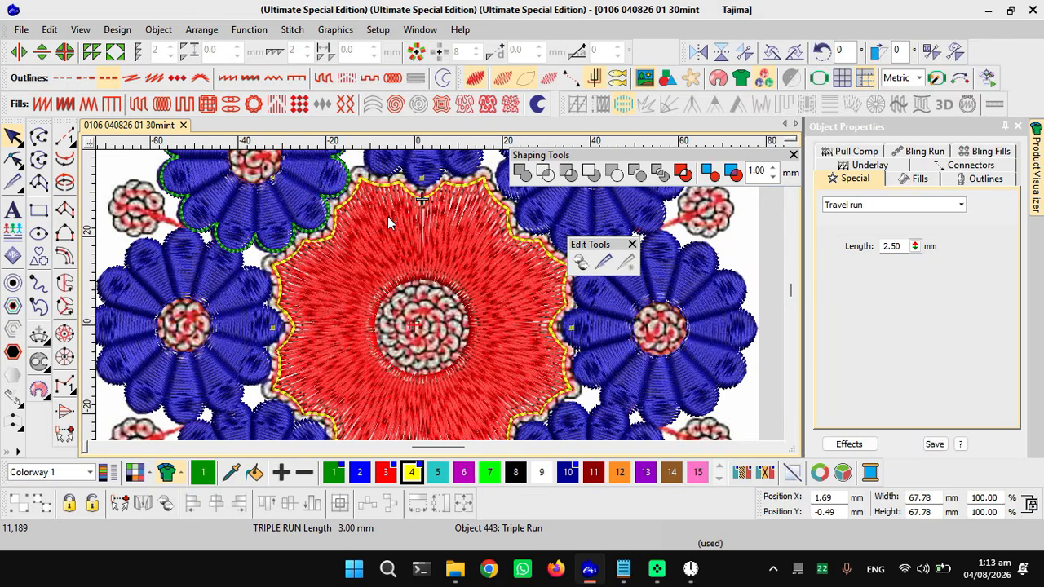
key(d)
scroll(407, 236, down, 2)
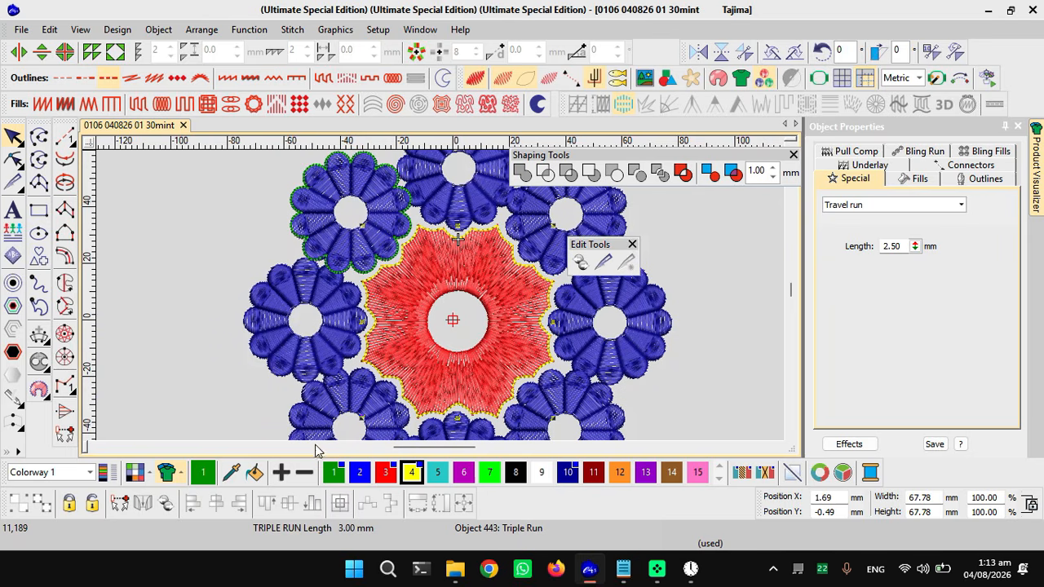
click(148, 473)
mouse_move(229, 500)
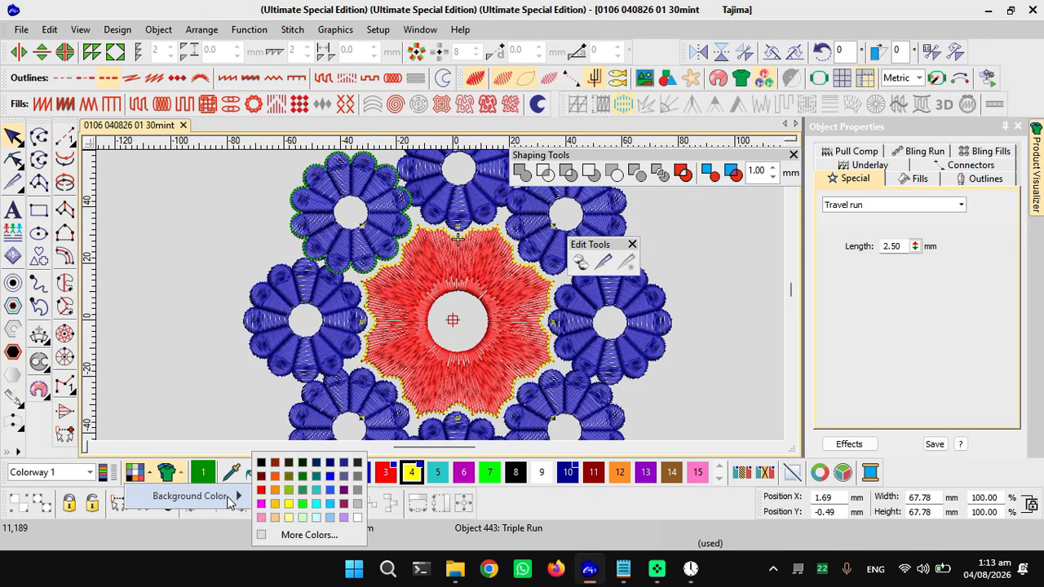
click(352, 479)
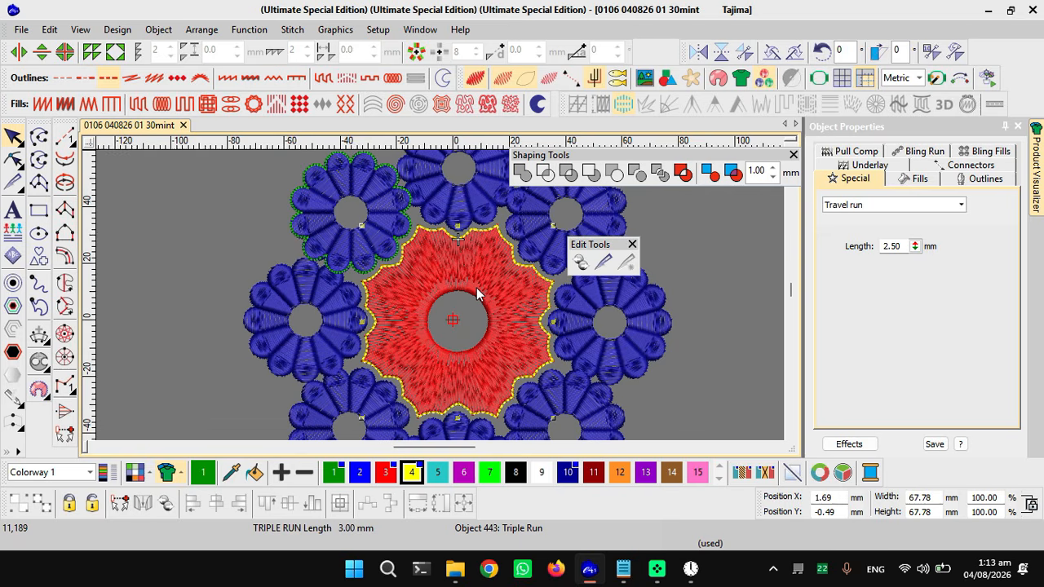
- Recolour the upper-left blue flower's green Triple Run outline yellow (colour 4)
key(Escape)
scroll(432, 298, up, 2)
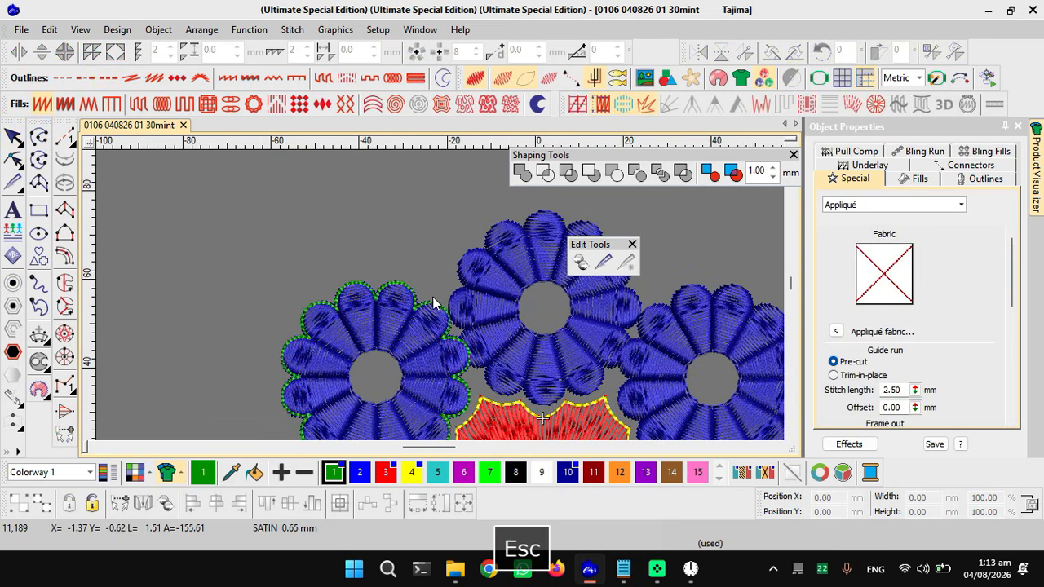
click(442, 412)
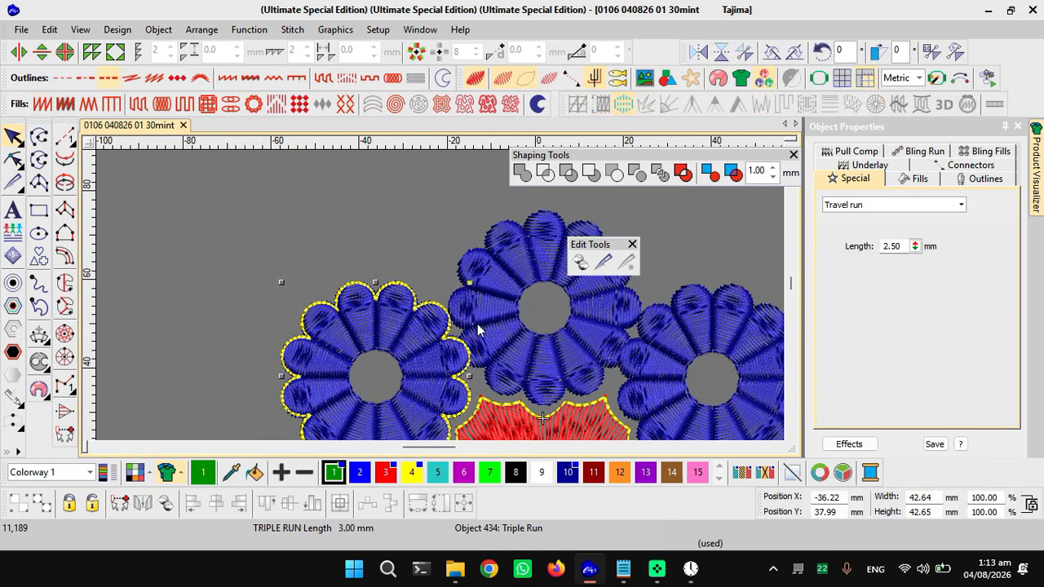
key(Escape)
scroll(447, 312, down, 2)
scroll(449, 314, down, 3)
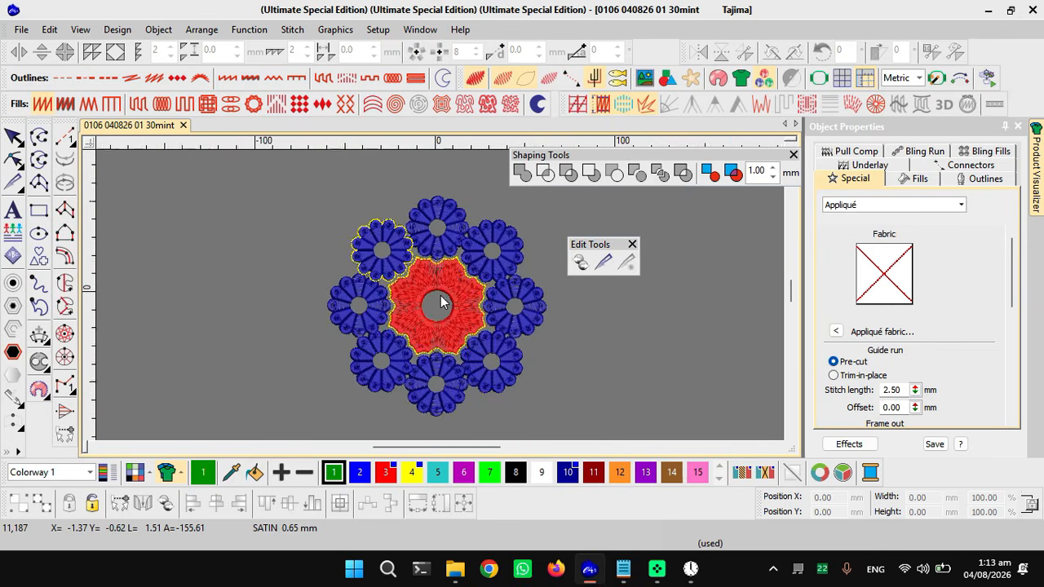
- Check which stitch types the design uses in Select by Stitch Type, and dismiss the dialog without selecting any
scroll(440, 295, up, 5)
key(9)
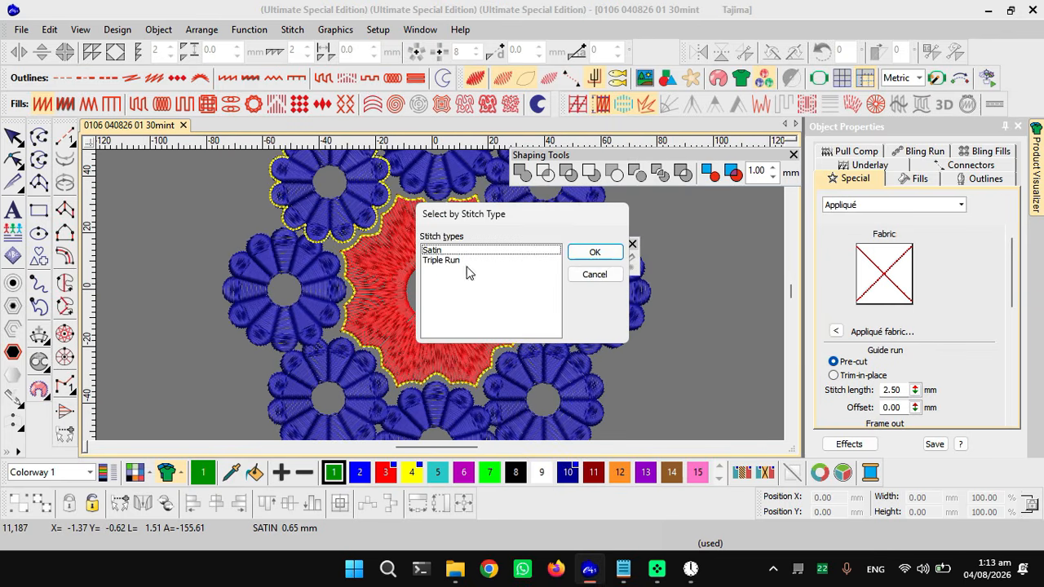
click(594, 274)
scroll(443, 291, down, 2)
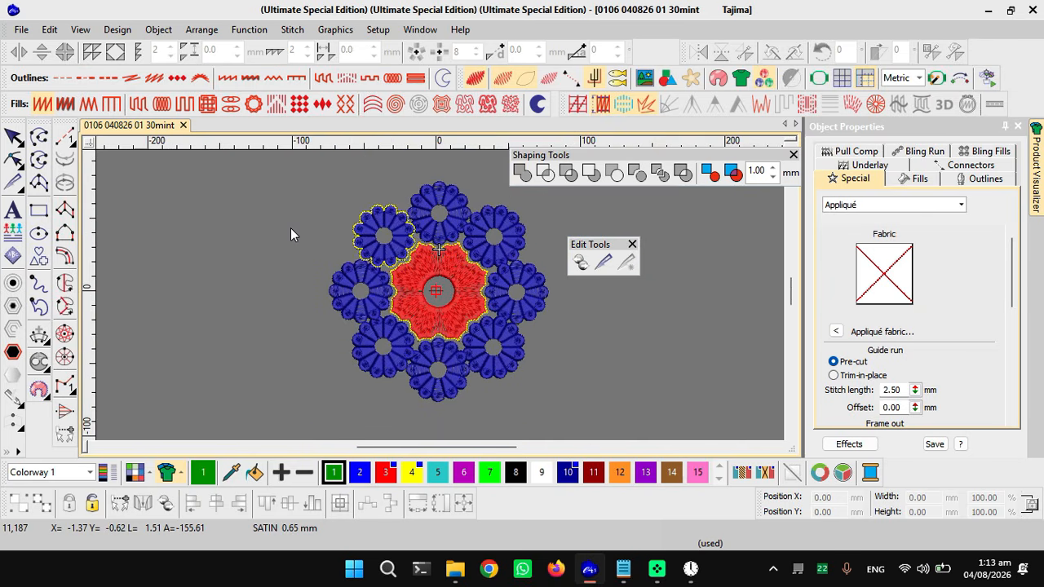
scroll(285, 216, right, 2)
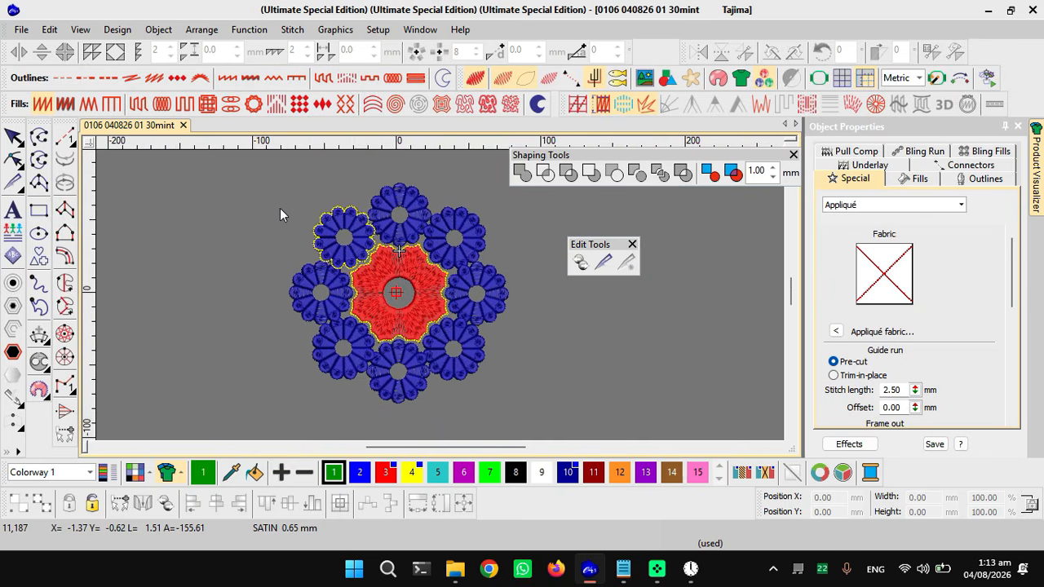
click(21, 30)
click(46, 81)
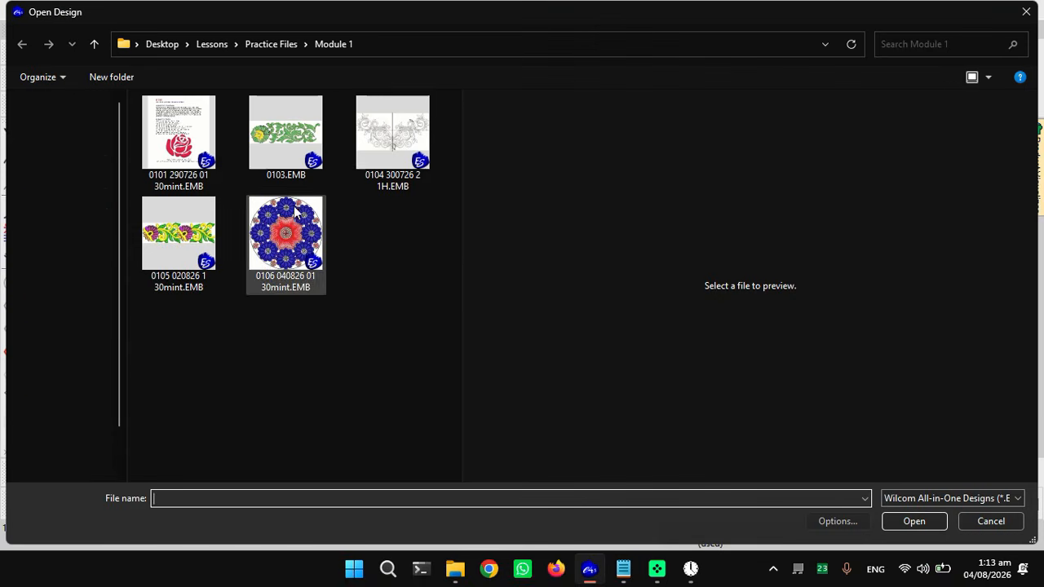
click(176, 235)
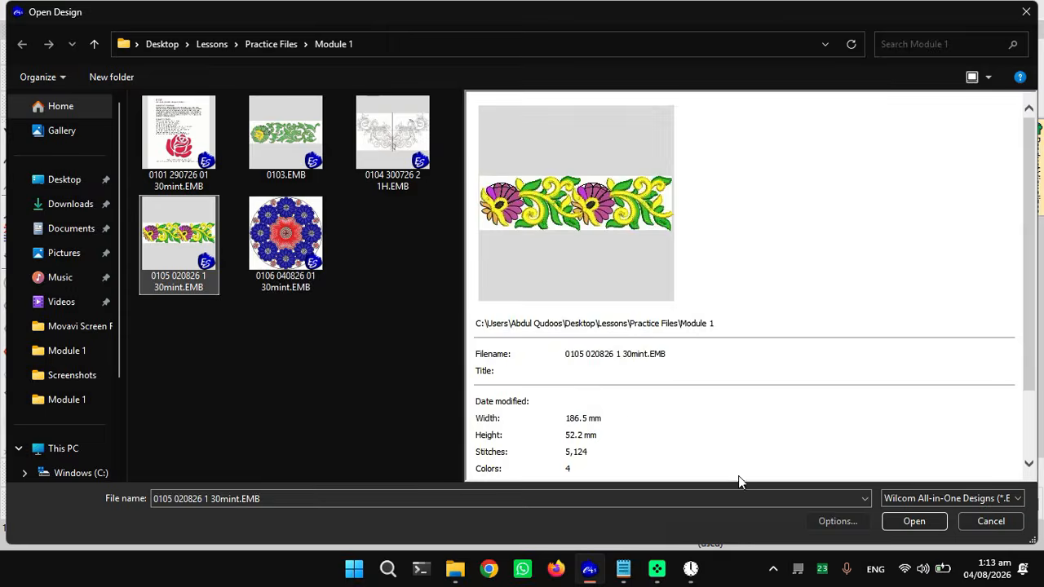
click(895, 516)
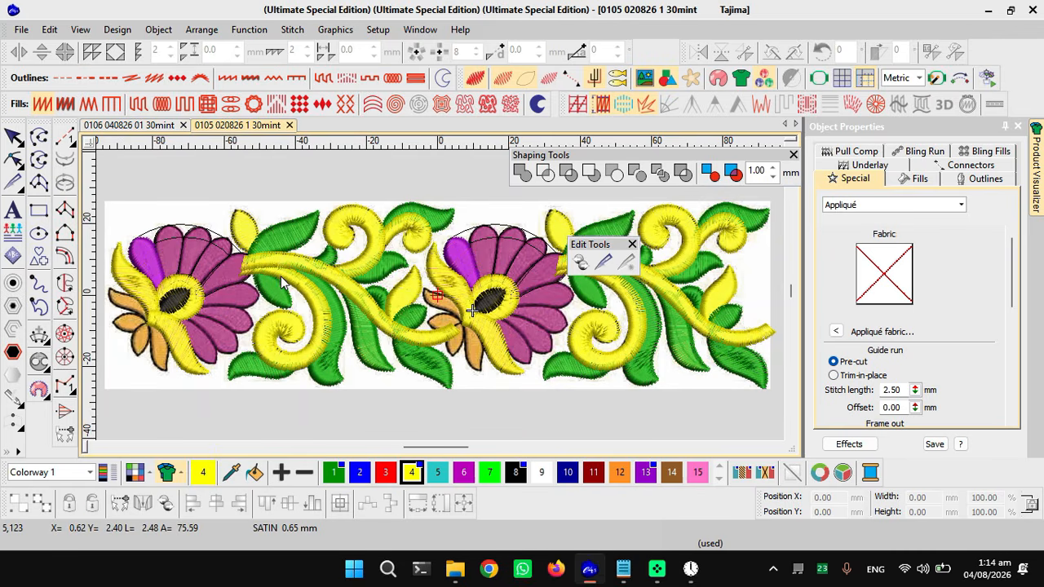
scroll(280, 282, up, 5)
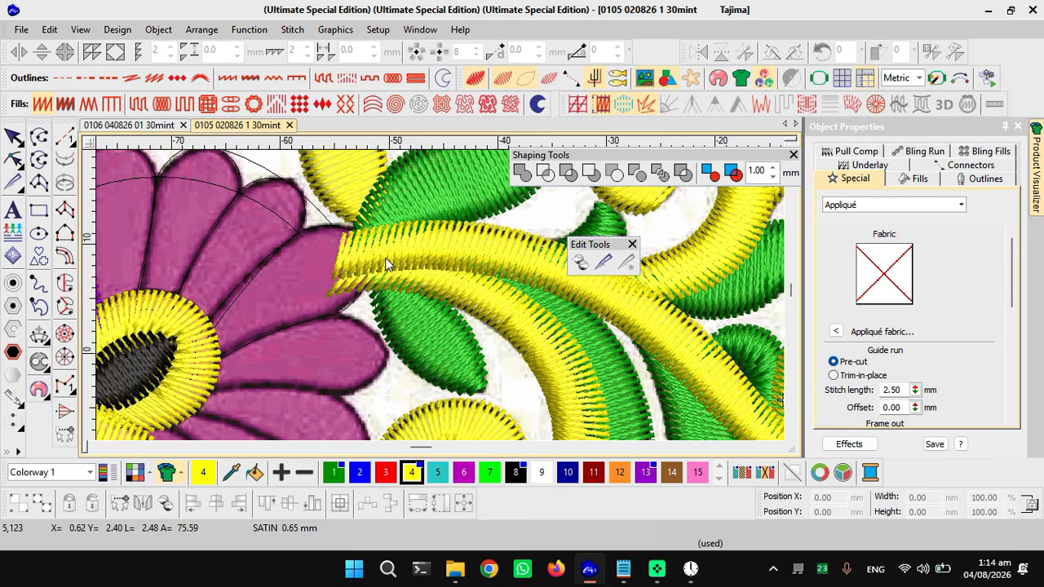
scroll(440, 297, down, 2)
scroll(440, 295, up, 1)
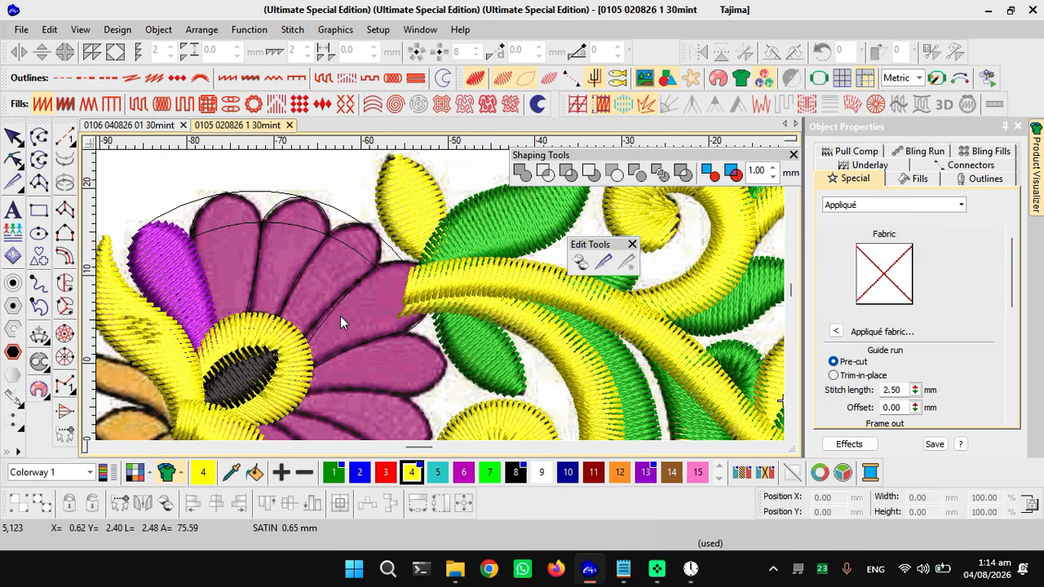
- Create a Complex Turning fill from the vector of the purple petal touching the yellow stem, with stitches angled across the petal
scroll(457, 306, up, 3)
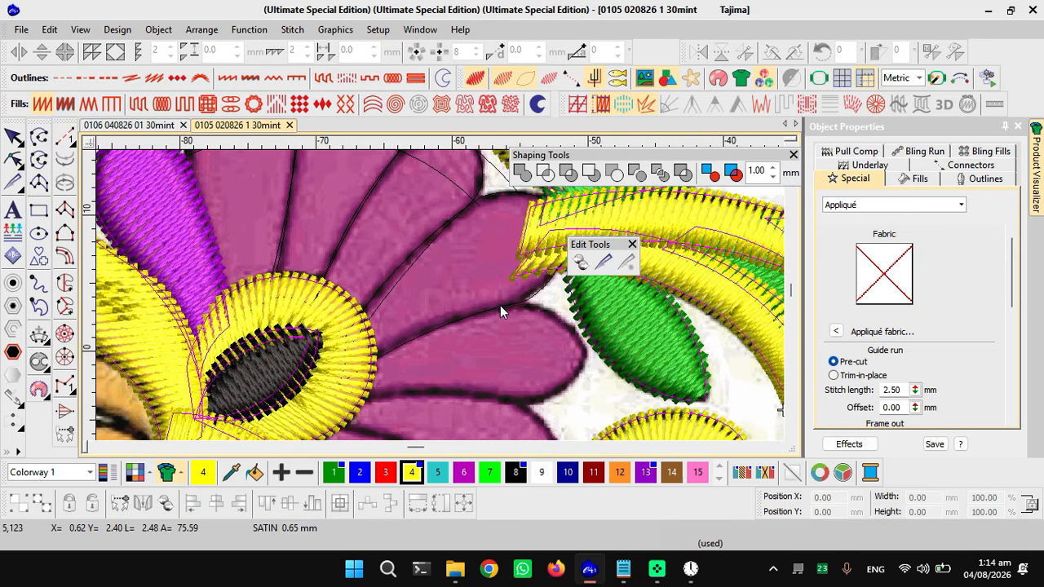
key(Escape)
alt+click(501, 283)
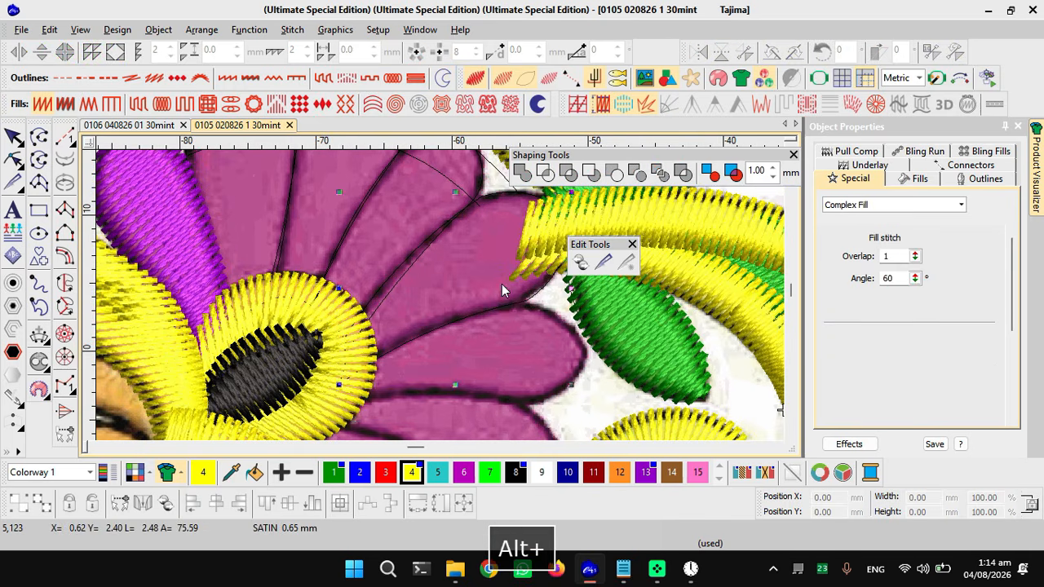
click(64, 308)
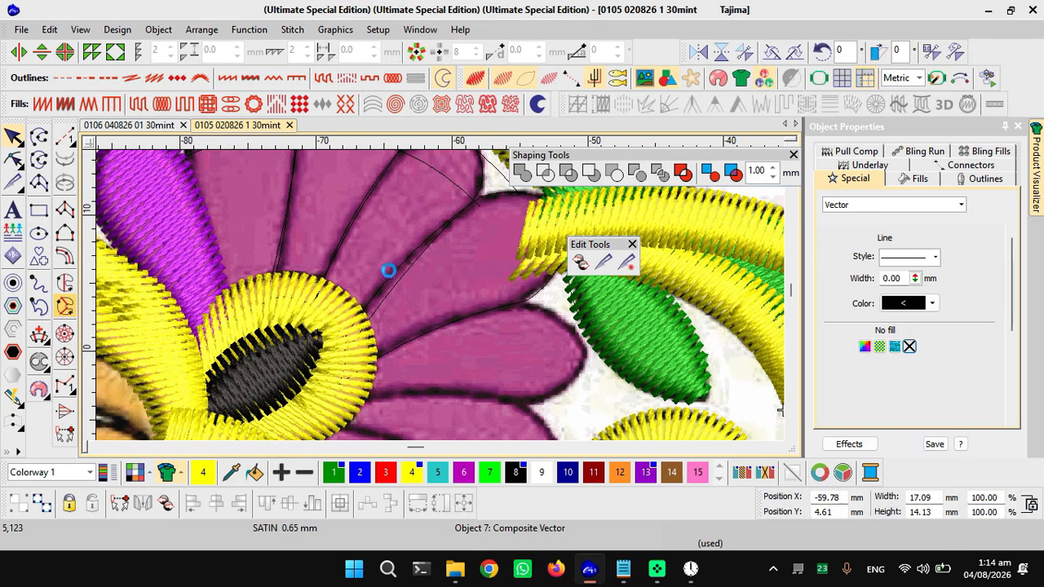
click(431, 235)
click(489, 333)
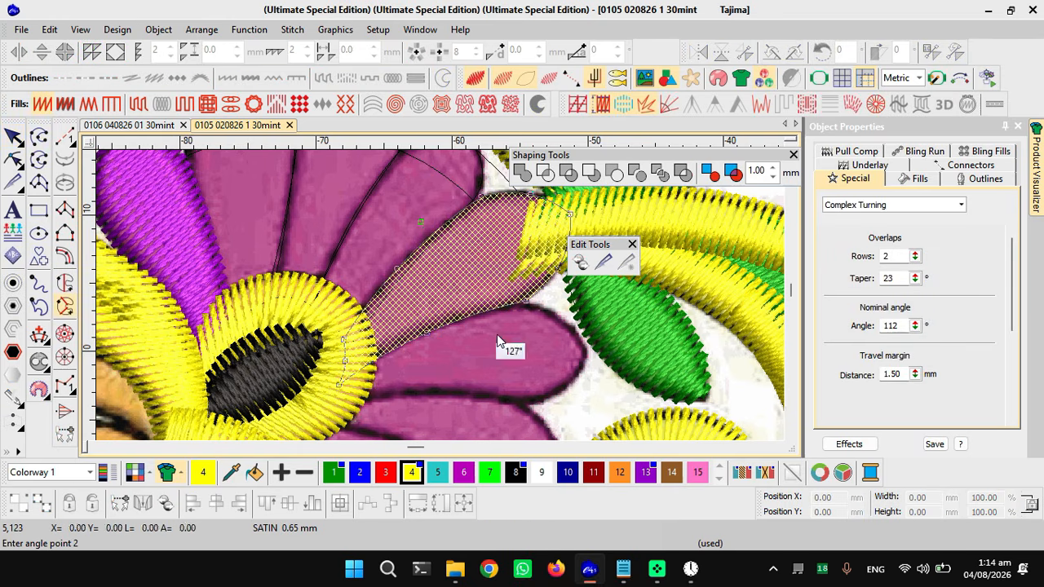
key(space)
key(Escape)
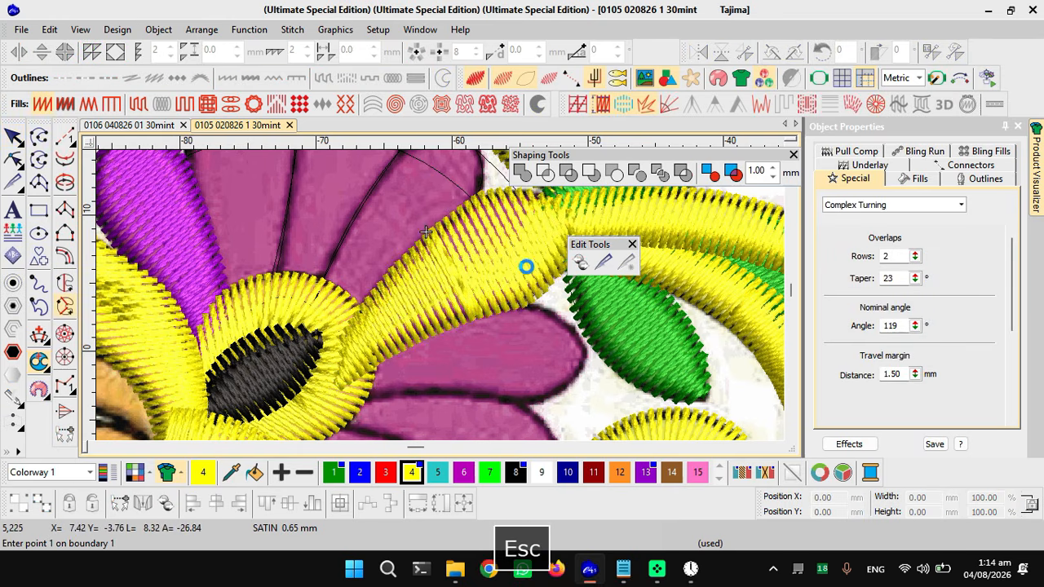
- Recolour the new petal fill dark blue (colour 10)
scroll(442, 294, down, 2)
scroll(424, 298, up, 1)
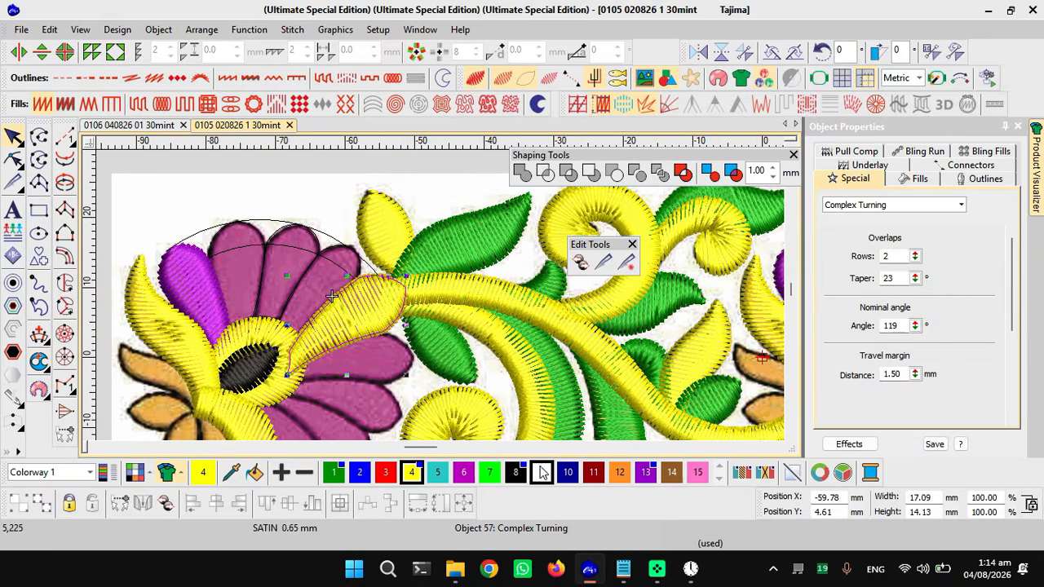
click(567, 472)
key(Escape)
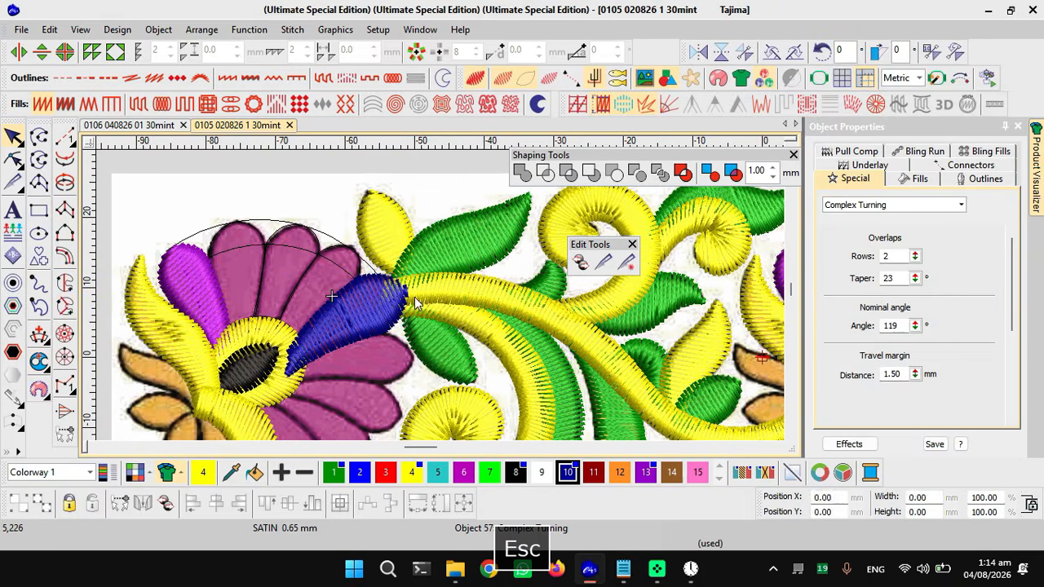
- Generate a Triple Run outline from the long yellow stem that starts at the dark blue petal
scroll(414, 296, up, 2)
click(486, 274)
key(Escape)
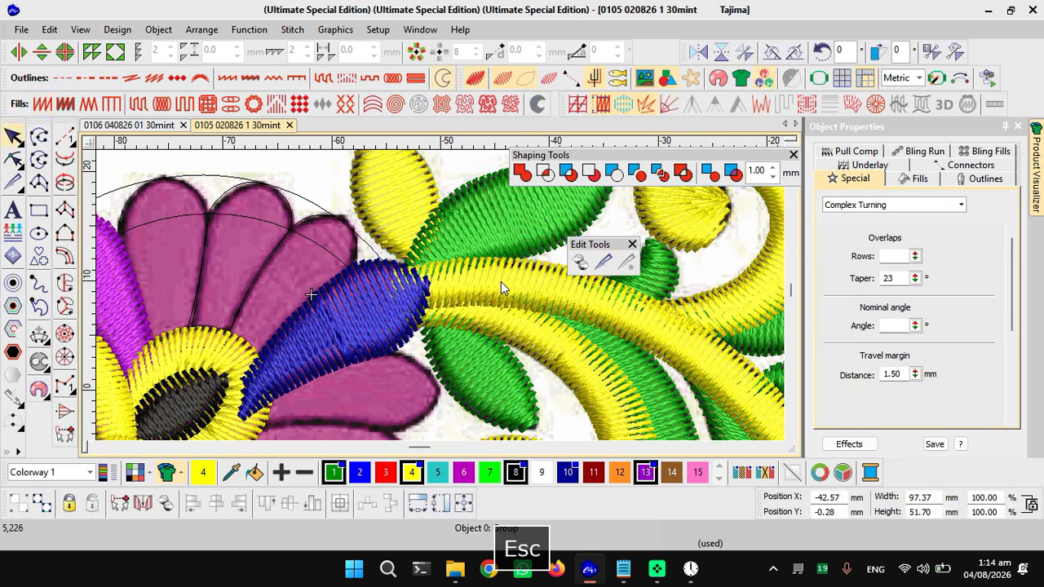
alt+click(496, 277)
alt+click(481, 292)
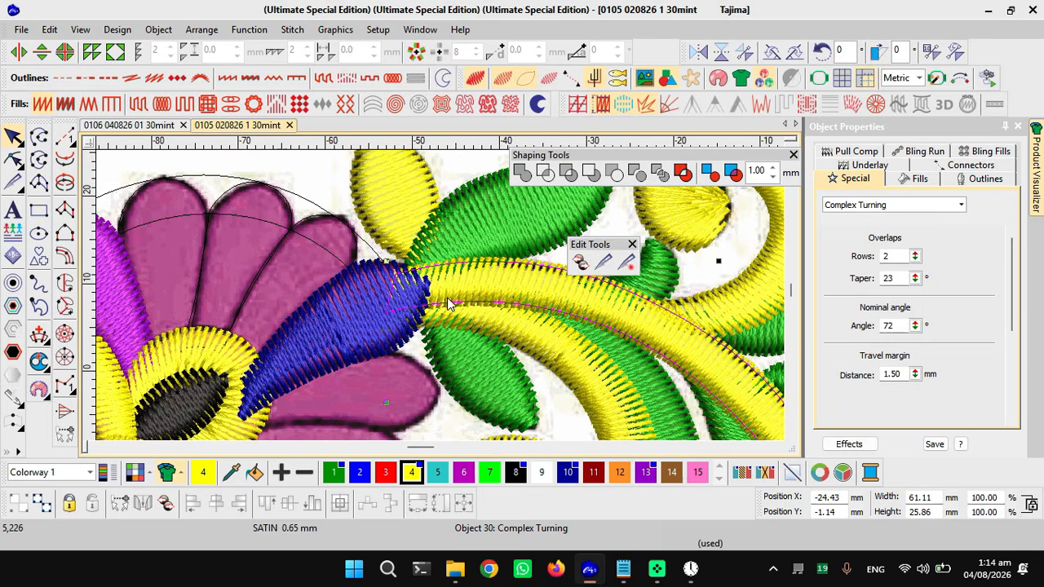
scroll(447, 289, down, 2)
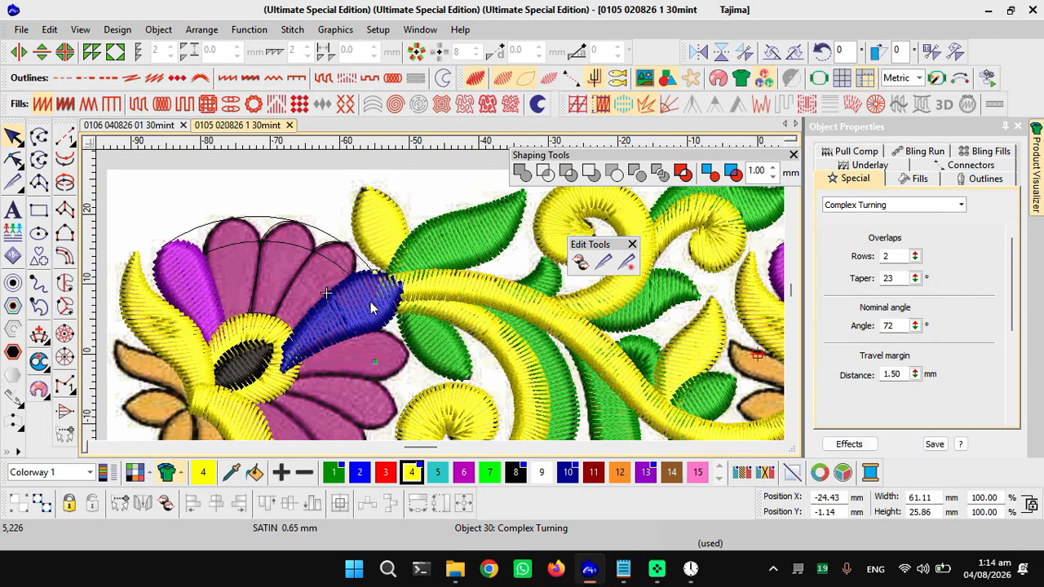
scroll(428, 285, up, 1)
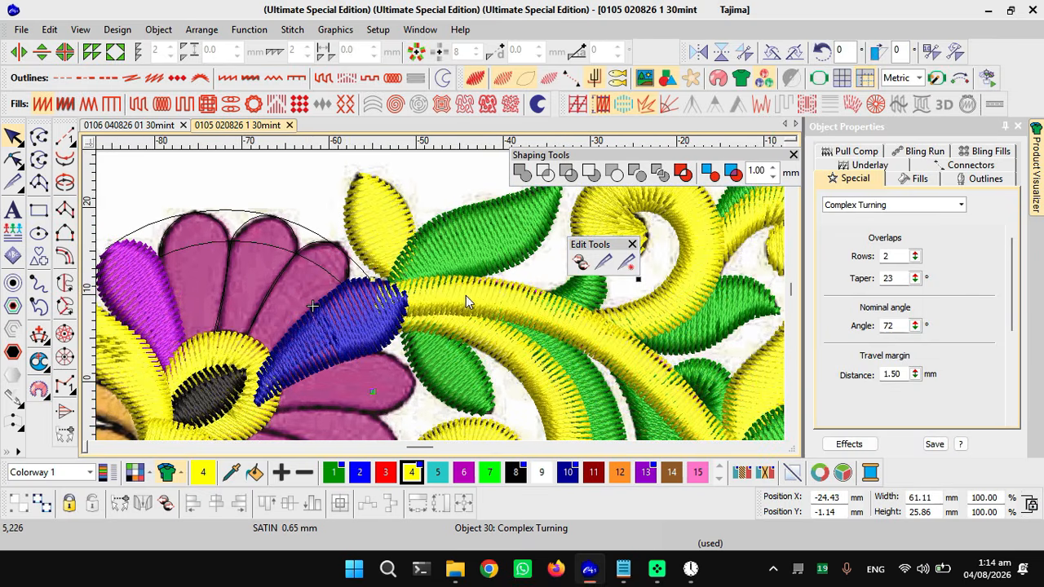
key(Escape)
click(491, 295)
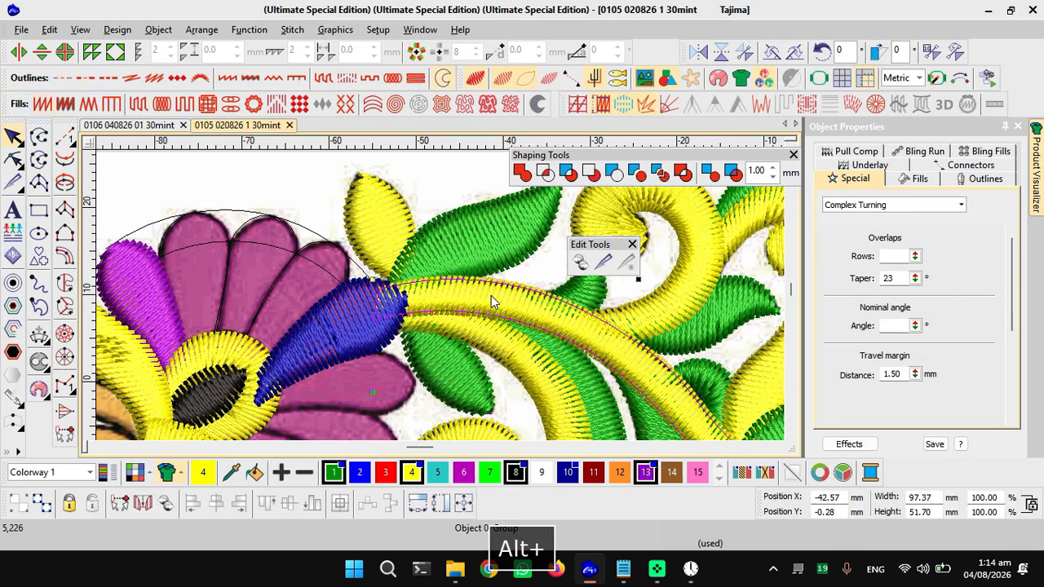
alt+click(491, 295)
click(13, 282)
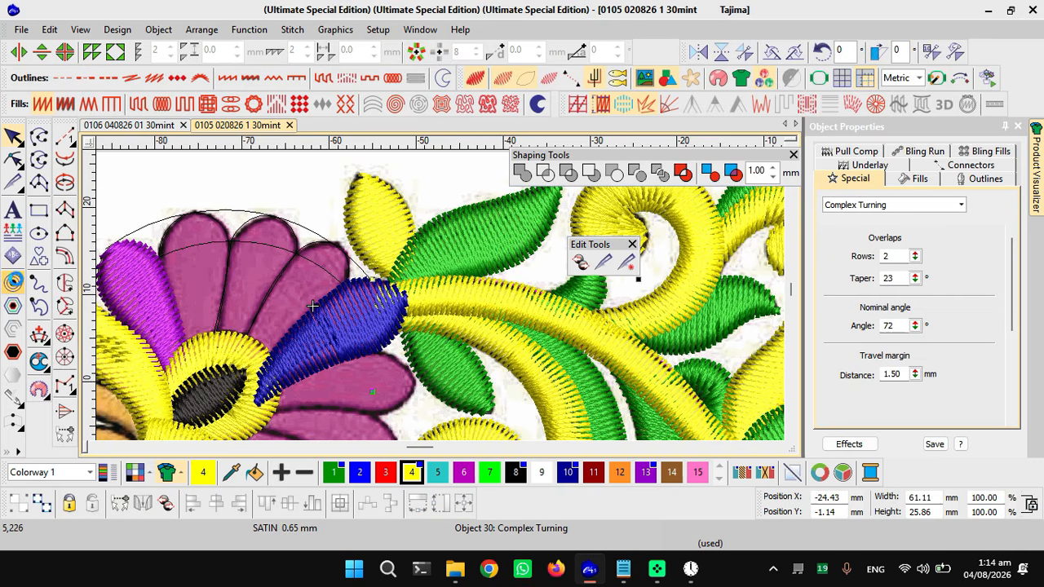
click(490, 338)
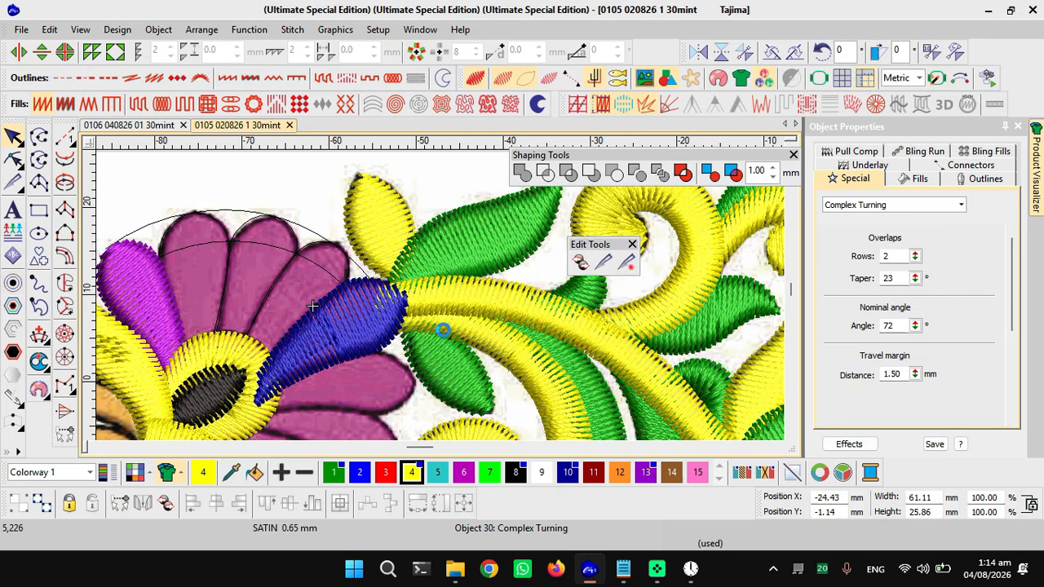
- Cut the yellow stem's Triple Run outline and paste it back in place as the last object in the sequence
scroll(414, 308, down, 4)
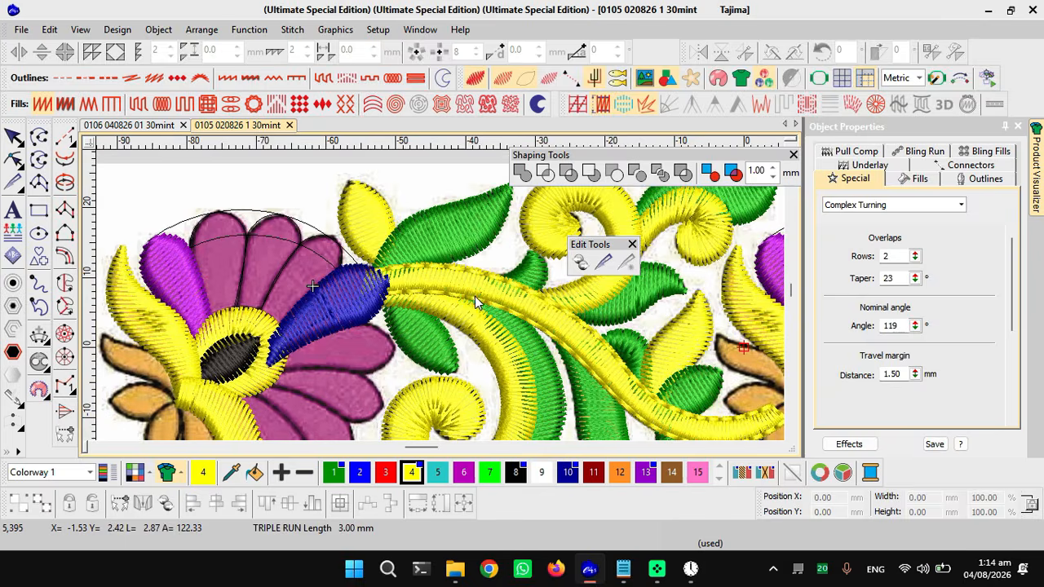
scroll(428, 300, up, 1)
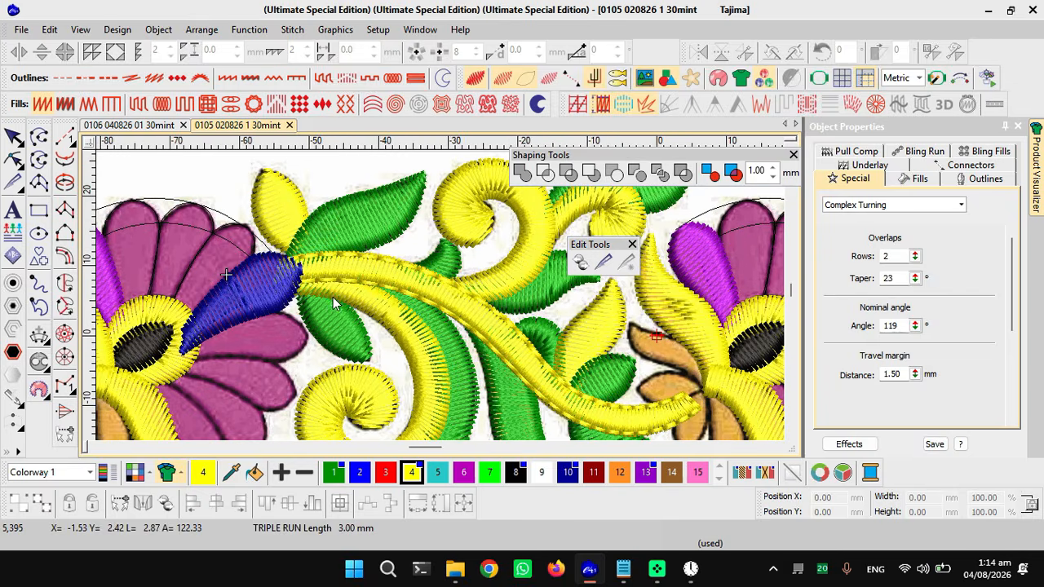
scroll(290, 299, up, 2)
key(Escape)
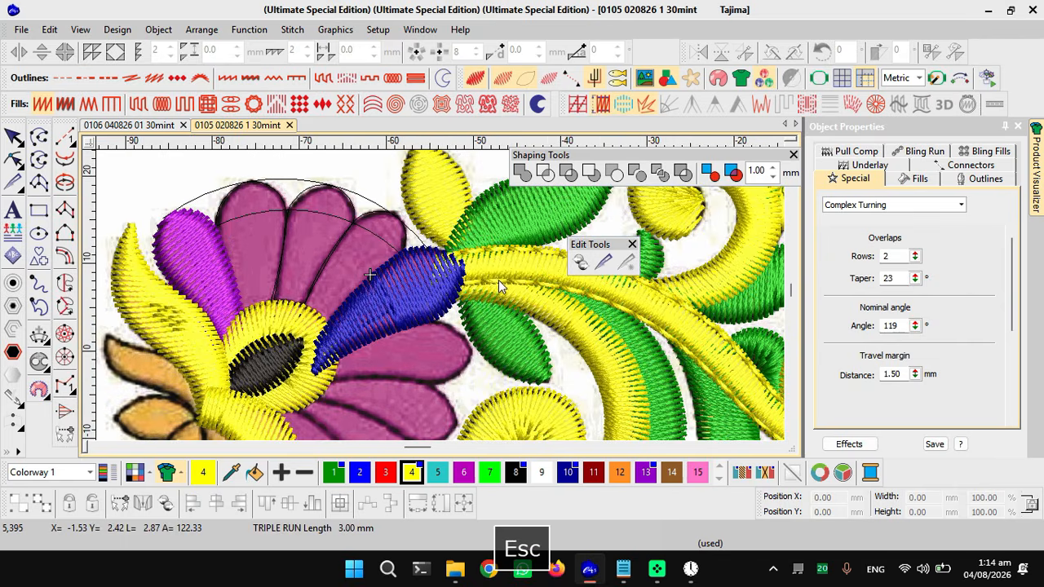
click(500, 282)
key(ctrl+x)
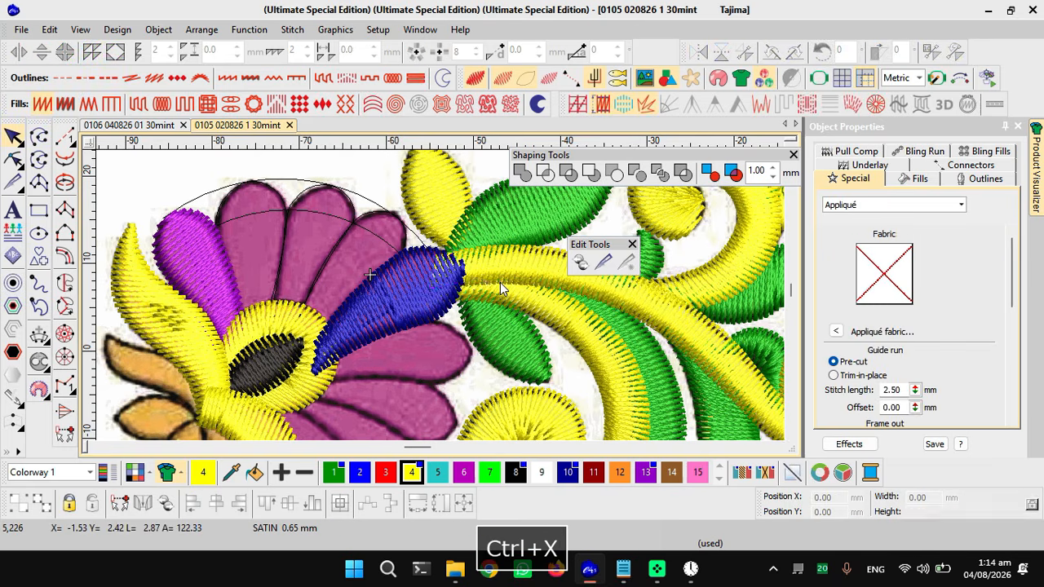
key(ctrl+v)
key(Escape)
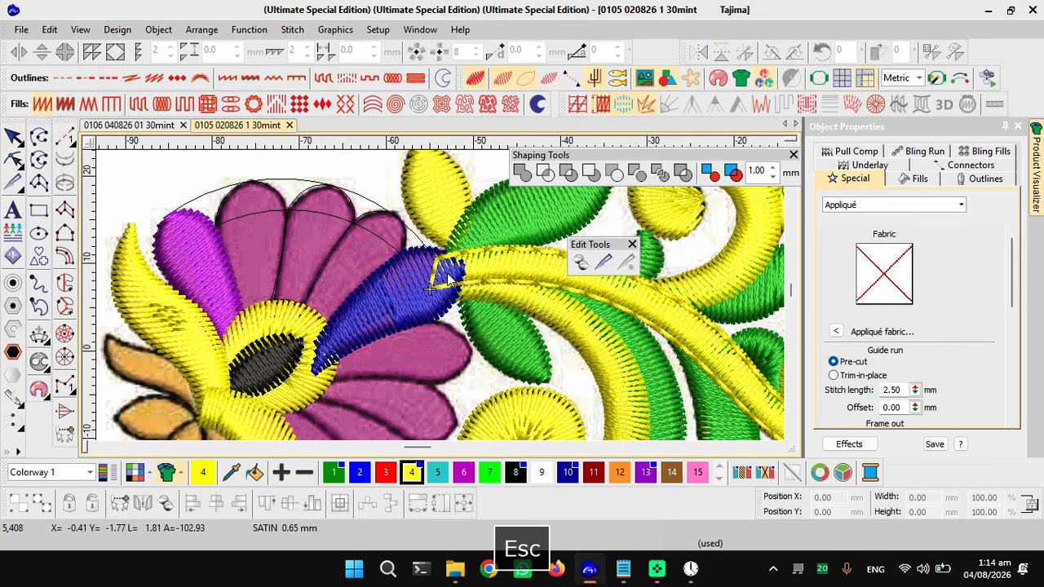
scroll(443, 300, up, 1)
scroll(443, 300, up, 1)
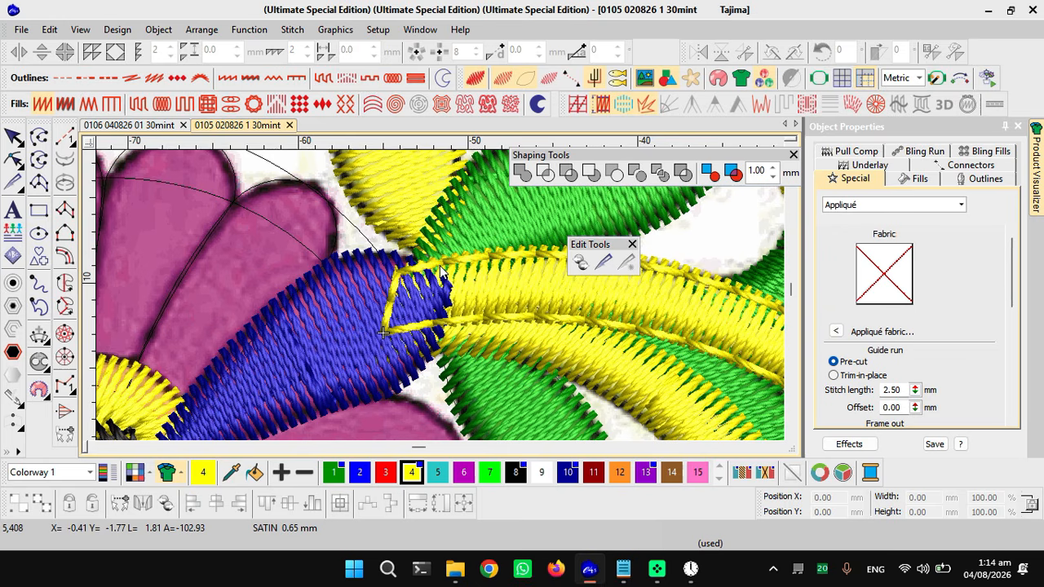
- Cut the dark blue petal and paste it back in place so it stitches over the stem's outline
scroll(416, 301, down, 2)
click(406, 304)
key(ctrl+x)
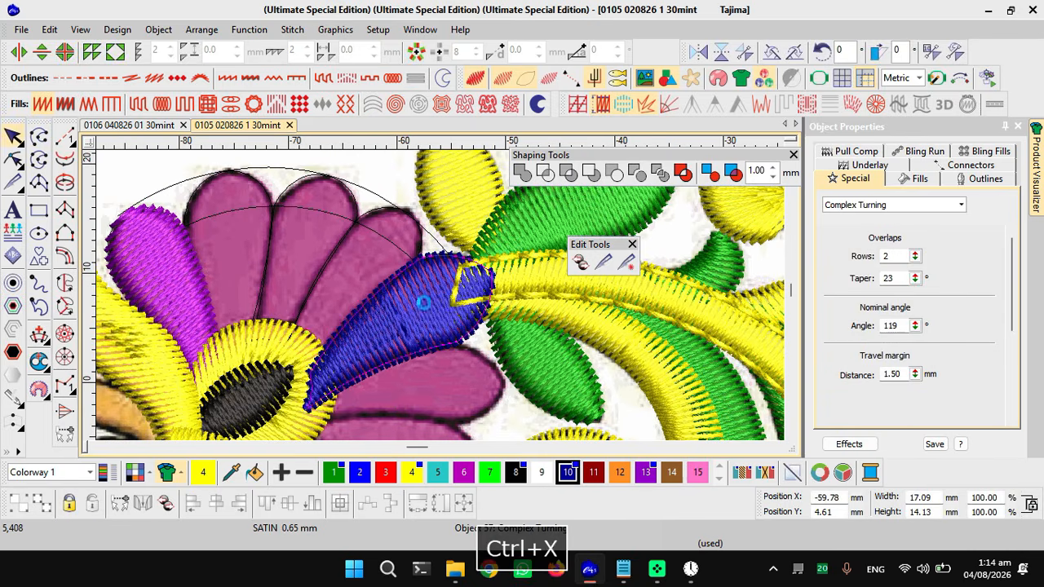
key(ctrl+v)
key(Escape)
scroll(414, 315, down, 2)
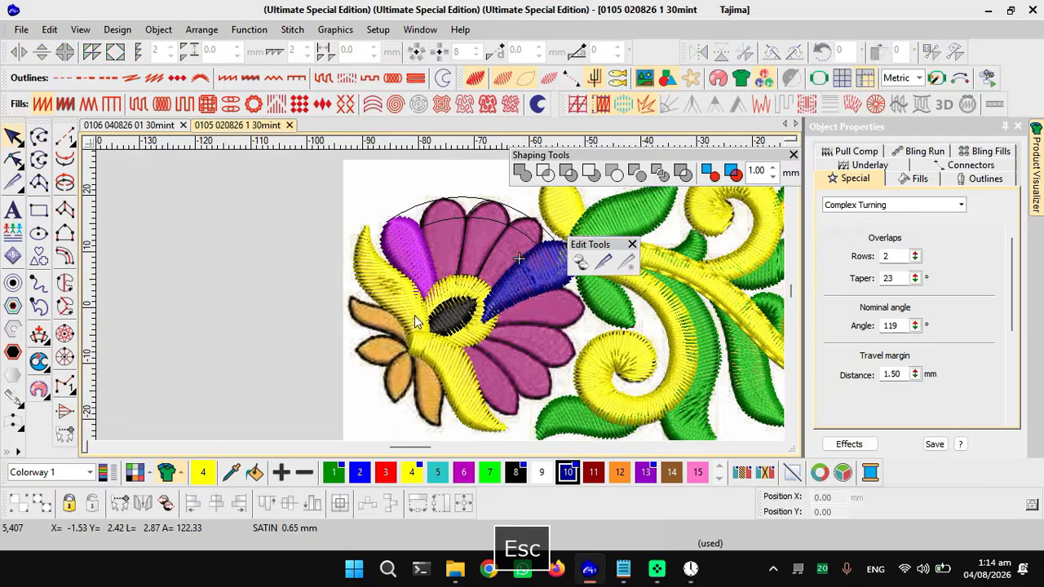
- Select every object in the 0105 design and ungroup them all
scroll(414, 315, up, 1)
scroll(440, 290, up, 1)
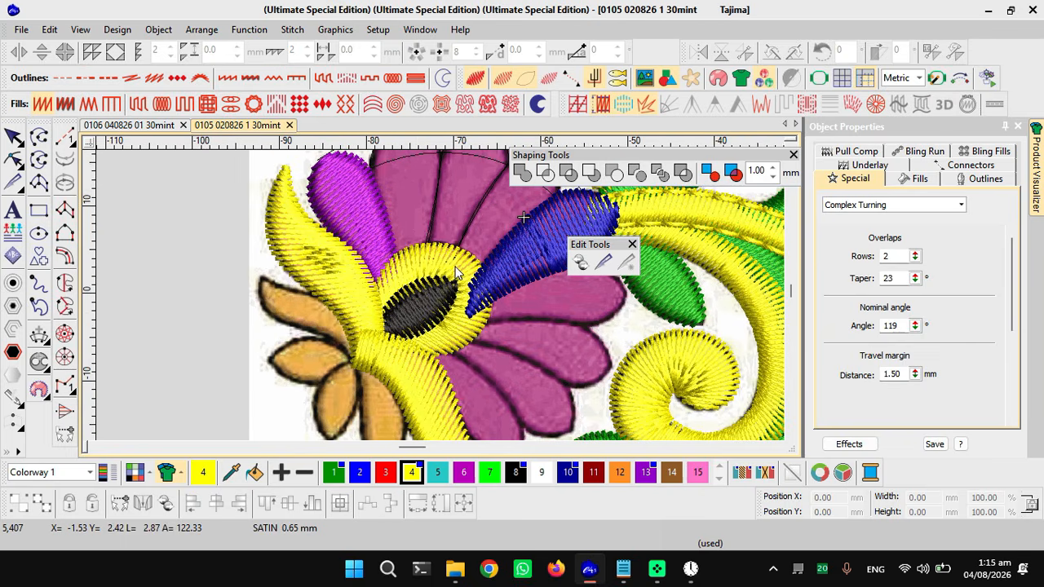
click(435, 273)
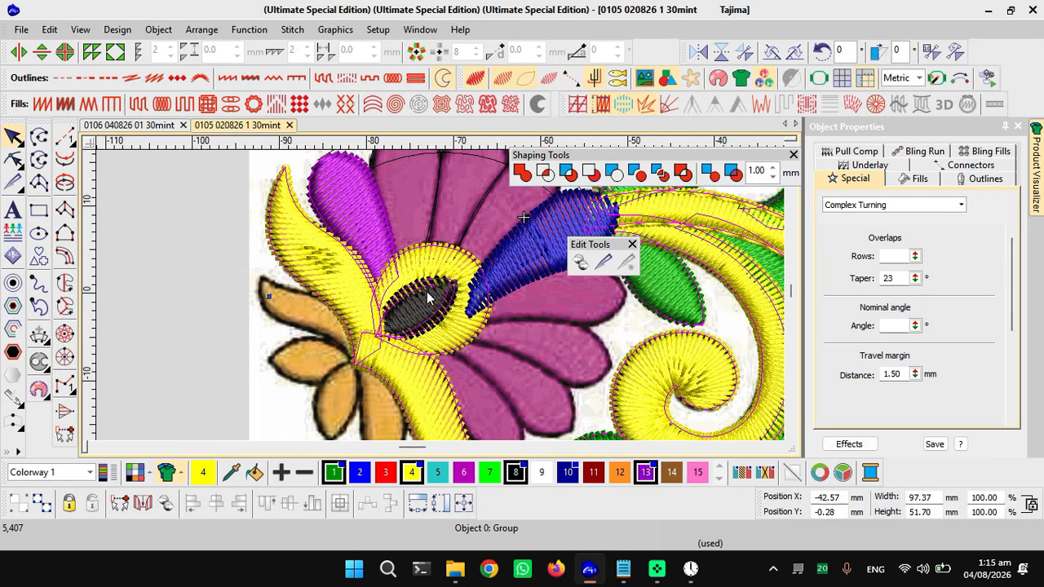
key(Escape)
click(434, 273)
key(Escape)
key(ctrl+a)
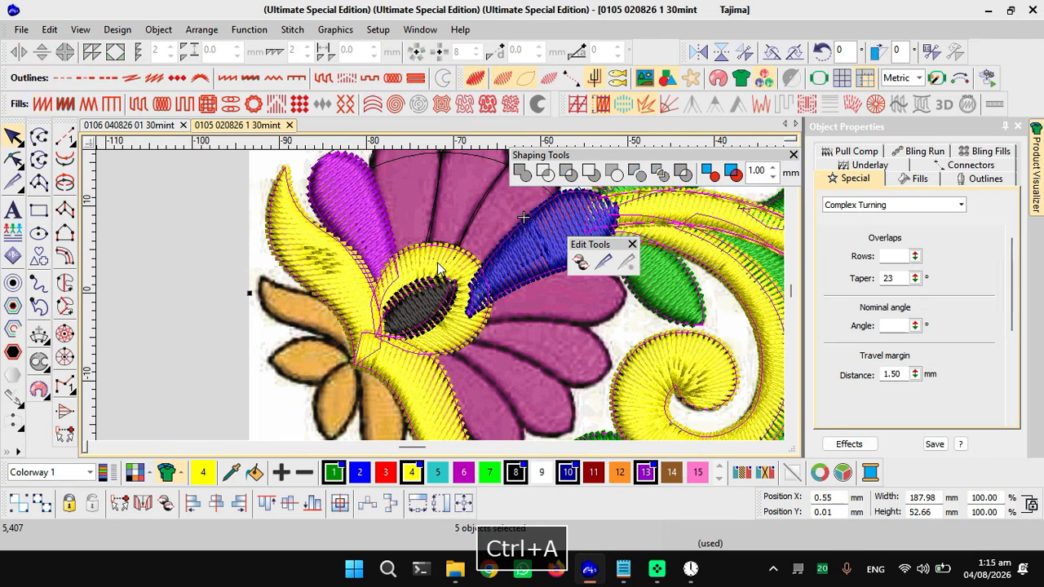
key(ctrl+u)
key(ctrl+a)
key(Escape)
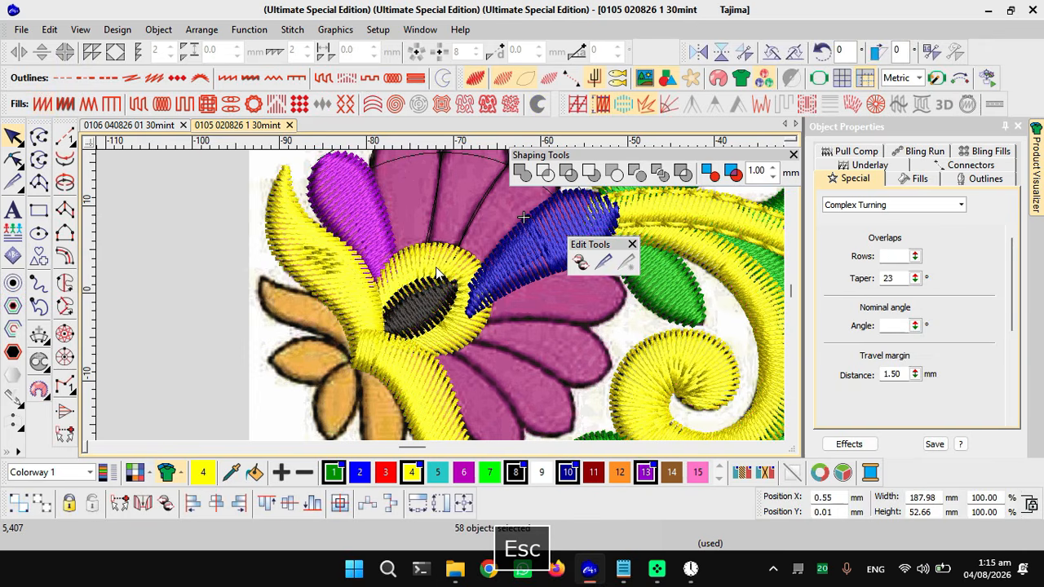
- Cut the flower's yellow ring, yellow leaves and black centre, and paste them back in place after the dark blue petal
click(436, 267)
scroll(435, 266, down, 2)
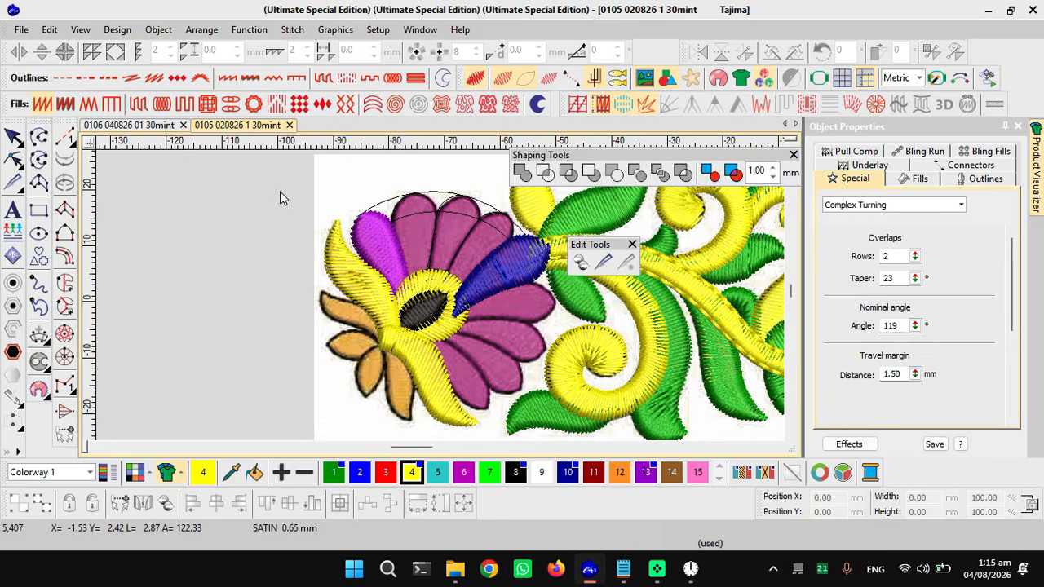
drag(280, 198, 472, 377)
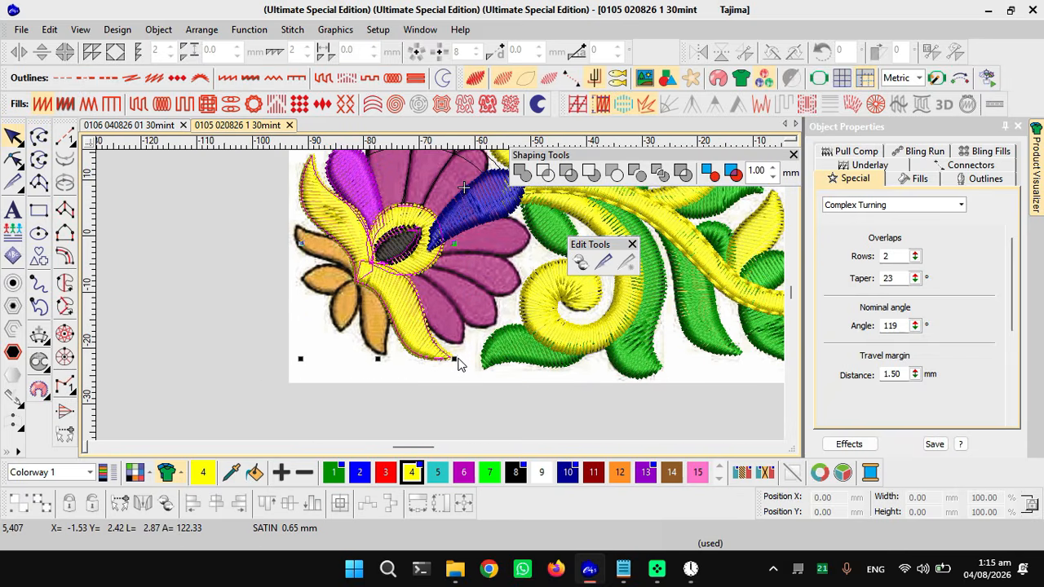
key(ctrl+x)
key(ctrl+v)
key(Escape)
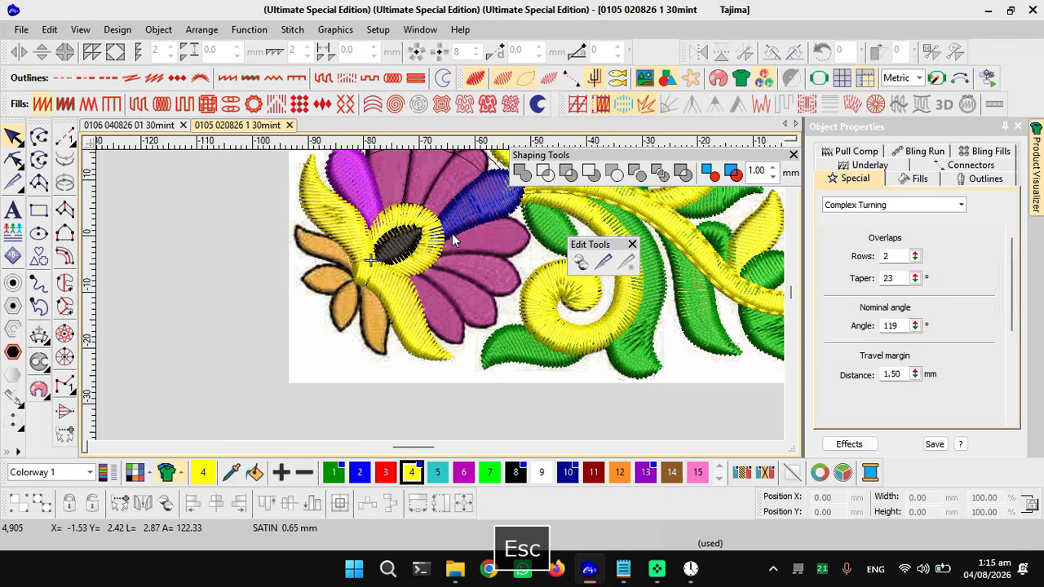
scroll(443, 293, down, 1)
scroll(441, 295, up, 1)
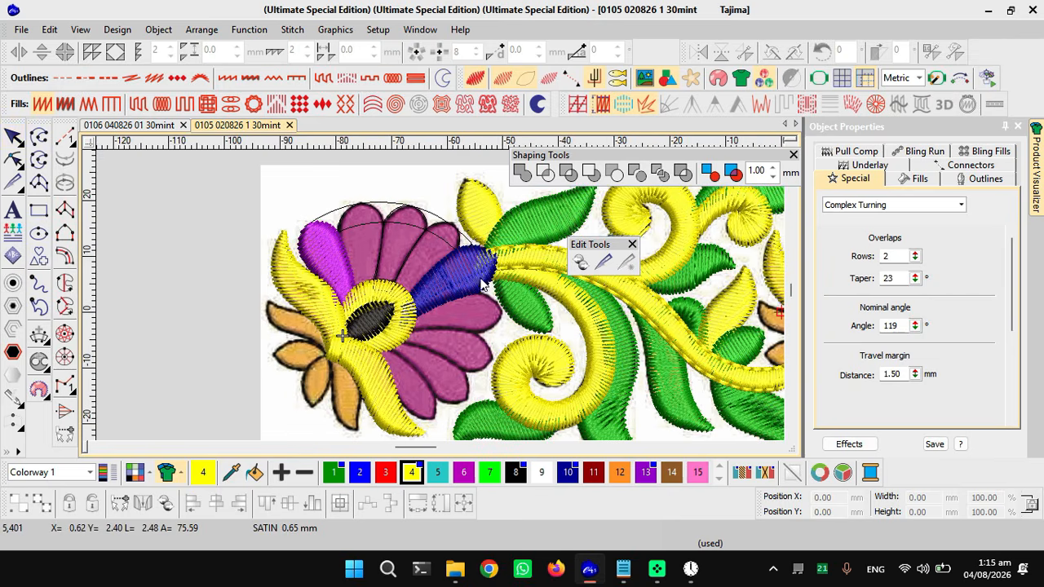
- Turn off the TrueView display and show the Travel toolbar
scroll(490, 290, down, 1)
scroll(366, 275, up, 1)
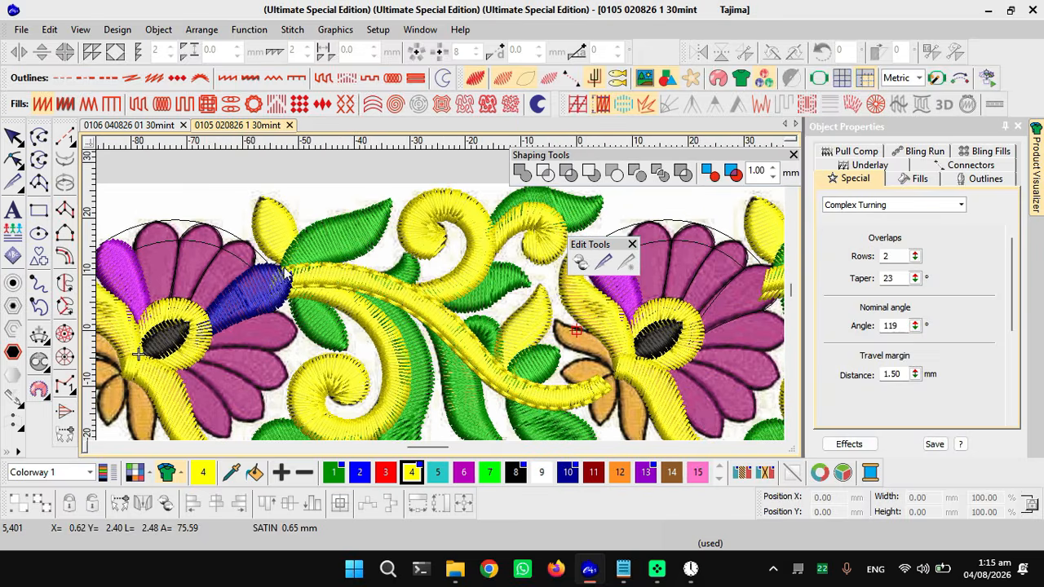
scroll(440, 302, up, 1)
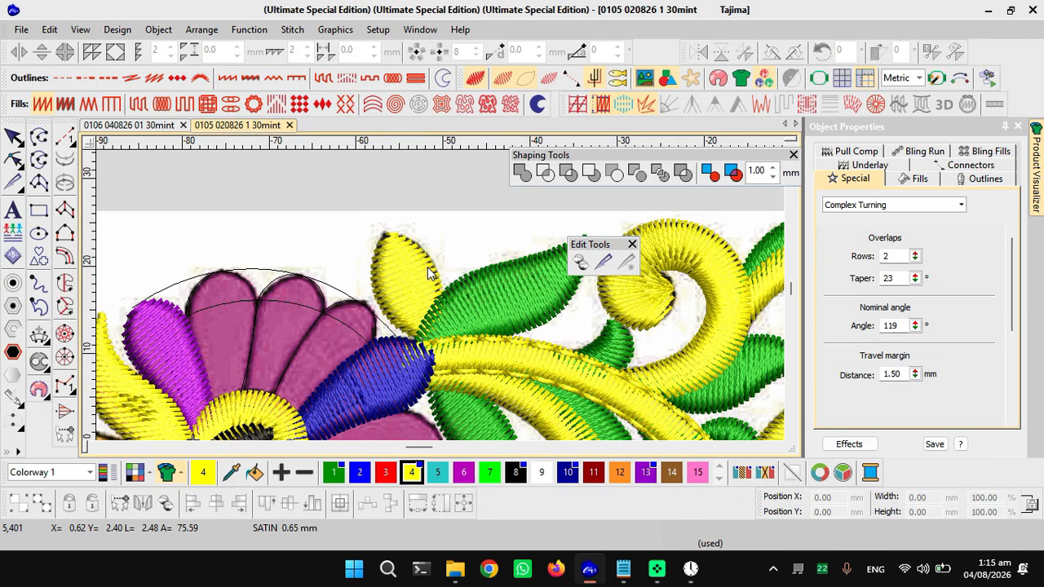
key(t)
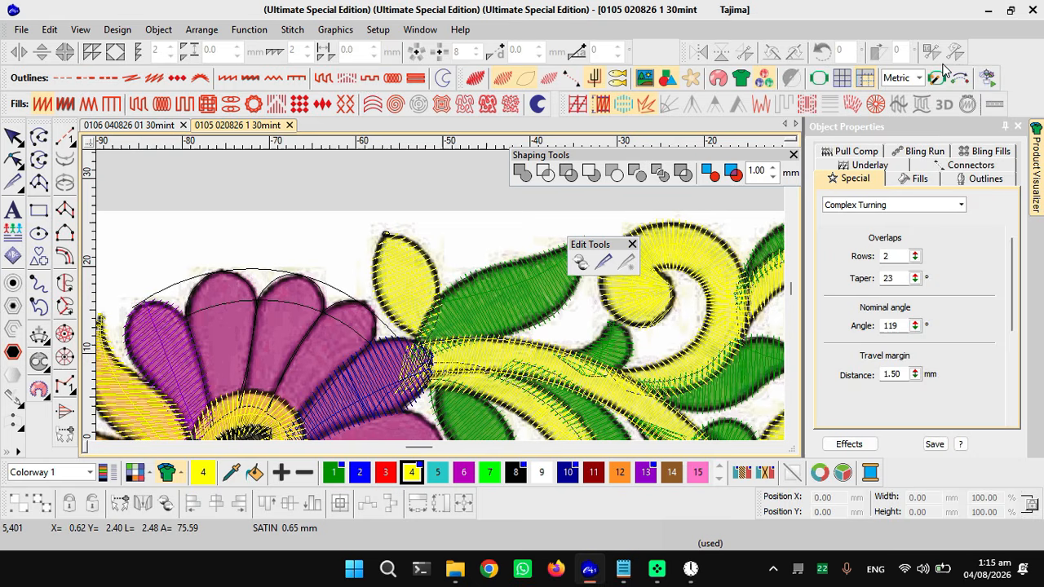
right_click(1021, 62)
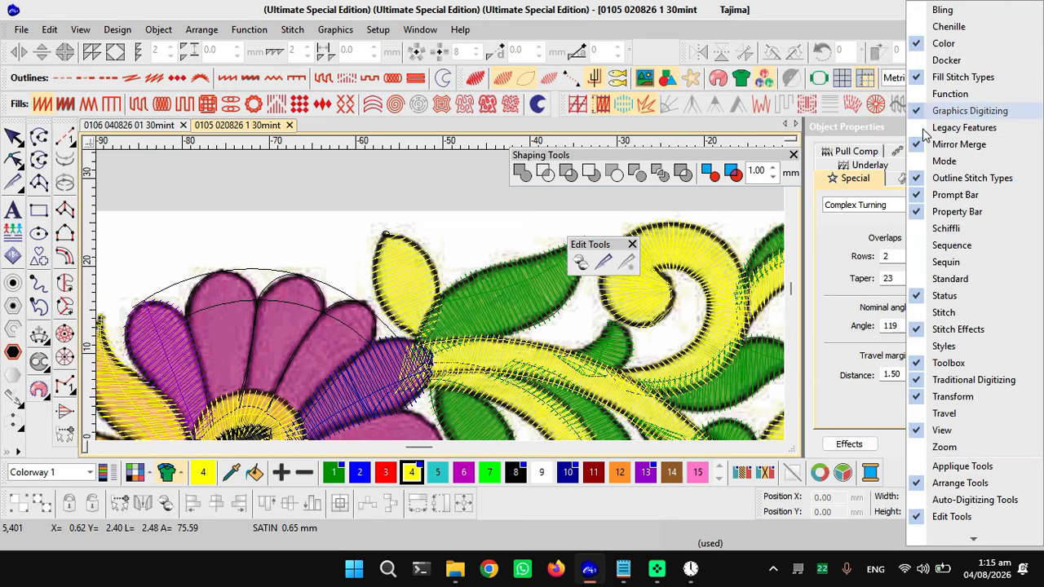
click(950, 414)
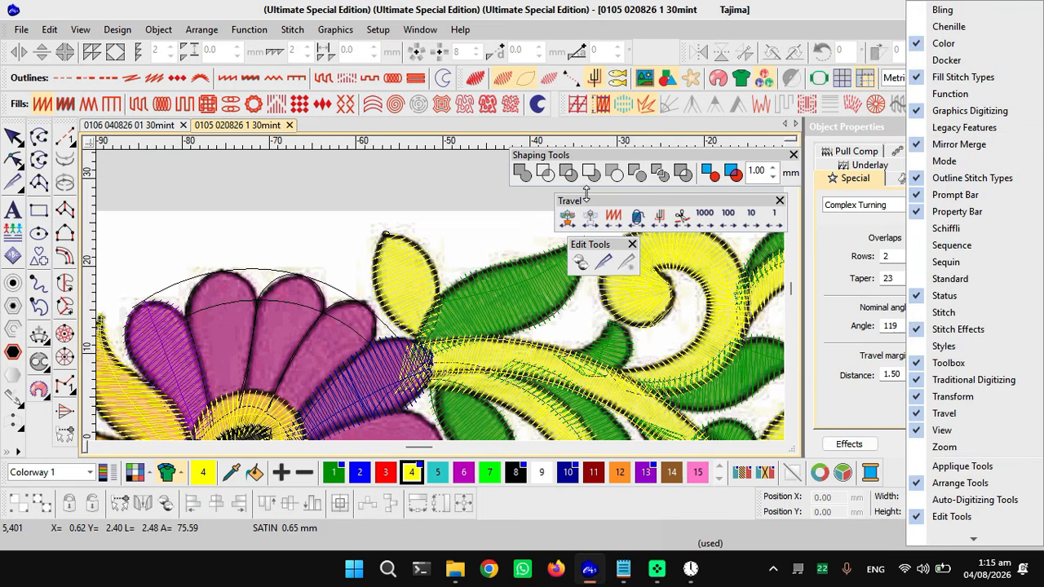
- Move the Travel toolbar aside and travel from the start of the design to the end of the first yellow leaf's fill
drag(587, 204, 565, 201)
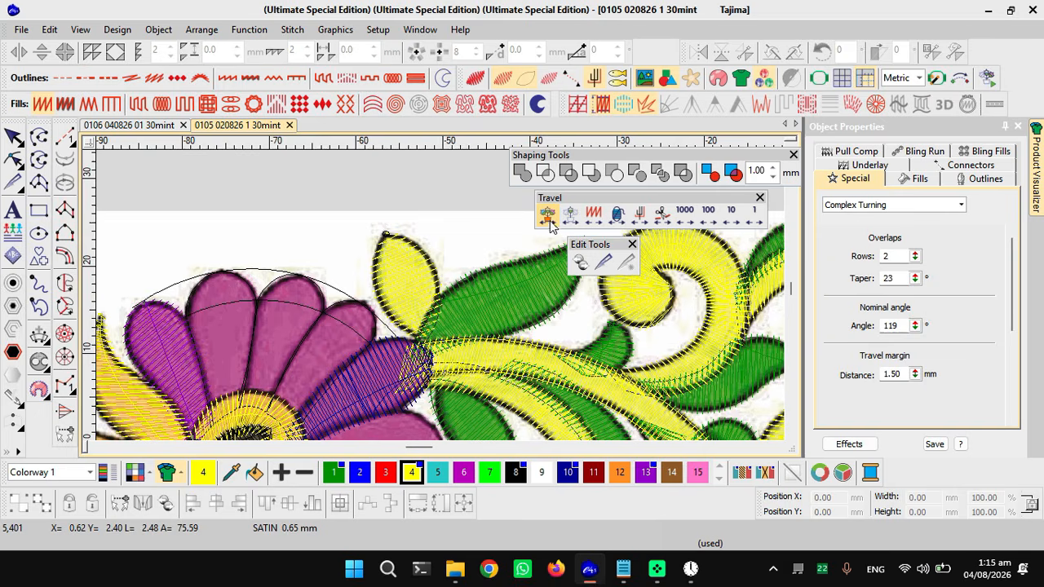
click(547, 220)
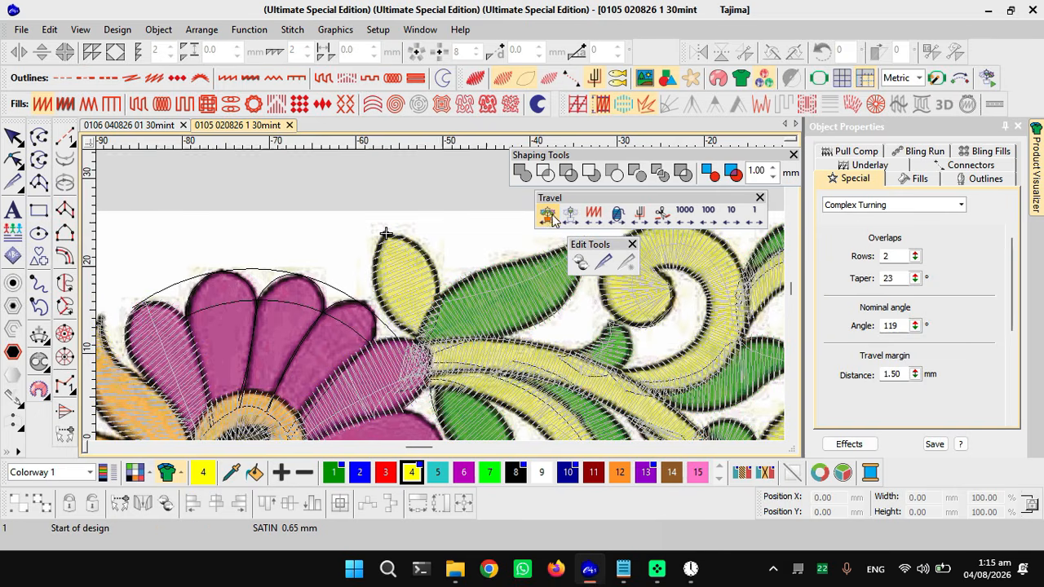
key(Escape)
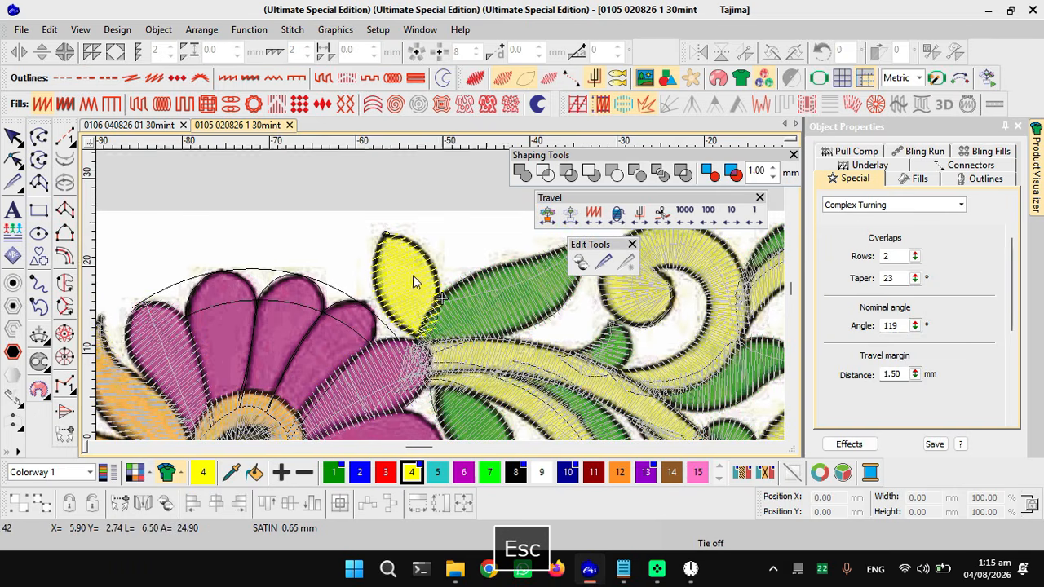
- Duplicate the yellow leaf beside the flower, add a Triple Run outline around it, and check it in TrueView
click(415, 273)
key(ctrl+d)
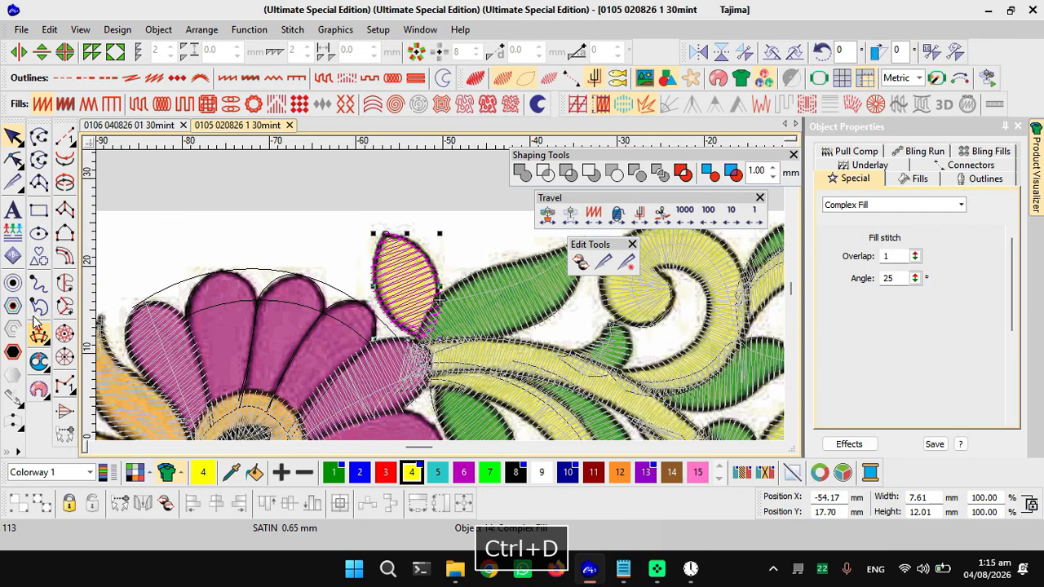
click(13, 282)
click(490, 337)
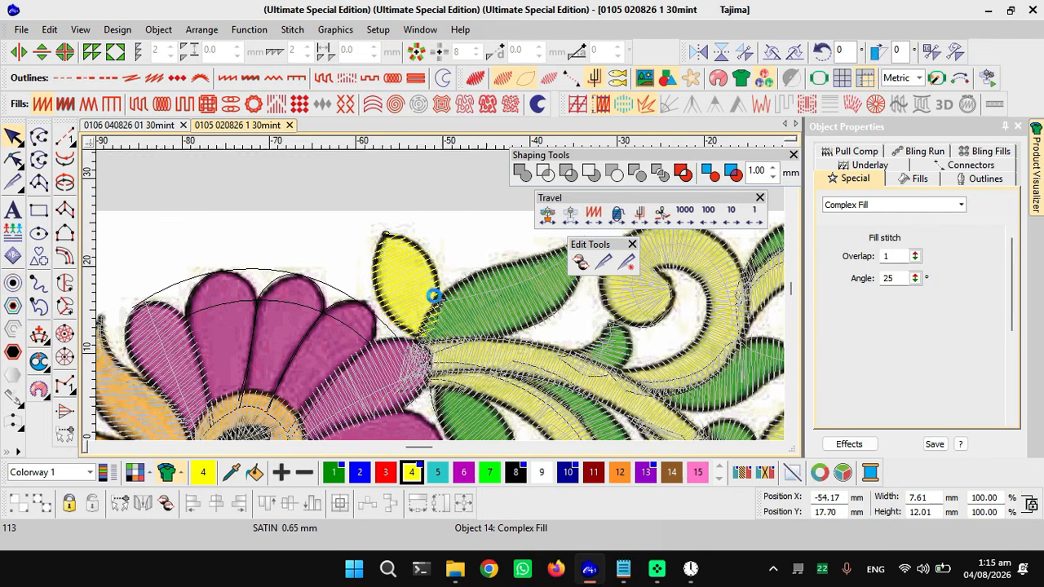
key(t)
scroll(412, 282, up, 2)
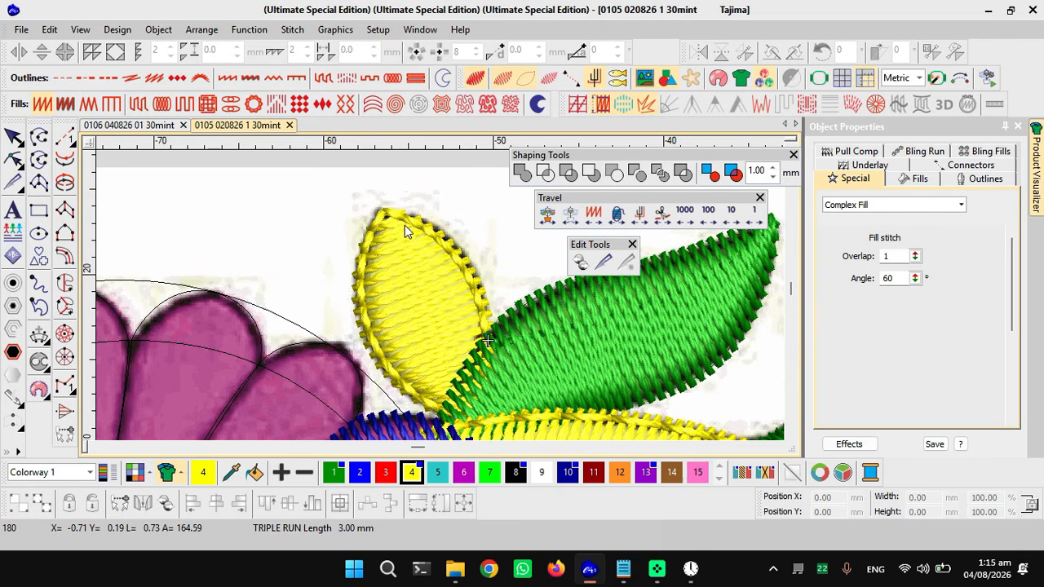
key(t)
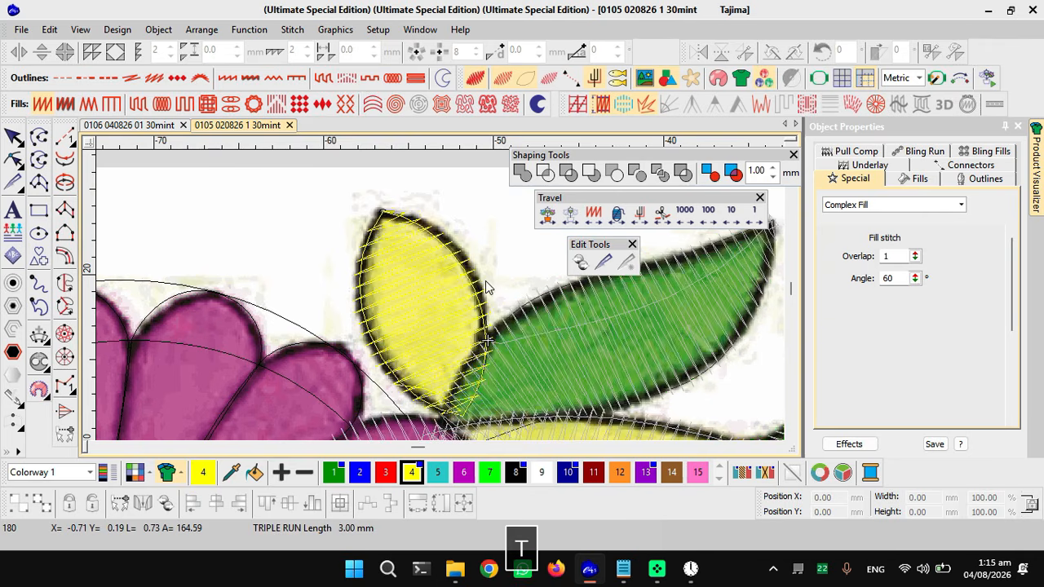
- Hide the background artwork and set the display color for unsewn stitches to black
scroll(444, 302, down, 1)
scroll(445, 301, down, 1)
key(d)
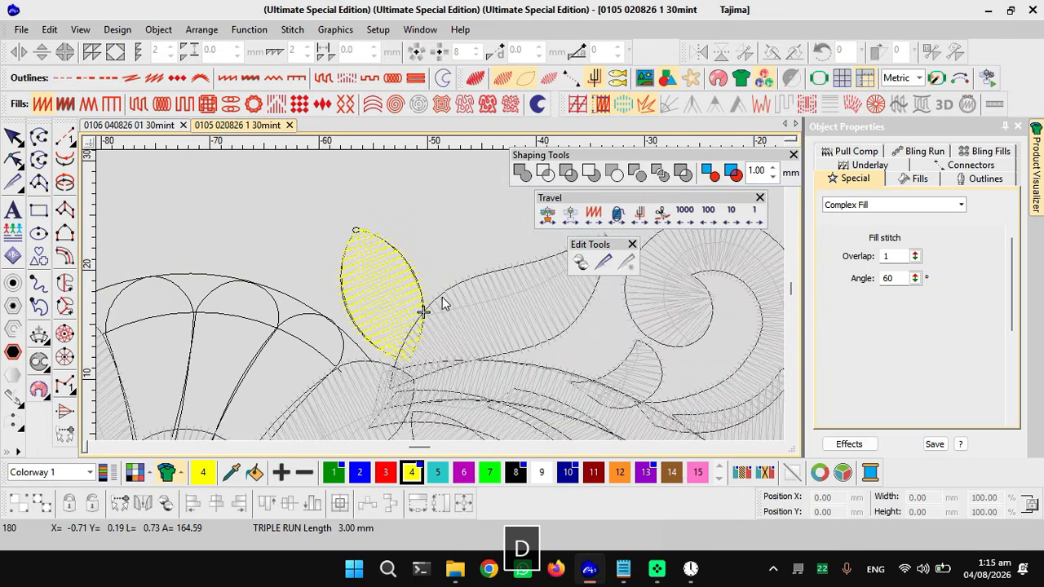
click(136, 473)
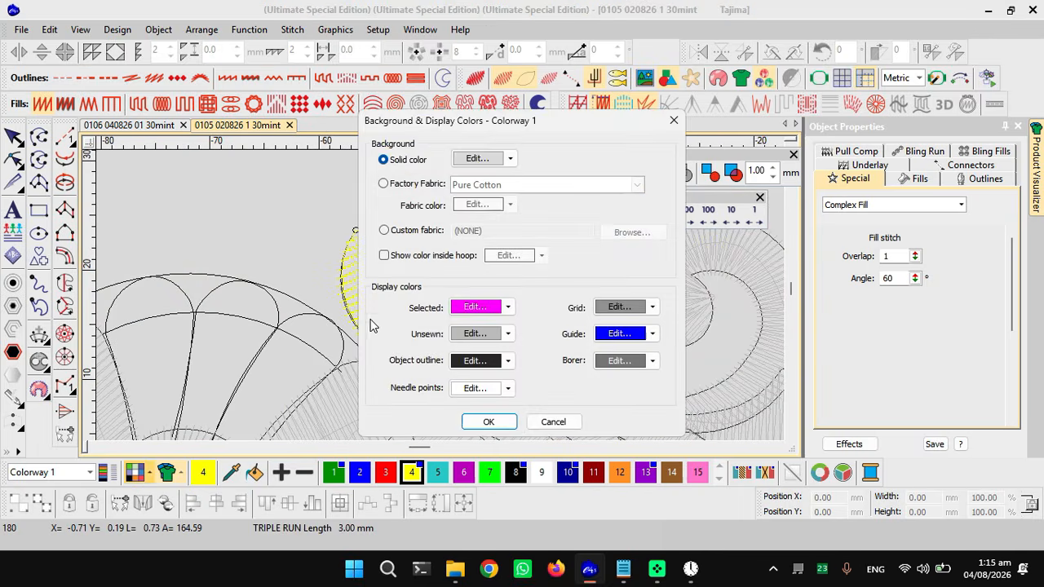
click(477, 333)
click(463, 351)
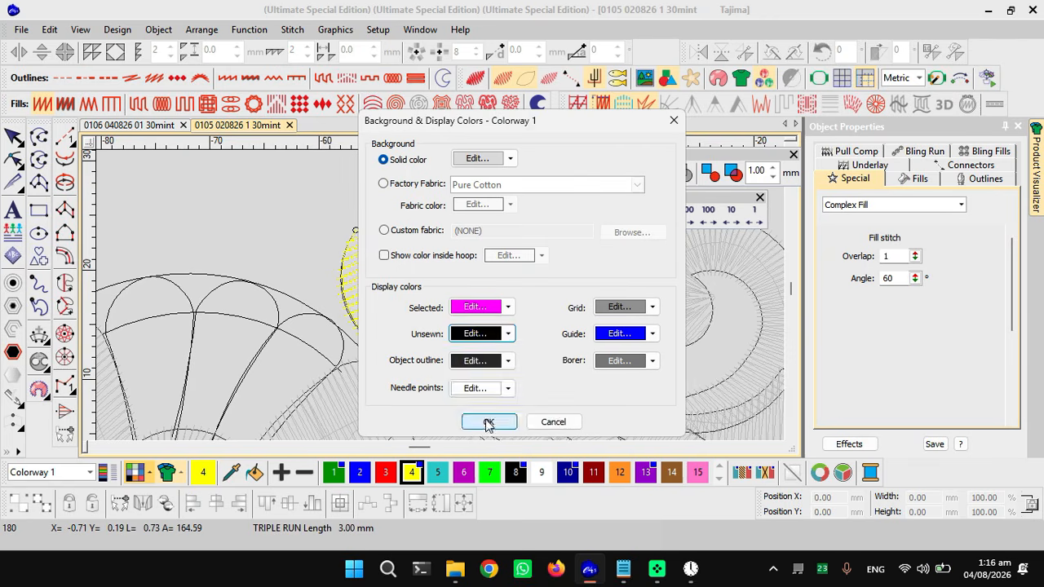
click(489, 422)
scroll(446, 299, down, 2)
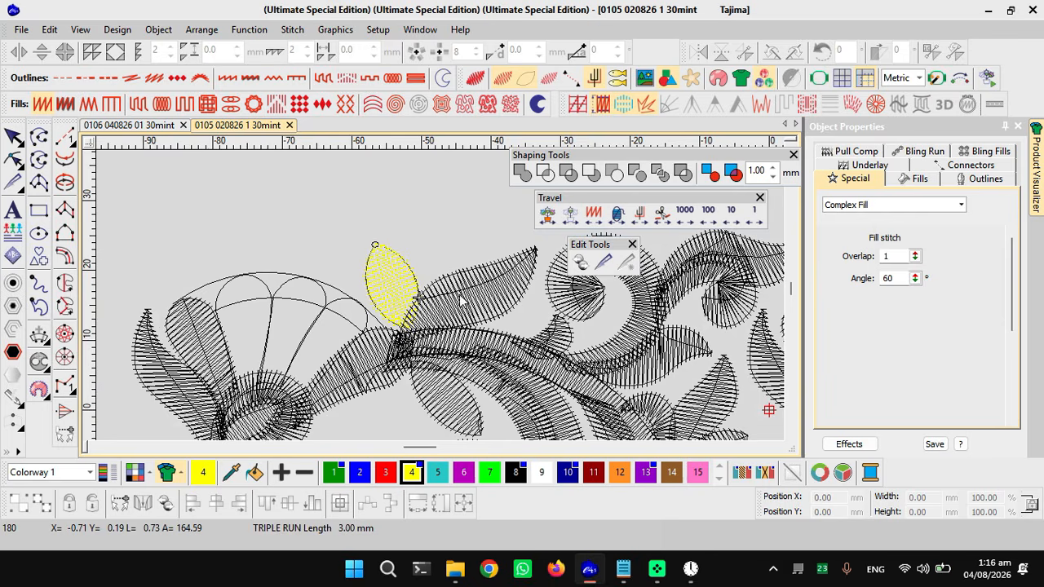
- Travel from the design's start through the yellow leaf to the adjoining green leaf, and outline the green leaf with Triple Run
click(547, 214)
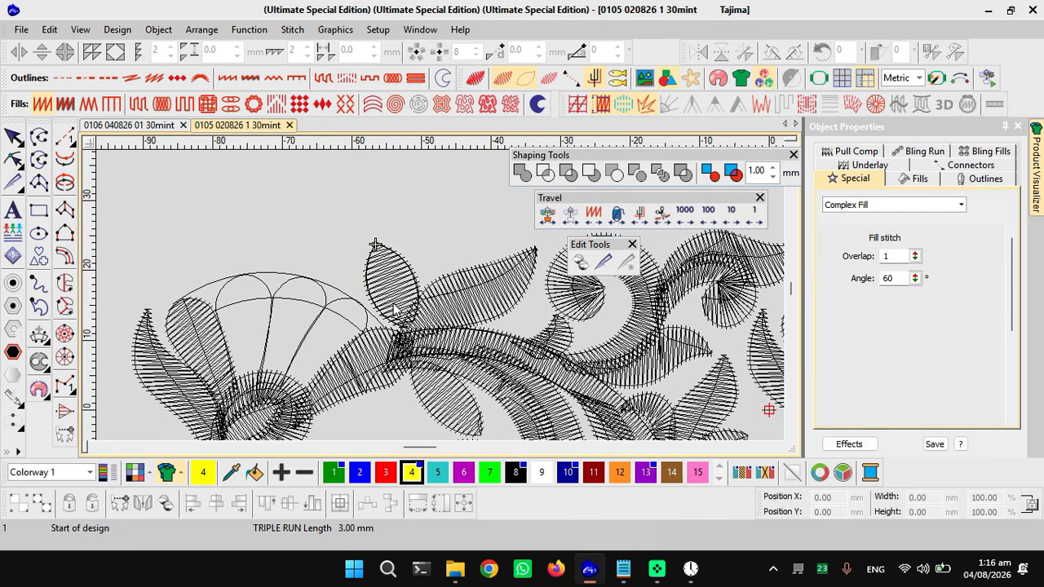
click(569, 216)
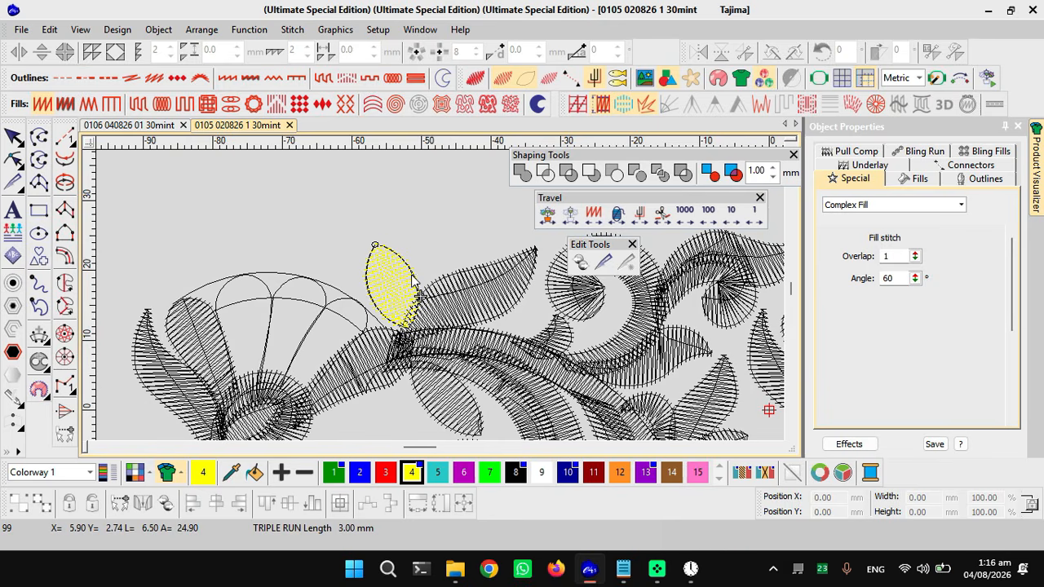
click(570, 217)
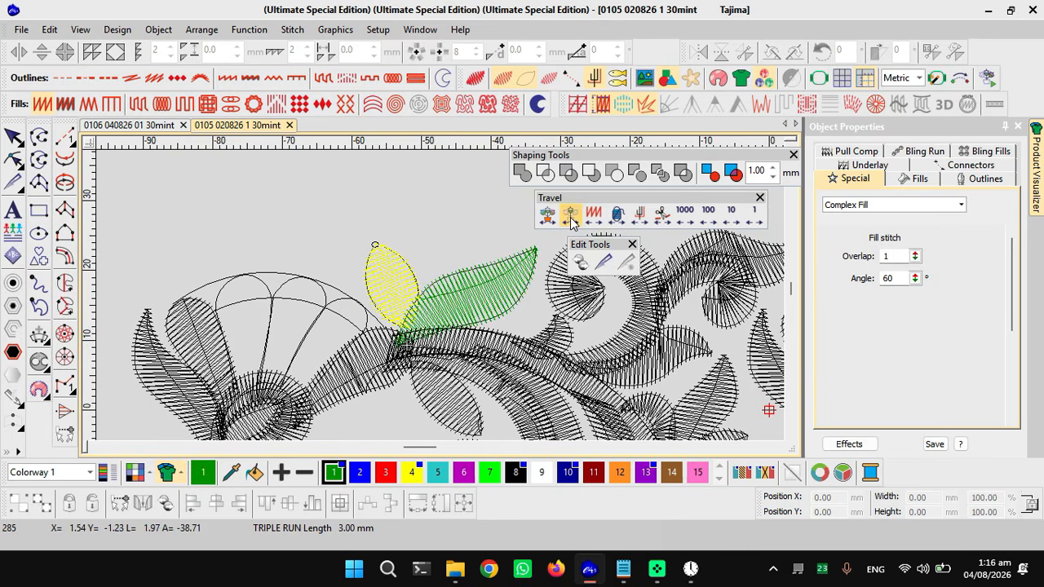
scroll(472, 307, up, 2)
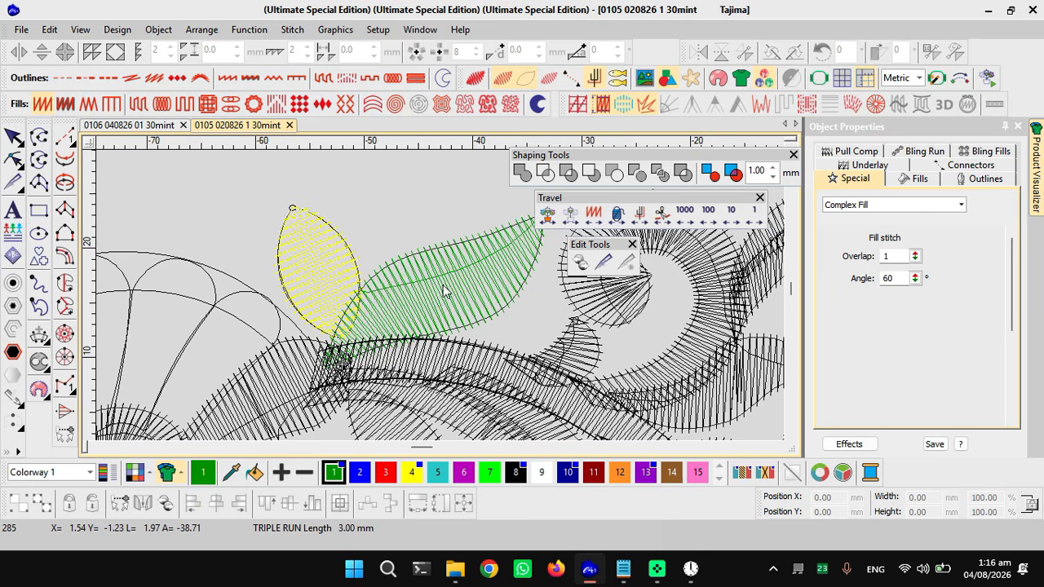
click(444, 294)
click(13, 282)
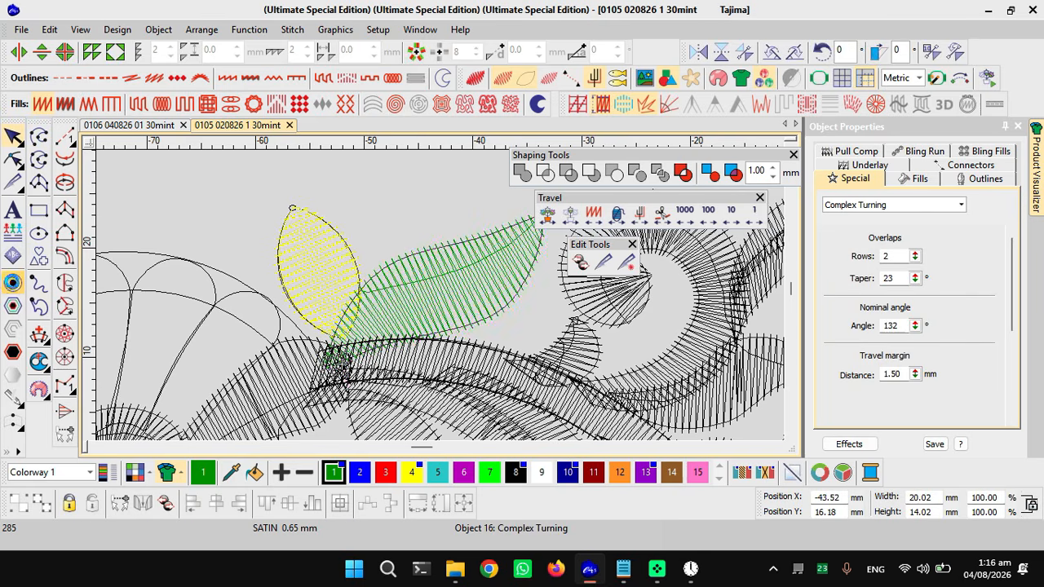
click(490, 339)
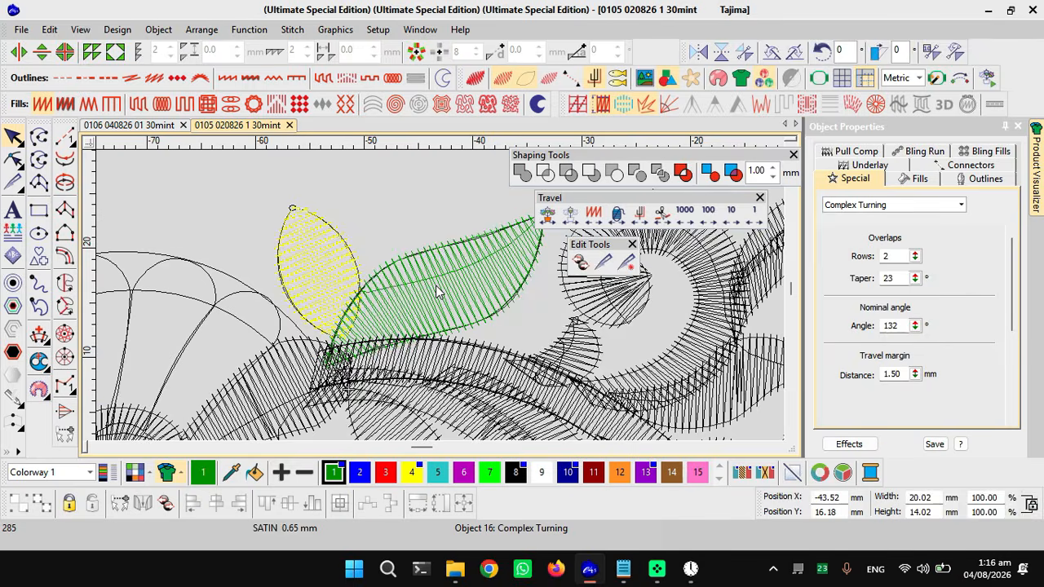
- Show the 0105 design in TrueView and examine the stitching of the leaves, stems and flowers
key(t)
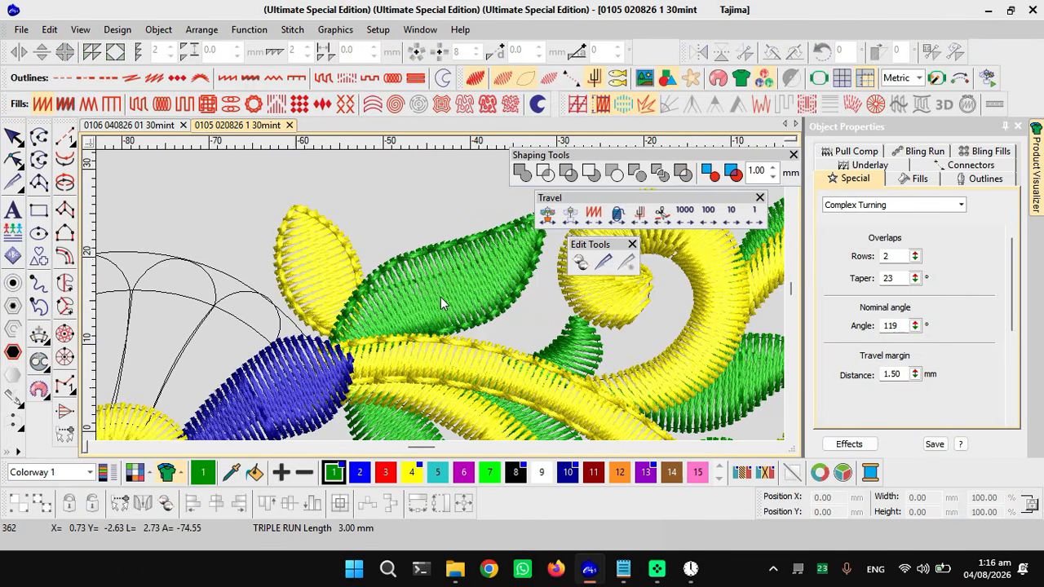
scroll(440, 297, down, 1)
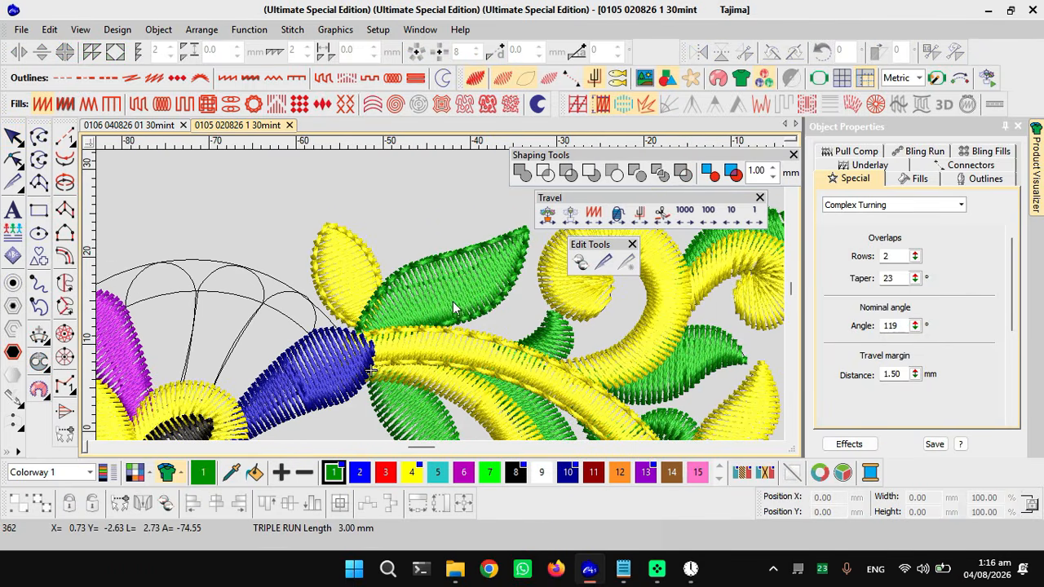
scroll(448, 300, down, 2)
scroll(440, 300, down, 1)
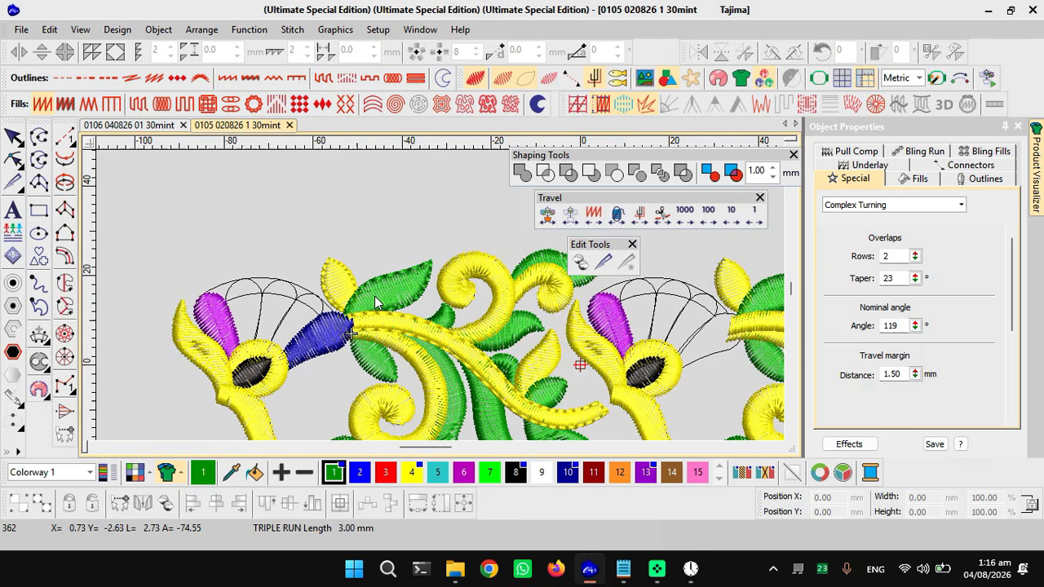
scroll(374, 296, up, 1)
scroll(454, 320, down, 3)
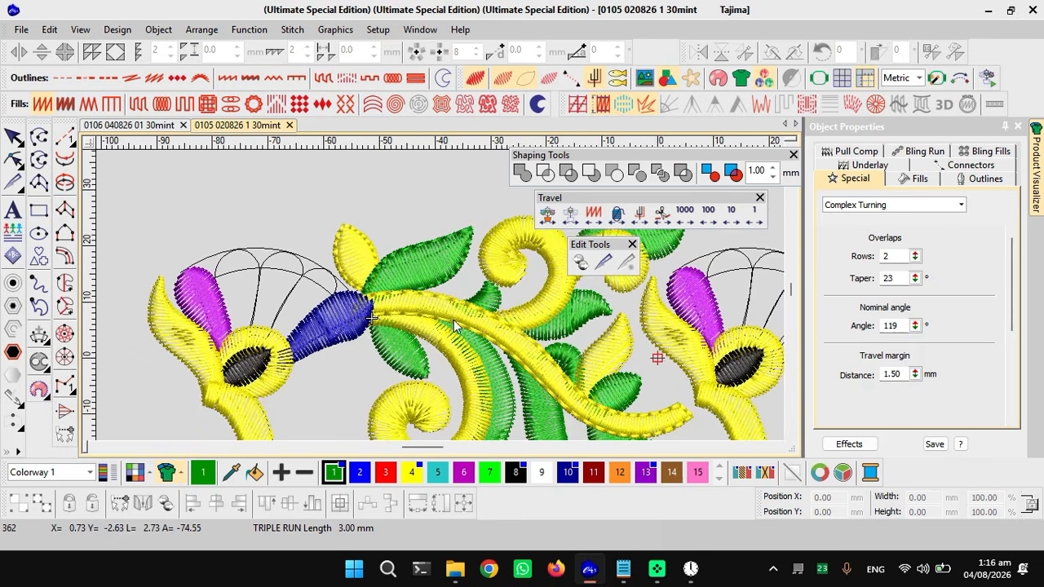
scroll(440, 295, up, 1)
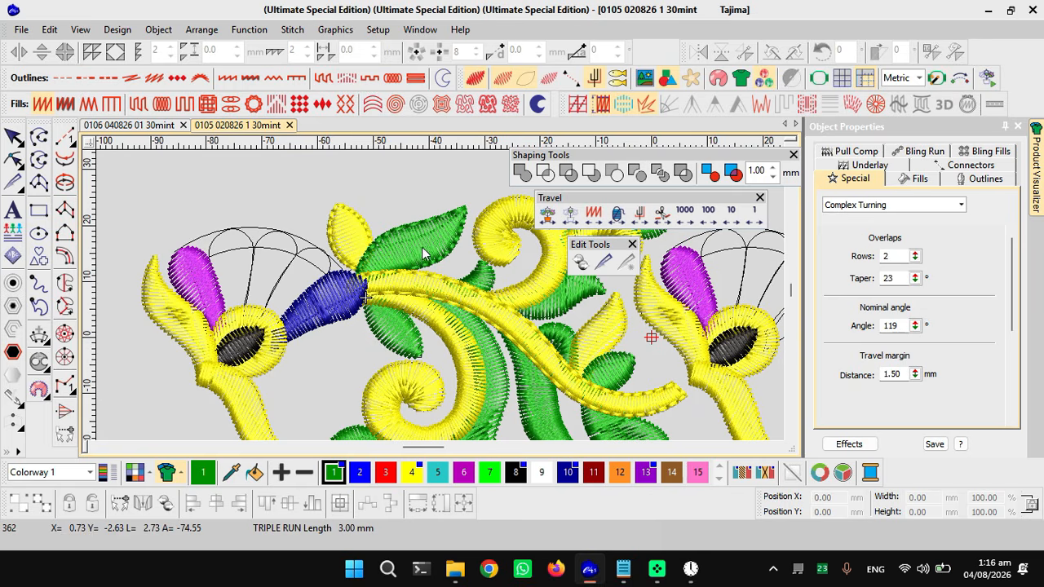
scroll(443, 303, down, 1)
- Switch to the 0106 design, view its print preview and close it
click(153, 125)
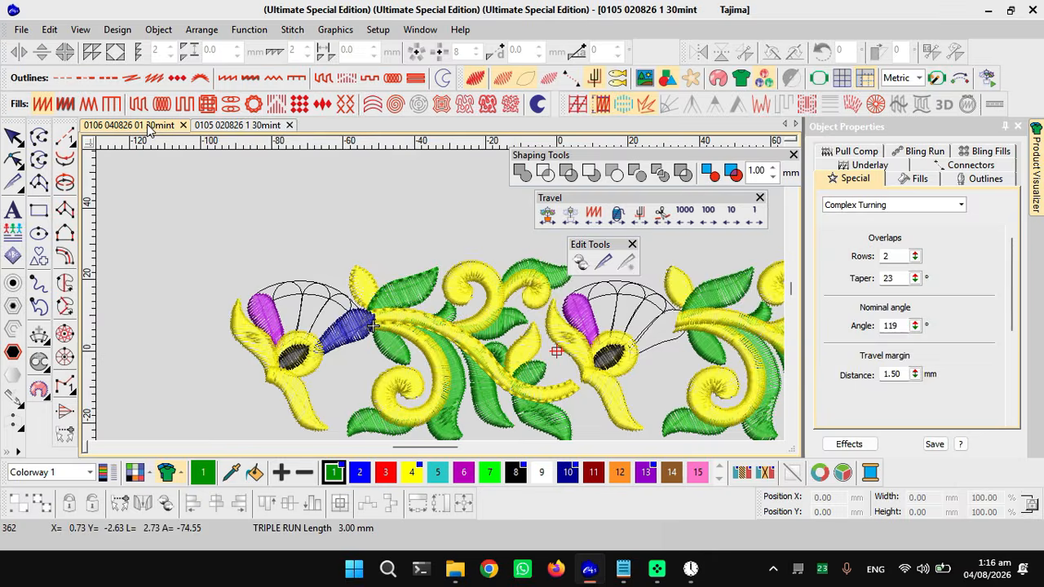
click(21, 30)
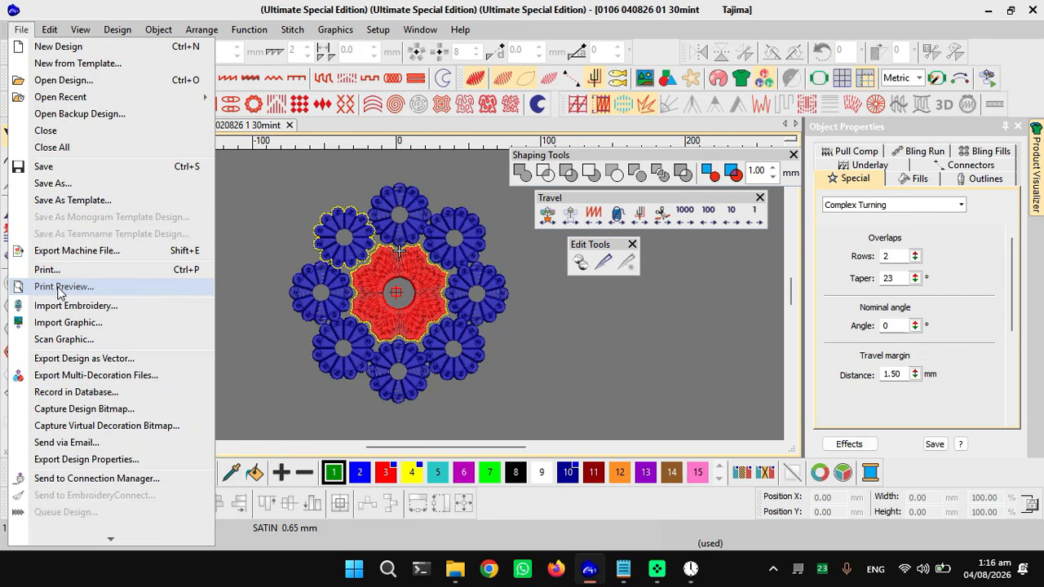
click(262, 280)
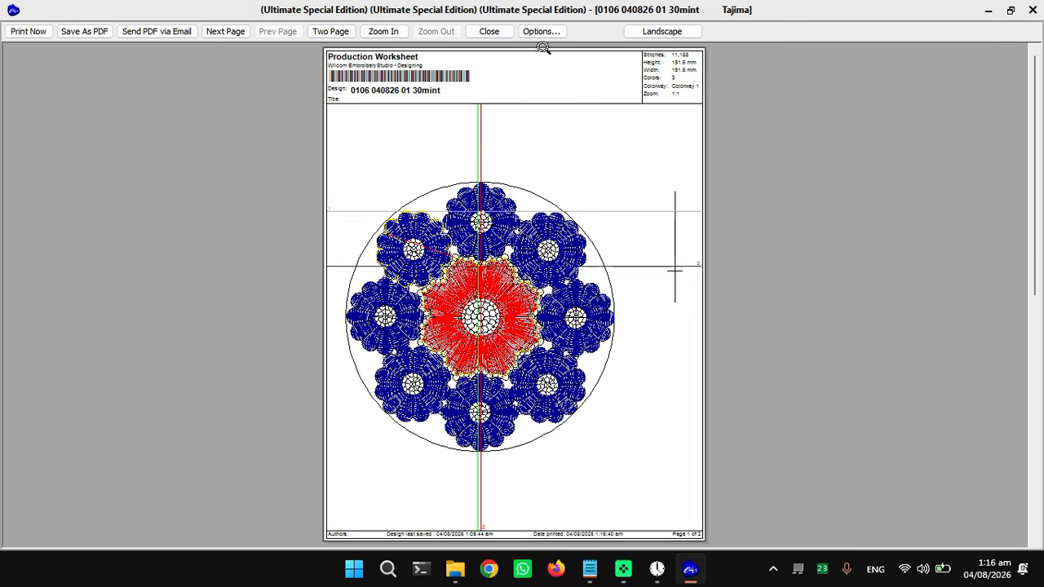
click(488, 33)
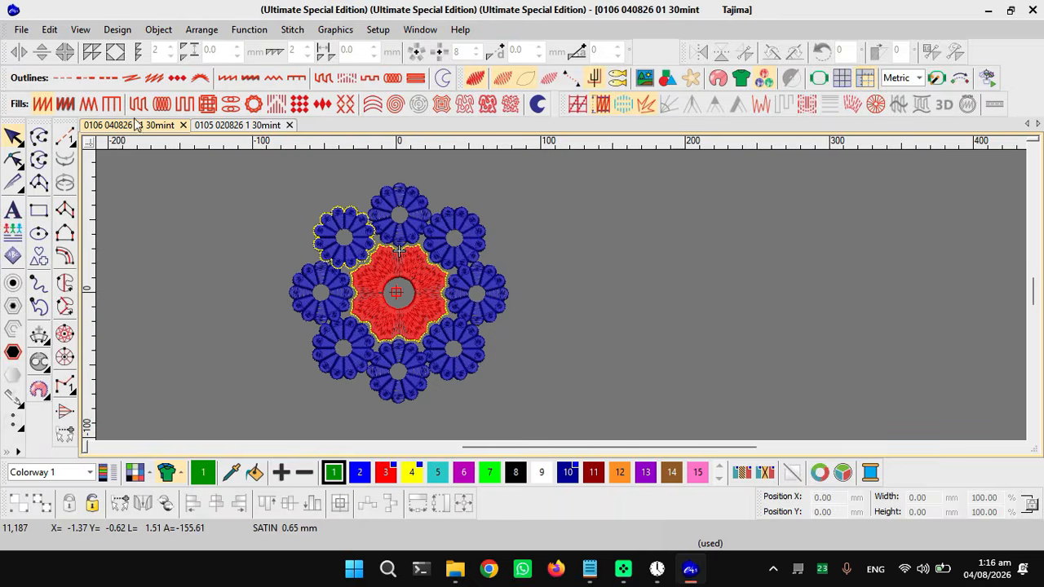
- Reopen the 0106 print preview, open its print options and set the production worksheet's barcode to None
click(49, 30)
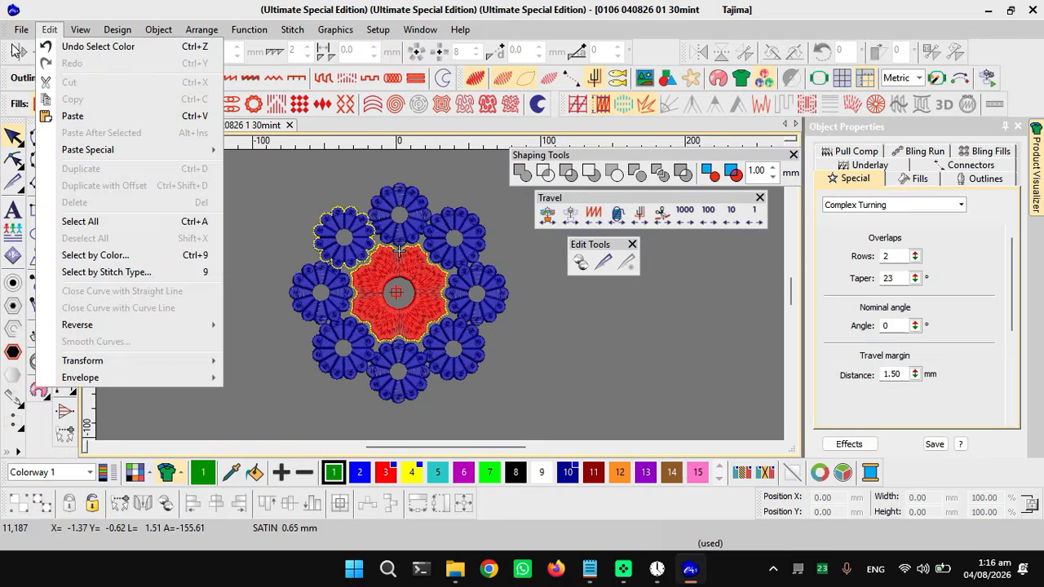
click(65, 293)
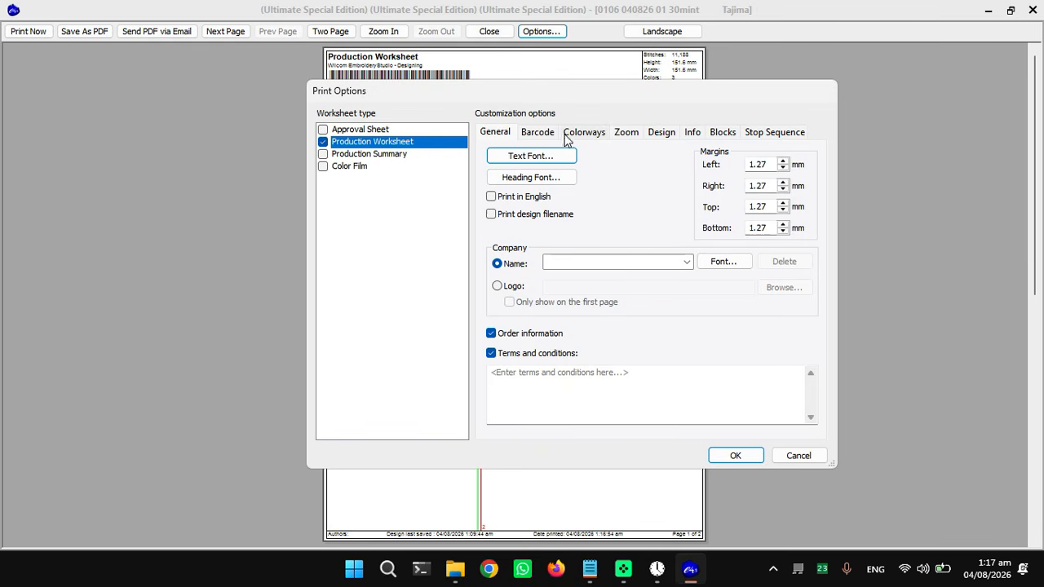
click(537, 134)
click(493, 156)
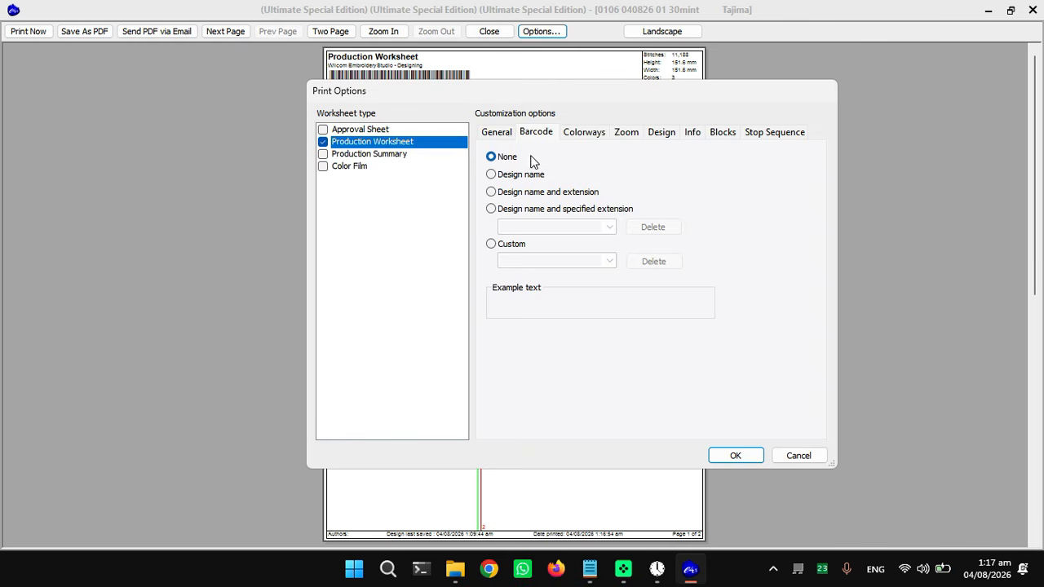
- Set the production worksheet to print all colorways and to zoom to fit
click(569, 137)
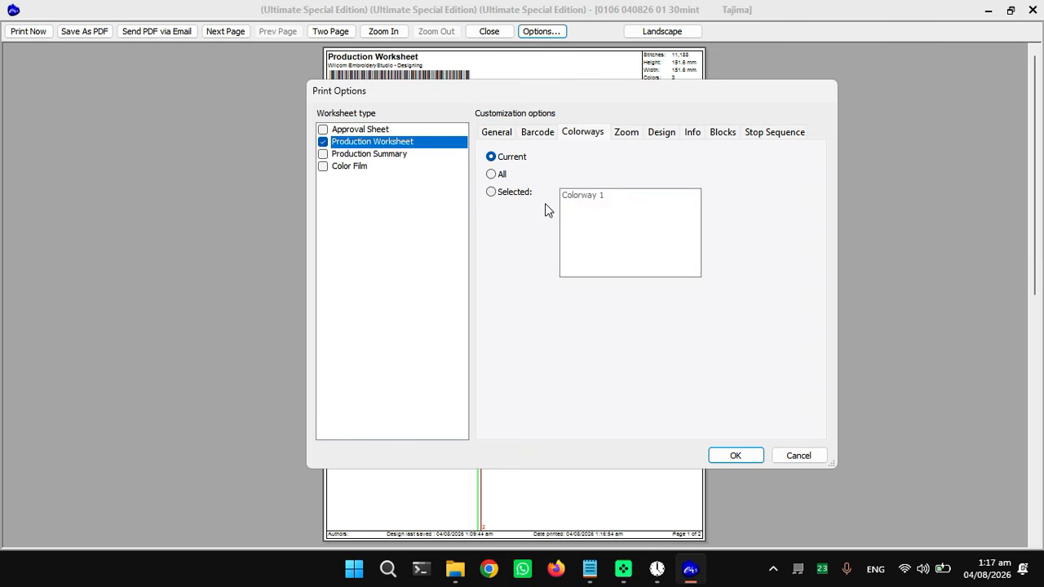
click(492, 174)
click(629, 133)
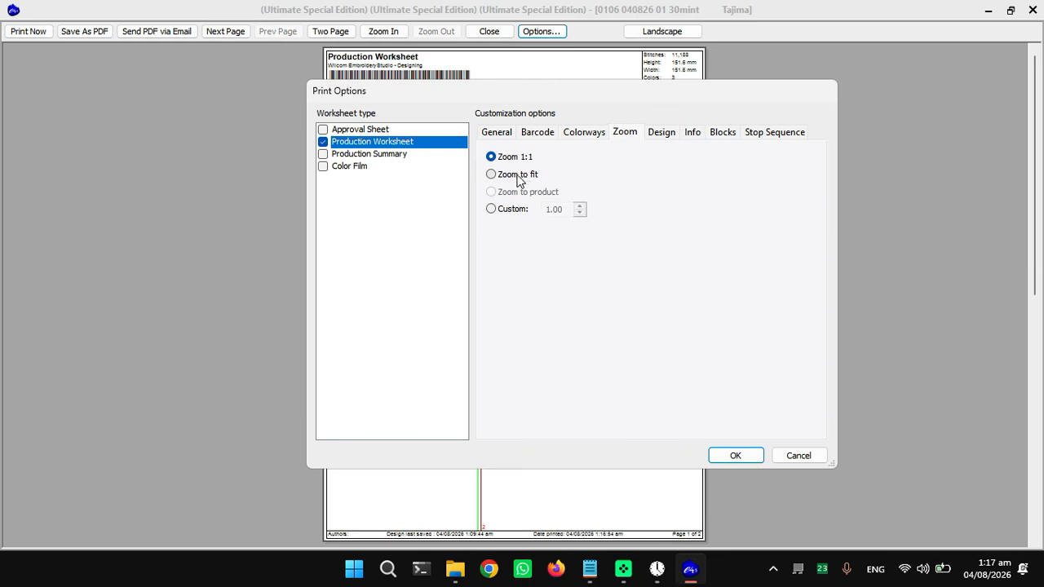
click(522, 178)
- Enable TrueView and Background for the printed design, and disable Start/end crosshair, Guides, Vectors, Appliqué fabric and Bling
click(649, 137)
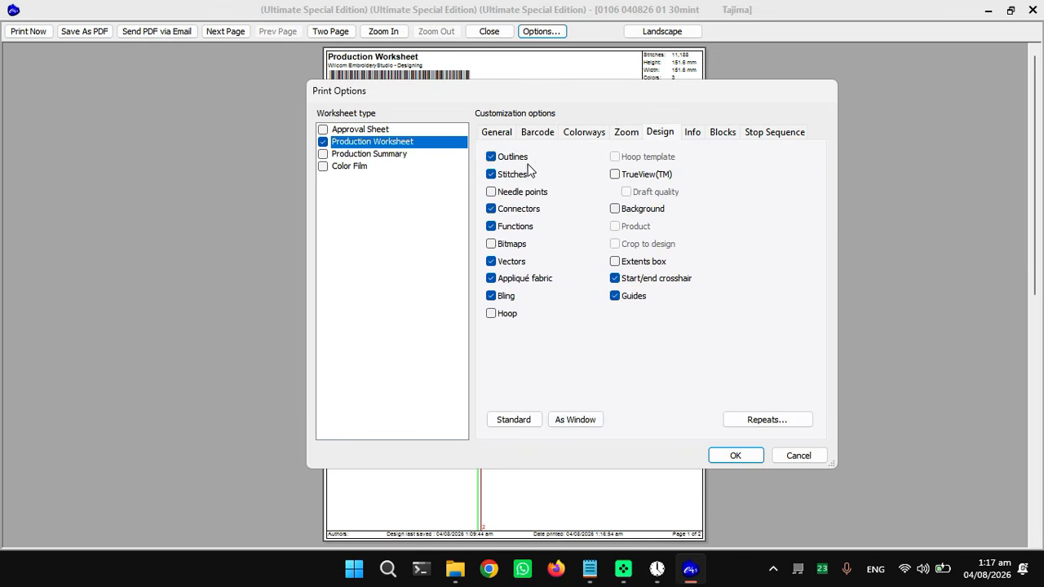
click(628, 281)
click(617, 210)
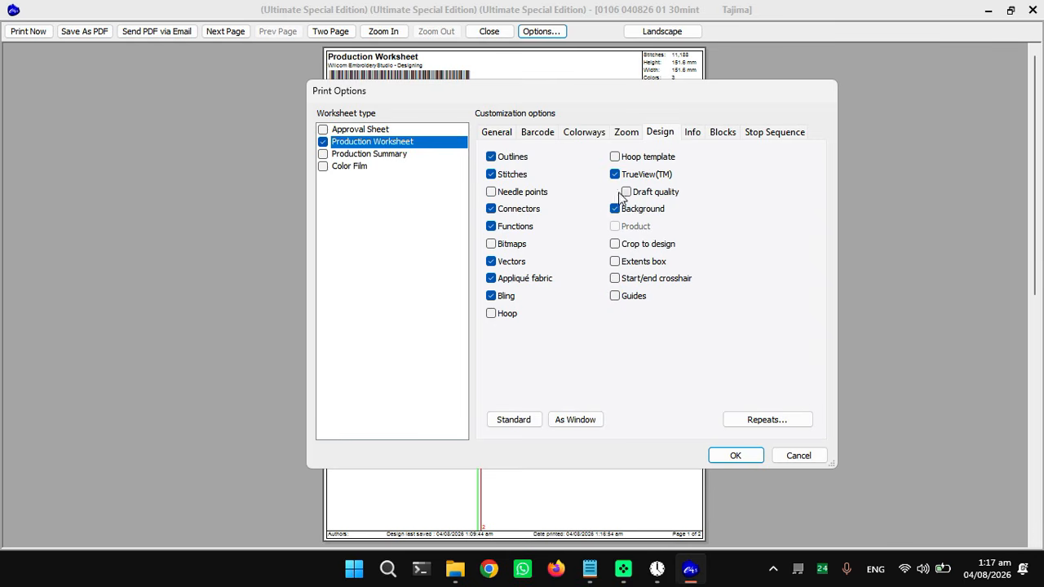
click(507, 261)
click(509, 280)
click(500, 298)
- Review the production worksheet's information and block options, keeping Total thread enabled
click(688, 133)
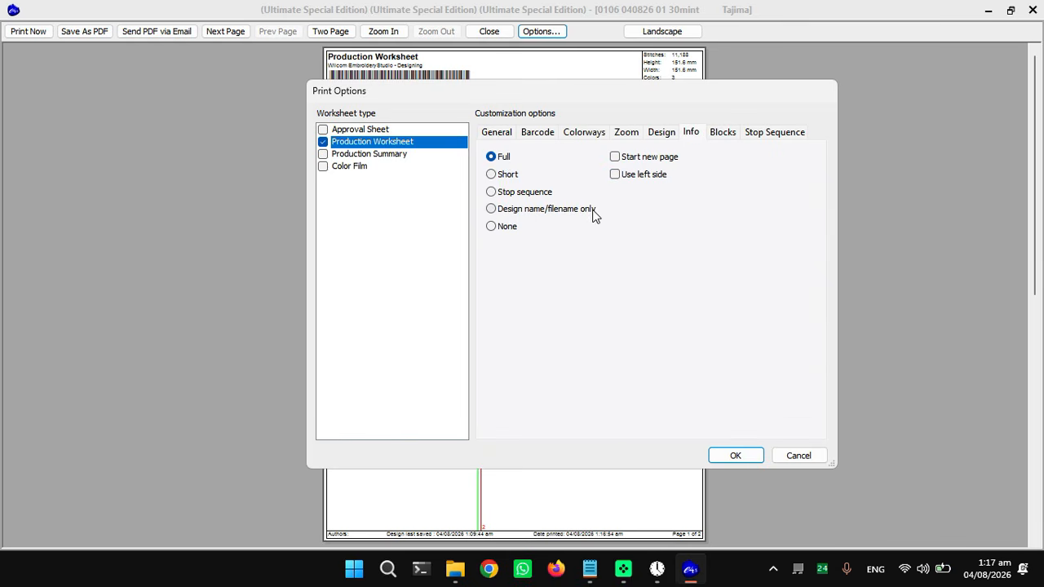
click(728, 136)
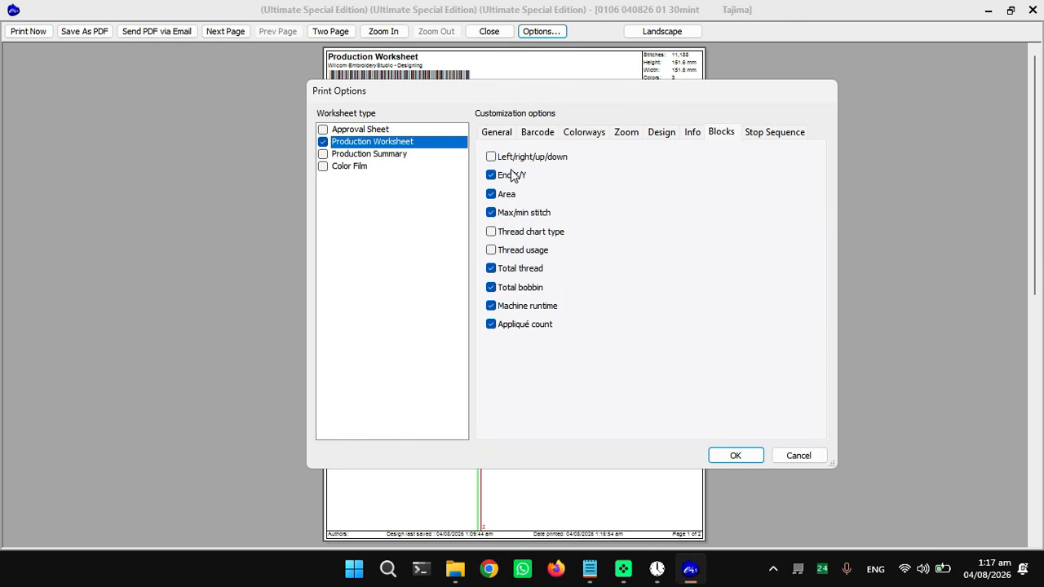
click(511, 271)
click(513, 269)
- Disable Stitch count, Needle number, Chart and Show colors in summary for the stop sequence, enable the Left/right/up/down block, and apply the print options
click(771, 137)
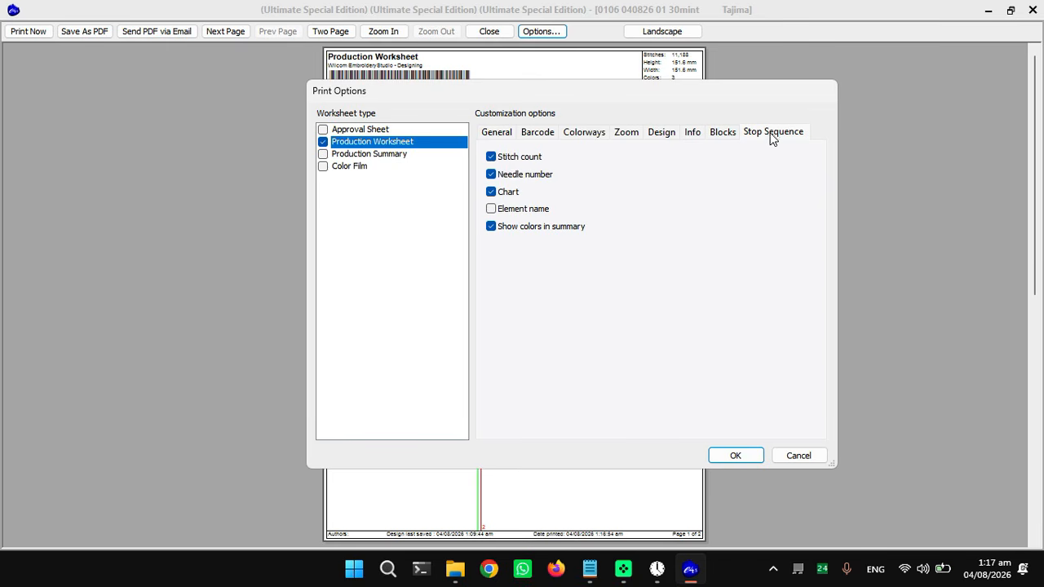
click(502, 156)
click(504, 174)
click(506, 192)
click(512, 227)
click(718, 132)
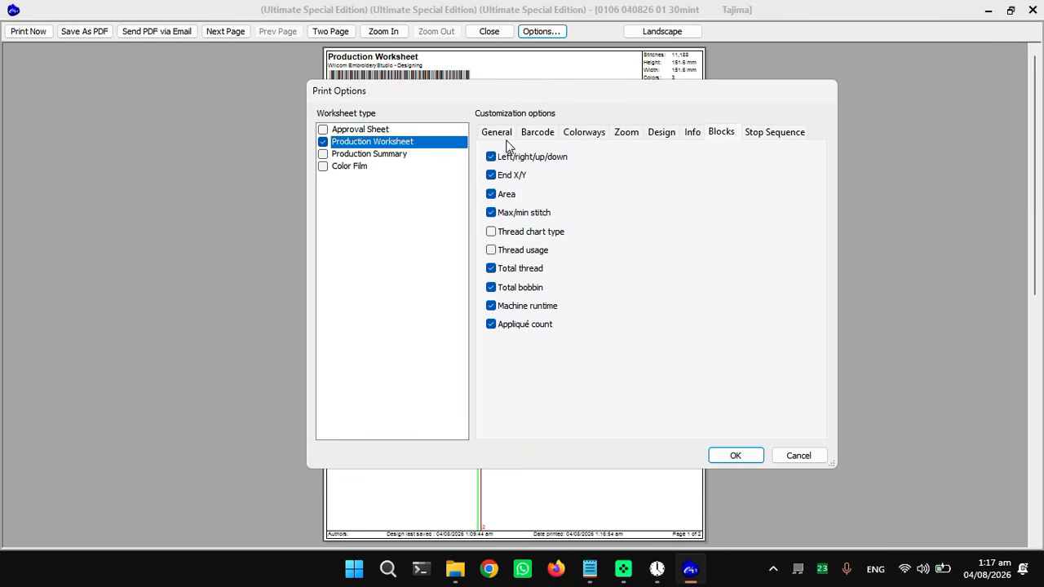
click(733, 455)
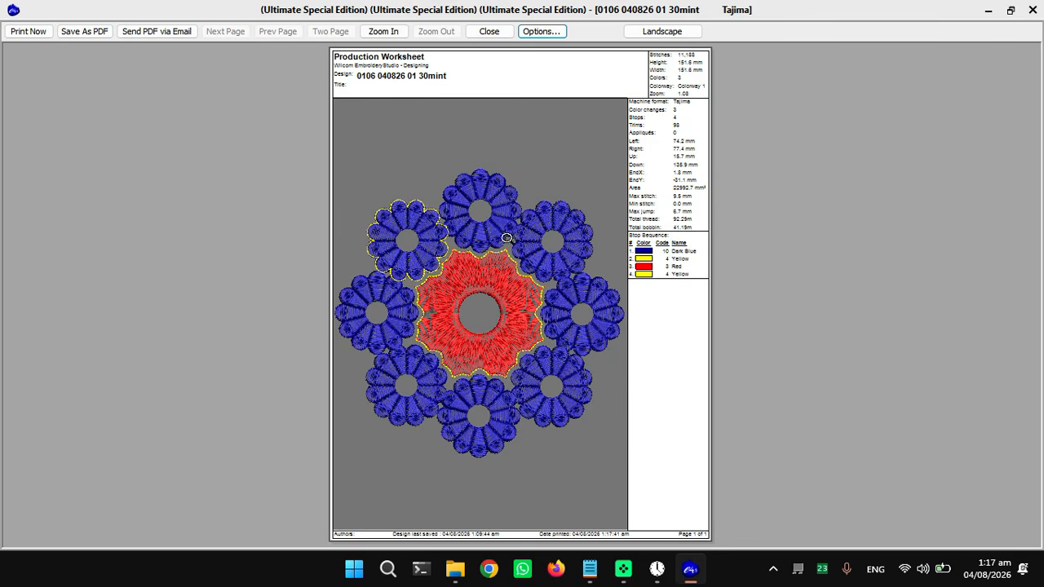
click(86, 32)
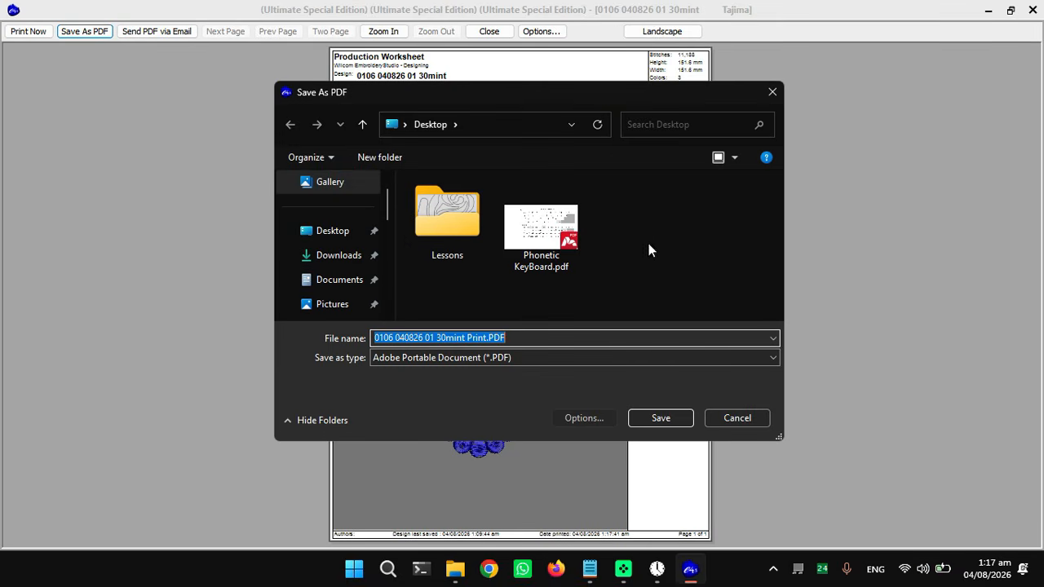
click(321, 234)
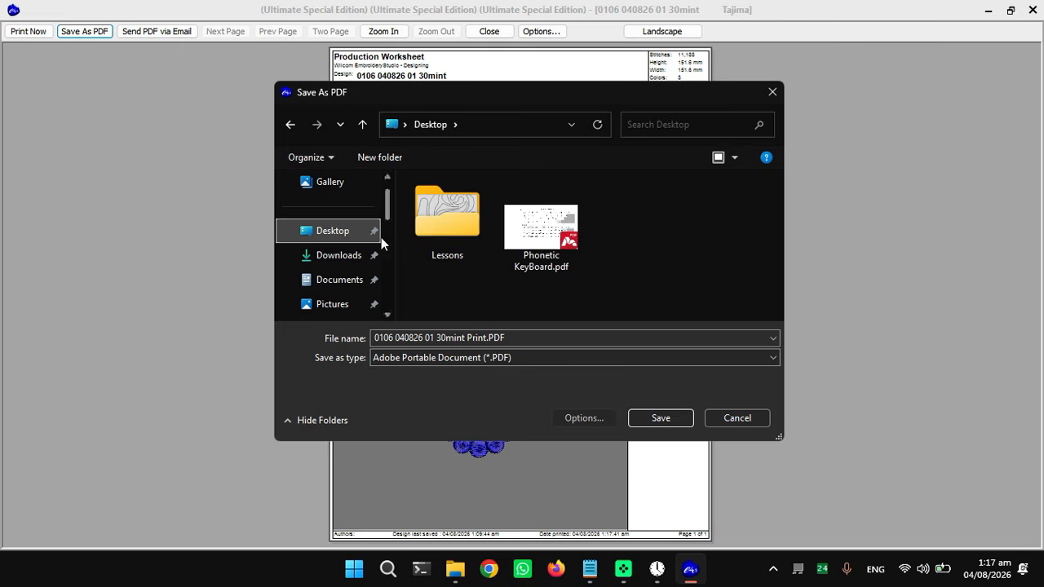
double_click(483, 221)
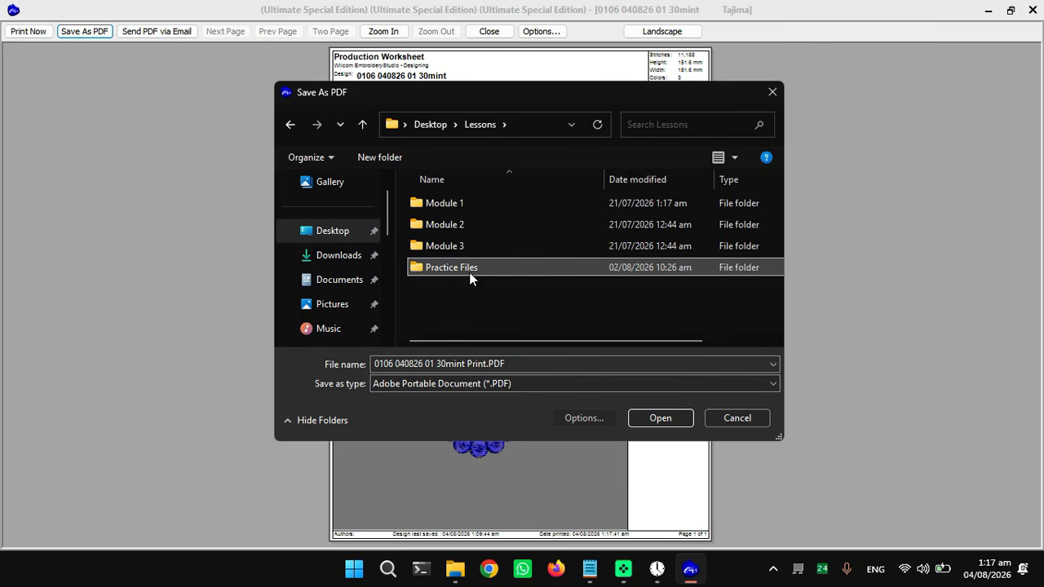
double_click(471, 278)
double_click(470, 203)
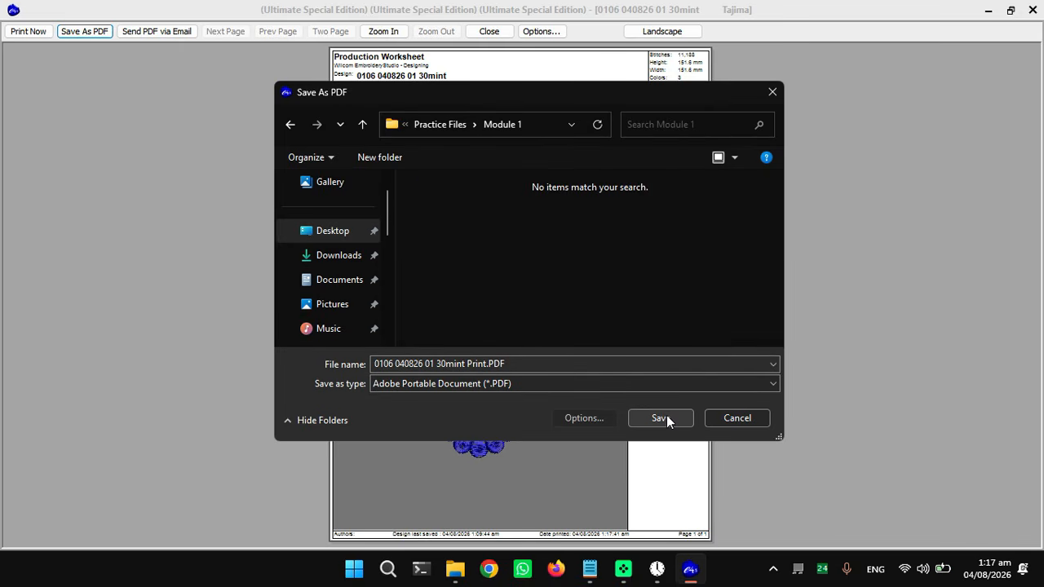
click(662, 418)
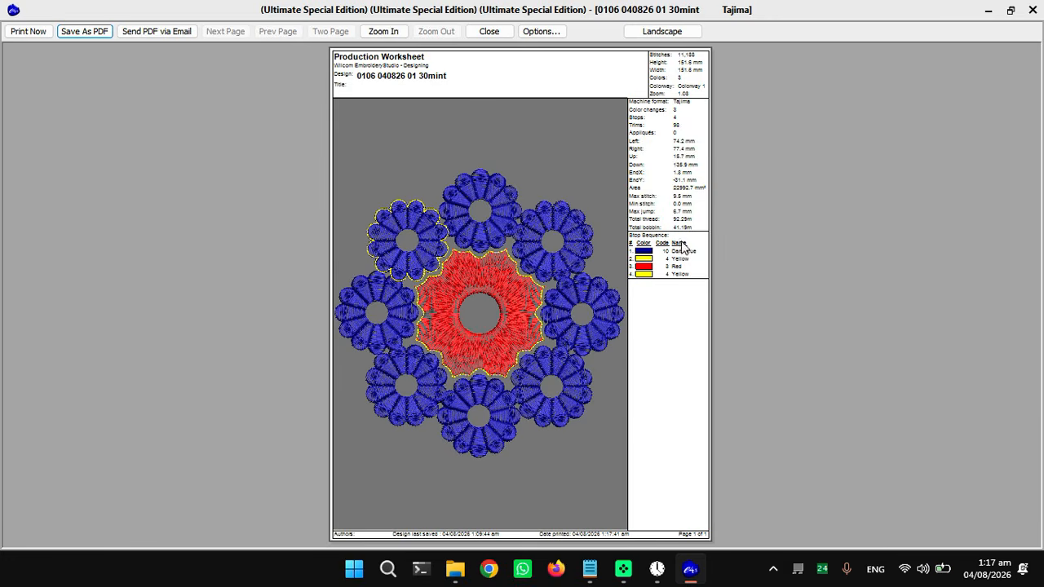
- Leave the print preview for the desktop, open Lessons > Module 1 in File Explorer and close the PDF editor
click(989, 14)
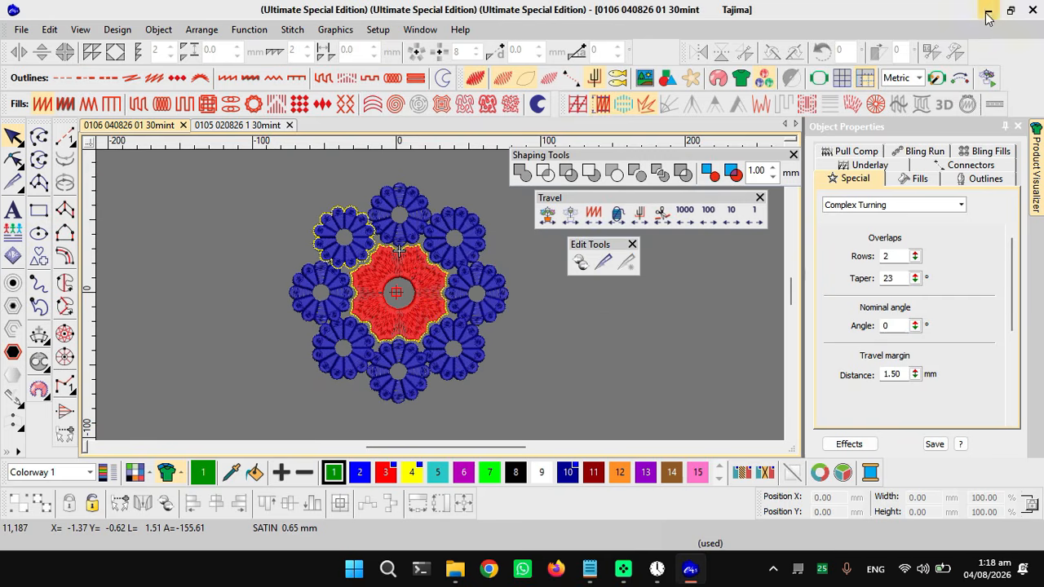
click(987, 12)
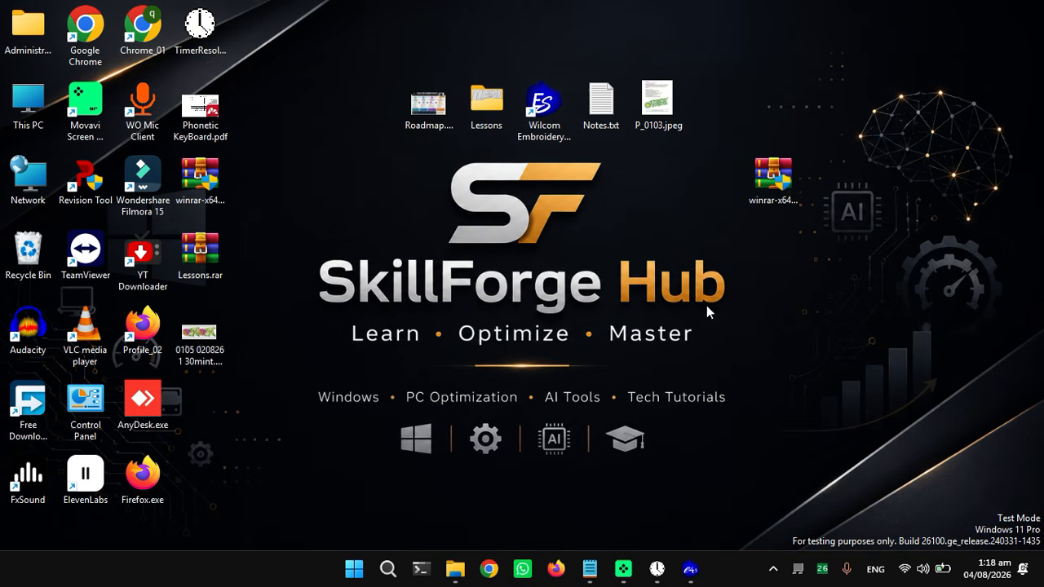
double_click(487, 106)
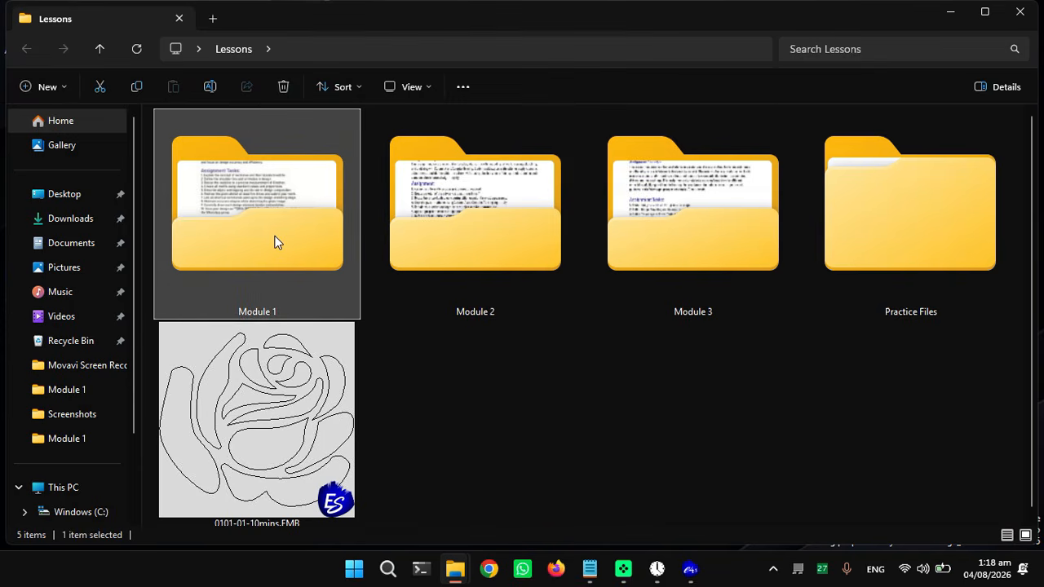
double_click(275, 240)
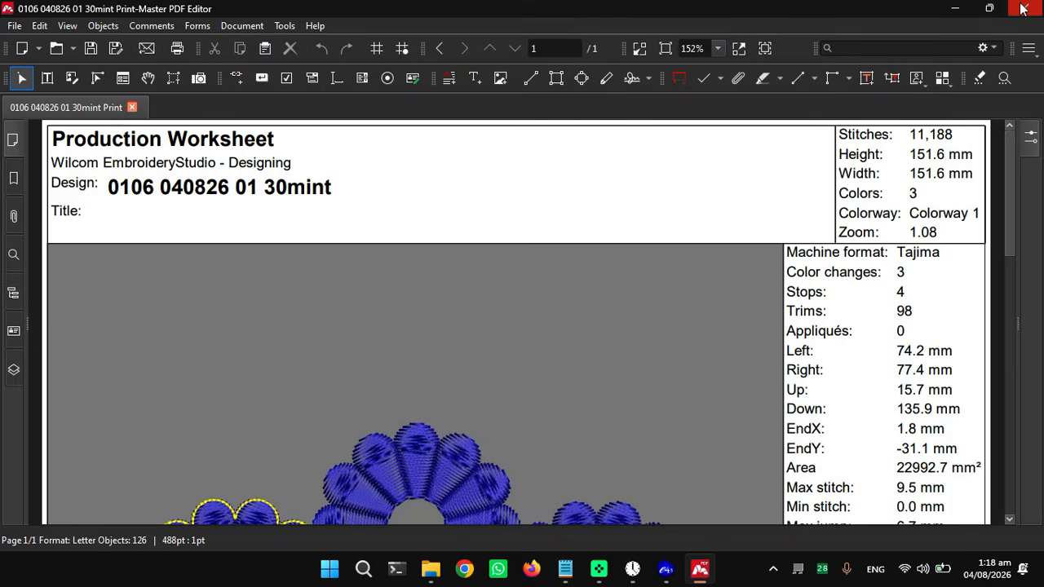
click(1024, 8)
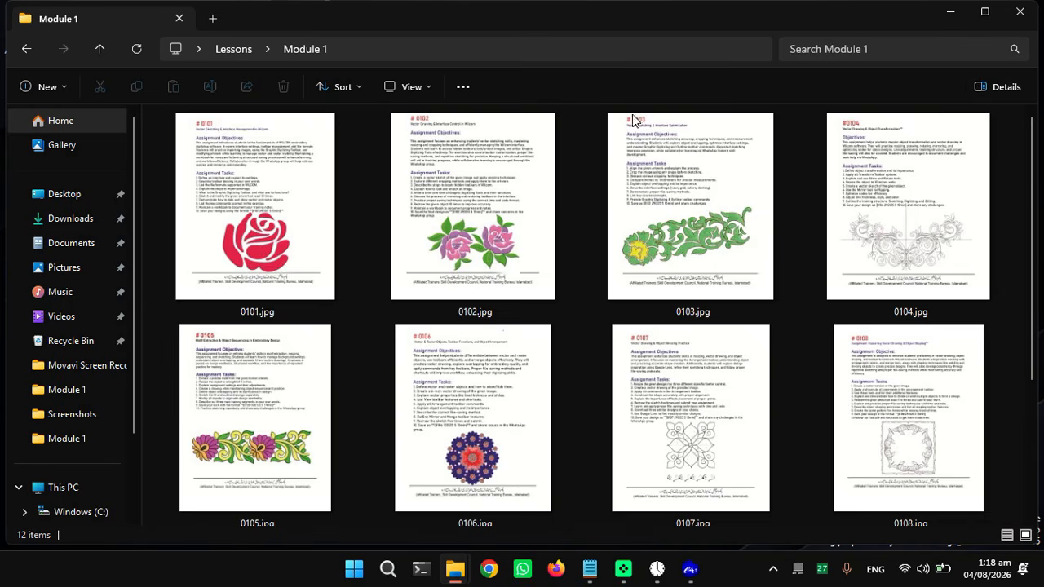
- List the folder's files as details, and go to the Module 1 folder inside Lessons > Practice Files
click(412, 86)
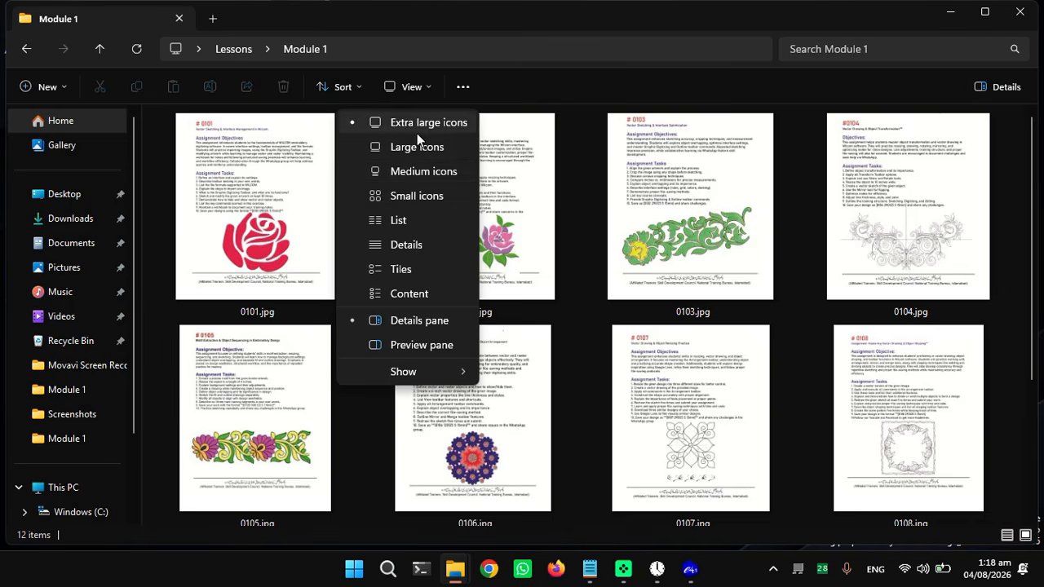
click(406, 245)
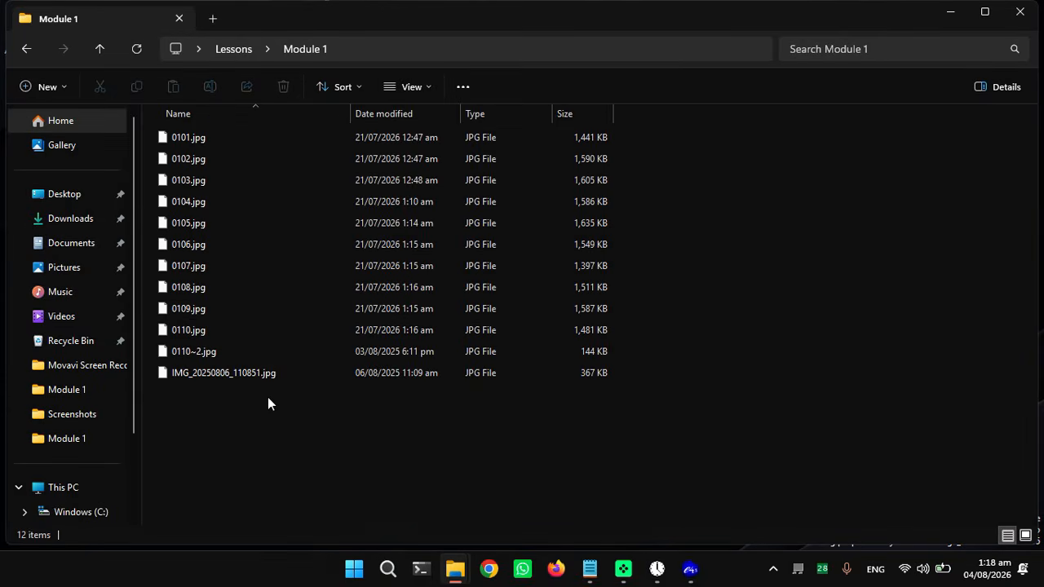
click(243, 52)
click(915, 231)
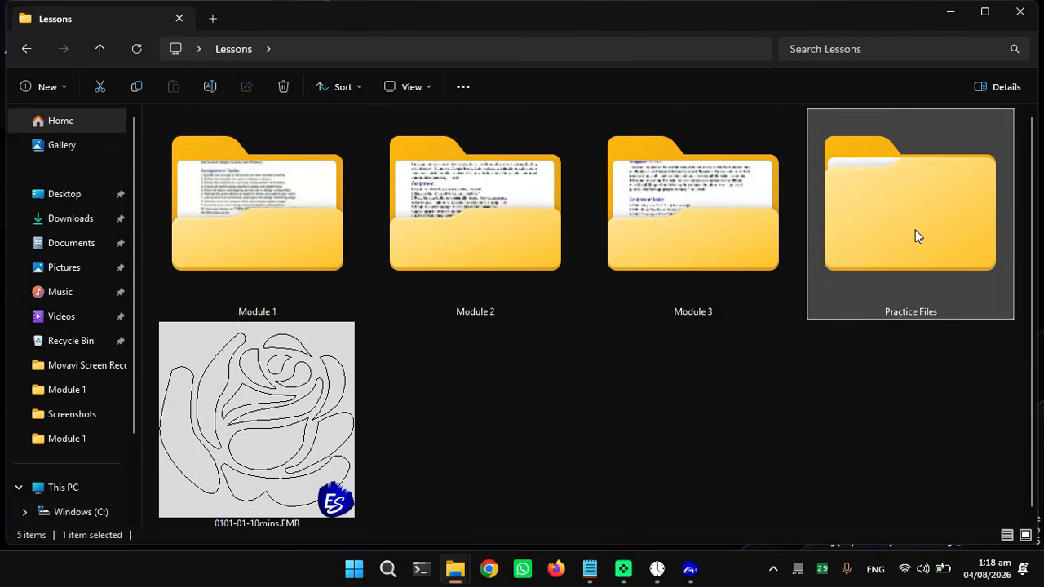
double_click(914, 229)
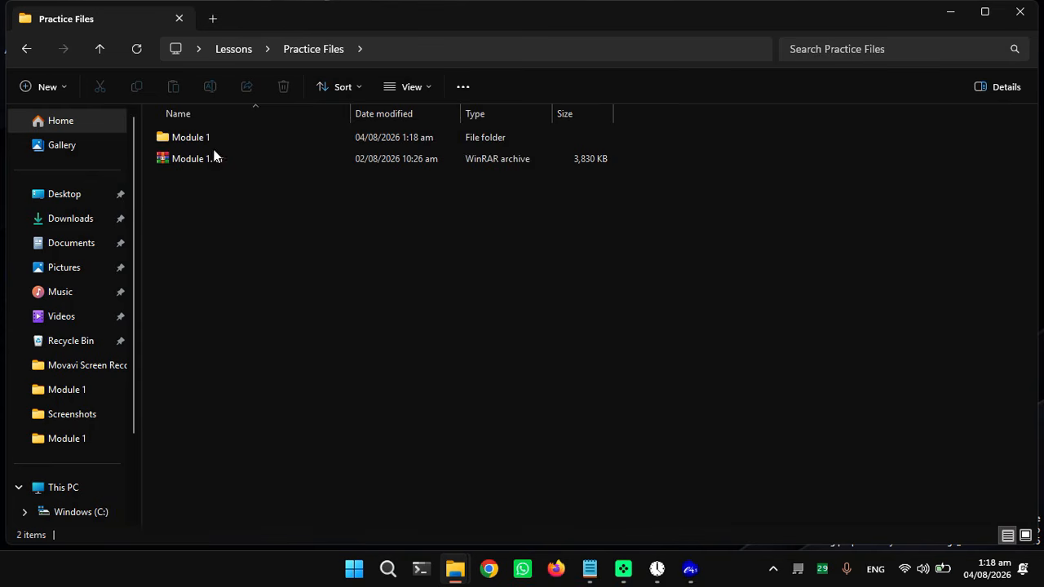
double_click(194, 139)
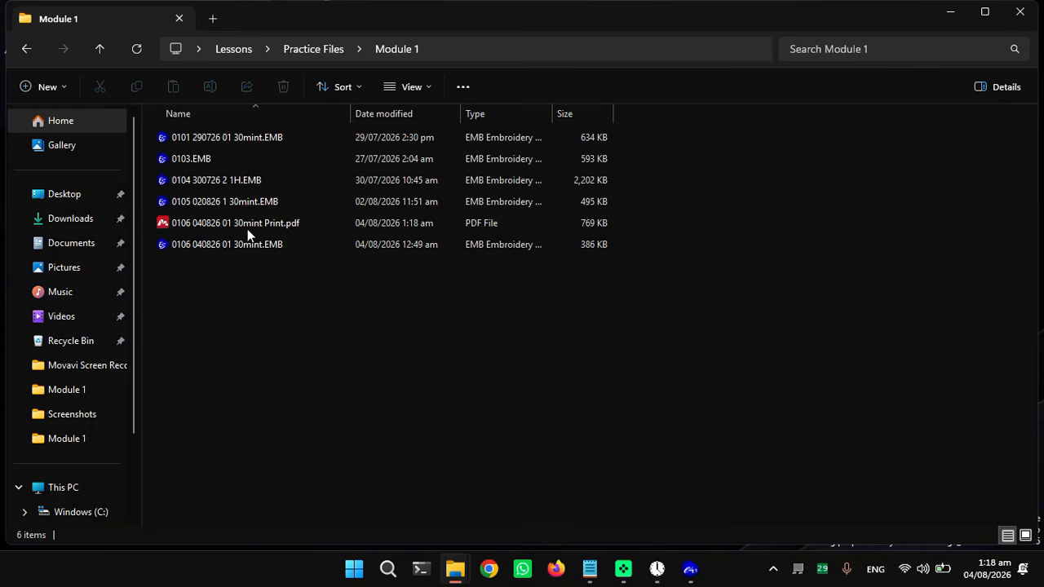
click(289, 223)
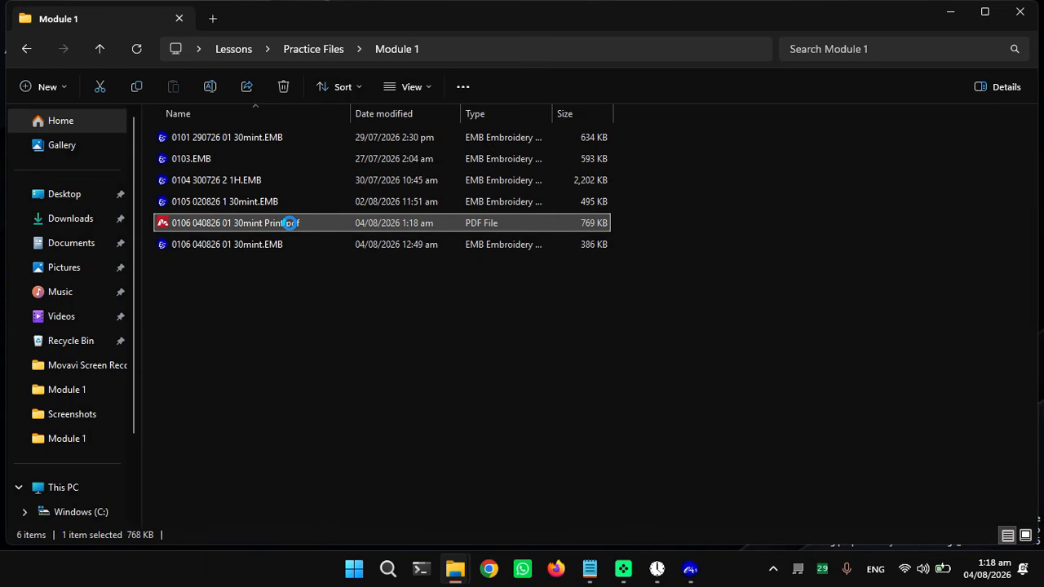
right_click(289, 223)
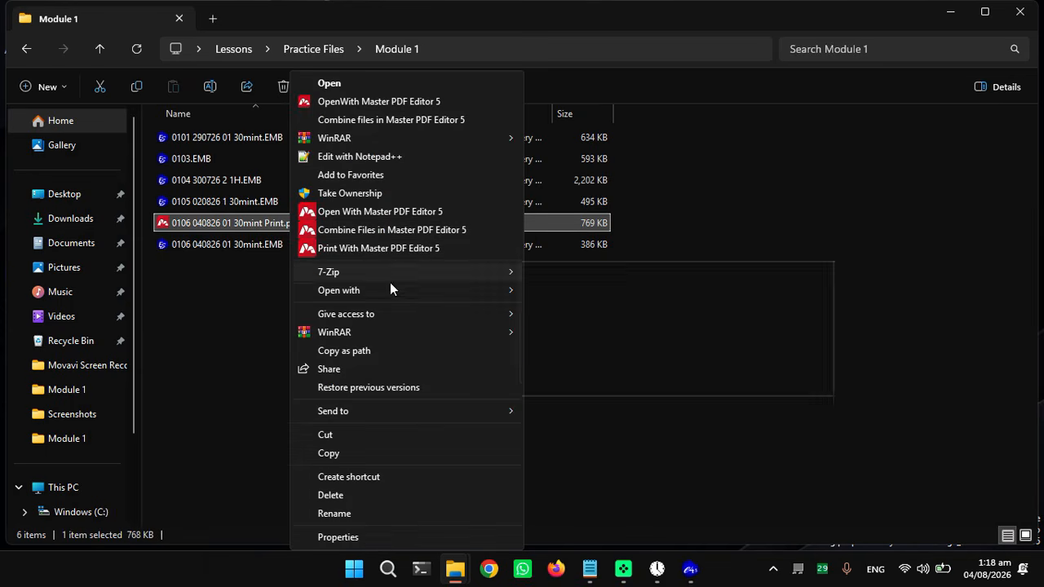
mouse_move(393, 290)
click(548, 311)
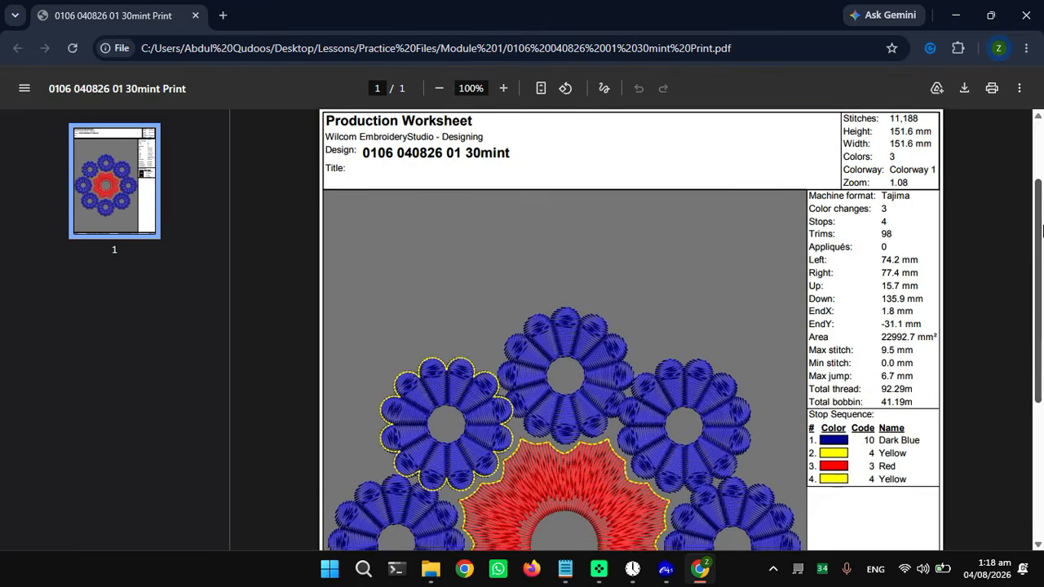
scroll(1042, 235, down, 5)
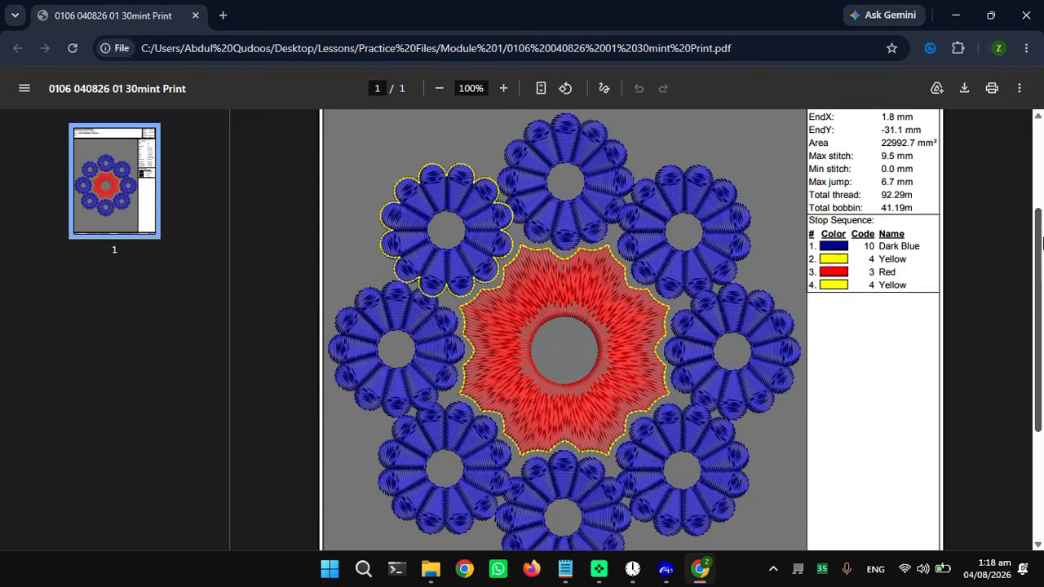
scroll(1042, 242, up, 3)
scroll(1042, 278, down, 3)
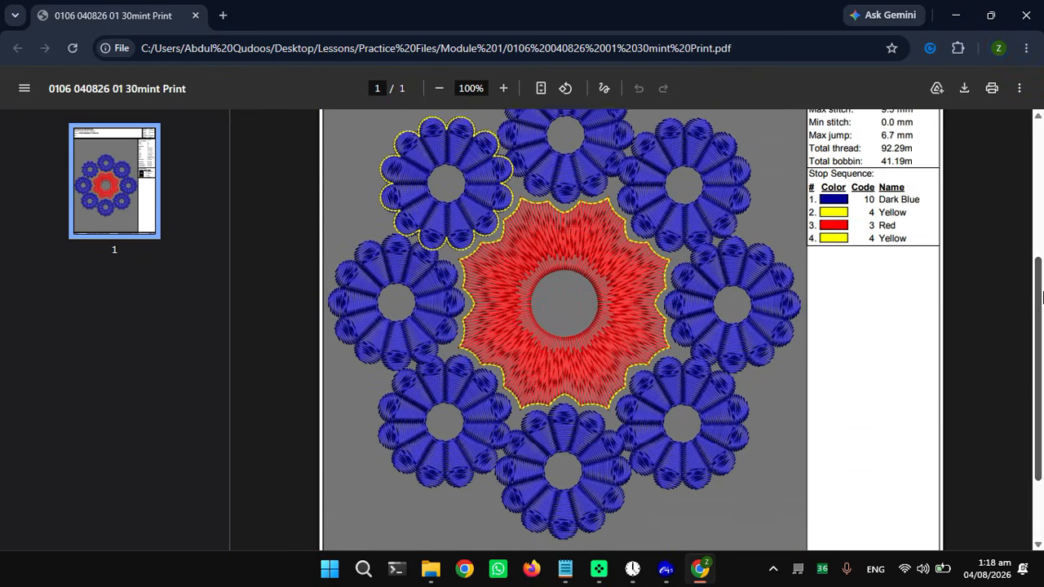
scroll(1042, 297, down, 3)
- Minimize the PDF and folder windows, look over the lesson topics in Notes.txt and minimize the notes
click(955, 14)
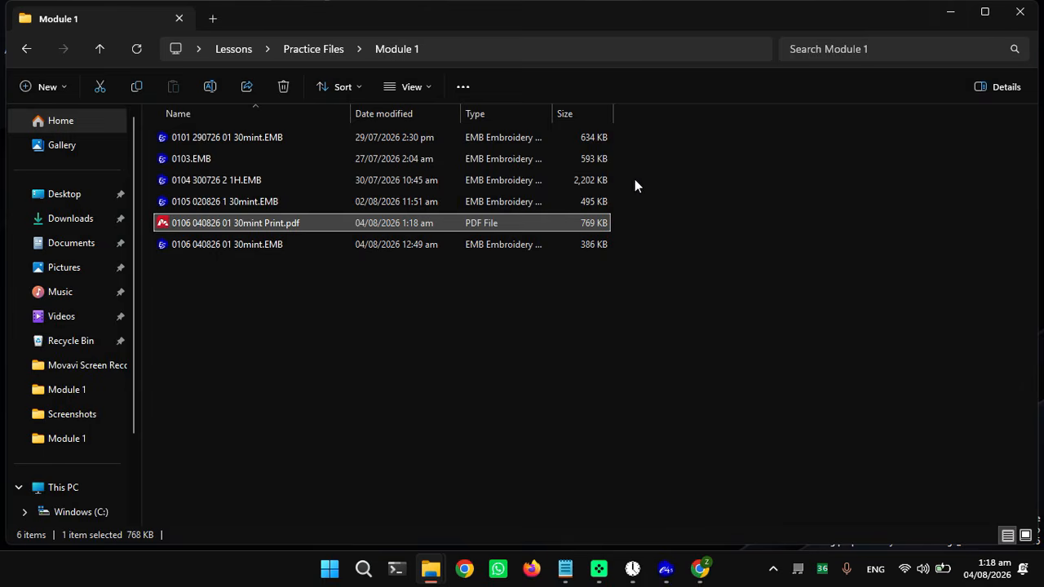
click(950, 13)
click(565, 568)
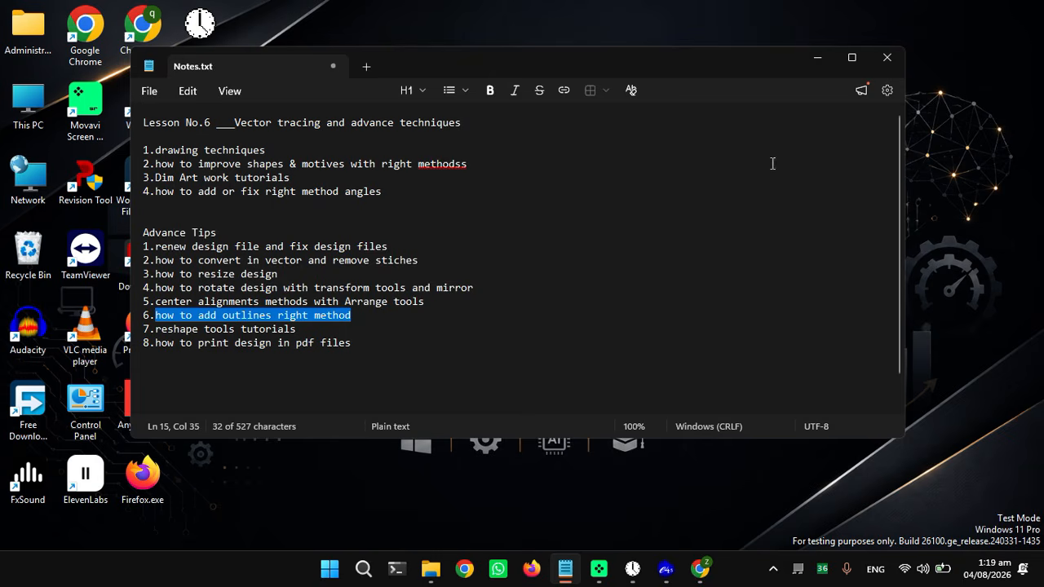
click(826, 68)
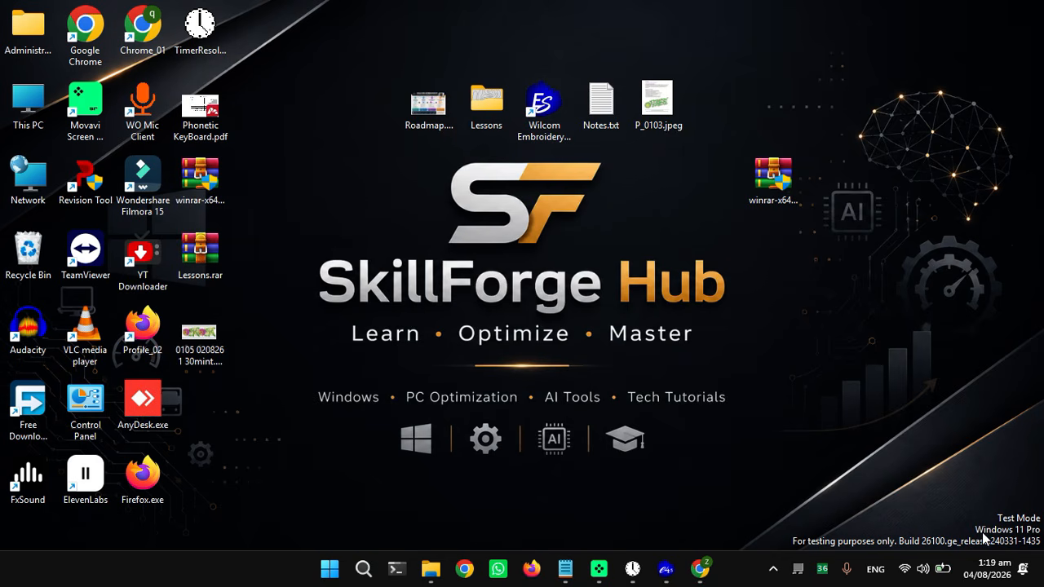